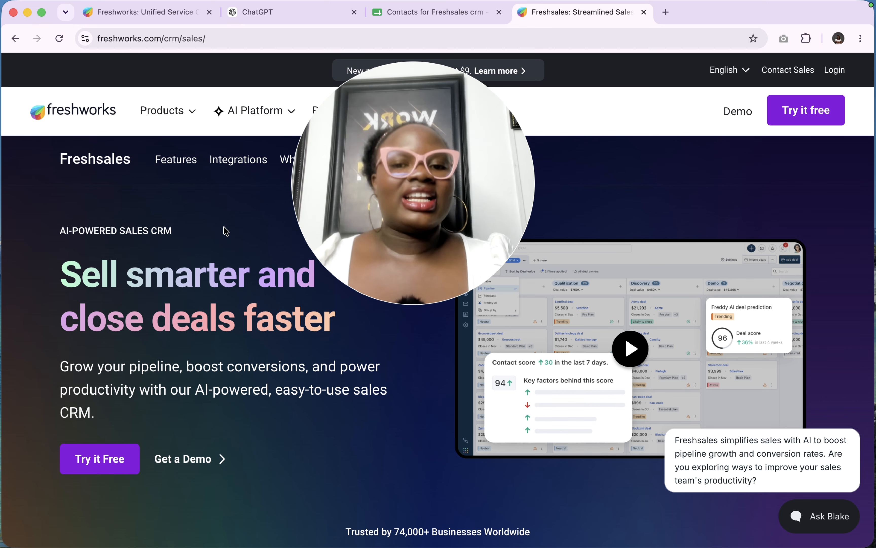
# Switch to the Freshworks home page and look through its product list for IT and employee service.
pyautogui.click(144, 13)
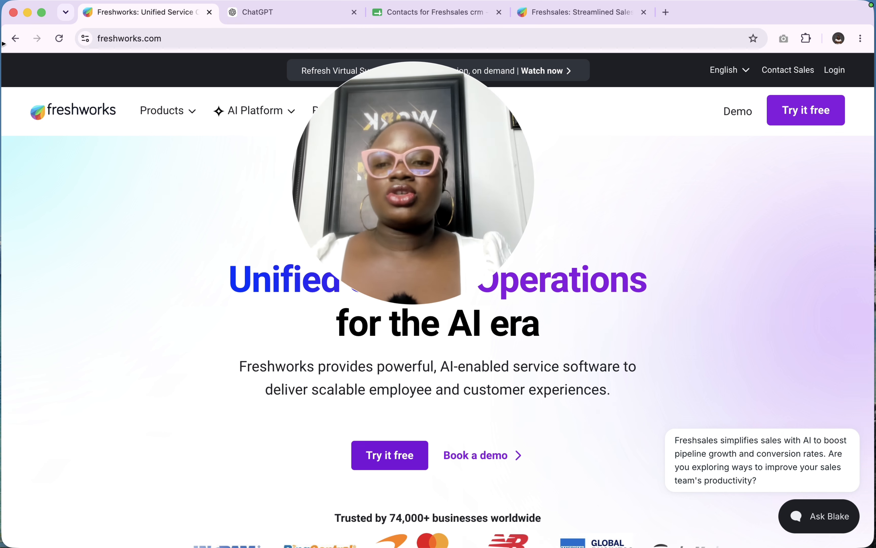
pyautogui.click(173, 111)
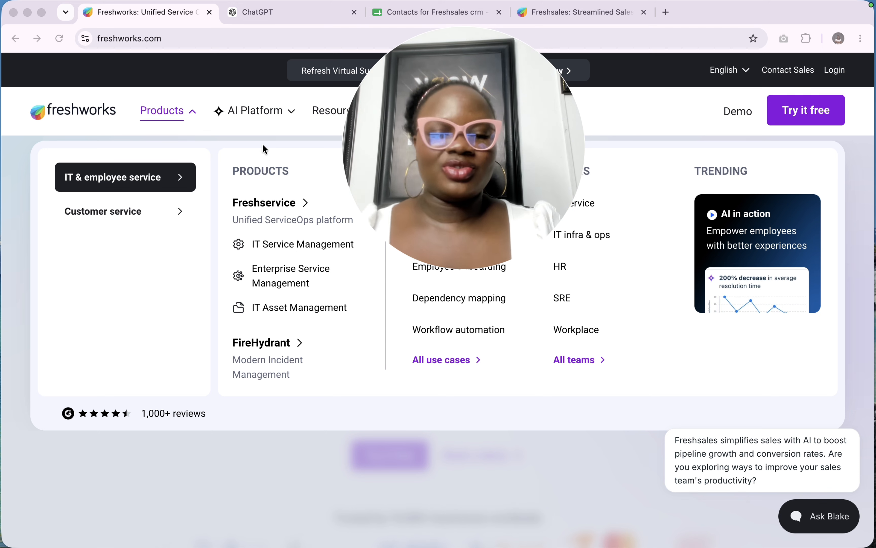
pyautogui.scroll(-2, 295, 253)
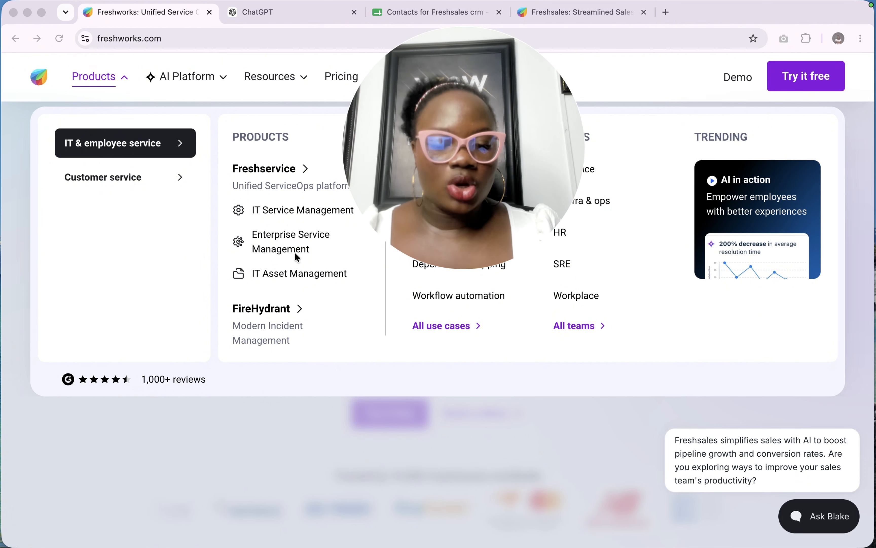
# Return to the Freshsales product page and read through its sales CRM sections and customer testimonials.
pyautogui.click(587, 13)
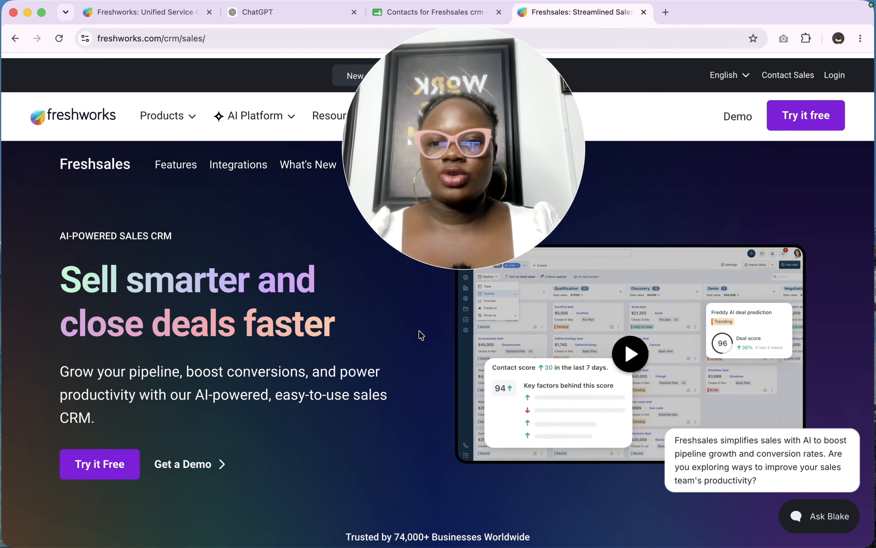
pyautogui.scroll(-2, 401, 387)
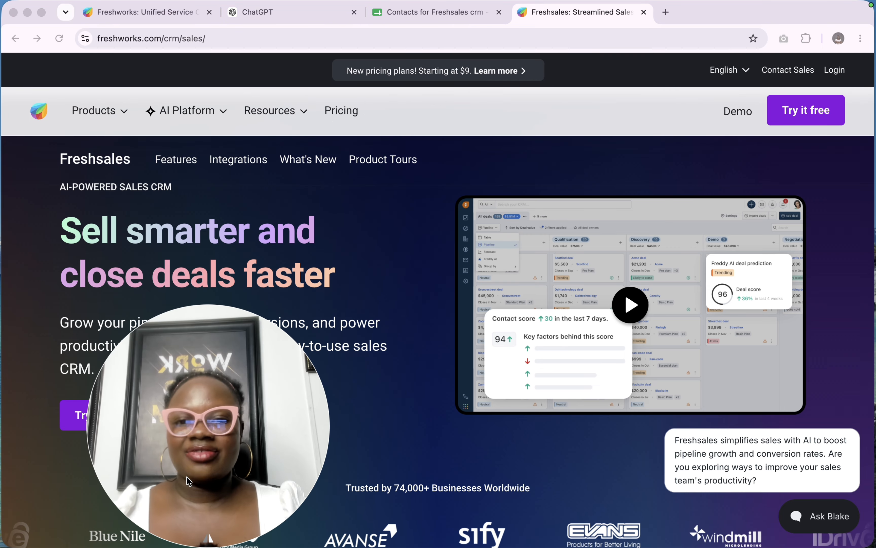
pyautogui.scroll(-5, 435, 457)
pyautogui.scroll(-15, 433, 455)
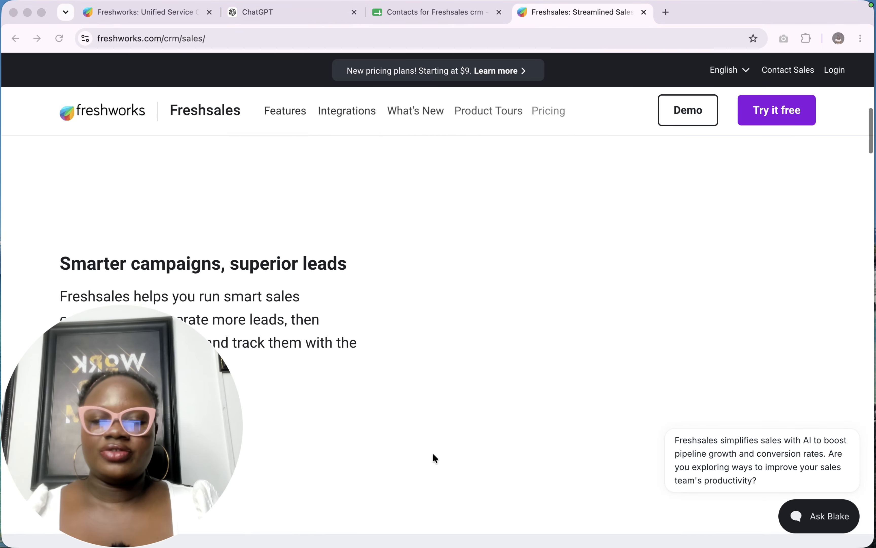
pyautogui.scroll(-10, 432, 453)
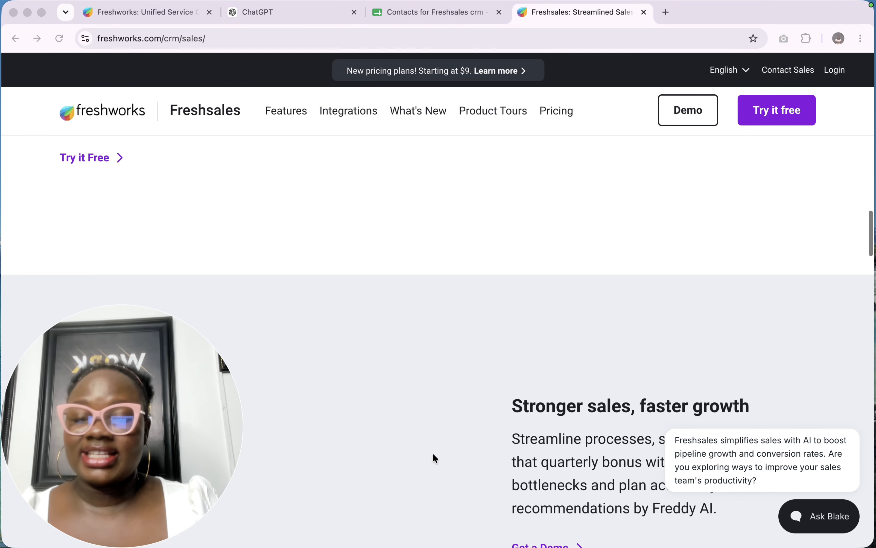
pyautogui.scroll(-10, 444, 432)
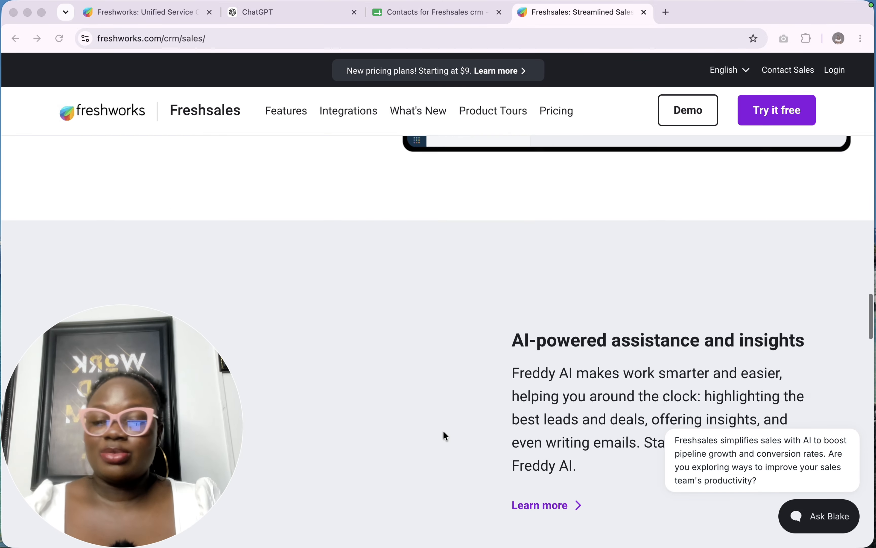
pyautogui.scroll(-10, 443, 431)
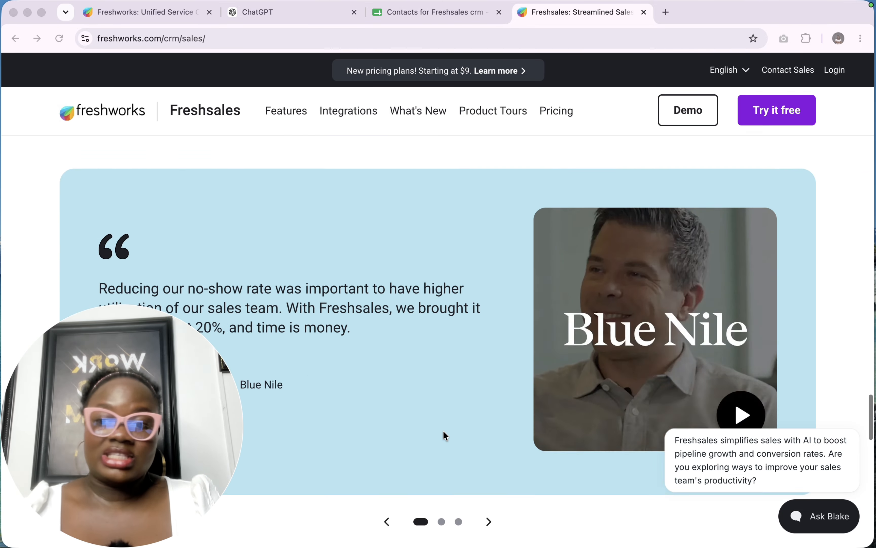
pyautogui.scroll(11, 444, 432)
pyautogui.scroll(2, 443, 430)
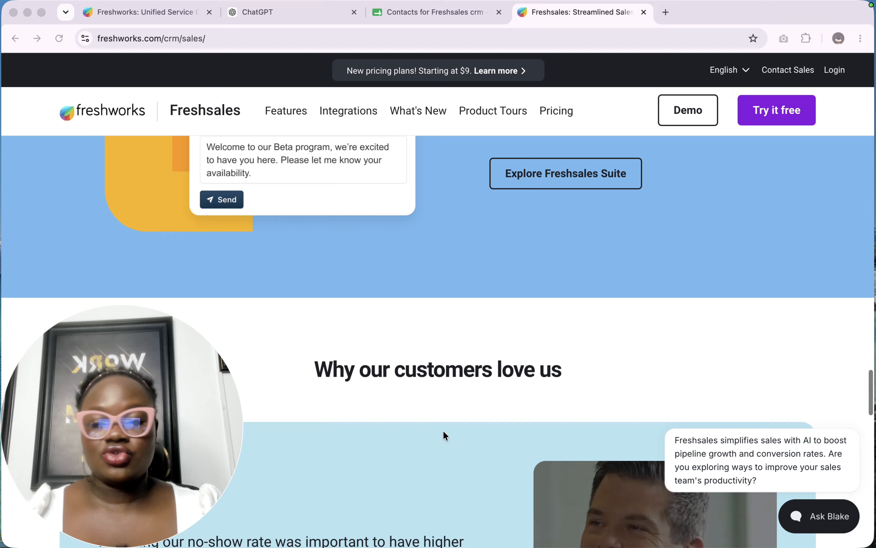
pyautogui.scroll(6, 443, 430)
pyautogui.scroll(8, 445, 433)
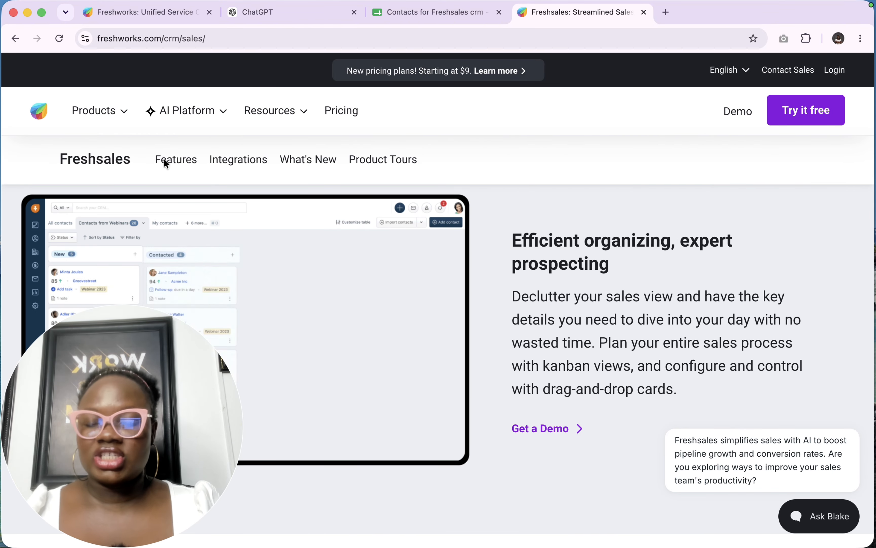
# Open the Freshsales Features link and review the automation, Freddy AI and Freshsales Suite sections.
pyautogui.click(165, 160)
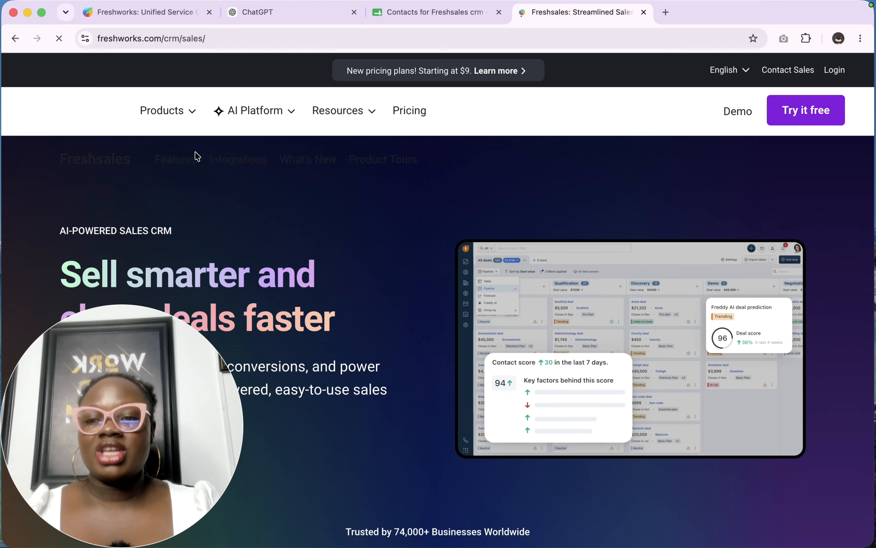
pyautogui.scroll(-10, 348, 203)
pyautogui.scroll(-15, 346, 202)
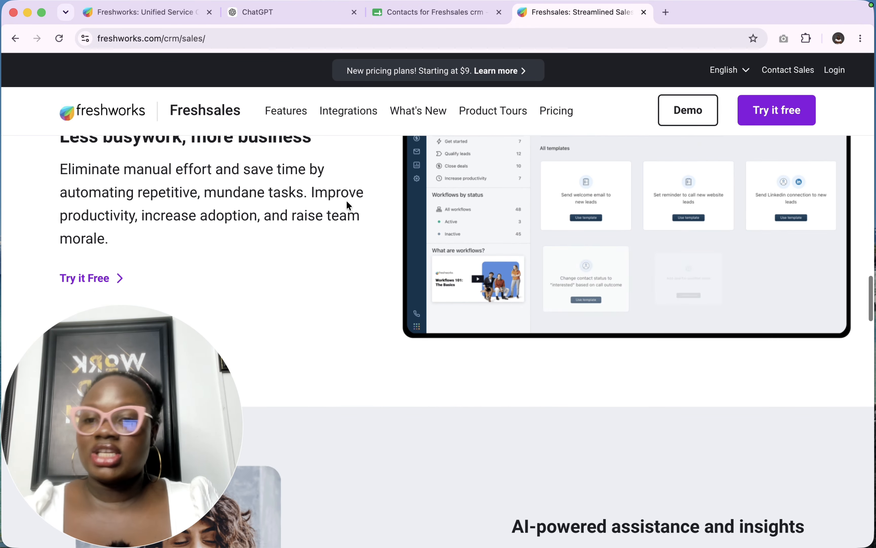
pyautogui.scroll(-10, 348, 202)
pyautogui.scroll(-1, 347, 205)
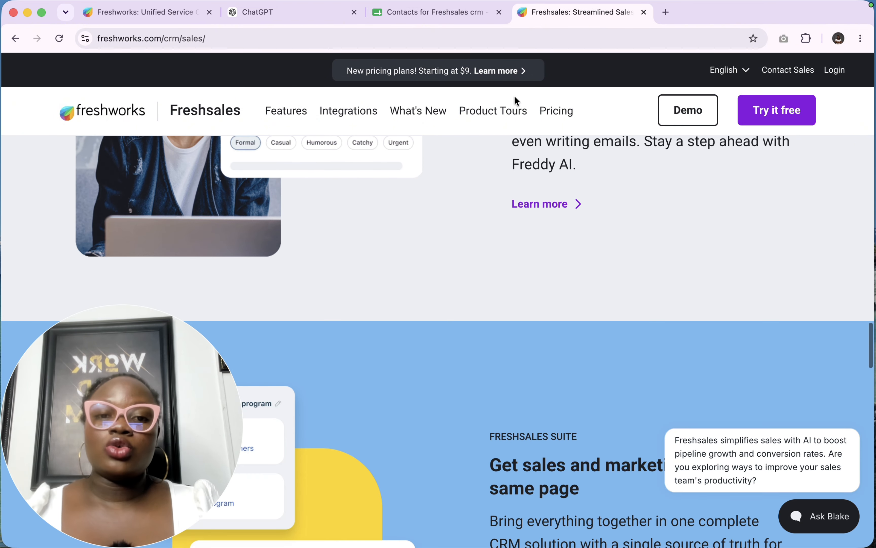
# Open the Freshsales pricing page and view the CRM plans.
pyautogui.click(555, 111)
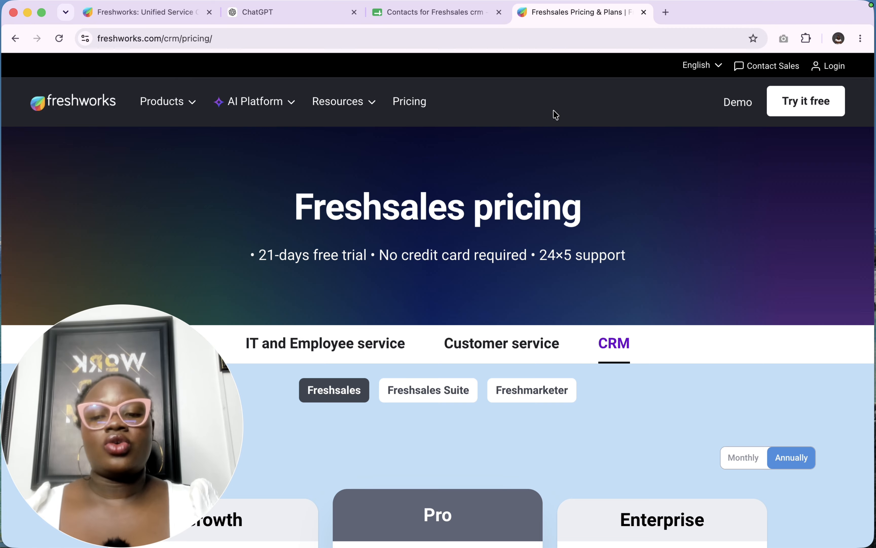
pyautogui.scroll(-6, 618, 127)
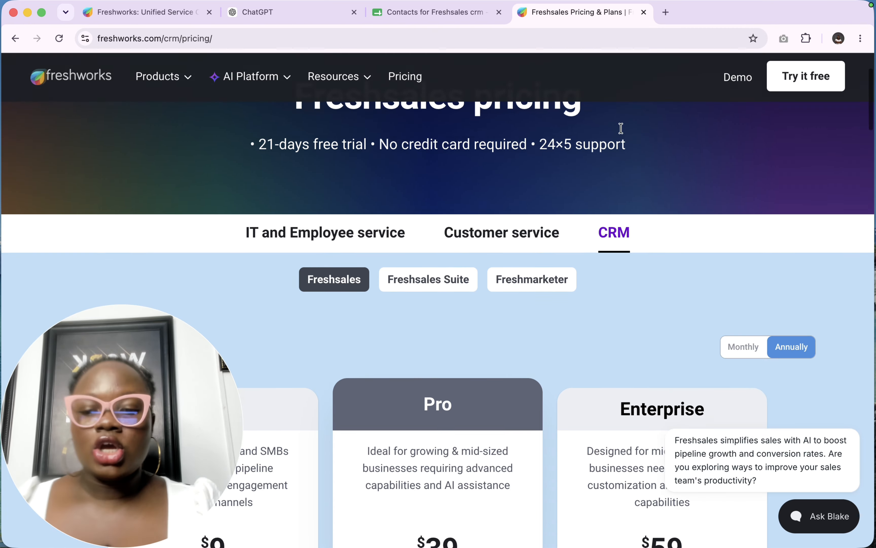
pyautogui.scroll(-2, 622, 134)
pyautogui.scroll(3, 622, 134)
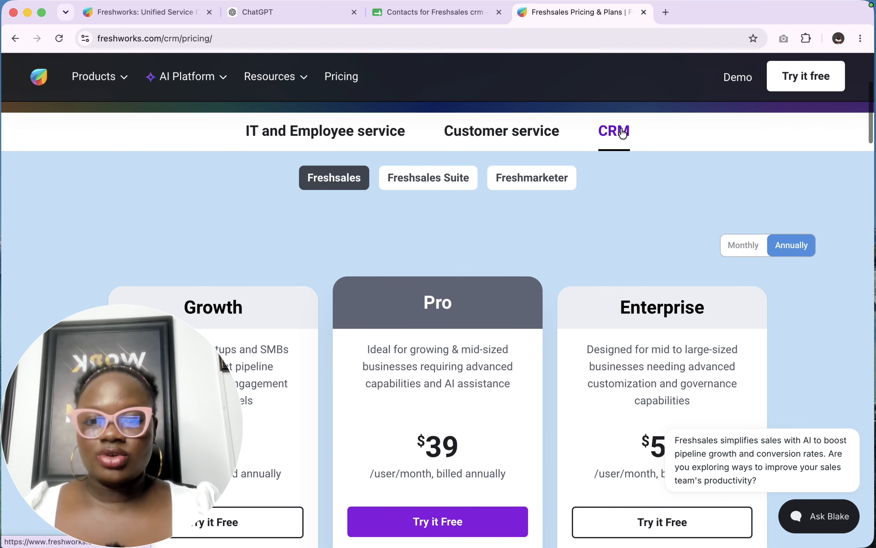
# Show the Freshsales Suite pricing and look over its Growth, Pro and Enterprise plans.
pyautogui.click(420, 181)
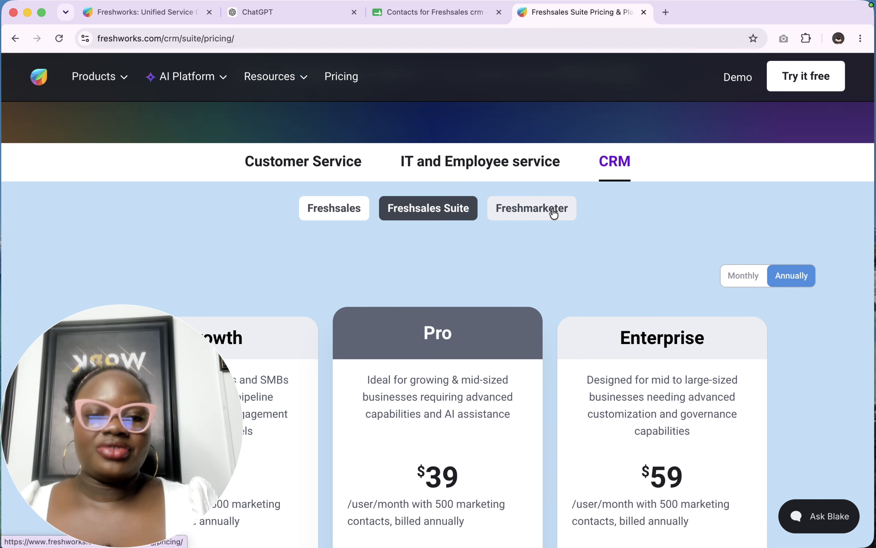
pyautogui.scroll(-1, 553, 211)
pyautogui.scroll(-5, 552, 211)
pyautogui.scroll(4, 552, 212)
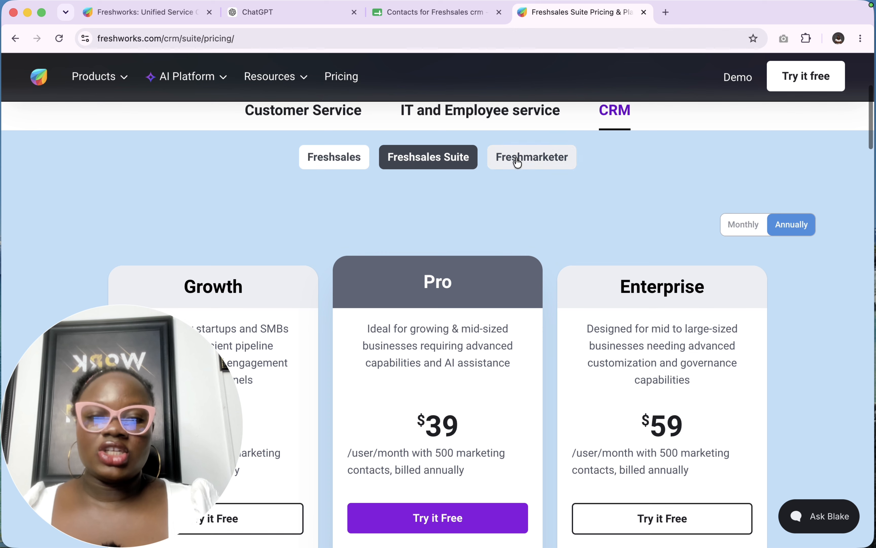
# Show the Freshmarketer pricing and look over its Free and Enterprise plans.
pyautogui.click(523, 158)
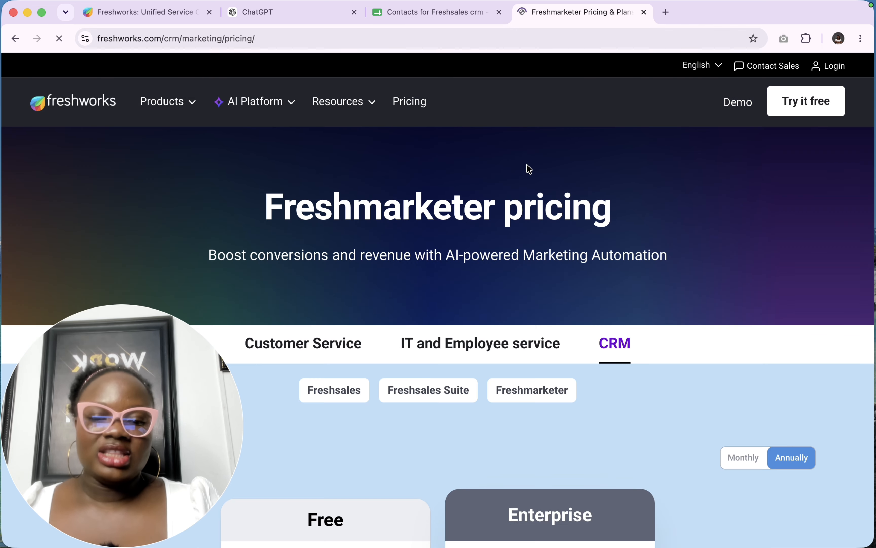
pyautogui.scroll(-5, 527, 286)
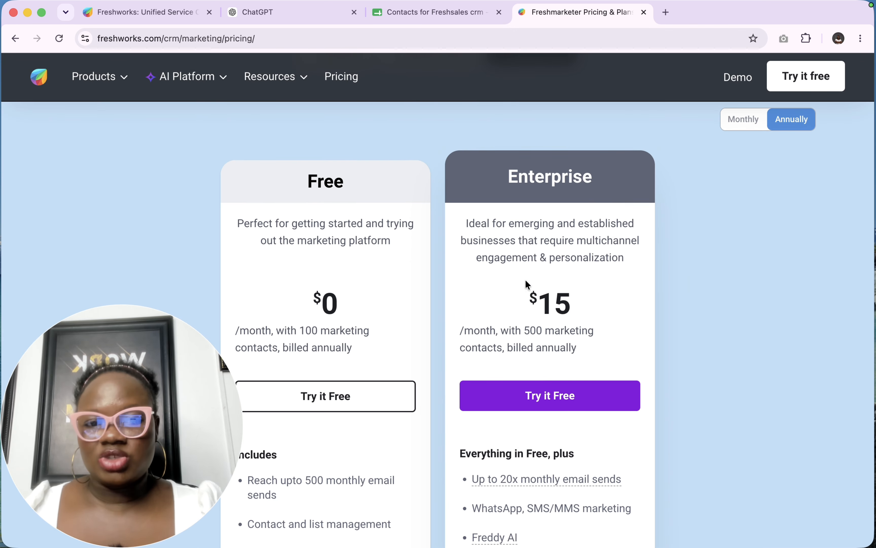
pyautogui.scroll(-1, 525, 281)
pyautogui.scroll(5, 521, 282)
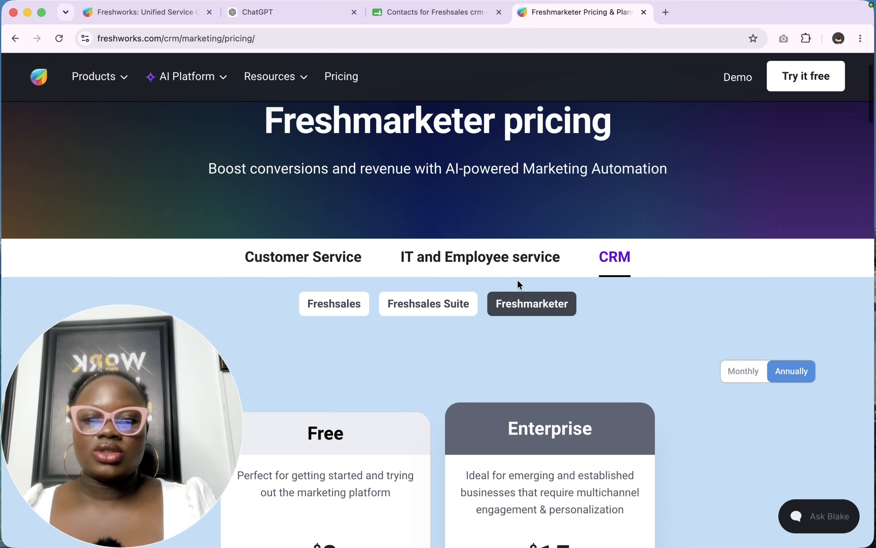
# Go back to the Freshsales pricing and review the prices and target businesses of its three plans.
pyautogui.click(327, 311)
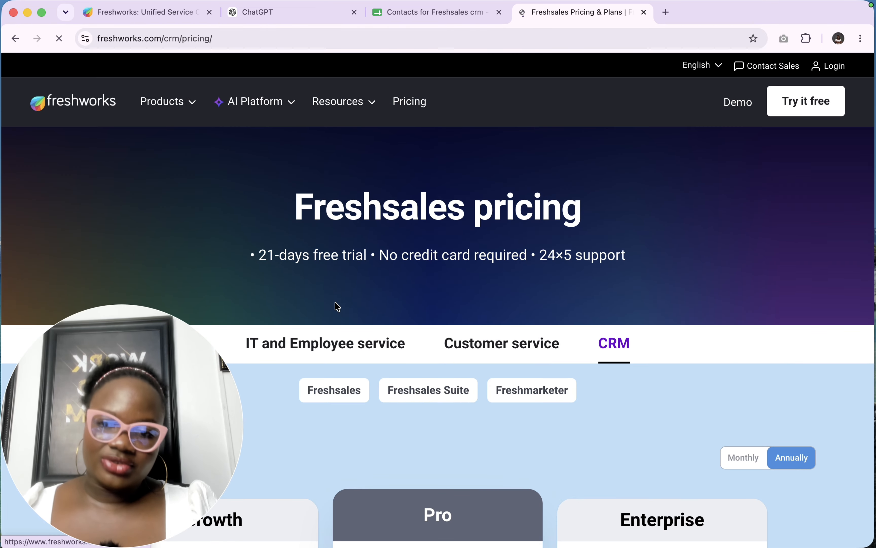
pyautogui.scroll(-10, 336, 306)
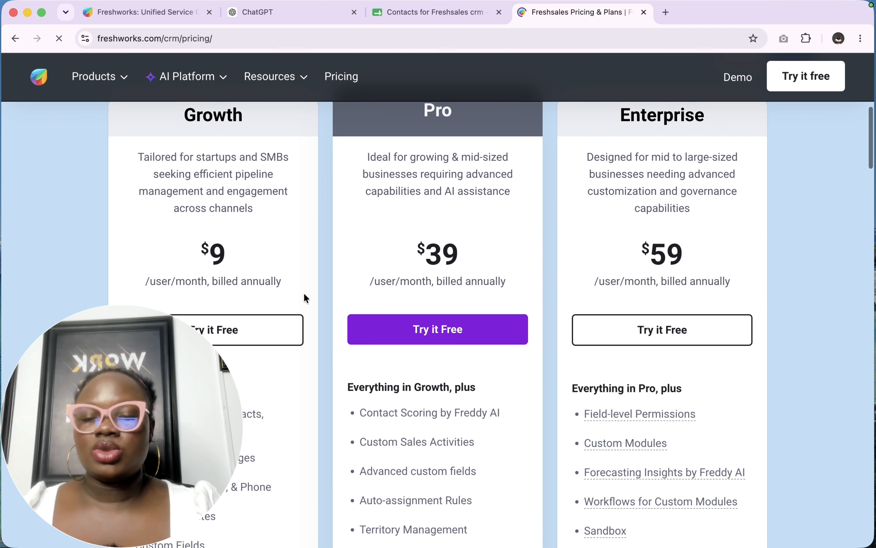
pyautogui.moveTo(148, 385); pyautogui.dragTo(755, 307)
pyautogui.scroll(2, 466, 246)
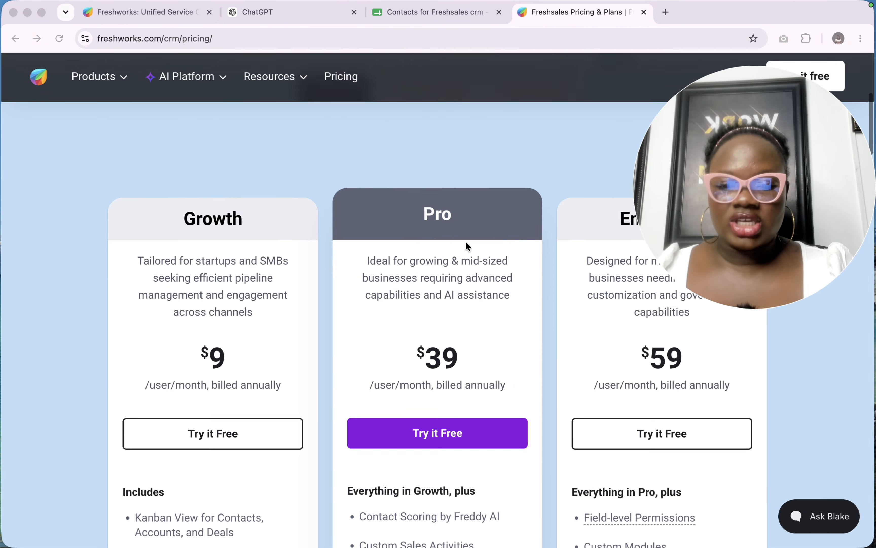
pyautogui.scroll(-1, 466, 246)
pyautogui.scroll(3, 451, 192)
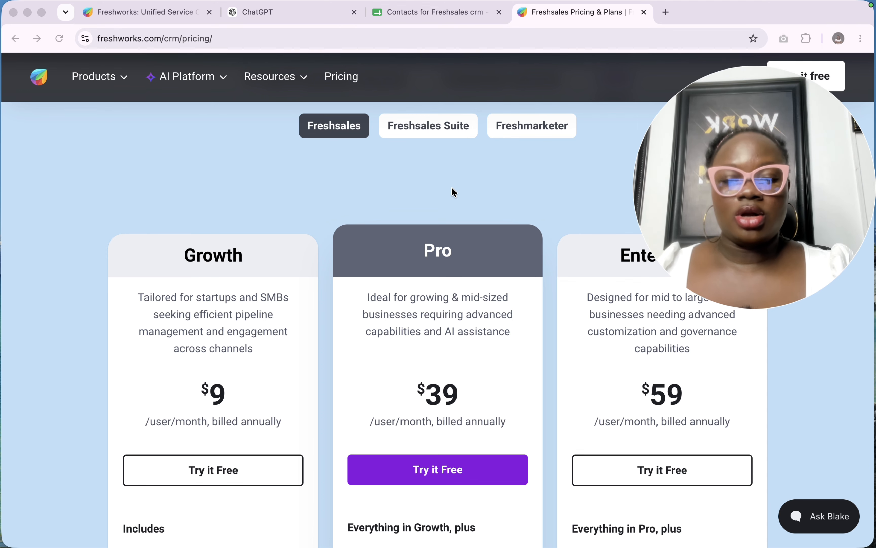
pyautogui.scroll(3, 511, 268)
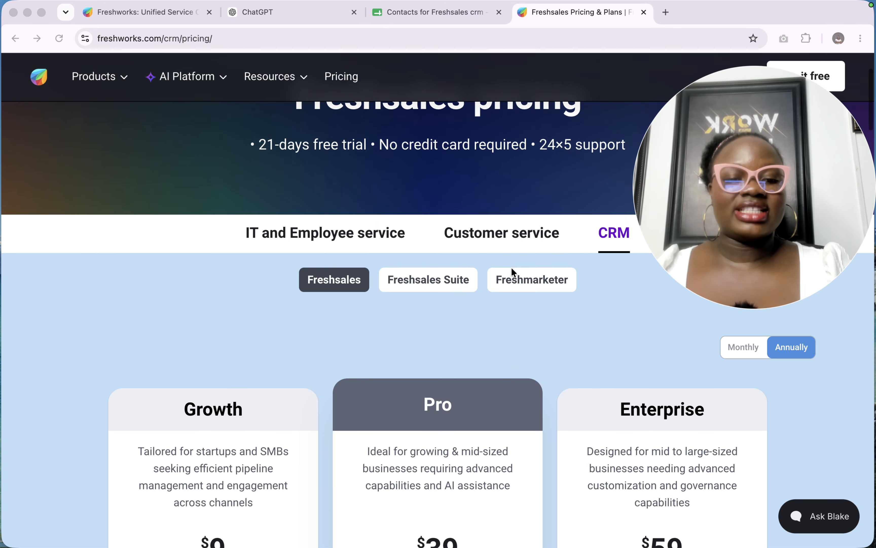
# Compare the features included in the Freshsales Growth, Pro and Enterprise plans.
pyautogui.scroll(-1, 512, 271)
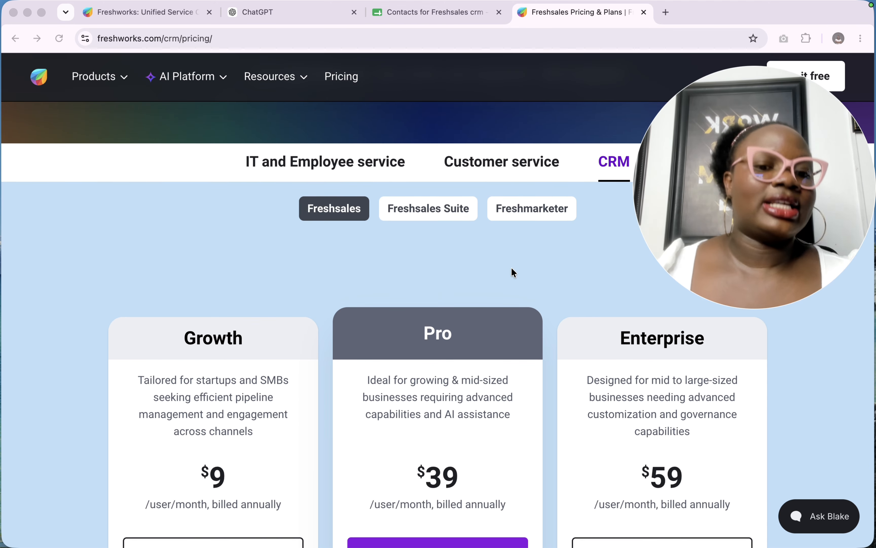
pyautogui.scroll(-2, 512, 270)
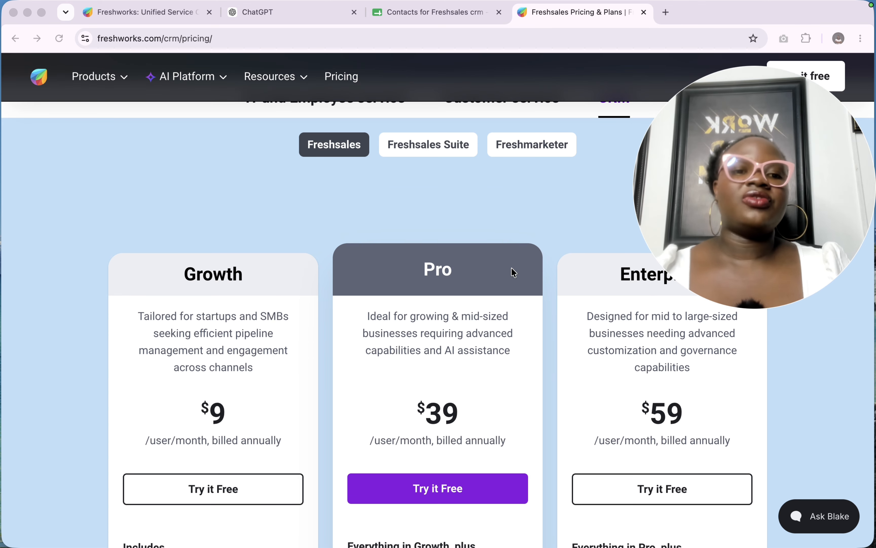
pyautogui.scroll(-2, 513, 271)
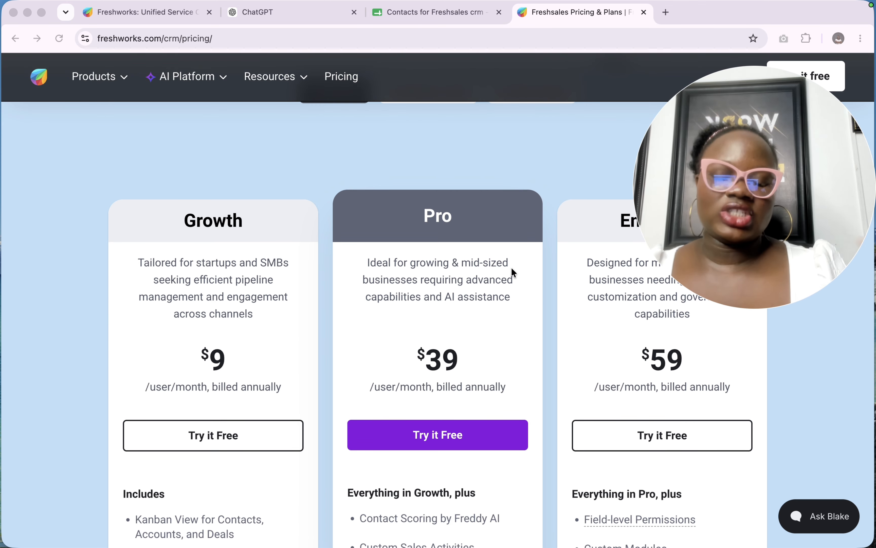
pyautogui.scroll(-4, 513, 272)
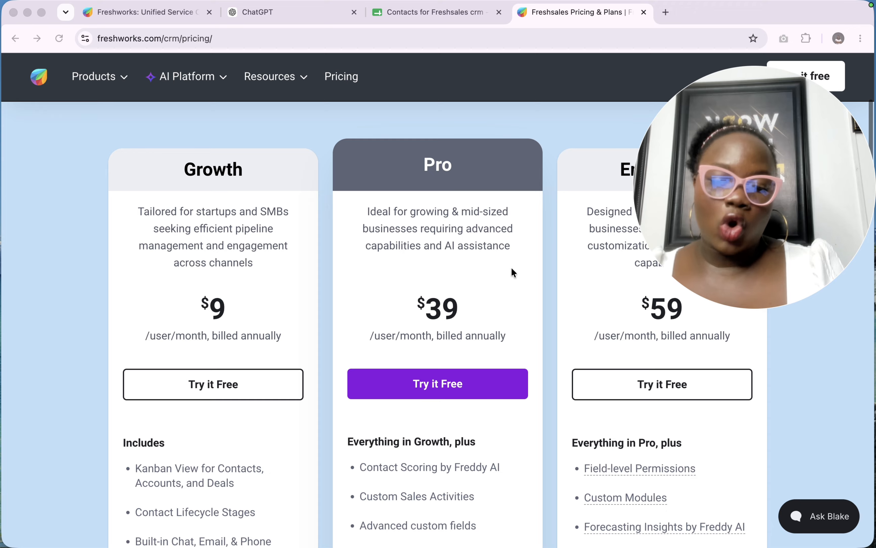
pyautogui.scroll(-3, 511, 267)
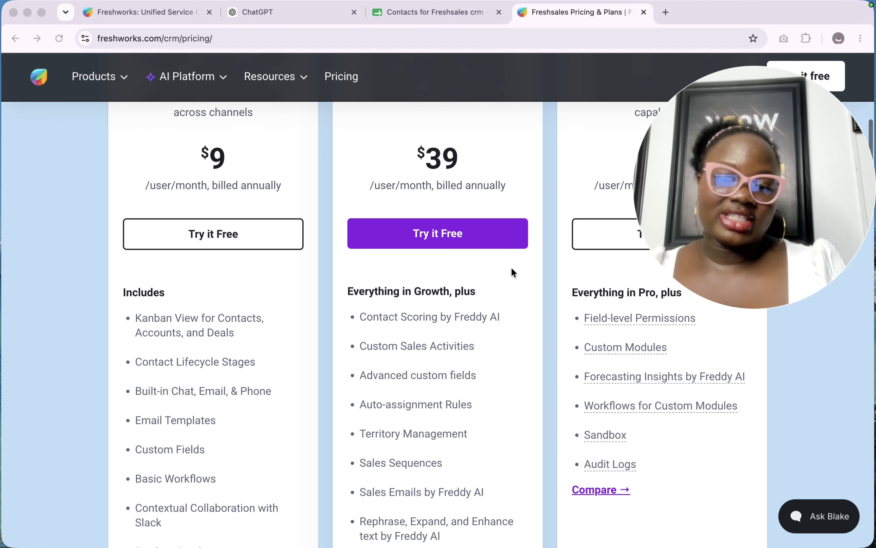
pyautogui.scroll(2, 370, 268)
pyautogui.scroll(4, 207, 308)
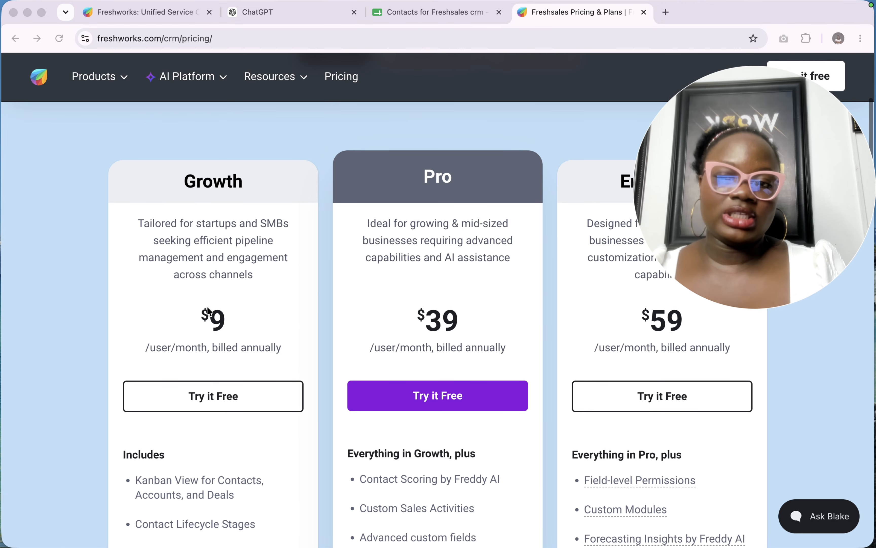
pyautogui.scroll(-1, 208, 310)
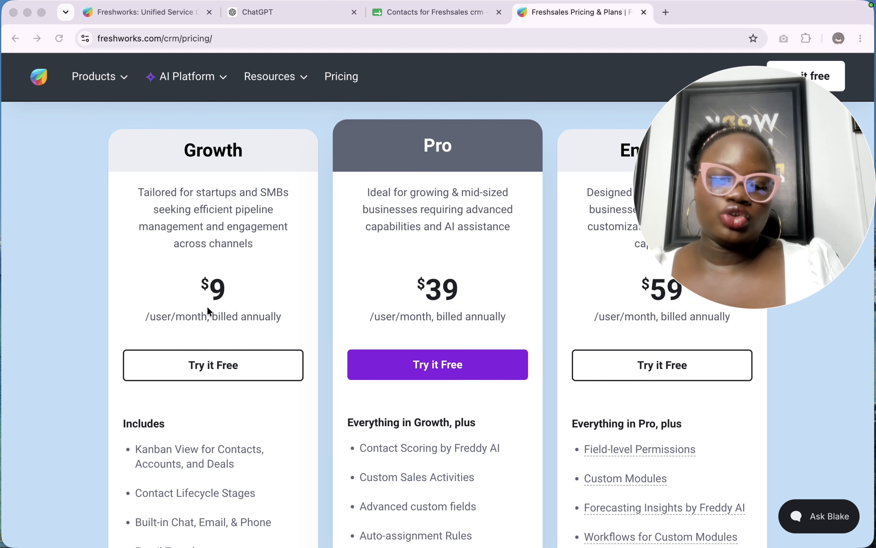
pyautogui.scroll(-3, 208, 308)
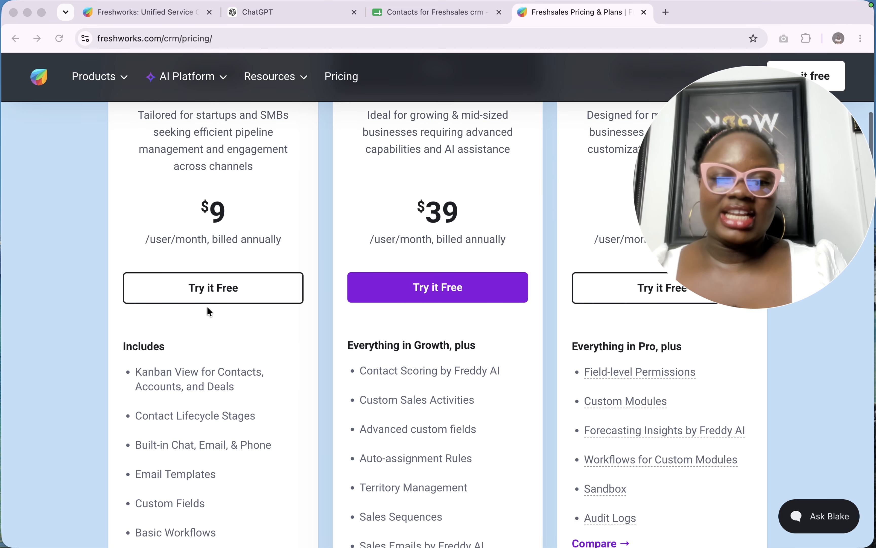
# Review the prices and full feature lists of the Freshsales Growth, Pro and Enterprise plans again.
pyautogui.scroll(-3, 433, 442)
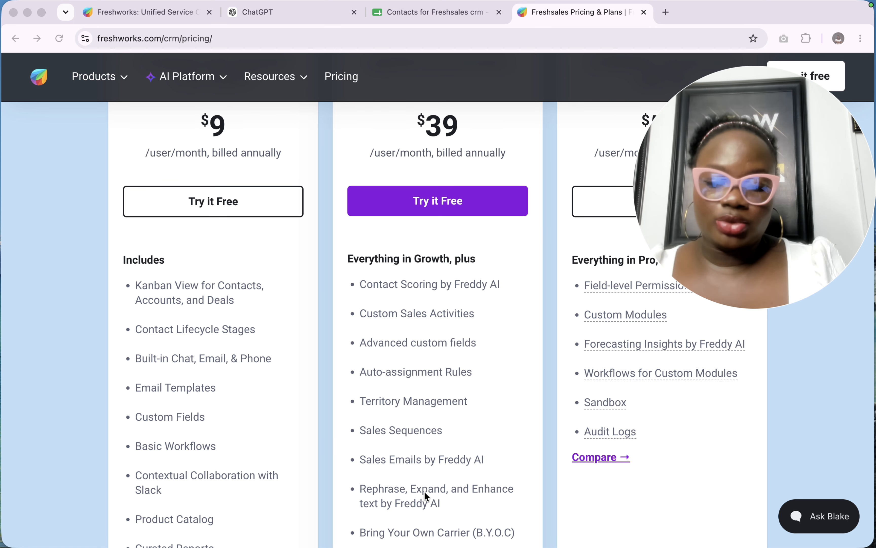
pyautogui.scroll(-2, 425, 491)
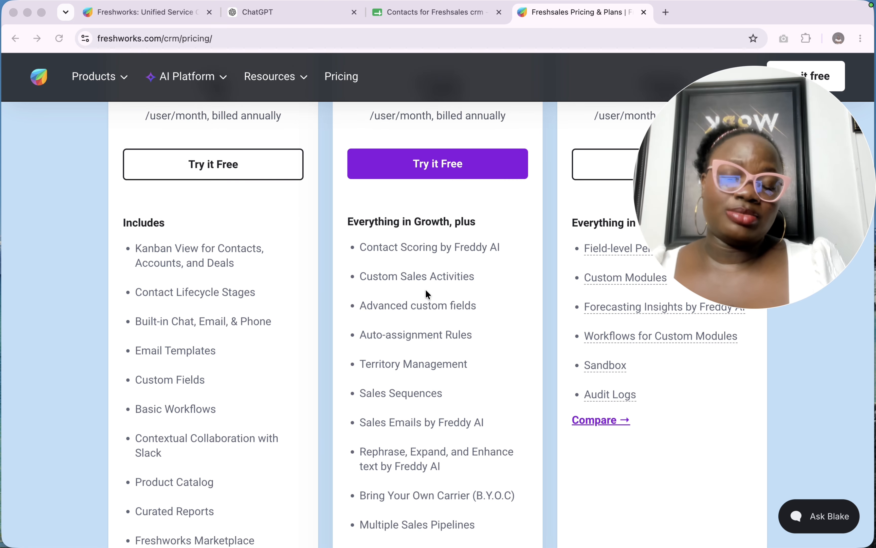
pyautogui.scroll(1, 426, 294)
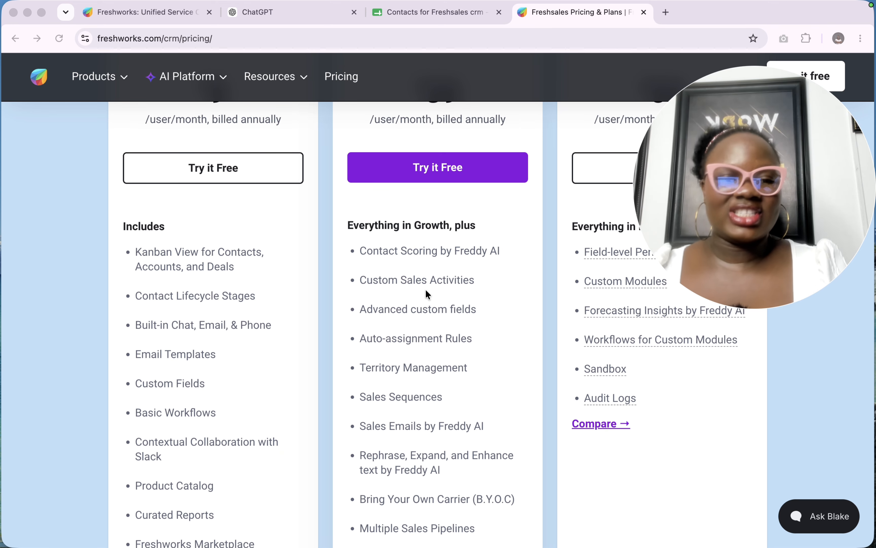
pyautogui.scroll(2, 425, 289)
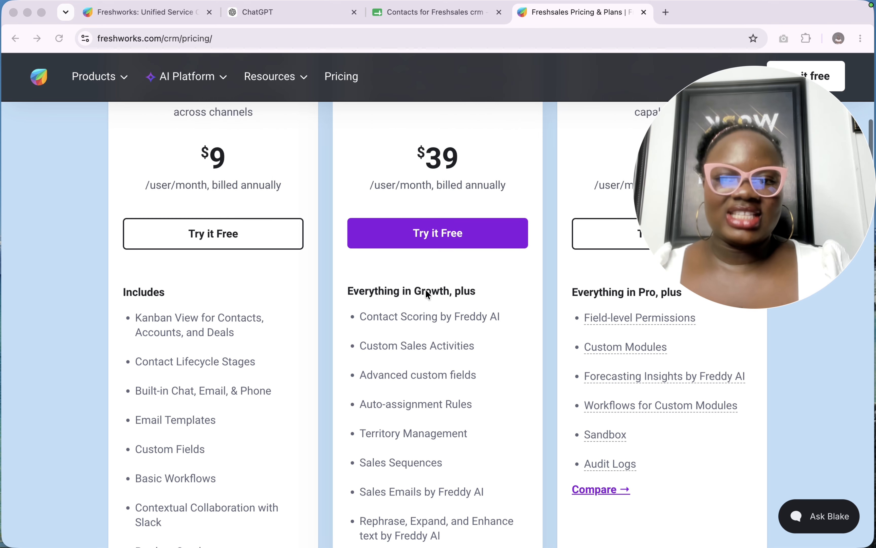
pyautogui.scroll(3, 213, 239)
pyautogui.scroll(1, 213, 239)
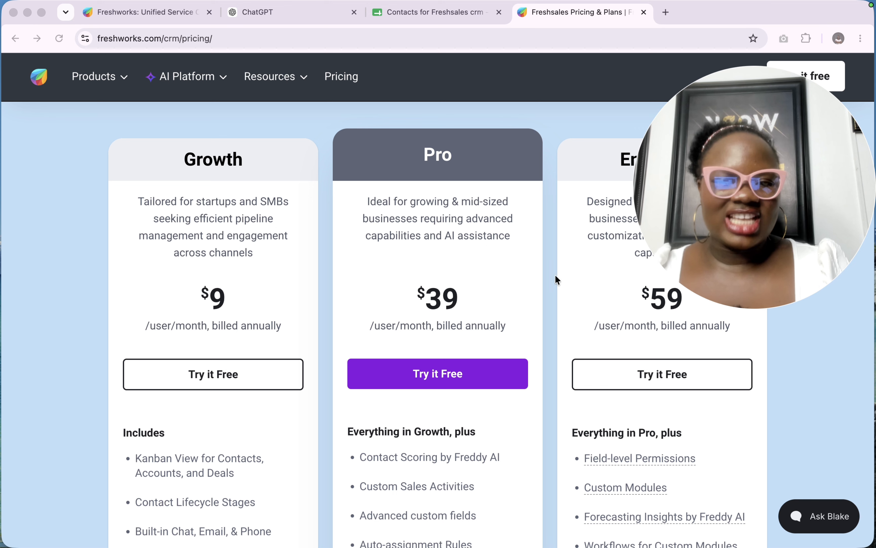
pyautogui.scroll(-2, 631, 310)
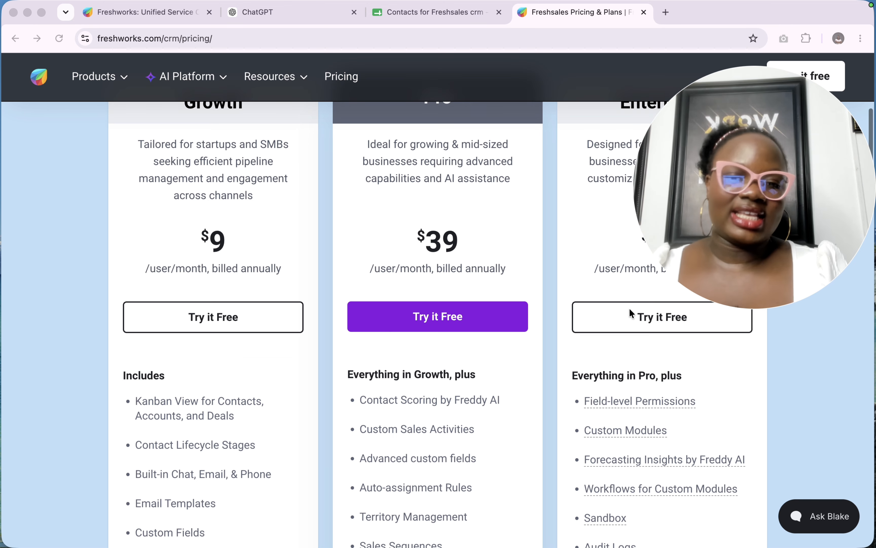
pyautogui.scroll(-2, 629, 308)
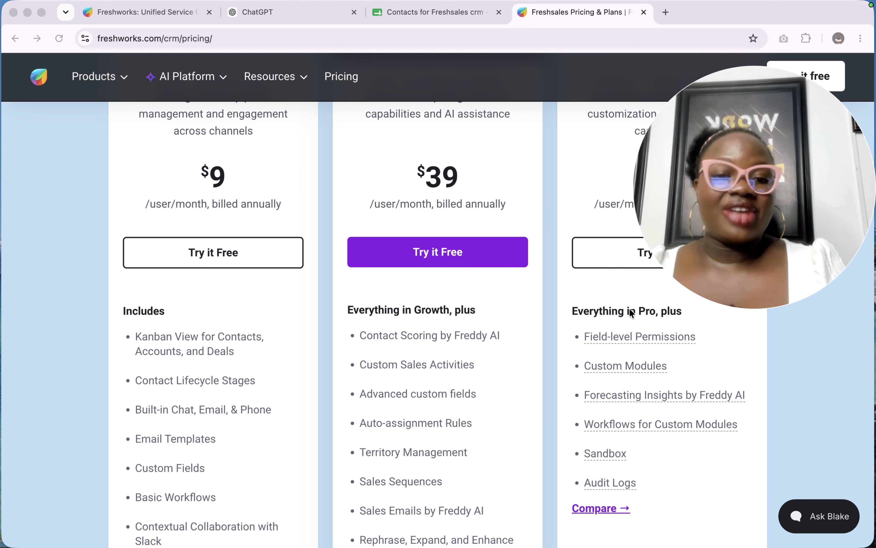
pyautogui.scroll(4, 629, 308)
pyautogui.moveTo(814, 213); pyautogui.dragTo(192, 191)
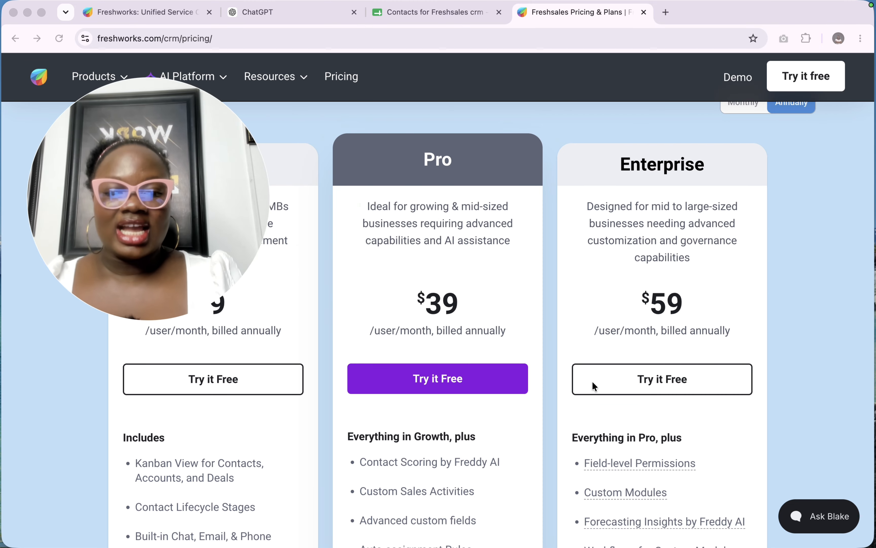
pyautogui.scroll(-6, 593, 384)
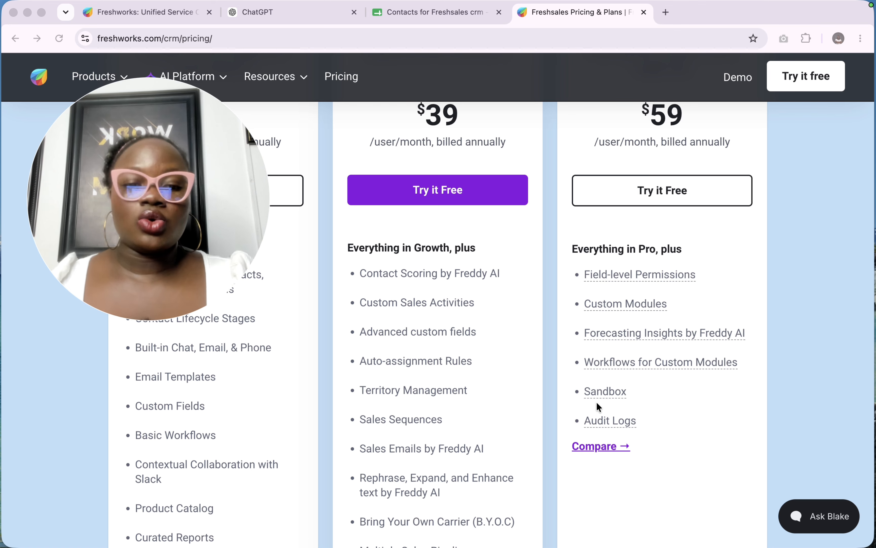
pyautogui.scroll(-10, 608, 454)
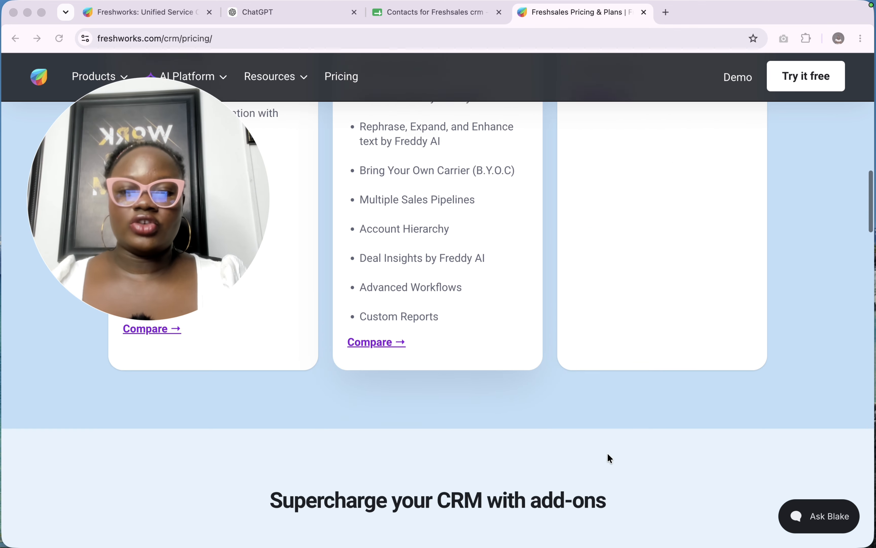
# Open the detailed Freshsales plan comparison and look over the prices of the Free, Growth, Pro and Enterprise plans.
pyautogui.scroll(2, 607, 453)
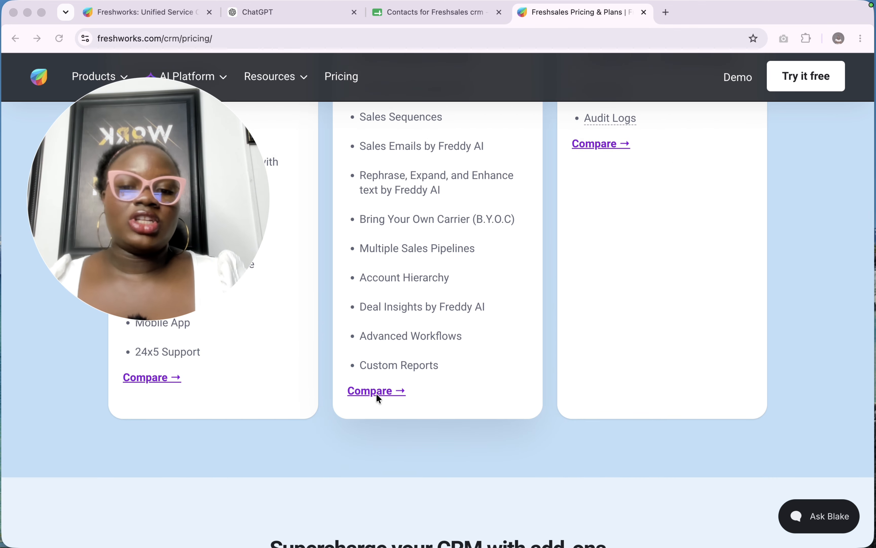
pyautogui.click(370, 392)
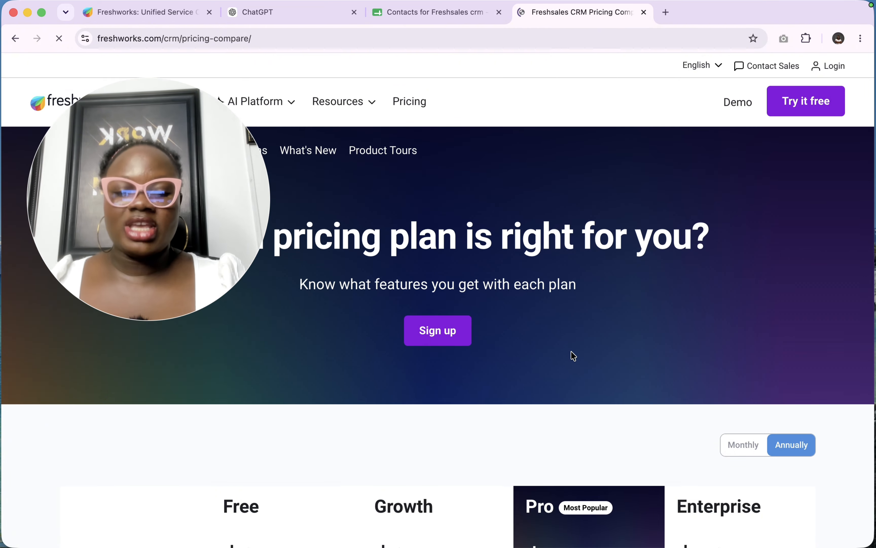
pyautogui.scroll(-3, 572, 353)
pyautogui.scroll(-2, 571, 353)
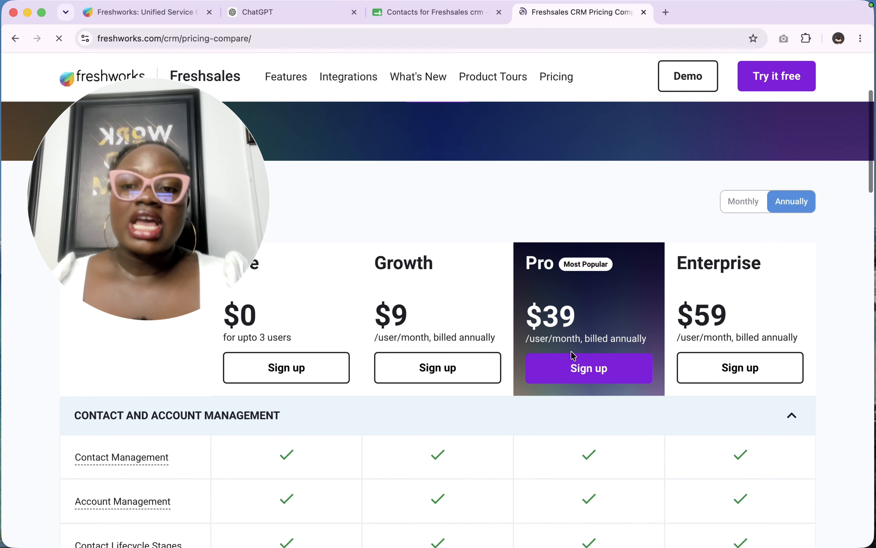
pyautogui.moveTo(206, 239); pyautogui.dragTo(754, 156)
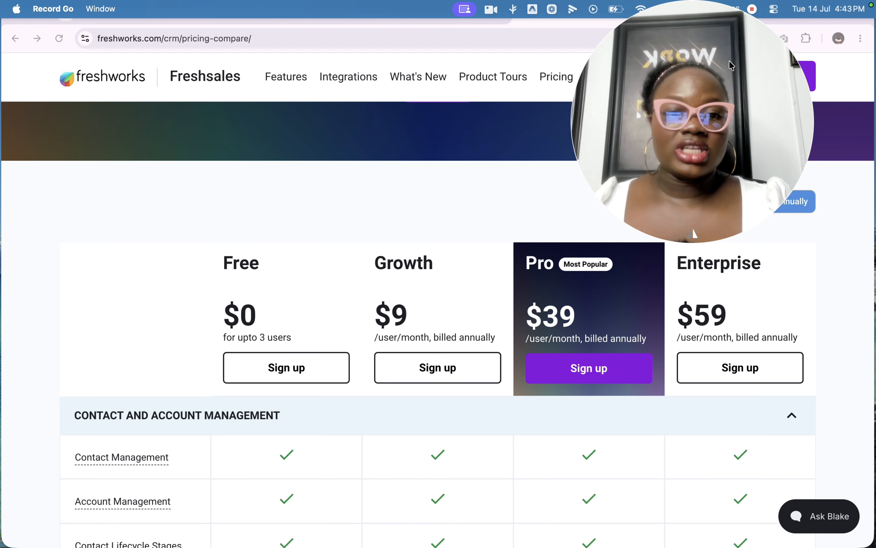
pyautogui.moveTo(731, 63); pyautogui.dragTo(827, 4)
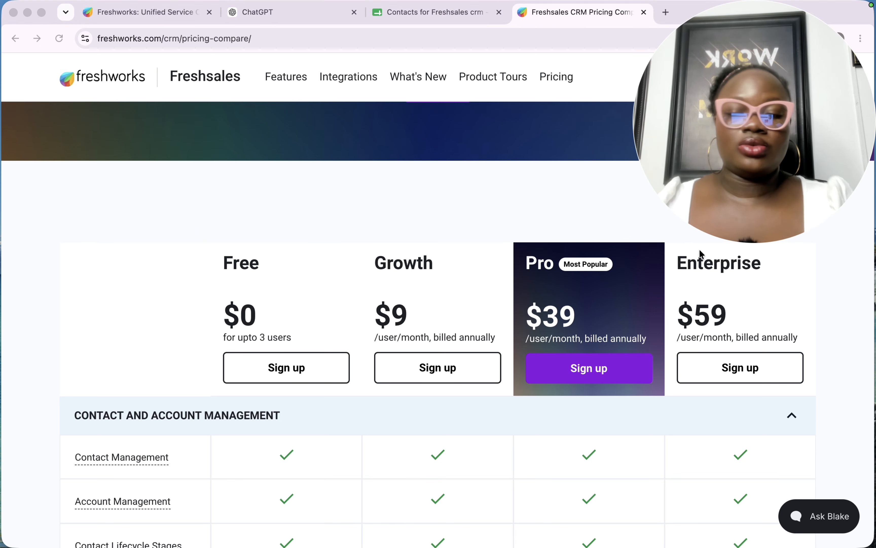
pyautogui.scroll(-1, 672, 319)
pyautogui.scroll(-2, 672, 320)
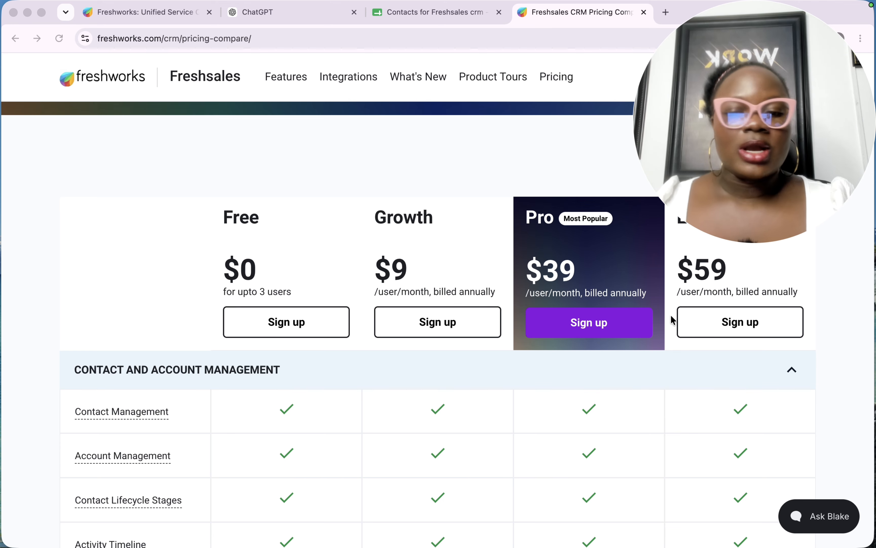
# Compare the contact and account management and sales activities features across the four plans.
pyautogui.scroll(-4, 627, 476)
pyautogui.scroll(-3, 625, 474)
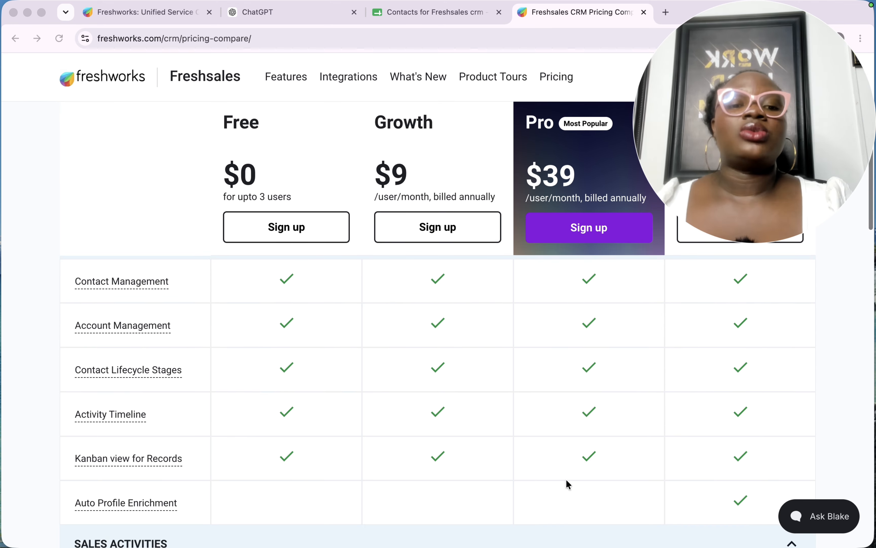
pyautogui.scroll(-10, 374, 429)
pyautogui.scroll(-5, 374, 427)
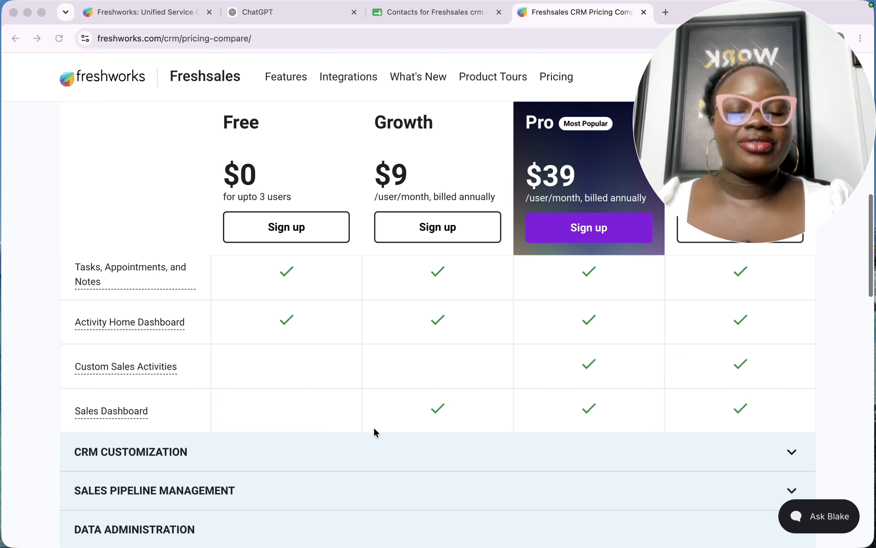
pyautogui.scroll(3, 531, 335)
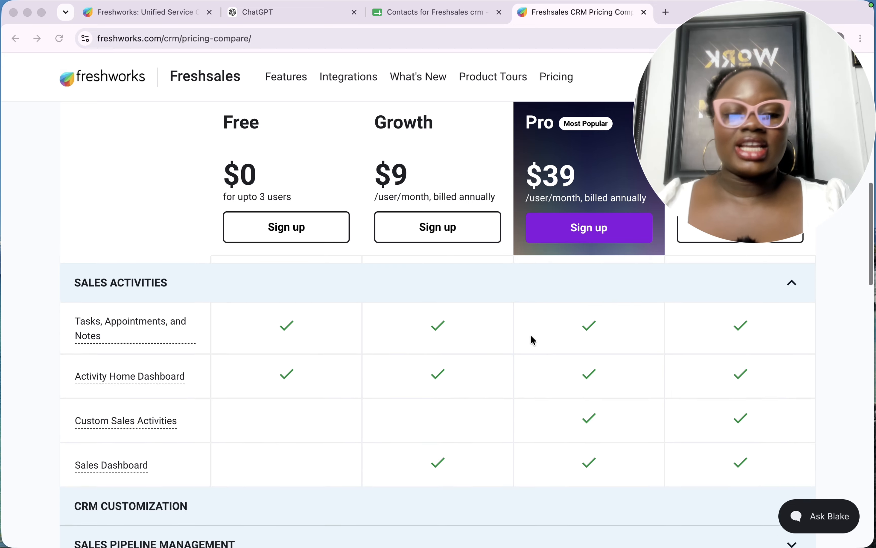
# Switch the plan comparison to monthly billing and review the four plans' prices.
pyautogui.scroll(-10, 530, 335)
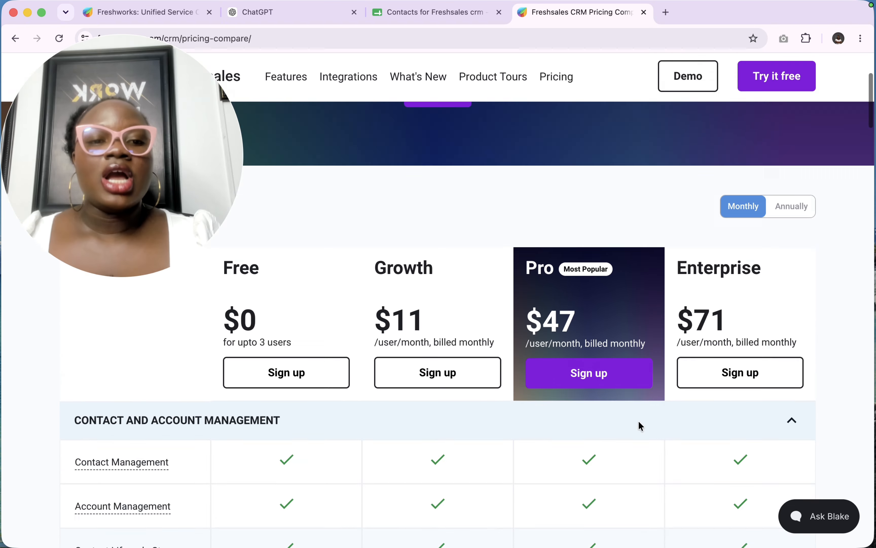
pyautogui.scroll(12, 639, 421)
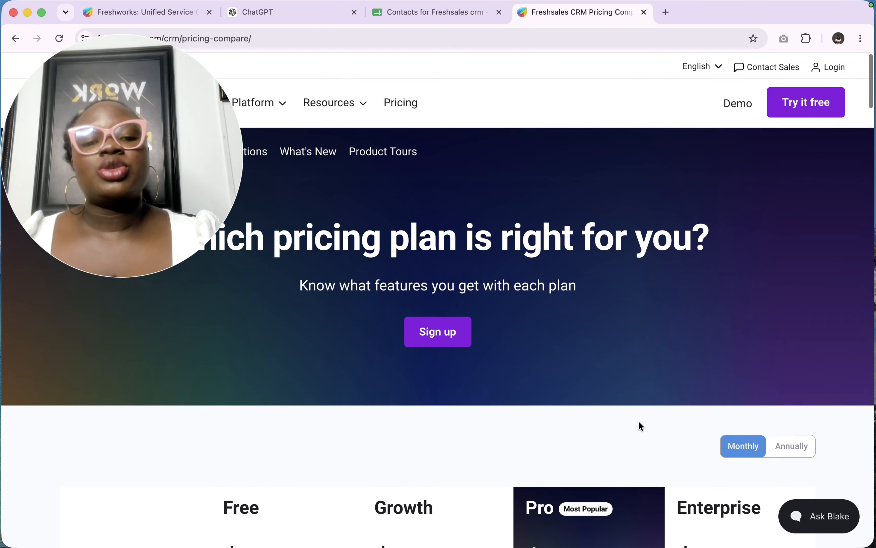
pyautogui.scroll(-12, 639, 420)
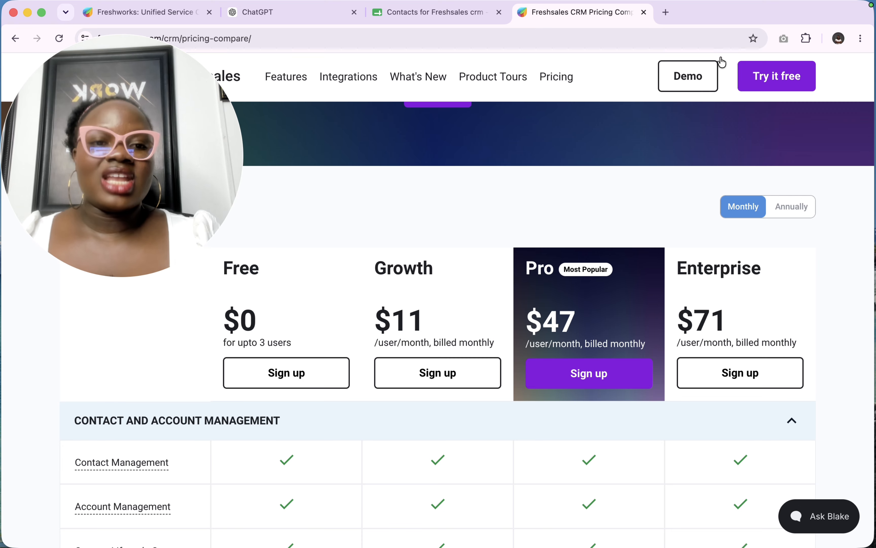
# Open the 21-day Freshsales free trial form and sign up with the Google account.
pyautogui.click(771, 76)
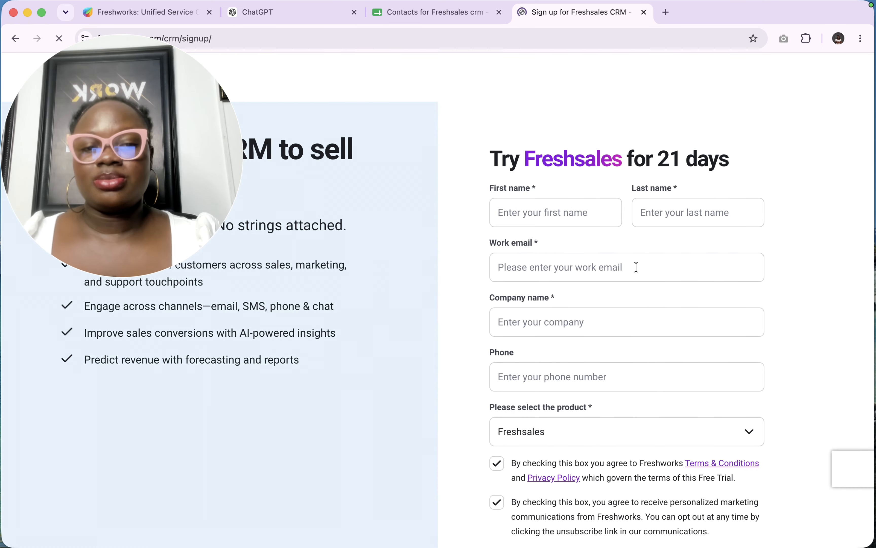
pyautogui.scroll(-6, 636, 267)
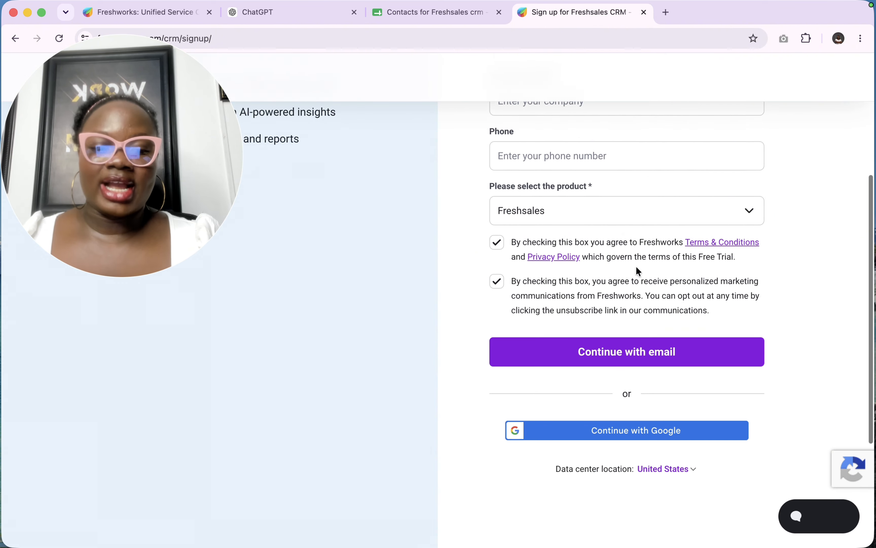
pyautogui.click(598, 412)
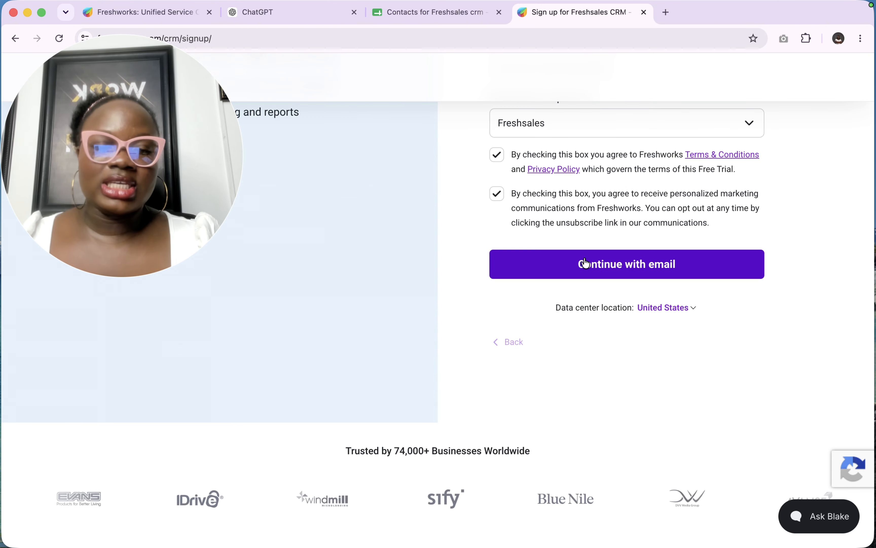
# Complete the trial form with the company name Crminstructors and the saved phone number, then submit it.
pyautogui.scroll(6, 642, 235)
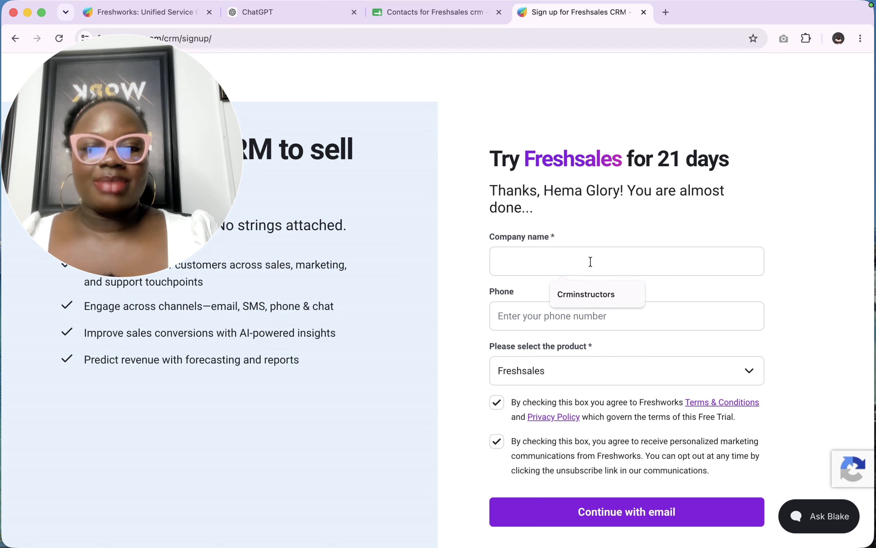
pyautogui.click(588, 298)
pyautogui.click(579, 312)
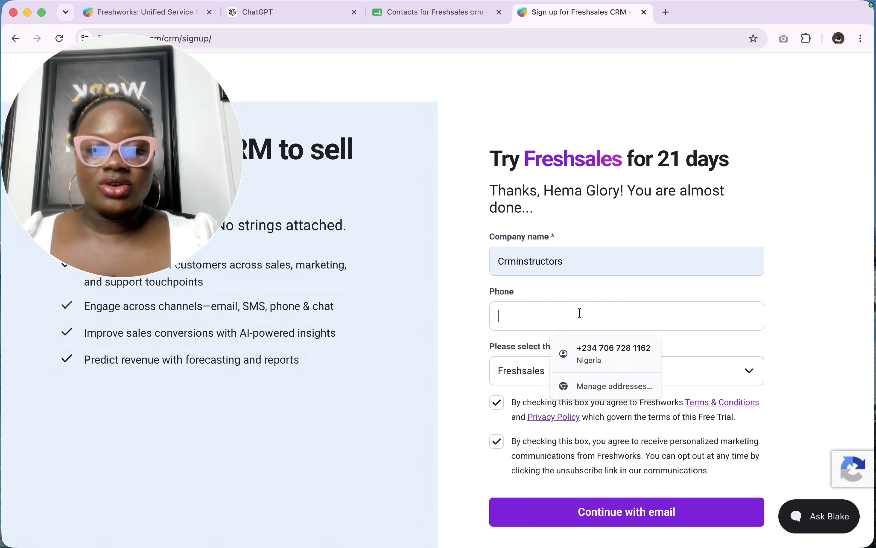
pyautogui.click(598, 355)
pyautogui.scroll(-4, 596, 305)
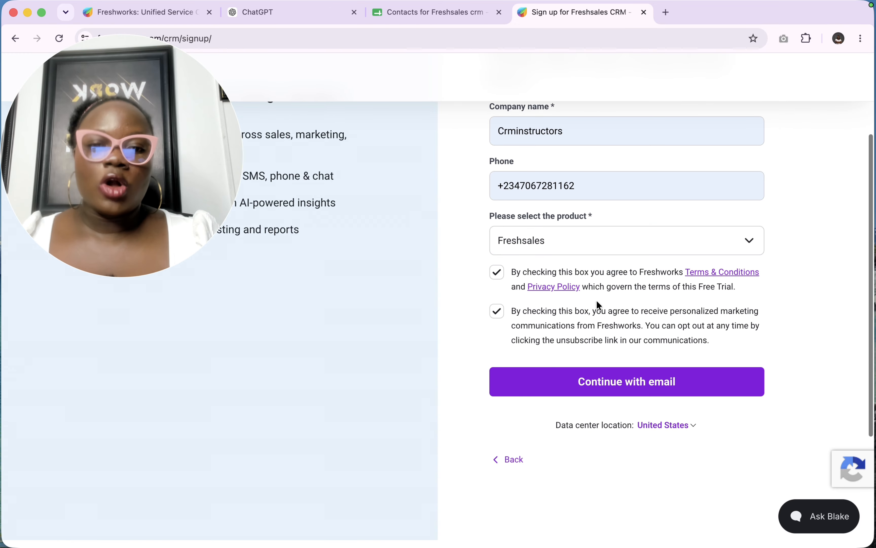
pyautogui.click(604, 383)
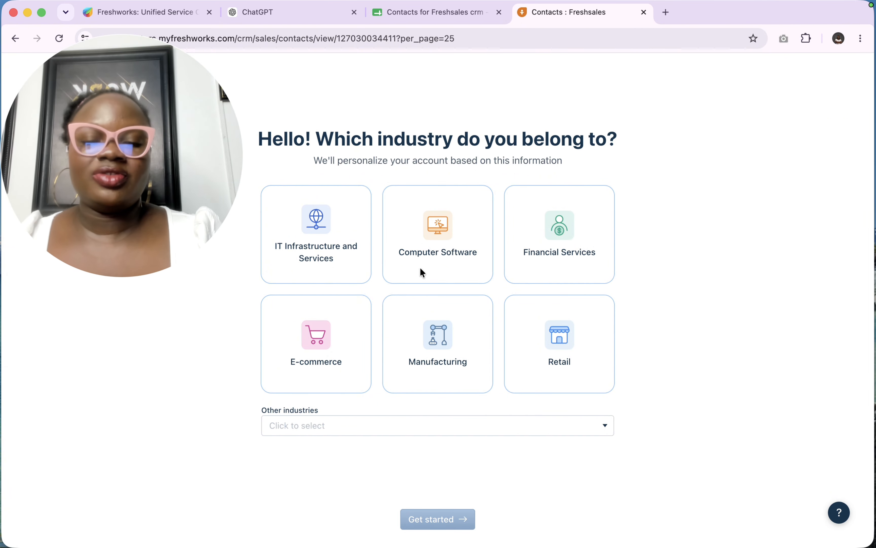
# Choose IT Infrastructure and Services as the industry and get started with the Freshsales account.
pyautogui.click(334, 255)
pyautogui.click(442, 519)
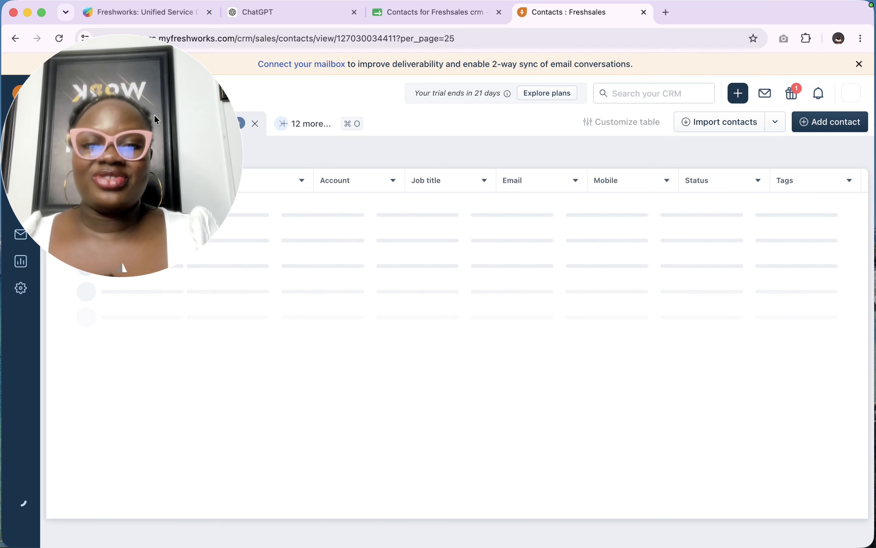
pyautogui.moveTo(154, 115); pyautogui.dragTo(770, 302)
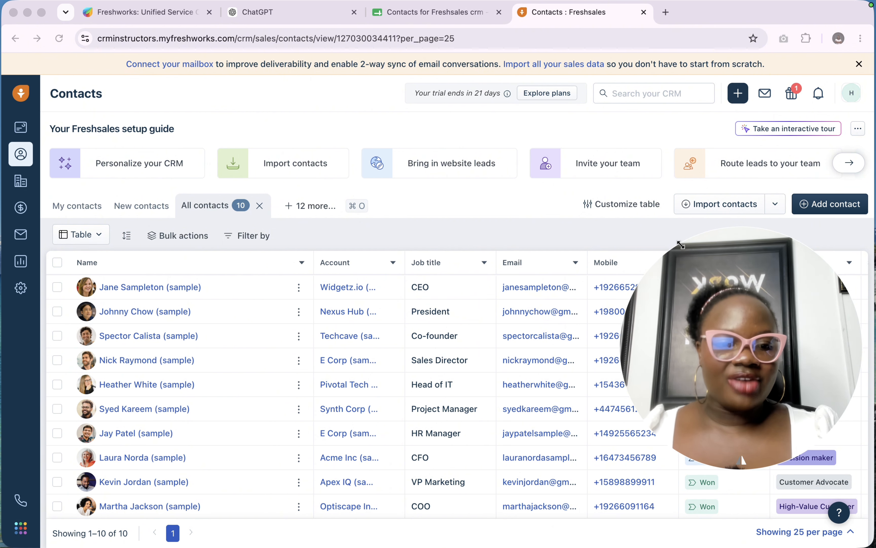
pyautogui.moveTo(683, 242); pyautogui.dragTo(799, 299)
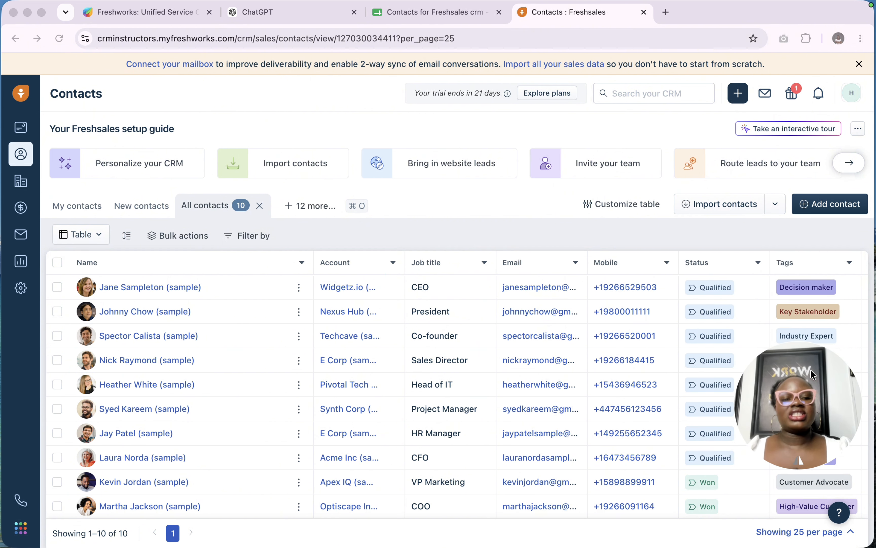
pyautogui.moveTo(781, 339); pyautogui.dragTo(746, 316)
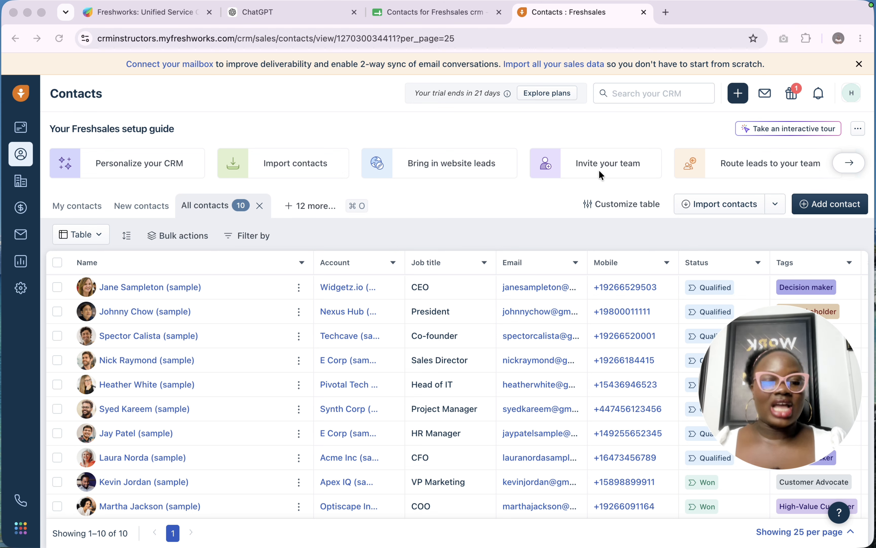
pyautogui.moveTo(771, 343); pyautogui.dragTo(764, 437)
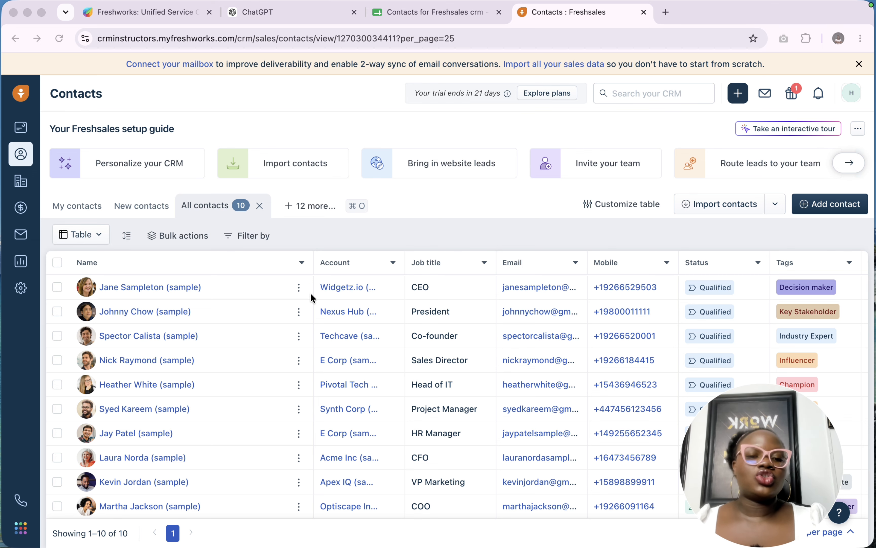
# Open the dashboards page of the Freshsales account.
pyautogui.click(20, 126)
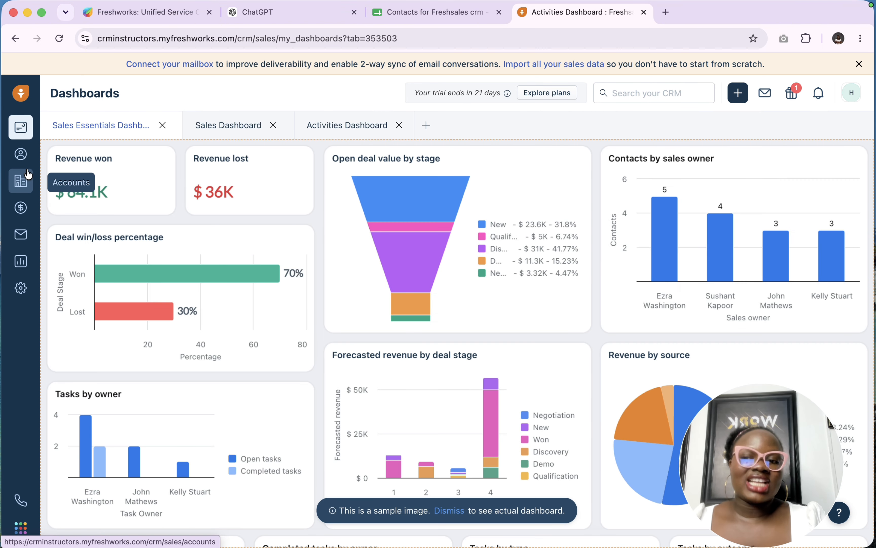
# Browse the Contacts, Analytics and Admin Settings pages of the account.
pyautogui.click(21, 155)
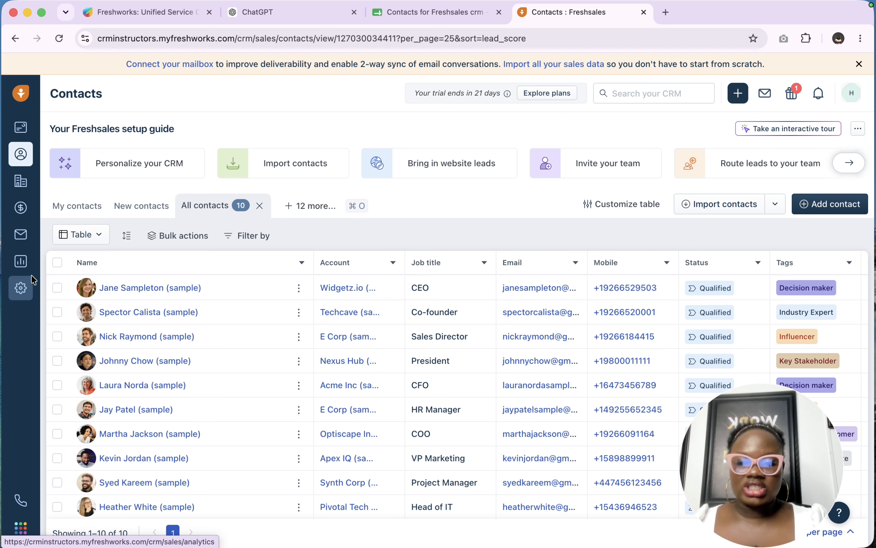
pyautogui.click(31, 267)
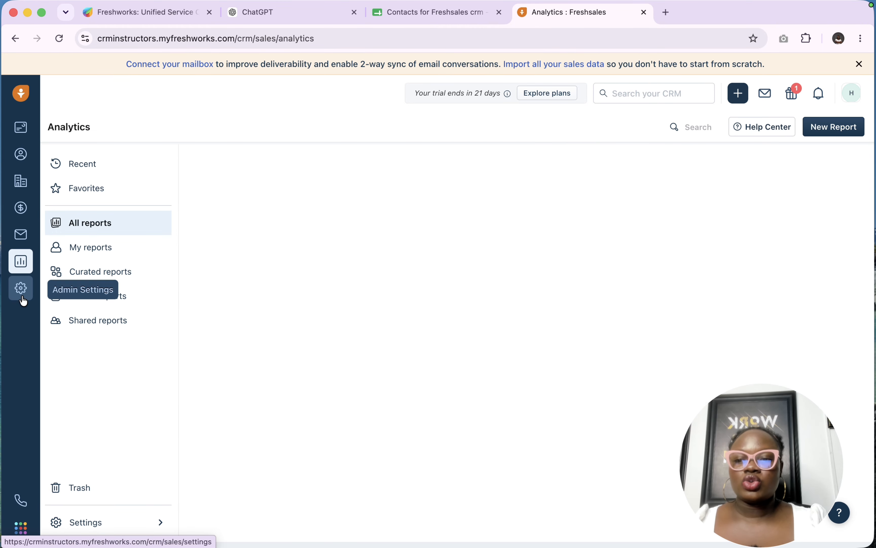
pyautogui.click(23, 296)
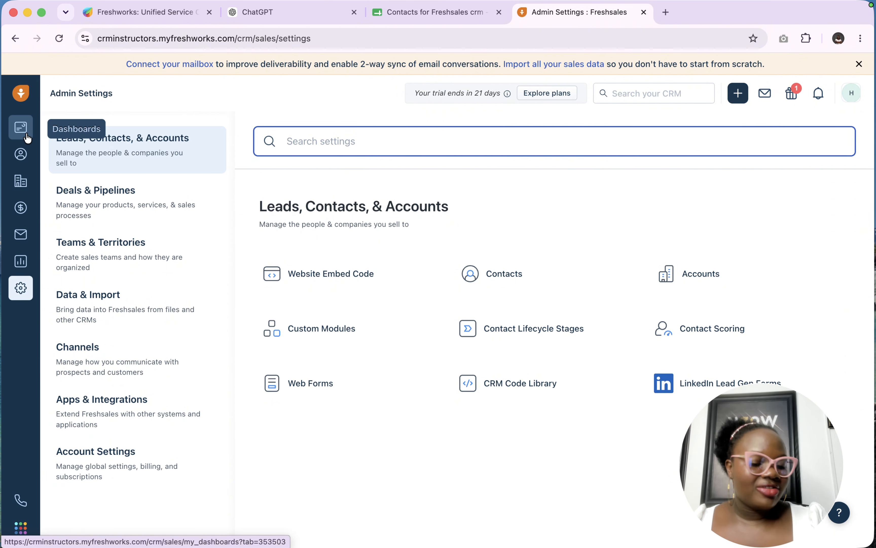
# Go back to the dashboards, view the Activities Dashboard and check which popular reports can be added.
pyautogui.click(21, 127)
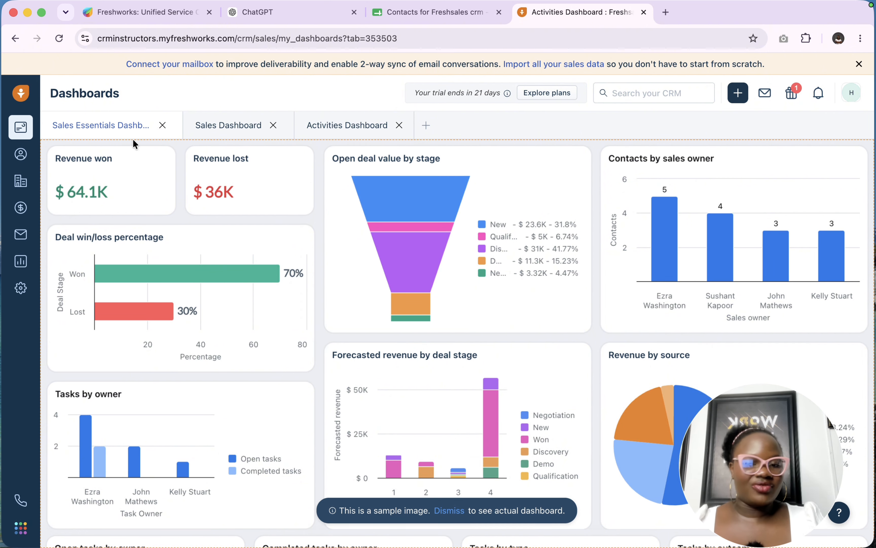
pyautogui.click(347, 125)
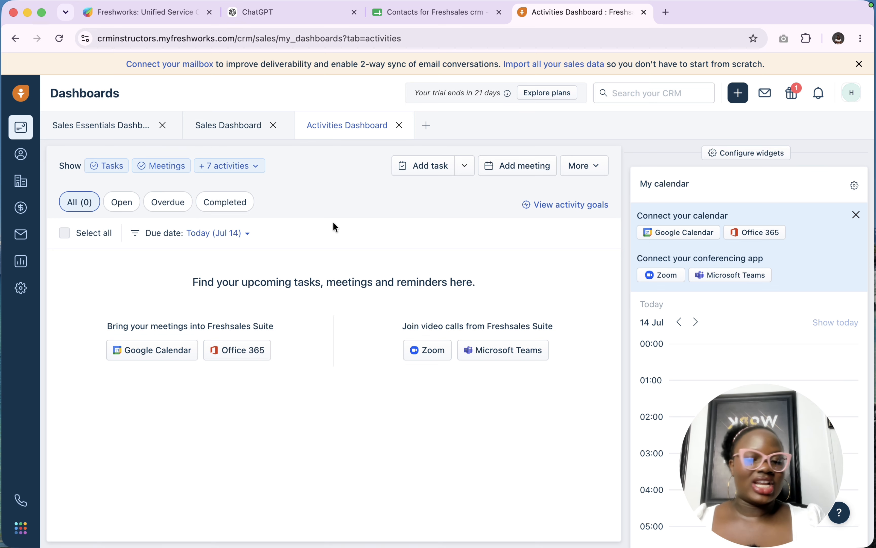
pyautogui.click(426, 127)
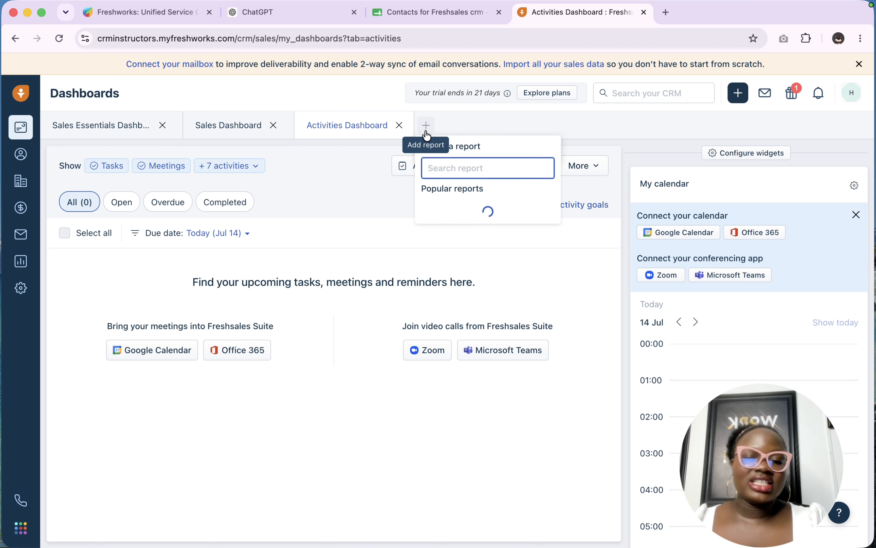
pyautogui.scroll(-1, 488, 282)
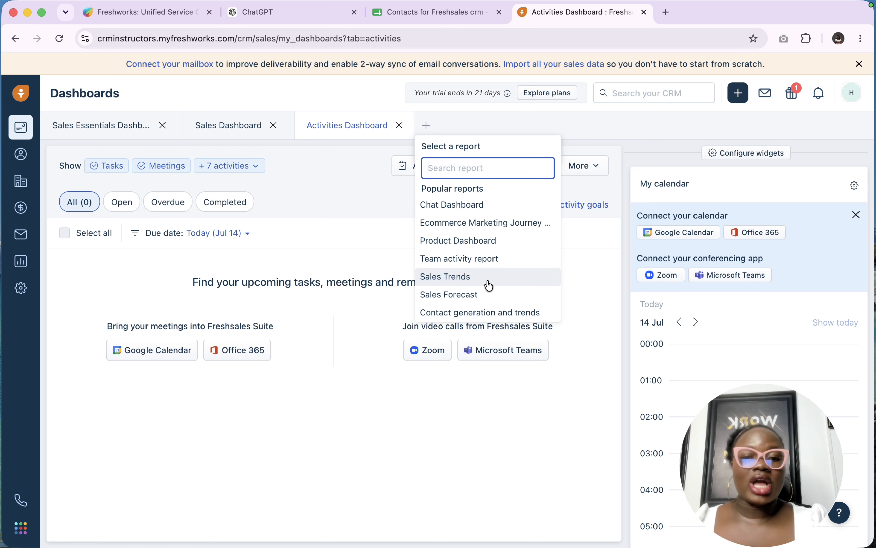
# Compare the Contacts list with the Accounts list of sample companies.
pyautogui.click(21, 155)
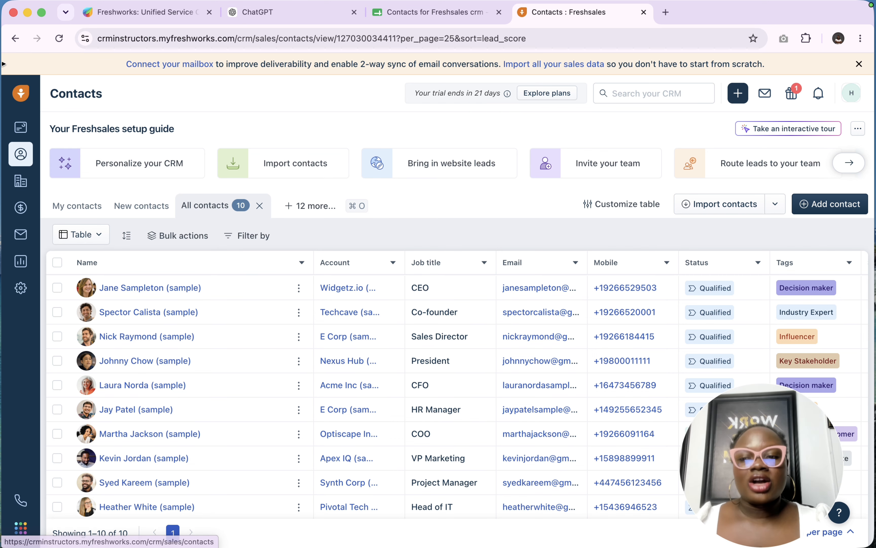
pyautogui.click(26, 188)
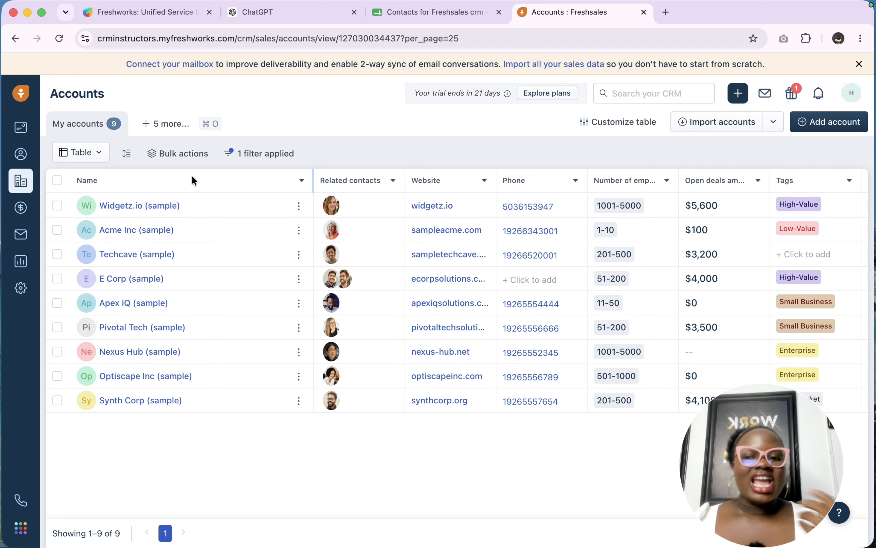
pyautogui.click(21, 154)
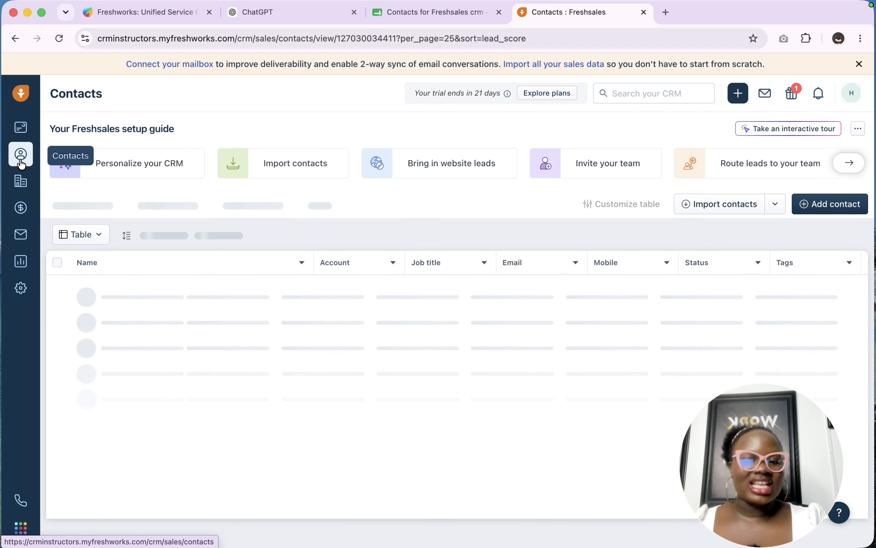
pyautogui.click(26, 190)
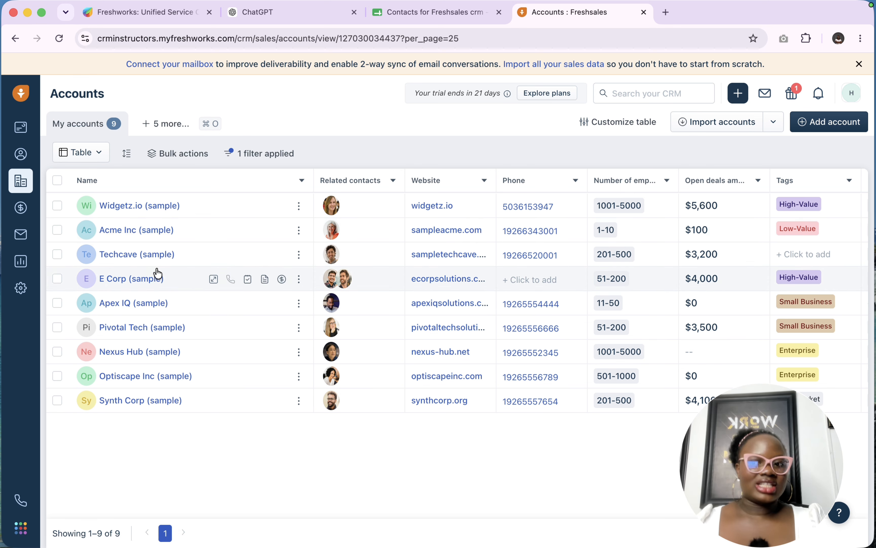
# Open the Deals pipeline and dismiss the offered Deals tour to view the deal stages.
pyautogui.click(18, 216)
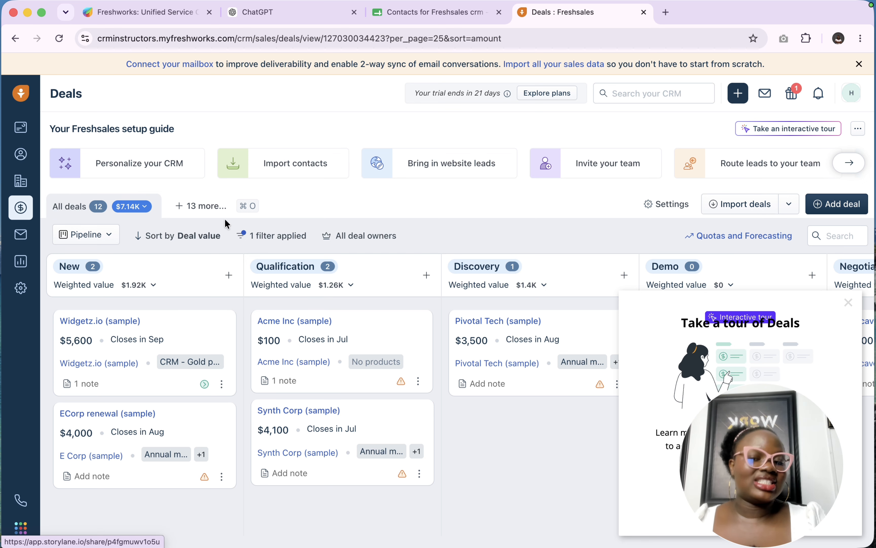
pyautogui.moveTo(772, 421); pyautogui.dragTo(699, 483)
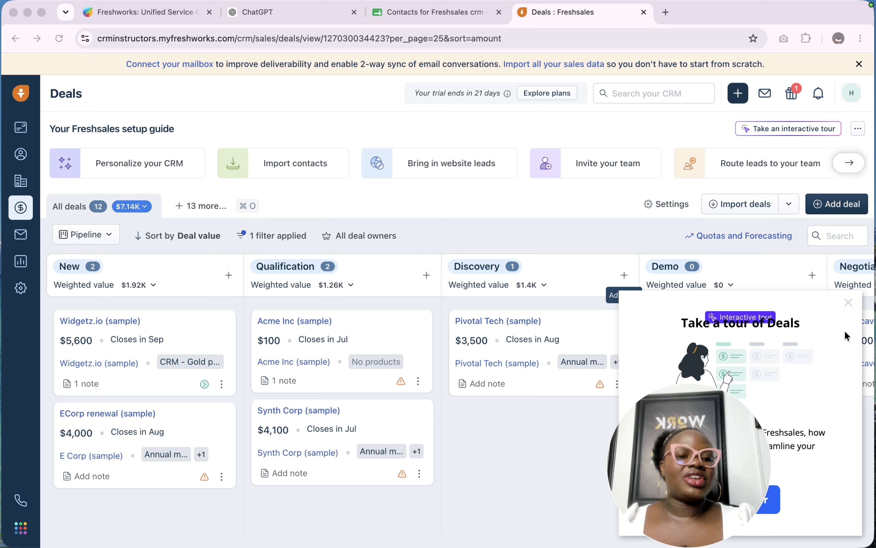
pyautogui.click(849, 303)
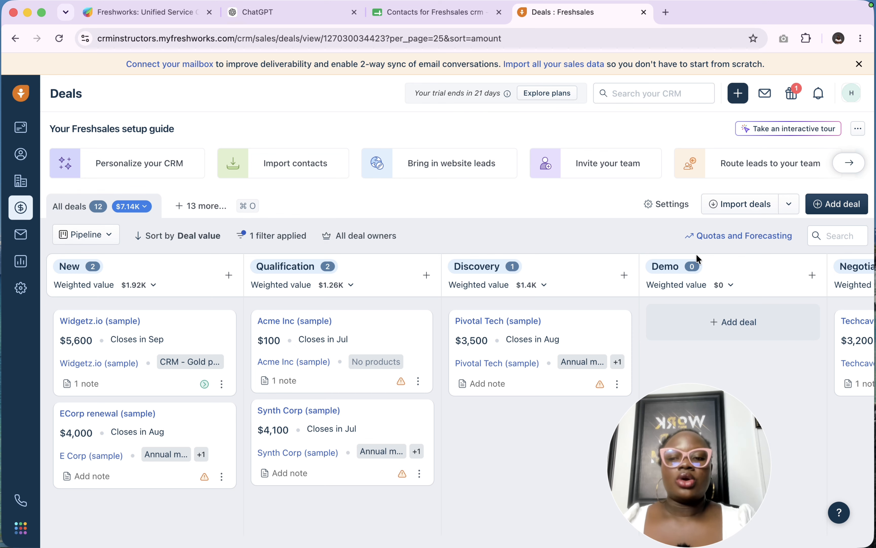
# Look over the Conversations email section, and open the Analytics report list with its welcome message closed.
pyautogui.click(28, 241)
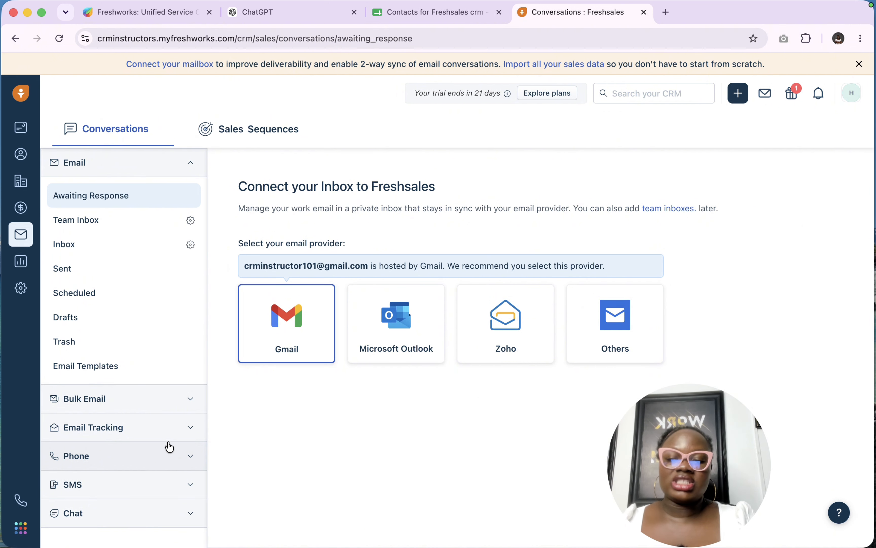
pyautogui.scroll(-1, 177, 449)
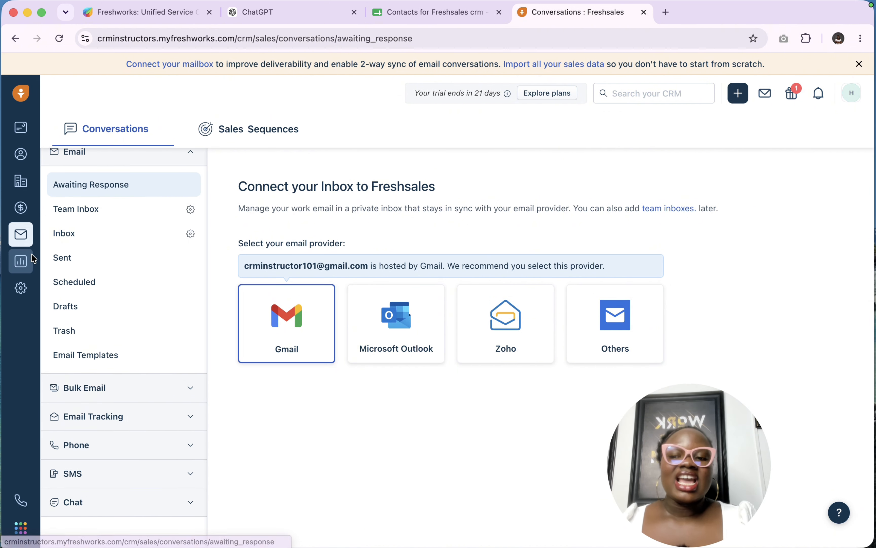
pyautogui.click(22, 262)
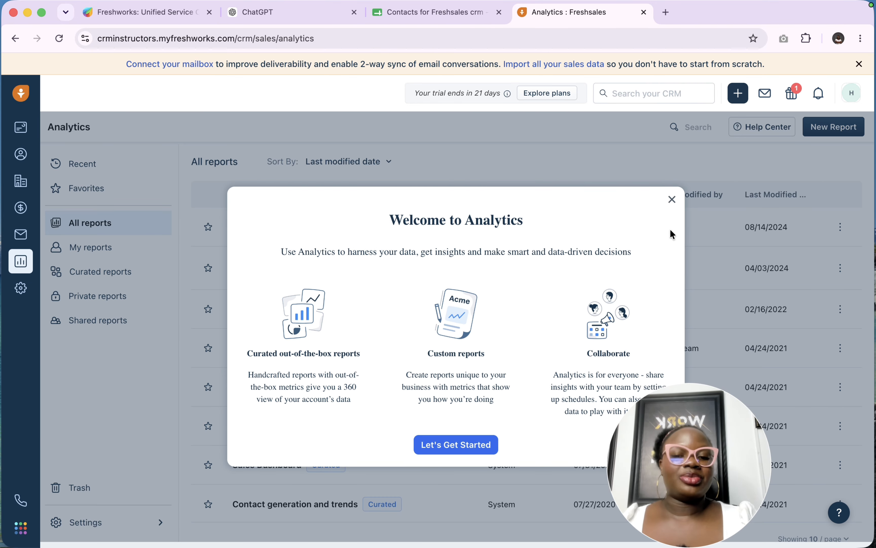
pyautogui.click(672, 180)
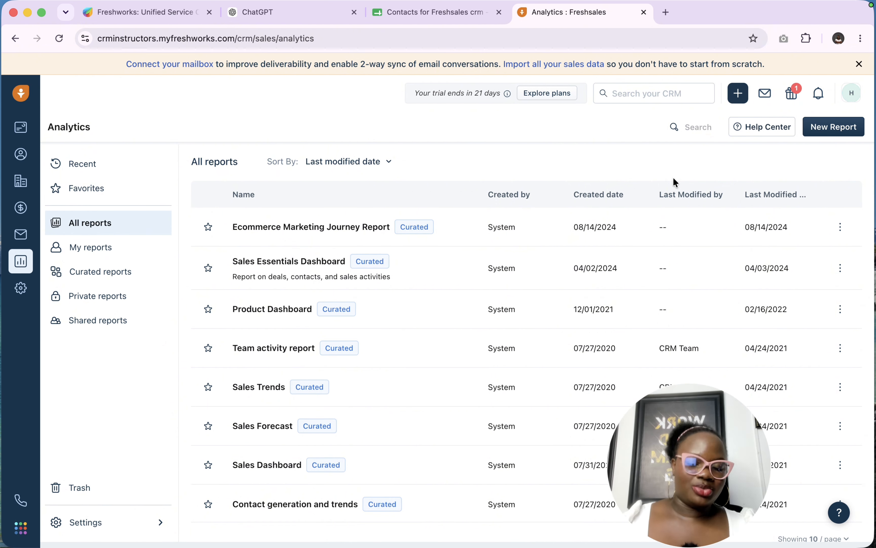
# Open Admin Settings and the account's personal settings, and look through the email settings from start to end.
pyautogui.click(20, 287)
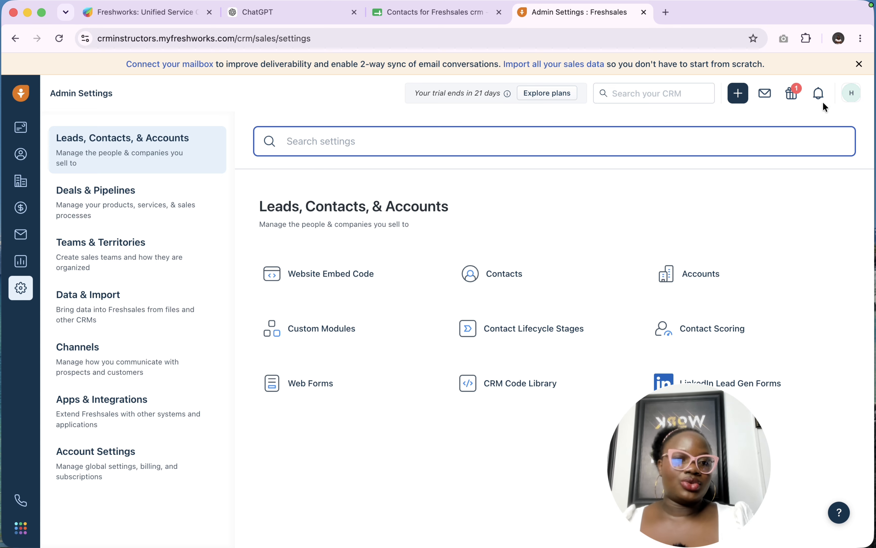
pyautogui.click(852, 94)
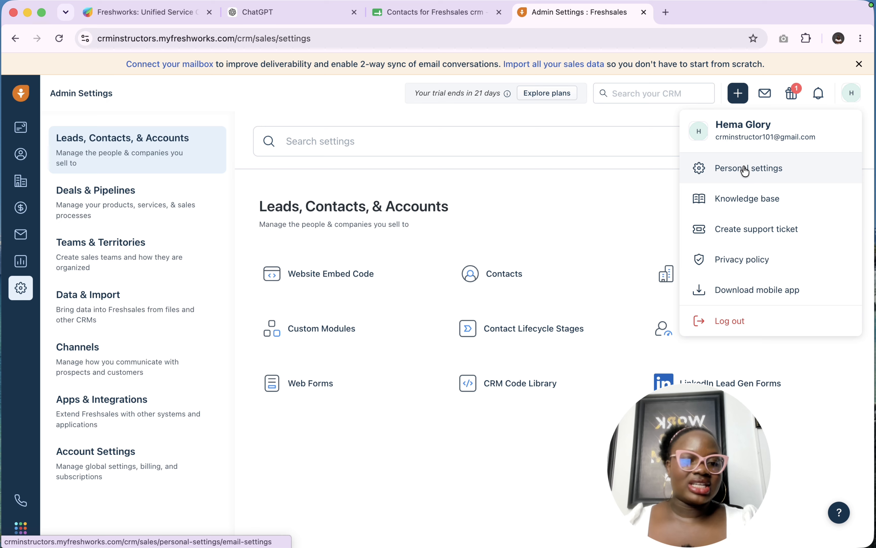
pyautogui.click(745, 170)
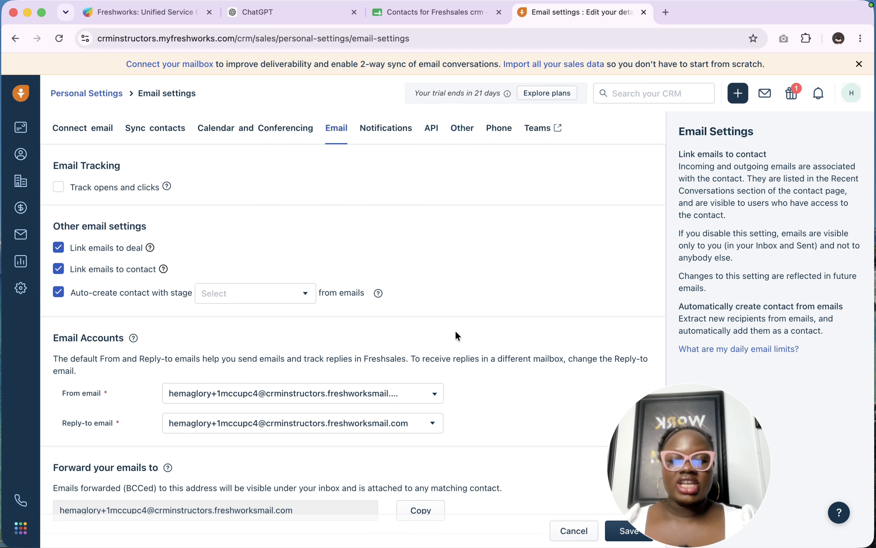
pyautogui.scroll(-3, 455, 330)
pyautogui.scroll(-4, 455, 330)
pyautogui.scroll(6, 455, 330)
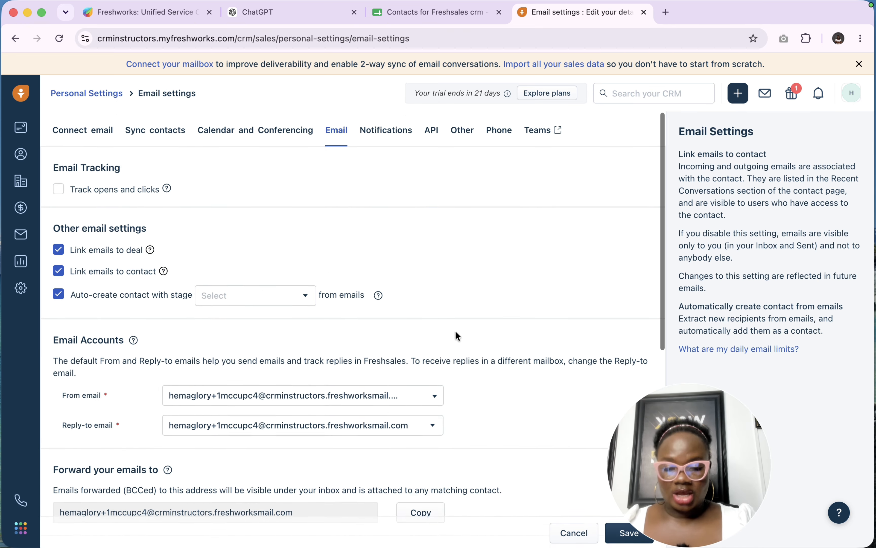
pyautogui.scroll(-10, 456, 330)
pyautogui.scroll(10, 455, 330)
pyautogui.scroll(-1, 455, 330)
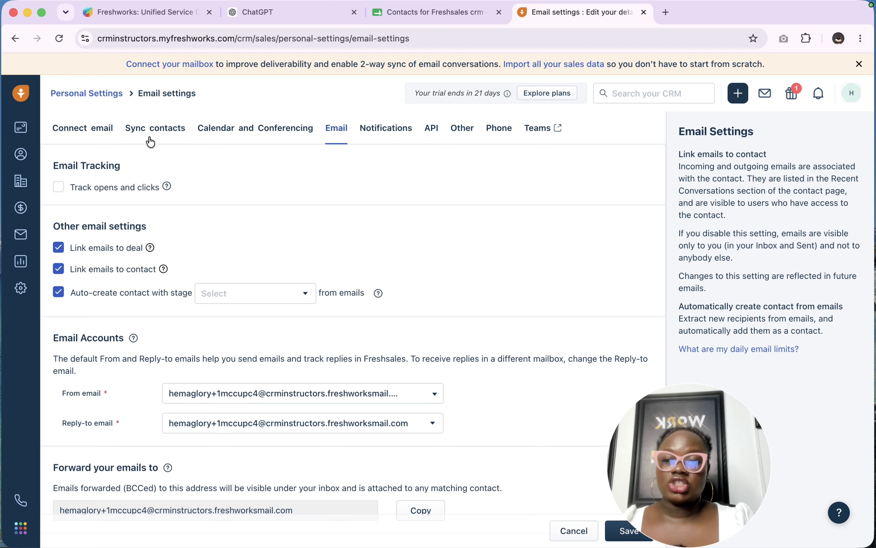
# View the Connect email and Sync contacts personal settings, and check the profile options.
pyautogui.click(94, 135)
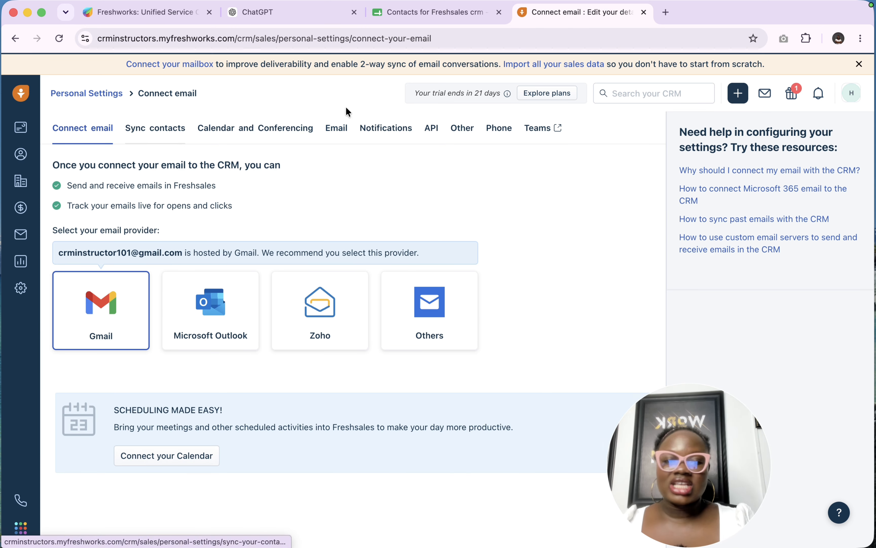
pyautogui.click(156, 129)
pyautogui.click(100, 93)
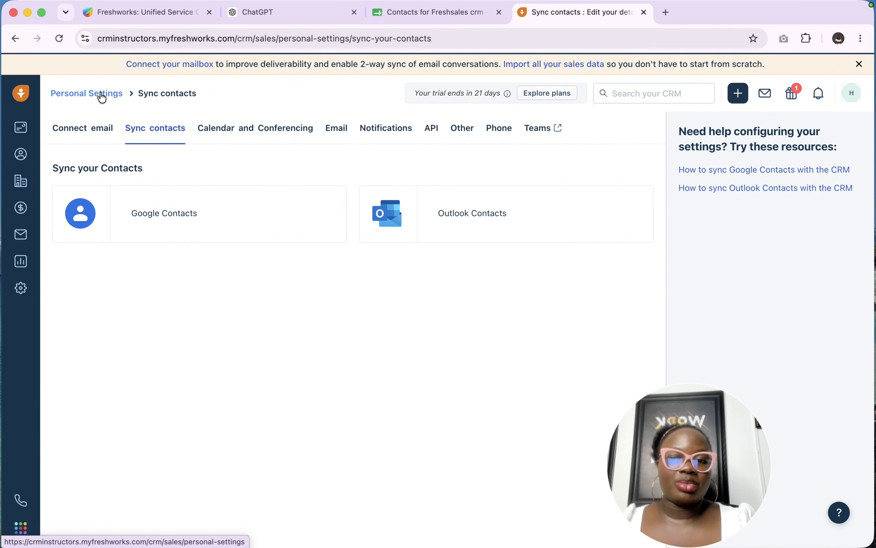
pyautogui.click(851, 93)
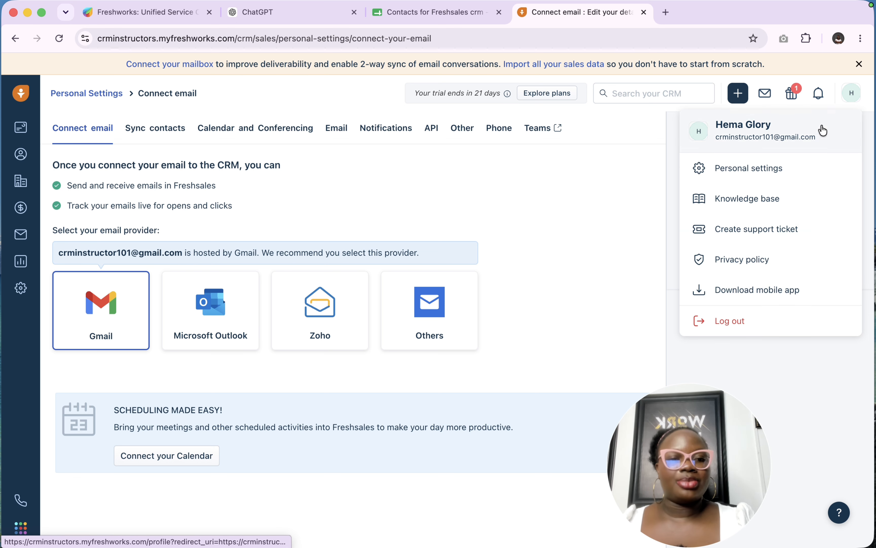
pyautogui.click(583, 217)
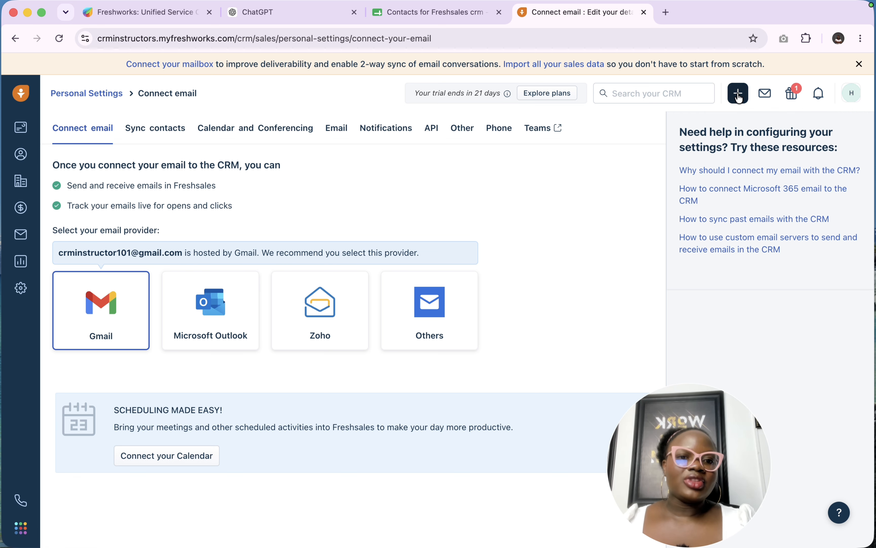
# View the CRM-wide search and the new mail composer, closing each without entering anything.
pyautogui.click(648, 95)
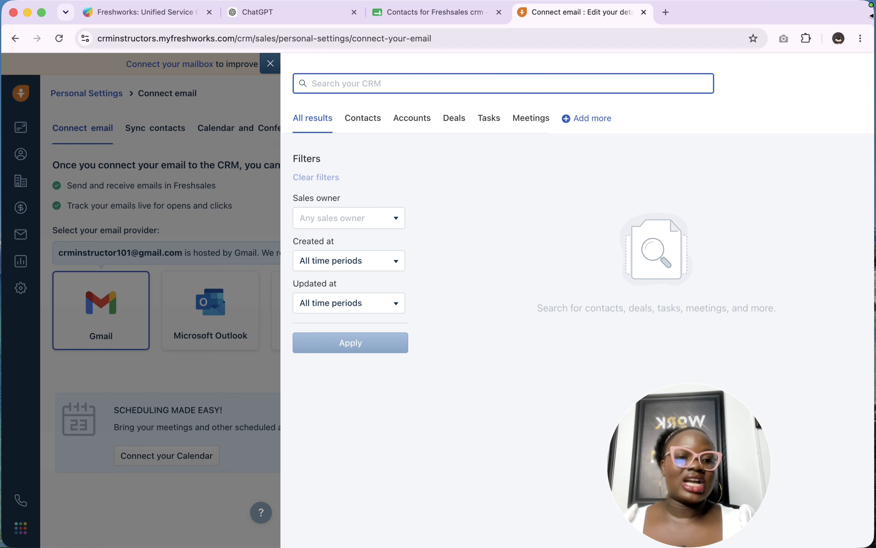
pyautogui.press('Escape')
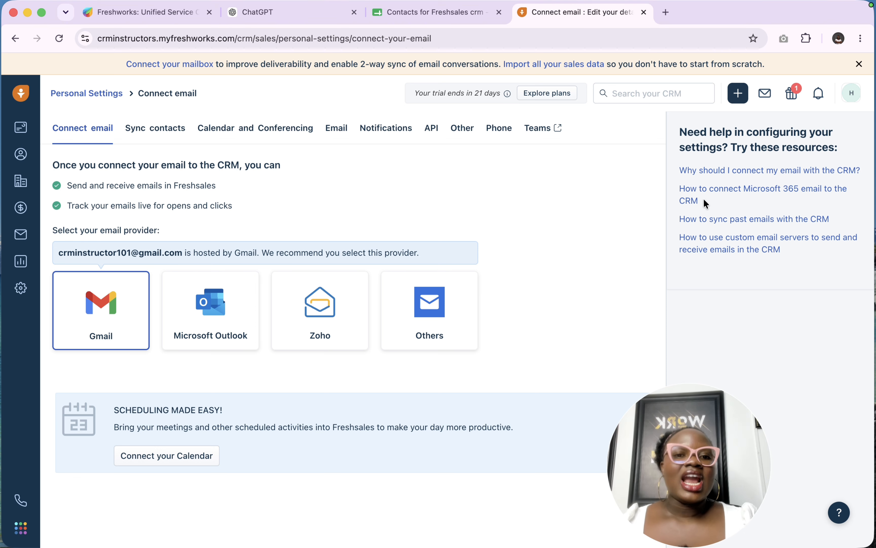
pyautogui.click(766, 95)
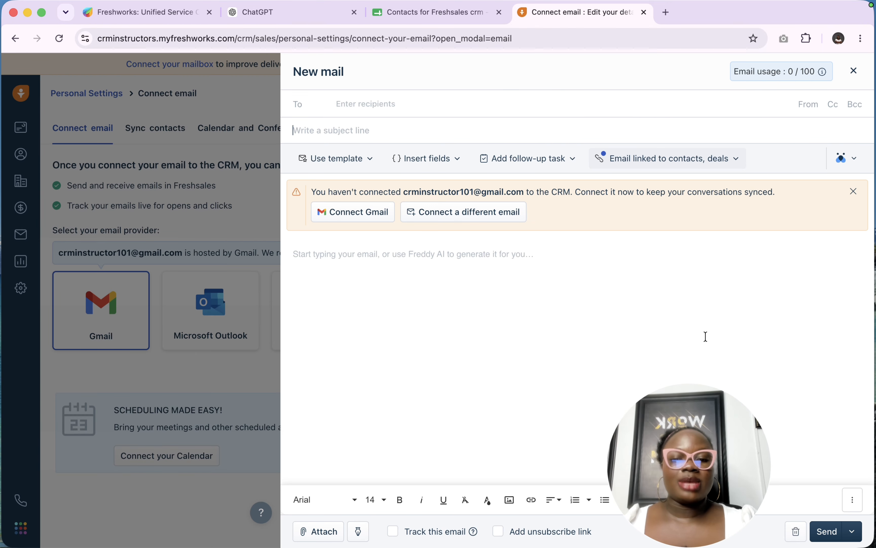
pyautogui.click(391, 94)
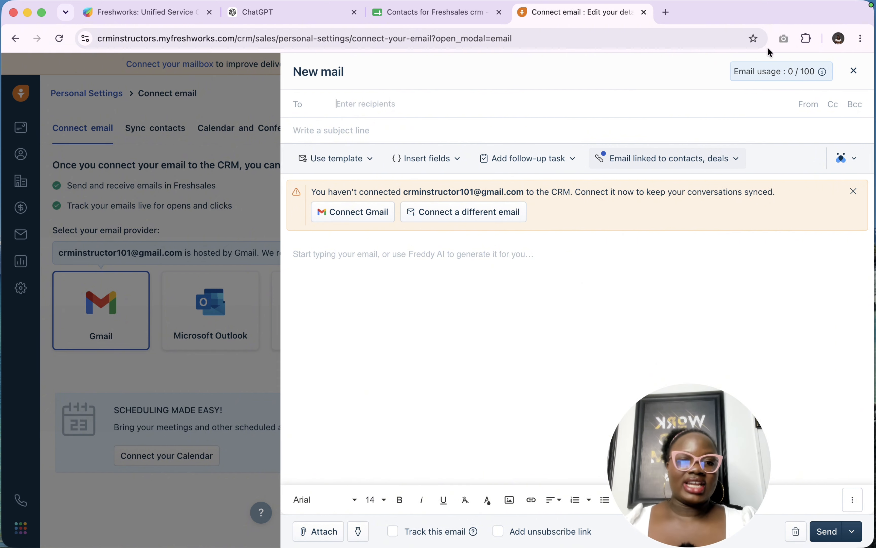
pyautogui.click(854, 71)
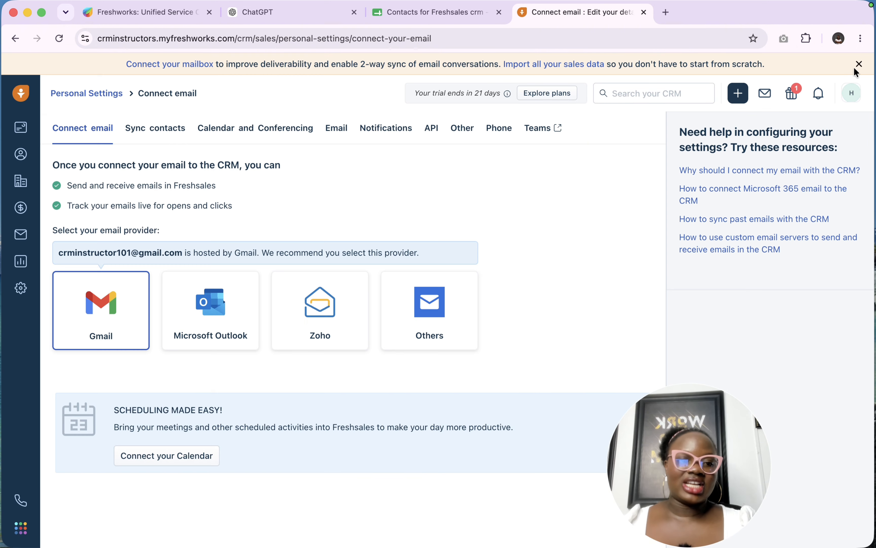
# View the quick-add options for records, sales activities and emails, and open the What's new announcements.
pyautogui.click(736, 100)
pyautogui.moveTo(651, 456); pyautogui.dragTo(348, 476)
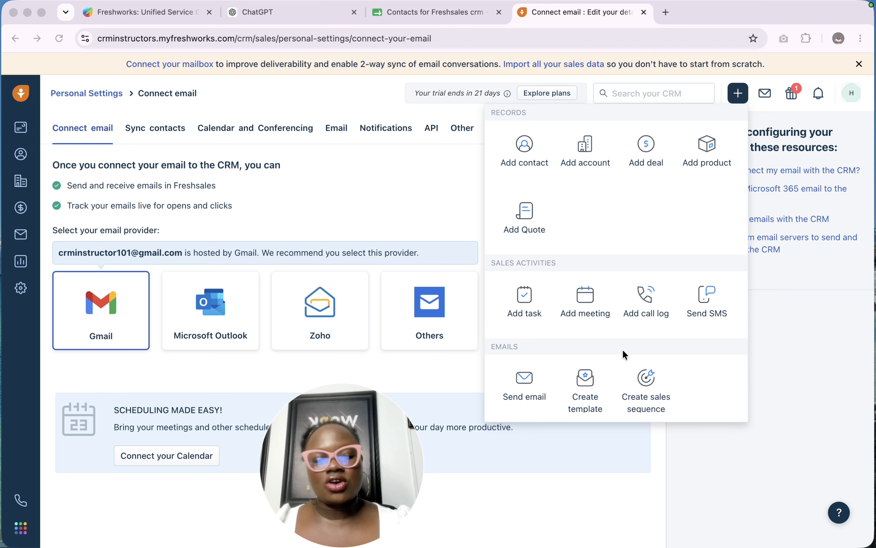
pyautogui.click(811, 327)
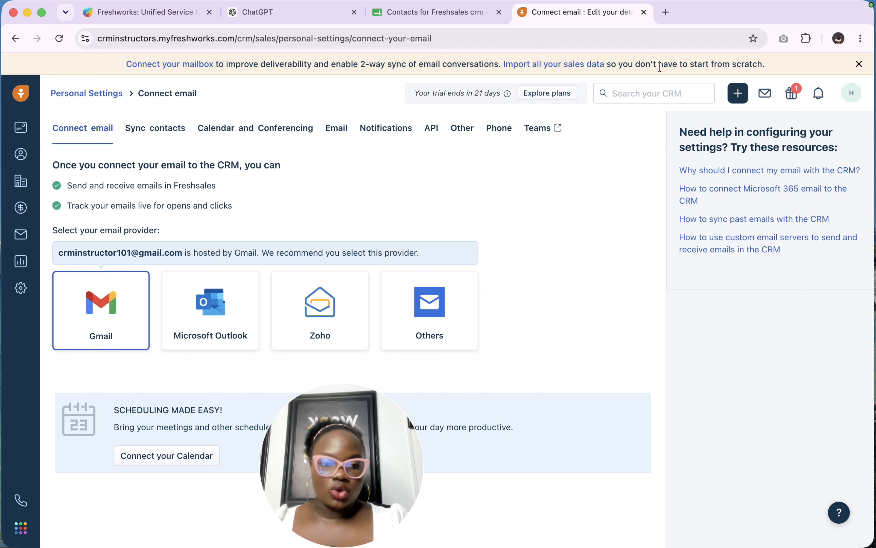
pyautogui.click(792, 93)
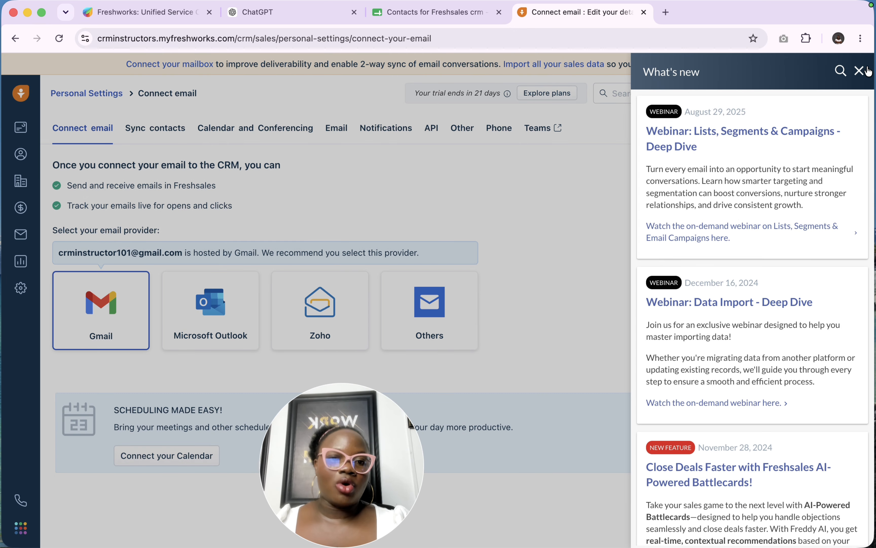
# Close the What's new announcements and view the notifications, closing them as well.
pyautogui.click(861, 71)
pyautogui.click(819, 93)
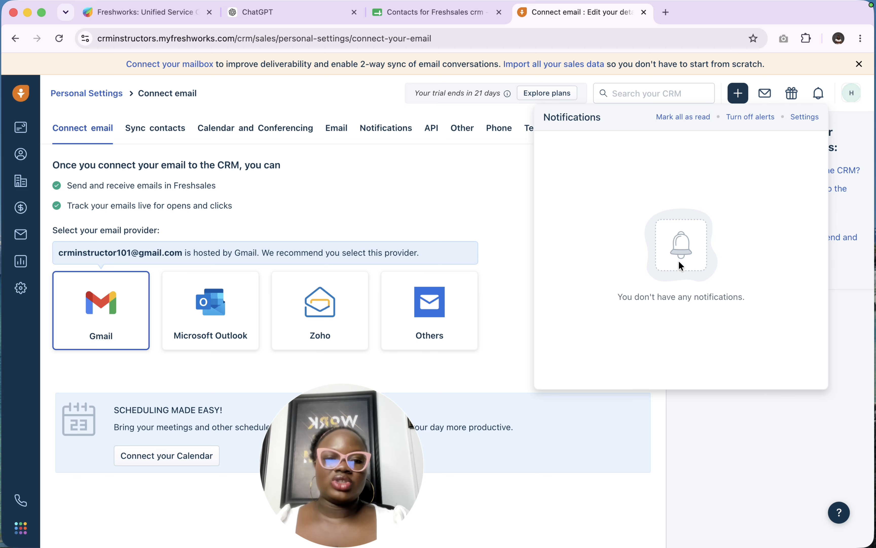
pyautogui.click(863, 322)
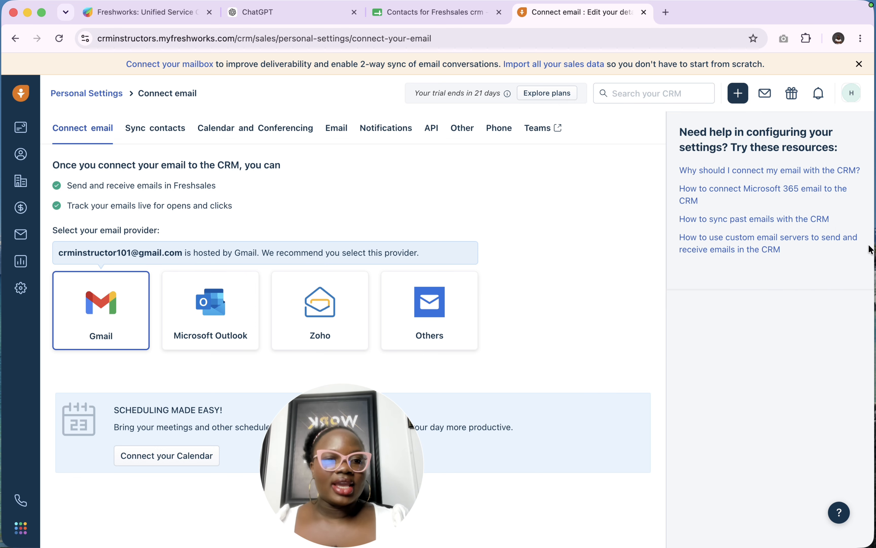
pyautogui.moveTo(378, 421); pyautogui.dragTo(802, 353)
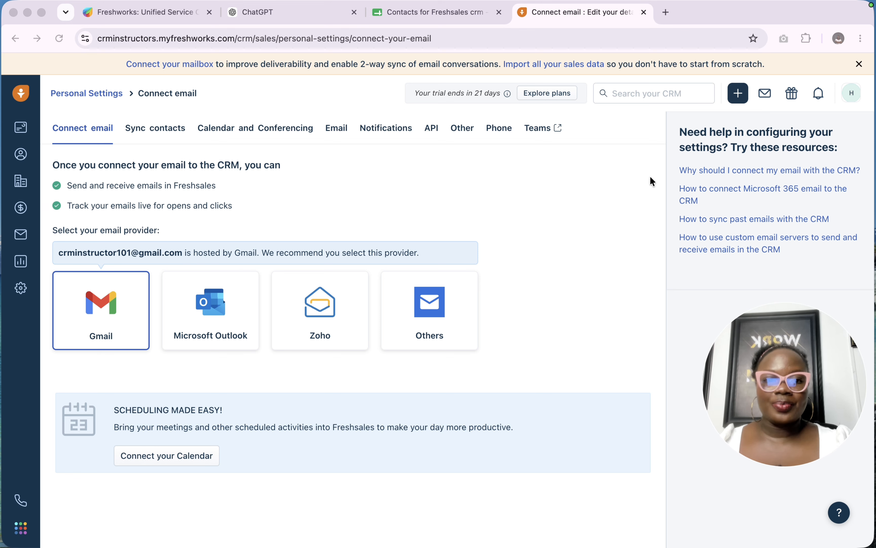
# Open the Currency page from the Account Settings group of Admin Settings.
pyautogui.click(20, 288)
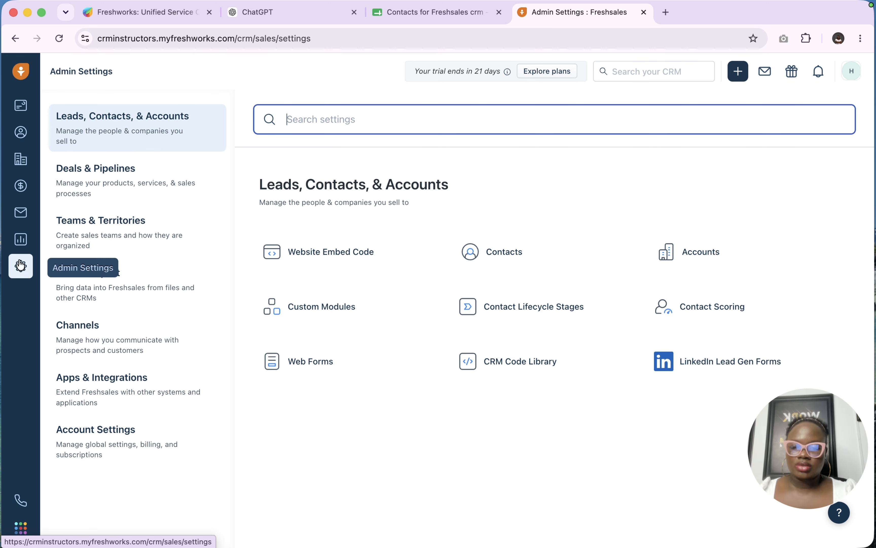
pyautogui.click(97, 459)
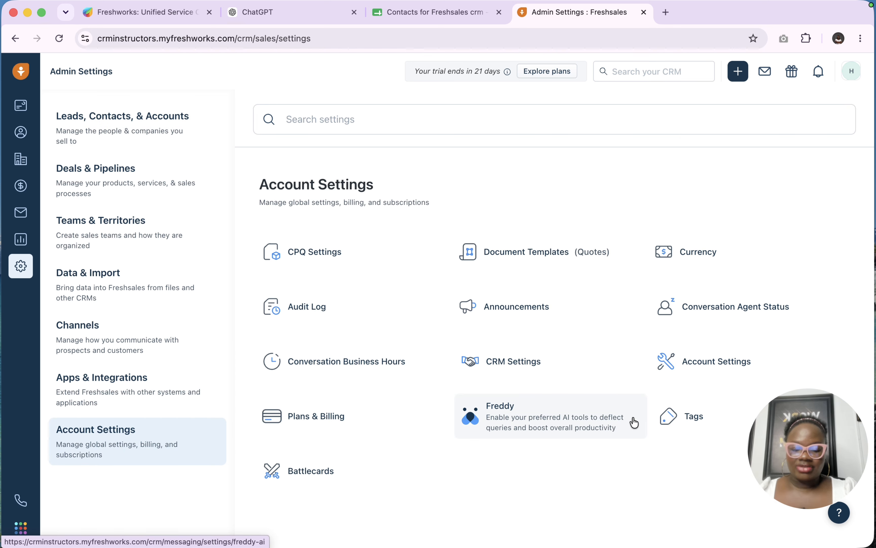
pyautogui.click(704, 254)
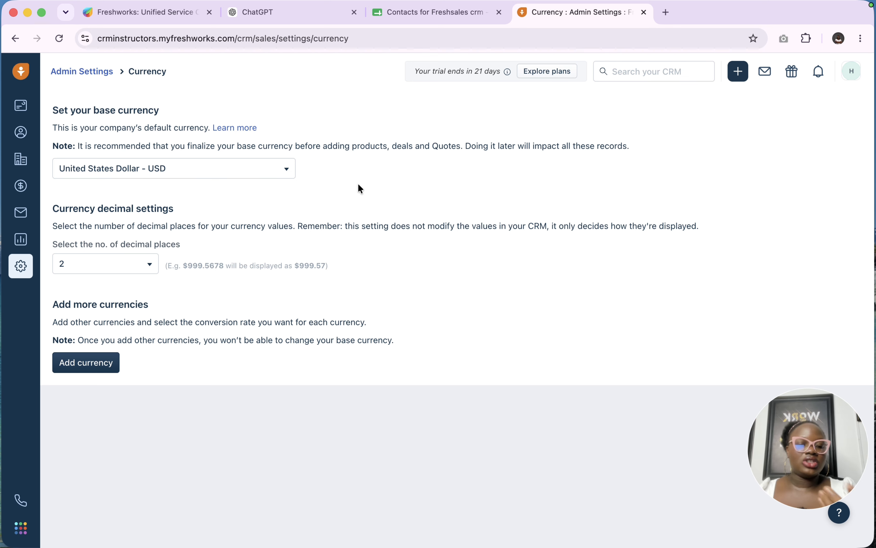
# Look through the base currency options, choose Nigeria Naira - NGN, and cancel the base currency change.
pyautogui.click(230, 170)
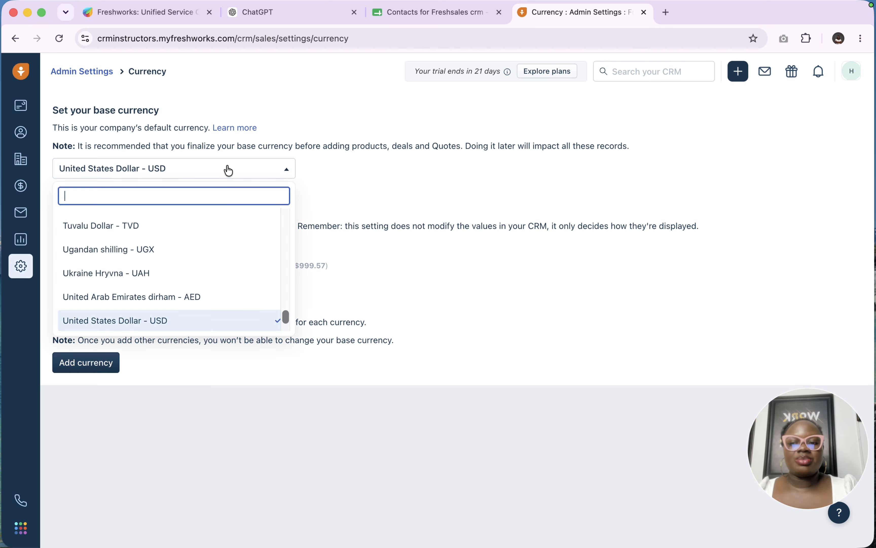
pyautogui.scroll(-5, 203, 295)
pyautogui.scroll(20, 203, 295)
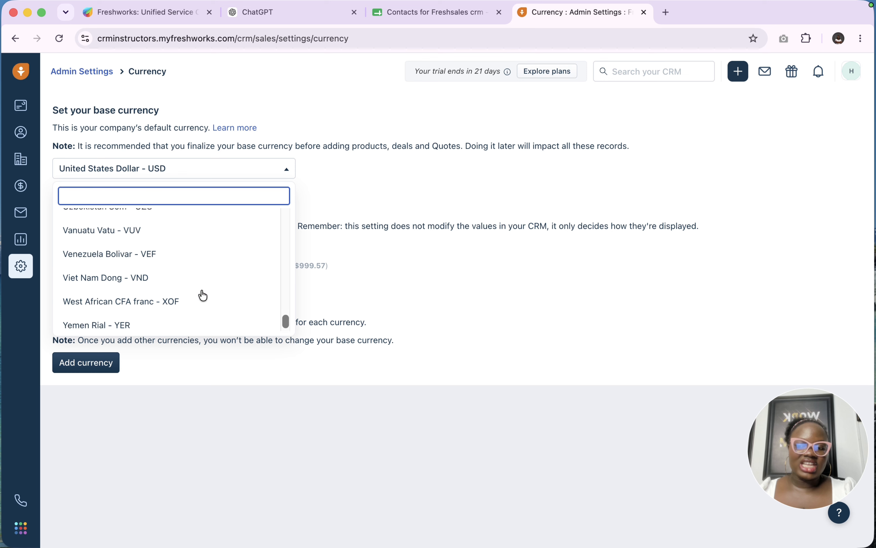
pyautogui.scroll(20, 203, 295)
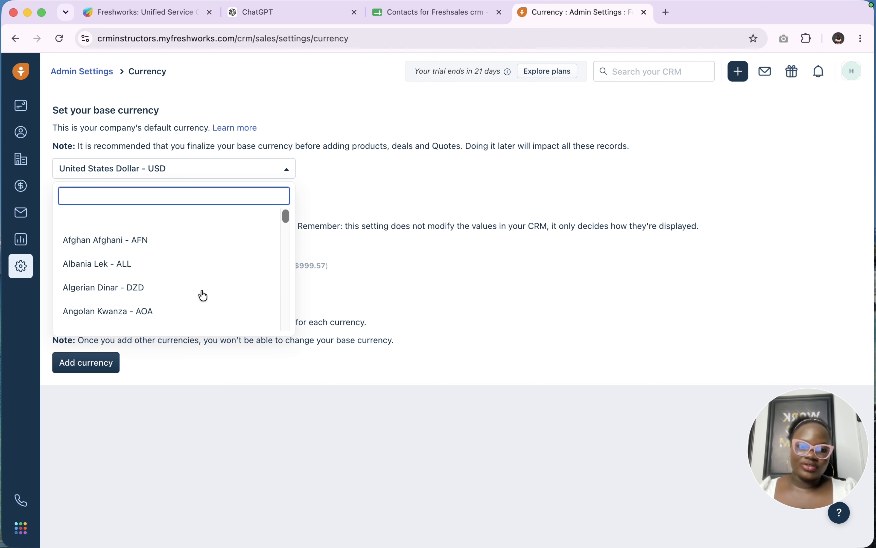
pyautogui.scroll(-20, 203, 295)
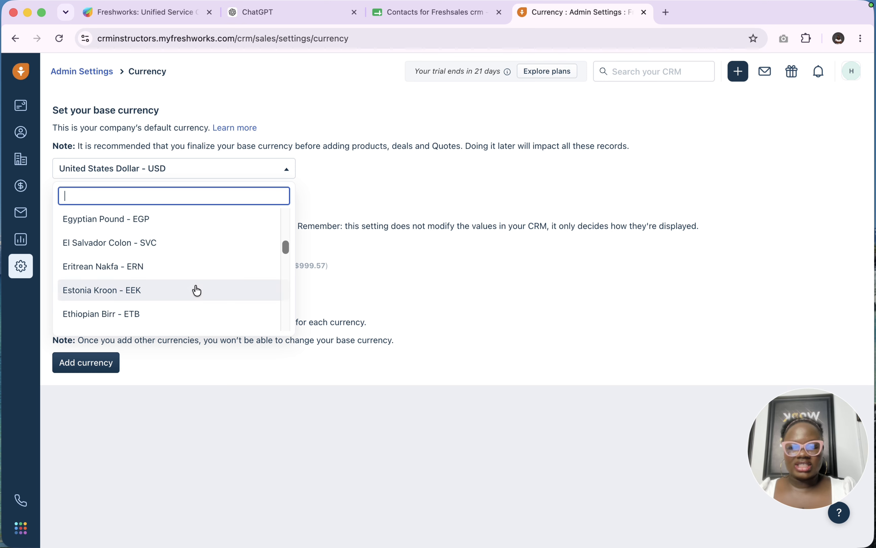
pyautogui.scroll(-10, 197, 290)
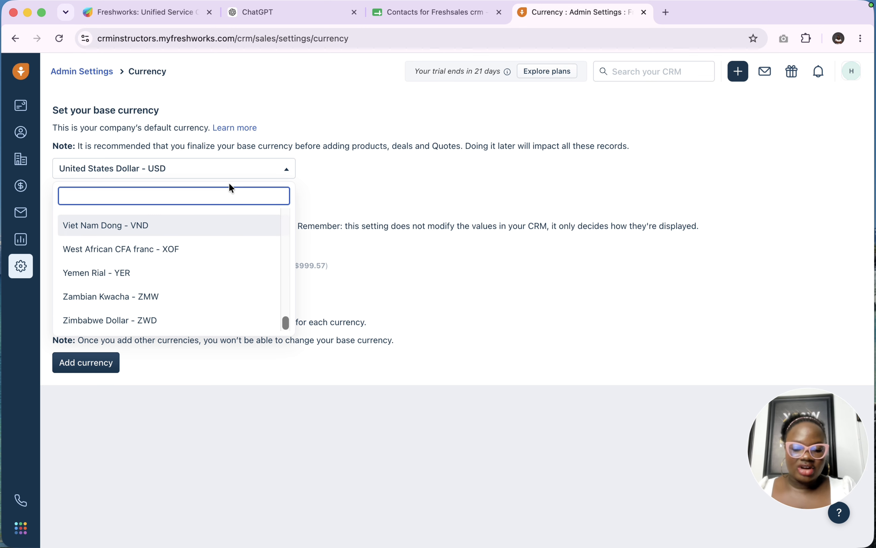
pyautogui.write('ngn')
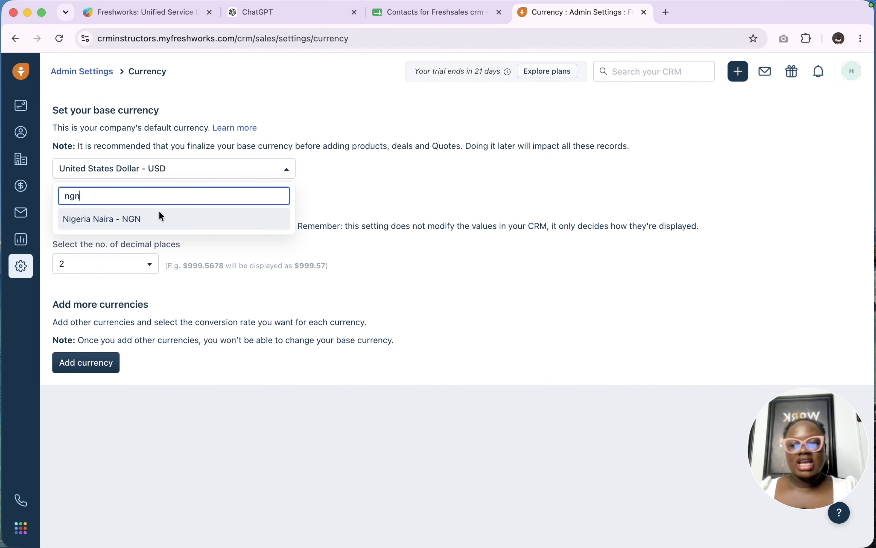
pyautogui.click(159, 217)
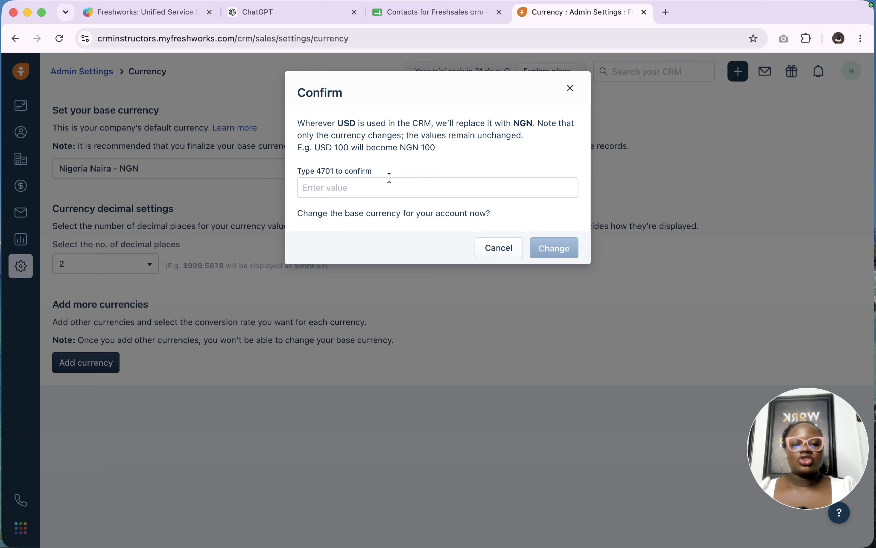
pyautogui.click(569, 88)
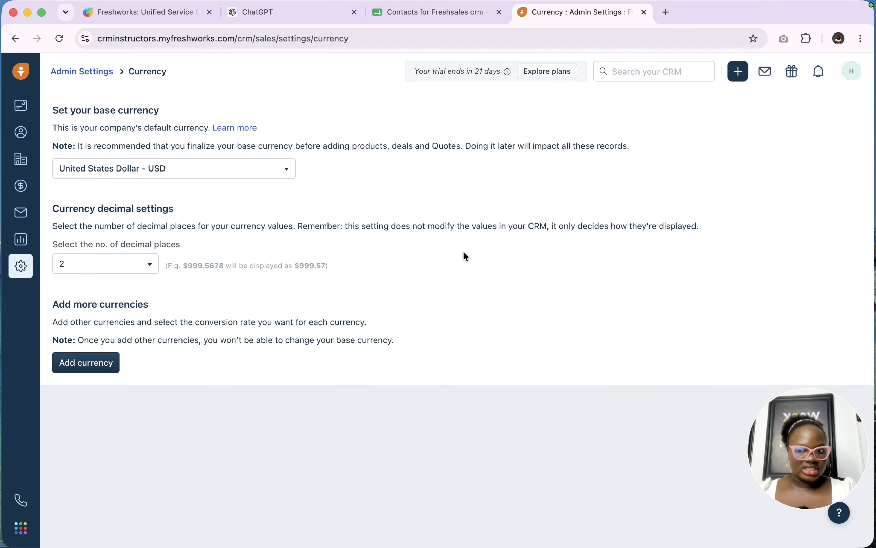
# View the currency decimal options, keeping 2, and view the Add currency confirmation without going ahead.
pyautogui.click(128, 268)
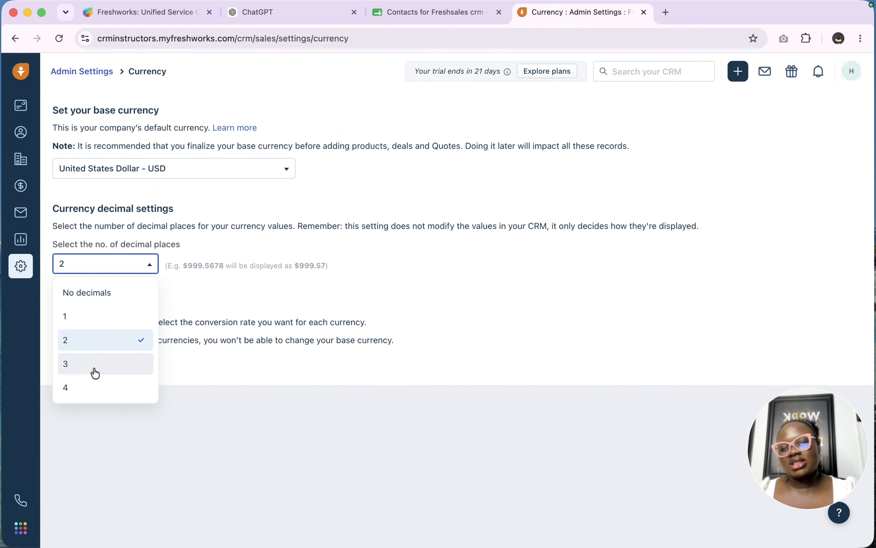
pyautogui.click(128, 347)
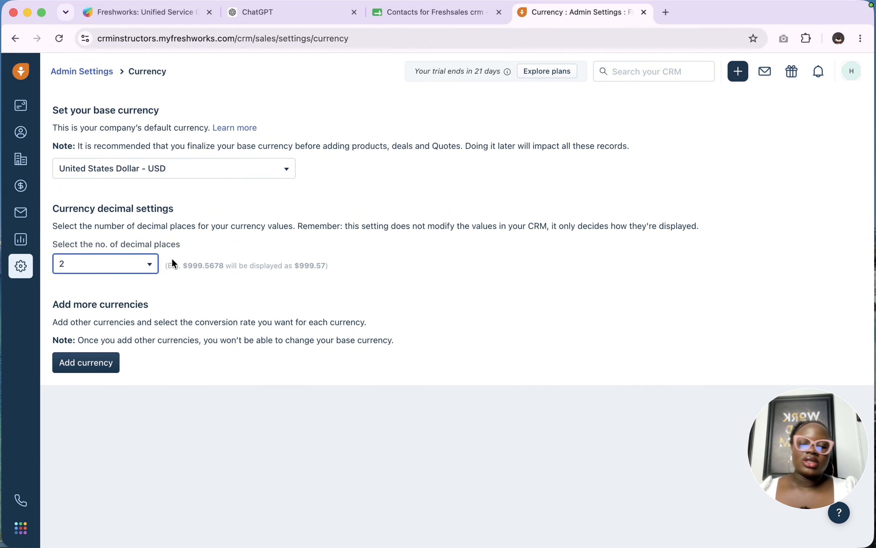
pyautogui.click(103, 369)
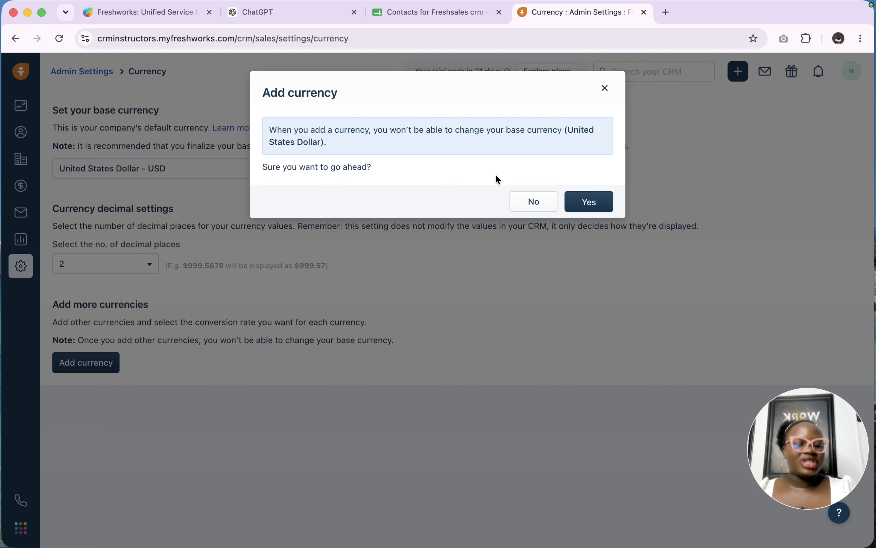
pyautogui.click(605, 89)
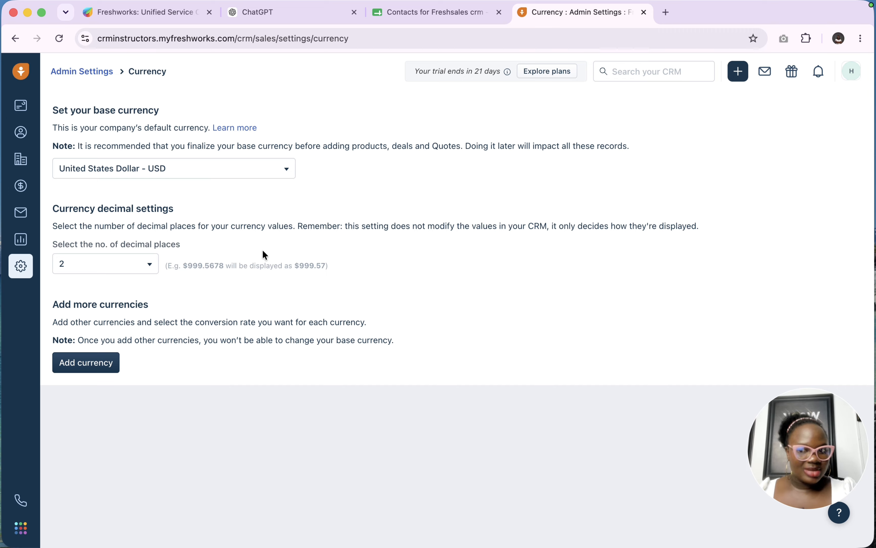
# Start adding another currency, accept the base currency lock, and choose Nigeria Naira - NGN.
pyautogui.click(85, 363)
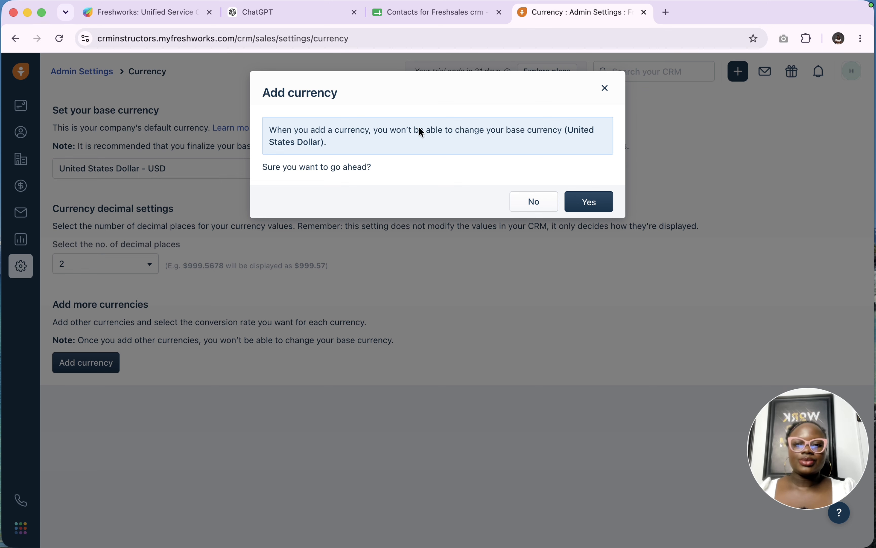
pyautogui.click(591, 203)
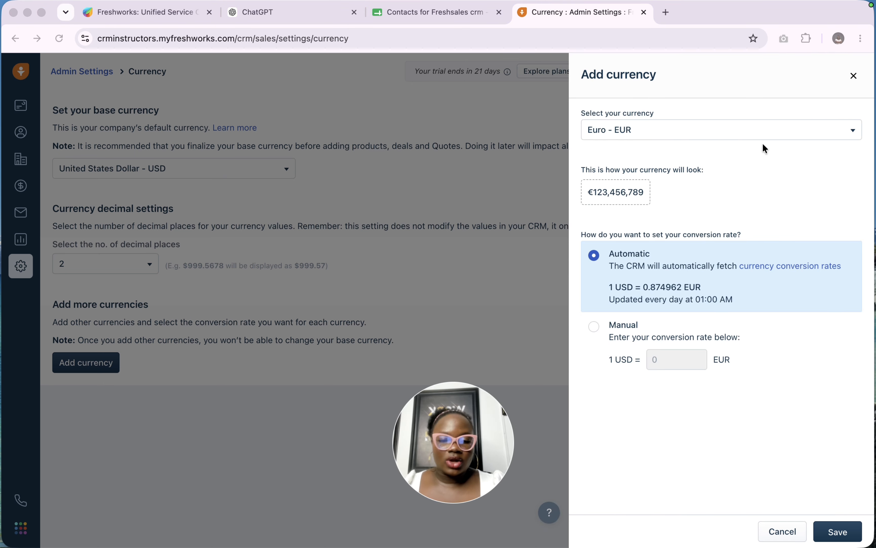
pyautogui.click(728, 132)
pyautogui.click(729, 133)
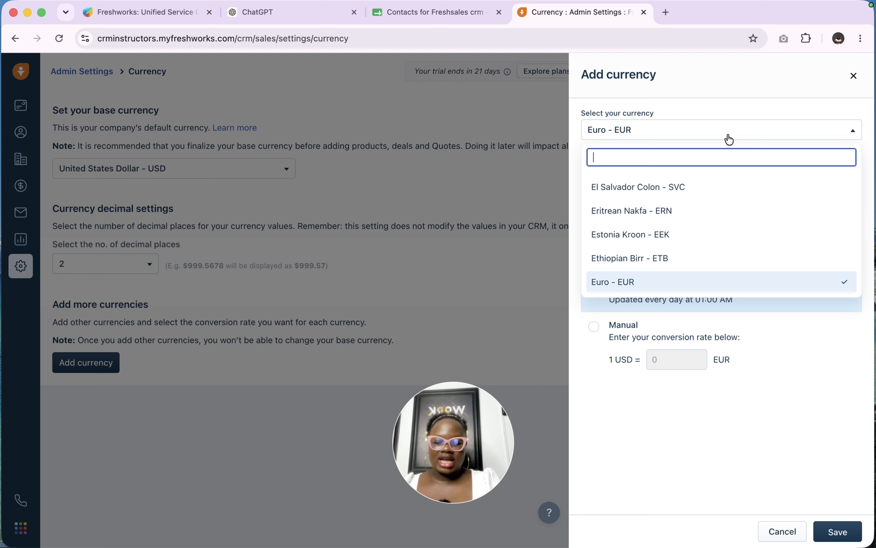
pyautogui.write('ngn')
pyautogui.click(664, 178)
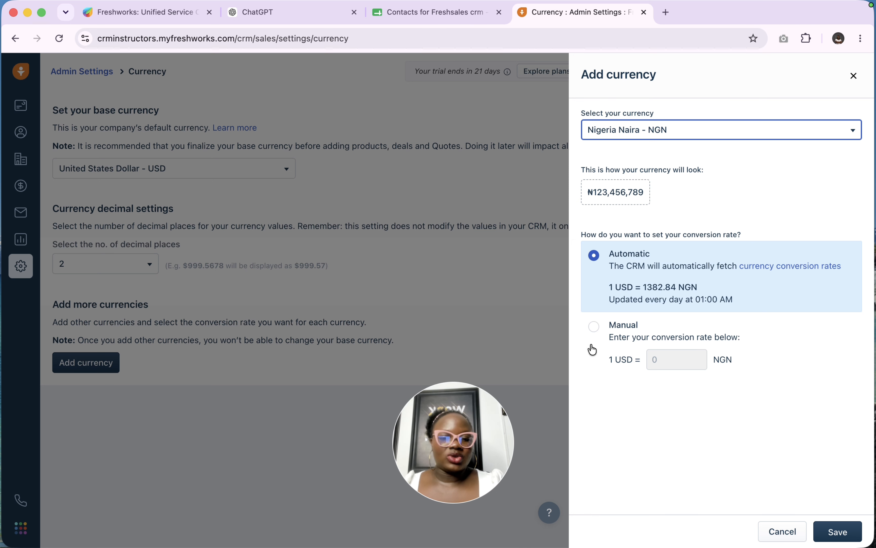
# Set the conversion rate to manual with 1 USD equal to 1300 NGN.
pyautogui.click(596, 328)
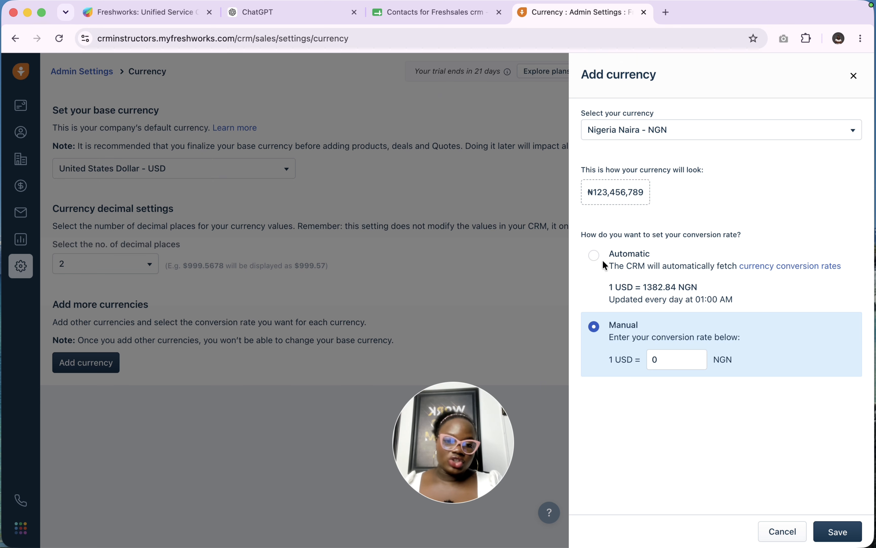
pyautogui.click(667, 364)
pyautogui.press('BackSpace')
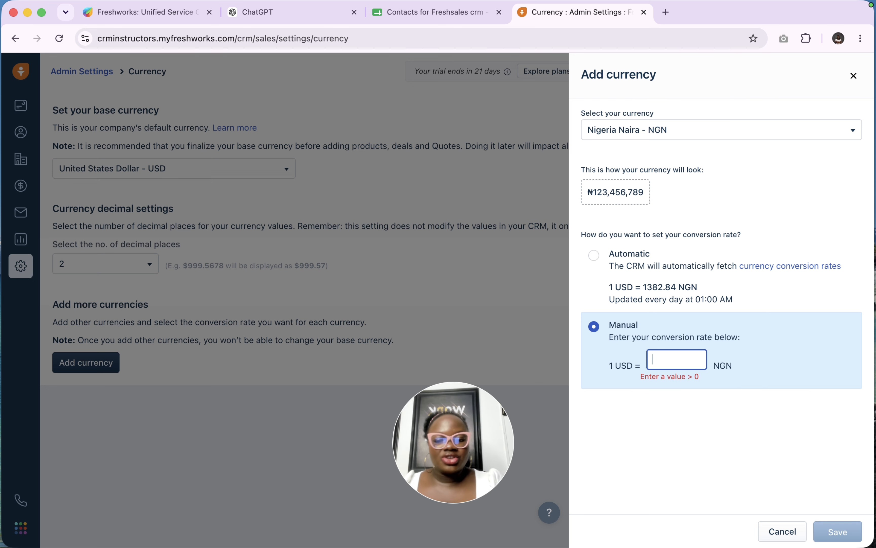
pyautogui.write('1300')
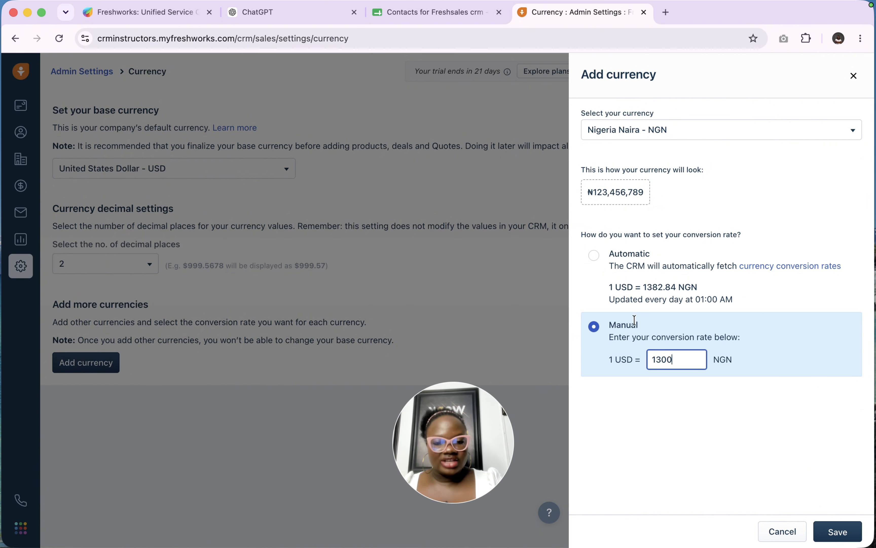
# Set the naira's conversion rate to Automatic and save the added currency.
pyautogui.click(603, 259)
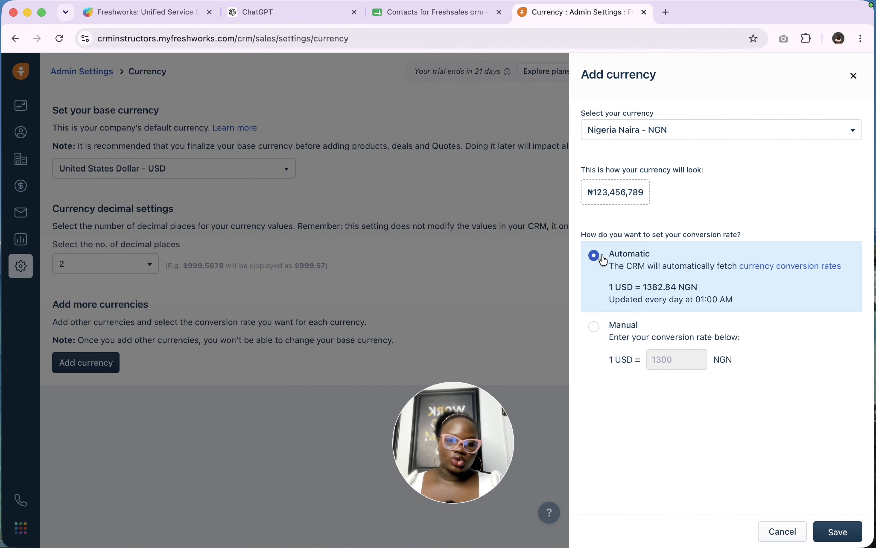
pyautogui.click(837, 531)
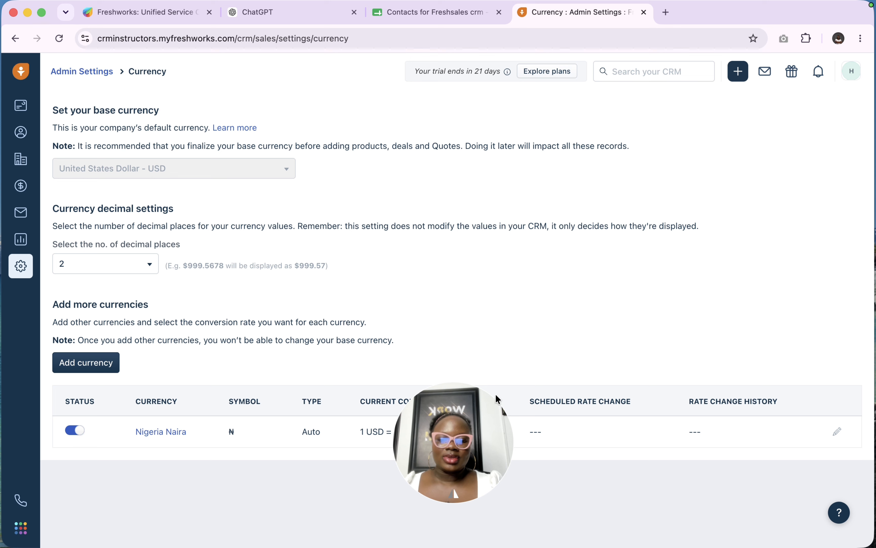
pyautogui.click(404, 409)
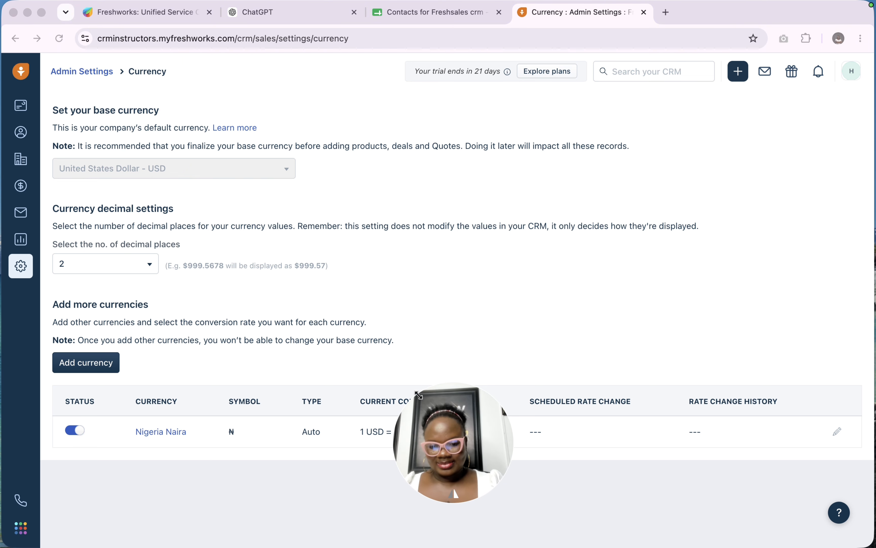
pyautogui.moveTo(429, 386); pyautogui.dragTo(348, 206)
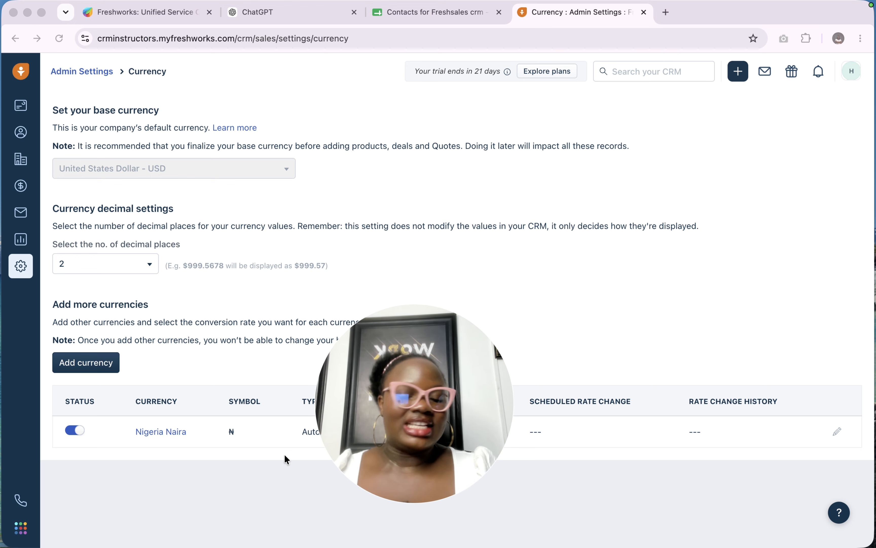
# Open the Account Settings page in Admin Settings and review the point-of-contact fields from company name to phone.
pyautogui.click(84, 72)
pyautogui.click(92, 75)
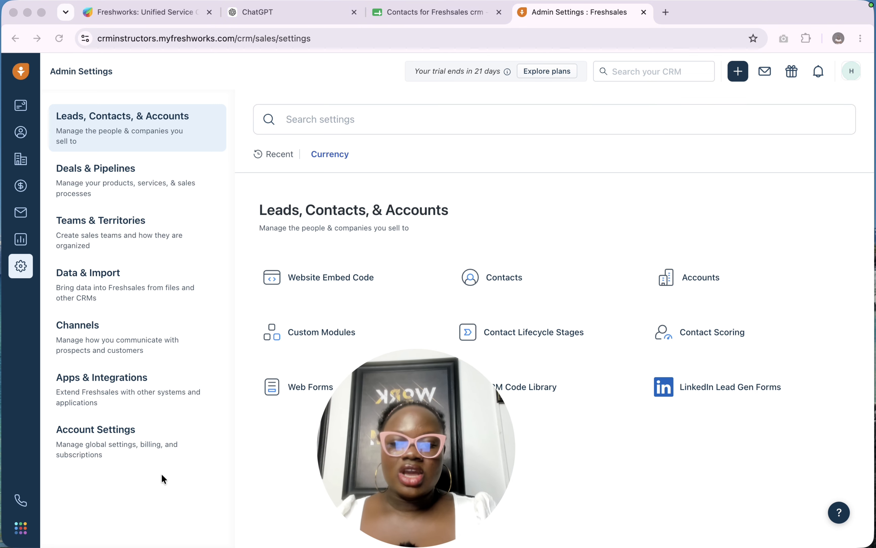
pyautogui.click(134, 421)
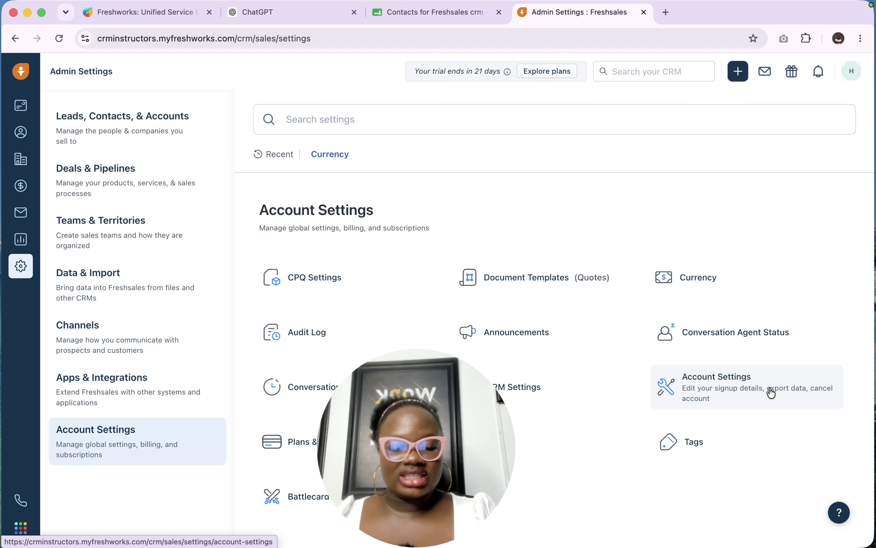
pyautogui.click(769, 393)
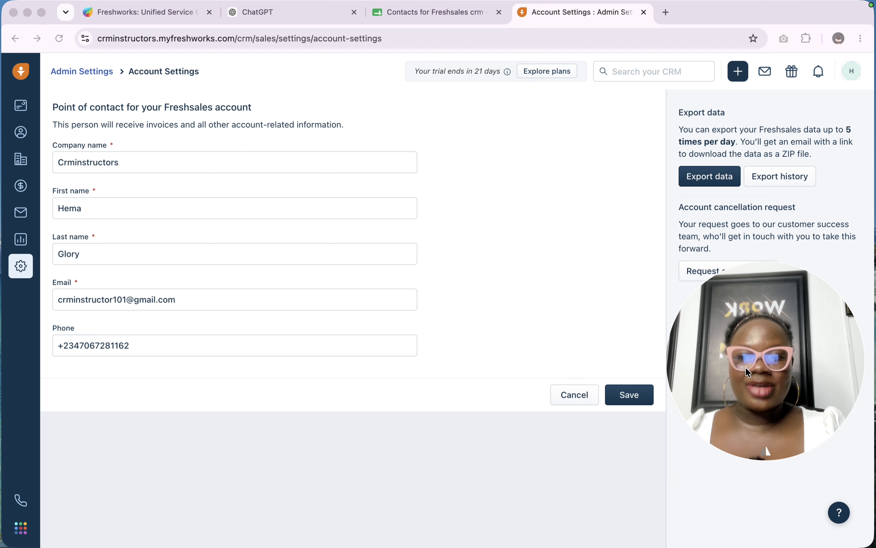
pyautogui.click(143, 160)
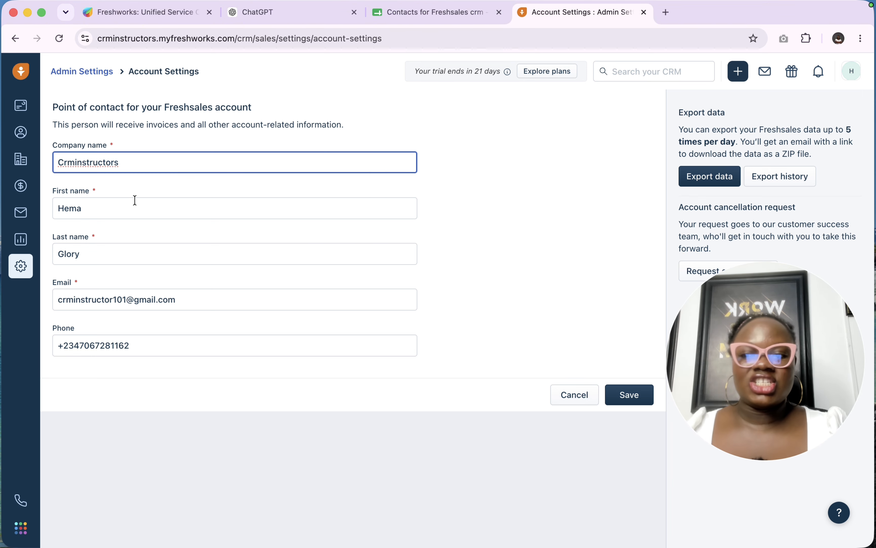
pyautogui.click(134, 207)
pyautogui.click(91, 255)
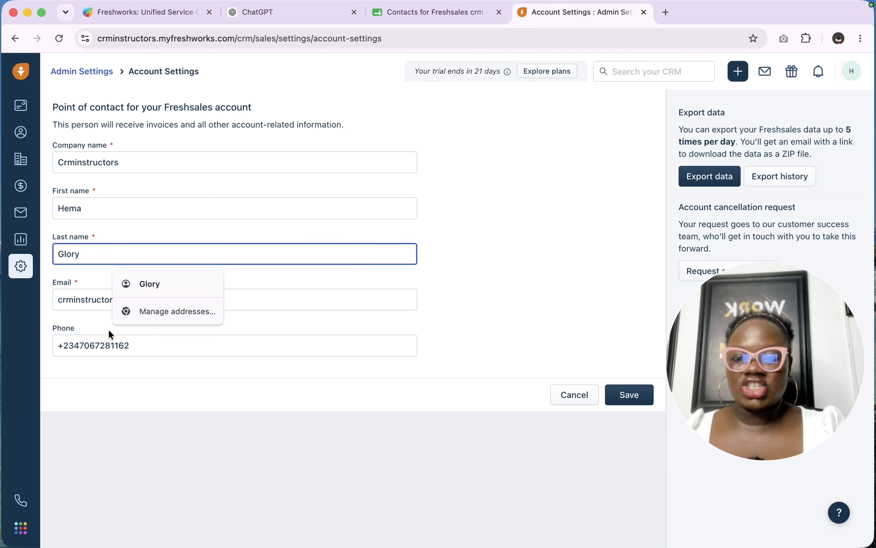
pyautogui.click(178, 352)
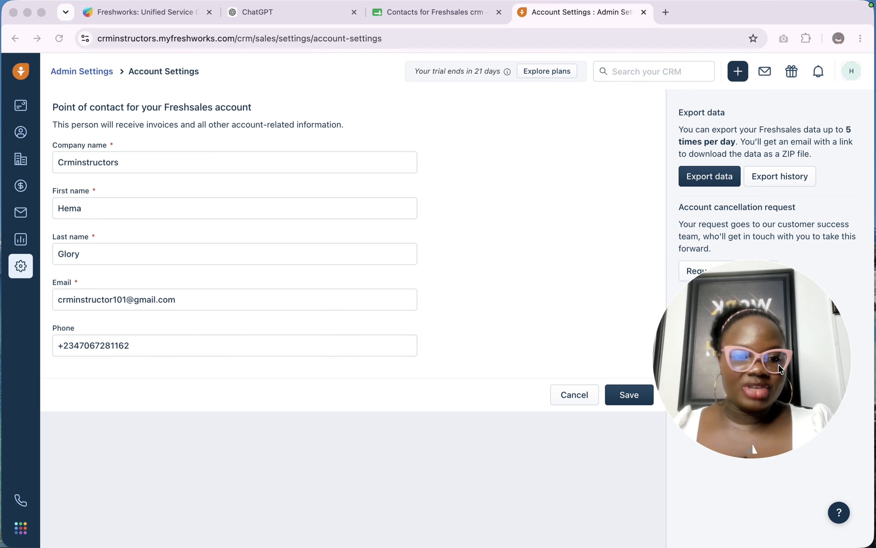
# Save the point-of-contact details on the Account Settings page.
pyautogui.moveTo(795, 370); pyautogui.dragTo(578, 221)
pyautogui.click(630, 395)
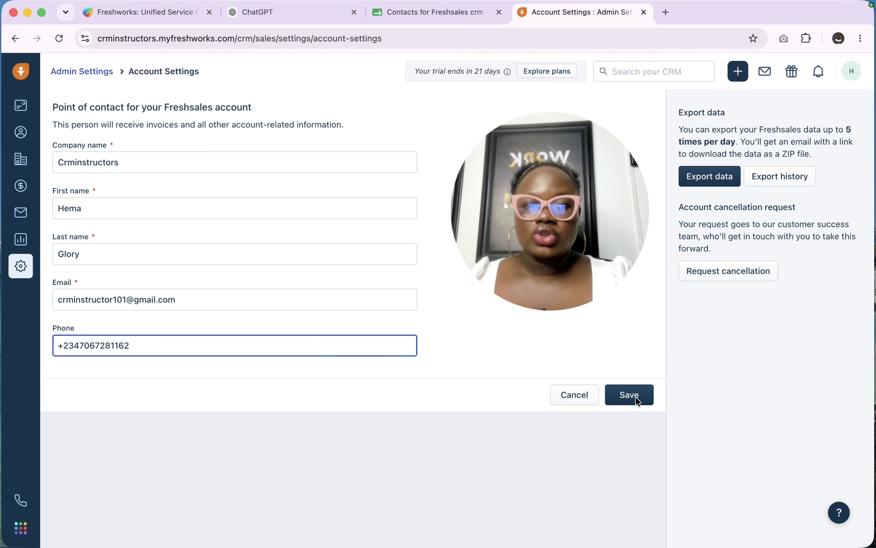
pyautogui.moveTo(578, 199); pyautogui.dragTo(804, 272)
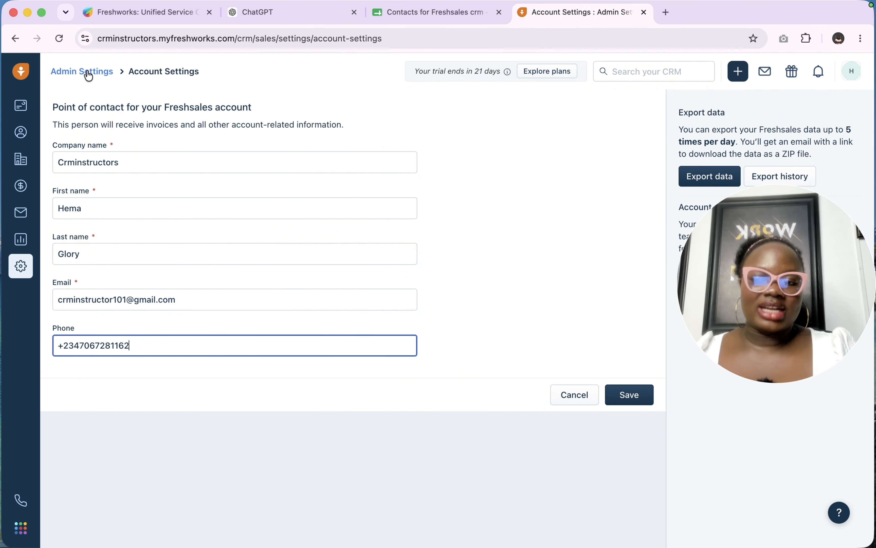
# Return to Admin Settings and open CRM Settings from the Account Settings category.
pyautogui.click(90, 72)
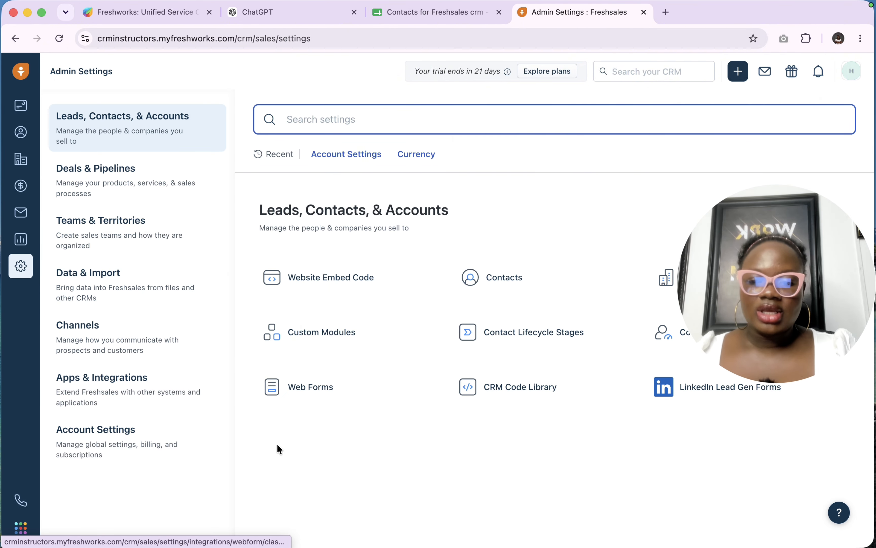
pyautogui.click(109, 452)
pyautogui.moveTo(760, 284); pyautogui.dragTo(468, 98)
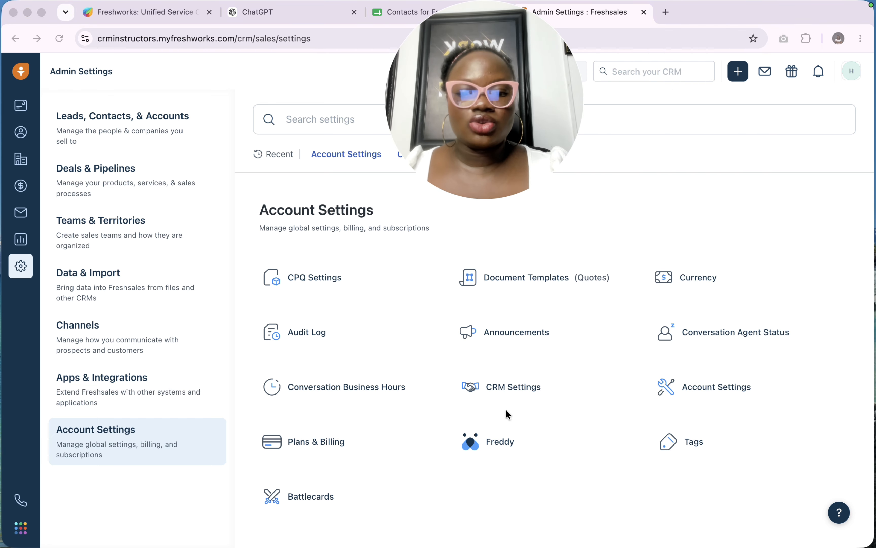
pyautogui.click(522, 389)
pyautogui.click(514, 390)
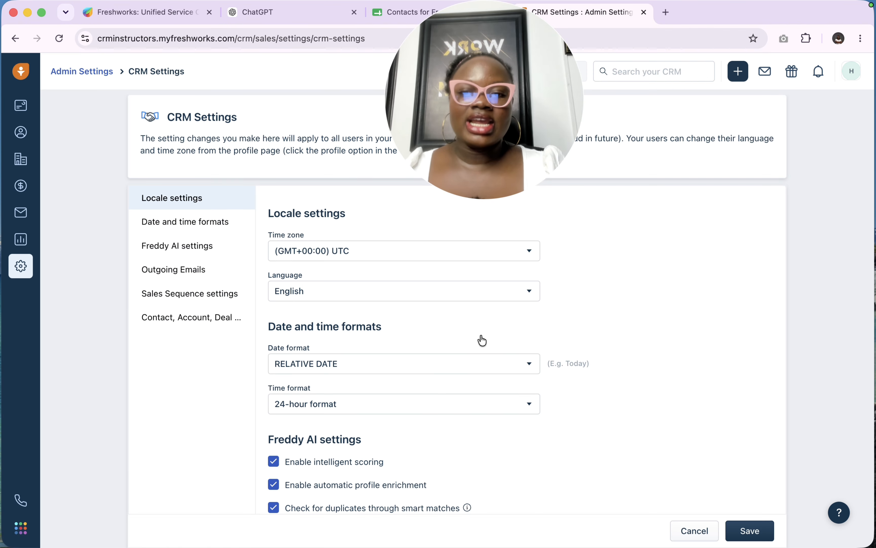
pyautogui.scroll(-2, 549, 328)
pyautogui.moveTo(499, 32); pyautogui.dragTo(685, 32)
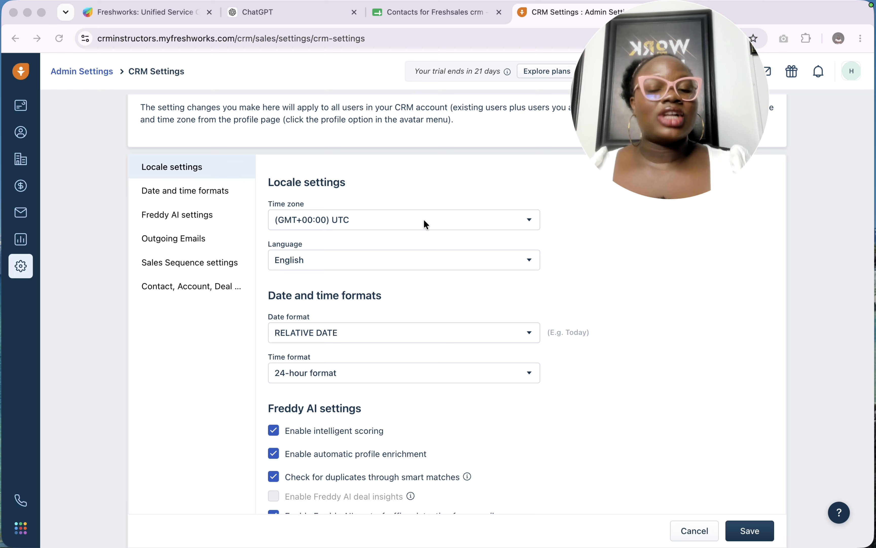
pyautogui.scroll(2, 424, 221)
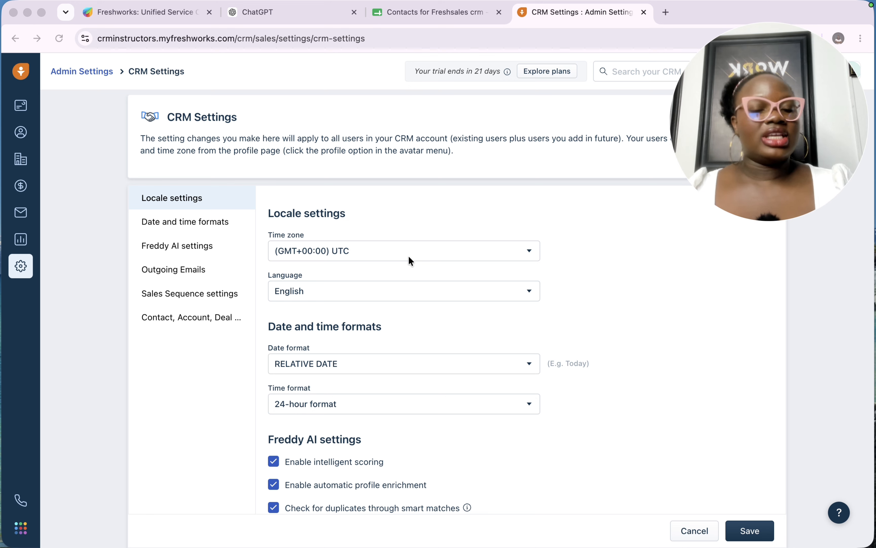
# Browse the available time zones and languages in the locale settings without choosing a different one.
pyautogui.click(423, 247)
pyautogui.scroll(-1, 455, 369)
pyautogui.scroll(-15, 455, 368)
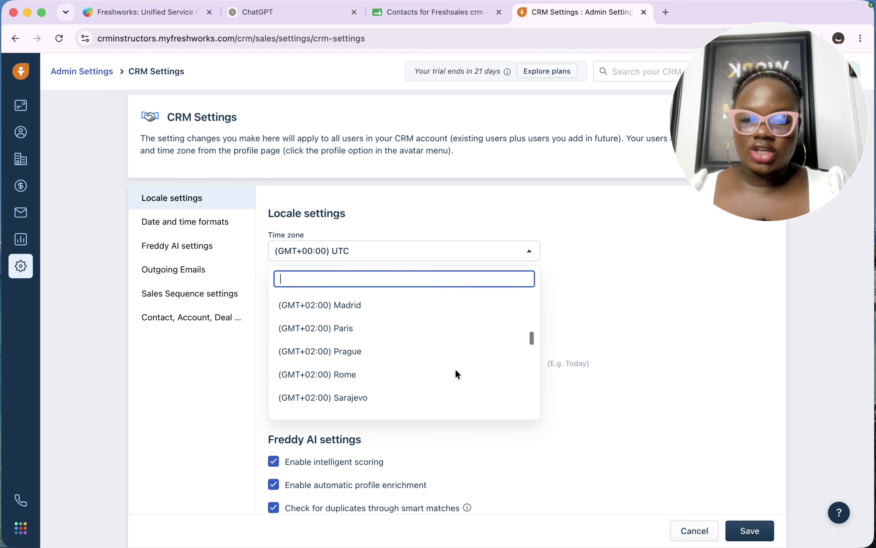
pyautogui.scroll(-20, 456, 375)
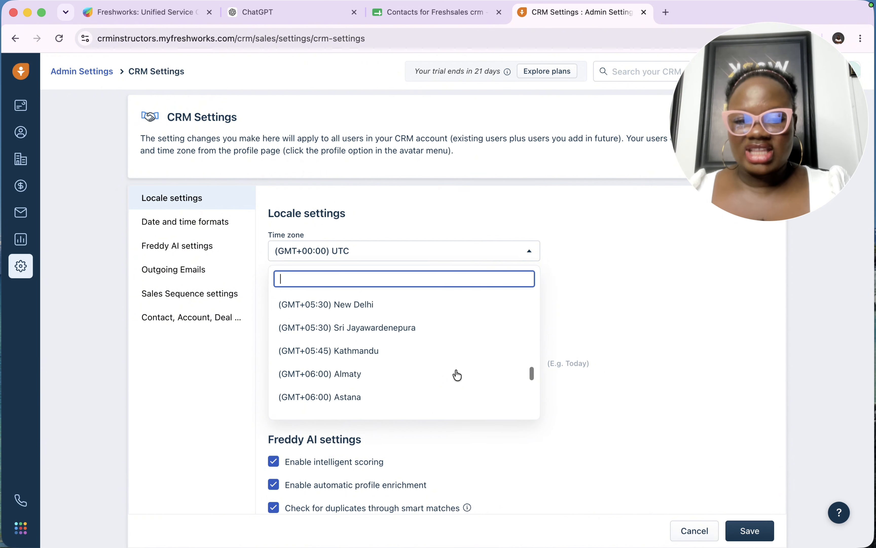
pyautogui.scroll(20, 456, 371)
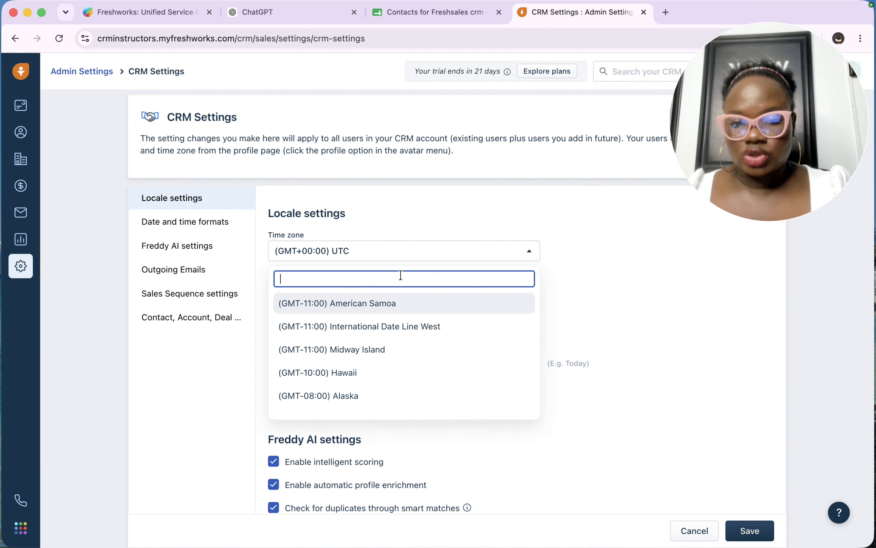
pyautogui.scroll(-3, 440, 353)
pyautogui.click(417, 254)
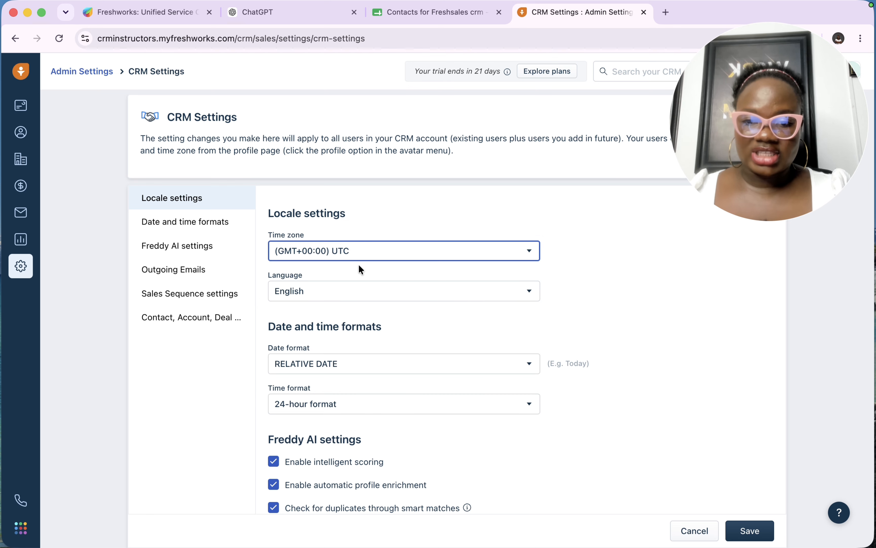
pyautogui.scroll(-3, 352, 261)
pyautogui.click(378, 235)
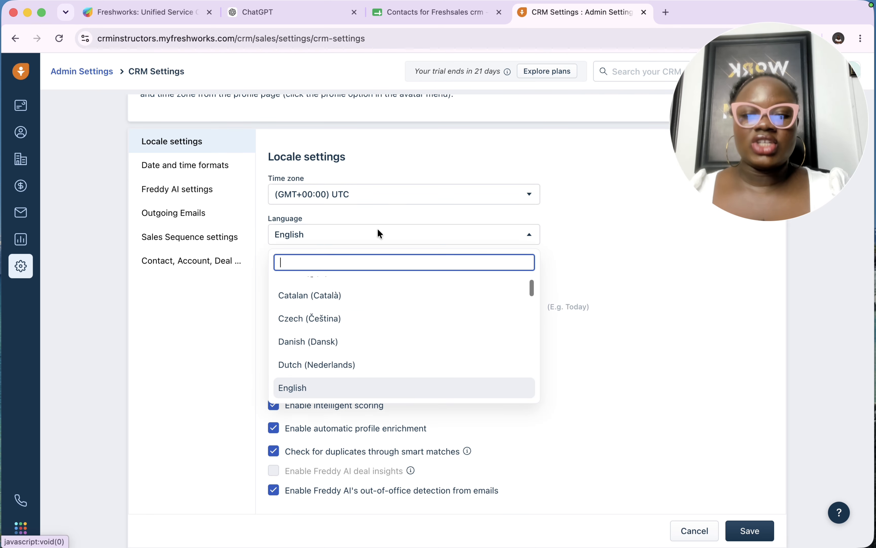
pyautogui.scroll(-10, 401, 378)
pyautogui.click(669, 313)
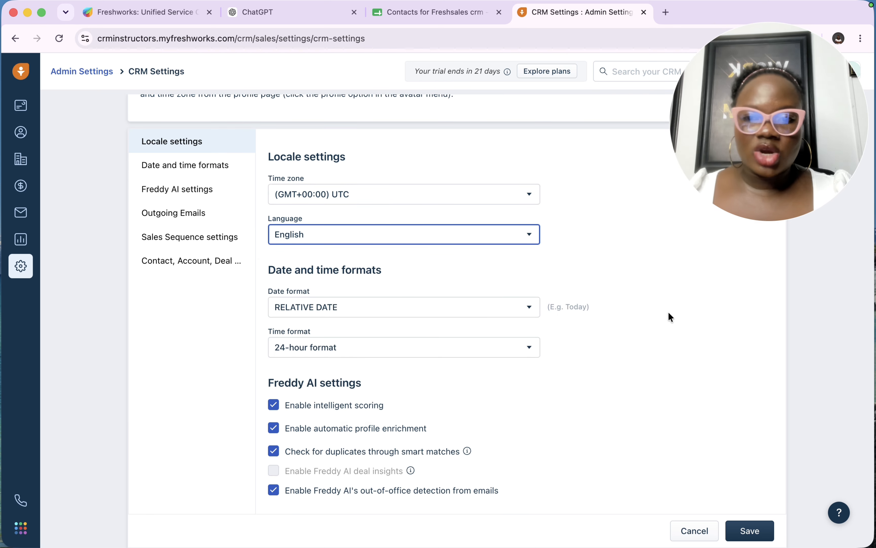
# Try DAY-MONTH-YEAR as the date format, and set it back to RELATIVE DATE.
pyautogui.scroll(-3, 401, 326)
pyautogui.click(390, 254)
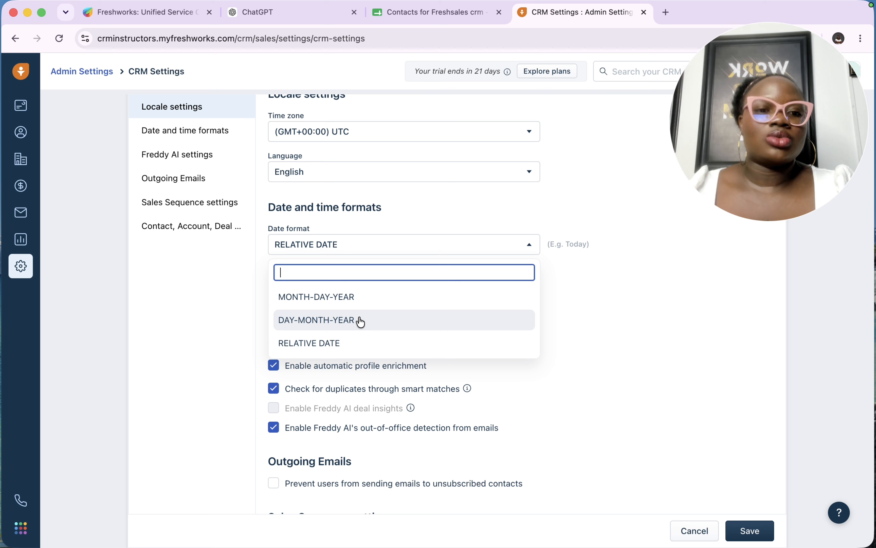
pyautogui.click(361, 320)
pyautogui.click(401, 249)
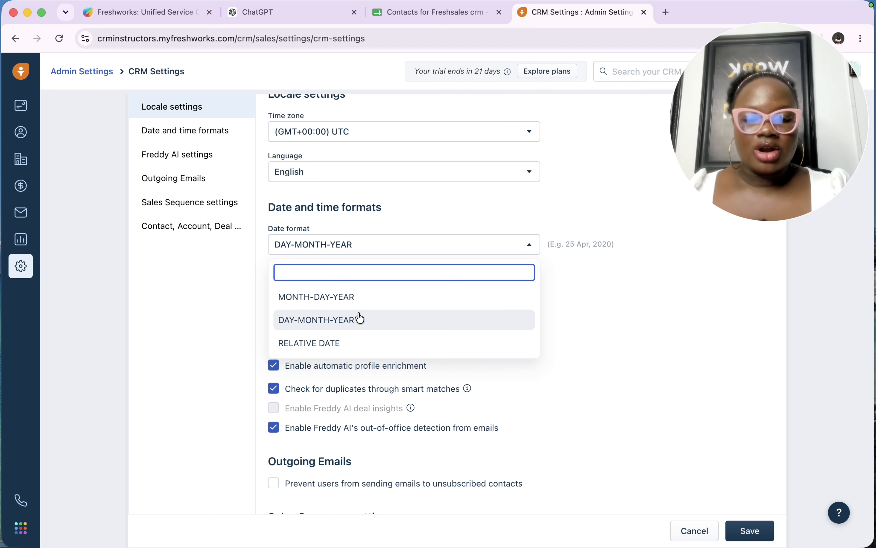
pyautogui.click(362, 343)
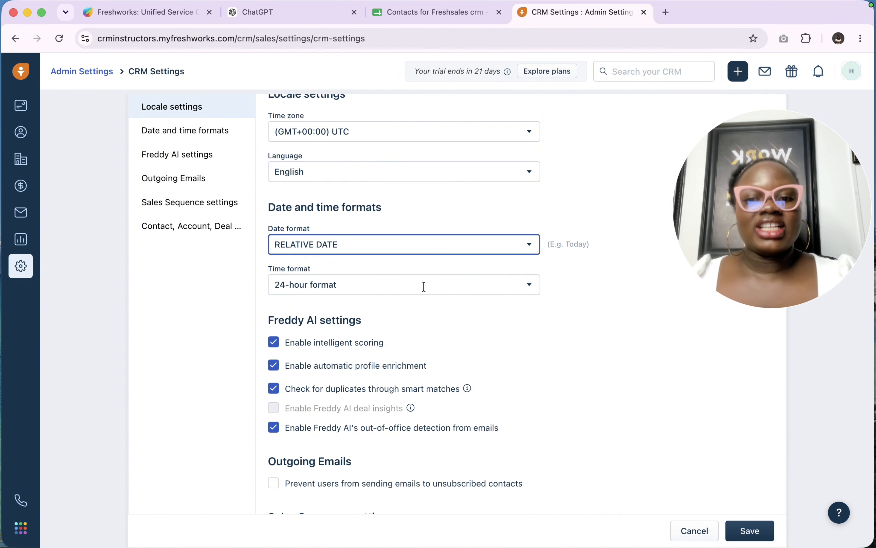
# Check the options offered for the time format and the date format.
pyautogui.click(467, 287)
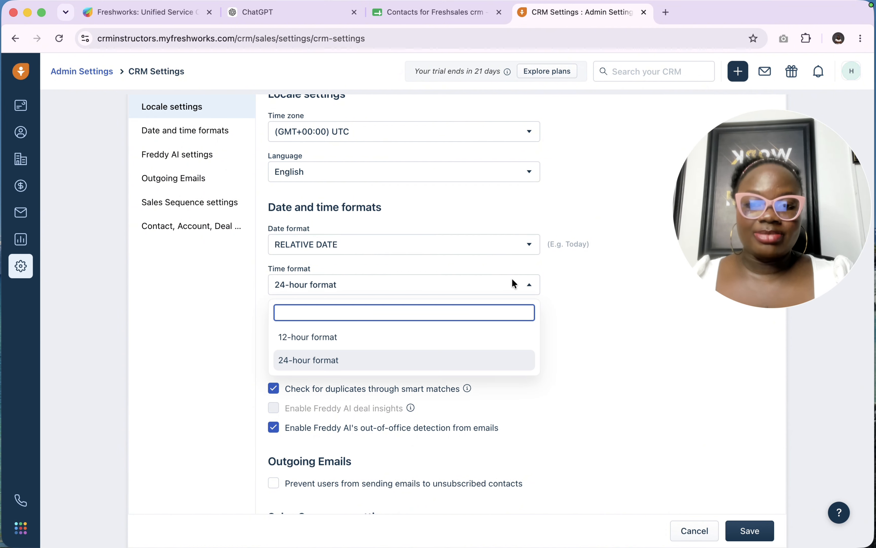
pyautogui.press('Escape')
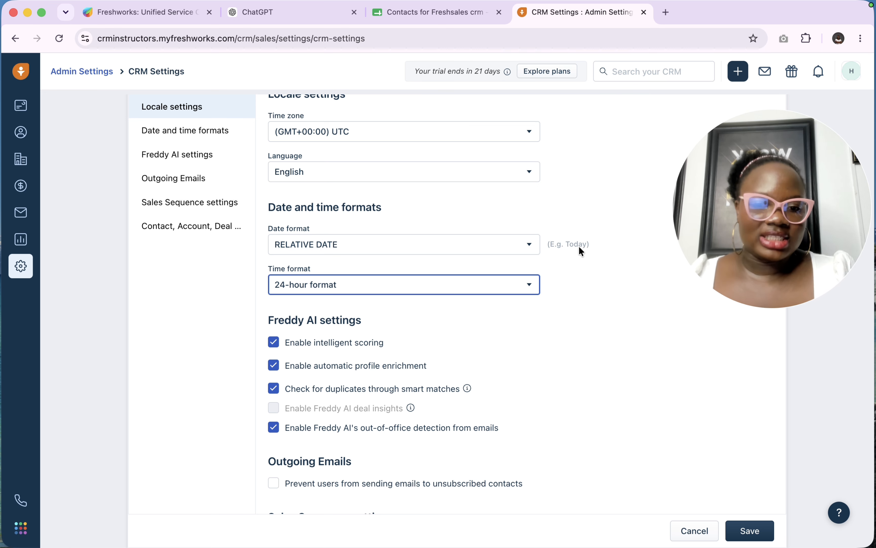
pyautogui.click(525, 247)
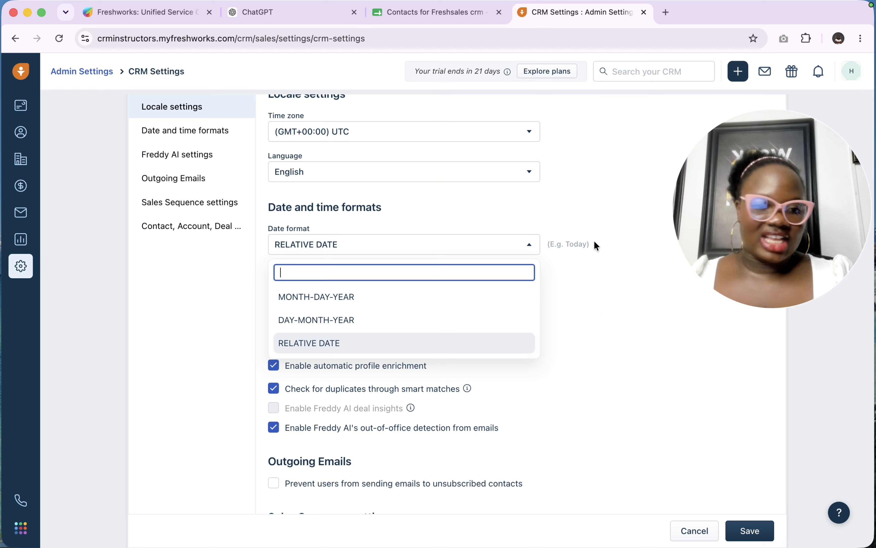
pyautogui.click(594, 319)
# Try the 12-hour time format twice, returning the setting to 24-hour format each time.
pyautogui.scroll(-2, 596, 321)
pyautogui.scroll(-3, 597, 321)
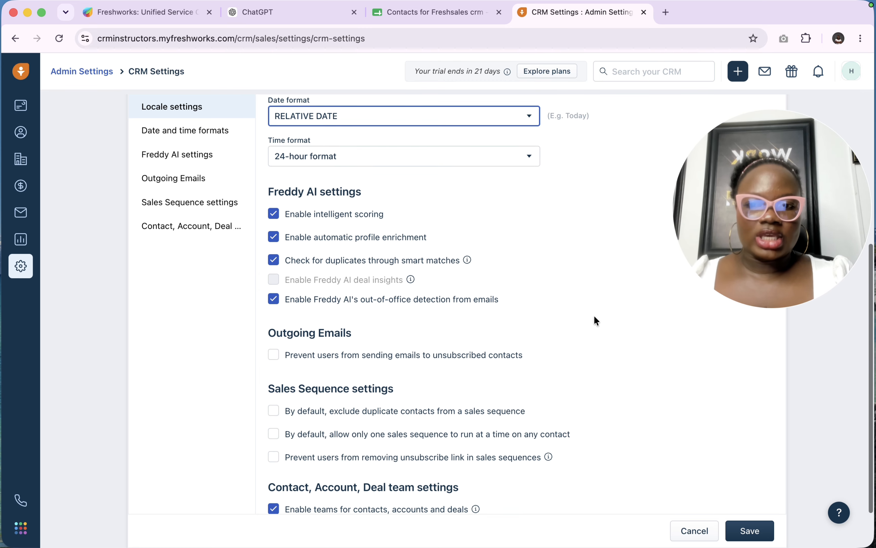
pyautogui.click(410, 158)
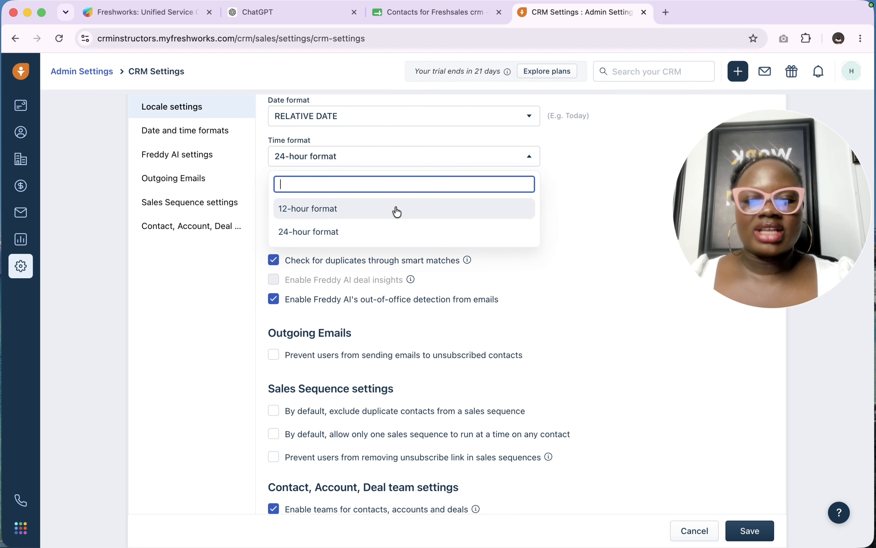
pyautogui.click(391, 217)
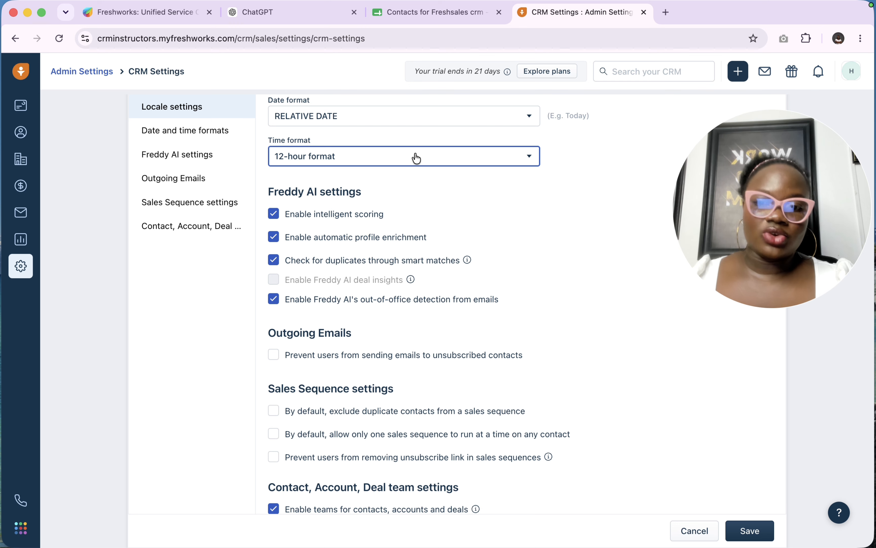
pyautogui.click(416, 156)
pyautogui.click(346, 231)
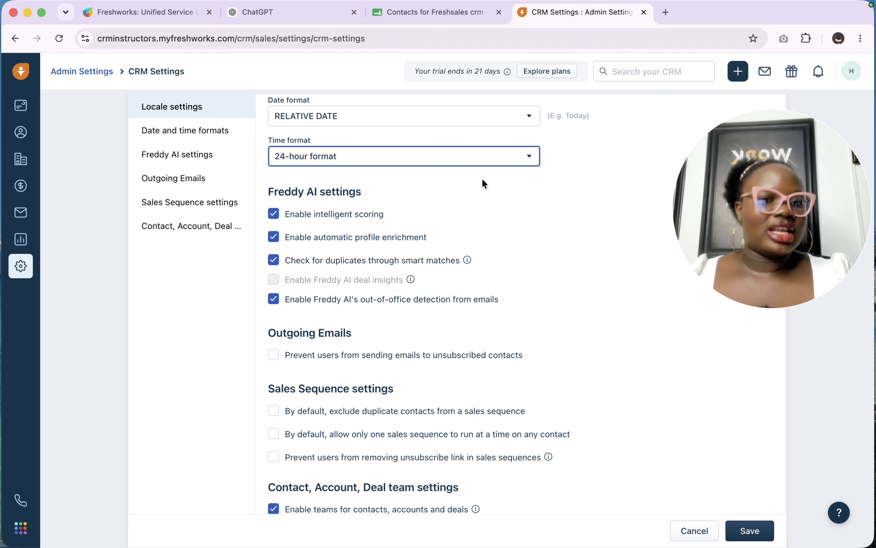
pyautogui.click(468, 159)
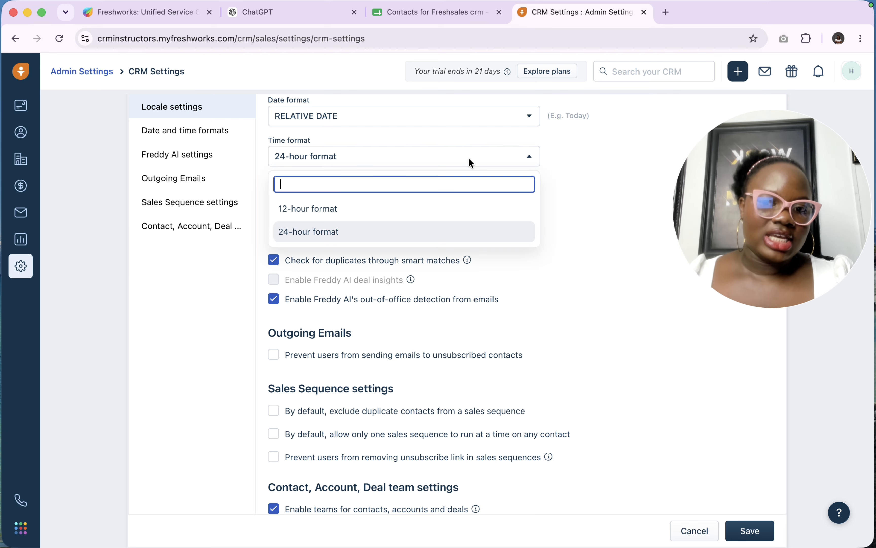
pyautogui.click(439, 205)
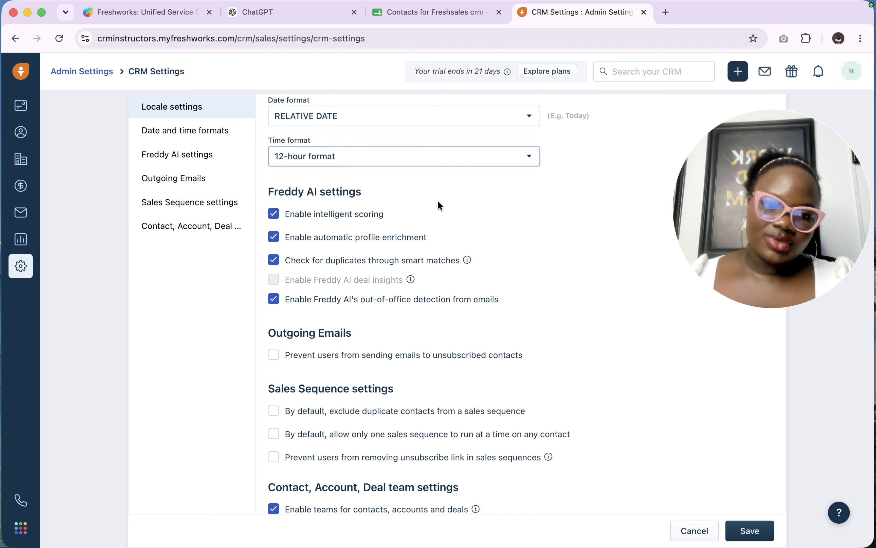
pyautogui.click(466, 161)
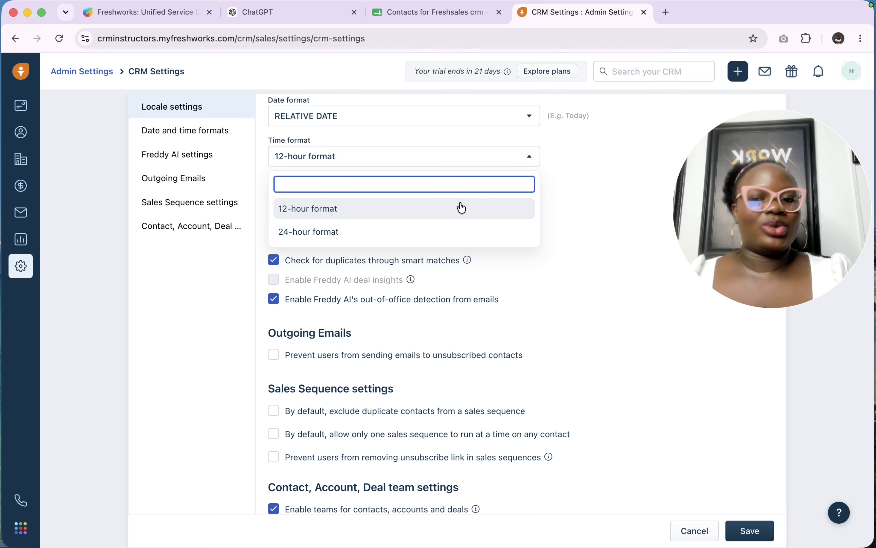
pyautogui.click(430, 234)
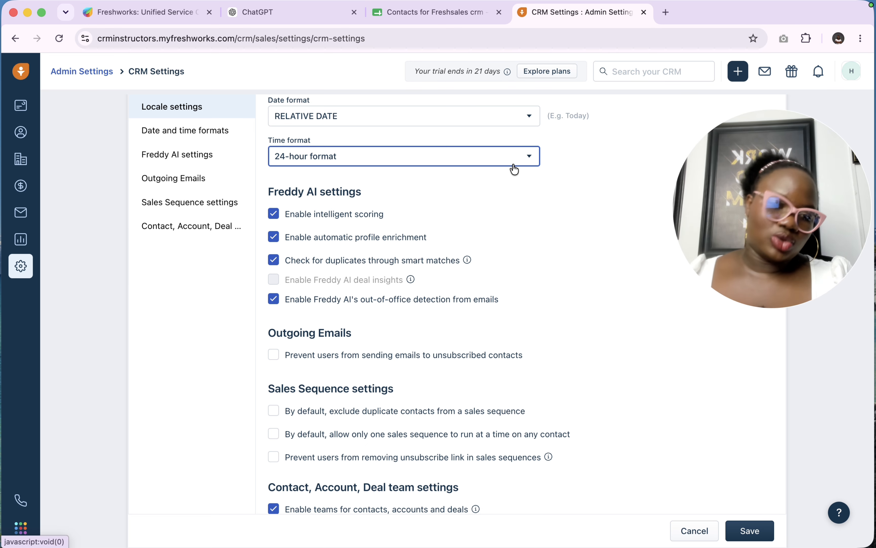
# Prevent users from sending emails to unsubscribed contacts in the Outgoing Emails settings.
pyautogui.scroll(-3, 469, 299)
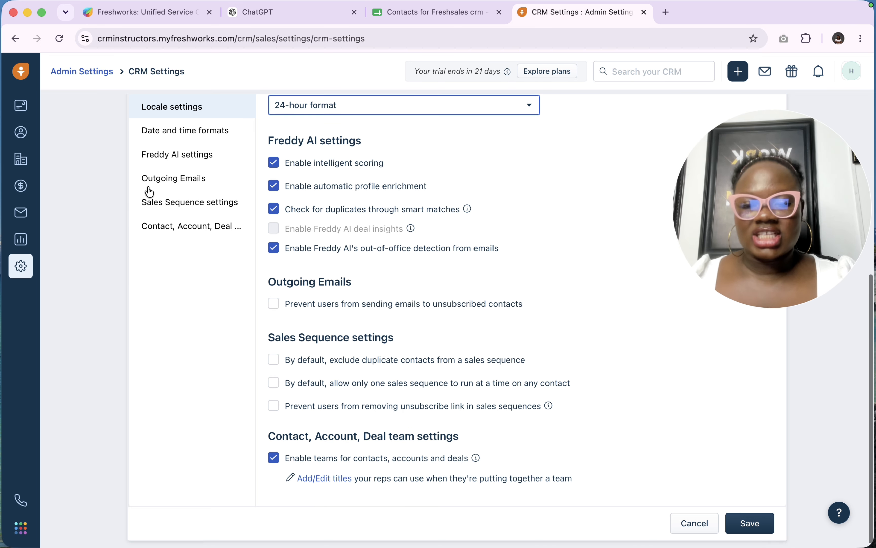
pyautogui.scroll(-1, 426, 298)
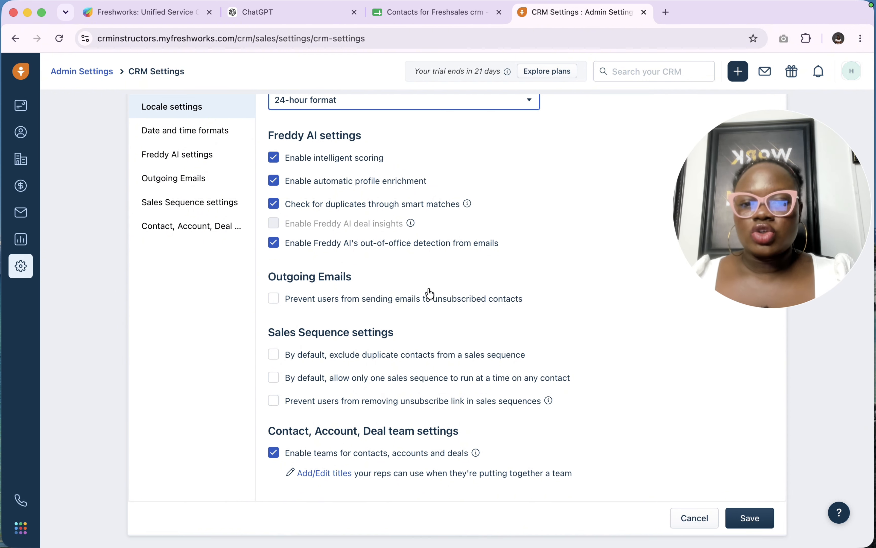
pyautogui.click(422, 298)
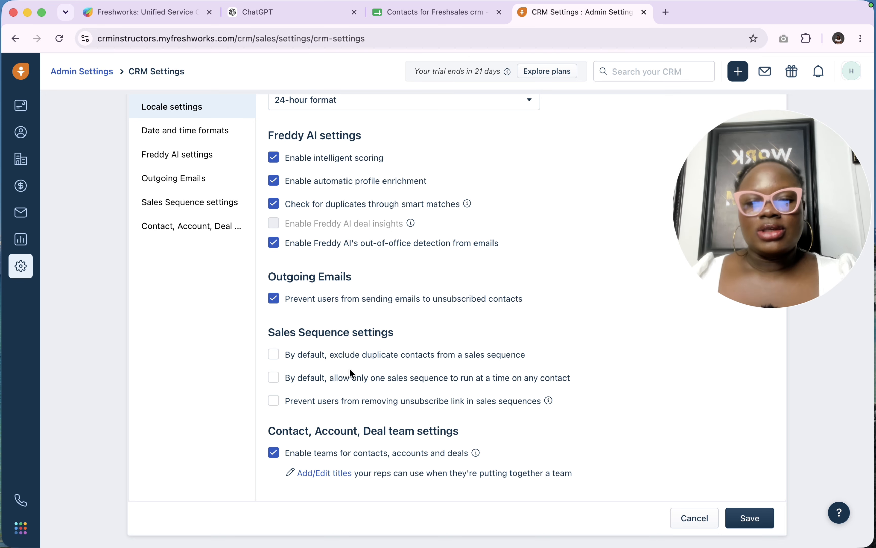
# Exclude duplicate contacts from sales sequences by default, prevent users from removing the unsubscribe link in sequences, and save the CRM settings.
pyautogui.click(322, 359)
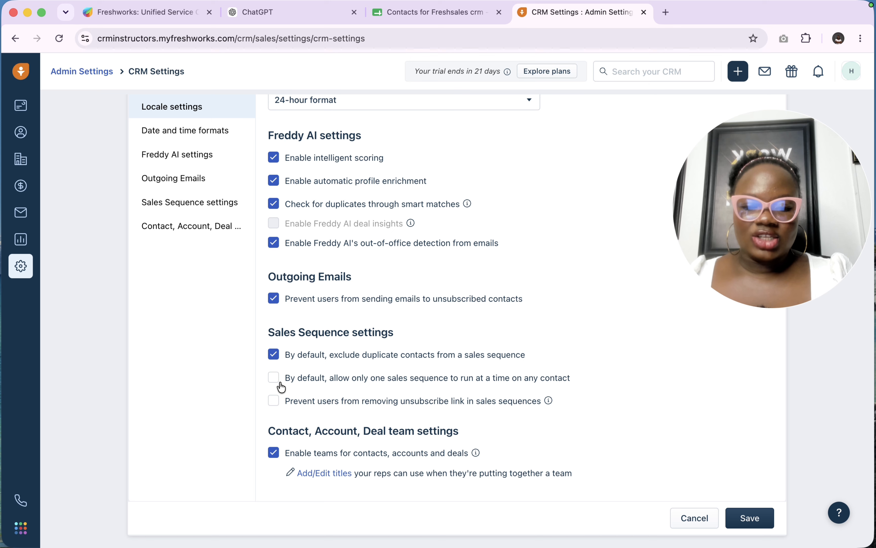
pyautogui.click(295, 379)
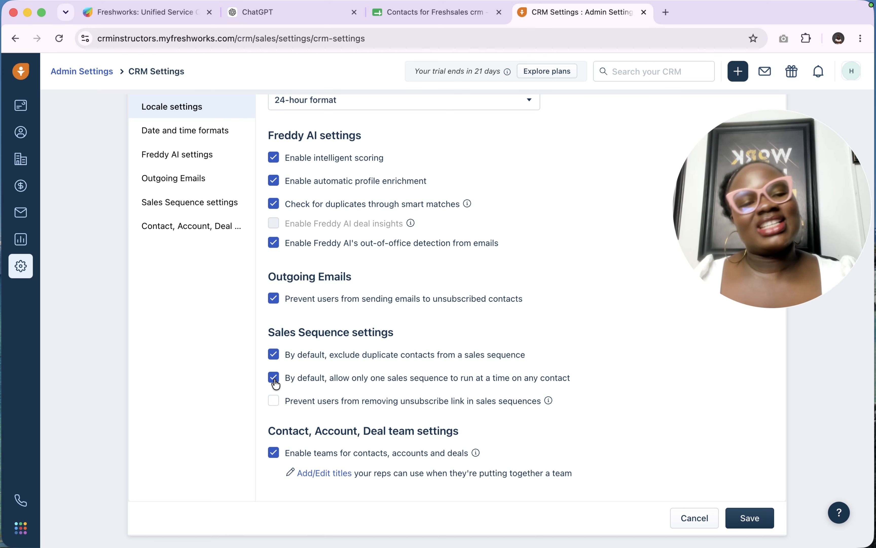
pyautogui.click(274, 379)
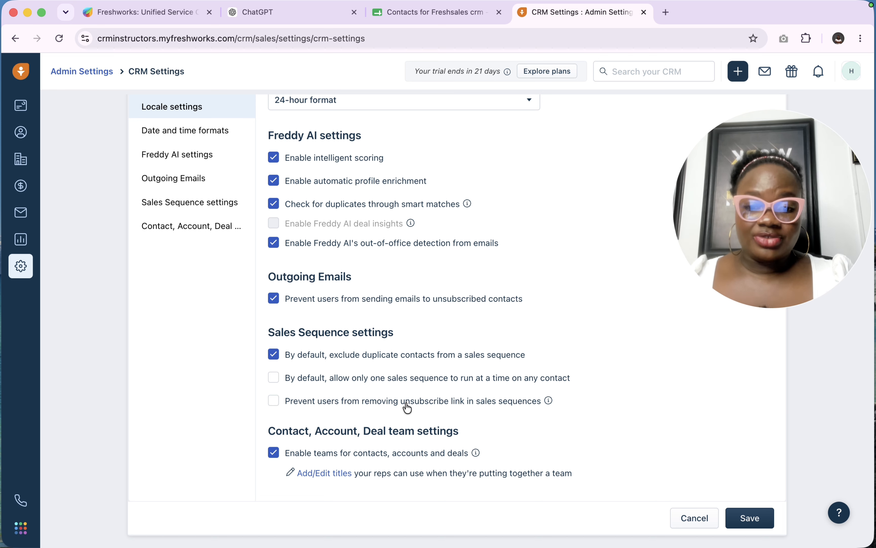
pyautogui.click(408, 404)
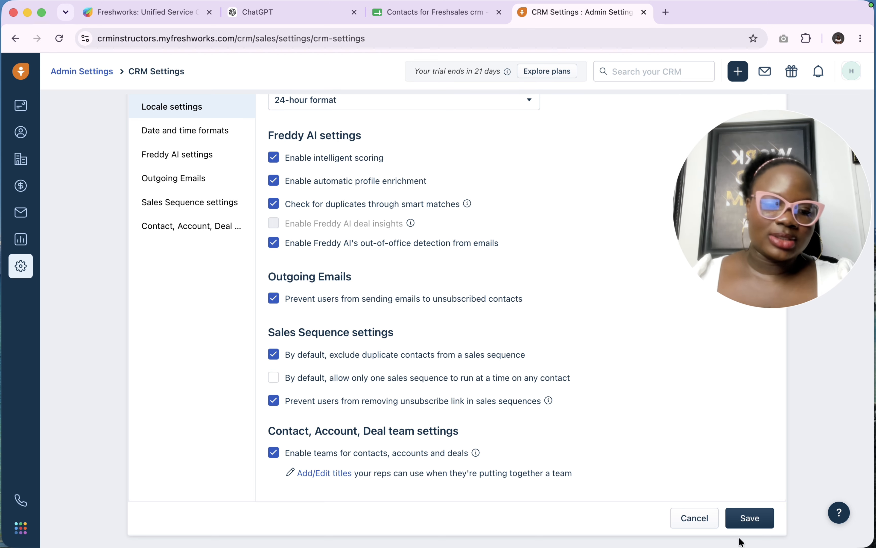
pyautogui.click(749, 518)
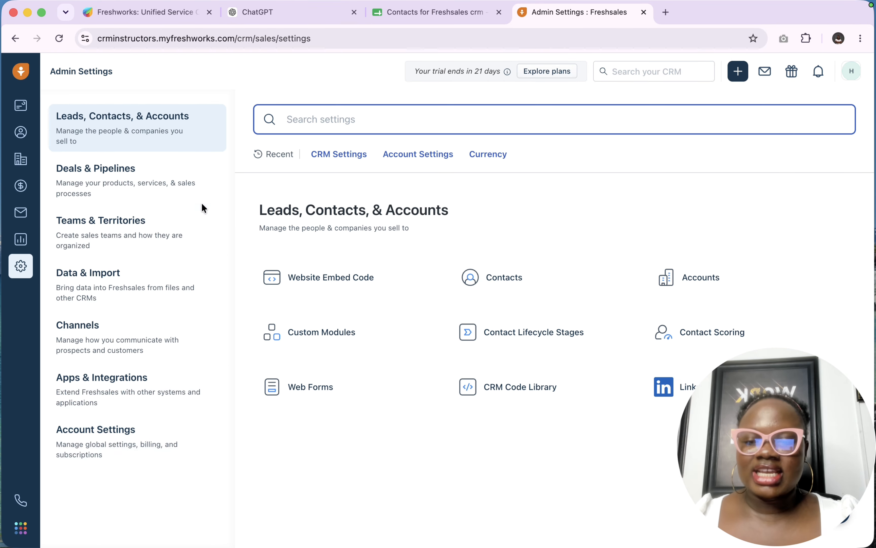
# Open the Users page in the Teams & Territories settings.
pyautogui.click(101, 239)
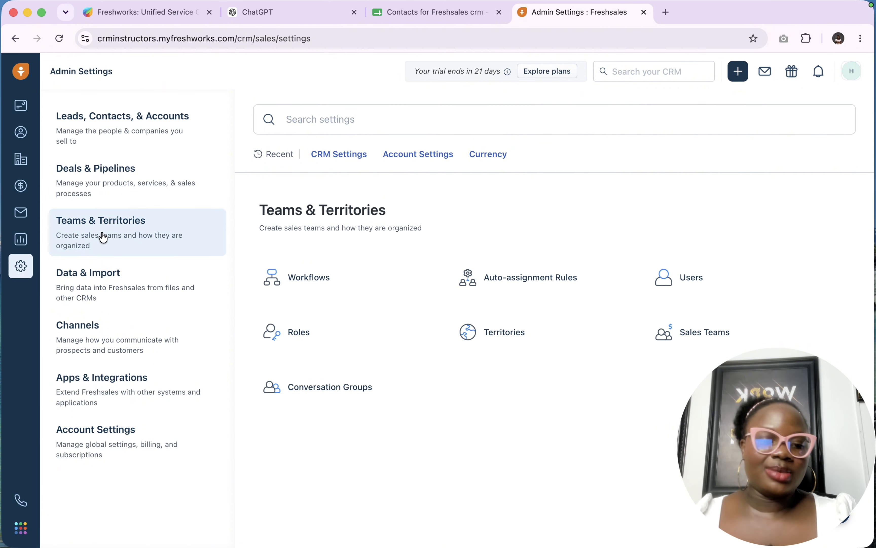
pyautogui.moveTo(803, 438); pyautogui.dragTo(803, 90)
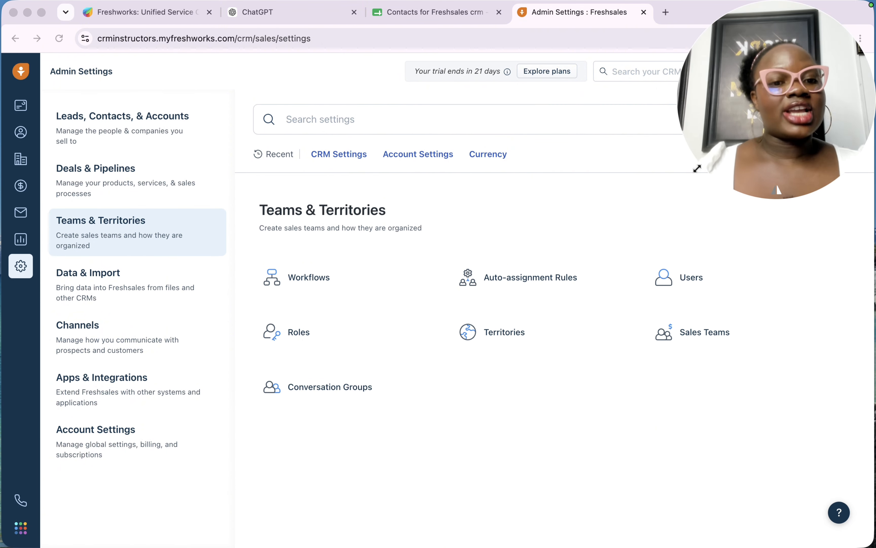
pyautogui.moveTo(696, 166); pyautogui.dragTo(607, 228)
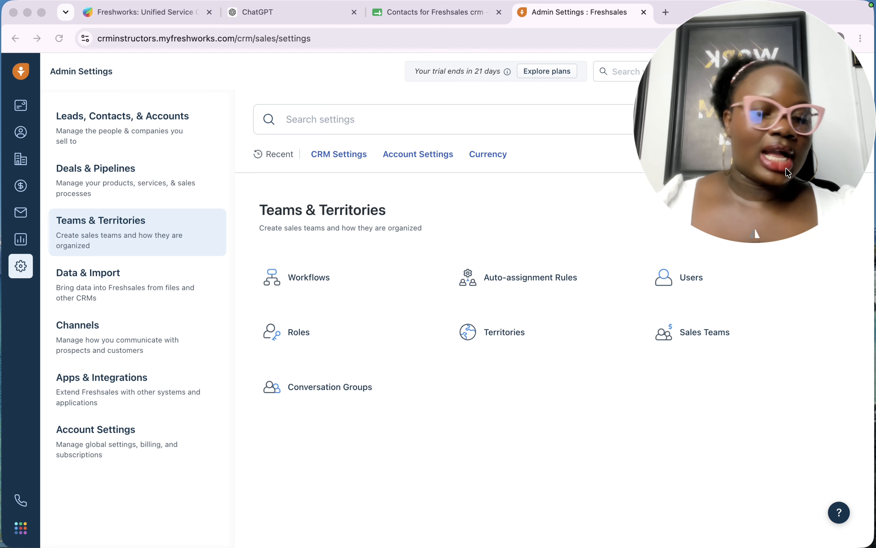
pyautogui.moveTo(789, 173); pyautogui.dragTo(654, 78)
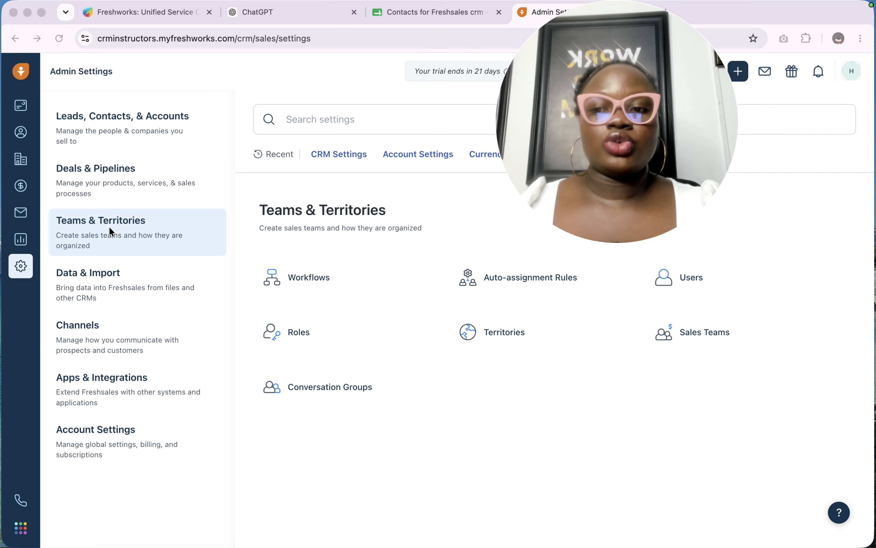
pyautogui.click(679, 275)
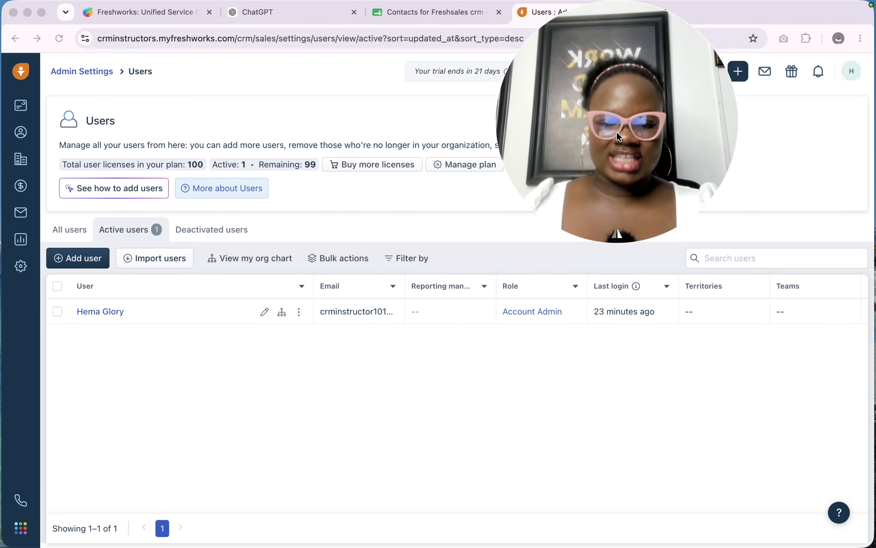
pyautogui.moveTo(616, 131); pyautogui.dragTo(793, 84)
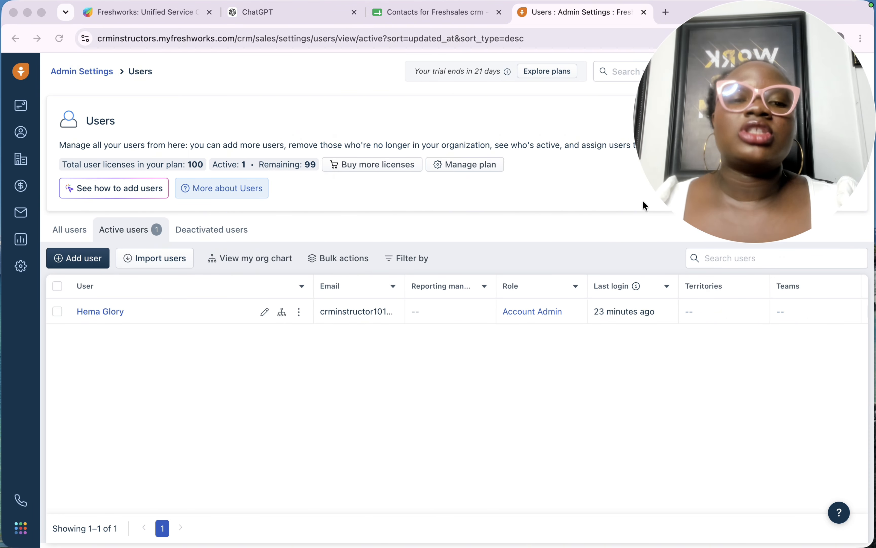
pyautogui.moveTo(671, 110); pyautogui.dragTo(481, 113)
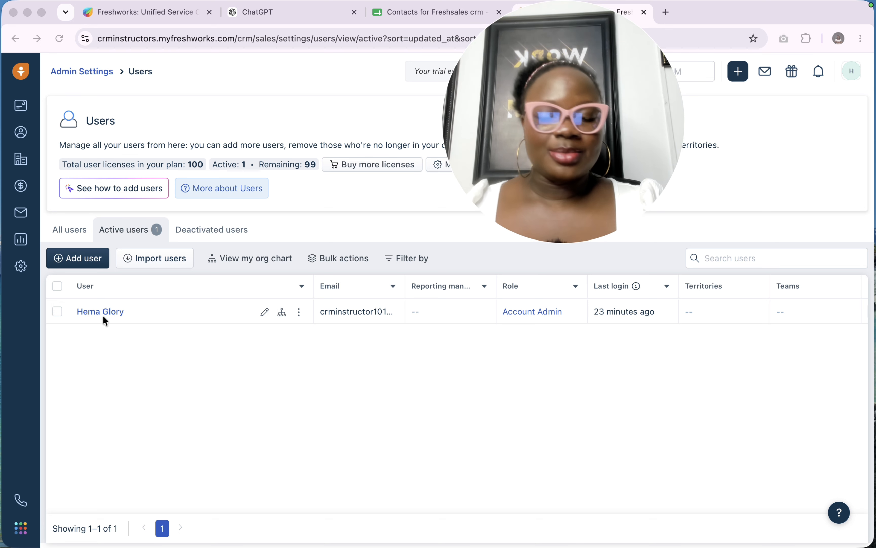
# Start adding a new user, fill in the user's email and full name, and review the remaining user detail and role fields.
pyautogui.click(82, 261)
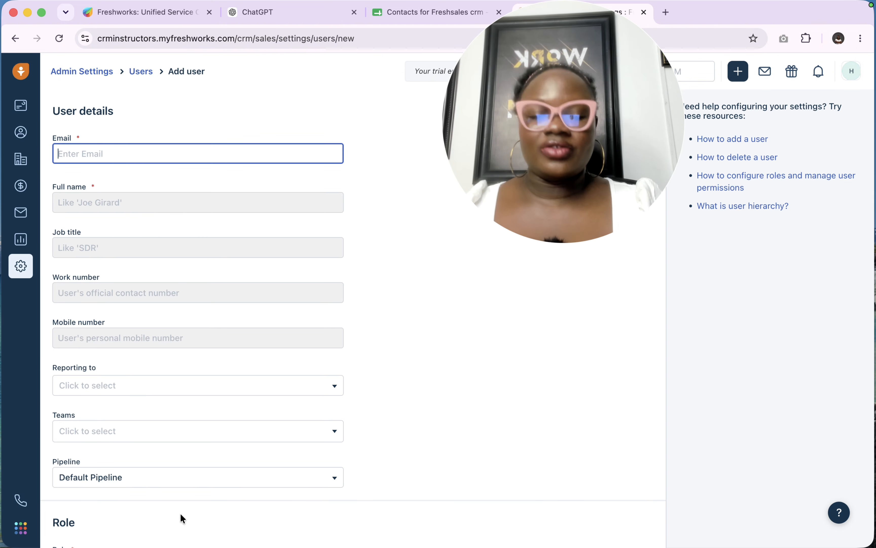
pyautogui.click(117, 151)
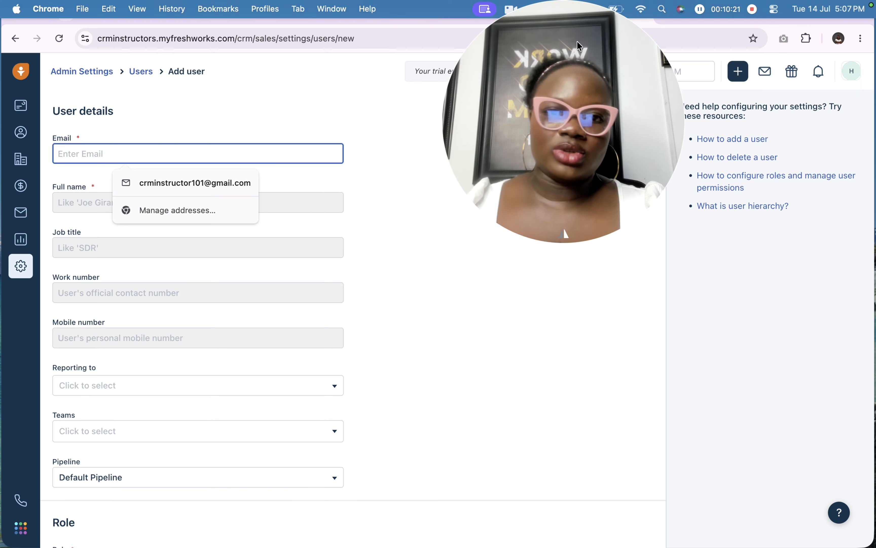
pyautogui.click(701, 9)
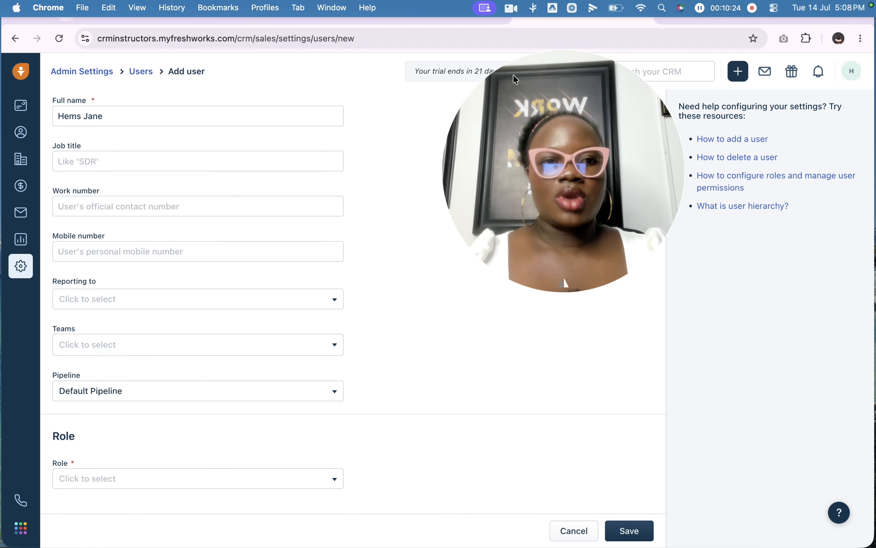
pyautogui.scroll(5, 209, 149)
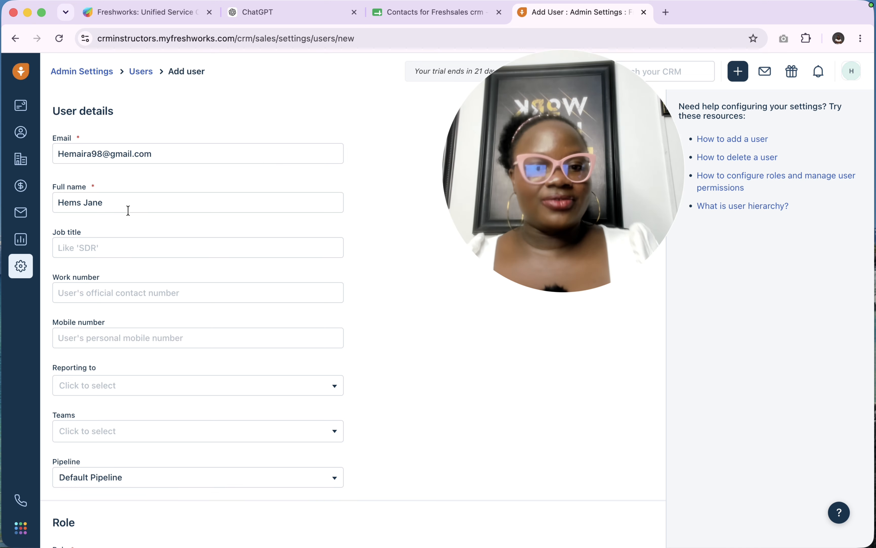
pyautogui.scroll(-1, 134, 267)
pyautogui.scroll(-3, 136, 267)
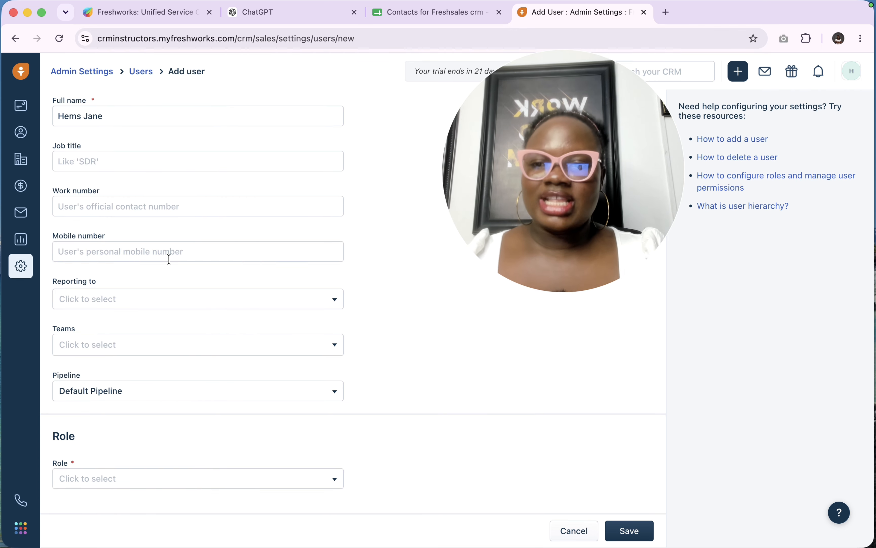
pyautogui.scroll(3, 169, 260)
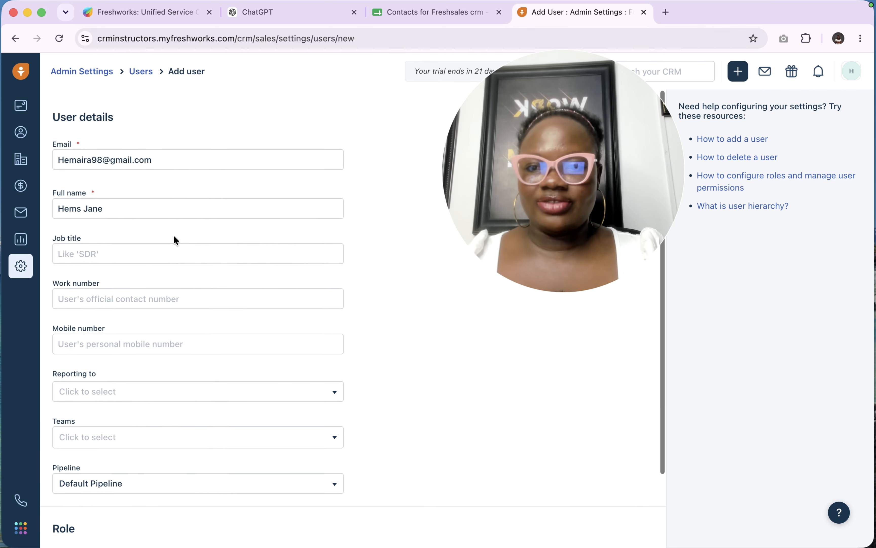
pyautogui.tripleClick(133, 152)
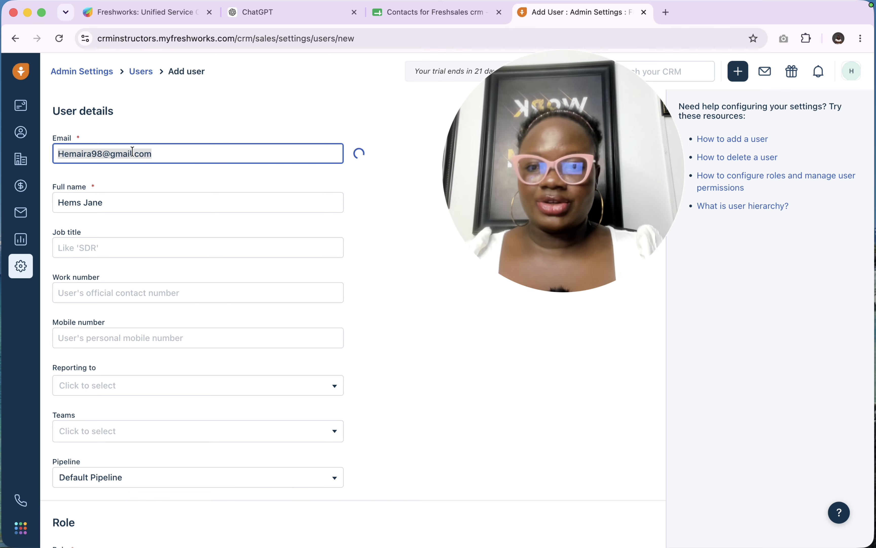
pyautogui.tripleClick(119, 203)
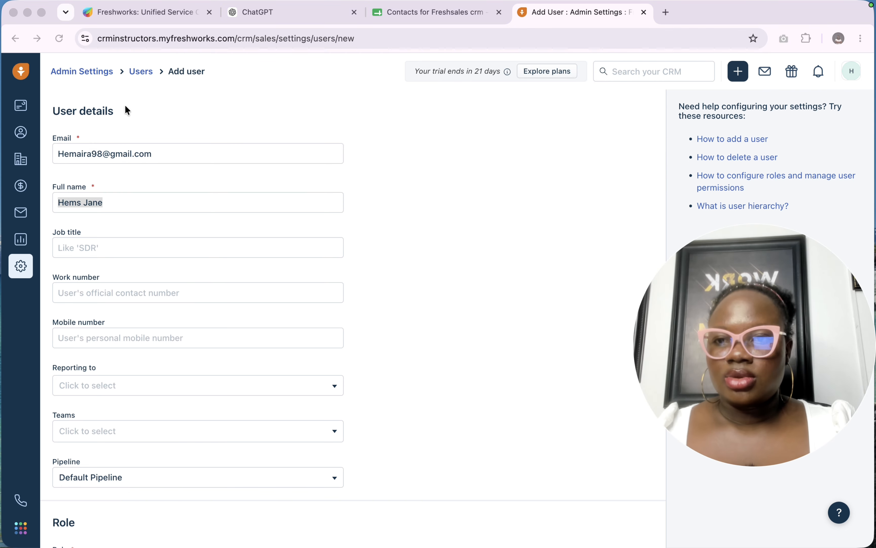
# Return to Admin Settings, search the settings for TEAM, and open Sales Teams.
pyautogui.click(141, 72)
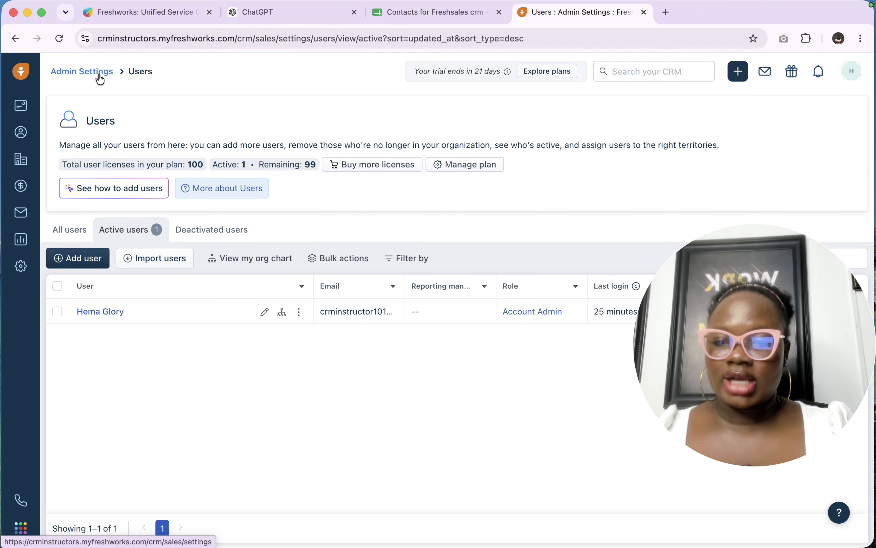
pyautogui.click(90, 73)
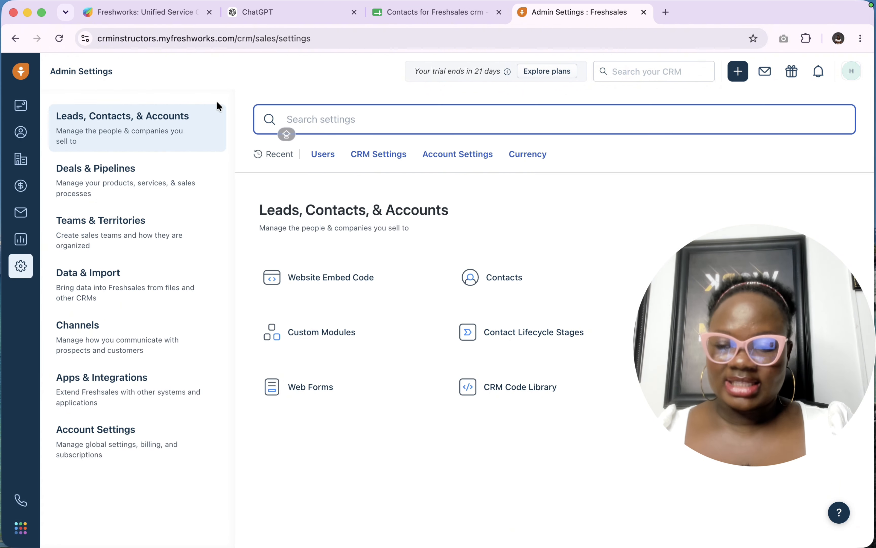
pyautogui.write('TEAM')
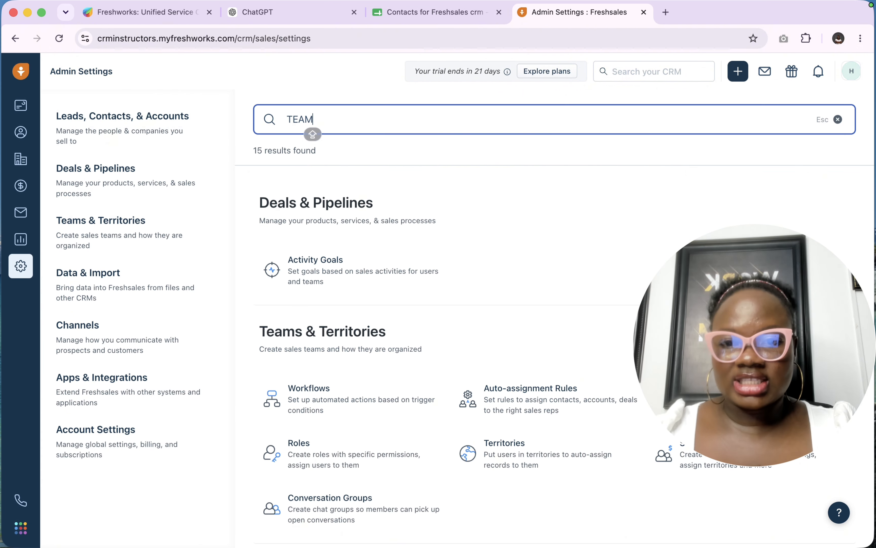
pyautogui.scroll(-5, 698, 332)
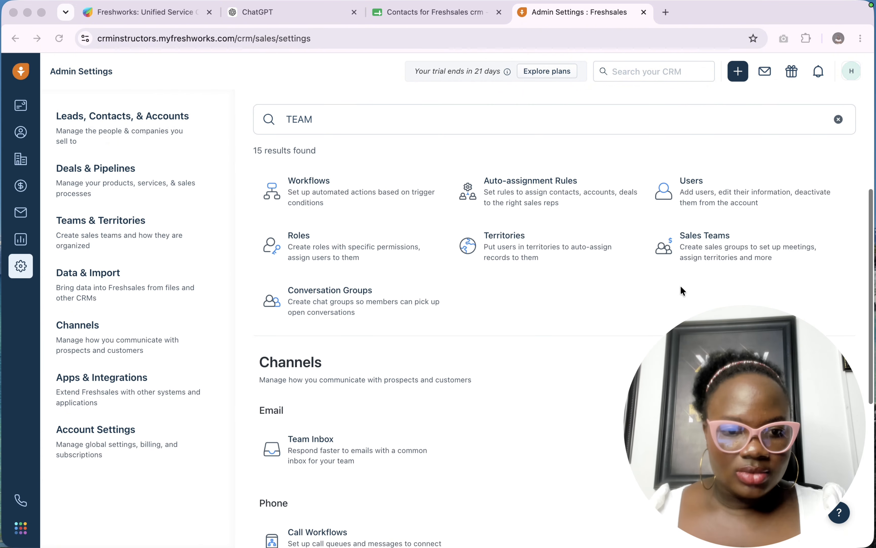
pyautogui.click(702, 250)
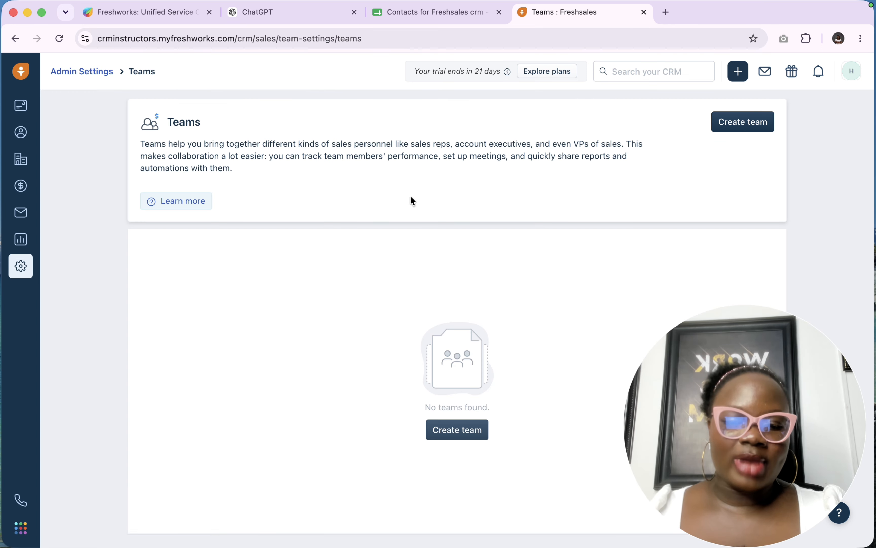
# Go back to the Teams & Territories settings and reopen Sales Teams from there.
pyautogui.click(78, 73)
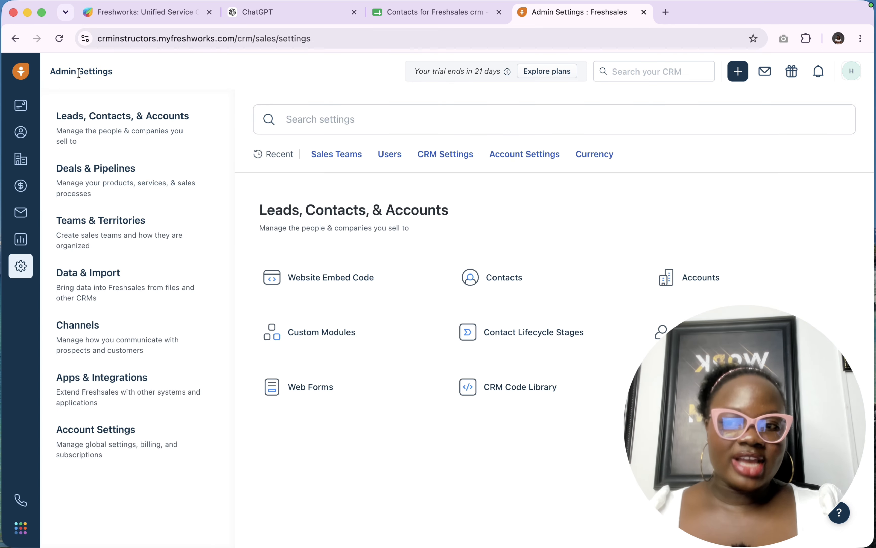
pyautogui.click(164, 233)
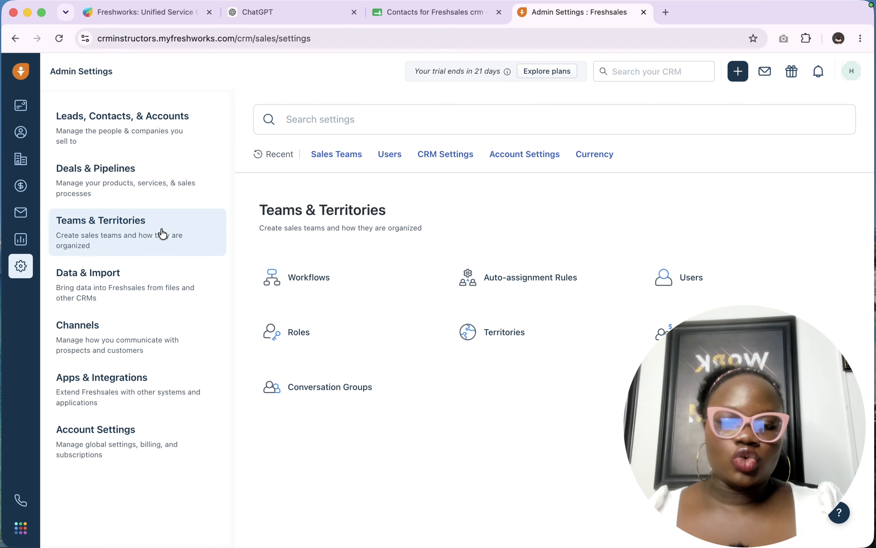
pyautogui.moveTo(526, 463); pyautogui.dragTo(505, 463)
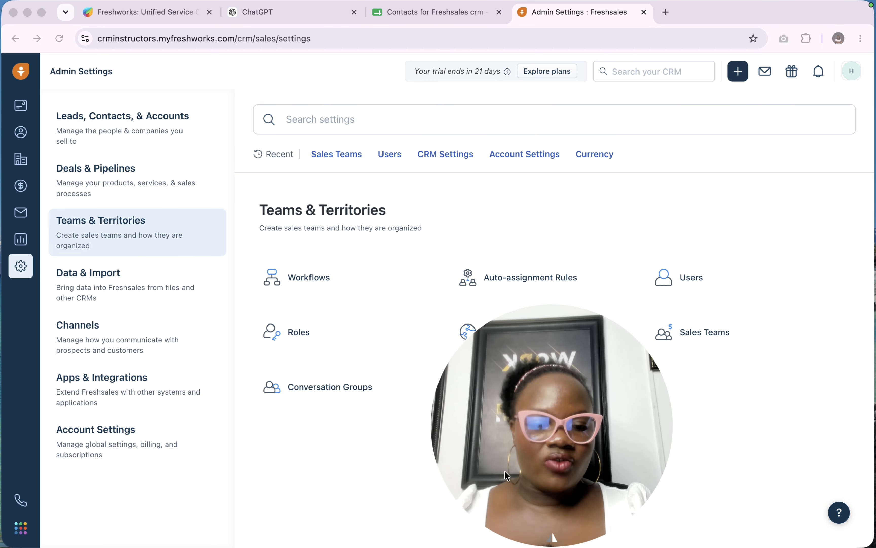
pyautogui.click(706, 333)
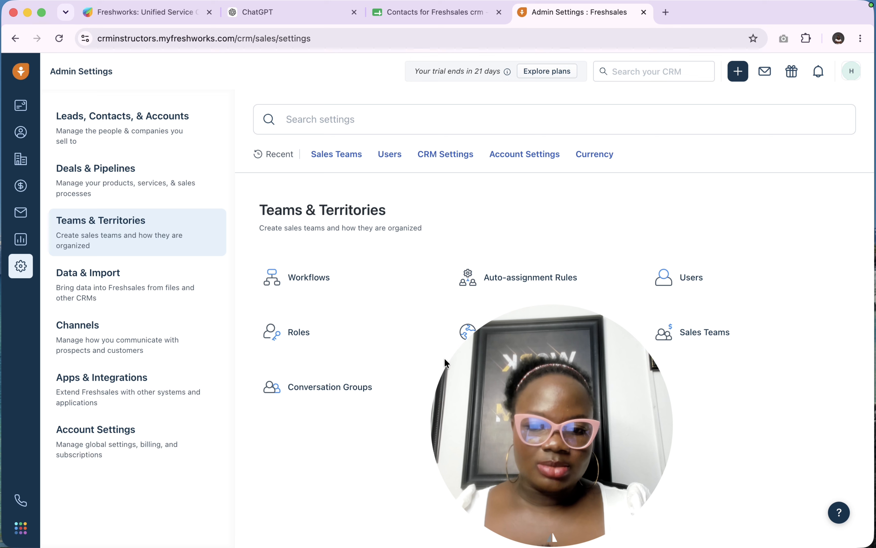
pyautogui.click(496, 430)
pyautogui.moveTo(495, 413); pyautogui.dragTo(512, 400)
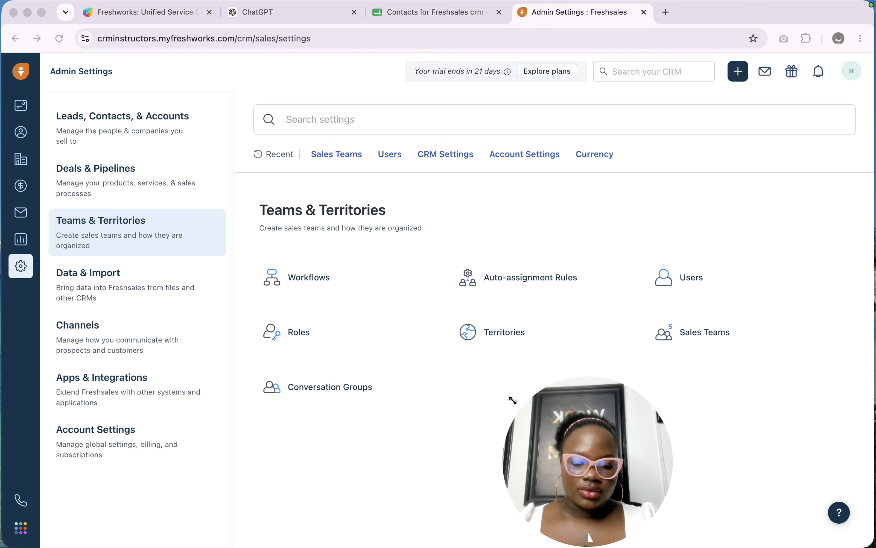
pyautogui.click(680, 333)
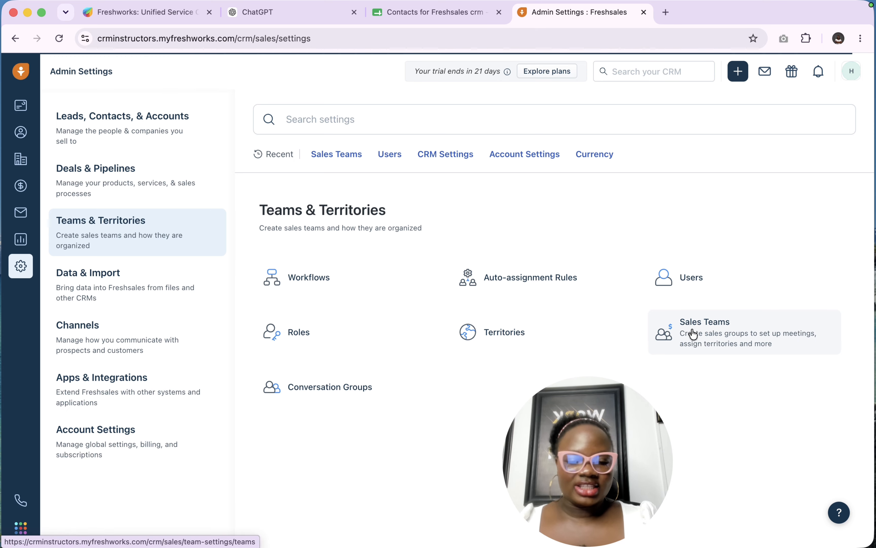
pyautogui.click(691, 333)
pyautogui.click(566, 423)
pyautogui.moveTo(565, 421); pyautogui.dragTo(678, 160)
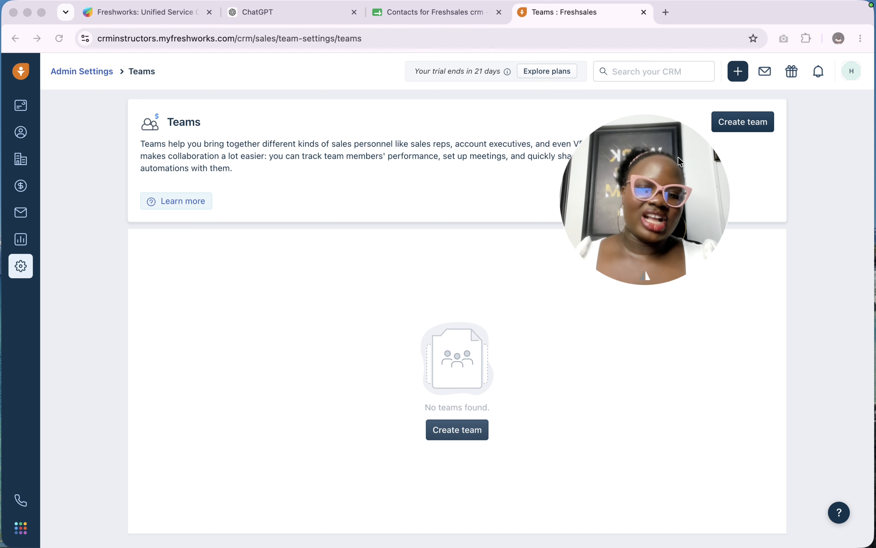
# Start creating a sales team and name it Inbound Sales.
pyautogui.click(469, 434)
pyautogui.click(470, 434)
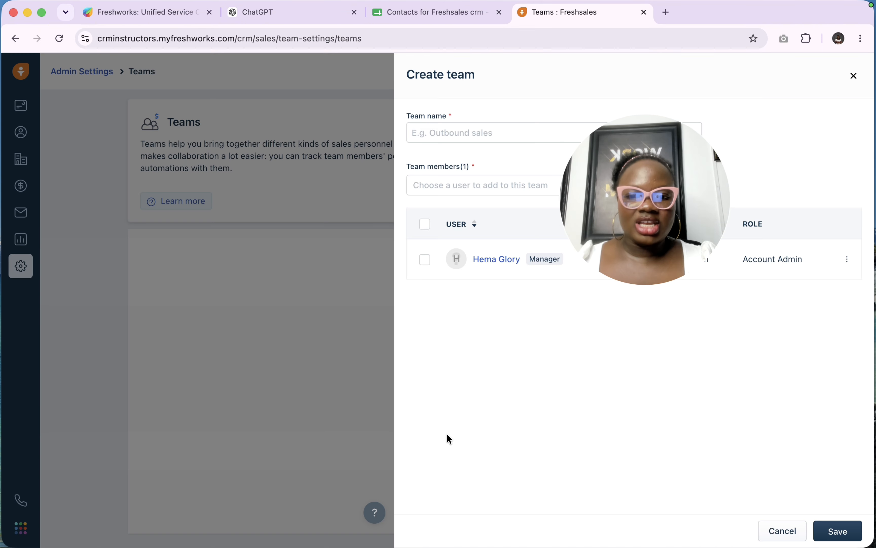
pyautogui.moveTo(277, 369); pyautogui.dragTo(216, 257)
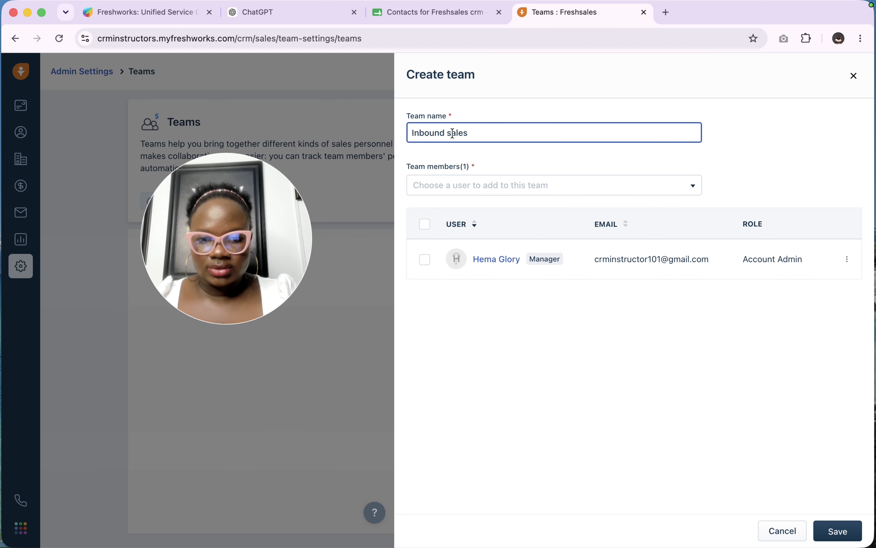
pyautogui.write('S')
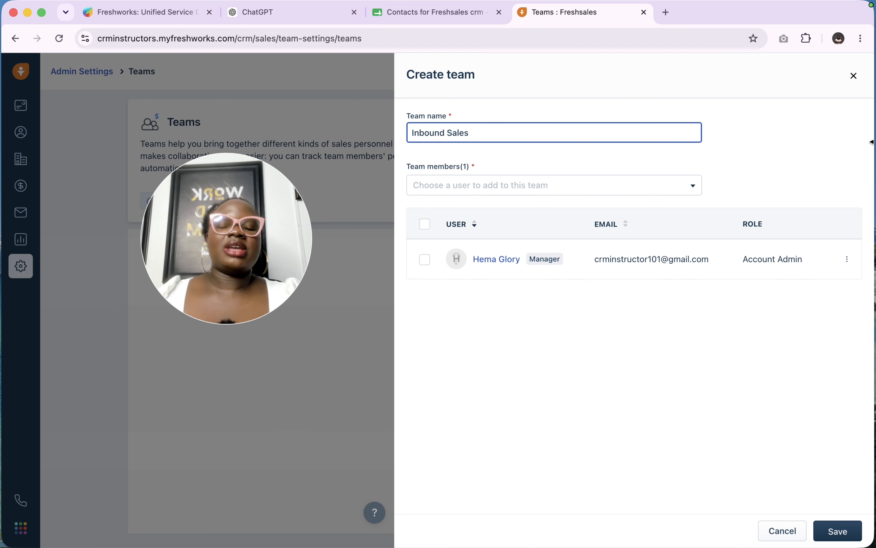
# Check the team member search, select the listed manager as the team's member, and save the Inbound Sales team.
pyautogui.click(529, 189)
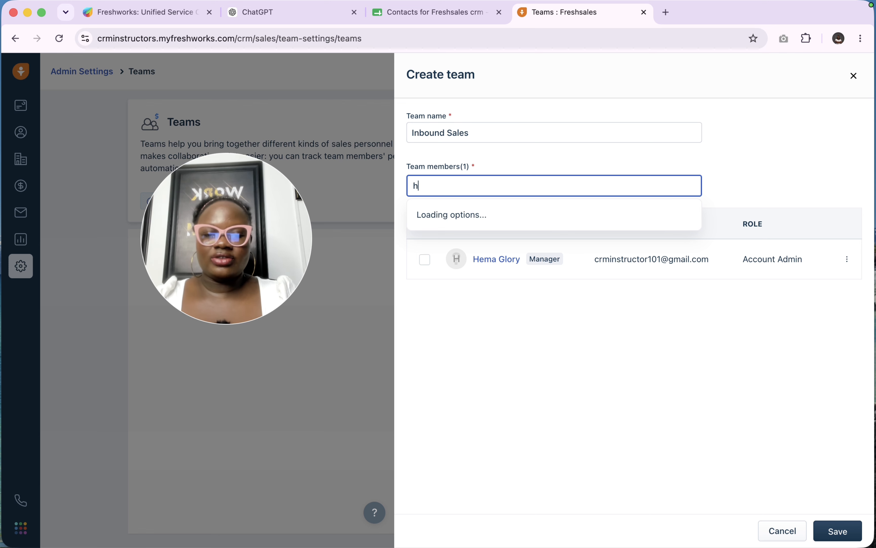
pyautogui.click(723, 364)
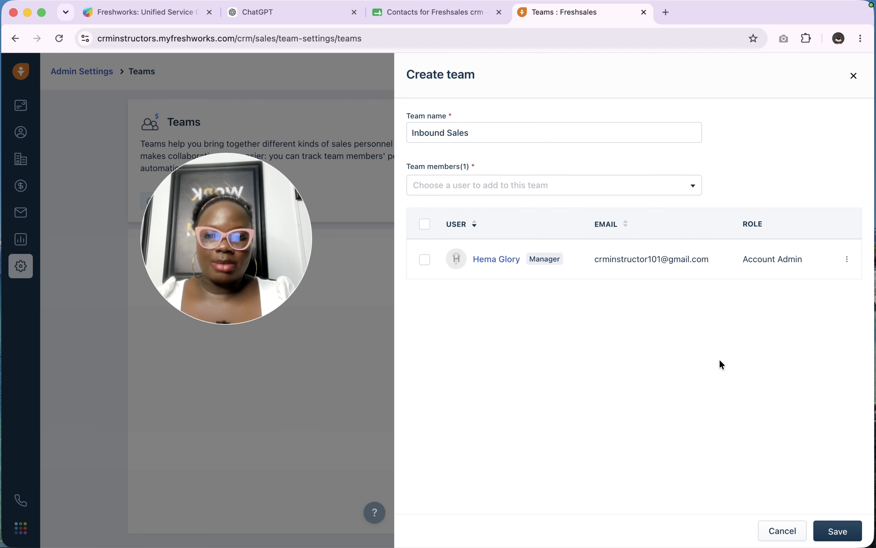
pyautogui.click(486, 179)
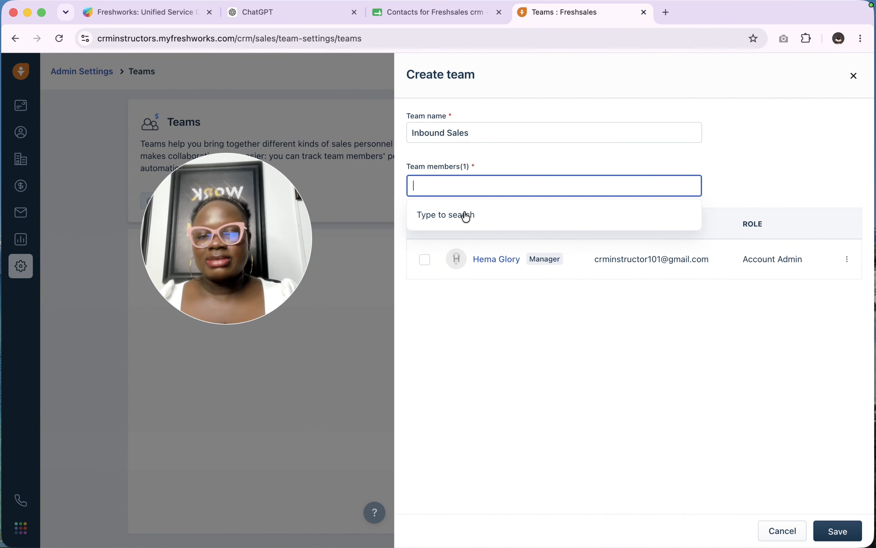
pyautogui.click(499, 332)
pyautogui.click(425, 260)
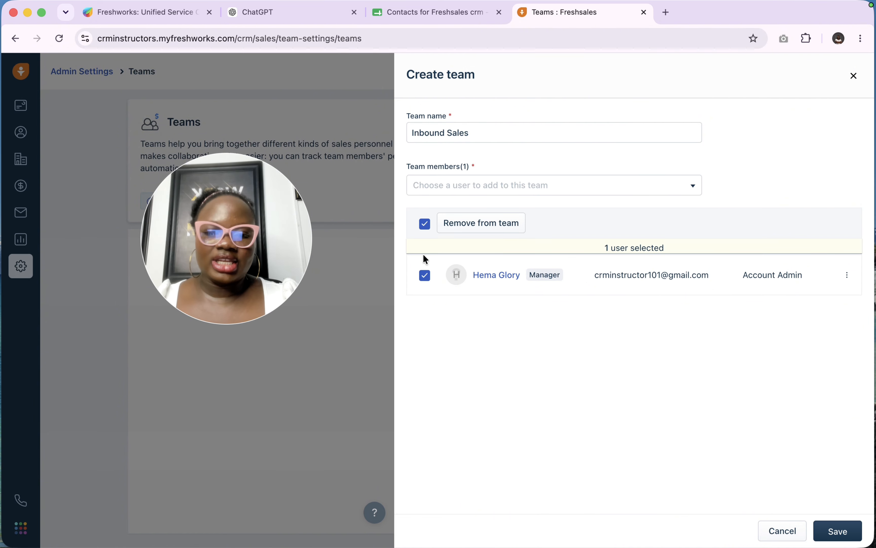
pyautogui.click(444, 135)
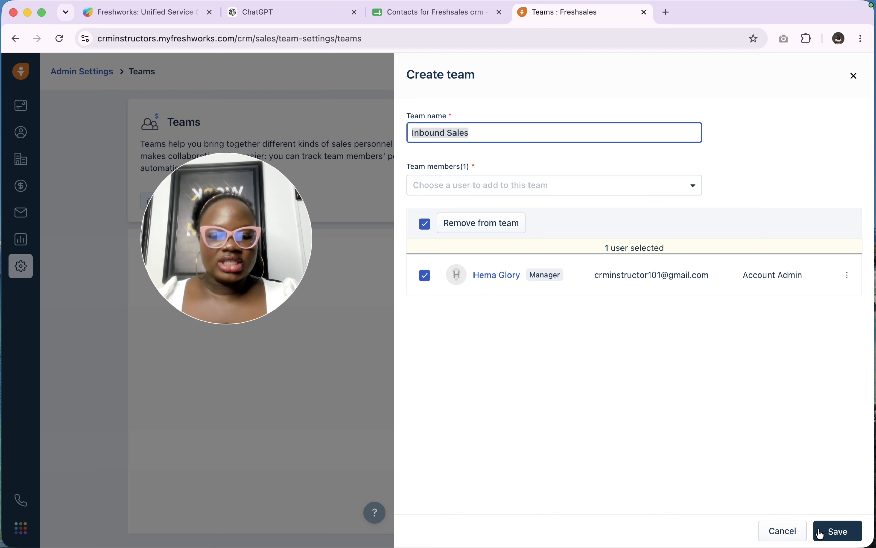
pyautogui.click(837, 531)
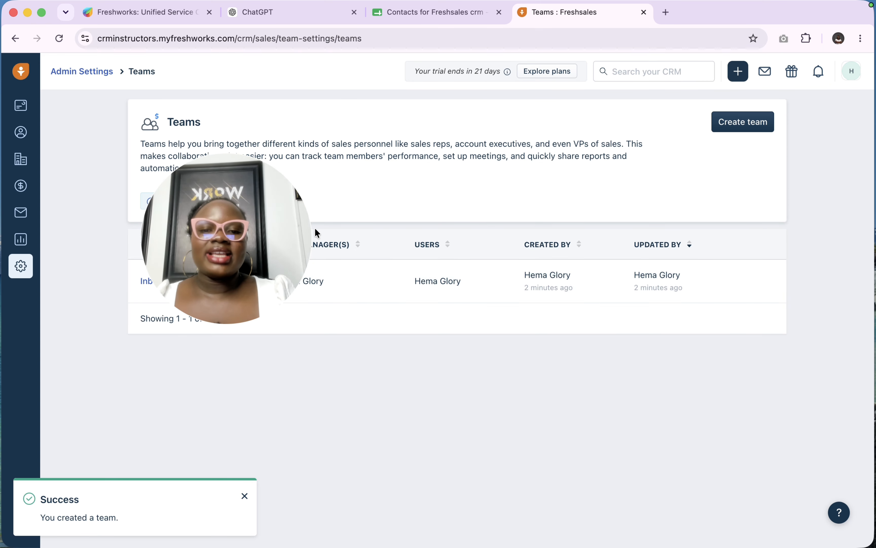
pyautogui.moveTo(198, 207); pyautogui.dragTo(351, 85)
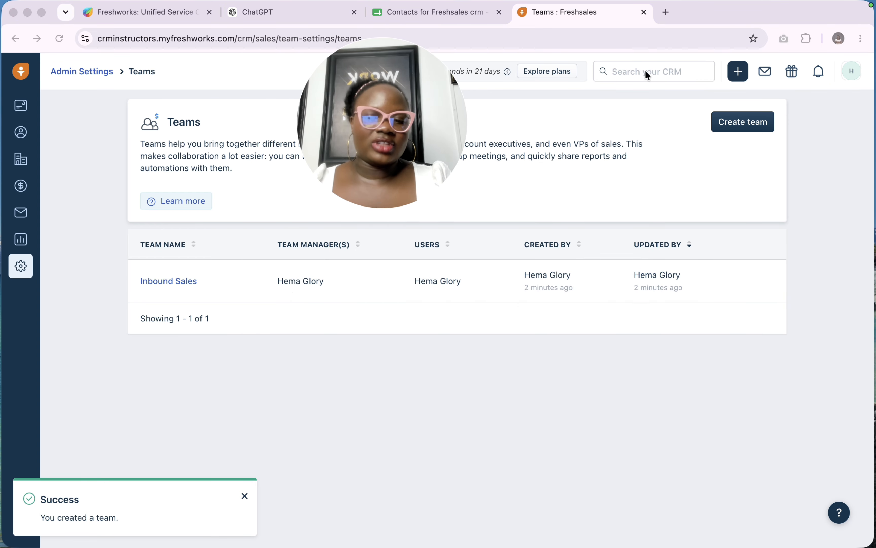
pyautogui.click(746, 125)
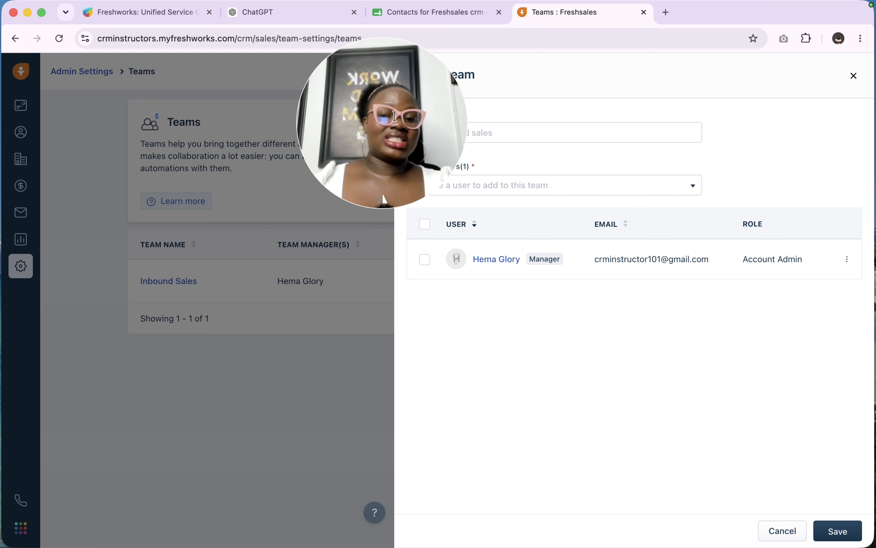
pyautogui.moveTo(398, 121); pyautogui.dragTo(520, 350)
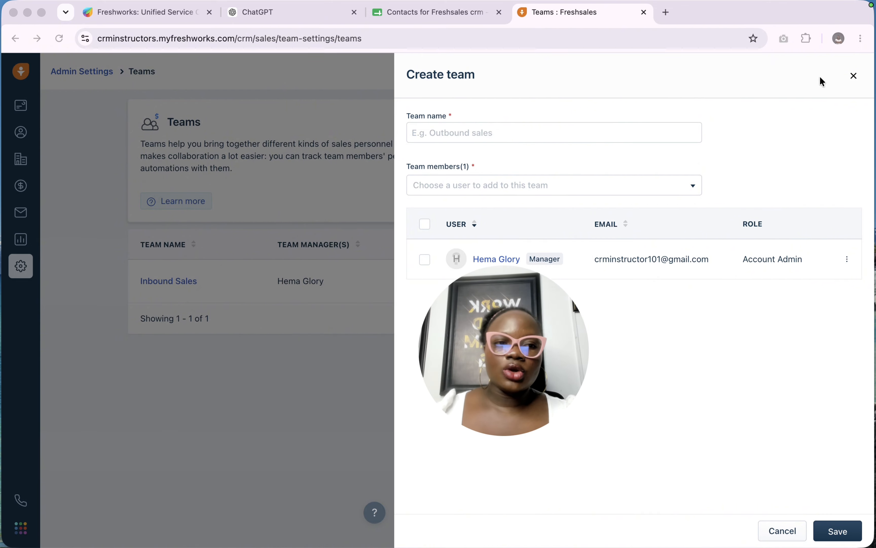
pyautogui.click(853, 76)
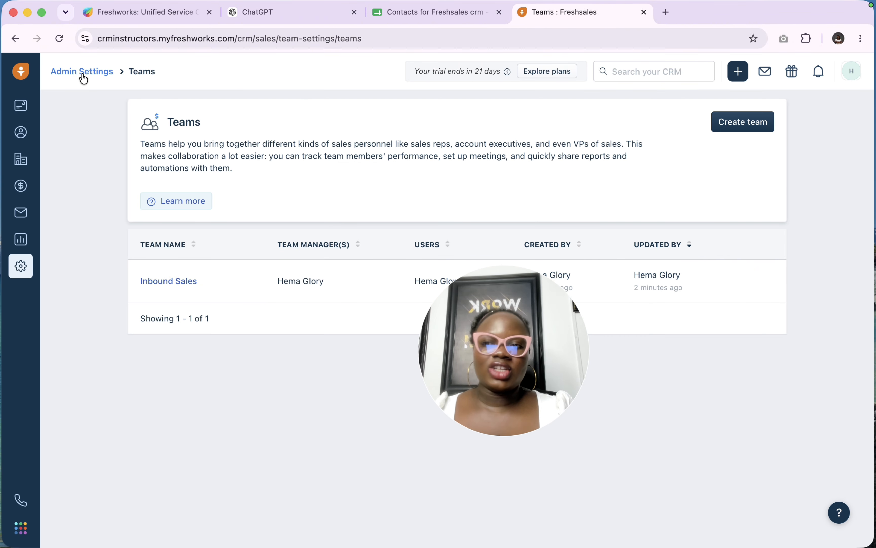
# Return to Admin Settings and open Roles from the Teams & Territories settings.
pyautogui.click(82, 72)
pyautogui.click(169, 230)
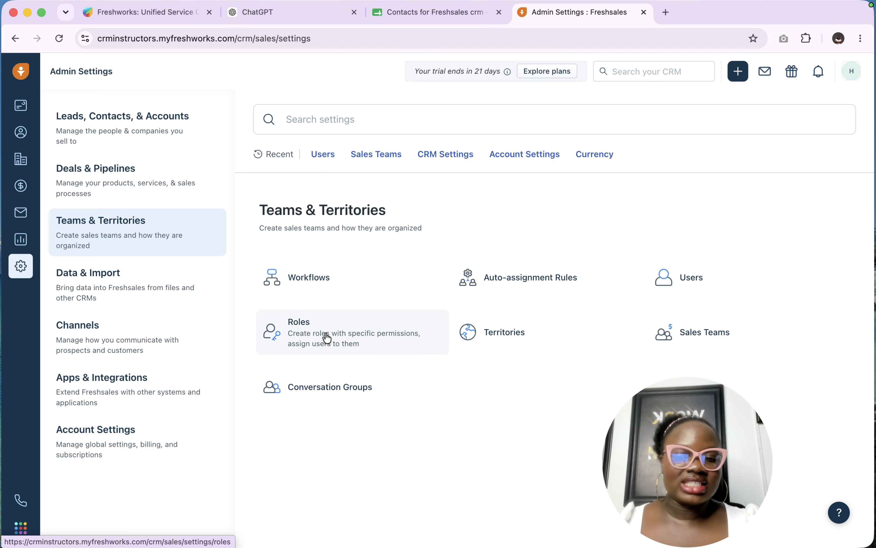
pyautogui.click(327, 338)
pyautogui.scroll(-1, 325, 333)
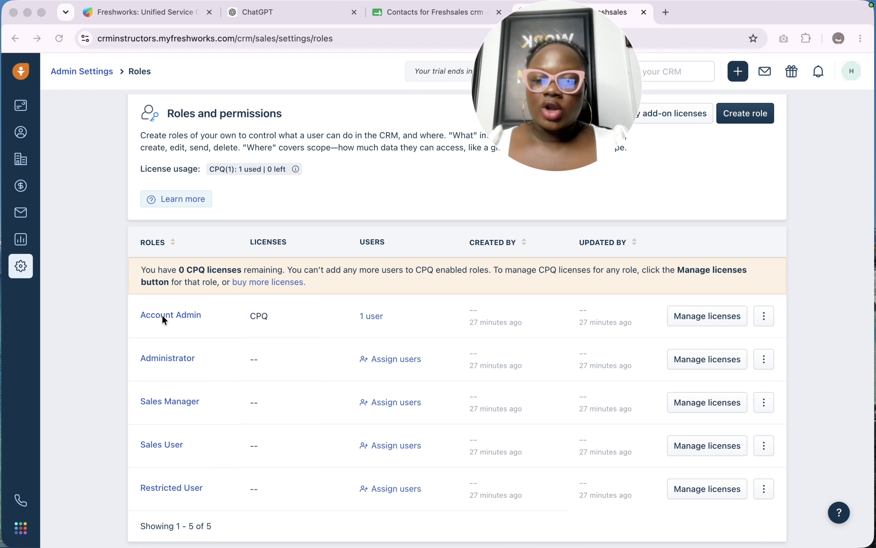
# Open the Account Admin role's permissions, examine all sections from Modules to Admin Settings, and return to the roles list without saving.
pyautogui.click(708, 322)
pyautogui.click(723, 346)
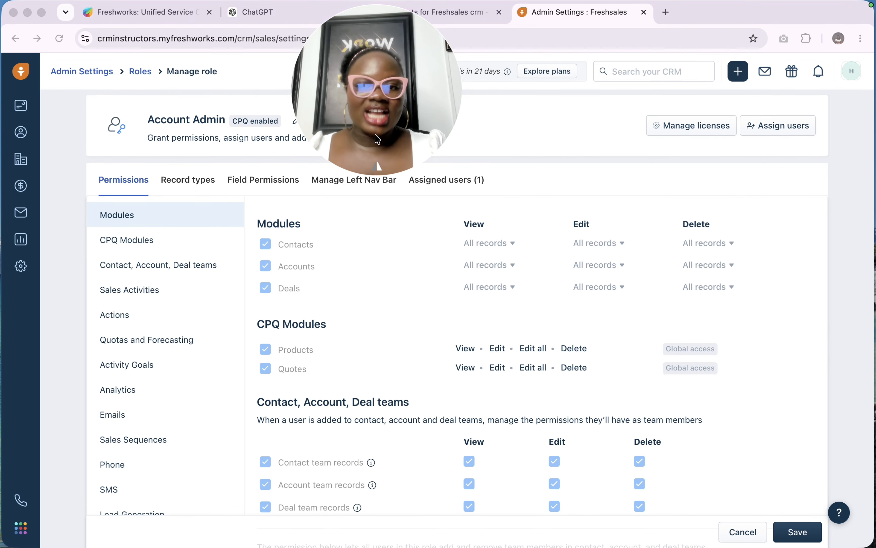
pyautogui.moveTo(355, 105); pyautogui.dragTo(610, 17)
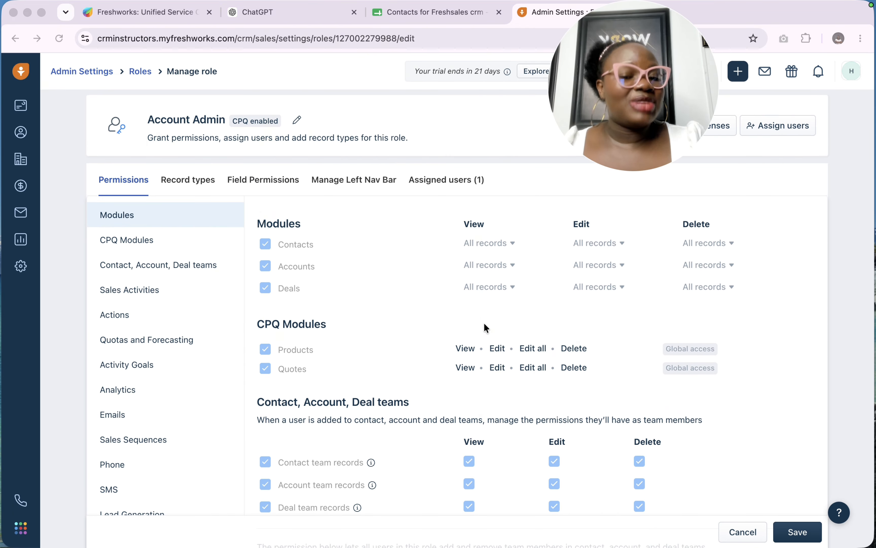
pyautogui.scroll(-12, 437, 442)
pyautogui.scroll(-20, 439, 441)
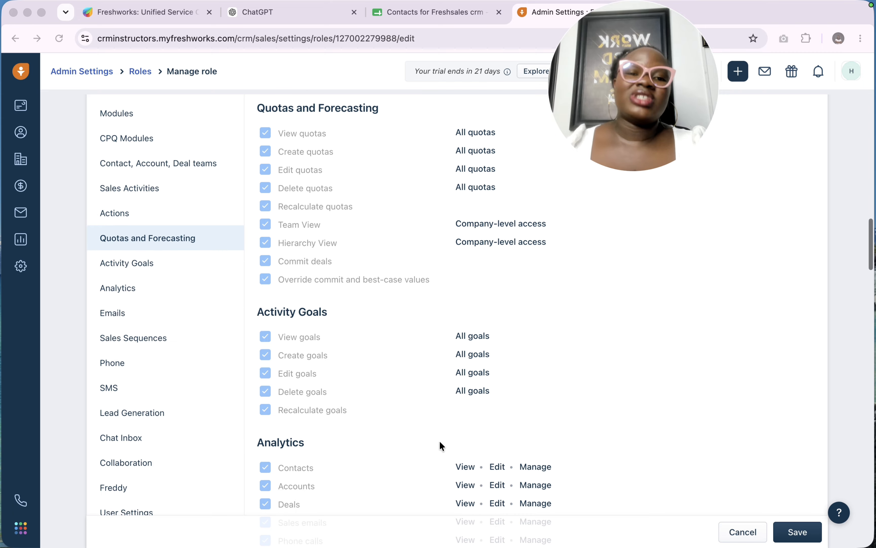
pyautogui.scroll(-15, 440, 442)
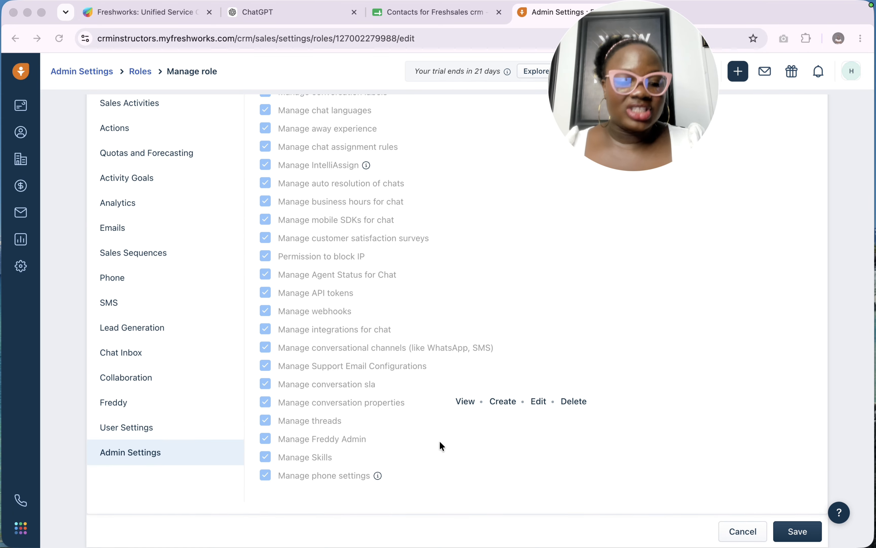
pyautogui.scroll(20, 440, 442)
pyautogui.scroll(4, 440, 442)
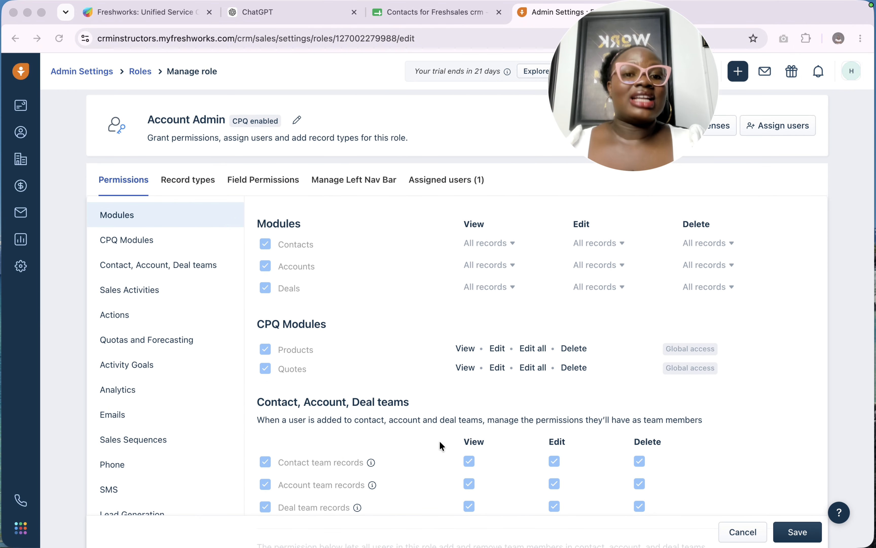
pyautogui.click(743, 532)
pyautogui.click(734, 541)
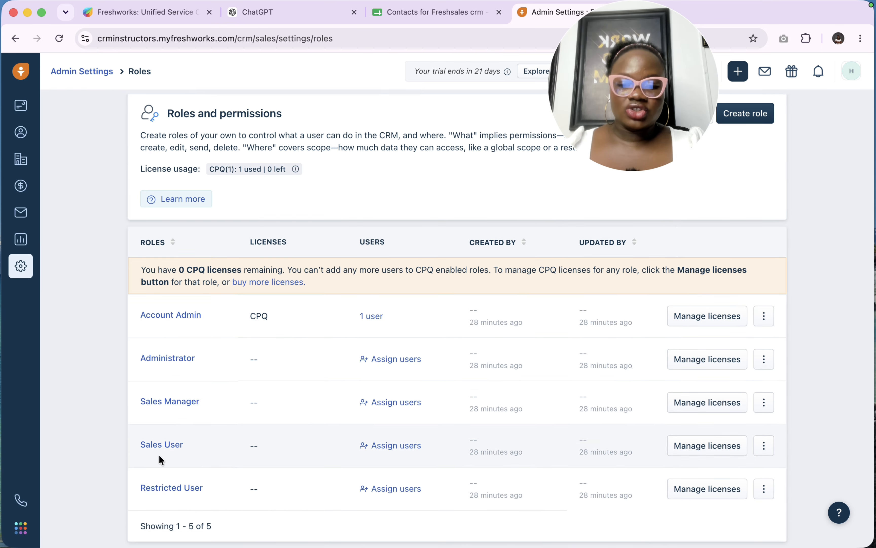
# Open the Restricted User role's permissions and examine its module, team, action, quota and activity goal settings.
pyautogui.click(709, 493)
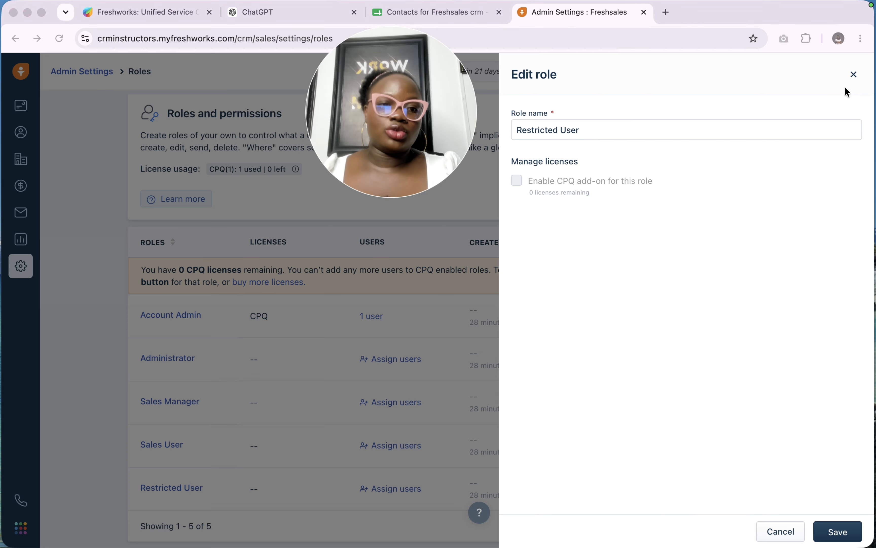
pyautogui.click(854, 76)
pyautogui.click(763, 489)
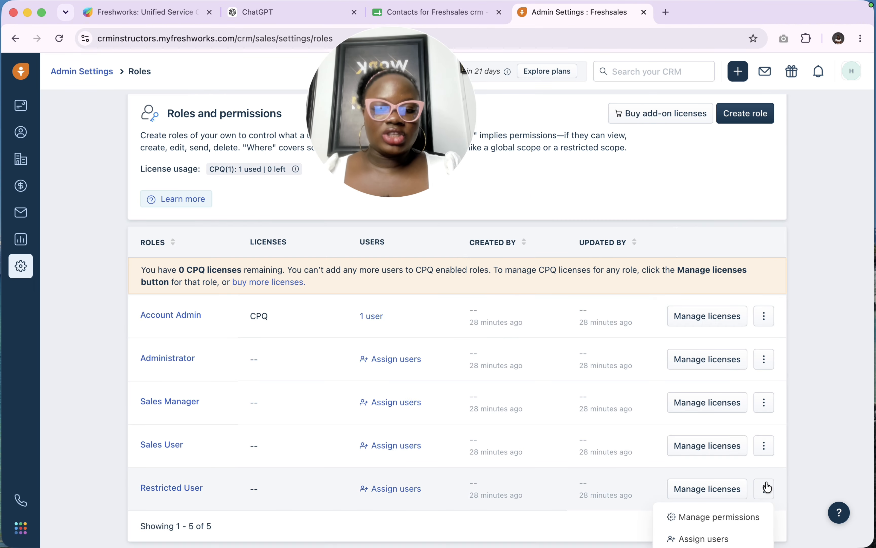
pyautogui.click(734, 517)
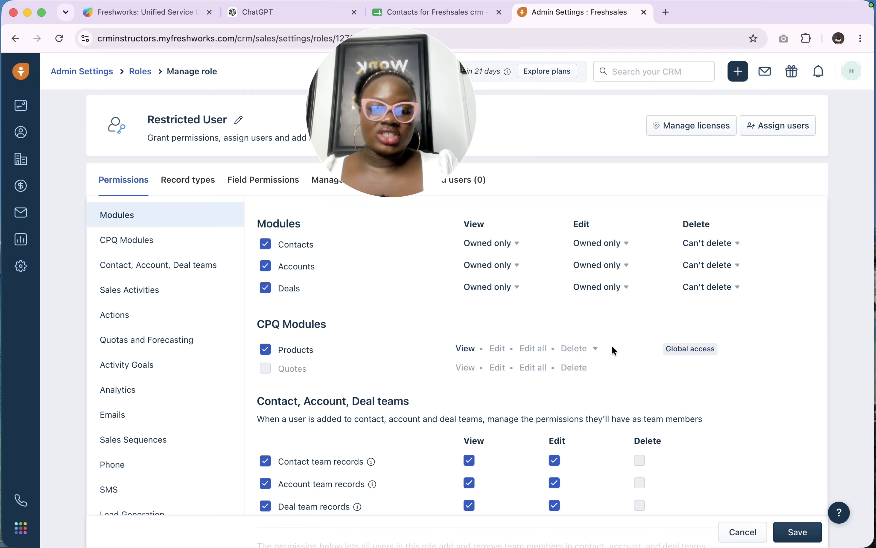
pyautogui.scroll(-2, 611, 348)
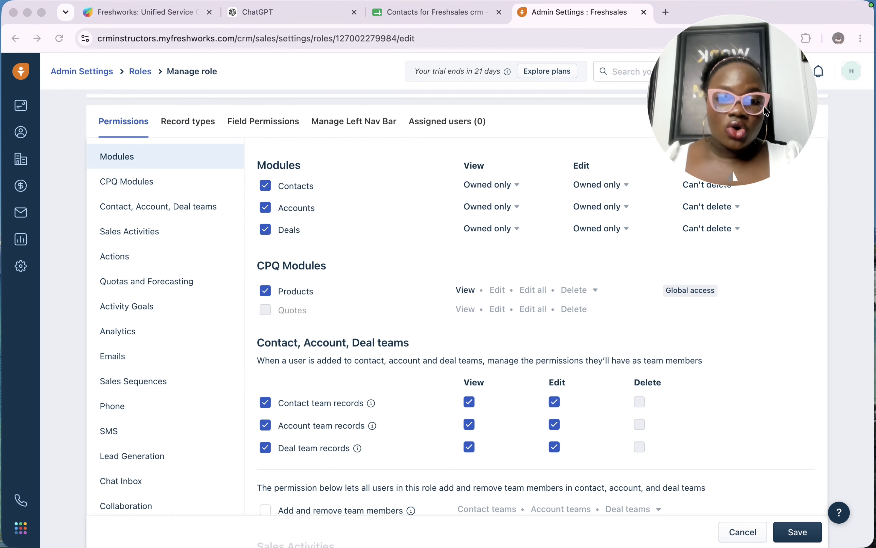
pyautogui.scroll(-2, 492, 431)
pyautogui.scroll(-13, 493, 431)
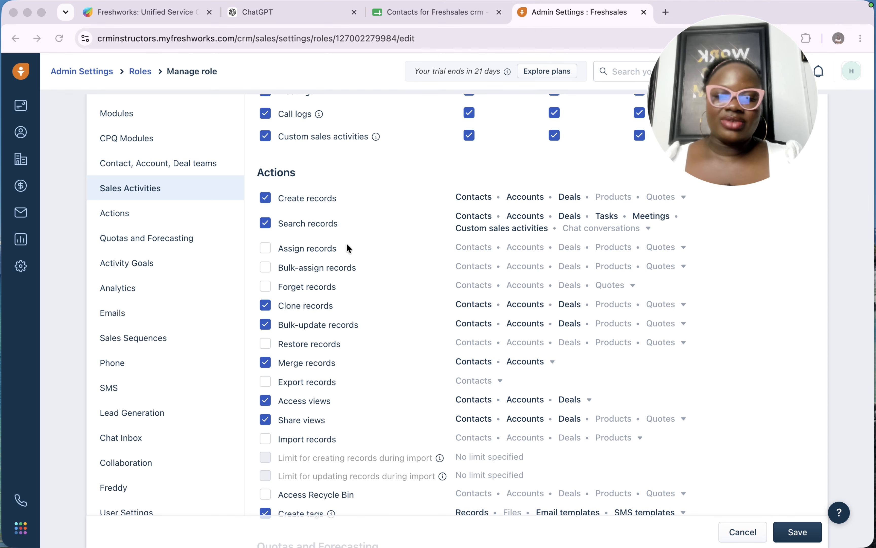
pyautogui.scroll(-13, 331, 285)
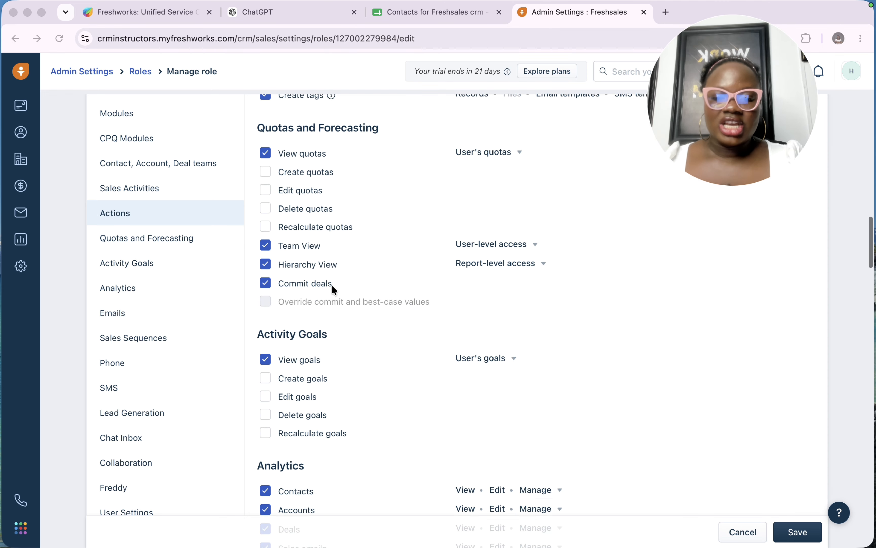
pyautogui.scroll(20, 332, 285)
pyautogui.scroll(-1, 331, 285)
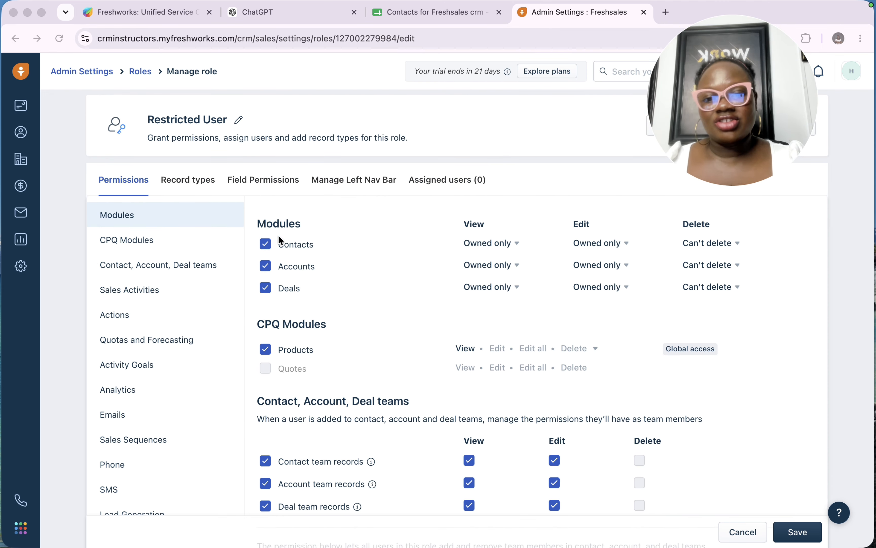
# Remove the Restricted User role's access to the Contacts and Deals modules, save the role, and return to the roles list.
pyautogui.click(265, 246)
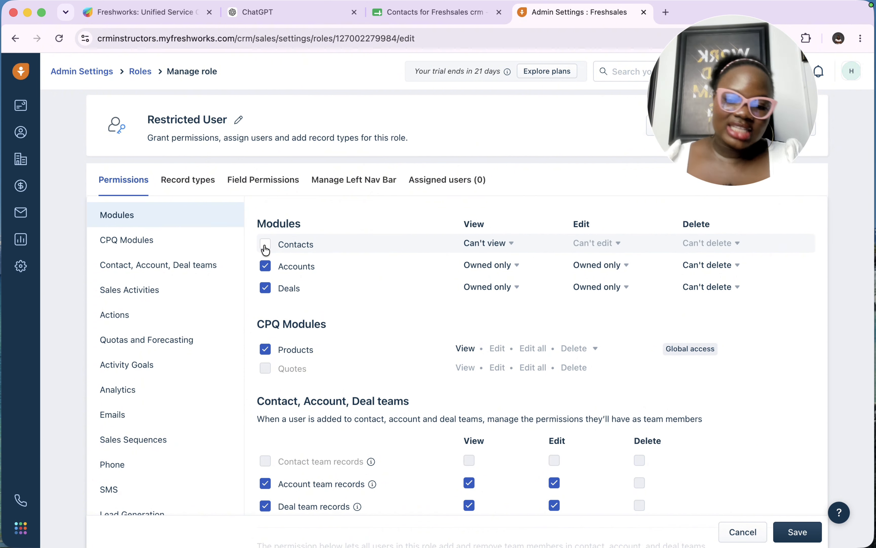
pyautogui.click(265, 288)
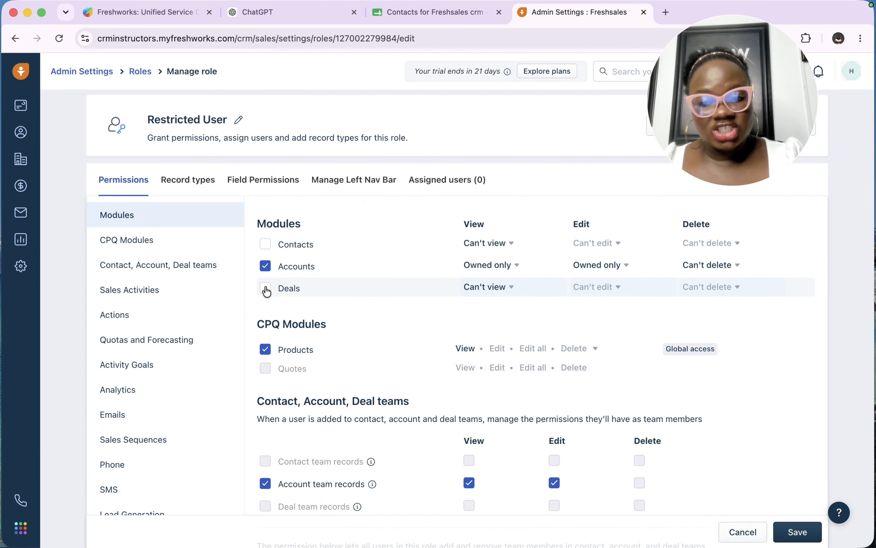
pyautogui.scroll(-5, 281, 269)
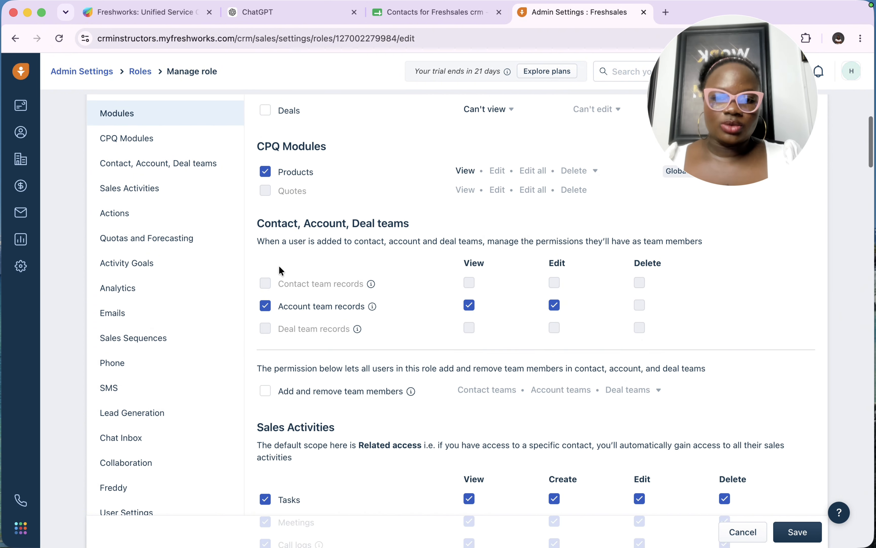
pyautogui.scroll(-7, 279, 176)
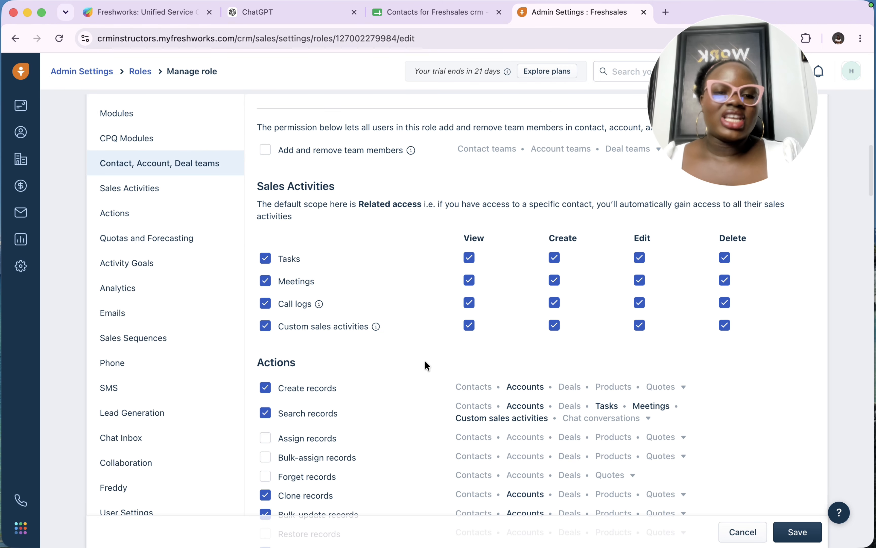
pyautogui.moveTo(731, 171); pyautogui.dragTo(745, 356)
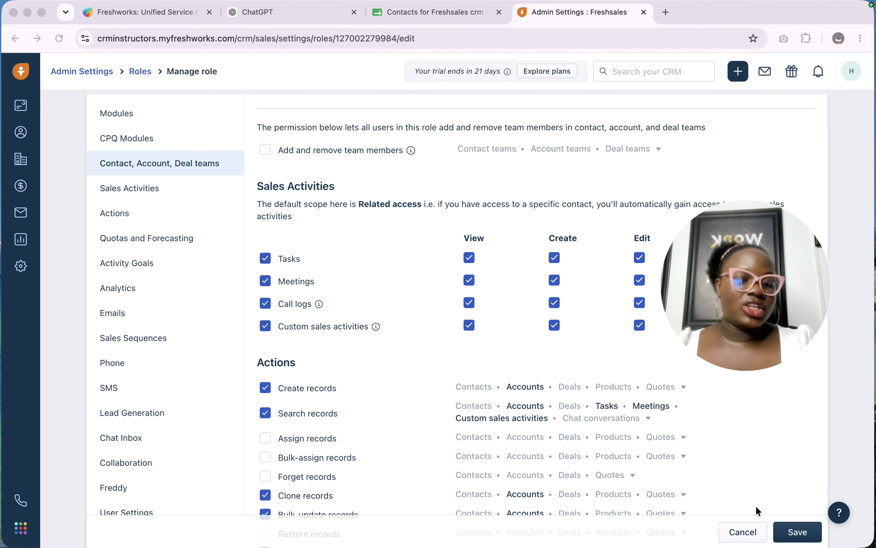
pyautogui.click(798, 535)
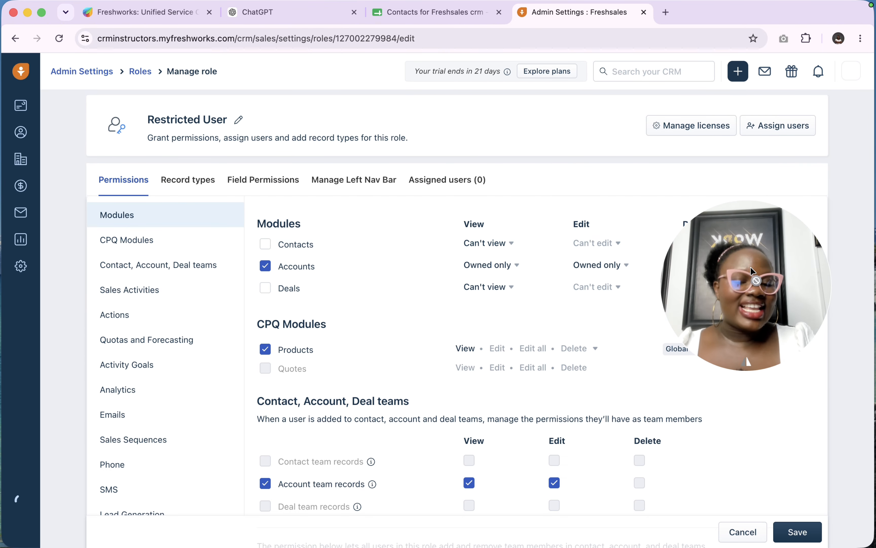
pyautogui.moveTo(750, 267); pyautogui.dragTo(489, 40)
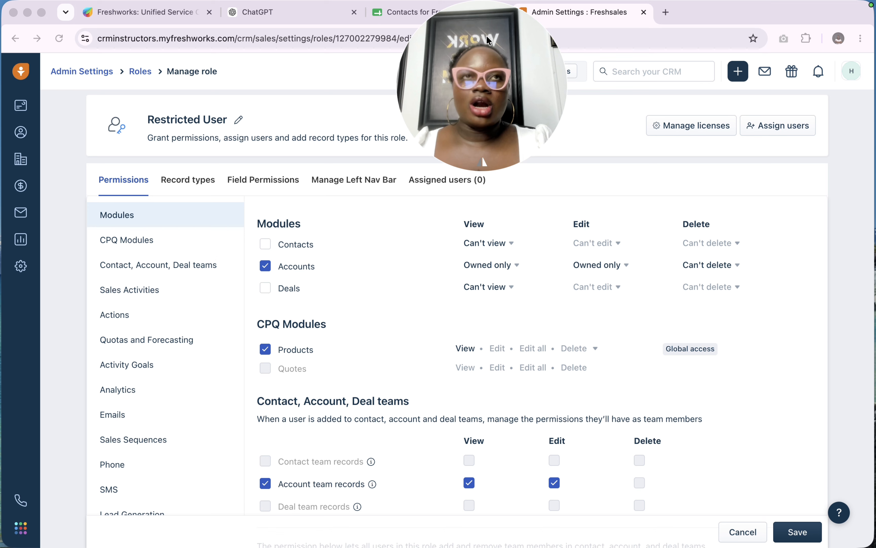
pyautogui.click(740, 533)
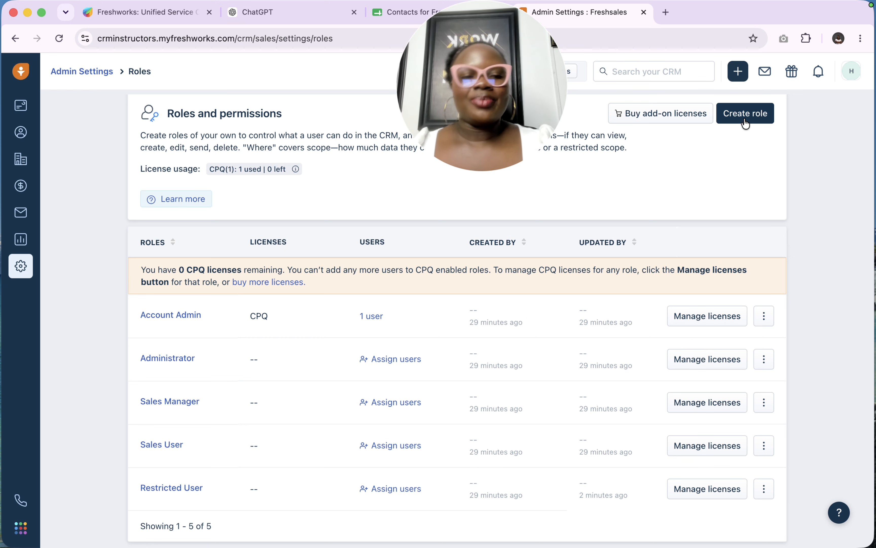
# Create a role named Sales Intern cloned from Administrator, keeping the All records scope, and continue to its permissions.
pyautogui.click(745, 122)
pyautogui.moveTo(521, 92); pyautogui.dragTo(297, 117)
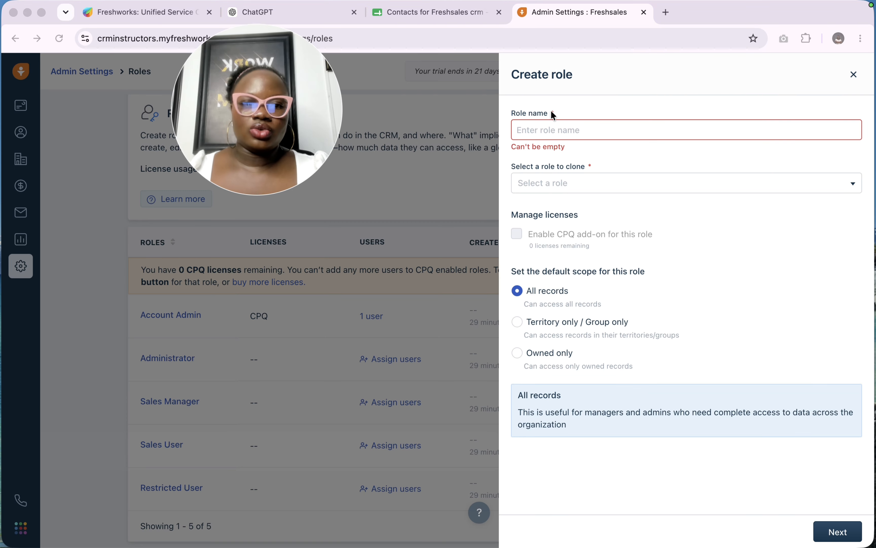
pyautogui.click(570, 111)
pyautogui.click(570, 130)
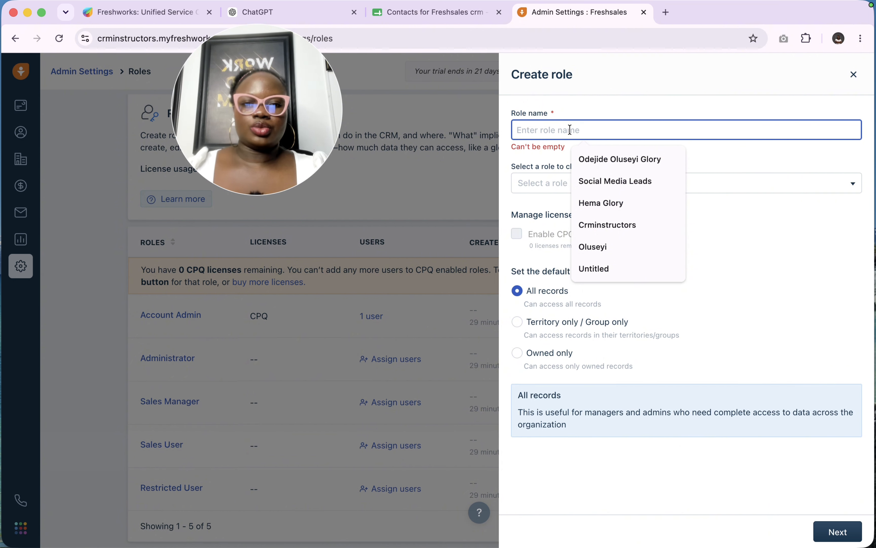
pyautogui.click(629, 108)
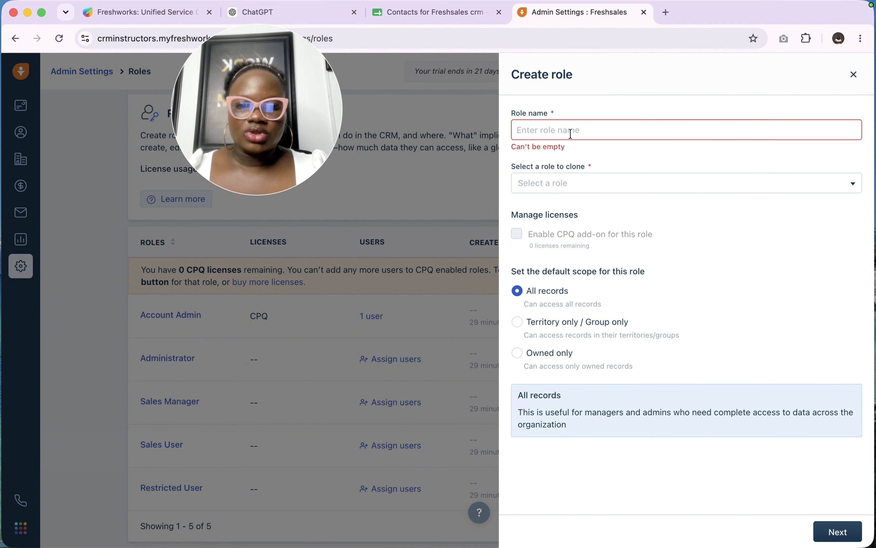
pyautogui.click(560, 138)
pyautogui.press('capslock')
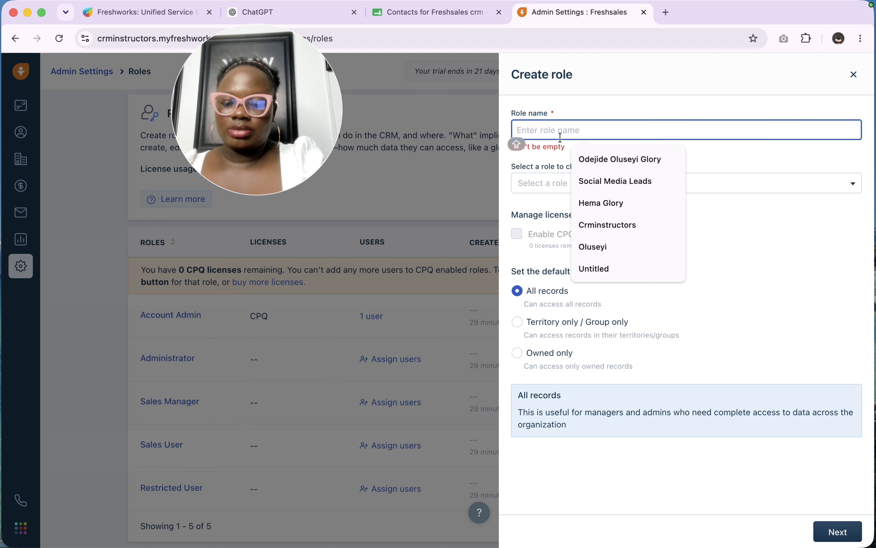
pyautogui.write('Sales Intern')
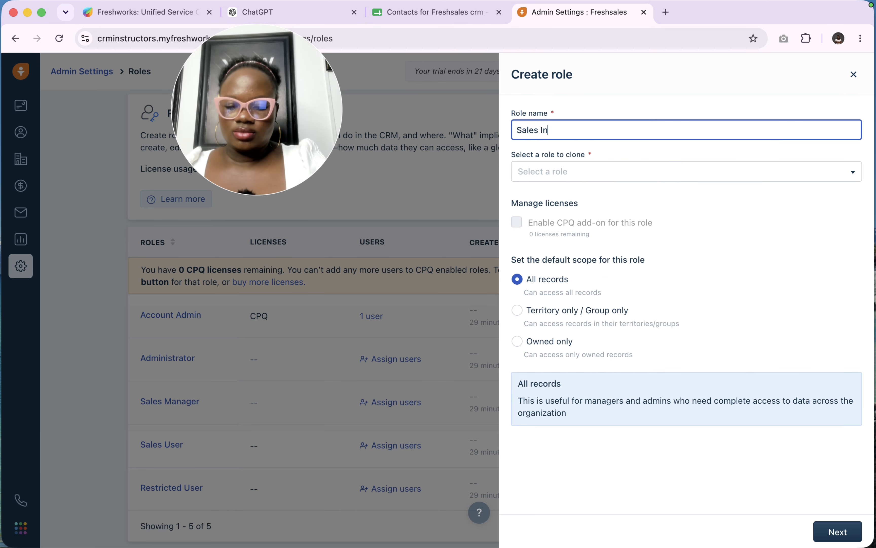
pyautogui.click(604, 180)
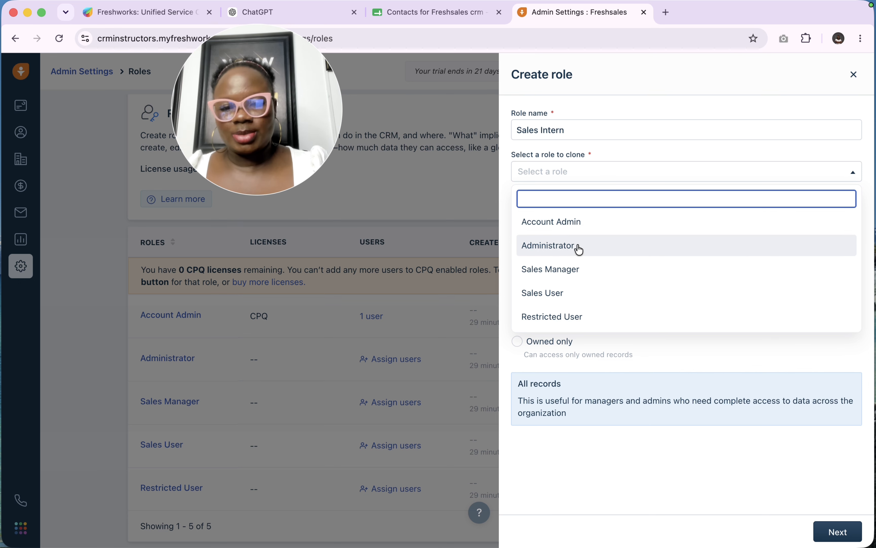
pyautogui.click(568, 250)
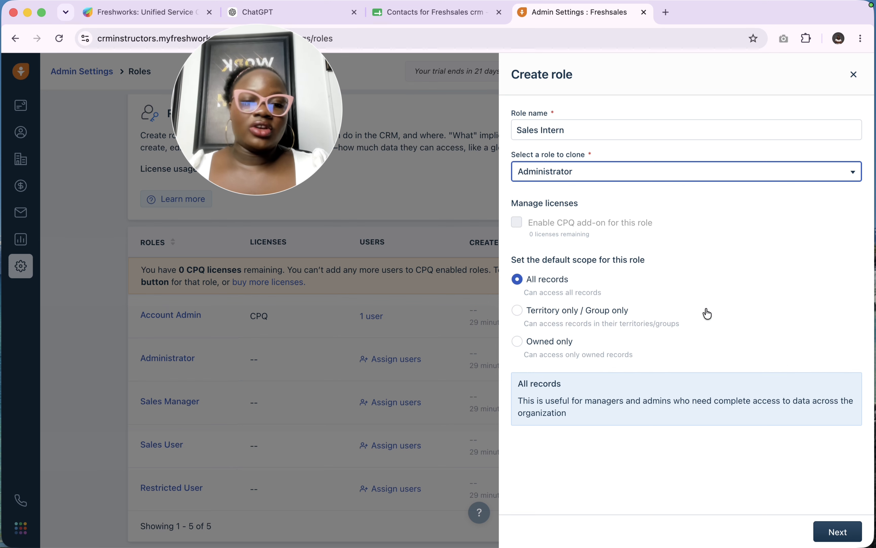
pyautogui.click(839, 534)
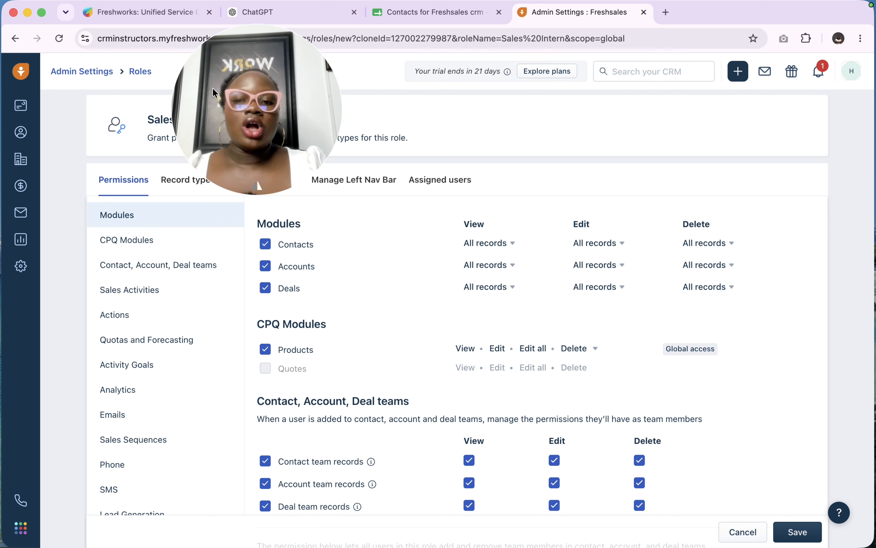
# Restrict the Sales Intern role's view access for the Contacts module to Owned only.
pyautogui.moveTo(276, 88); pyautogui.dragTo(765, 80)
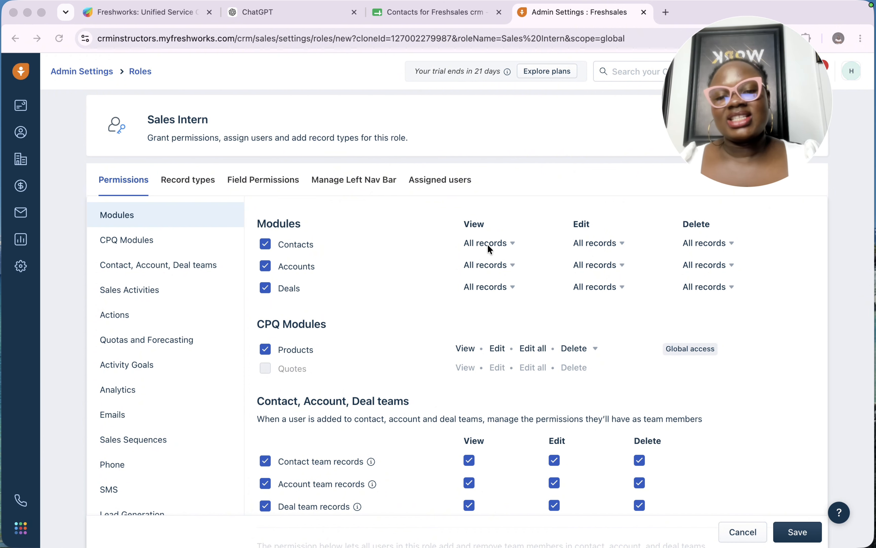
pyautogui.click(499, 244)
pyautogui.click(505, 245)
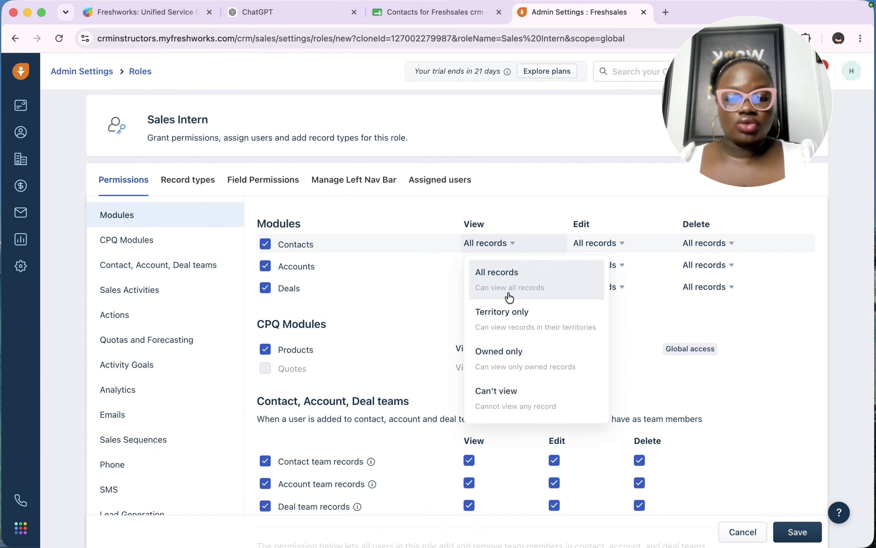
pyautogui.click(518, 364)
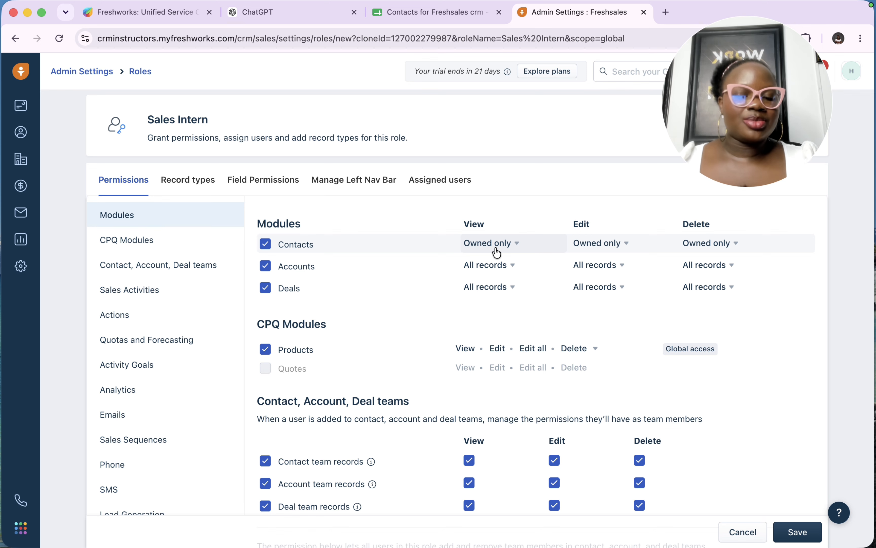
# Remove the Delete permission for tasks, meetings, call logs and custom sales activities under Sales Activities.
pyautogui.scroll(-2, 497, 307)
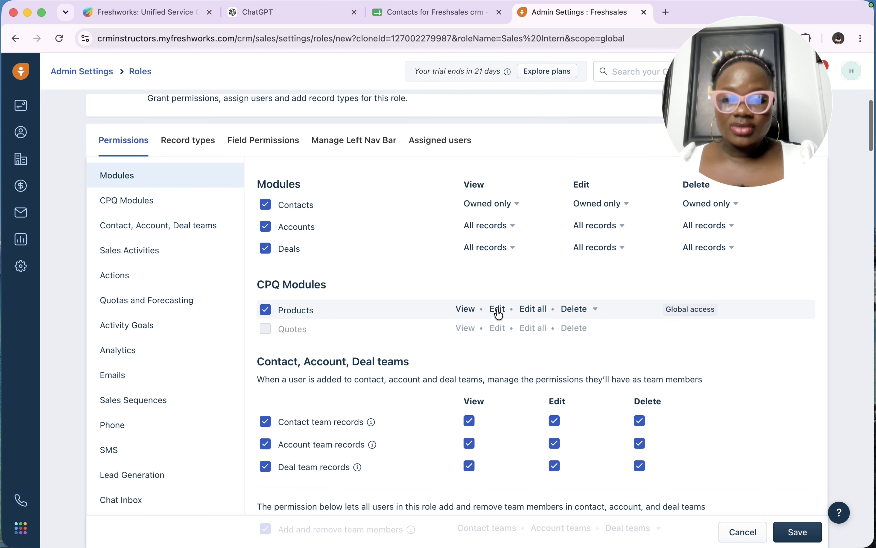
pyautogui.scroll(-10, 502, 238)
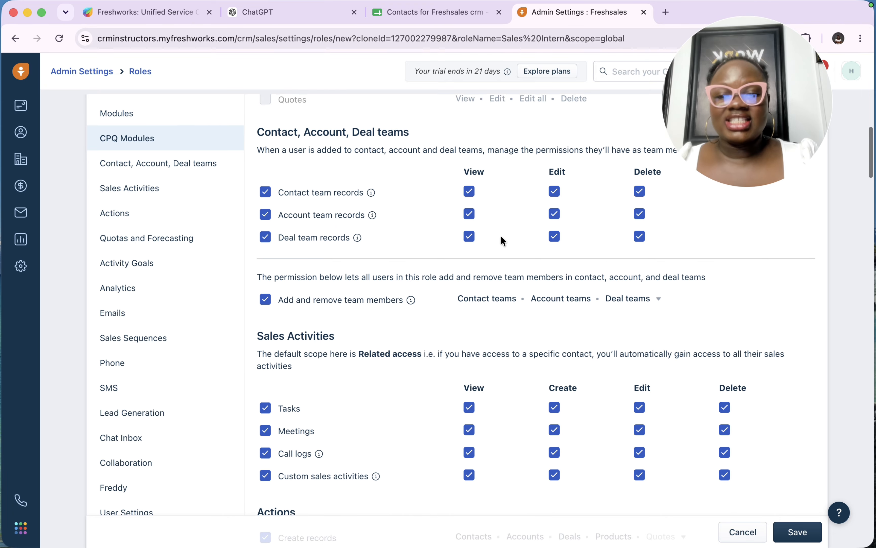
pyautogui.scroll(-5, 502, 239)
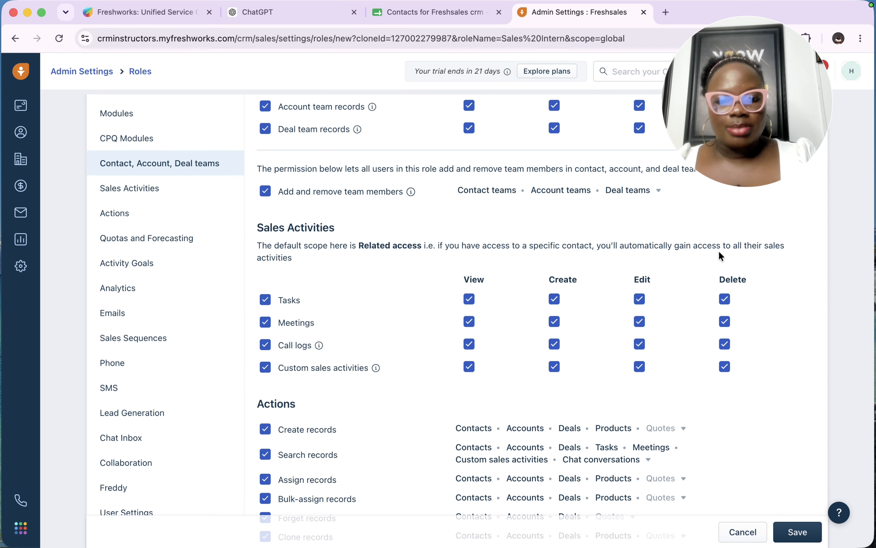
pyautogui.click(725, 322)
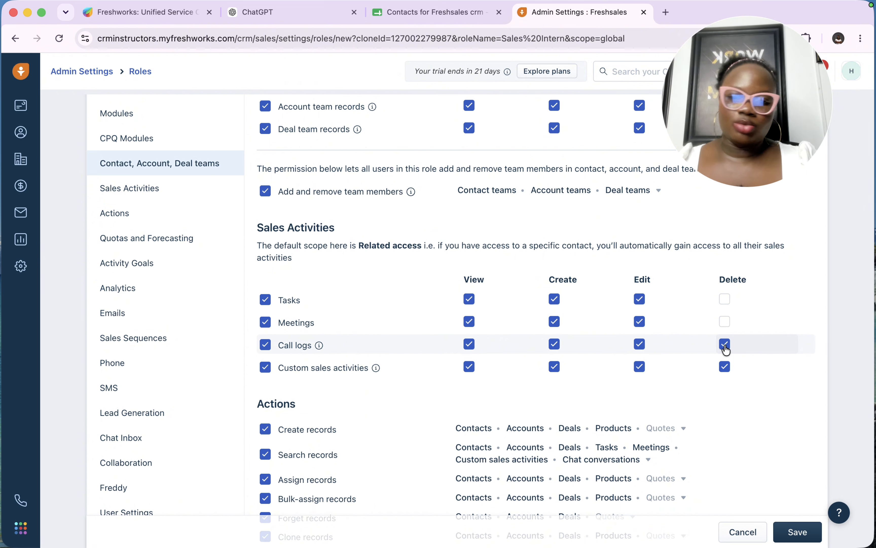
pyautogui.click(725, 344)
pyautogui.click(725, 366)
# Exclude Products from the modules in which the role can create records.
pyautogui.scroll(-5, 729, 369)
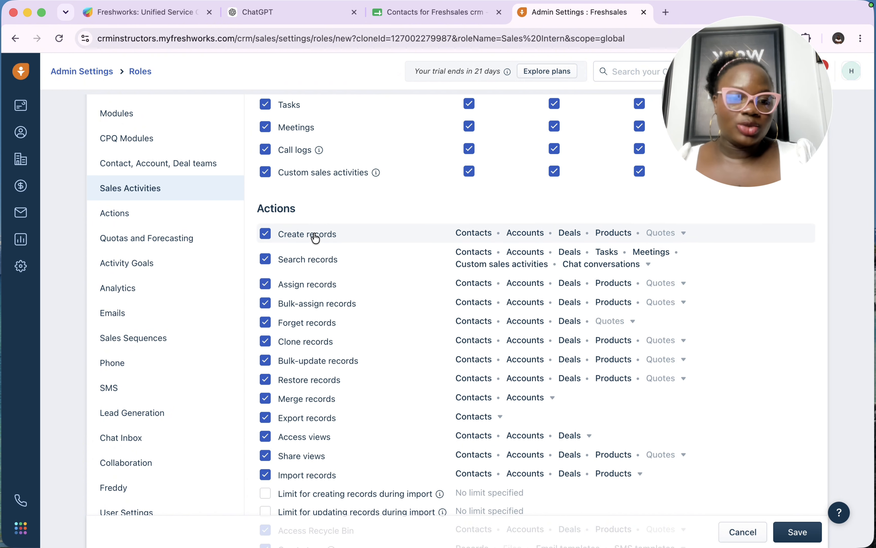
pyautogui.click(489, 234)
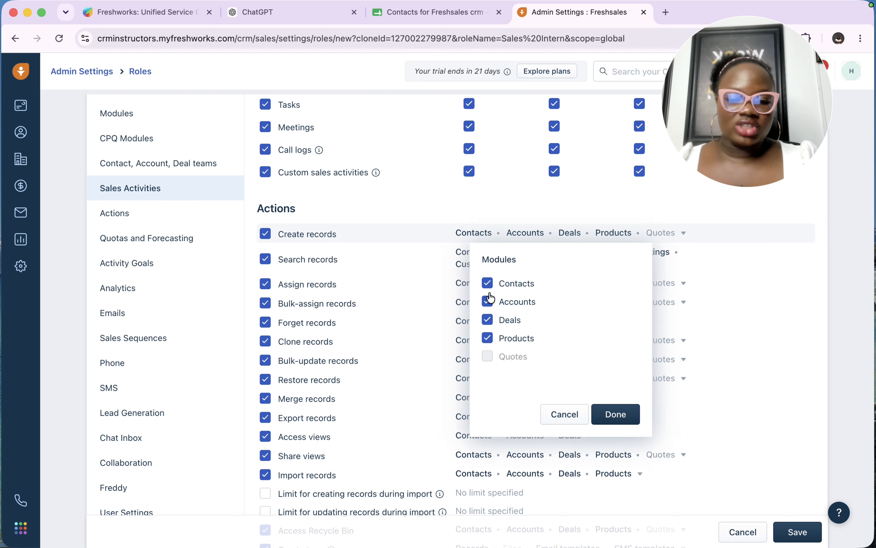
pyautogui.scroll(-1, 504, 294)
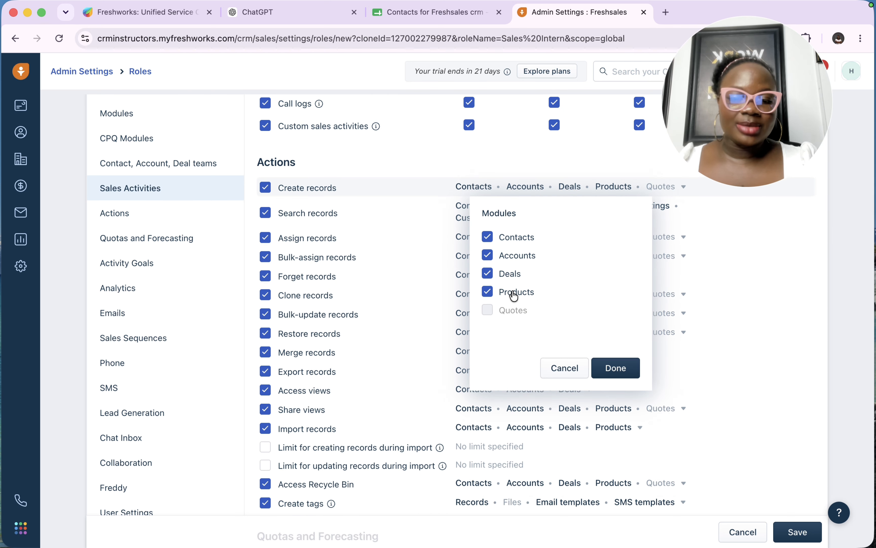
pyautogui.click(487, 292)
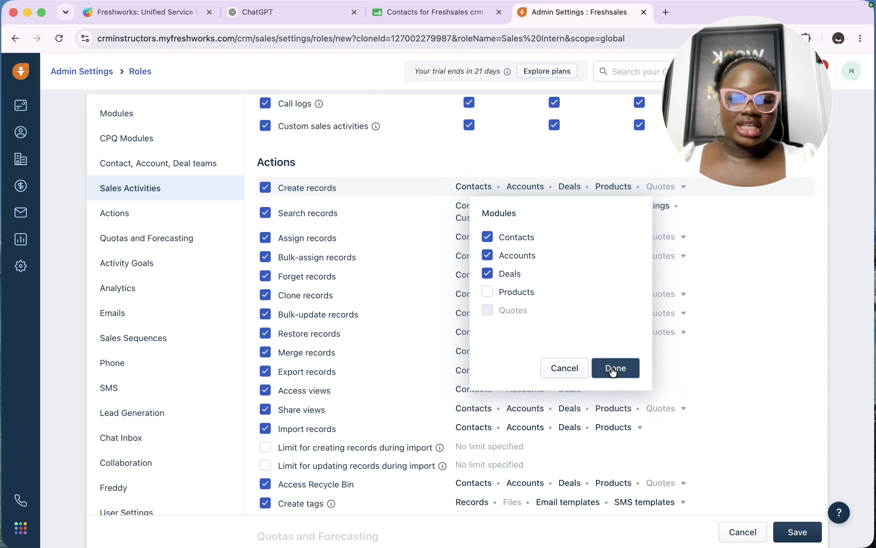
pyautogui.click(616, 367)
# Review the remaining permission sections down to Admin Settings and save the Sales Intern role.
pyautogui.scroll(-20, 323, 257)
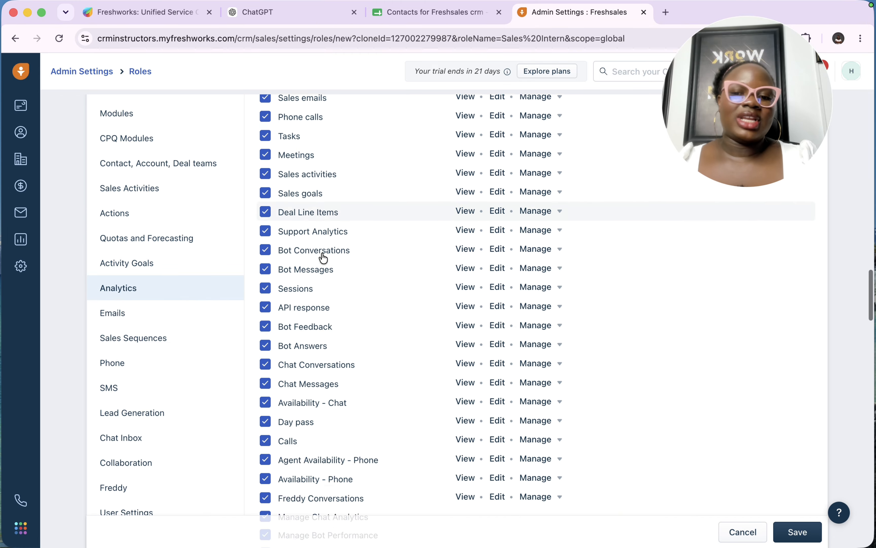
pyautogui.scroll(-20, 323, 257)
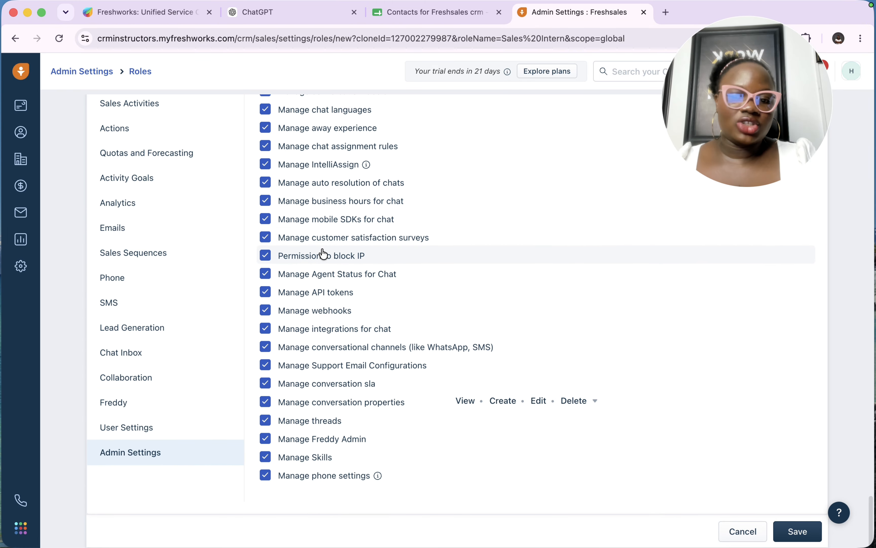
pyautogui.scroll(15, 448, 301)
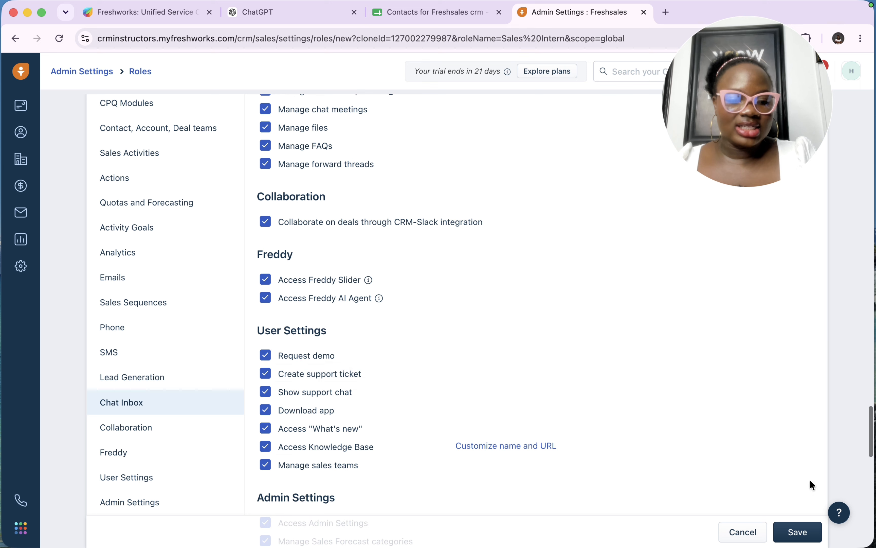
pyautogui.click(798, 532)
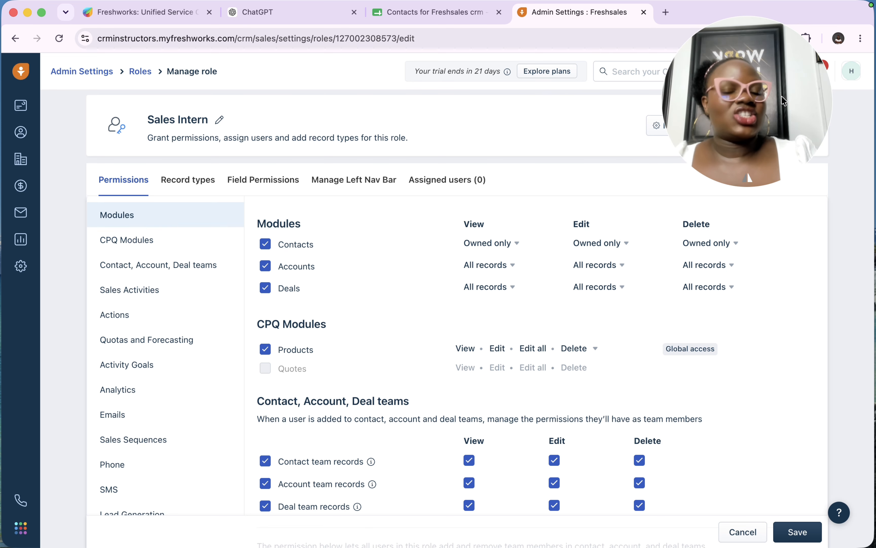
# Return to Admin Settings, open Users from the Teams & Territories settings, and start adding a new user.
pyautogui.moveTo(783, 101); pyautogui.dragTo(844, 271)
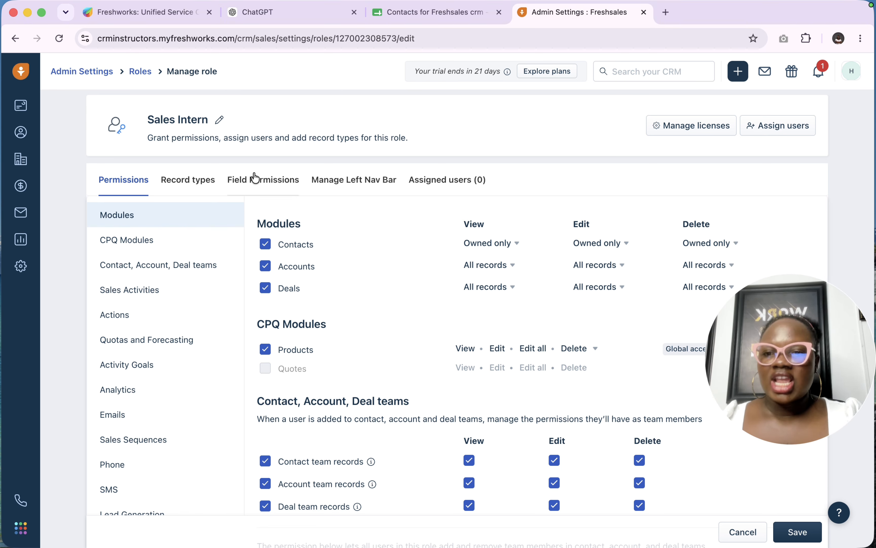
pyautogui.click(133, 72)
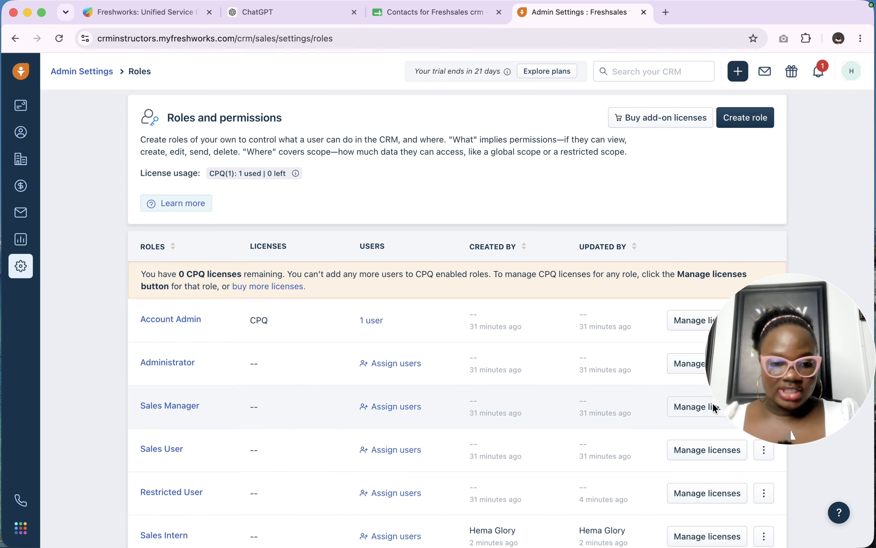
pyautogui.click(77, 70)
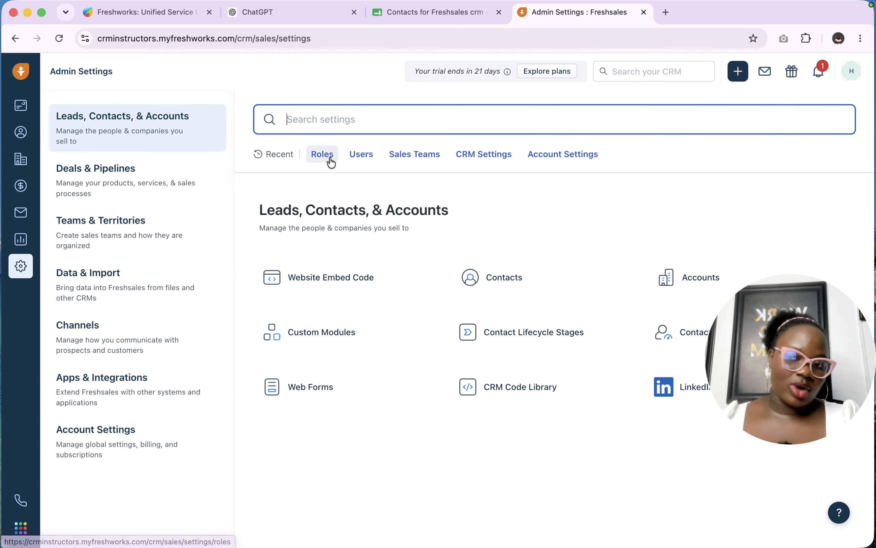
pyautogui.click(104, 239)
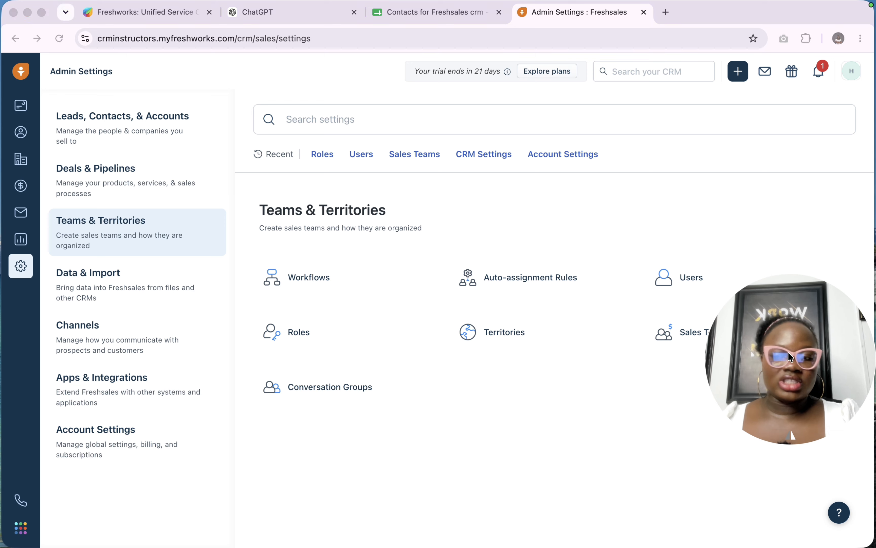
pyautogui.moveTo(788, 351); pyautogui.dragTo(680, 513)
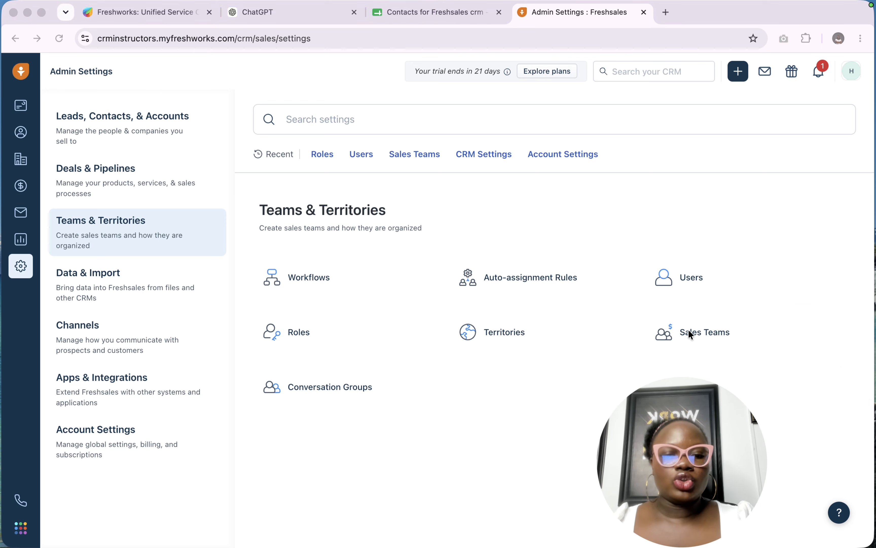
pyautogui.click(680, 282)
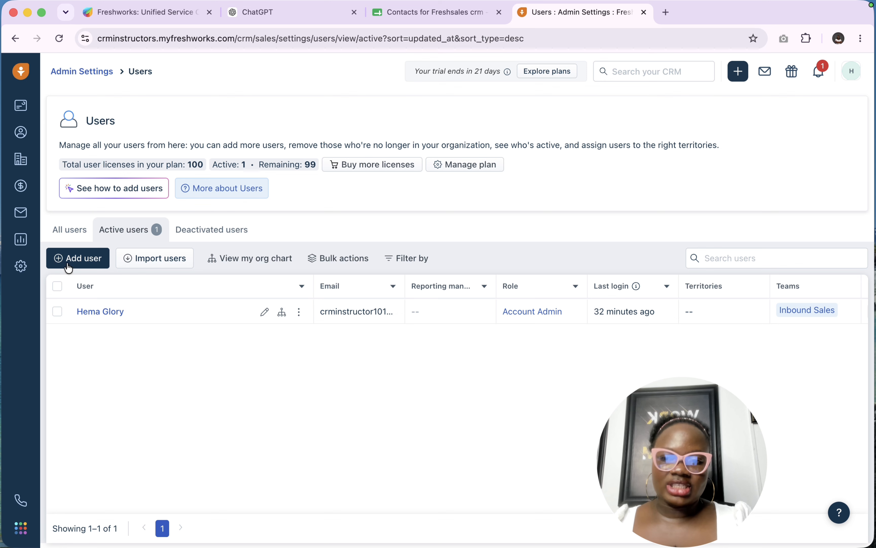
pyautogui.click(73, 264)
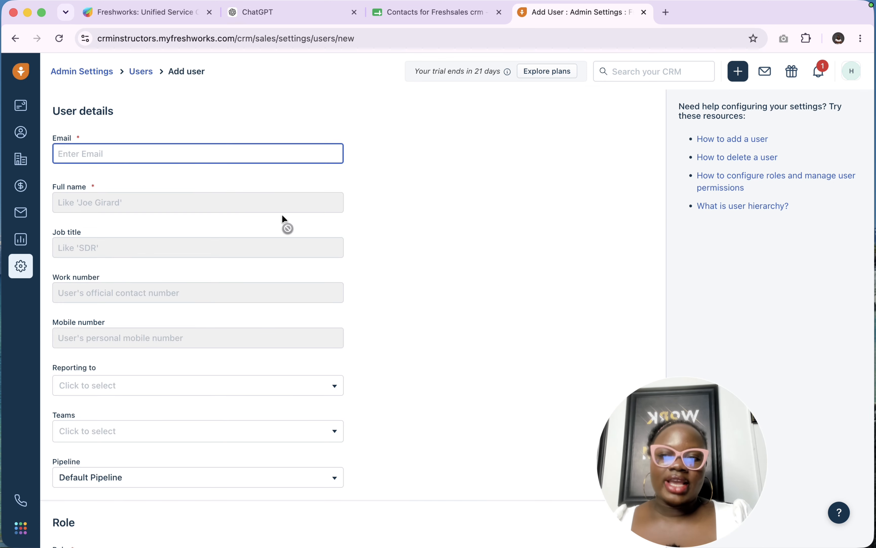
pyautogui.click(199, 158)
pyautogui.click(187, 182)
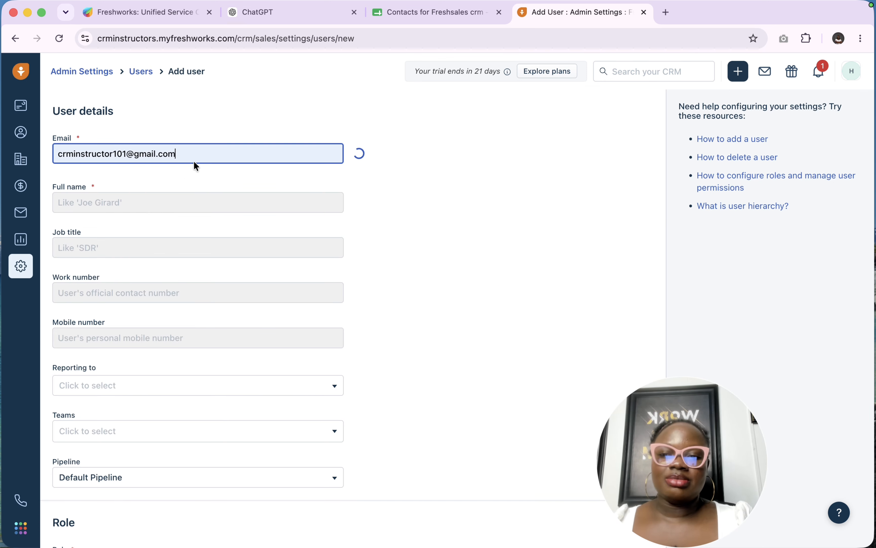
pyautogui.press('super+a')
pyautogui.press('BackSpace')
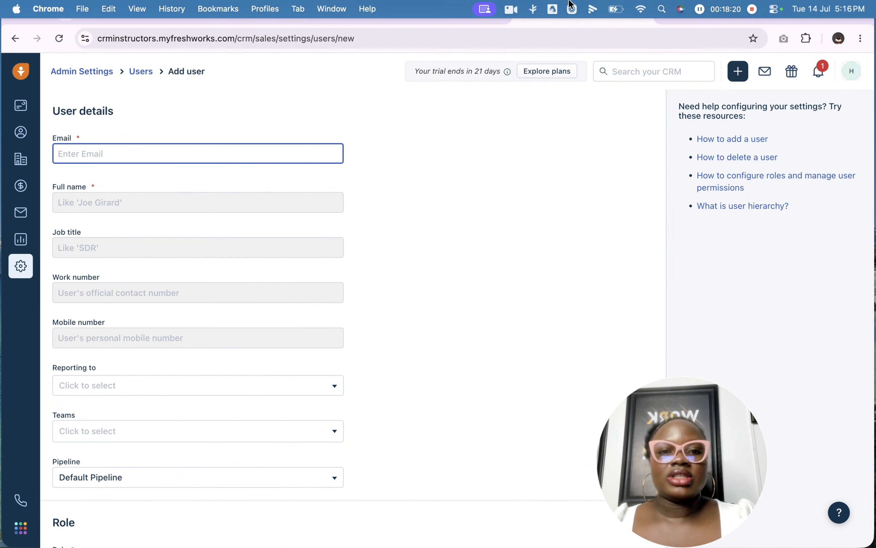
# Fill in the new user's email address and full name.
pyautogui.click(531, 8)
pyautogui.click(562, 157)
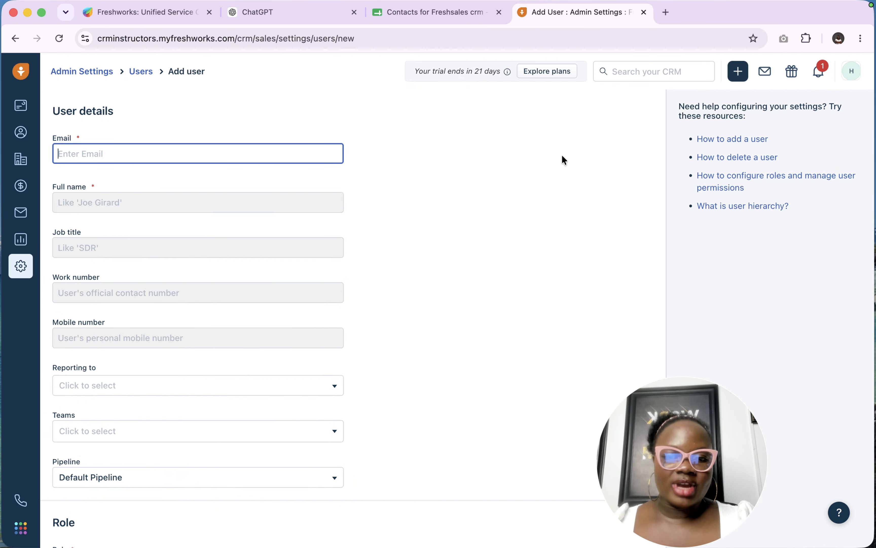
pyautogui.click(236, 202)
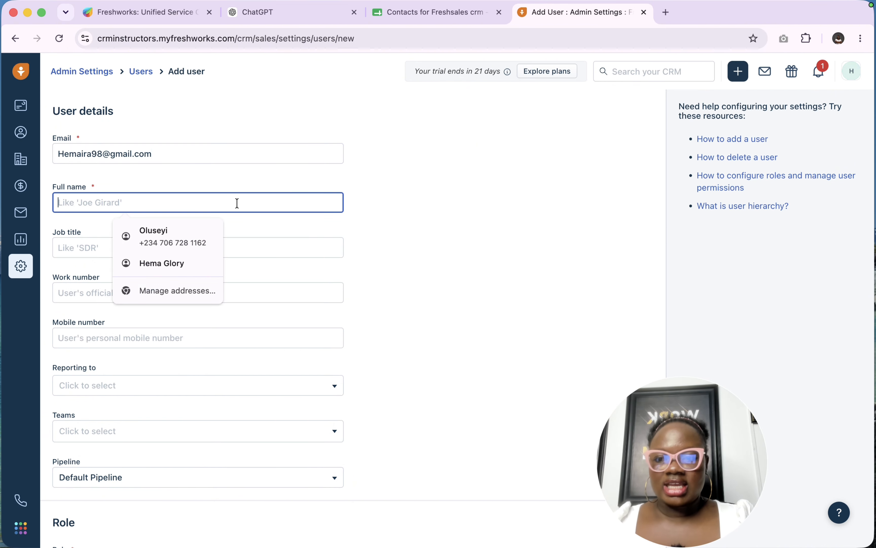
pyautogui.click(533, 9)
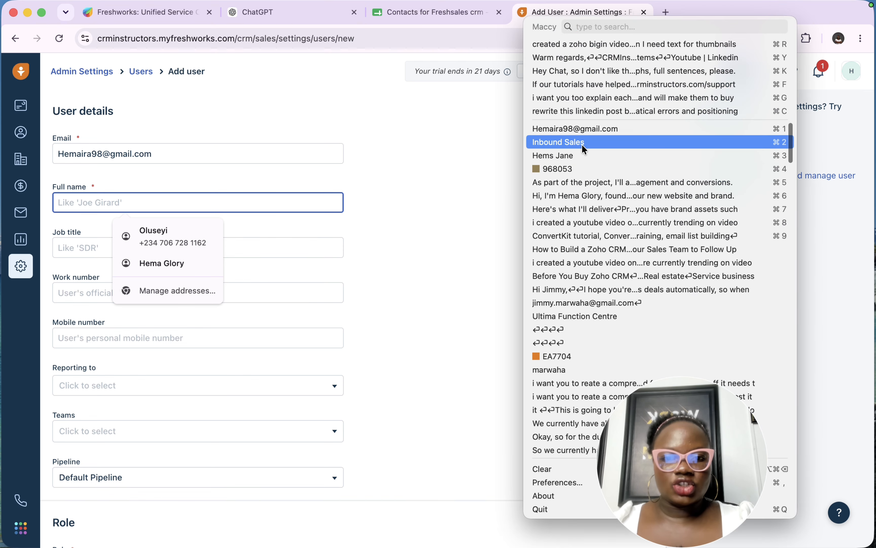
pyautogui.click(567, 104)
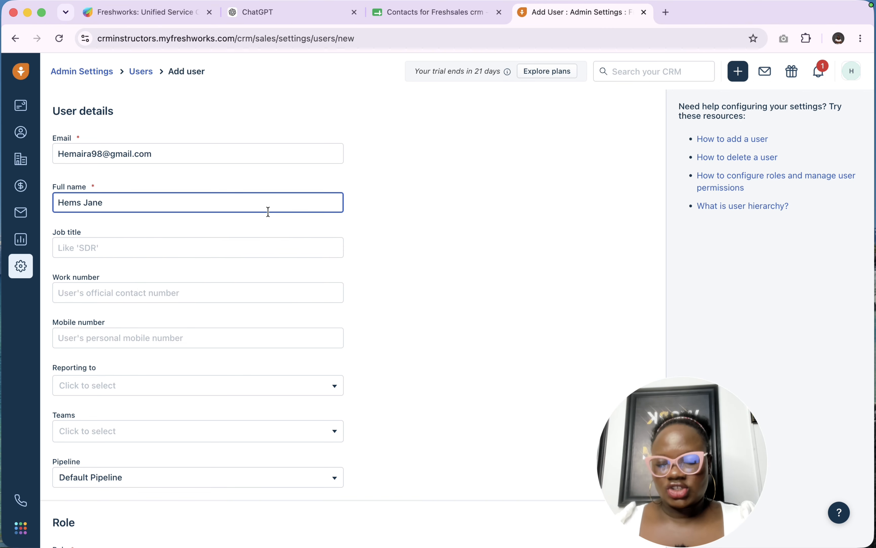
# Check the pipeline choices for the new user, leaving Default Pipeline selected.
pyautogui.scroll(-3, 401, 274)
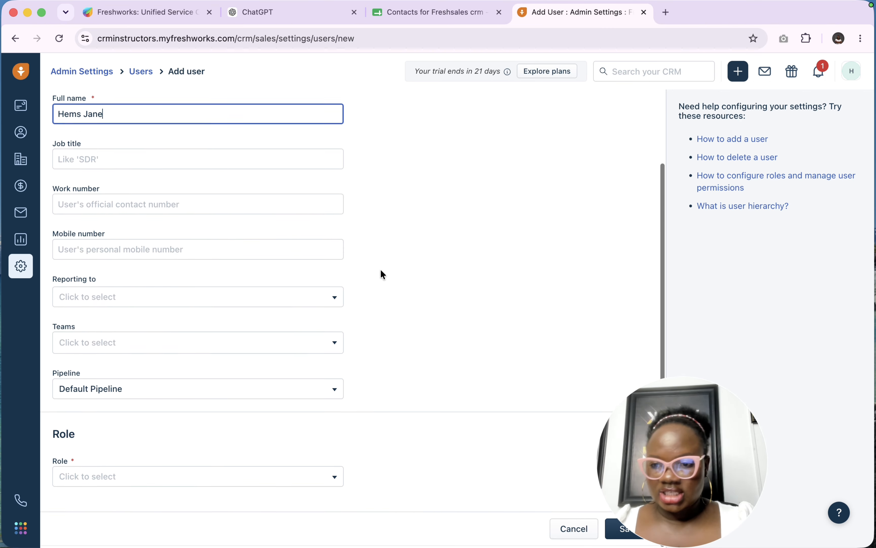
pyautogui.click(202, 165)
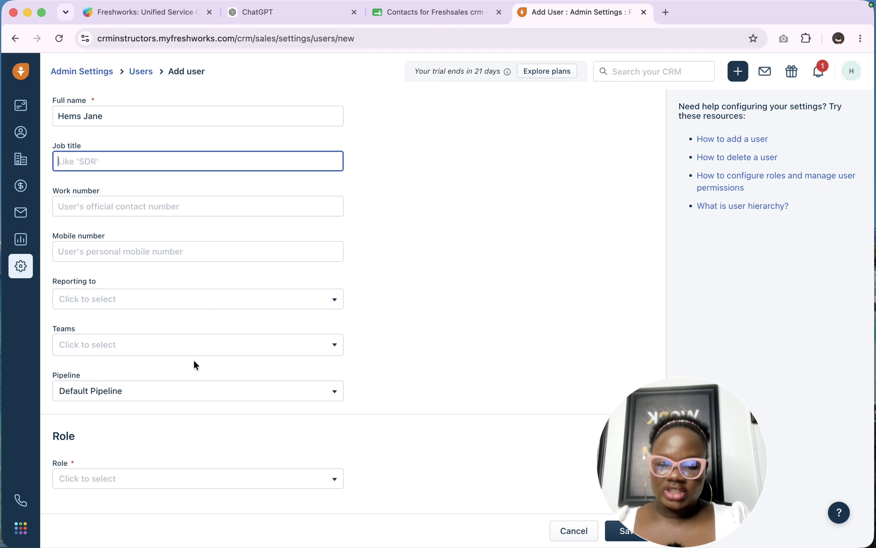
pyautogui.click(166, 398)
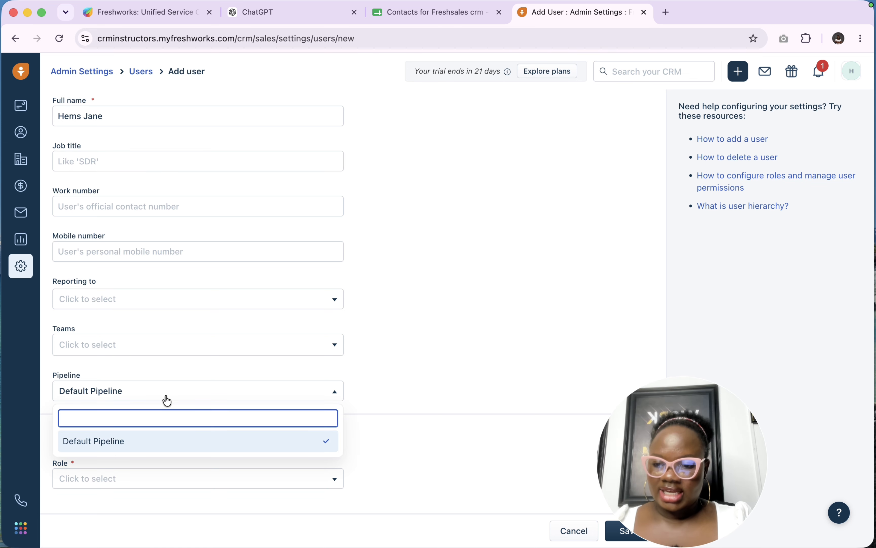
pyautogui.click(438, 362)
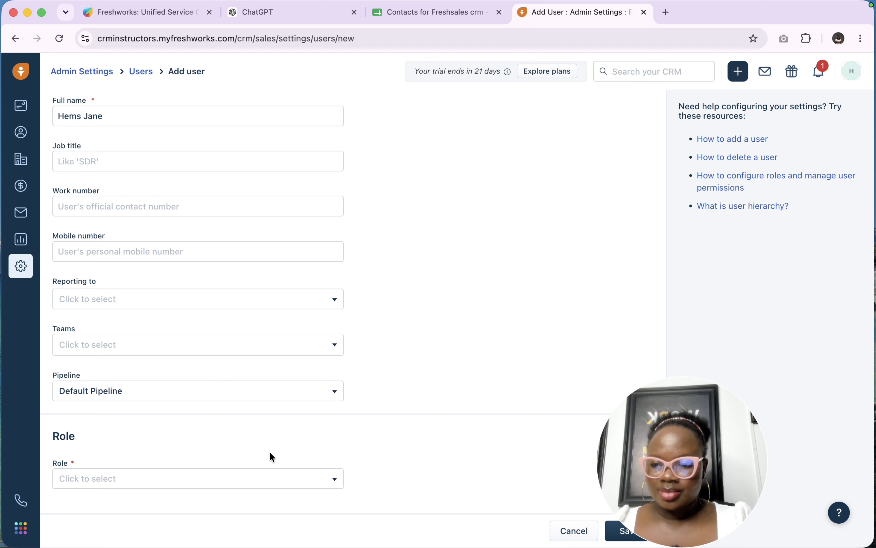
# Assign the Administrator role to the new user and save the user.
pyautogui.click(189, 481)
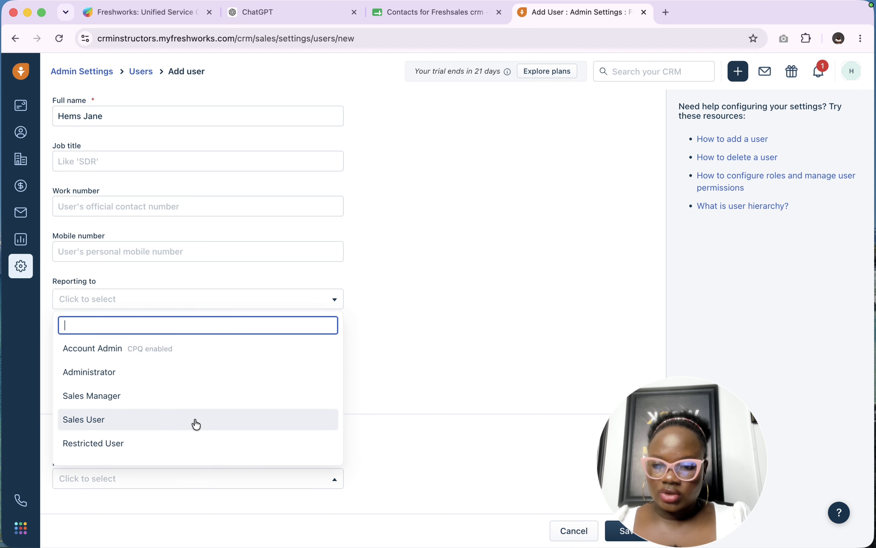
pyautogui.scroll(-2, 197, 424)
pyautogui.scroll(2, 196, 423)
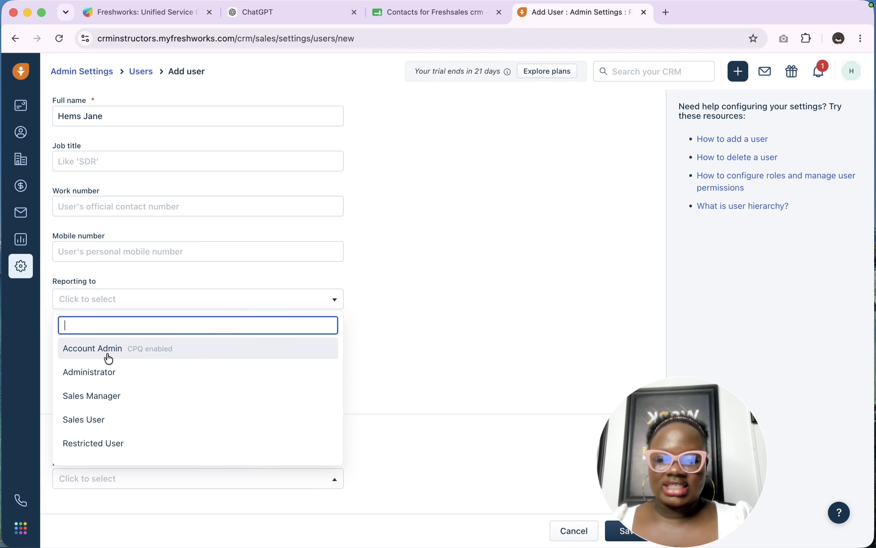
pyautogui.click(109, 359)
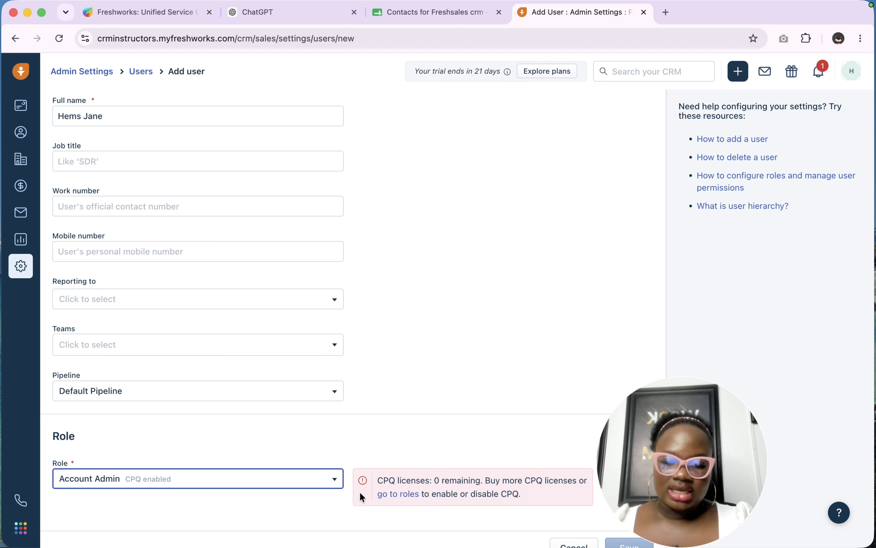
pyautogui.click(328, 480)
pyautogui.click(217, 375)
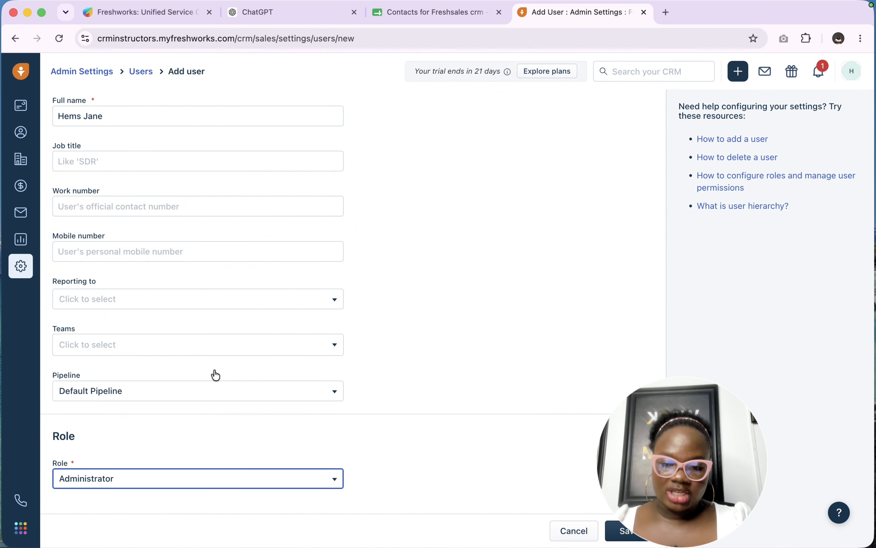
pyautogui.moveTo(648, 450); pyautogui.dragTo(559, 317)
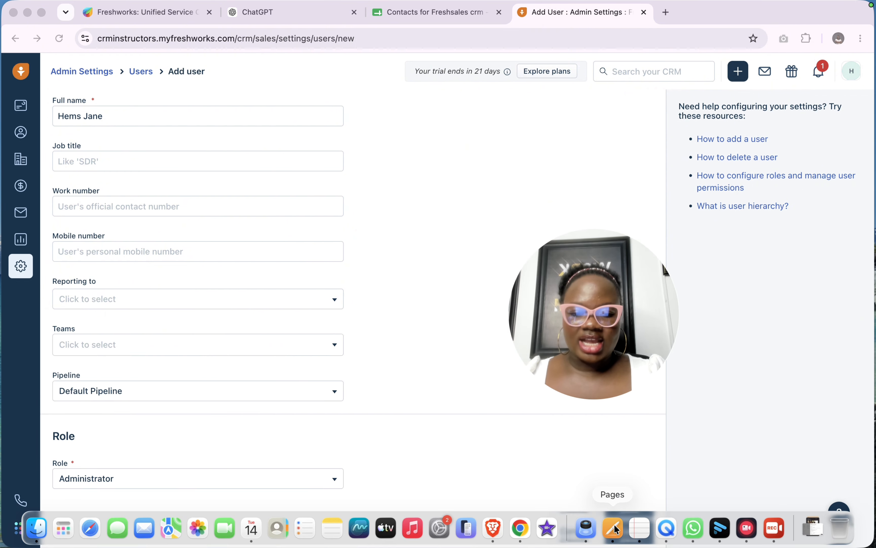
pyautogui.click(625, 531)
pyautogui.click(622, 532)
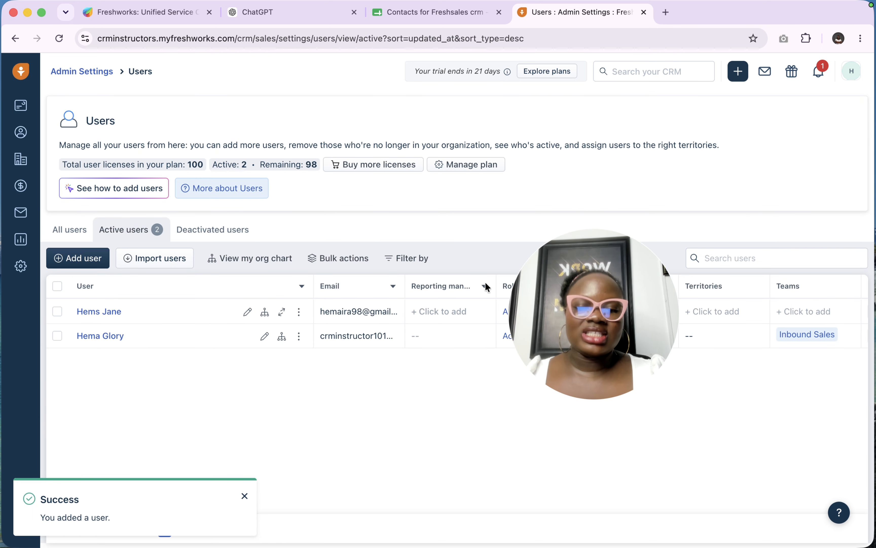
pyautogui.click(579, 300)
pyautogui.moveTo(579, 304); pyautogui.dragTo(493, 429)
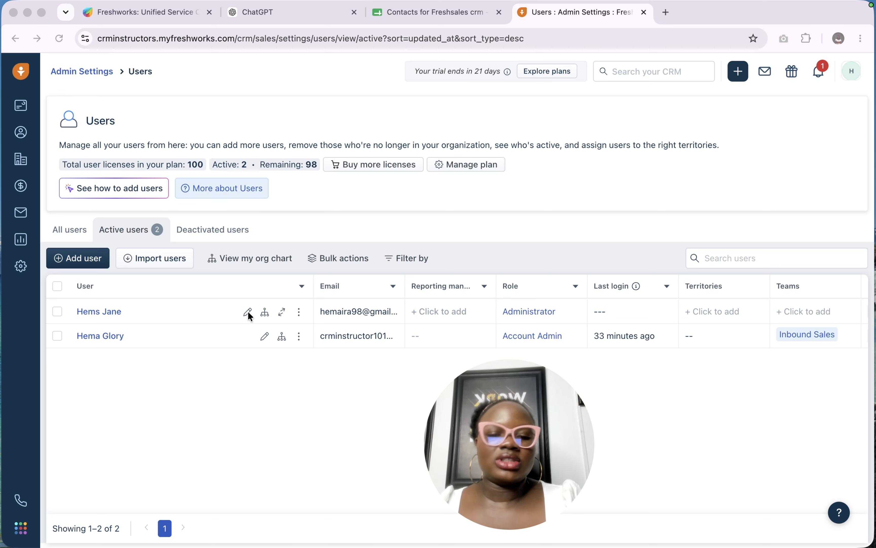
pyautogui.moveTo(376, 3)
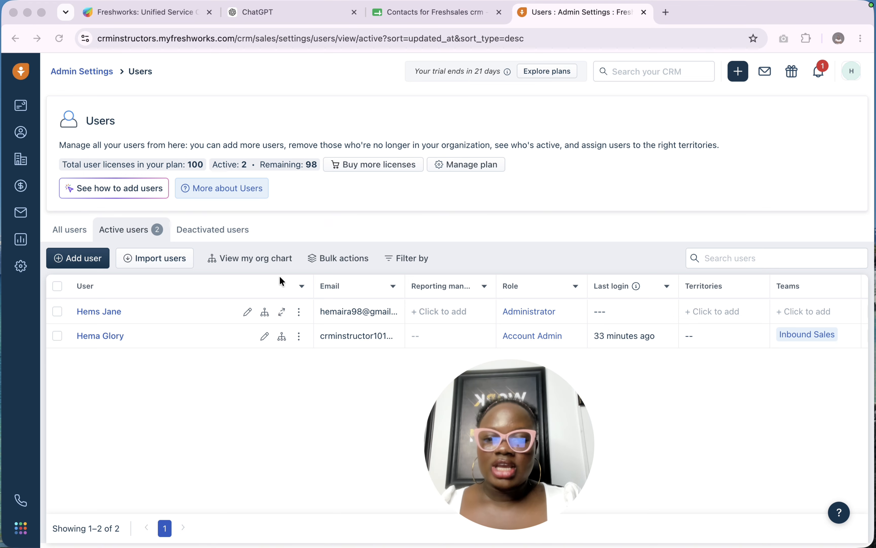
# Edit the newly added user to report to the existing Account Admin user and save the profile.
pyautogui.click(249, 312)
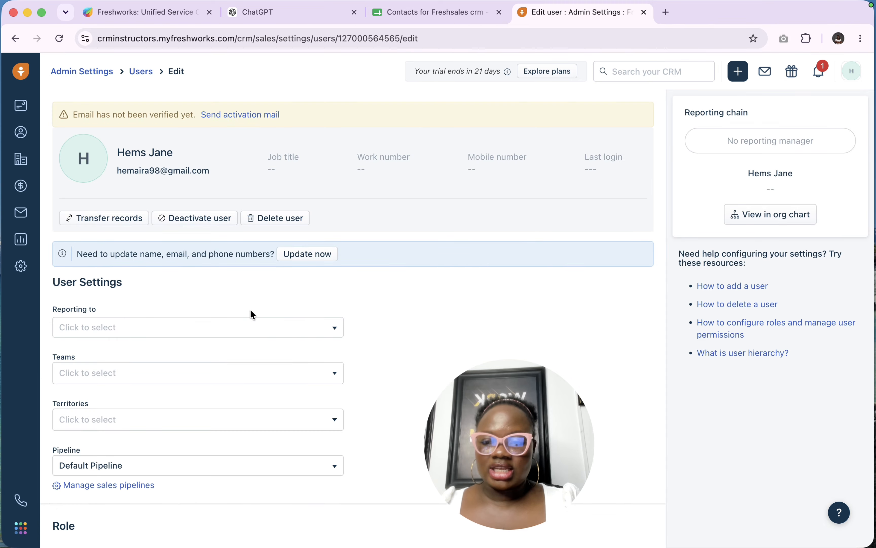
pyautogui.scroll(-3, 250, 313)
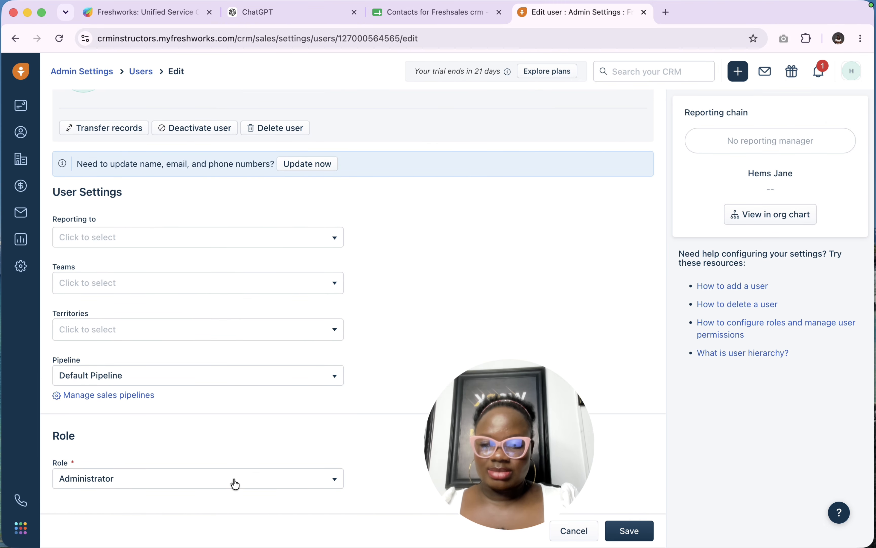
pyautogui.click(234, 239)
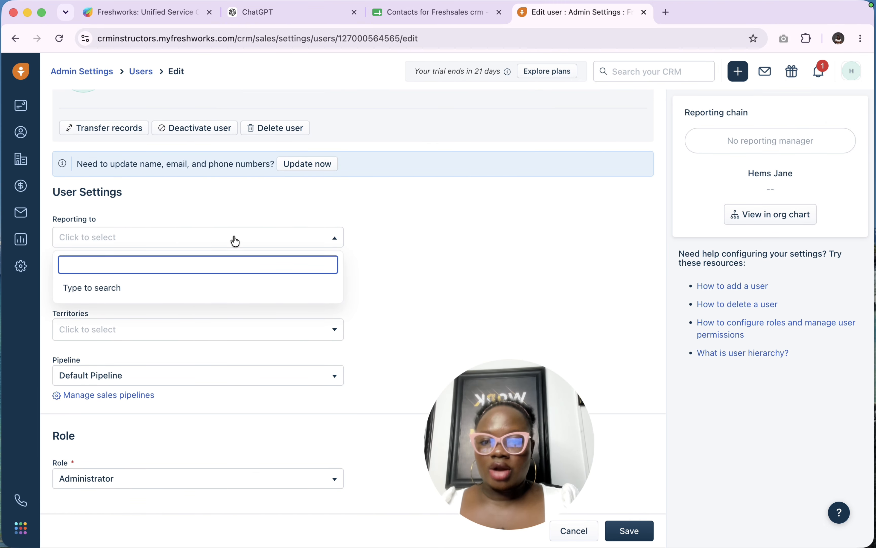
pyautogui.write('he')
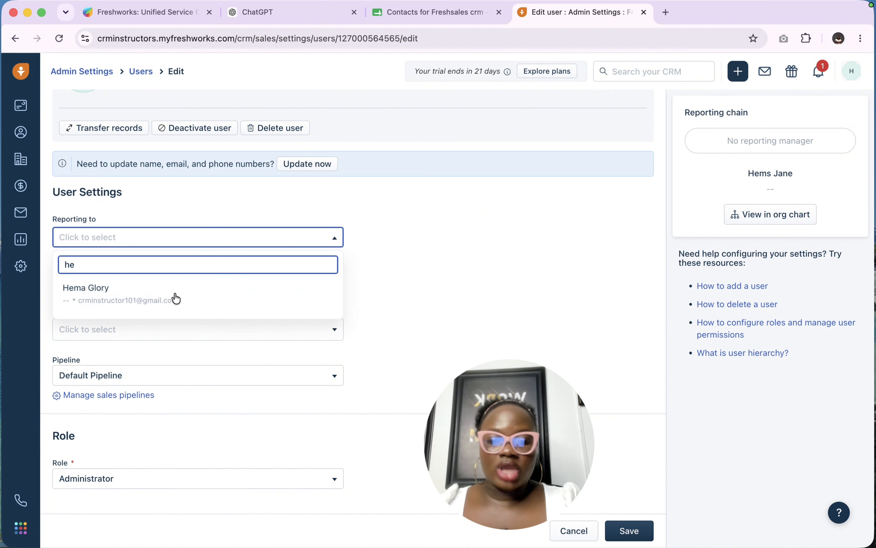
pyautogui.click(176, 300)
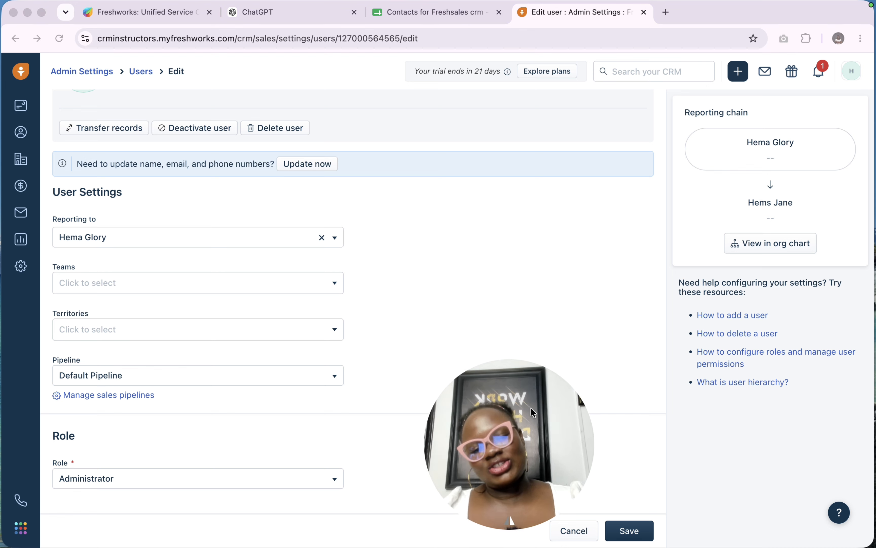
pyautogui.moveTo(530, 407); pyautogui.dragTo(530, 213)
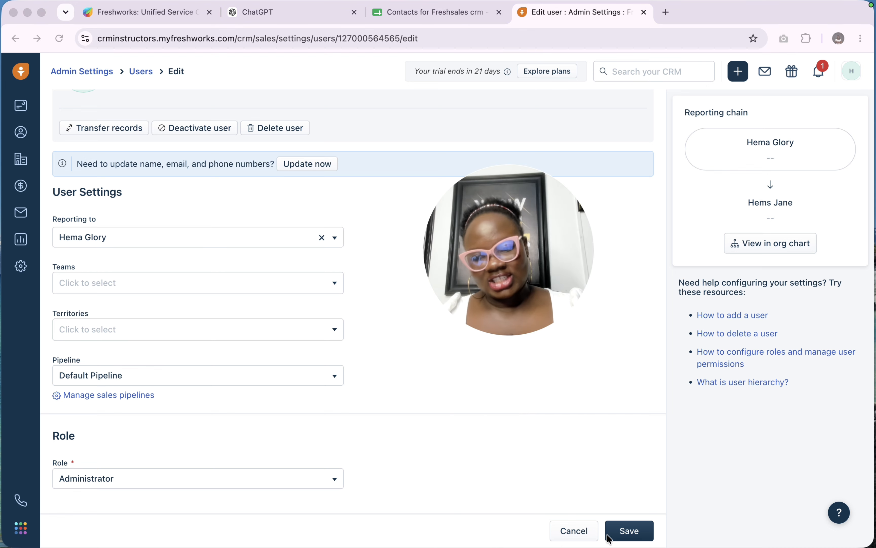
pyautogui.click(623, 536)
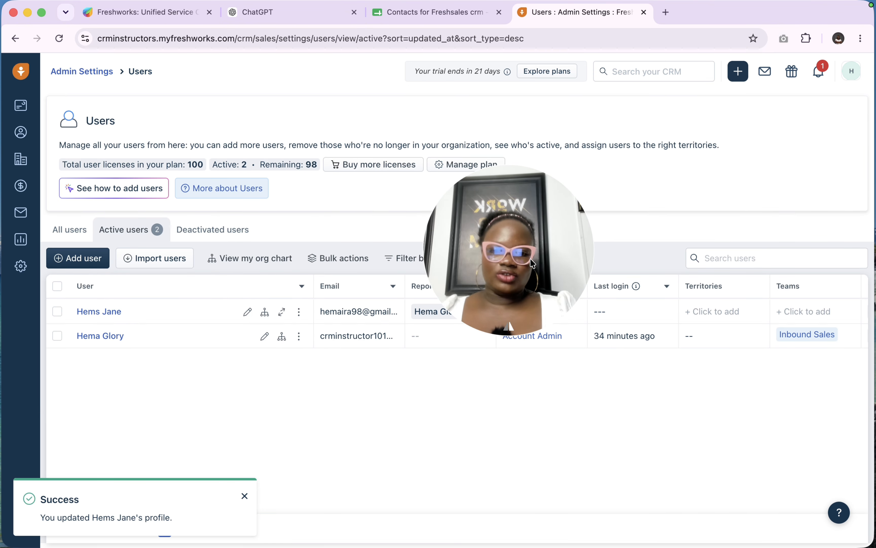
pyautogui.moveTo(530, 240); pyautogui.dragTo(552, 81)
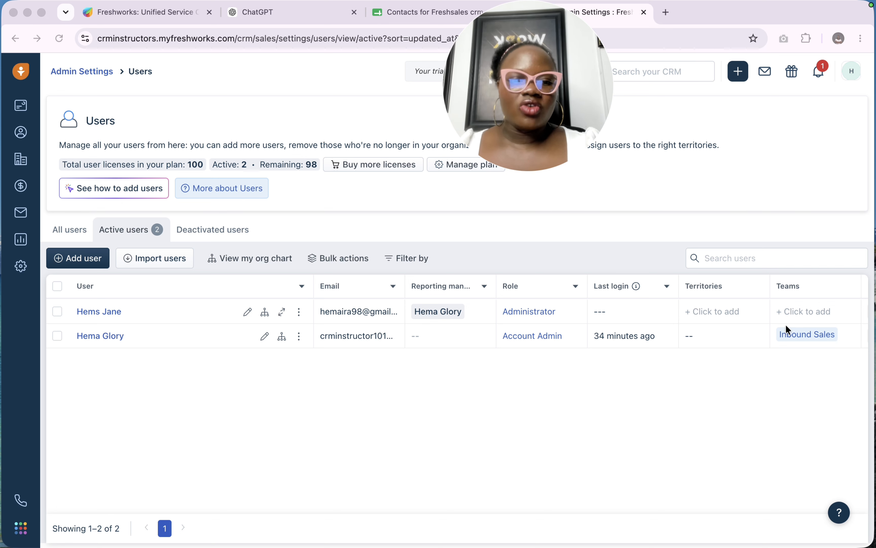
pyautogui.moveTo(518, 52); pyautogui.dragTo(764, 53)
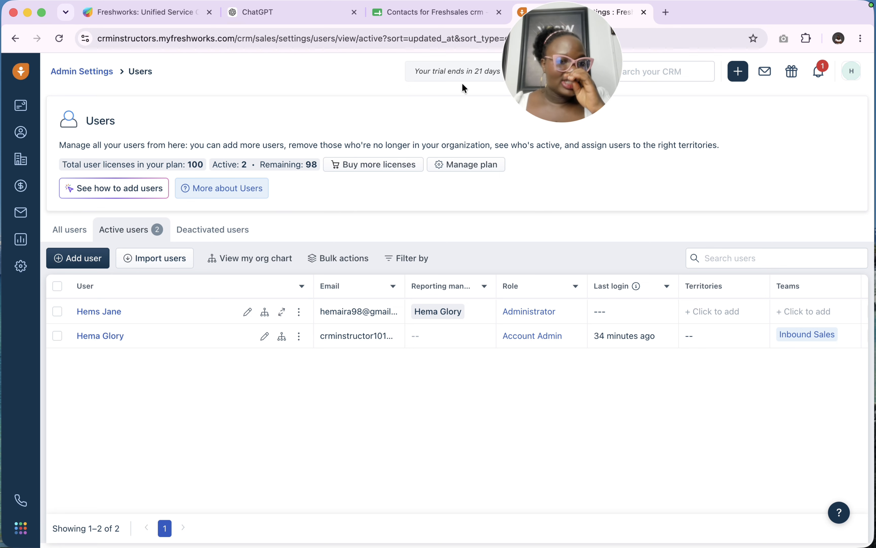
# Open the Connect email page in the personal settings.
pyautogui.click(851, 71)
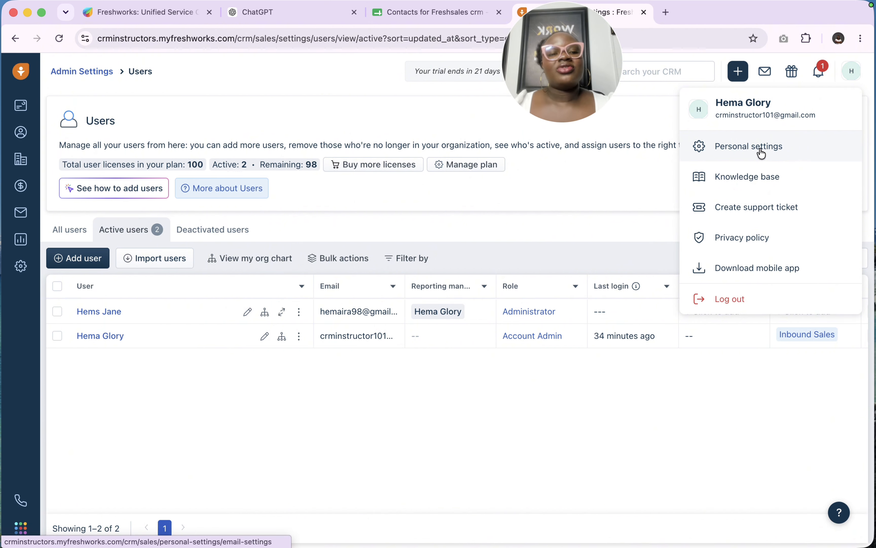
pyautogui.click(767, 154)
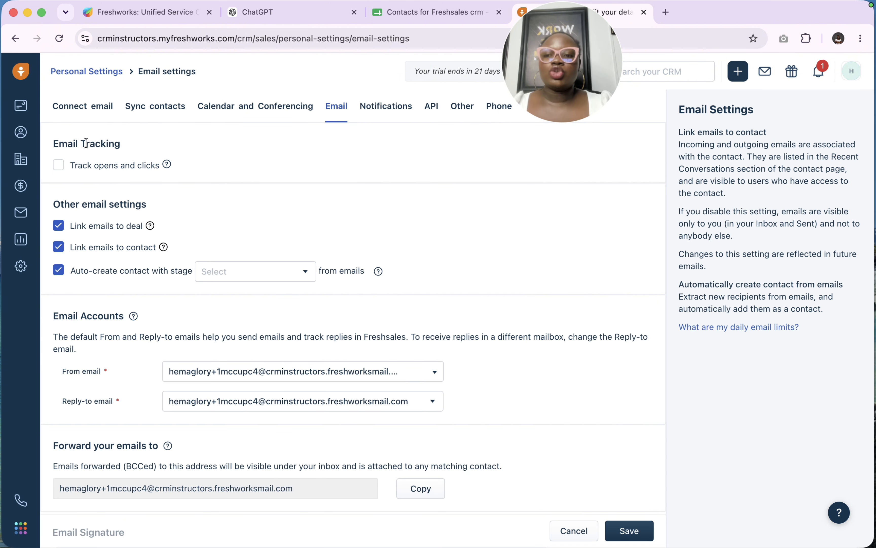
pyautogui.click(79, 121)
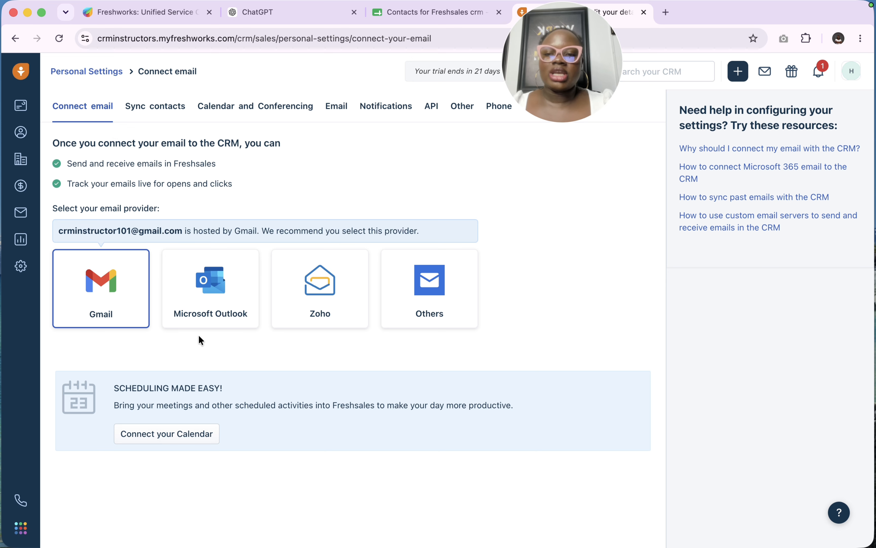
# Review the connection and sync options for Gmail, Microsoft Outlook, Zoho and other email providers, cancelling each without connecting.
pyautogui.click(112, 314)
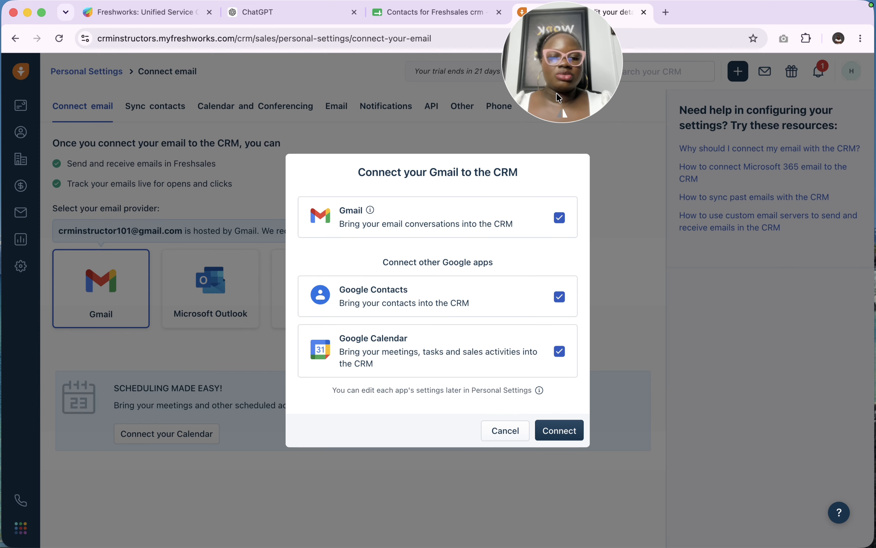
pyautogui.moveTo(560, 98); pyautogui.dragTo(633, 97)
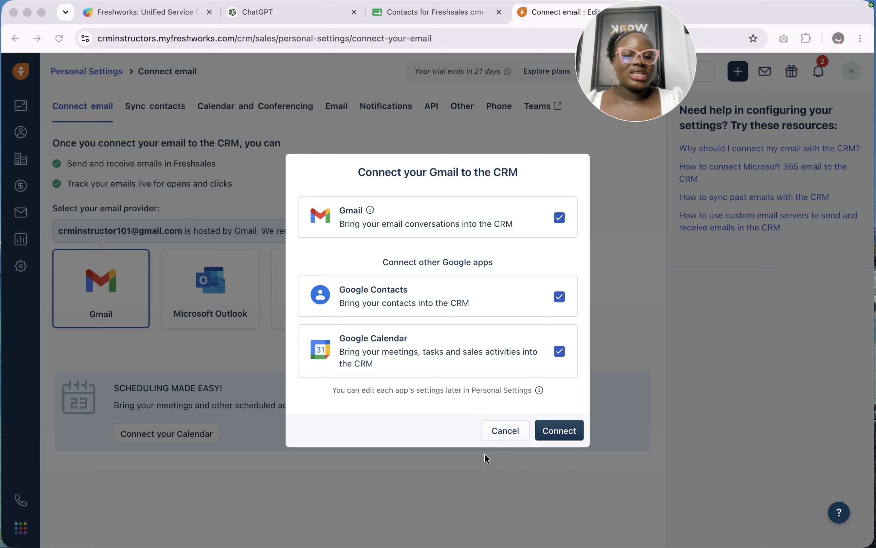
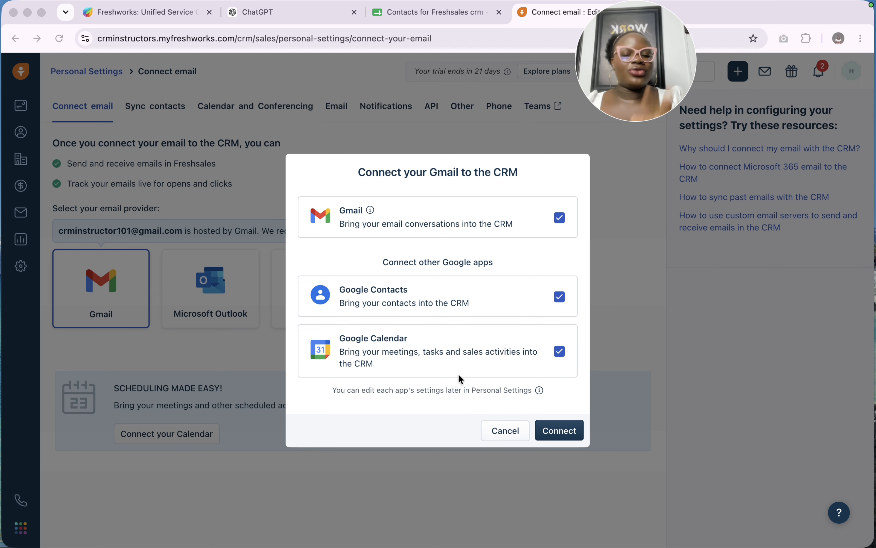
pyautogui.click(505, 435)
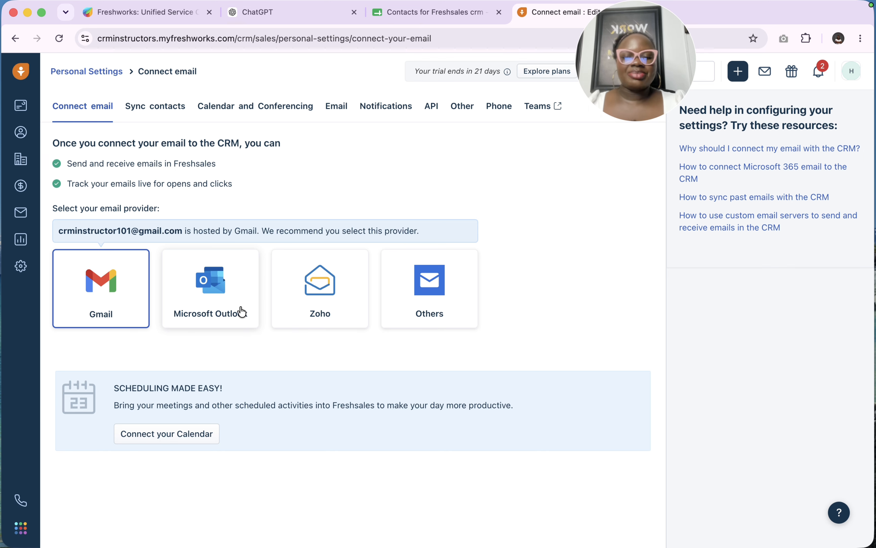
pyautogui.click(242, 310)
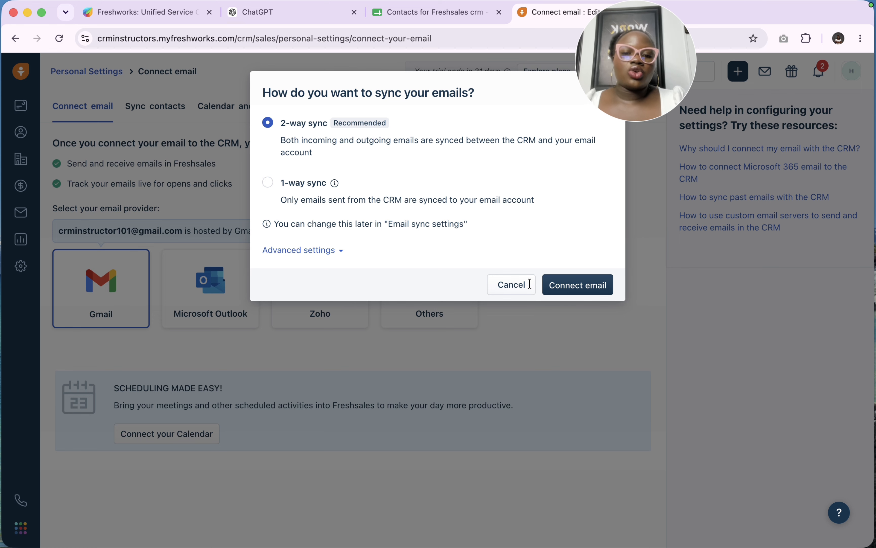
pyautogui.click(512, 285)
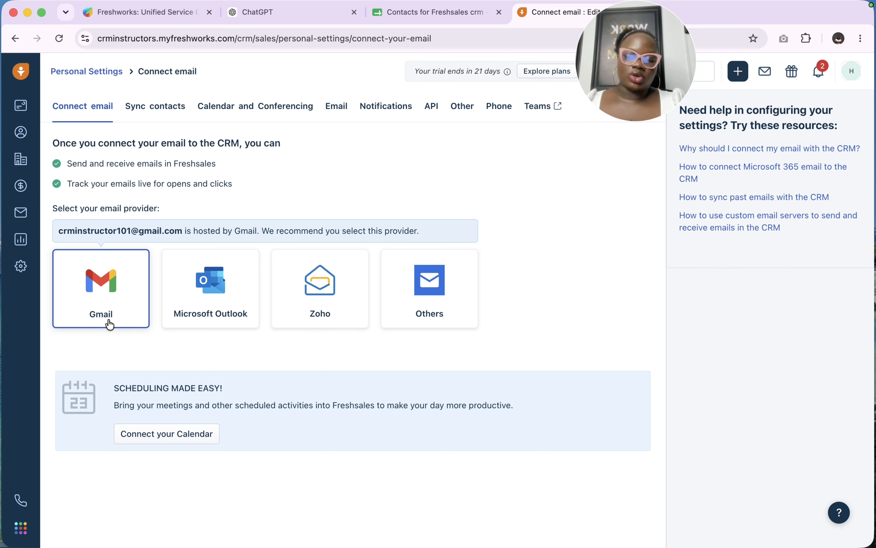
pyautogui.click(123, 314)
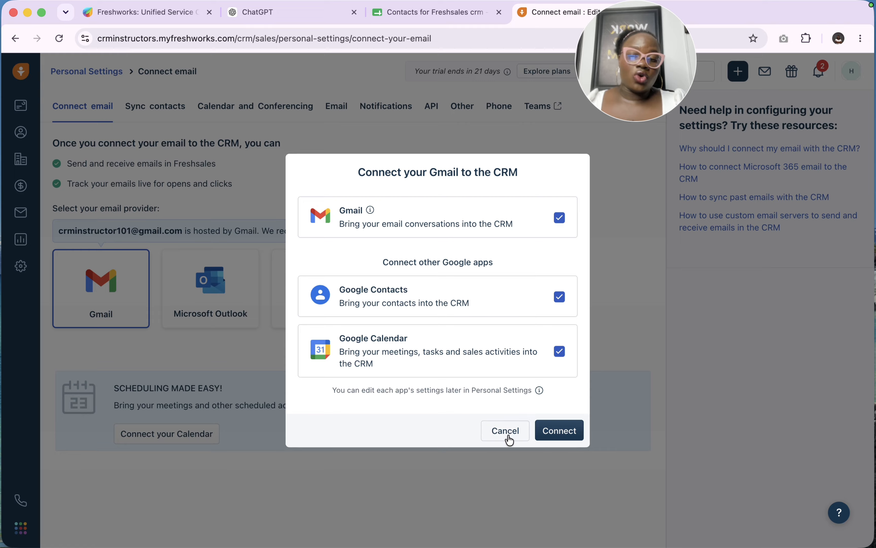
pyautogui.click(506, 431)
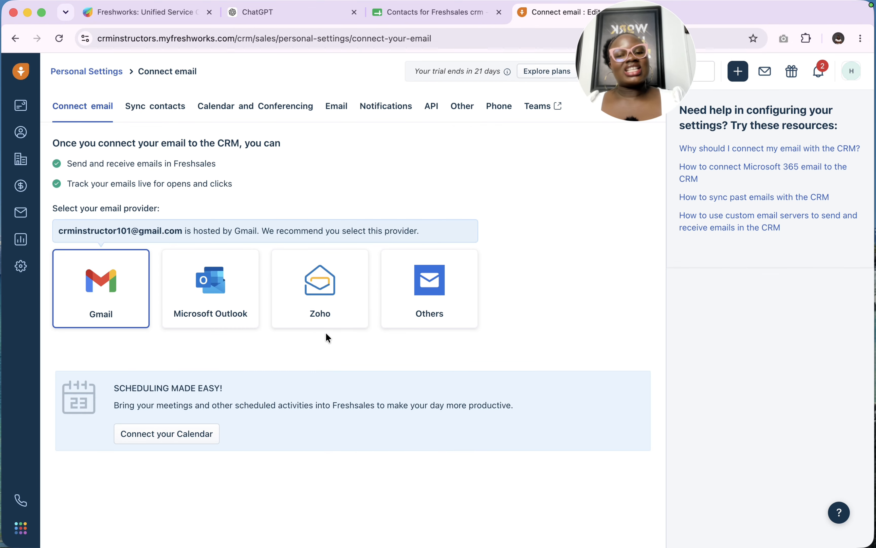
pyautogui.click(336, 311)
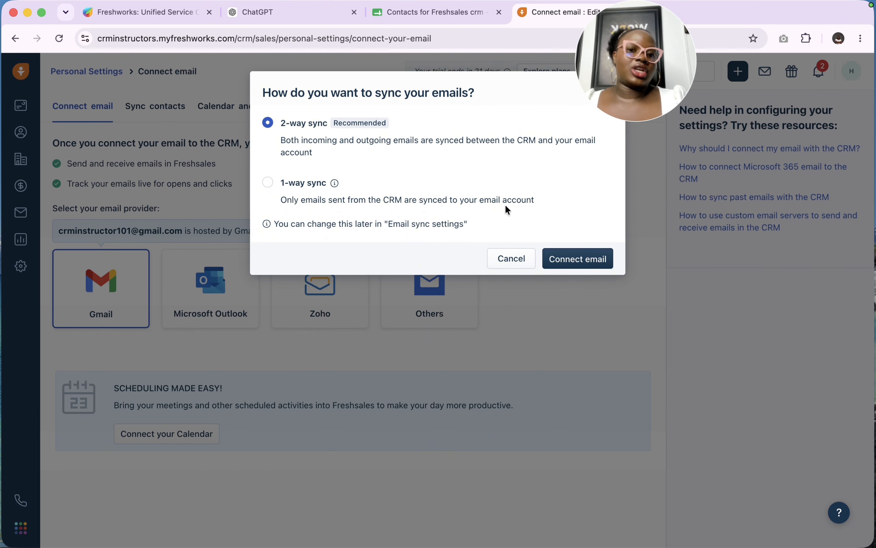
pyautogui.click(515, 265)
pyautogui.click(464, 302)
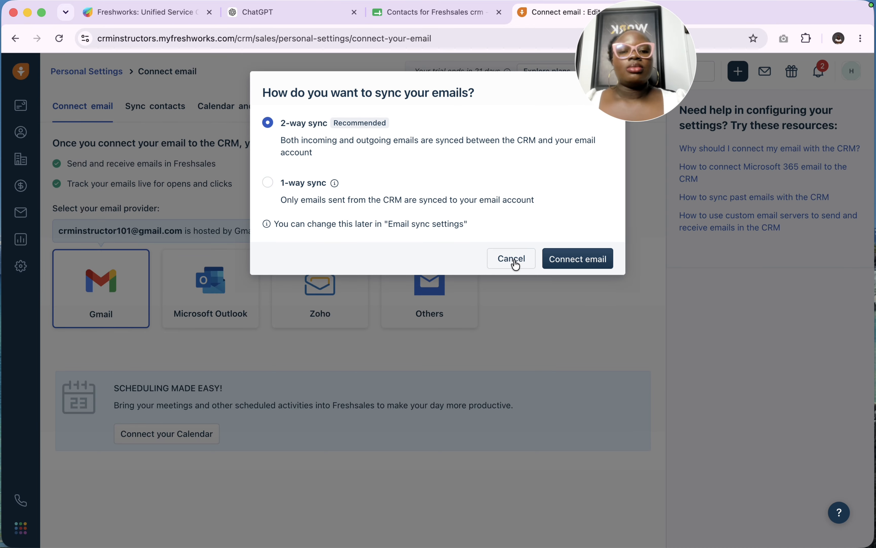
pyautogui.click(516, 265)
# Start connecting Gmail with Google Contacts and Google Calendar, and sign in to Freshsales with the Google account matching the CRM email.
pyautogui.click(95, 308)
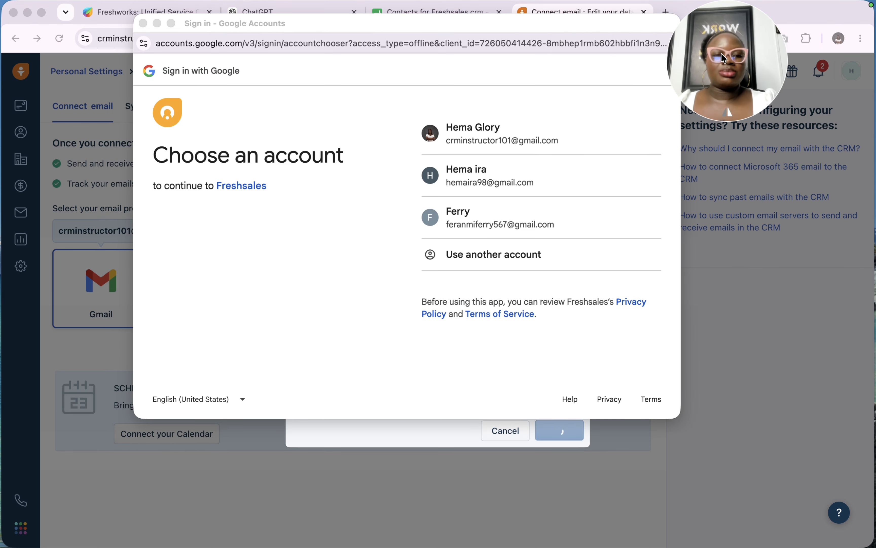
pyautogui.click(475, 142)
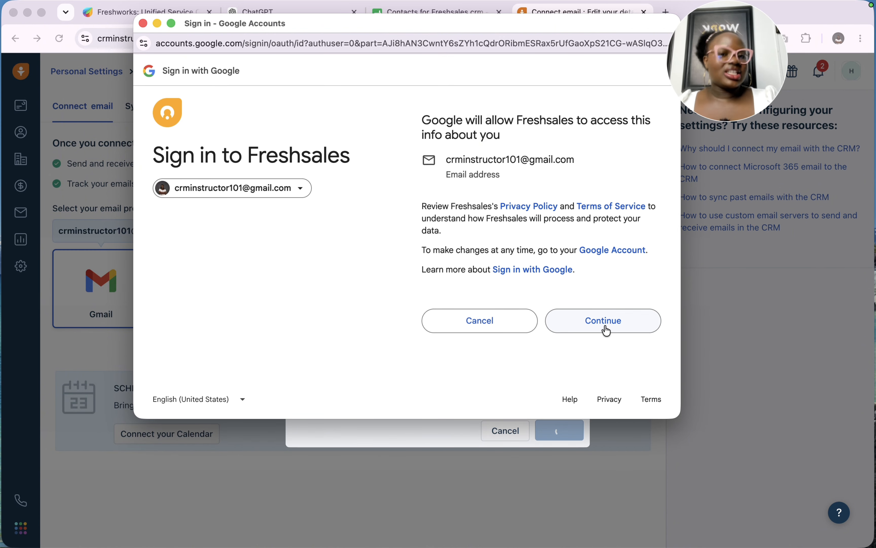
pyautogui.click(608, 331)
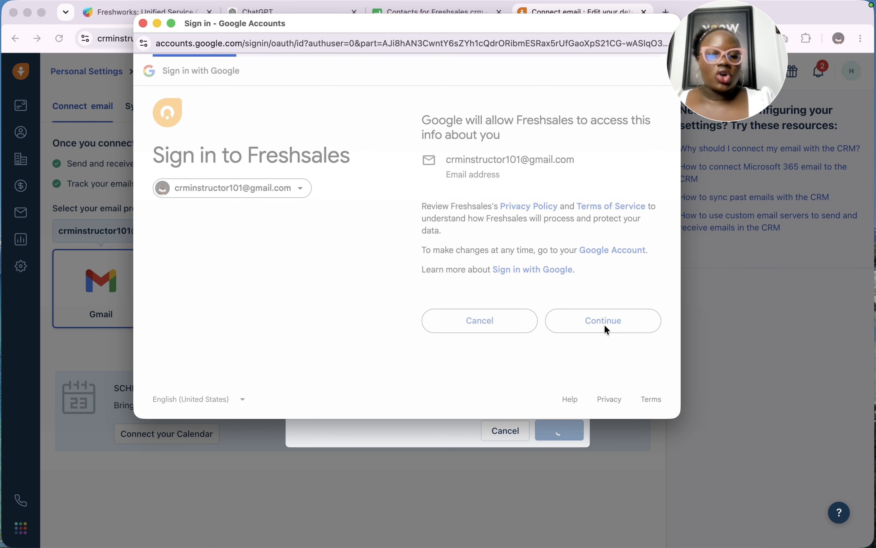
# Grant Freshsales access to the Google account's Gmail, contacts and calendars, and continue.
pyautogui.scroll(-5, 608, 331)
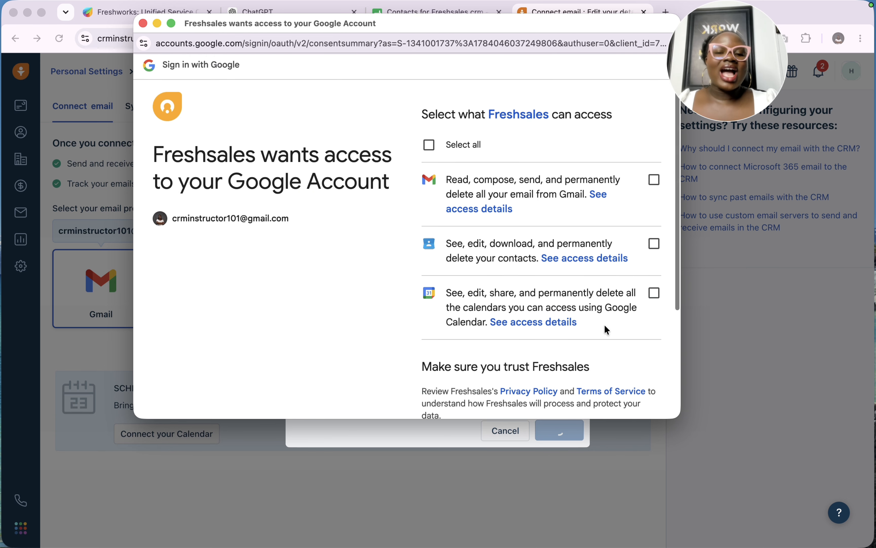
pyautogui.scroll(5, 539, 228)
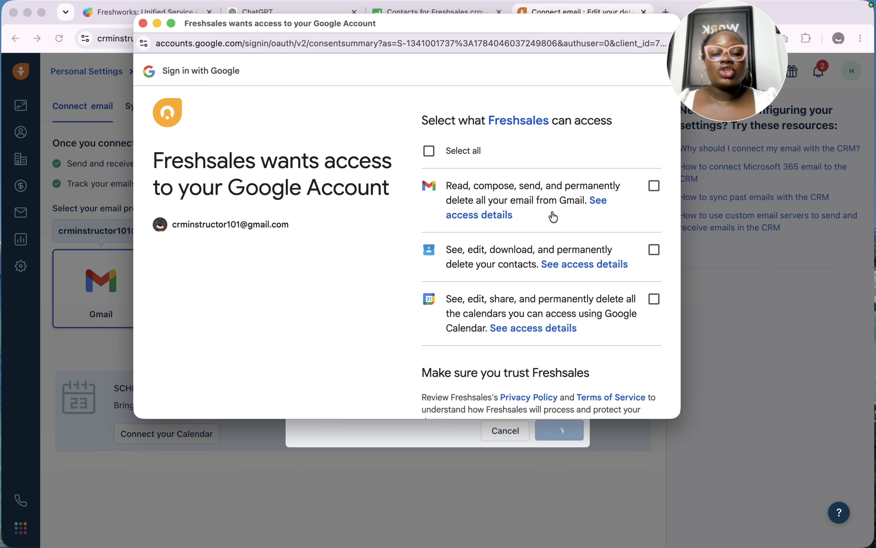
pyautogui.scroll(-3, 563, 219)
pyautogui.scroll(3, 563, 220)
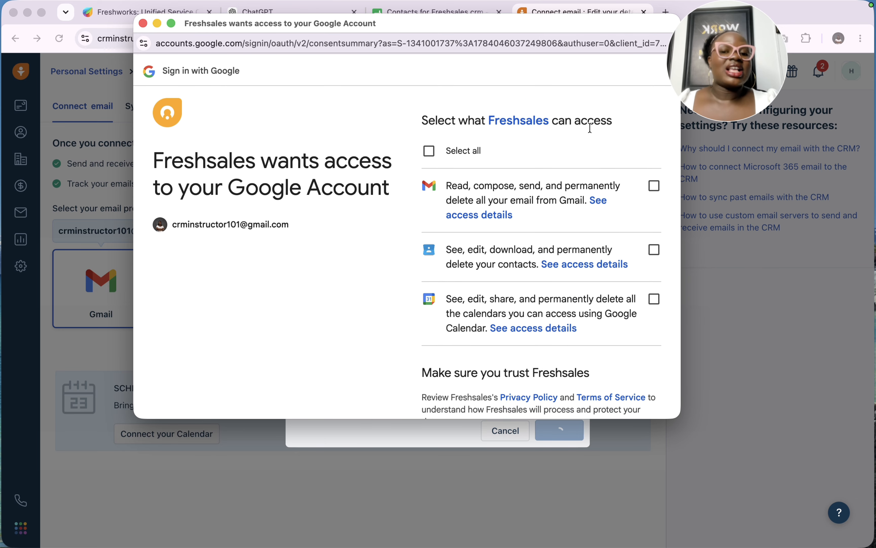
pyautogui.click(655, 186)
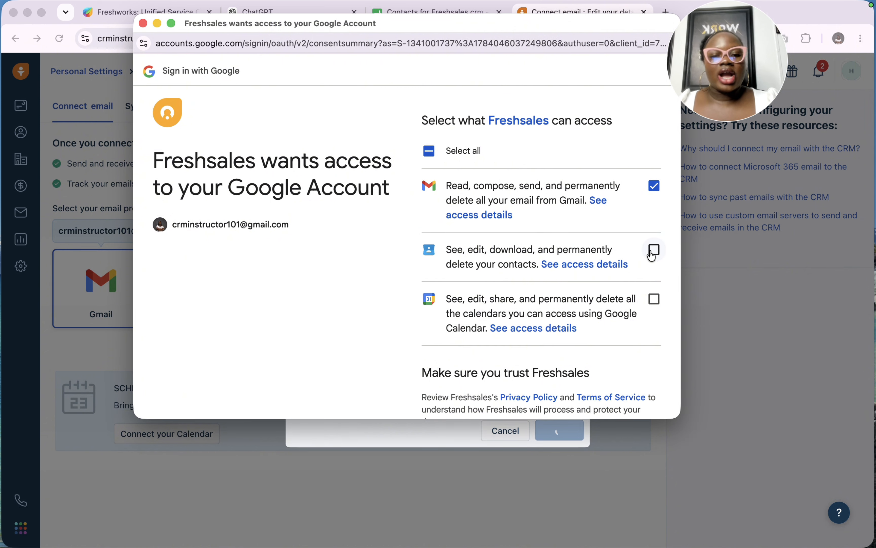
pyautogui.click(653, 254)
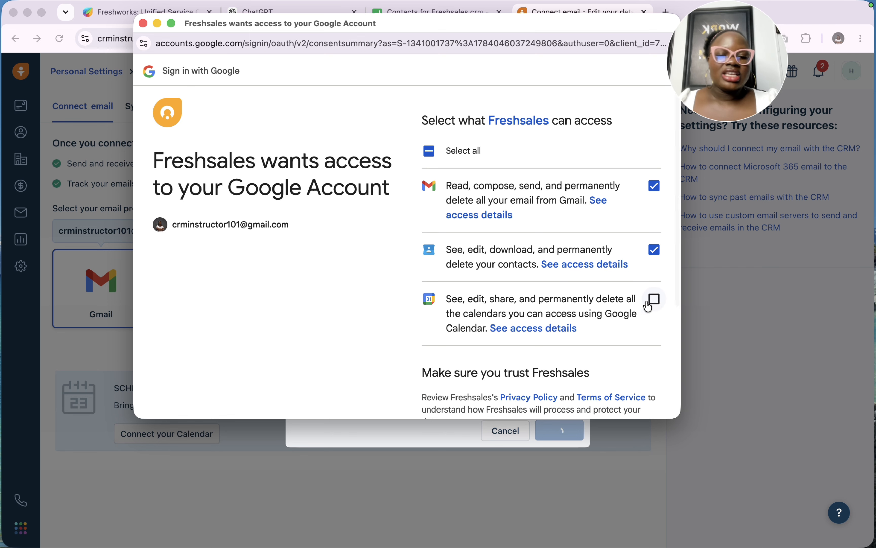
pyautogui.click(654, 300)
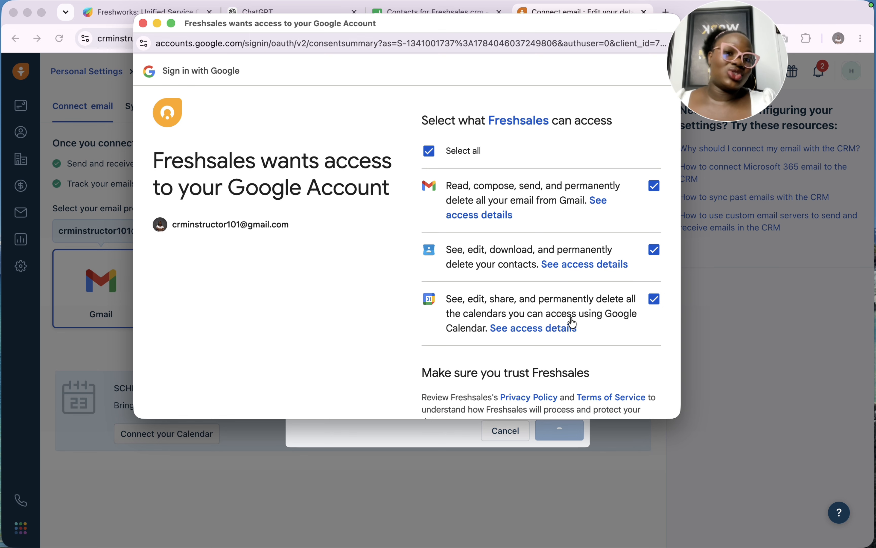
pyautogui.scroll(-5, 569, 319)
pyautogui.scroll(4, 570, 321)
pyautogui.scroll(1, 573, 322)
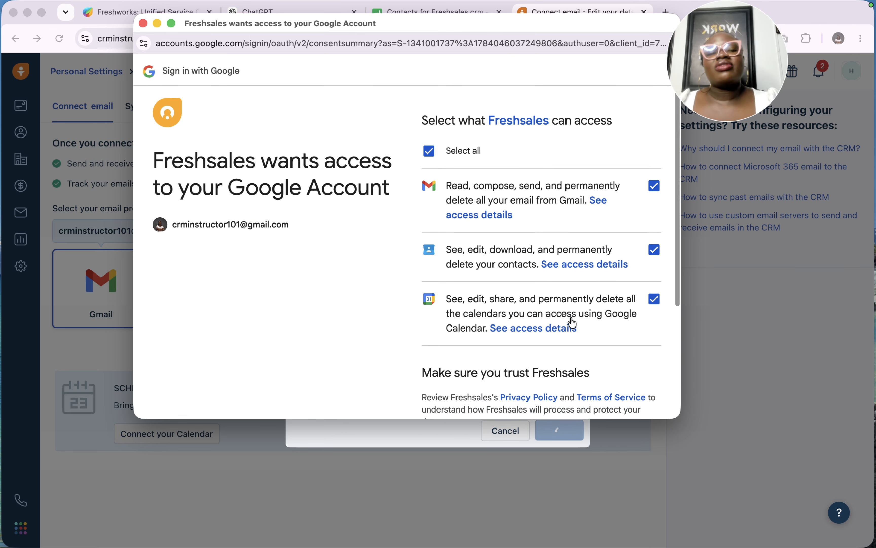
pyautogui.scroll(-5, 572, 322)
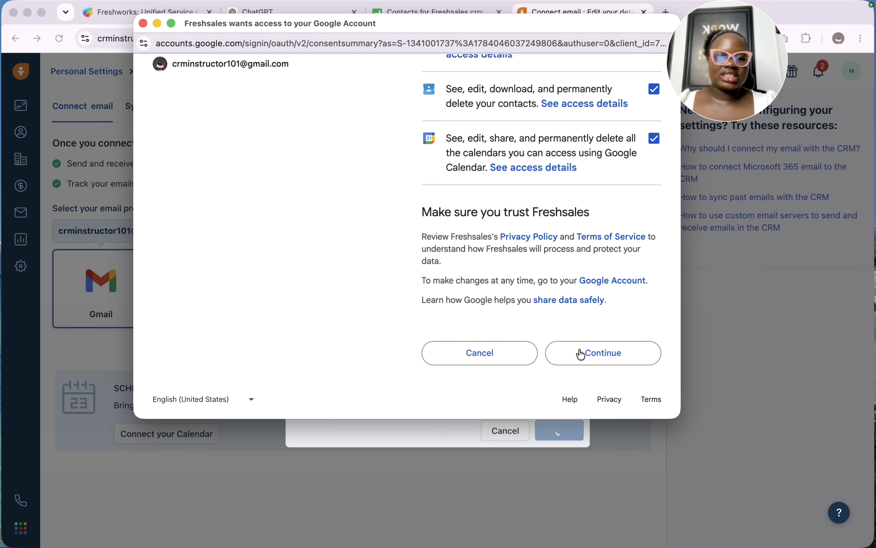
pyautogui.click(591, 357)
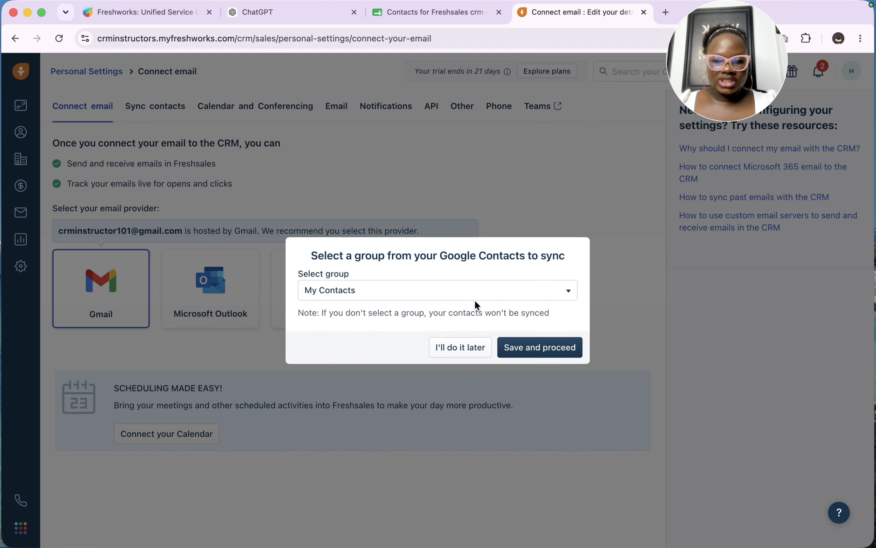
# Choose My Contacts as the Google Contacts group to sync, save and proceed, and dismiss the sync notification.
pyautogui.click(501, 299)
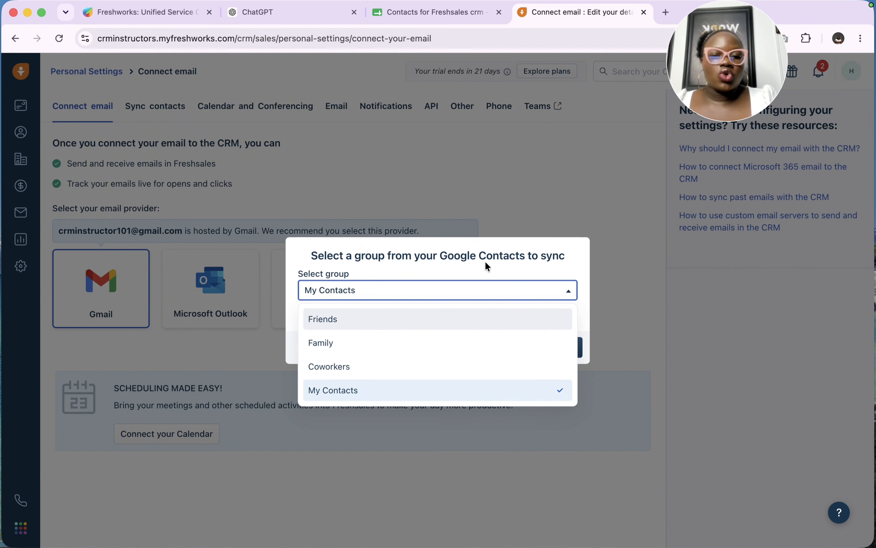
pyautogui.click(534, 251)
pyautogui.click(508, 292)
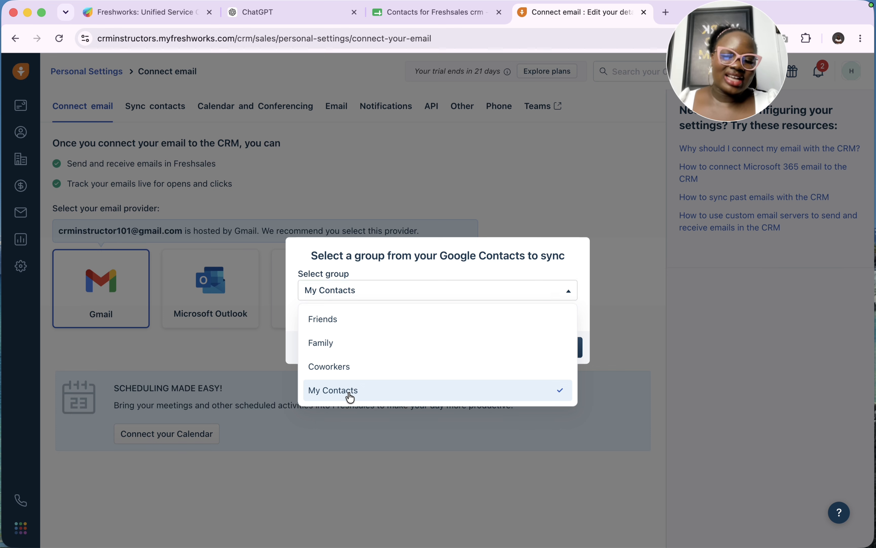
pyautogui.click(351, 396)
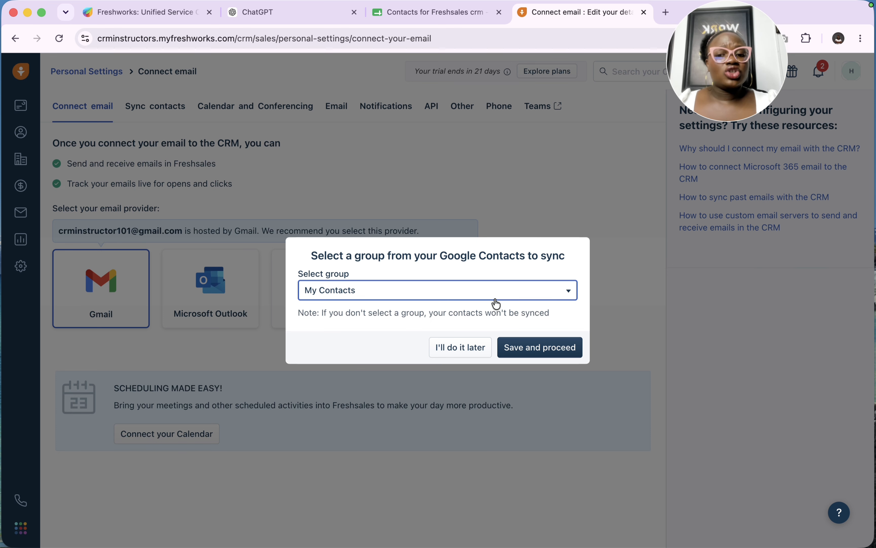
pyautogui.click(453, 292)
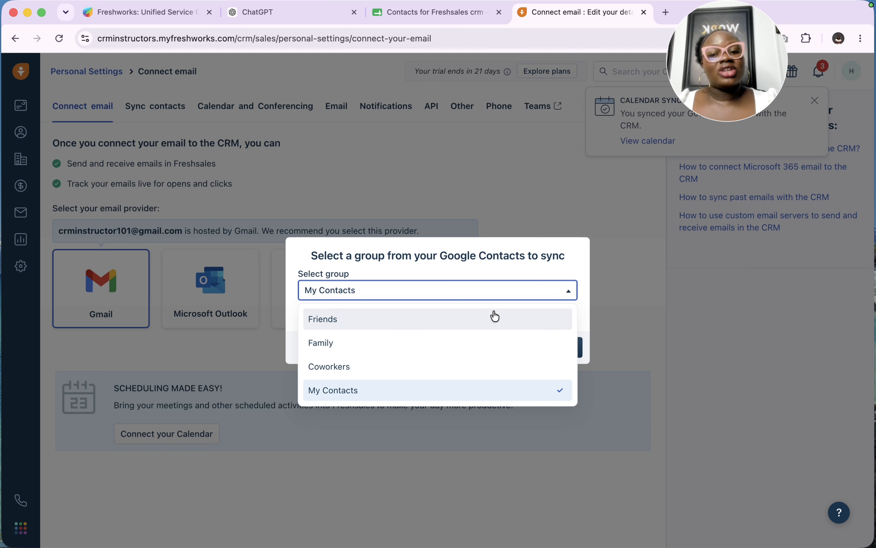
pyautogui.click(456, 390)
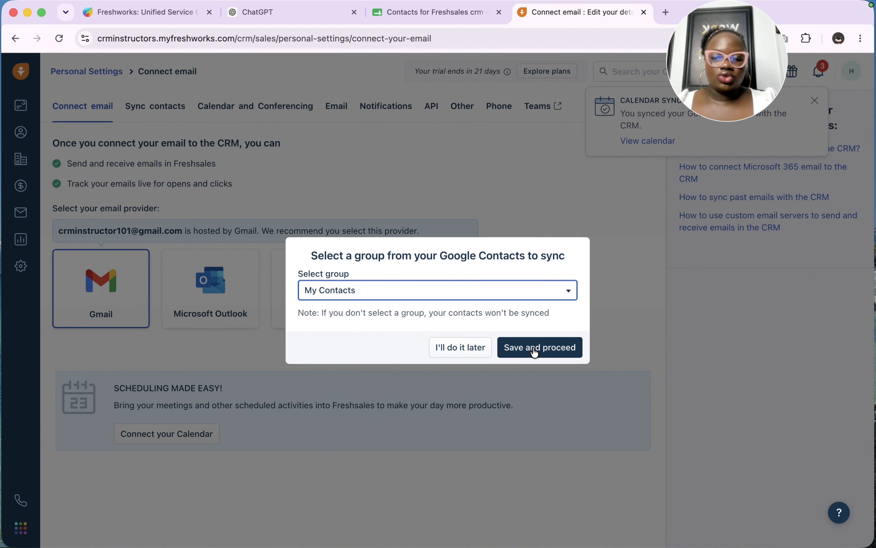
pyautogui.click(550, 351)
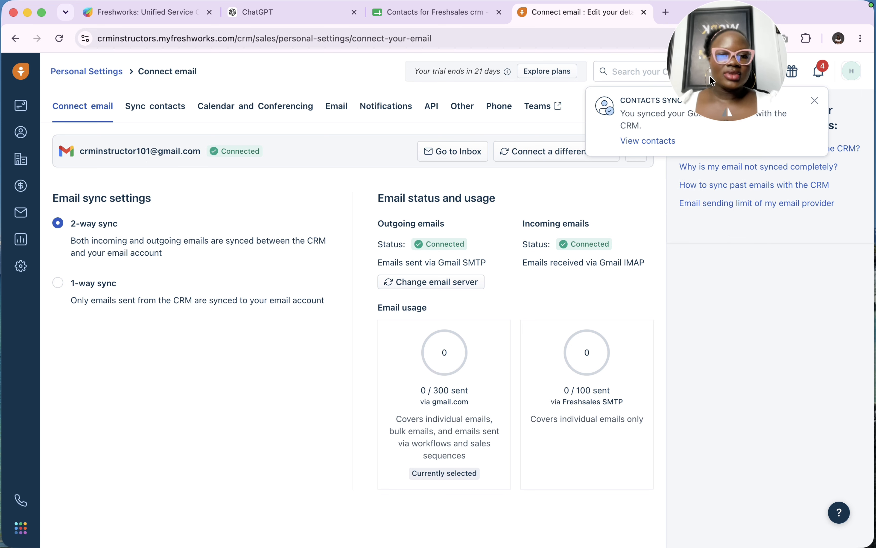
pyautogui.click(814, 103)
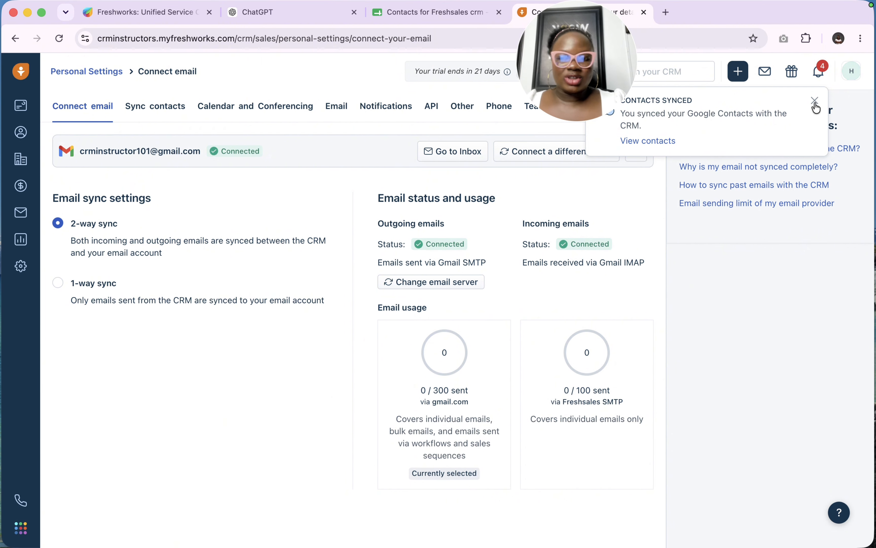
pyautogui.click(815, 101)
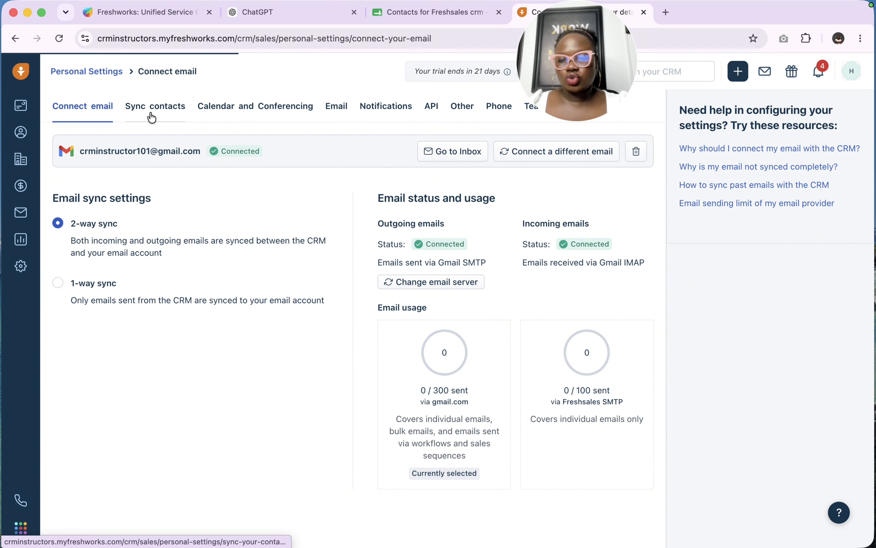
# In the contact sync settings, keep My Contacts as the Google Contacts group, save, and request an immediate sync.
pyautogui.click(151, 107)
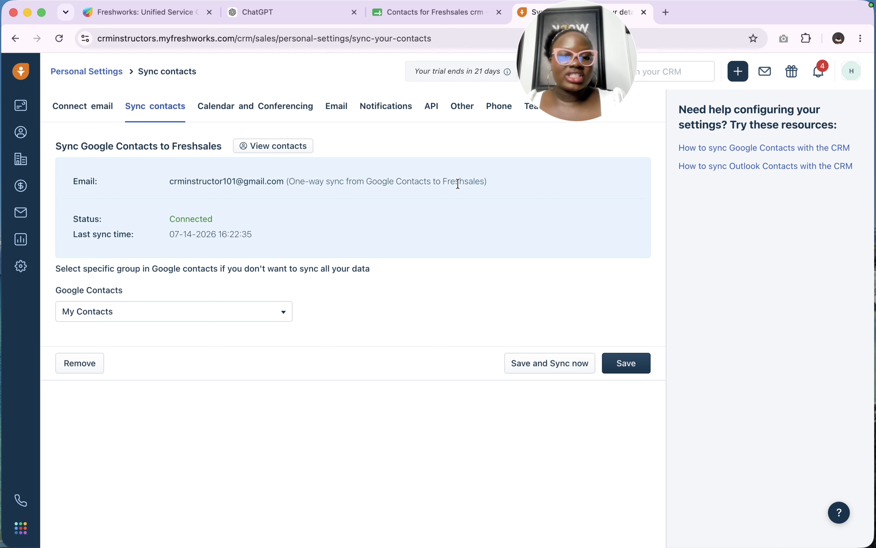
pyautogui.click(154, 312)
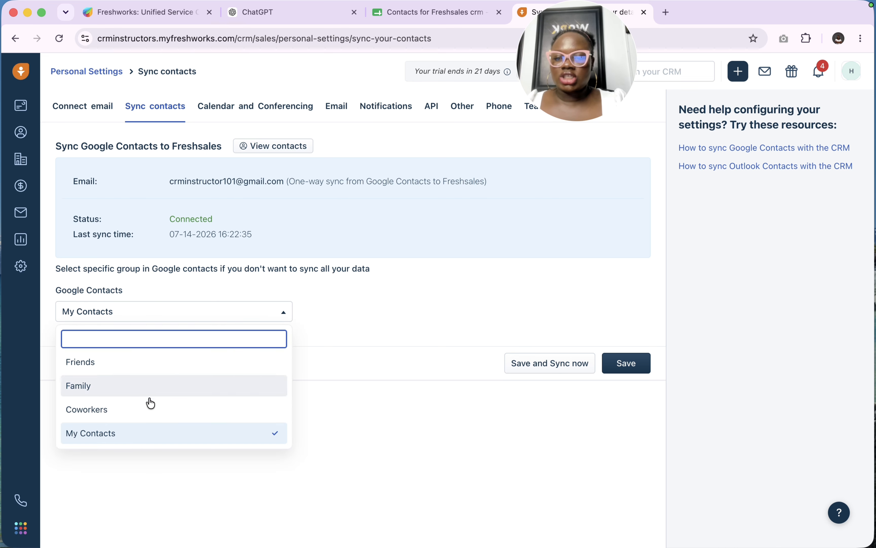
pyautogui.click(152, 438)
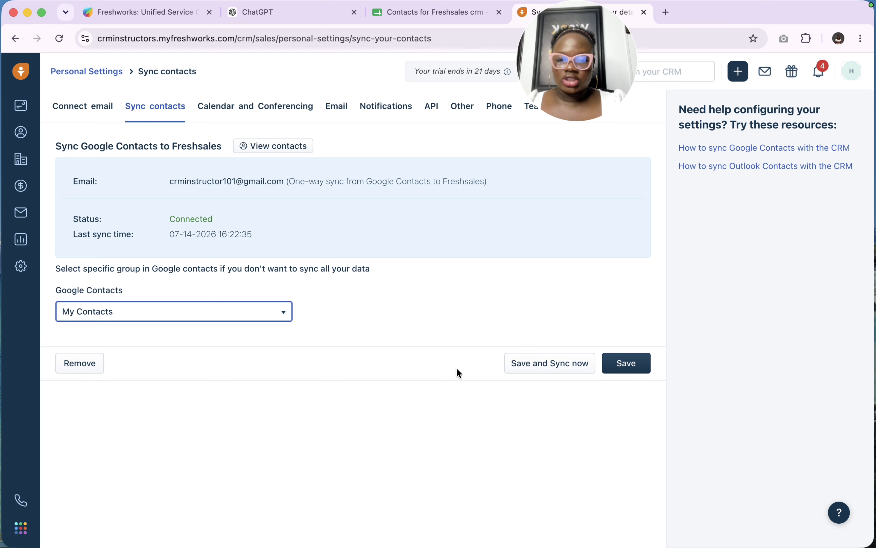
pyautogui.click(626, 364)
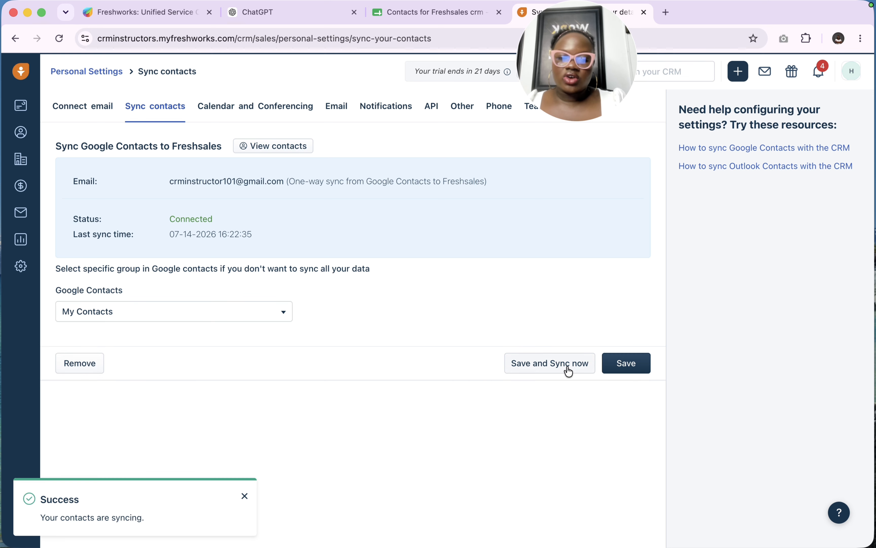
pyautogui.click(567, 370)
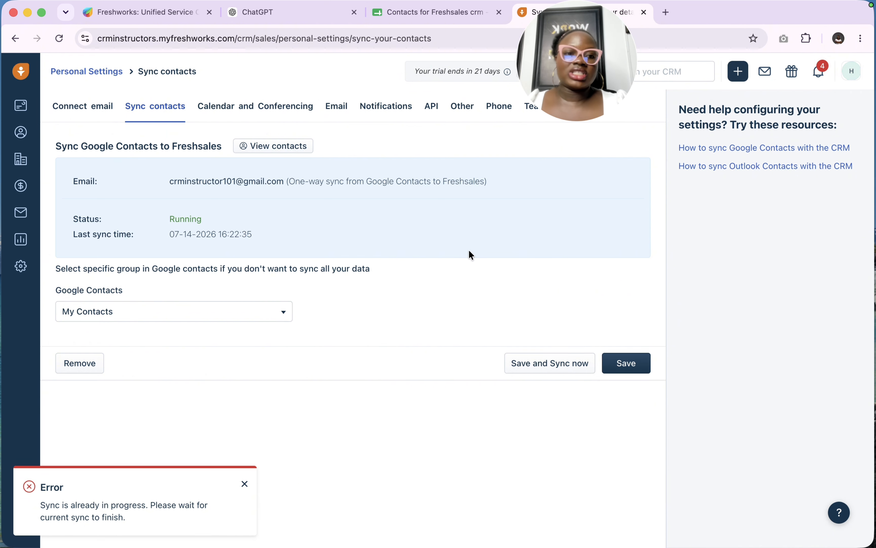
# Review the calendar and conferencing settings, go to the synced calendar, and look over the personal email settings.
pyautogui.click(252, 108)
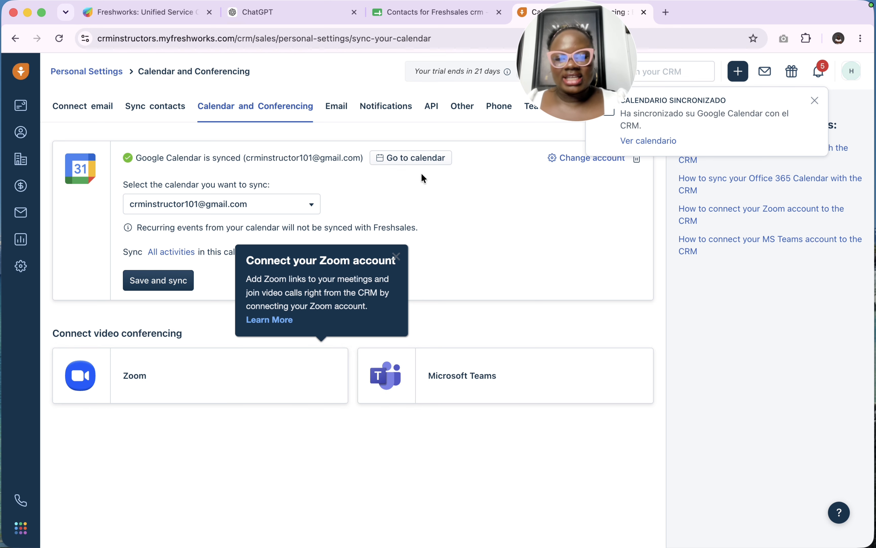
pyautogui.click(413, 158)
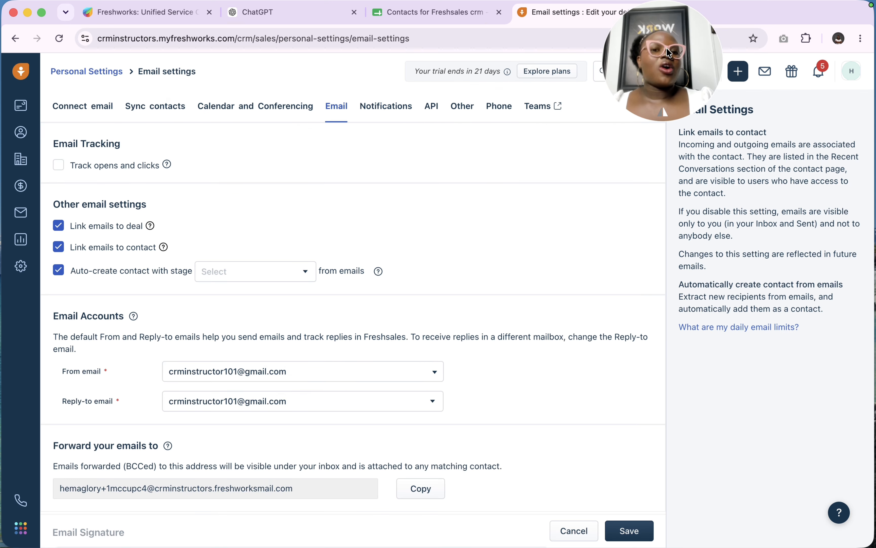
pyautogui.moveTo(668, 50); pyautogui.dragTo(721, 50)
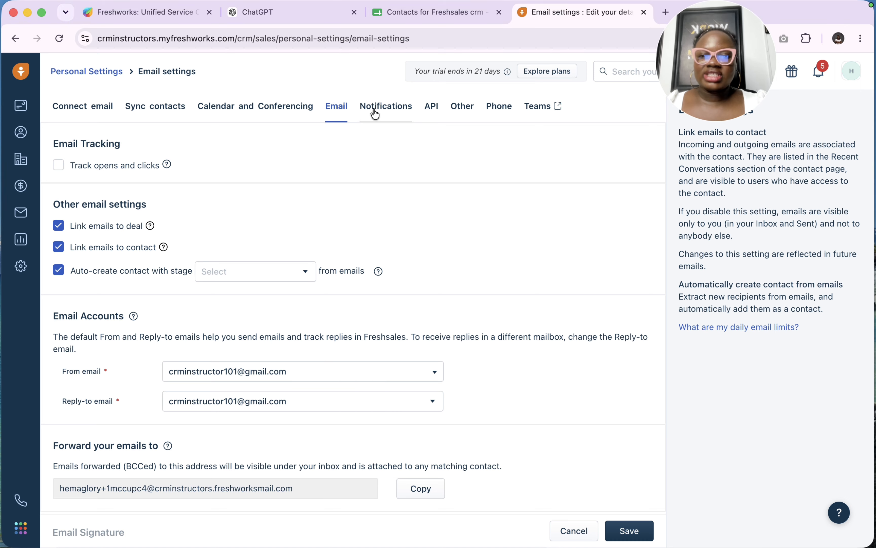
# Review the notification preferences in the personal settings, including email alerts, daily email digest and assignment notifications.
pyautogui.click(398, 109)
pyautogui.scroll(-20, 346, 289)
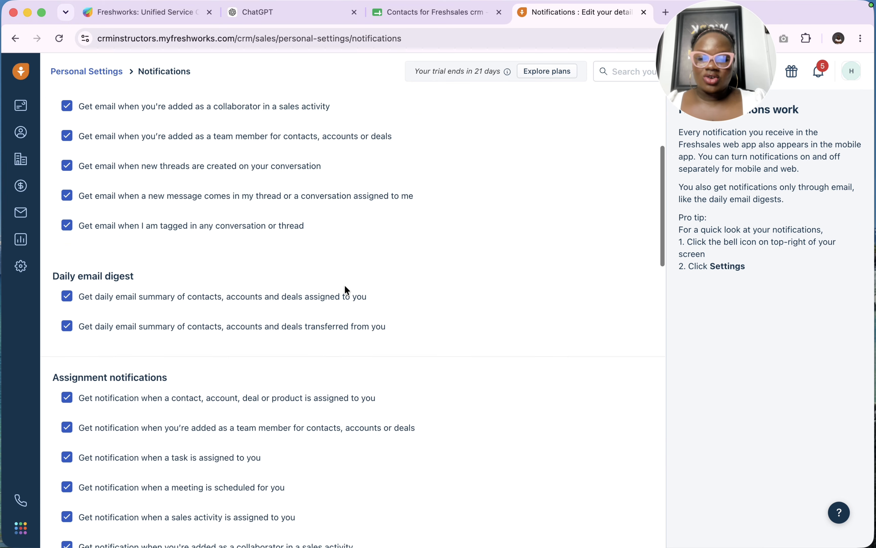
pyautogui.scroll(20, 346, 289)
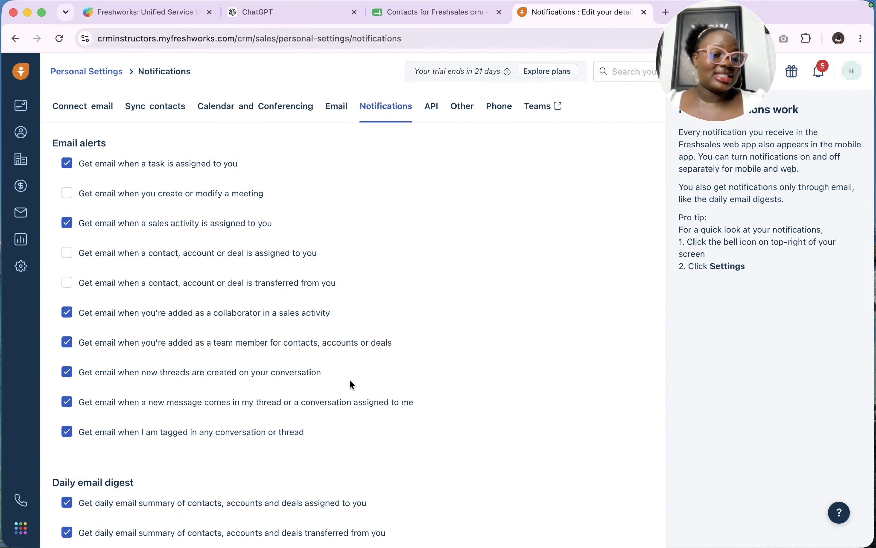
pyautogui.scroll(-20, 352, 383)
pyautogui.scroll(20, 352, 385)
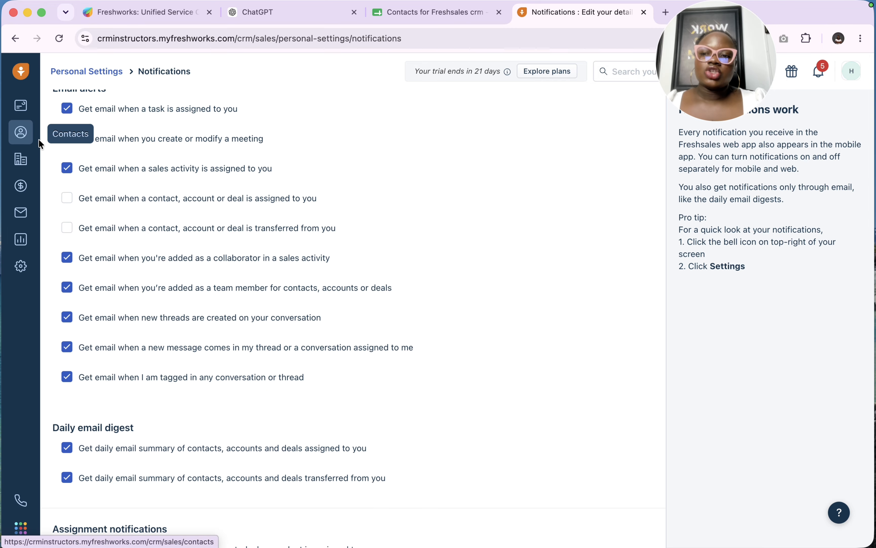
# Open the contacts list and examine the fields of the new-contact form, including account, job title and mobile, without saving.
pyautogui.click(20, 134)
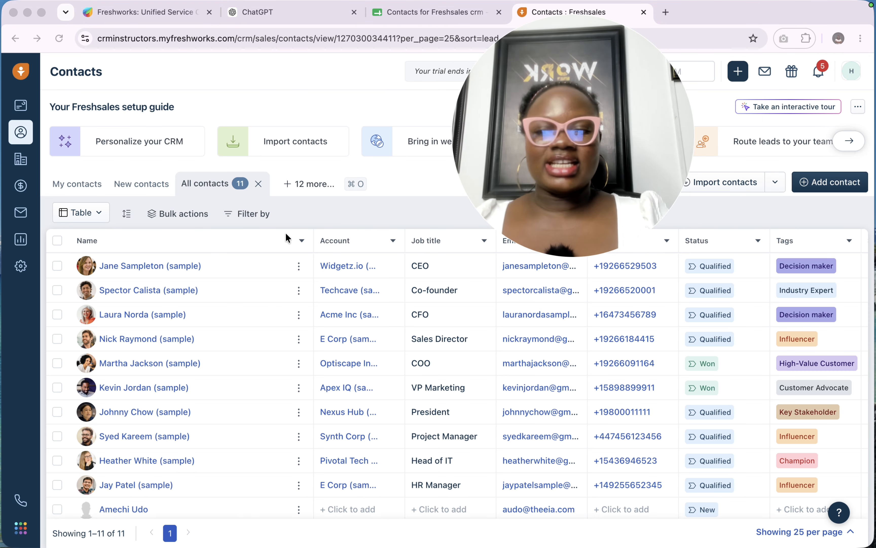
pyautogui.scroll(-1, 295, 401)
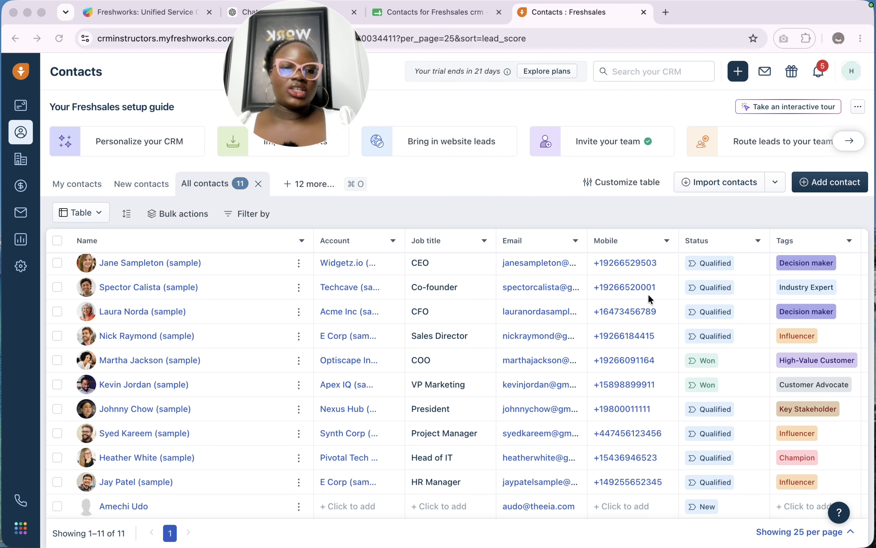
pyautogui.click(833, 181)
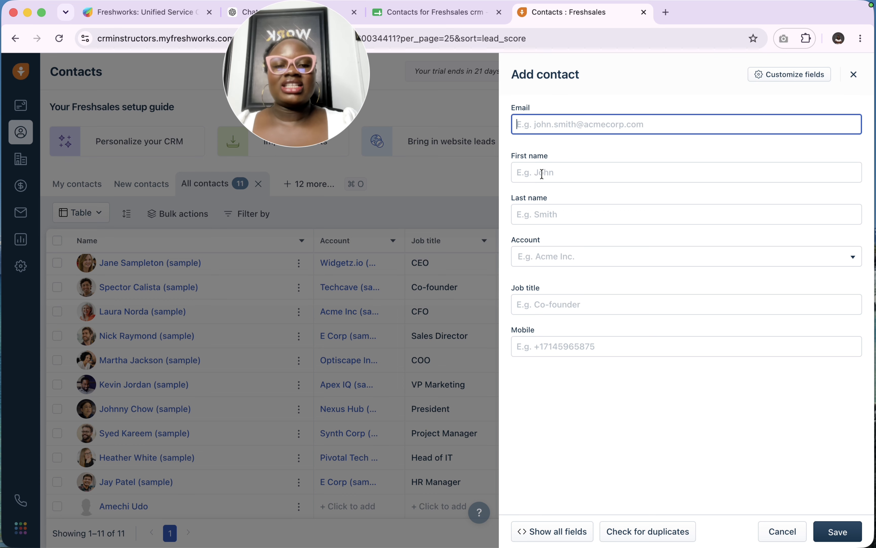
pyautogui.click(539, 259)
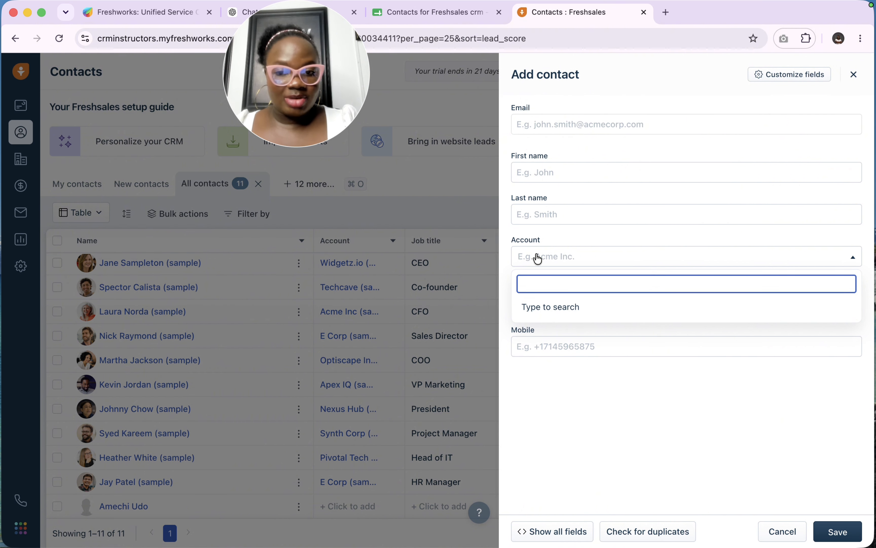
pyautogui.click(528, 351)
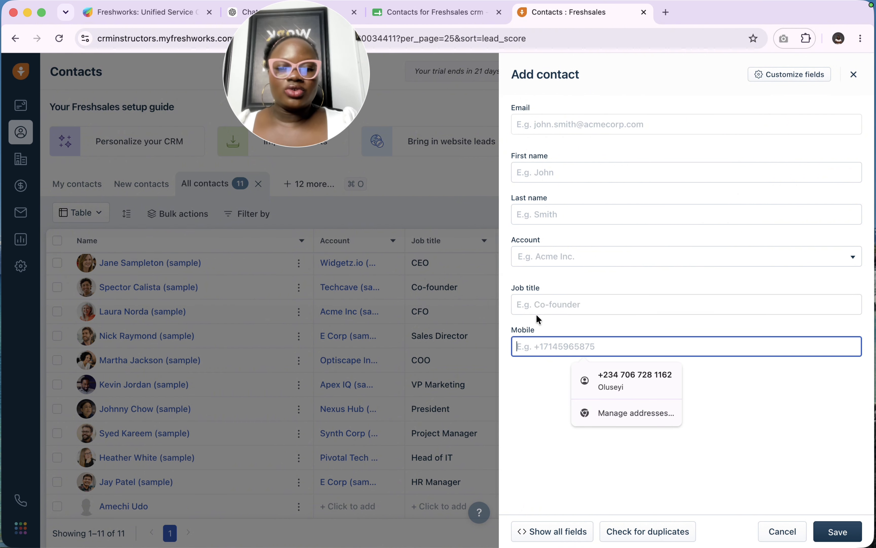
pyautogui.click(531, 306)
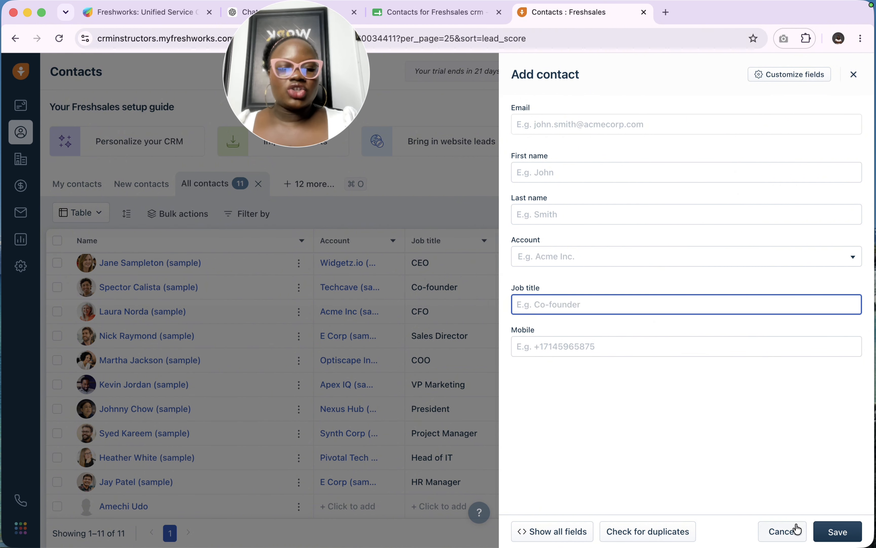
pyautogui.click(854, 74)
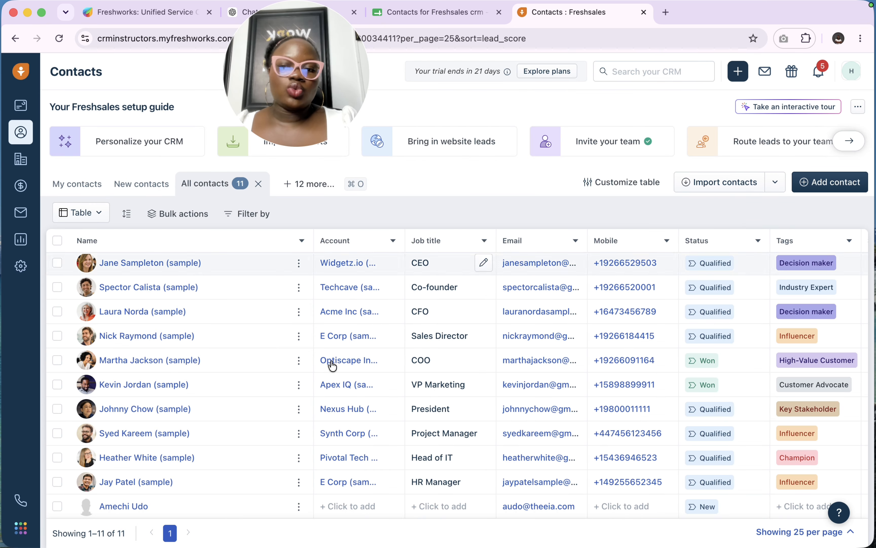
# Look through the contacts table's columns and the list of fields that can be added as a new column.
pyautogui.hscroll(3, 549, 389)
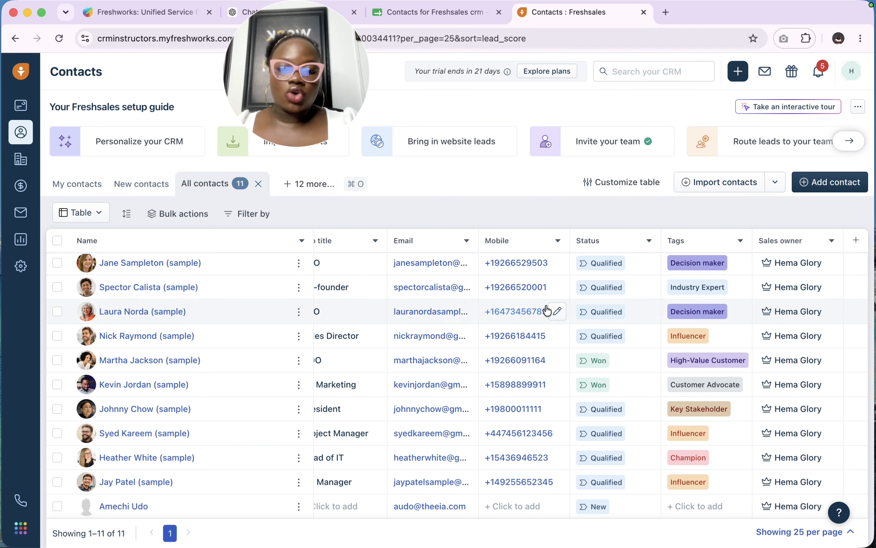
pyautogui.hscroll(-3, 554, 307)
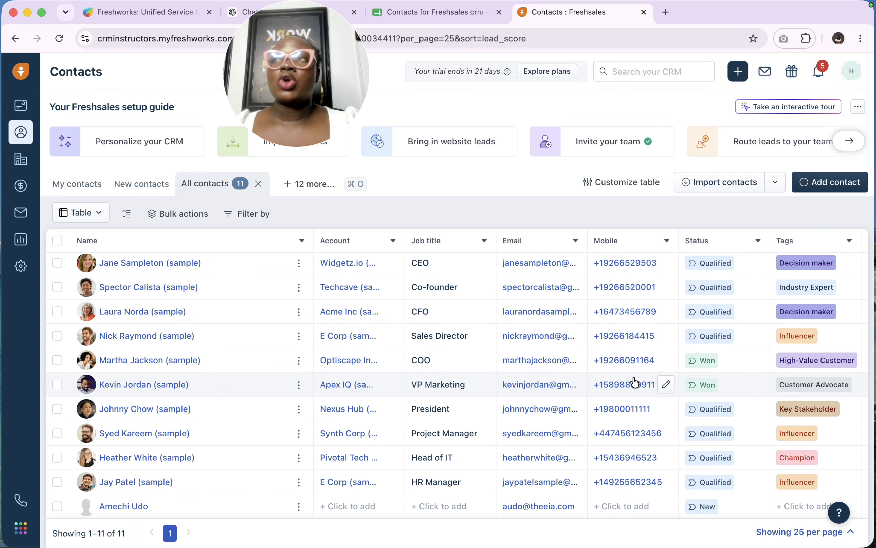
pyautogui.hscroll(3, 634, 383)
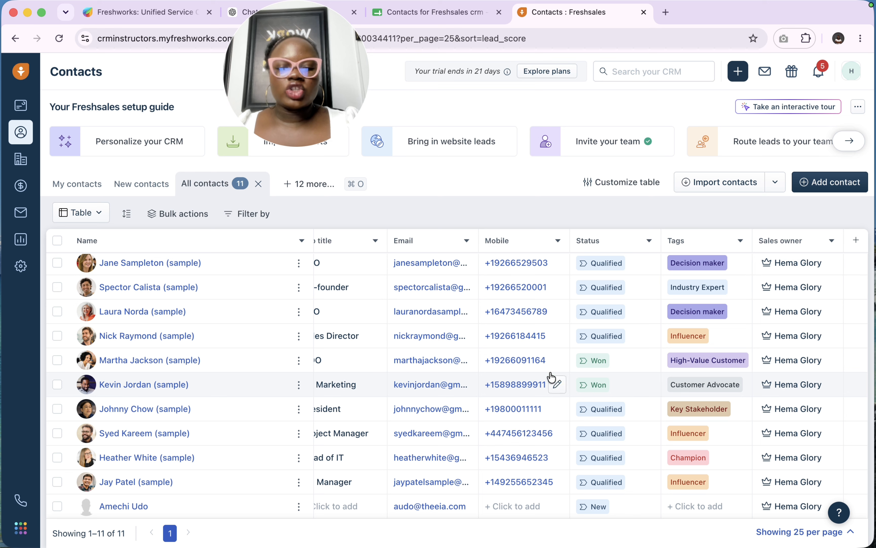
pyautogui.click(856, 241)
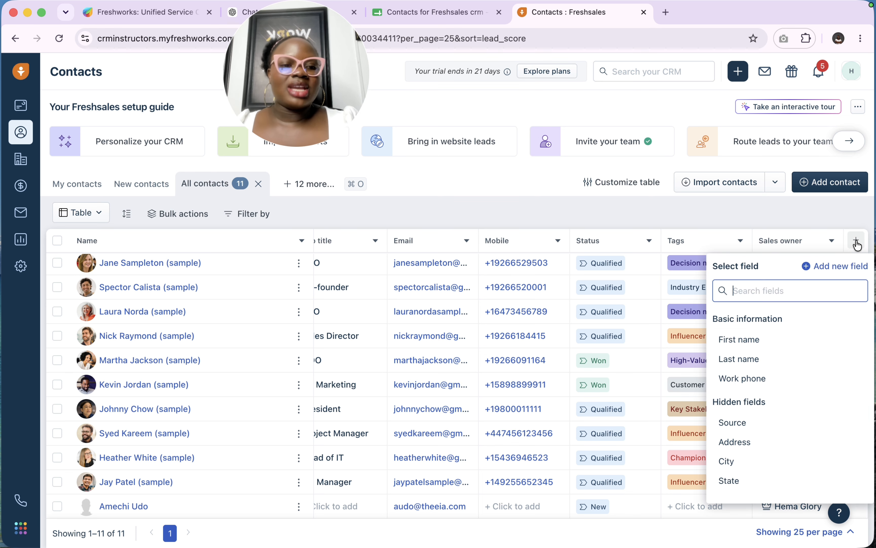
pyautogui.scroll(-7, 779, 374)
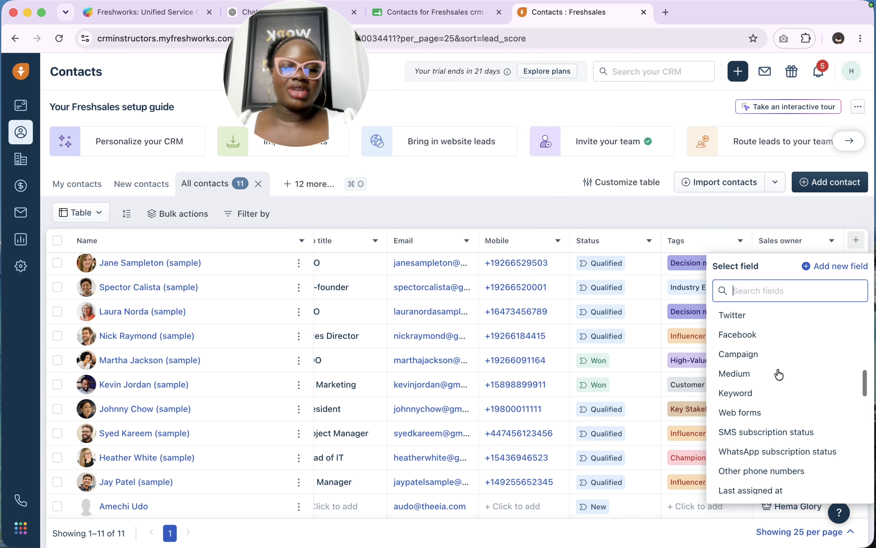
pyautogui.scroll(2, 779, 374)
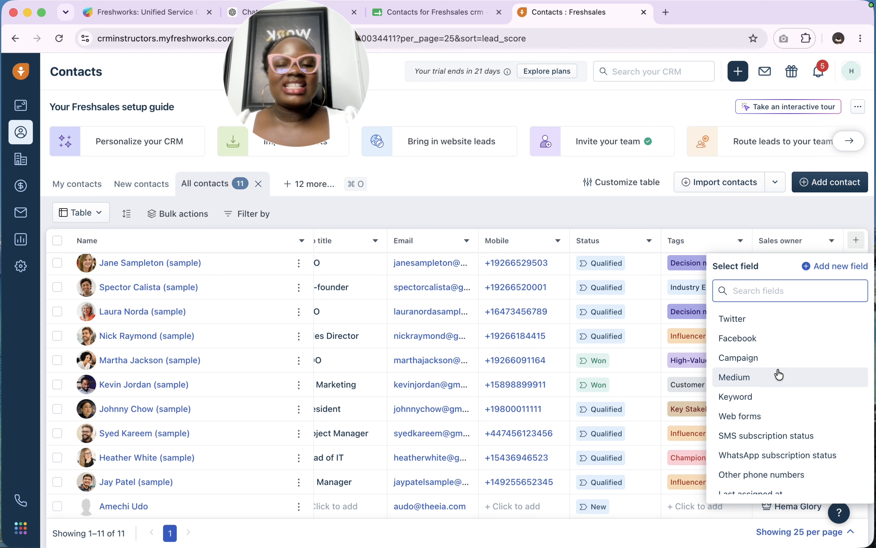
pyautogui.click(663, 262)
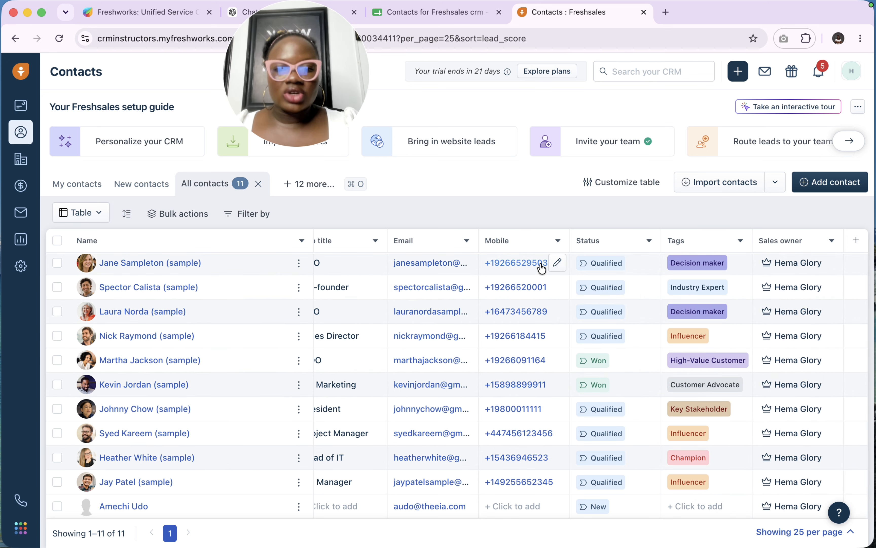
# Examine the visible and hidden fields in the contacts table customization, and leave it without applying changes.
pyautogui.click(599, 185)
pyautogui.scroll(-10, 737, 423)
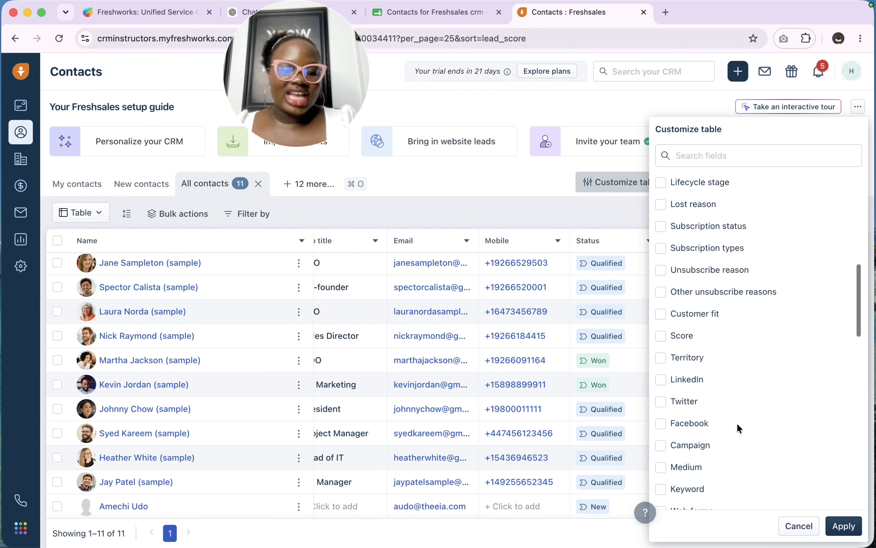
pyautogui.scroll(10, 737, 423)
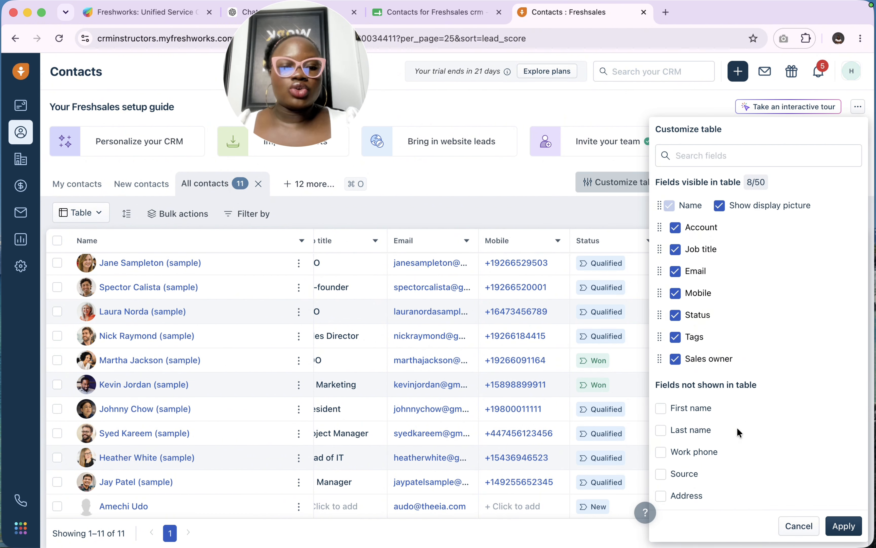
pyautogui.click(583, 217)
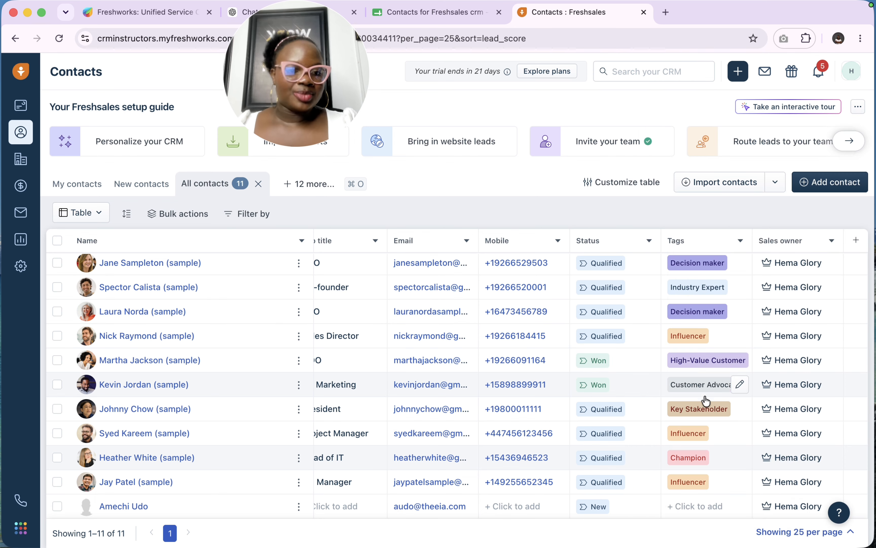
# Open the first sample contact, the CEO at Widgetz.io, and set the status to New and on to Contacted.
pyautogui.click(113, 262)
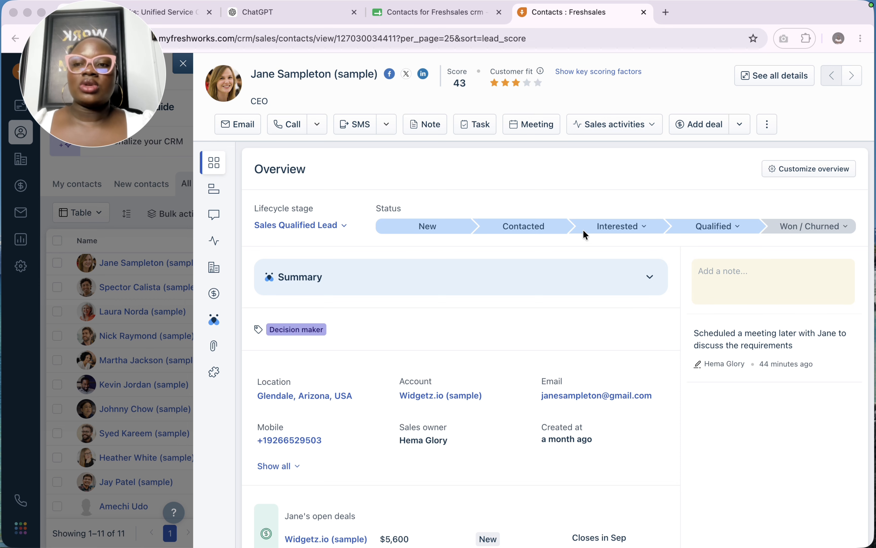
pyautogui.click(418, 229)
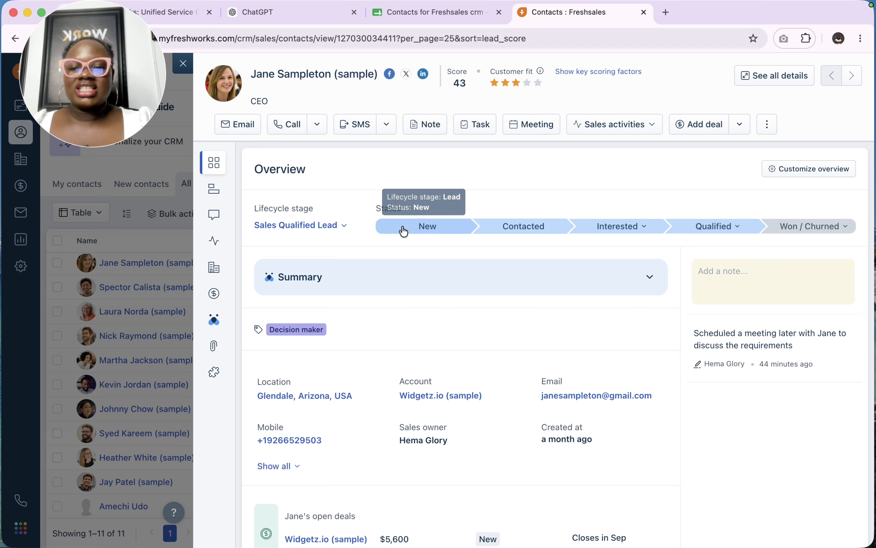
pyautogui.click(426, 228)
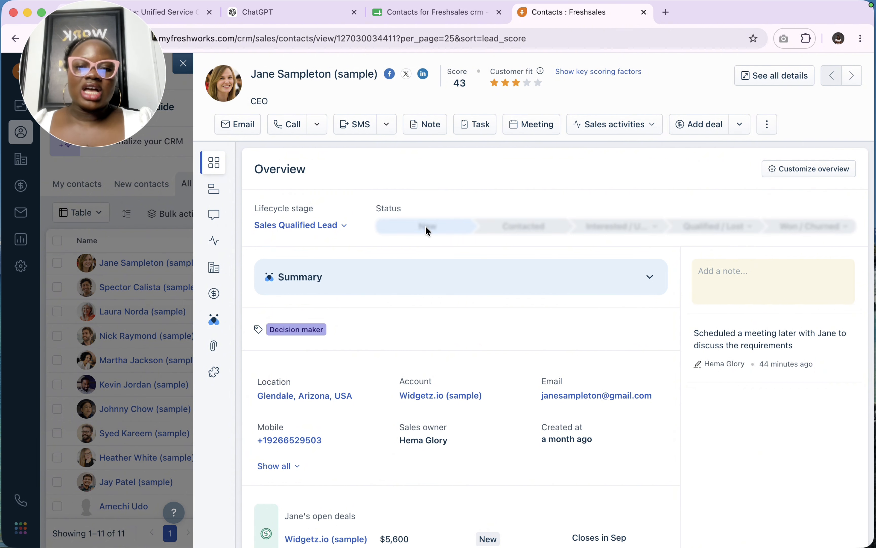
pyautogui.click(536, 227)
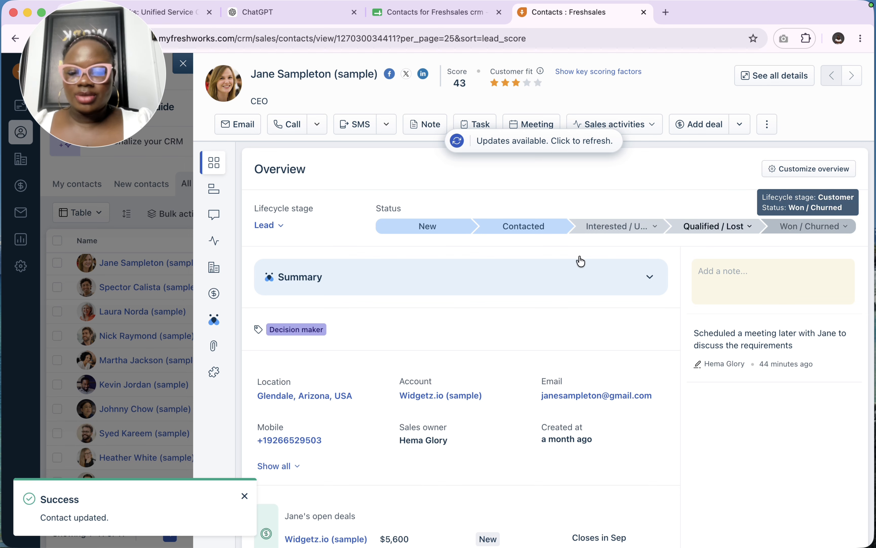
# Look over the sample contact's overview, including the contact details, open deals and upcoming meeting.
pyautogui.scroll(-2, 509, 299)
pyautogui.scroll(2, 509, 300)
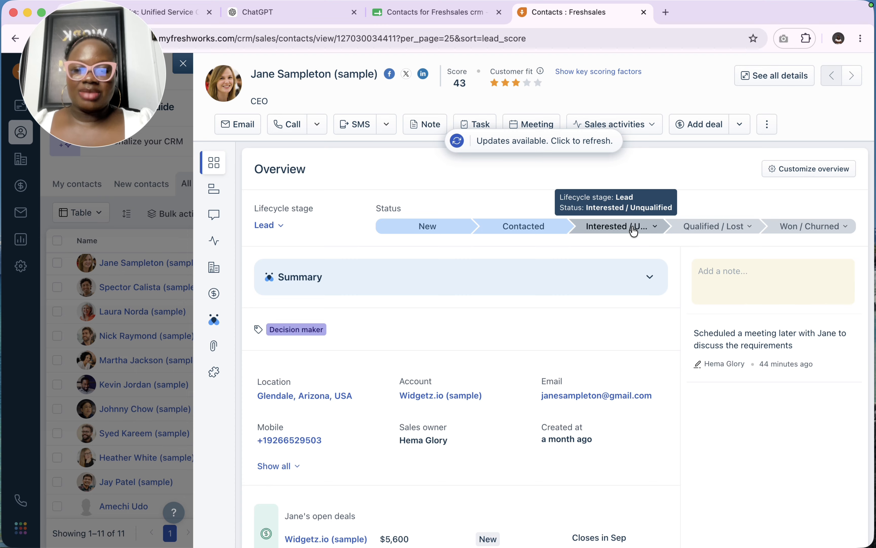
pyautogui.scroll(-3, 496, 368)
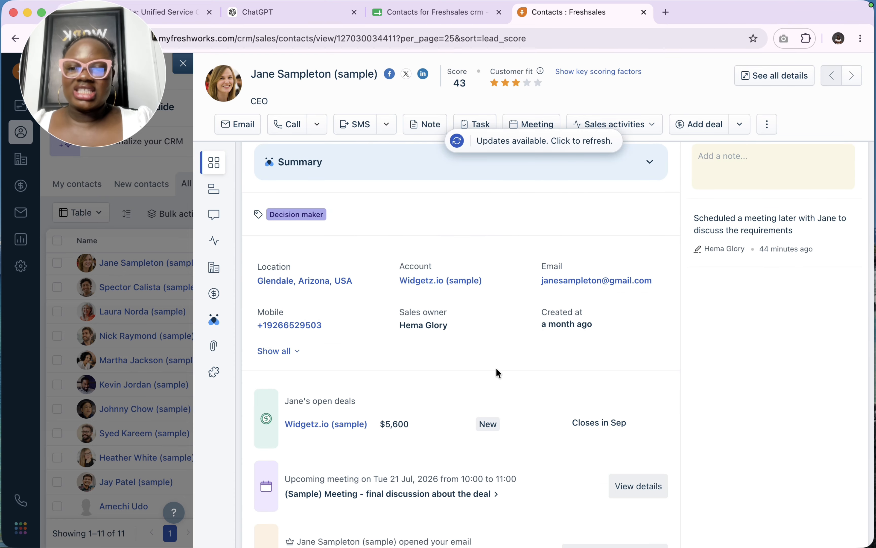
# Review the open contact's full details, including basic information and telephone numbers.
pyautogui.moveTo(284, 228)
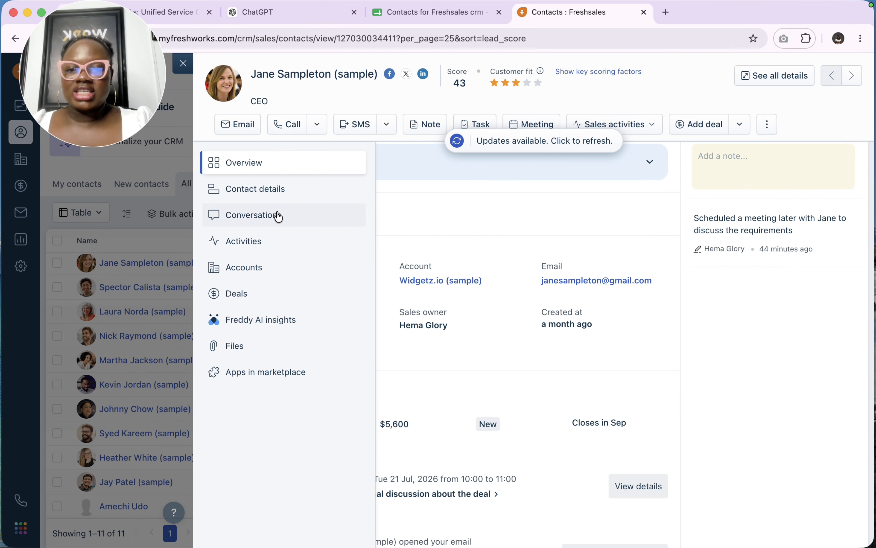
pyautogui.click(262, 199)
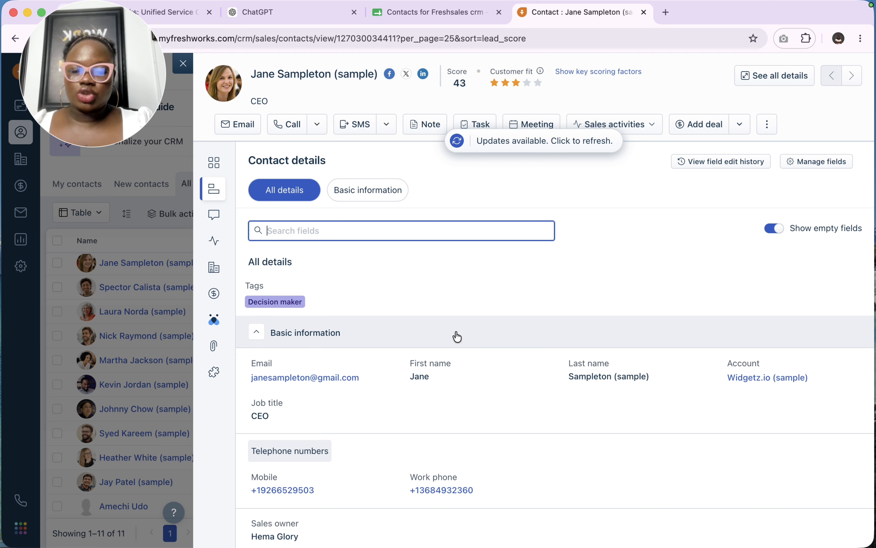
pyautogui.scroll(-1, 425, 426)
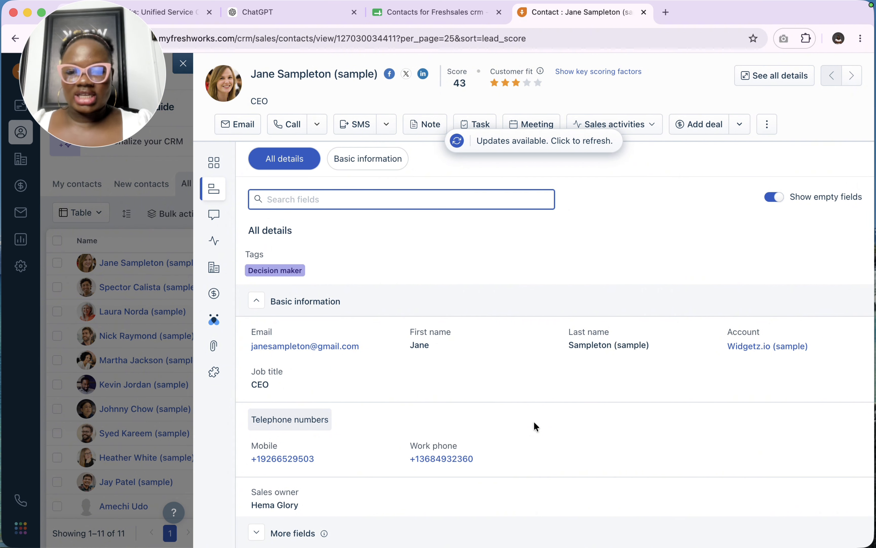
# Review the contact's conversations, covering email open and click tracking, chats and call logs.
pyautogui.moveTo(225, 192)
pyautogui.click(228, 215)
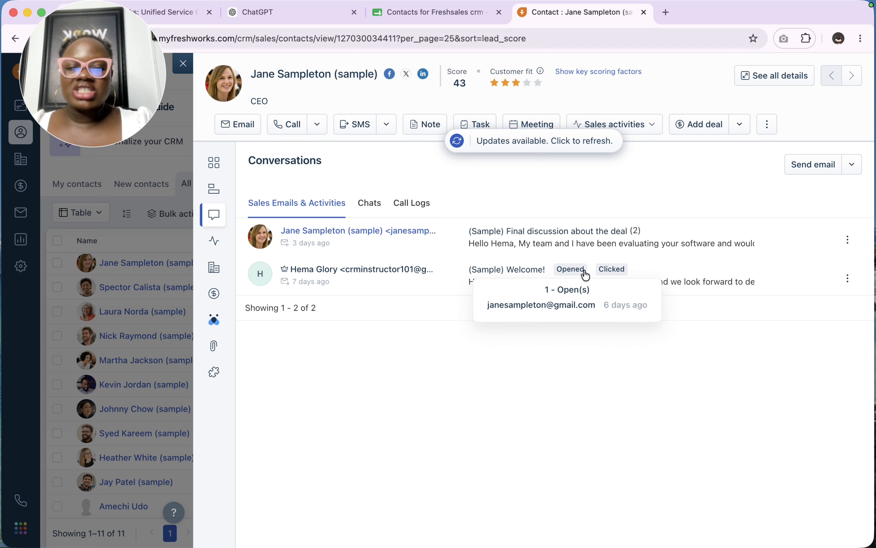
pyautogui.moveTo(623, 278)
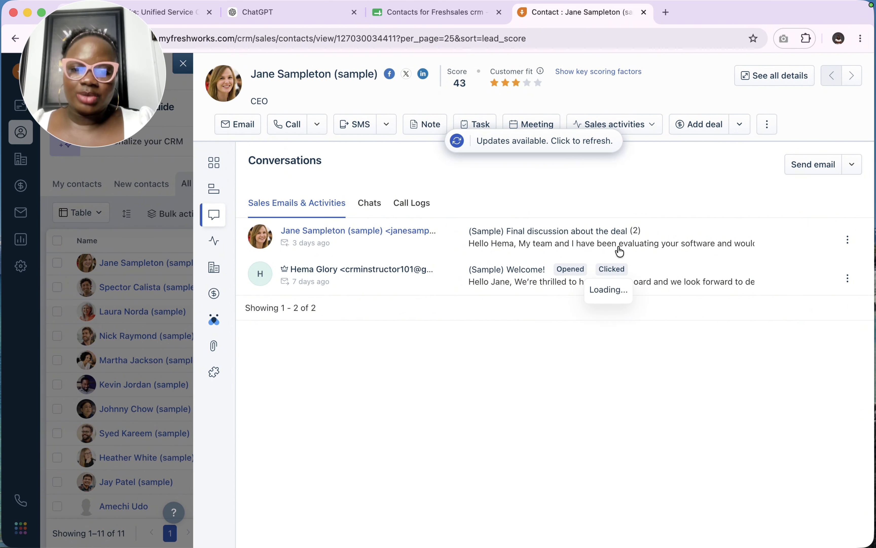
pyautogui.click(378, 213)
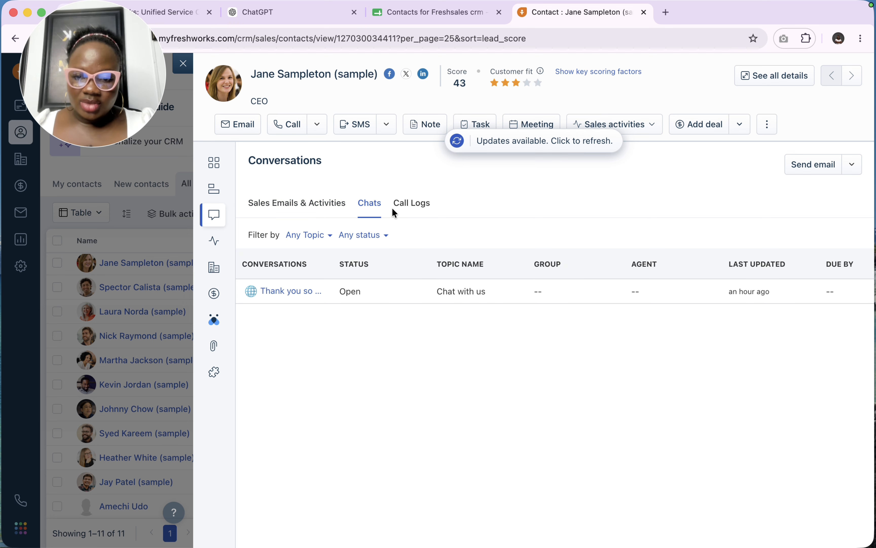
pyautogui.click(408, 209)
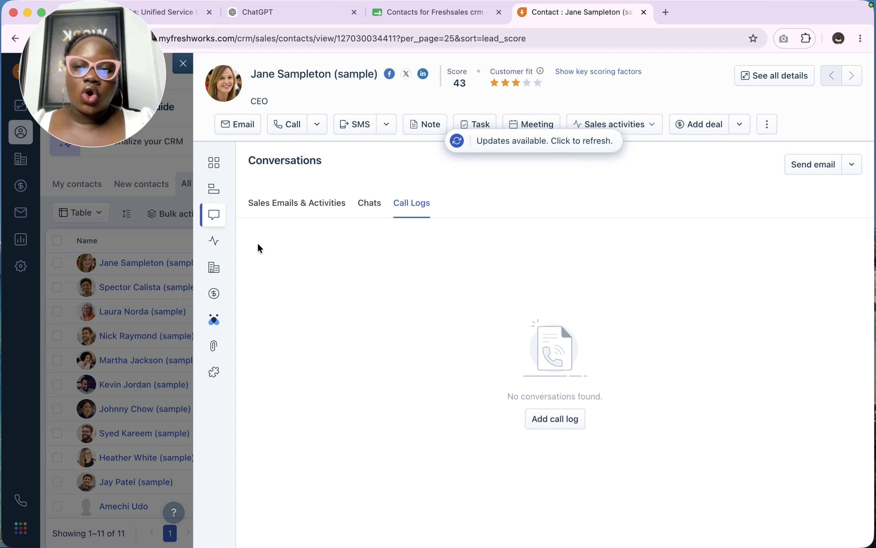
# Examine the contact's activity timeline, including its overdue and upcoming activities.
pyautogui.click(224, 250)
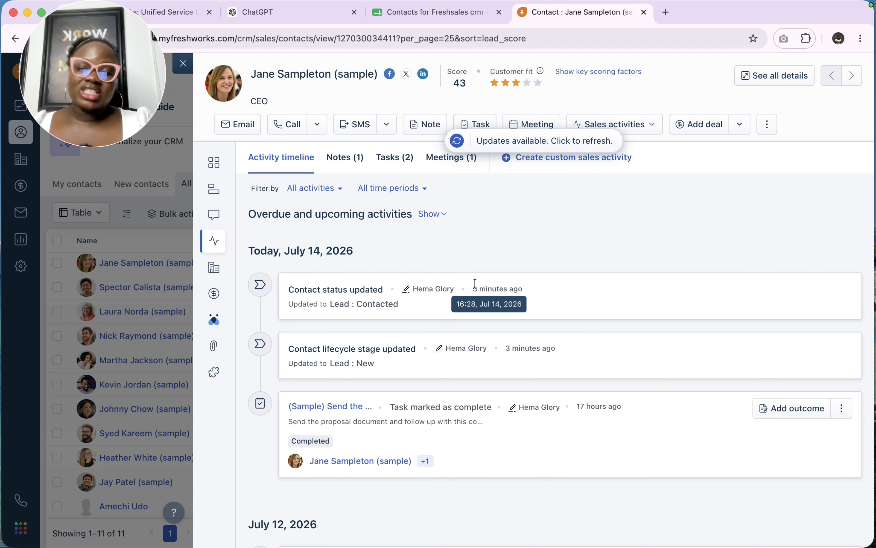
pyautogui.scroll(-5, 512, 353)
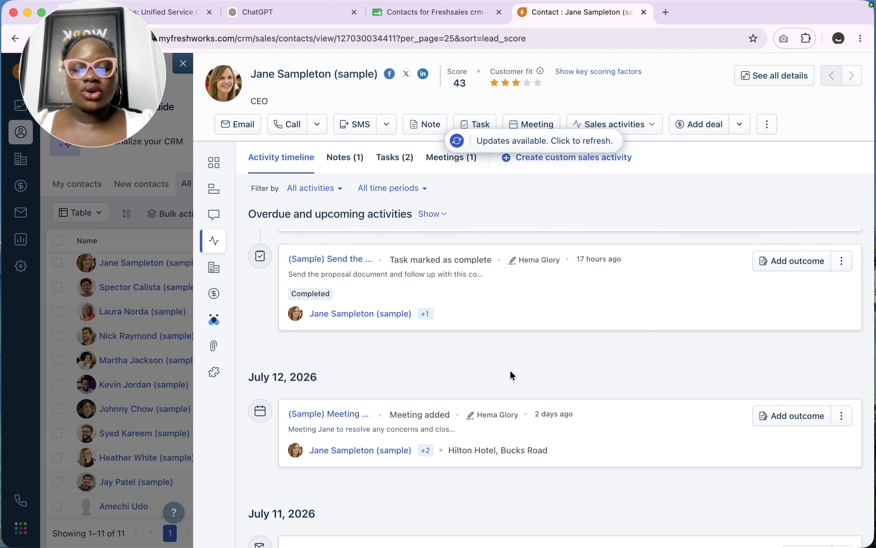
pyautogui.scroll(5, 510, 369)
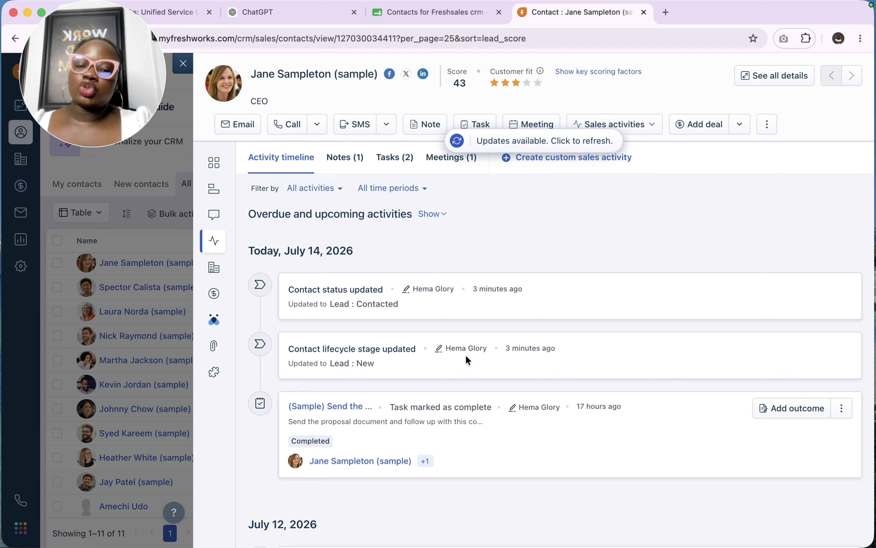
pyautogui.scroll(-2, 466, 356)
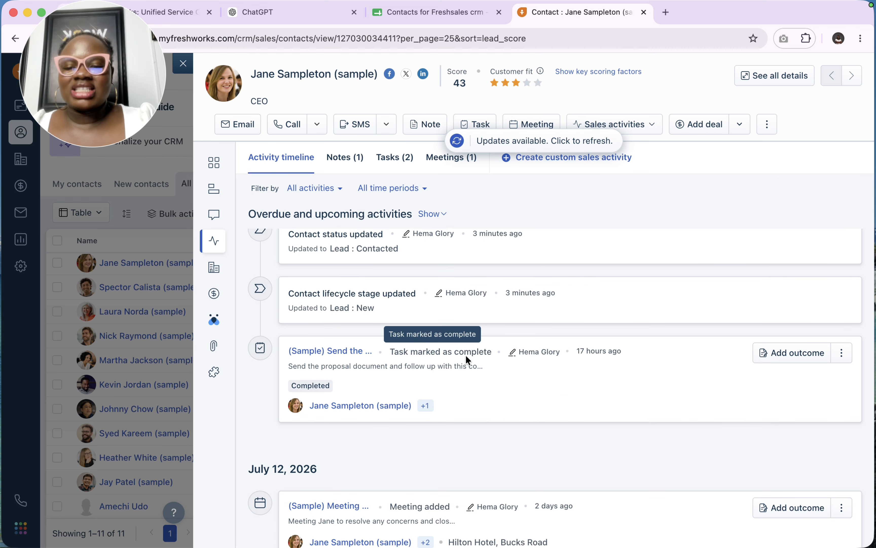
pyautogui.scroll(-2, 466, 356)
pyautogui.scroll(-2, 465, 355)
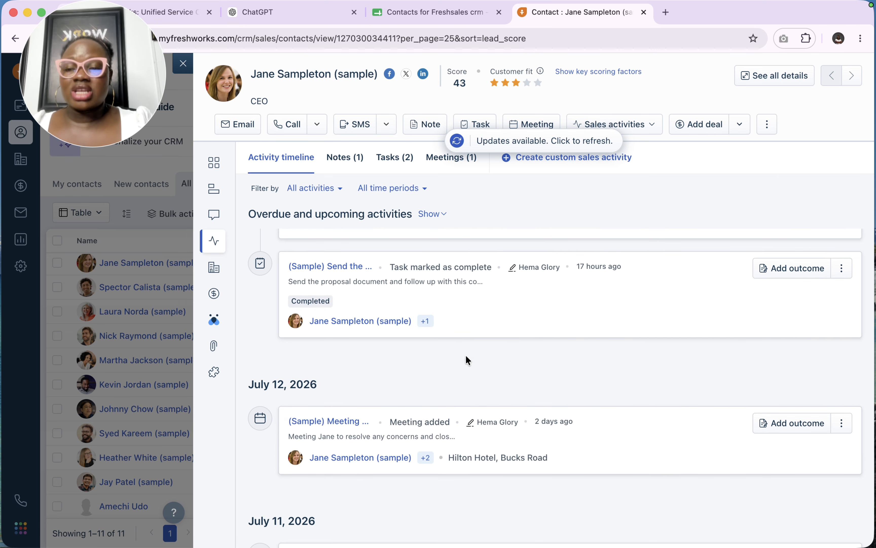
pyautogui.scroll(-10, 466, 354)
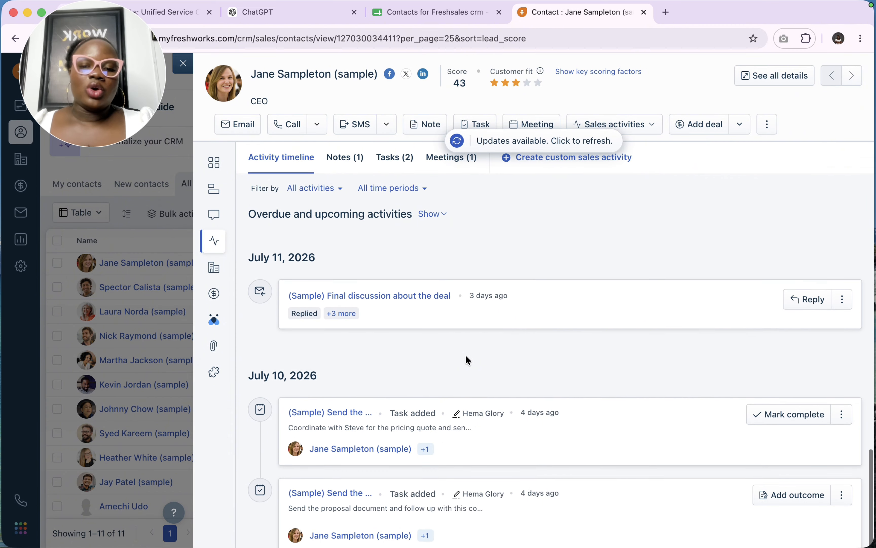
pyautogui.scroll(15, 465, 355)
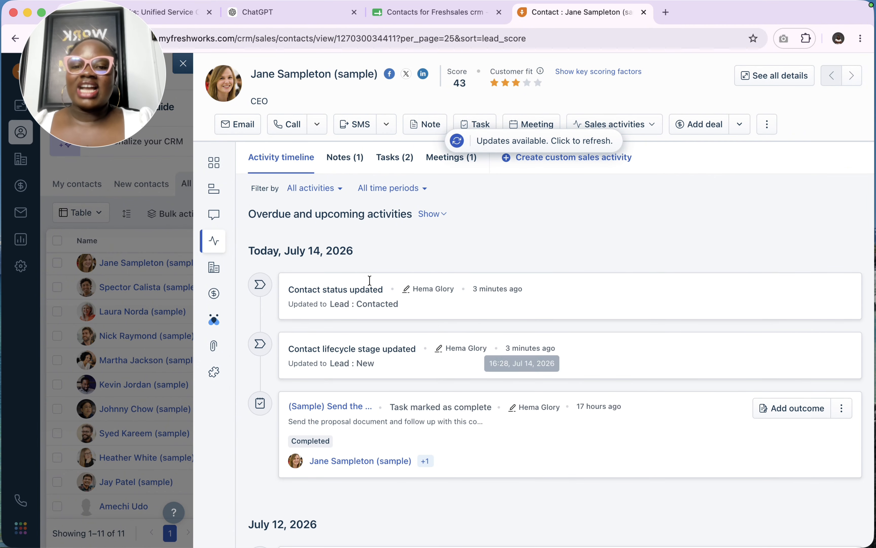
pyautogui.click(445, 217)
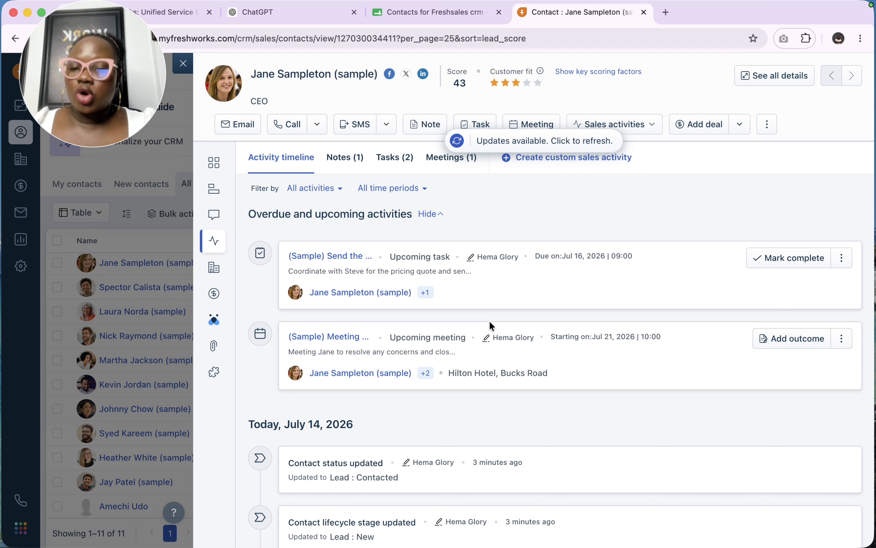
# Review the contact's notes, tasks and meetings, including the form for adding a meeting.
pyautogui.click(347, 168)
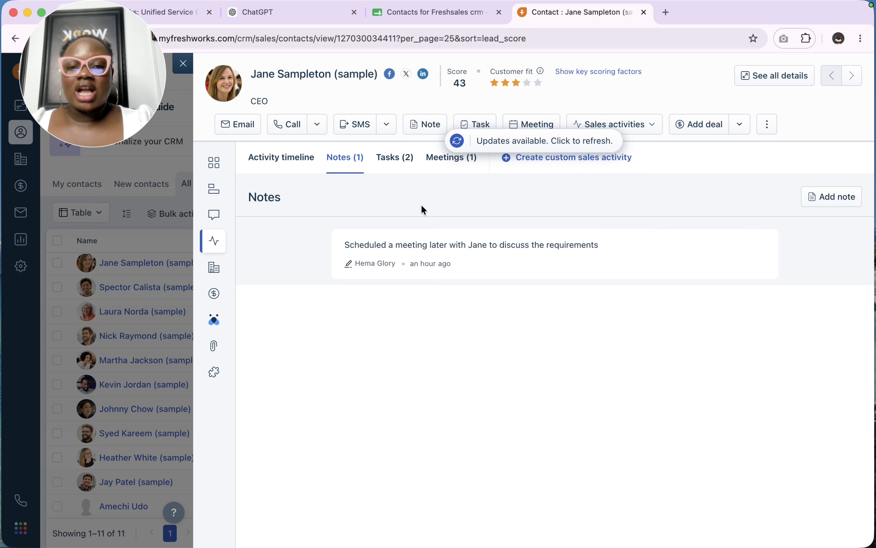
pyautogui.click(386, 162)
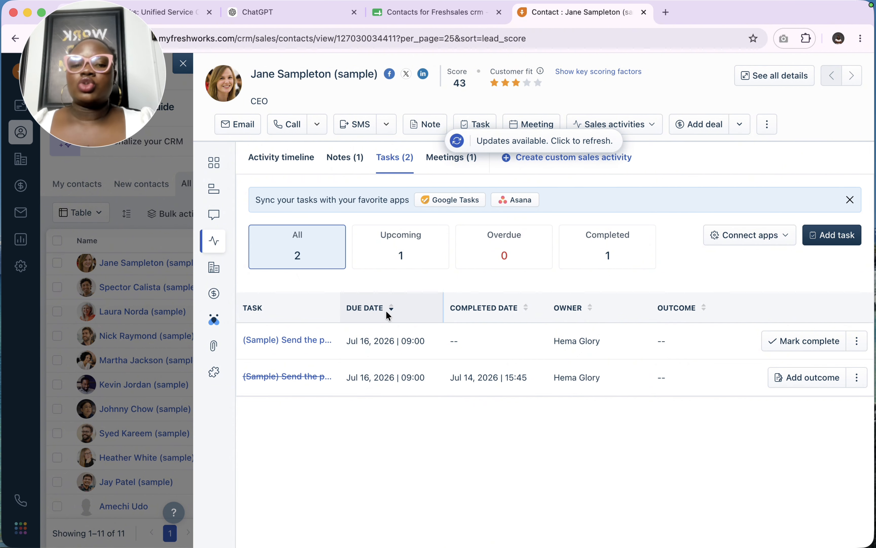
pyautogui.click(447, 168)
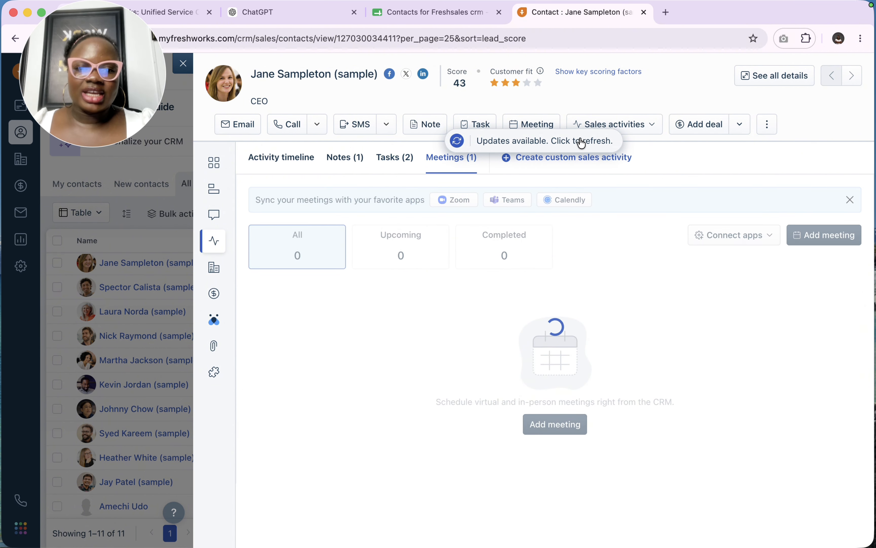
pyautogui.click(814, 232)
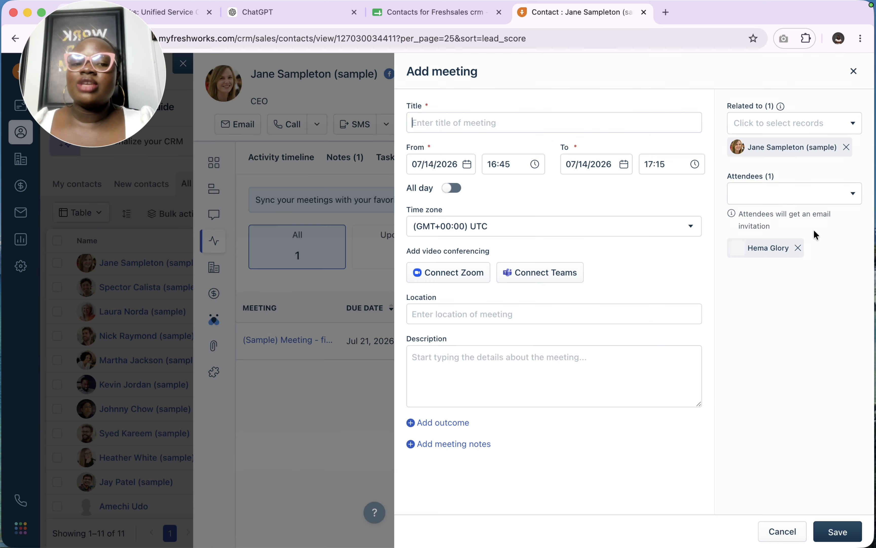
pyautogui.click(854, 72)
pyautogui.click(559, 146)
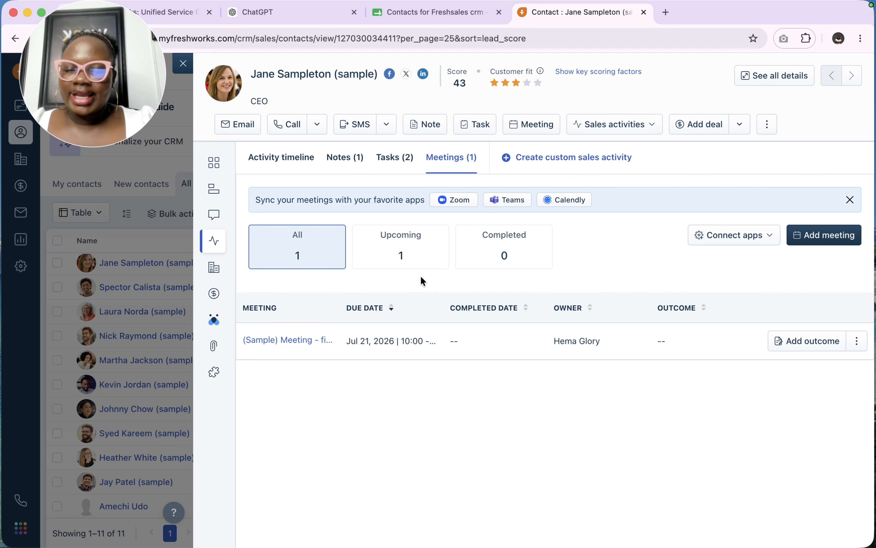
# Review the accounts and deals related to the contact.
pyautogui.click(221, 268)
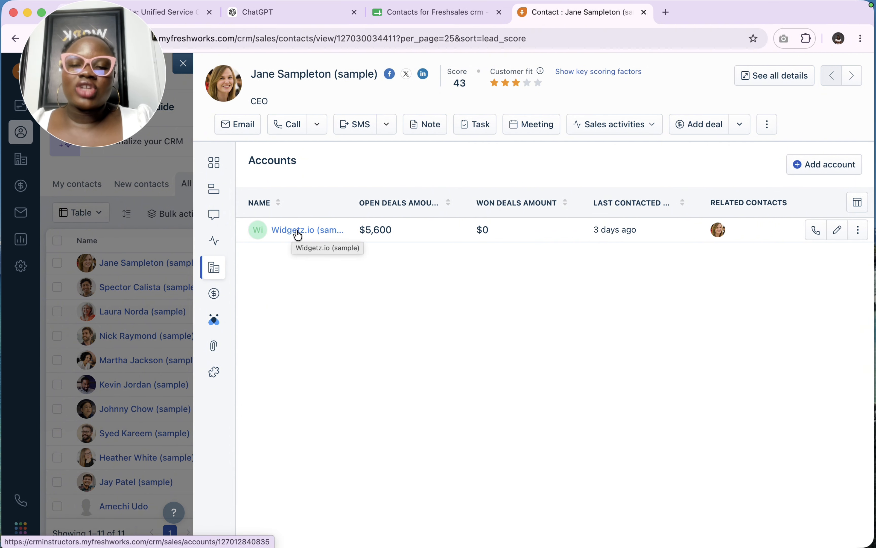
pyautogui.click(217, 294)
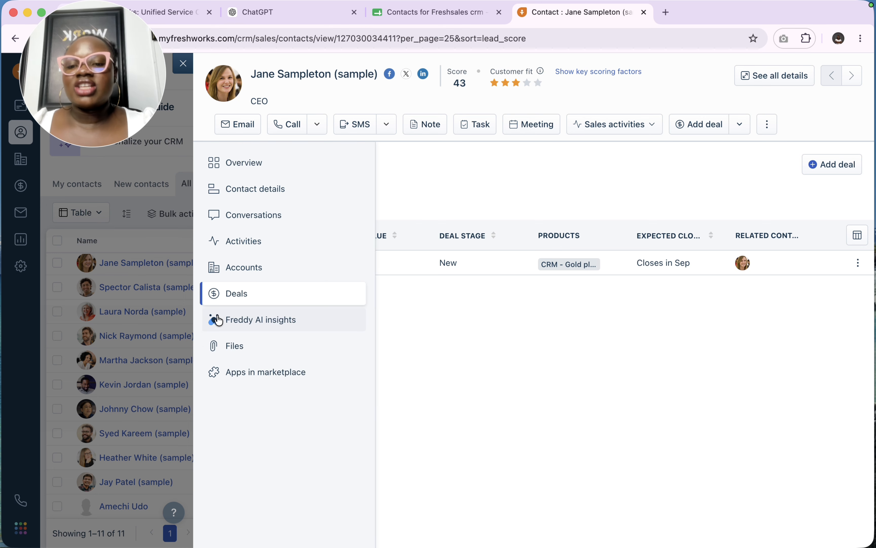
# Review the contact's Freddy AI insights for key scoring factors, possible duplicates and possible connections.
pyautogui.click(235, 326)
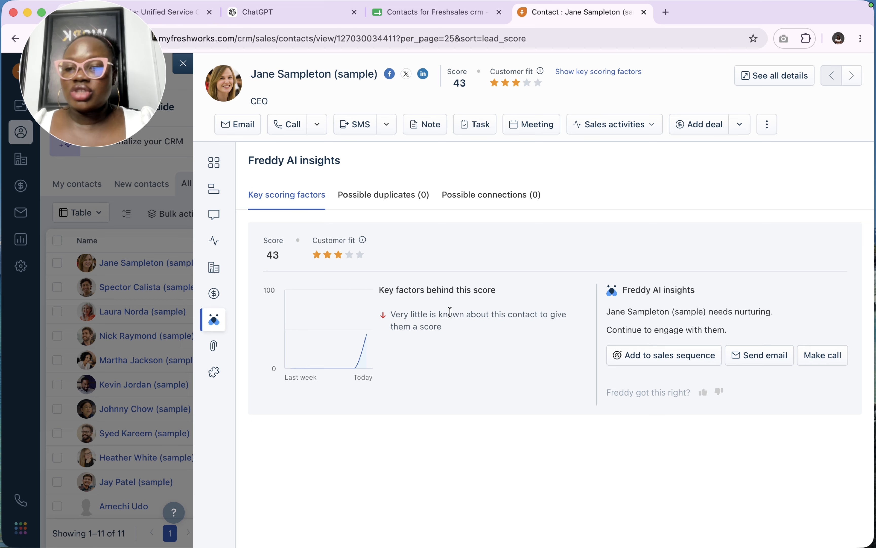
pyautogui.click(367, 197)
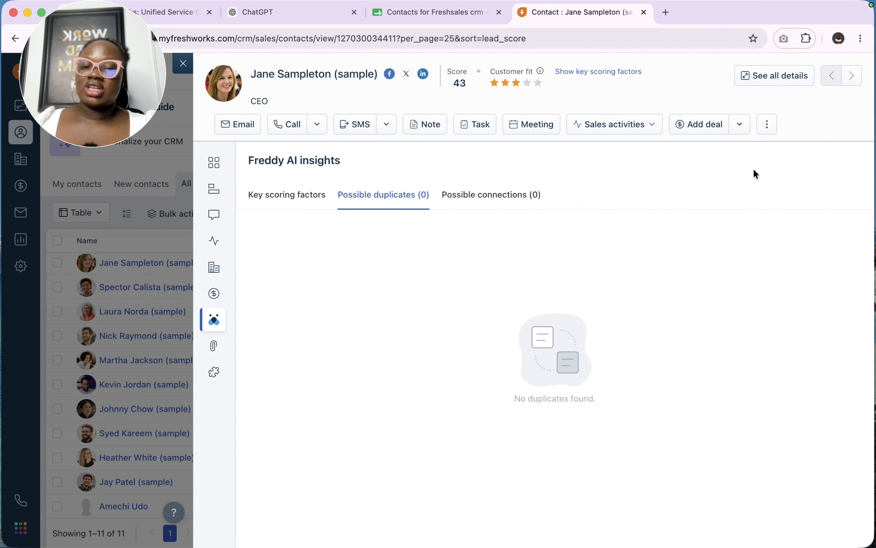
pyautogui.click(497, 204)
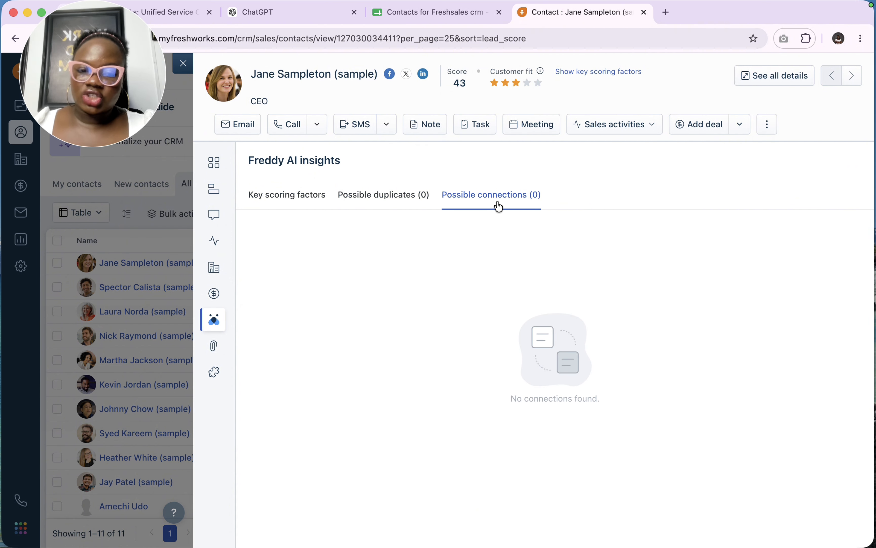
# Review the contact's attached files and the options for uploading a new file from the device.
pyautogui.click(223, 352)
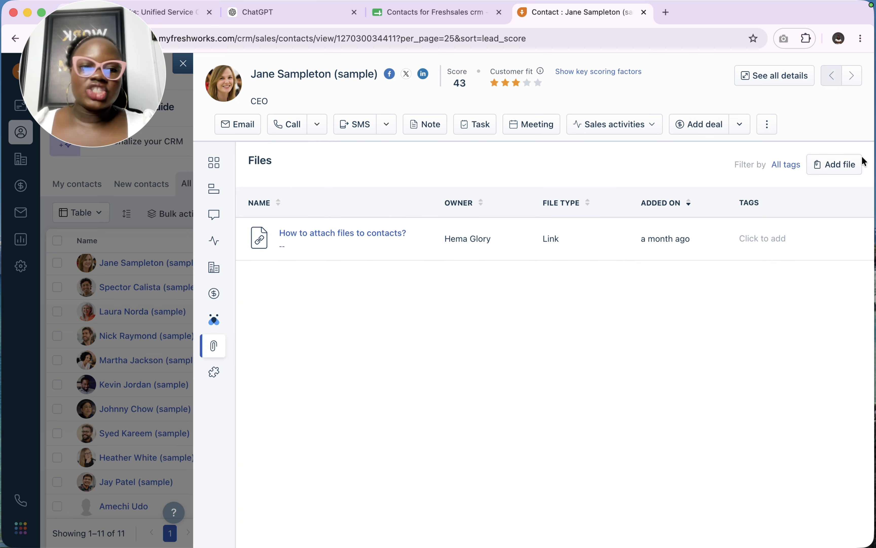
pyautogui.click(844, 170)
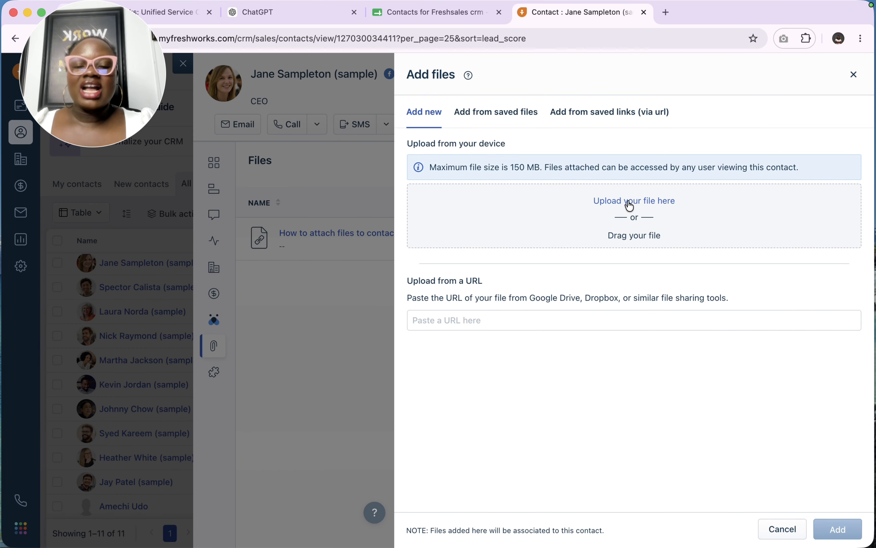
pyautogui.click(628, 202)
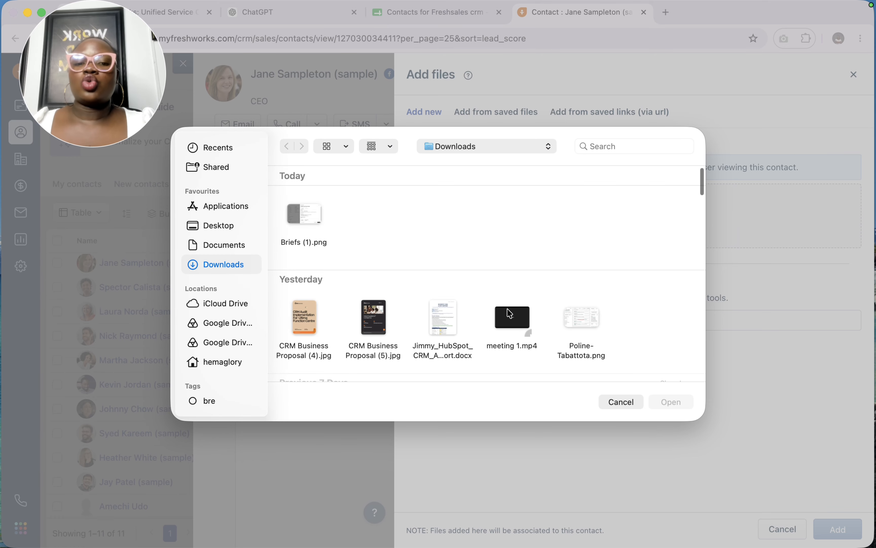
pyautogui.scroll(-2, 509, 313)
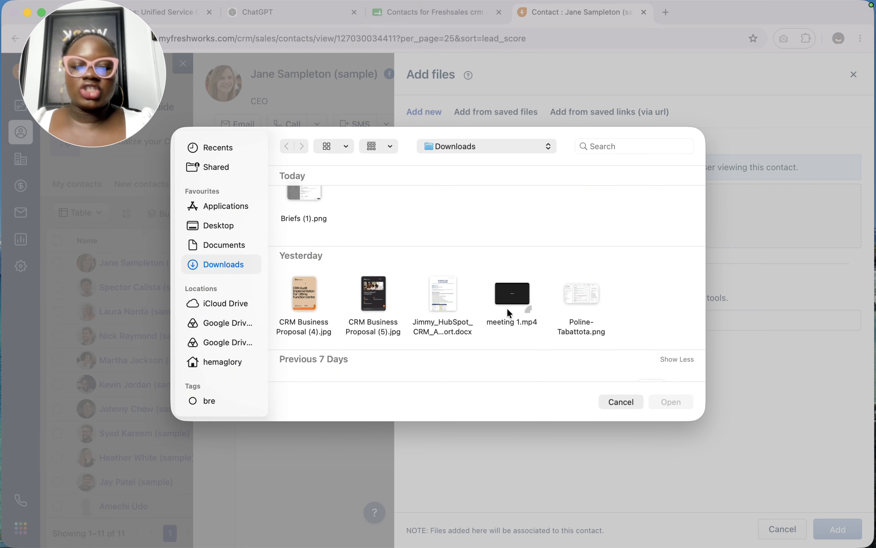
pyautogui.click(629, 406)
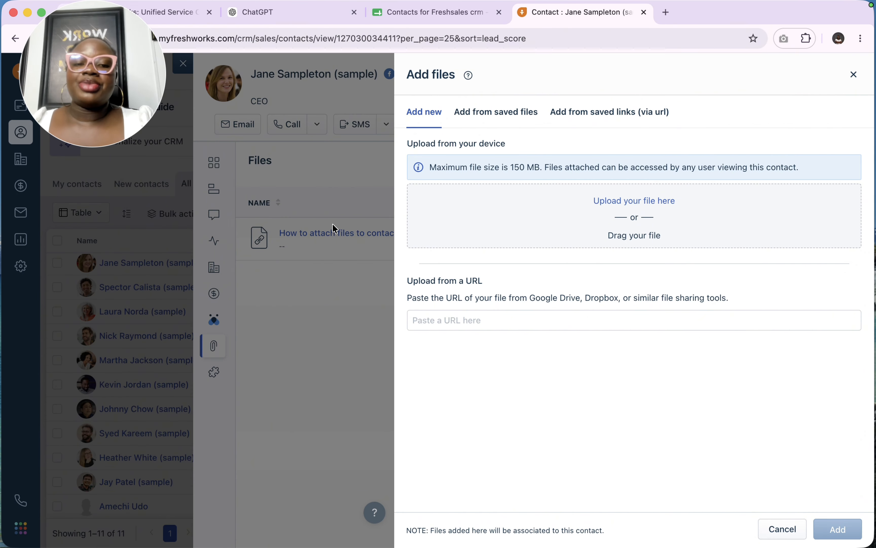
pyautogui.click(854, 75)
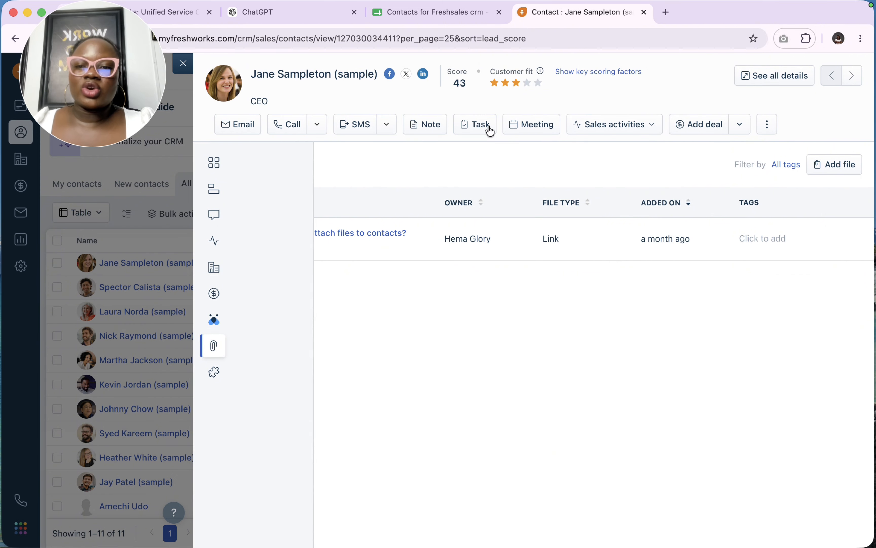
pyautogui.moveTo(198, 390)
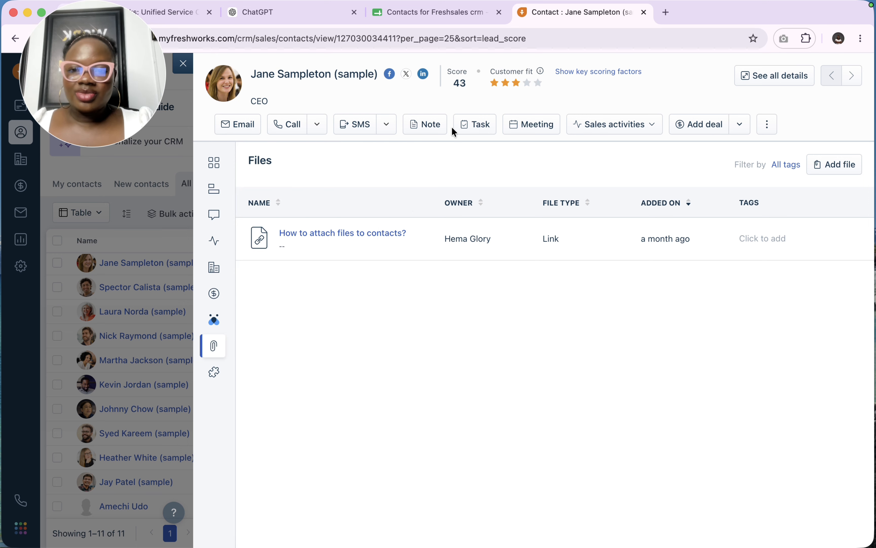
# Close the sample contact's record and look over the form for adding a contact manually, leaving it without saving.
pyautogui.click(183, 65)
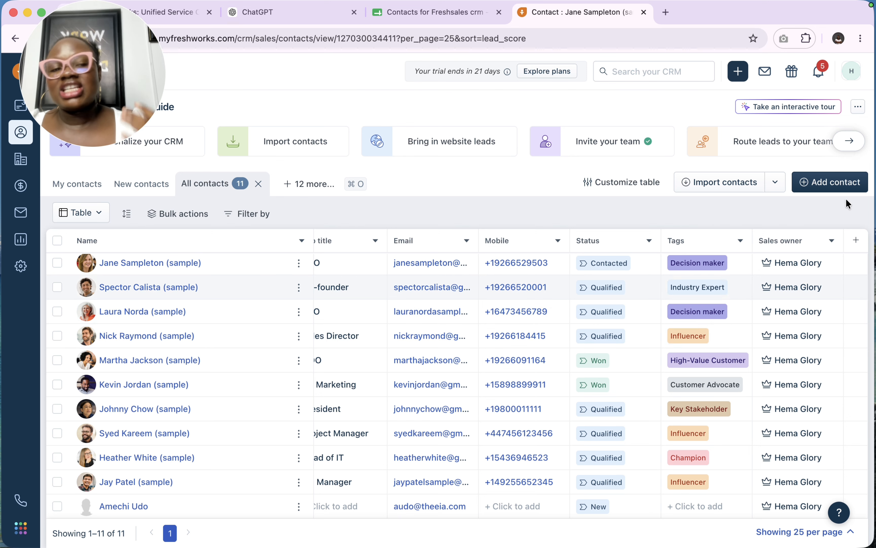
pyautogui.click(839, 183)
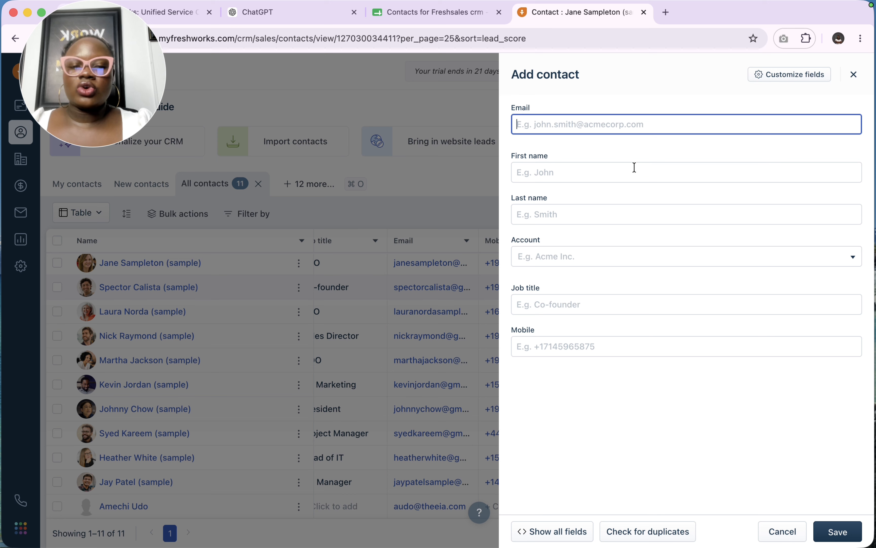
pyautogui.click(564, 128)
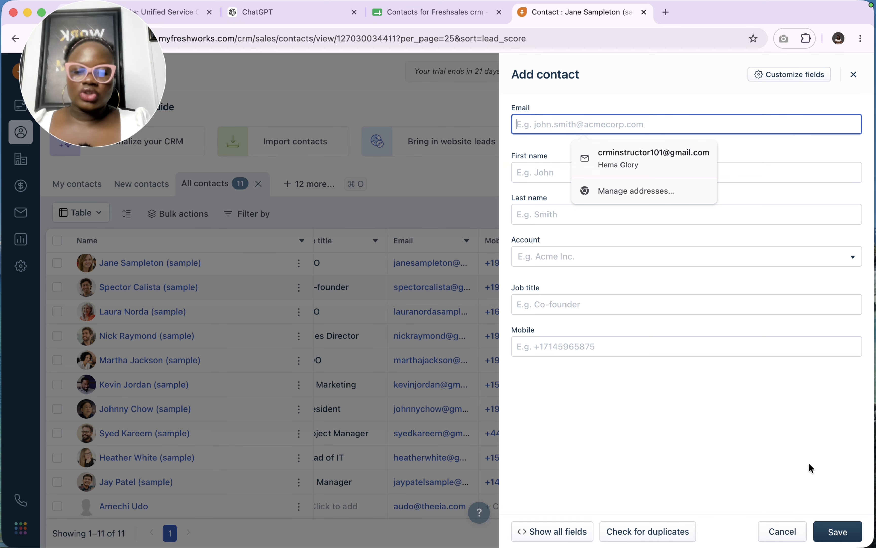
pyautogui.click(782, 531)
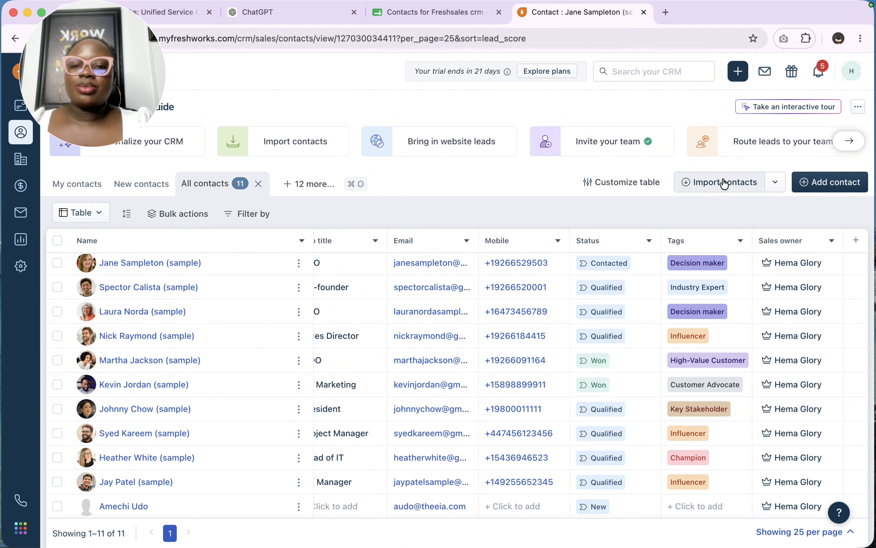
# Review the available sources for importing contacts, trying HubSpot and then selecting CSV or Excel.
pyautogui.click(700, 185)
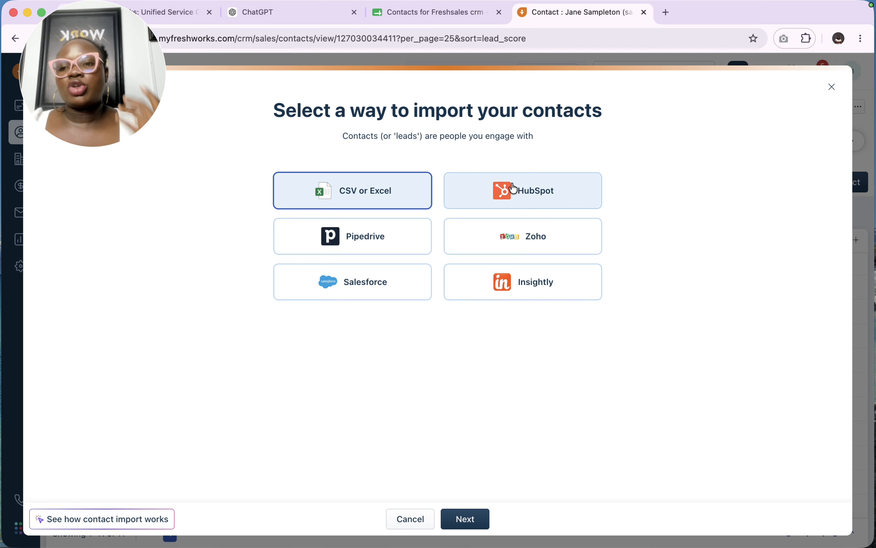
pyautogui.click(528, 190)
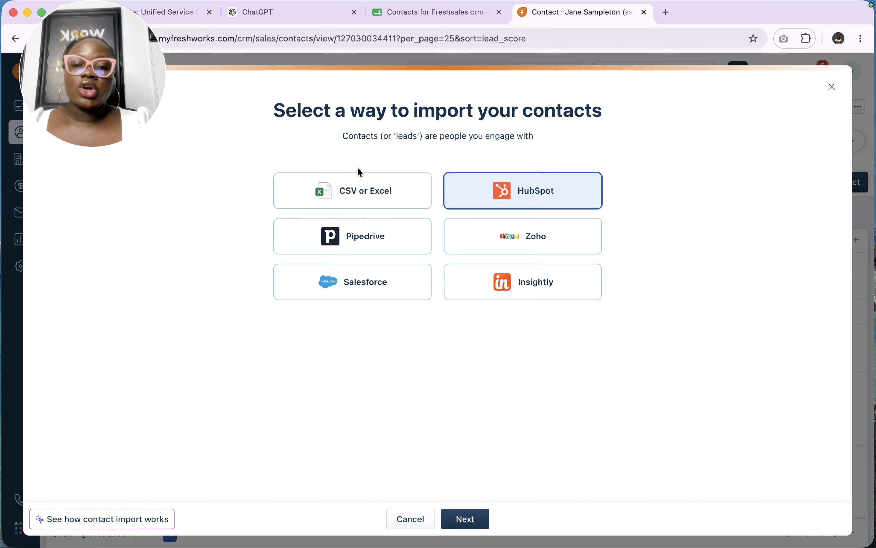
pyautogui.click(388, 191)
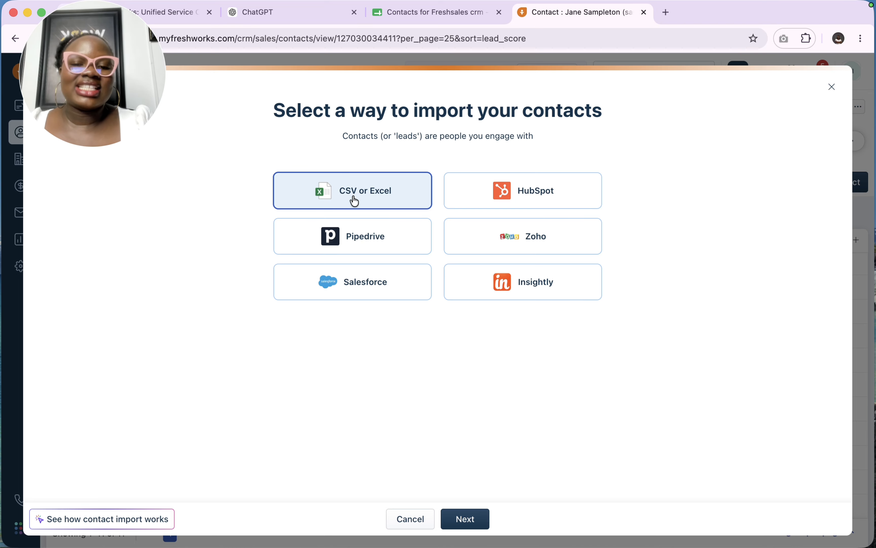
# Switch to the Google Sheets file "Contacts for Freshsales crm" and examine its contact rows and all column headings.
pyautogui.click(445, 12)
pyautogui.moveTo(70, 94); pyautogui.dragTo(369, 493)
pyautogui.scroll(-2, 385, 311)
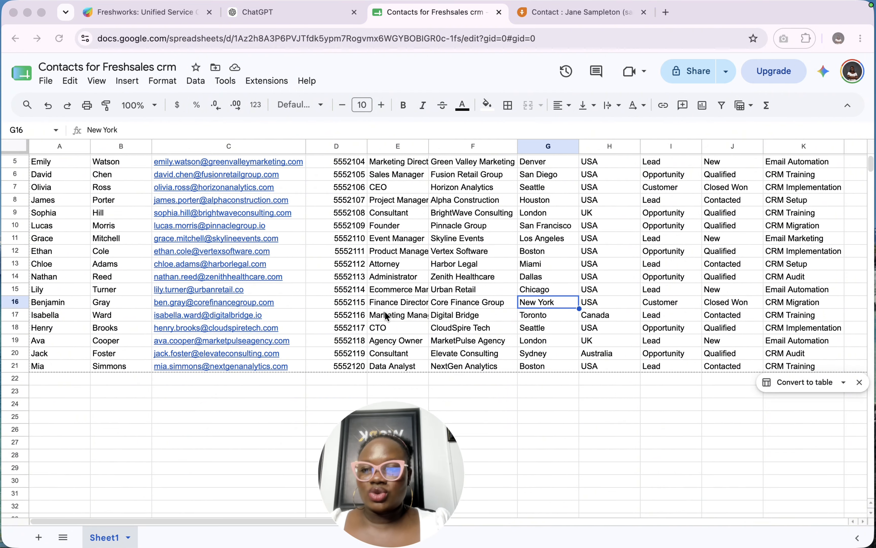
pyautogui.scroll(2, 385, 311)
pyautogui.hscroll(10, 384, 310)
pyautogui.hscroll(5, 385, 312)
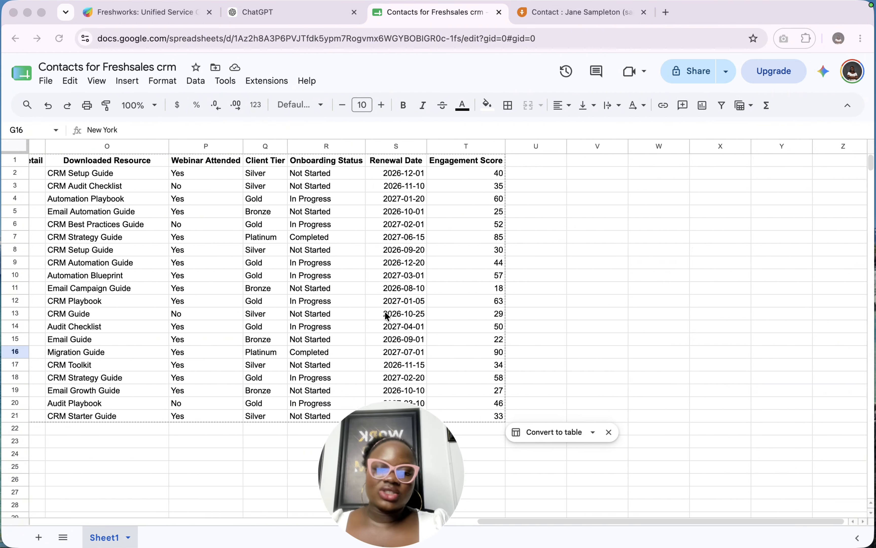
pyautogui.hscroll(-12, 385, 313)
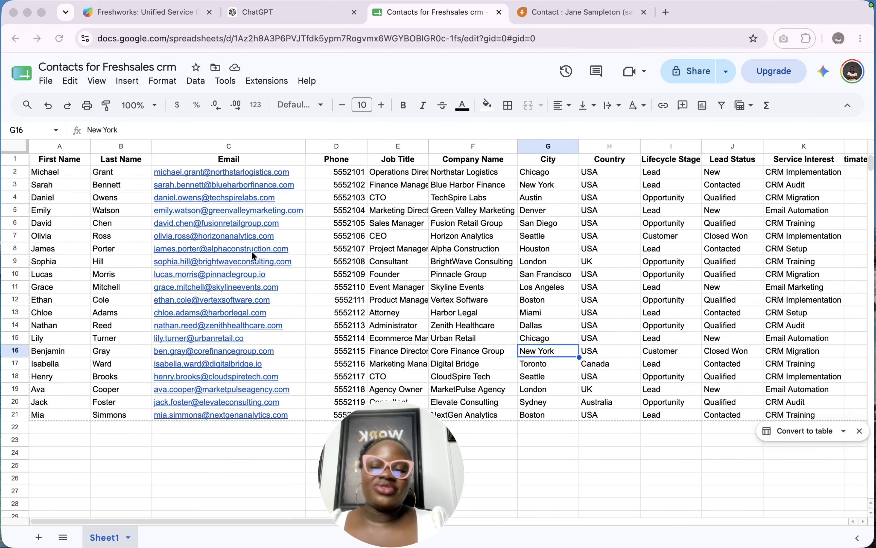
pyautogui.hscroll(1, 482, 264)
pyautogui.hscroll(8, 482, 269)
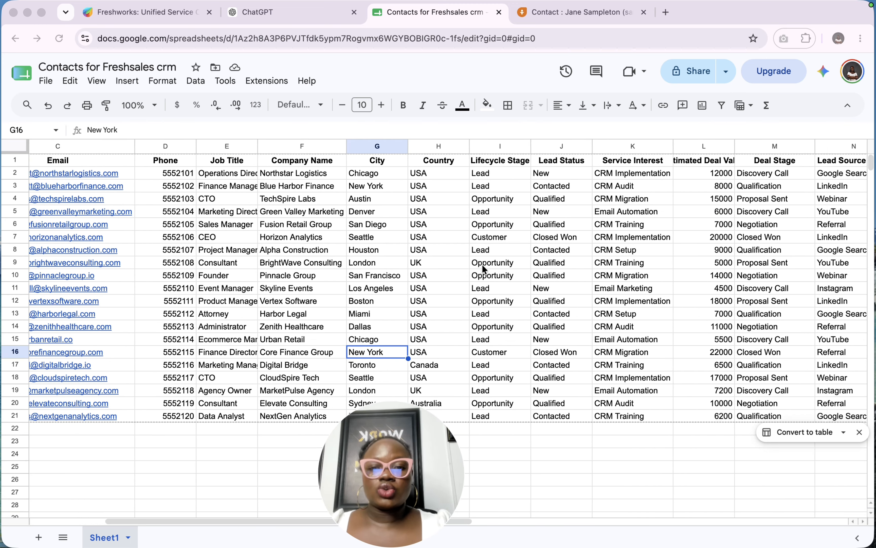
pyautogui.hscroll(1, 482, 265)
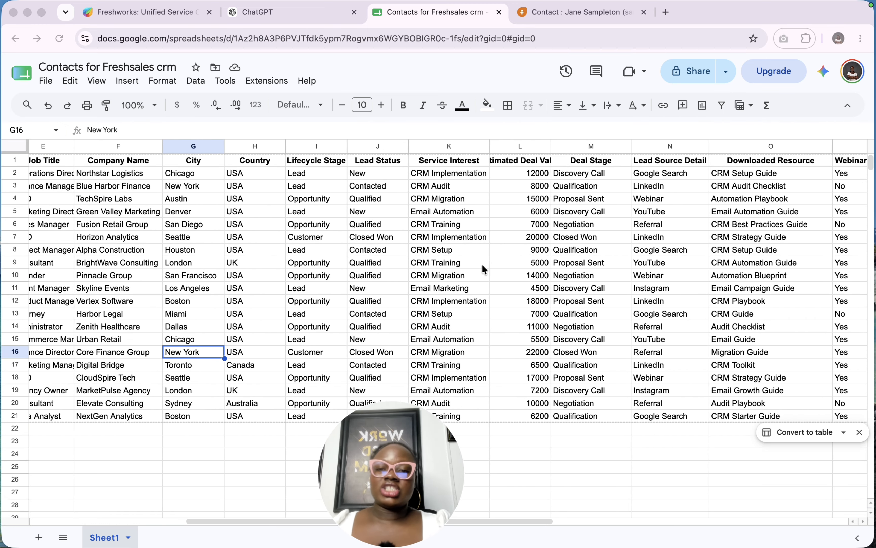
pyautogui.hscroll(6, 482, 264)
pyautogui.hscroll(2, 482, 265)
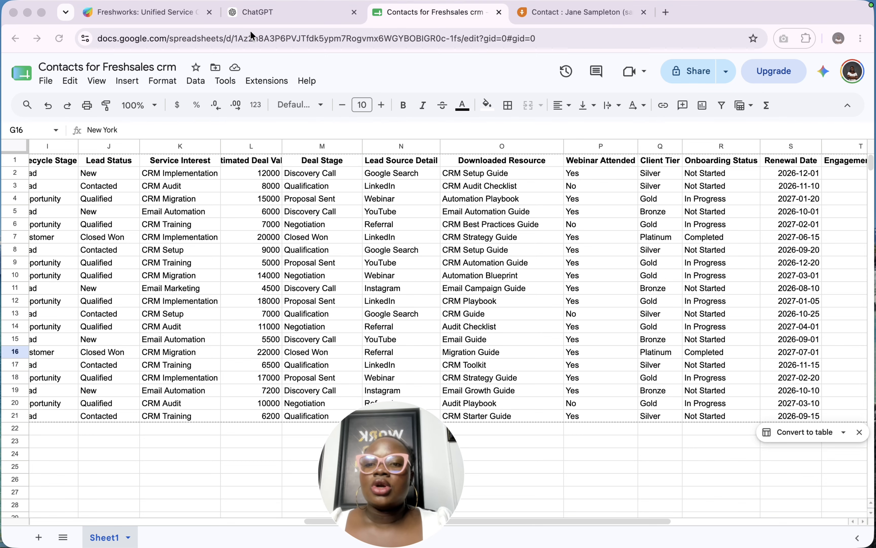
# Return to Freshsales, leave the contact import, and open the Contacts field settings to view the Basic information fields.
pyautogui.click(540, 18)
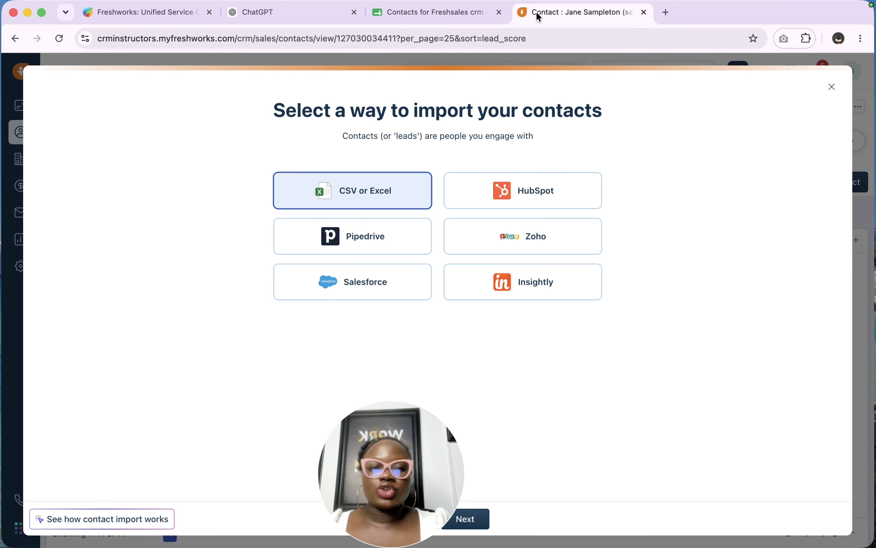
pyautogui.click(832, 90)
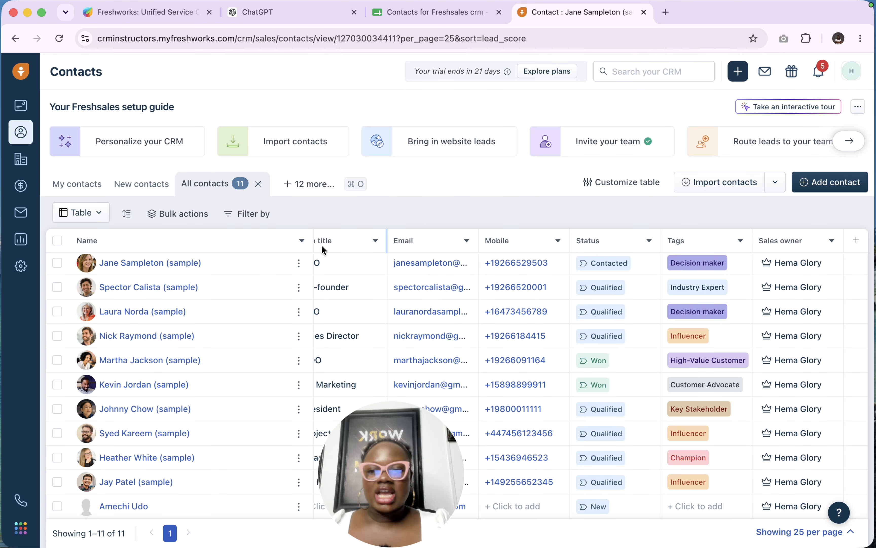
pyautogui.click(20, 268)
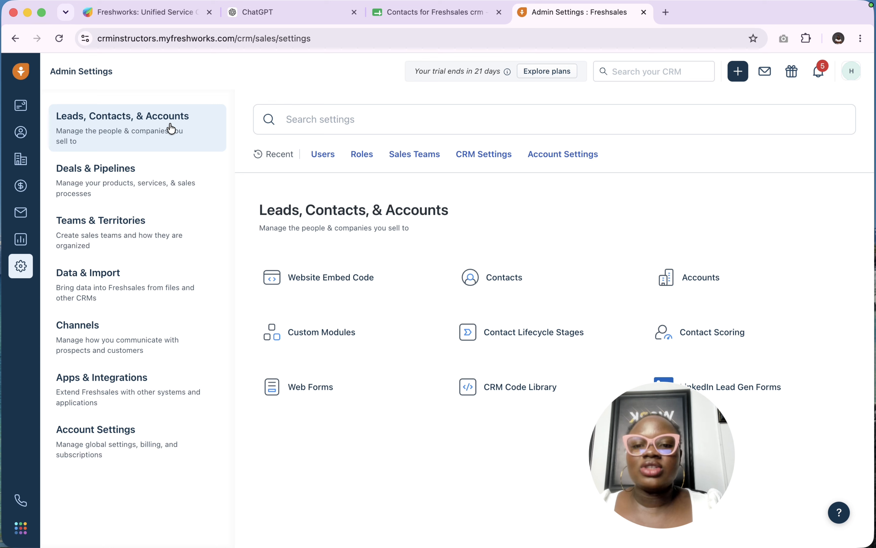
pyautogui.click(534, 279)
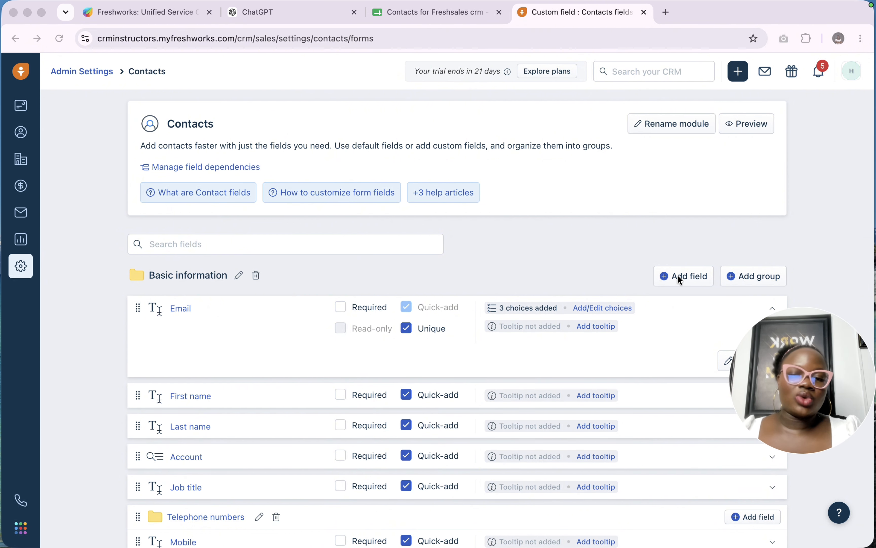
pyautogui.moveTo(806, 365); pyautogui.dragTo(814, 466)
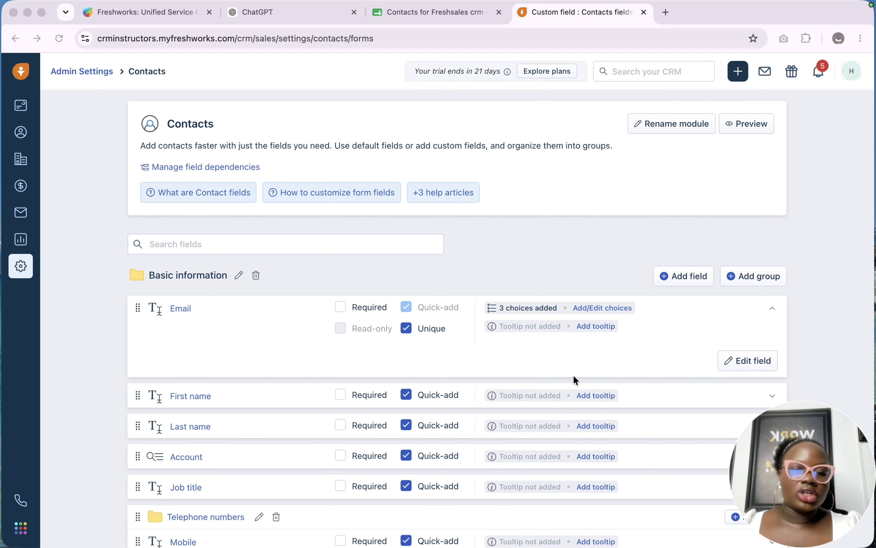
pyautogui.scroll(-3, 573, 375)
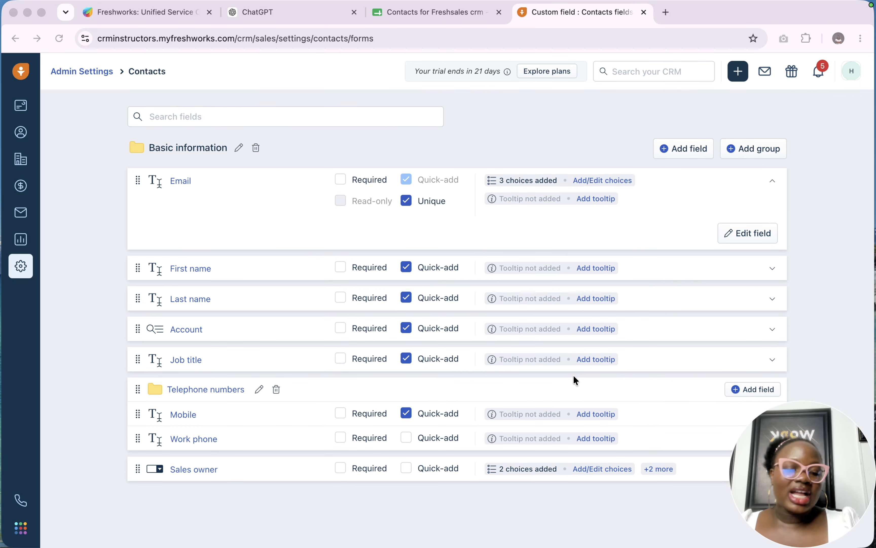
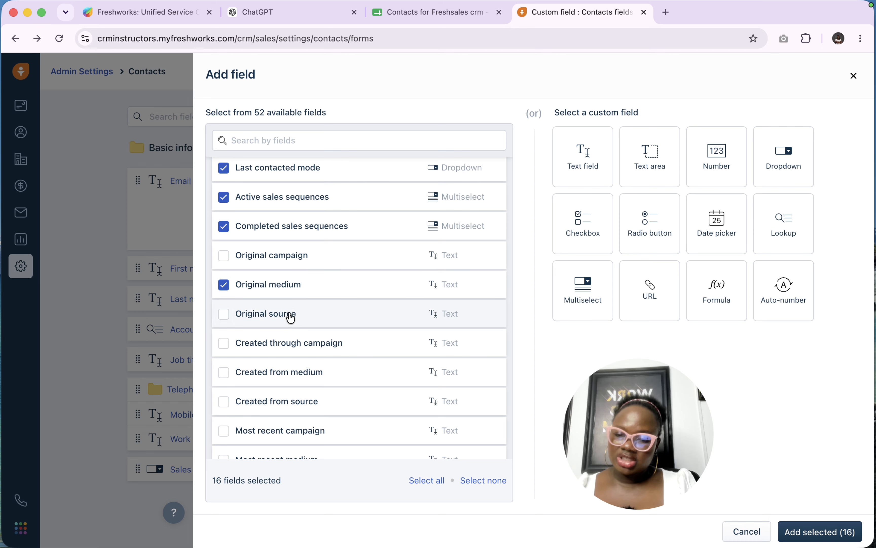
# Select the Original source, Last activity date and Last activity type fields for addition to the contact form.
pyautogui.click(291, 317)
pyautogui.scroll(-5, 290, 317)
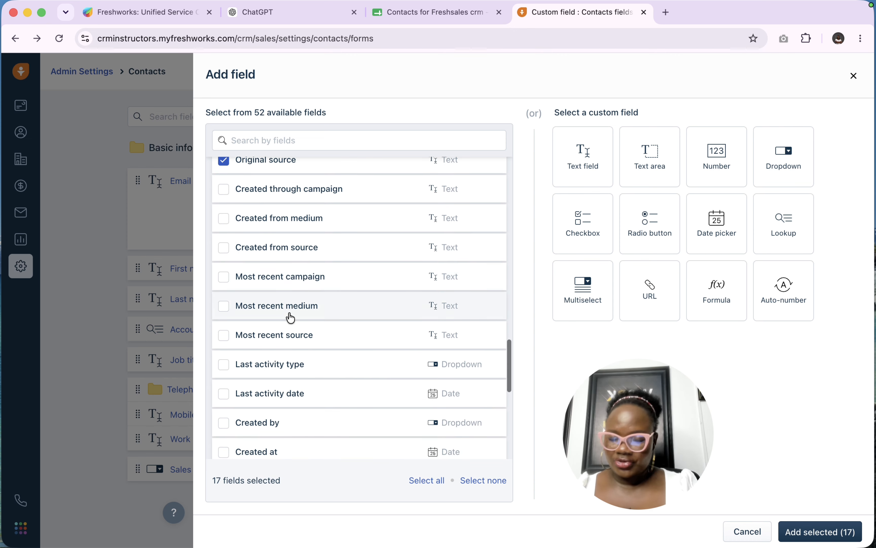
pyautogui.scroll(-4, 291, 318)
pyautogui.scroll(3, 275, 321)
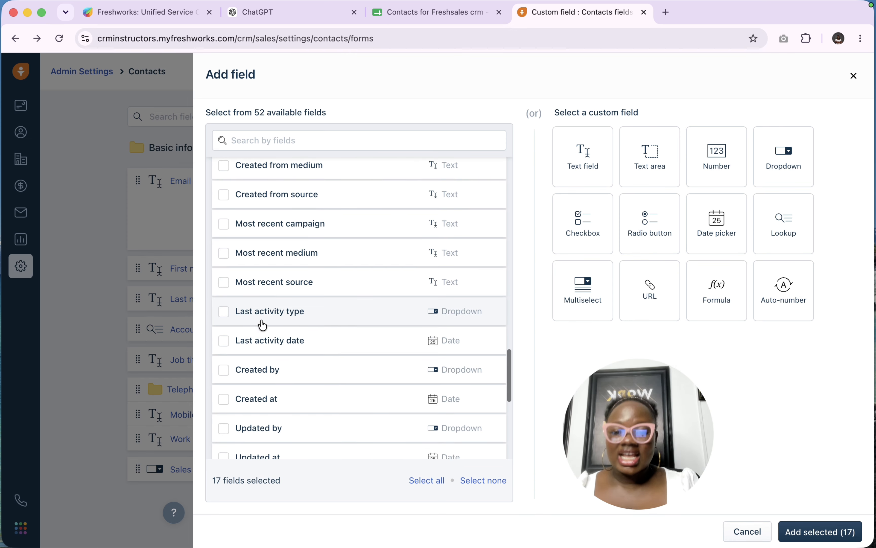
pyautogui.click(251, 342)
pyautogui.click(232, 311)
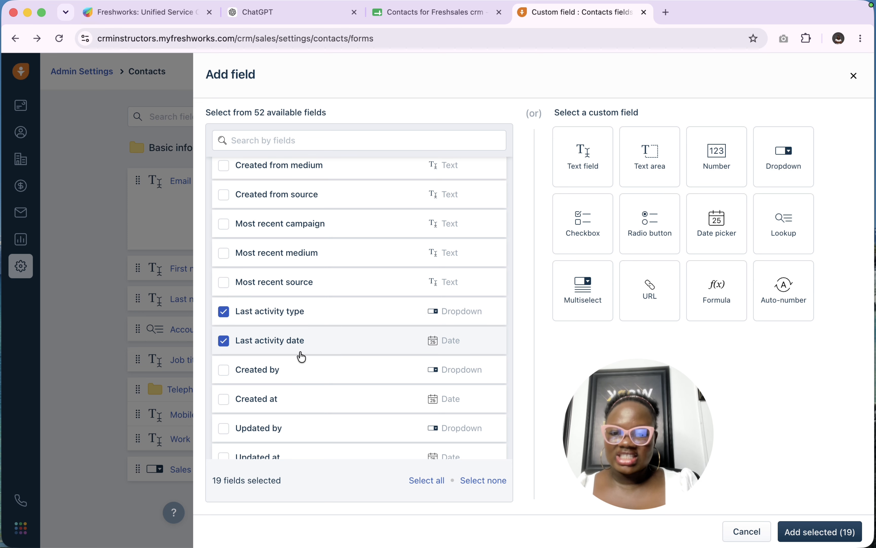
# Include Created by, Created at and Work email in the selection of available contact fields.
pyautogui.scroll(-5, 302, 357)
pyautogui.click(299, 228)
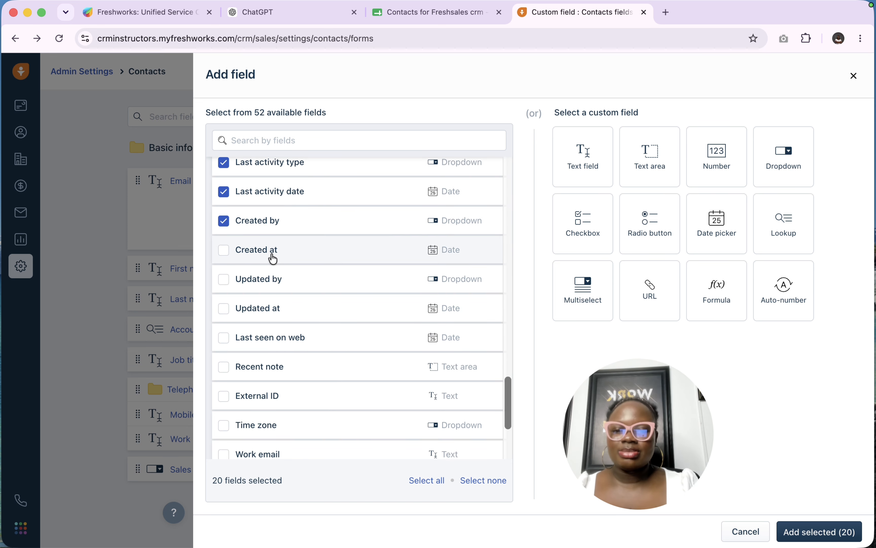
pyautogui.click(273, 259)
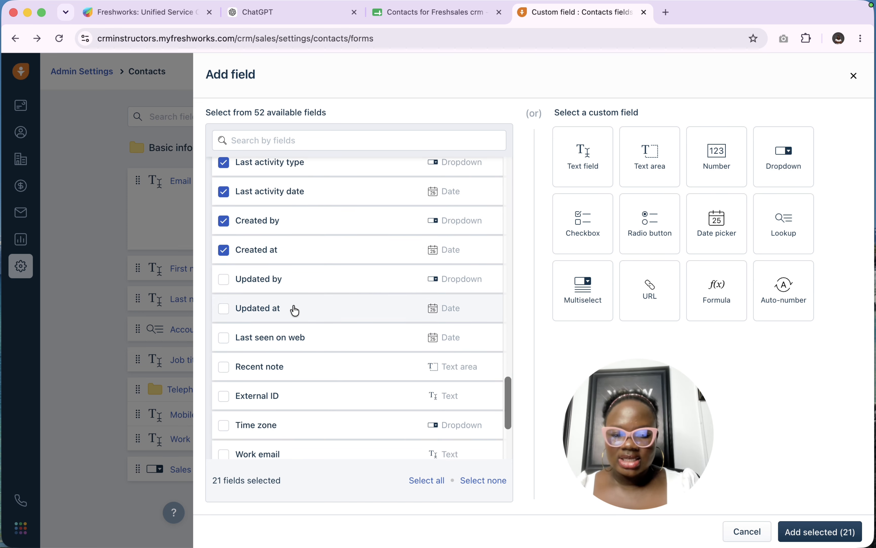
pyautogui.scroll(-3, 295, 311)
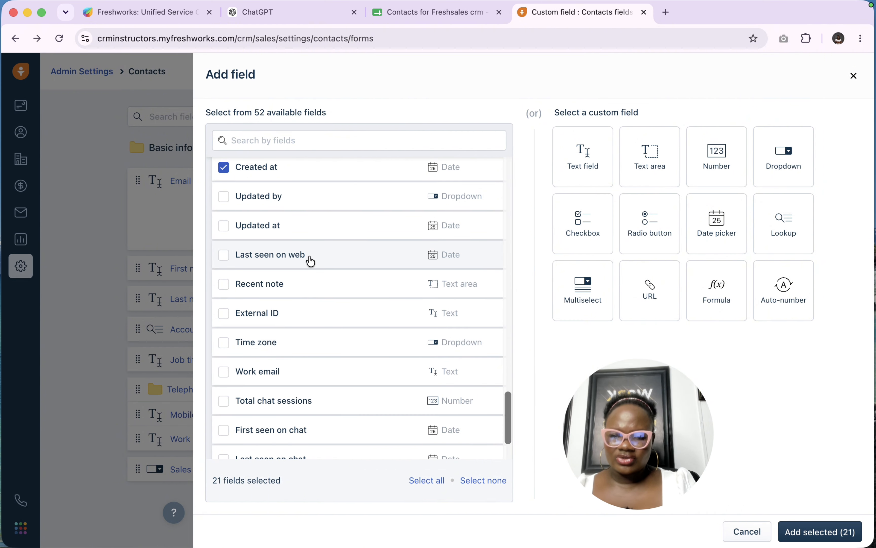
pyautogui.scroll(-2, 285, 358)
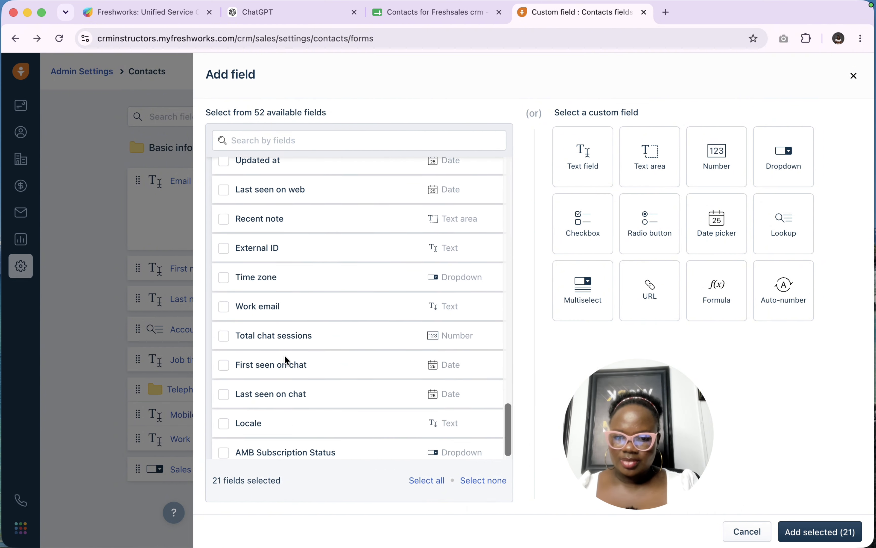
pyautogui.click(279, 299)
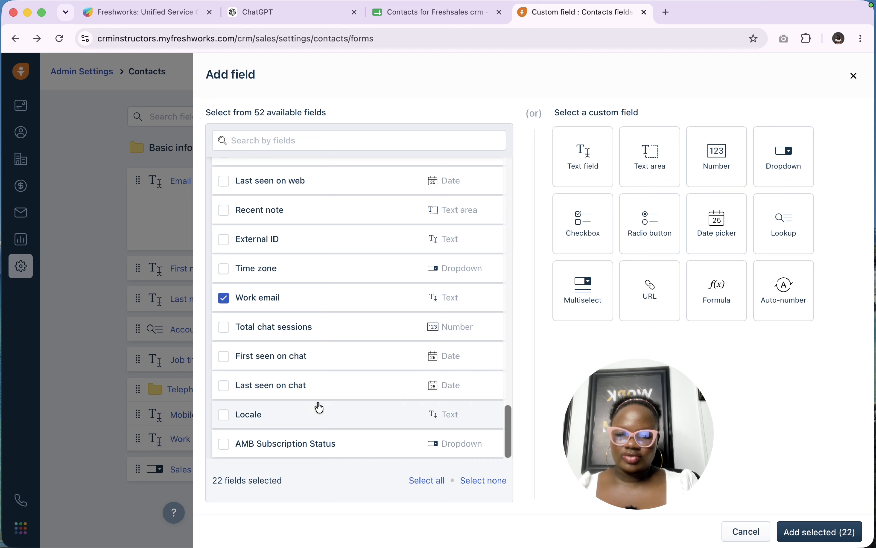
# Check the selection of available fields, add all selected fields to the contact form, and look through the updated field list.
pyautogui.moveTo(637, 445); pyautogui.dragTo(579, 450)
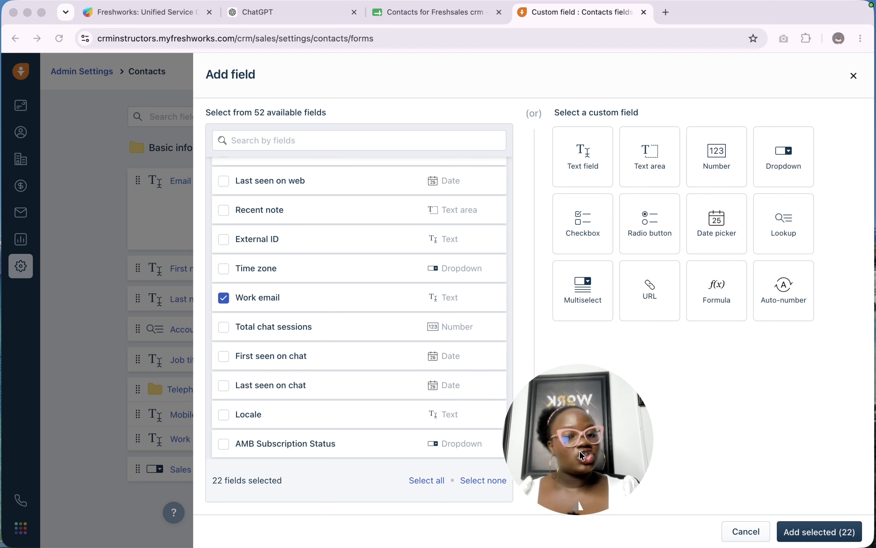
pyautogui.scroll(15, 373, 290)
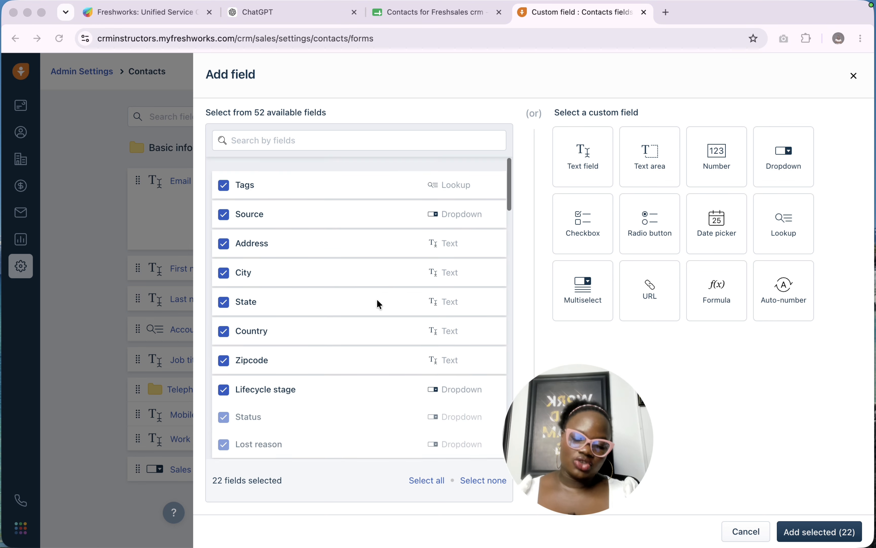
pyautogui.scroll(-15, 376, 303)
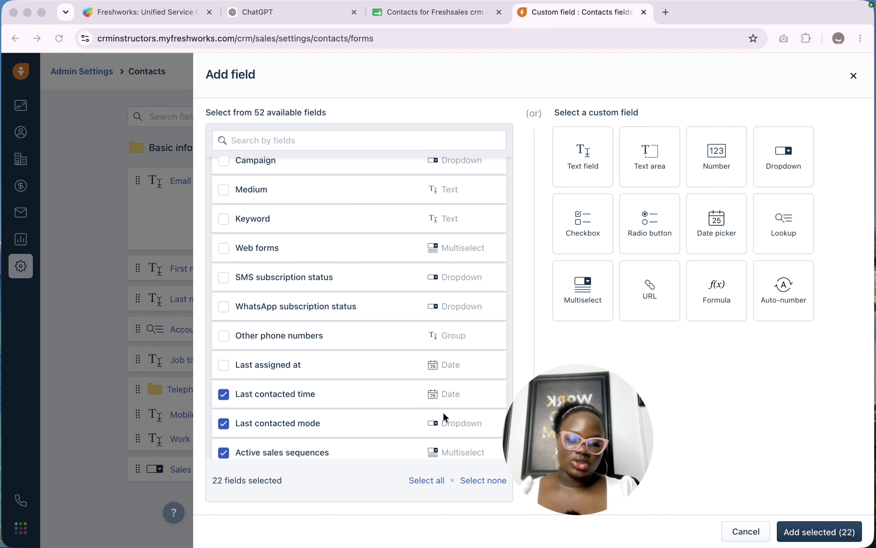
pyautogui.click(816, 539)
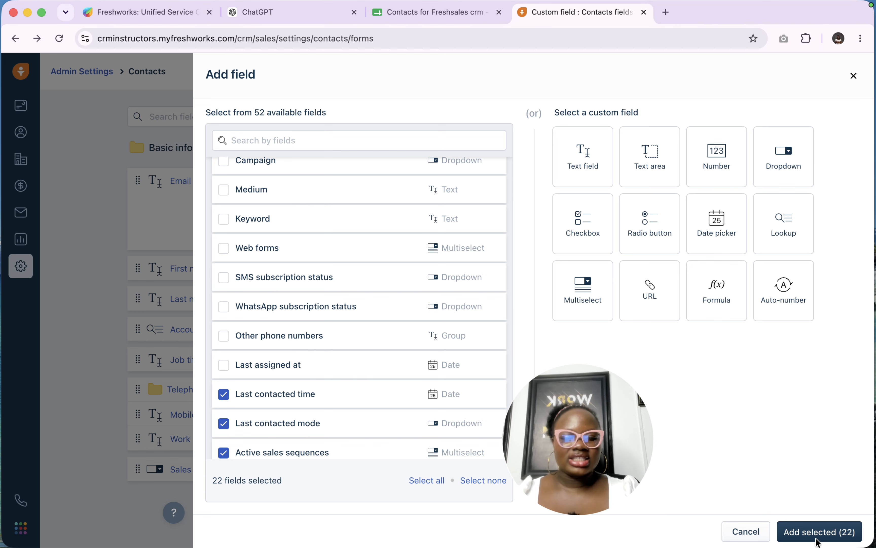
pyautogui.click(816, 541)
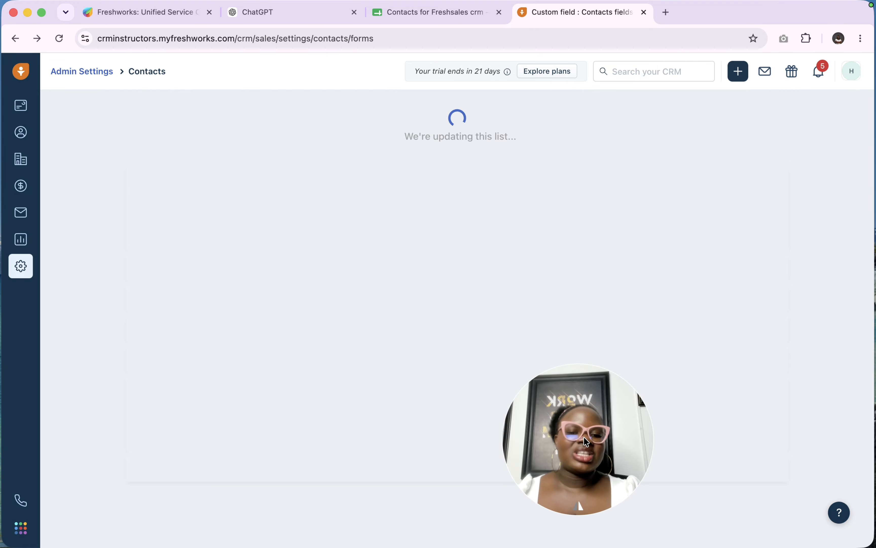
pyautogui.moveTo(583, 437); pyautogui.dragTo(773, 428)
pyautogui.scroll(-7, 617, 295)
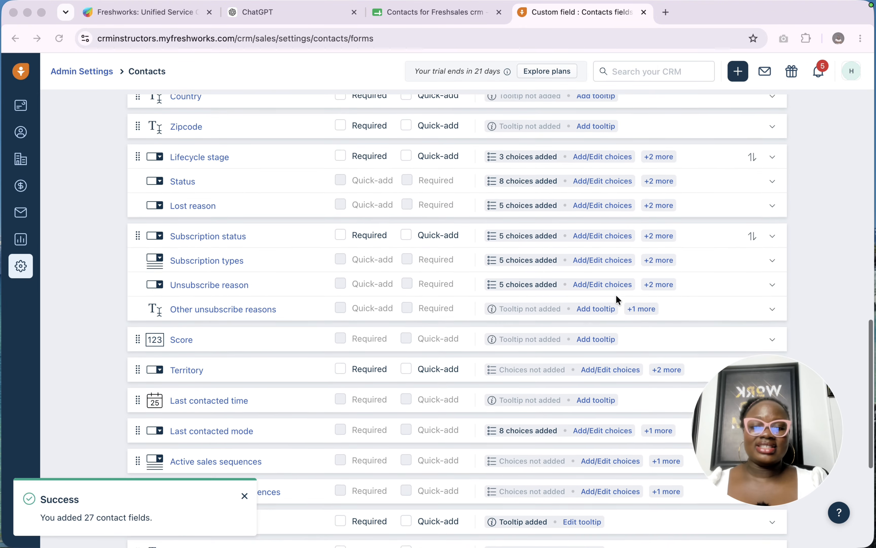
pyautogui.scroll(10, 617, 294)
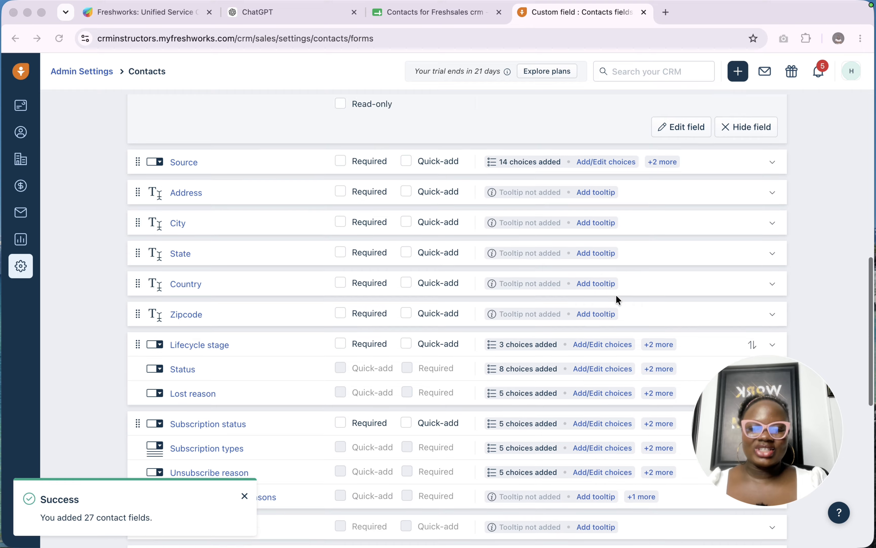
# Review the full list of contact fields under Basic information, including the newly added ones.
pyautogui.scroll(5, 617, 296)
pyautogui.scroll(-8, 617, 296)
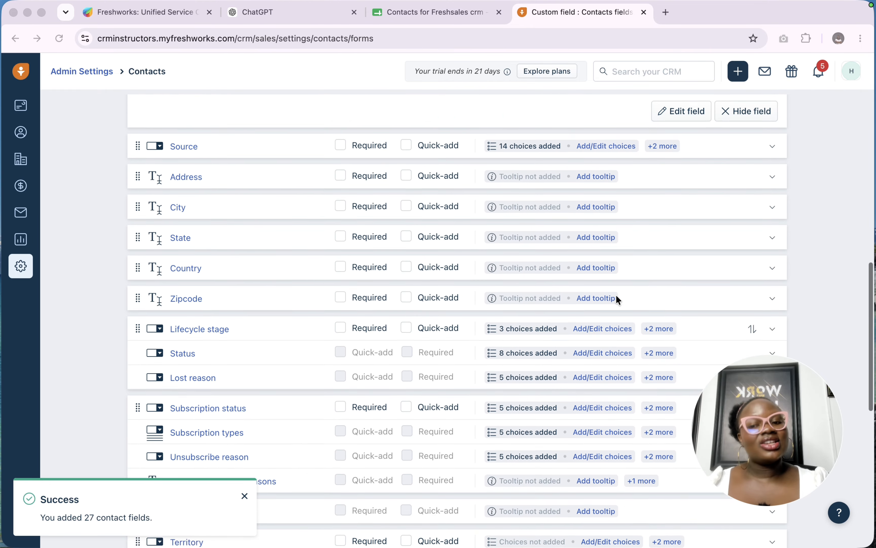
pyautogui.scroll(-4, 617, 295)
pyautogui.scroll(15, 616, 296)
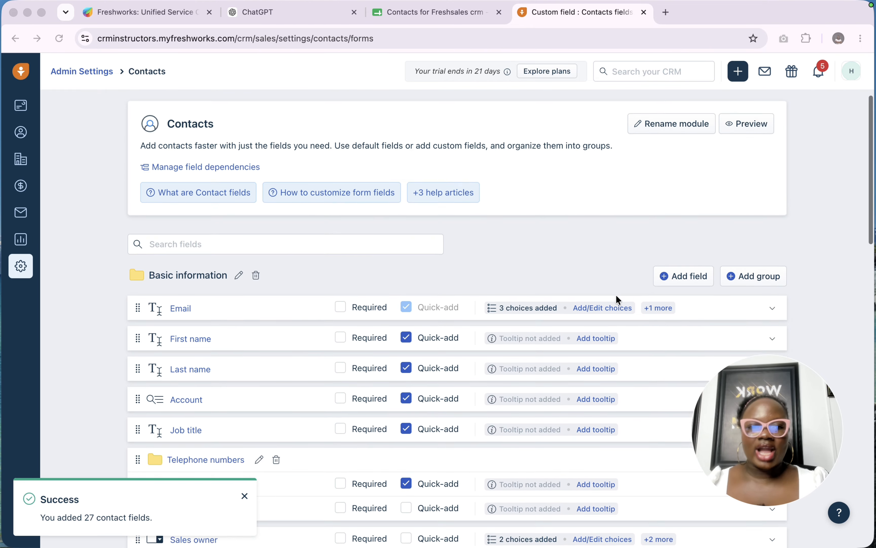
pyautogui.scroll(-7, 616, 296)
pyautogui.scroll(5, 617, 296)
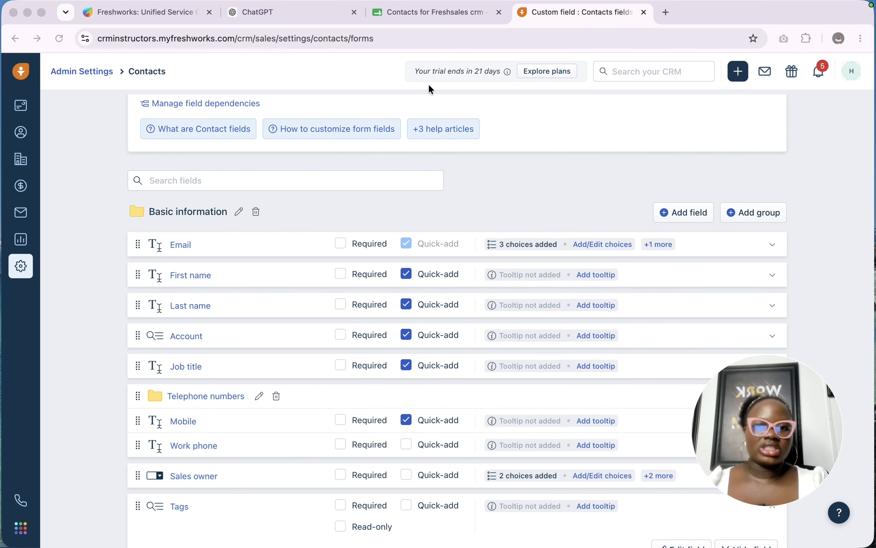
# Compare the column headers in the Contacts for Freshsales crm spreadsheet with the contact fields listed in Freshsales.
pyautogui.click(401, 19)
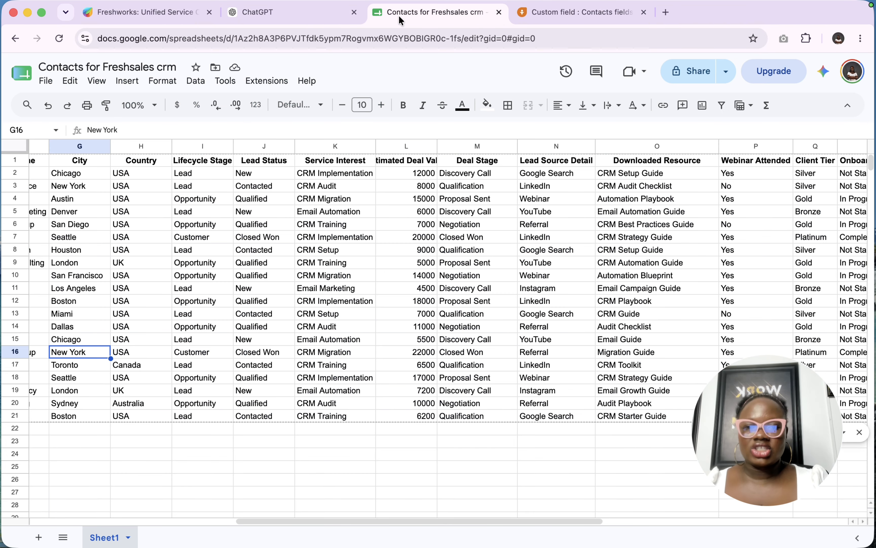
pyautogui.hscroll(-8, 414, 300)
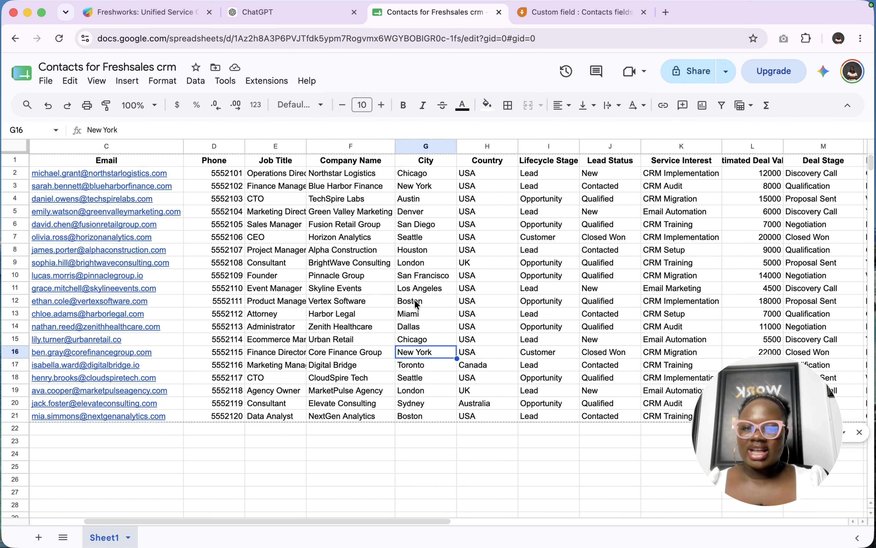
pyautogui.hscroll(-3, 414, 304)
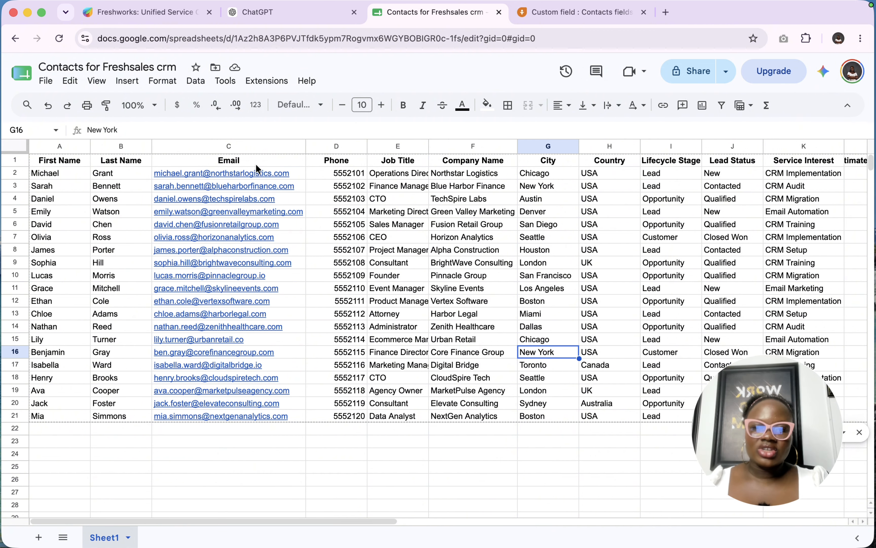
pyautogui.click(282, 18)
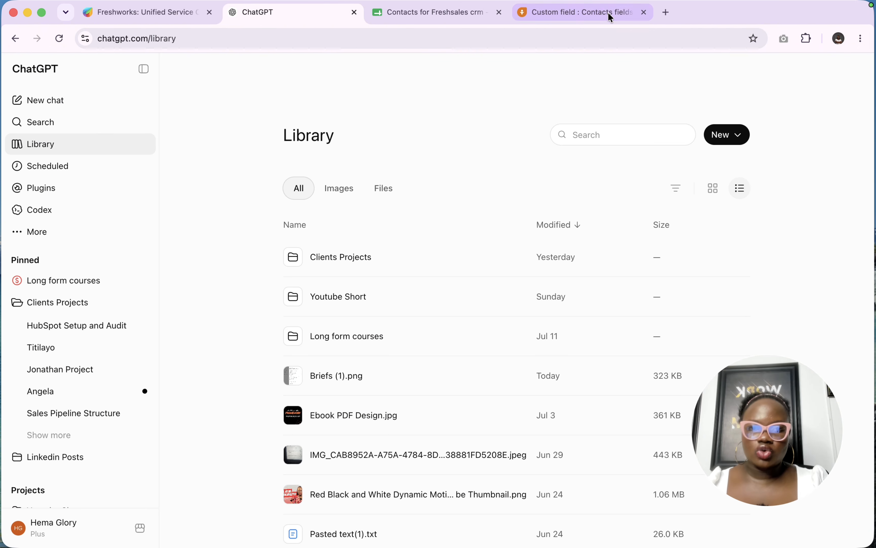
pyautogui.click(570, 16)
pyautogui.scroll(-5, 386, 363)
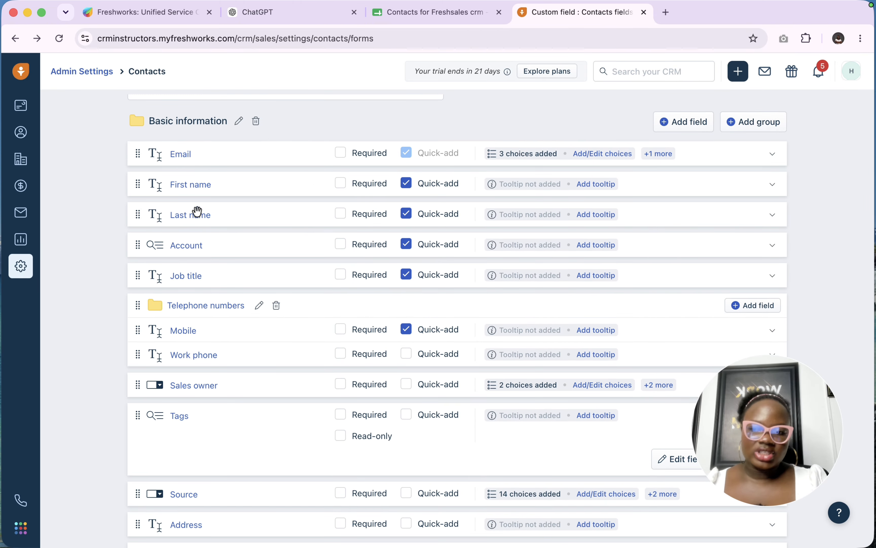
pyautogui.click(419, 12)
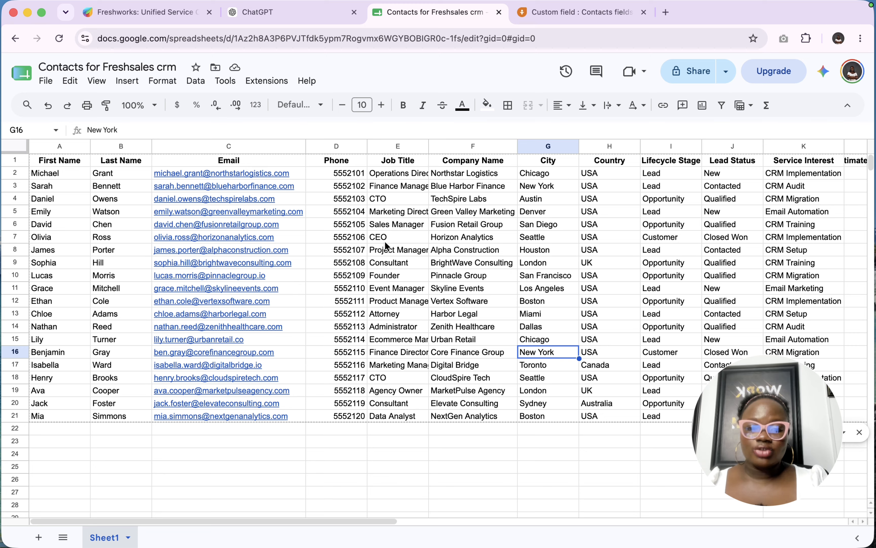
pyautogui.click(557, 21)
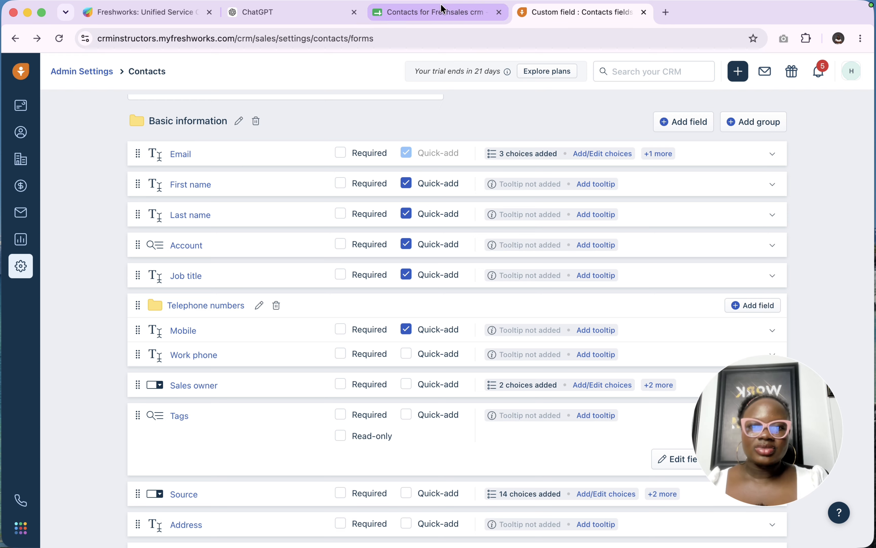
pyautogui.click(436, 17)
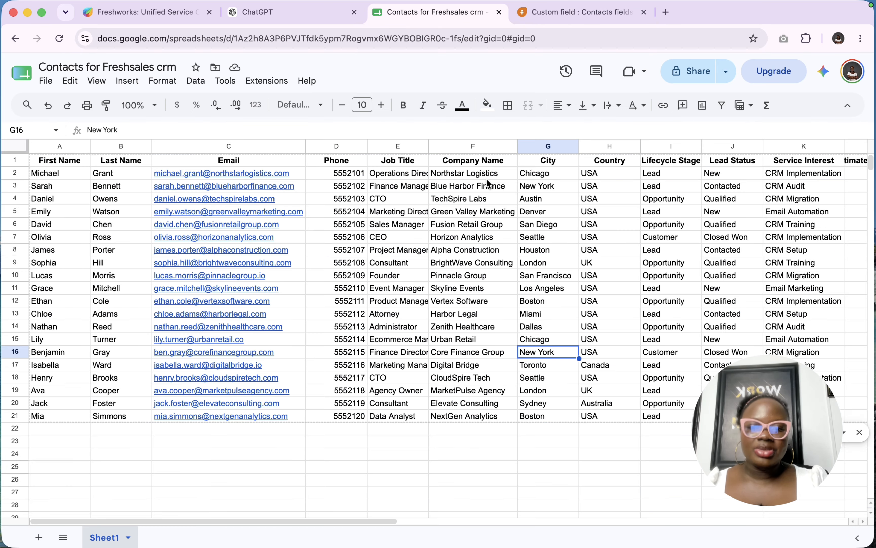
pyautogui.click(554, 12)
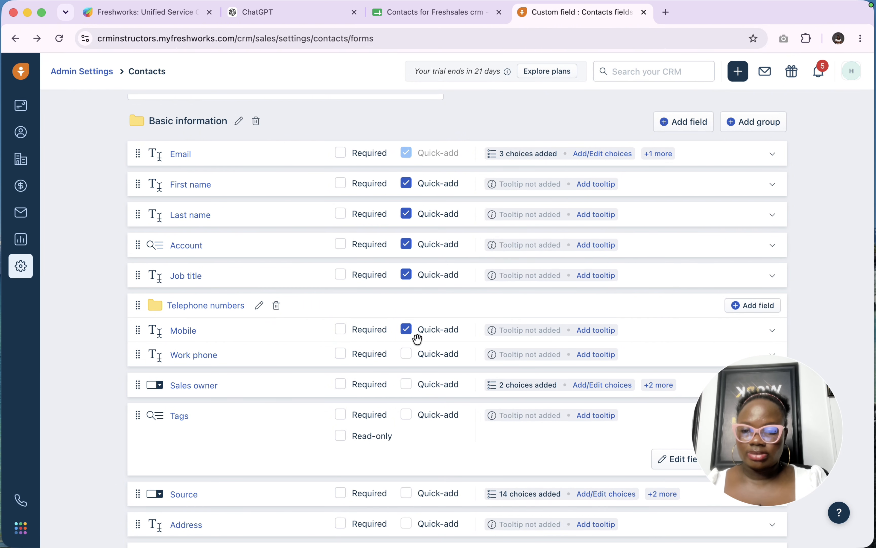
pyautogui.scroll(-1, 417, 339)
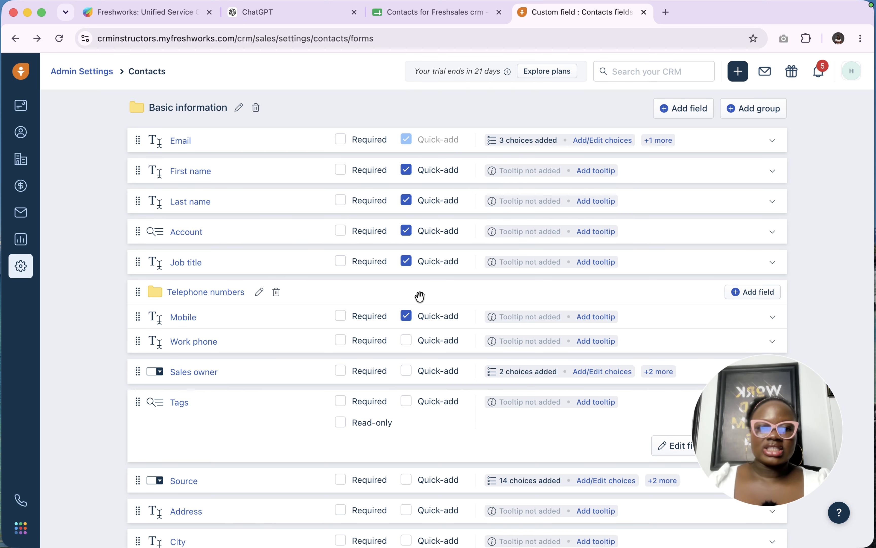
# Start a new custom contact field in Basic information, trying the Text field and Text area types before choosing Number.
pyautogui.scroll(5, 420, 296)
pyautogui.click(683, 281)
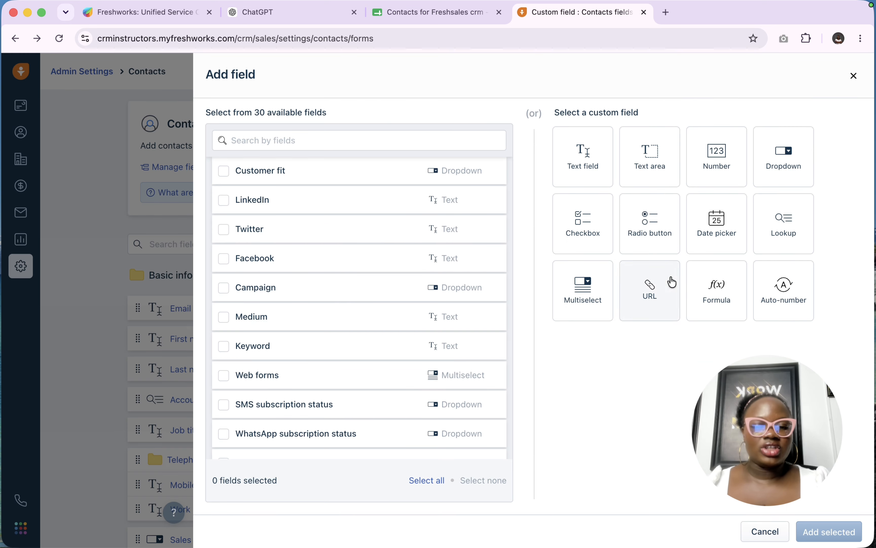
pyautogui.moveTo(757, 396); pyautogui.dragTo(687, 437)
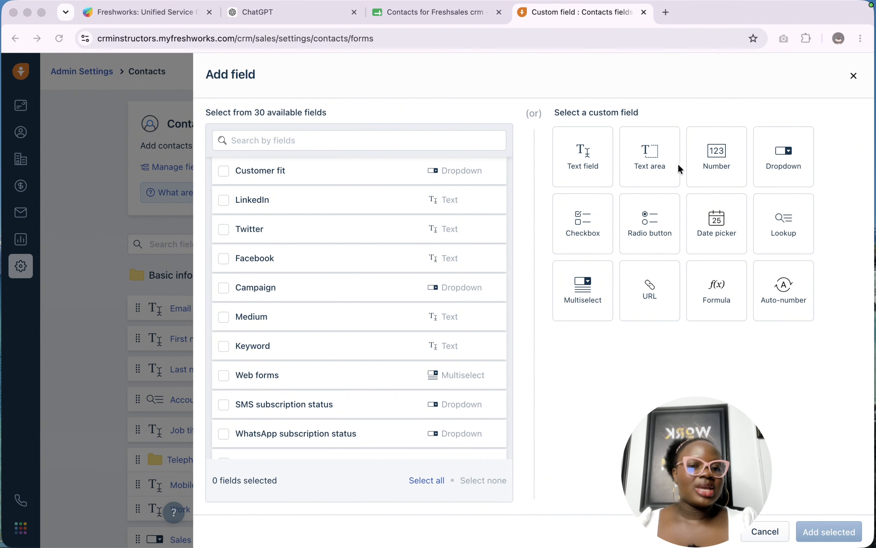
pyautogui.click(583, 171)
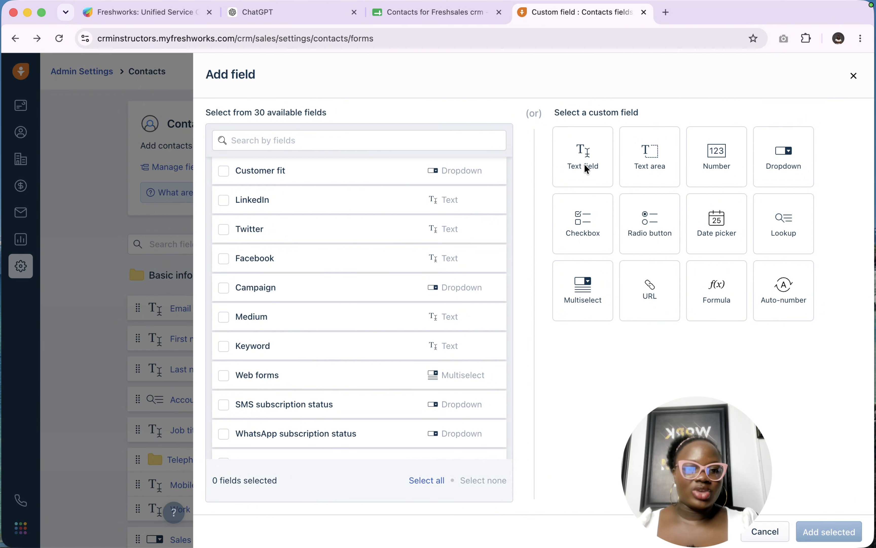
pyautogui.click(580, 170)
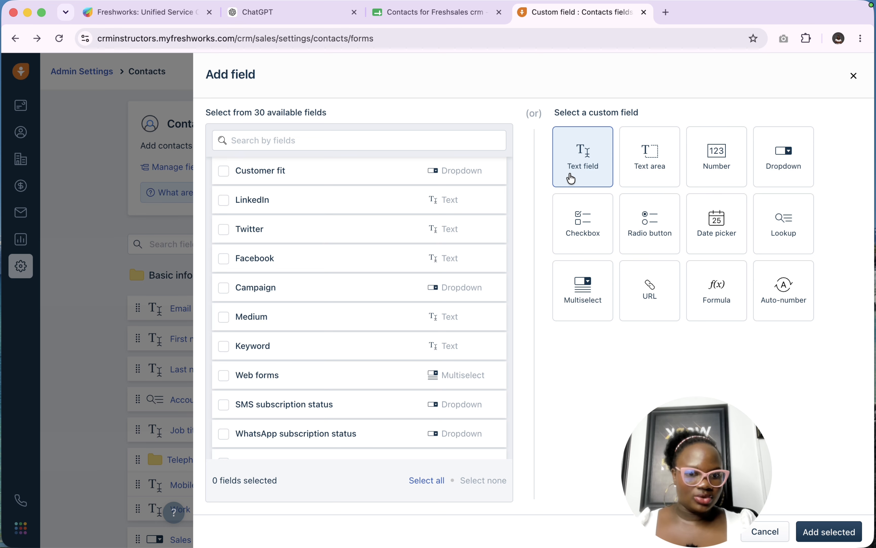
pyautogui.click(651, 155)
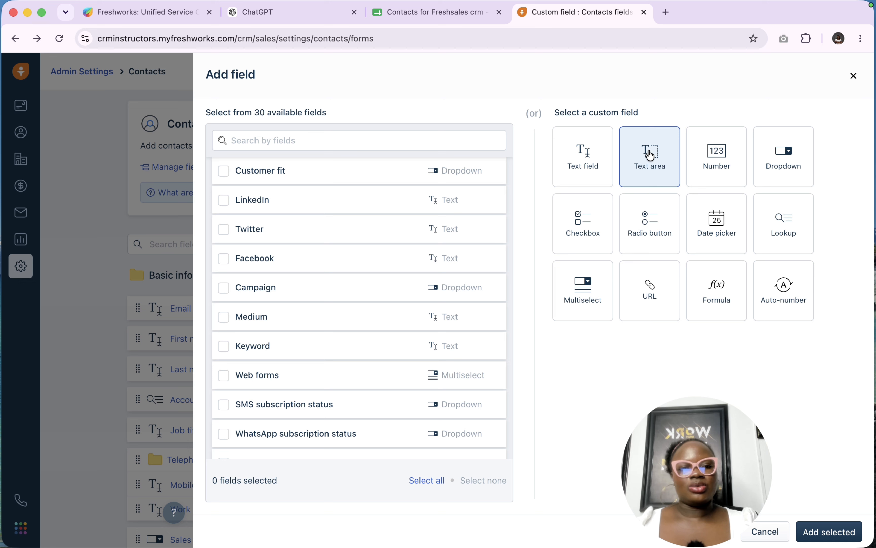
pyautogui.click(724, 161)
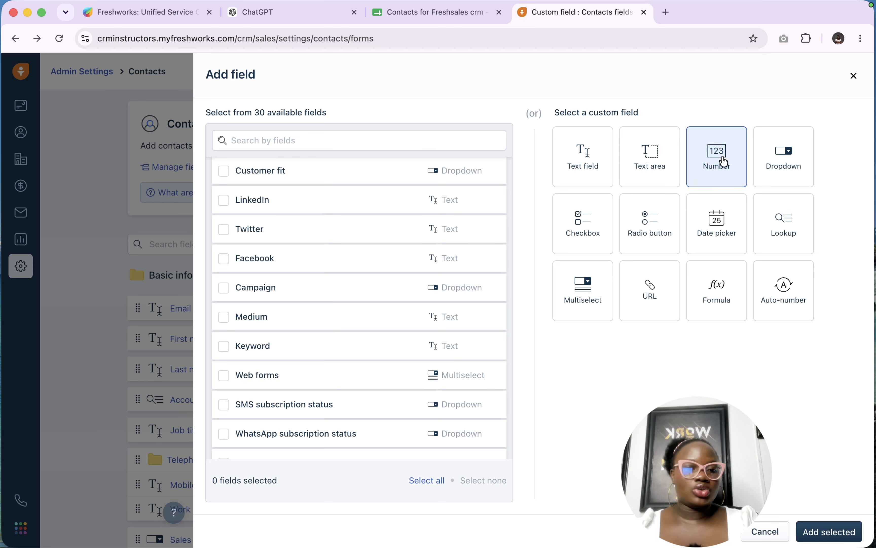
pyautogui.click(816, 539)
# Review the field types and number formats, try the 9.999.999.999,99 format, and switch back to 9,999,999,999.99.
pyautogui.click(601, 248)
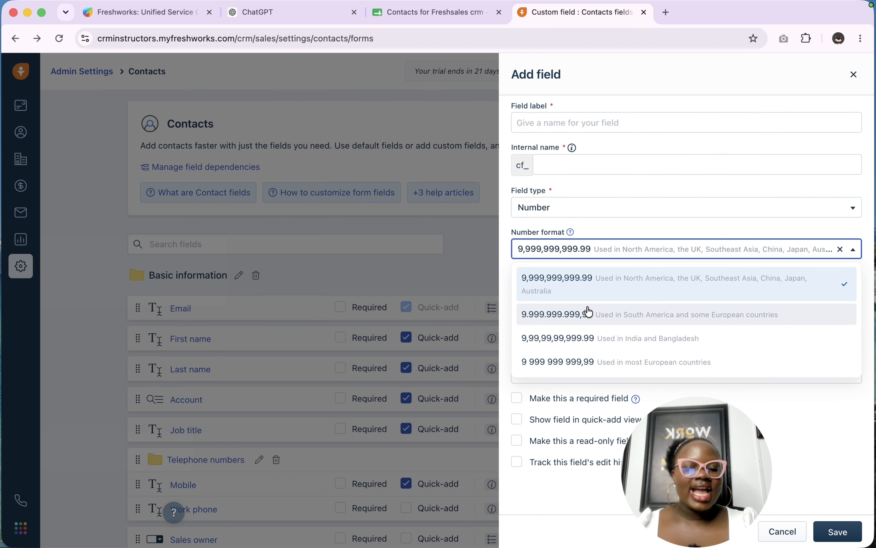
pyautogui.click(571, 209)
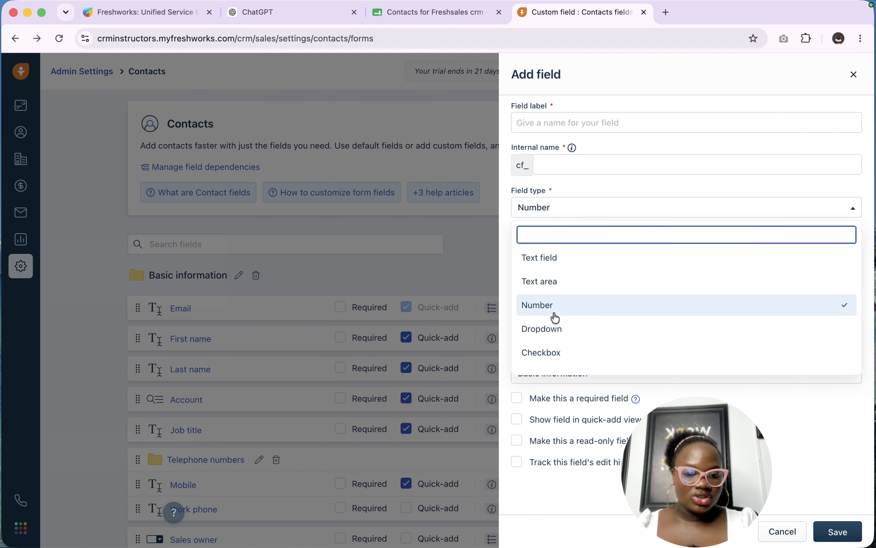
pyautogui.click(563, 315)
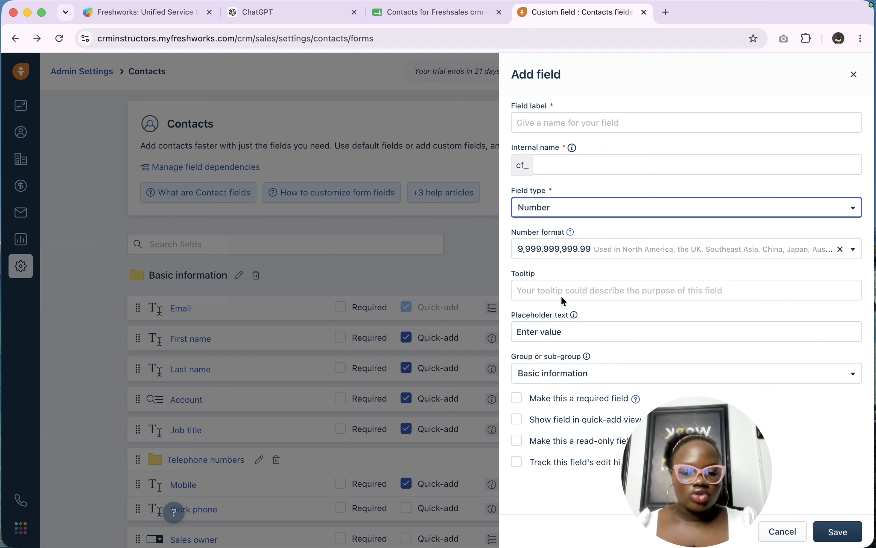
pyautogui.click(594, 255)
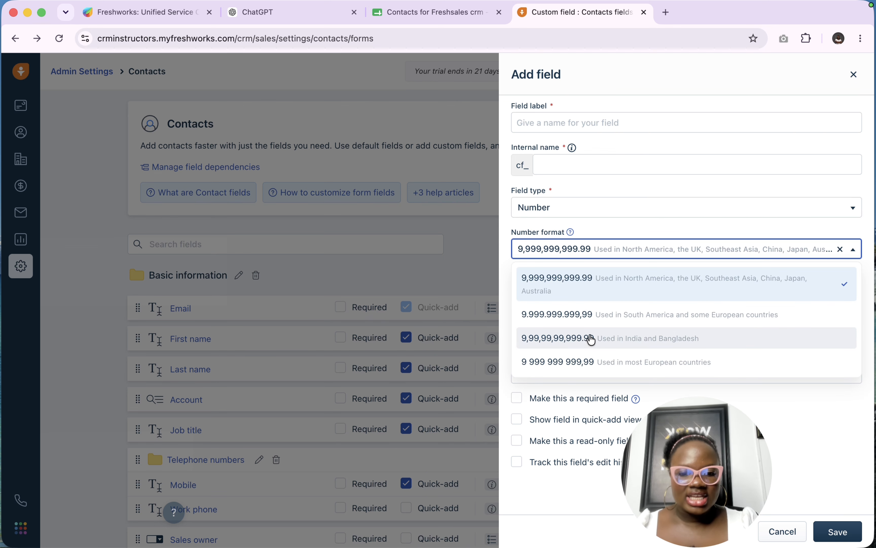
pyautogui.click(574, 314)
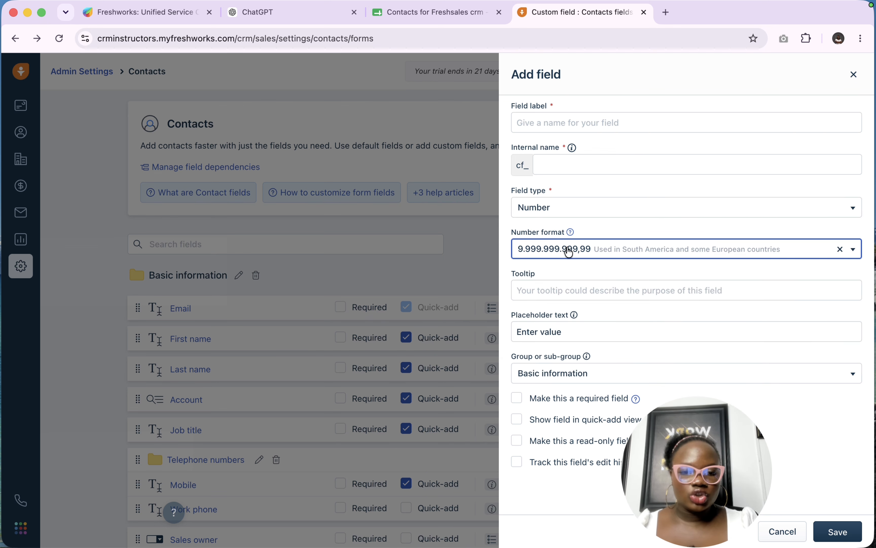
pyautogui.click(580, 250)
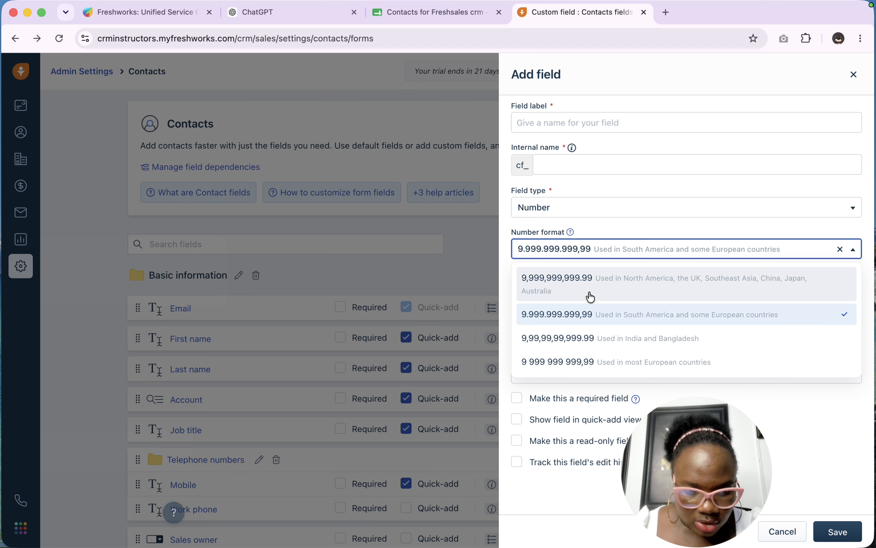
pyautogui.click(590, 297)
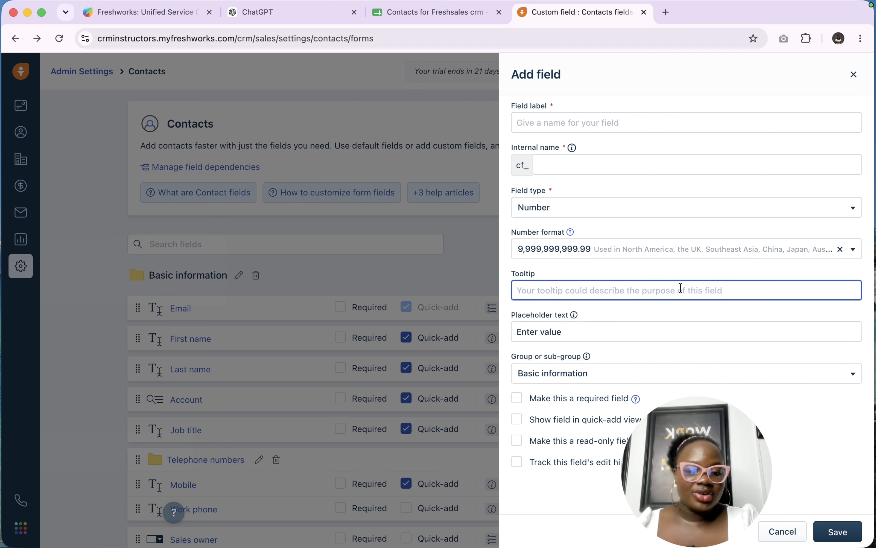
# Check the placeholder text setting, then make the number field required, shown in quick-add view, and tracked for edit history.
pyautogui.moveTo(703, 443); pyautogui.dragTo(351, 470)
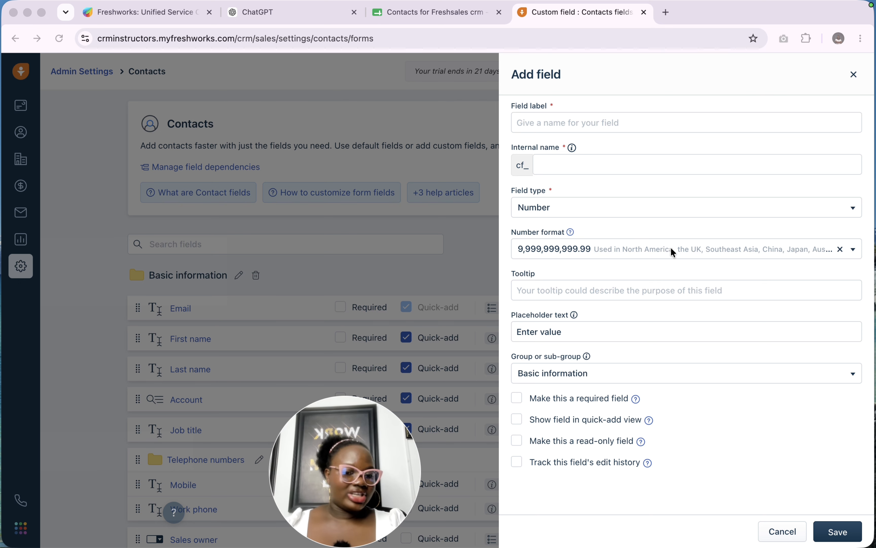
pyautogui.click(588, 332)
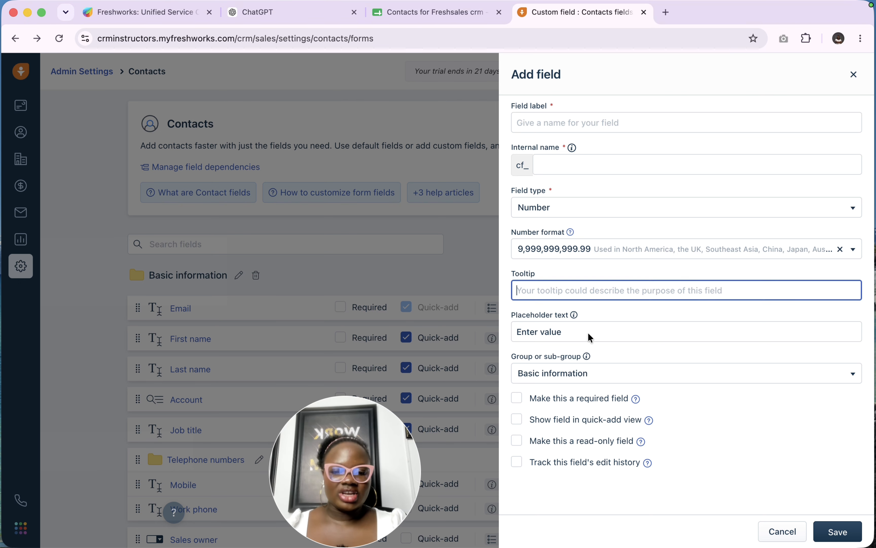
pyautogui.click(587, 332)
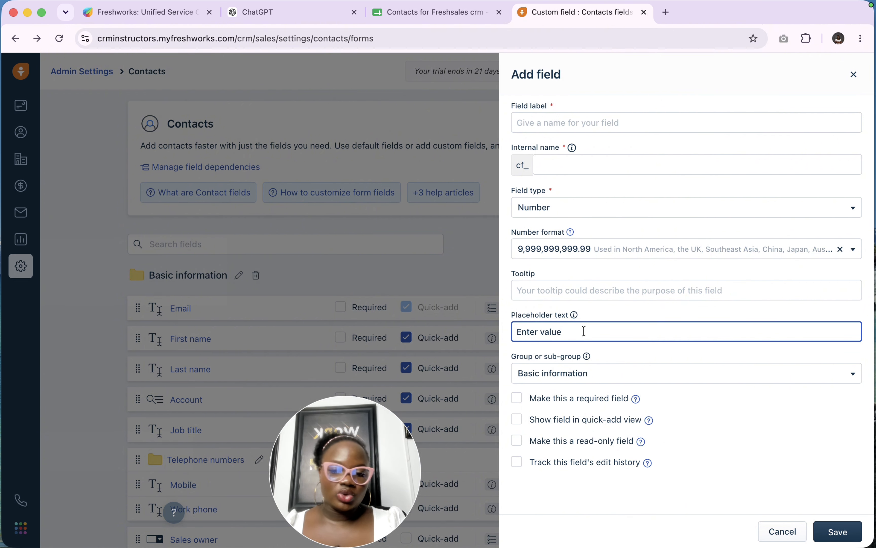
pyautogui.moveTo(574, 315)
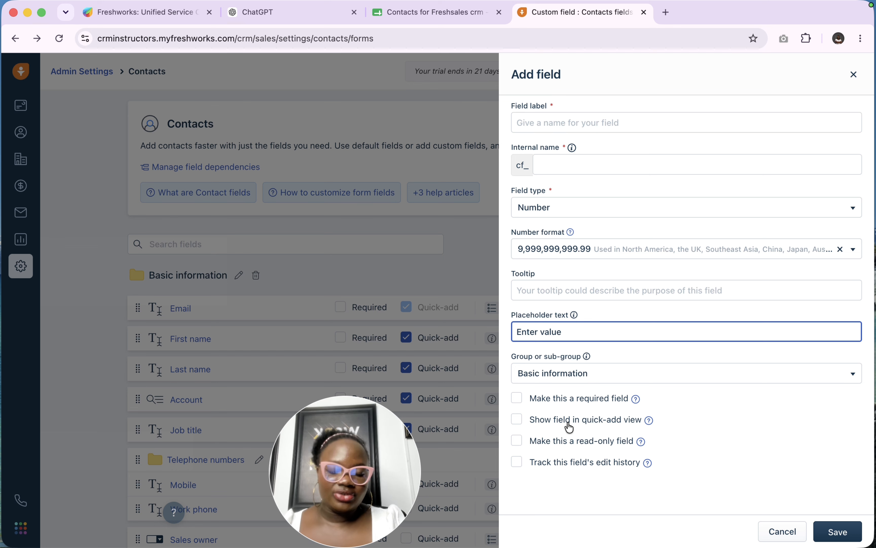
pyautogui.click(568, 422)
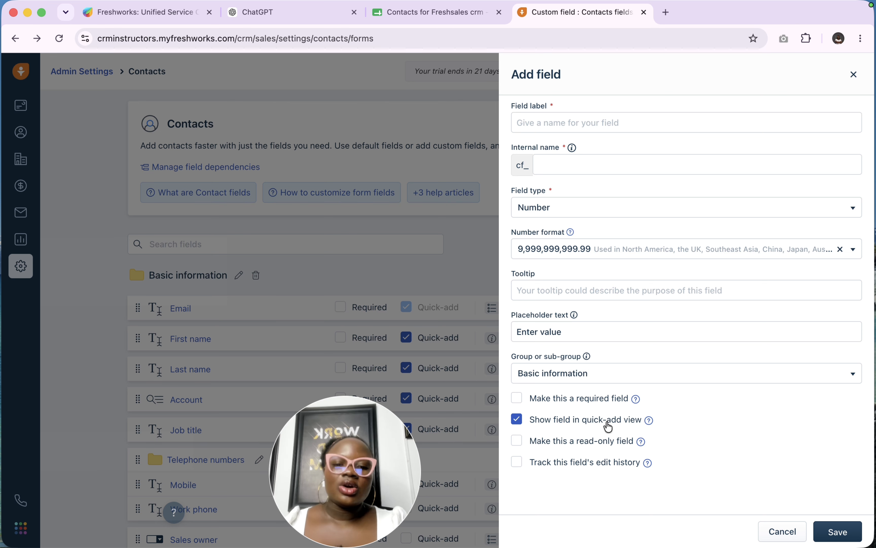
pyautogui.click(570, 398)
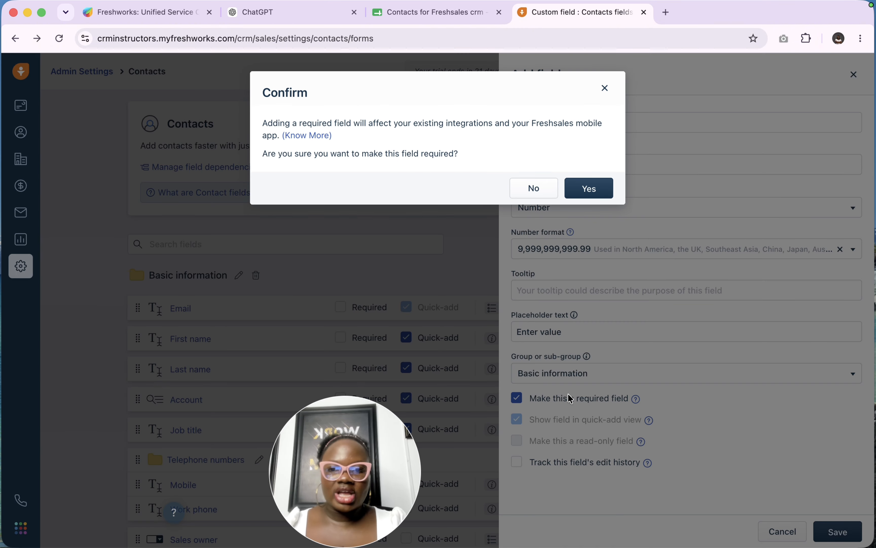
pyautogui.click(587, 185)
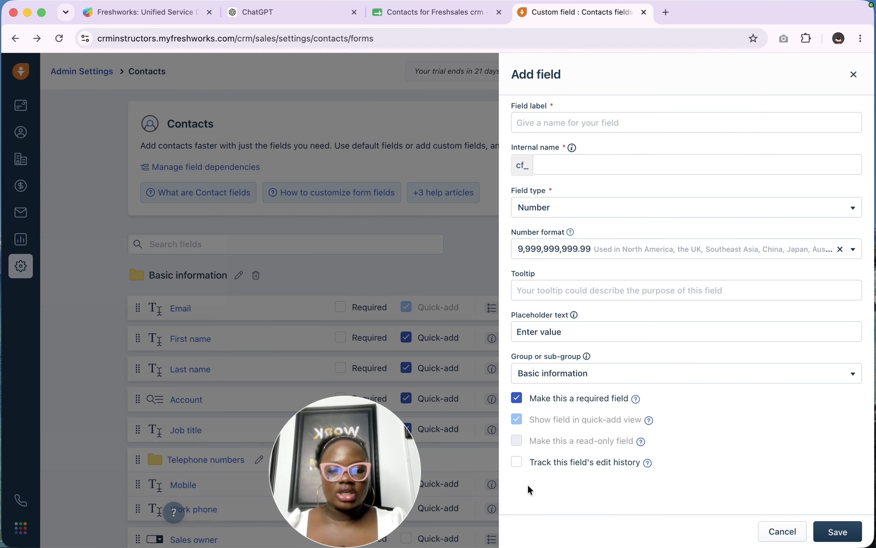
pyautogui.moveTo(524, 439)
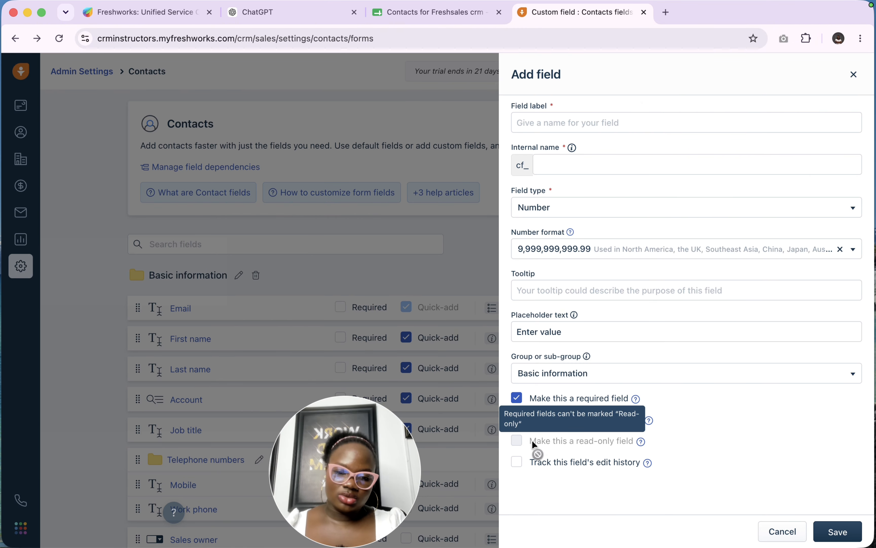
pyautogui.click(516, 467)
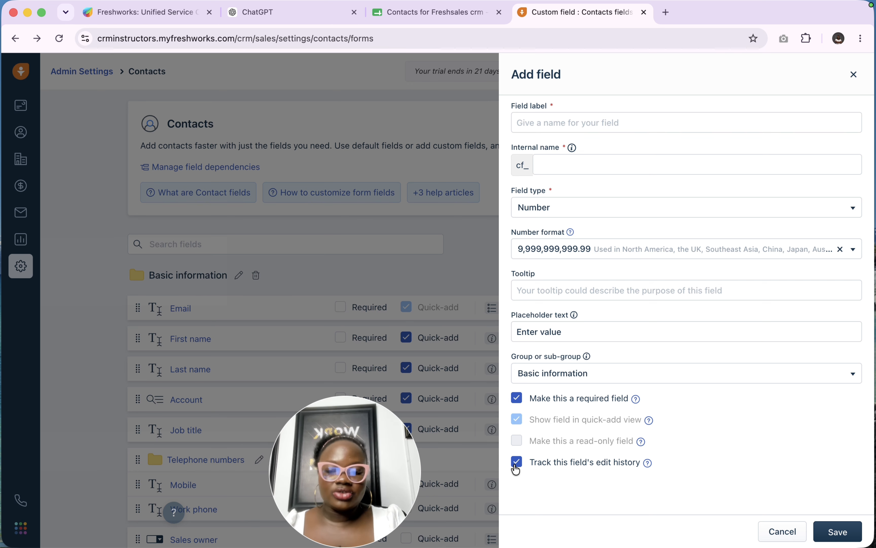
# Discard the unsaved number field, start a custom Dropdown field in Basic information, and review its settings and choices.
pyautogui.click(639, 208)
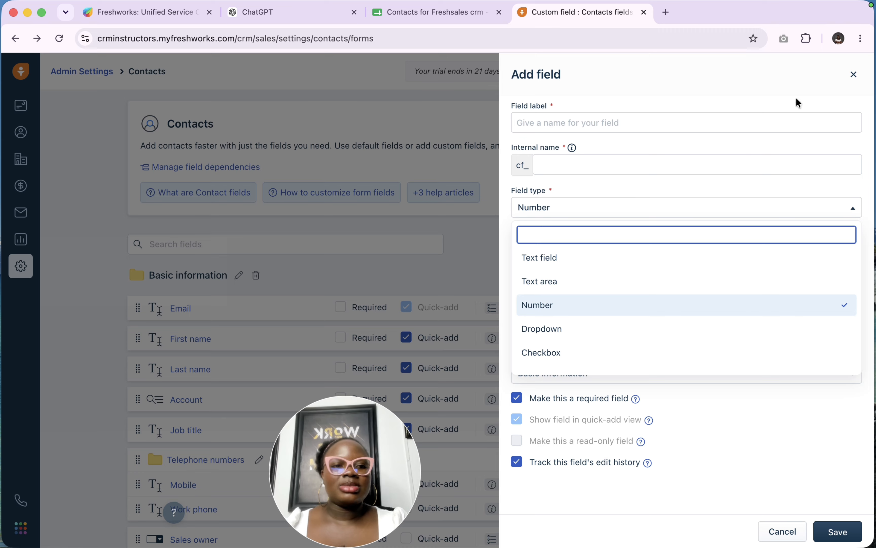
pyautogui.click(853, 74)
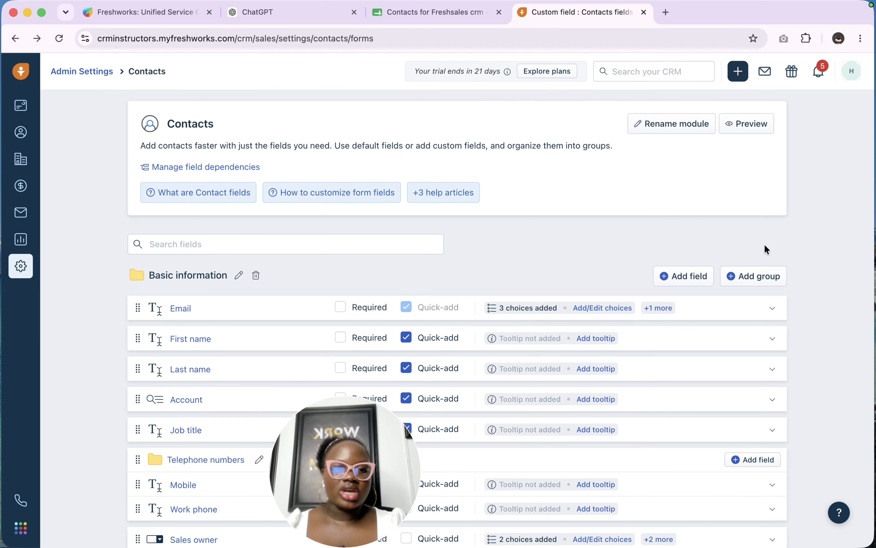
pyautogui.click(685, 277)
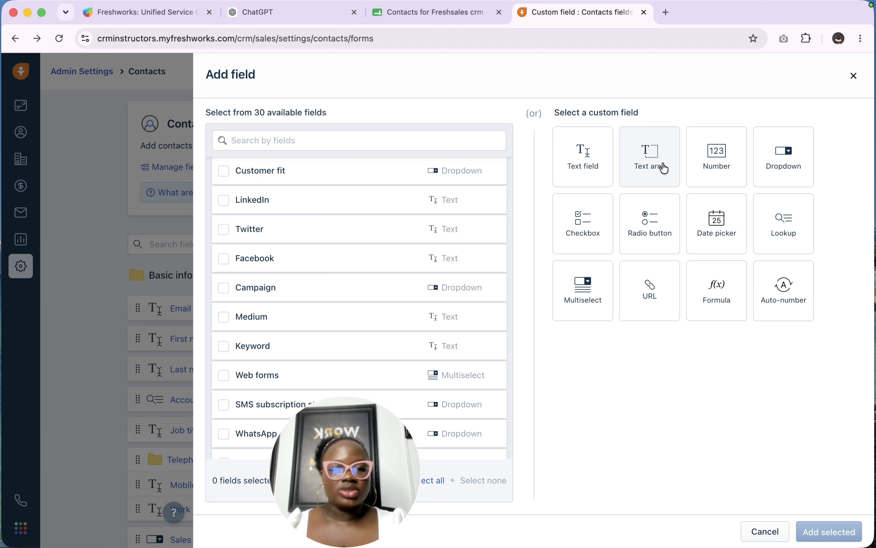
pyautogui.click(782, 152)
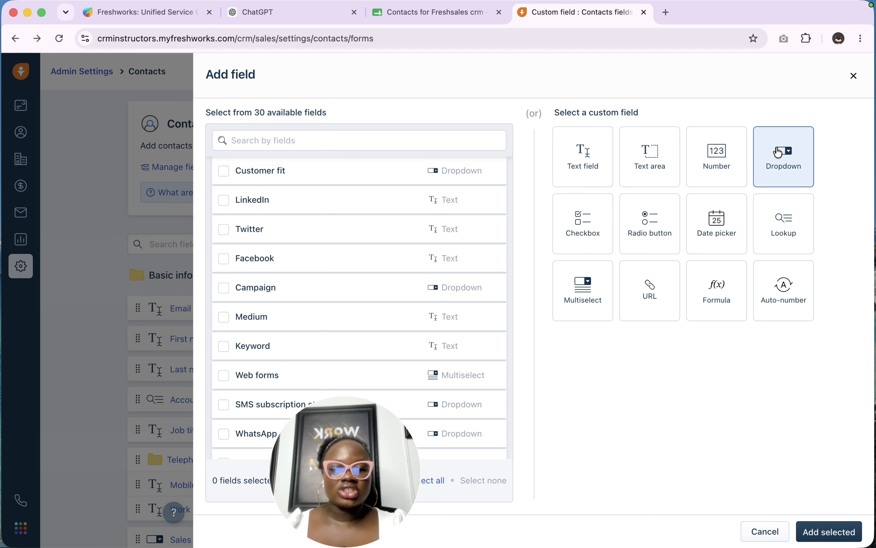
pyautogui.click(811, 528)
pyautogui.scroll(-5, 638, 341)
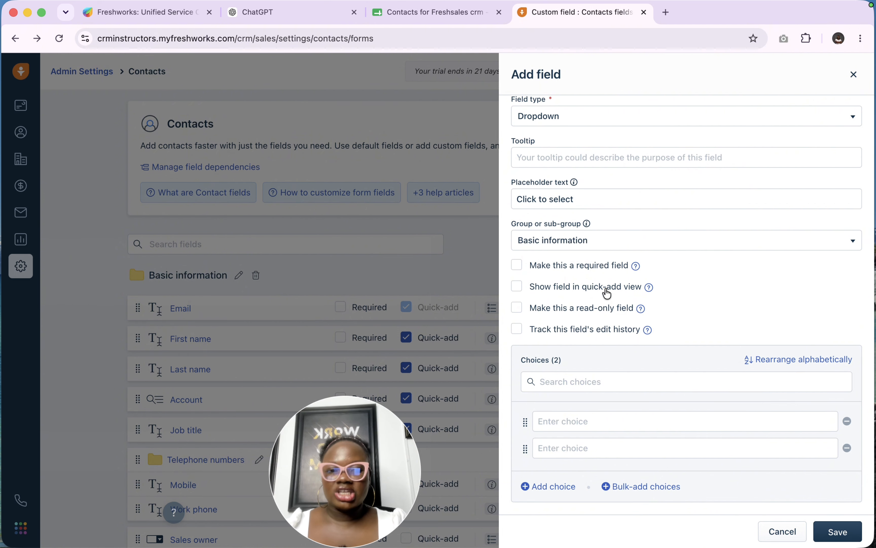
pyautogui.scroll(5, 654, 288)
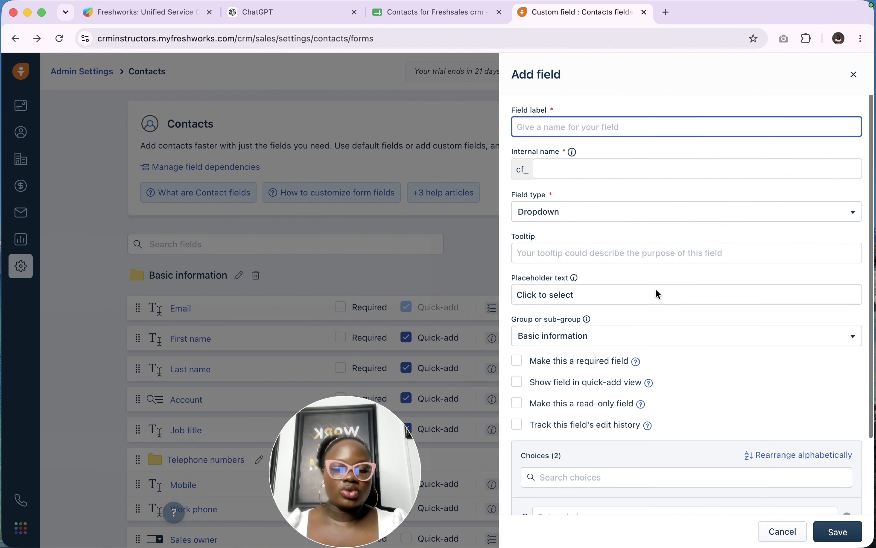
pyautogui.scroll(-5, 655, 288)
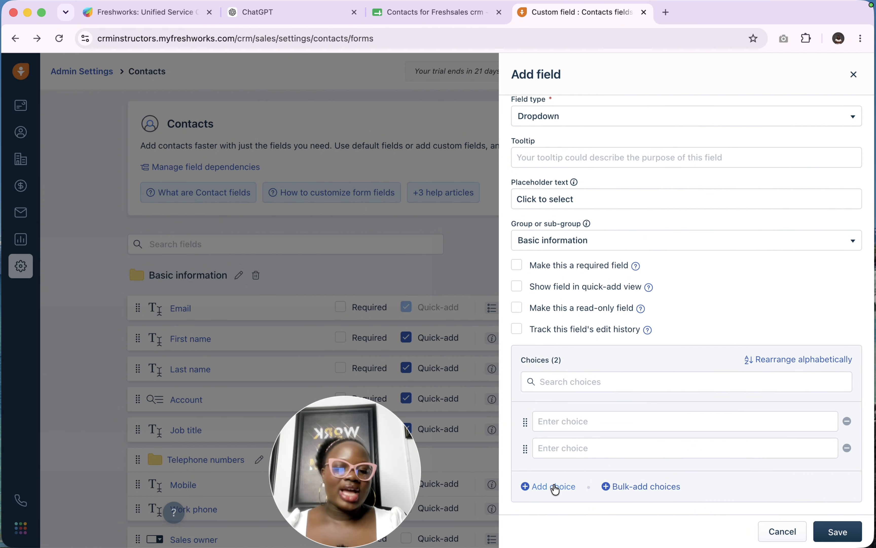
pyautogui.scroll(5, 641, 348)
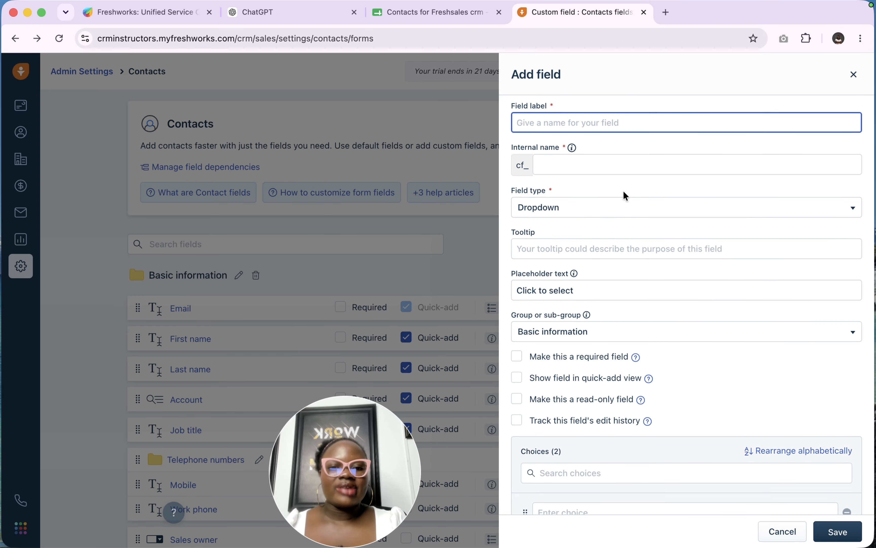
# Switch the new field's type to Checkbox, then to Radio button, and review the settings and choices each offers.
pyautogui.click(622, 202)
pyautogui.click(606, 353)
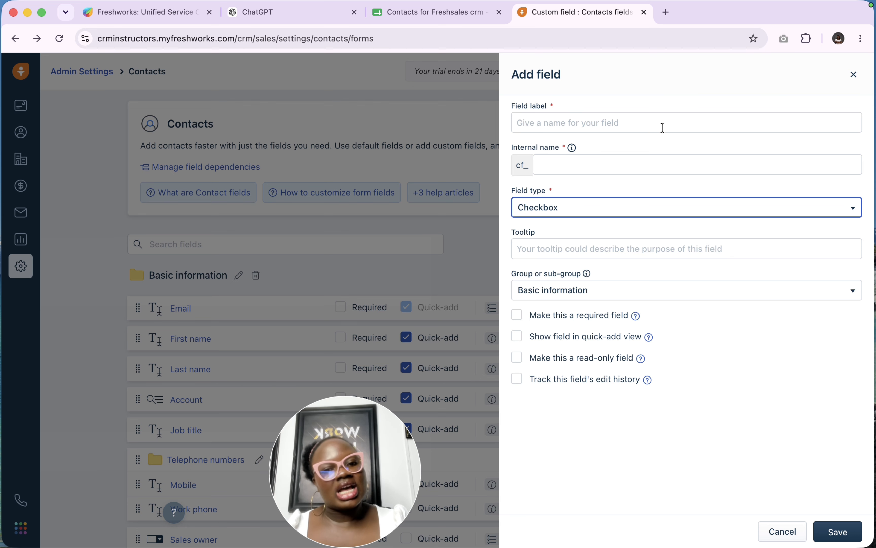
pyautogui.click(638, 214)
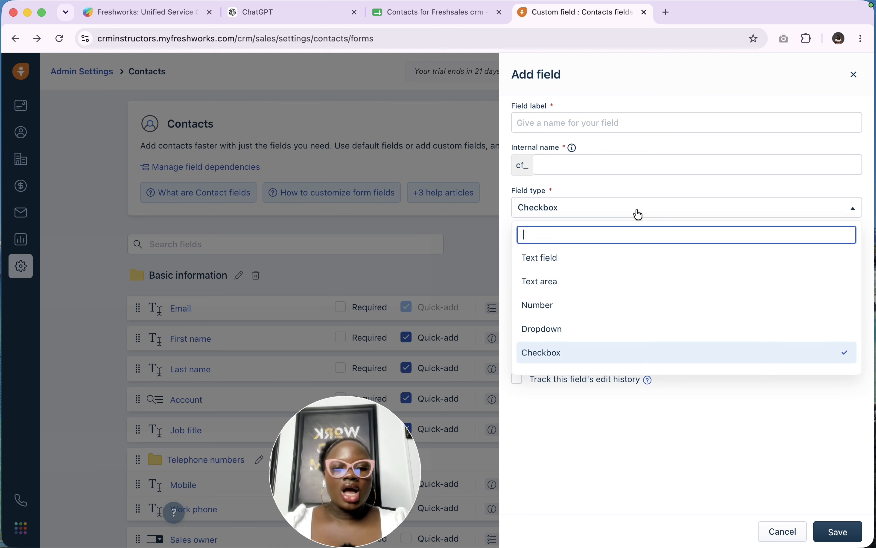
pyautogui.scroll(-3, 608, 282)
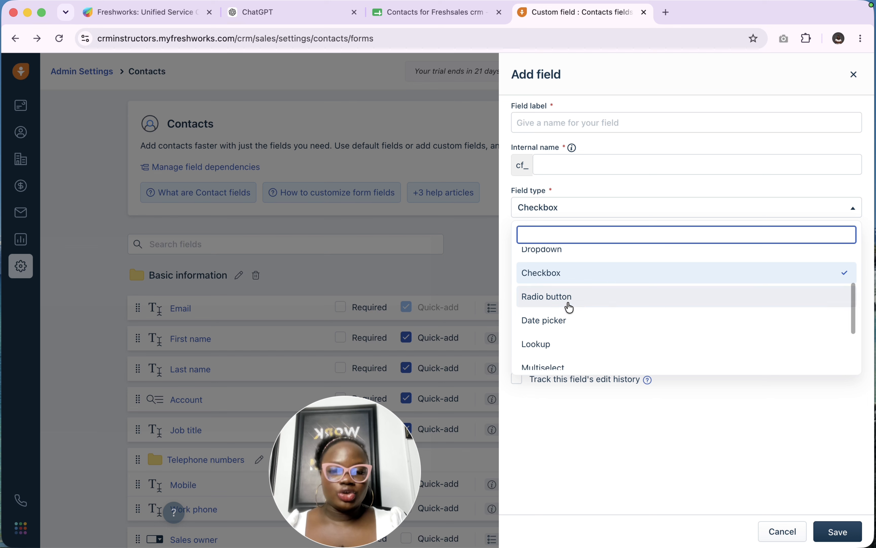
pyautogui.click(567, 305)
pyautogui.scroll(-2, 673, 367)
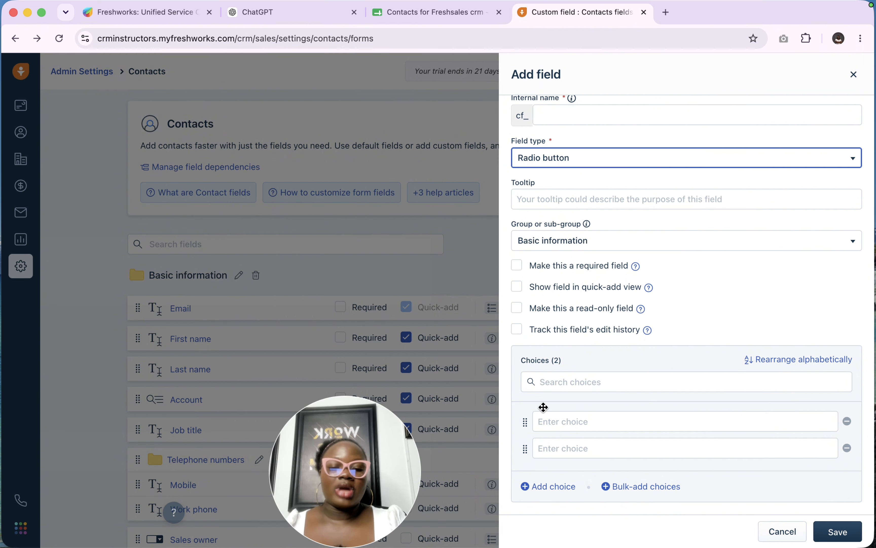
# Switch the field type to Date picker, check its placeholder and group options, and toggle the read-only setting on and off.
pyautogui.click(632, 167)
pyautogui.scroll(-5, 620, 262)
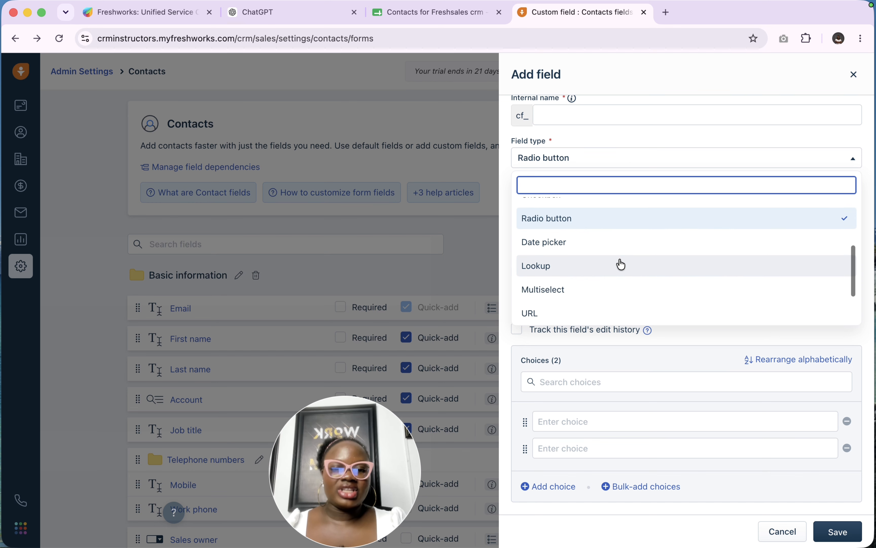
pyautogui.click(602, 248)
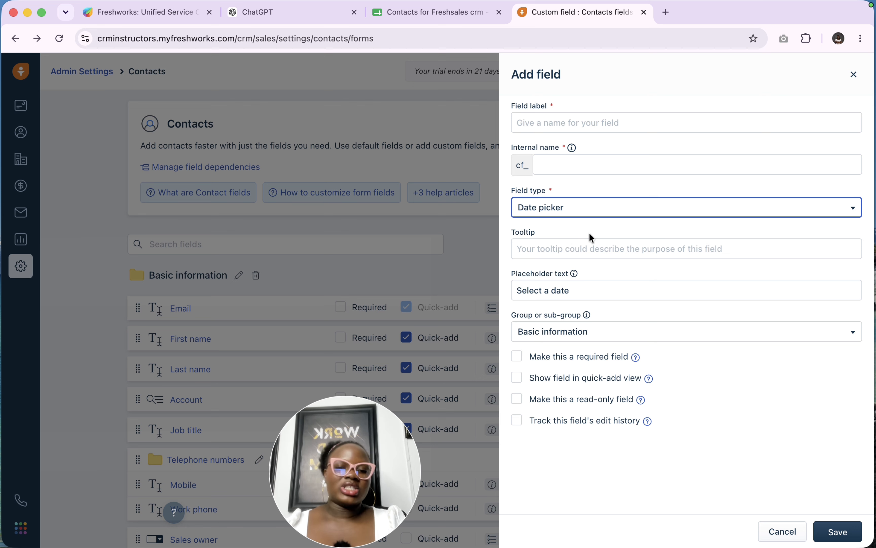
pyautogui.click(601, 236)
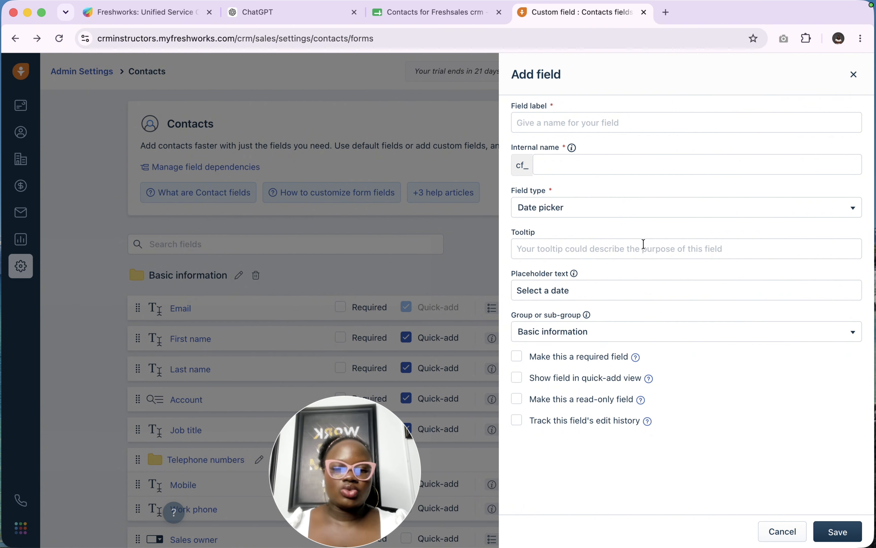
pyautogui.click(624, 290)
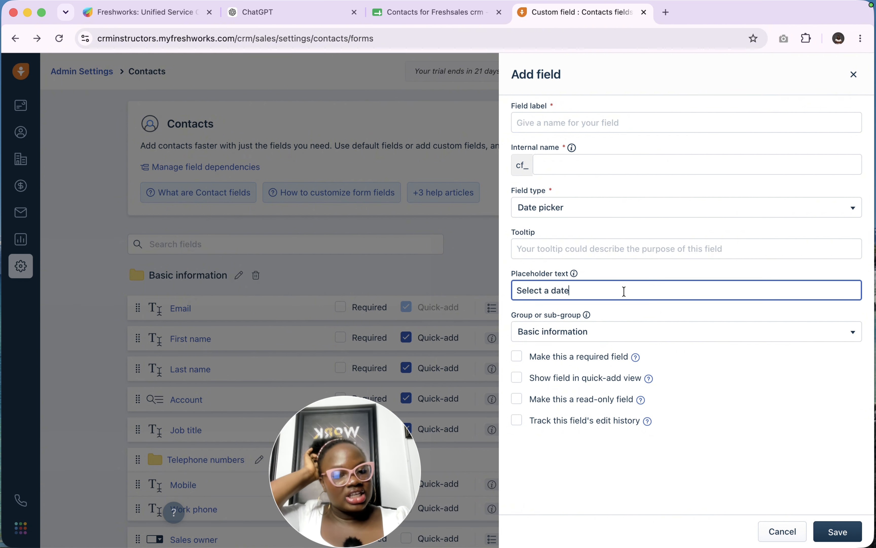
pyautogui.click(618, 340)
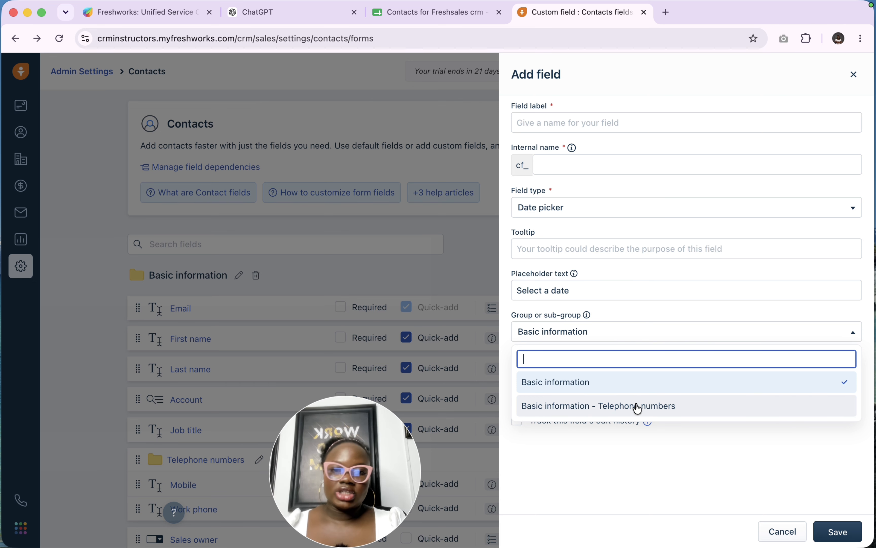
pyautogui.click(560, 493)
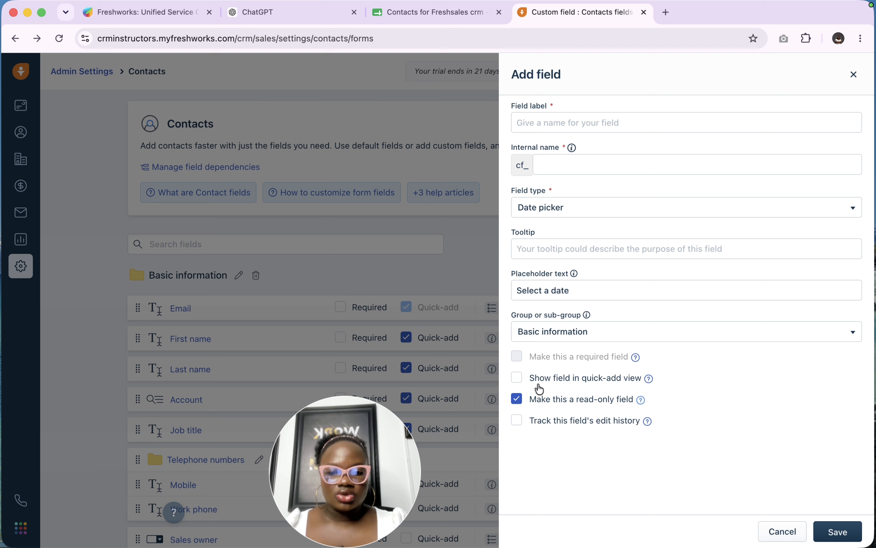
pyautogui.click(519, 403)
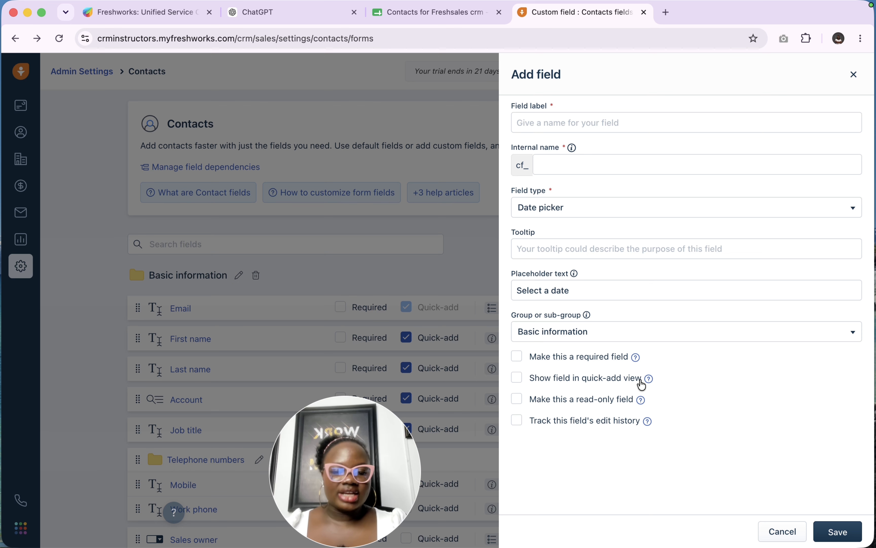
# Change the field type to Lookup and relate it to the User module.
pyautogui.click(720, 209)
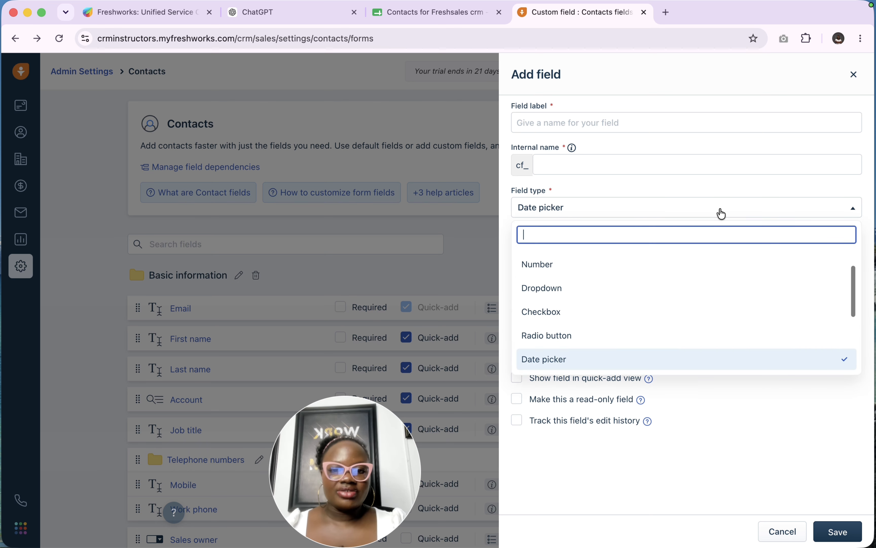
pyautogui.scroll(-2, 650, 347)
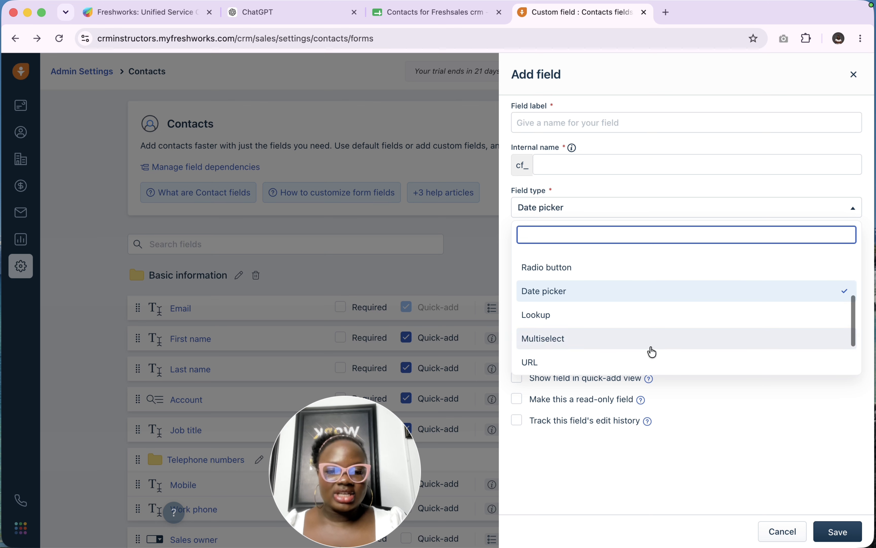
pyautogui.click(632, 320)
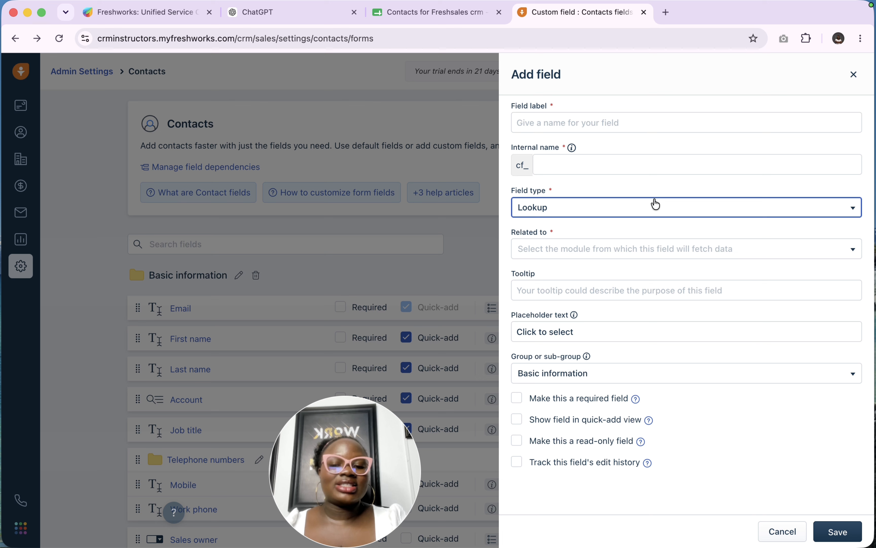
pyautogui.click(620, 250)
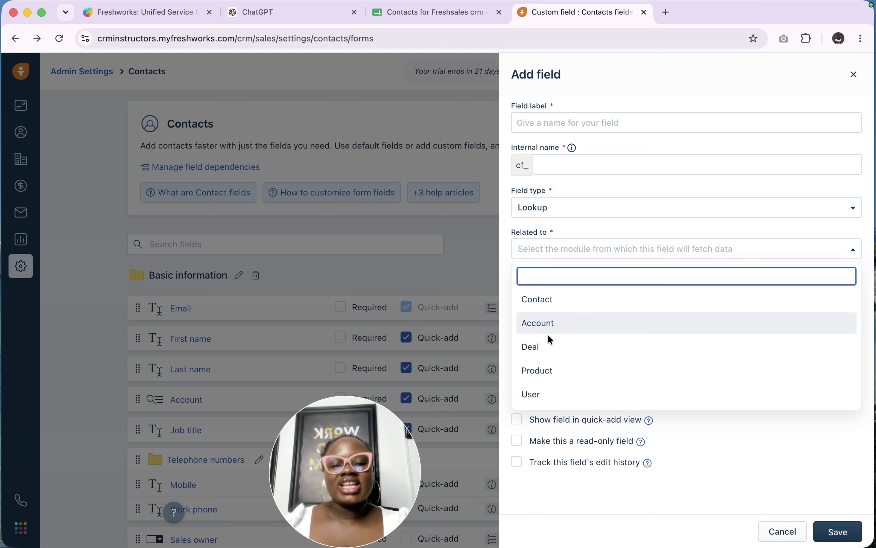
pyautogui.click(539, 395)
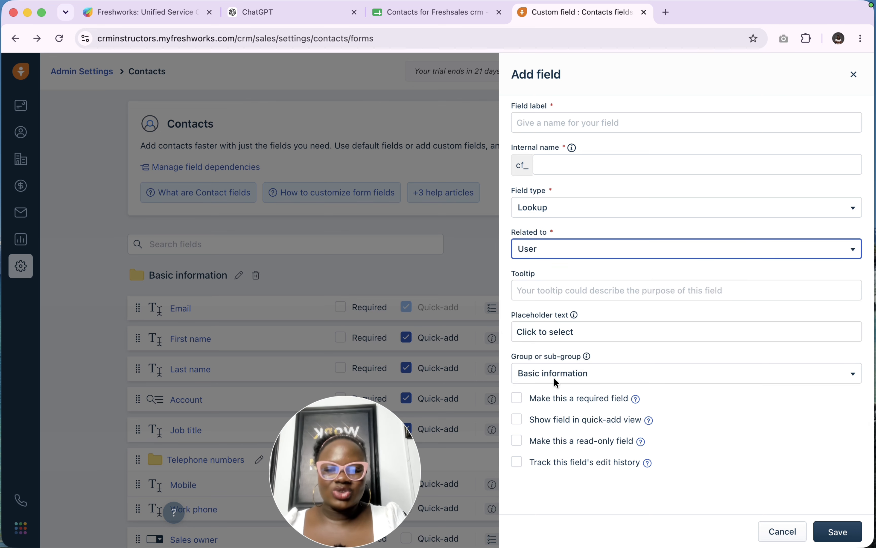
# Review the lookup field's label, related module options and placeholder text.
pyautogui.click(582, 124)
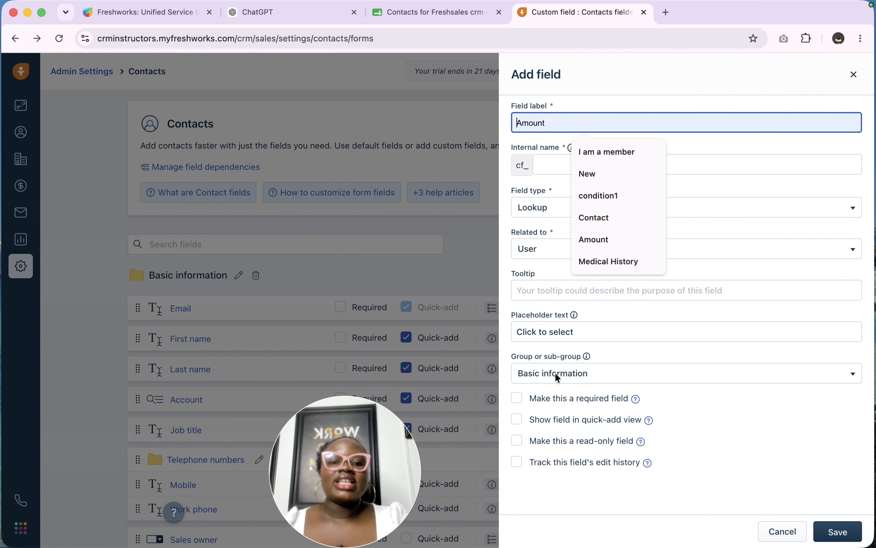
pyautogui.click(558, 256)
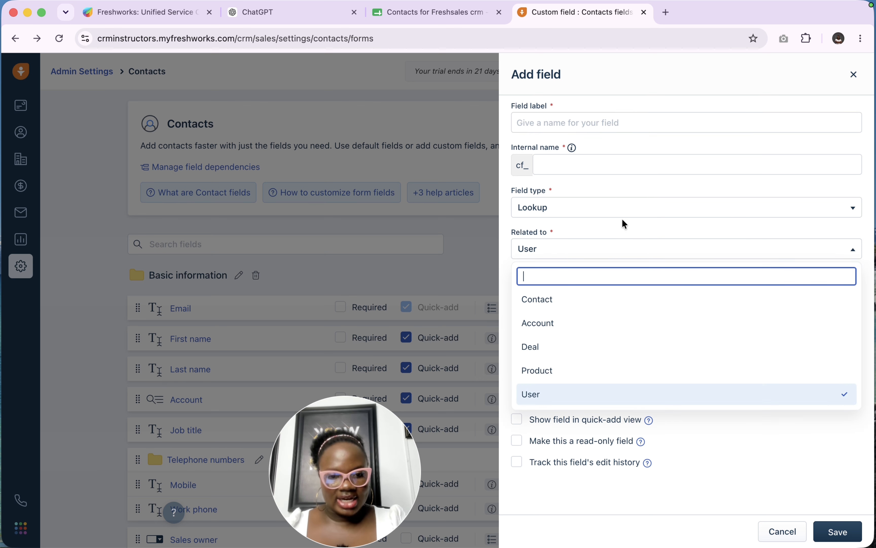
pyautogui.click(615, 233)
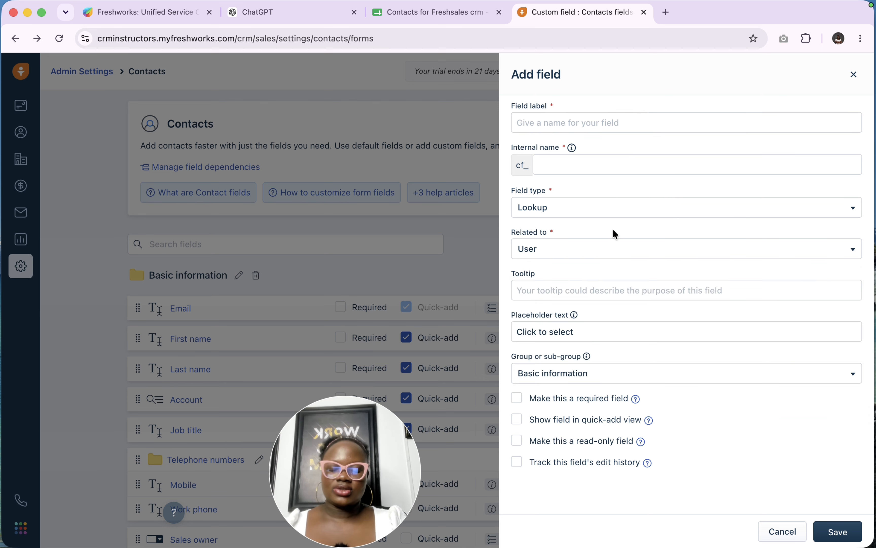
pyautogui.click(631, 328)
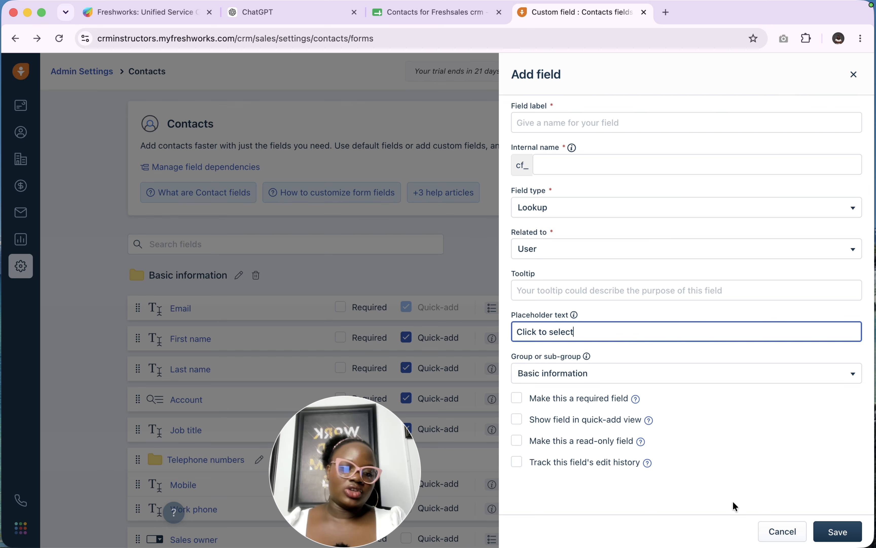
# Try the Multiselect field type for the new field, then the URL type, and review their settings.
pyautogui.click(629, 212)
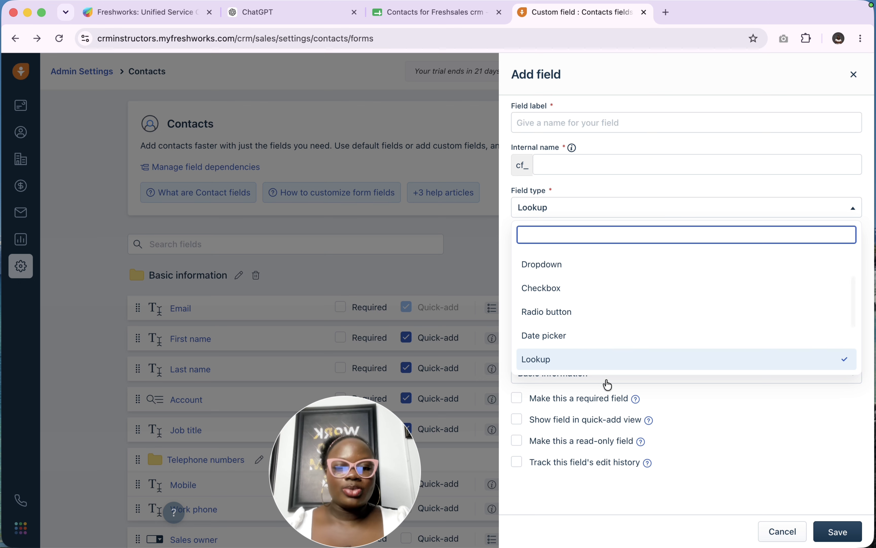
pyautogui.scroll(-3, 606, 336)
pyautogui.click(573, 285)
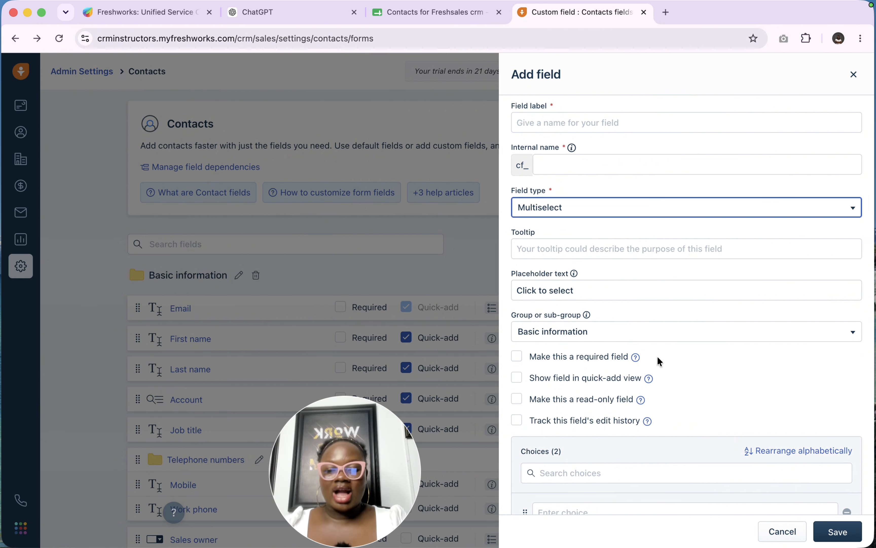
pyautogui.click(627, 205)
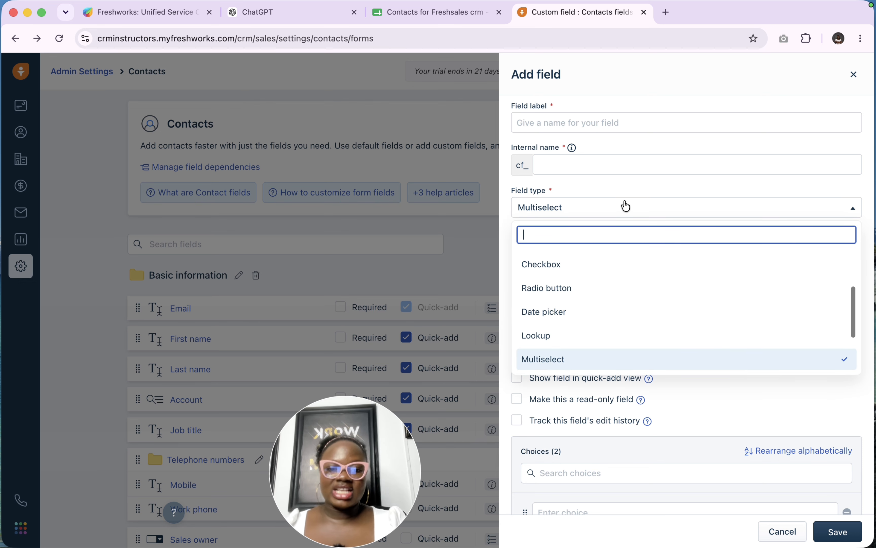
pyautogui.scroll(-2, 612, 323)
pyautogui.click(592, 339)
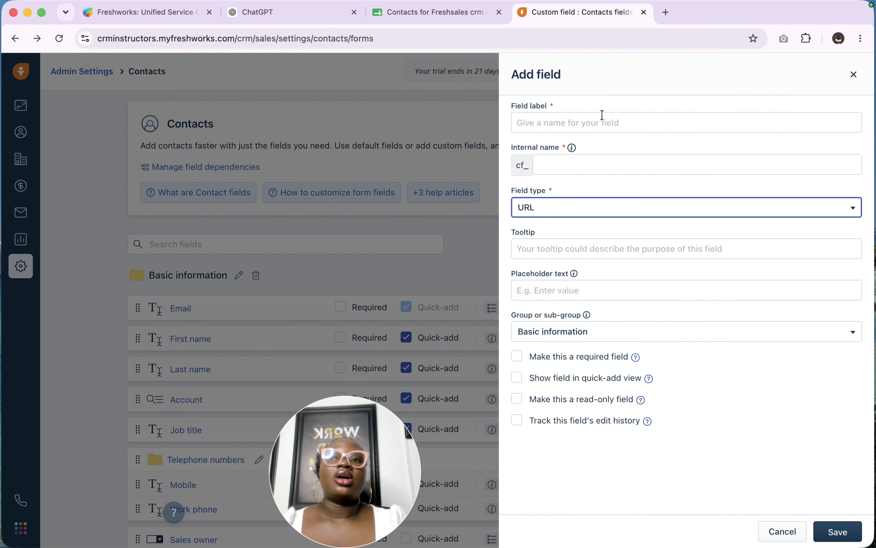
# Set the field type to Formula and review its tooltip, return type and formula editor.
pyautogui.click(602, 213)
pyautogui.scroll(-2, 608, 344)
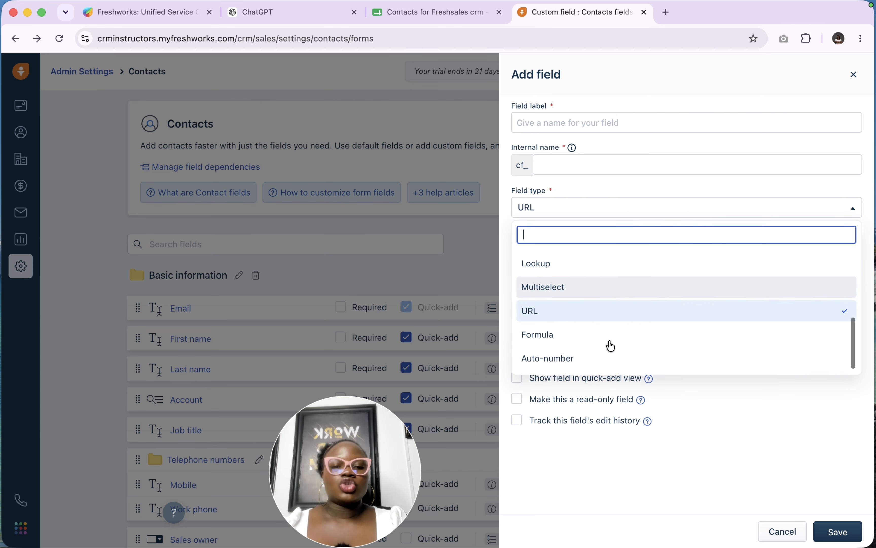
pyautogui.click(594, 341)
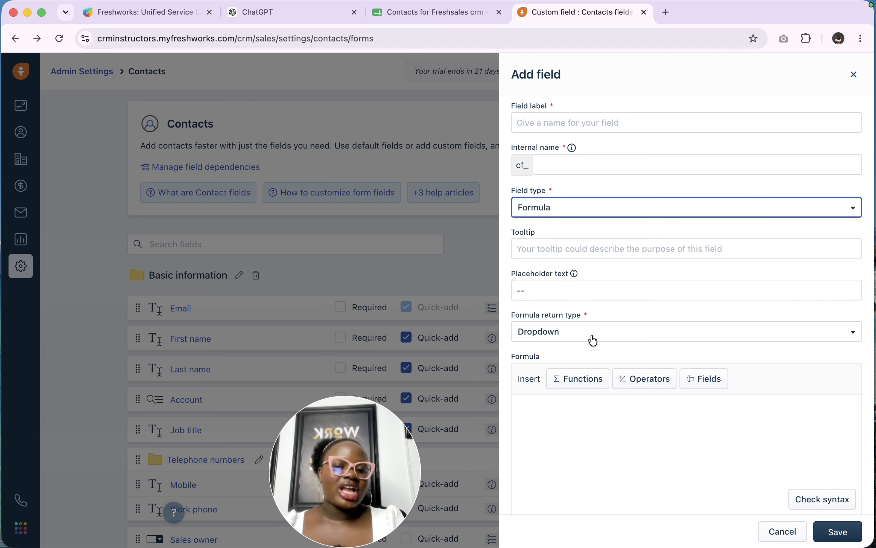
pyautogui.click(648, 249)
pyautogui.scroll(-3, 652, 358)
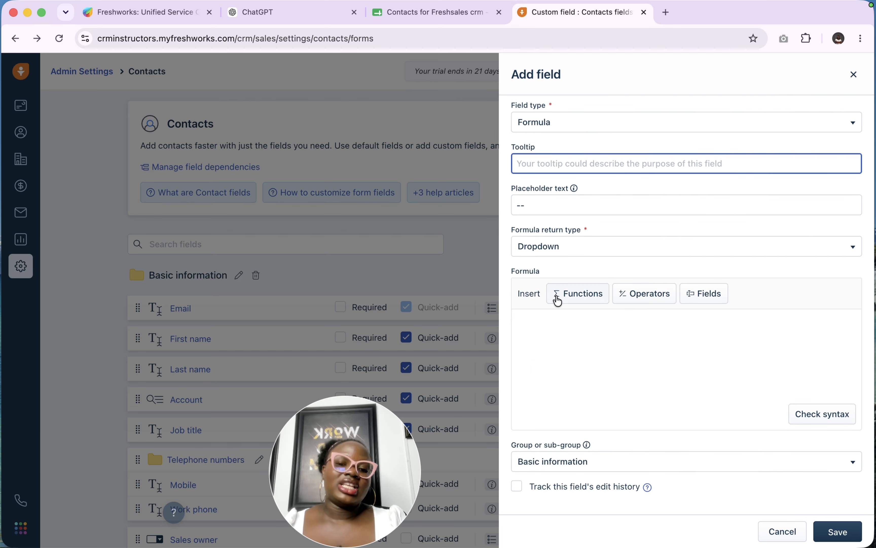
# Review the functions, operators and fields that can be inserted in the formula editor.
pyautogui.click(578, 294)
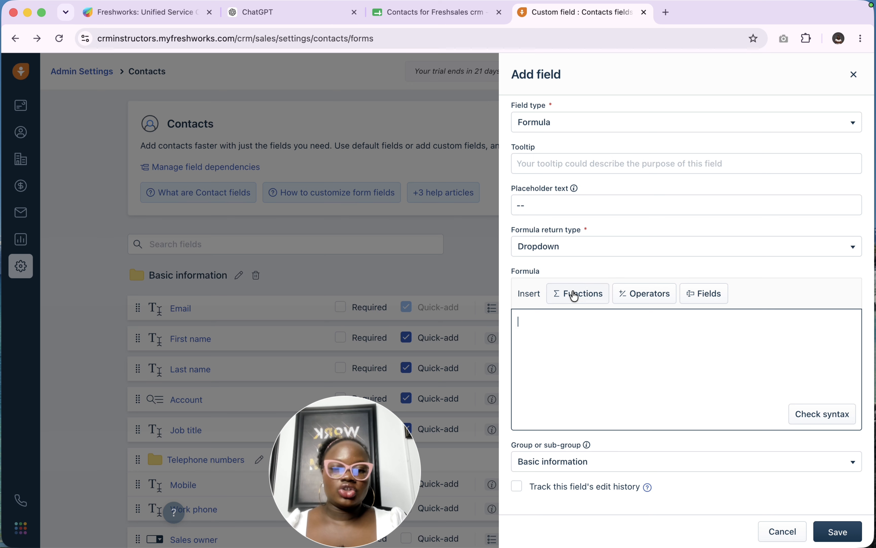
pyautogui.click(640, 299)
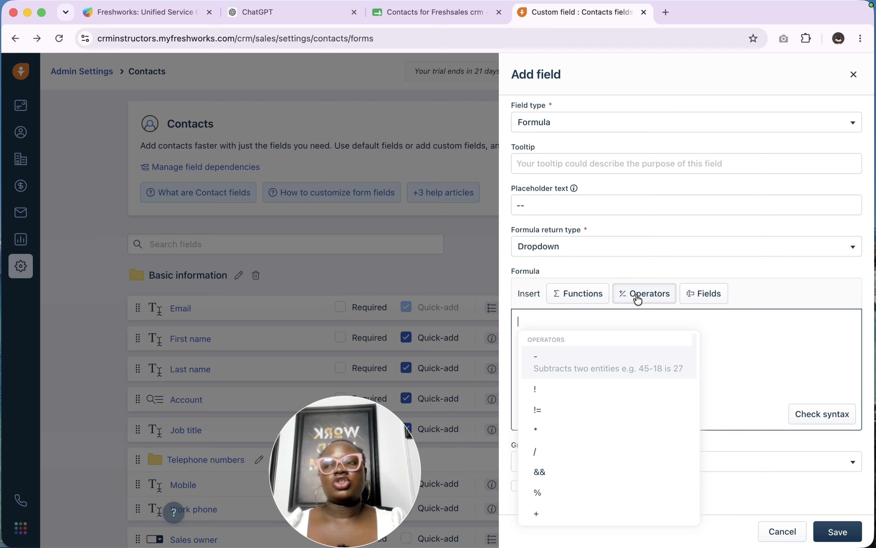
pyautogui.click(702, 297)
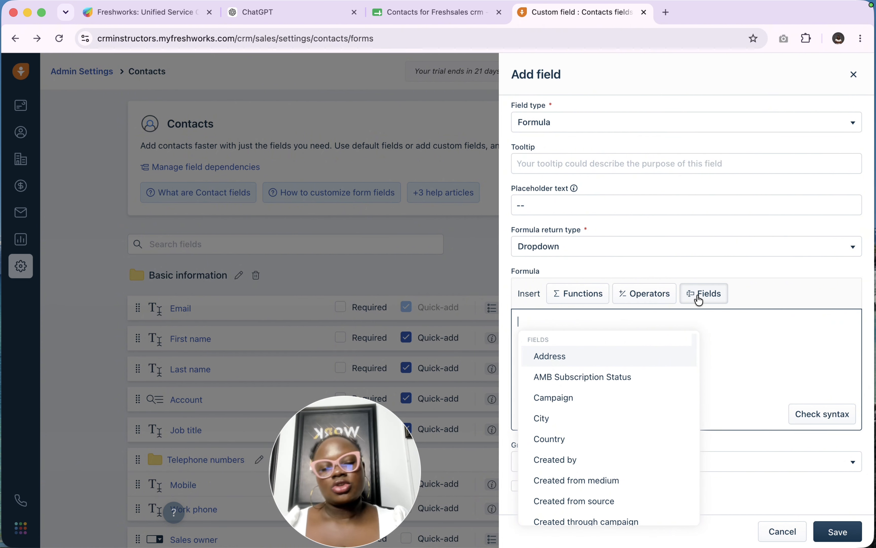
pyautogui.click(697, 297)
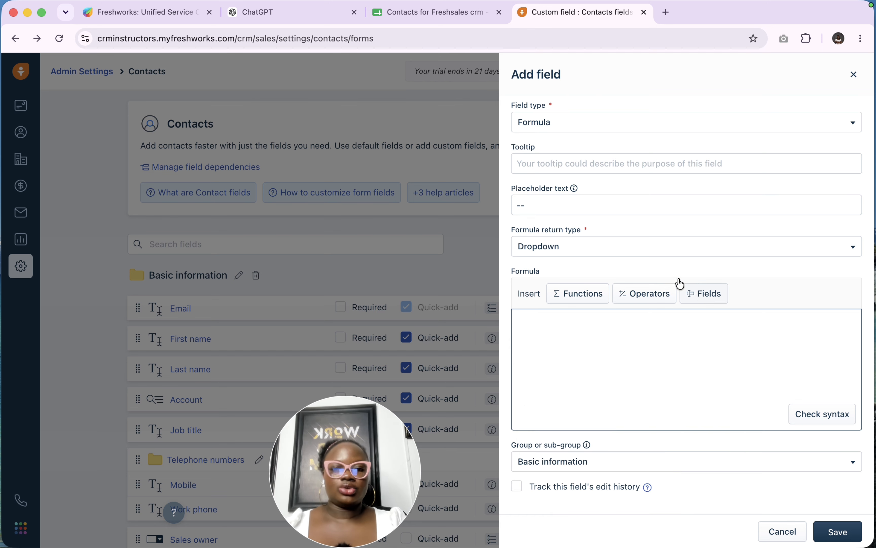
# Change the field type to Auto-number and set its prefix to $CI.
pyautogui.click(605, 124)
pyautogui.scroll(-1, 601, 201)
pyautogui.click(569, 283)
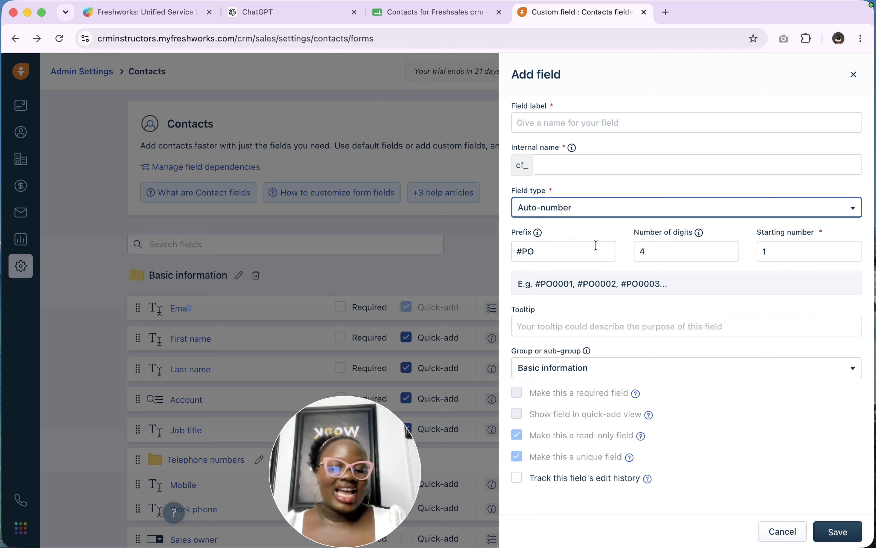
pyautogui.doubleClick(560, 249)
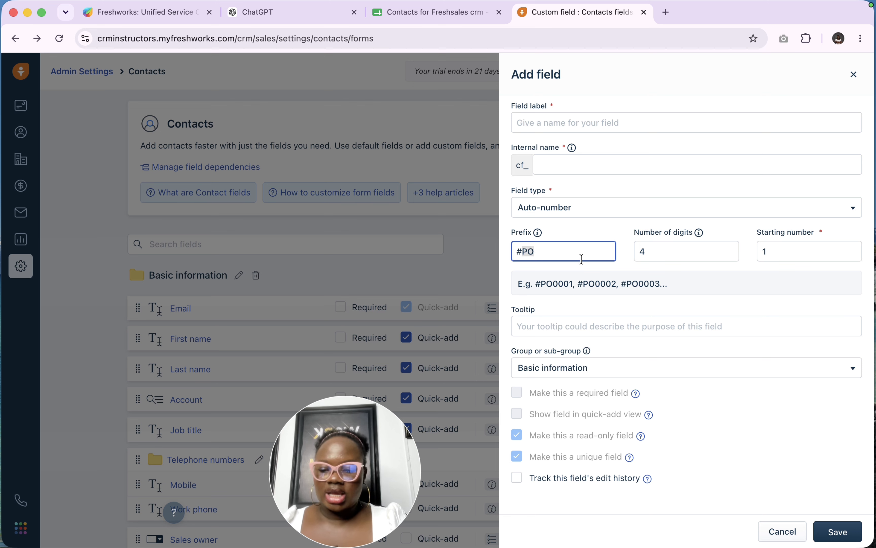
pyautogui.press('capslock')
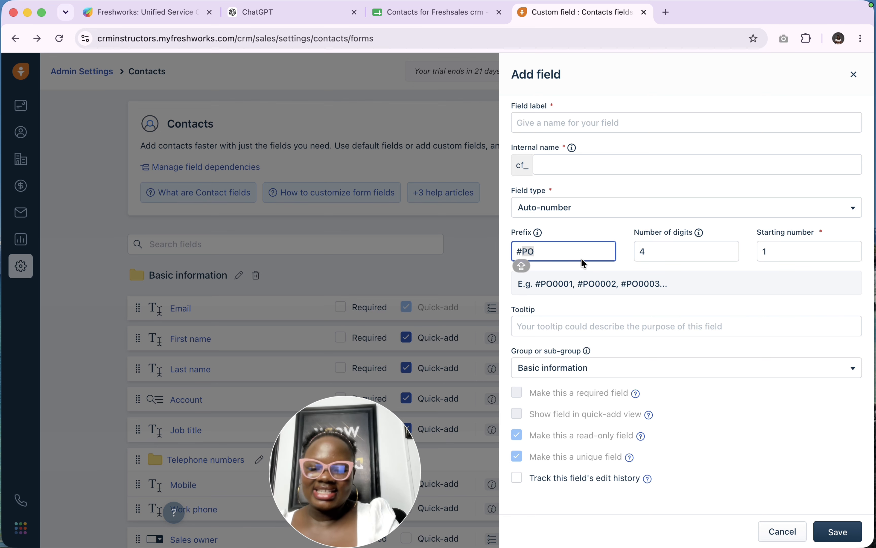
pyautogui.write('CI')
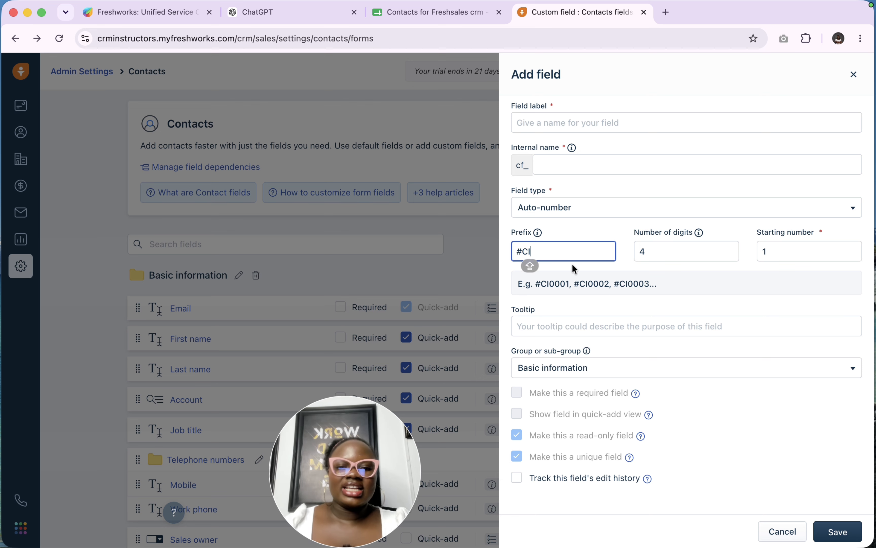
pyautogui.doubleClick(519, 250)
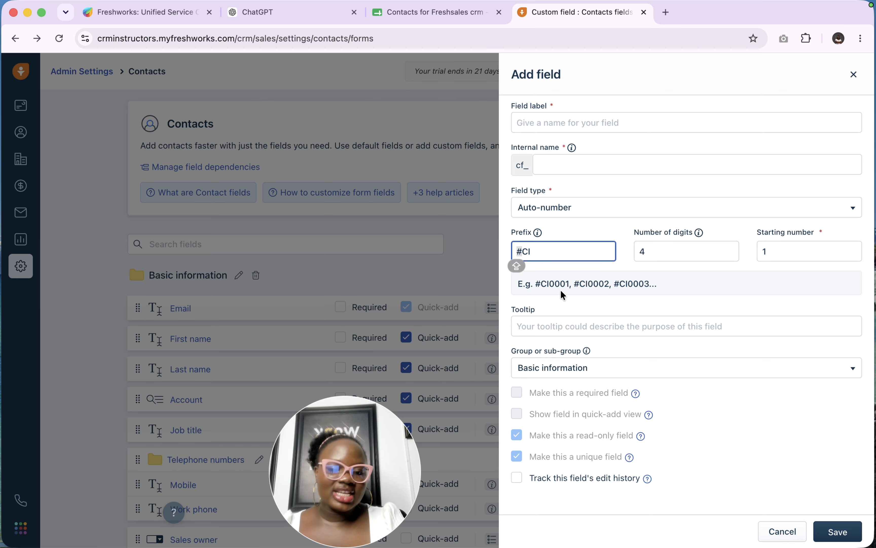
pyautogui.click(519, 254)
pyautogui.press('BackSpace')
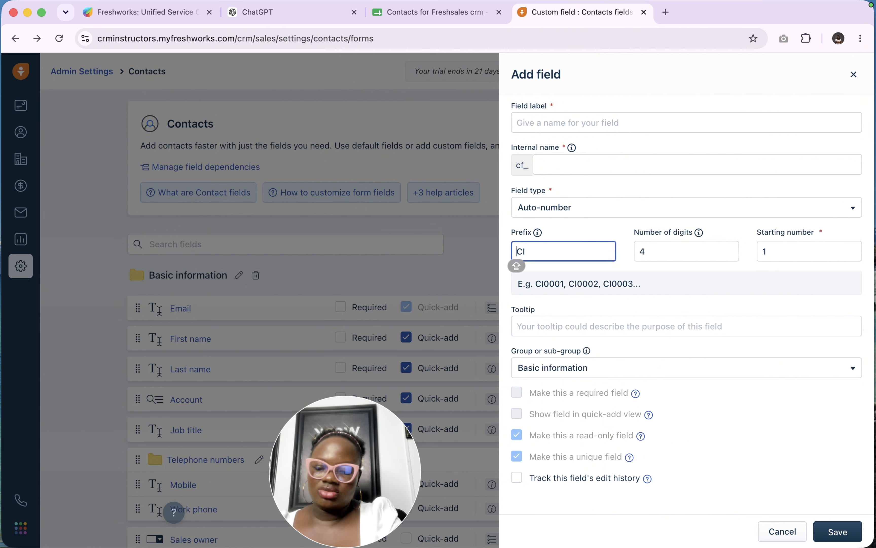
pyautogui.write('$')
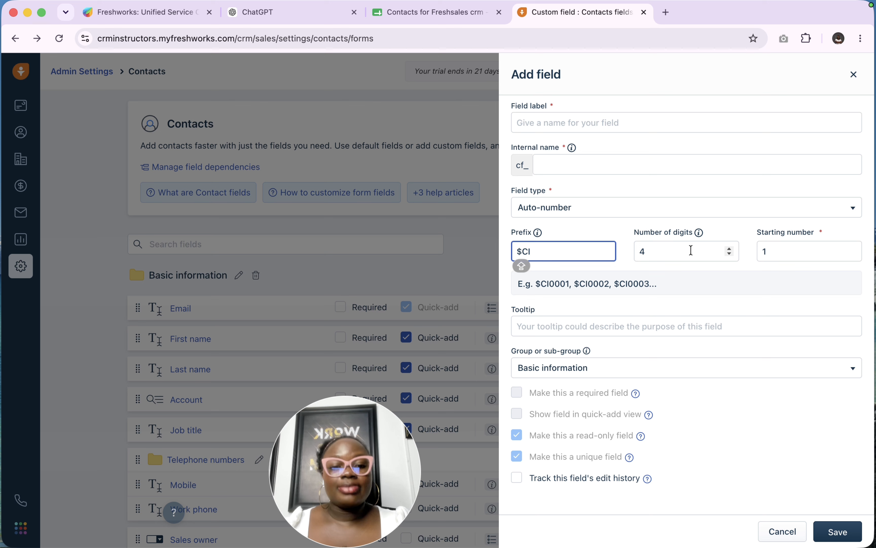
# Try 2 as the auto-number's number of digits and return it to 4.
pyautogui.click(681, 251)
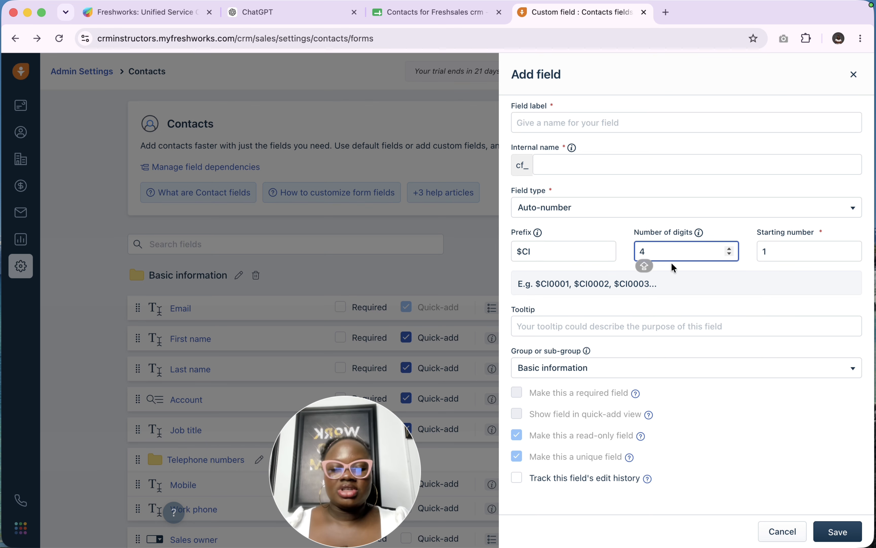
pyautogui.click(730, 255)
pyautogui.click(730, 256)
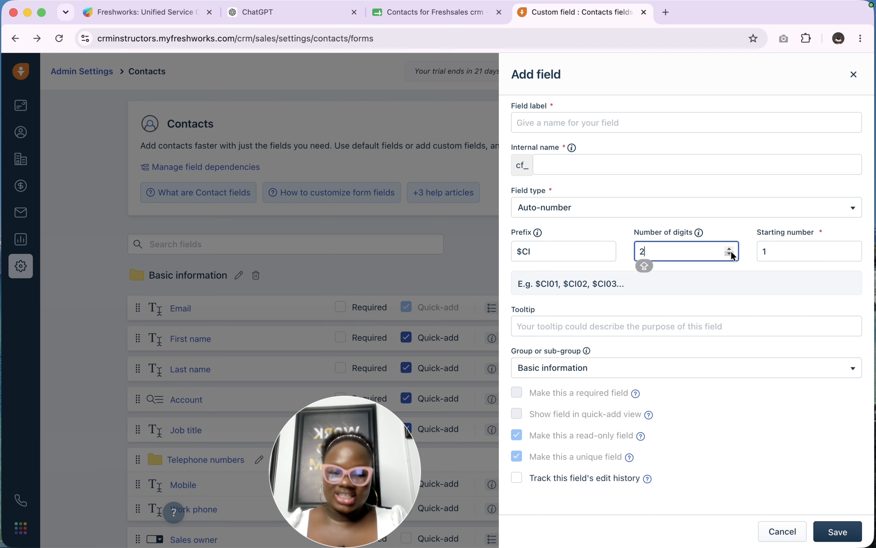
pyautogui.click(729, 249)
pyautogui.click(730, 250)
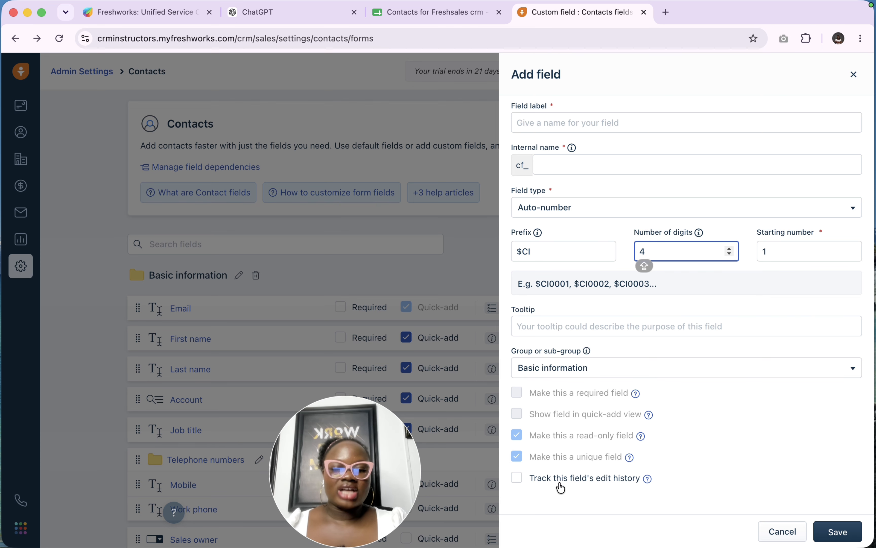
# Close the new field form without saving the auto-number field.
pyautogui.click(649, 205)
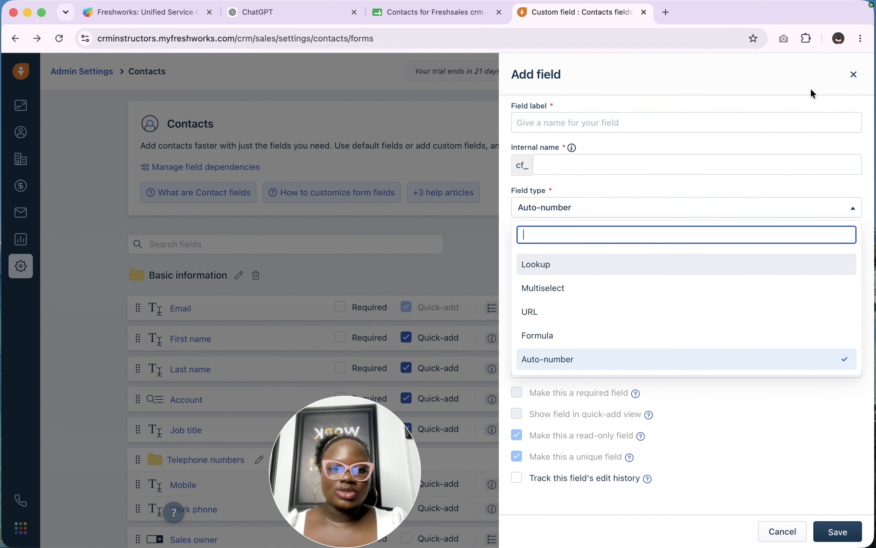
pyautogui.click(852, 76)
pyautogui.click(853, 76)
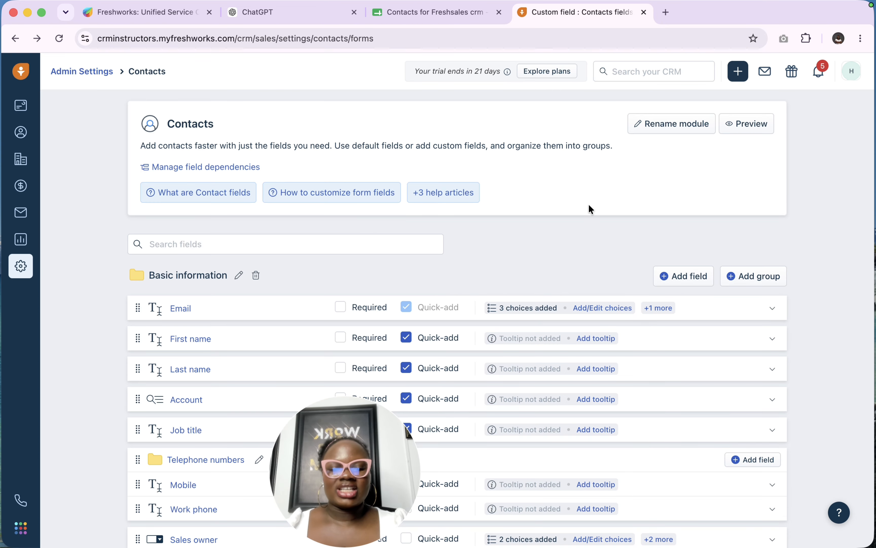
# Review the contacts spreadsheet's columns from Lifecycle Stage through Downloaded Resource to compare them with the contact fields.
pyautogui.scroll(-2, 450, 255)
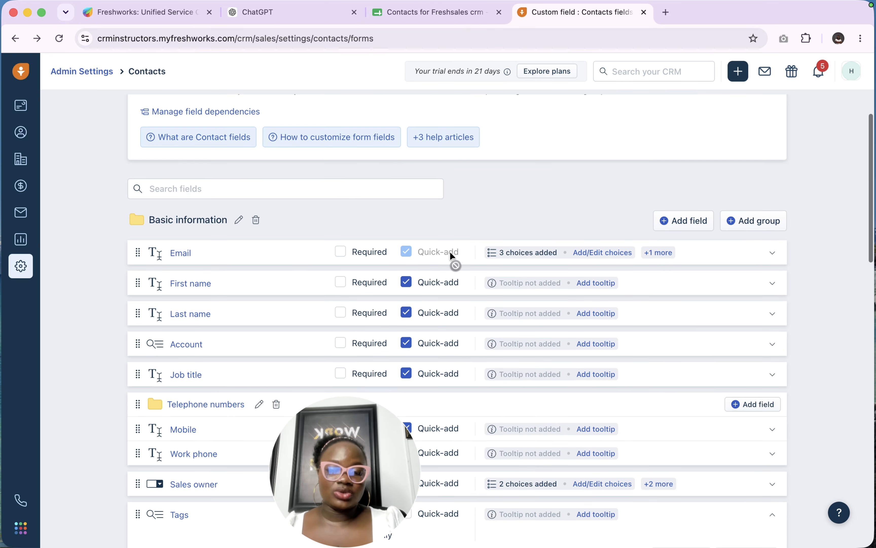
pyautogui.click(417, 18)
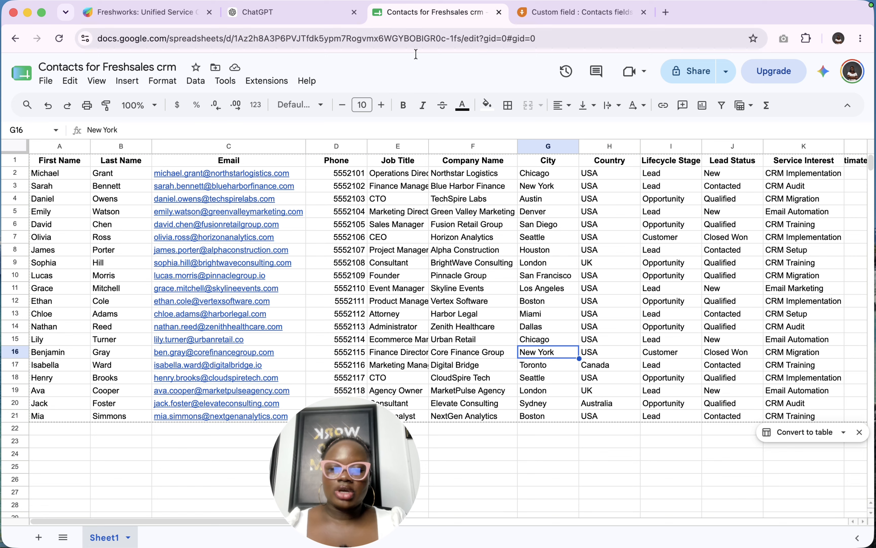
pyautogui.hscroll(3, 608, 245)
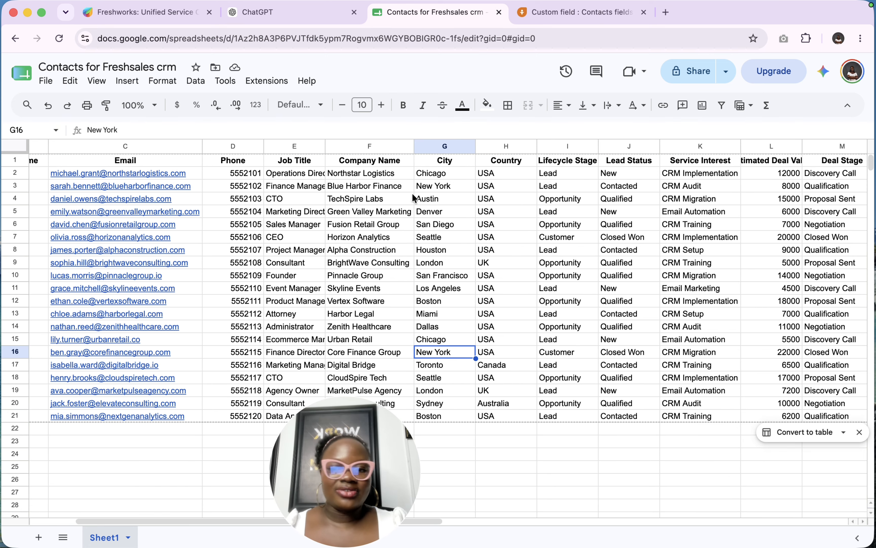
pyautogui.hscroll(3, 437, 184)
pyautogui.hscroll(2, 437, 184)
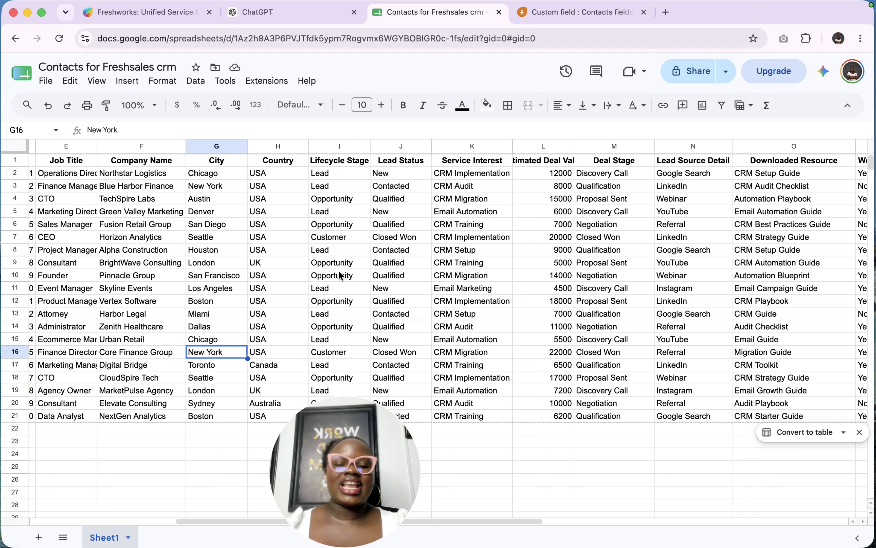
# Open the Lifecycle stage contact field in Freshsales and go to the page for creating lifecycle stages and editing their statuses.
pyautogui.click(551, 15)
pyautogui.scroll(-15, 506, 216)
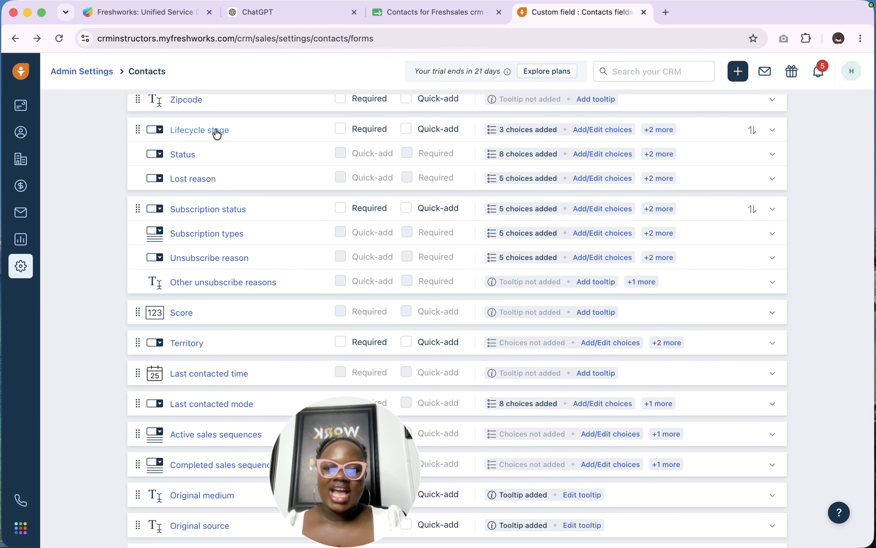
pyautogui.click(199, 131)
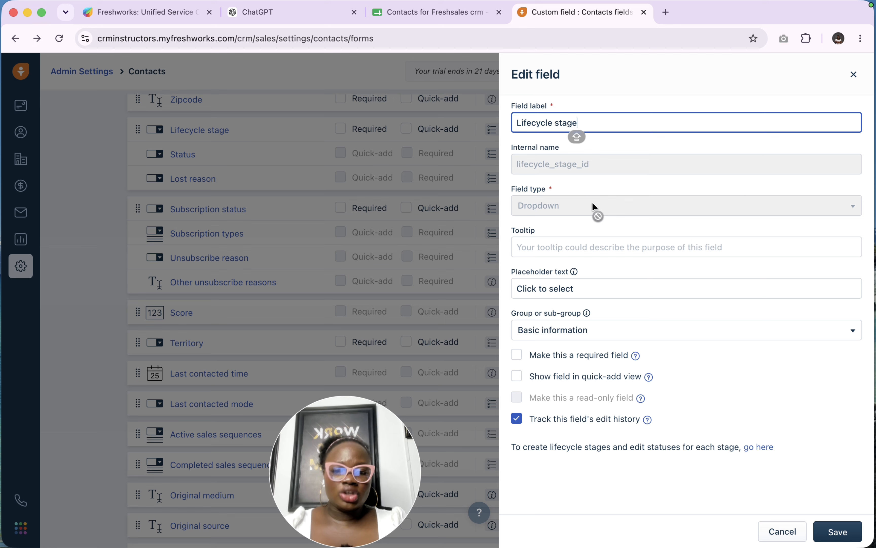
pyautogui.click(597, 234)
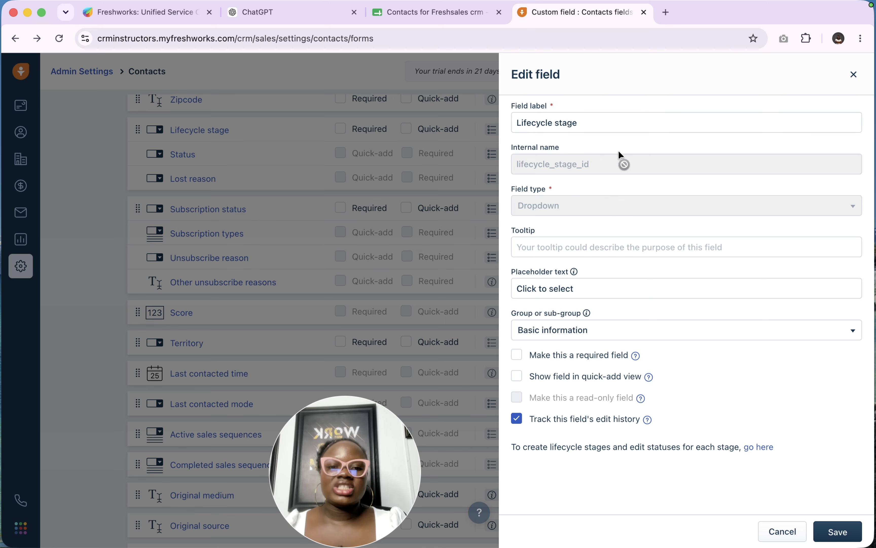
pyautogui.click(758, 450)
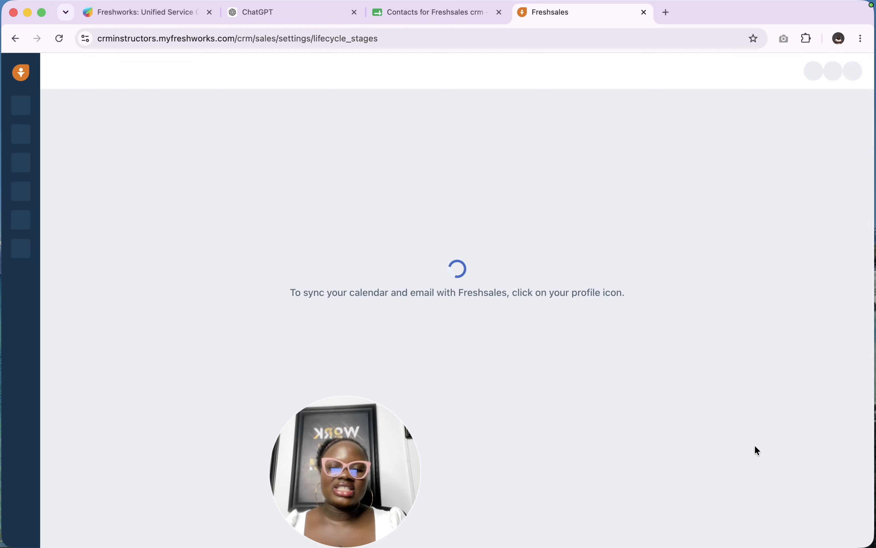
pyautogui.scroll(-1, 532, 211)
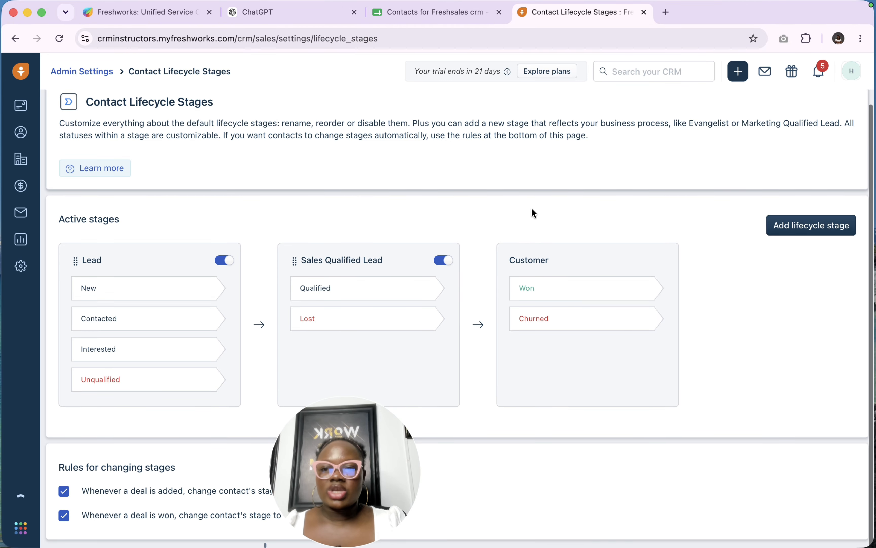
pyautogui.moveTo(344, 449); pyautogui.dragTo(788, 437)
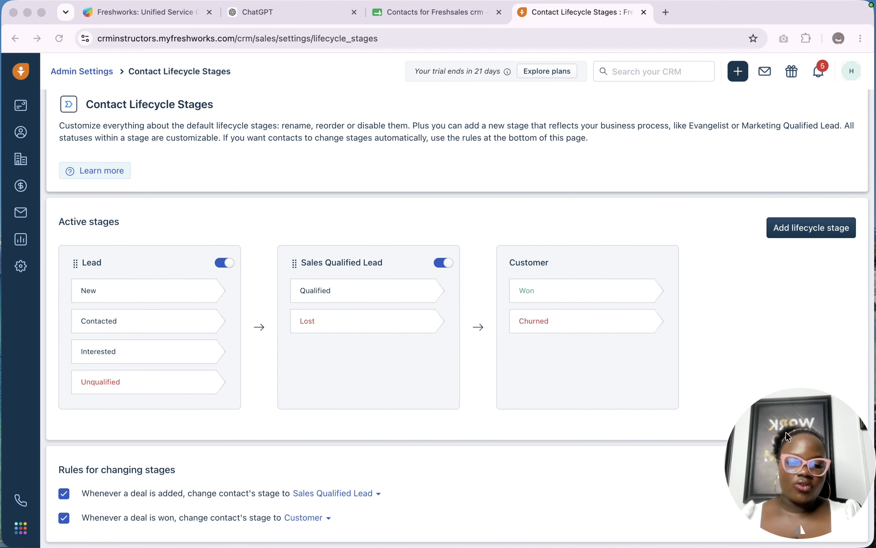
pyautogui.click(154, 324)
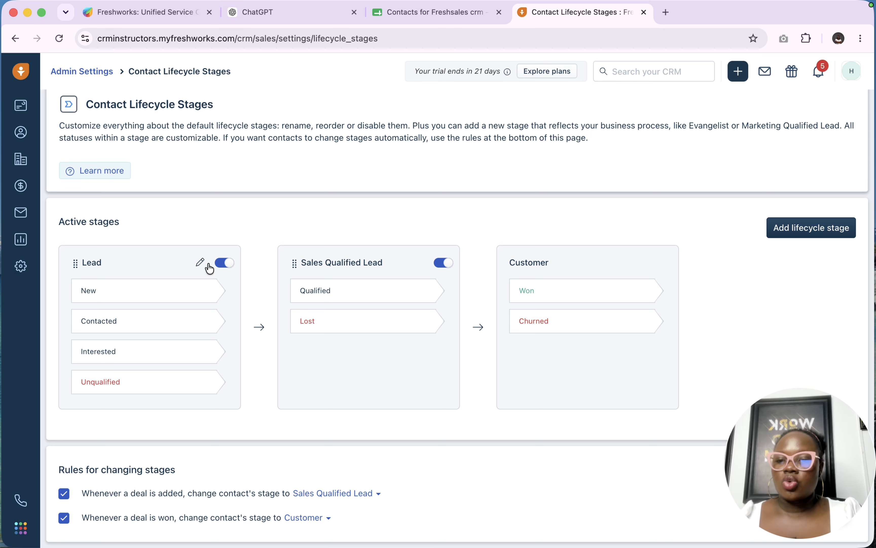
# Open the Lead lifecycle stage for editing and compare its statuses with the Lead Status column in the contacts spreadsheet.
pyautogui.click(200, 263)
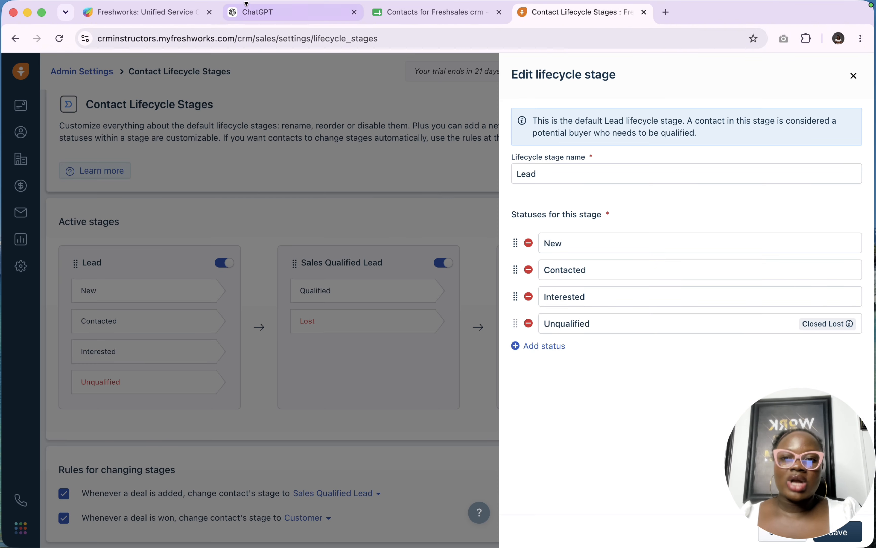
pyautogui.click(407, 12)
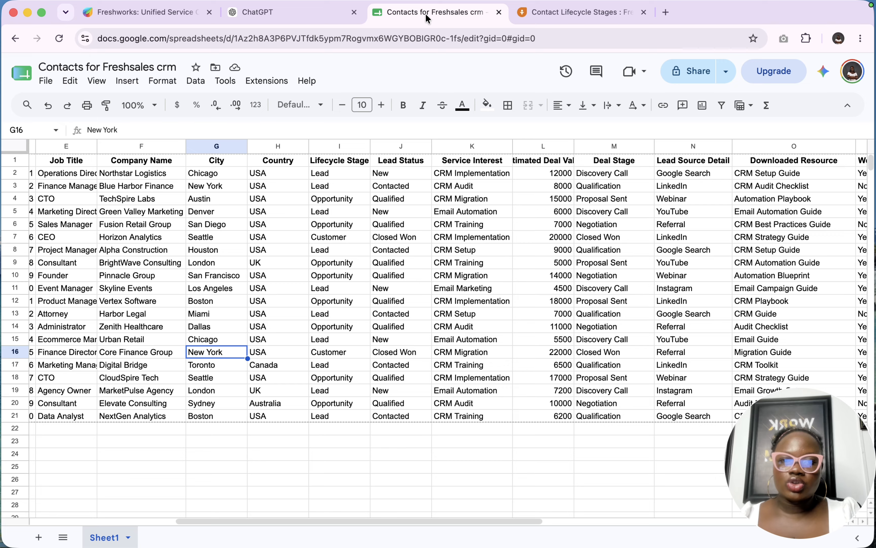
pyautogui.click(540, 14)
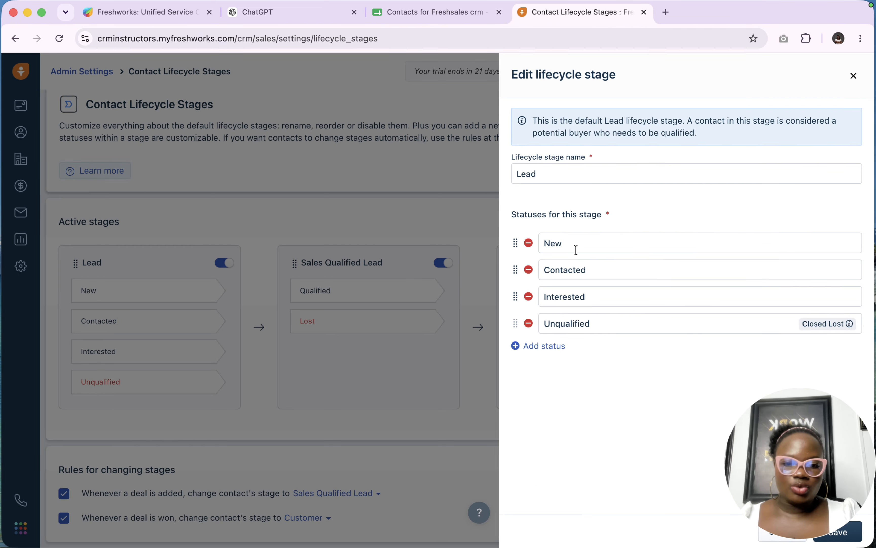
# Check the Closed Won lead status of the Customer contact in row 16 of the spreadsheet, and close the Lead stage editor in Freshsales.
pyautogui.click(409, 16)
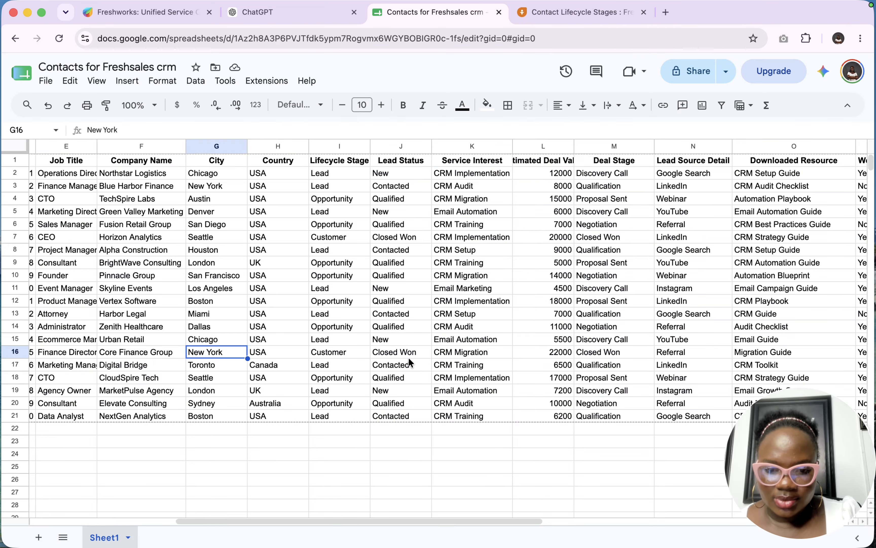
pyautogui.click(395, 351)
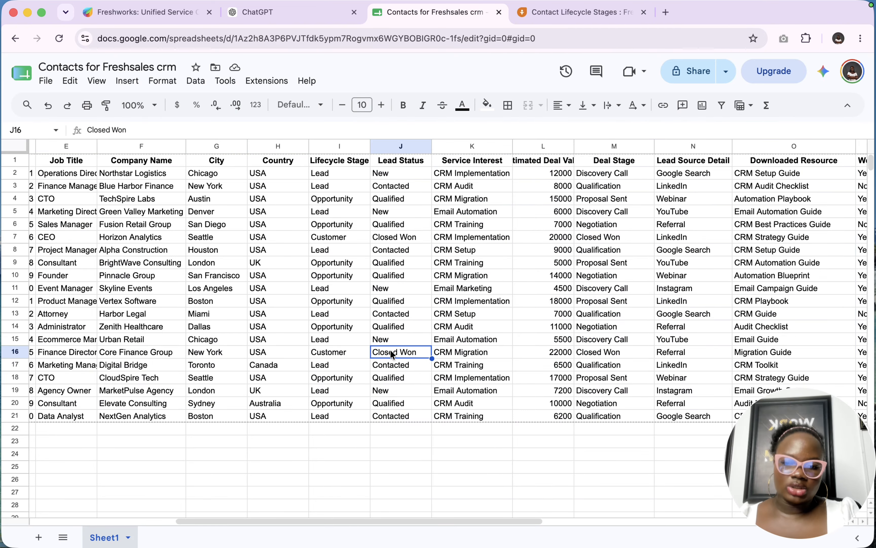
pyautogui.tripleClick(390, 349)
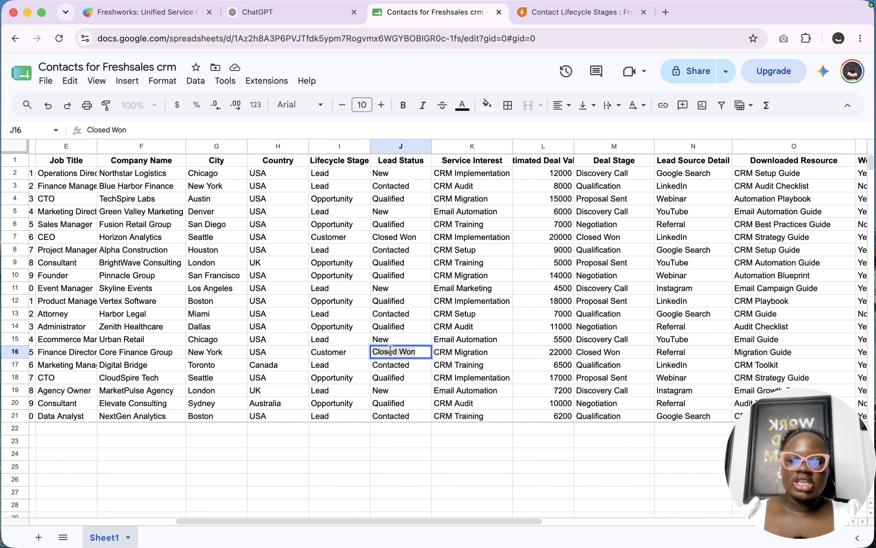
pyautogui.click(596, 15)
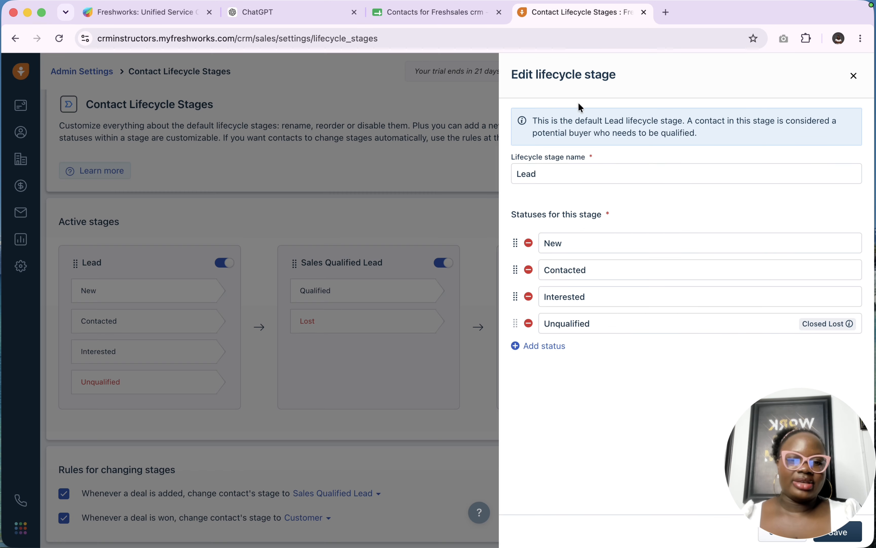
pyautogui.click(853, 75)
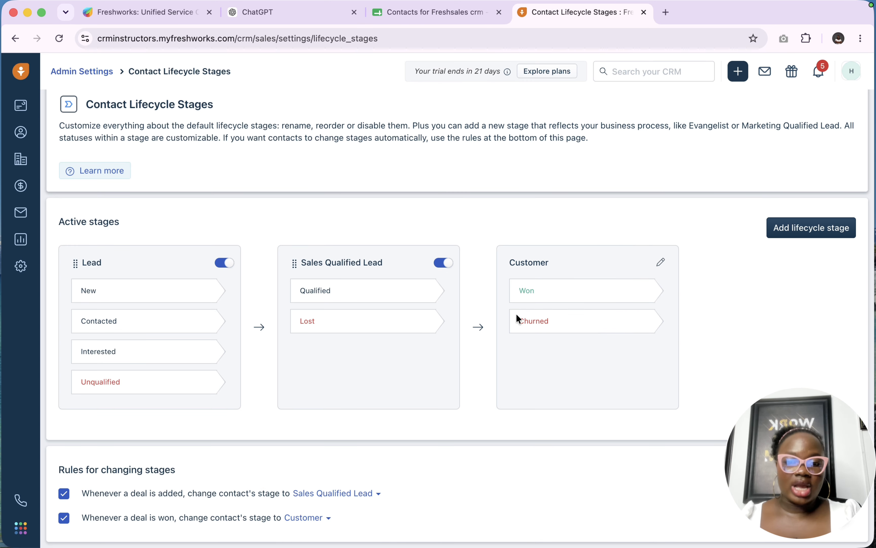
# Rename the Customer lifecycle stage's Won status to Closed Won and save the stage.
pyautogui.click(660, 262)
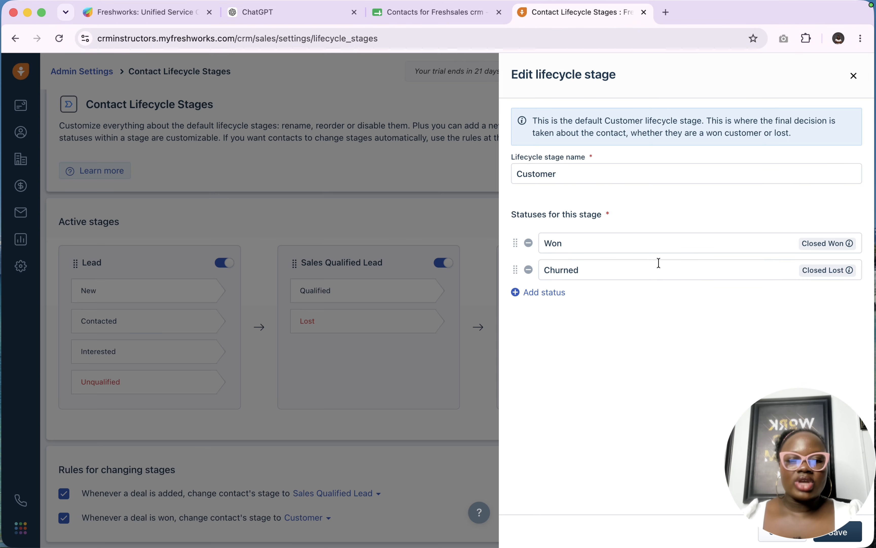
pyautogui.click(627, 242)
pyautogui.press('super+a')
pyautogui.write('Closed Won')
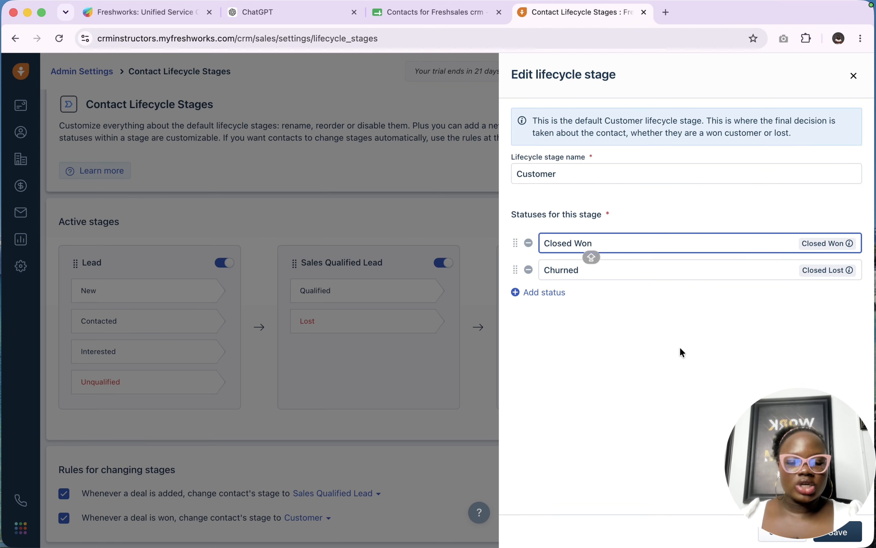
pyautogui.click(856, 534)
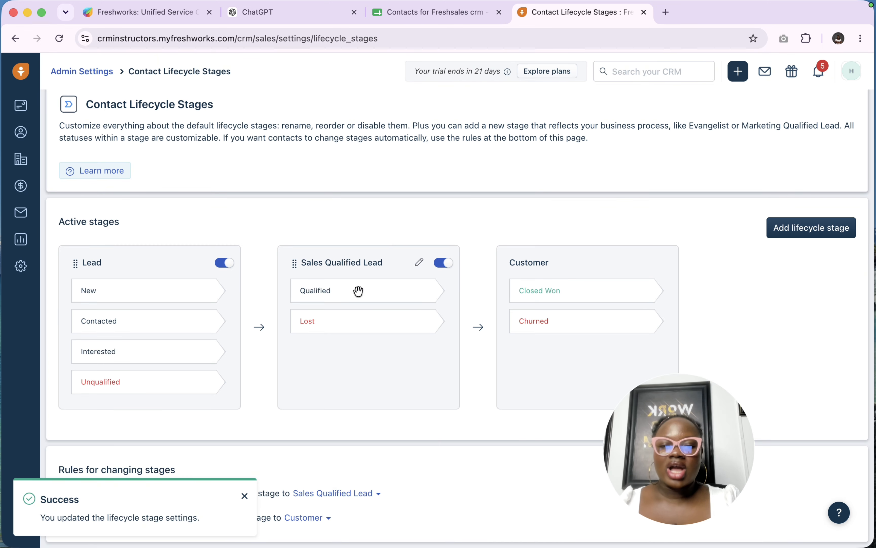
# Add a status named Lost to Competitors to the Customer lifecycle stage and save it.
pyautogui.click(660, 263)
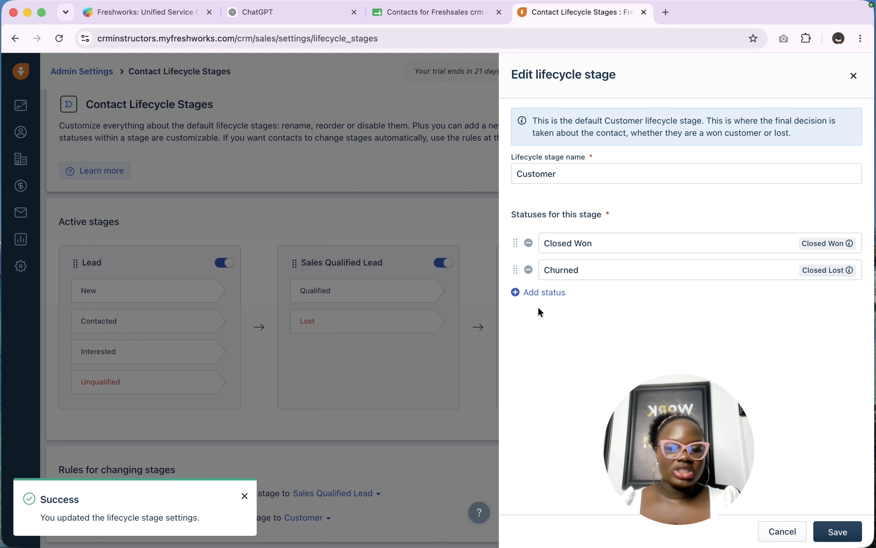
pyautogui.click(545, 293)
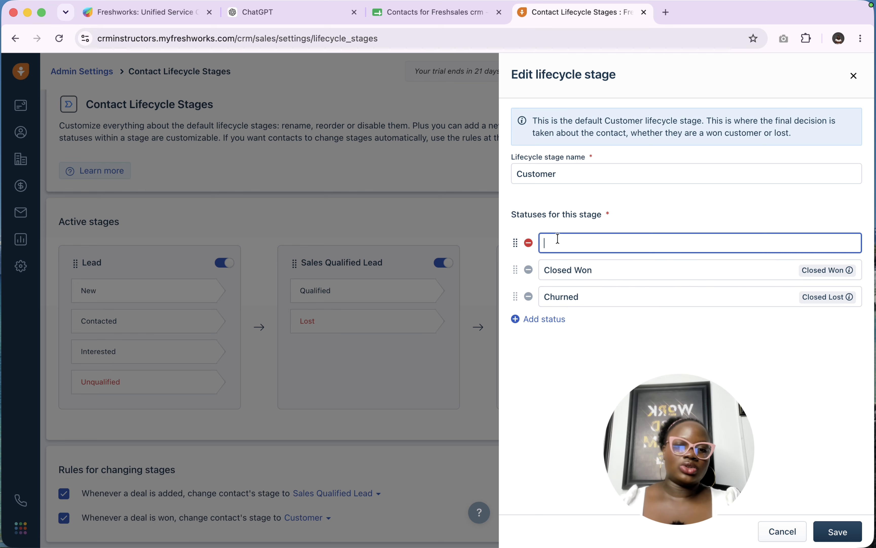
pyautogui.press('capslock')
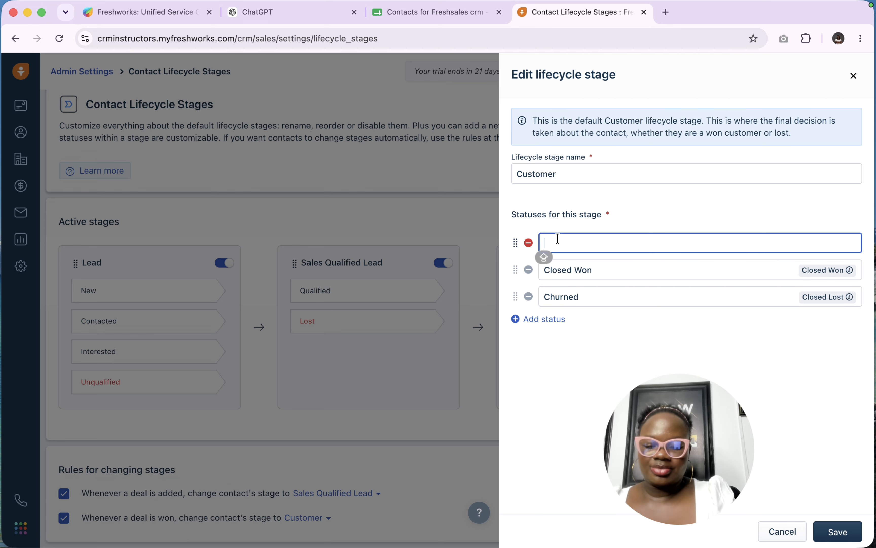
pyautogui.write('L')
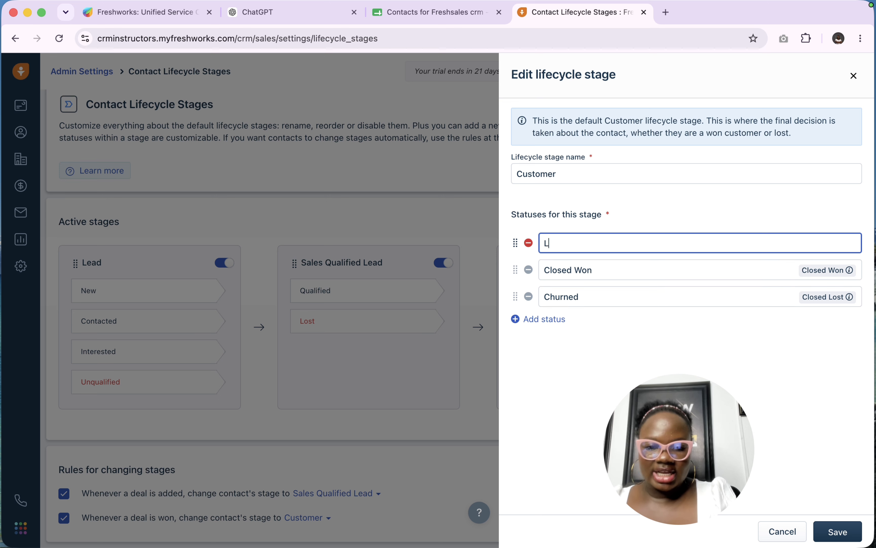
pyautogui.write('ost t')
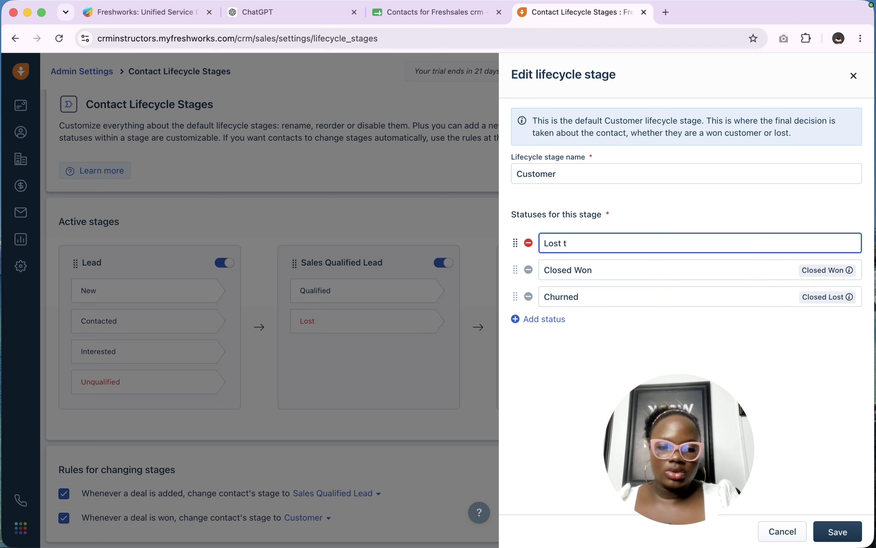
pyautogui.write('o Competitors')
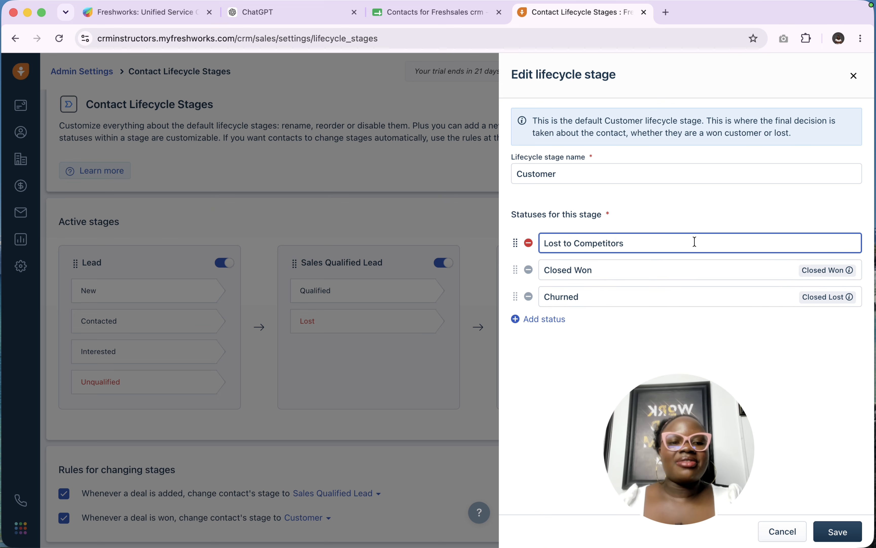
pyautogui.click(837, 533)
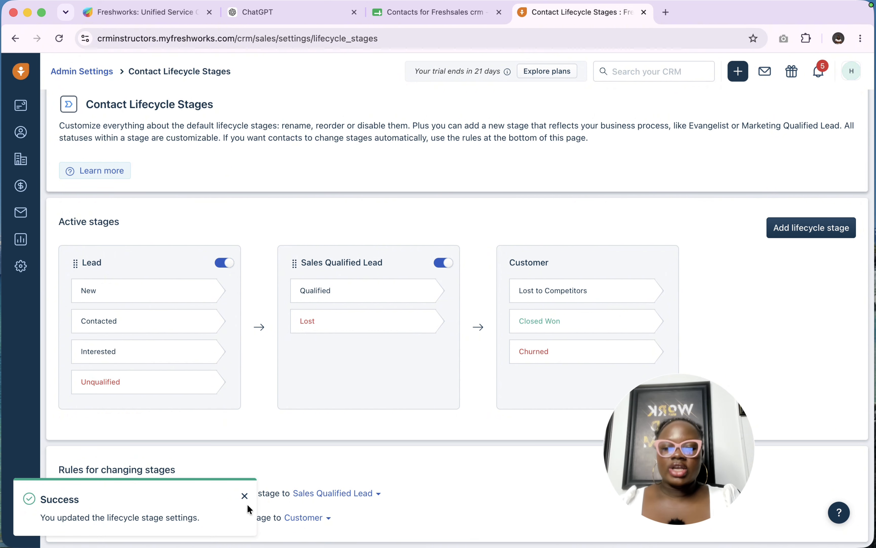
pyautogui.click(244, 496)
# Review the stage choices of the rule for added deals and keep Sales Qualified Lead as its target stage.
pyautogui.click(365, 493)
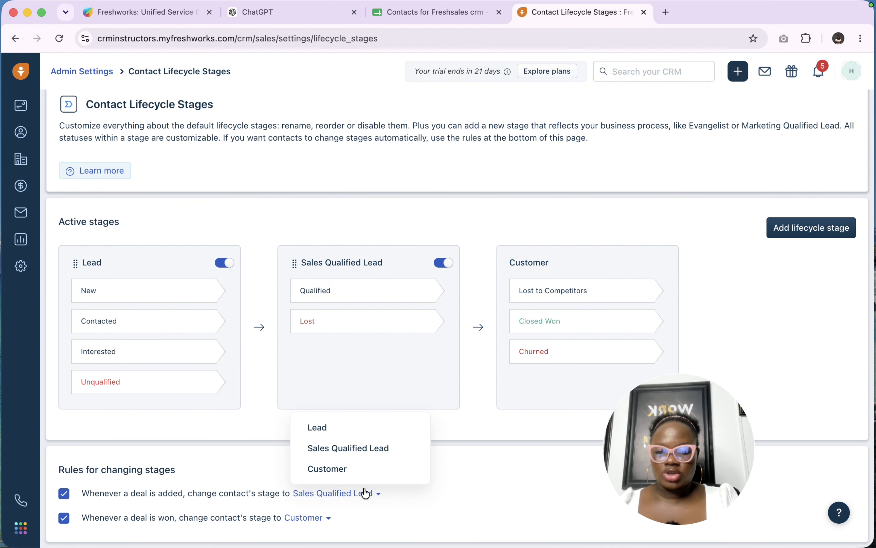
pyautogui.click(465, 464)
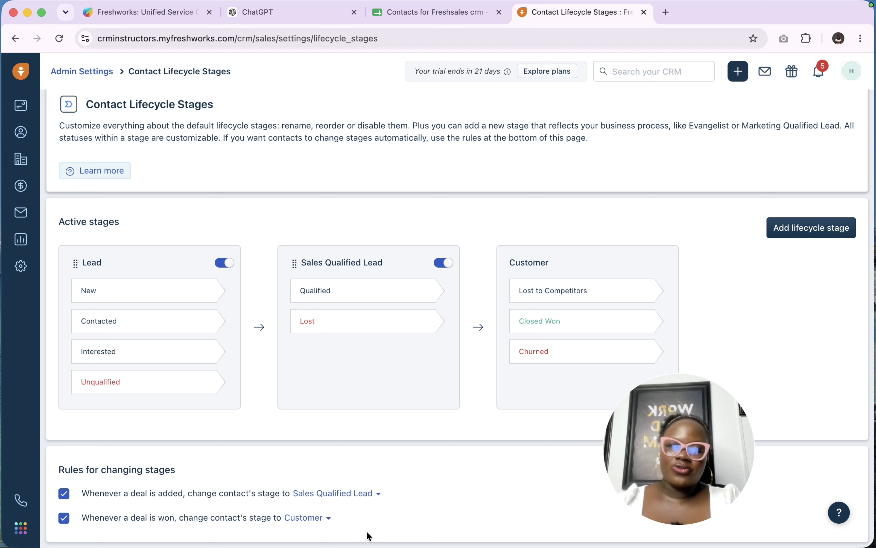
pyautogui.click(355, 498)
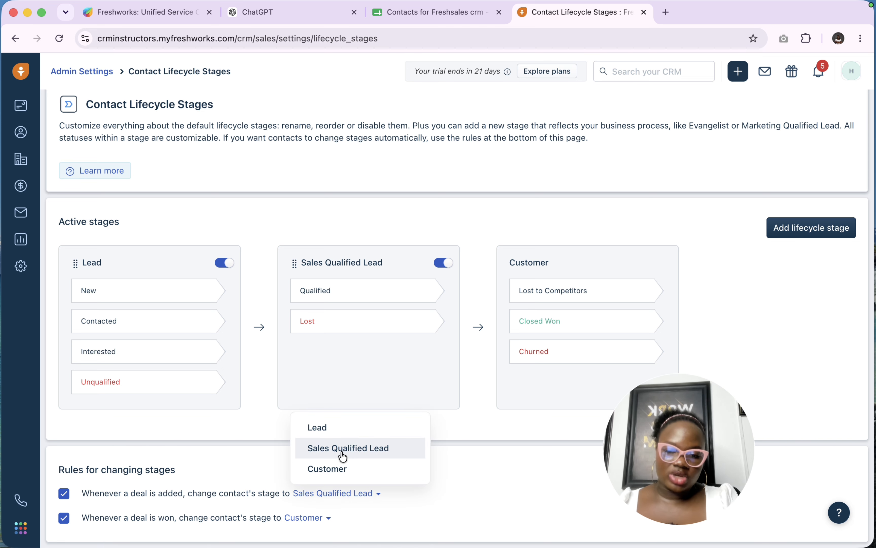
pyautogui.click(343, 449)
pyautogui.click(371, 494)
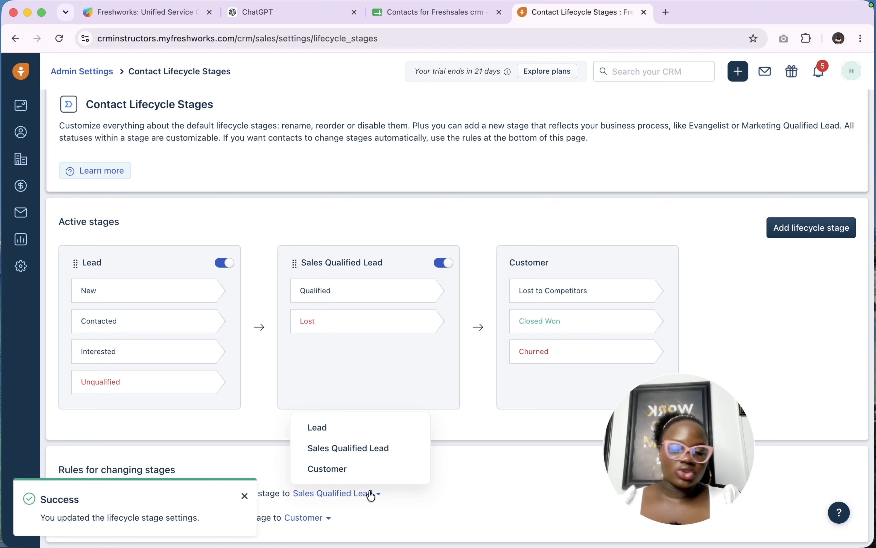
pyautogui.click(479, 450)
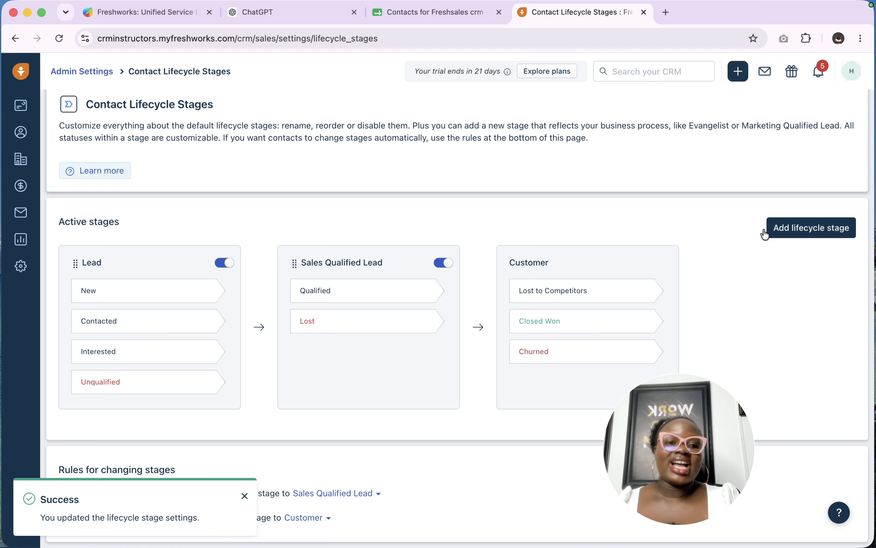
# Open the form for adding a lifecycle stage to view its name and status fields, and close it without saving.
pyautogui.click(822, 228)
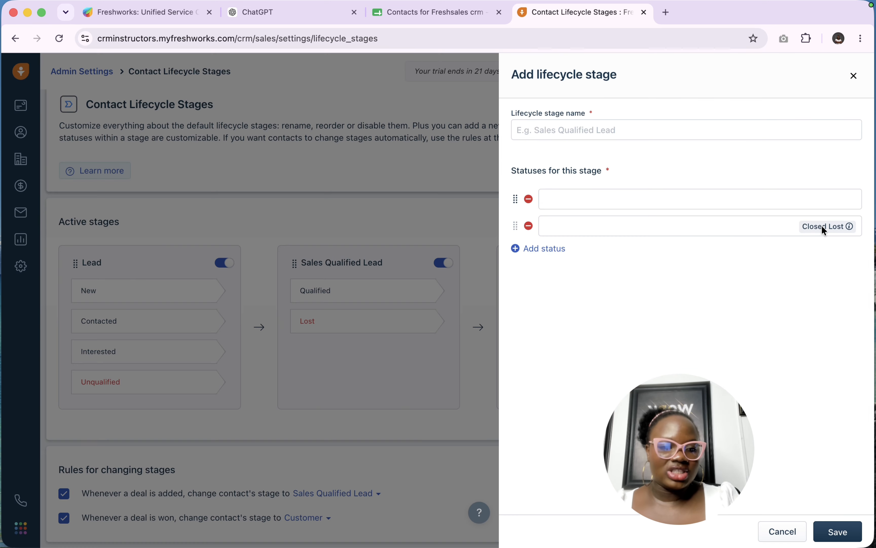
pyautogui.click(611, 135)
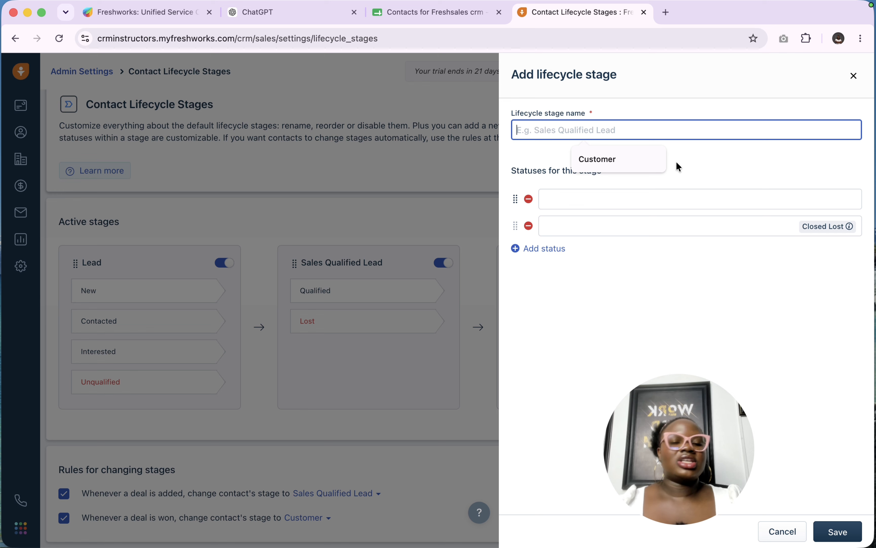
pyautogui.click(853, 77)
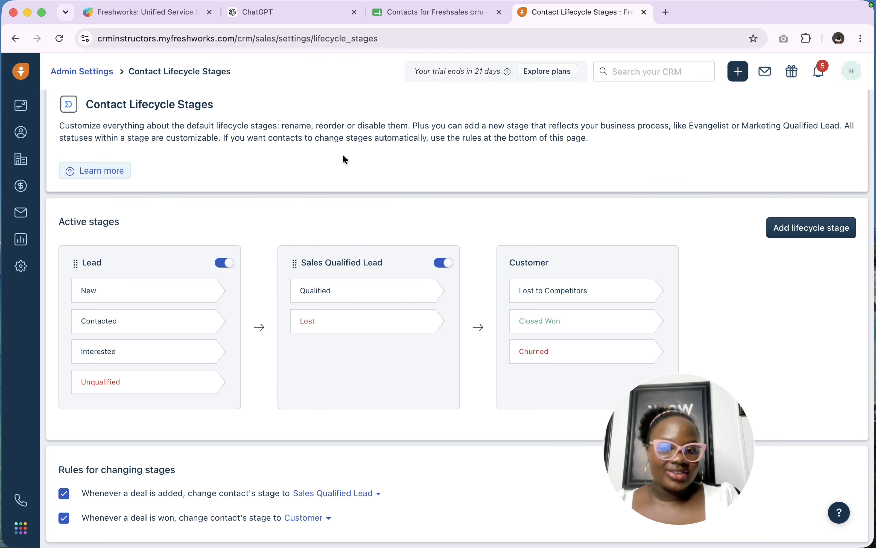
# Open the Contacts field settings from Admin Settings and check the Lead Status column in the contacts spreadsheet.
pyautogui.click(87, 72)
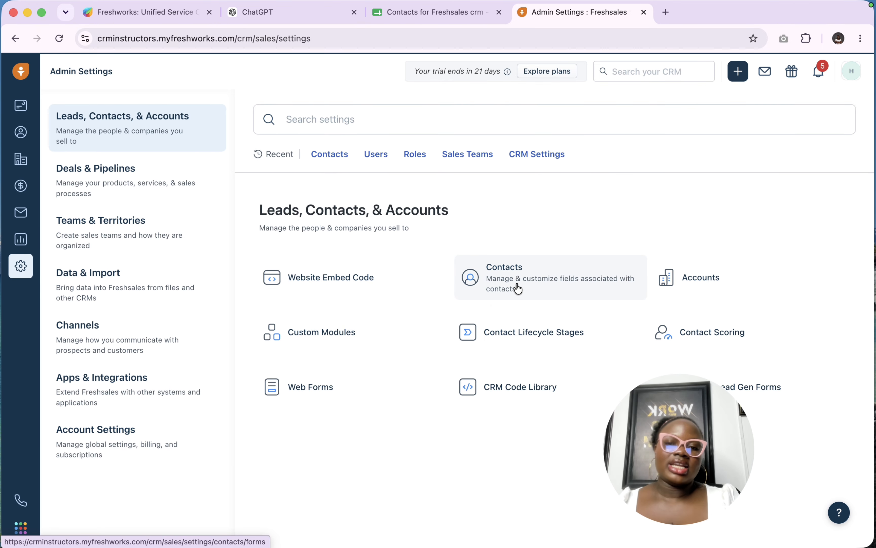
pyautogui.click(517, 287)
pyautogui.scroll(-5, 441, 376)
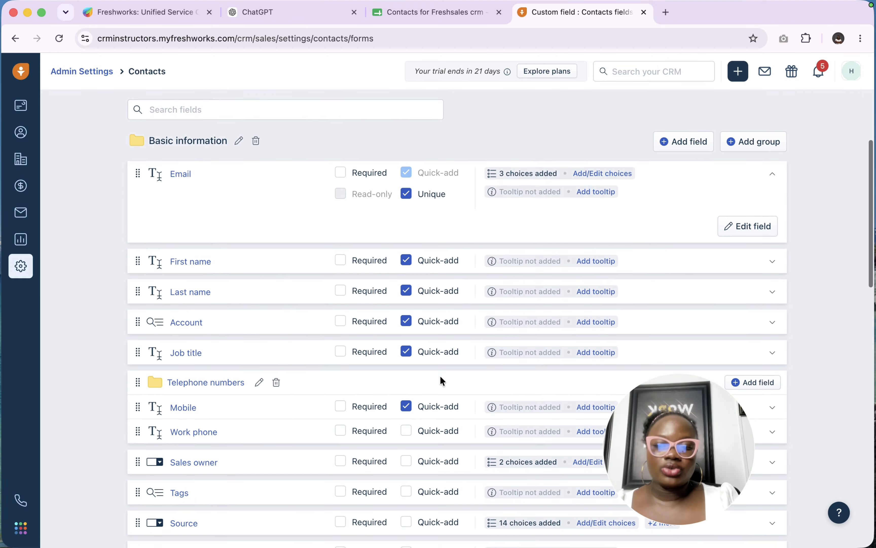
pyautogui.click(418, 16)
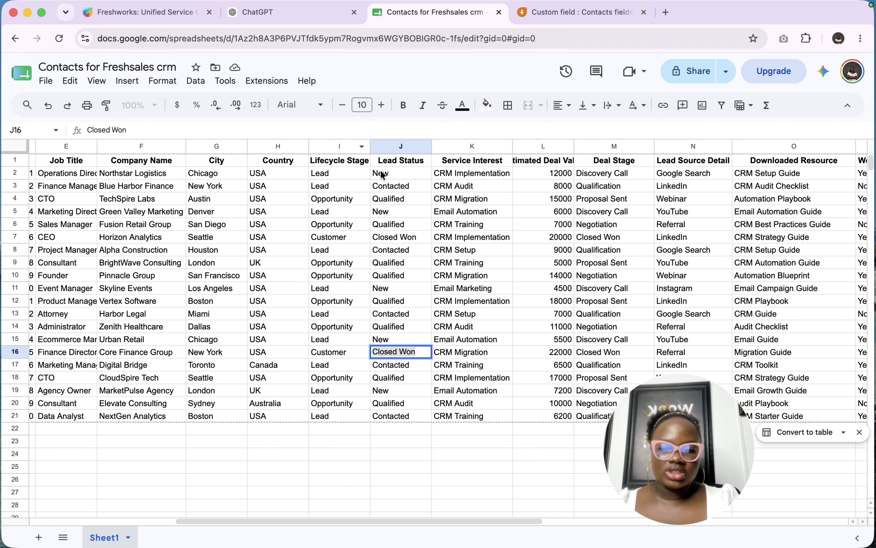
pyautogui.click(554, 17)
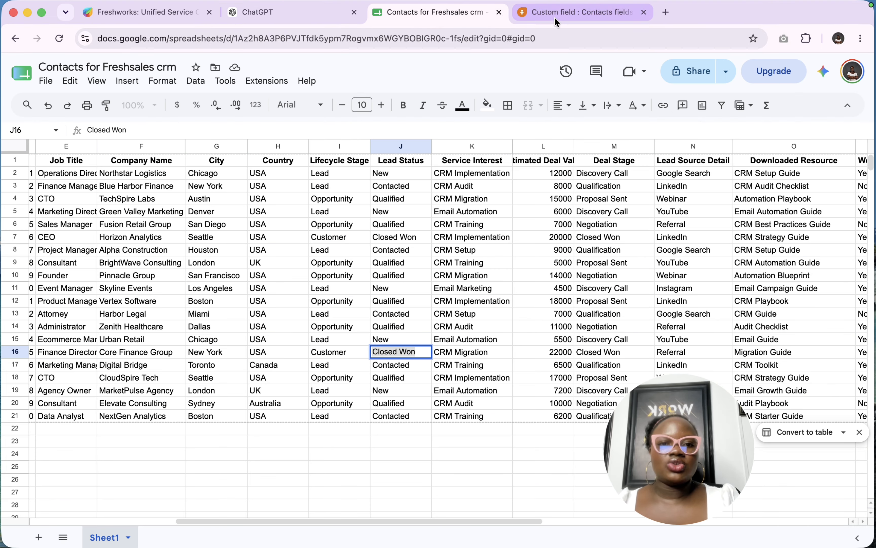
# Open the Status contact field in Freshsales and follow its link to the page for creating lifecycle stages and editing statuses.
pyautogui.scroll(-10, 484, 371)
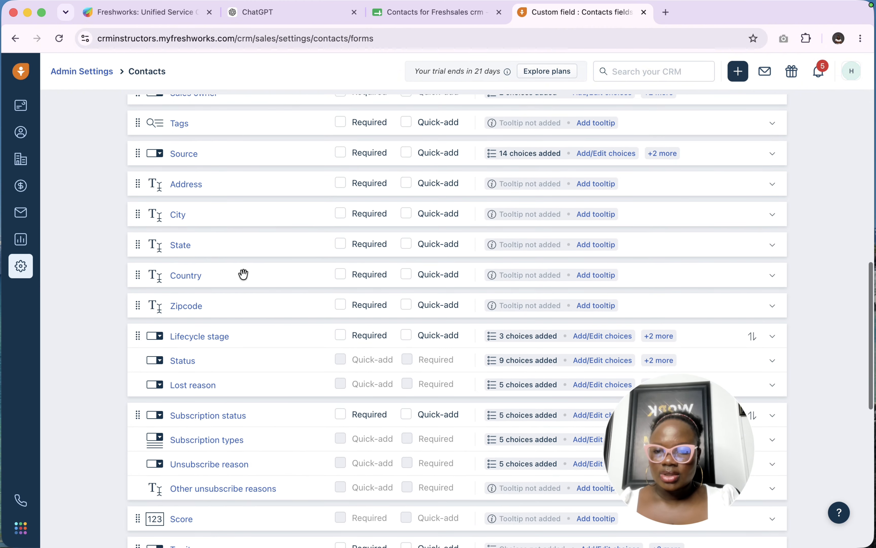
pyautogui.scroll(-3, 209, 280)
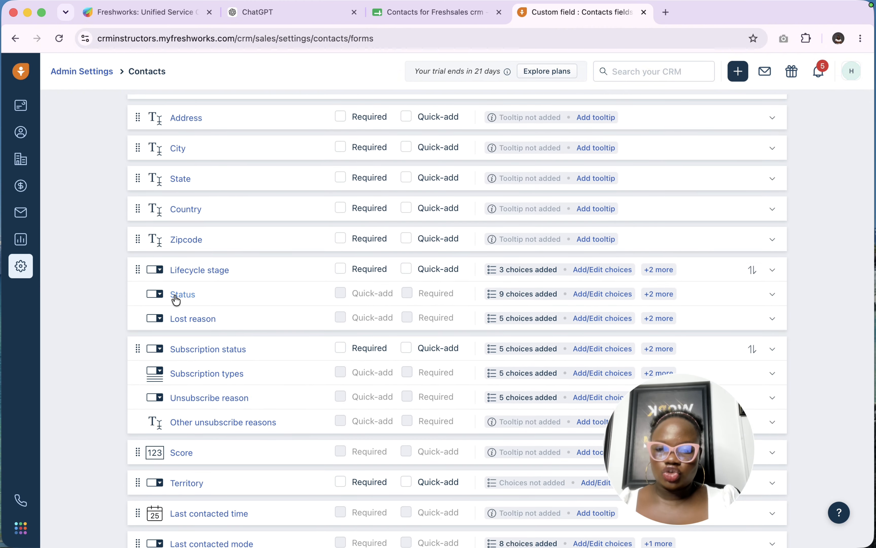
pyautogui.click(178, 294)
pyautogui.moveTo(693, 451); pyautogui.dragTo(263, 436)
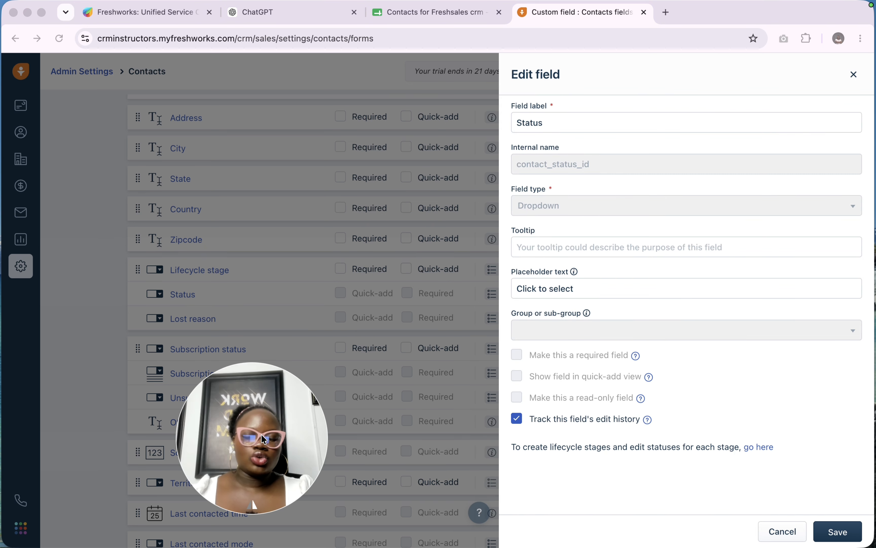
pyautogui.click(763, 445)
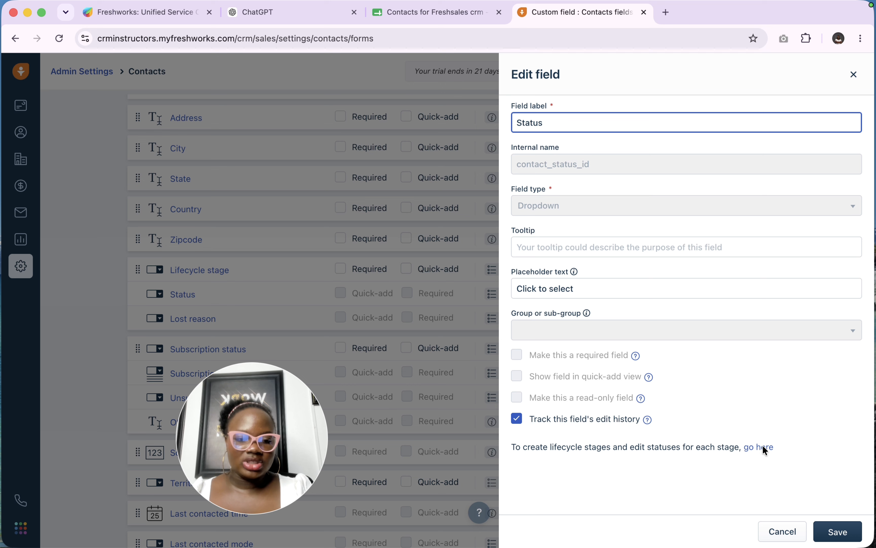
pyautogui.click(755, 451)
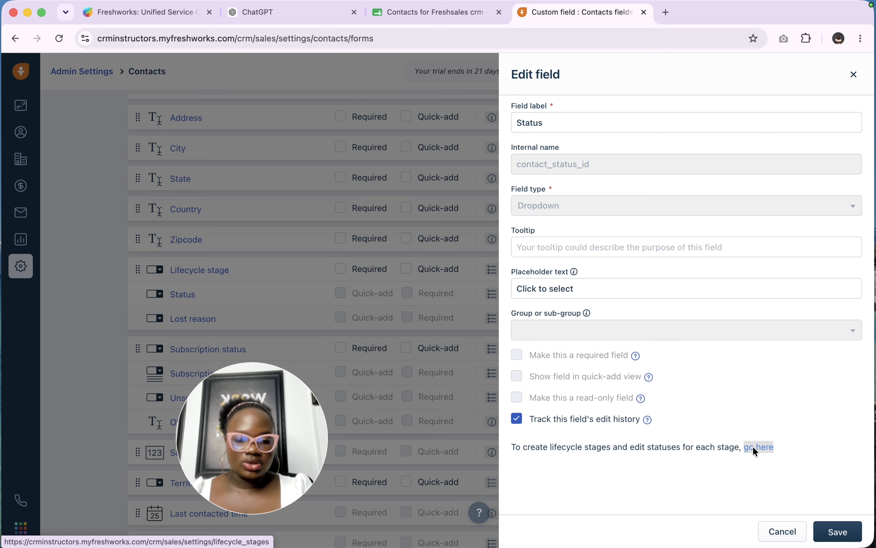
pyautogui.click(768, 452)
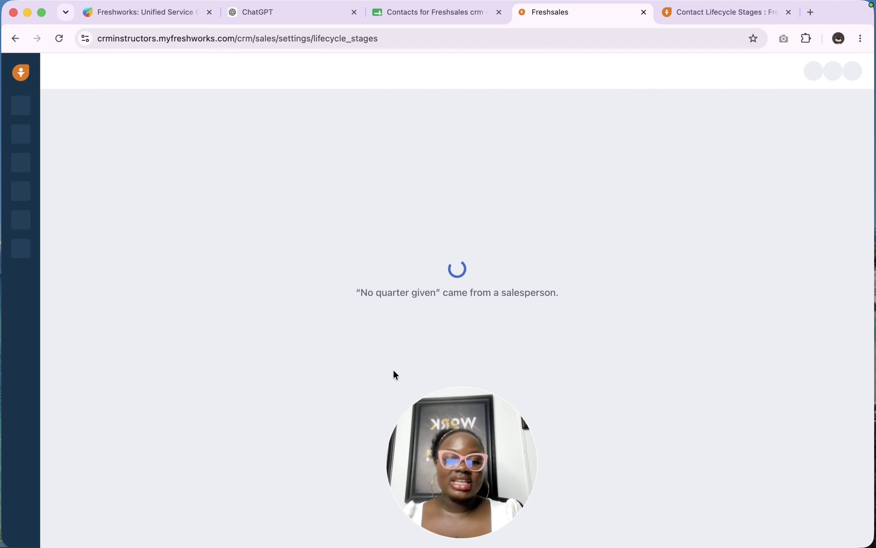
pyautogui.scroll(-1, 487, 314)
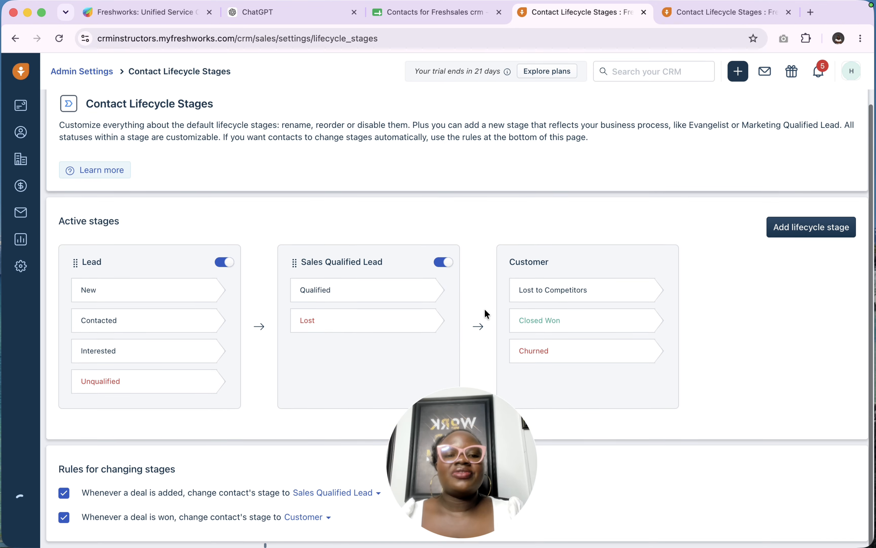
pyautogui.click(719, 15)
pyautogui.click(614, 16)
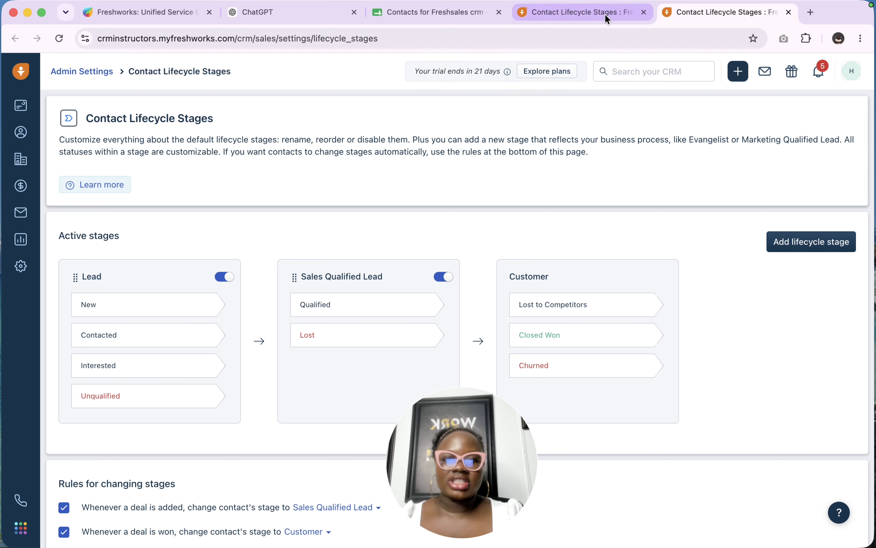
# Return to the Contacts field settings and review the basic information fields down to Lifecycle stage and its dependent fields.
pyautogui.click(65, 74)
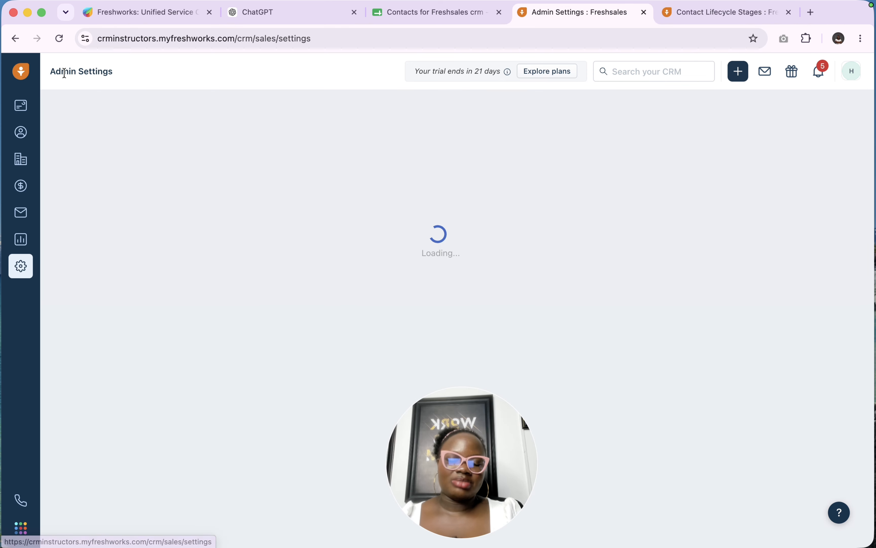
pyautogui.click(553, 283)
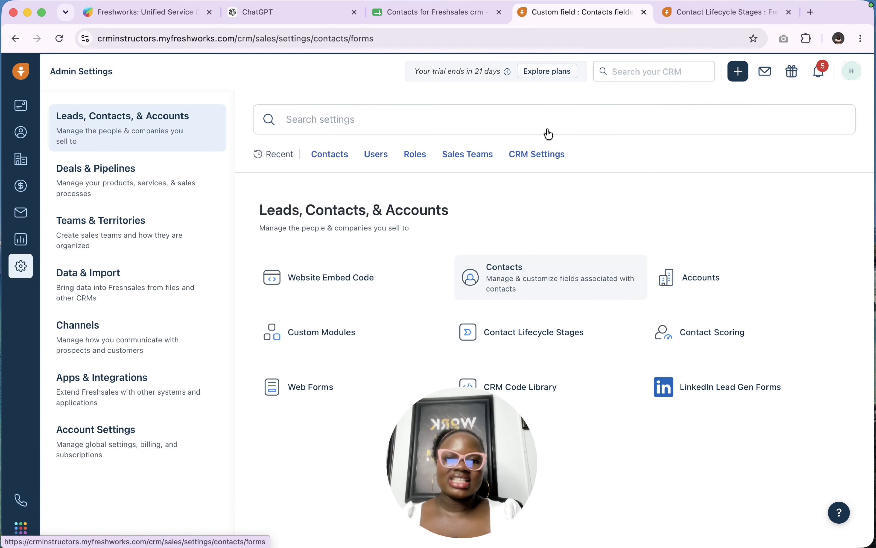
pyautogui.scroll(-7, 465, 266)
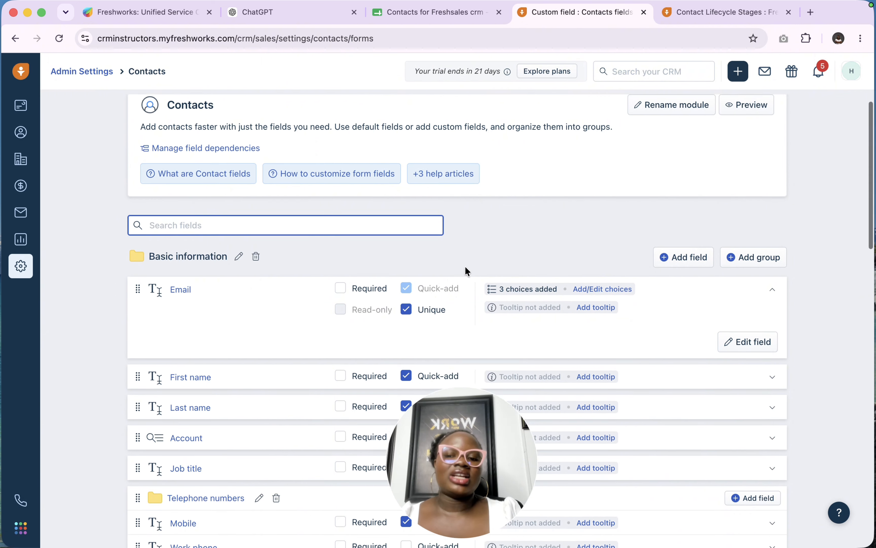
pyautogui.scroll(6, 465, 266)
pyautogui.scroll(-1, 465, 267)
pyautogui.scroll(-5, 466, 267)
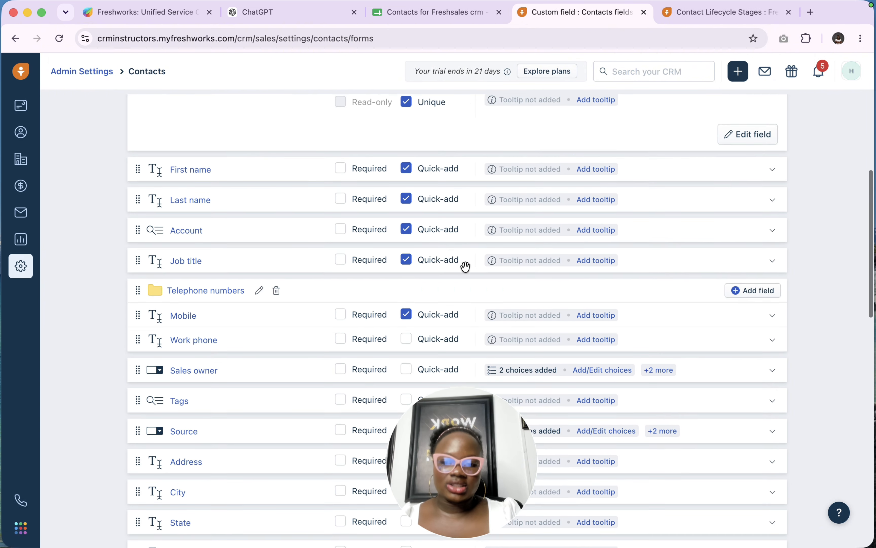
pyautogui.scroll(-1, 465, 266)
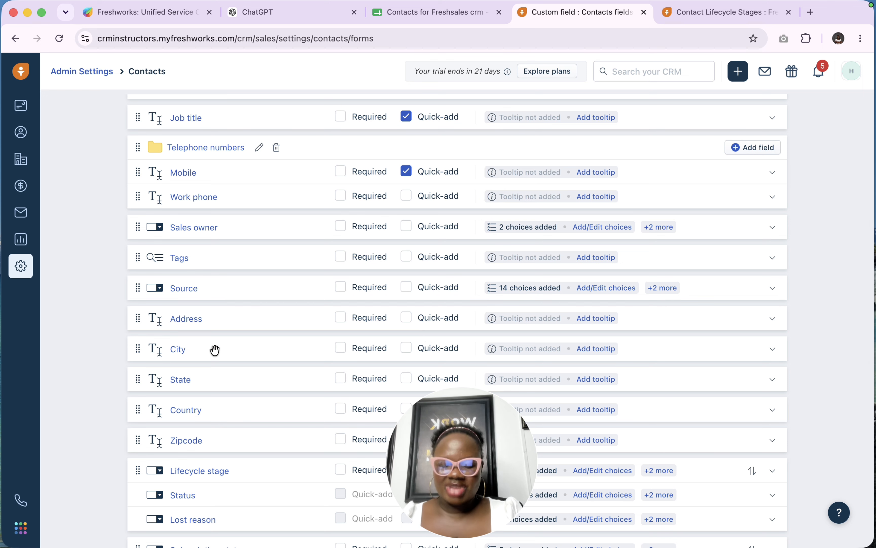
# Start adding a custom Dropdown field to the Basic information group of the Contacts fields.
pyautogui.scroll(5, 215, 349)
pyautogui.scroll(5, 216, 348)
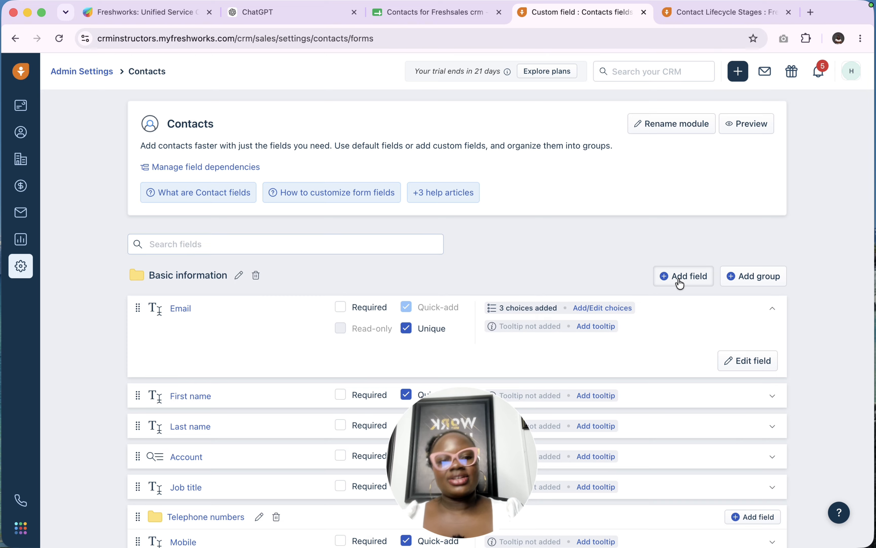
pyautogui.click(680, 279)
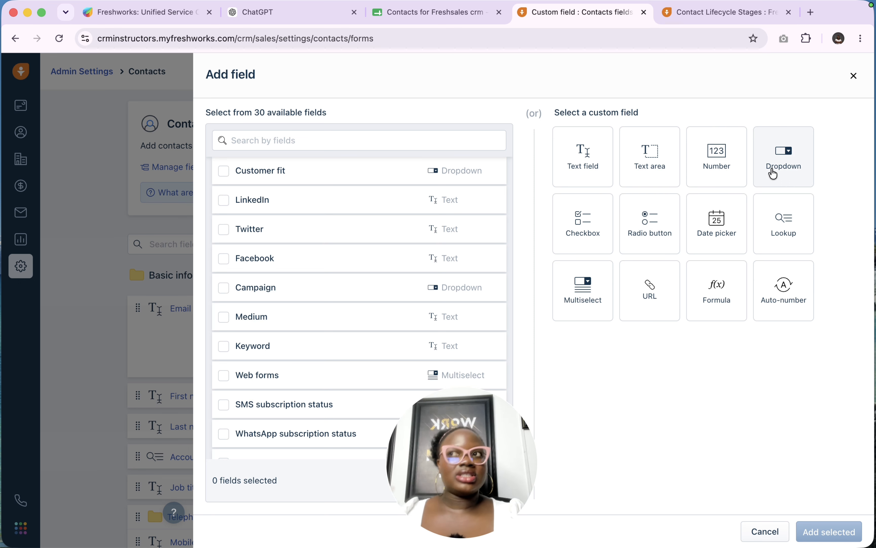
pyautogui.click(796, 166)
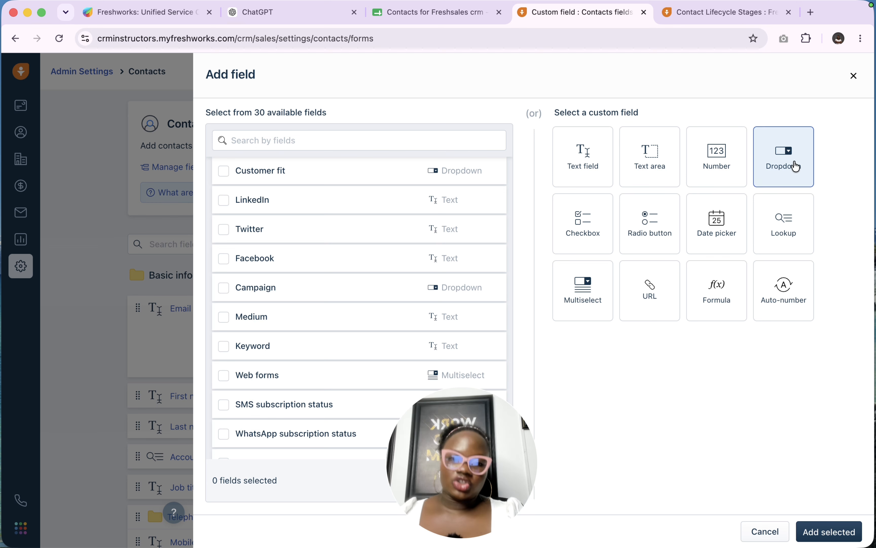
pyautogui.click(825, 531)
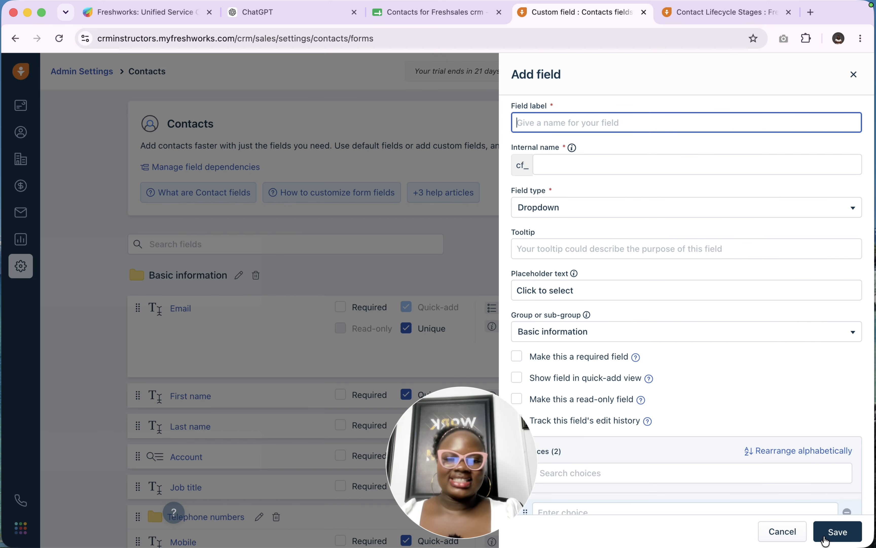
# Label the new field Lead Status, copying the name from the column header in the contacts spreadsheet.
pyautogui.click(565, 128)
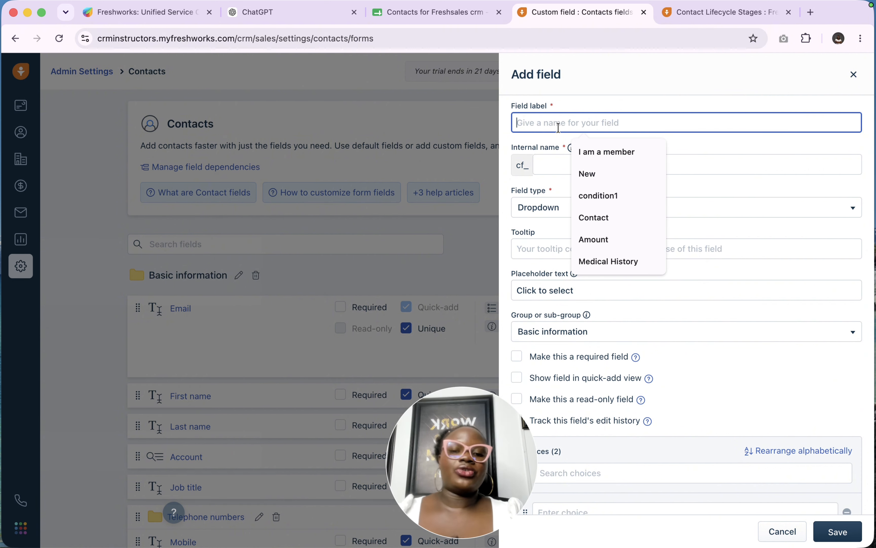
pyautogui.moveTo(455, 409); pyautogui.dragTo(252, 387)
pyautogui.click(402, 13)
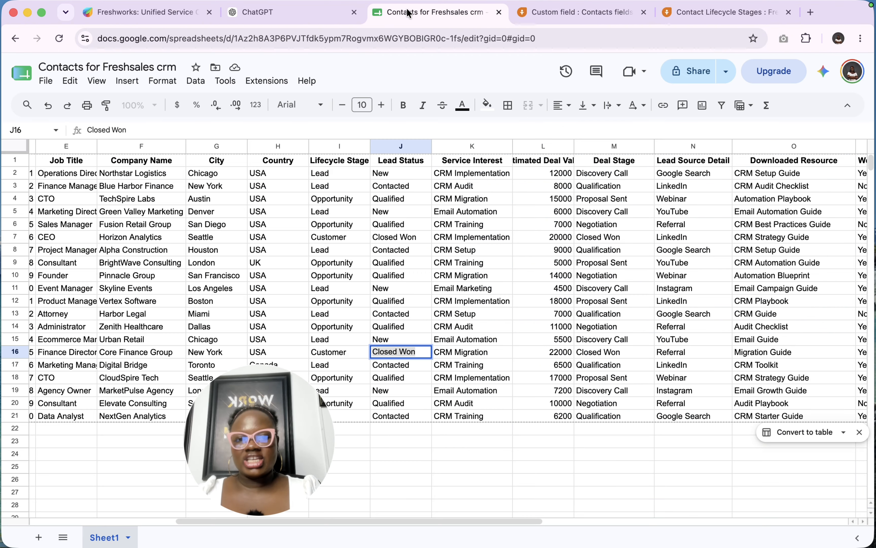
pyautogui.click(398, 160)
pyautogui.doubleClick(397, 160)
pyautogui.press('super+c')
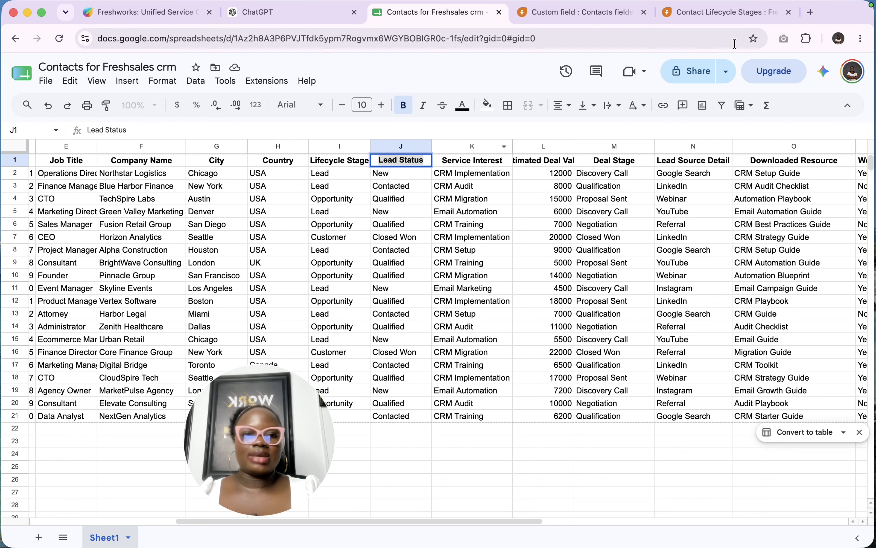
pyautogui.click(714, 16)
pyautogui.click(583, 19)
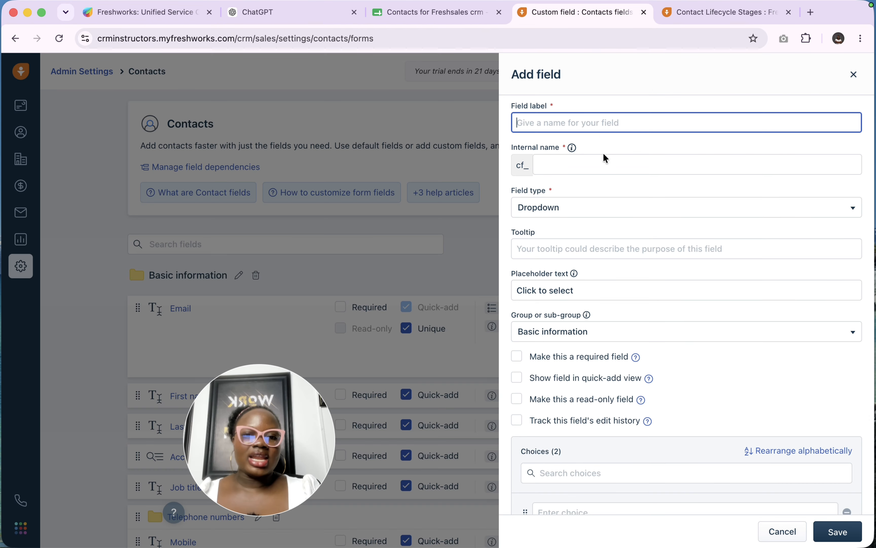
pyautogui.press('super+v')
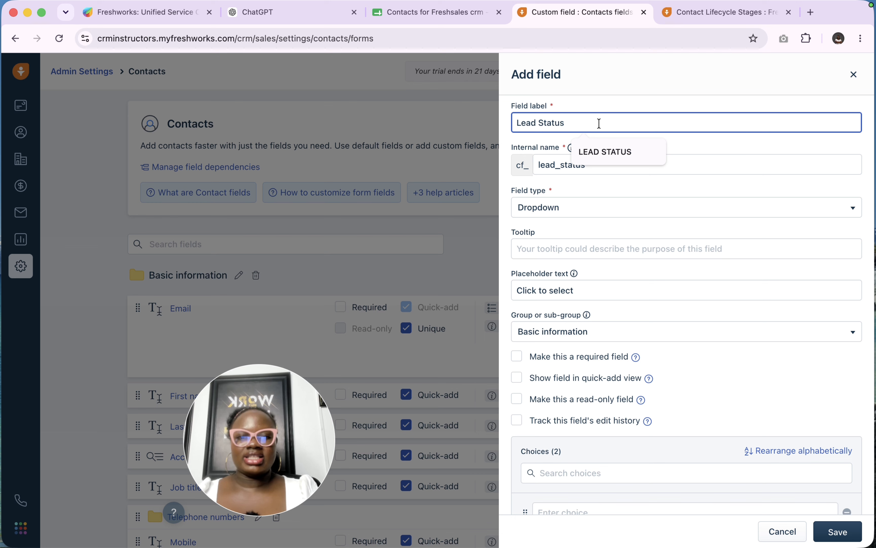
# Choose Dropdown as the Lead Status field's type and Basic information as its group.
pyautogui.click(610, 195)
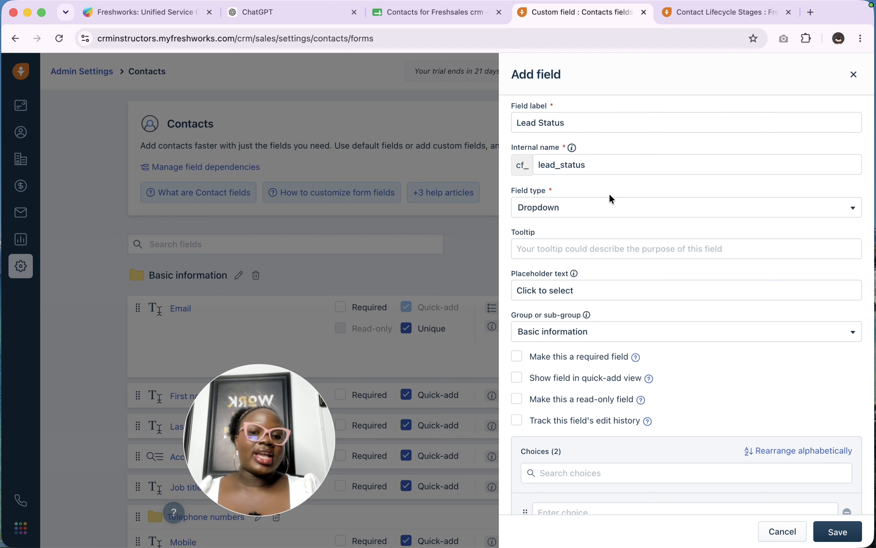
pyautogui.click(586, 214)
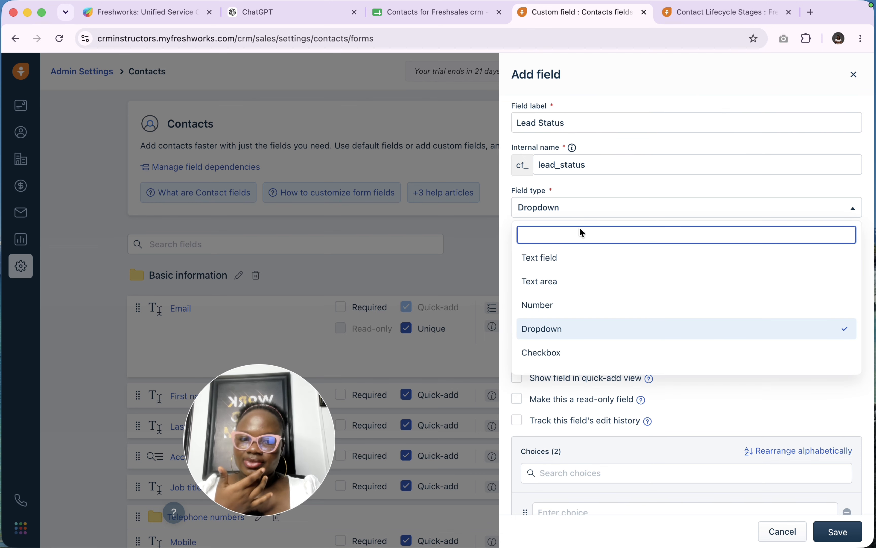
pyautogui.click(551, 332)
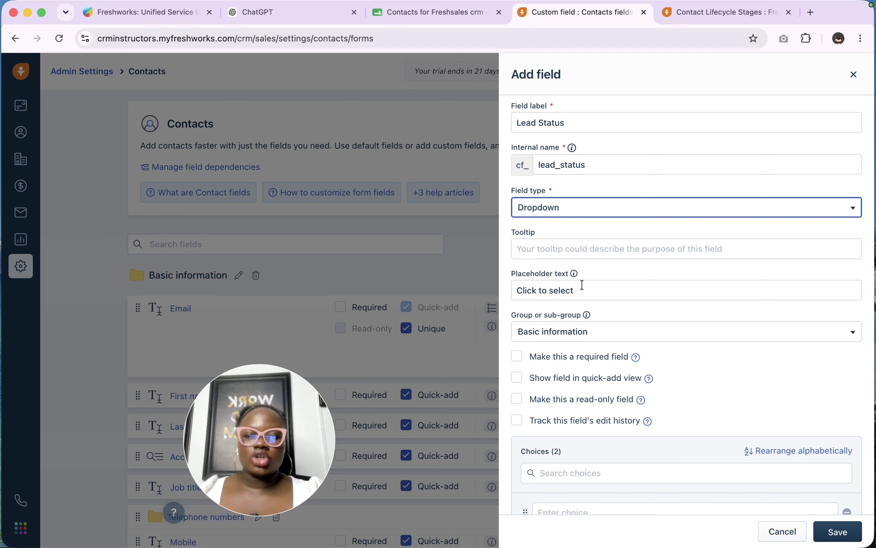
pyautogui.click(614, 250)
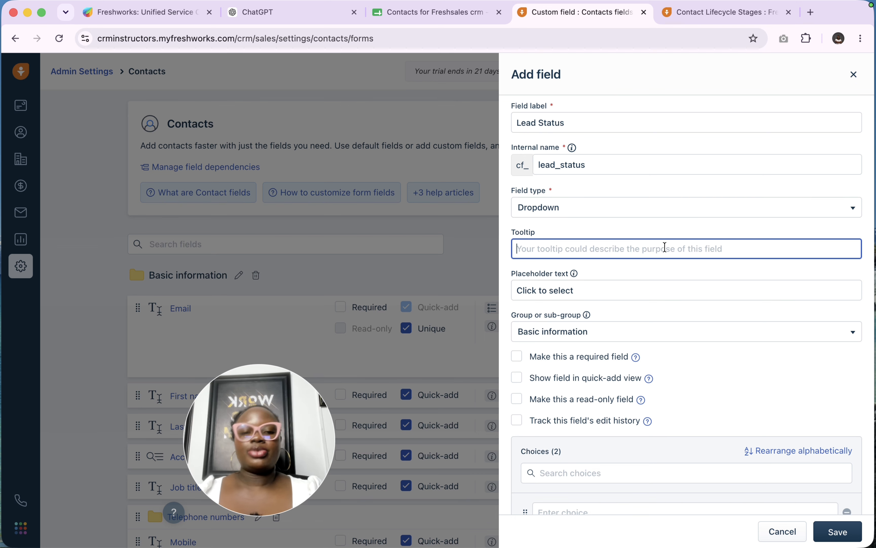
pyautogui.scroll(-3, 665, 246)
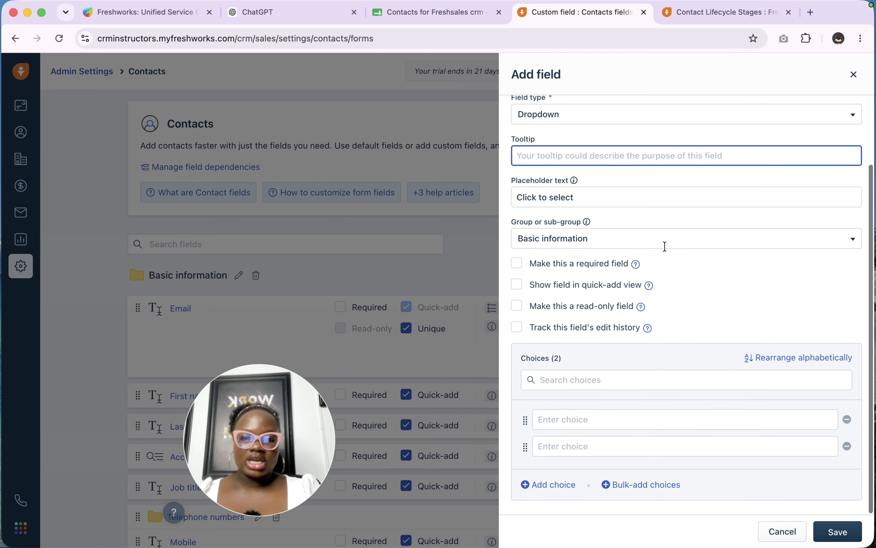
pyautogui.click(628, 206)
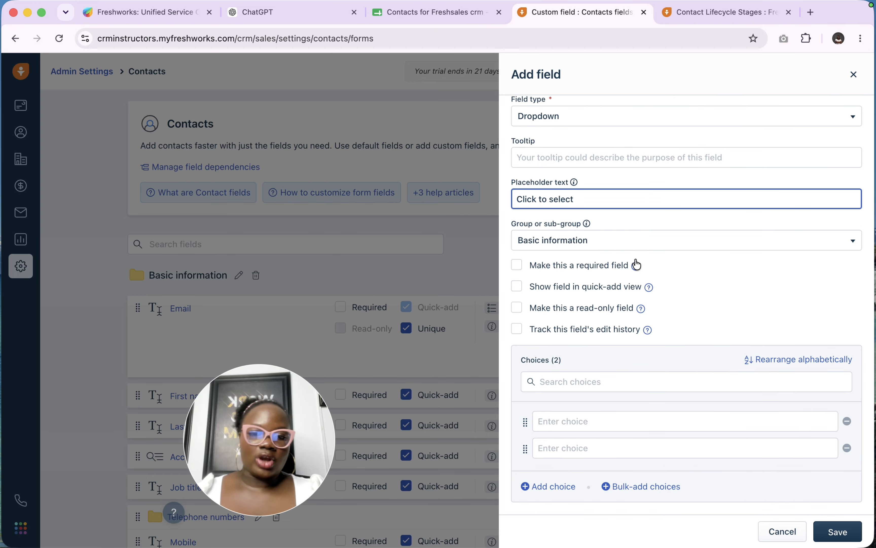
pyautogui.click(613, 246)
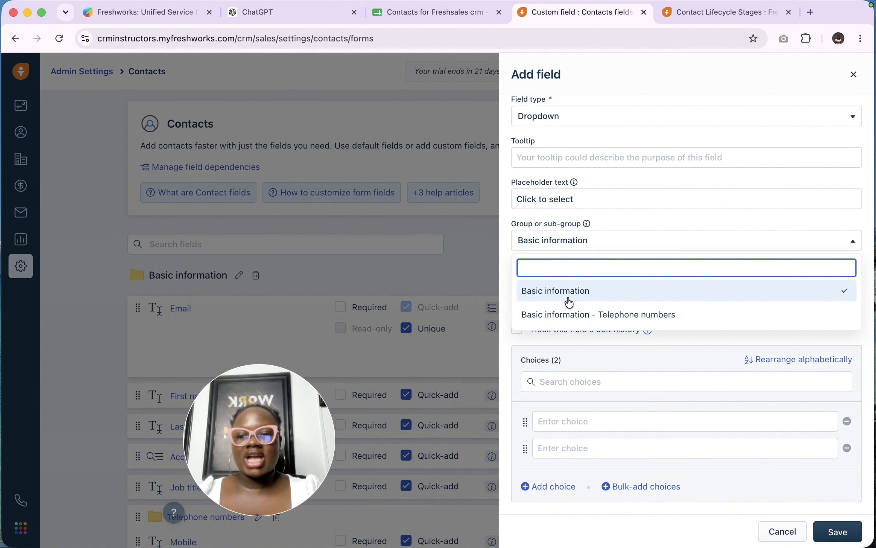
pyautogui.click(575, 298)
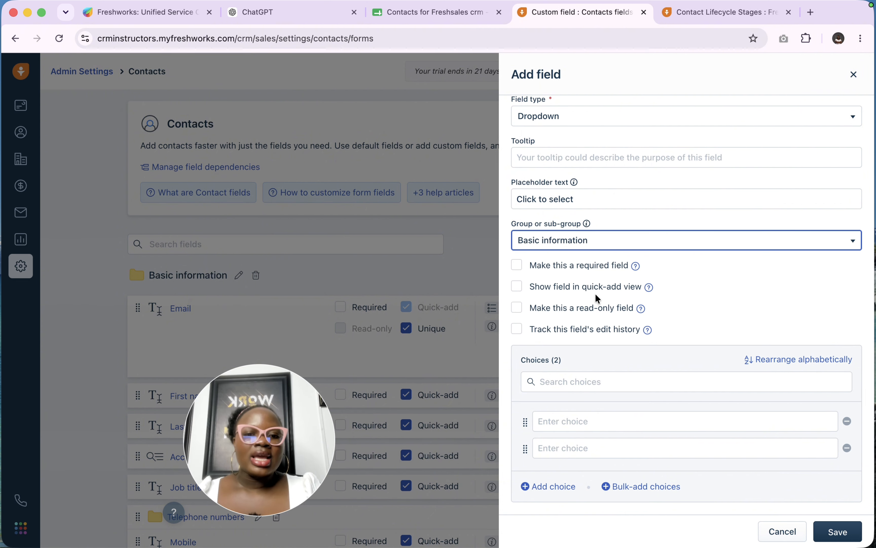
# Make the Lead Status field required and confirm the change.
pyautogui.click(518, 265)
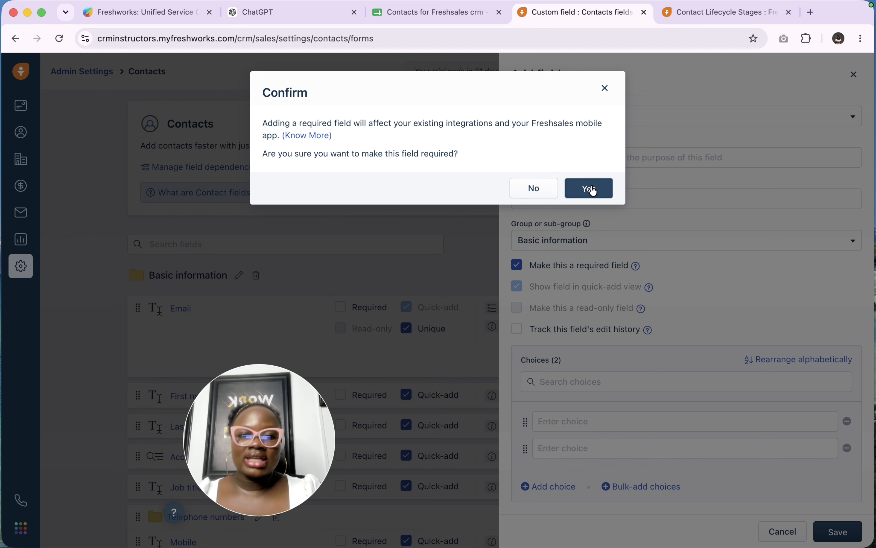
pyautogui.click(590, 188)
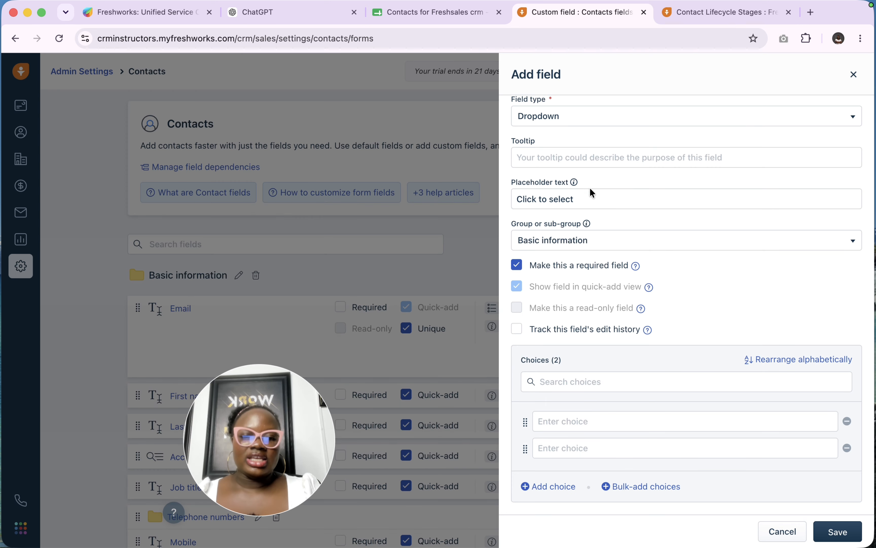
pyautogui.rightClick(519, 268)
pyautogui.click(519, 270)
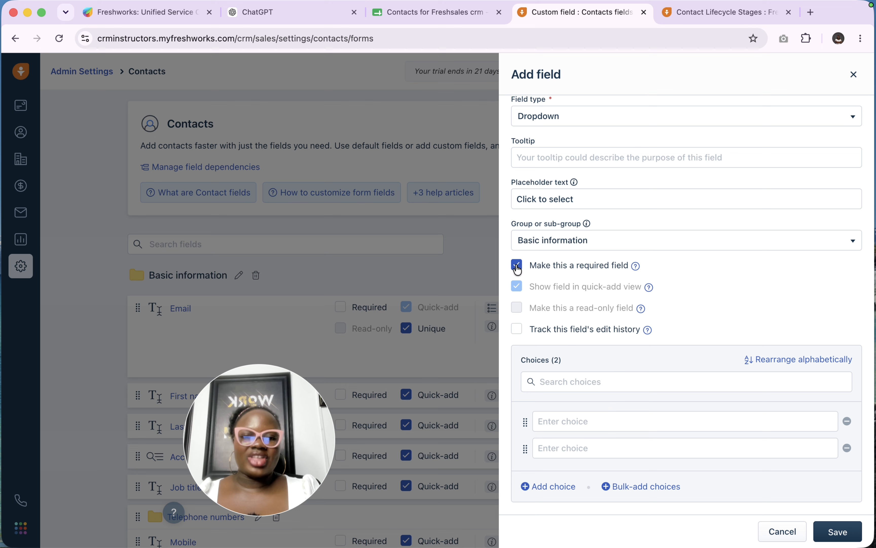
pyautogui.click(517, 268)
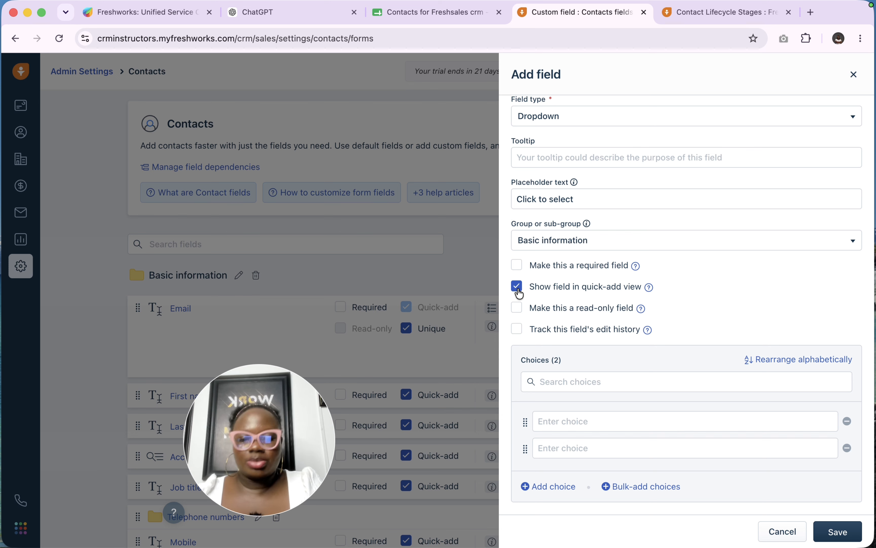
pyautogui.click(518, 268)
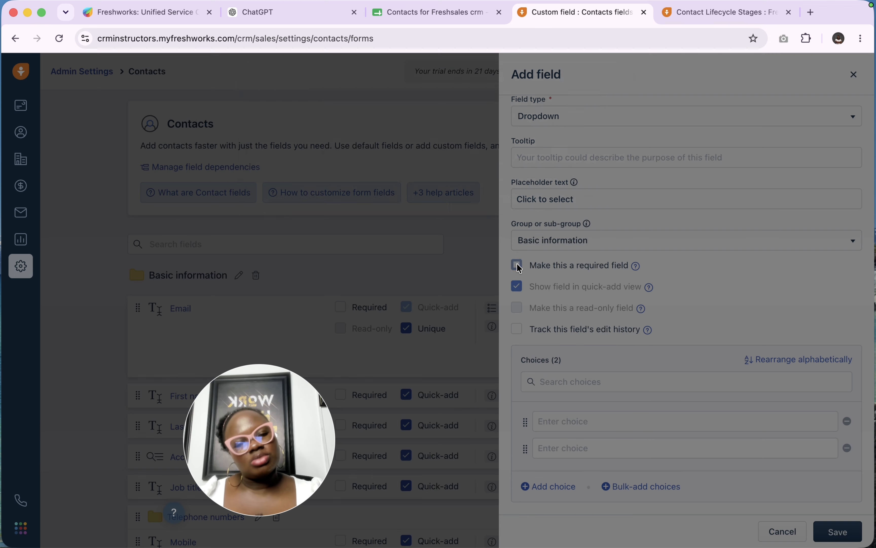
pyautogui.click(588, 188)
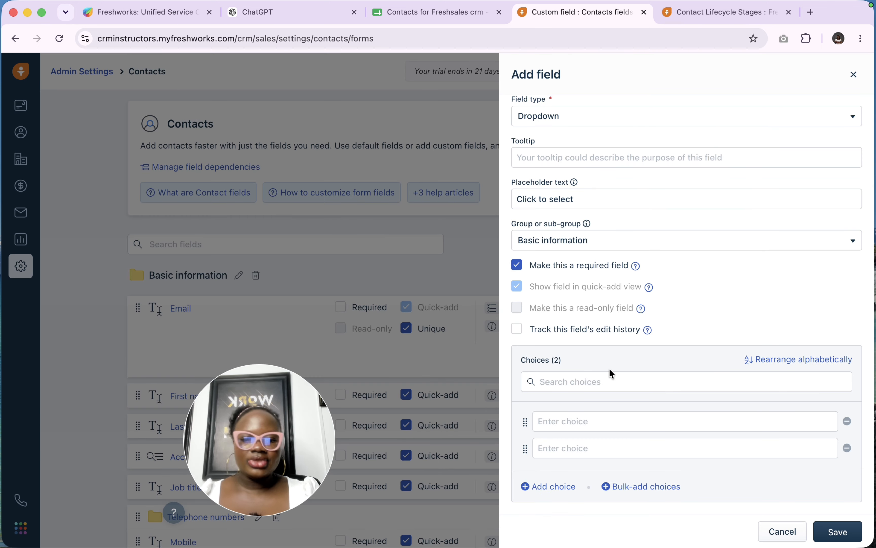
# Convert the Lead Status column in the contacts spreadsheet to a dropdown to list its distinct values.
pyautogui.click(580, 373)
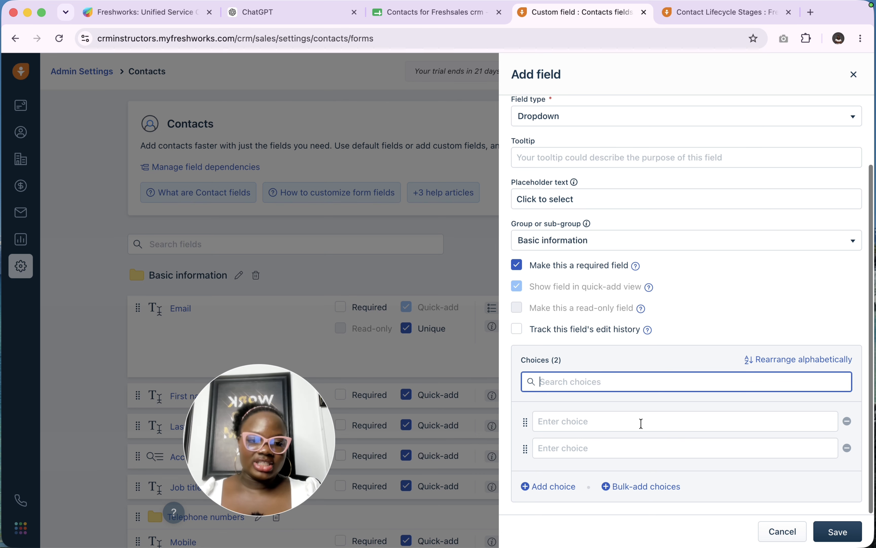
pyautogui.click(613, 422)
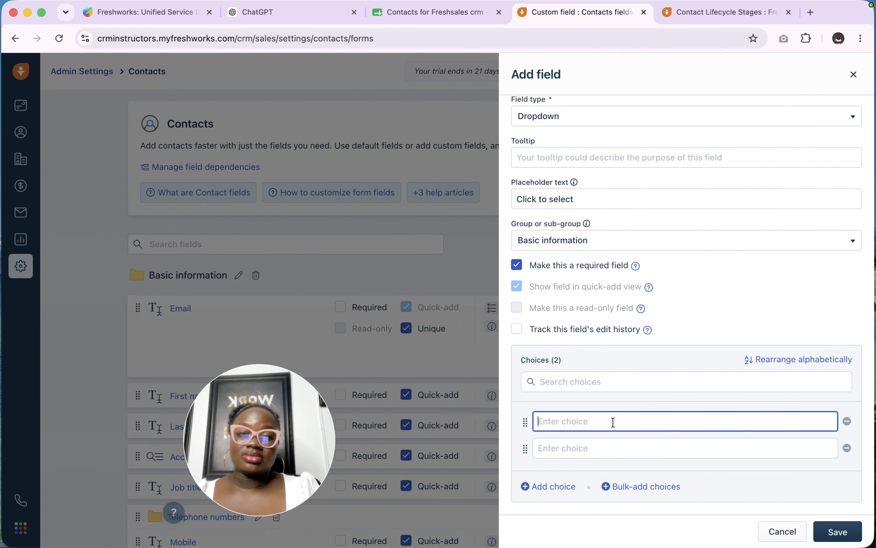
pyautogui.click(428, 15)
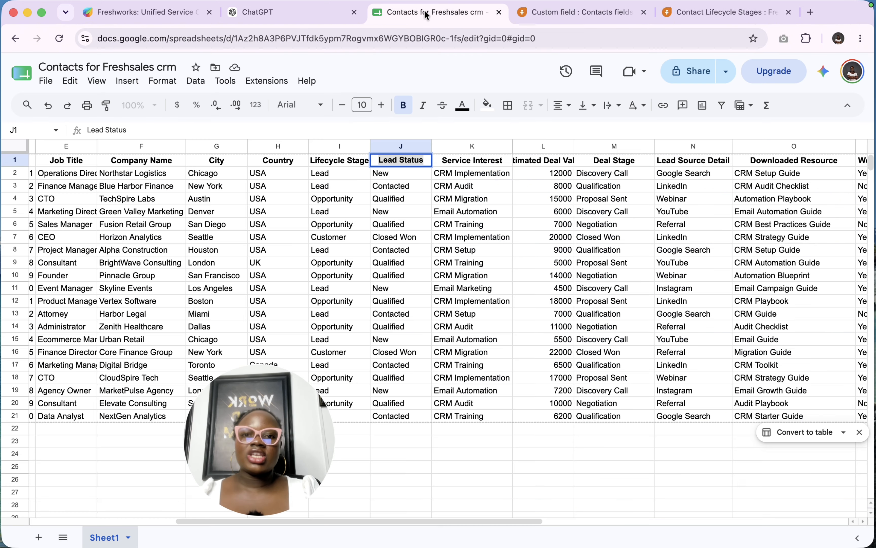
pyautogui.click(425, 146)
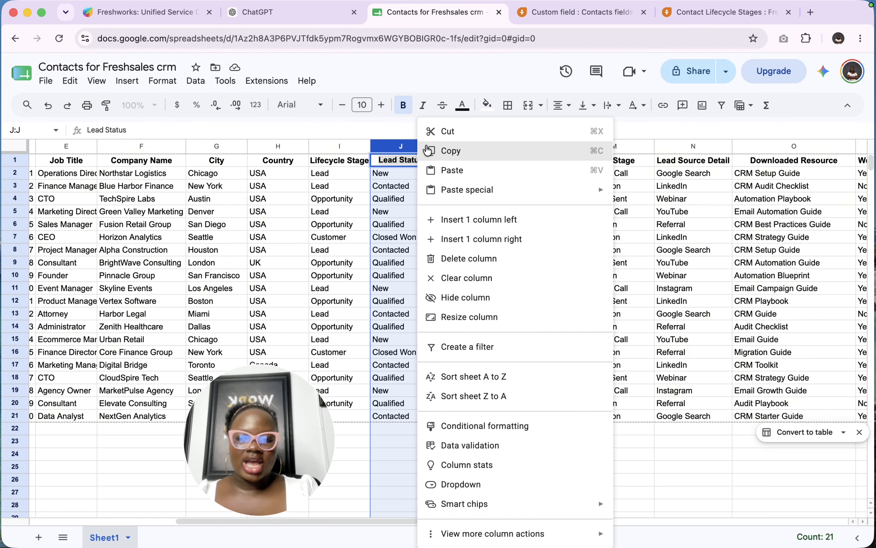
pyautogui.click(484, 485)
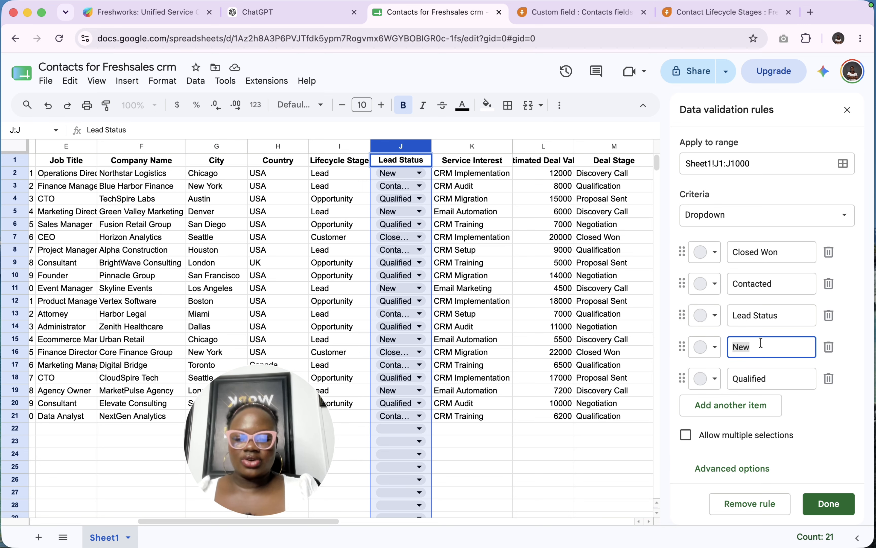
# Add the choices New, Qualified, Contacted and Closed Won to the Lead Status field in Freshsales and save it.
pyautogui.click(758, 373)
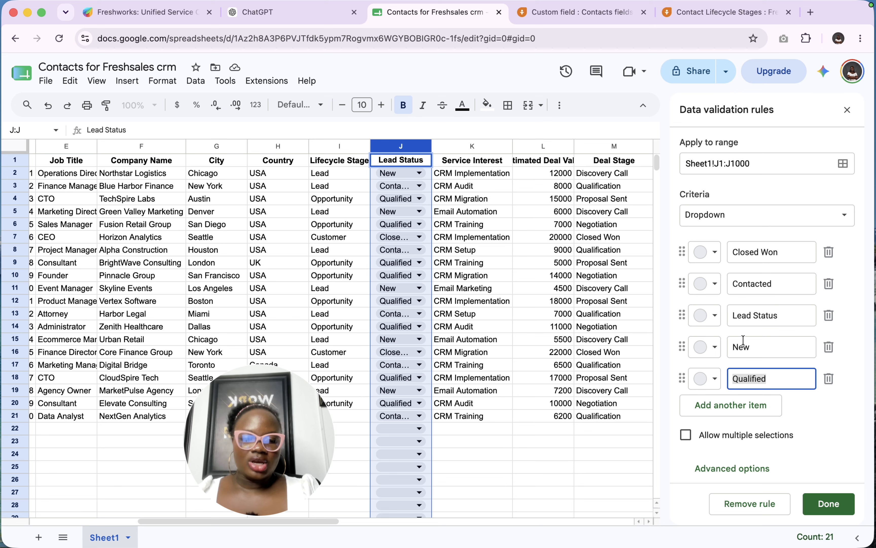
pyautogui.click(745, 321)
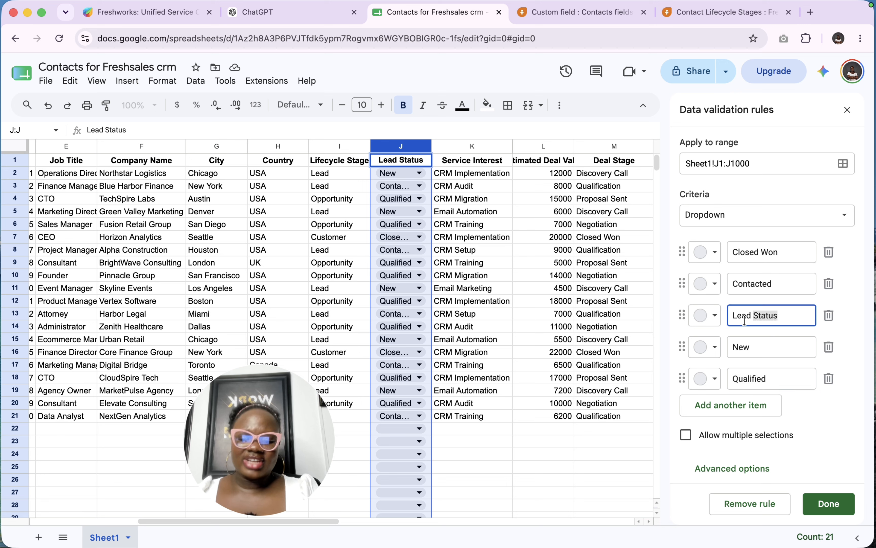
pyautogui.tripleClick(745, 320)
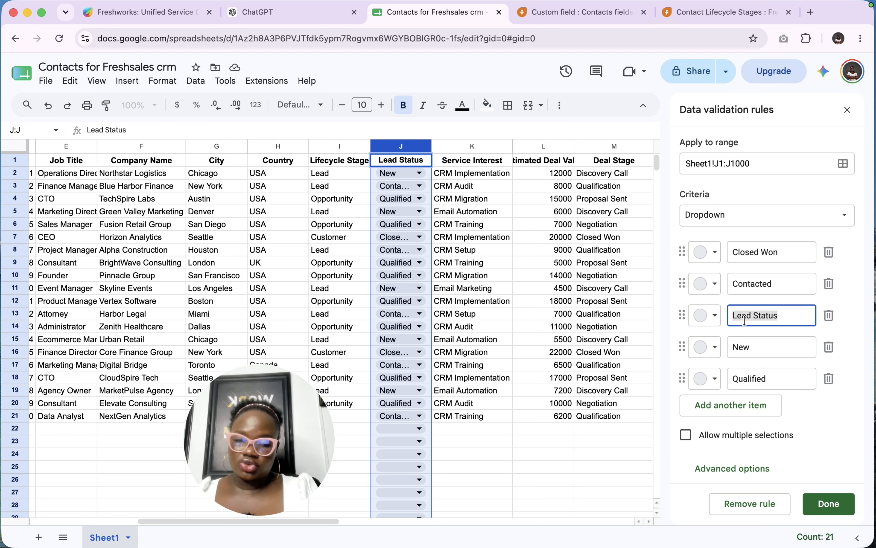
pyautogui.doubleClick(758, 280)
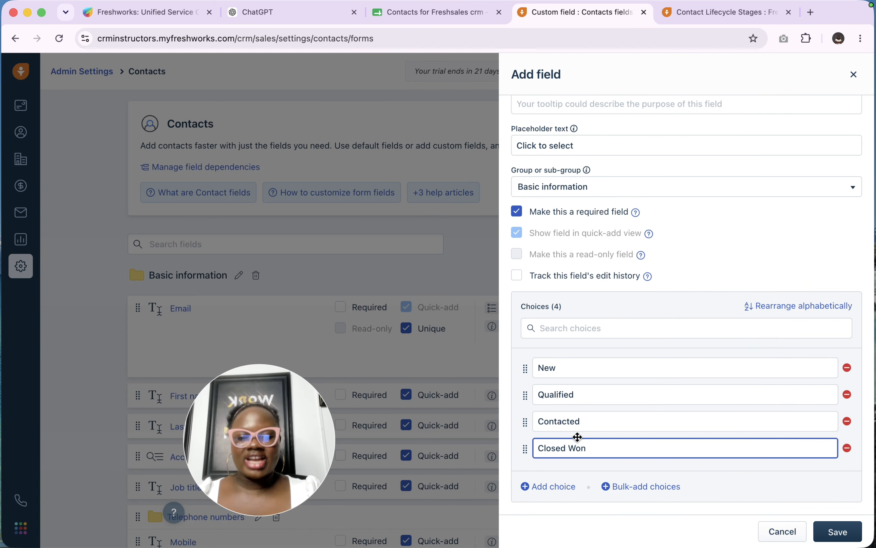
pyautogui.click(839, 534)
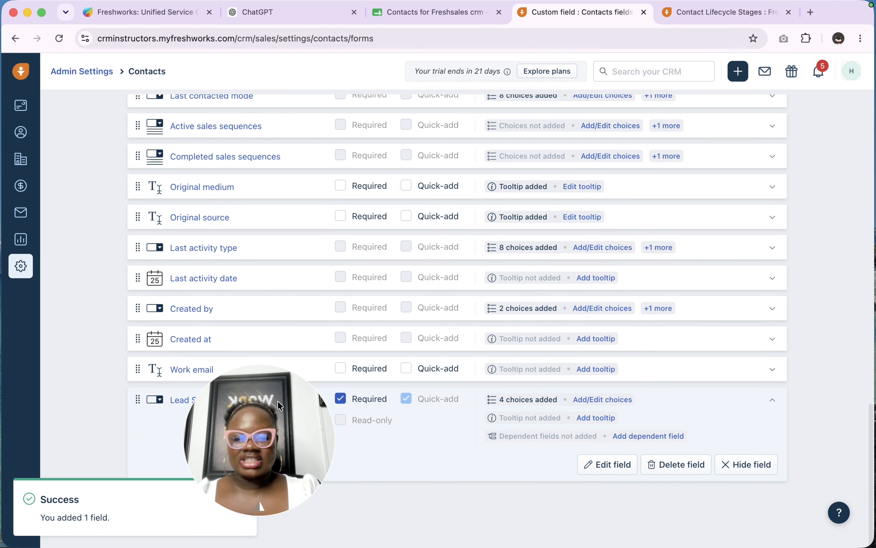
# Copy the Service Interest column header from the contacts spreadsheet.
pyautogui.moveTo(278, 401); pyautogui.dragTo(820, 331)
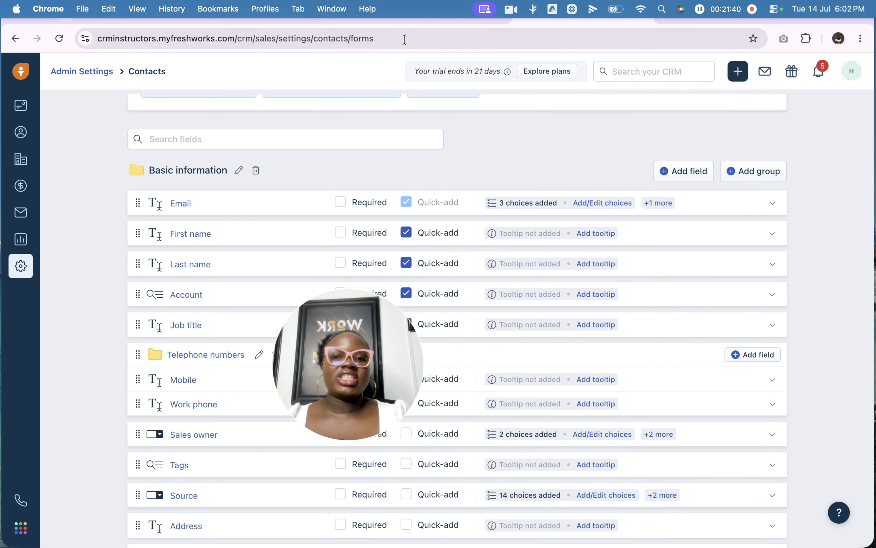
pyautogui.click(408, 14)
pyautogui.click(387, 160)
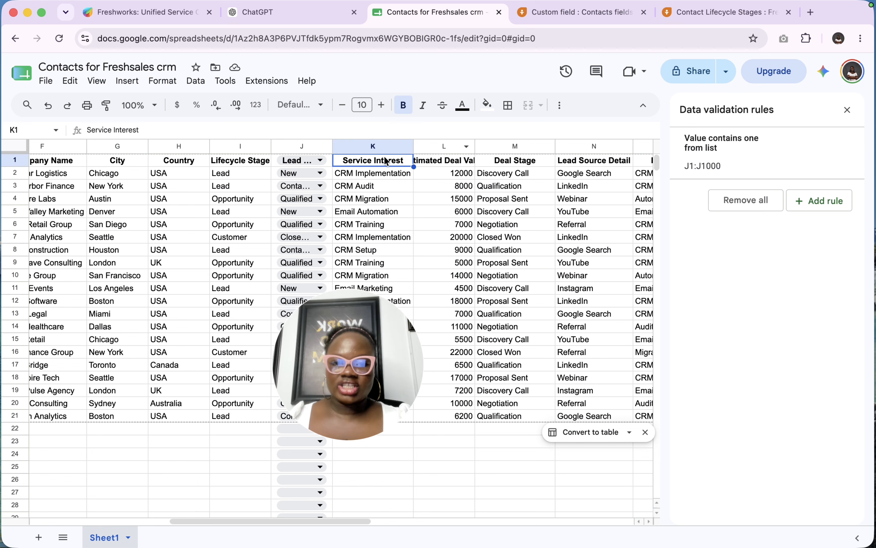
pyautogui.tripleClick(387, 161)
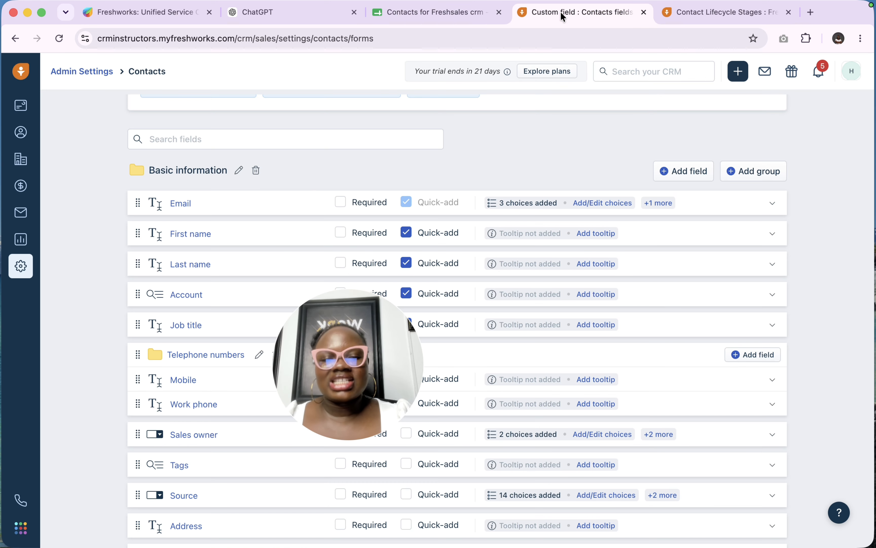
# Add a custom text field labelled Service Interest to the Basic information group of the Freshsales contact fields and save it.
pyautogui.click(569, 13)
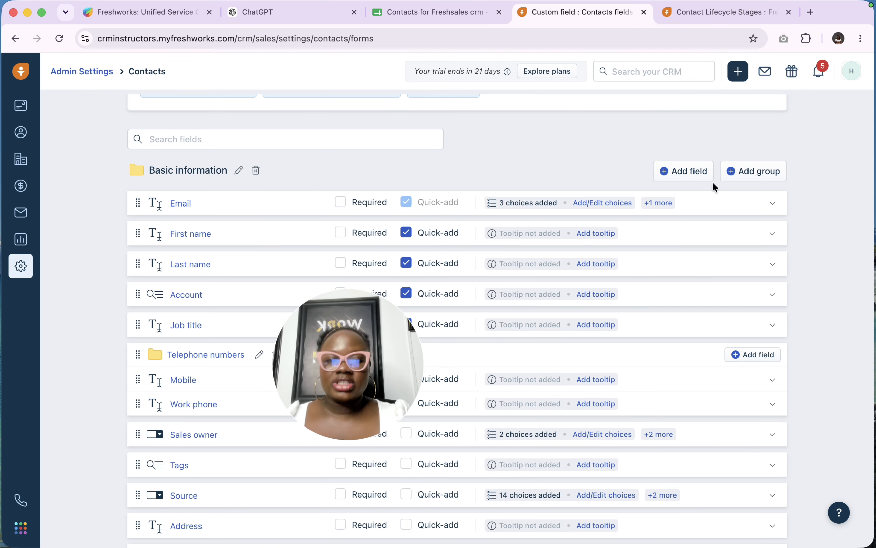
pyautogui.click(693, 175)
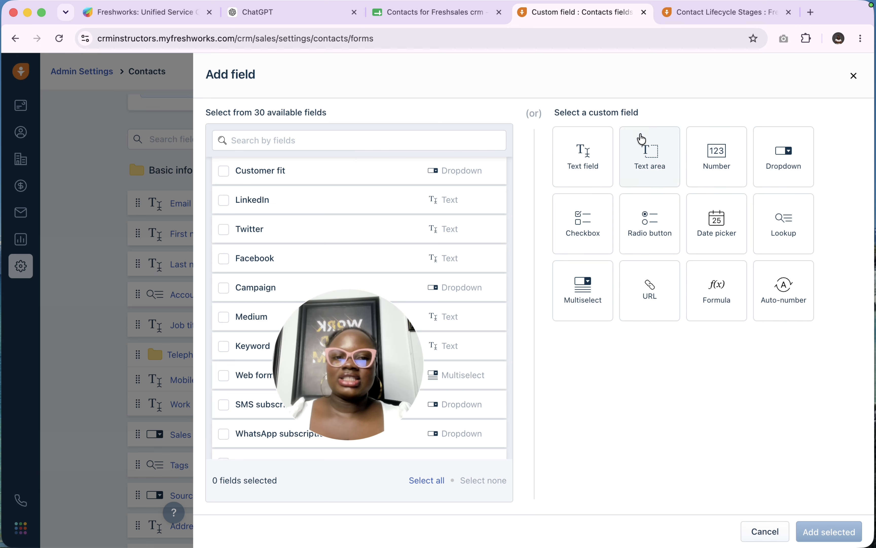
pyautogui.click(600, 179)
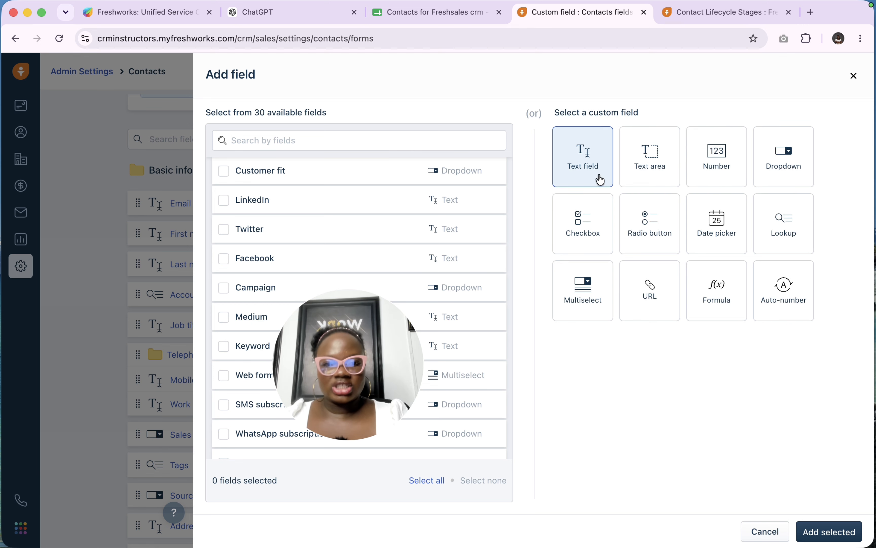
pyautogui.click(848, 526)
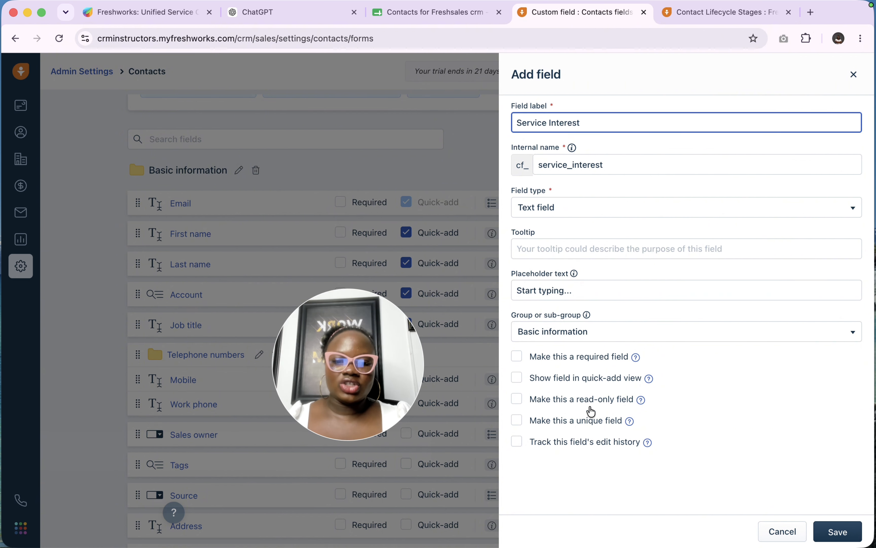
pyautogui.click(835, 535)
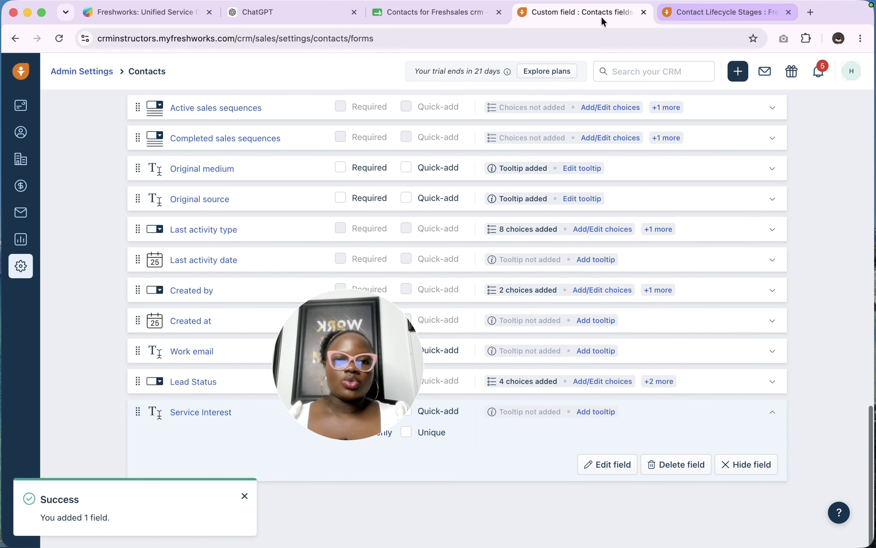
# Review the remaining columns of the contacts spreadsheet and copy the Downloaded Resource header.
pyautogui.click(449, 15)
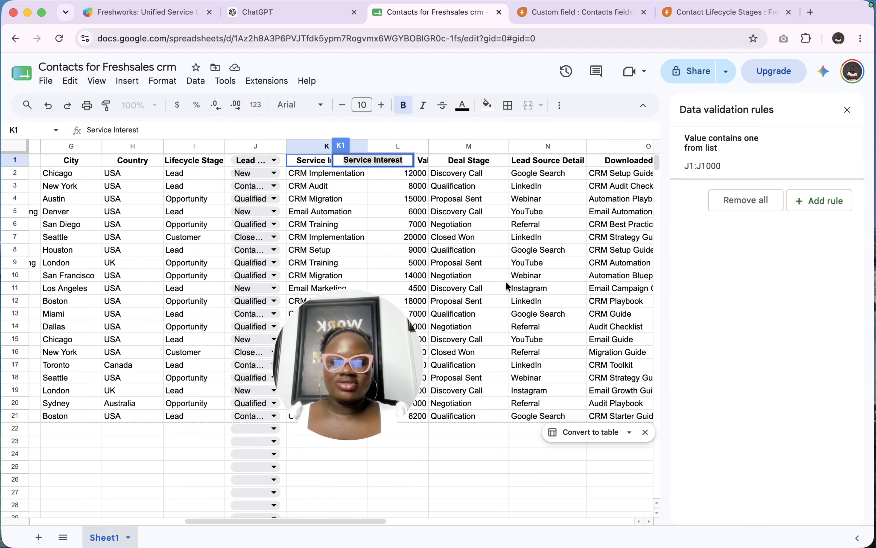
pyautogui.hscroll(5, 507, 284)
pyautogui.hscroll(3, 289, 224)
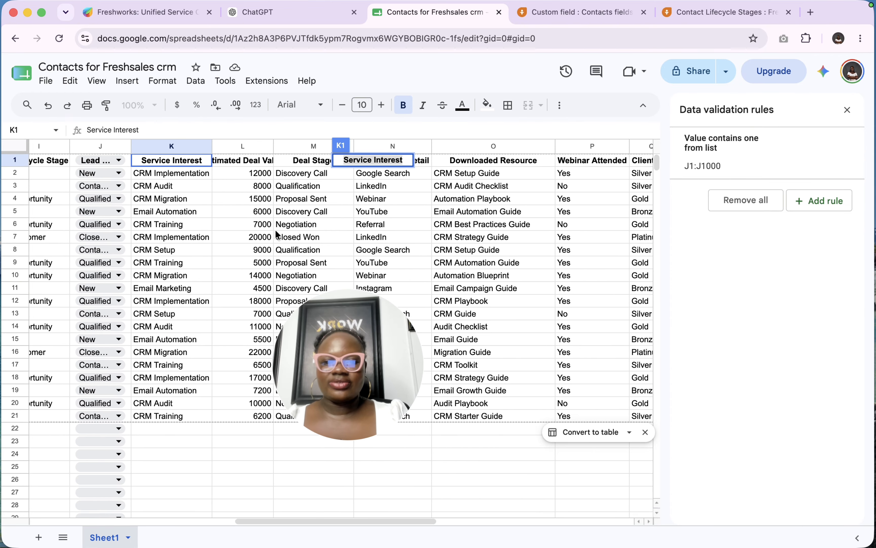
pyautogui.click(307, 223)
pyautogui.hscroll(5, 307, 222)
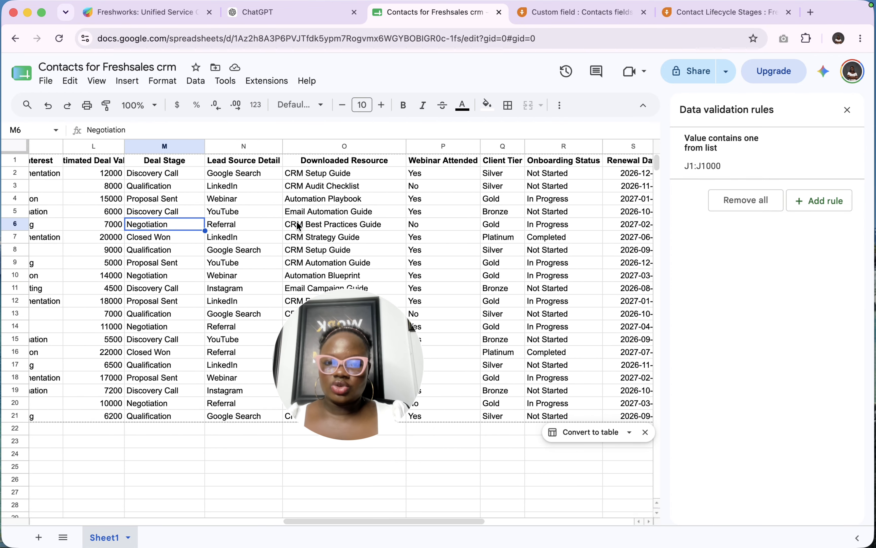
pyautogui.hscroll(3, 297, 223)
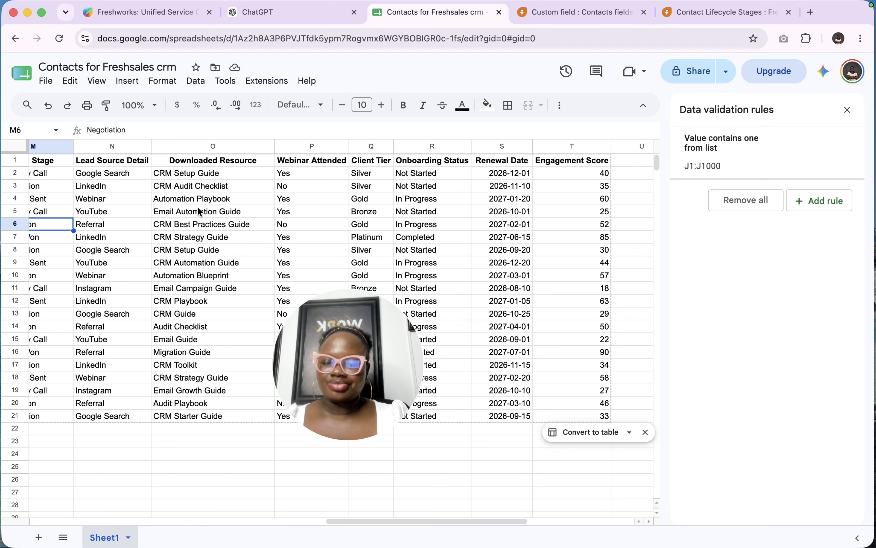
pyautogui.tripleClick(195, 161)
pyautogui.press('super+c')
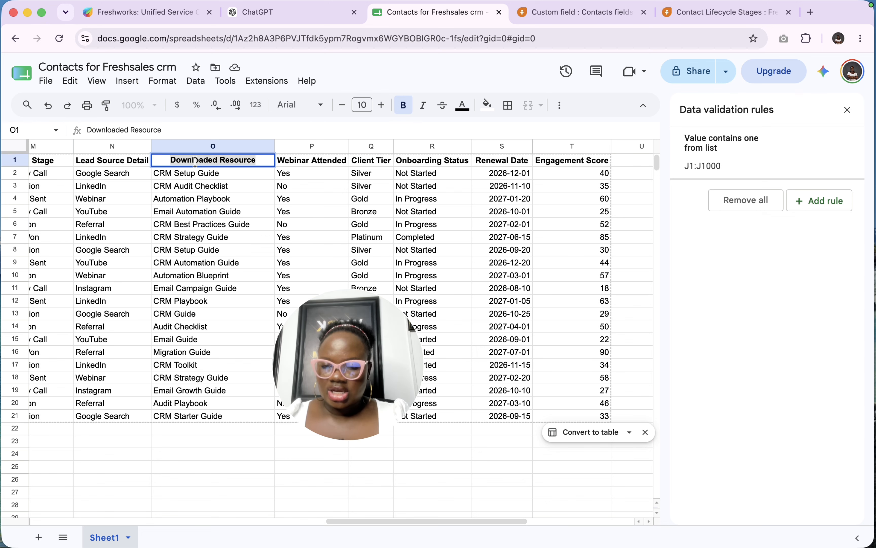
# Add a custom text field labelled Downloaded Resource to the Basic information group in Freshsales and save it.
pyautogui.click(299, 14)
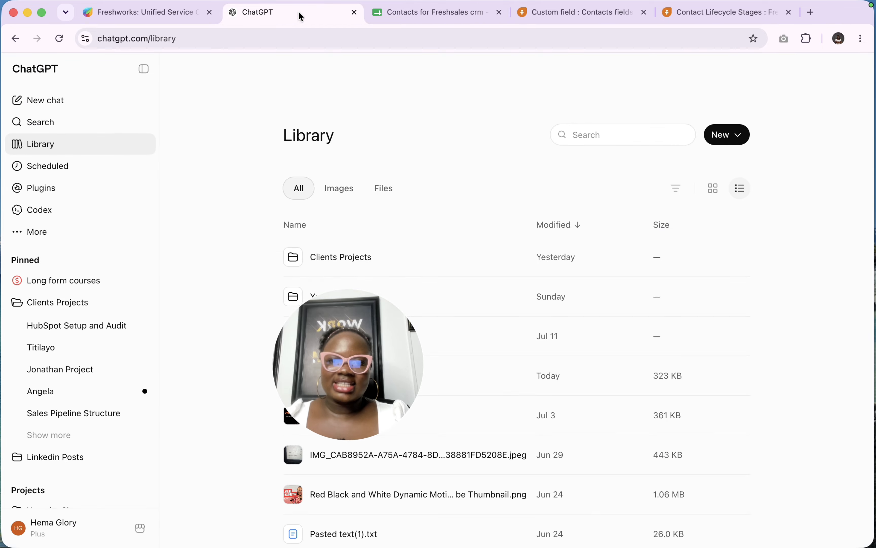
pyautogui.click(569, 18)
pyautogui.scroll(10, 657, 297)
pyautogui.click(746, 243)
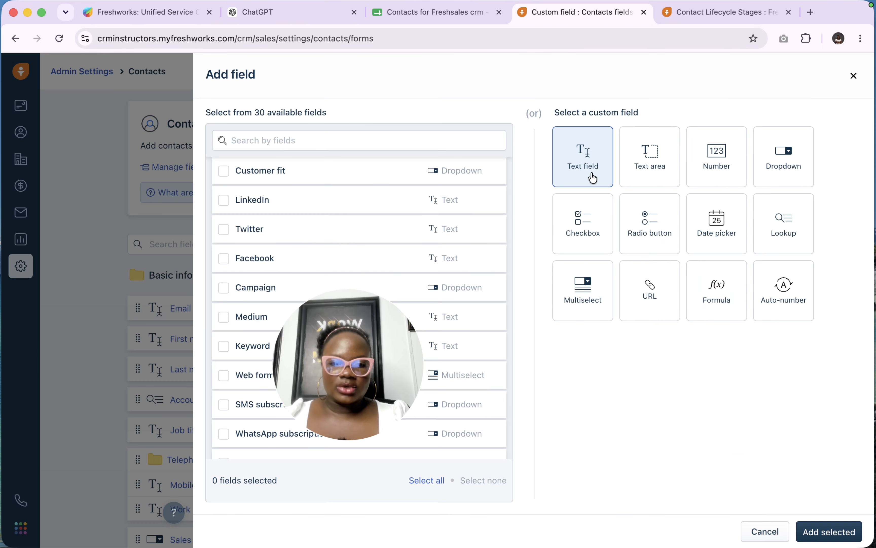
pyautogui.click(827, 533)
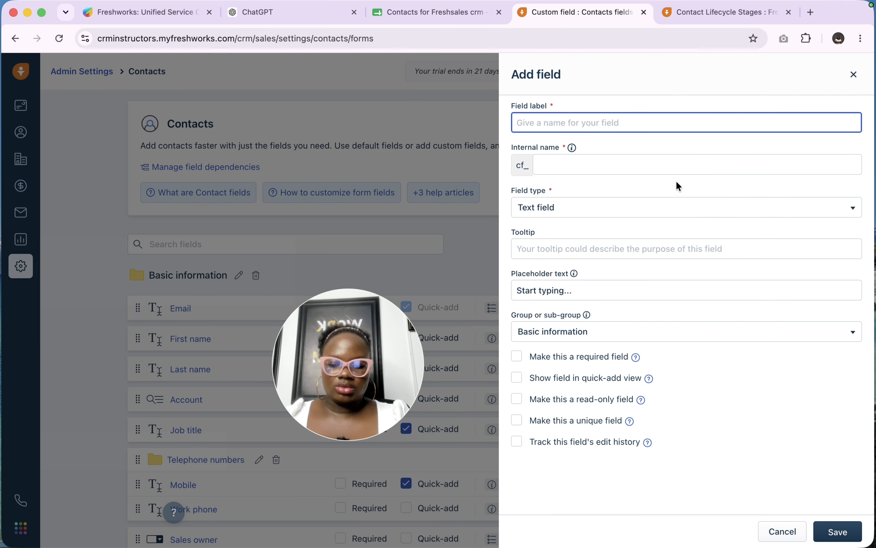
pyautogui.press('super+v')
pyautogui.click(854, 524)
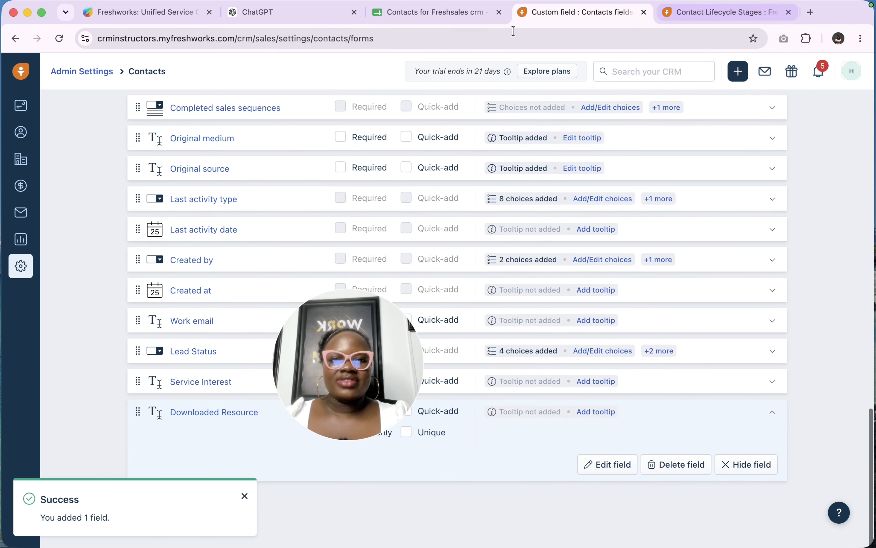
# Convert the Lead Source Detail column in the contacts spreadsheet to a dropdown to list its distinct values.
pyautogui.click(435, 12)
pyautogui.hscroll(-2, 517, 205)
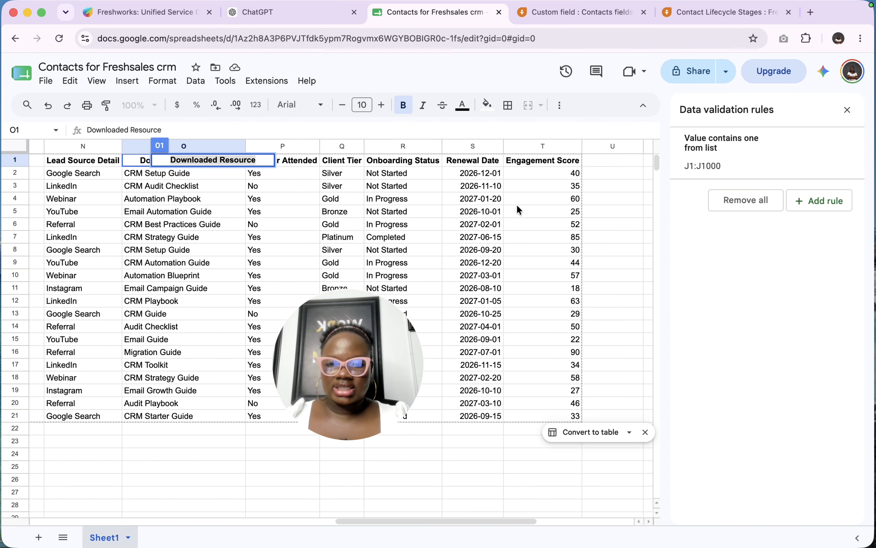
pyautogui.click(517, 205)
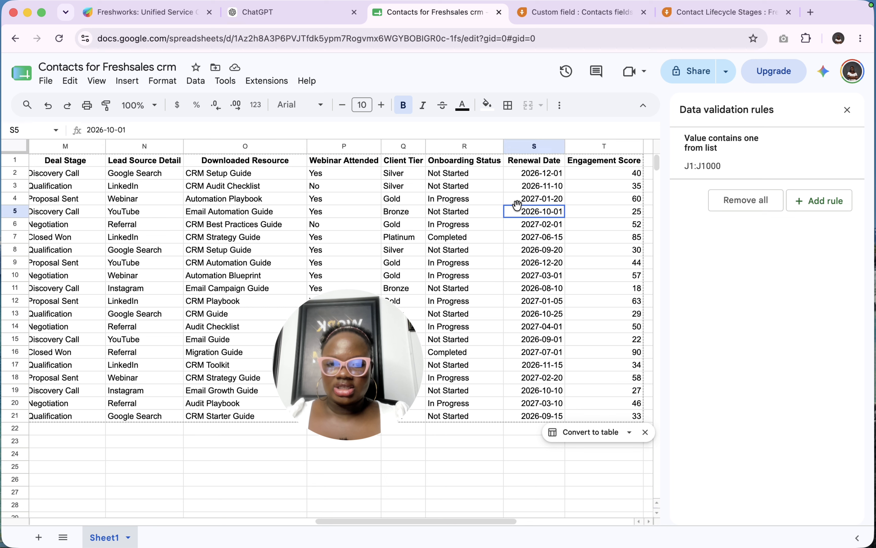
pyautogui.doubleClick(138, 160)
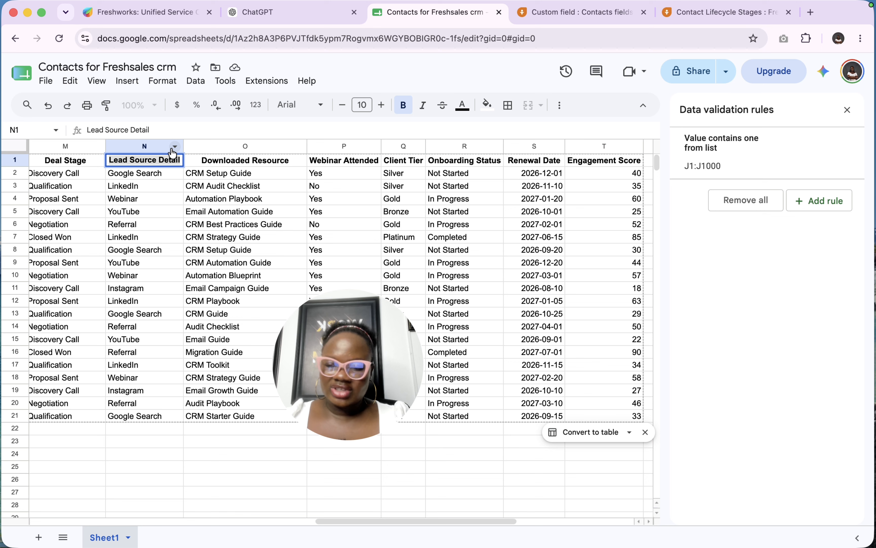
pyautogui.click(174, 147)
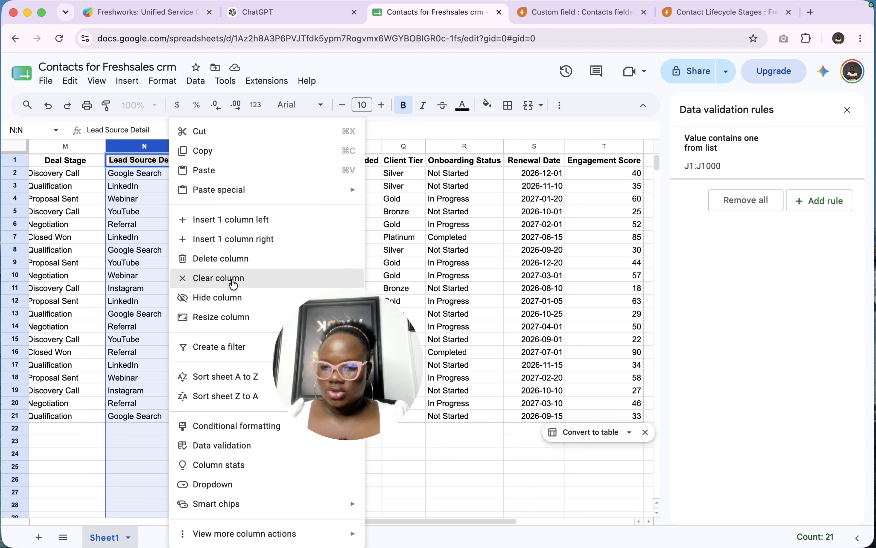
pyautogui.click(213, 484)
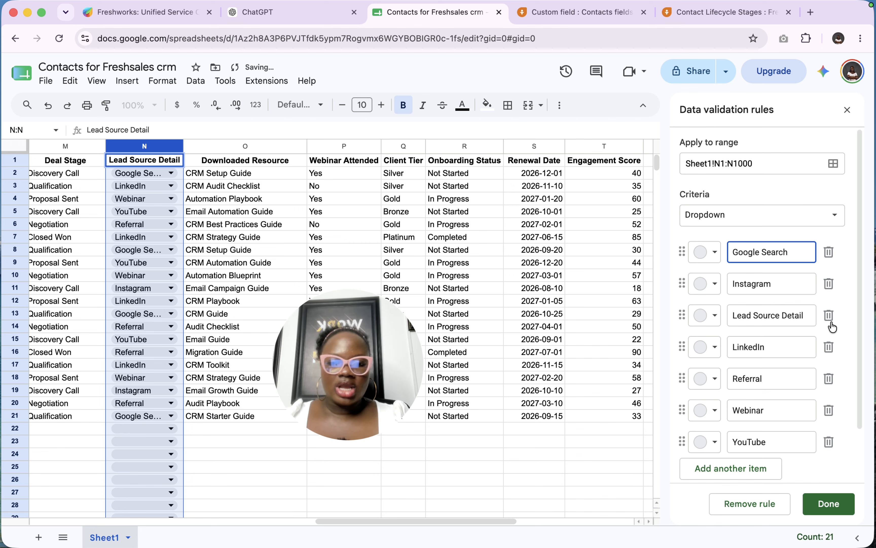
pyautogui.scroll(-2, 832, 326)
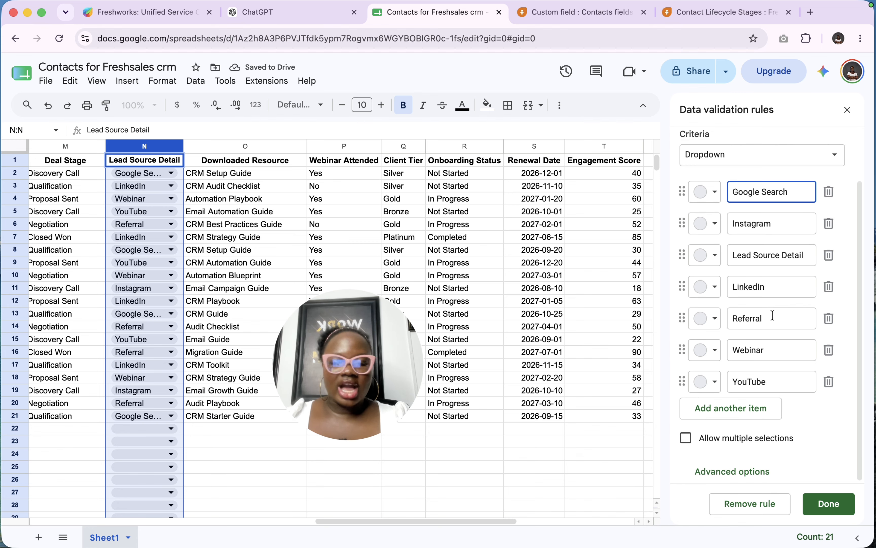
# Search the Freshsales contact fields for "source" and open the Source field to review its choices.
pyautogui.click(546, 13)
pyautogui.moveTo(347, 377); pyautogui.dragTo(780, 316)
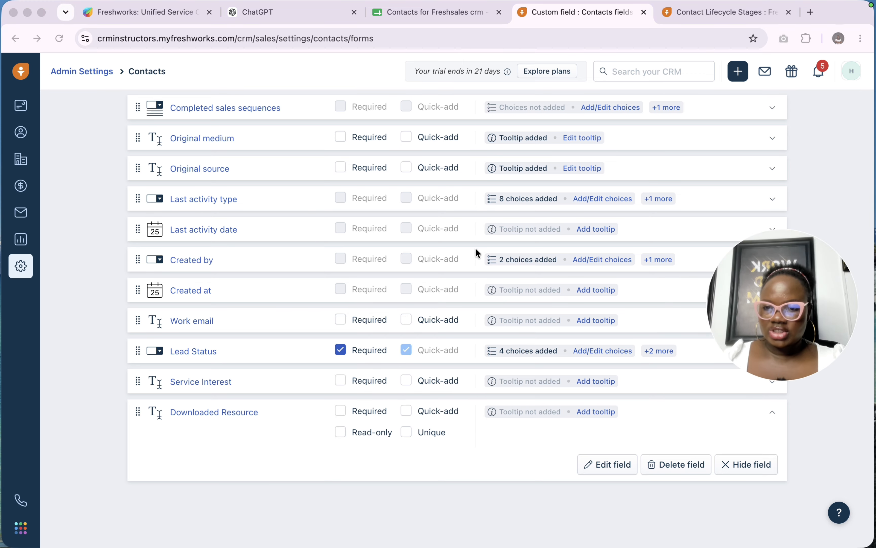
pyautogui.scroll(5, 463, 250)
pyautogui.scroll(10, 455, 245)
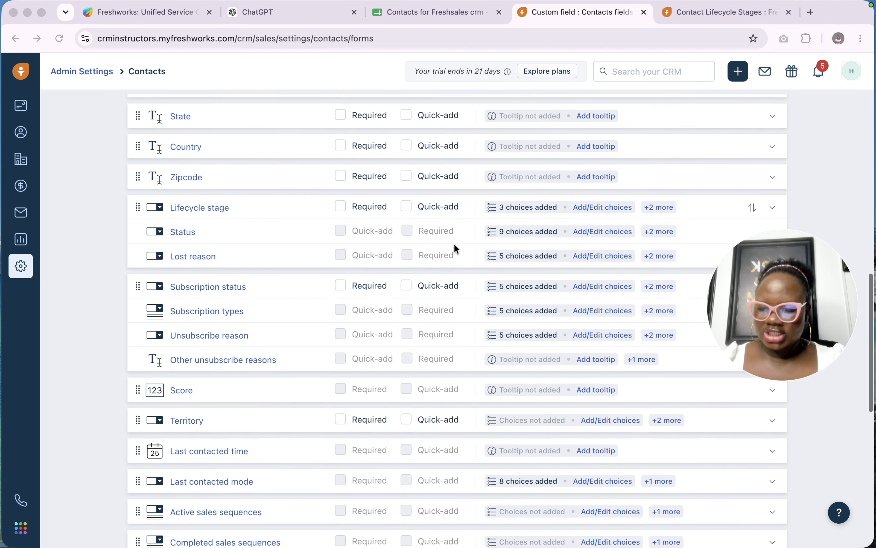
pyautogui.scroll(15, 455, 245)
pyautogui.click(416, 244)
pyautogui.write('source')
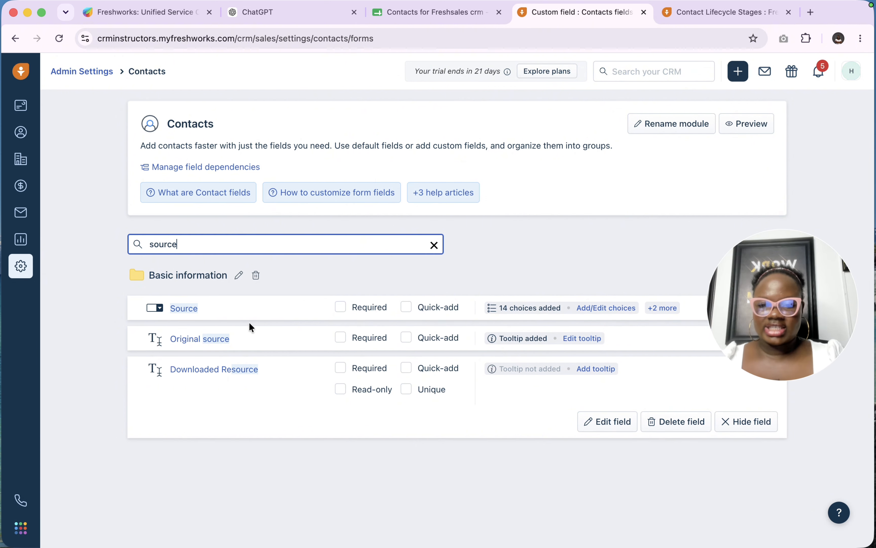
pyautogui.click(178, 310)
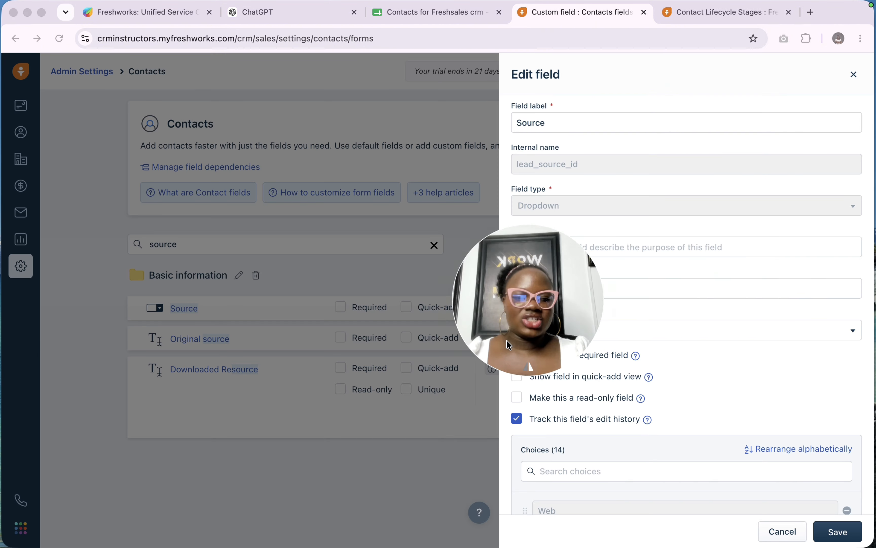
pyautogui.scroll(-7, 581, 372)
pyautogui.scroll(-5, 581, 372)
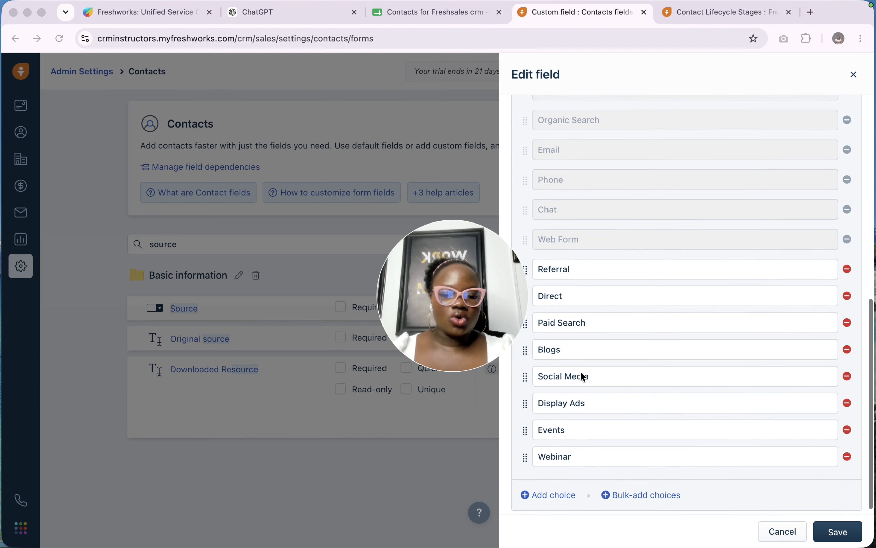
pyautogui.scroll(3, 623, 279)
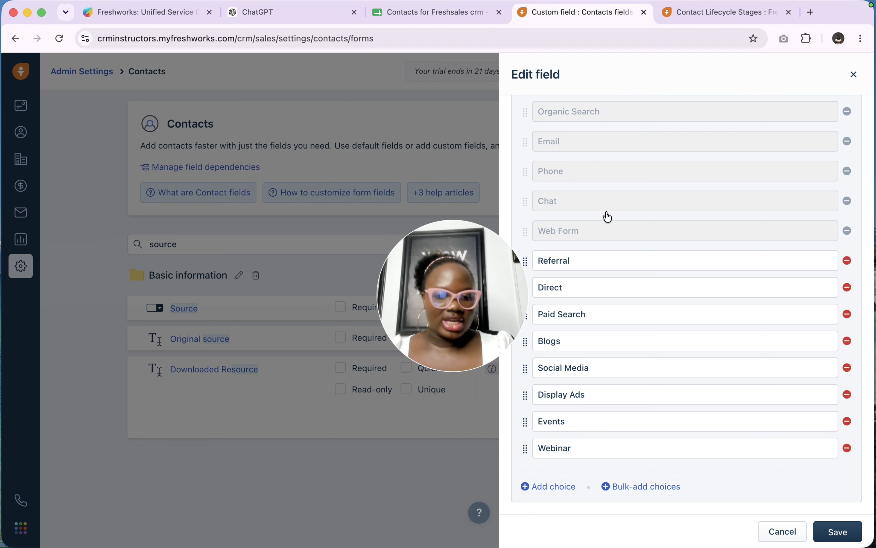
# Replace the Source choices Direct, Blogs and Events with Instagram, LinkedIn and Google Search, add YouTube, and save the field.
pyautogui.click(618, 333)
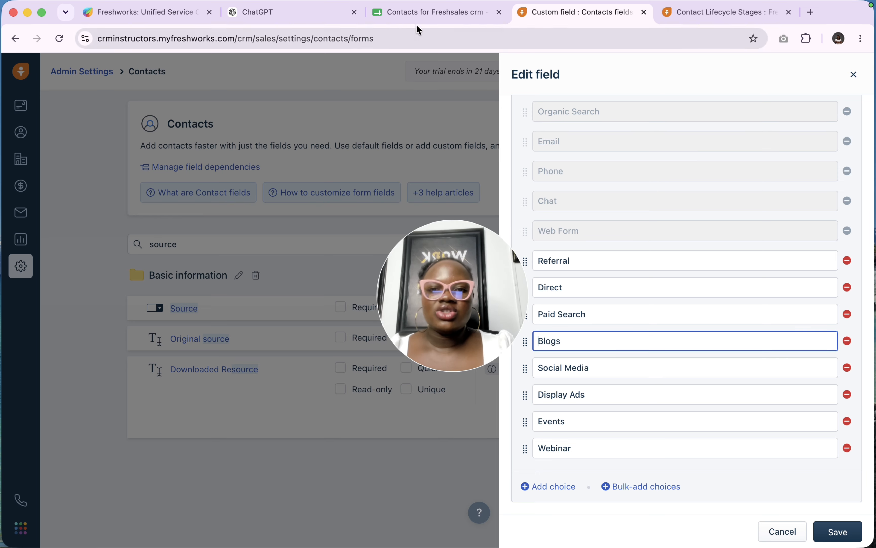
pyautogui.click(414, 14)
pyautogui.moveTo(481, 260); pyautogui.dragTo(105, 370)
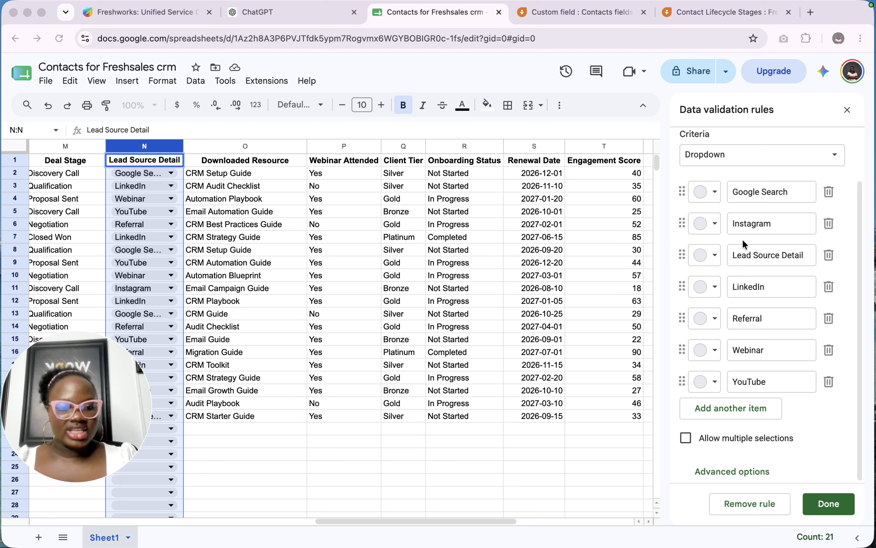
pyautogui.click(569, 14)
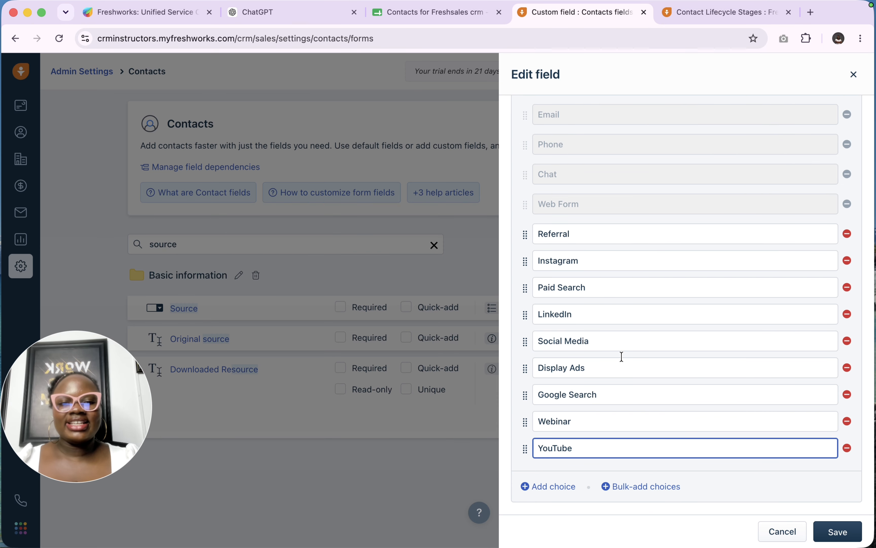
pyautogui.scroll(1, 621, 357)
pyautogui.scroll(-1, 621, 357)
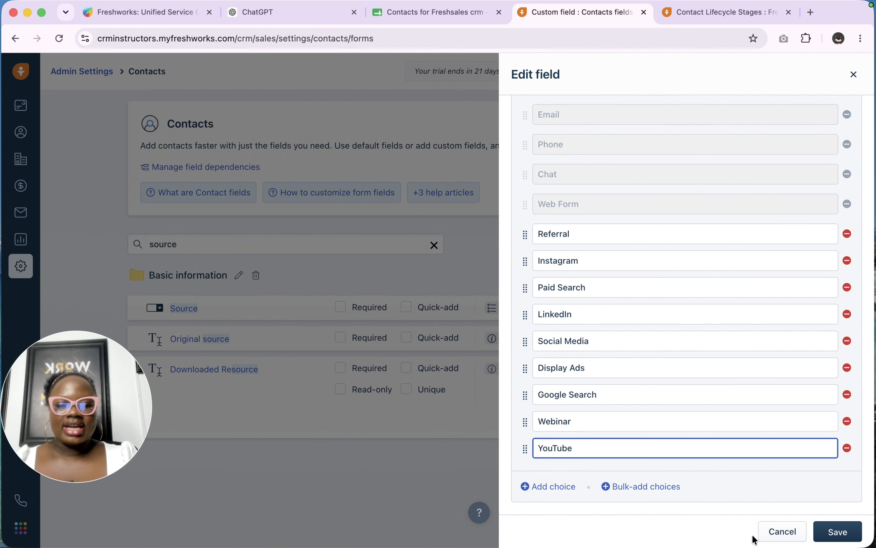
pyautogui.click(840, 532)
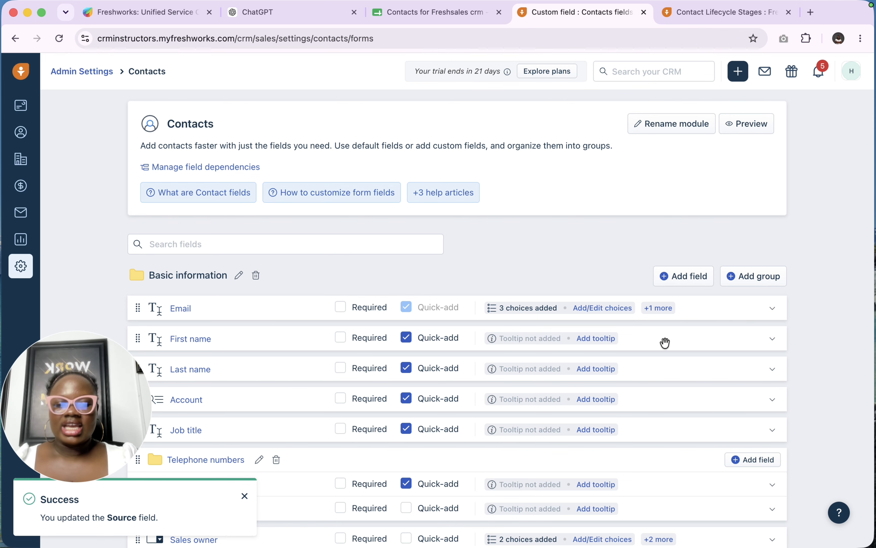
# Copy the Client Tier header in the contacts spreadsheet and convert its column to a dropdown to list its distinct values.
pyautogui.scroll(-5, 666, 348)
pyautogui.click(431, 12)
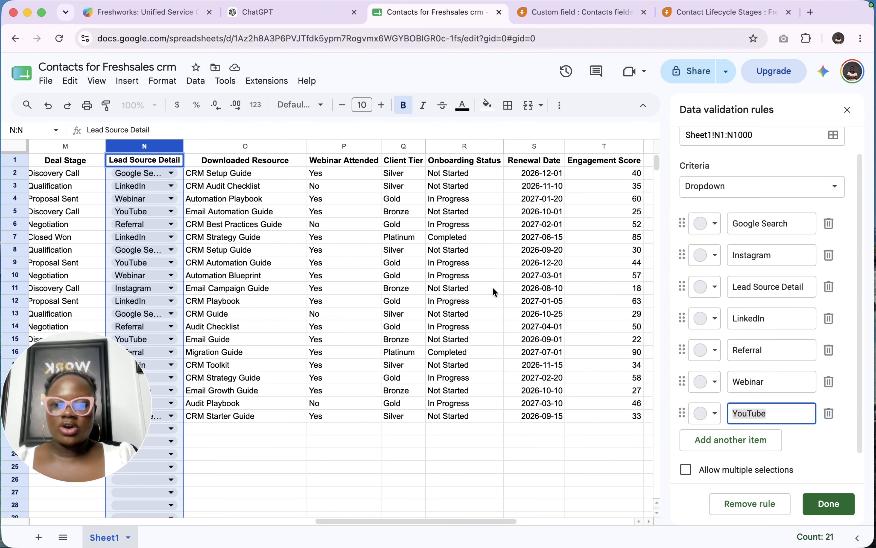
pyautogui.click(320, 292)
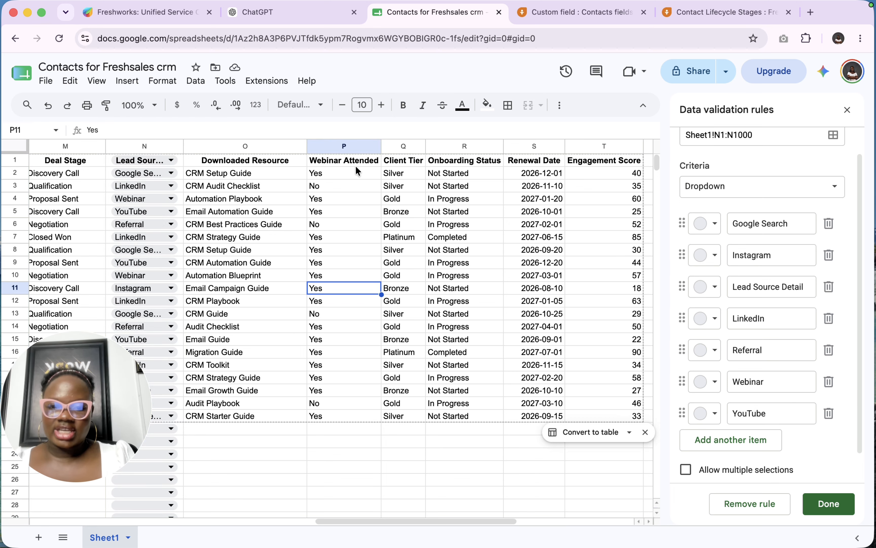
pyautogui.hscroll(2, 356, 166)
pyautogui.rightClick(347, 160)
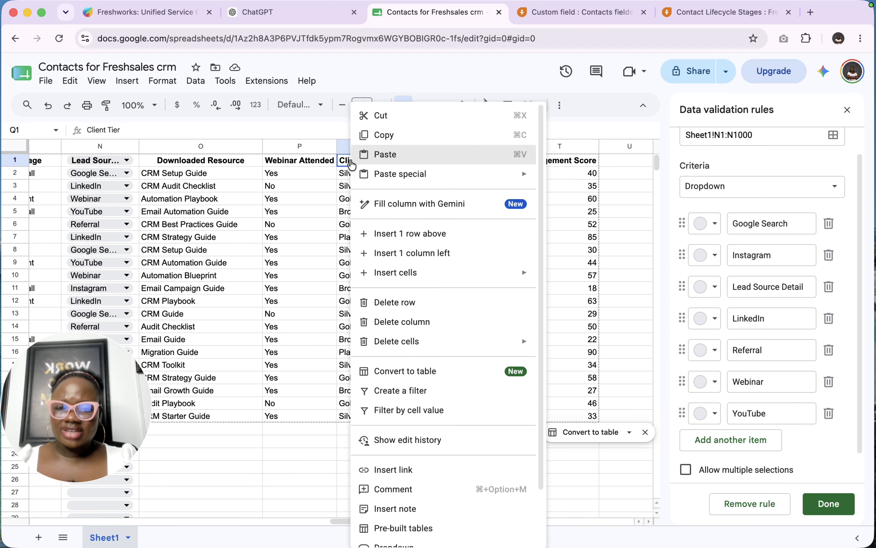
pyautogui.press('Escape')
pyautogui.press('Return')
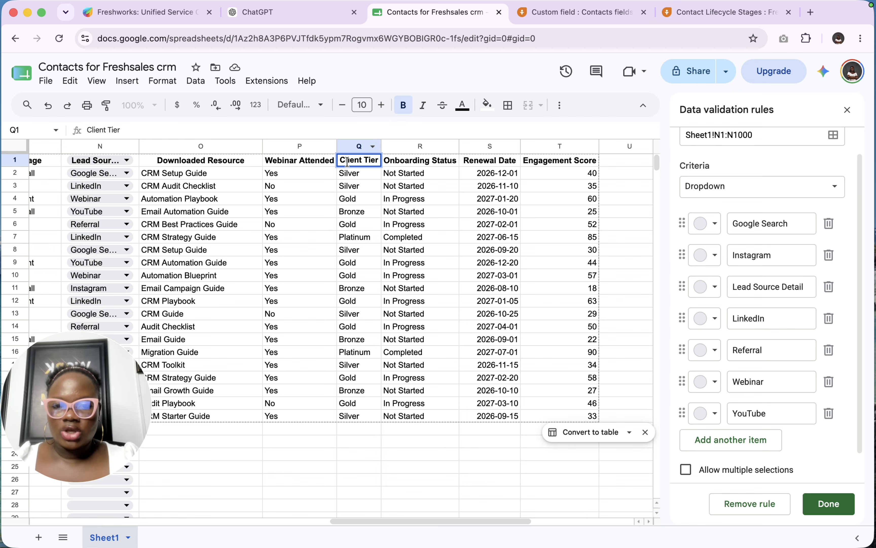
pyautogui.tripleClick(347, 162)
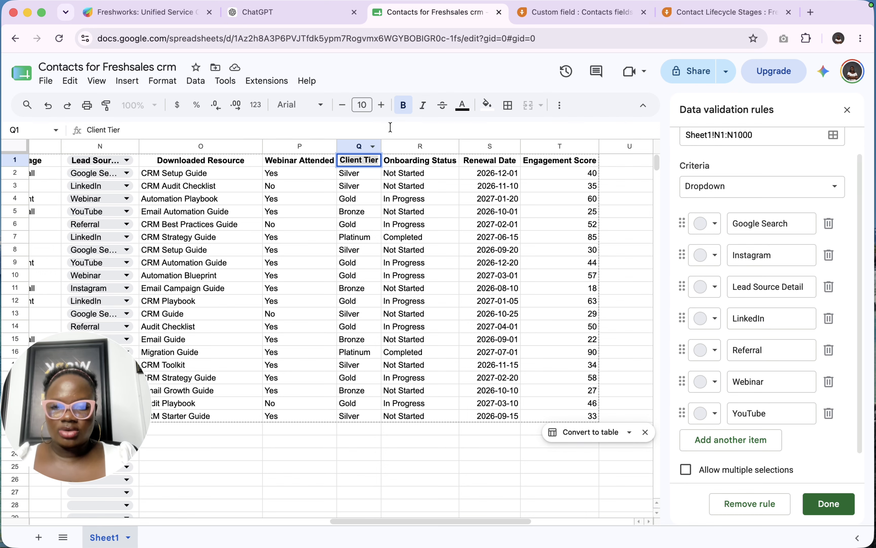
# Start a custom dropdown contact field in Freshsales labelled Client Tier in the Basic information group.
pyautogui.hotkey('ctrl', 'Tab')
pyautogui.click(684, 115)
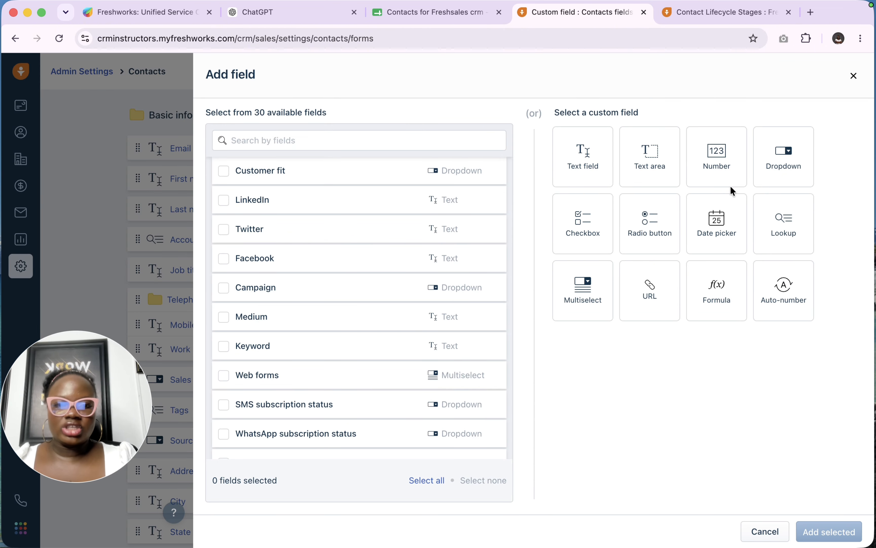
pyautogui.click(788, 164)
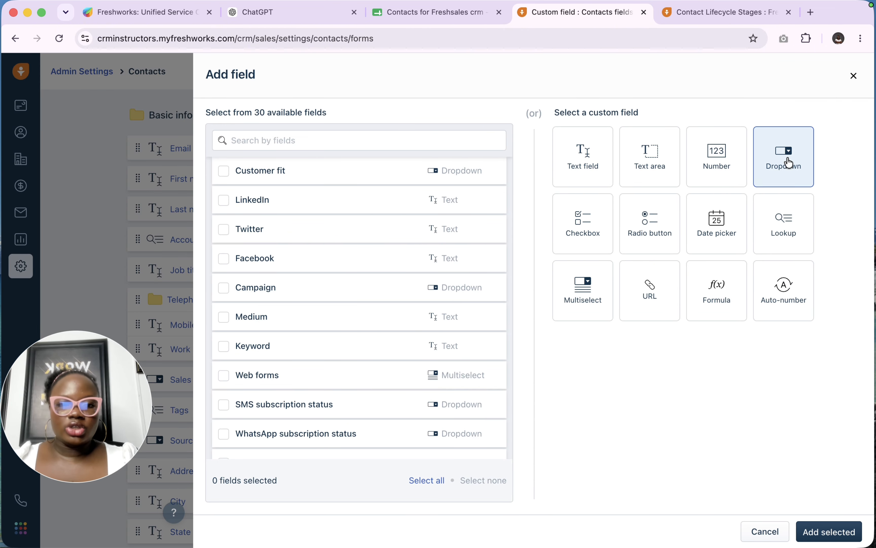
pyautogui.click(808, 526)
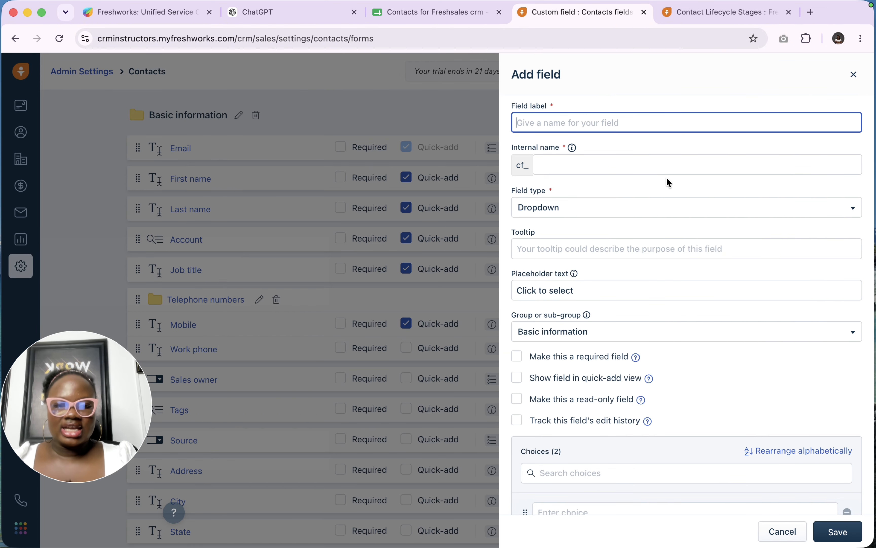
pyautogui.write('Client Tier')
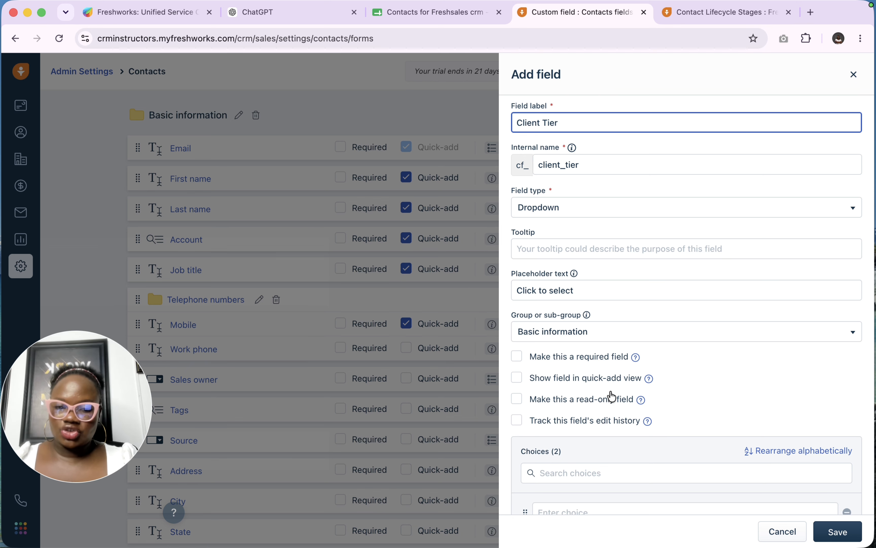
pyautogui.scroll(-3, 612, 397)
pyautogui.click(583, 418)
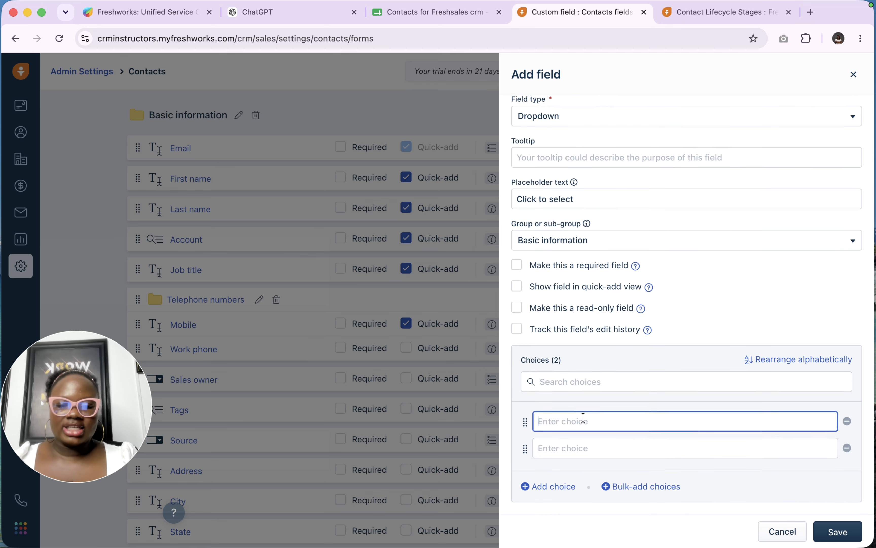
# Copy the Silver item from the Client Tier dropdown values in the contacts spreadsheet.
pyautogui.click(421, 12)
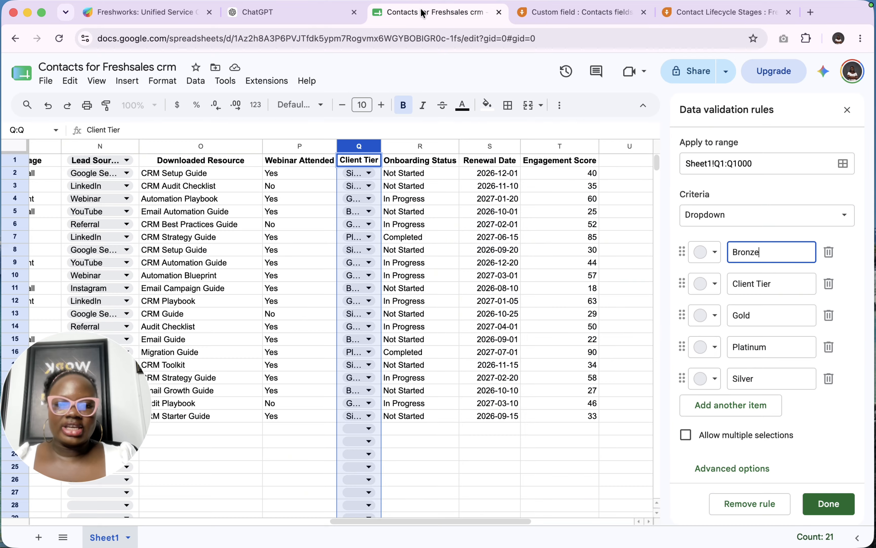
pyautogui.click(759, 320)
pyautogui.press('super+z')
pyautogui.doubleClick(752, 347)
pyautogui.write('Bronze')
pyautogui.press('super+z')
pyautogui.doubleClick(753, 378)
pyautogui.press('super+c')
pyautogui.click(565, 16)
# Add two more choices to the Client Tier field in Freshsales and fill the four with Gold, Bronze, Platinum and Silver.
pyautogui.click(559, 491)
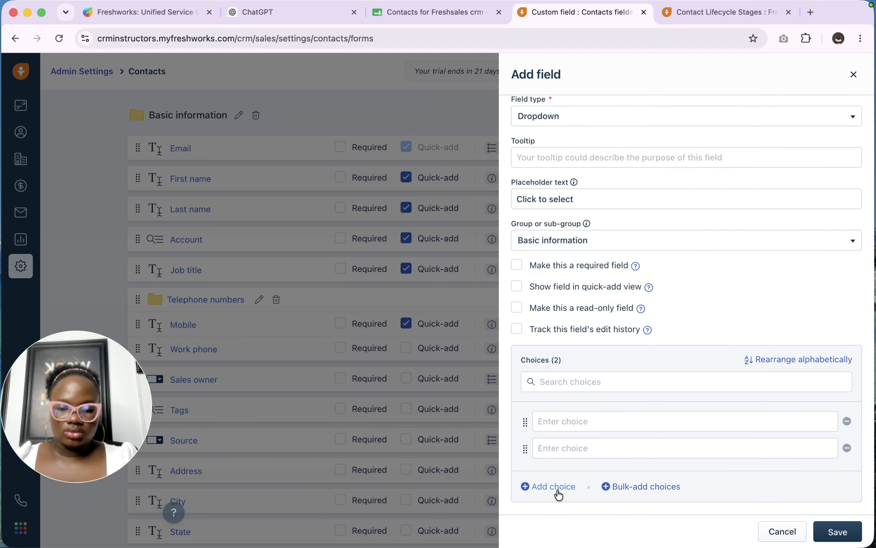
pyautogui.click(559, 489)
pyautogui.click(562, 474)
pyautogui.press('super+v')
pyautogui.click(563, 449)
pyautogui.click(535, 10)
pyautogui.click(565, 141)
pyautogui.write('Platinum')
pyautogui.click(568, 428)
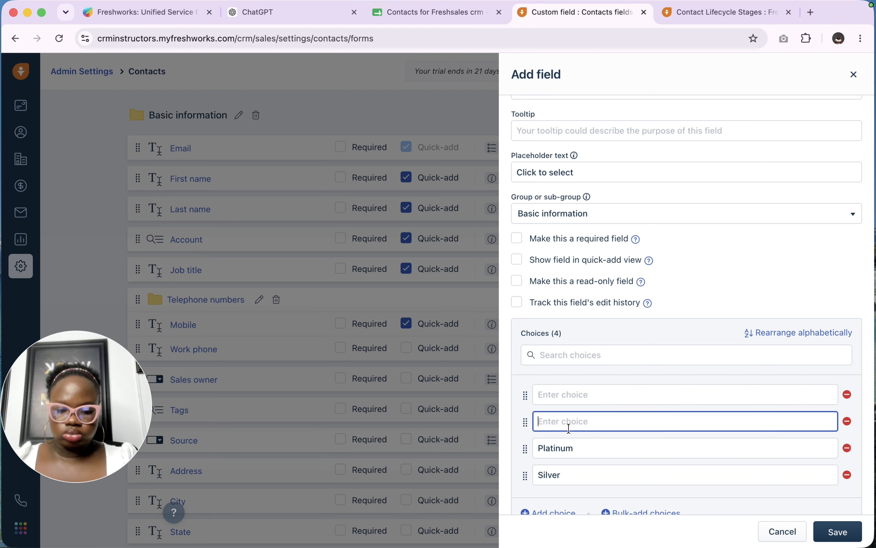
pyautogui.write('Bronze')
pyautogui.click(570, 395)
pyautogui.write('Gold')
pyautogui.scroll(-2, 603, 420)
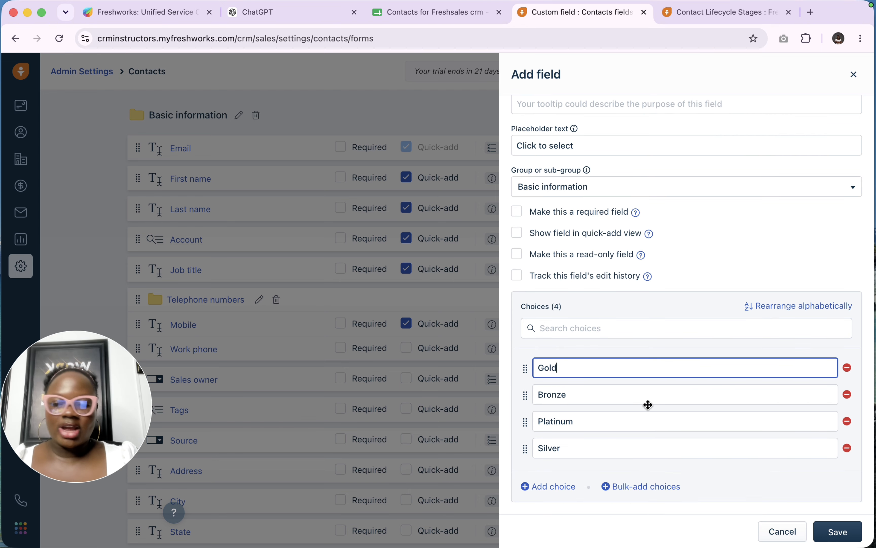
# Rearrange the Client Tier choices alphabetically and save the field.
pyautogui.scroll(5, 670, 239)
pyautogui.scroll(-2, 674, 342)
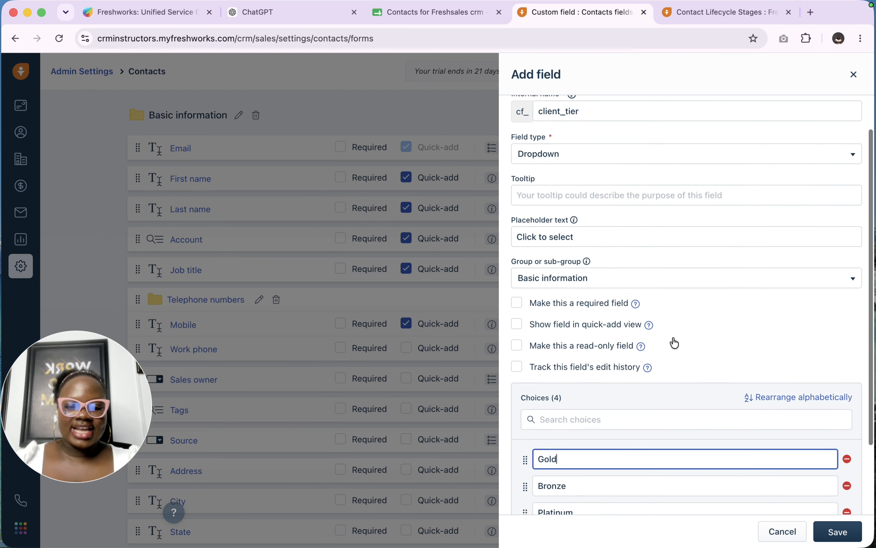
pyautogui.scroll(-3, 675, 342)
pyautogui.click(782, 310)
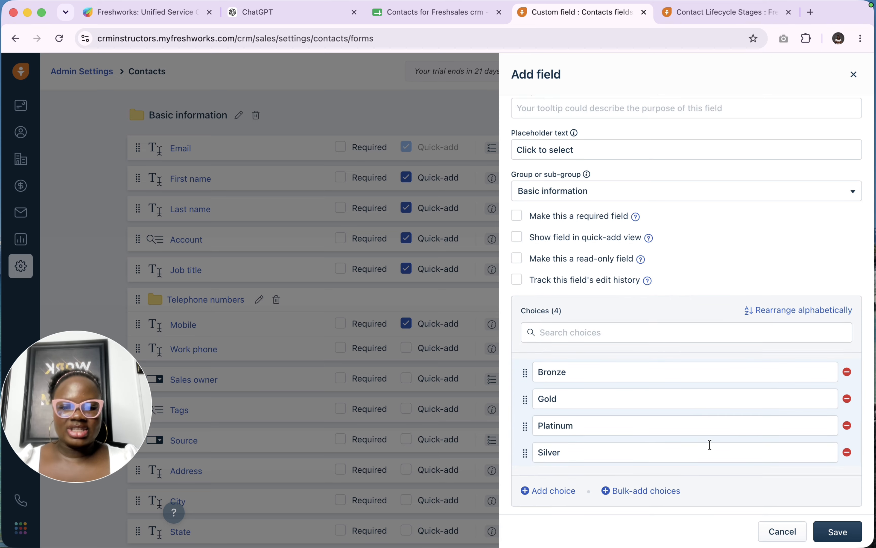
pyautogui.click(838, 531)
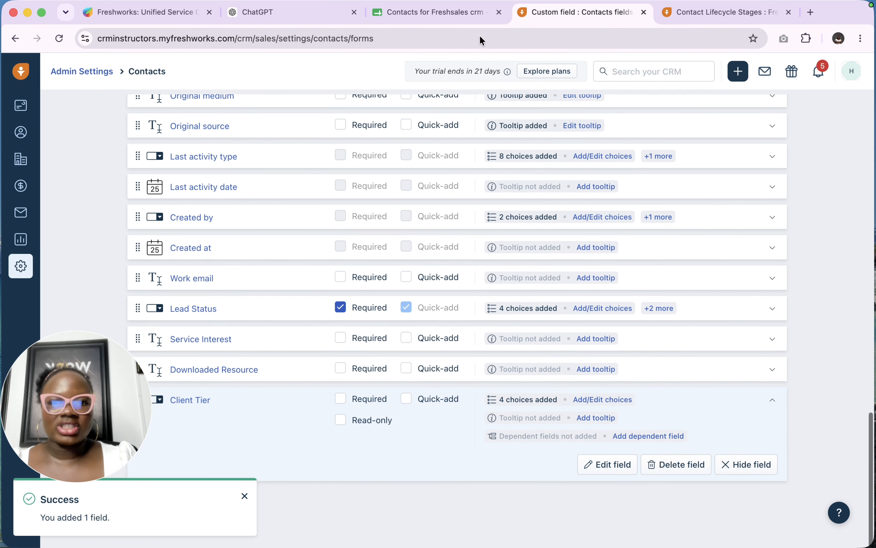
# Return to the contacts spreadsheet and close the data validation rules for the Client Tier column.
pyautogui.click(420, 18)
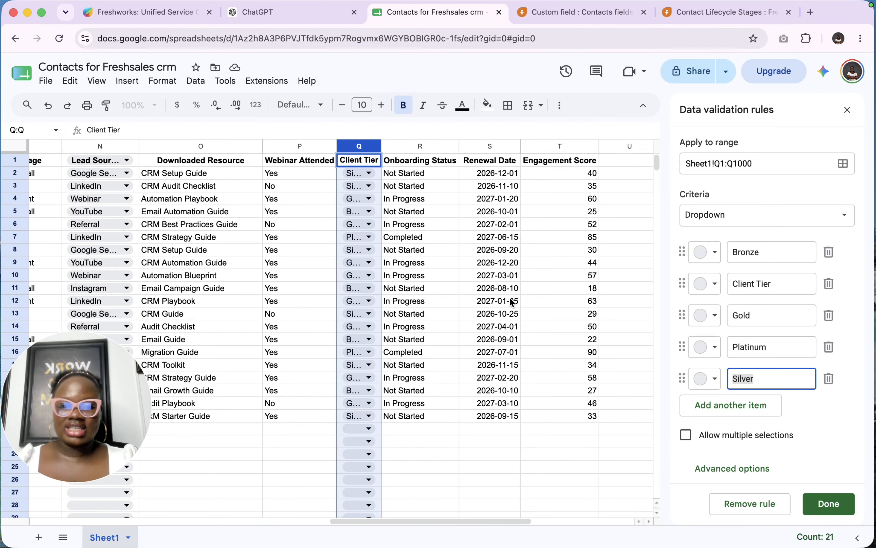
pyautogui.hscroll(-15, 510, 297)
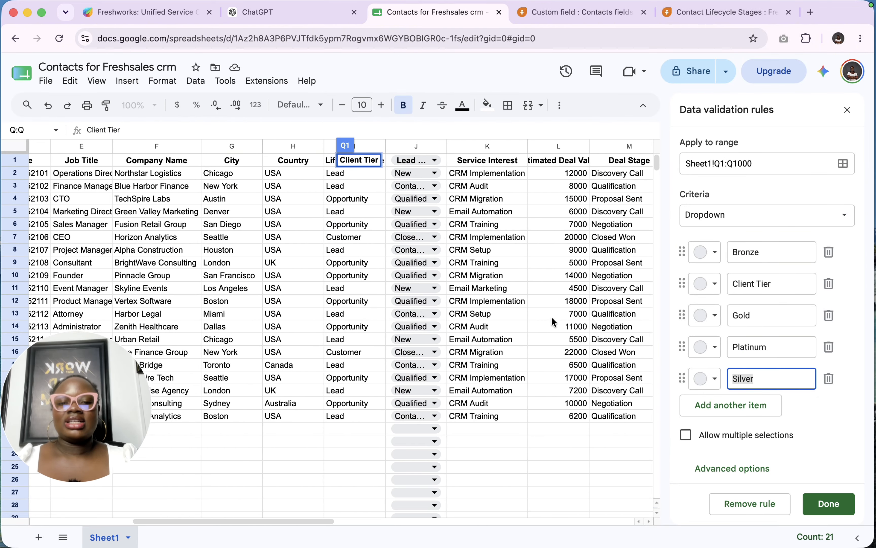
pyautogui.click(556, 314)
pyautogui.click(847, 110)
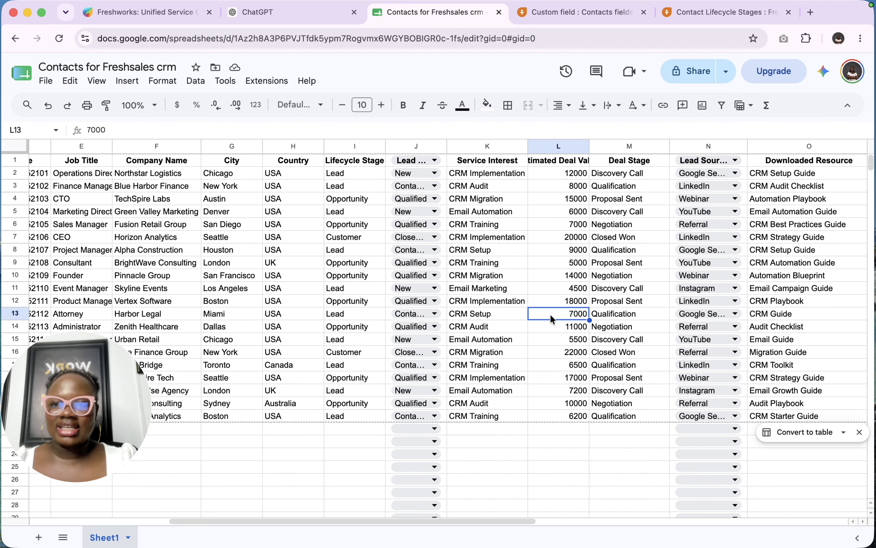
pyautogui.hscroll(-5, 550, 315)
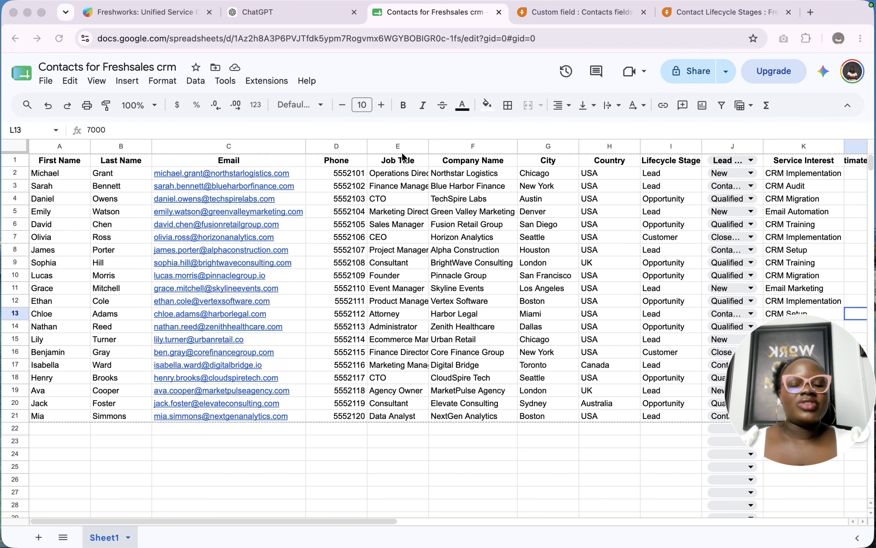
# Download the contacts spreadsheet as a comma-separated values (.csv) file.
pyautogui.moveTo(548, 5)
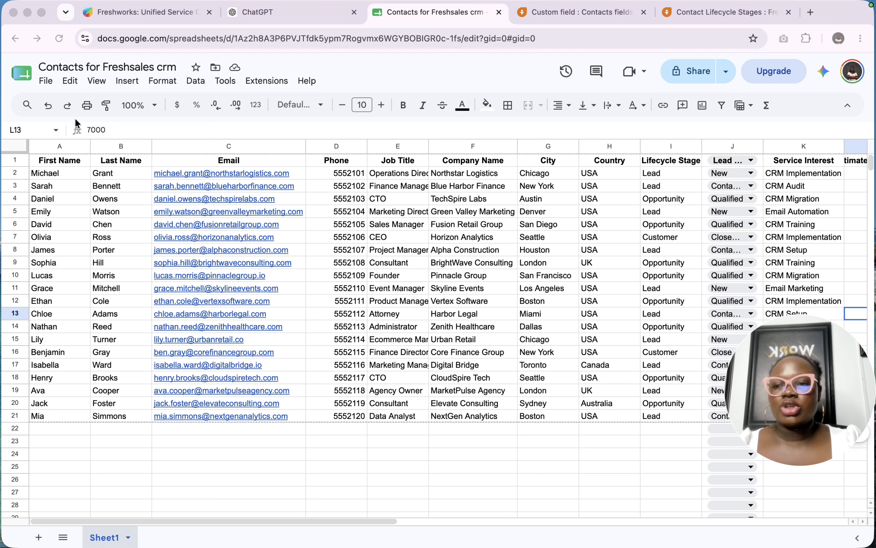
pyautogui.click(45, 81)
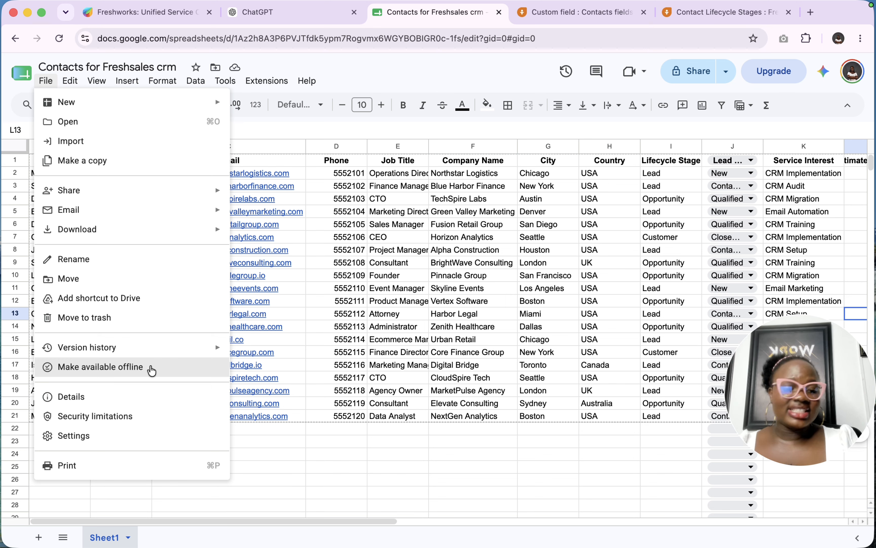
pyautogui.moveTo(102, 229)
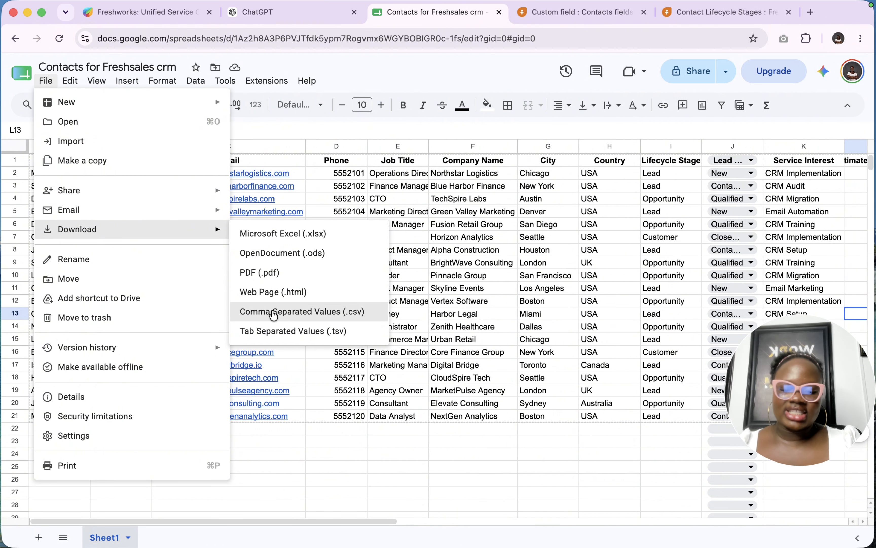
pyautogui.click(273, 312)
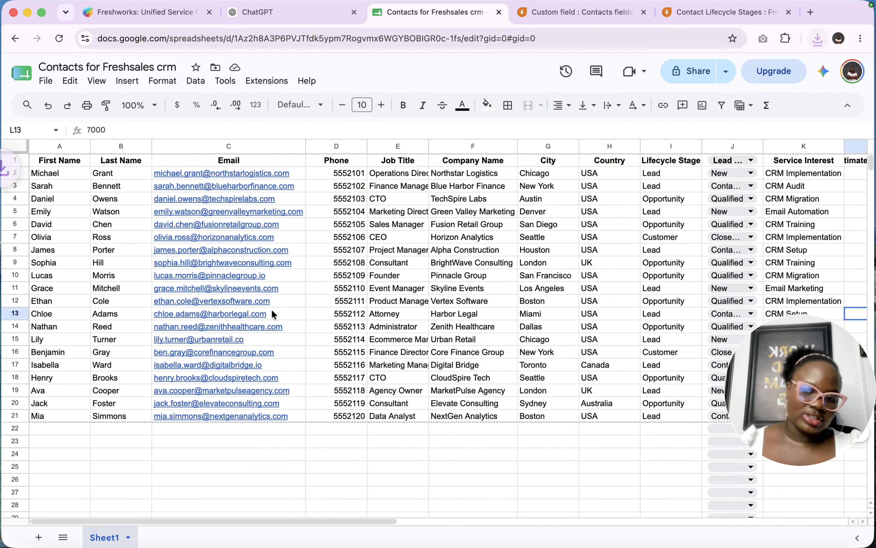
# Switch to Freshsales, open the contacts list and start a contact import using the CSV or Excel method.
pyautogui.click(569, 14)
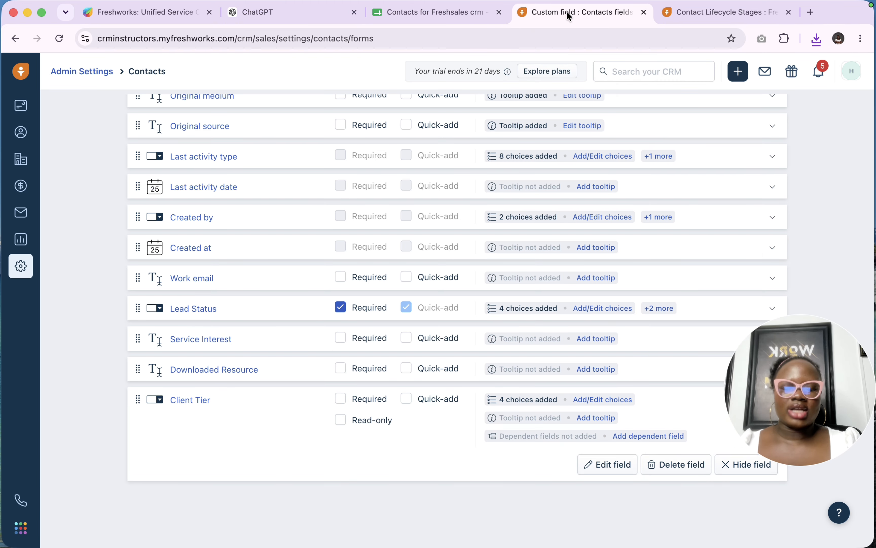
pyautogui.click(702, 16)
pyautogui.click(648, 15)
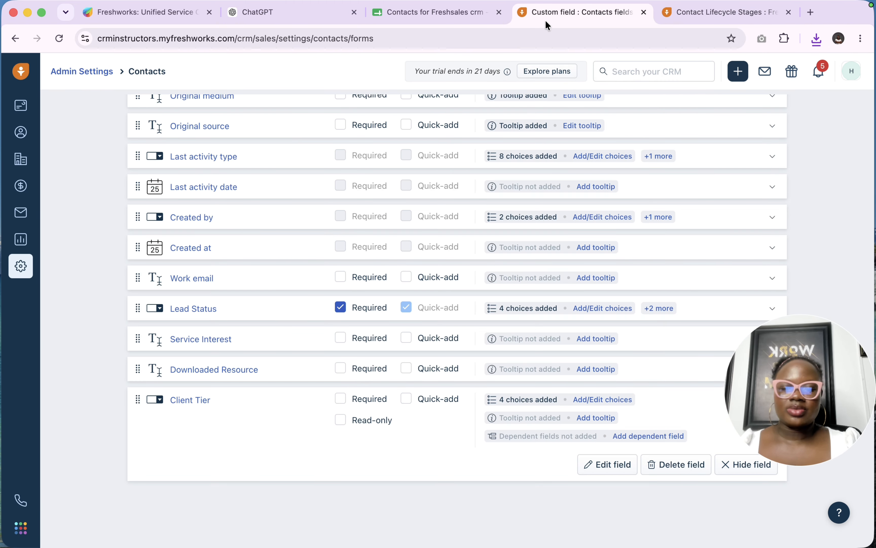
pyautogui.scroll(15, 307, 250)
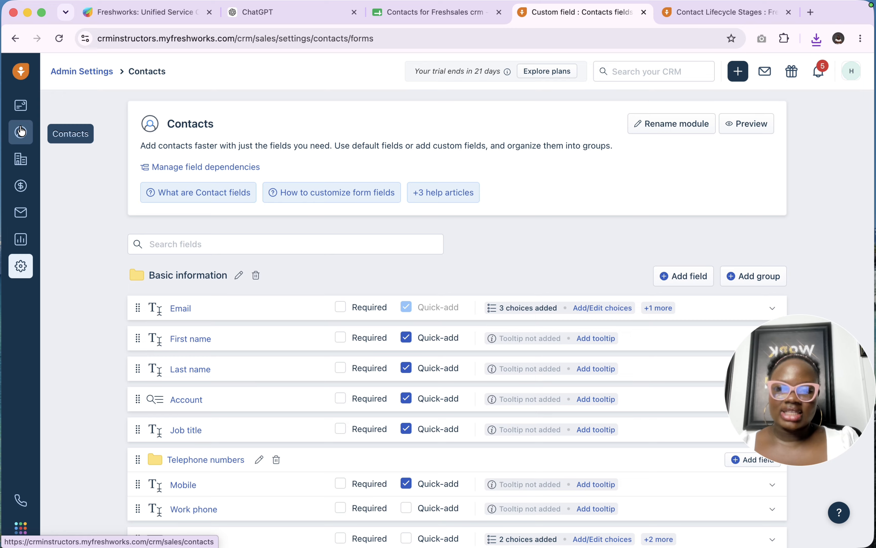
pyautogui.click(16, 132)
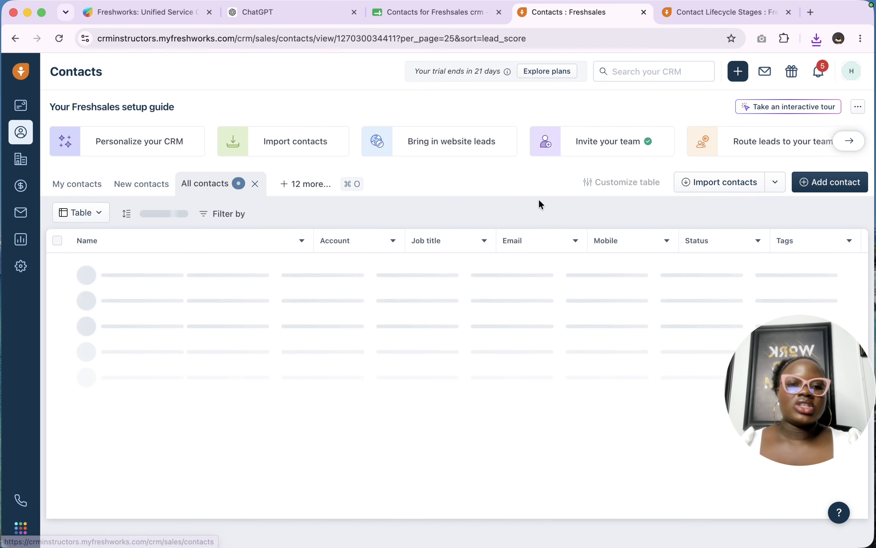
pyautogui.click(718, 184)
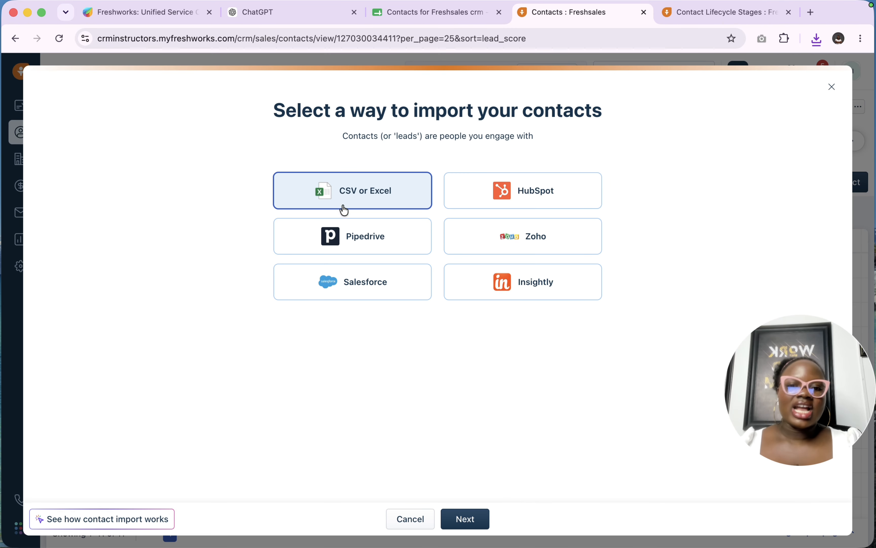
pyautogui.click(464, 524)
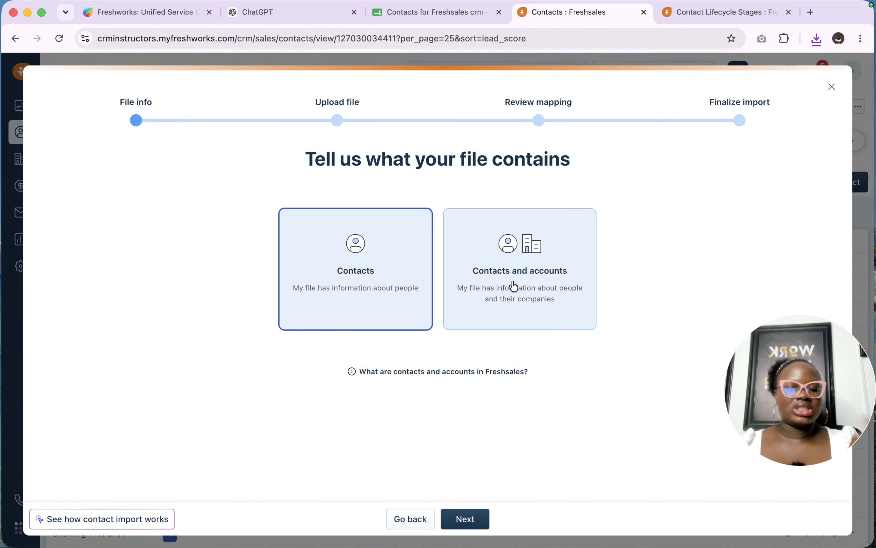
# Keep Contacts as the import file's content and upload the Contacts for Freshsales CSV from the Downloads folder.
pyautogui.click(466, 523)
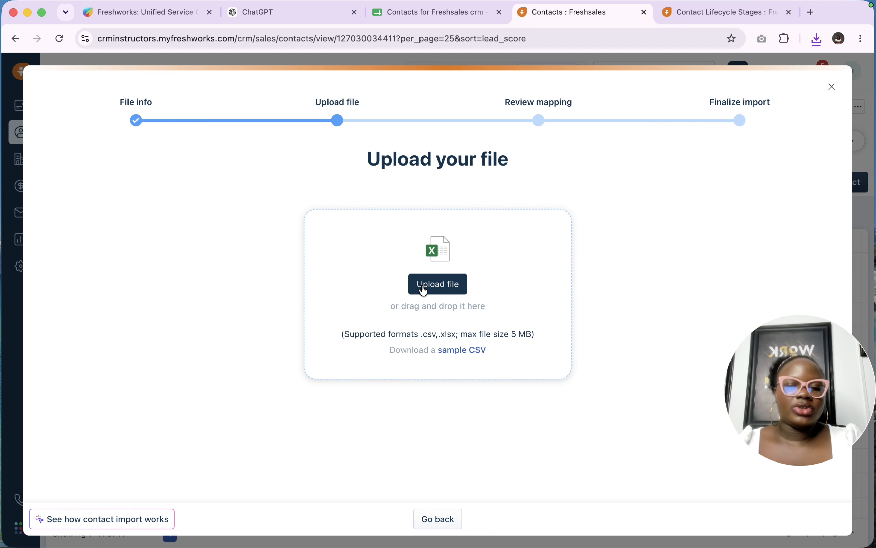
pyautogui.click(442, 284)
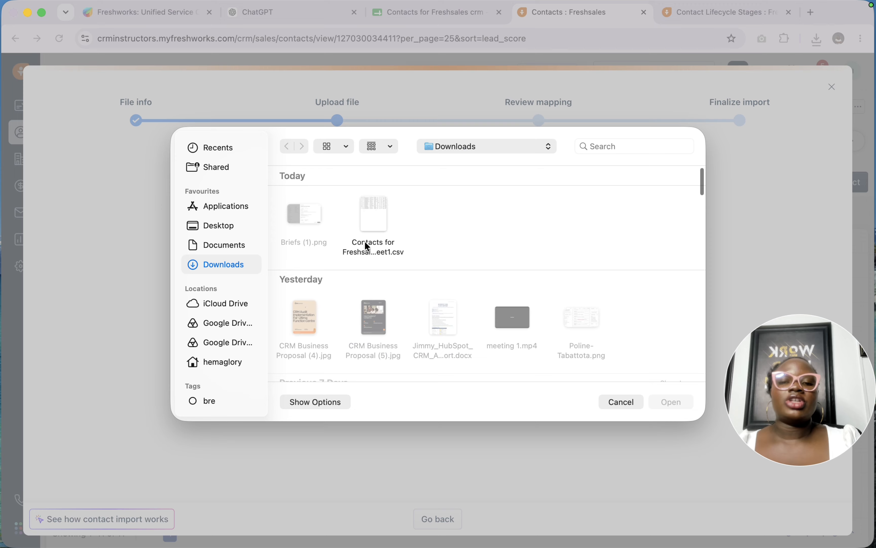
pyautogui.click(384, 212)
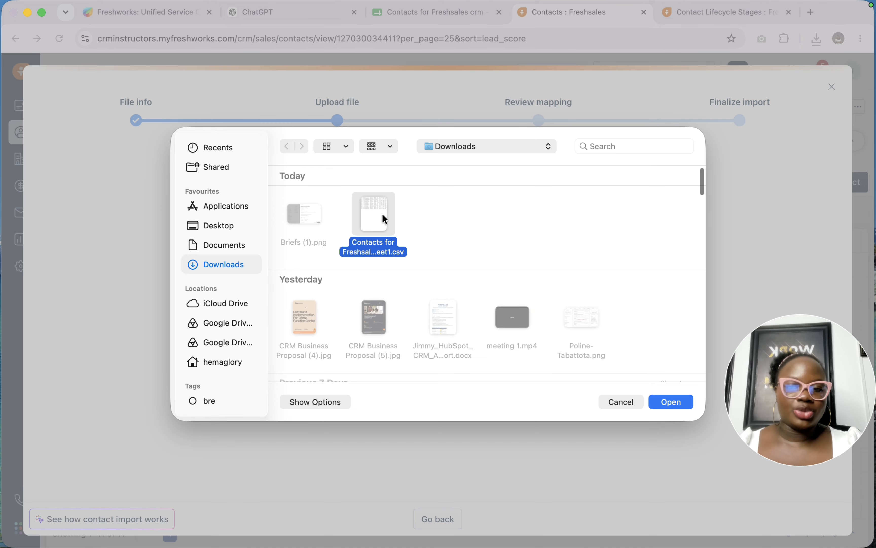
pyautogui.click(661, 401)
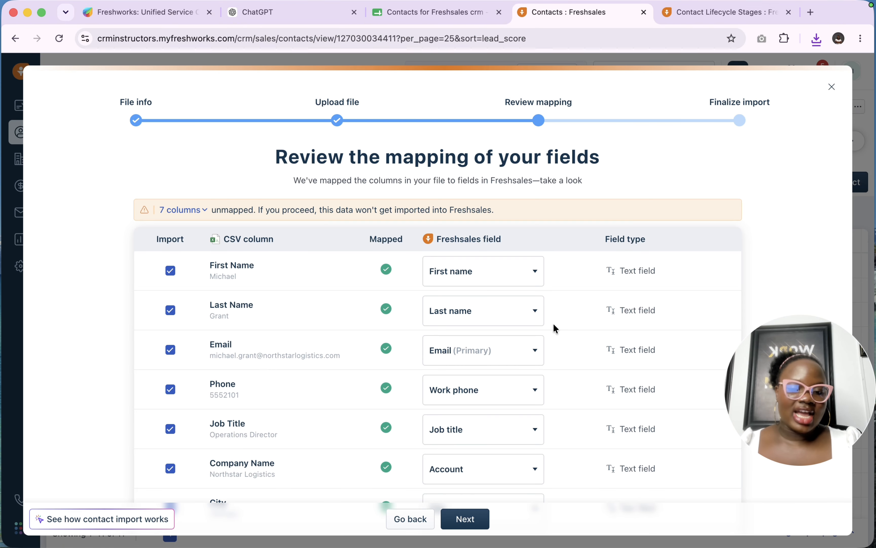
# Review the column mappings from First Name onward and map the Lead Source Detail column to the Source field.
pyautogui.scroll(-1, 553, 323)
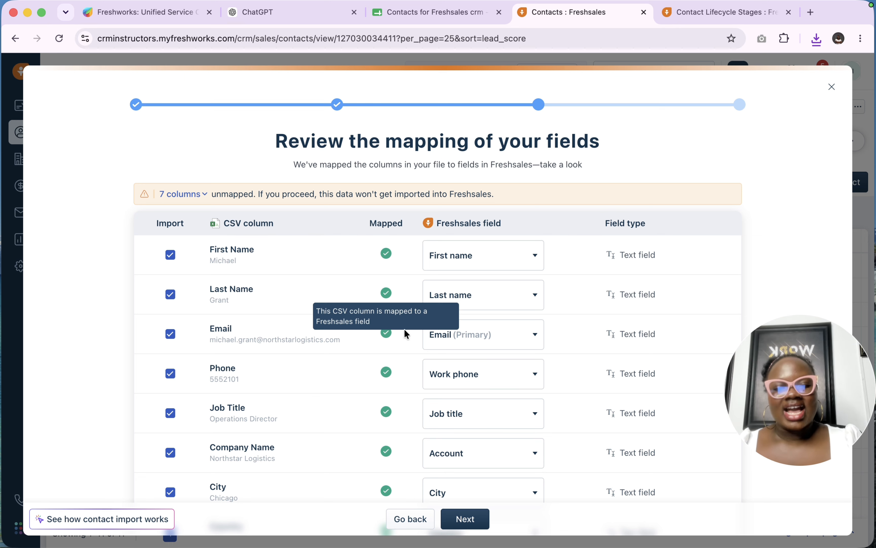
pyautogui.scroll(-5, 493, 400)
pyautogui.scroll(-1, 474, 399)
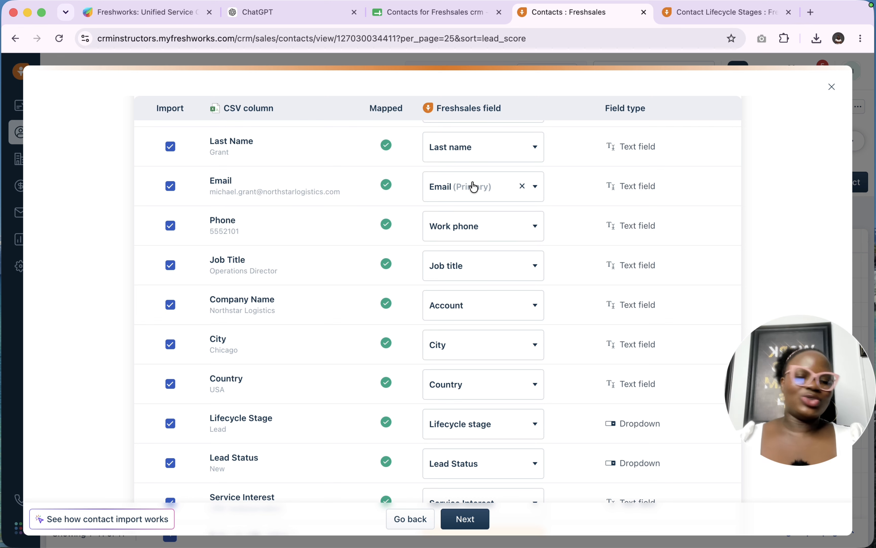
pyautogui.scroll(-5, 471, 289)
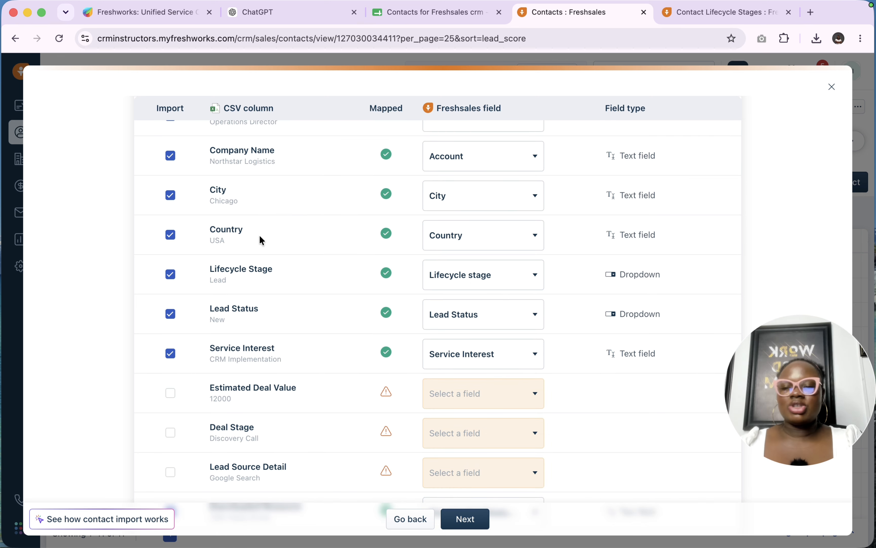
pyautogui.scroll(-5, 493, 336)
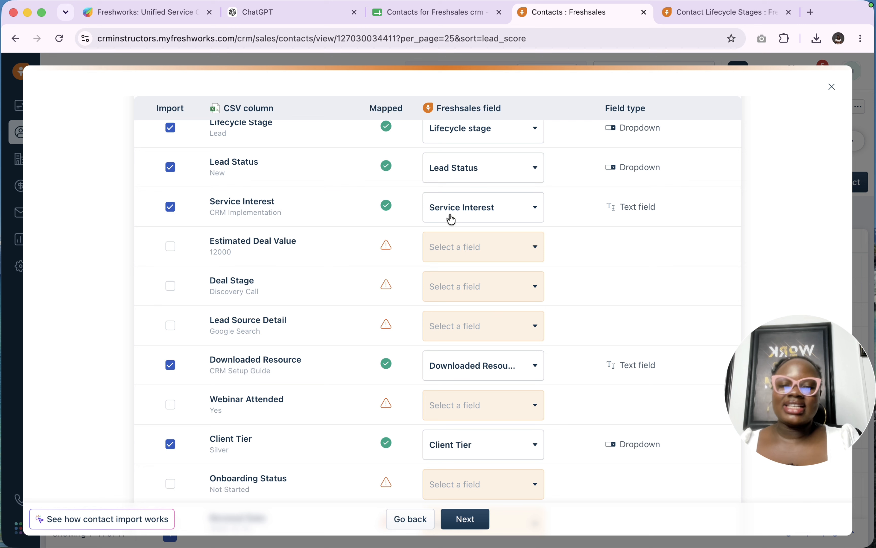
pyautogui.click(473, 337)
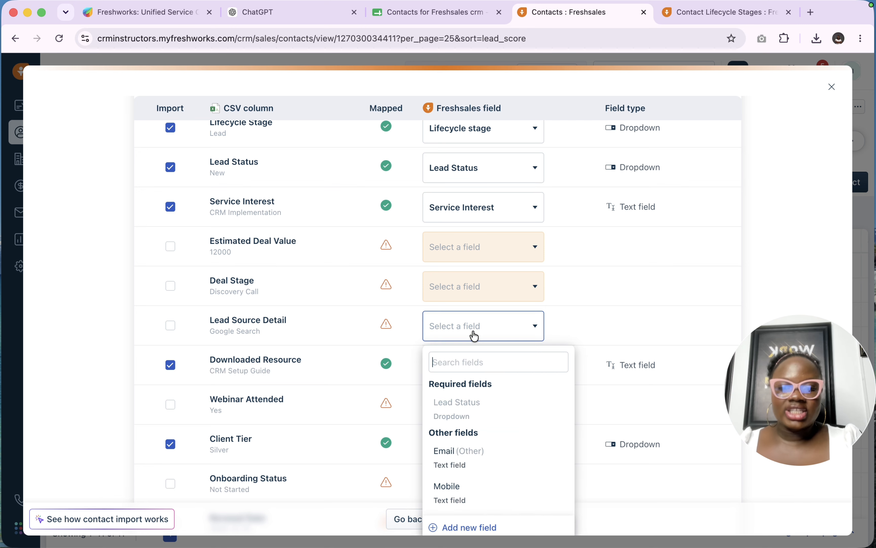
pyautogui.write('lead')
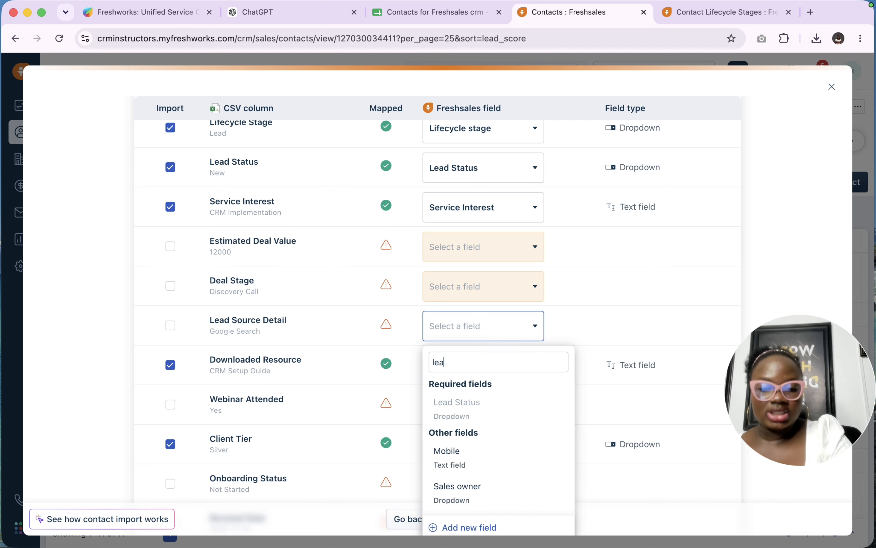
pyautogui.press('BackSpace')
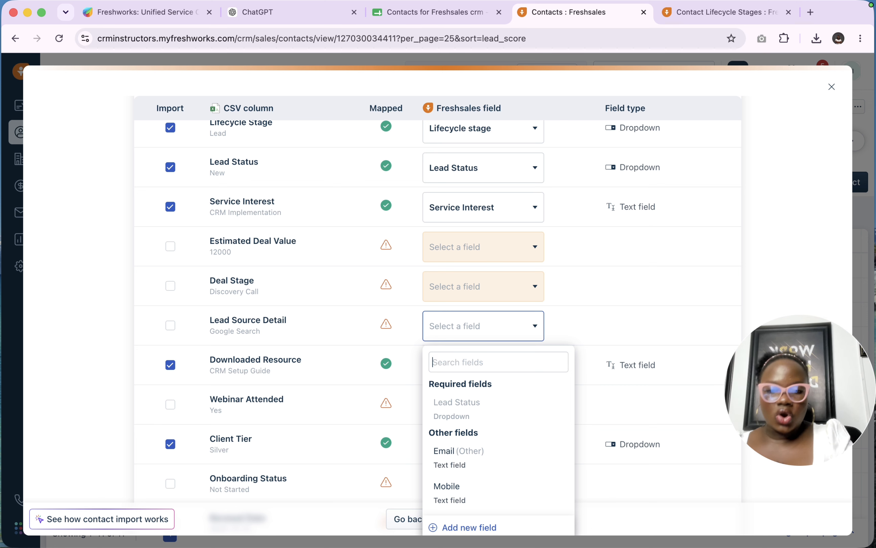
pyautogui.write('sour')
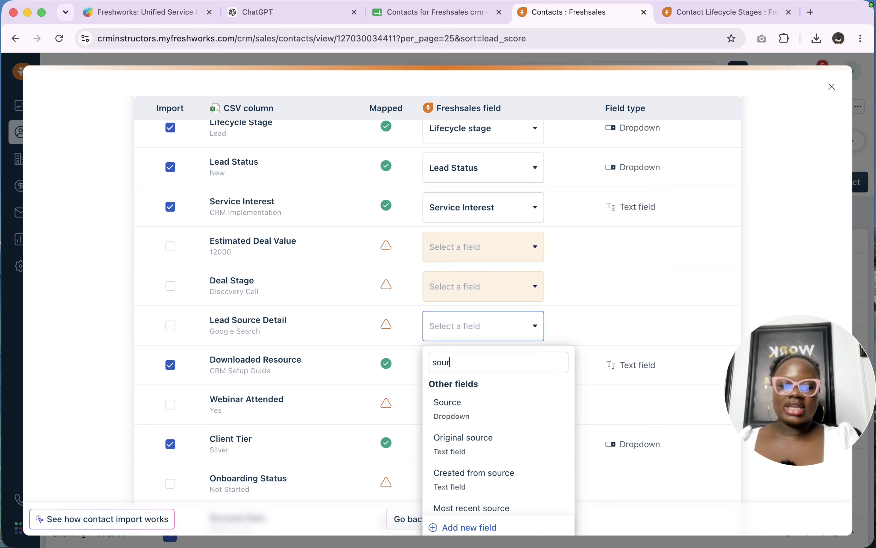
pyautogui.click(450, 408)
# Search the Freshsales fields for "web" to find a match for the Webinar Attended column, and leave it unmapped.
pyautogui.scroll(-3, 495, 352)
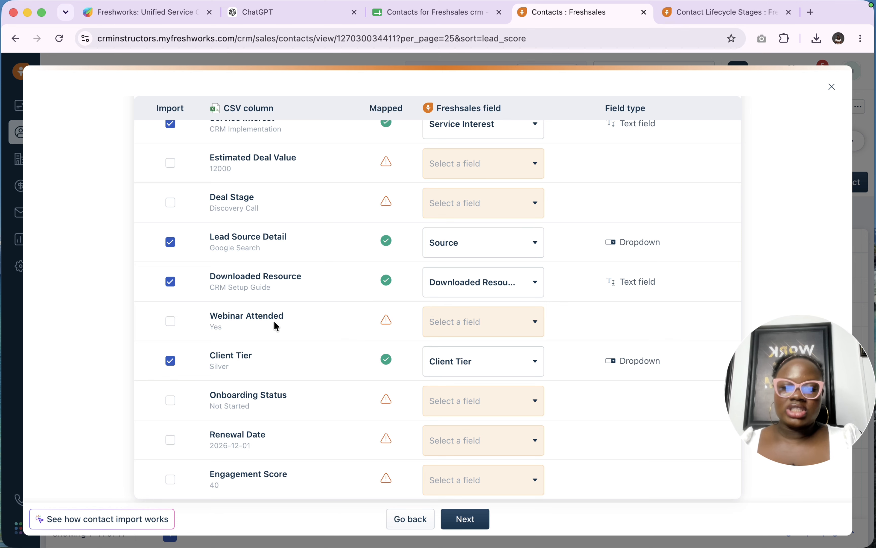
pyautogui.click(516, 329)
pyautogui.write('w')
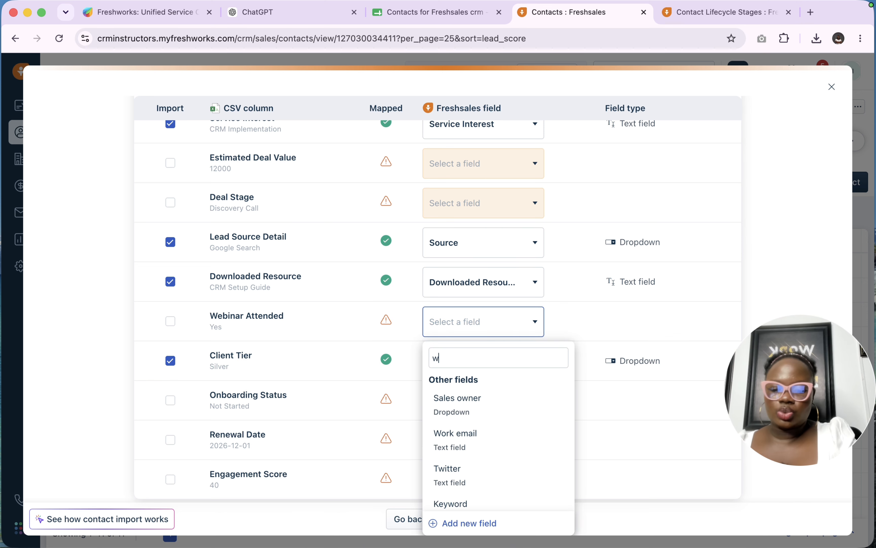
pyautogui.write('eb')
pyautogui.click(629, 399)
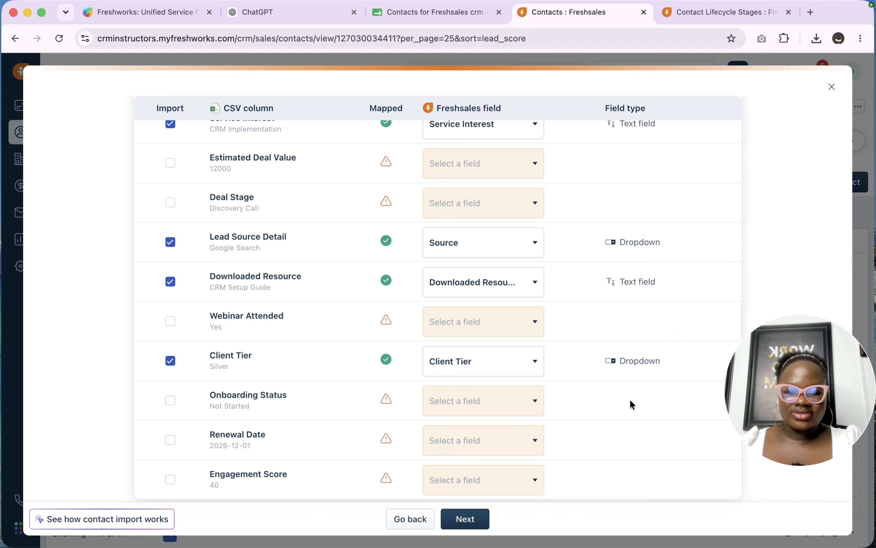
pyautogui.scroll(-2, 527, 386)
pyautogui.scroll(4, 410, 301)
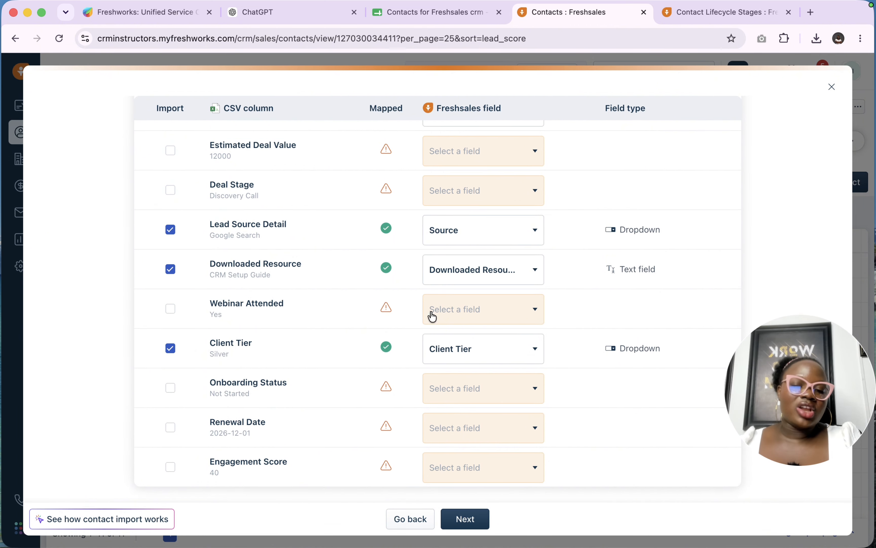
pyautogui.click(491, 310)
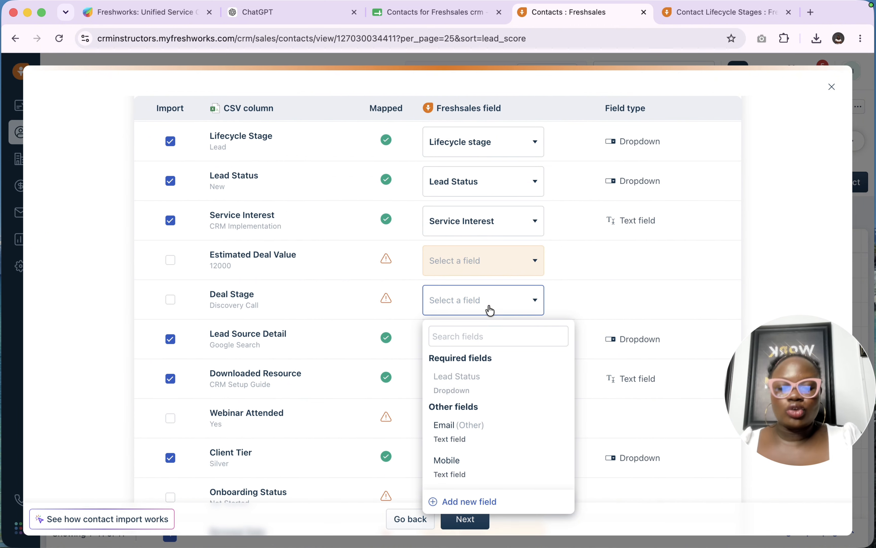
pyautogui.click(605, 297)
# Start a new Freshsales field for the Onboarding Status column and set its field type to Dropdown.
pyautogui.scroll(-4, 604, 295)
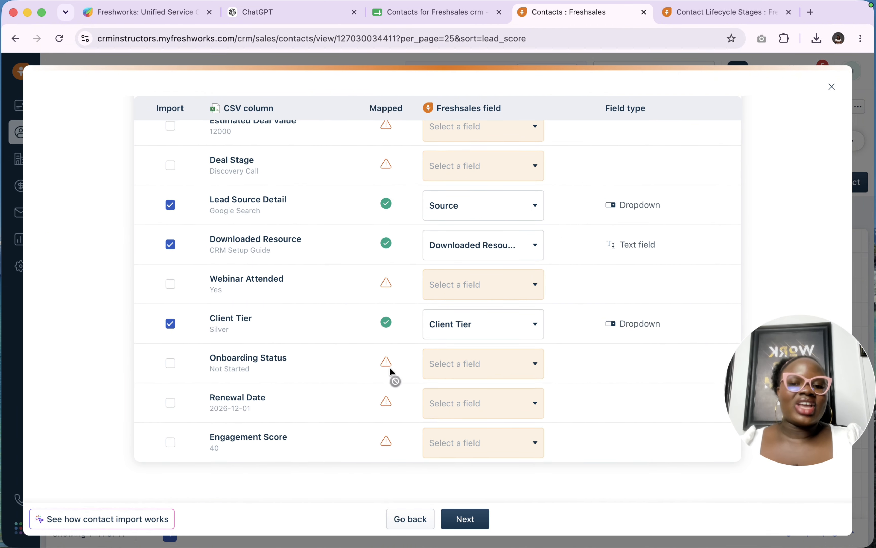
pyautogui.moveTo(385, 366)
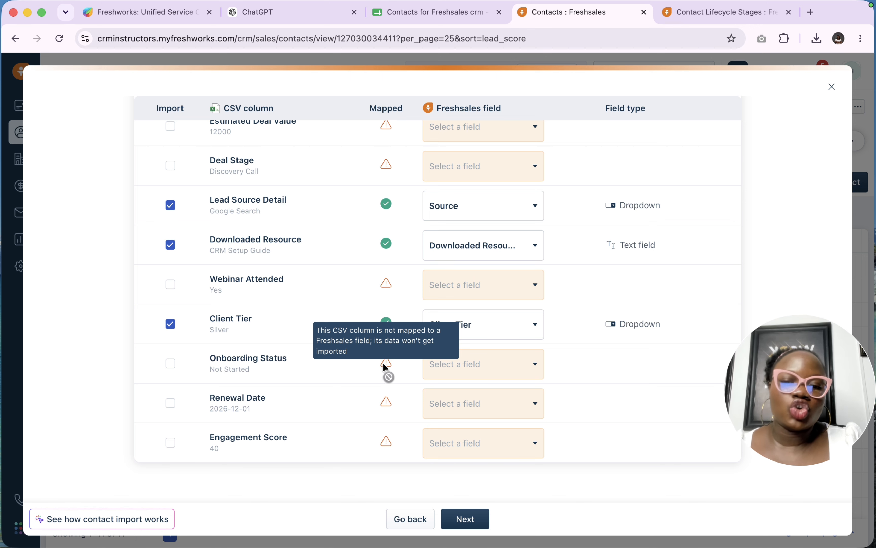
pyautogui.click(495, 364)
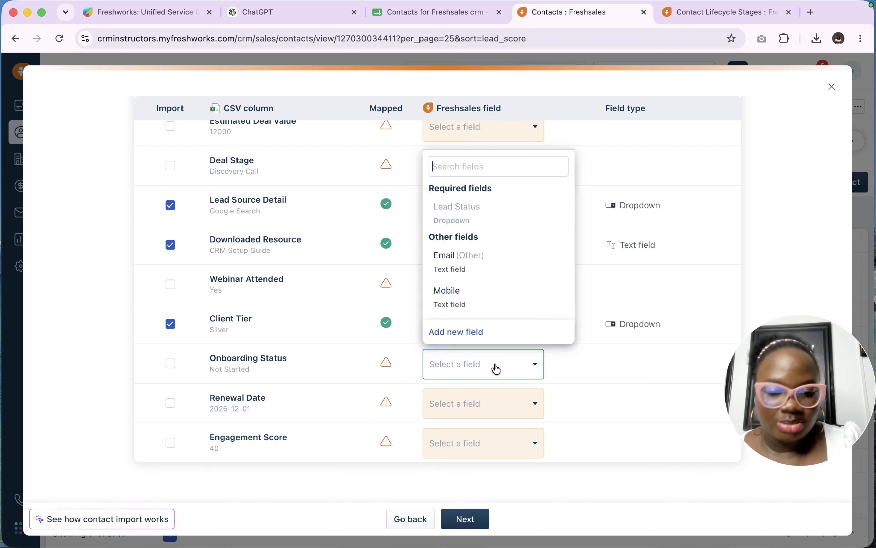
pyautogui.click(470, 341)
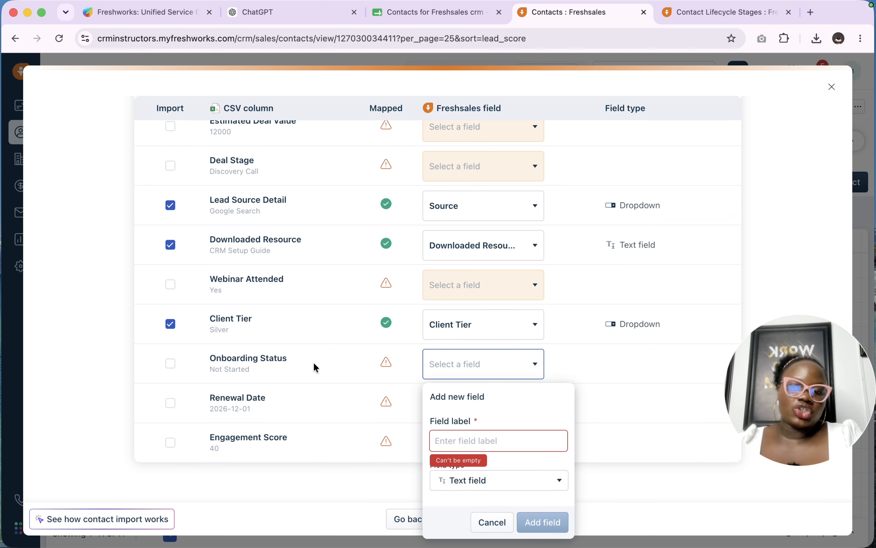
pyautogui.click(506, 489)
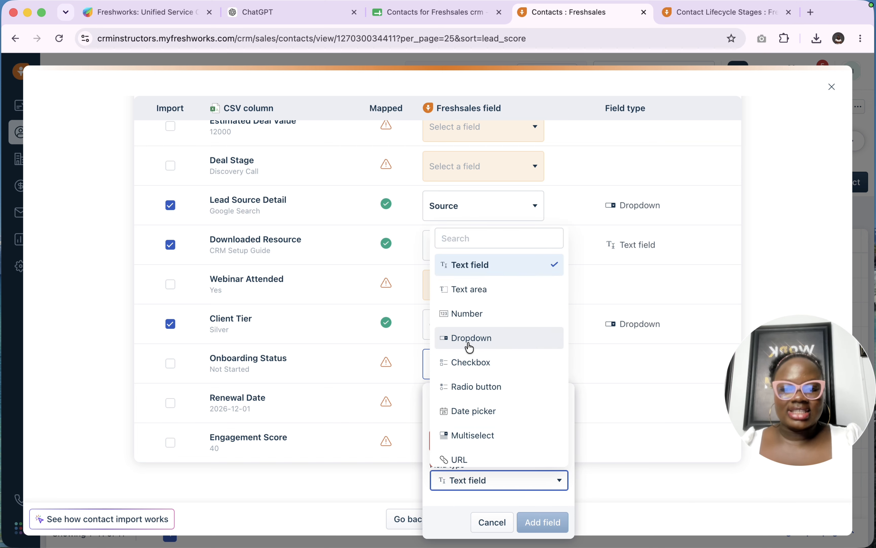
pyautogui.click(467, 343)
# Label the new field Onboarding Status, copying the column name, and add it with the Dropdown type kept.
pyautogui.click(483, 206)
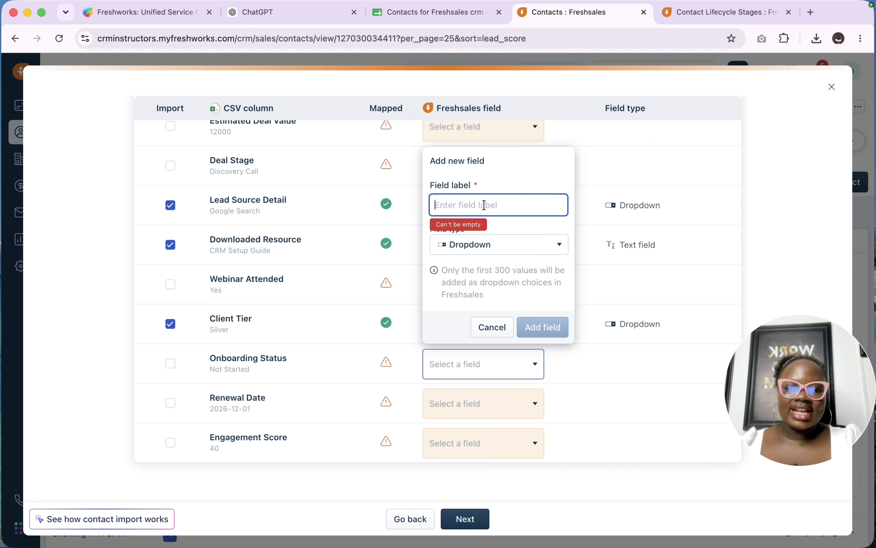
pyautogui.tripleClick(259, 354)
pyautogui.press('super+c')
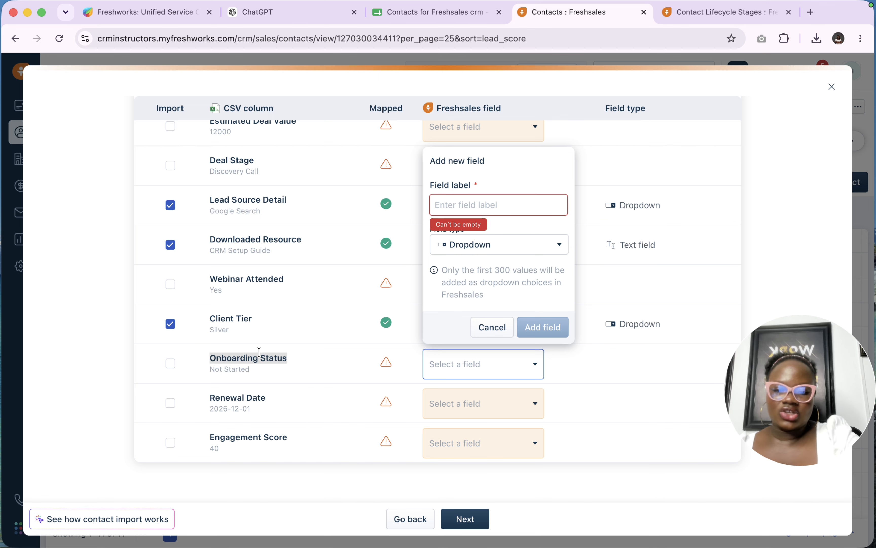
pyautogui.click(479, 198)
pyautogui.press('super+v')
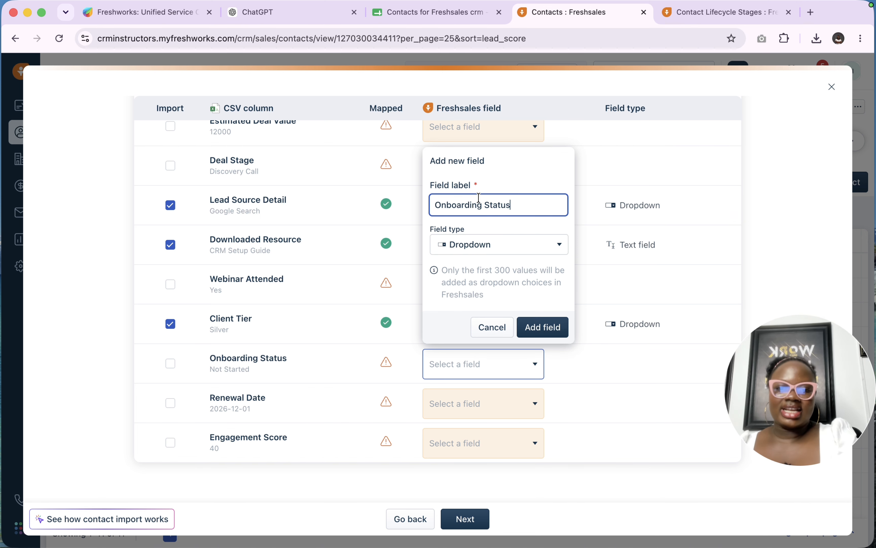
pyautogui.click(543, 324)
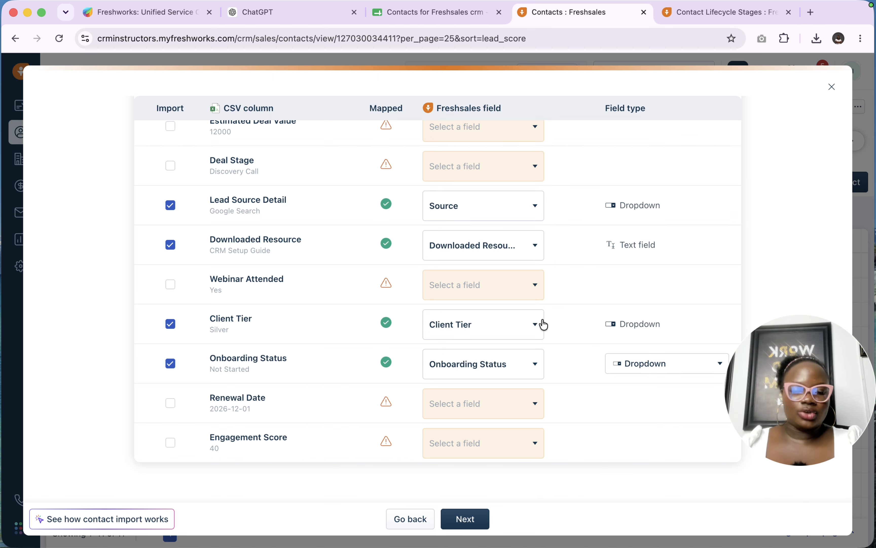
pyautogui.click(645, 363)
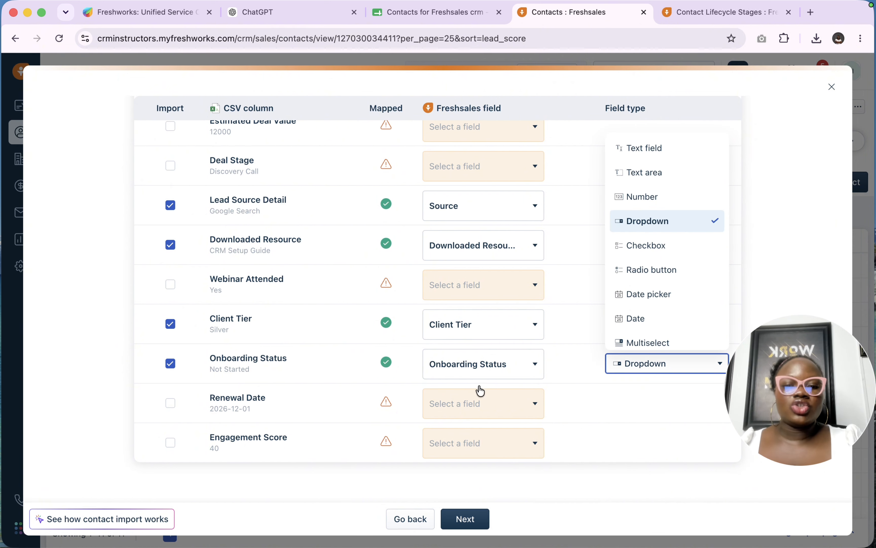
pyautogui.click(663, 414)
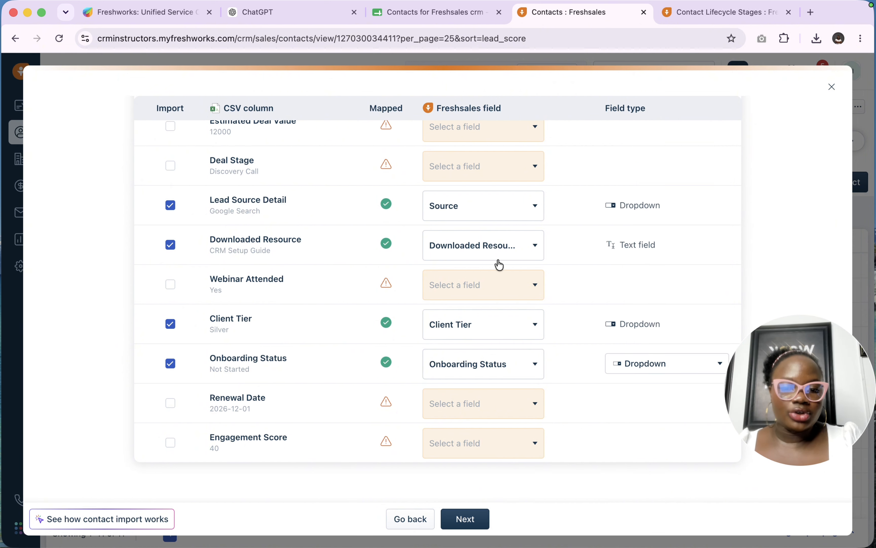
# Examine the full list of CSV columns to check which are mapped to Freshsales fields and which are not.
pyautogui.scroll(3, 475, 283)
pyautogui.scroll(5, 477, 245)
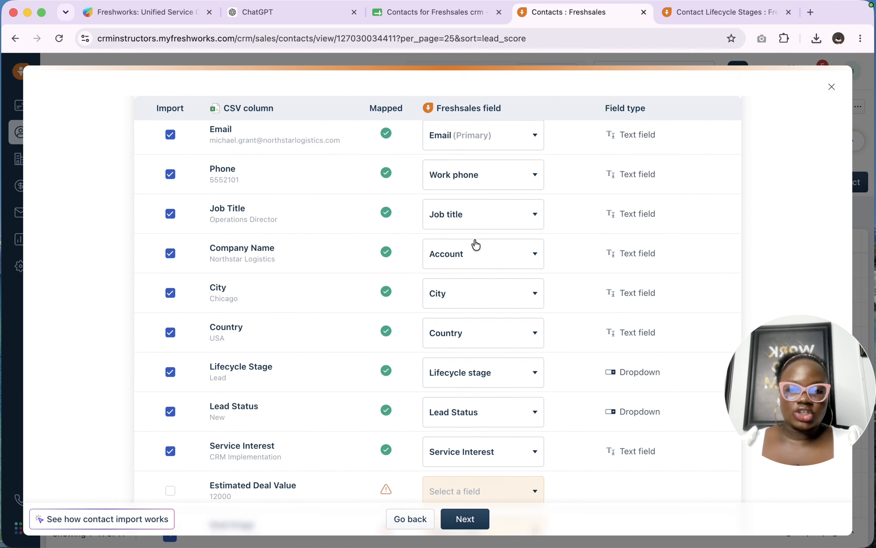
pyautogui.scroll(3, 476, 245)
pyautogui.scroll(-10, 475, 245)
pyautogui.scroll(8, 475, 245)
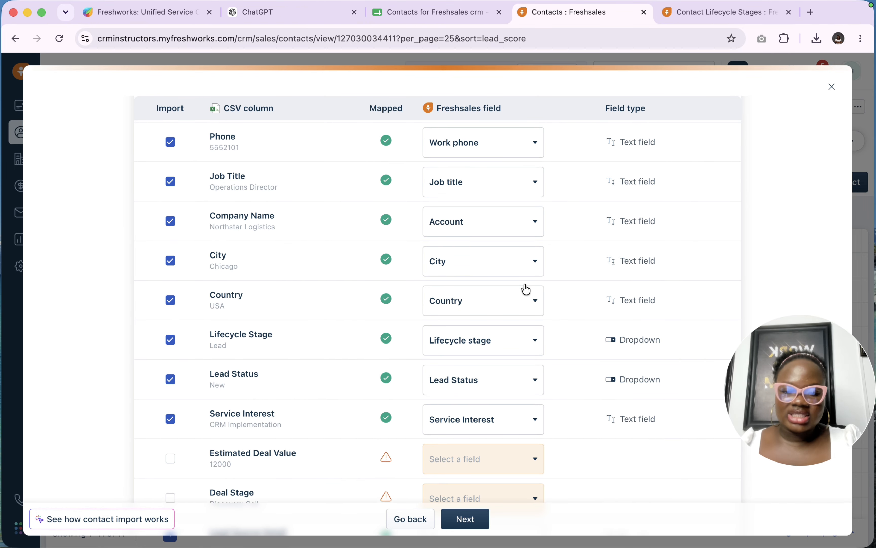
pyautogui.scroll(5, 525, 342)
pyautogui.scroll(-12, 525, 342)
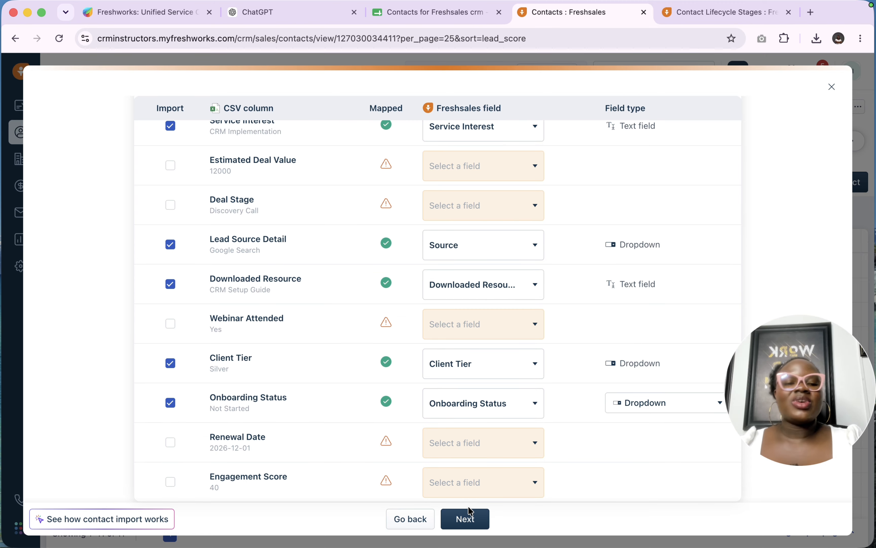
pyautogui.scroll(2, 550, 366)
pyautogui.scroll(8, 549, 362)
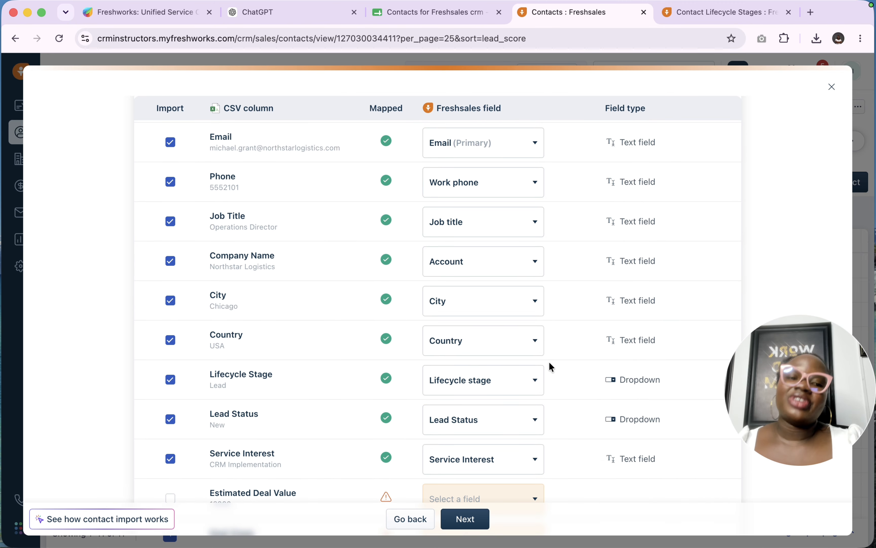
pyautogui.scroll(-10, 549, 362)
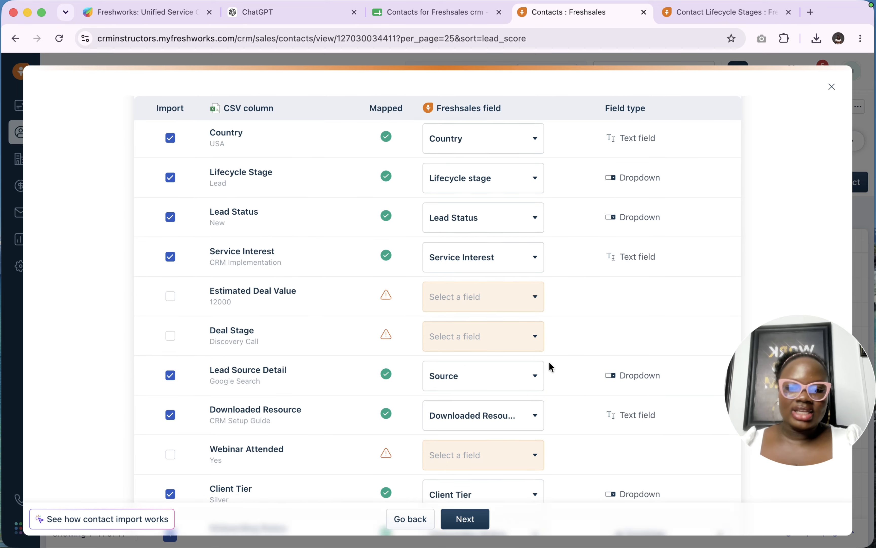
# Accept the field mapping and set the contact import mode to Update only existing contacts.
pyautogui.click(465, 519)
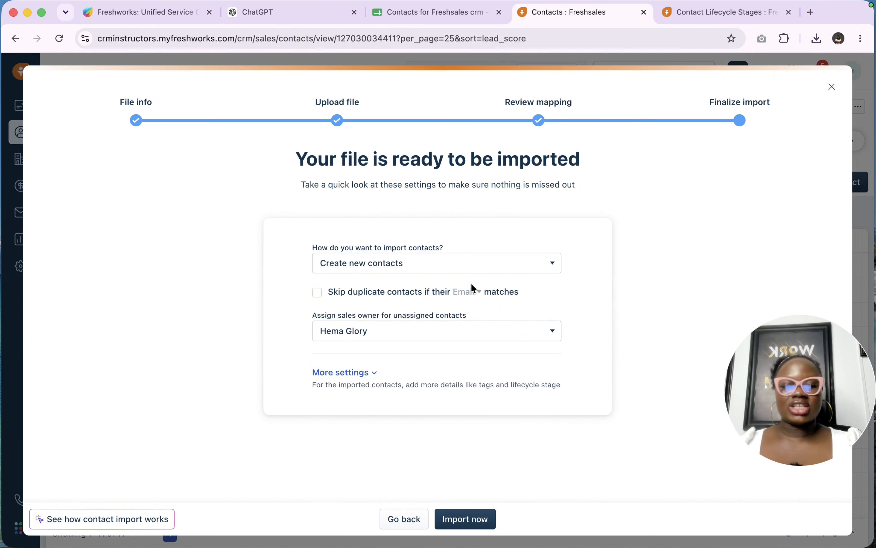
pyautogui.click(453, 270)
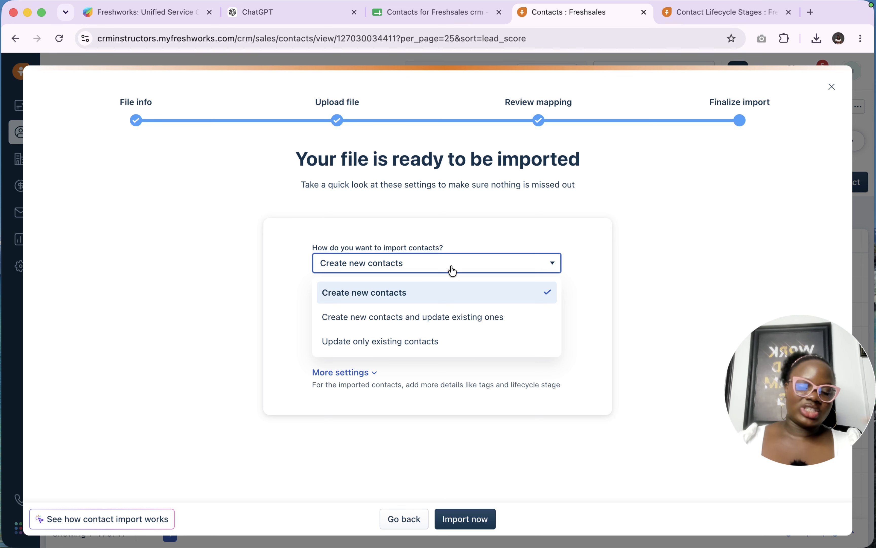
pyautogui.click(450, 340)
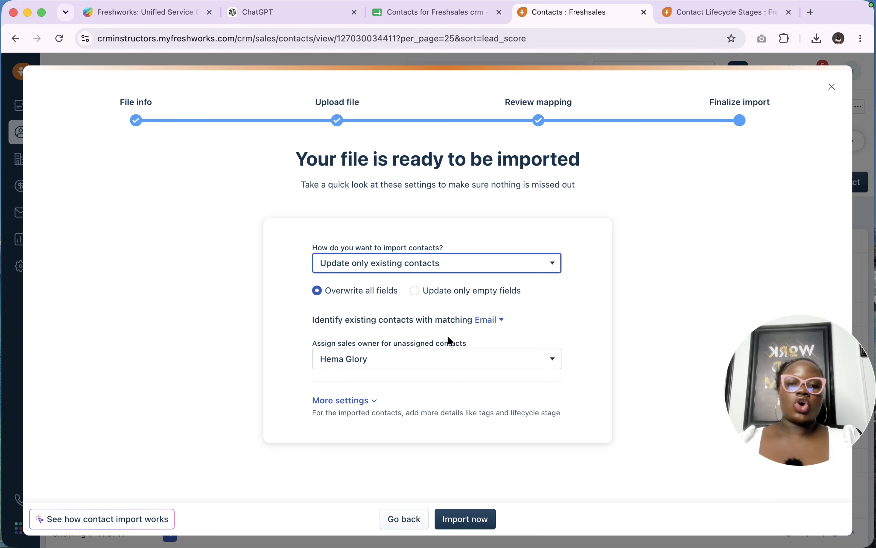
pyautogui.click(382, 272)
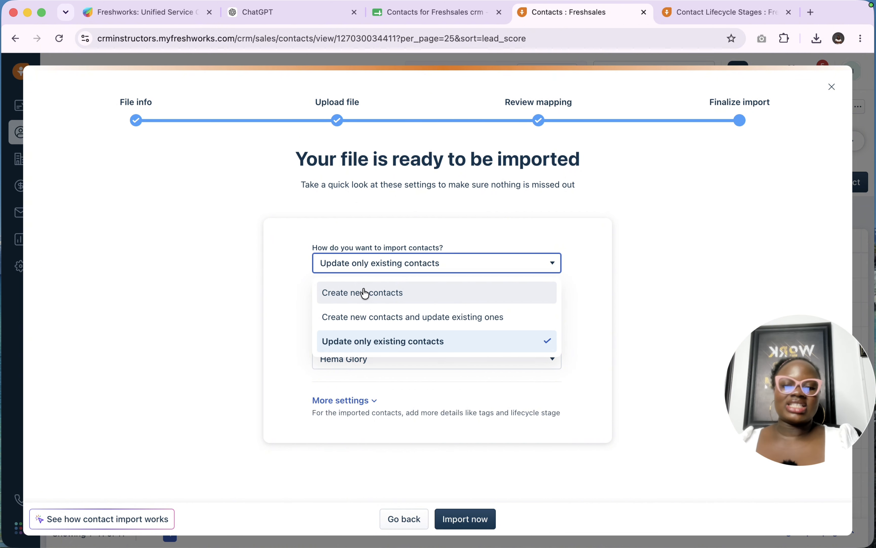
pyautogui.click(589, 279)
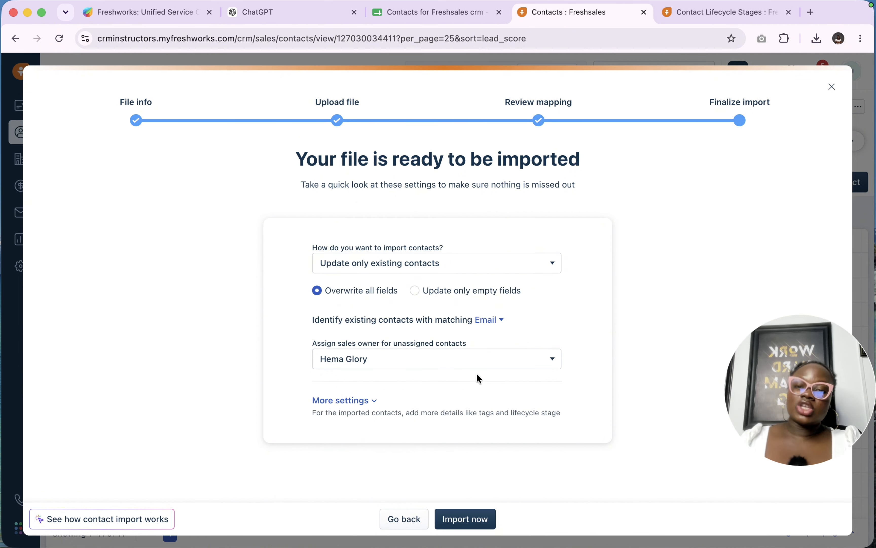
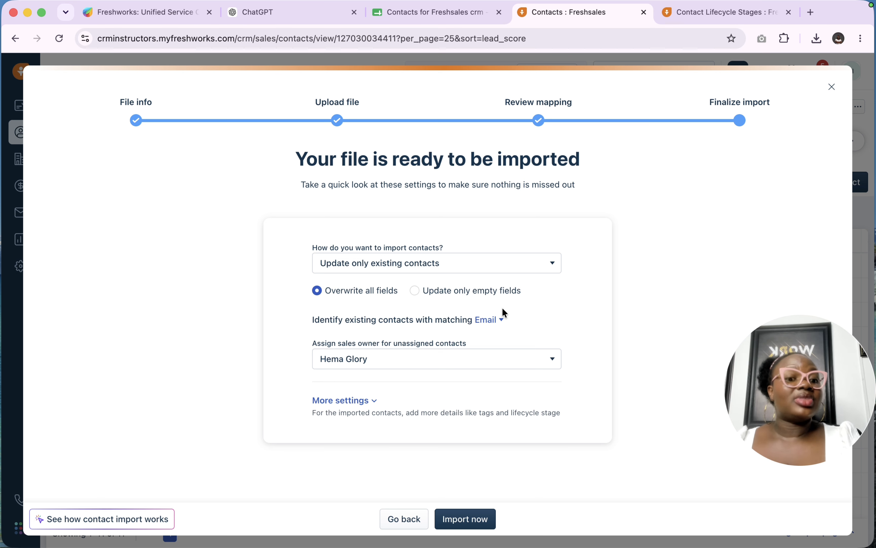
# Review the available matching fields and choose Email as the one that identifies existing contacts for the import.
pyautogui.click(495, 319)
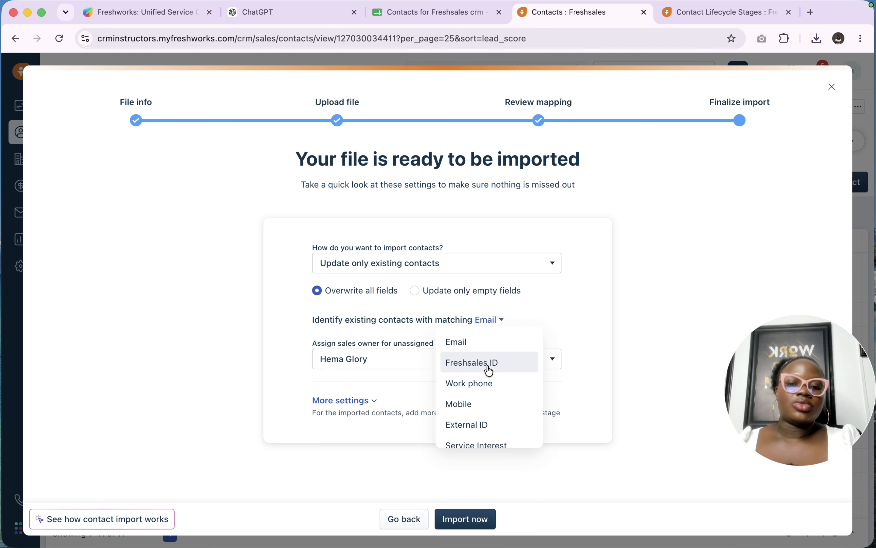
pyautogui.scroll(-2, 489, 372)
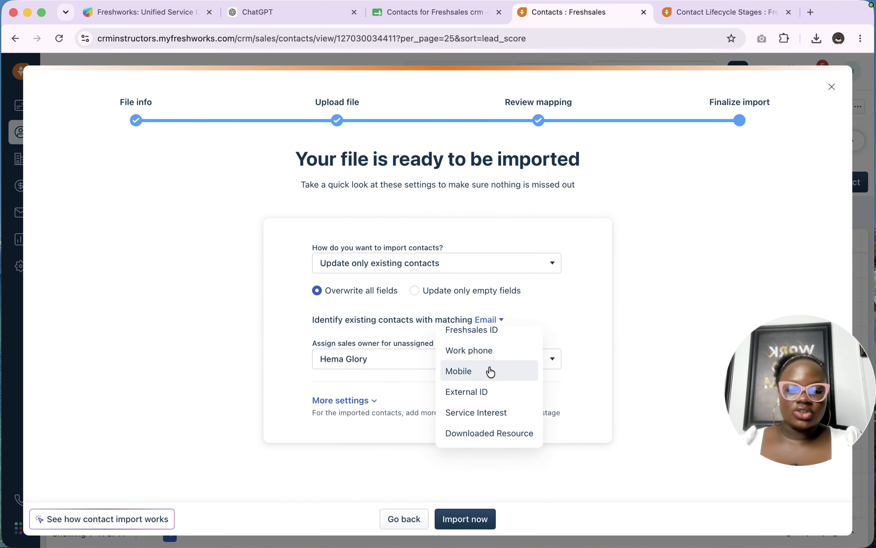
pyautogui.scroll(1, 497, 355)
pyautogui.scroll(1, 496, 356)
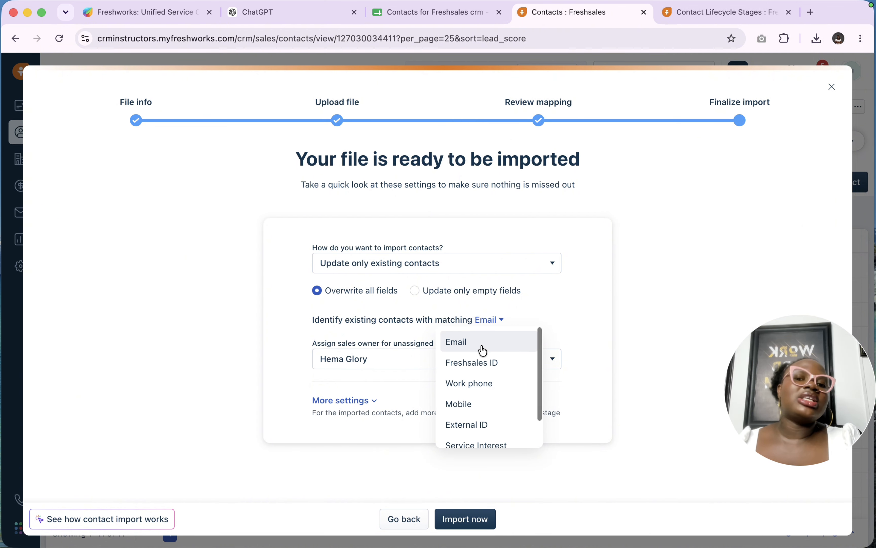
pyautogui.click(481, 347)
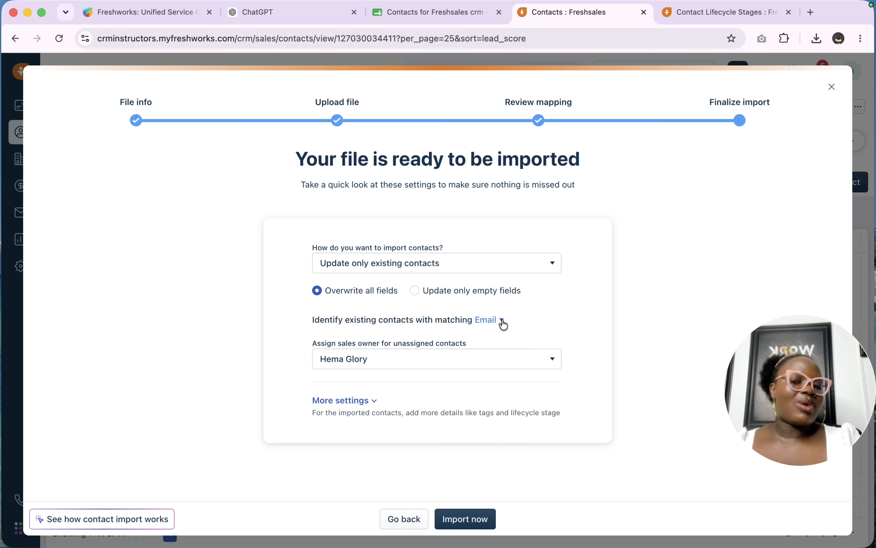
# Expand the additional import settings, leave the tags empty and assign the lifecycle stage Lead to the imported contacts.
pyautogui.click(362, 401)
pyautogui.scroll(-2, 369, 403)
pyautogui.scroll(-1, 370, 403)
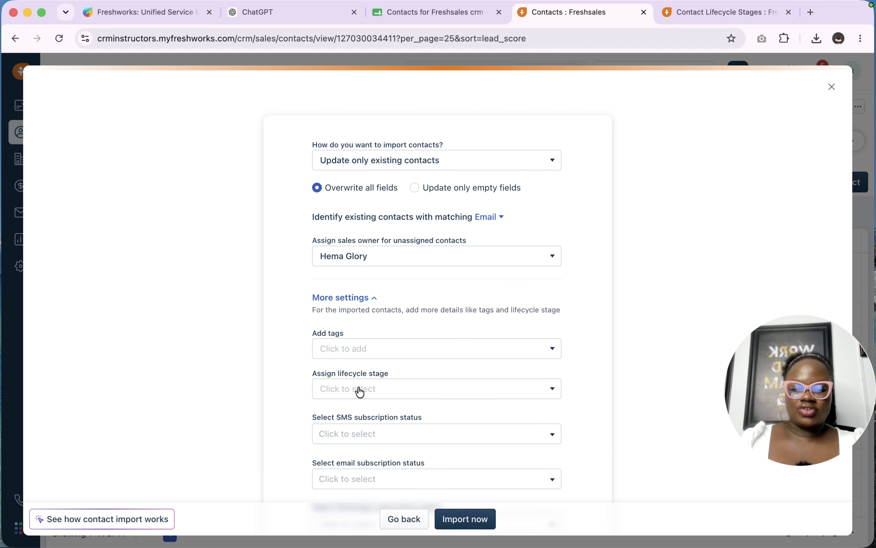
pyautogui.scroll(-1, 384, 422)
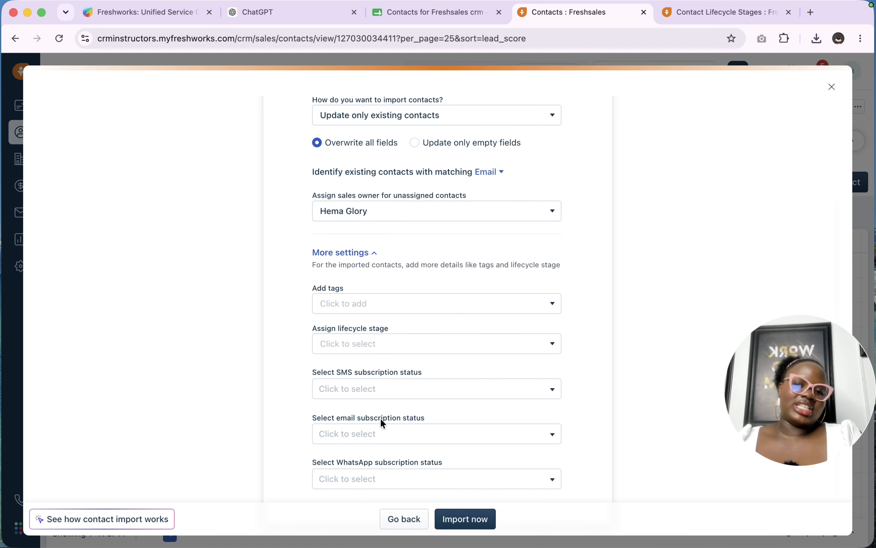
pyautogui.scroll(-1, 383, 422)
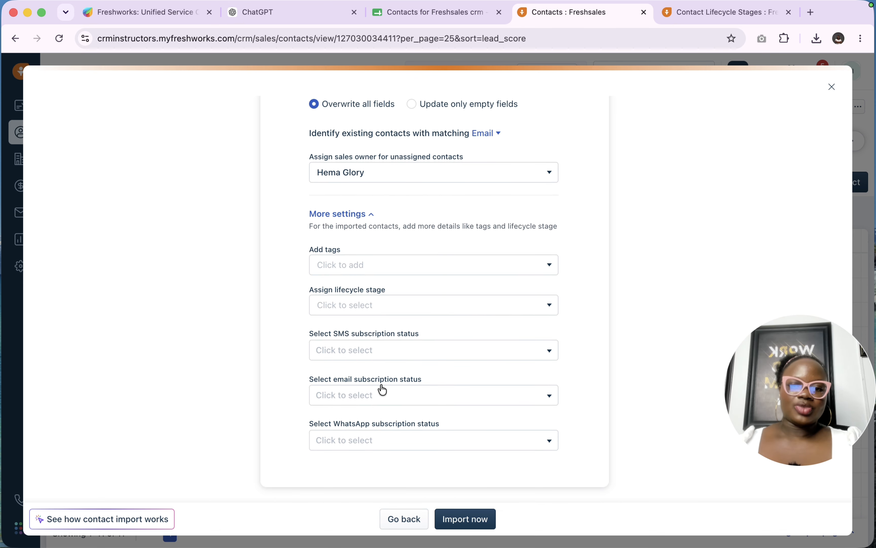
pyautogui.click(364, 264)
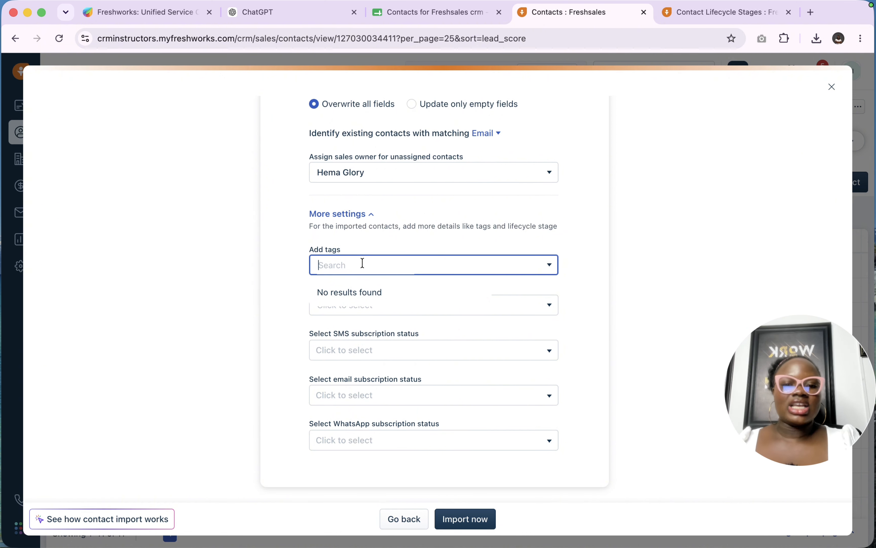
pyautogui.click(485, 267)
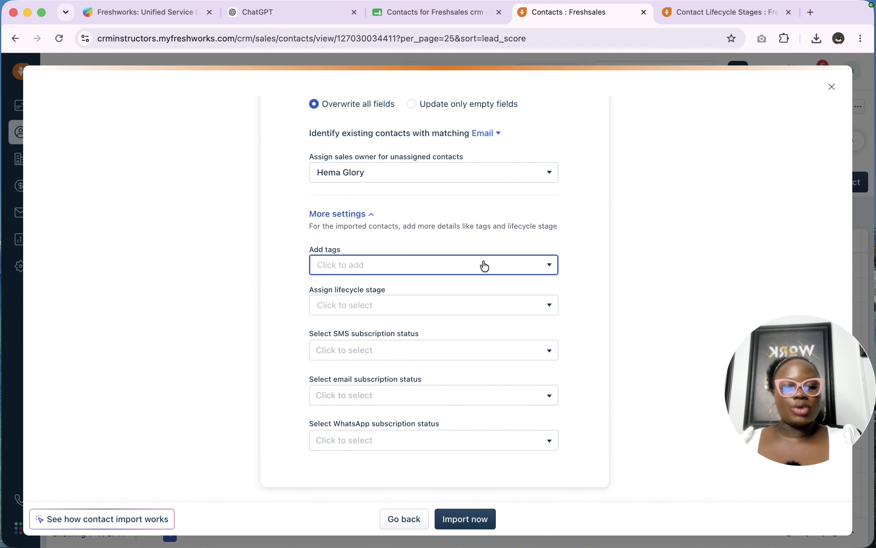
pyautogui.click(475, 308)
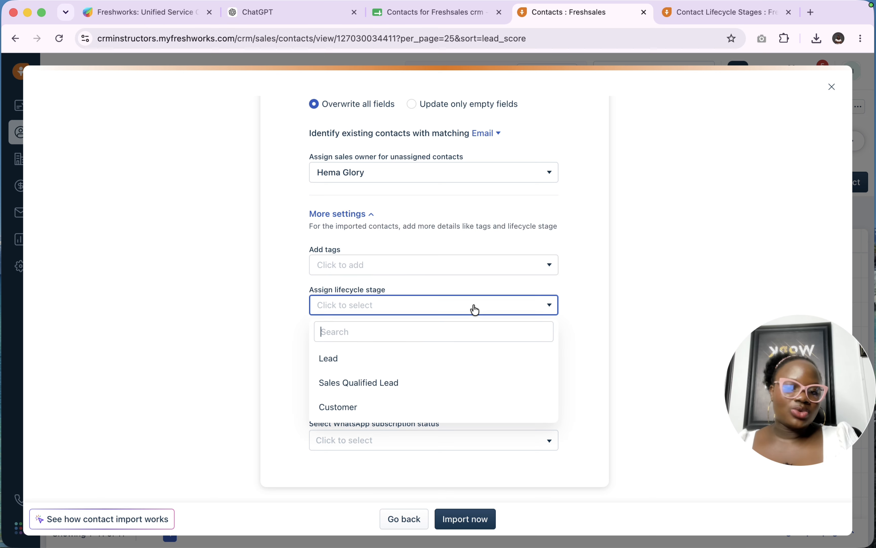
pyautogui.click(377, 369)
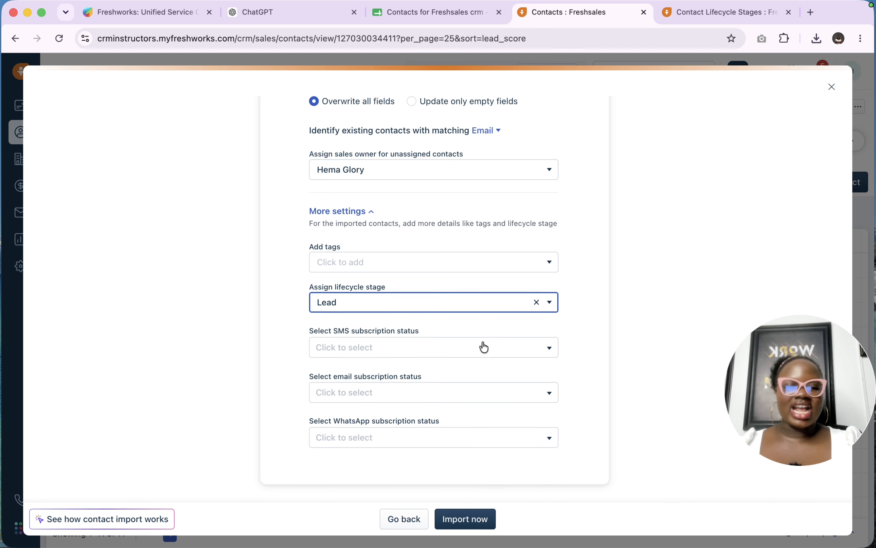
# Set both the SMS subscription status and the email subscription status of the imported contacts to Subscribed.
pyautogui.click(449, 357)
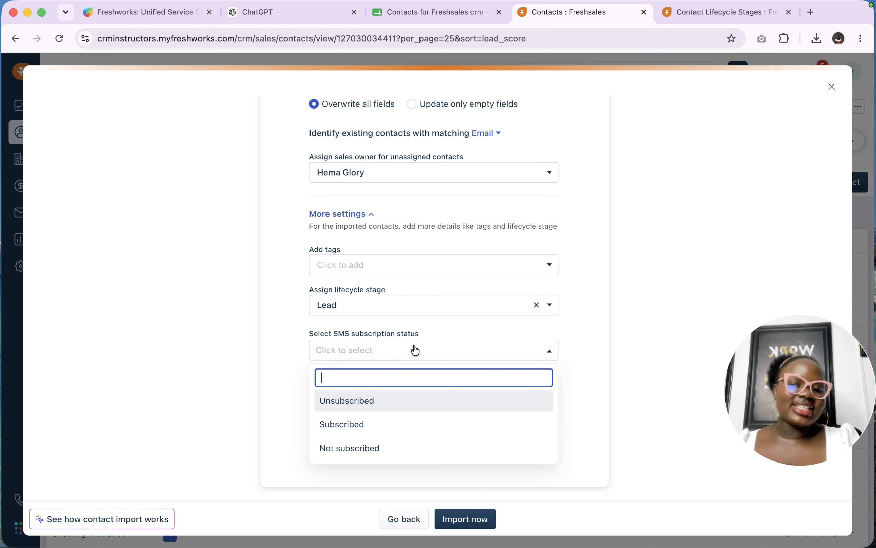
pyautogui.click(363, 424)
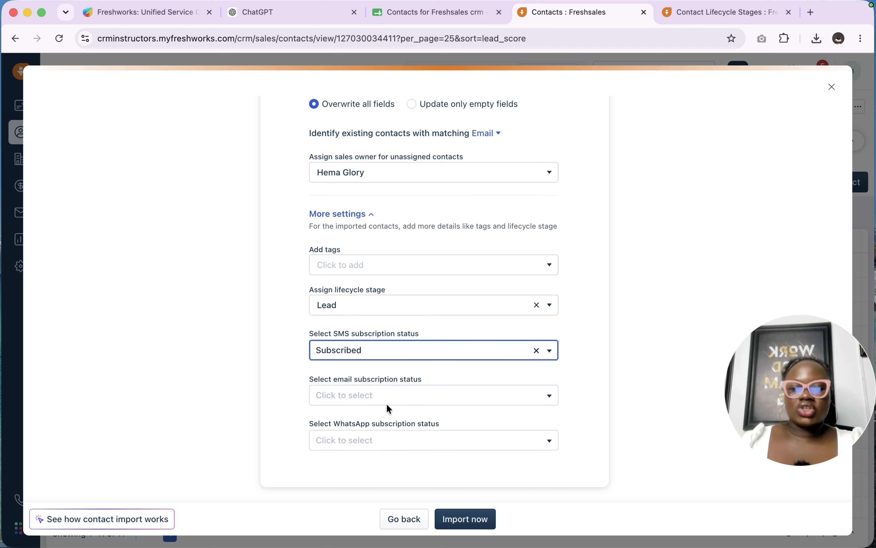
pyautogui.click(400, 406)
pyautogui.click(400, 406)
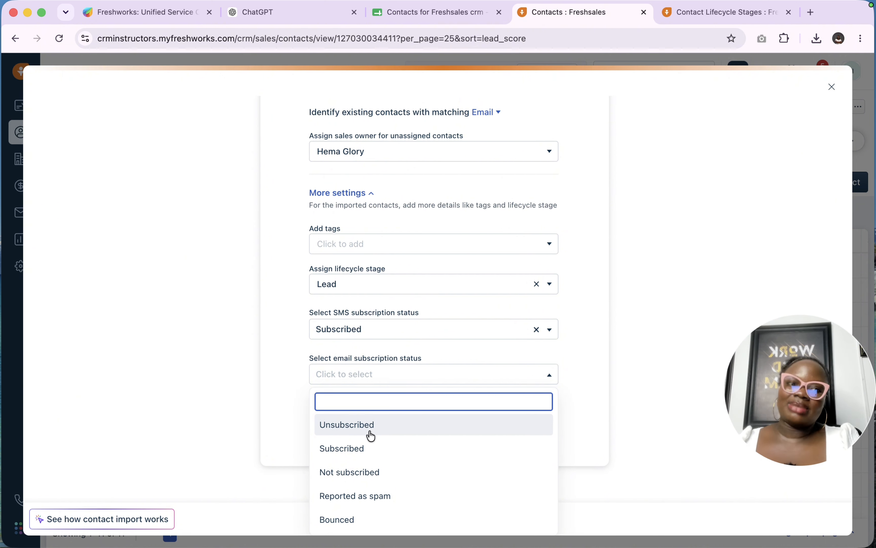
pyautogui.click(376, 450)
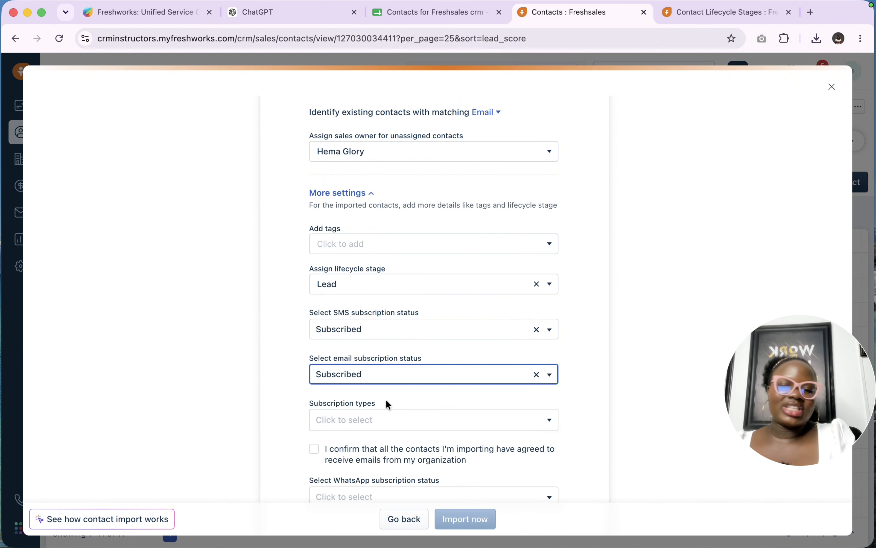
# Add Newsletter as the email subscription type for the imported contacts.
pyautogui.scroll(-3, 387, 399)
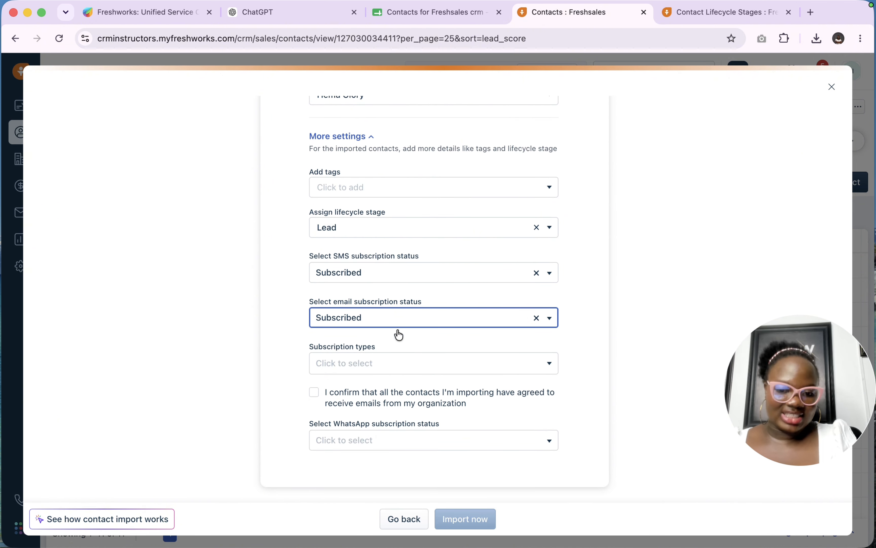
pyautogui.click(373, 363)
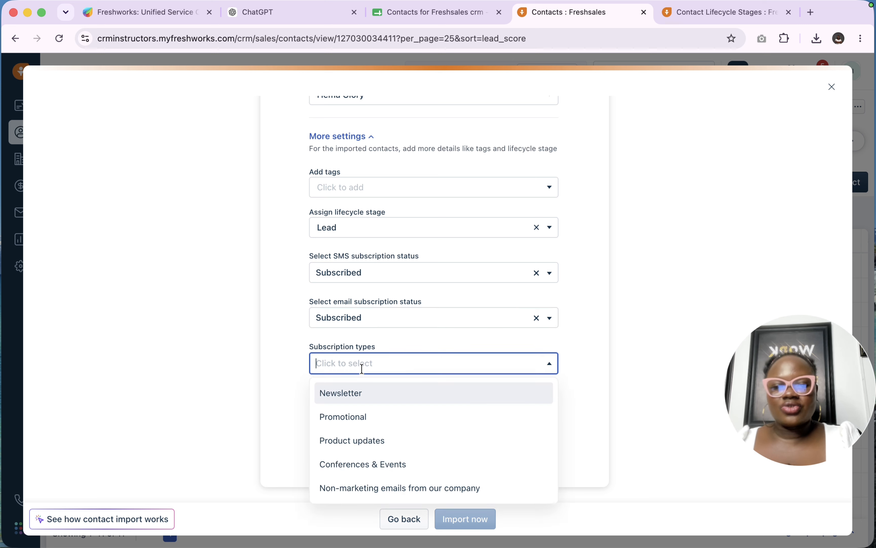
pyautogui.click(370, 395)
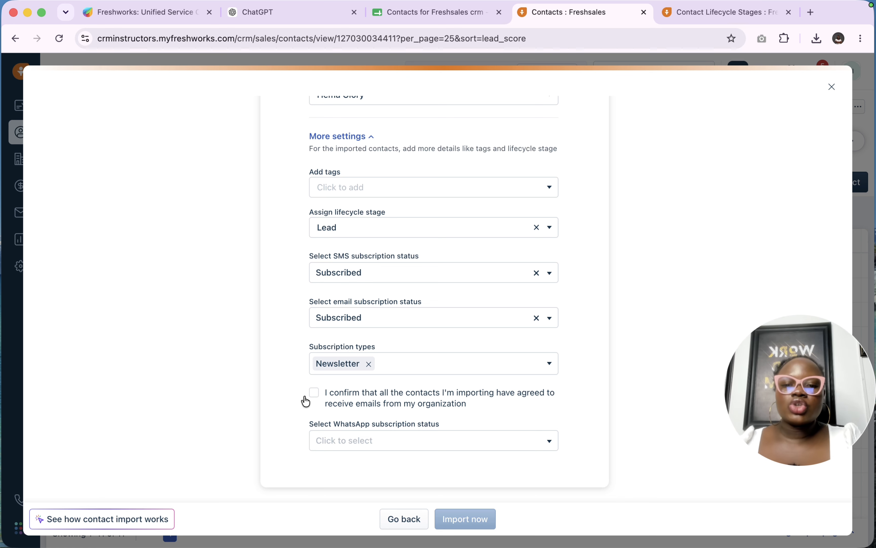
# Confirm that all contacts being imported have agreed to receive emails from the organization.
pyautogui.click(315, 394)
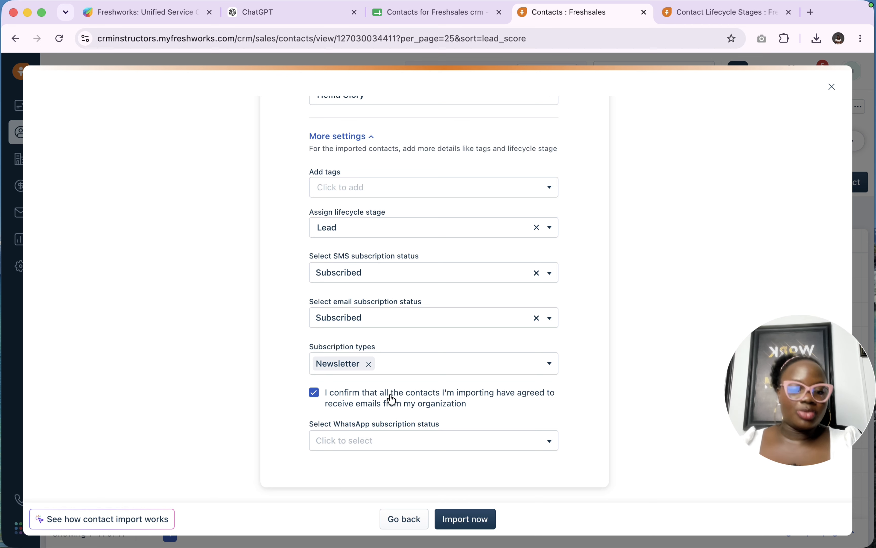
pyautogui.click(315, 394)
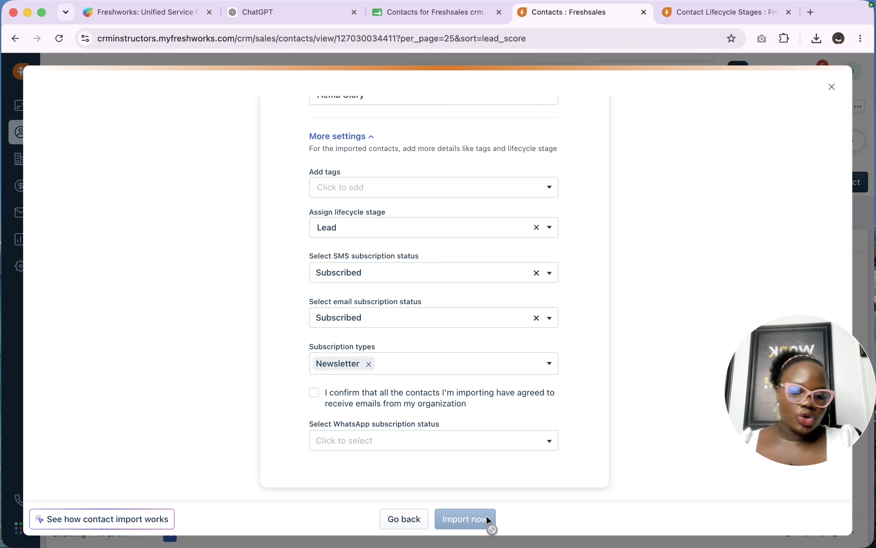
pyautogui.click(315, 394)
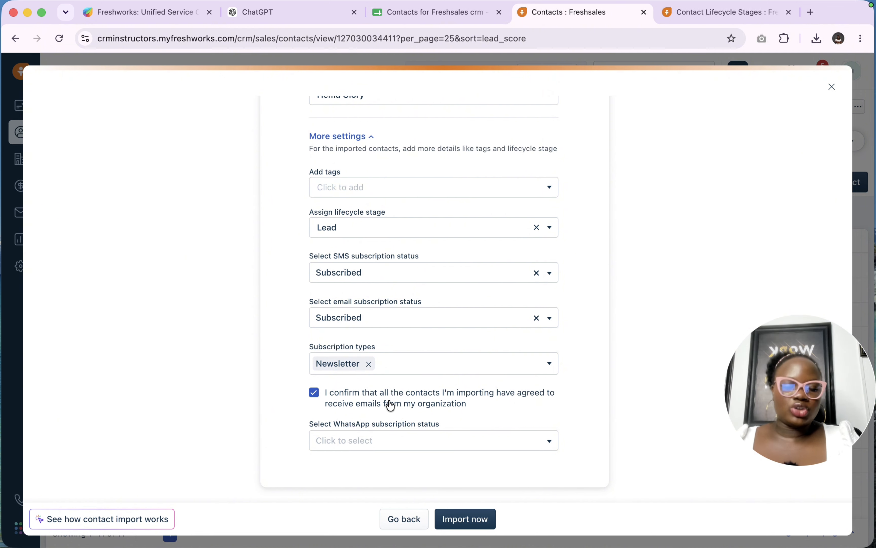
# Set the WhatsApp subscription status to Subscribed for the imported contacts and start the import.
pyautogui.click(386, 447)
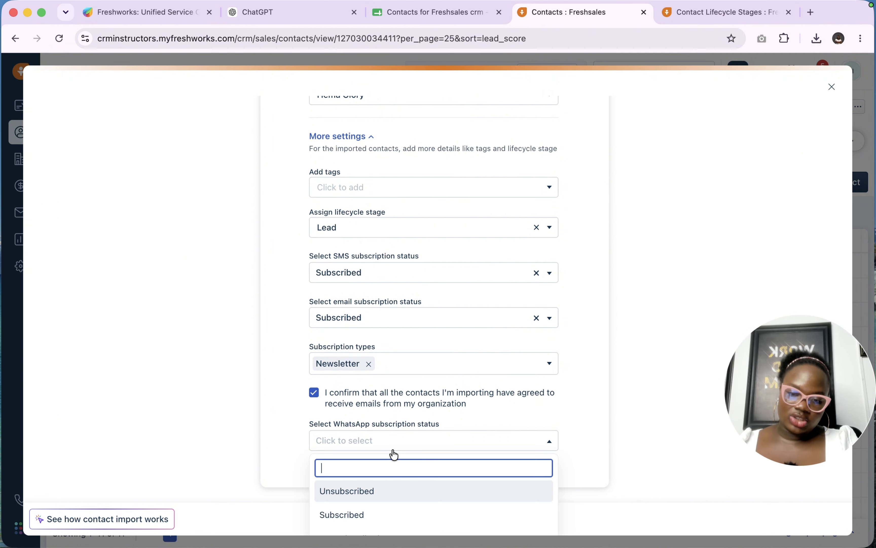
pyautogui.click(346, 497)
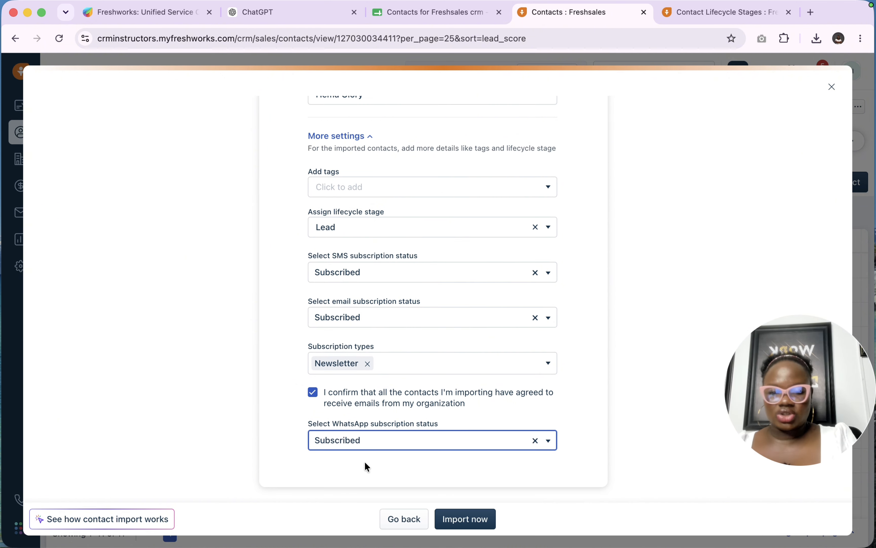
pyautogui.scroll(10, 488, 373)
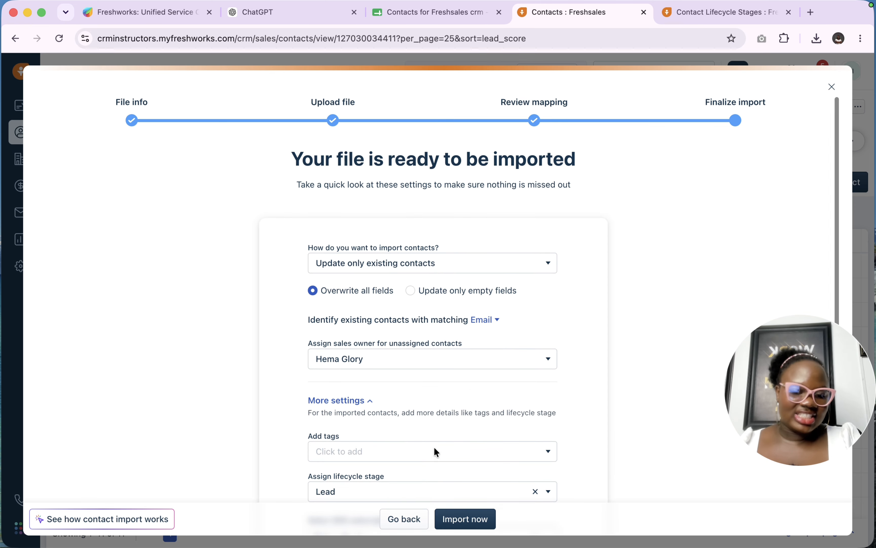
pyautogui.click(466, 519)
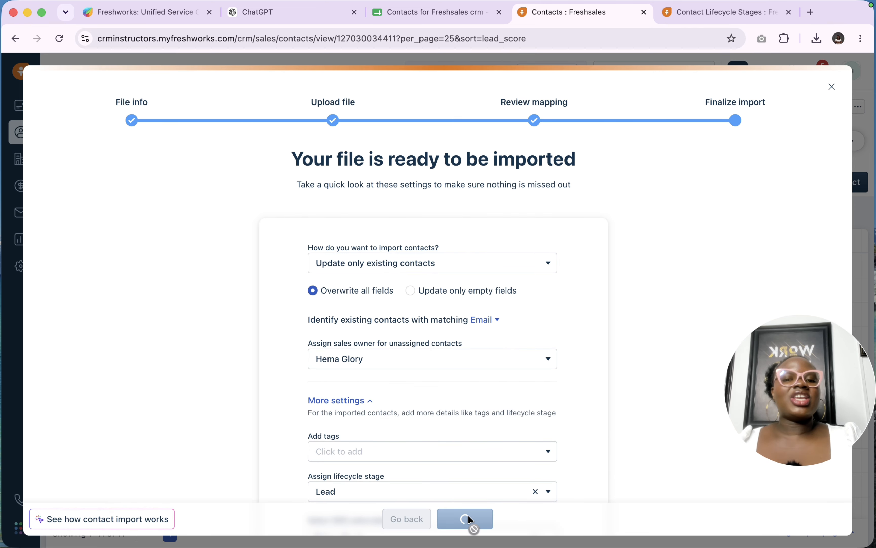
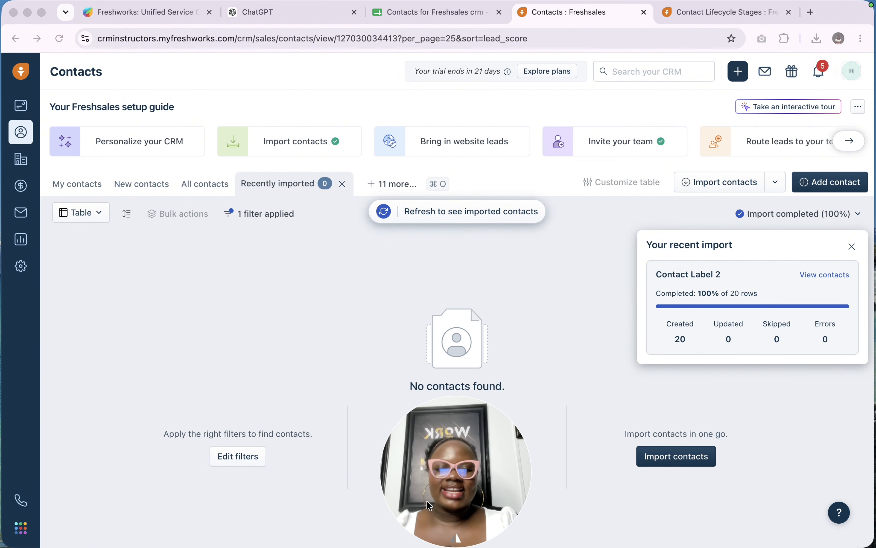
# Refresh the recently imported contacts and examine their job title, email, mobile, status, tags and sales owner columns.
pyautogui.click(384, 213)
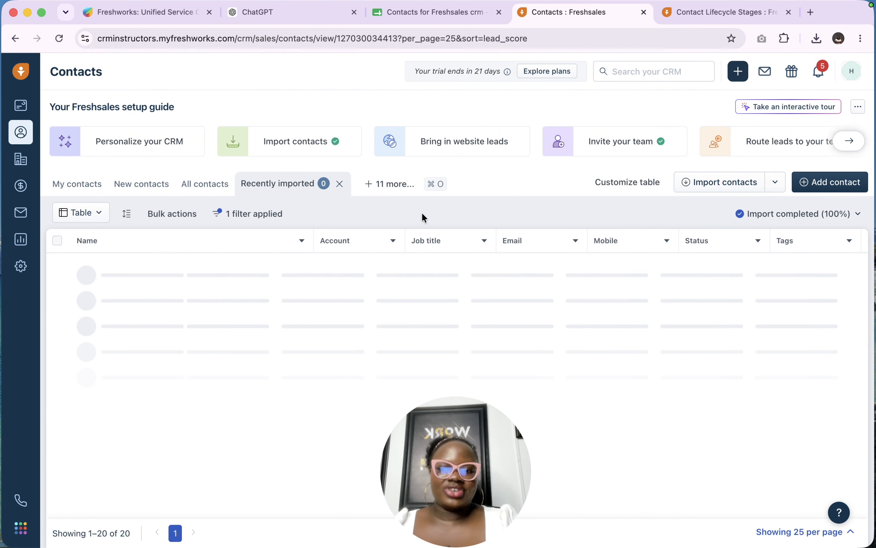
pyautogui.moveTo(460, 432); pyautogui.dragTo(481, 62)
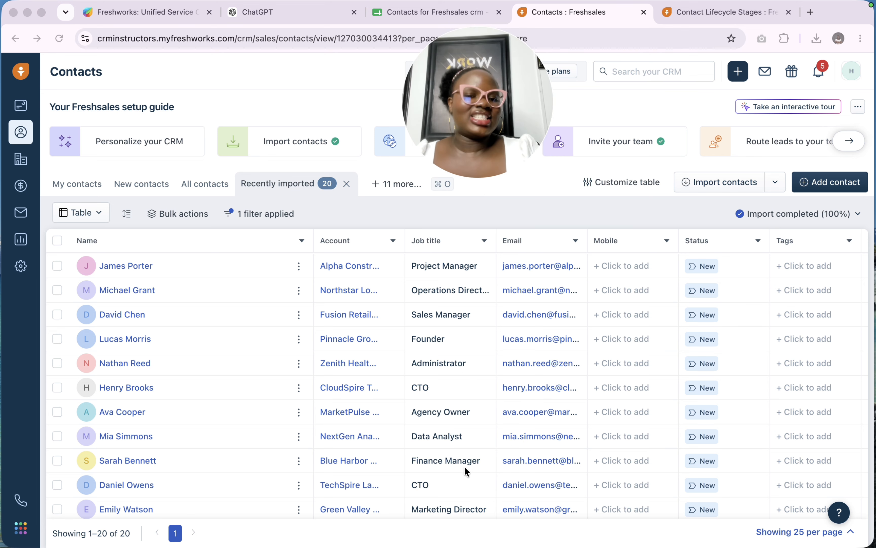
pyautogui.scroll(-6, 464, 466)
pyautogui.scroll(6, 465, 468)
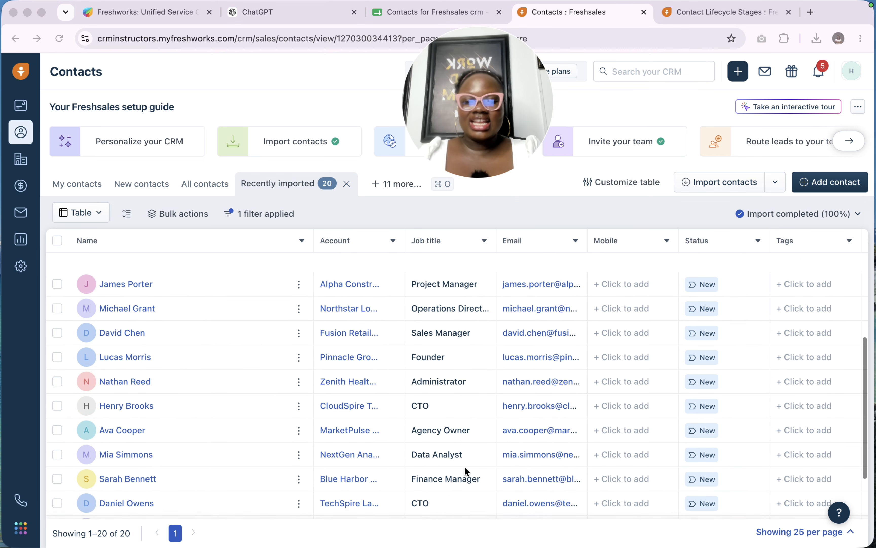
pyautogui.scroll(-6, 560, 414)
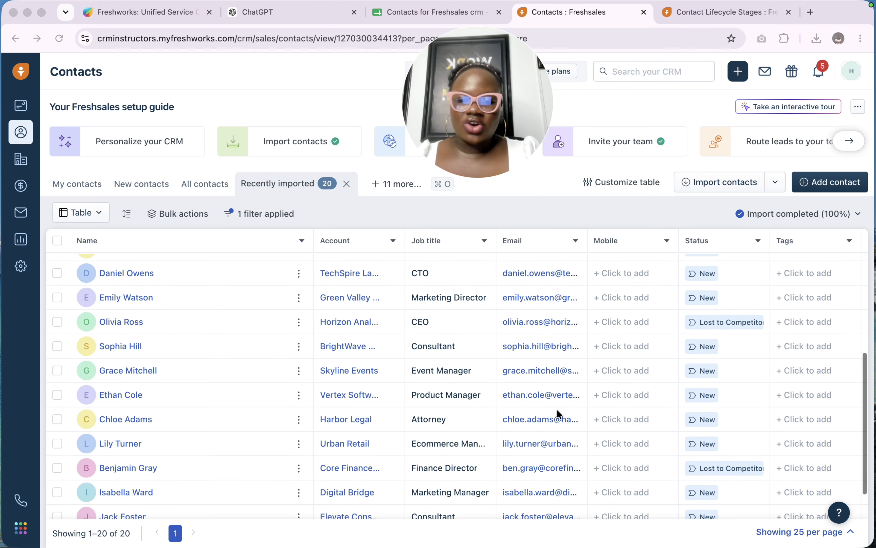
pyautogui.scroll(6, 559, 414)
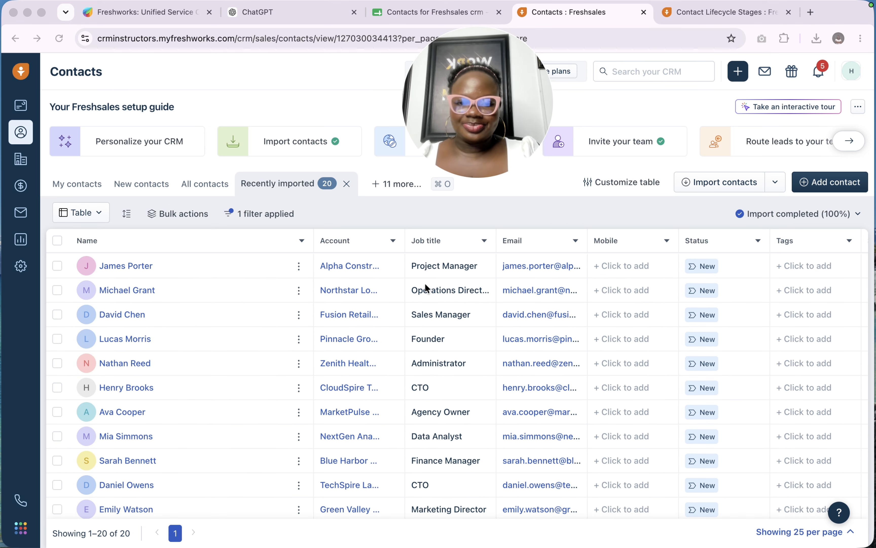
pyautogui.scroll(-6, 637, 369)
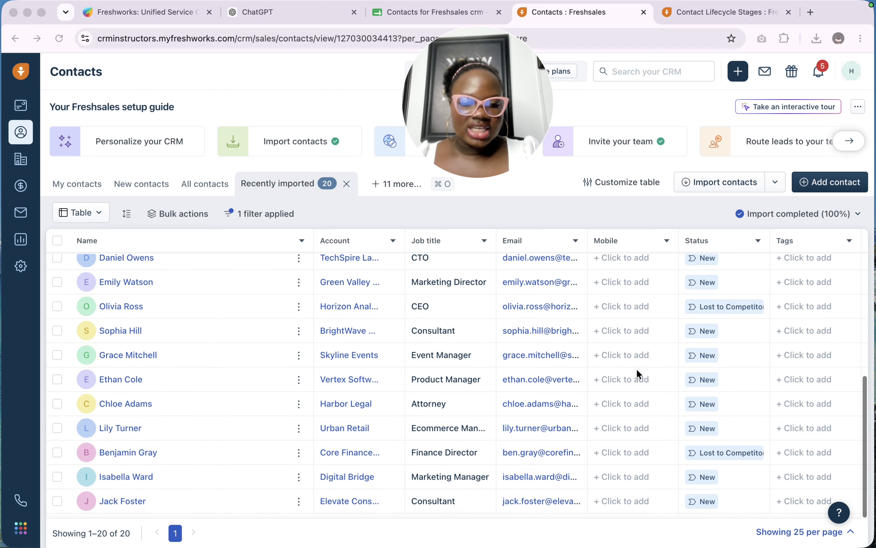
pyautogui.scroll(8, 403, 347)
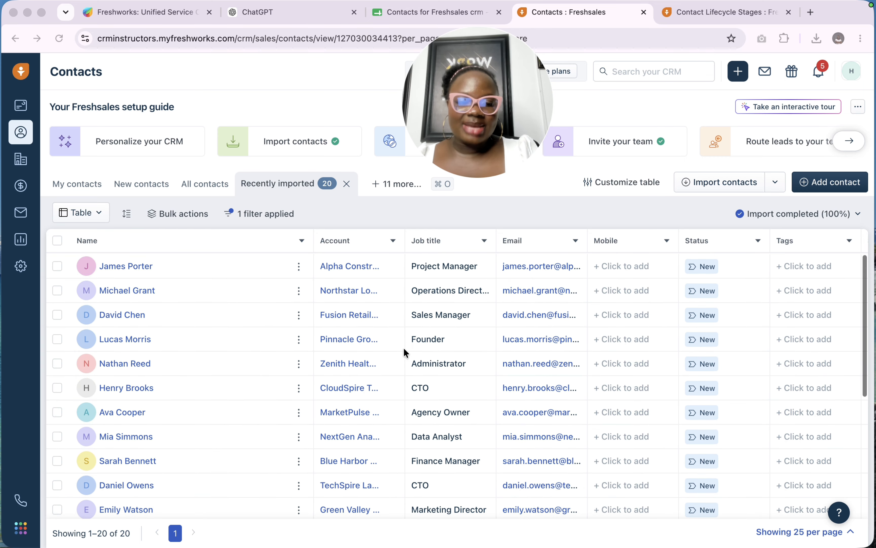
pyautogui.hscroll(3, 403, 350)
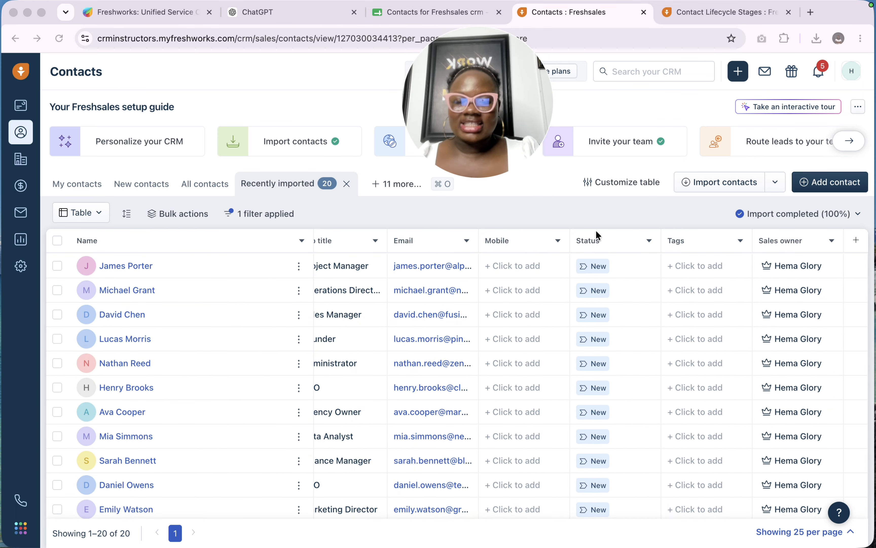
pyautogui.moveTo(499, 85); pyautogui.dragTo(569, 60)
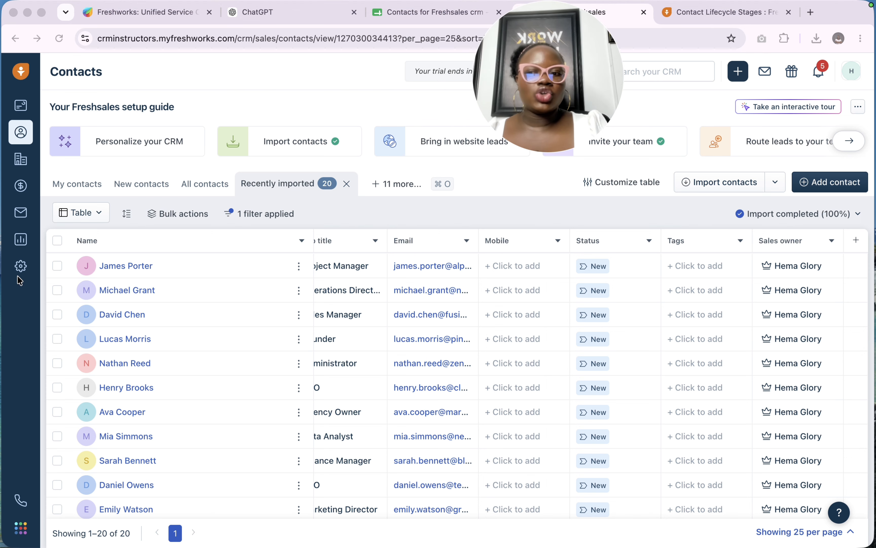
# Search the admin settings for "tag" and open the Tags page under Account Settings.
pyautogui.click(16, 268)
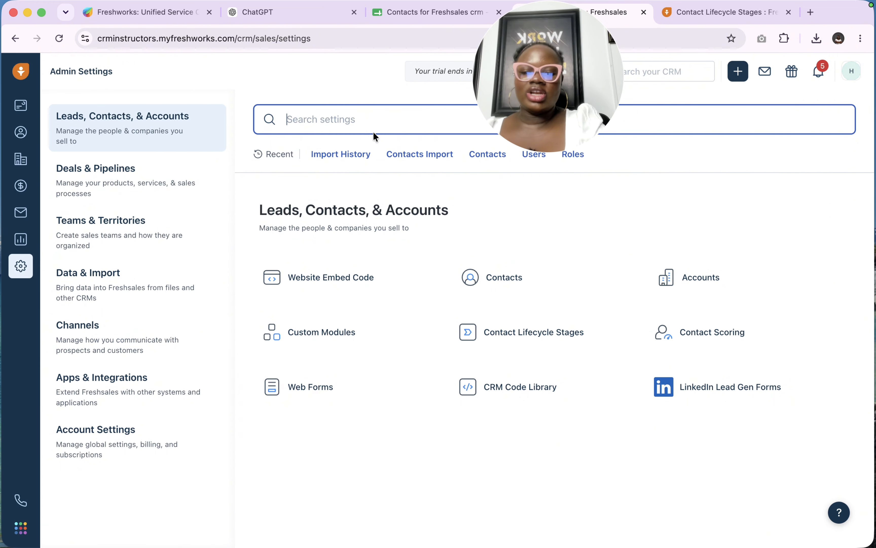
pyautogui.write('tag')
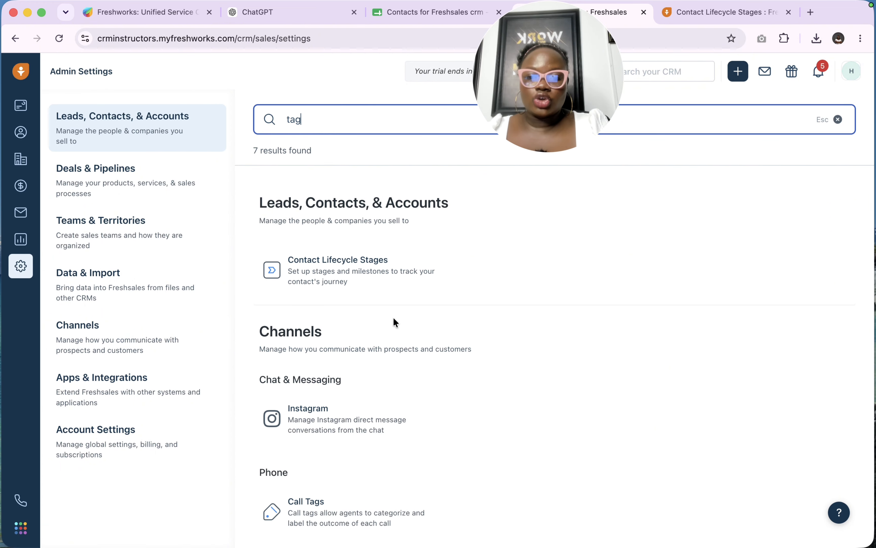
pyautogui.scroll(-3, 393, 319)
pyautogui.scroll(5, 395, 322)
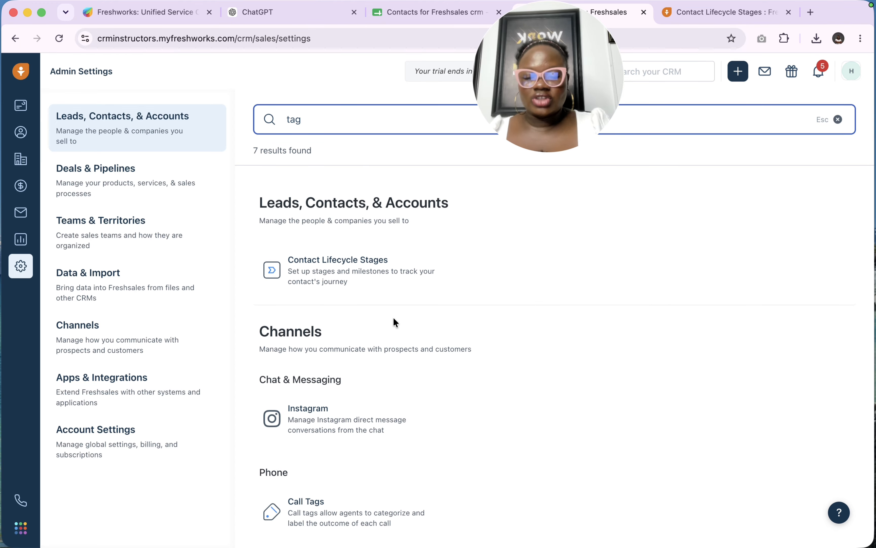
pyautogui.scroll(-6, 394, 319)
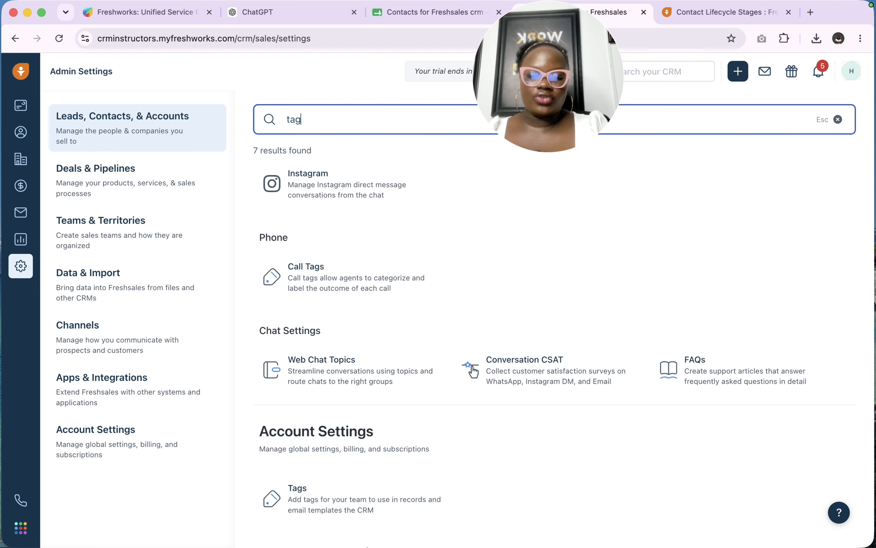
pyautogui.click(358, 509)
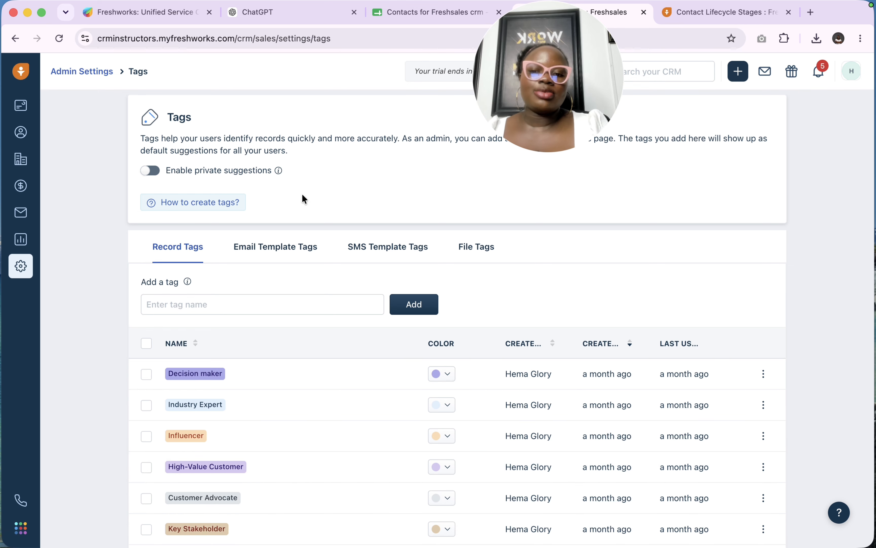
# Add a record tag named "Referral".
pyautogui.scroll(-6, 317, 416)
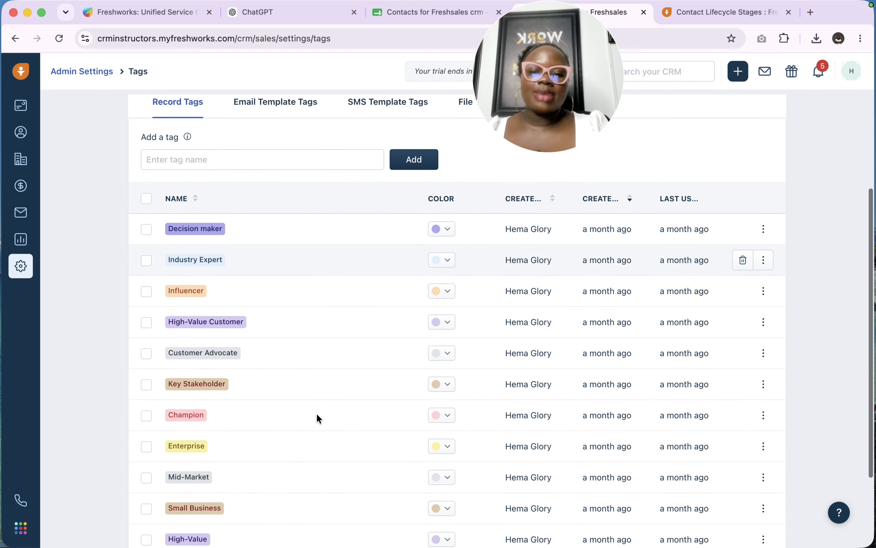
pyautogui.scroll(6, 317, 416)
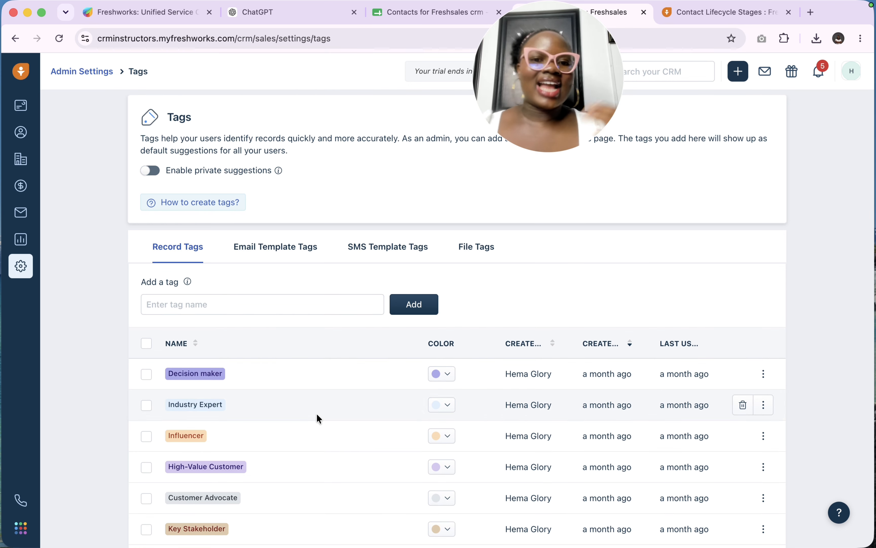
pyautogui.click(235, 306)
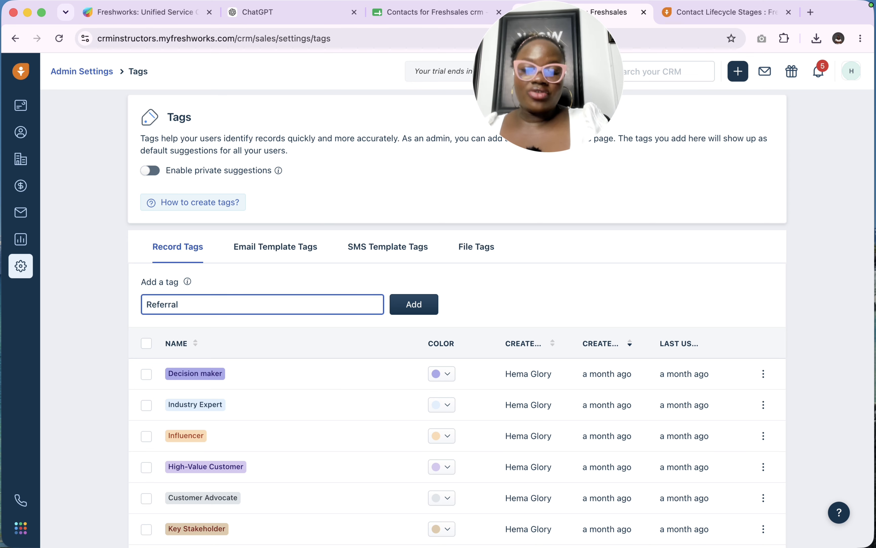
pyautogui.click(418, 312)
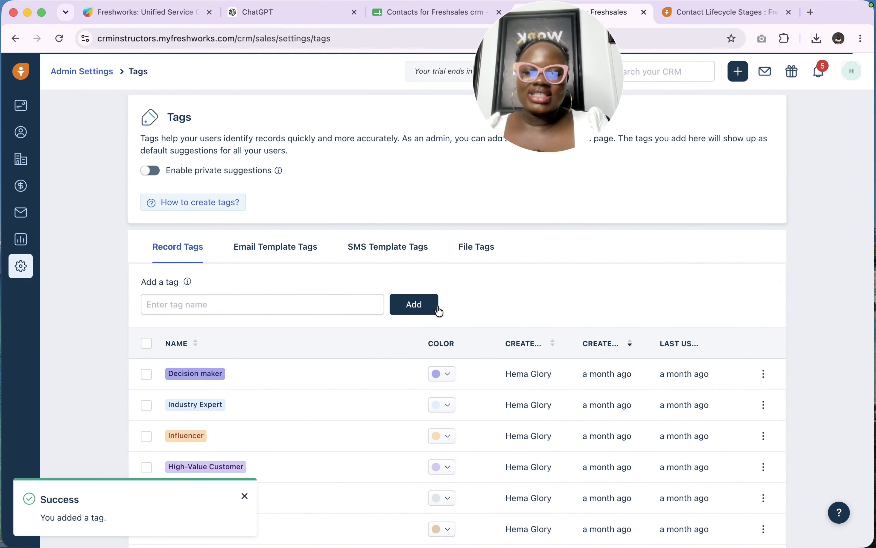
# Change the color of the Referral tag to Baby pink.
pyautogui.scroll(-3, 458, 400)
pyautogui.scroll(-4, 456, 399)
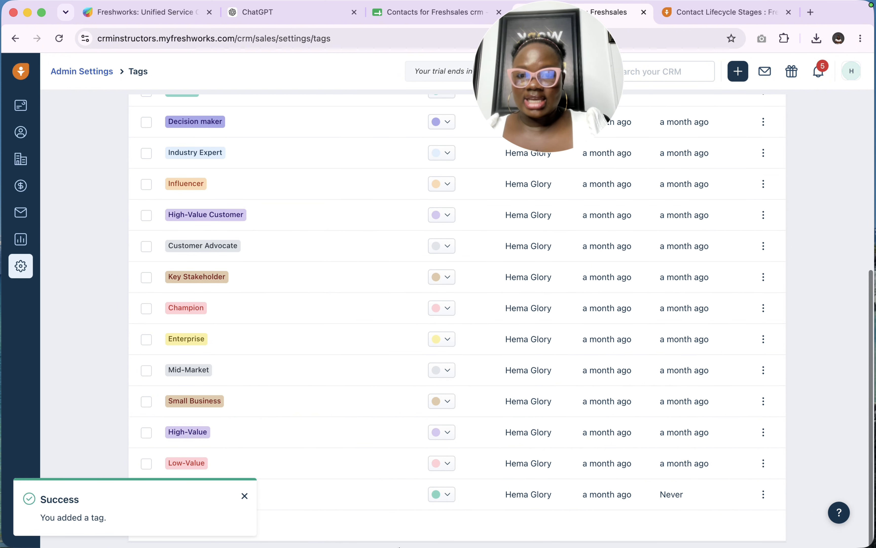
pyautogui.scroll(5, 358, 309)
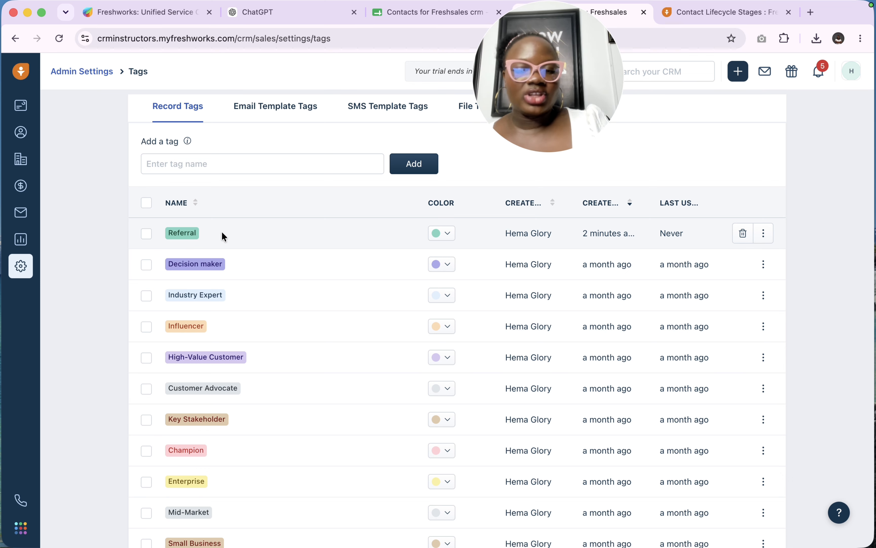
pyautogui.click(450, 238)
pyautogui.scroll(-3, 362, 328)
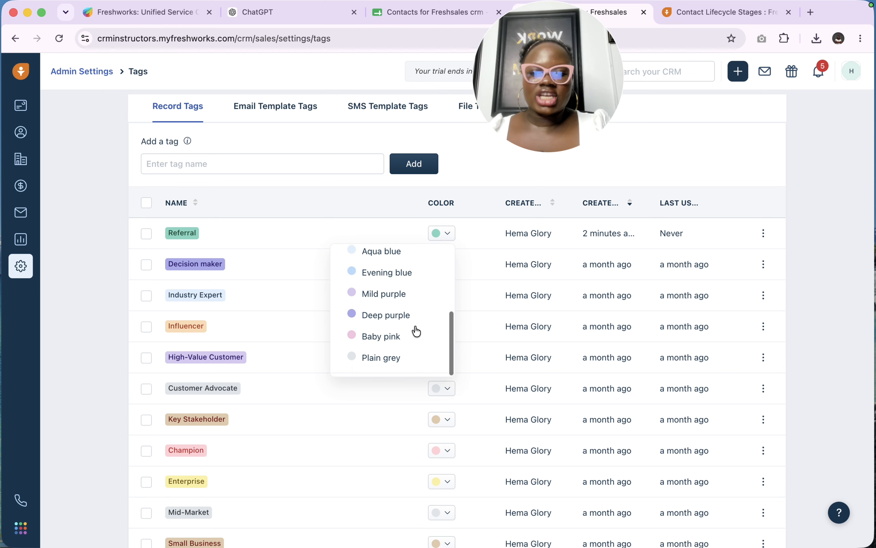
pyautogui.click(393, 342)
# Add a record tag named "Cold Leads".
pyautogui.click(282, 169)
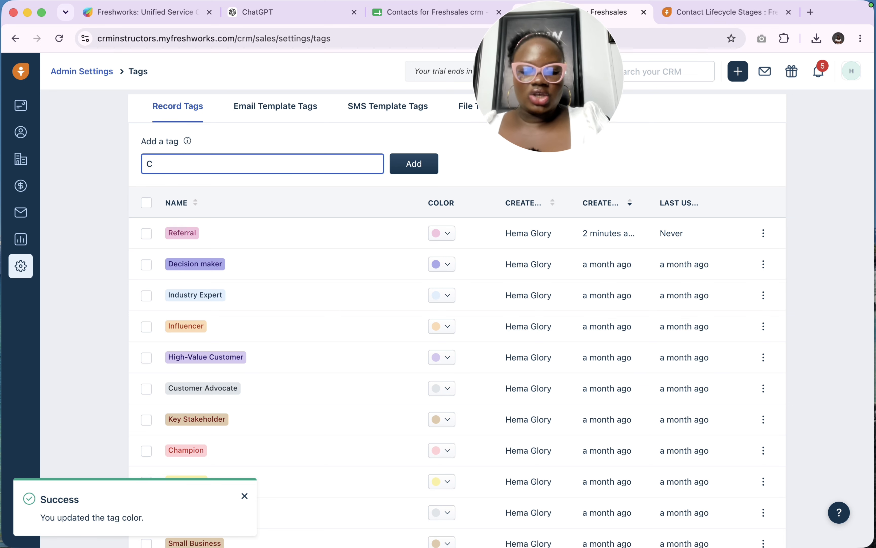
pyautogui.press('capslock')
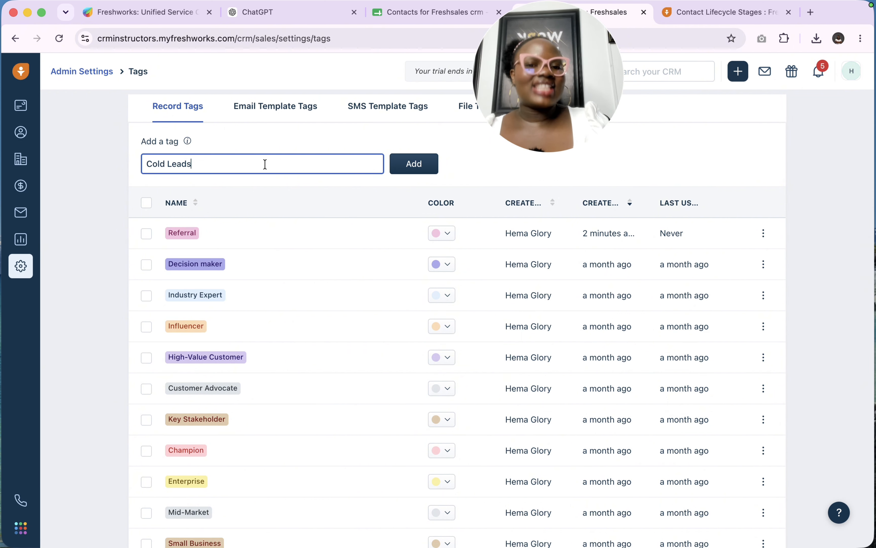
pyautogui.click(420, 168)
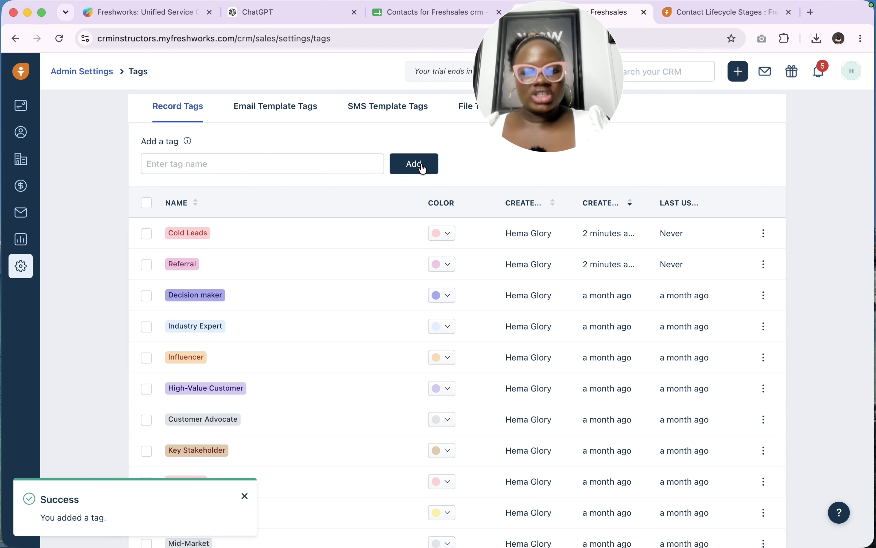
# Add a record tag named "CRM Audit".
pyautogui.click(242, 167)
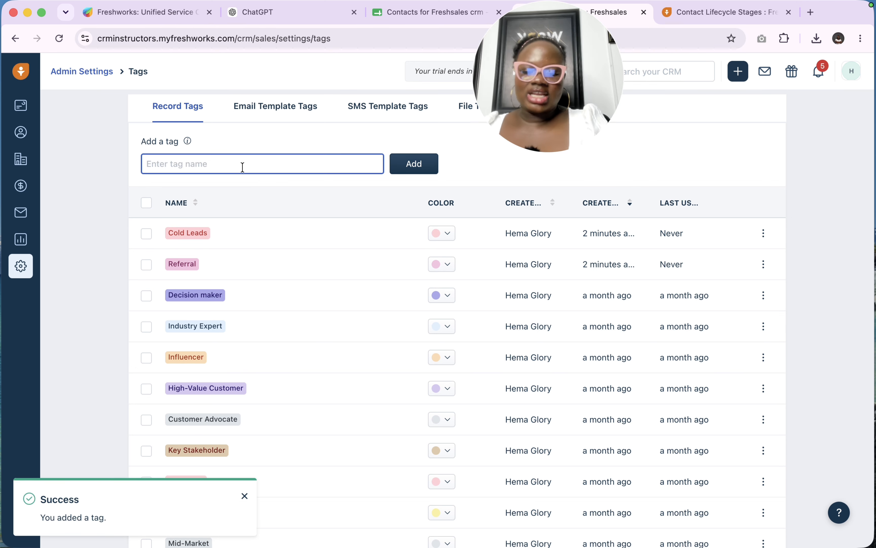
pyautogui.write('CRM Audit')
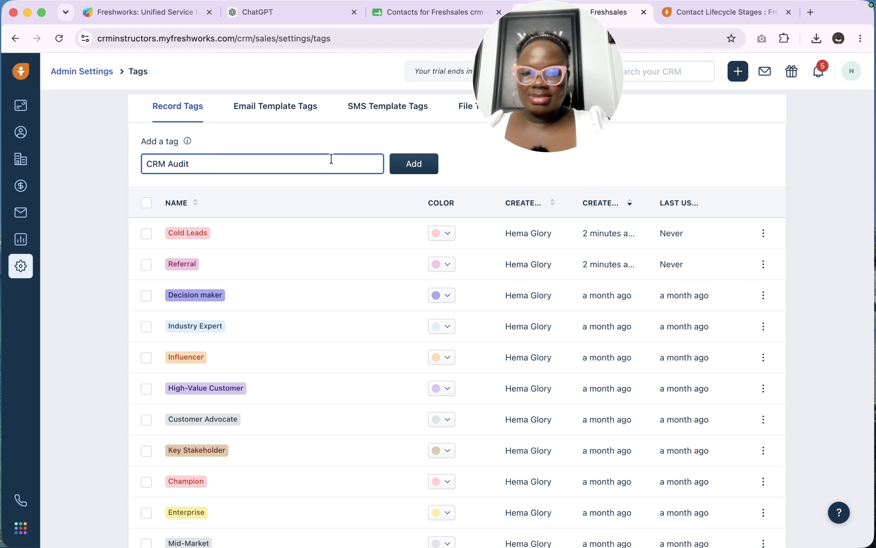
pyautogui.click(402, 173)
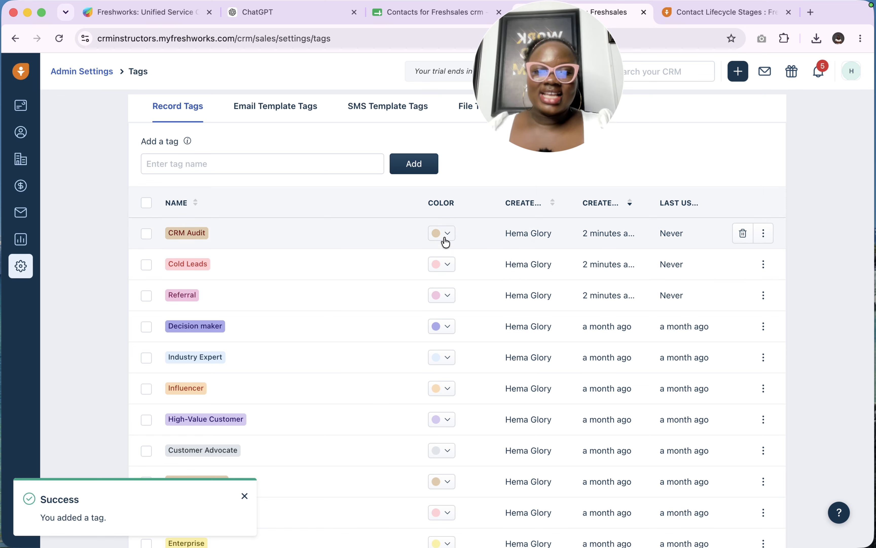
# Change the color of the CRM Audit tag to yellow.
pyautogui.click(443, 236)
pyautogui.click(402, 332)
# Review the tag sections for email templates, SMS templates and files.
pyautogui.scroll(4, 612, 201)
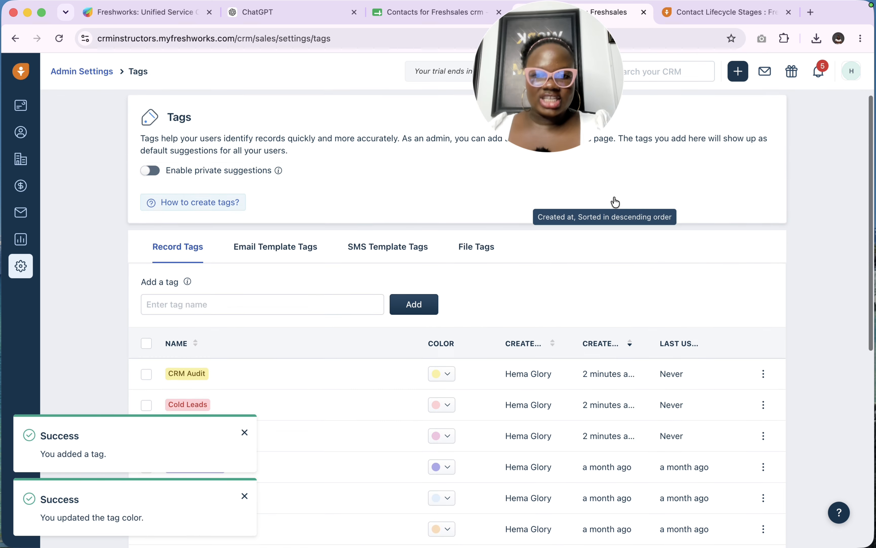
pyautogui.click(275, 253)
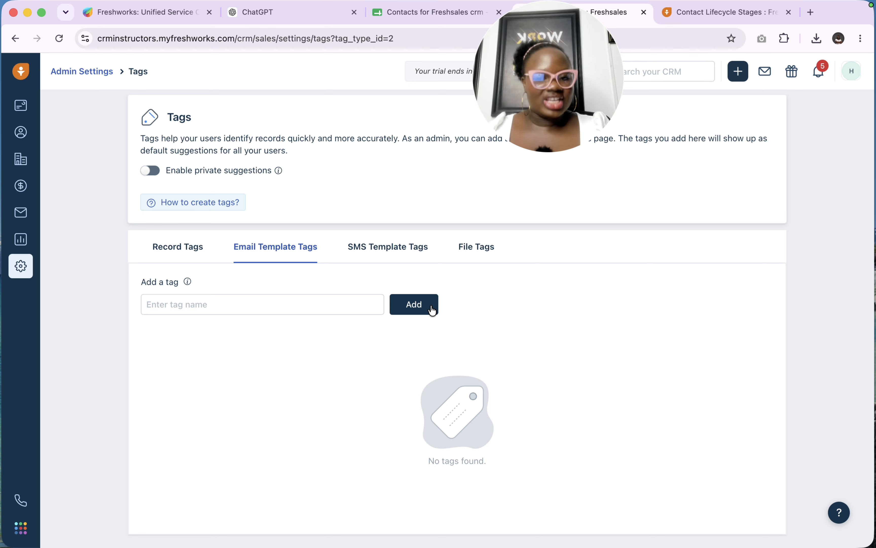
pyautogui.click(391, 250)
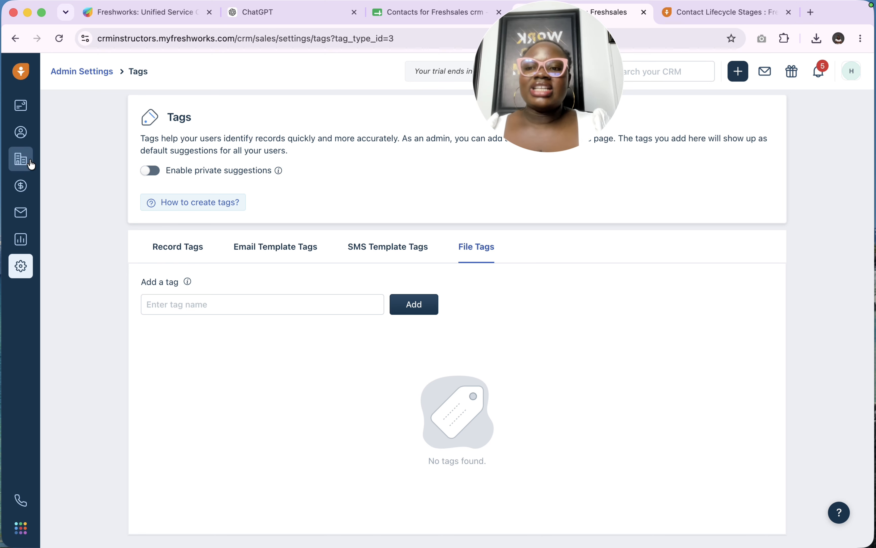
# Select all recently imported contacts in the contacts list and choose the Cold Leads tag for adding in bulk.
pyautogui.click(21, 132)
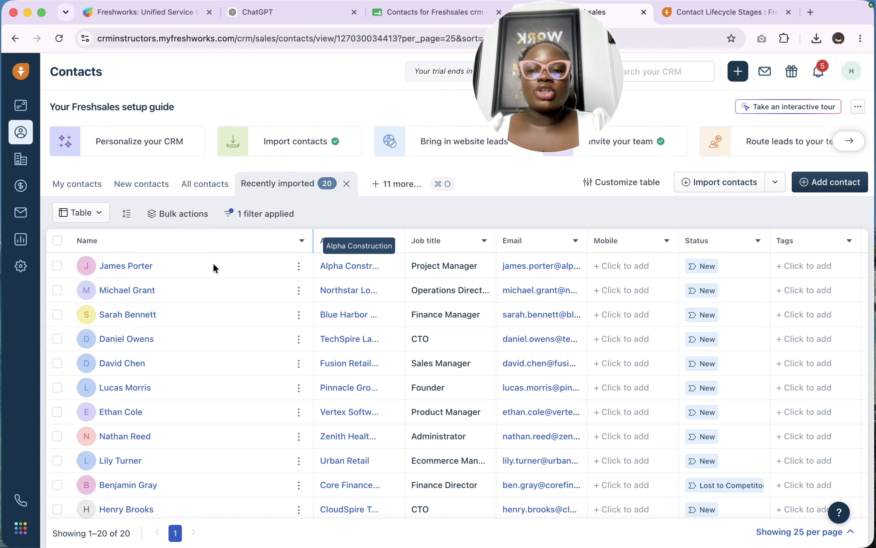
pyautogui.click(57, 268)
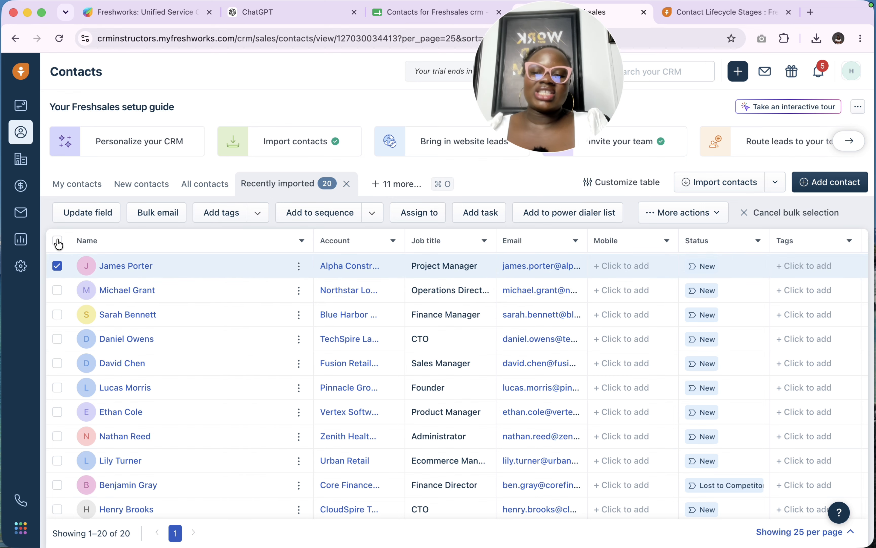
pyautogui.click(57, 240)
pyautogui.scroll(-6, 579, 411)
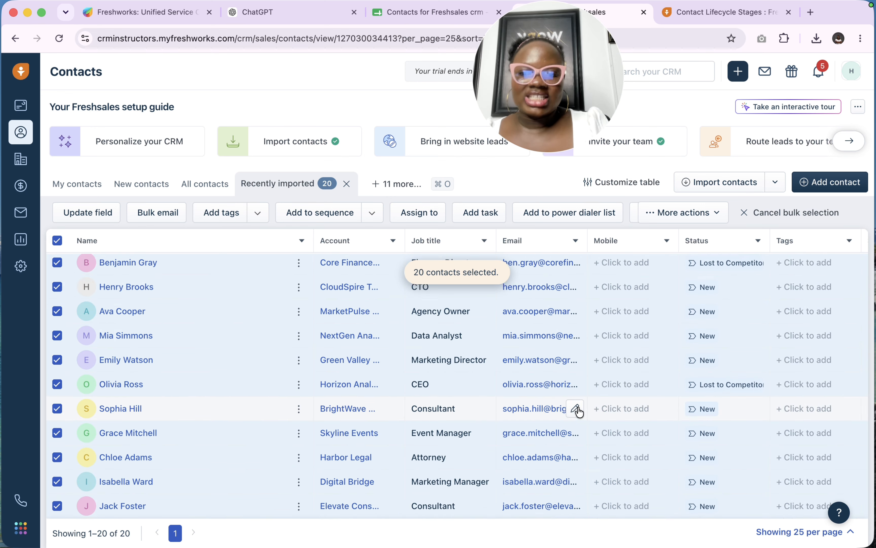
pyautogui.scroll(6, 578, 411)
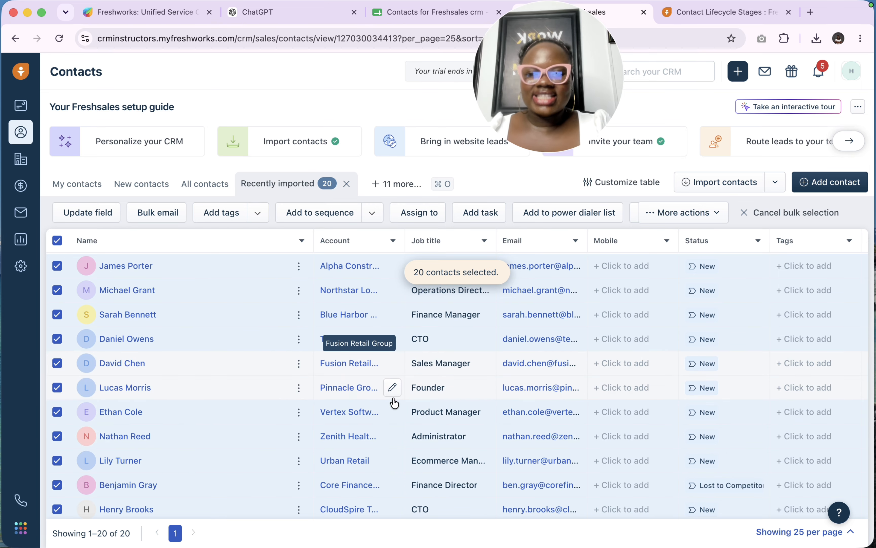
pyautogui.click(232, 221)
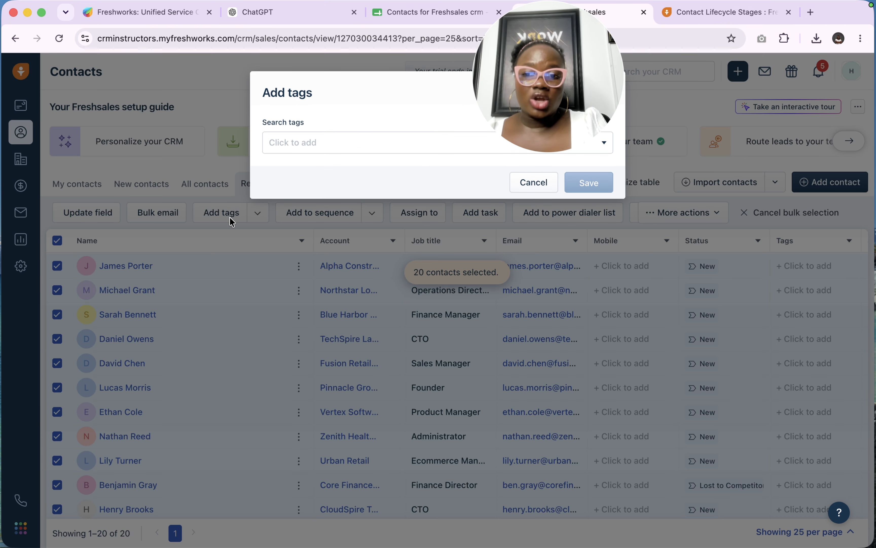
pyautogui.click(359, 143)
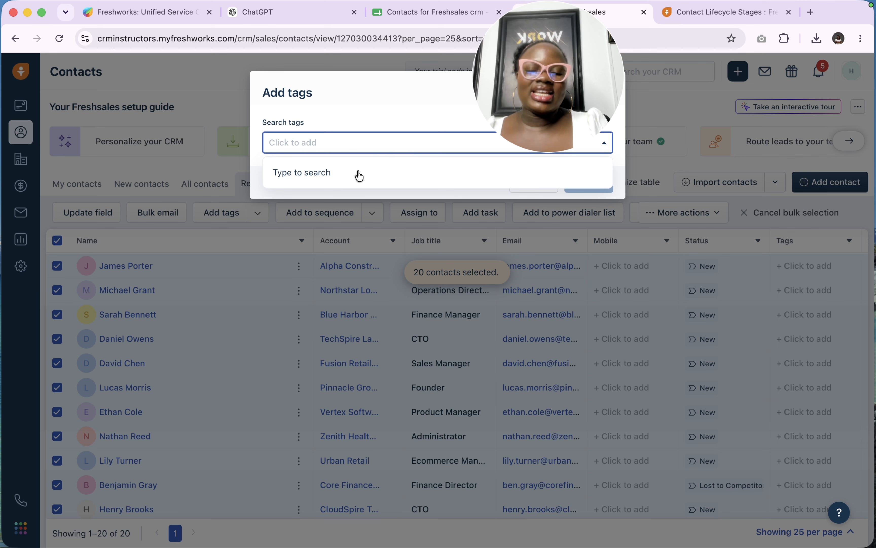
pyautogui.click(378, 103)
pyautogui.click(374, 139)
pyautogui.write('co')
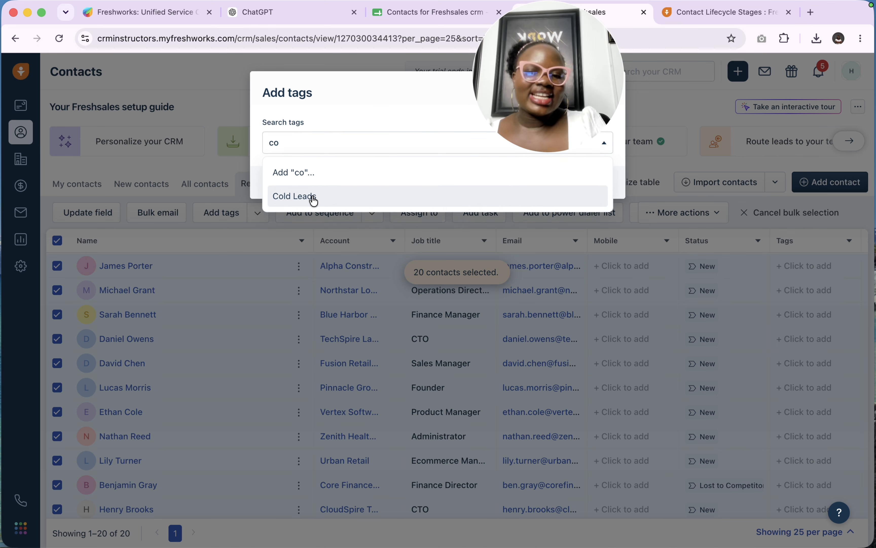
pyautogui.click(314, 198)
# Include the Referral tag in the bulk tagging and save the tags to the selected contacts.
pyautogui.click(352, 149)
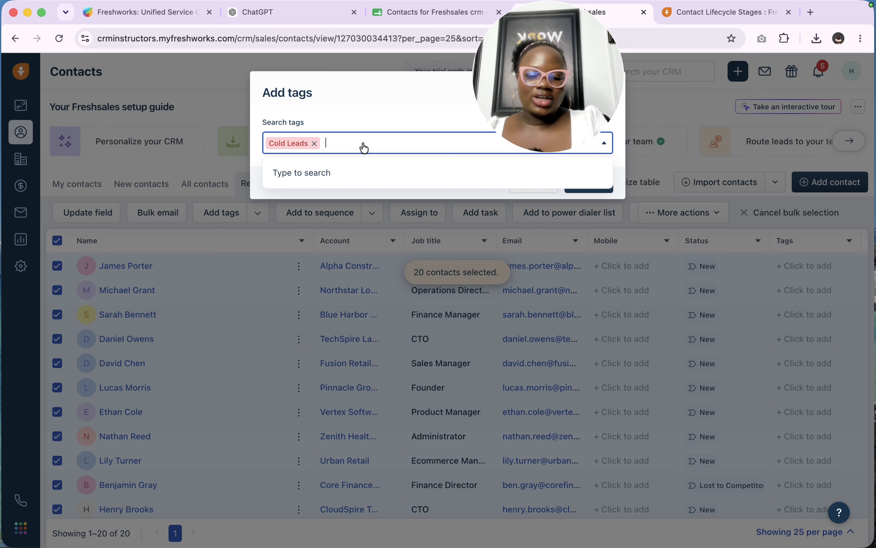
pyautogui.write('re')
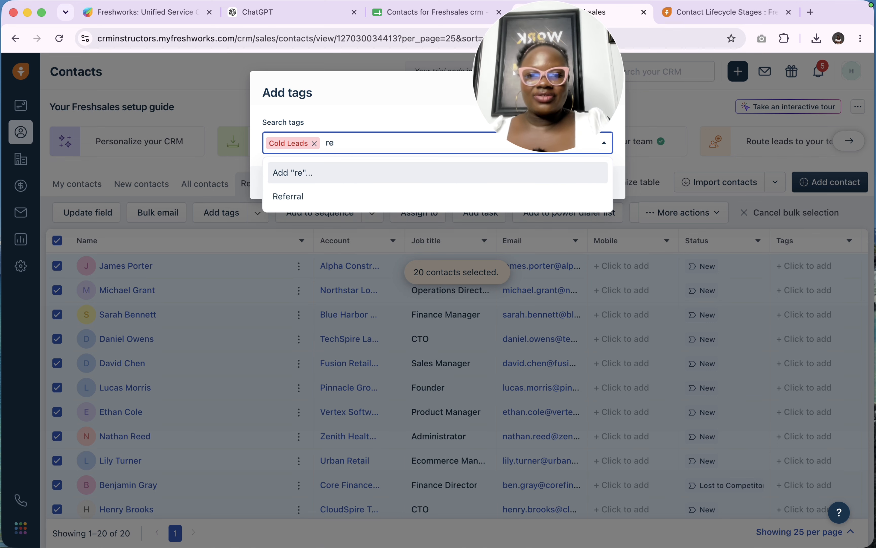
pyautogui.click(349, 193)
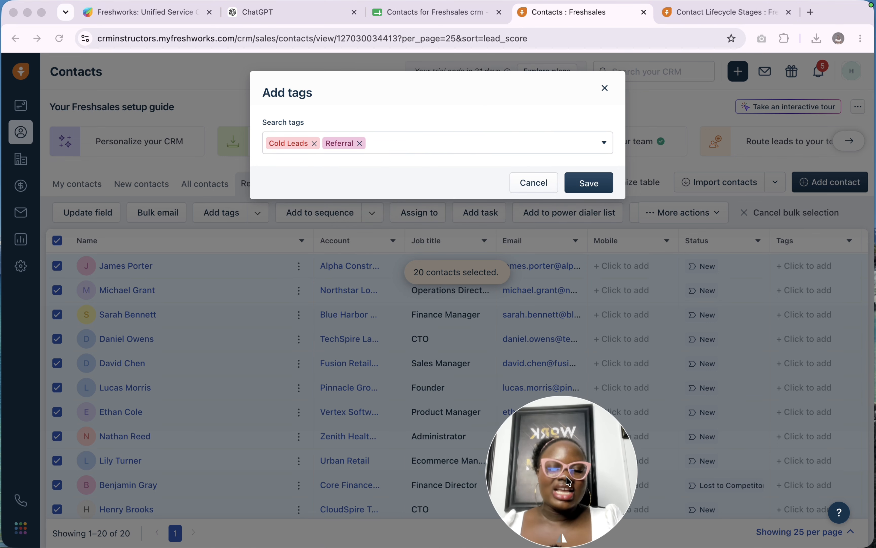
pyautogui.click(588, 181)
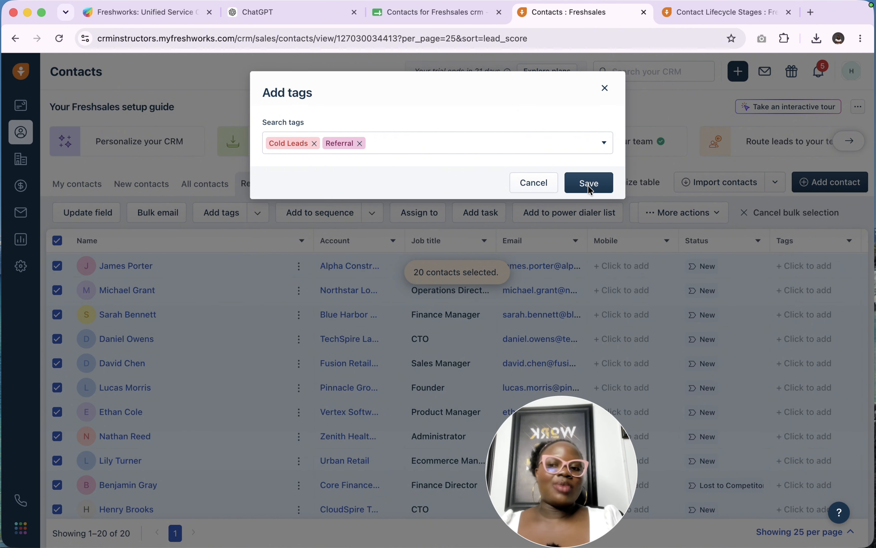
pyautogui.click(588, 184)
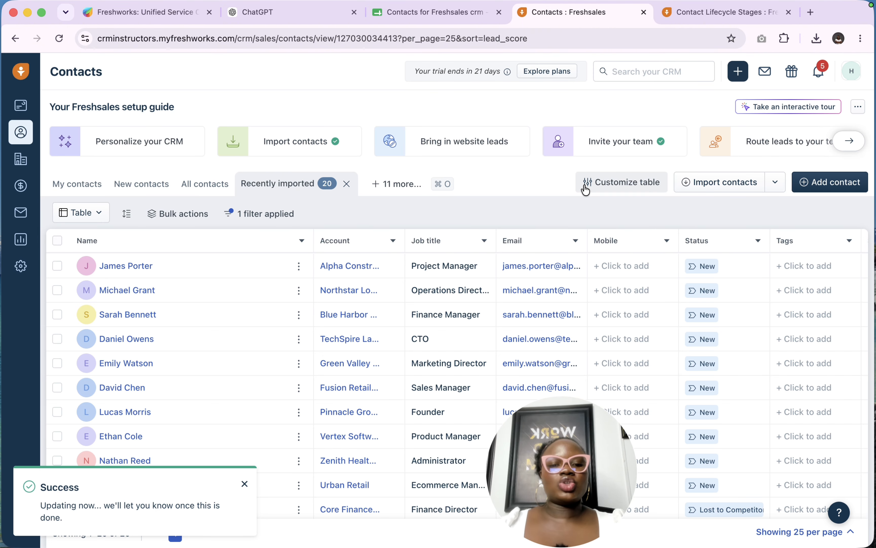
# Select all recently imported contacts again and choose In Progress as their Onboarding Status in a bulk field update.
pyautogui.click(57, 241)
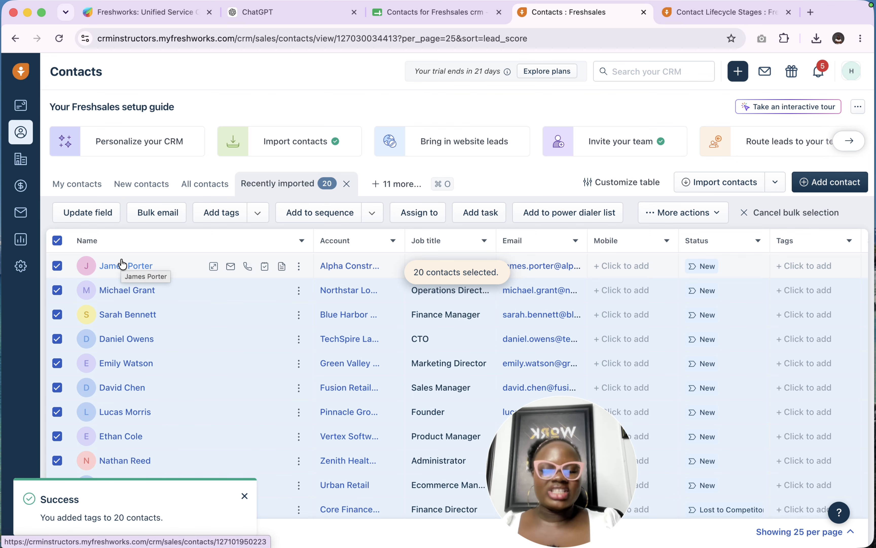
pyautogui.click(79, 215)
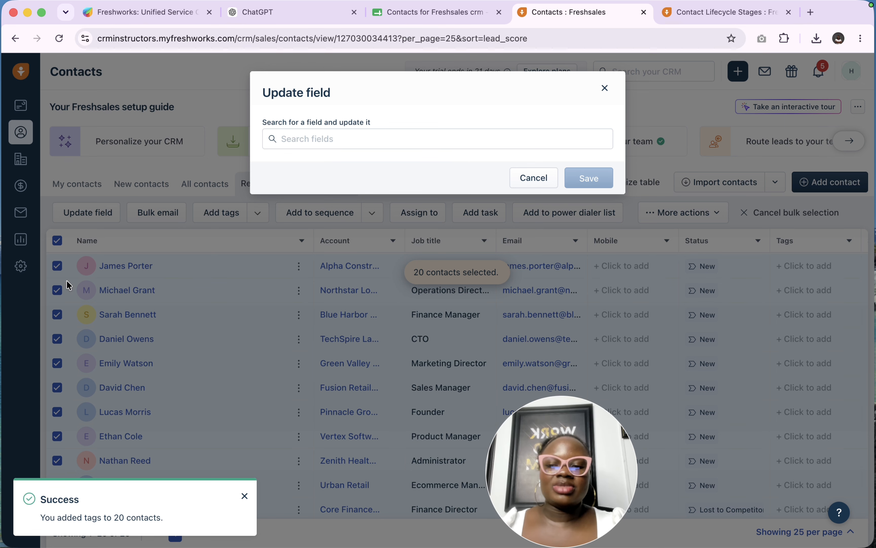
pyautogui.click(351, 145)
pyautogui.scroll(-15, 355, 241)
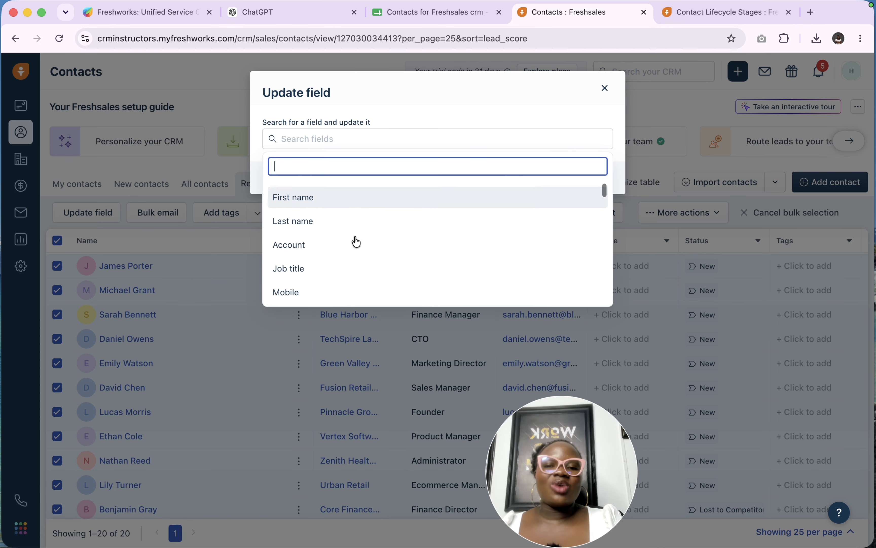
pyautogui.scroll(8, 357, 242)
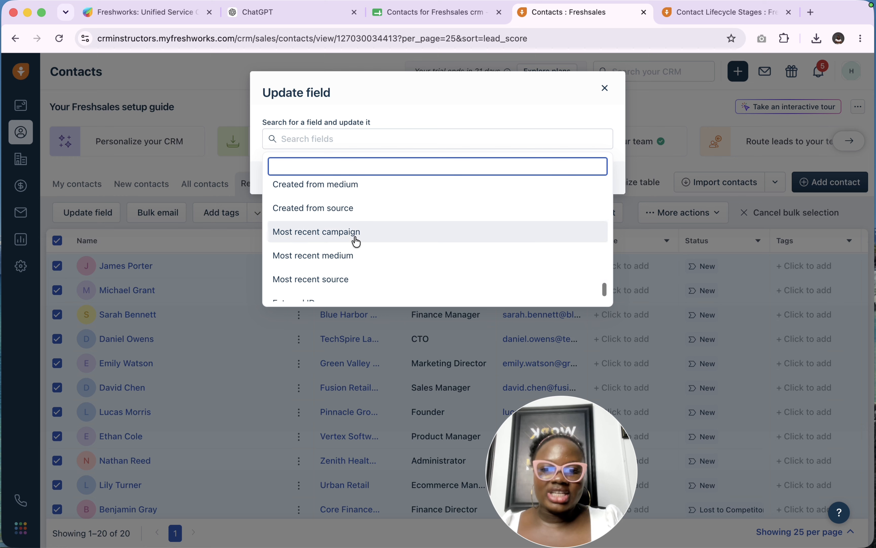
pyautogui.scroll(5, 356, 241)
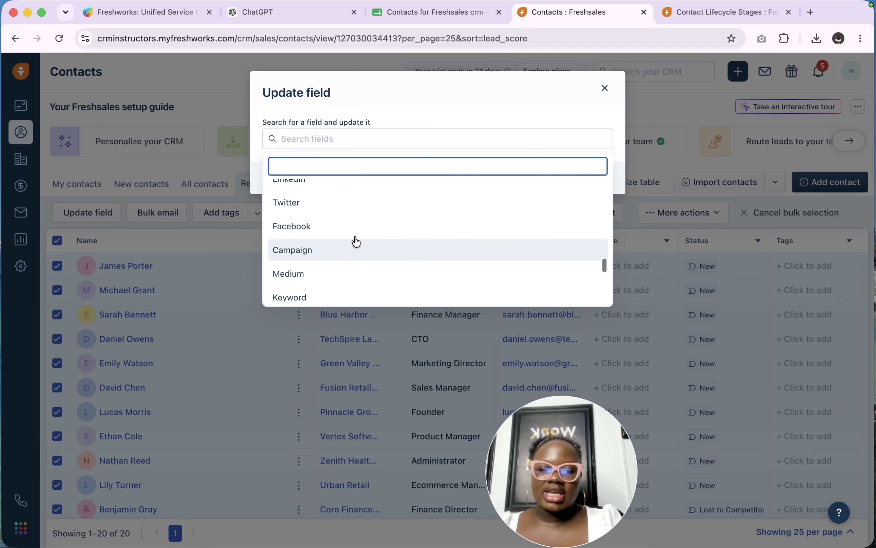
pyautogui.scroll(2, 355, 241)
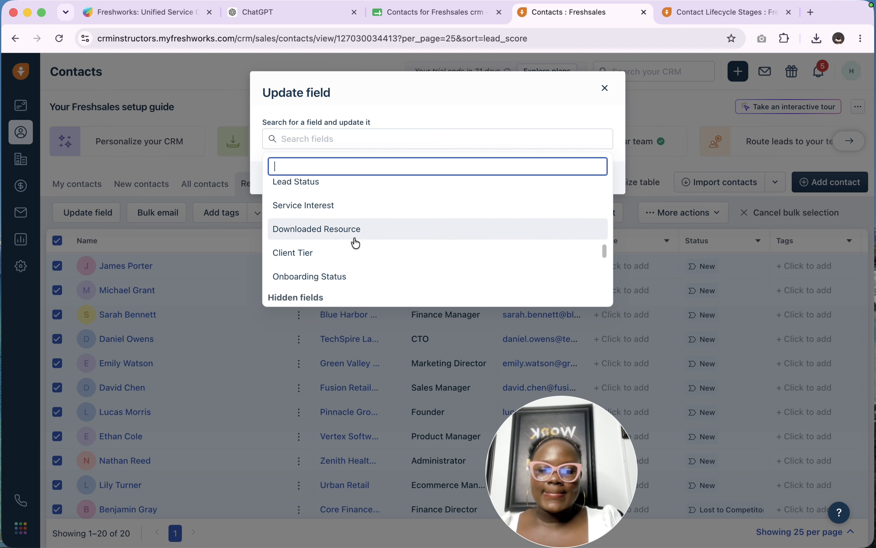
pyautogui.click(341, 276)
pyautogui.click(360, 197)
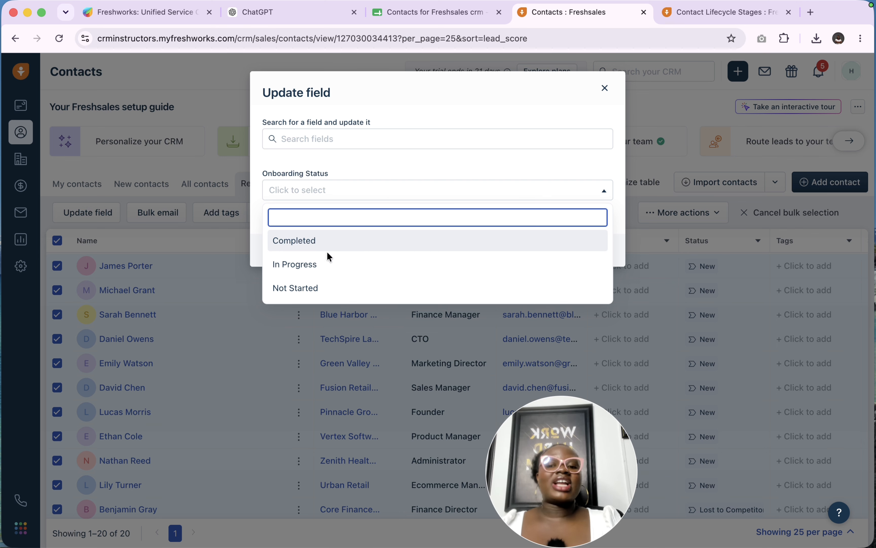
pyautogui.click(320, 264)
# Look through the other fields available for bulk updating and save the Onboarding Status update.
pyautogui.click(420, 144)
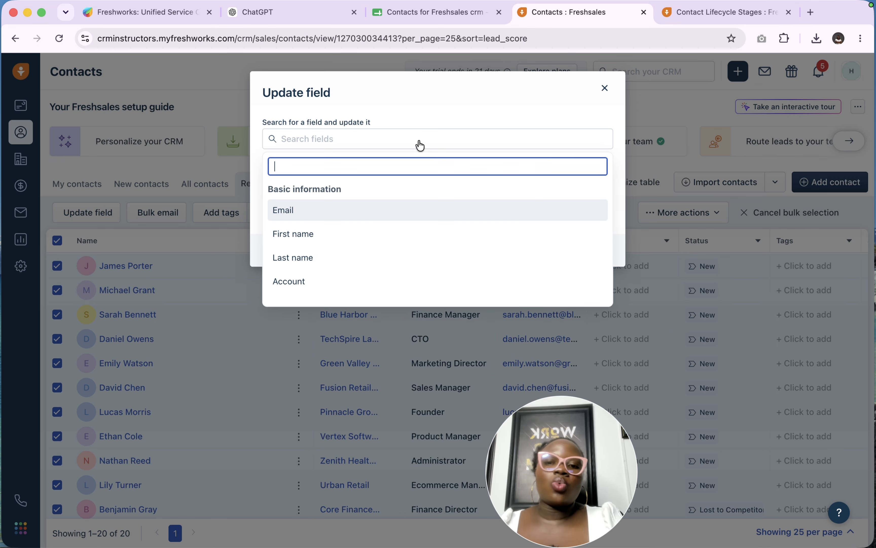
pyautogui.scroll(-10, 437, 194)
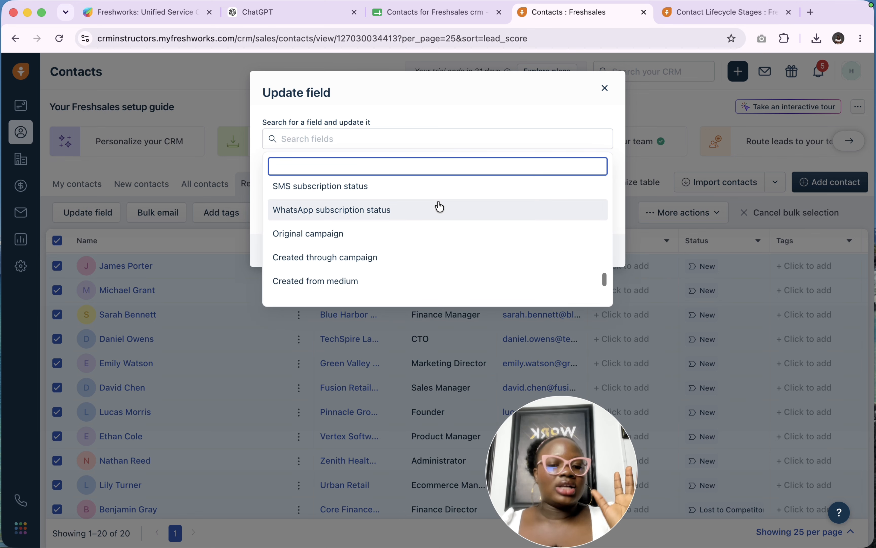
pyautogui.scroll(-5, 439, 205)
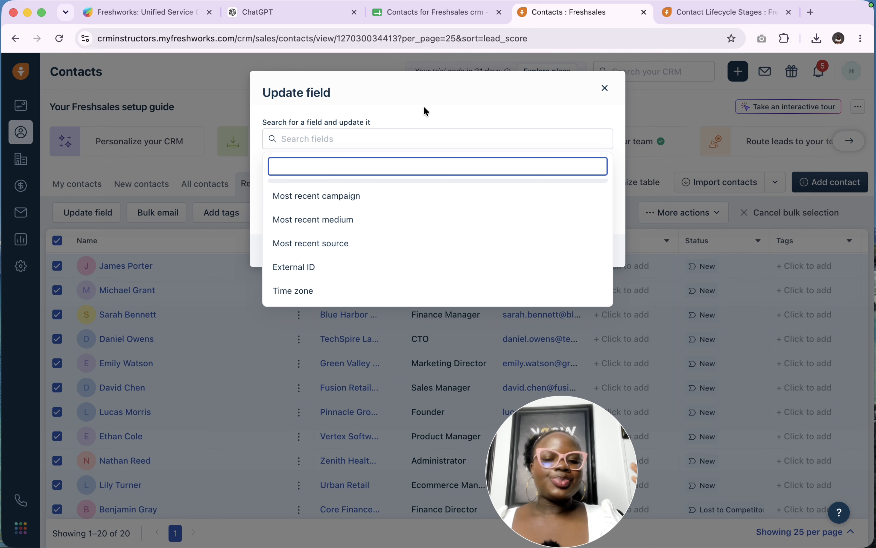
pyautogui.click(426, 141)
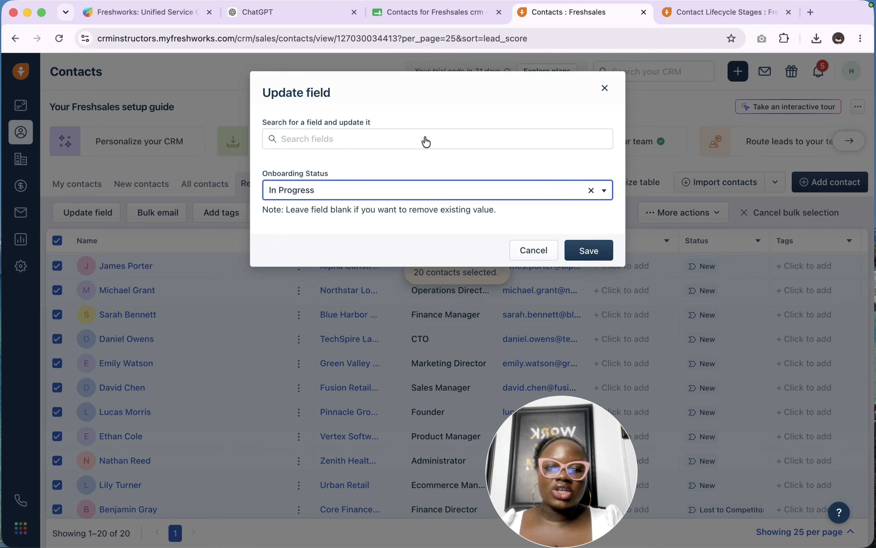
pyautogui.click(589, 251)
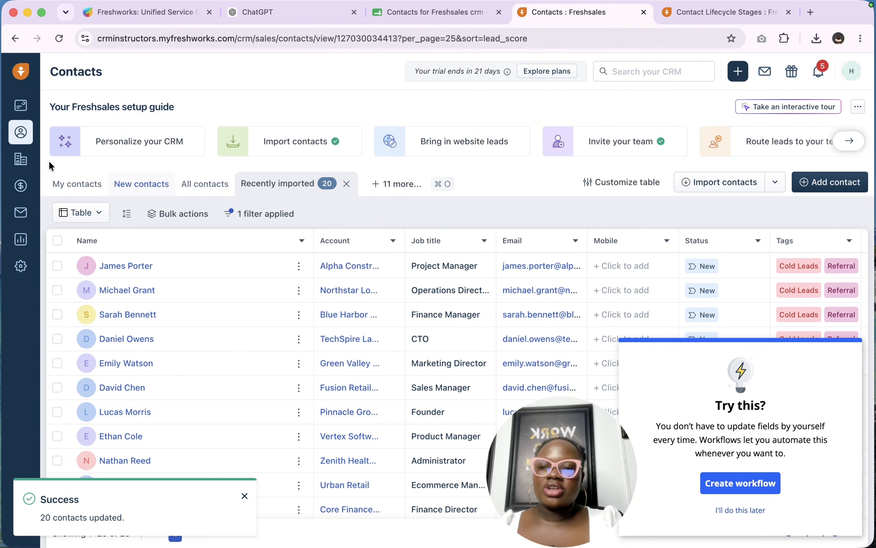
# Review the bulk actions offered for all selected contacts, dismissing the workflow suggestion and clearing the selection.
pyautogui.click(57, 240)
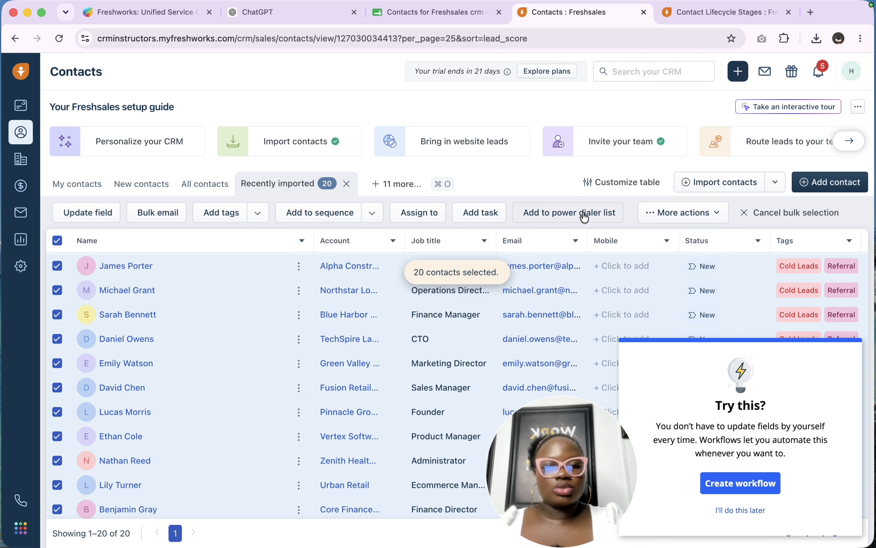
pyautogui.click(683, 212)
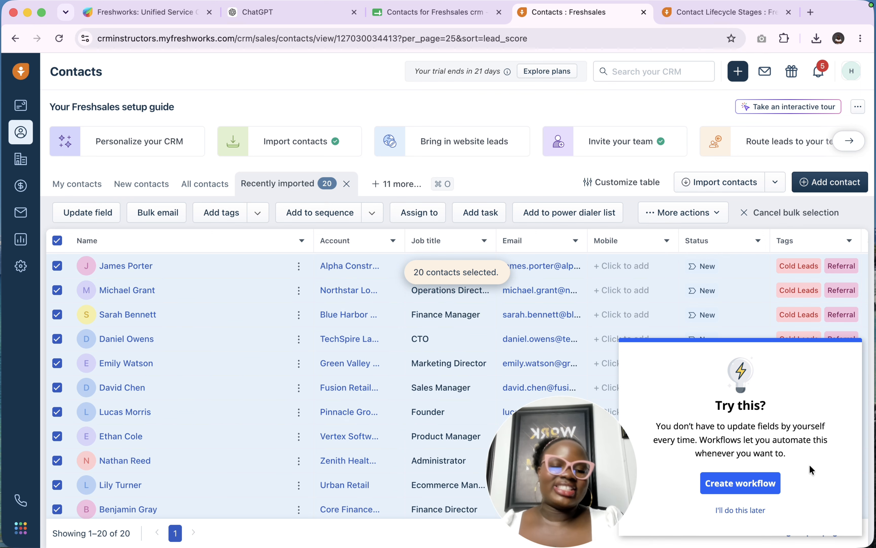
pyautogui.click(741, 510)
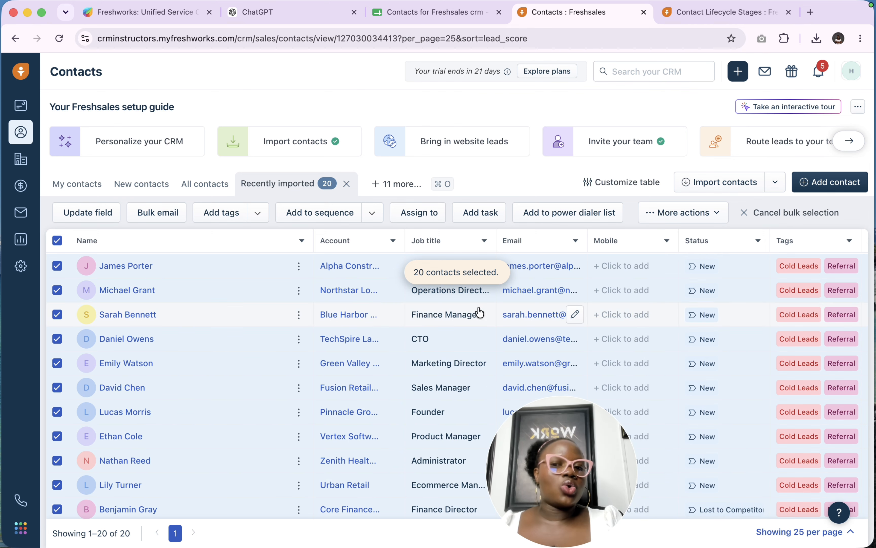
pyautogui.click(59, 245)
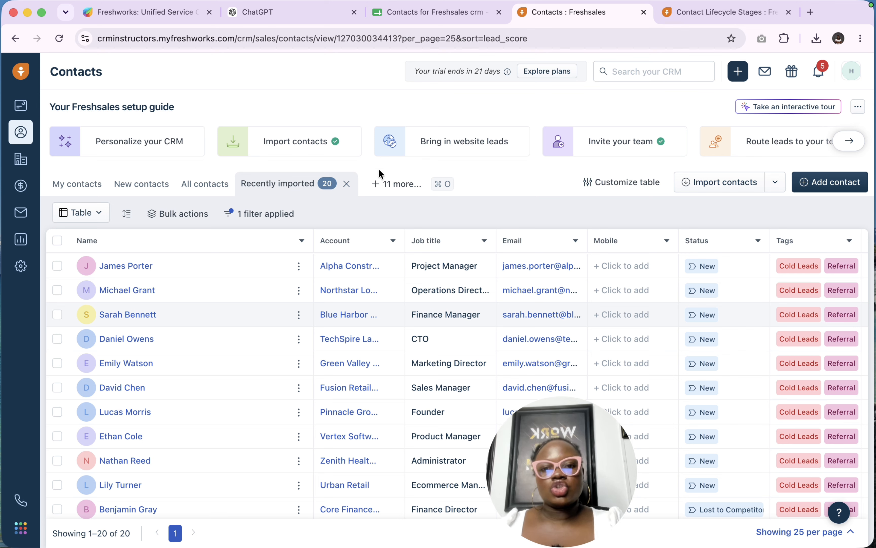
# Examine the available contact views, including the My contacts and New contacts lists.
pyautogui.click(391, 187)
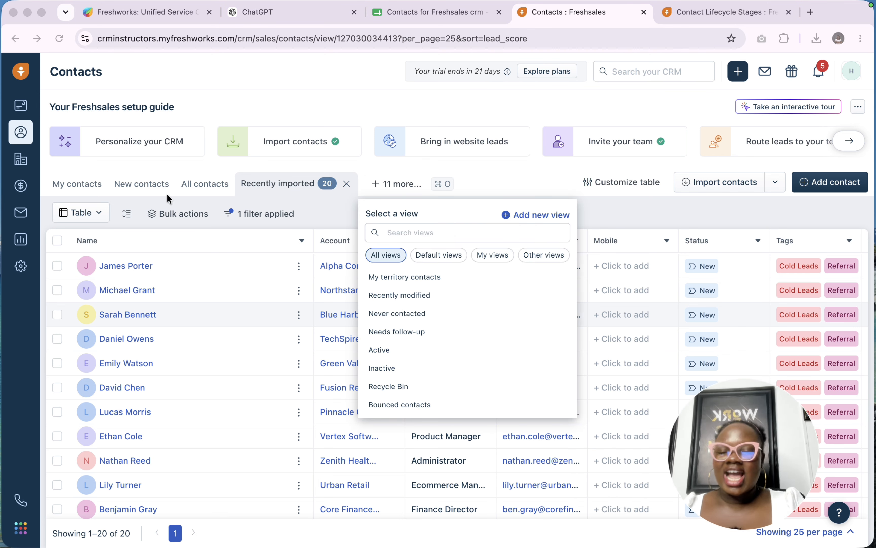
pyautogui.click(80, 187)
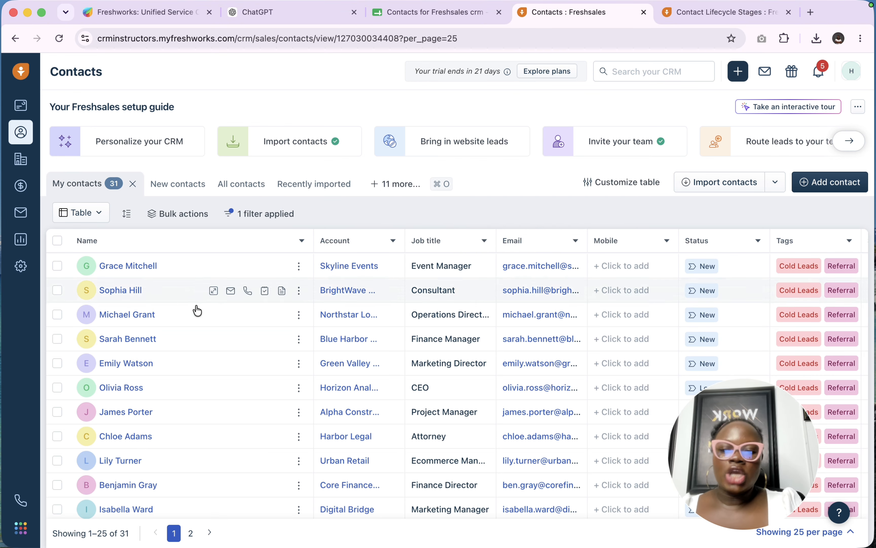
pyautogui.scroll(-10, 195, 309)
pyautogui.scroll(10, 196, 309)
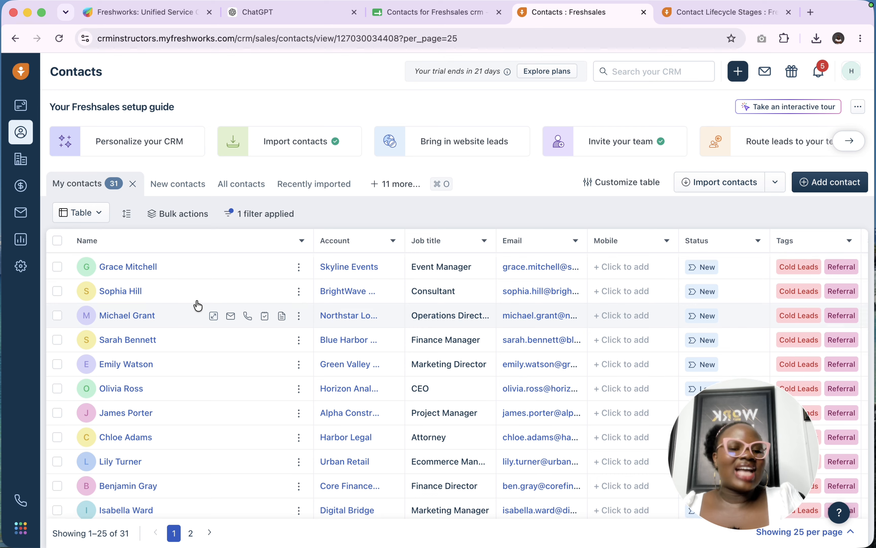
pyautogui.click(166, 184)
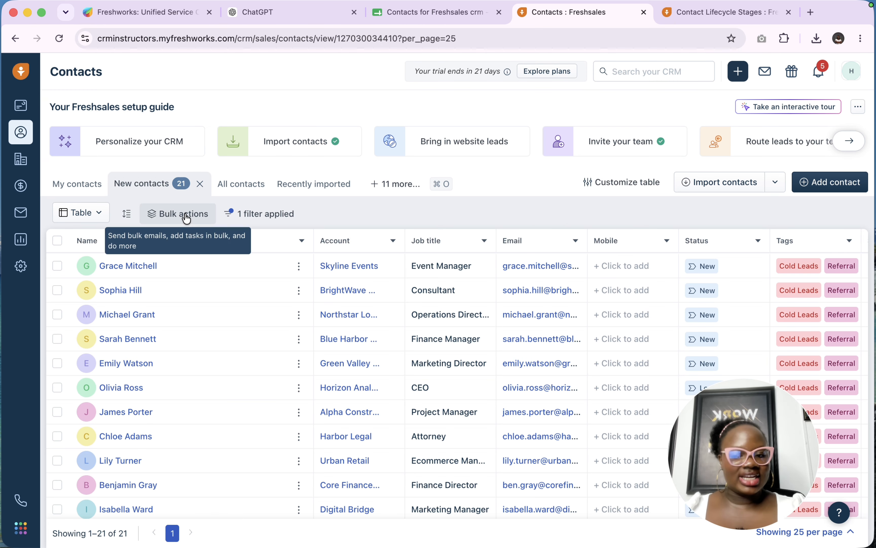
# Examine the All contacts and Recently imported views, the list of additional views, and the Recycle Bin.
pyautogui.click(255, 193)
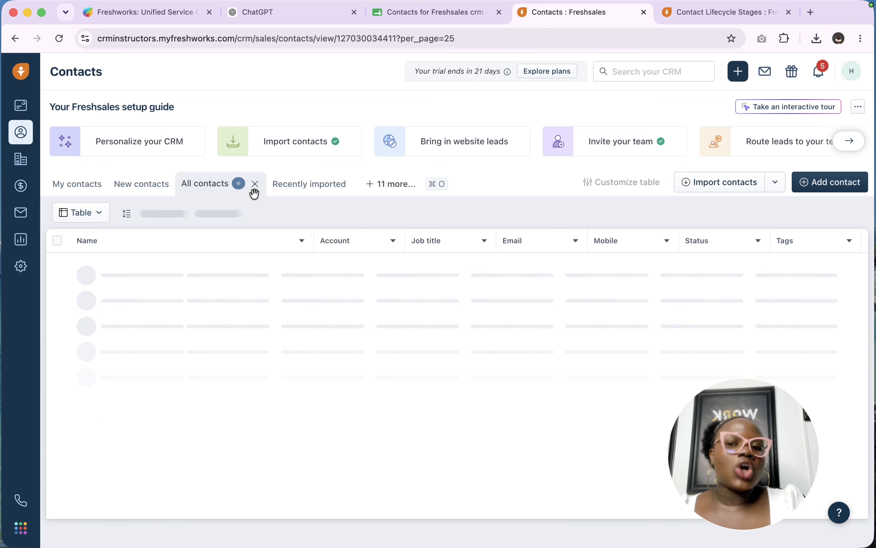
pyautogui.click(303, 187)
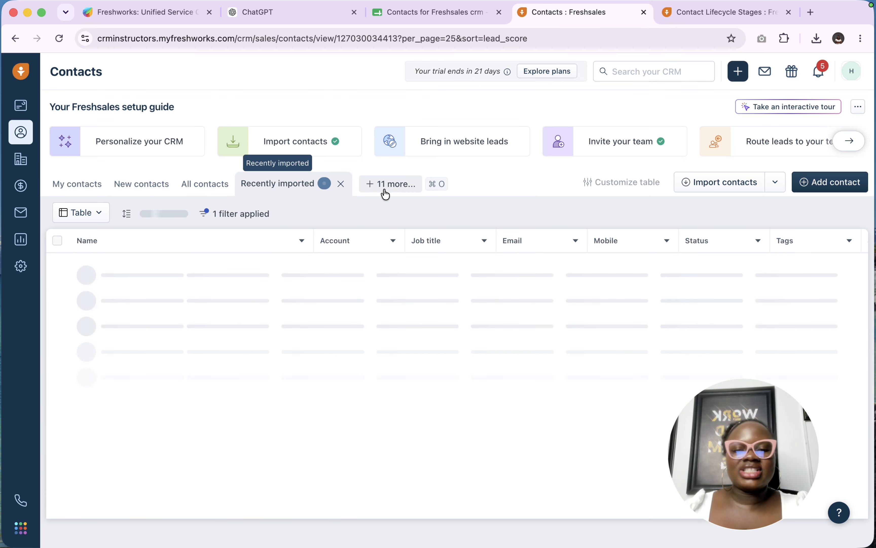
pyautogui.click(394, 187)
pyautogui.scroll(-2, 435, 342)
pyautogui.scroll(2, 435, 342)
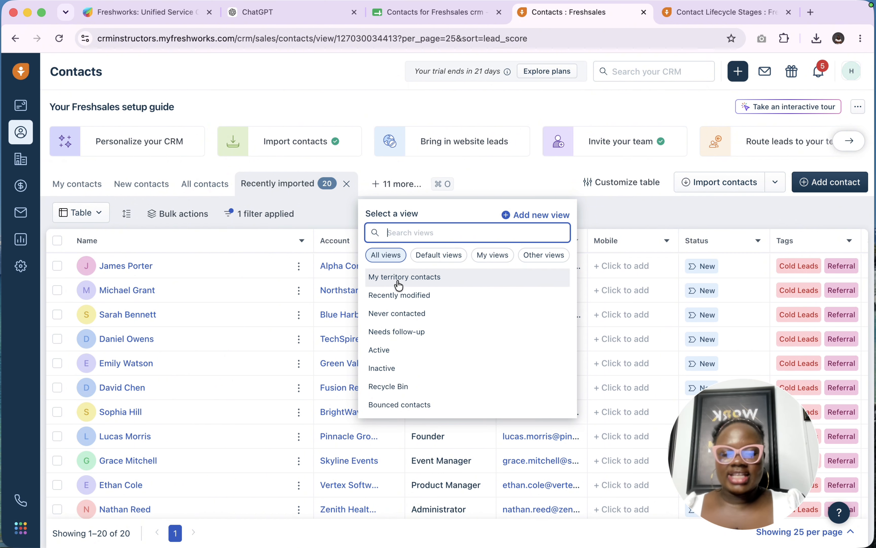
pyautogui.scroll(-2, 424, 346)
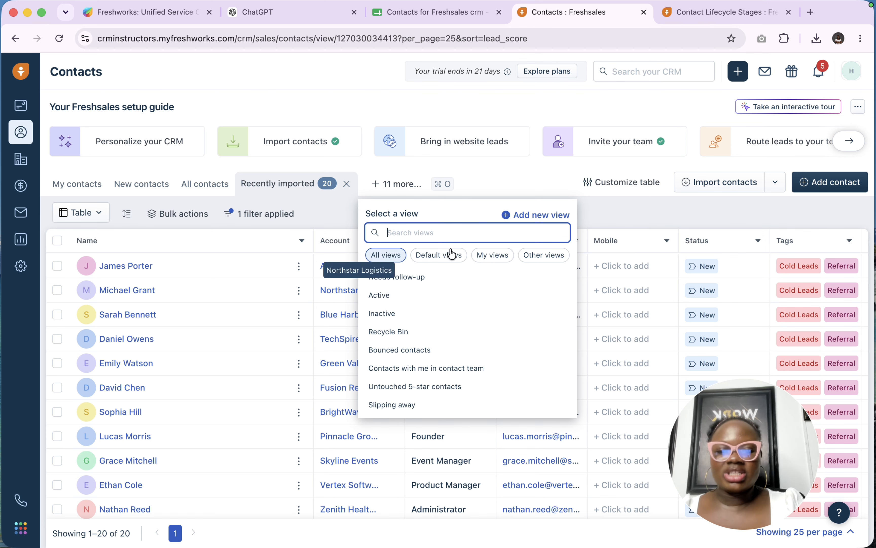
pyautogui.click(407, 334)
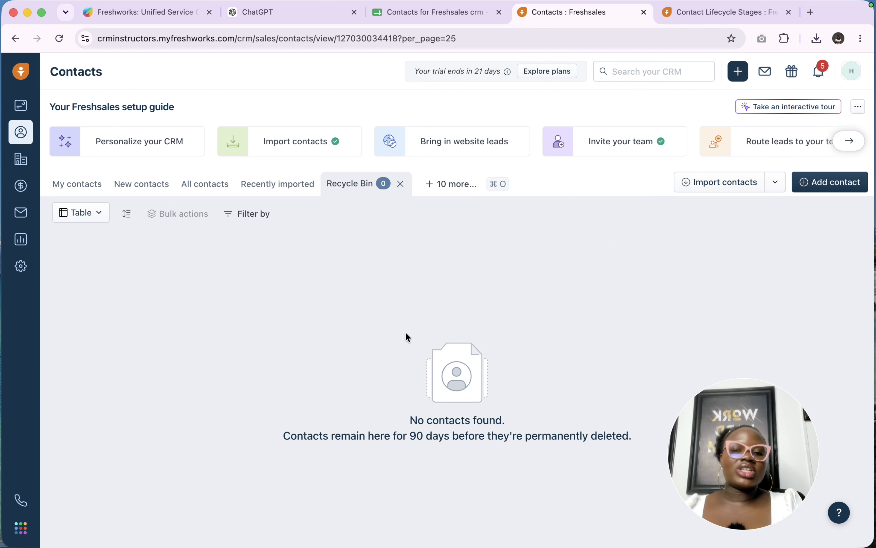
# Look through the remaining contact views and add a new custom view.
pyautogui.click(451, 184)
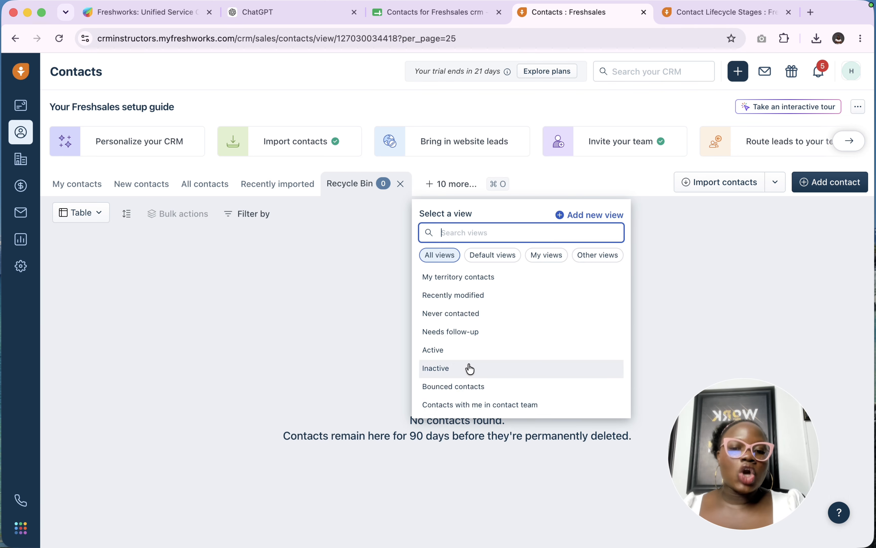
pyautogui.scroll(-2, 469, 368)
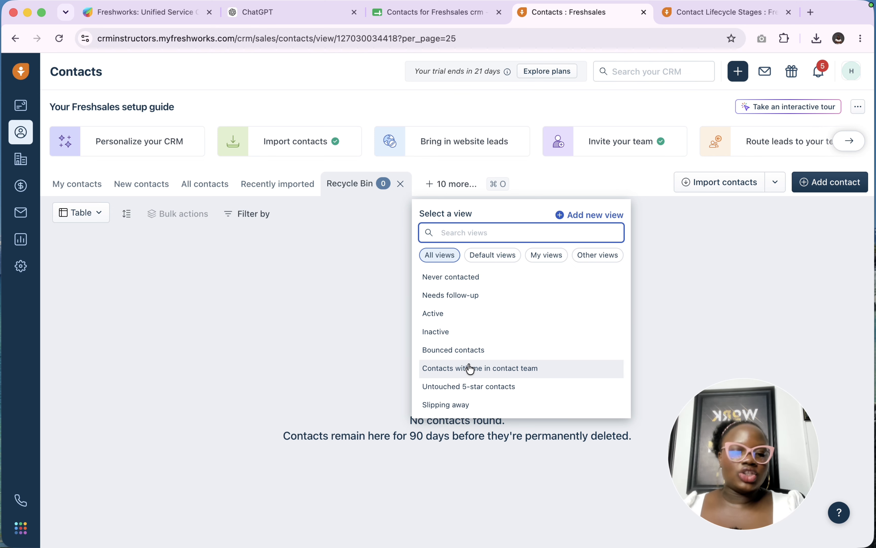
pyautogui.click(588, 216)
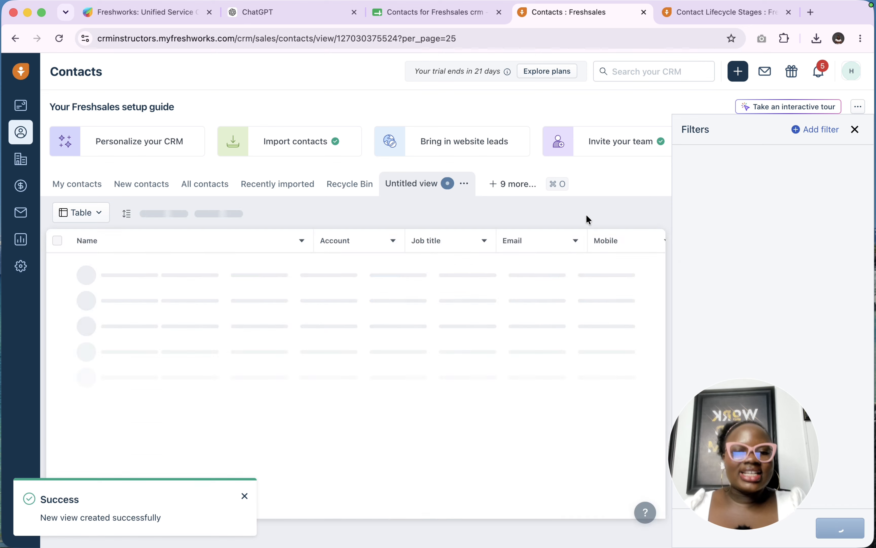
pyautogui.moveTo(761, 418); pyautogui.dragTo(378, 416)
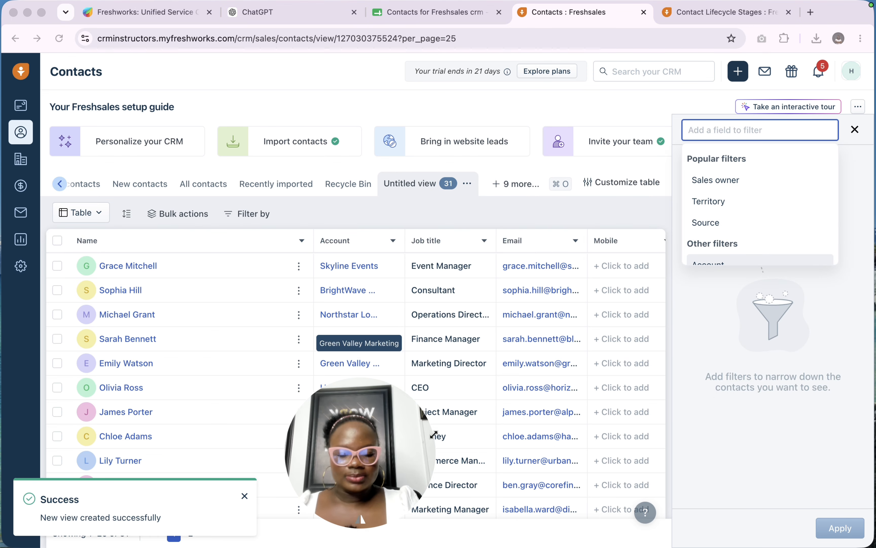
# Filter the new view to contacts whose Onboarding Status contains In Progress, and show all options of that filter.
pyautogui.scroll(-10, 753, 229)
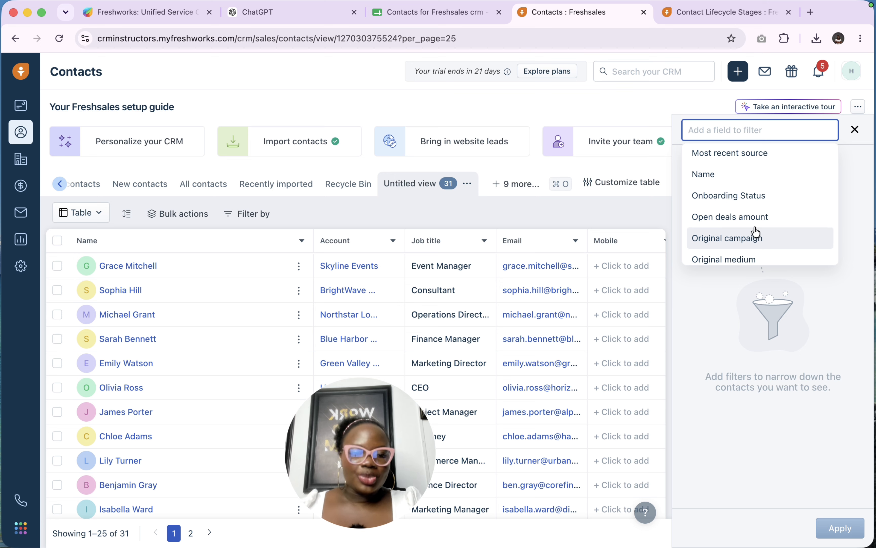
pyautogui.scroll(2, 756, 231)
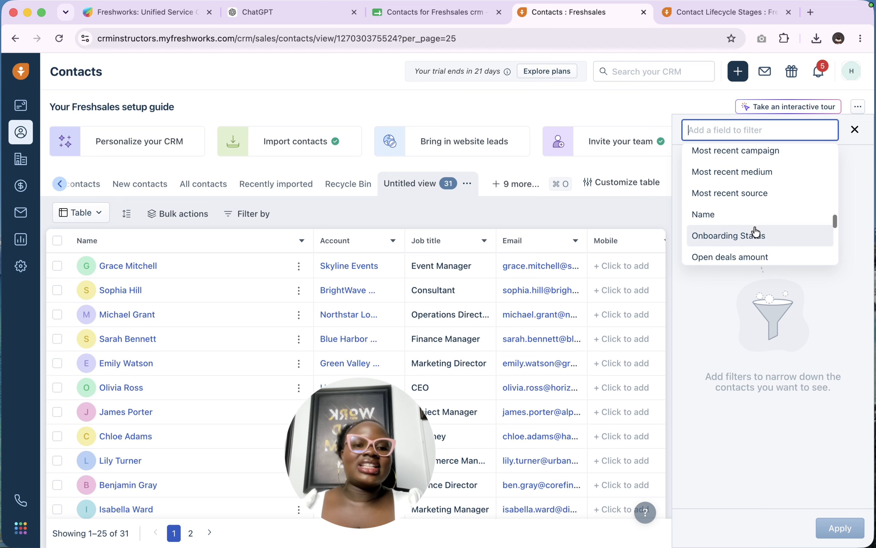
pyautogui.click(735, 236)
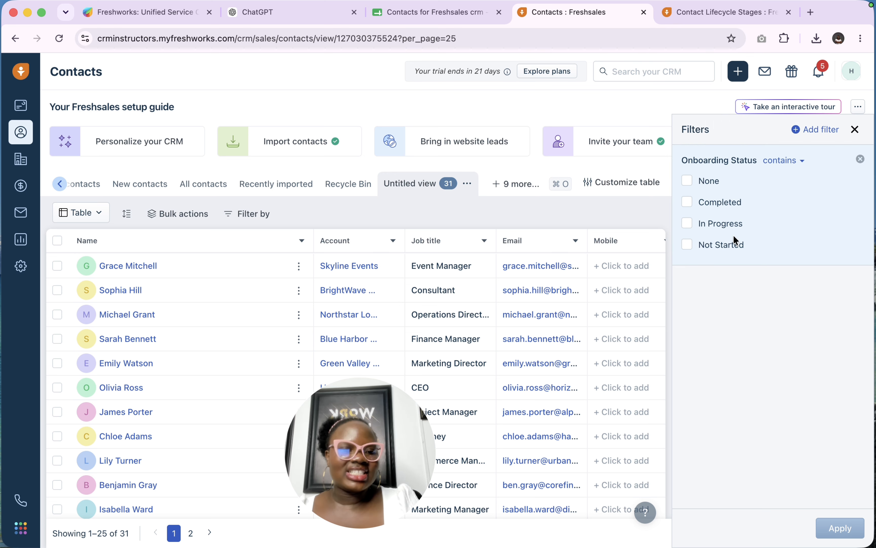
pyautogui.click(717, 227)
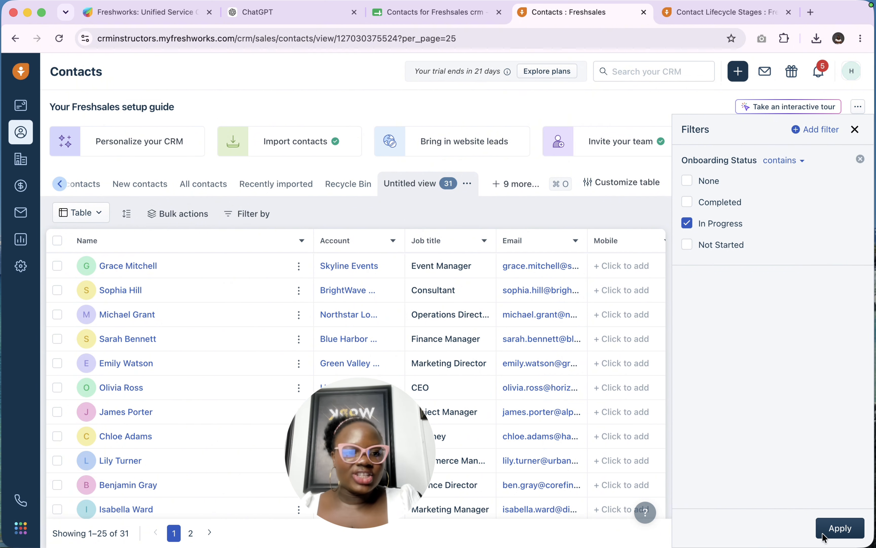
pyautogui.click(845, 535)
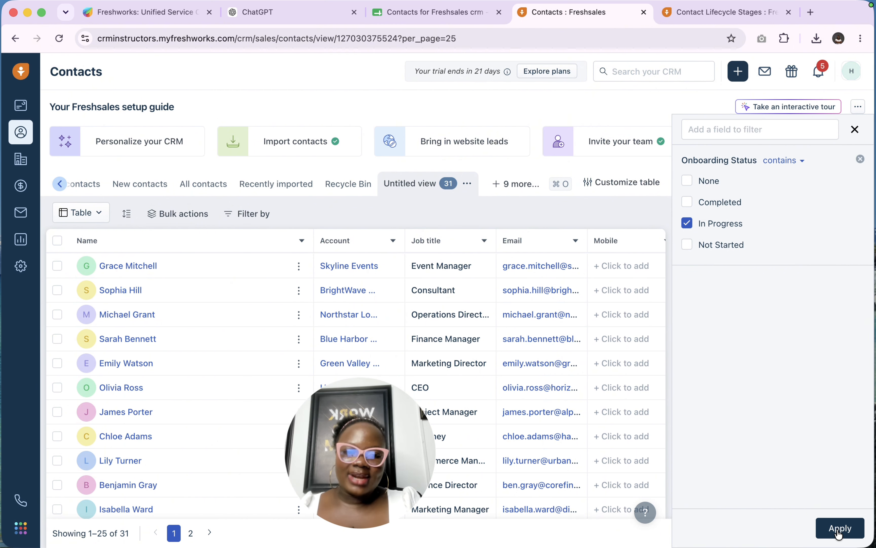
pyautogui.click(839, 533)
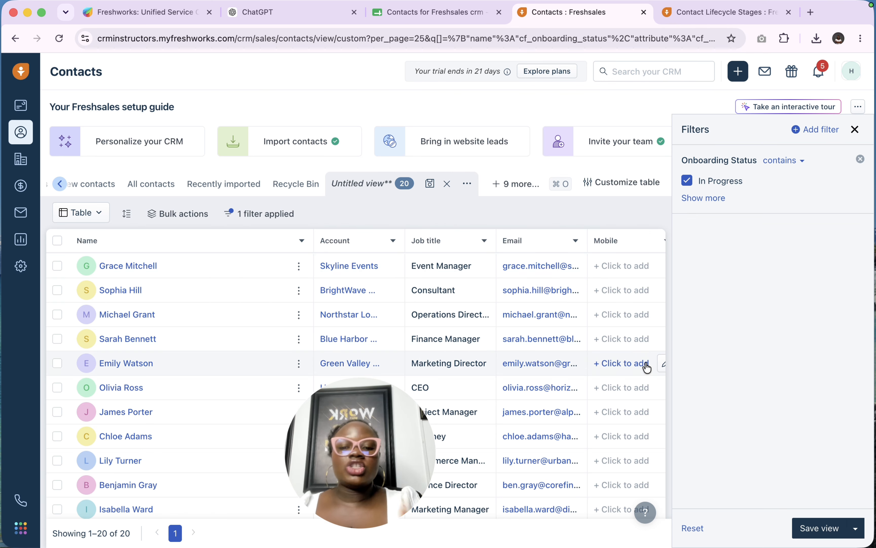
pyautogui.click(708, 199)
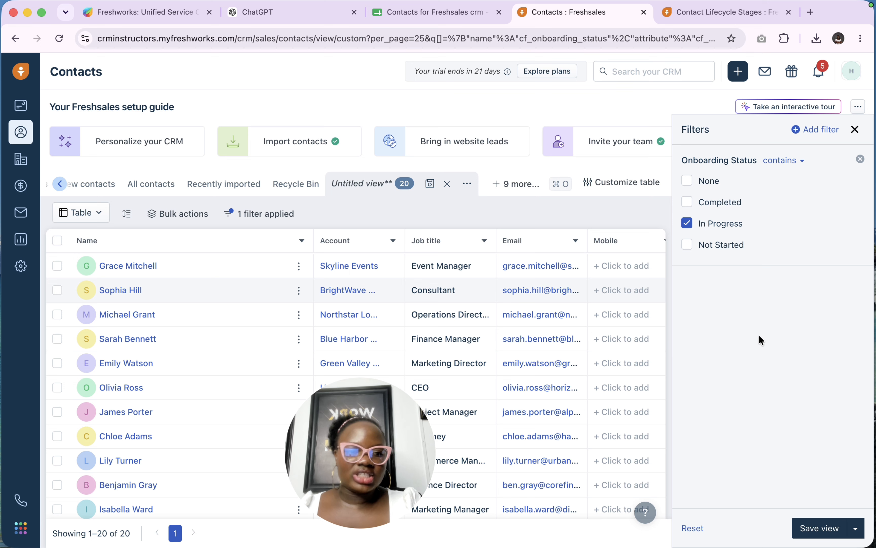
# Add a City filter to the view with the condition "is not empty (has any value)".
pyautogui.click(798, 128)
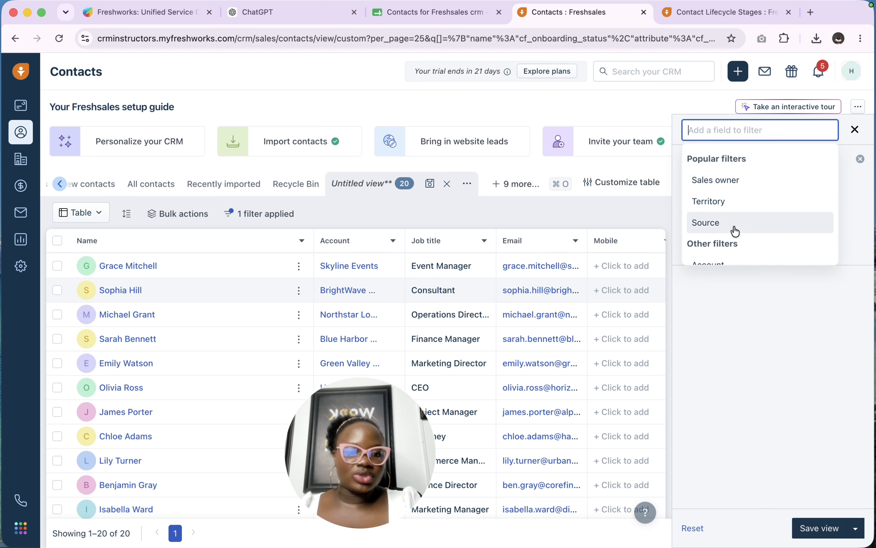
pyautogui.scroll(-5, 736, 231)
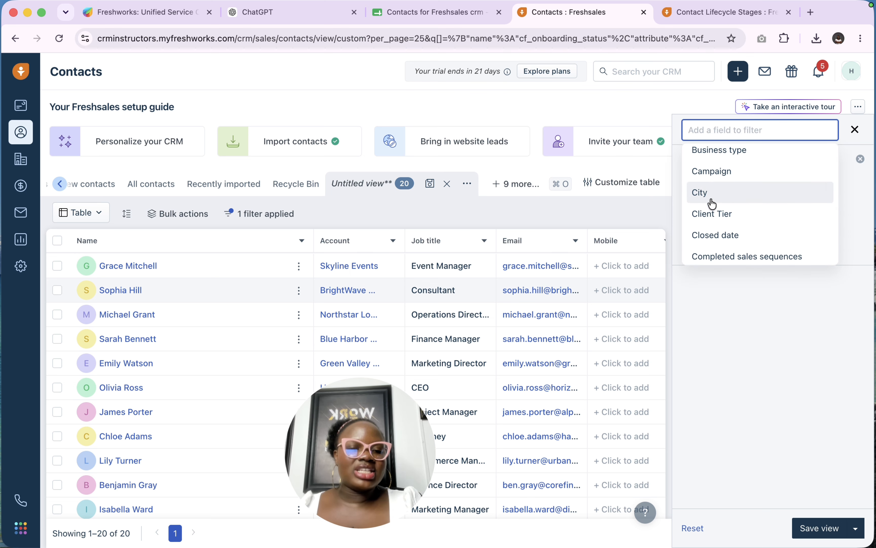
pyautogui.click(712, 202)
pyautogui.click(731, 161)
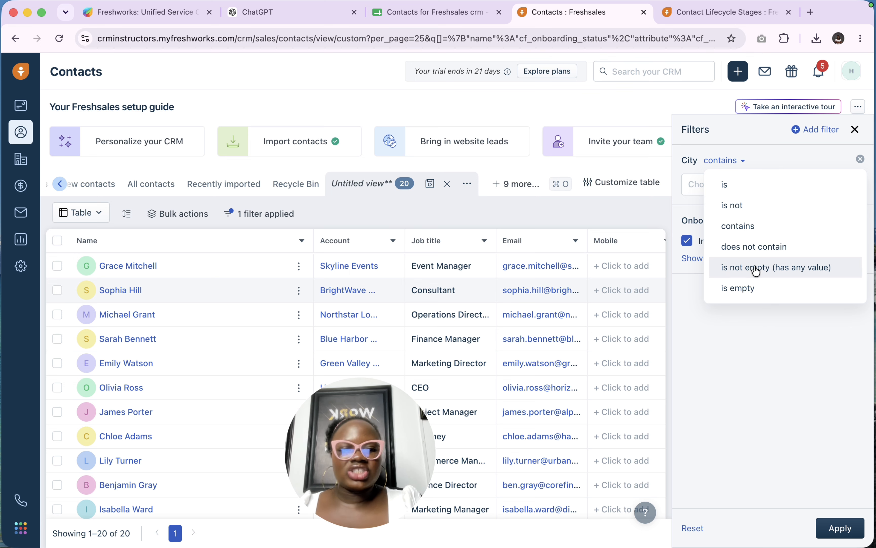
pyautogui.click(747, 268)
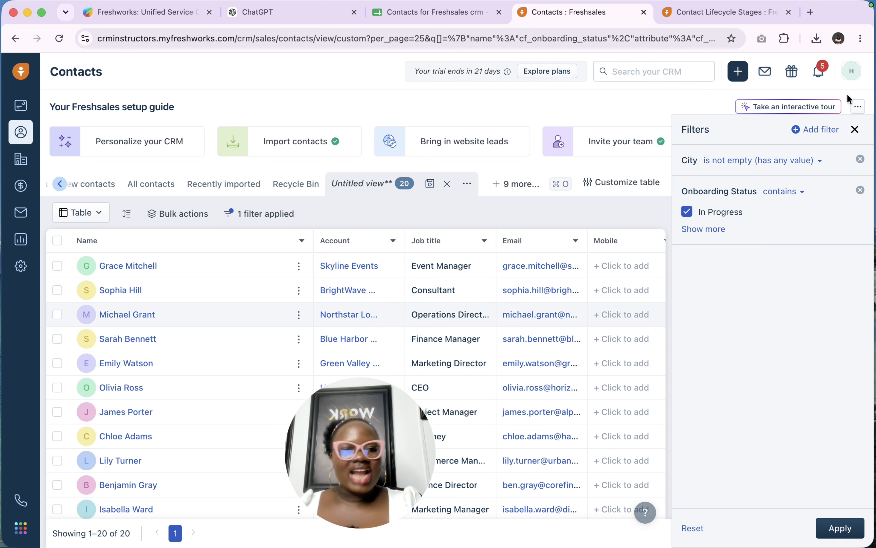
# Look through the available filter fields and add a Source filter to the view.
pyautogui.click(813, 129)
pyautogui.scroll(-10, 750, 232)
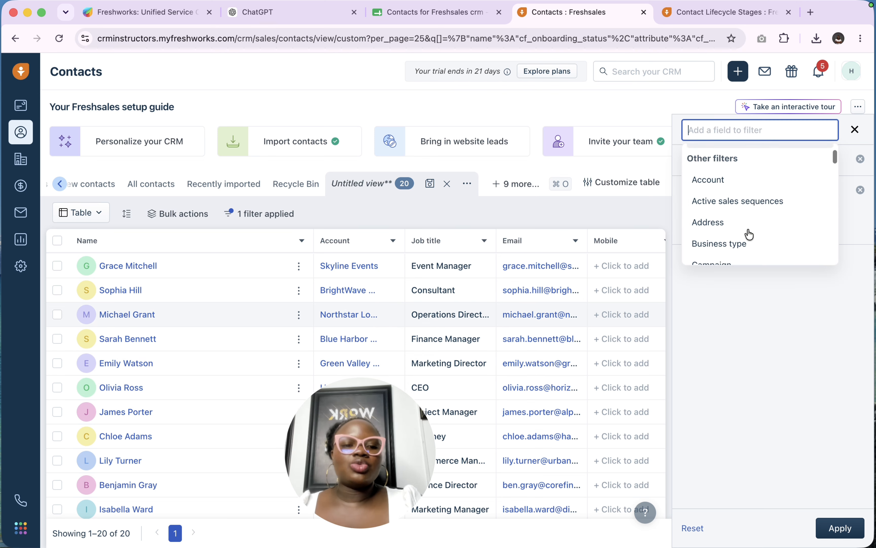
pyautogui.scroll(-7, 750, 233)
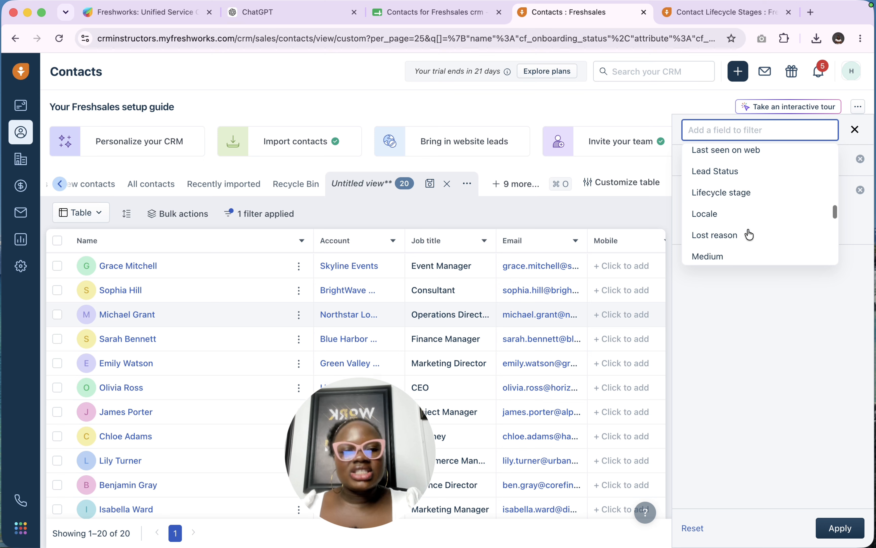
pyautogui.scroll(10, 750, 234)
pyautogui.scroll(12, 750, 235)
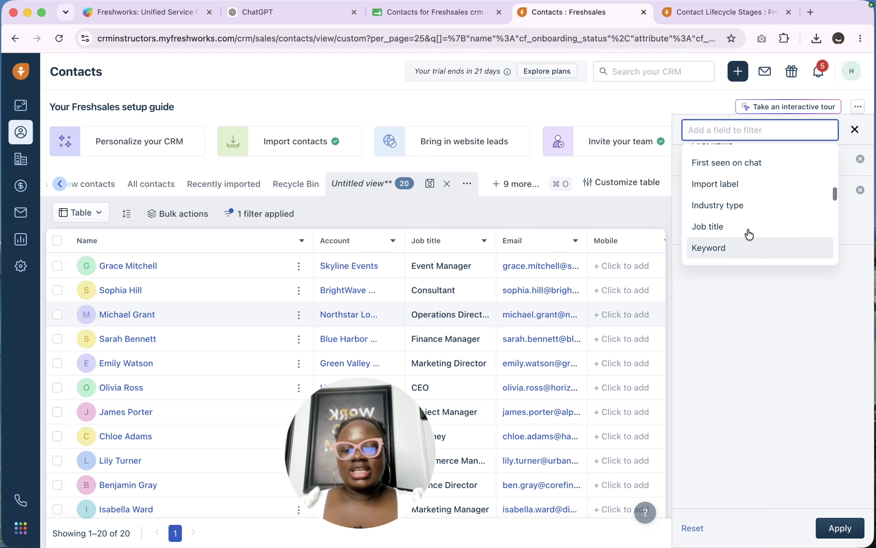
pyautogui.scroll(3, 749, 235)
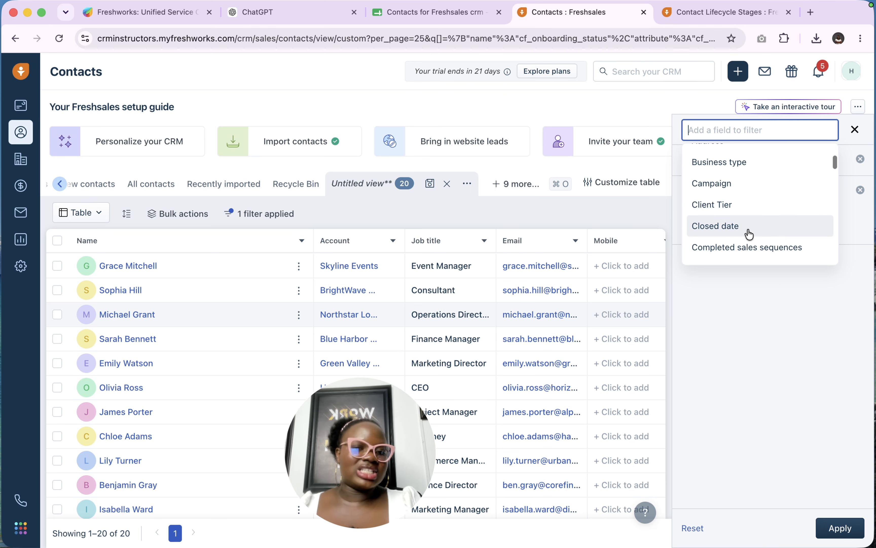
pyautogui.write('sou')
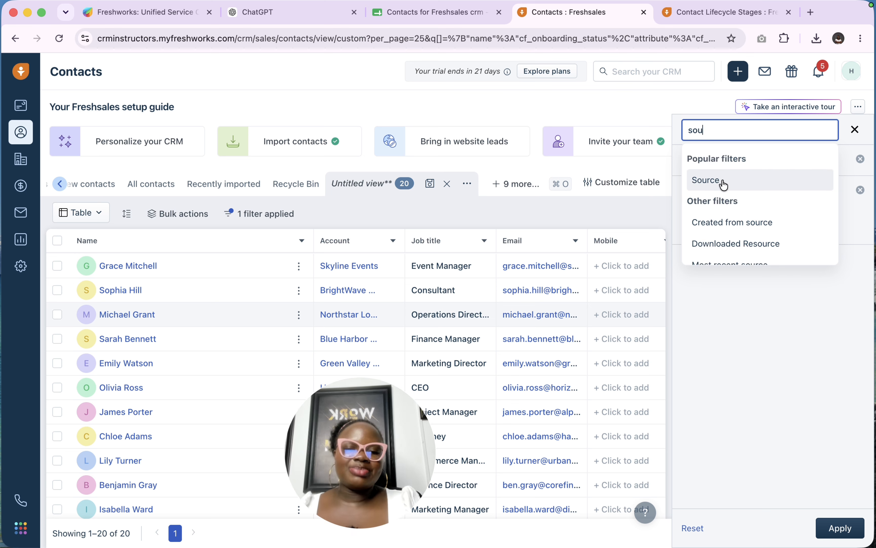
pyautogui.click(723, 181)
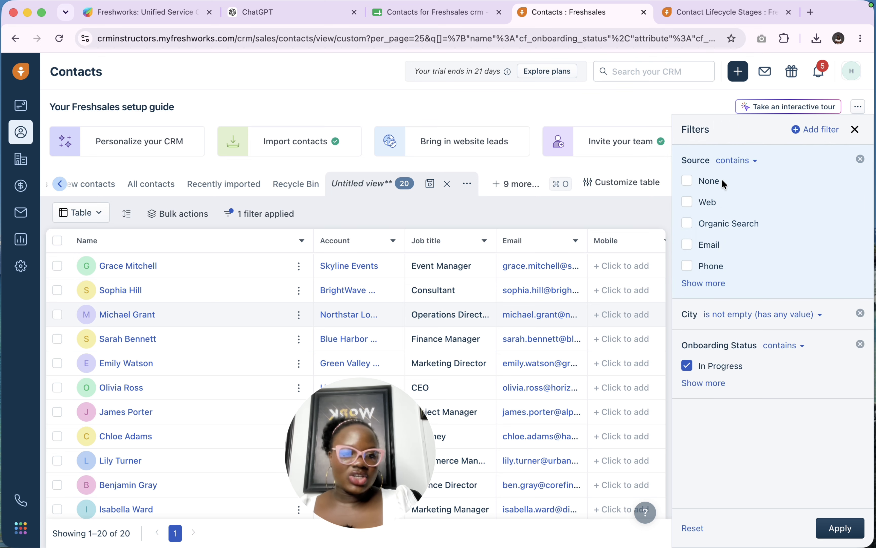
# Select Referral, Instagram, Social Media, Webinar and YouTube as sources, apply the filters, and review the filtered contacts.
pyautogui.click(704, 283)
pyautogui.scroll(-3, 692, 268)
pyautogui.click(687, 251)
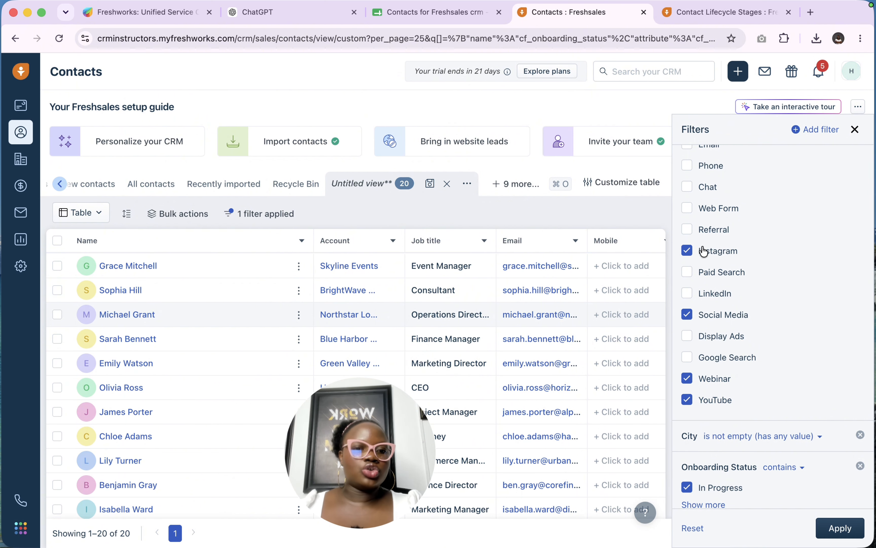
pyautogui.click(688, 230)
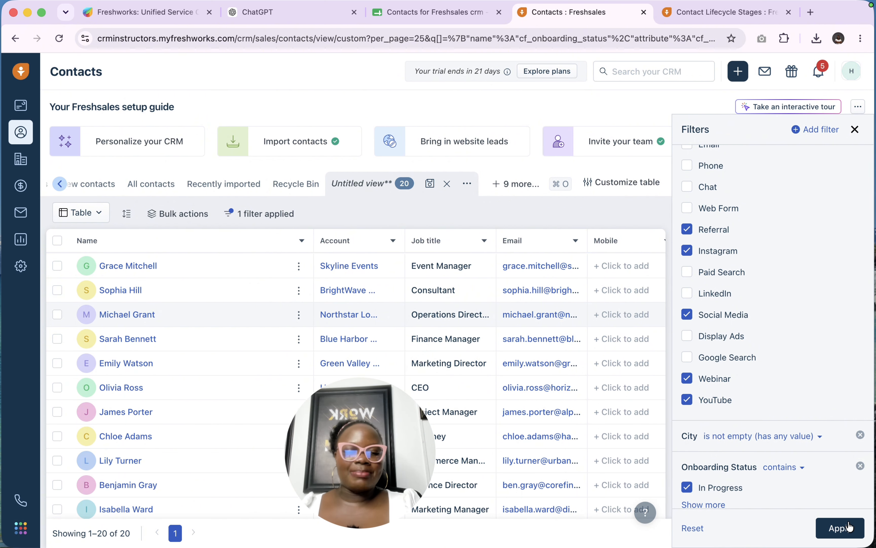
pyautogui.click(841, 533)
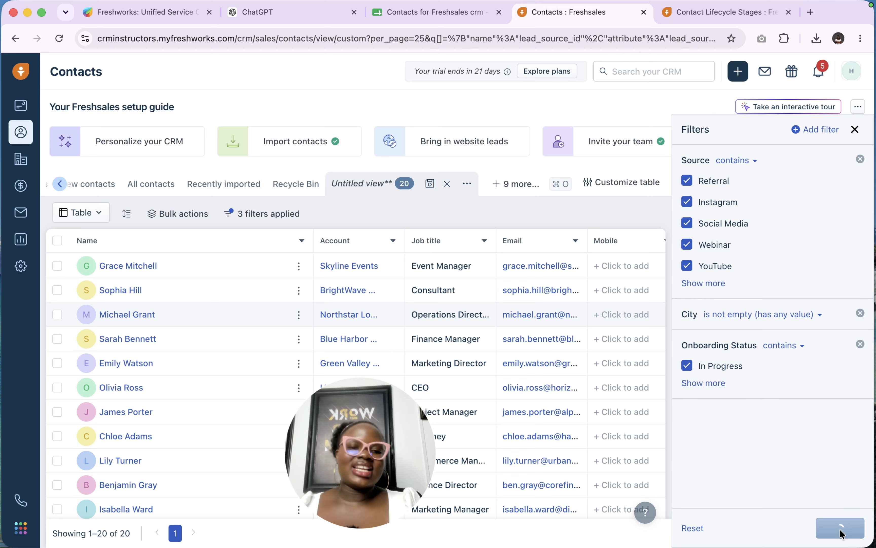
pyautogui.scroll(-3, 542, 391)
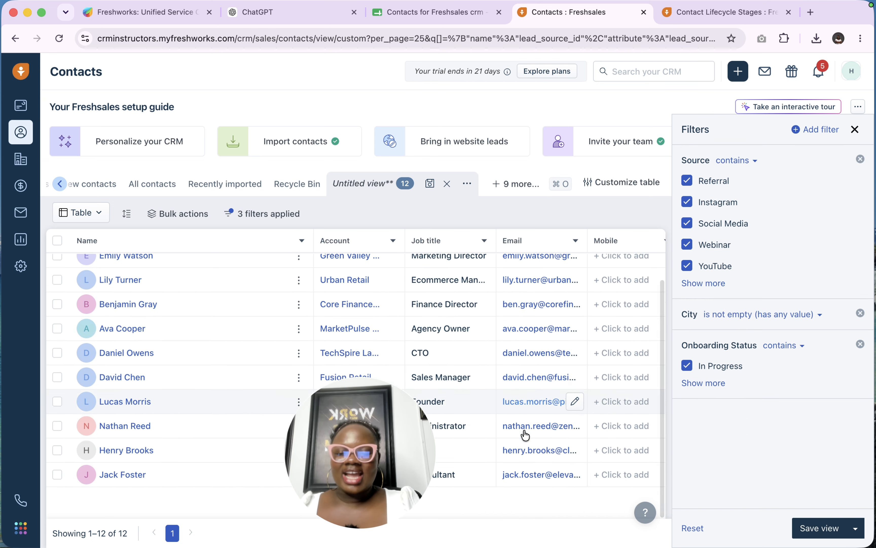
pyautogui.scroll(3, 575, 403)
pyautogui.scroll(-3, 524, 438)
pyautogui.scroll(1, 526, 435)
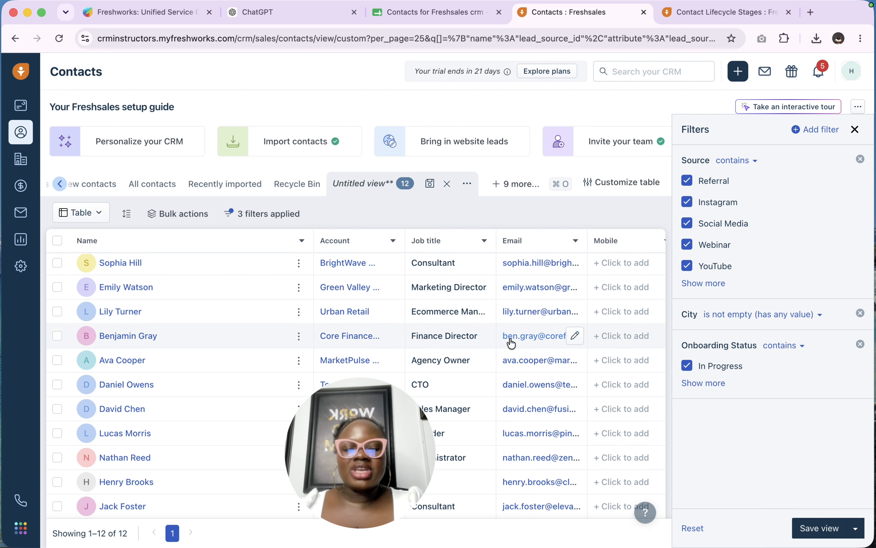
# Start saving the filtered contact view and name it Hot Leads.
pyautogui.click(820, 528)
pyautogui.doubleClick(595, 137)
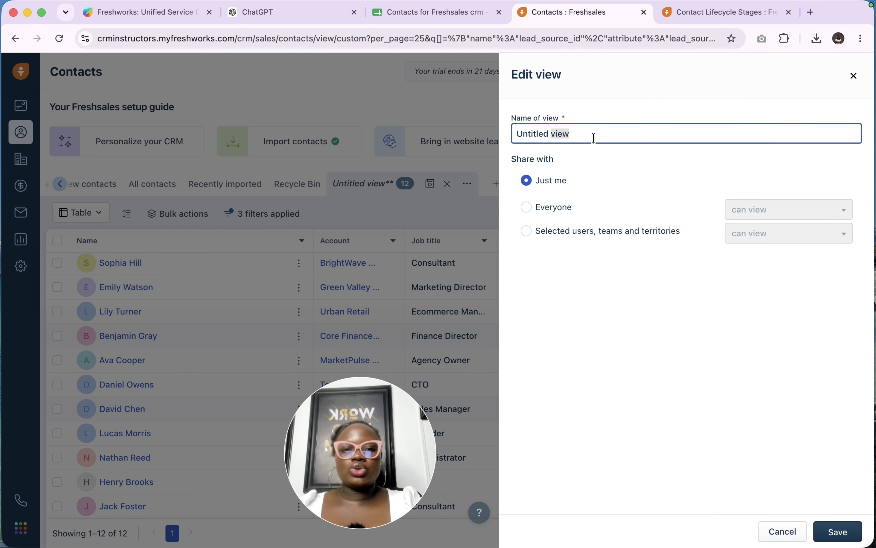
pyautogui.tripleClick(595, 137)
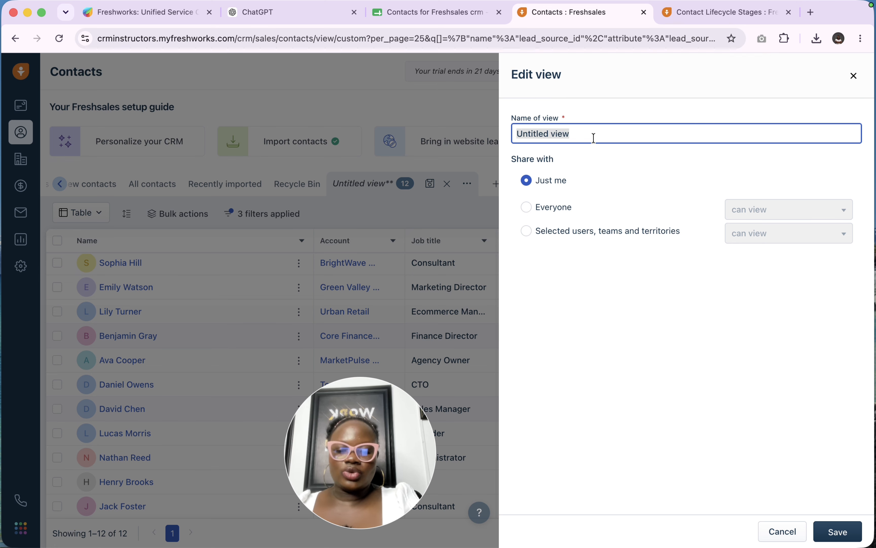
pyautogui.write('Hot')
pyautogui.press('BackSpace')
pyautogui.press('capslock')
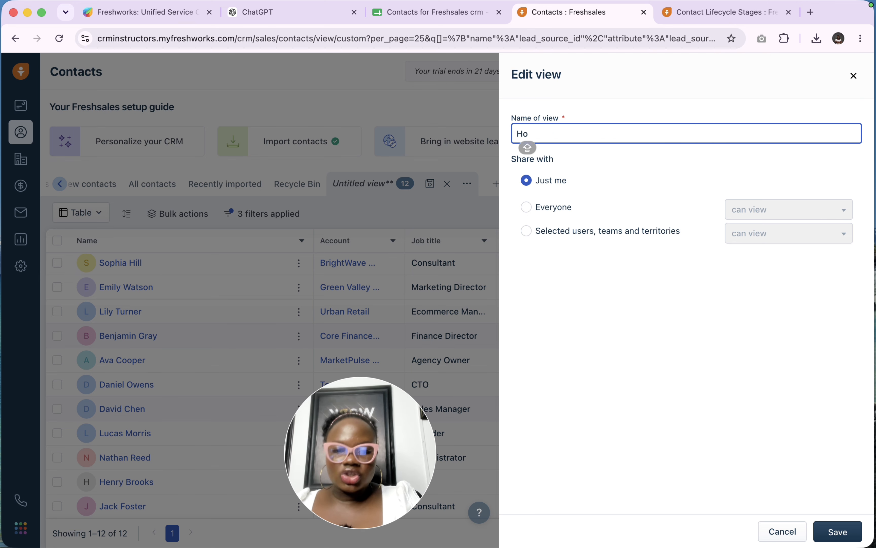
pyautogui.write('t')
pyautogui.press('capslock')
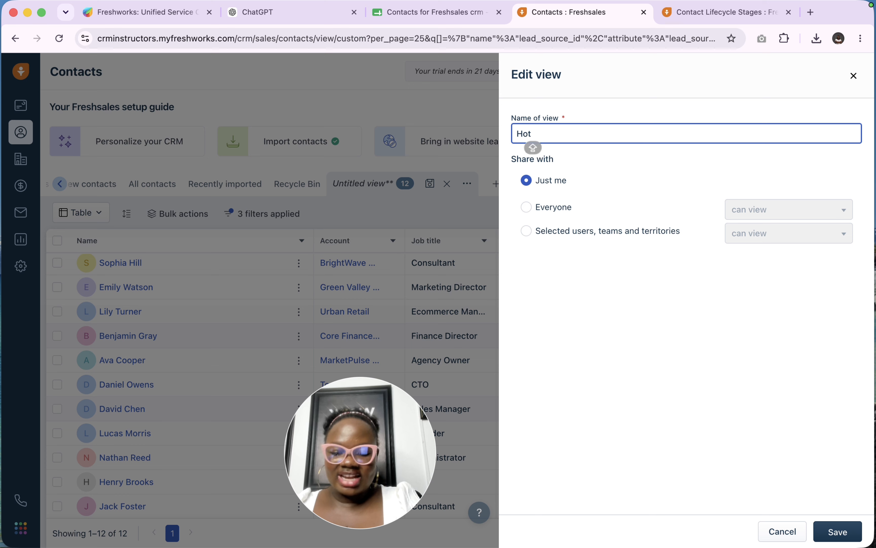
pyautogui.write('Leads')
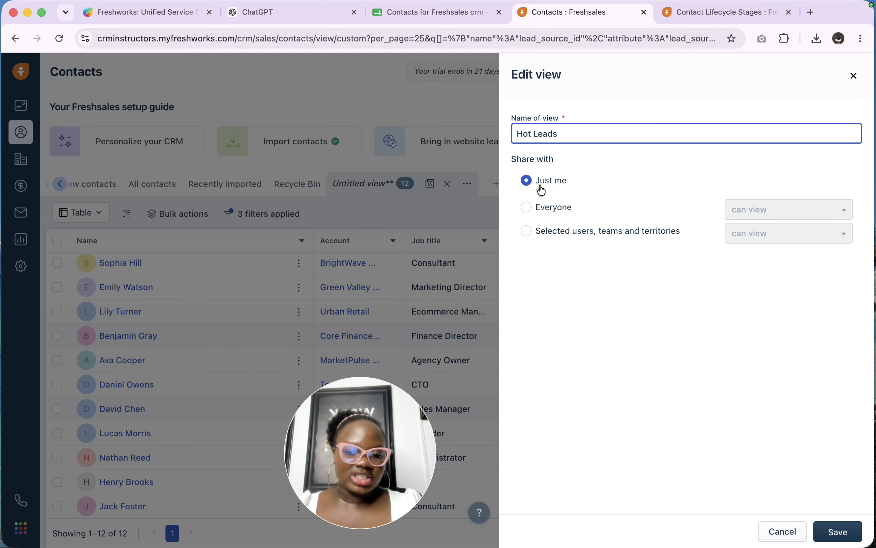
# Share the Hot Leads view with everyone at the "can view" level and save it.
pyautogui.click(576, 234)
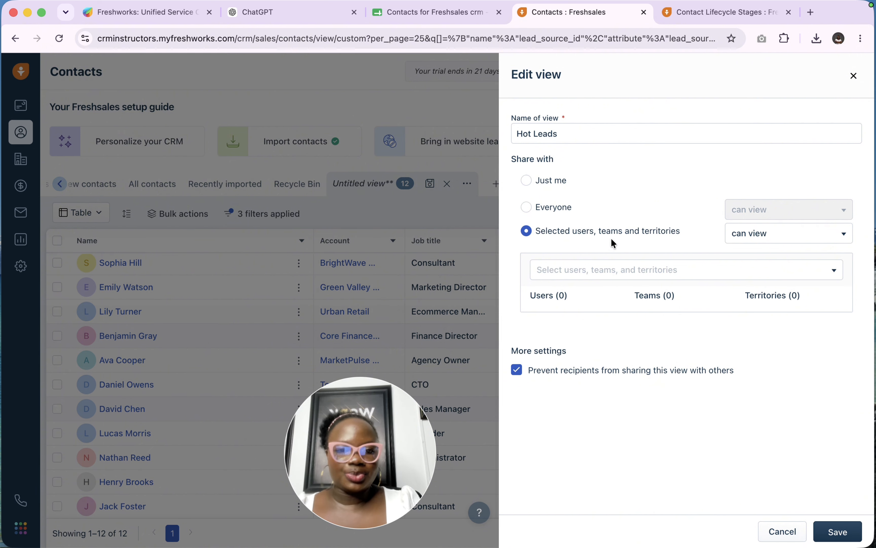
pyautogui.click(549, 187)
pyautogui.click(547, 208)
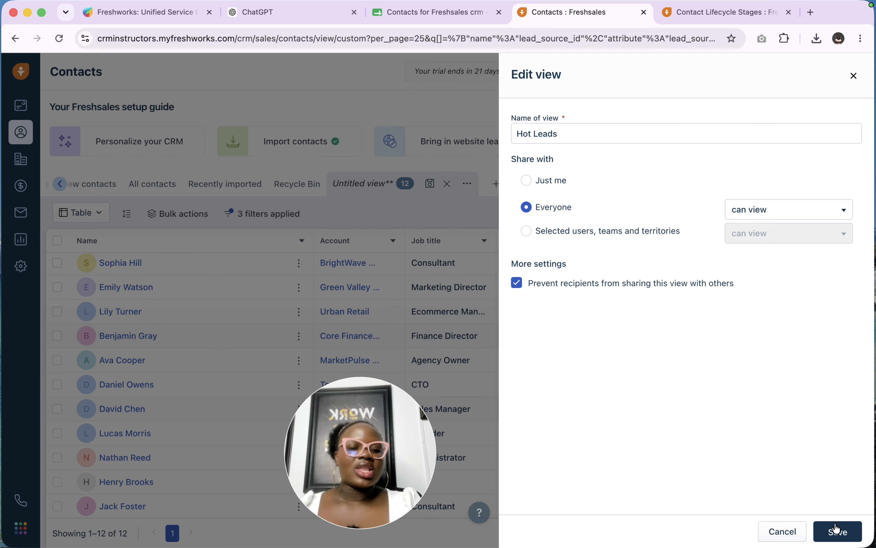
pyautogui.click(839, 532)
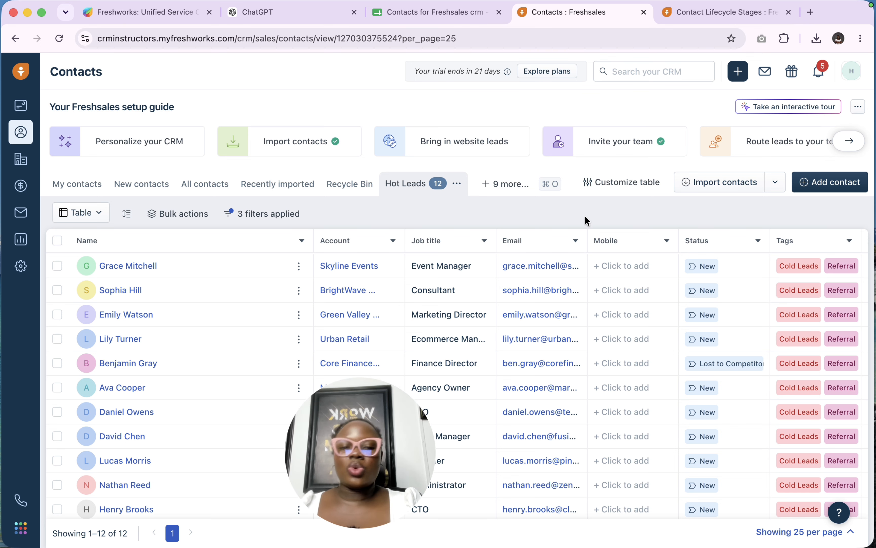
# Look over the Hot Leads contacts, then open the first contact and examine its full field details.
pyautogui.hscroll(3, 549, 347)
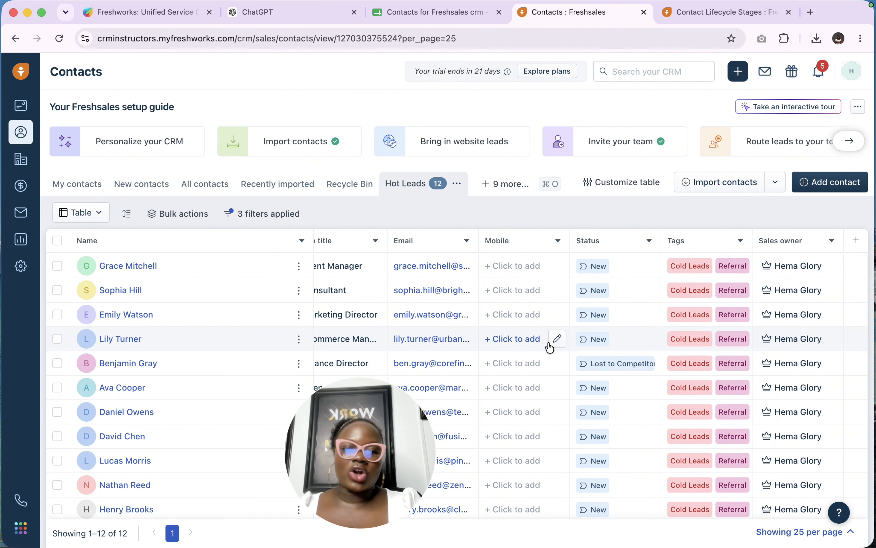
pyautogui.hscroll(-3, 550, 347)
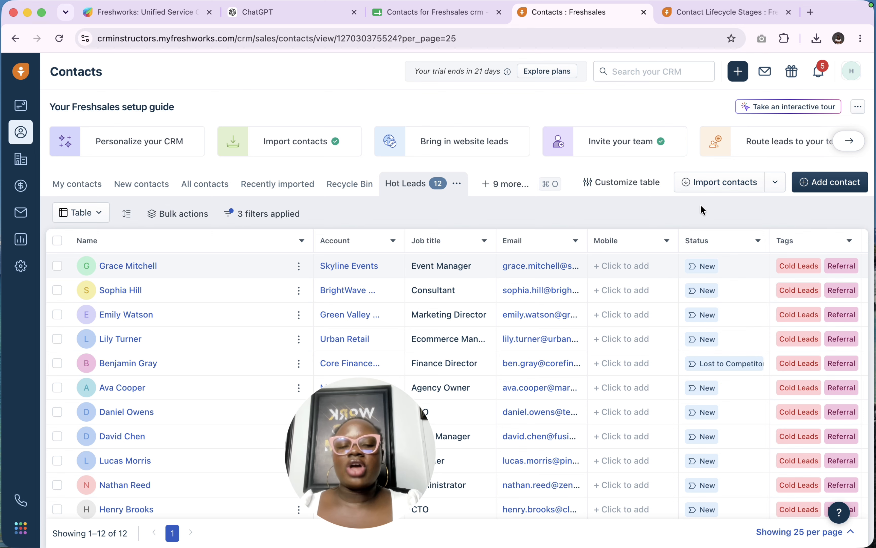
pyautogui.click(121, 267)
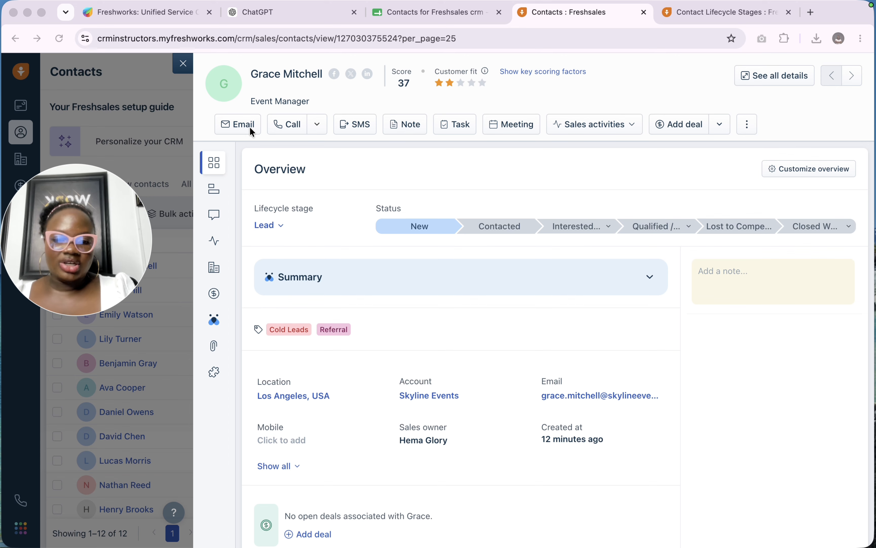
pyautogui.scroll(-5, 350, 248)
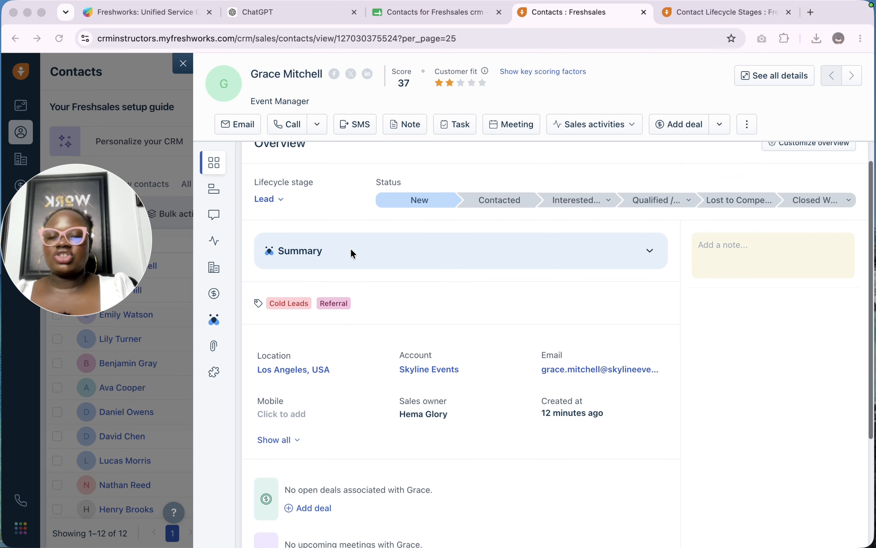
pyautogui.click(289, 283)
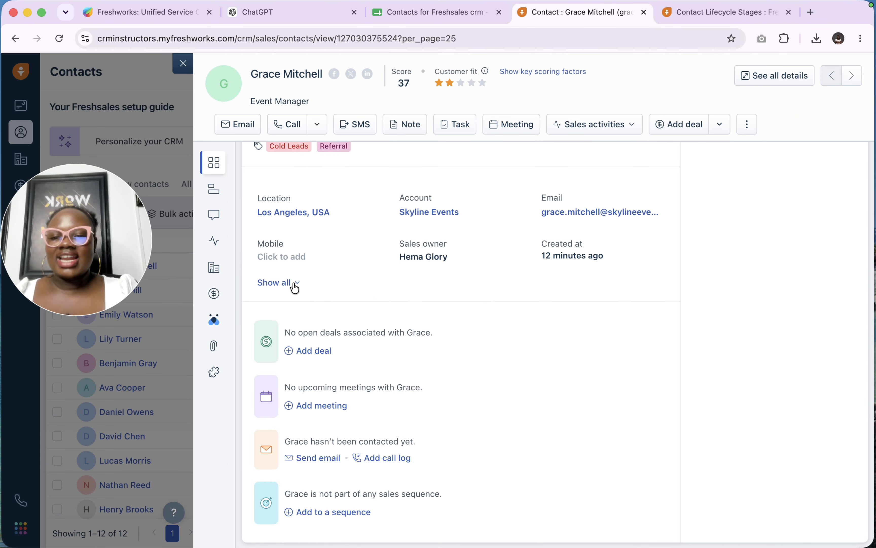
pyautogui.scroll(-10, 362, 359)
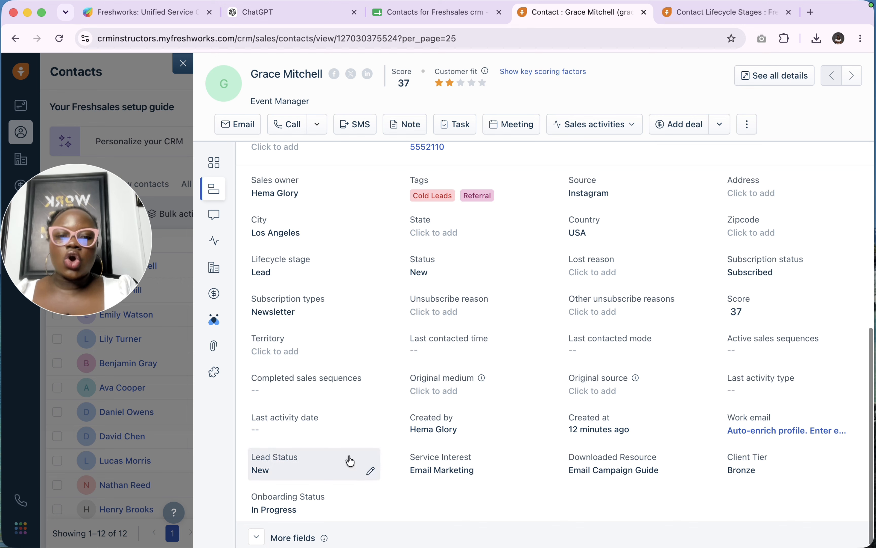
pyautogui.scroll(2, 477, 313)
pyautogui.scroll(-2, 479, 313)
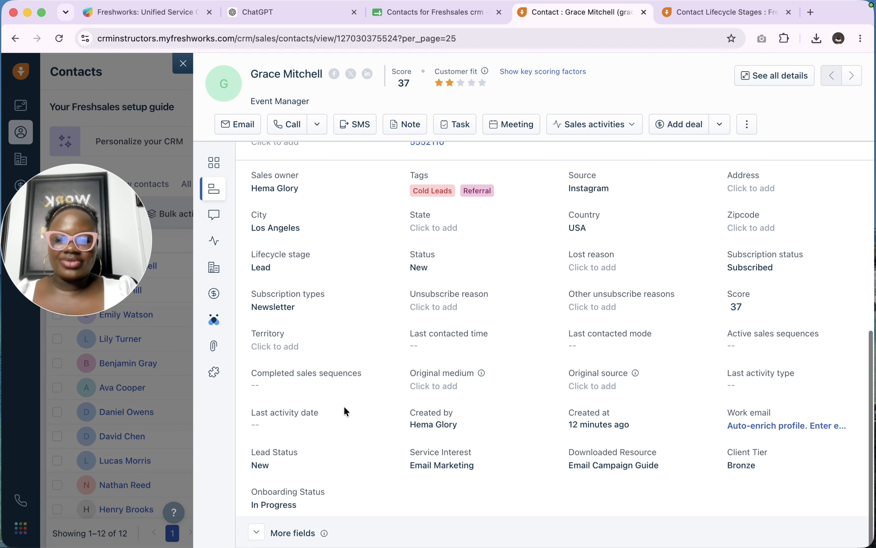
pyautogui.scroll(10, 534, 416)
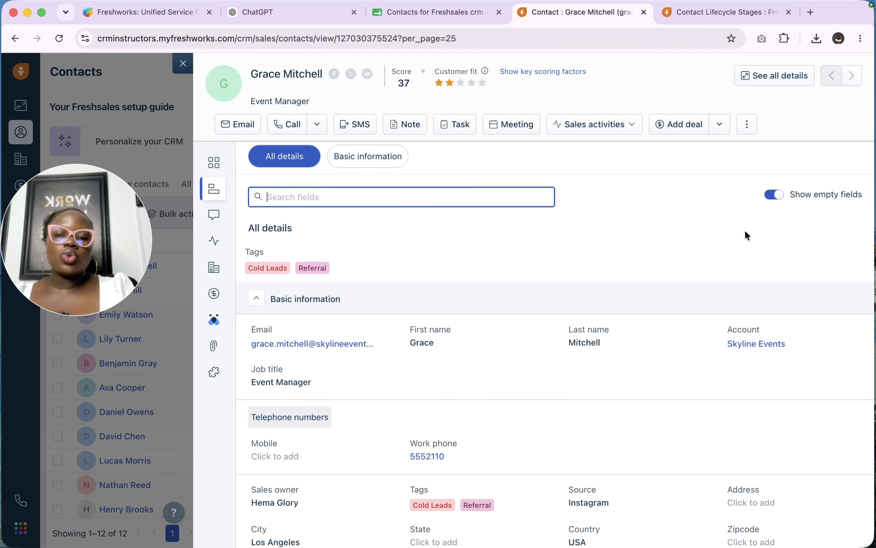
# Hide the empty fields in the contact's details and review the filled-in fields.
pyautogui.click(776, 197)
pyautogui.scroll(-5, 779, 201)
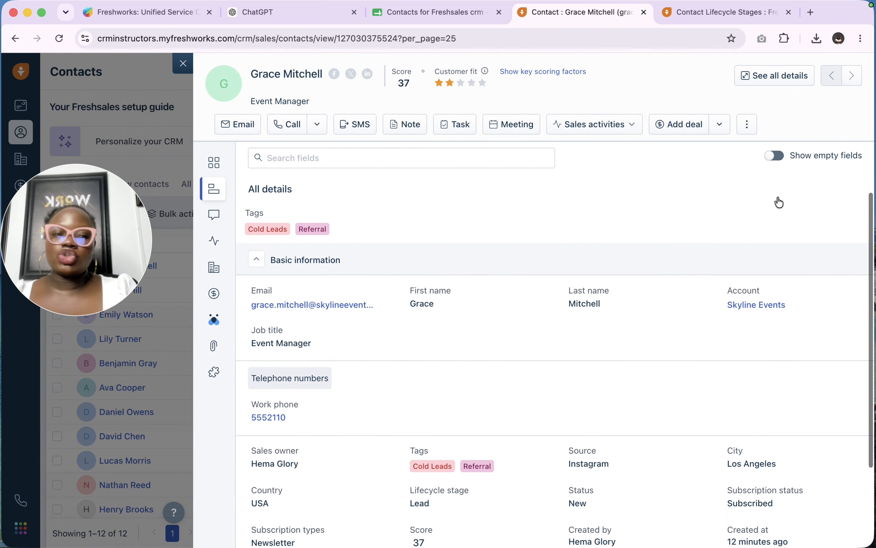
pyautogui.moveTo(404, 422)
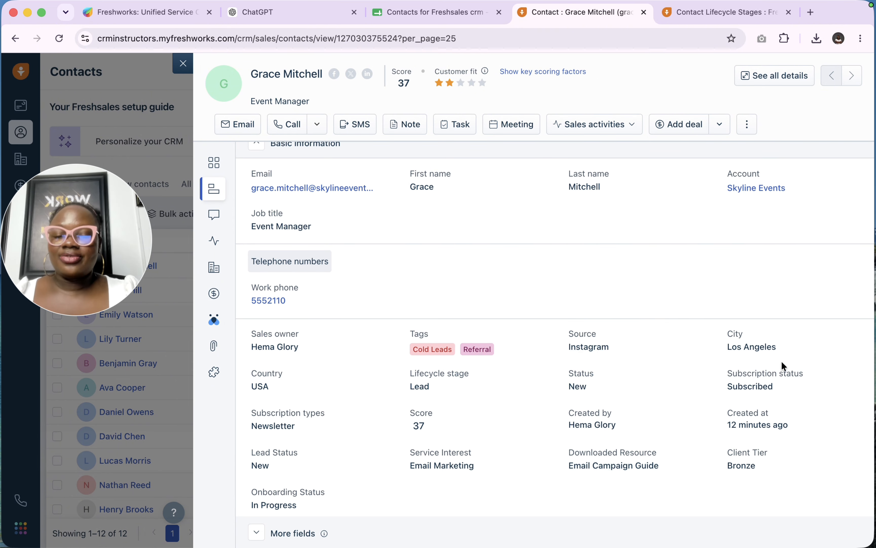
pyautogui.scroll(5, 446, 406)
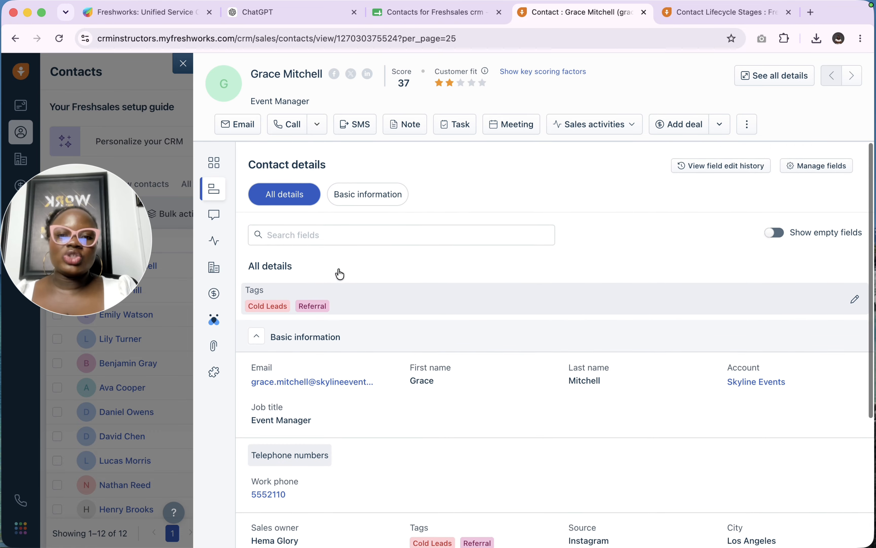
# View the new email form for the contact, close it, and look over the contact's details again.
pyautogui.click(239, 127)
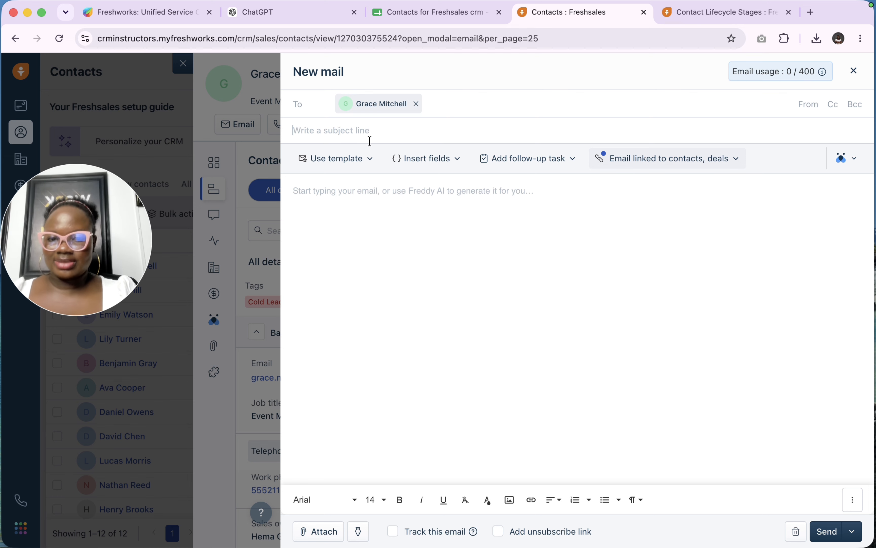
pyautogui.click(854, 72)
pyautogui.scroll(-5, 420, 395)
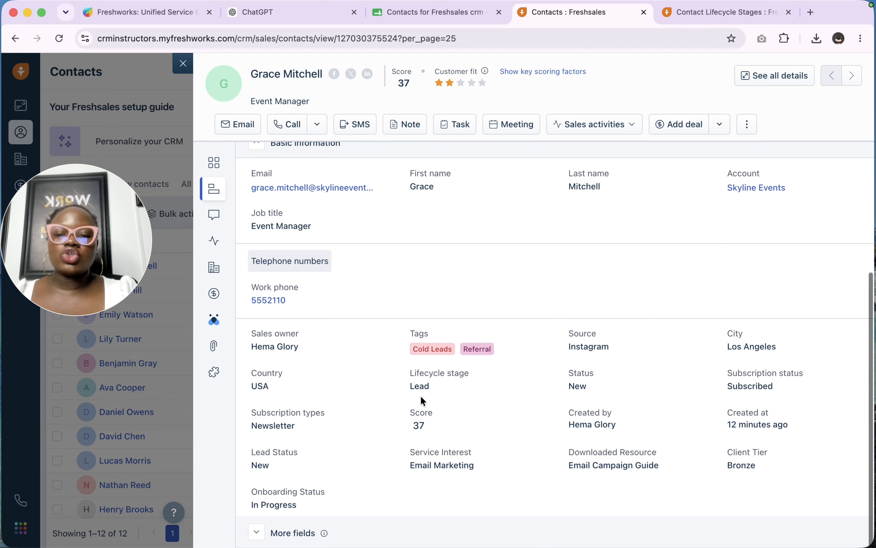
pyautogui.scroll(5, 420, 396)
pyautogui.scroll(-3, 420, 395)
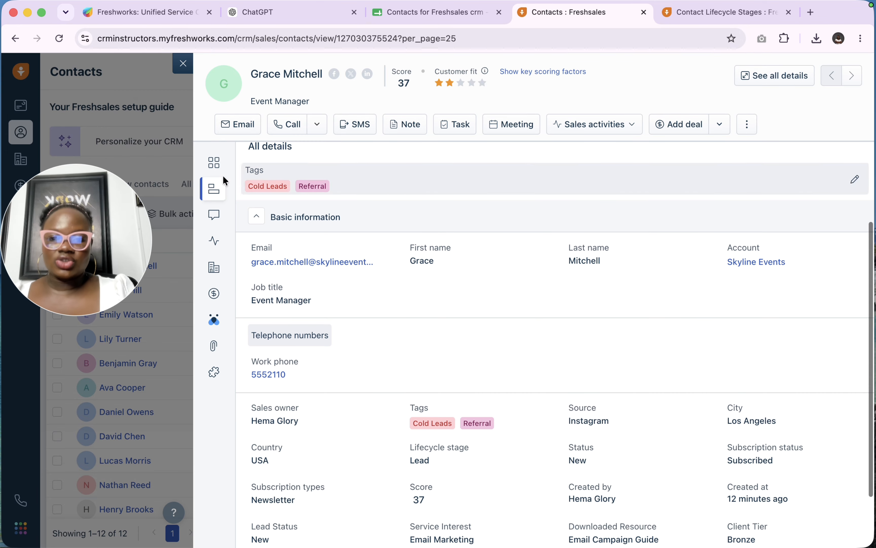
# Return to the contact's overview and review its lifecycle, account, deal and meeting sections.
pyautogui.click(214, 164)
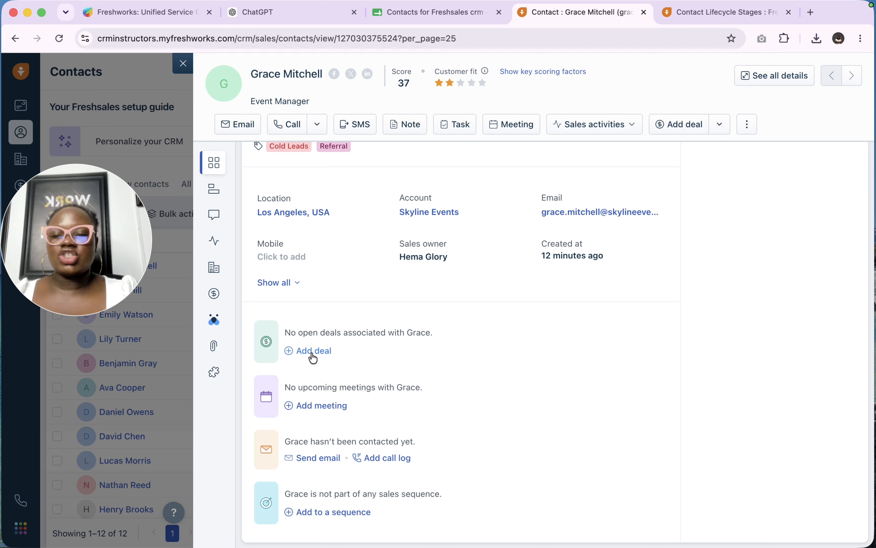
pyautogui.scroll(5, 313, 361)
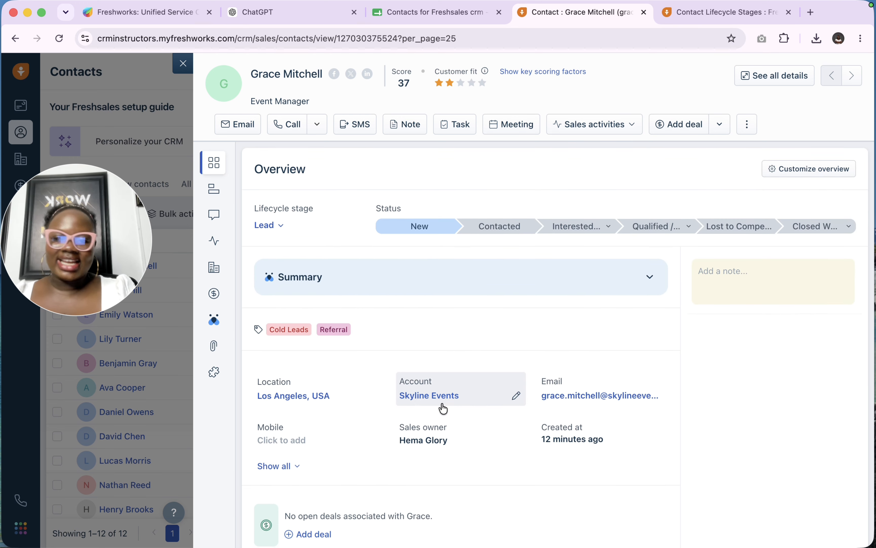
pyautogui.scroll(-5, 414, 407)
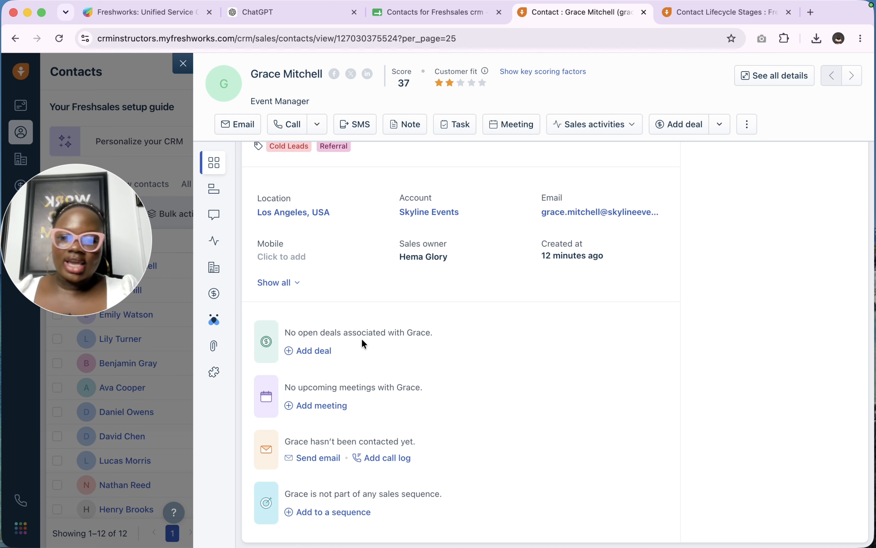
# Start a new deal from the contact's overview and add the Elevate Consulting contact as a second related contact.
pyautogui.click(312, 350)
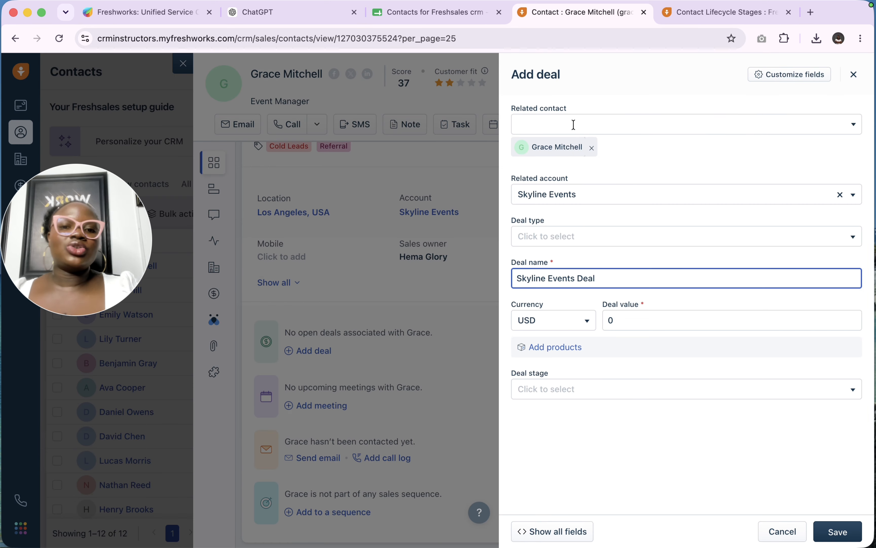
pyautogui.click(574, 124)
pyautogui.click(655, 85)
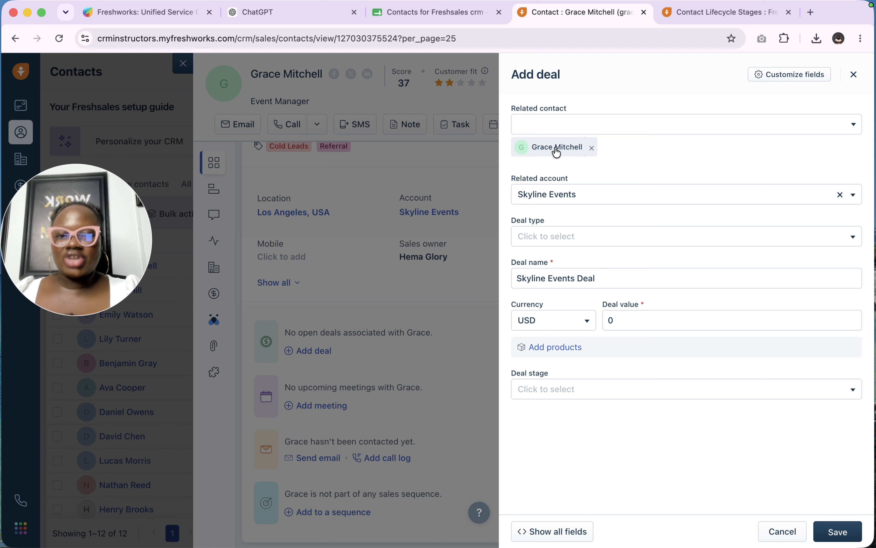
pyautogui.click(590, 195)
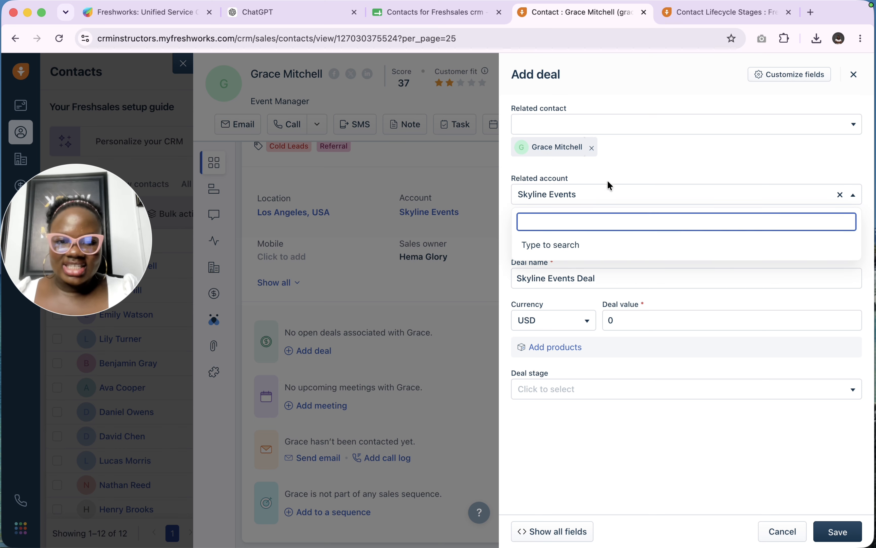
pyautogui.click(620, 176)
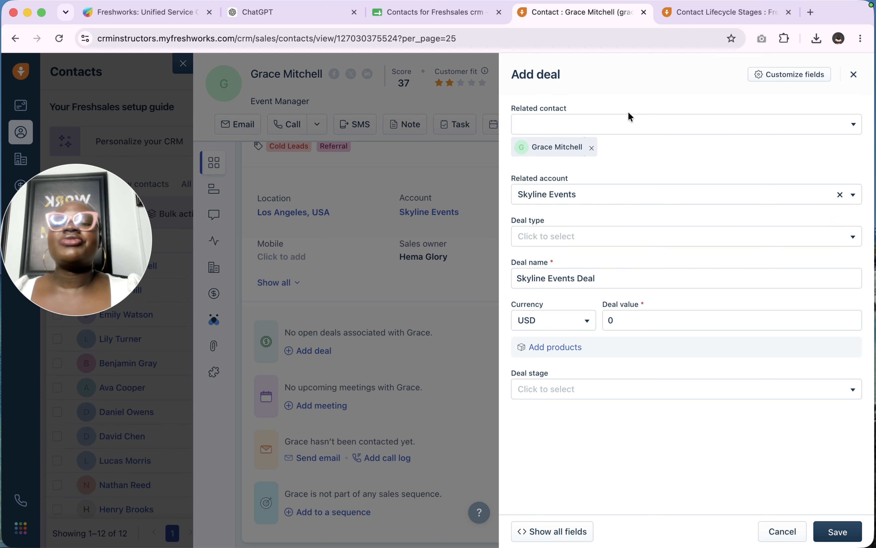
pyautogui.click(647, 123)
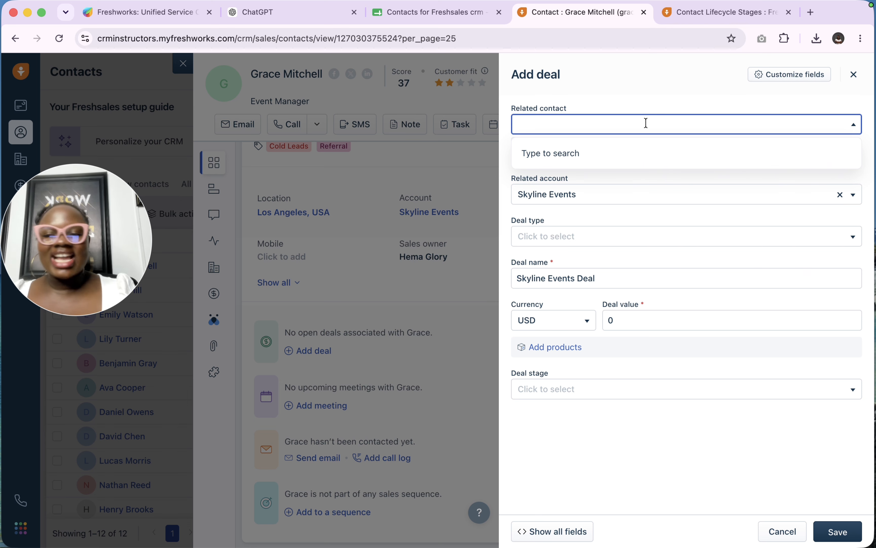
pyautogui.write('h')
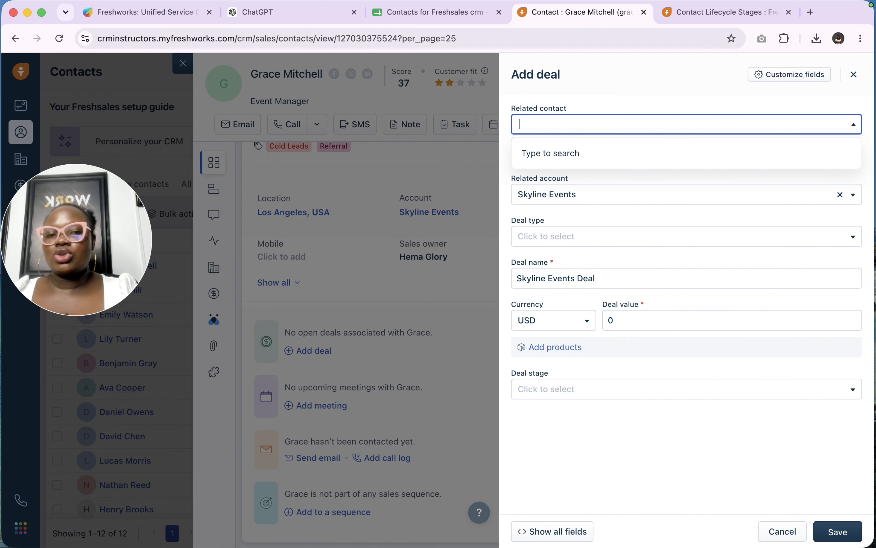
pyautogui.write('jack')
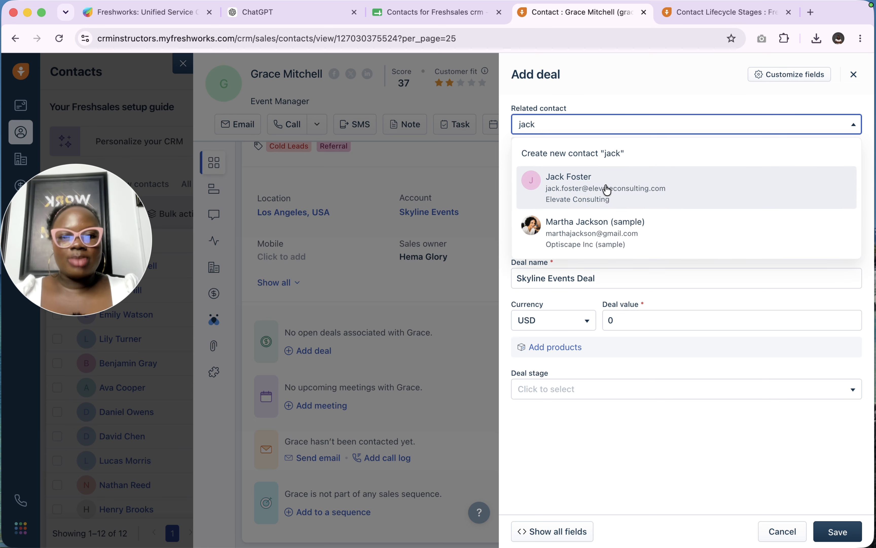
pyautogui.click(594, 200)
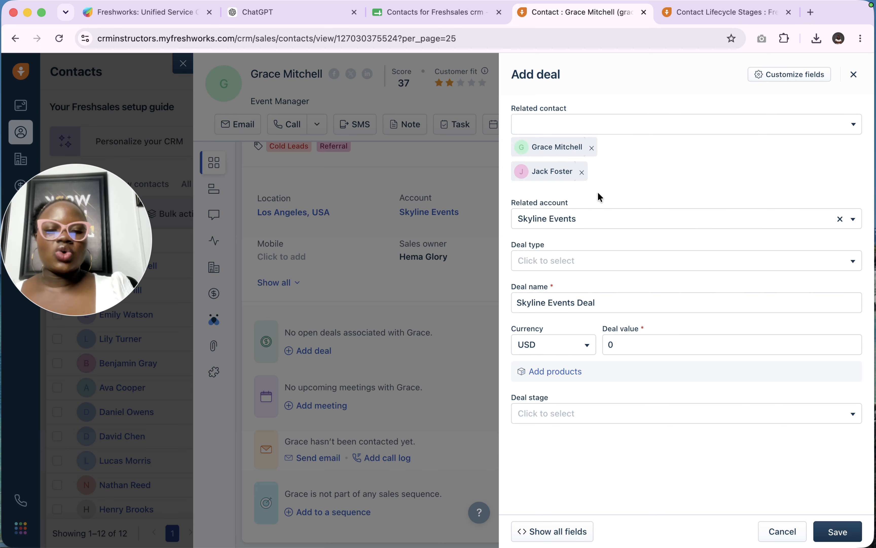
# Rename the new deal as "Skyline Events Crm Setup".
pyautogui.press('Tab')
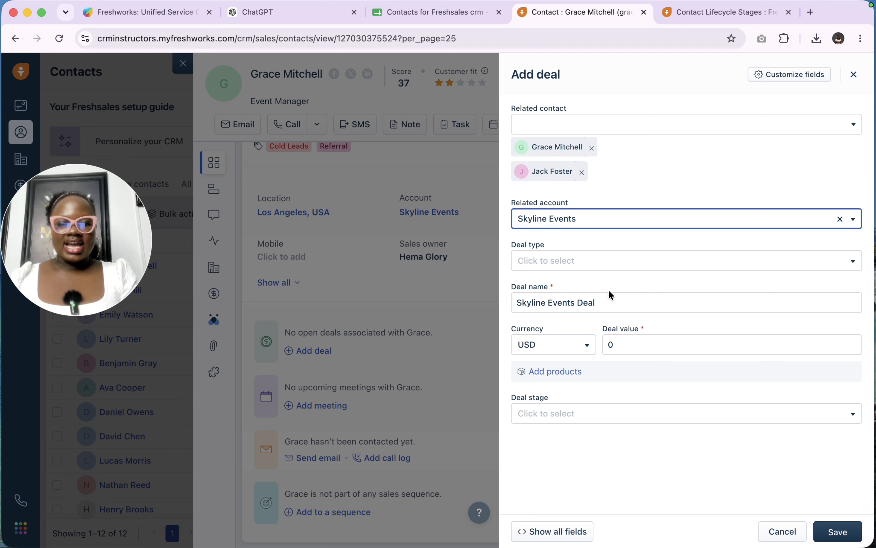
pyautogui.click(628, 292)
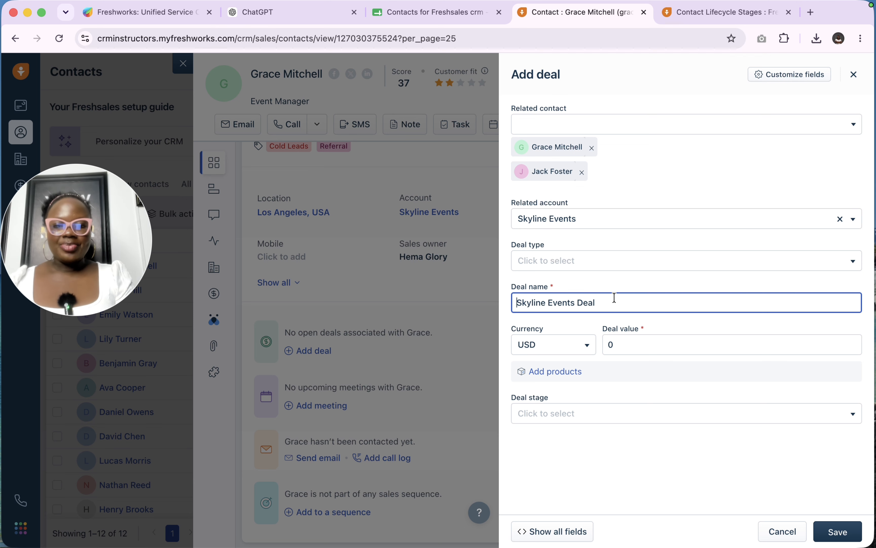
pyautogui.doubleClick(586, 304)
pyautogui.write('Crm Setup')
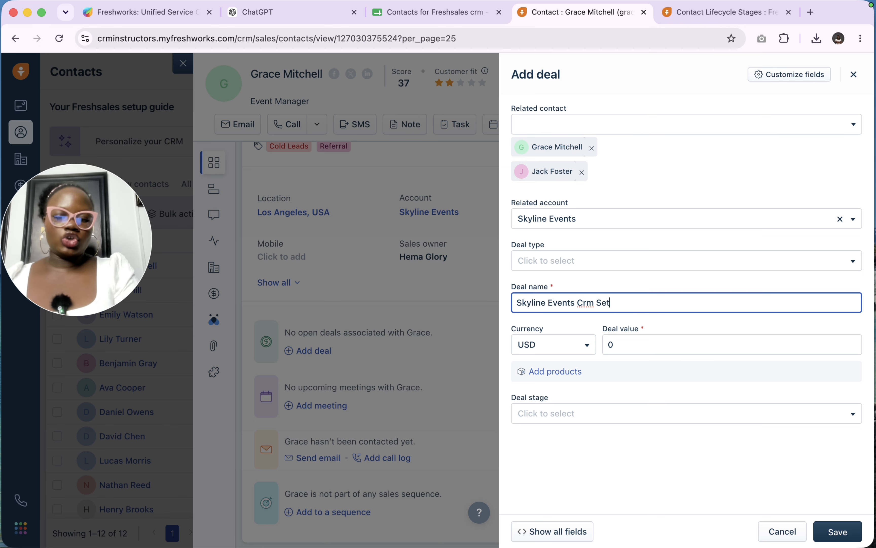
# View the available deal currencies, keep USD, and set the deal value to 10000.
pyautogui.click(680, 347)
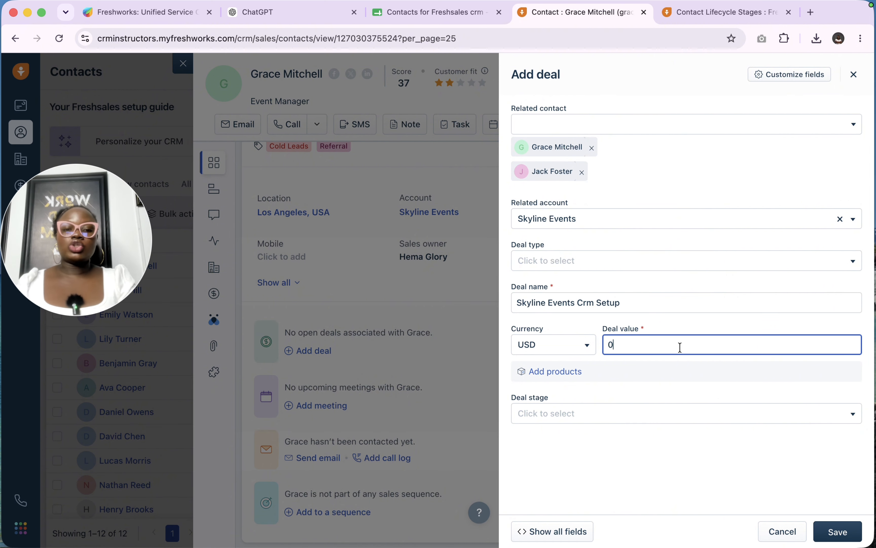
pyautogui.click(553, 351)
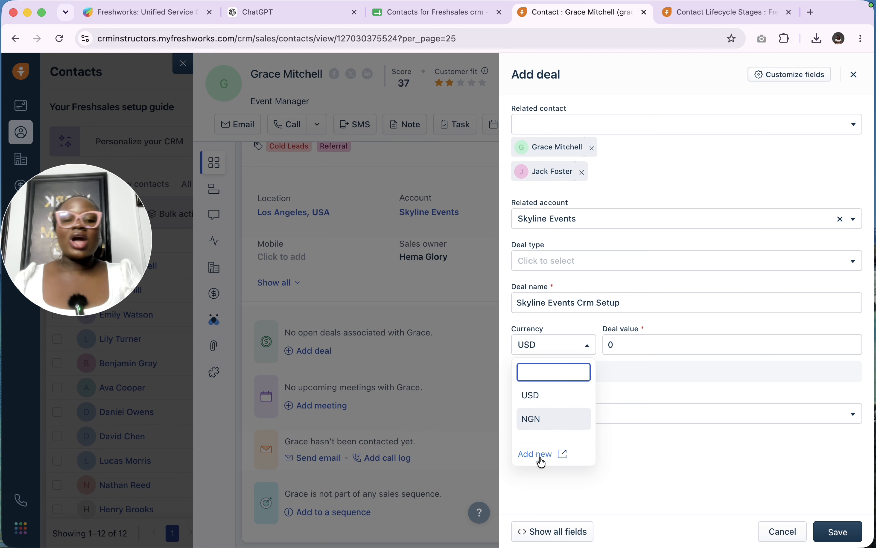
pyautogui.click(664, 343)
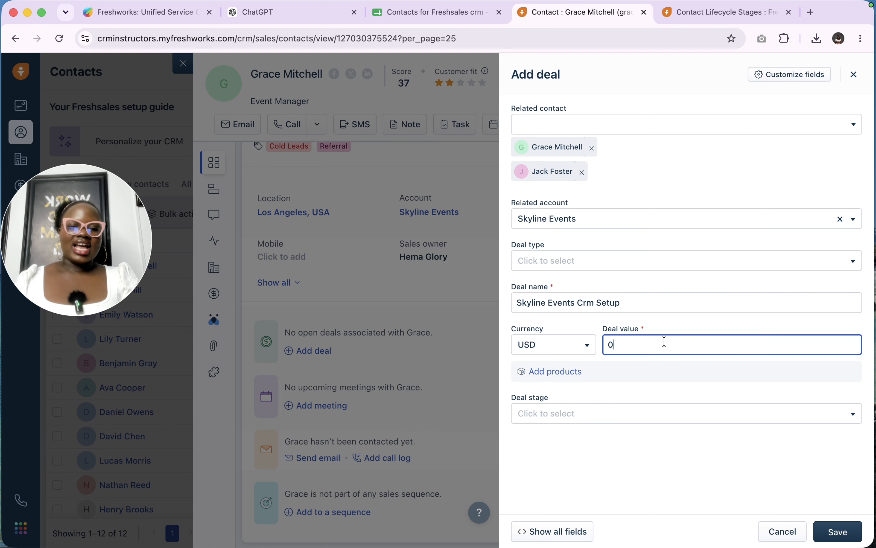
pyautogui.press('BackSpace')
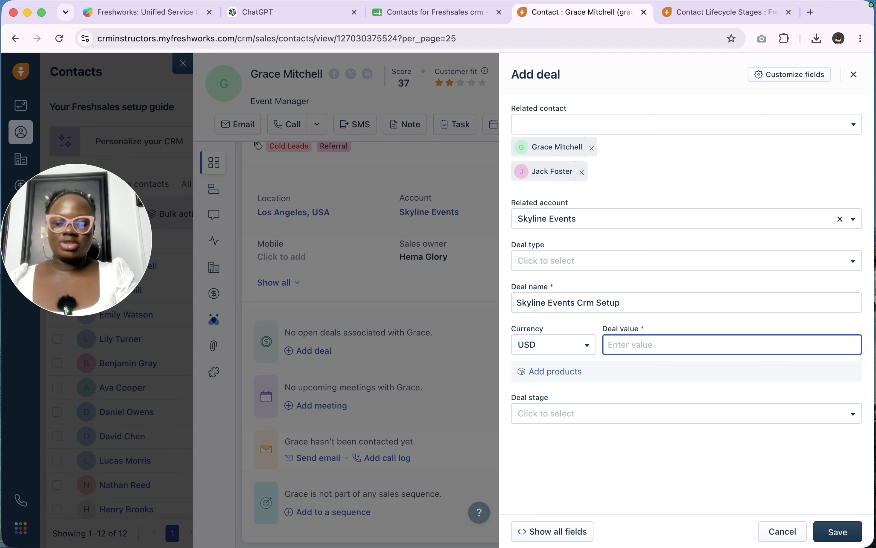
pyautogui.write('10000')
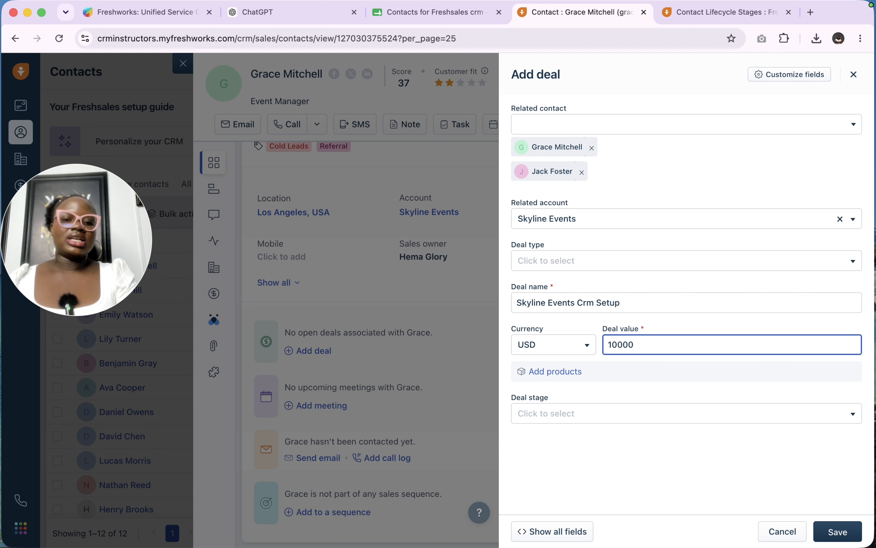
# Set the deal stage to New and save the deal.
pyautogui.click(696, 415)
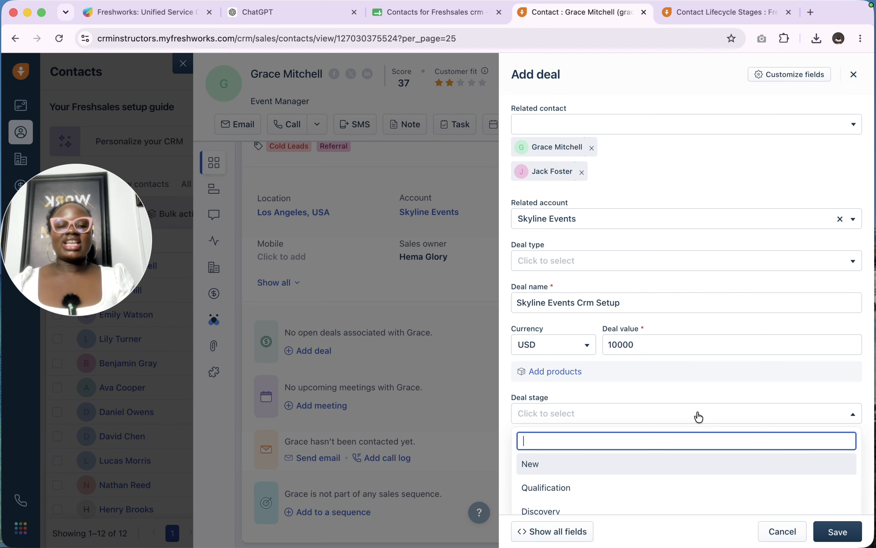
pyautogui.click(646, 464)
pyautogui.click(646, 464)
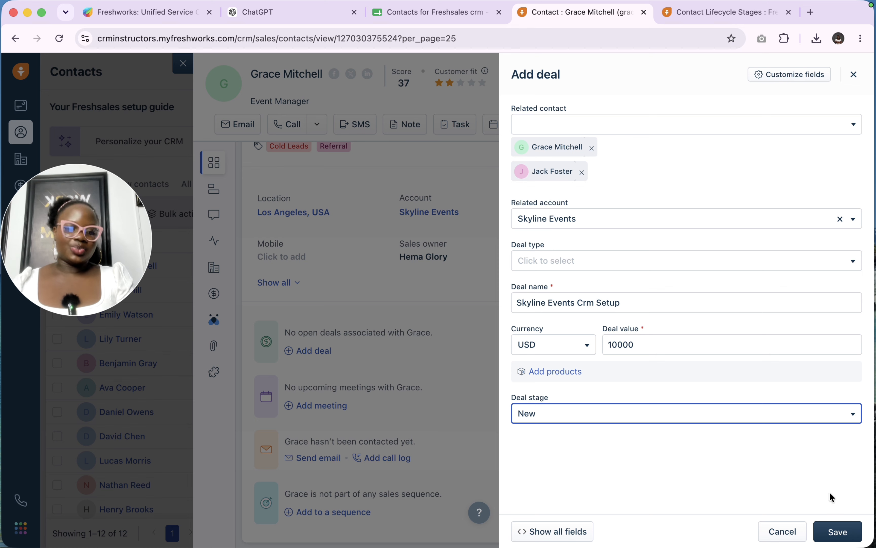
pyautogui.click(840, 532)
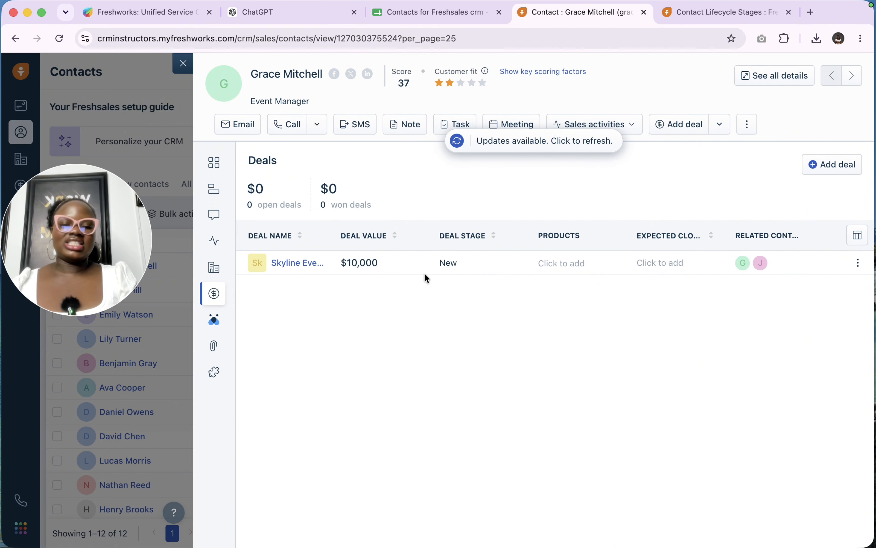
# Review the Skyline Events Crm Setup deal in its own record, the accounts list and the deals pipeline.
pyautogui.moveTo(212, 219)
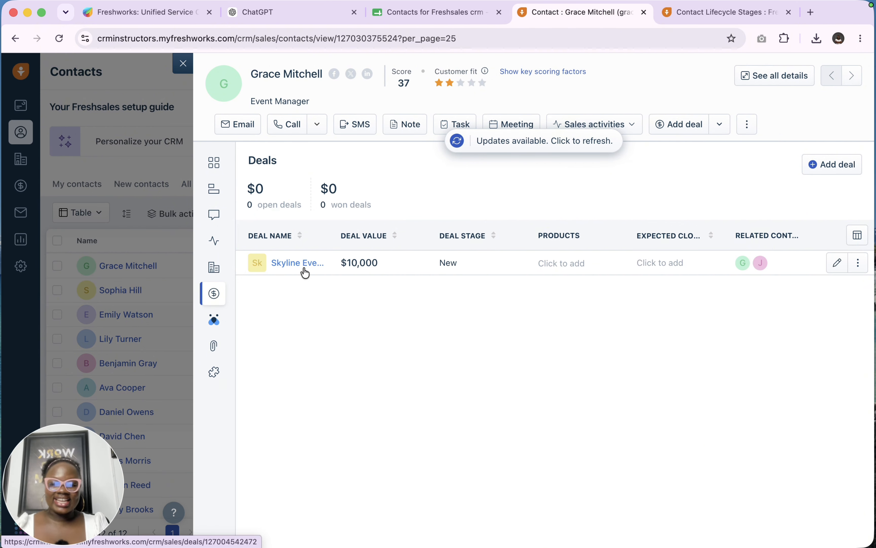
pyautogui.click(297, 263)
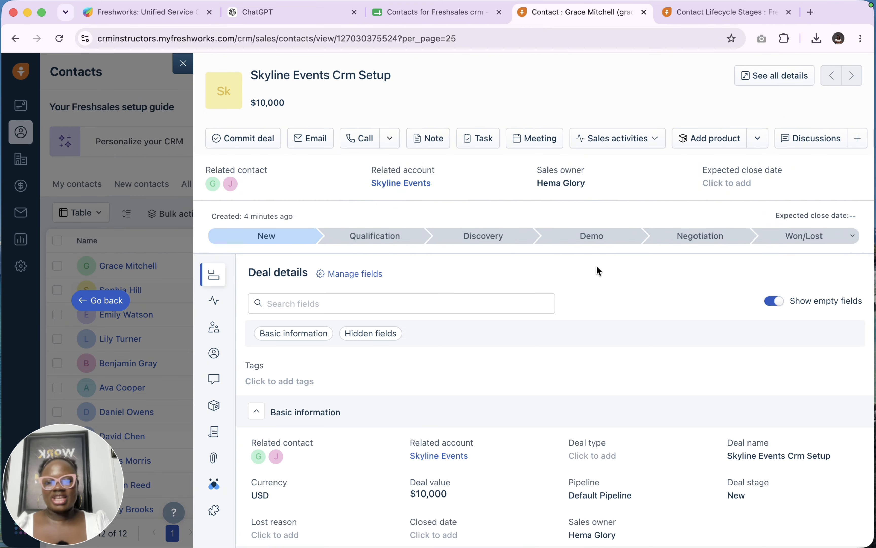
pyautogui.click(21, 159)
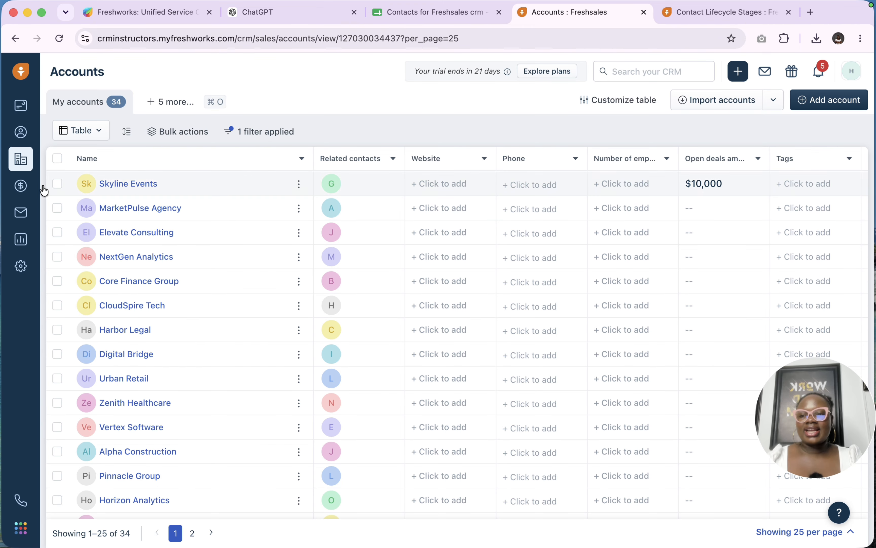
pyautogui.click(21, 185)
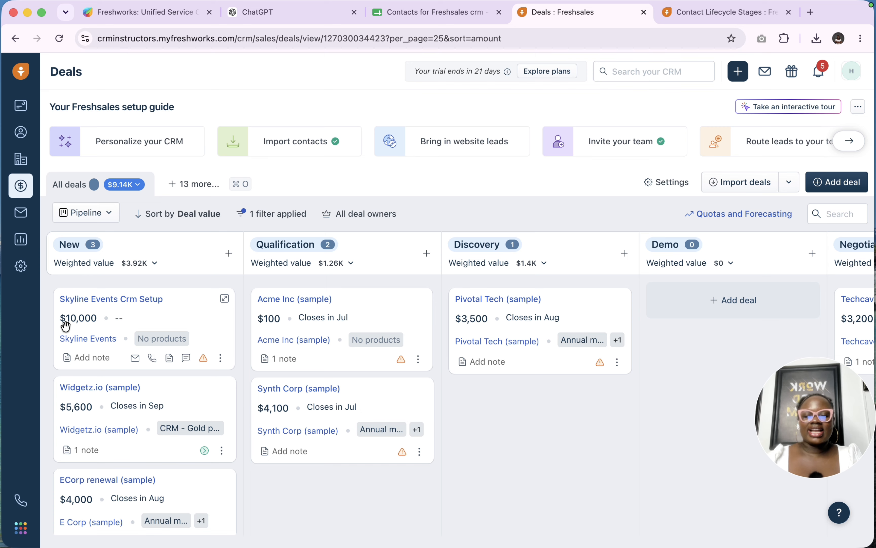
# Reopen the Skyline Events contact's overview and check its call and SMS options, including the selectable SMS providers.
pyautogui.click(121, 332)
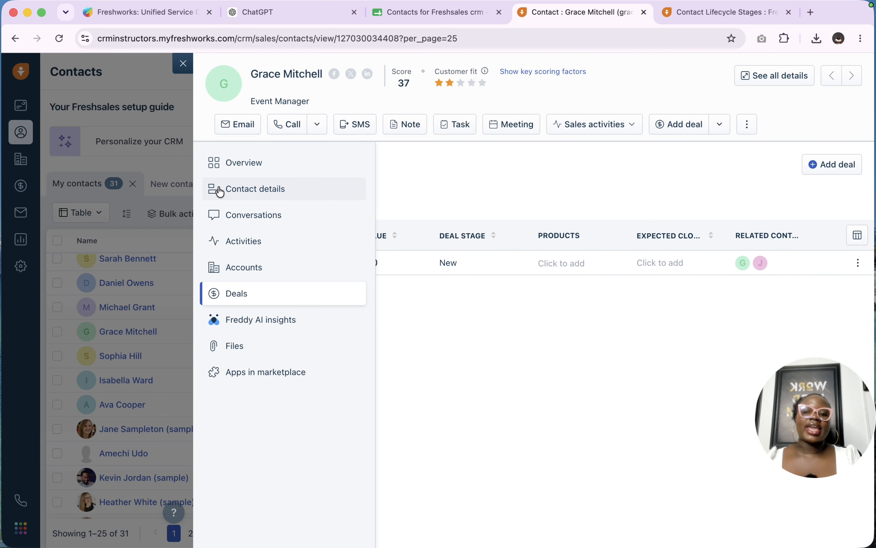
pyautogui.click(252, 169)
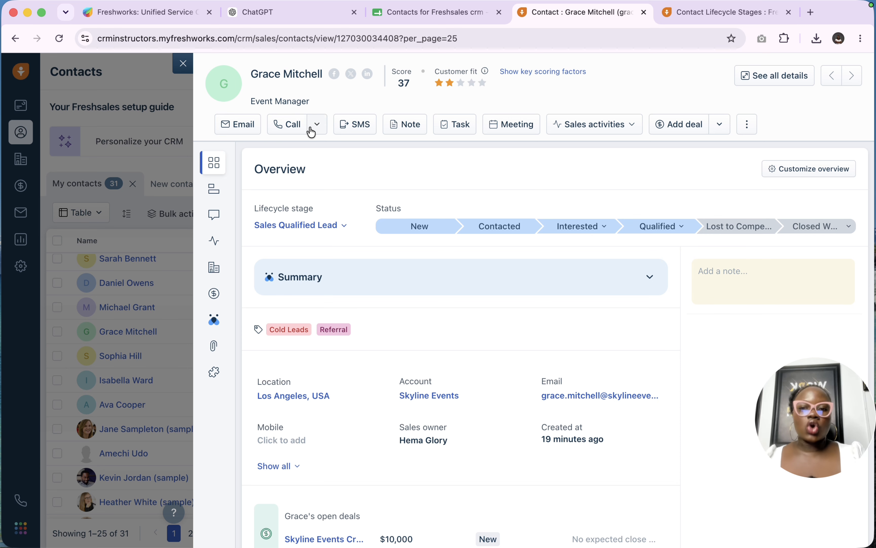
pyautogui.click(289, 127)
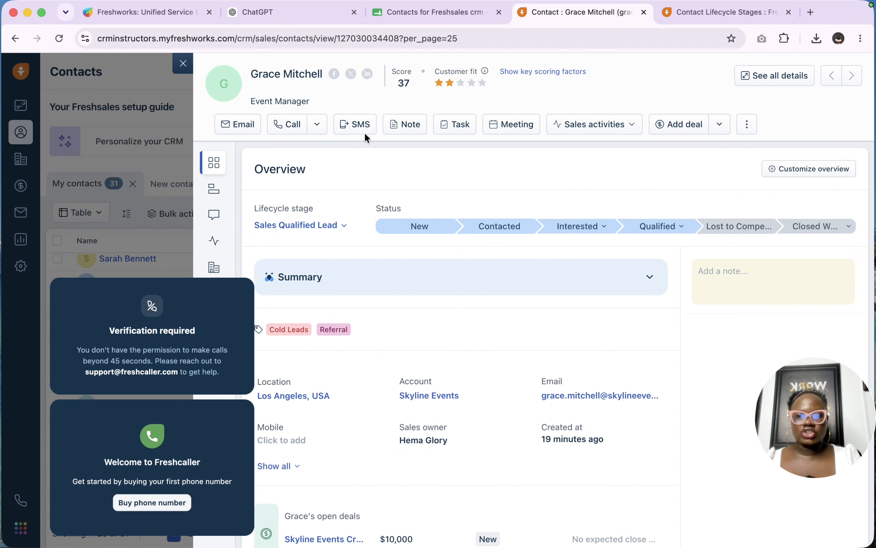
pyautogui.click(355, 123)
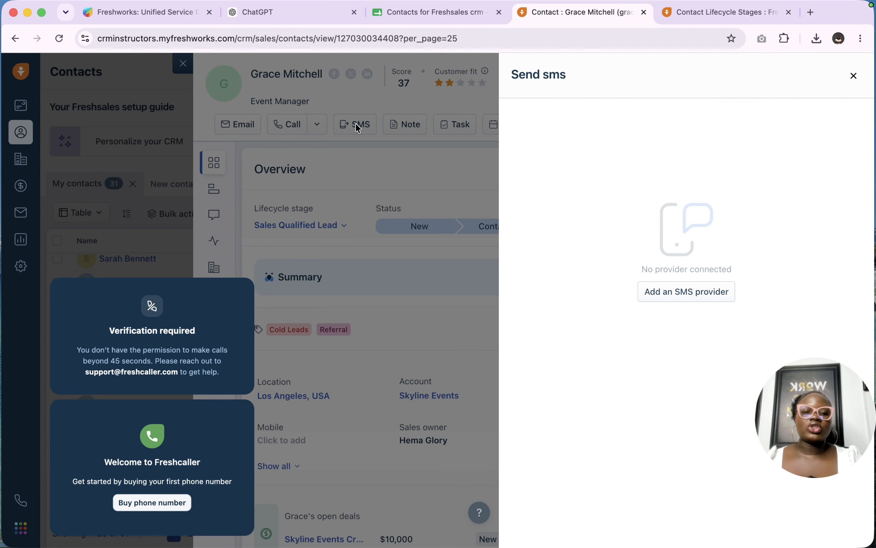
pyautogui.click(690, 294)
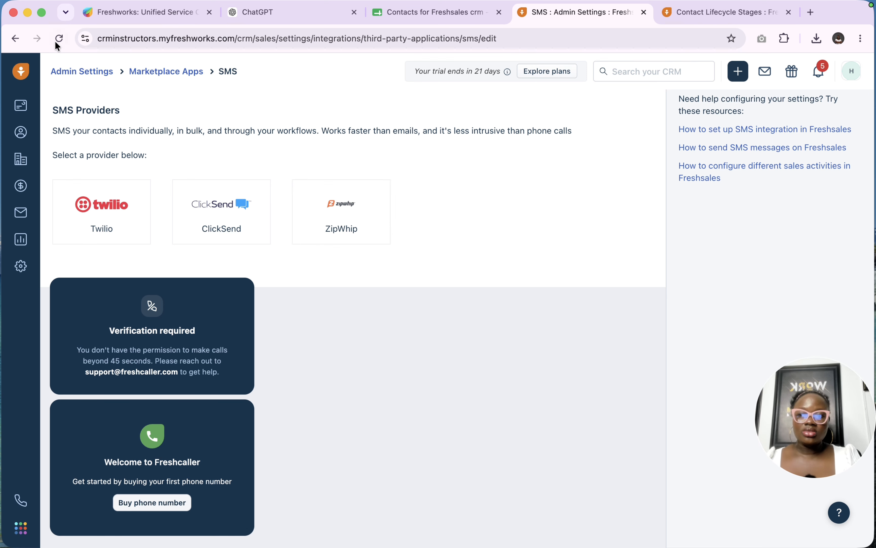
pyautogui.click(15, 38)
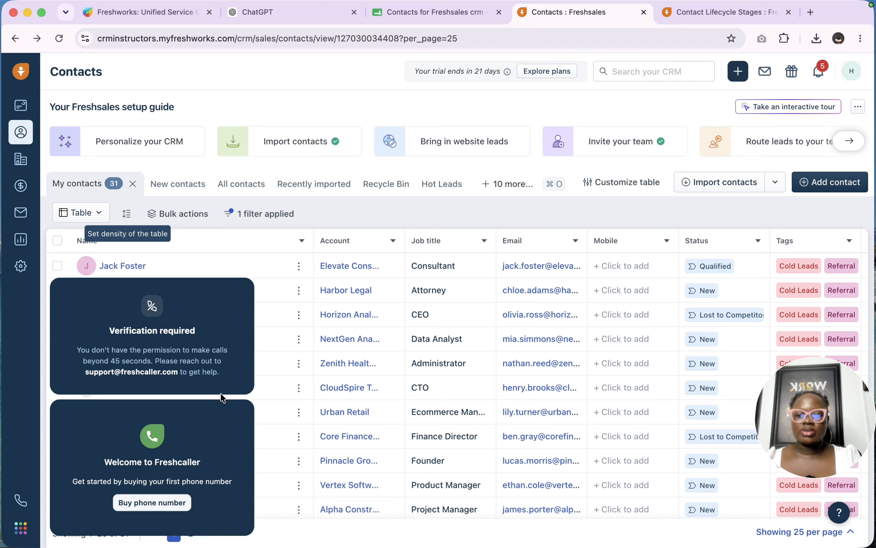
# Start a new email to the Skyline Events contact with the subject "Your CRM Strategy Session is Confirmed".
pyautogui.scroll(-10, 133, 466)
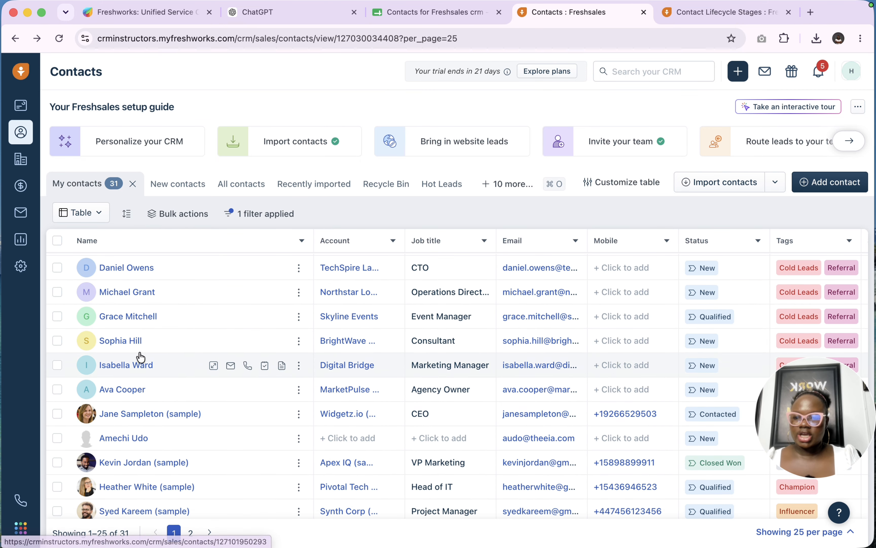
pyautogui.click(117, 317)
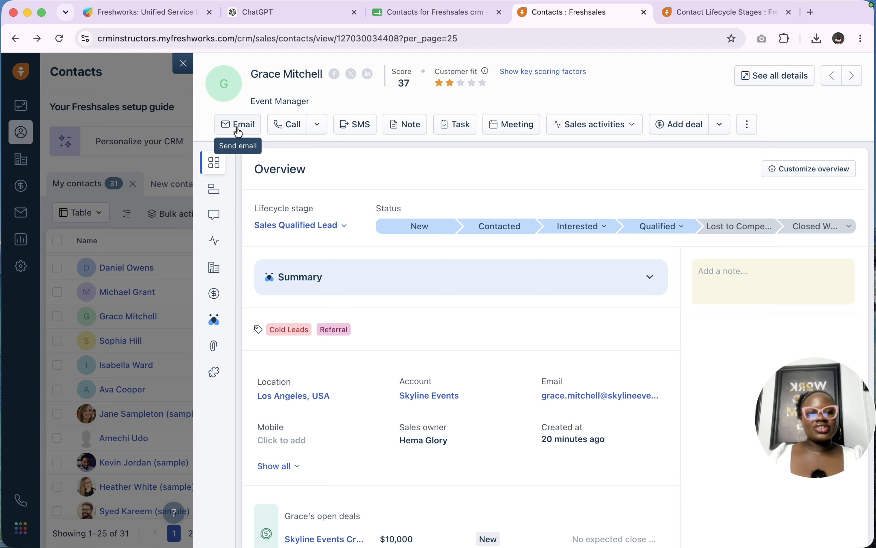
pyautogui.click(238, 127)
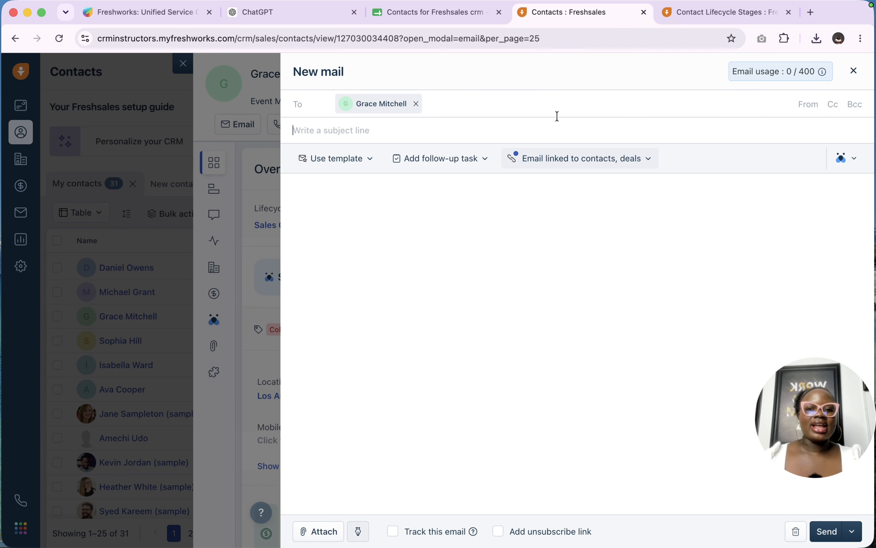
pyautogui.click(311, 133)
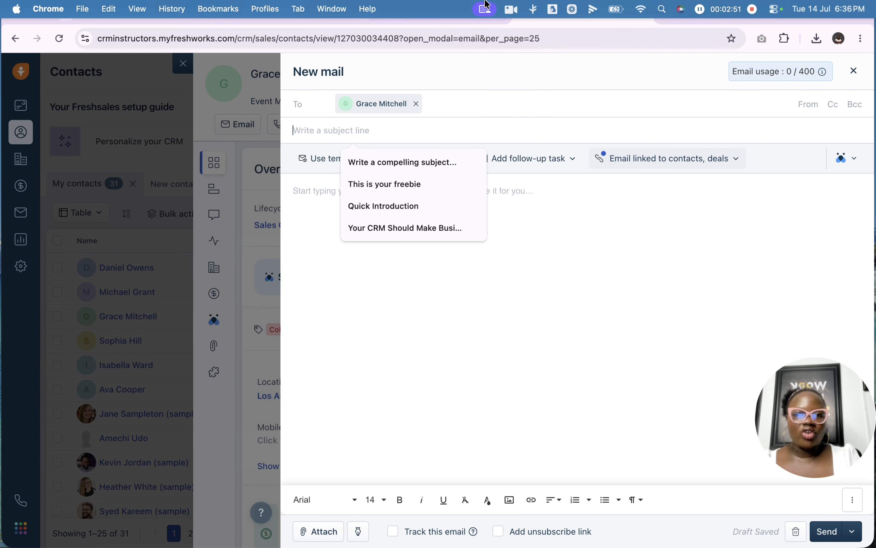
pyautogui.click(531, 10)
pyautogui.click(546, 138)
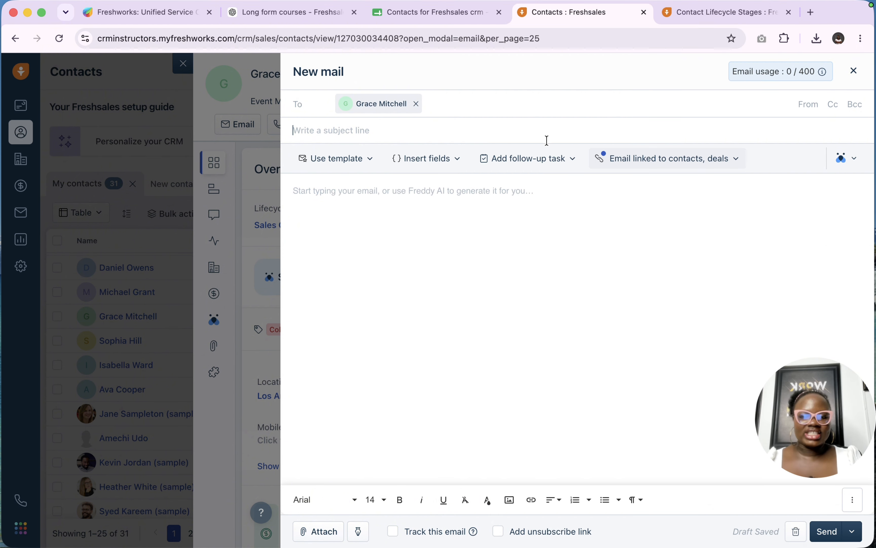
pyautogui.write('Your CRM Strategy Session is Confirmed')
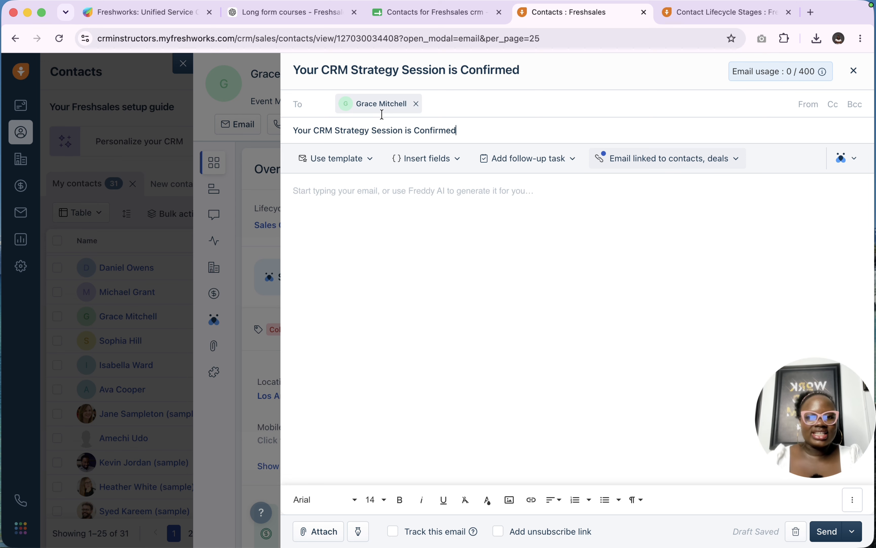
# Browse the available email templates and start a new template named "Onboarding email".
pyautogui.click(366, 169)
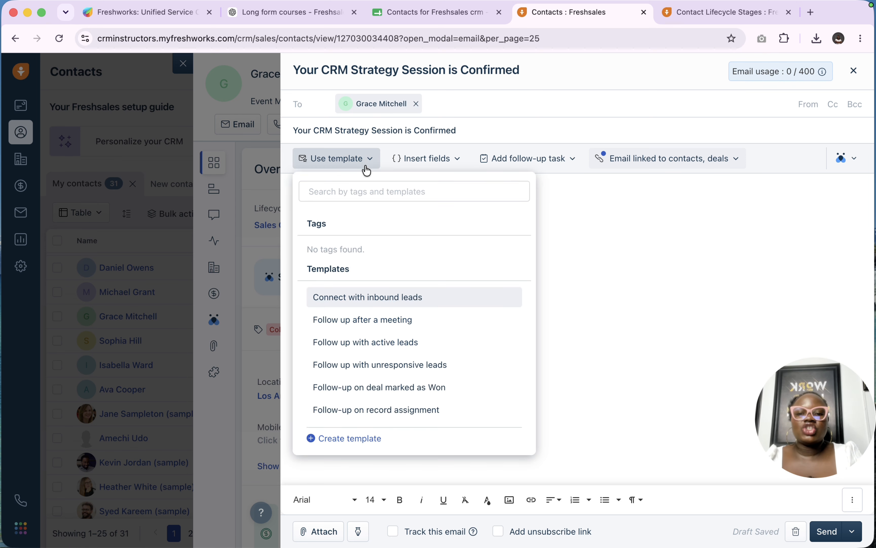
pyautogui.scroll(-2, 390, 373)
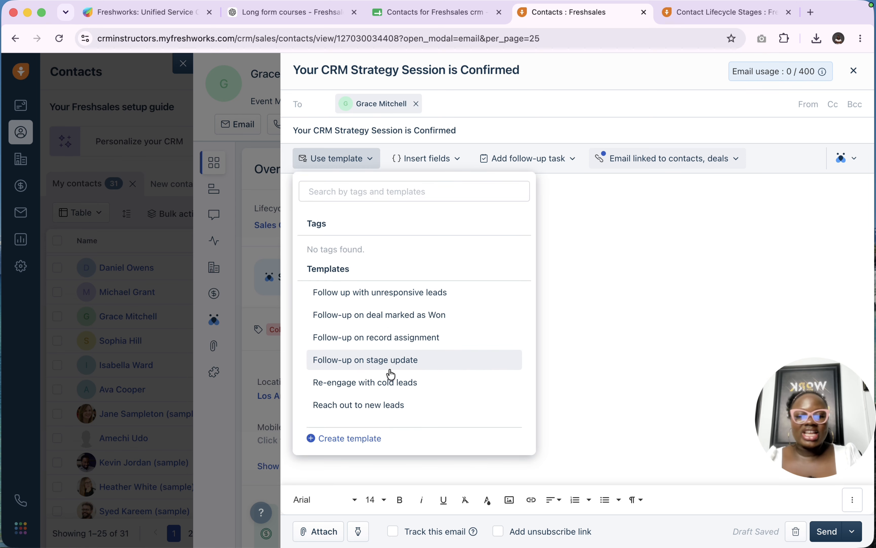
pyautogui.scroll(3, 434, 351)
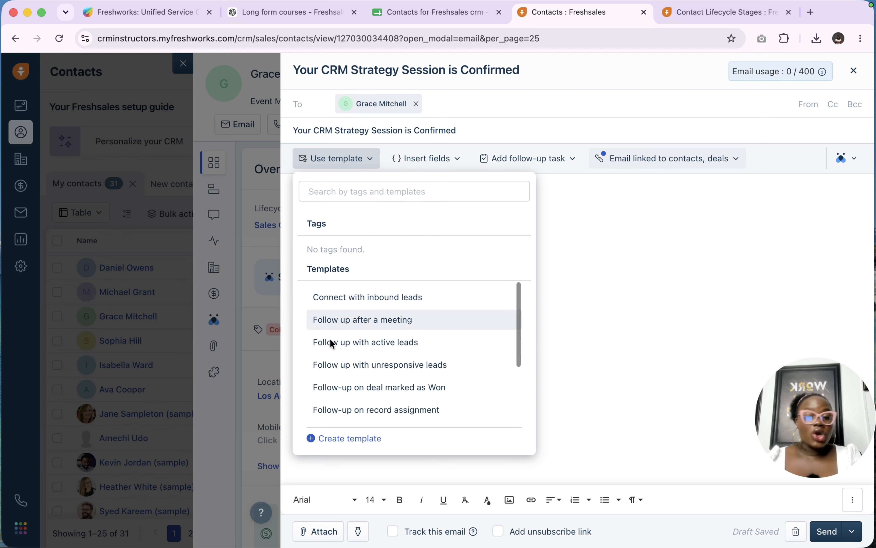
pyautogui.click(350, 443)
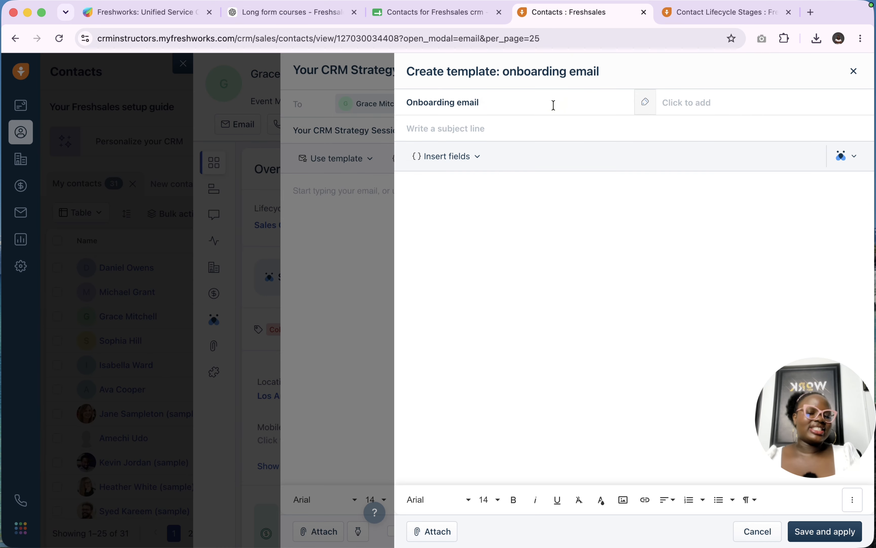
# Set the new template's subject line to "Your CRM Strategy Session is Confirmed".
pyautogui.click(510, 132)
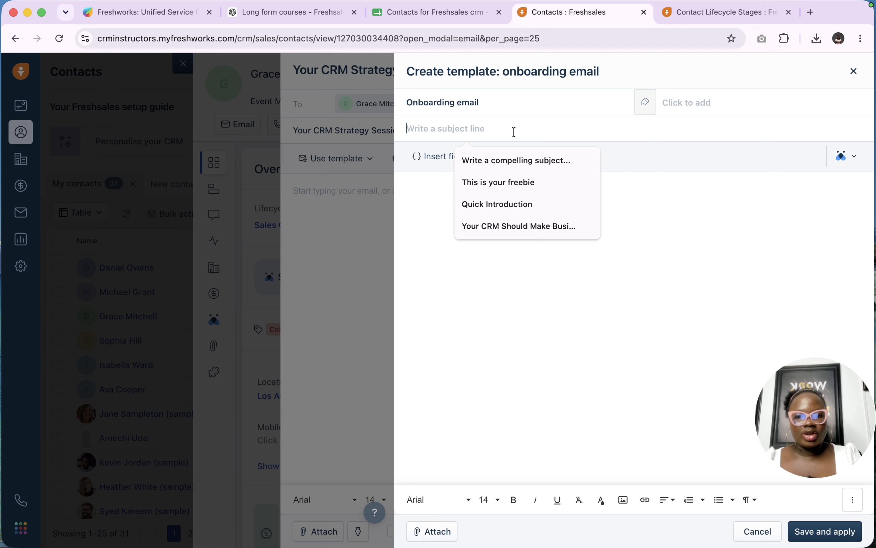
pyautogui.click(543, 9)
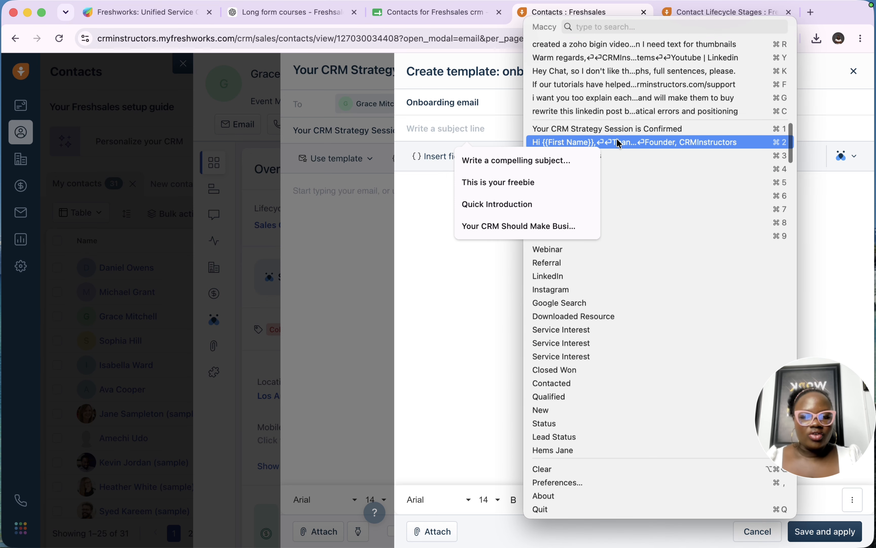
pyautogui.click(600, 126)
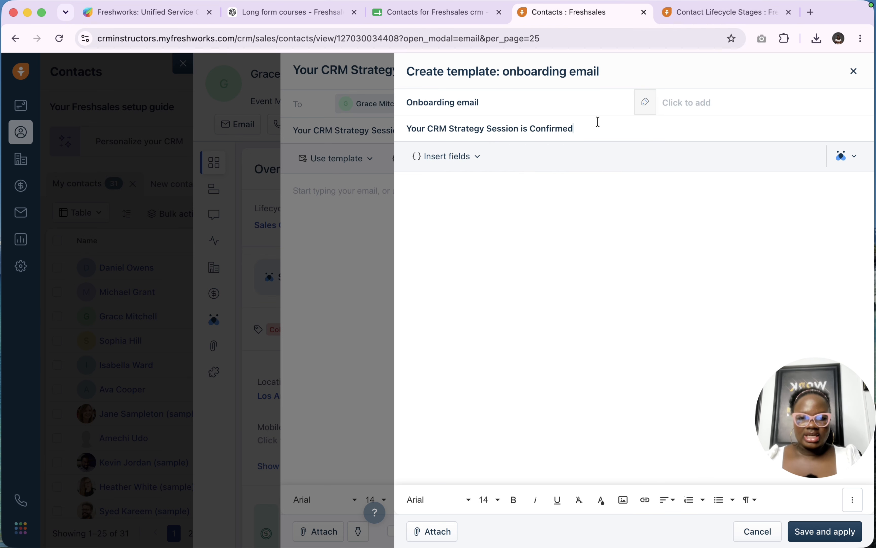
# Fill the template body with the copied message thanking the contact for booking the CRM Strategy Session, and delete the {{First Name}} placeholder from its greeting.
pyautogui.click(570, 184)
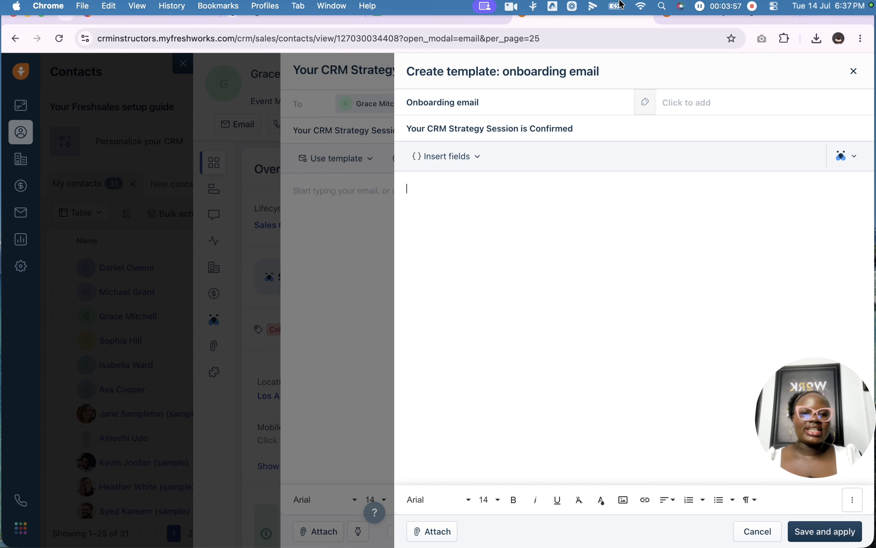
pyautogui.click(529, 10)
pyautogui.click(594, 144)
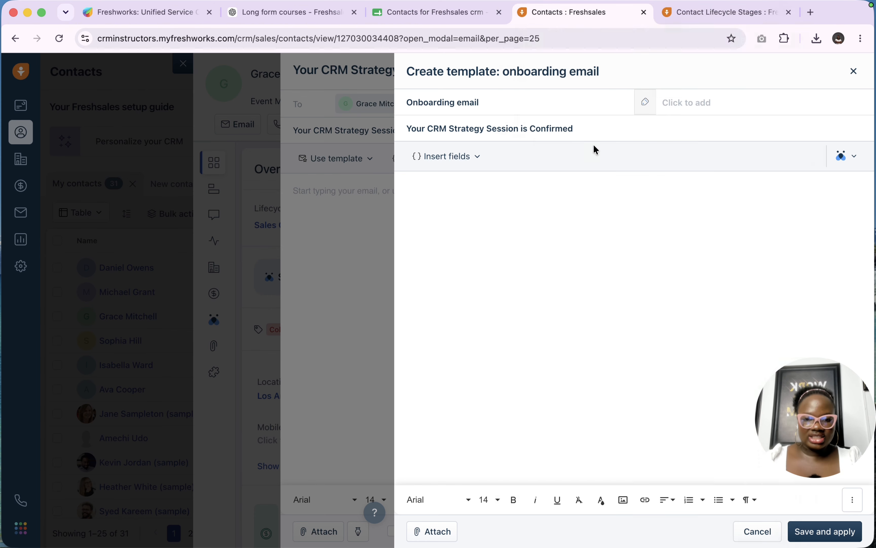
pyautogui.write("Hi {{First Name}}, Thank you for booking your CRM Strategy Session with CRMInstructors. We're looking forward to learning more about your business and understanding your current sales process. During our meeting, we'll discuss your goals, identify any challenges you're facing, and recommend the best CRM approach for your business. If you need to reschedule, simply reply to this email and we'll be happy to arrange another time. See you soon! Kind regards, Emma Glory Founder, CRMInstructors")
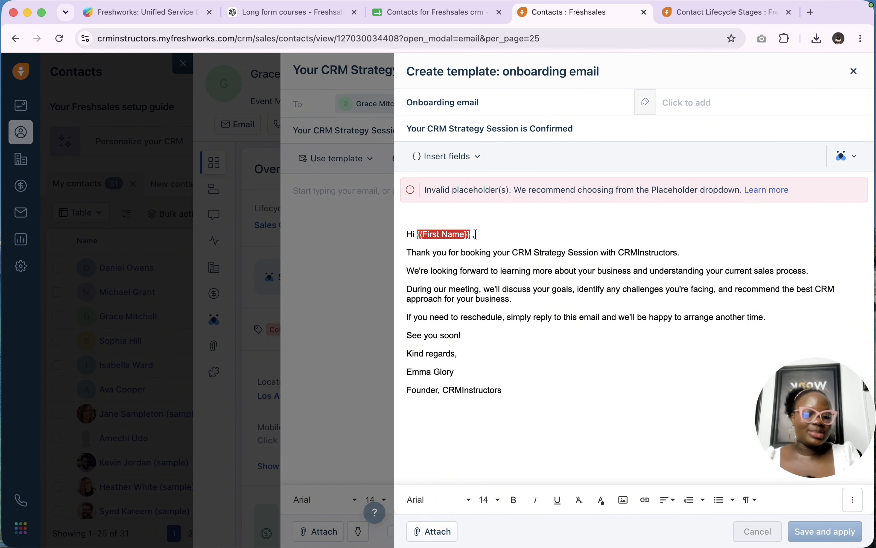
pyautogui.moveTo(471, 237); pyautogui.dragTo(419, 237)
pyautogui.press('BackSpace')
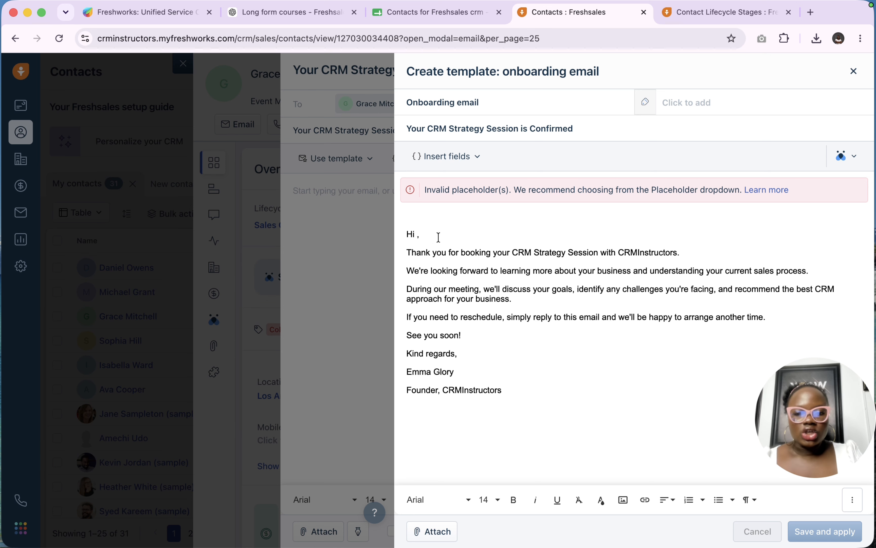
# Browse the contact, account, deal and user fields that can be inserted into the template.
pyautogui.click(477, 161)
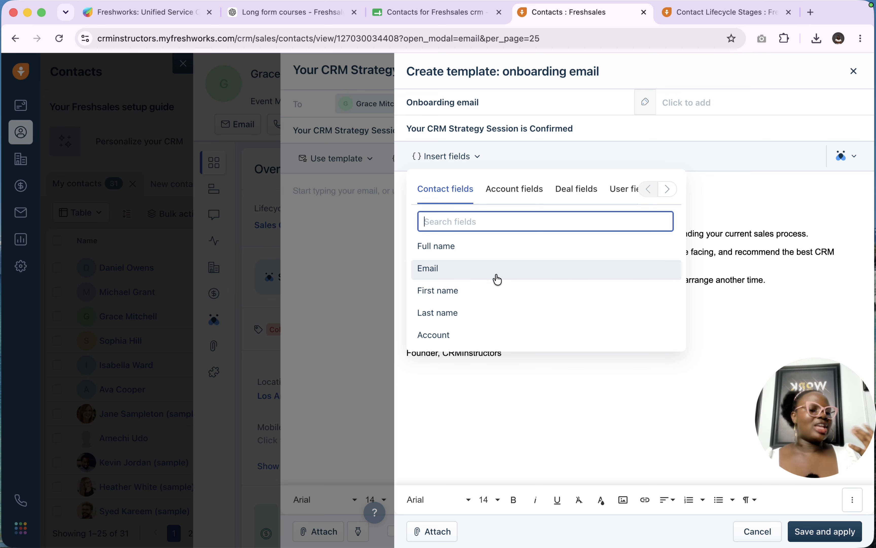
pyautogui.click(512, 190)
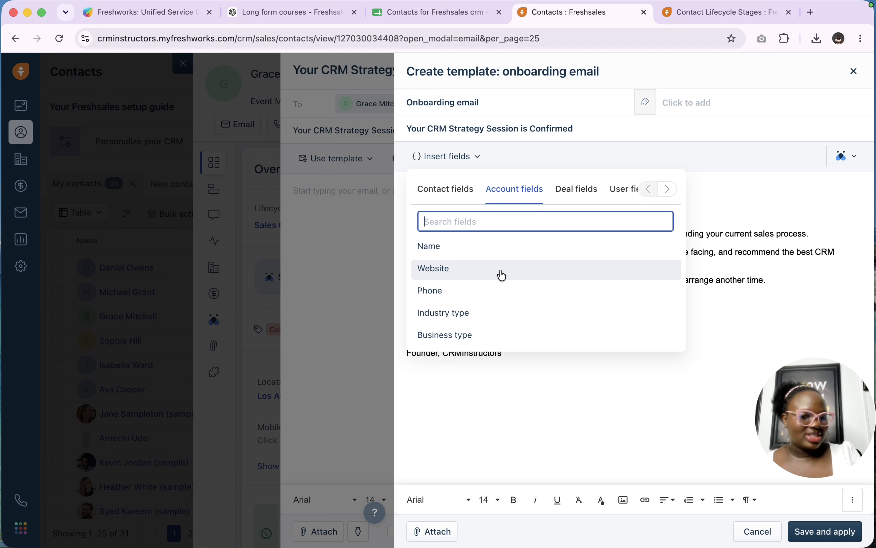
pyautogui.click(574, 193)
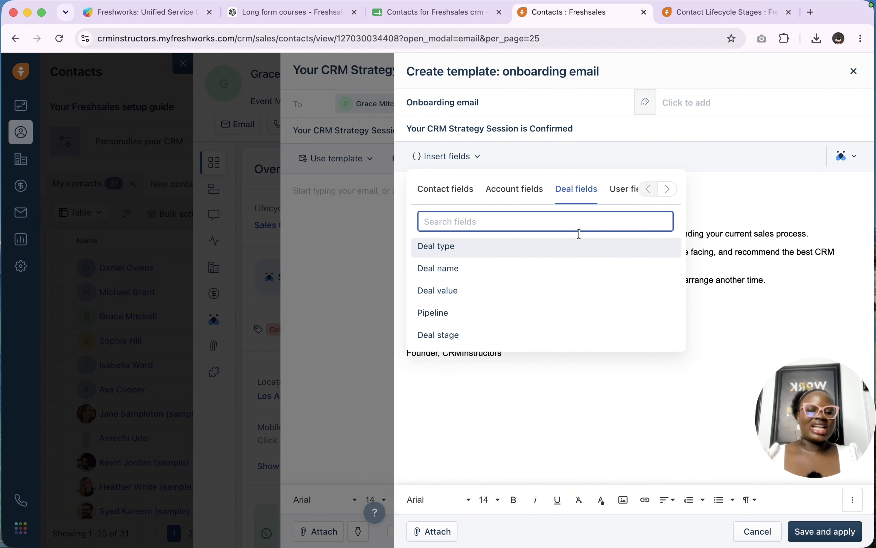
pyautogui.scroll(-3, 575, 294)
pyautogui.scroll(-2, 577, 294)
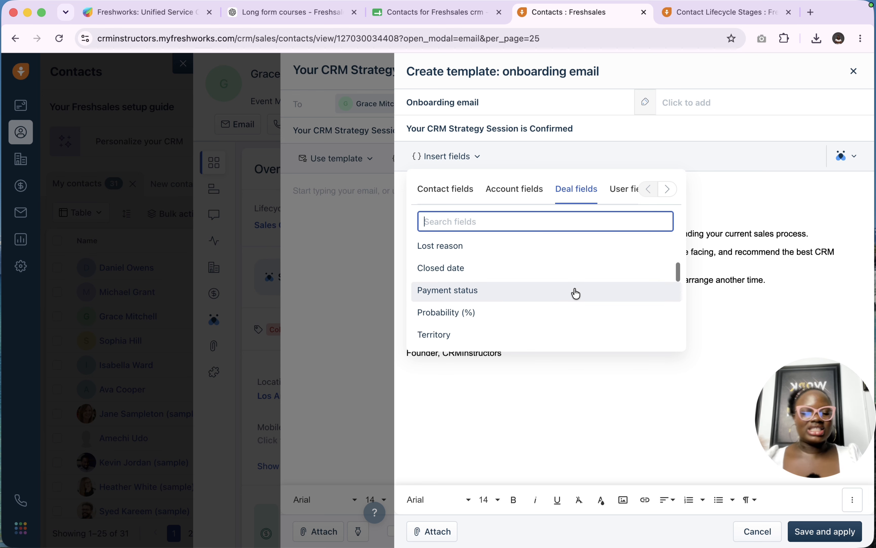
pyautogui.scroll(-3, 575, 293)
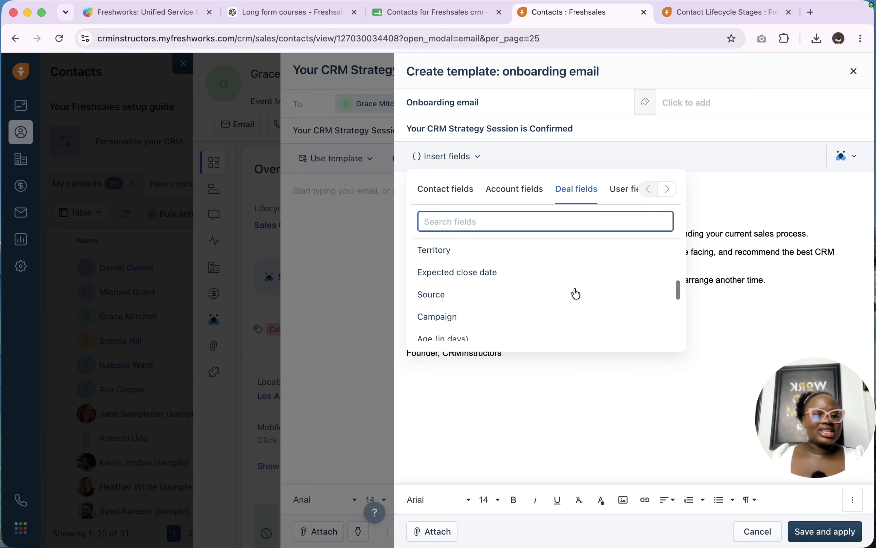
pyautogui.click(629, 195)
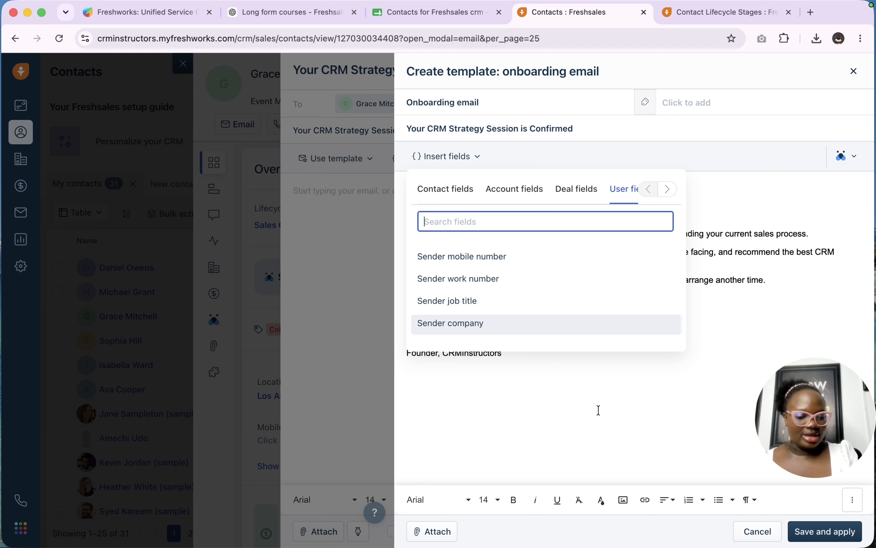
pyautogui.click(584, 392)
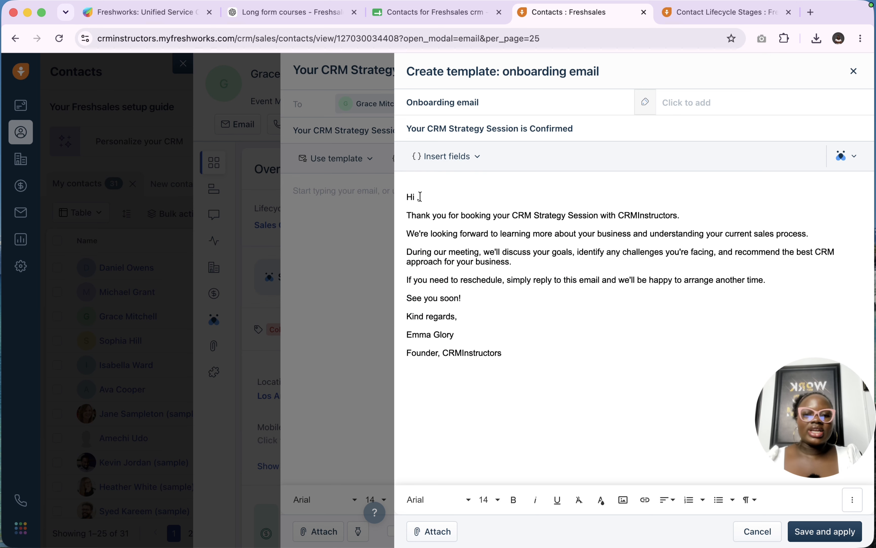
# Insert the contact's First name field into the template greeting after "Hi".
pyautogui.click(455, 160)
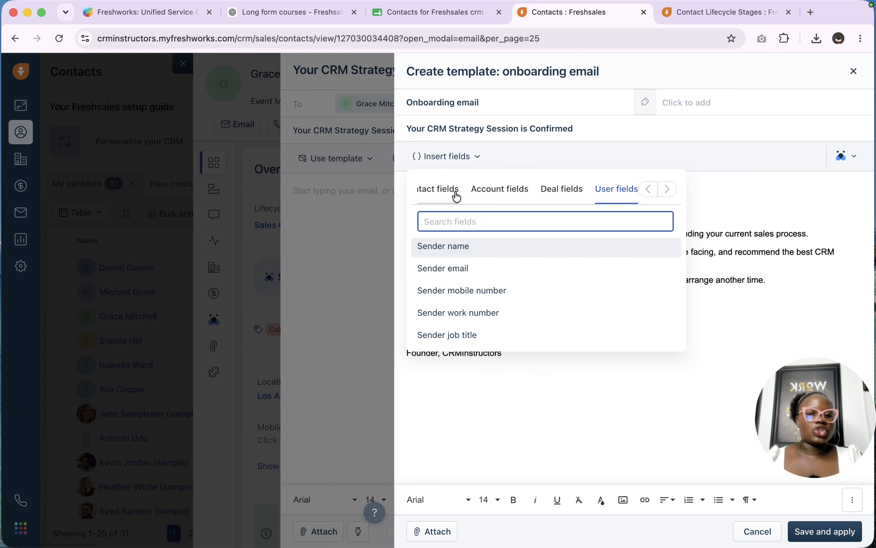
pyautogui.click(437, 195)
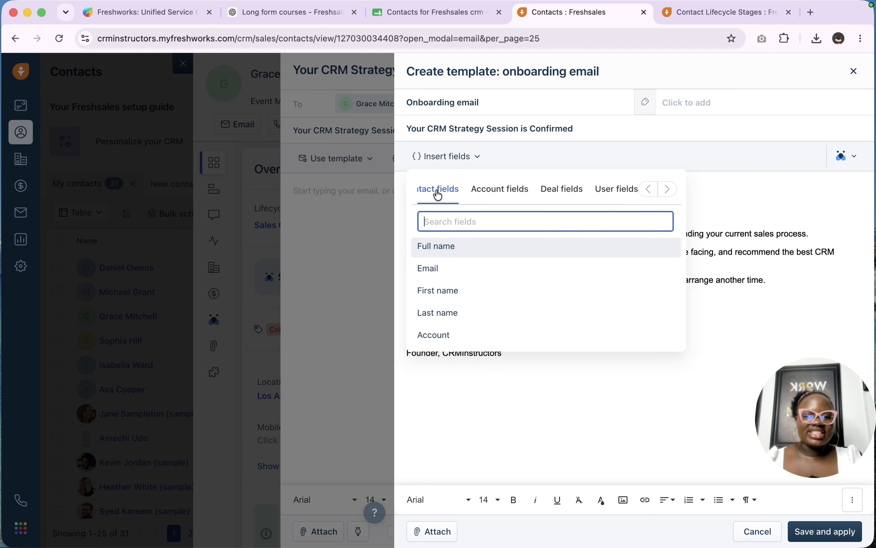
pyautogui.click(469, 295)
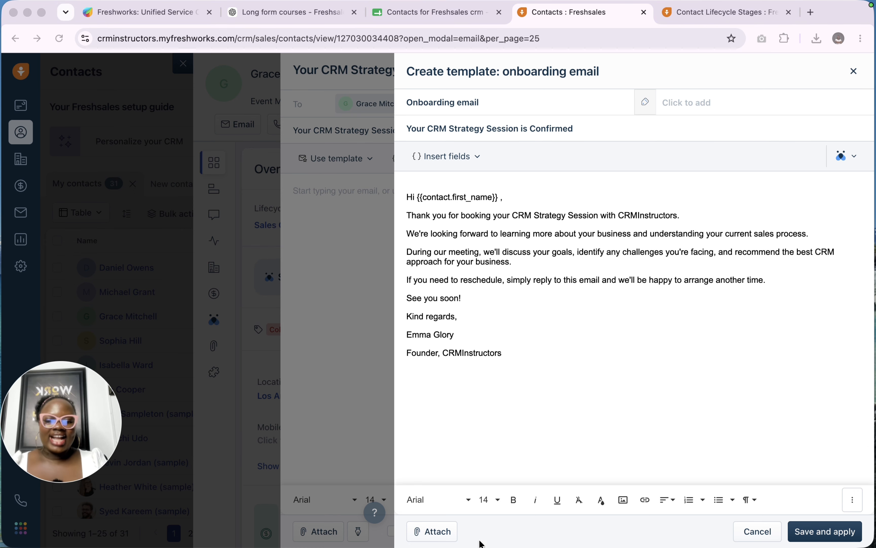
# Make the paragraph starting "During our meeting, we'll discuss your goals" bold and italic.
pyautogui.tripleClick(426, 257)
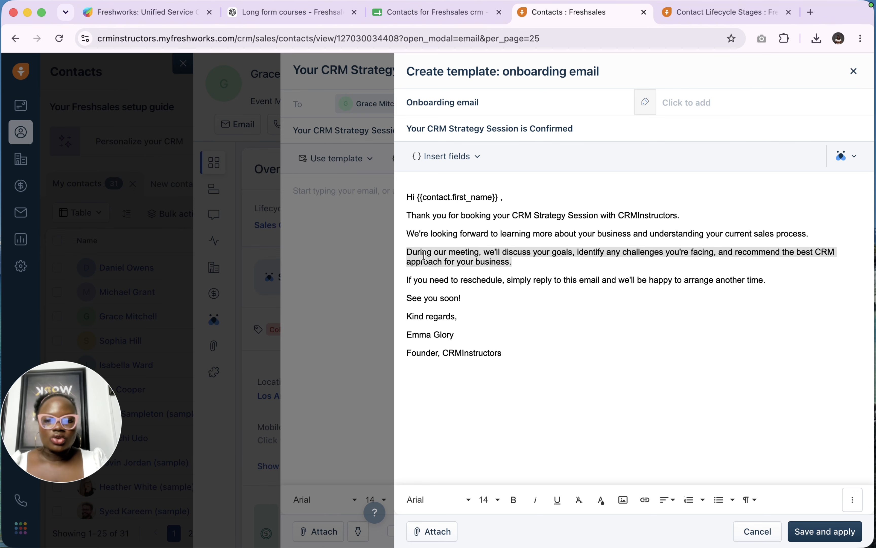
pyautogui.click(513, 500)
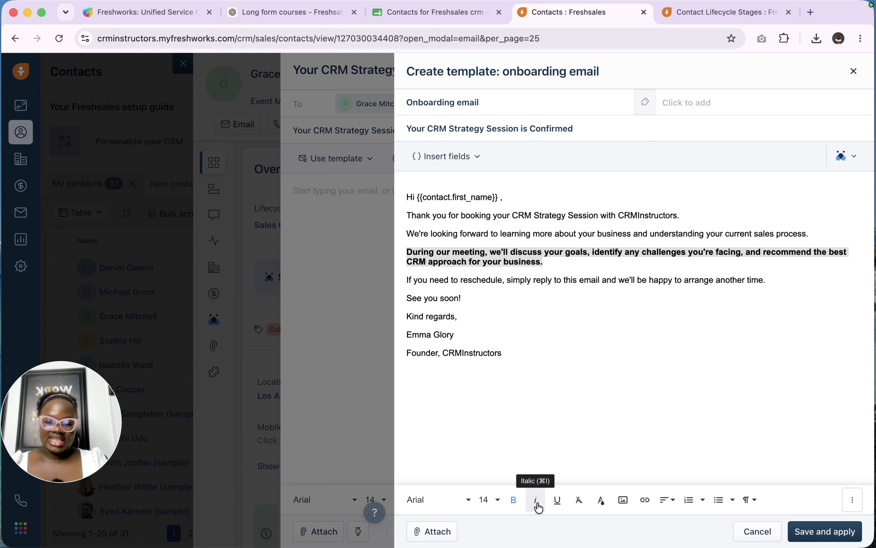
pyautogui.click(537, 501)
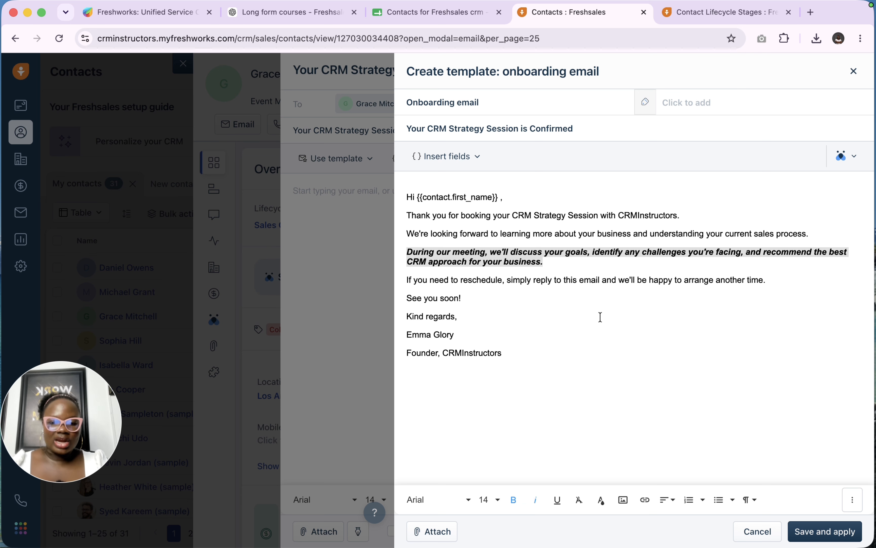
pyautogui.click(577, 289)
# Link the word CRMInstructors in the template's sign-off to crminstructors.com.
pyautogui.doubleClick(468, 351)
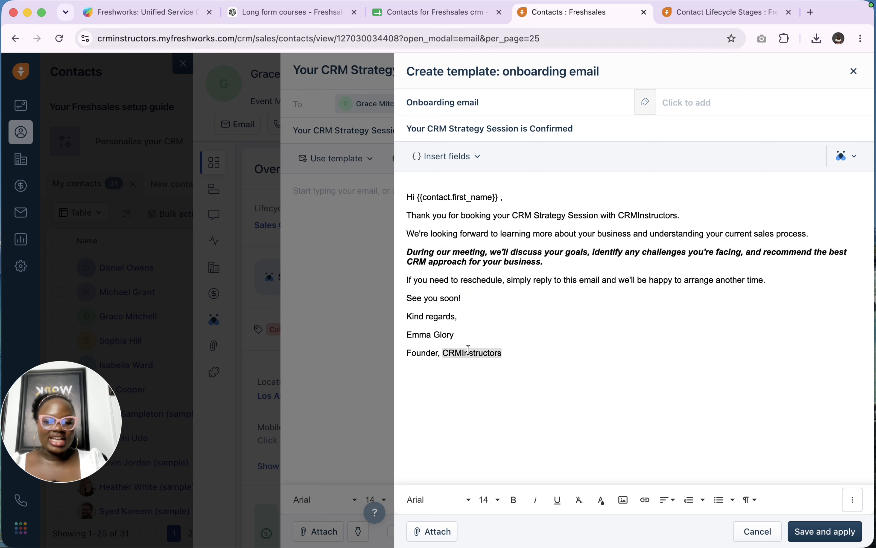
pyautogui.click(646, 501)
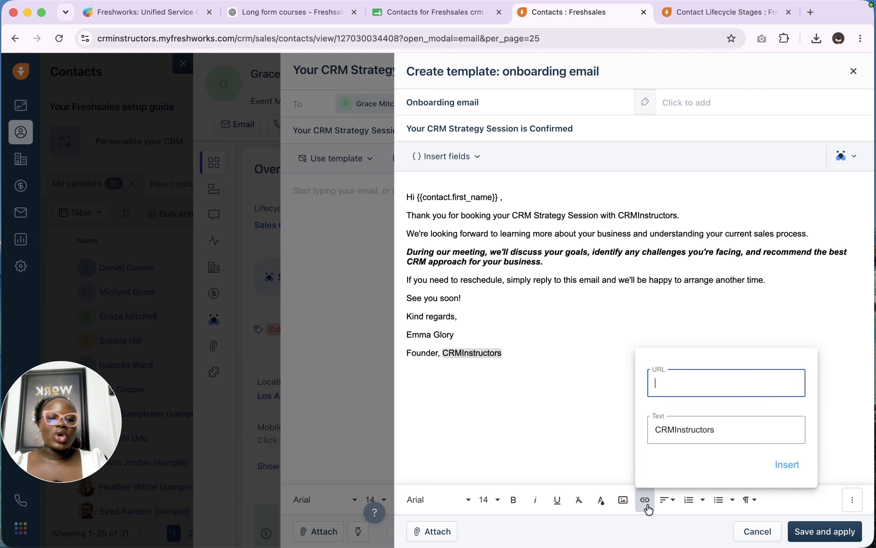
pyautogui.write('crminstructors.com')
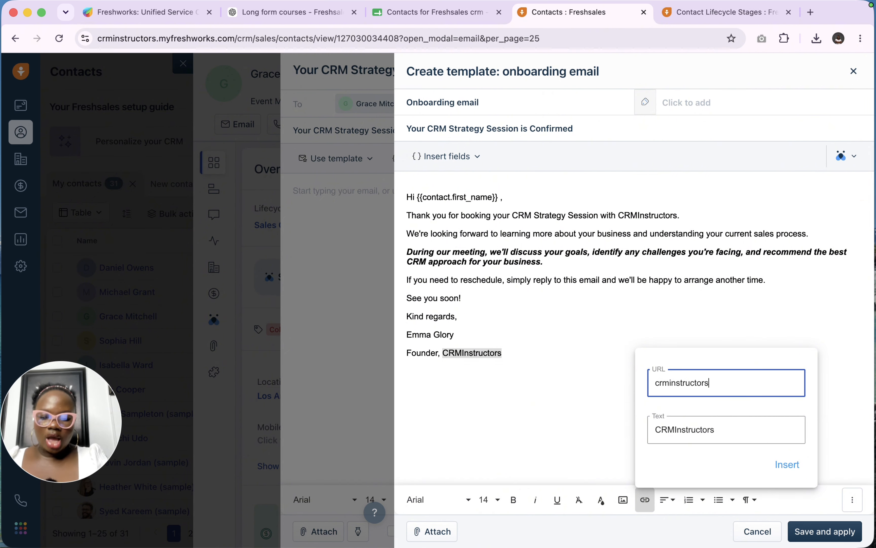
pyautogui.click(787, 465)
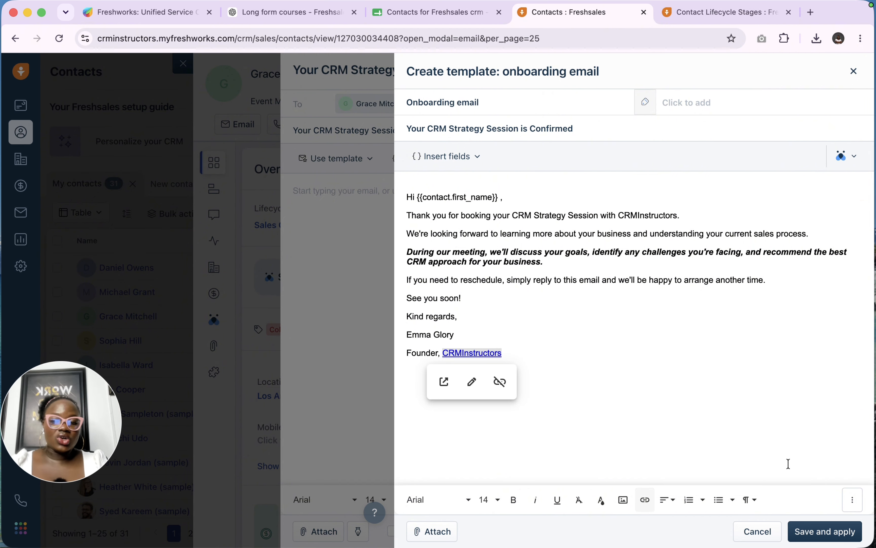
pyautogui.click(472, 352)
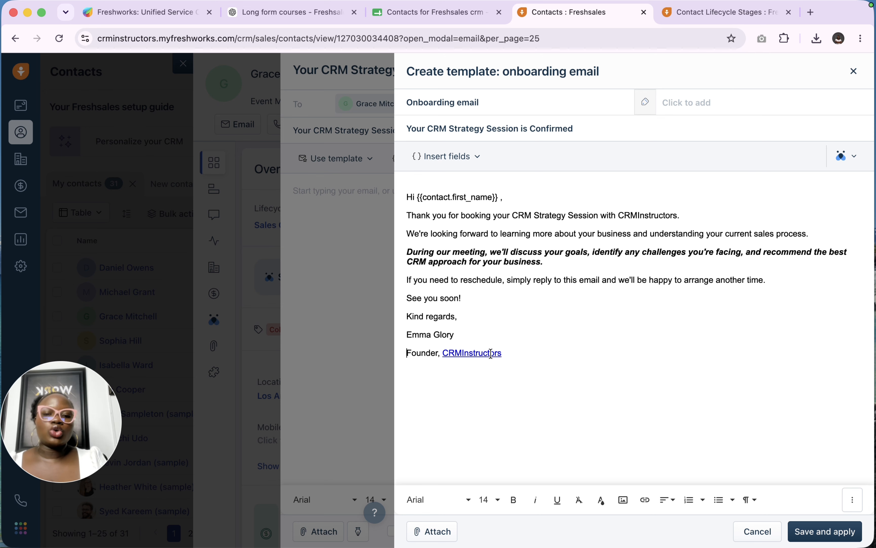
# Attach the file CRM Business Proposal (4).jpg from the Downloads folder to the template.
pyautogui.click(433, 535)
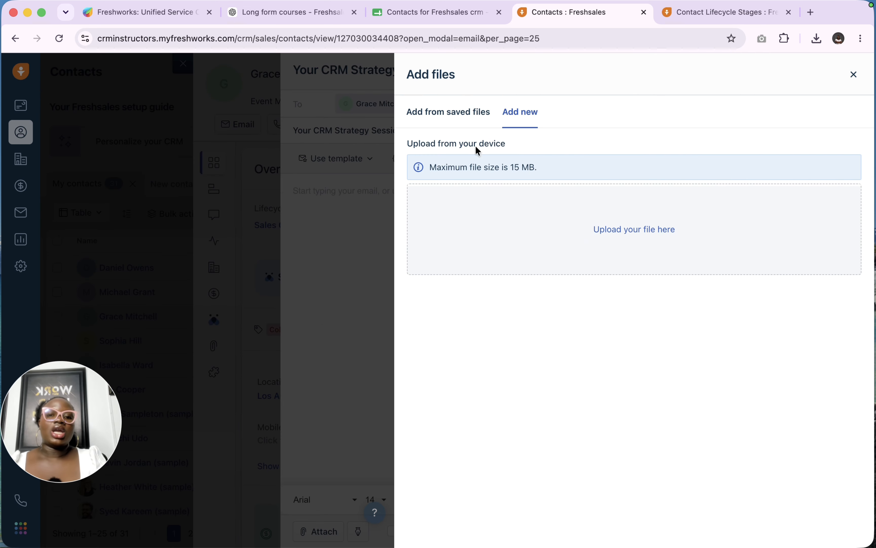
pyautogui.click(628, 237)
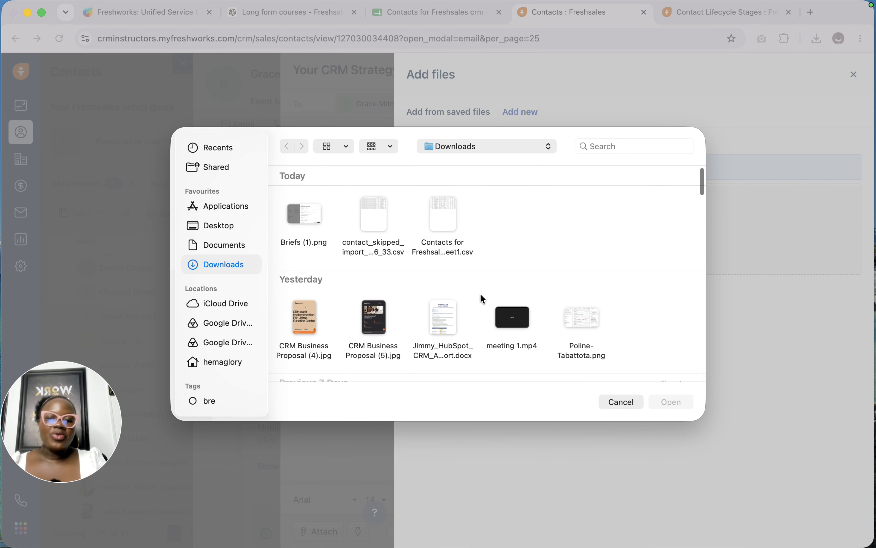
pyautogui.click(305, 328)
pyautogui.click(671, 401)
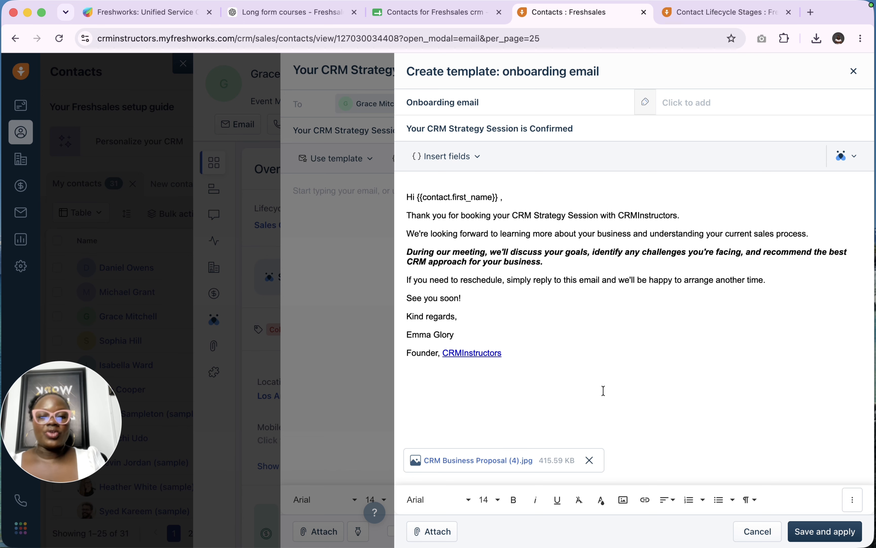
# Save the template and apply it to the email draft, and reselect Onboarding email from the available templates.
pyautogui.click(820, 540)
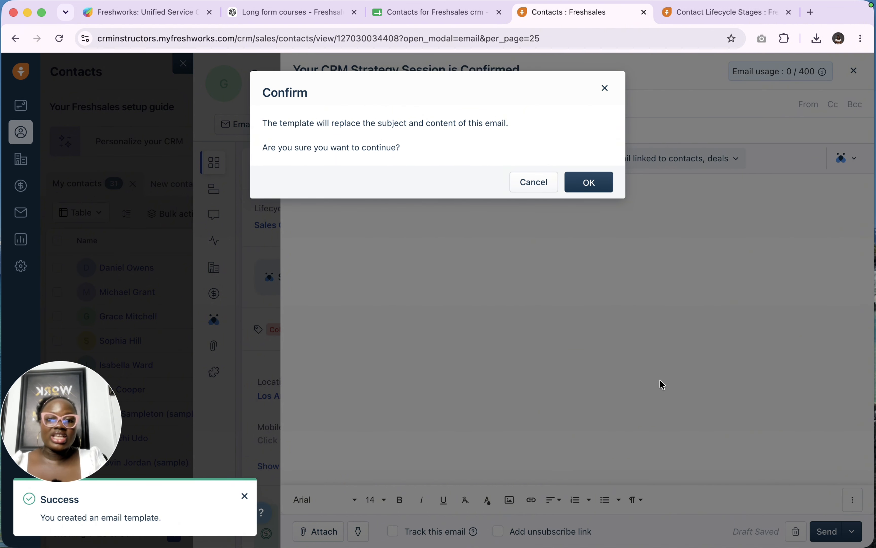
pyautogui.click(585, 181)
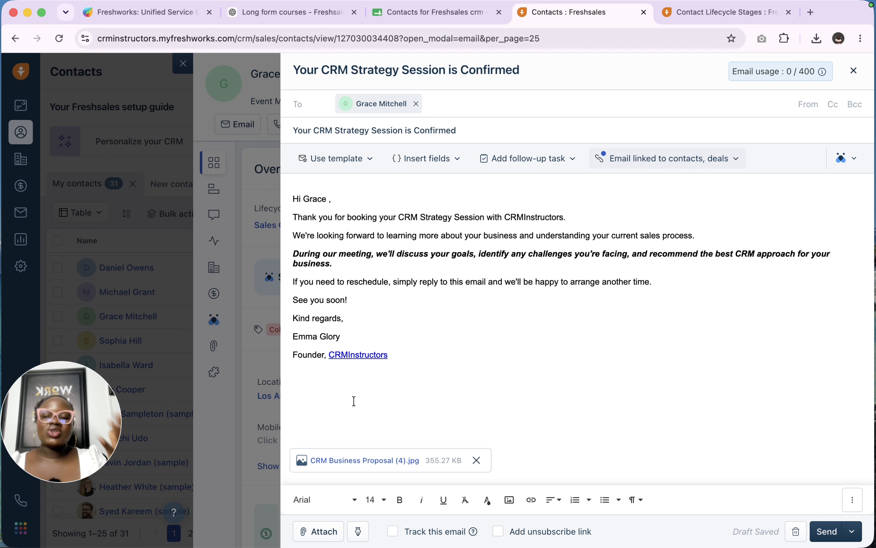
pyautogui.click(355, 160)
pyautogui.scroll(-3, 381, 389)
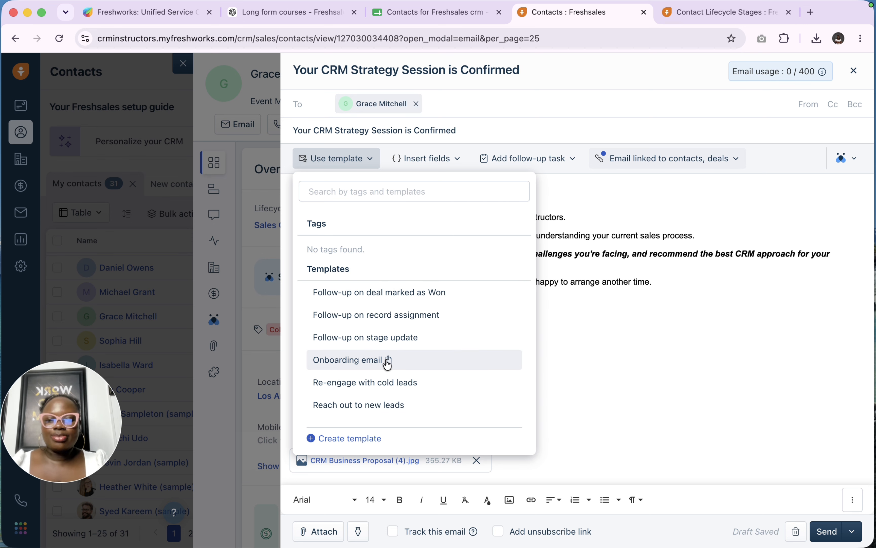
pyautogui.moveTo(390, 362)
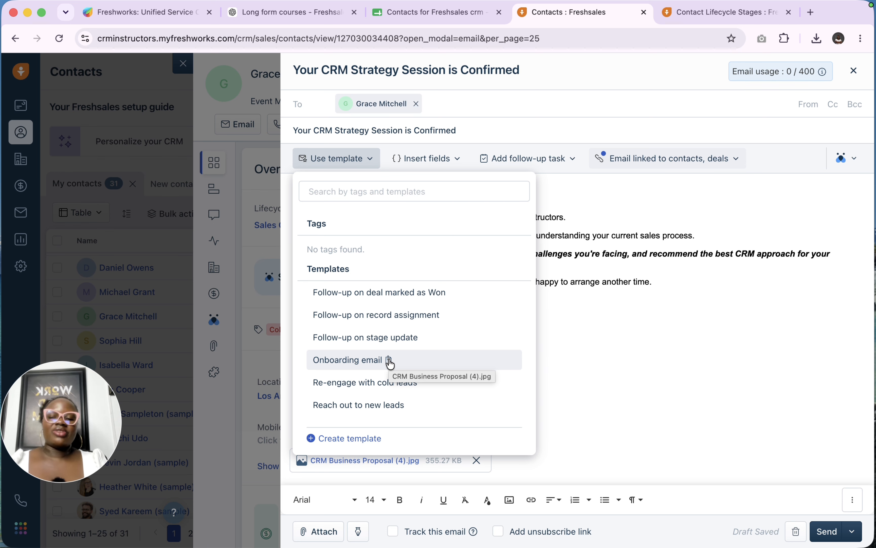
pyautogui.click(487, 363)
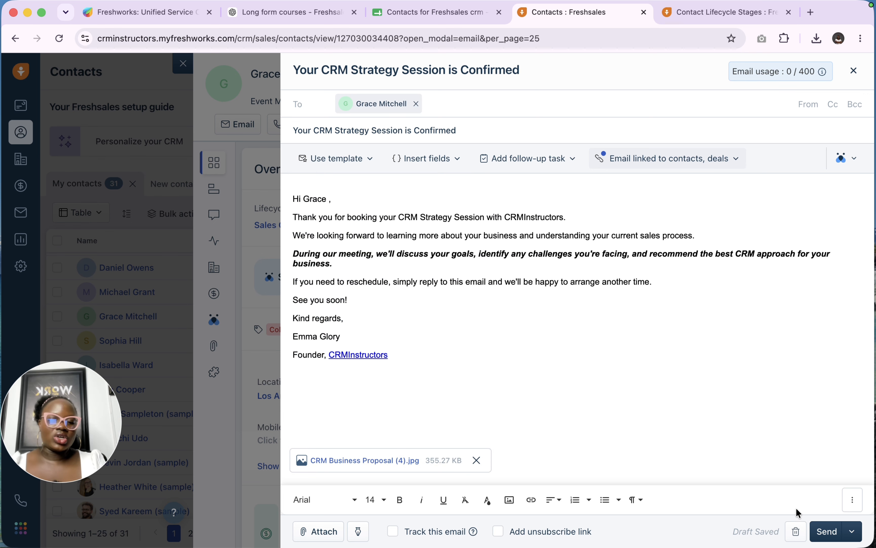
# Start a follow-up task for the email titled "Your CRM Strategy Session is Confirmed" with the due date set to In 3 days.
pyautogui.click(853, 538)
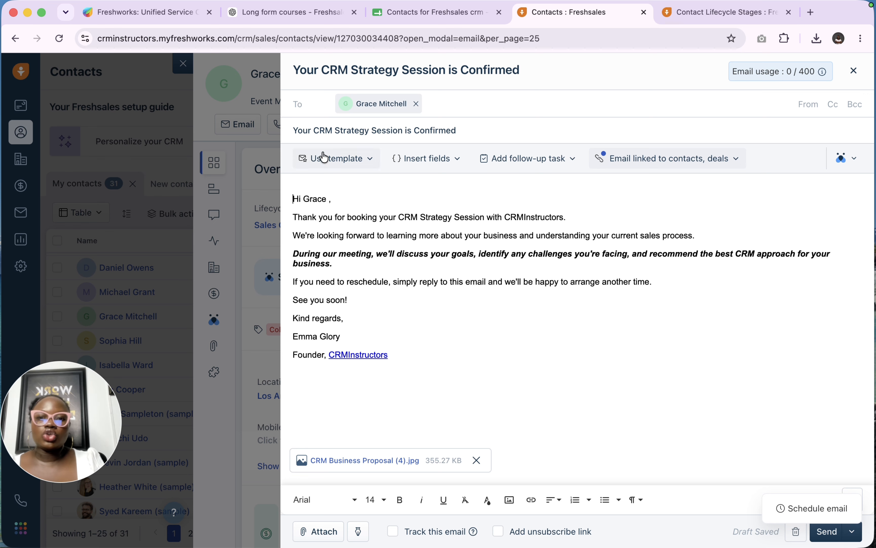
pyautogui.click(536, 169)
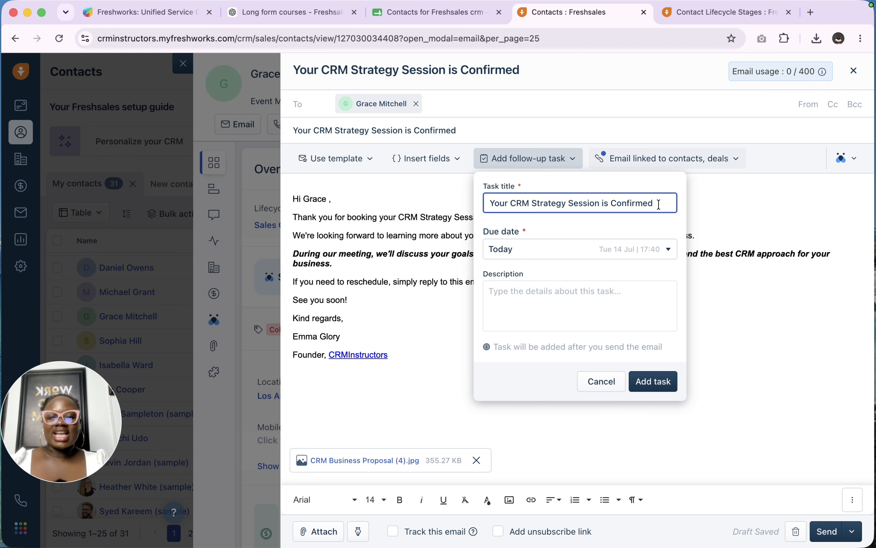
pyautogui.doubleClick(641, 205)
pyautogui.click(656, 205)
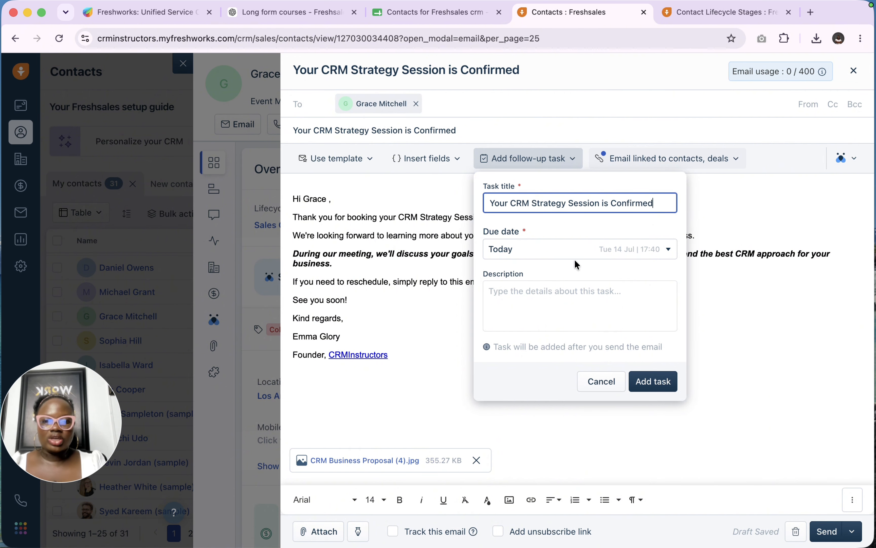
pyautogui.click(579, 254)
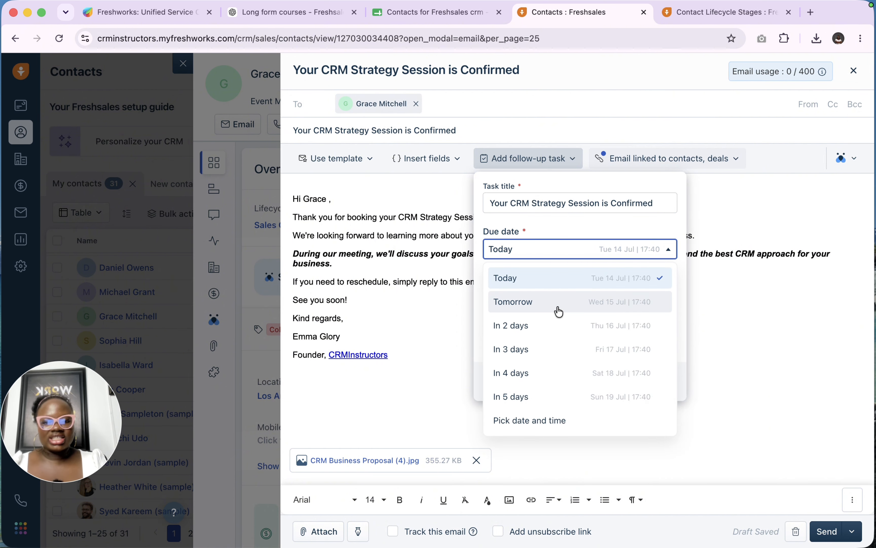
pyautogui.click(532, 347)
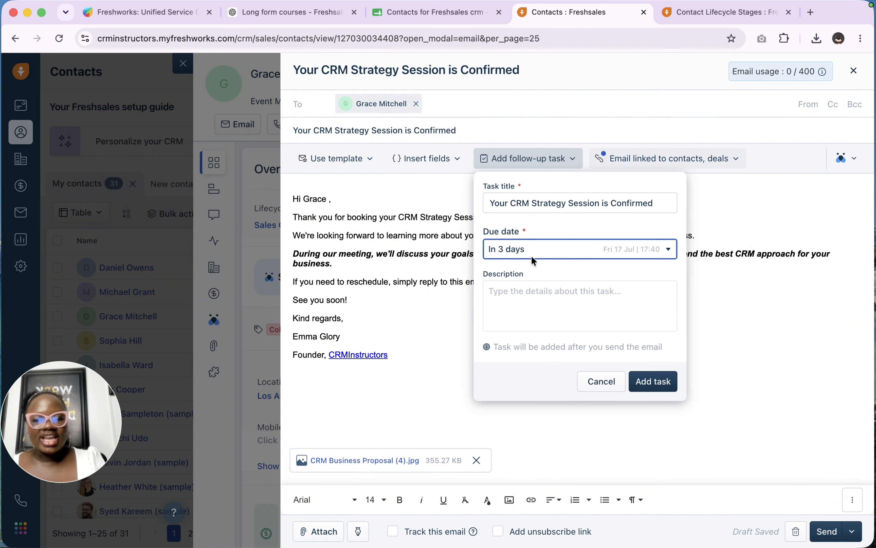
pyautogui.click(556, 255)
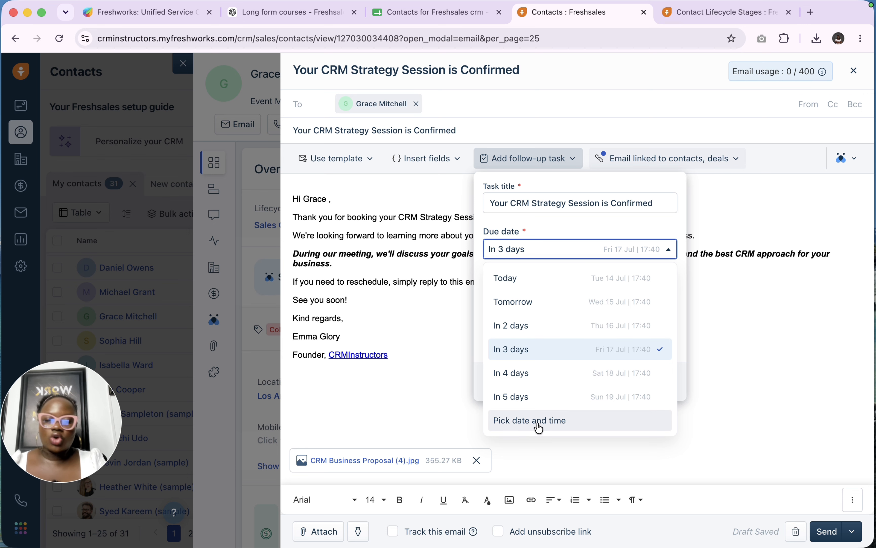
pyautogui.click(635, 220)
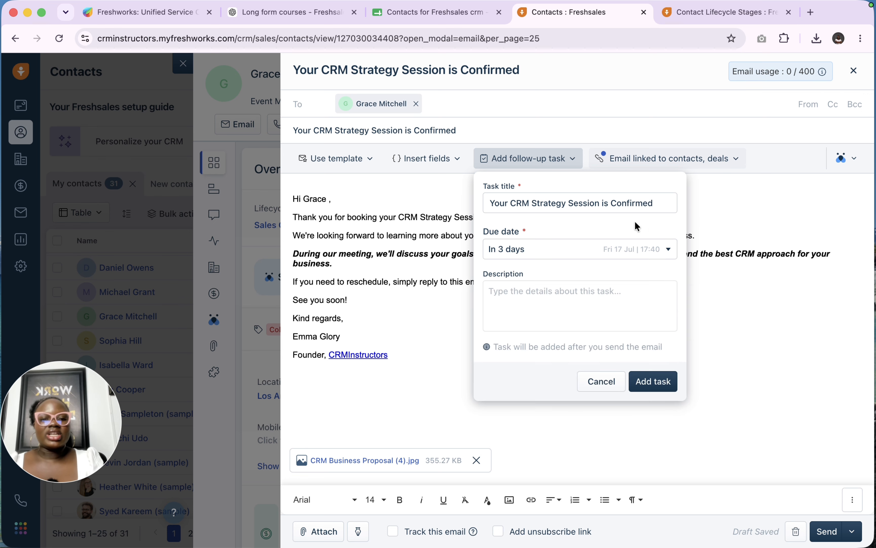
# Enter "follow up" as the follow-up task's description and add the task to the email.
pyautogui.click(550, 297)
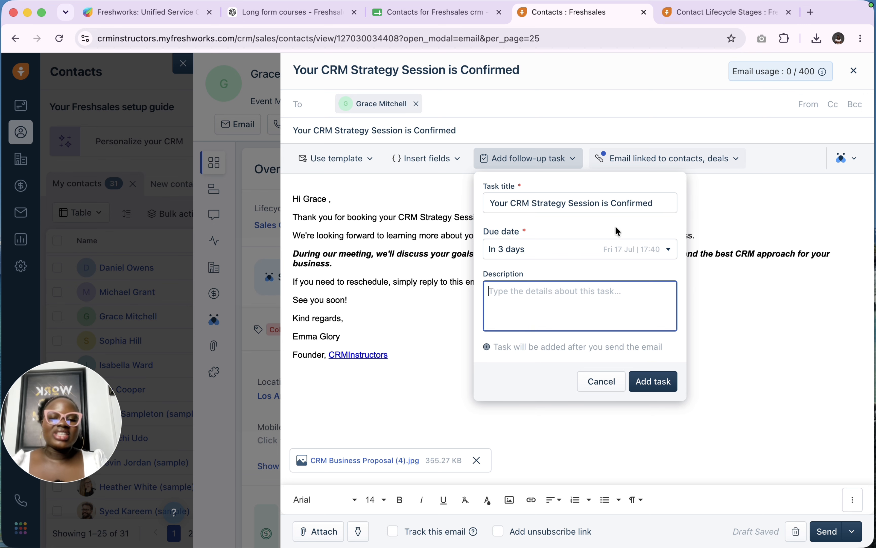
pyautogui.write('f')
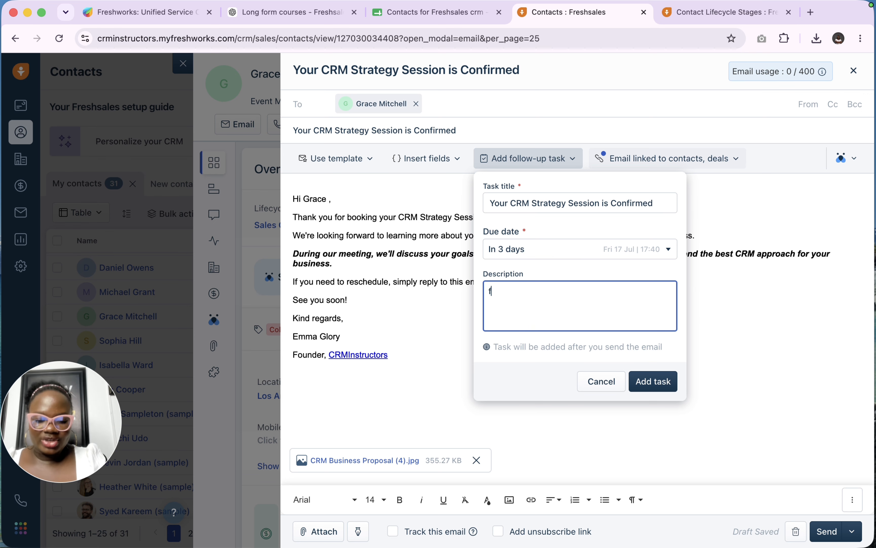
pyautogui.write('ollow up')
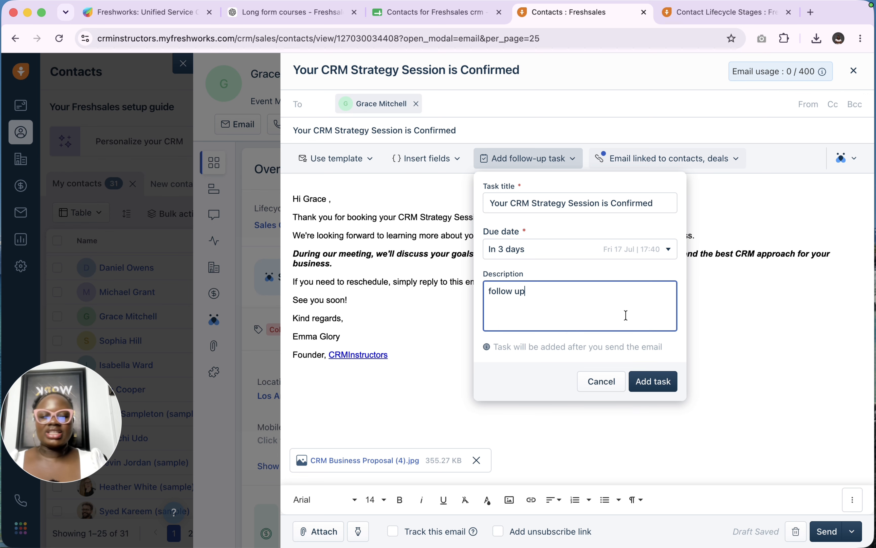
pyautogui.click(647, 380)
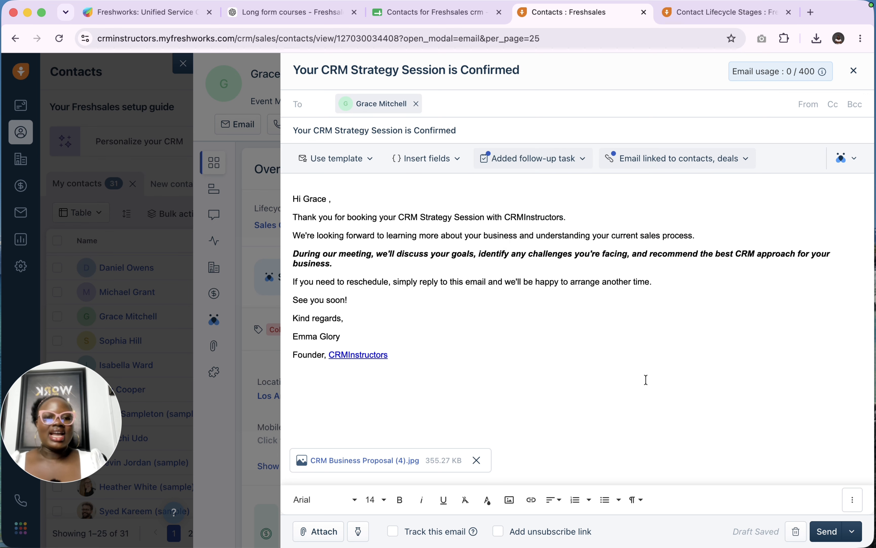
# Review the email's contact and deal linking options, and turn on tracking for the email without an unsubscribe link.
pyautogui.click(683, 161)
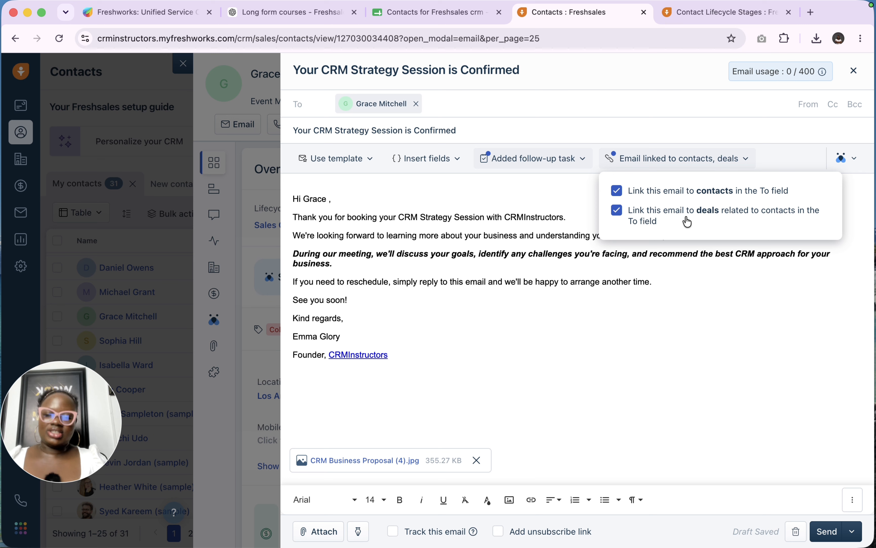
pyautogui.moveTo(700, 4)
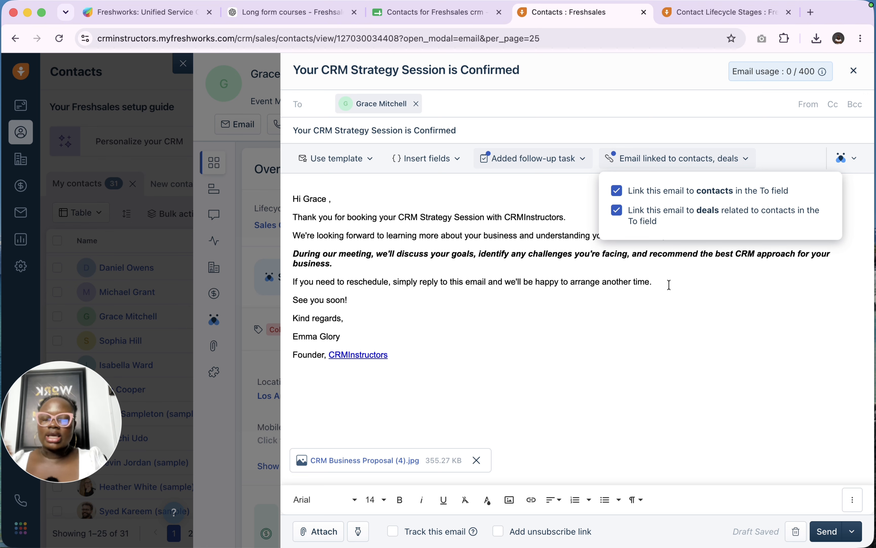
pyautogui.scroll(-1, 700, 353)
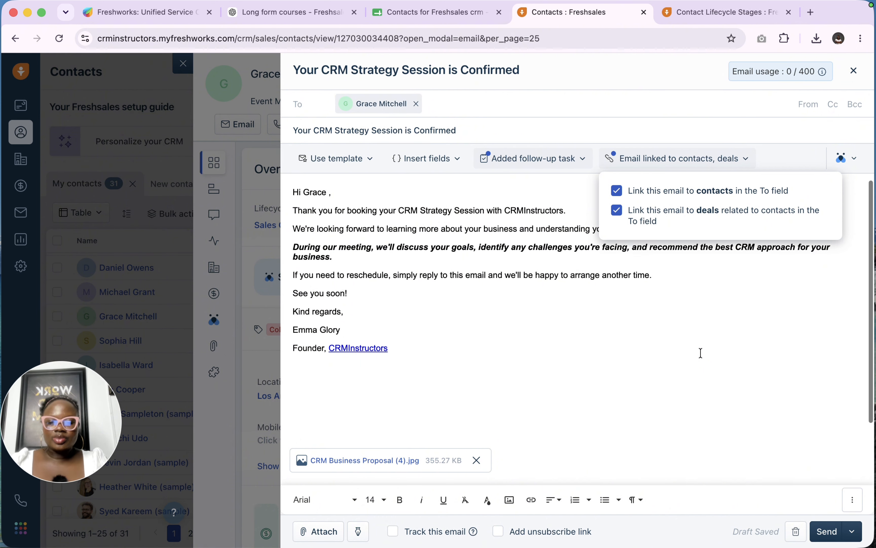
pyautogui.scroll(1, 701, 353)
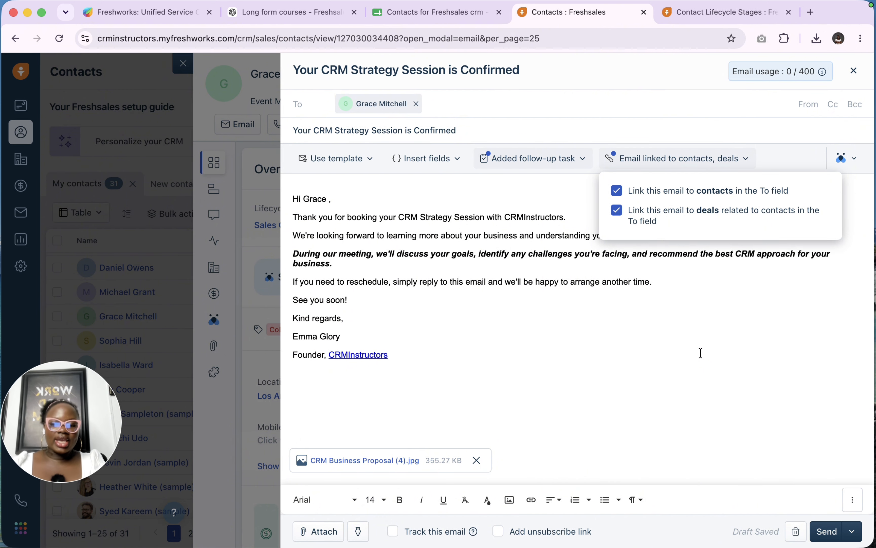
pyautogui.click(504, 534)
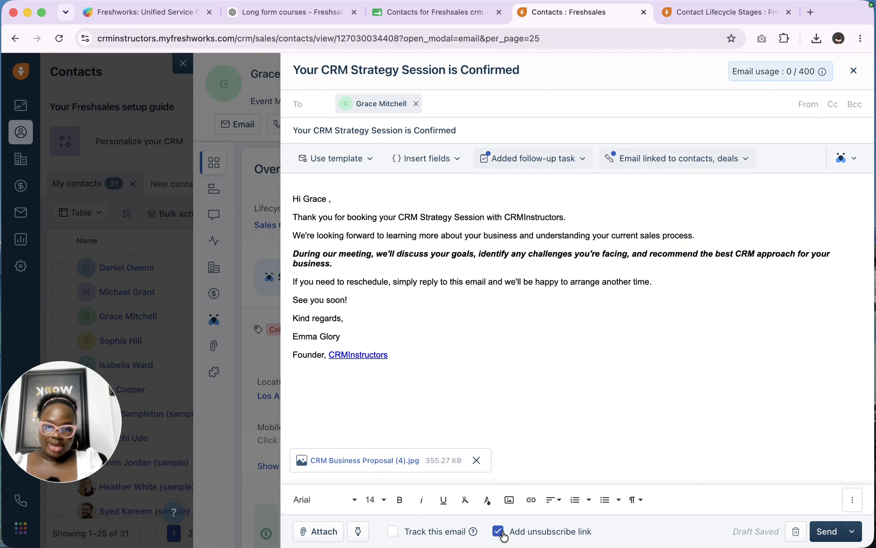
pyautogui.click(501, 536)
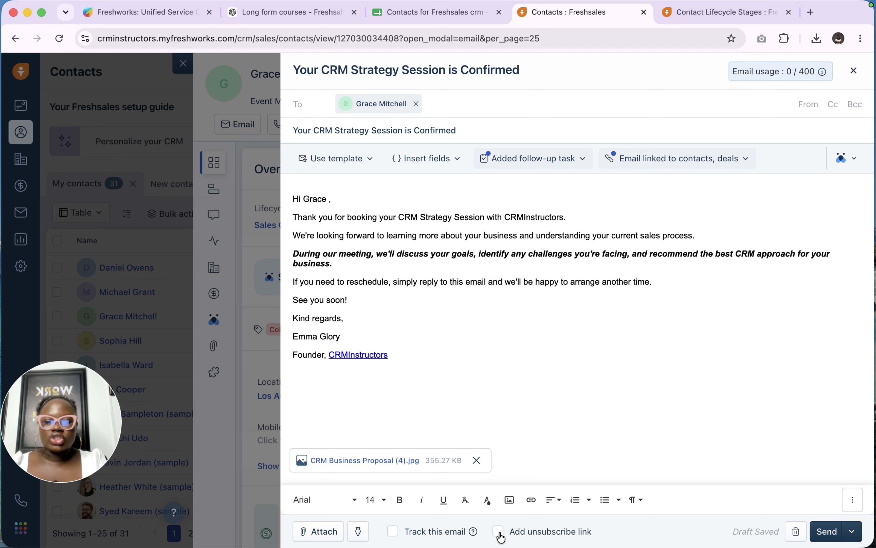
pyautogui.click(442, 535)
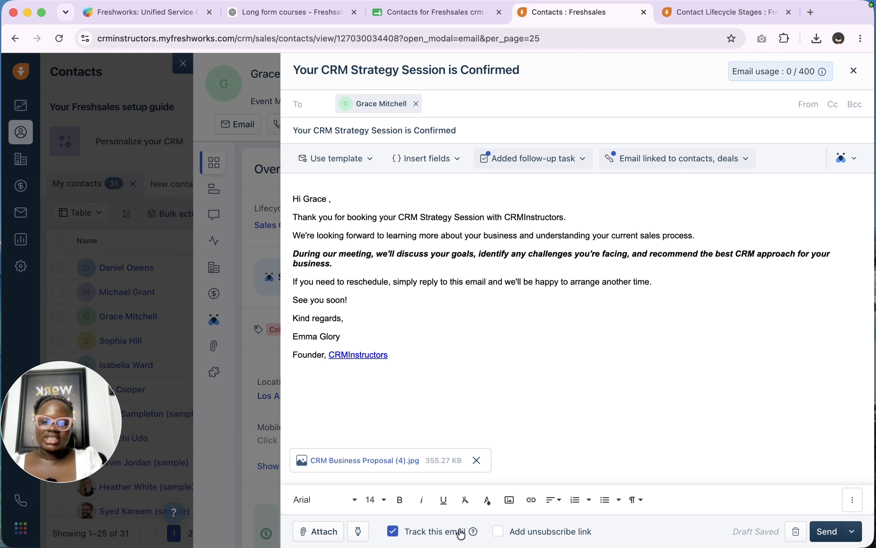
pyautogui.moveTo(472, 535)
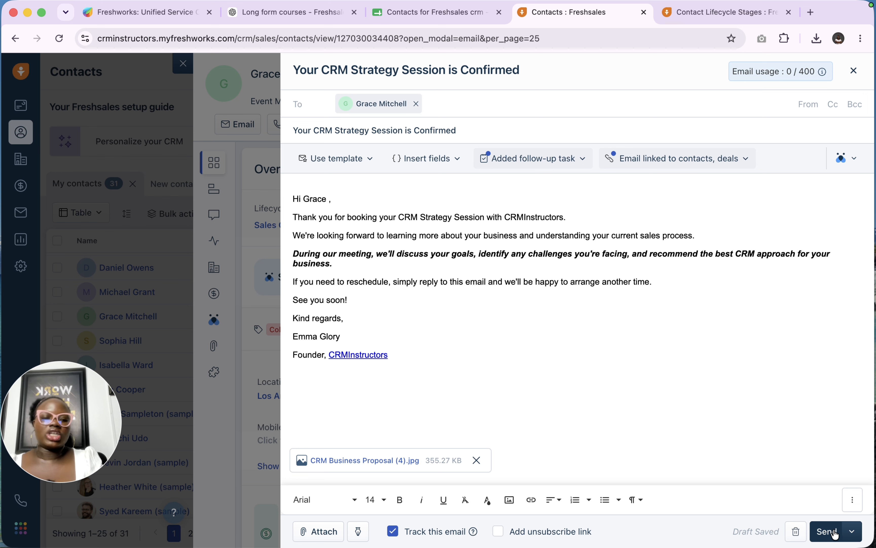
# Set the email's scheduled sending to a custom date and time of 07/15/2026 at 09:00.
pyautogui.click(851, 532)
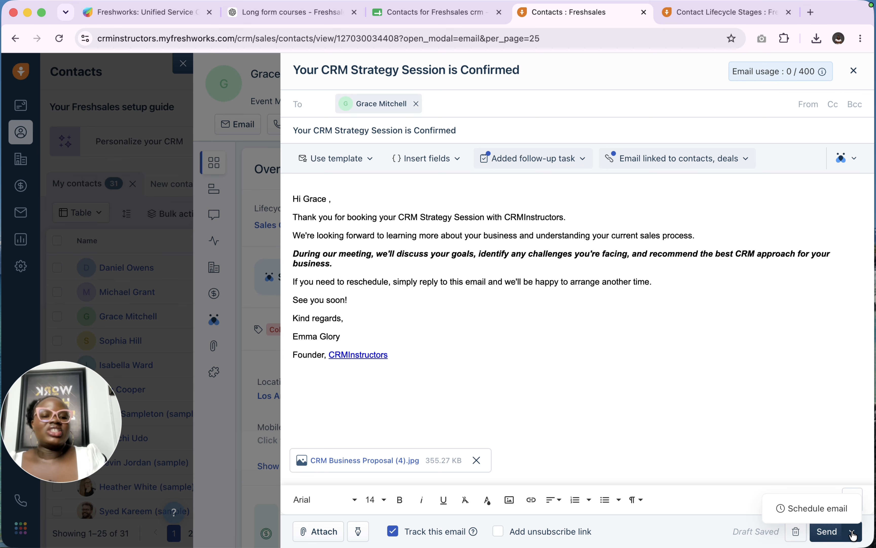
pyautogui.click(832, 508)
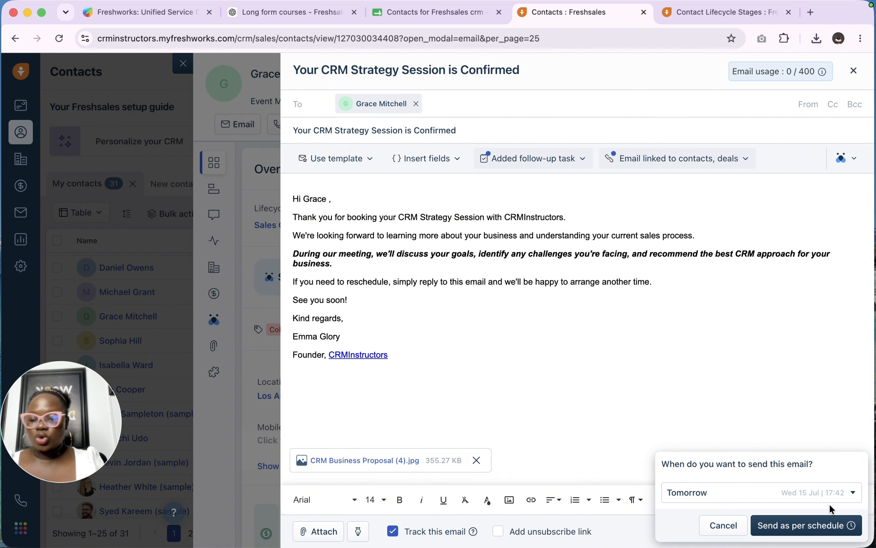
pyautogui.click(794, 496)
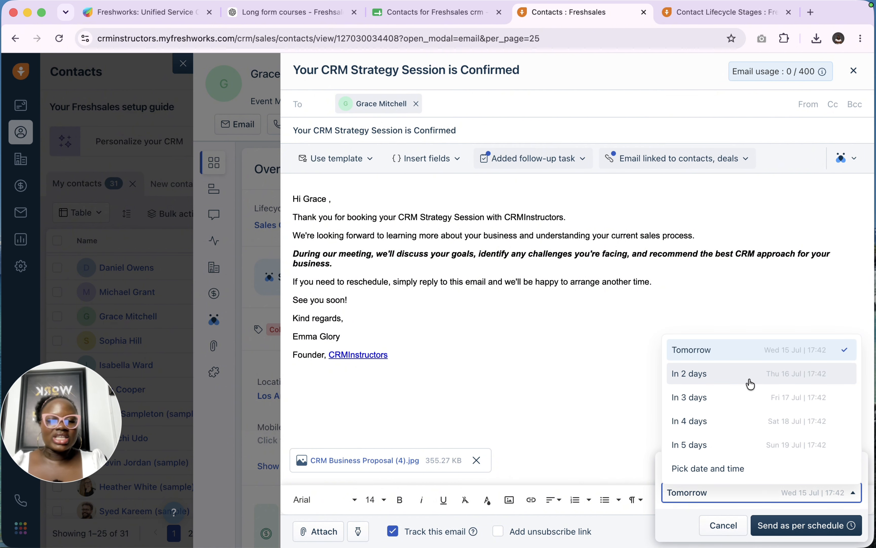
pyautogui.click(729, 356)
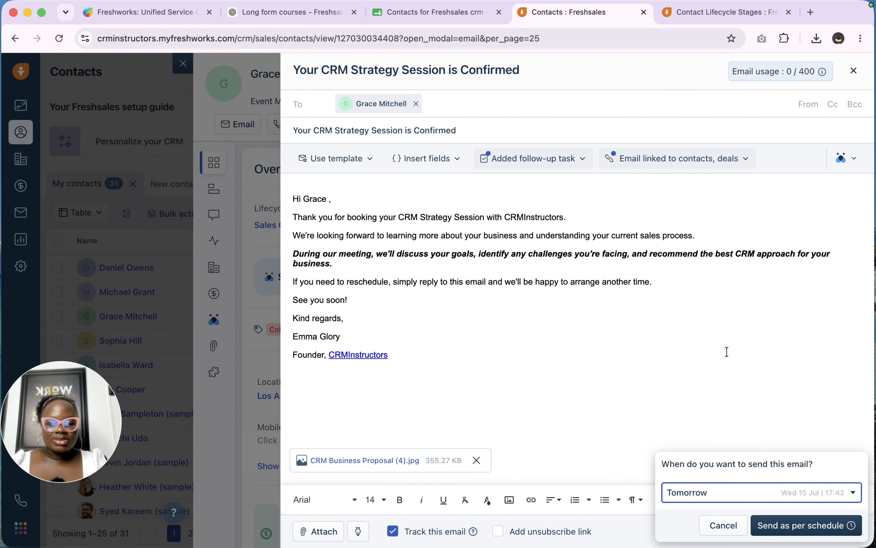
pyautogui.click(795, 493)
pyautogui.click(759, 470)
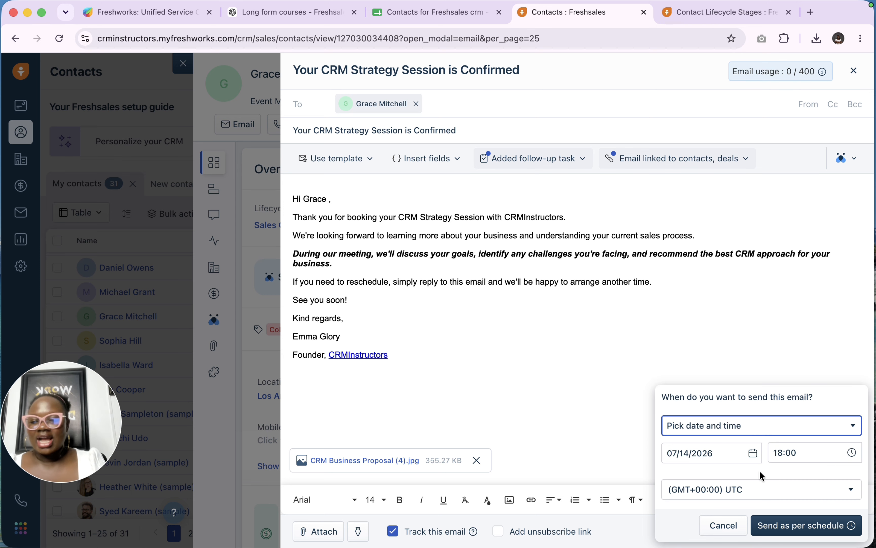
pyautogui.click(688, 453)
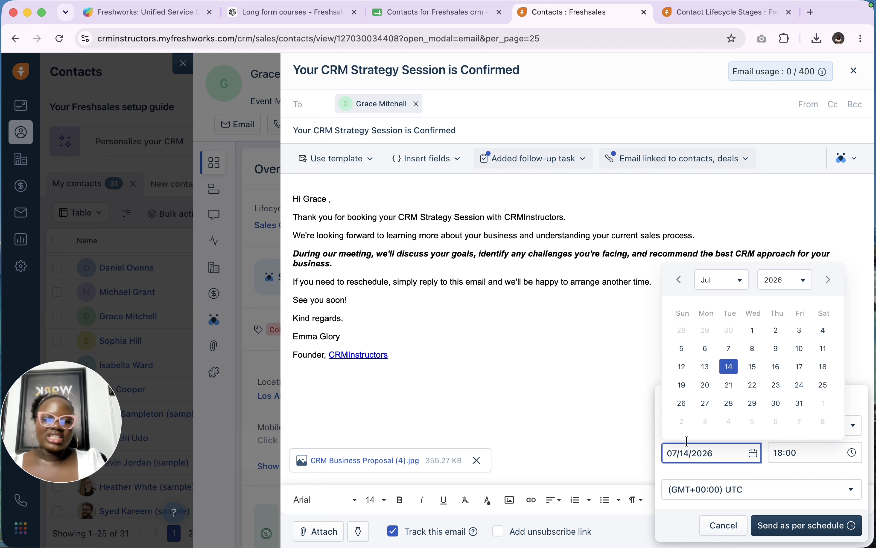
pyautogui.click(751, 366)
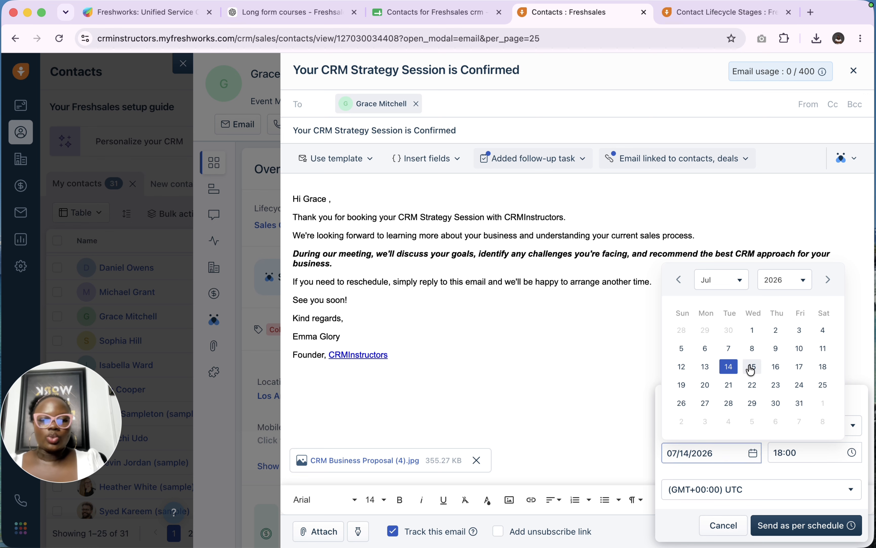
pyautogui.click(792, 449)
pyautogui.scroll(10, 800, 398)
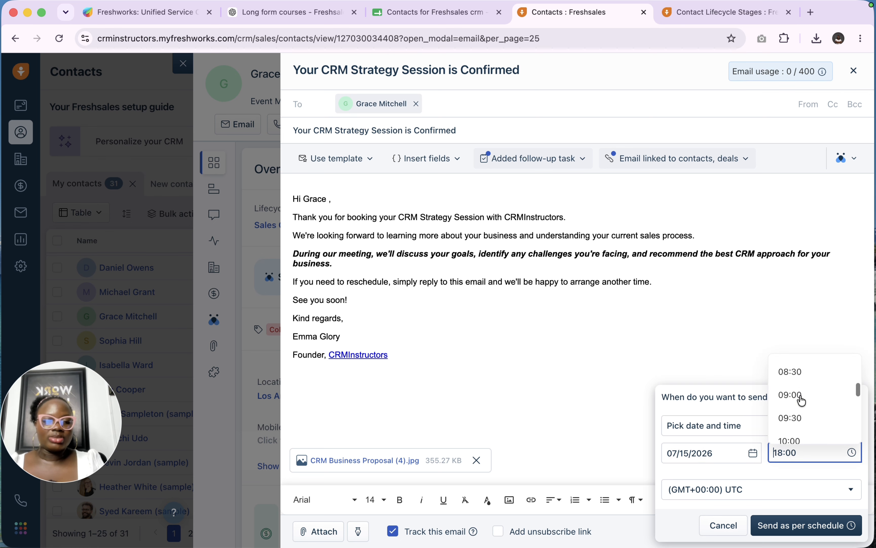
pyautogui.click(793, 419)
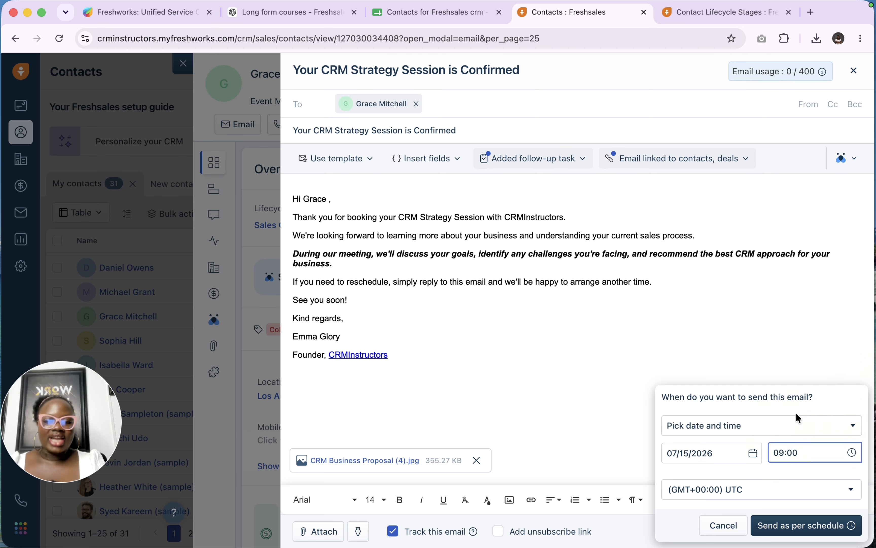
# Find London among the time zones and set the scheduled email to (GMT+01:00) London.
pyautogui.click(714, 493)
pyautogui.scroll(-5, 720, 427)
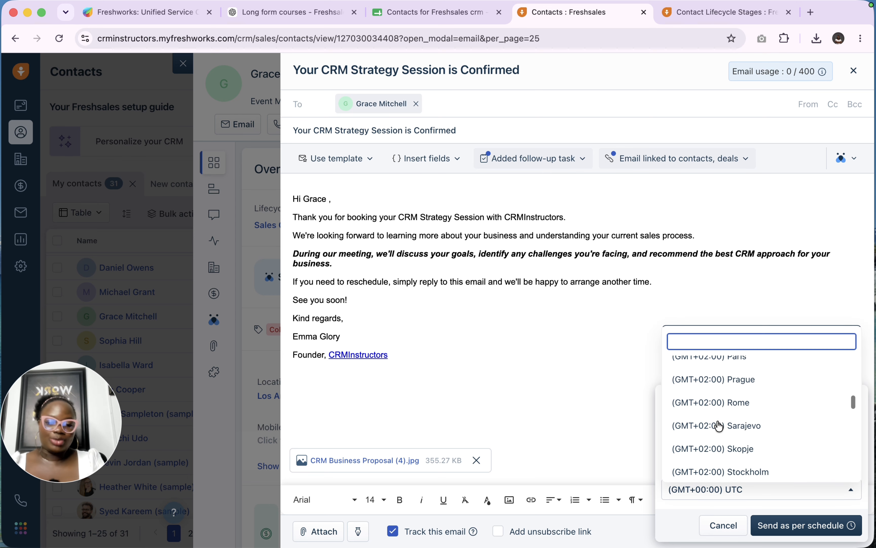
pyautogui.scroll(-2, 720, 427)
pyautogui.scroll(6, 720, 426)
pyautogui.scroll(-2, 720, 426)
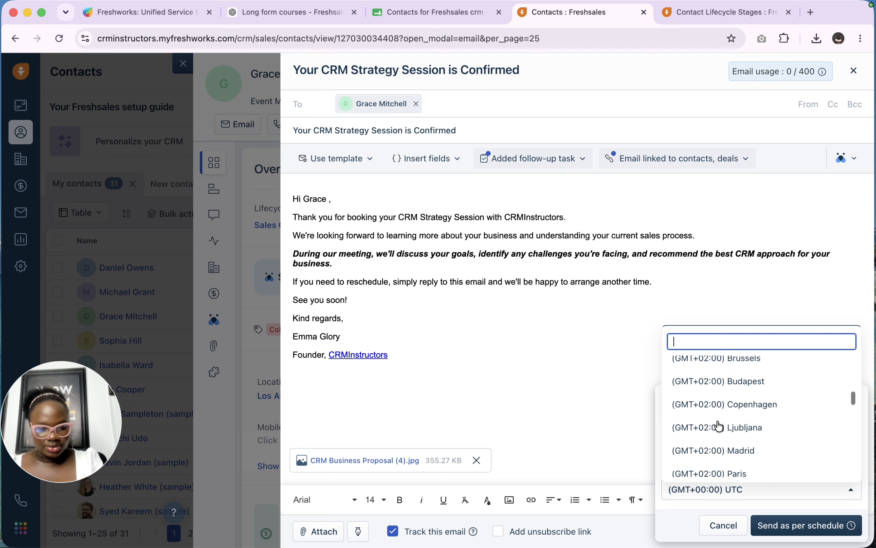
pyautogui.scroll(-3, 720, 426)
pyautogui.scroll(6, 719, 422)
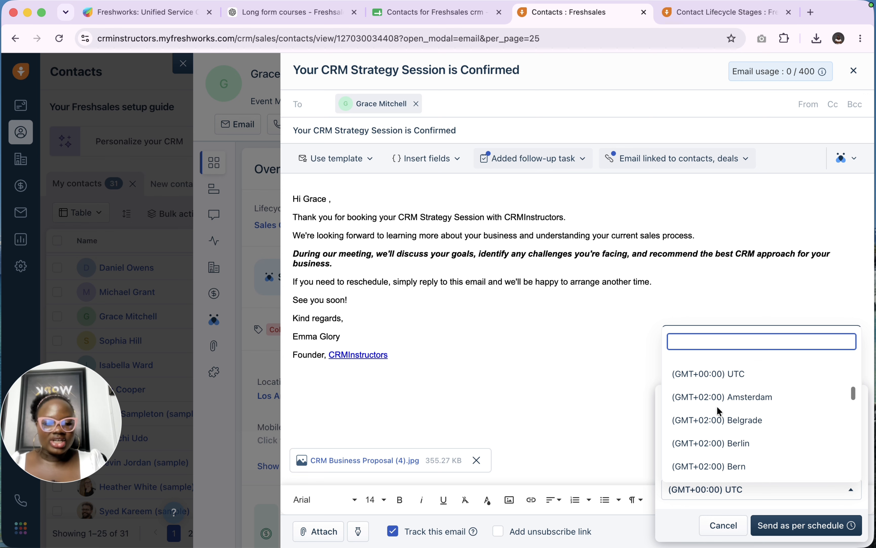
pyautogui.scroll(1, 719, 410)
pyautogui.write('lond')
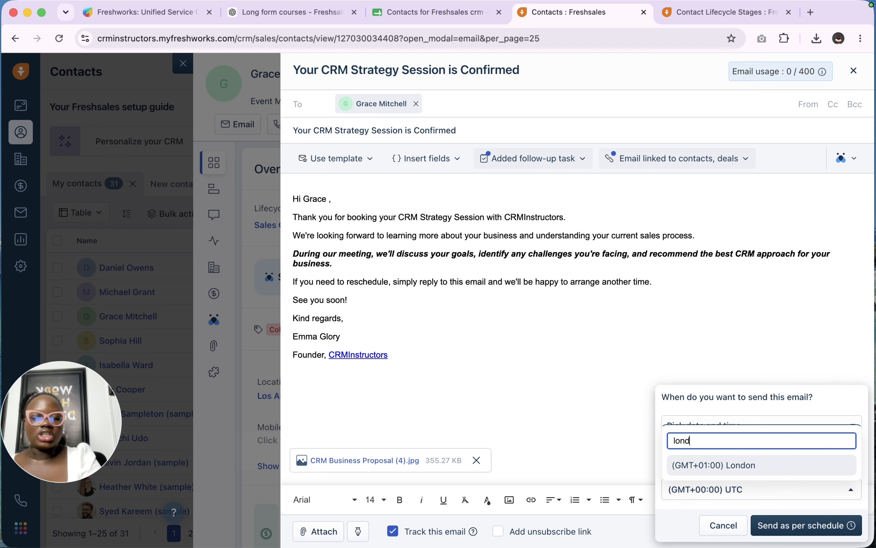
pyautogui.click(717, 465)
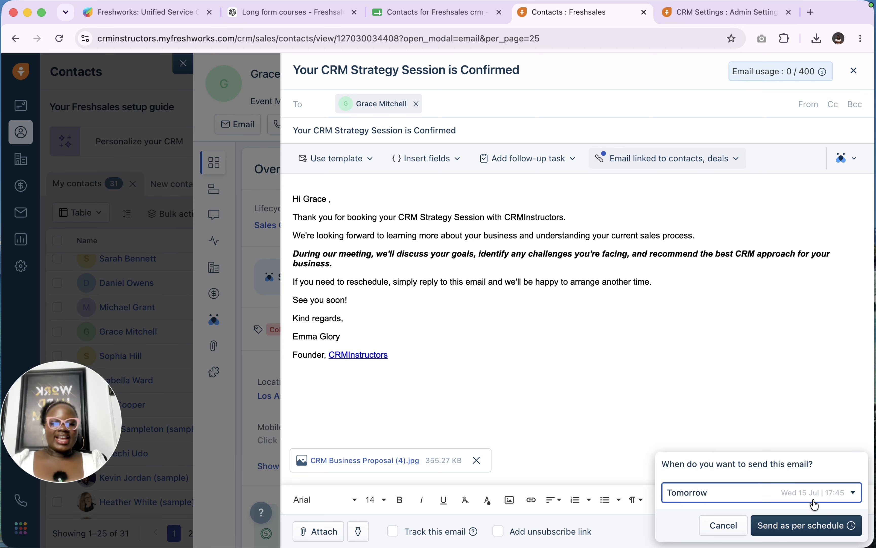
# Set the email's custom send time to 07/15/2026 at 10:00, (GMT+01:00) London, and try to schedule it.
pyautogui.click(811, 500)
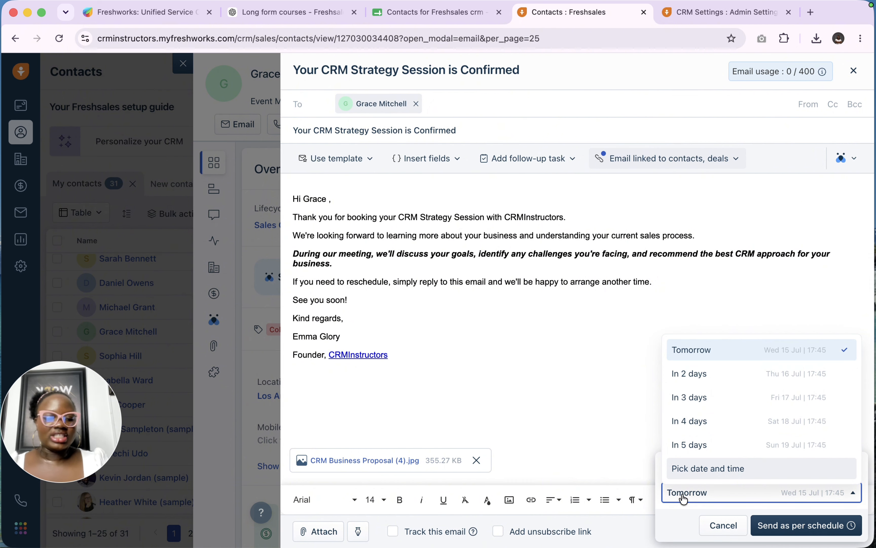
pyautogui.click(710, 471)
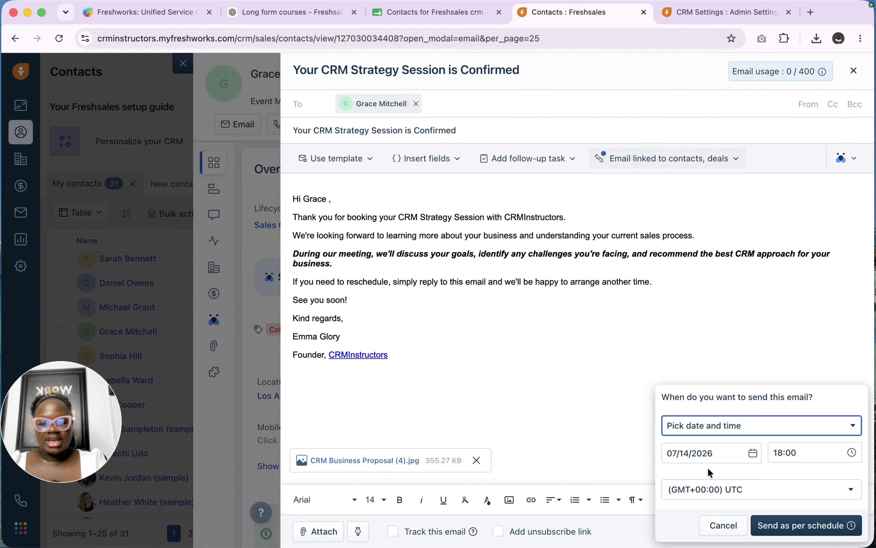
pyautogui.click(697, 455)
pyautogui.click(752, 367)
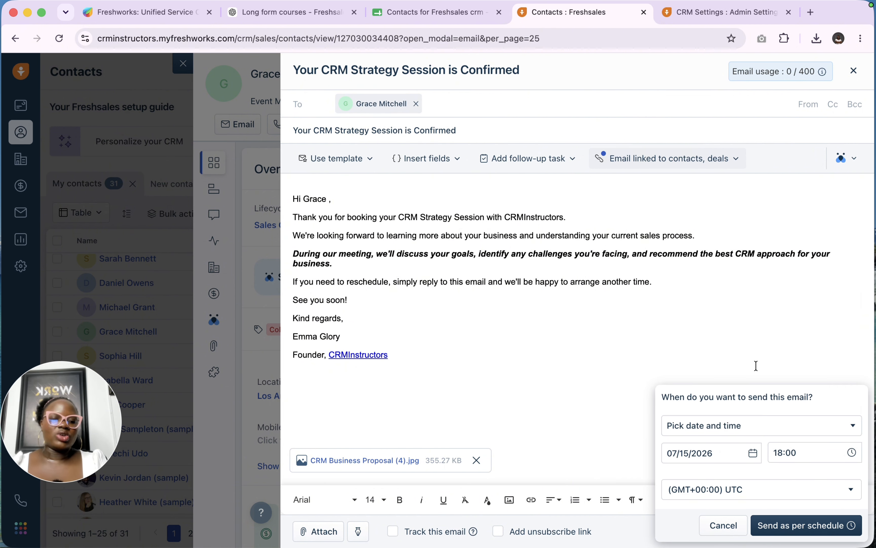
pyautogui.click(790, 454)
pyautogui.scroll(2, 799, 402)
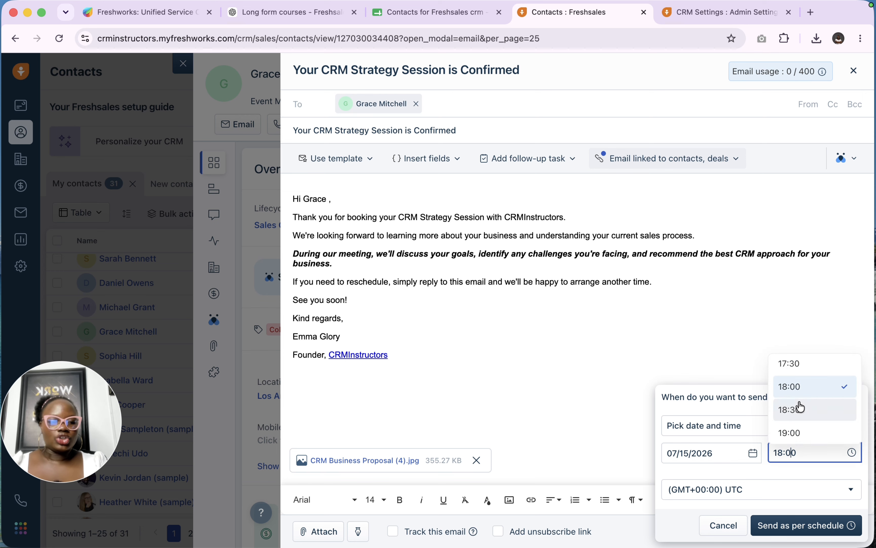
pyautogui.scroll(6, 798, 397)
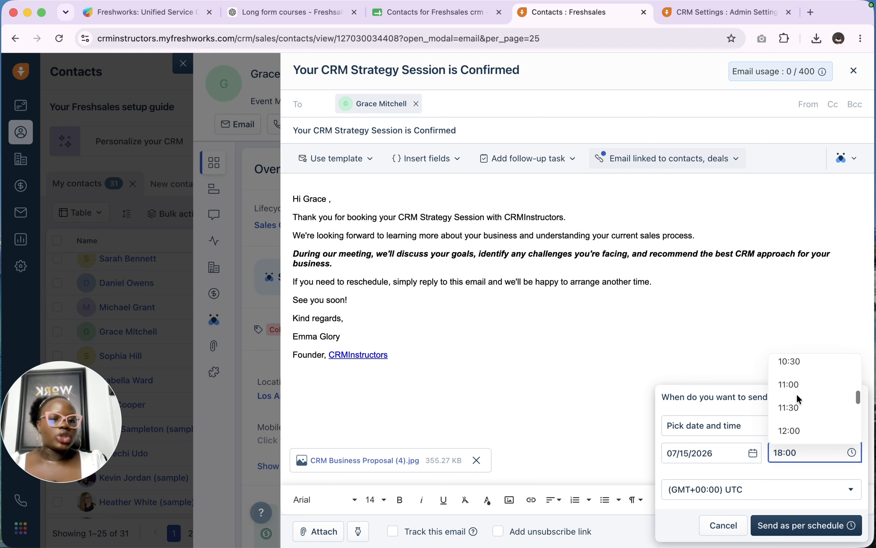
pyautogui.click(791, 359)
pyautogui.click(793, 527)
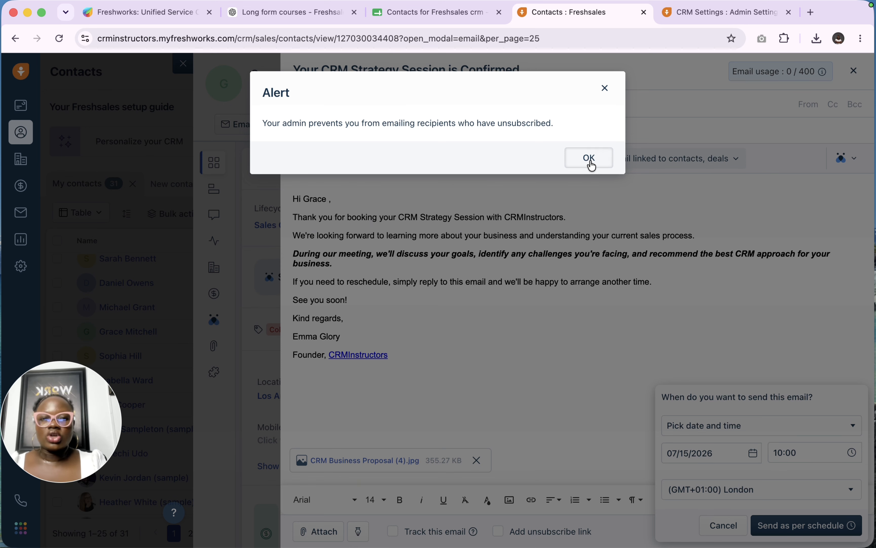
pyautogui.click(593, 165)
# In CRM Settings, turn off preventing users from sending emails to unsubscribed contacts and save the settings.
pyautogui.click(710, 11)
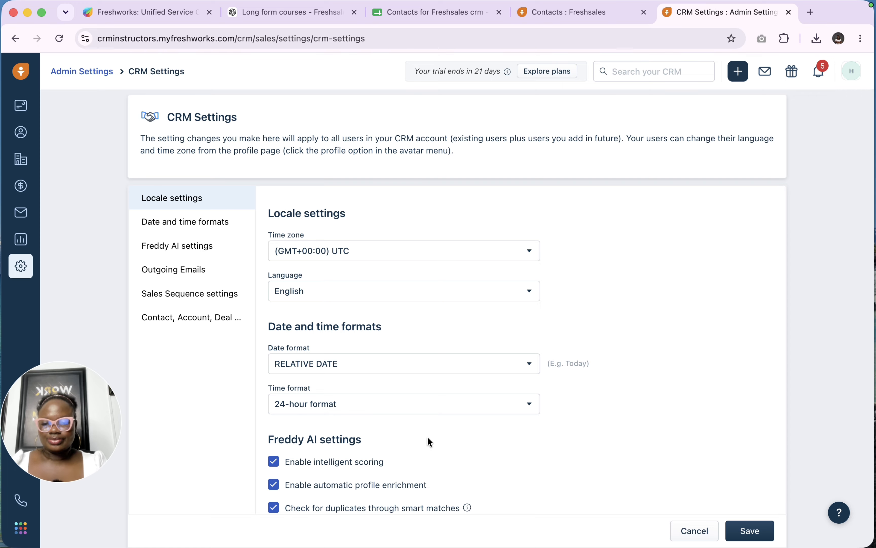
pyautogui.scroll(-10, 427, 436)
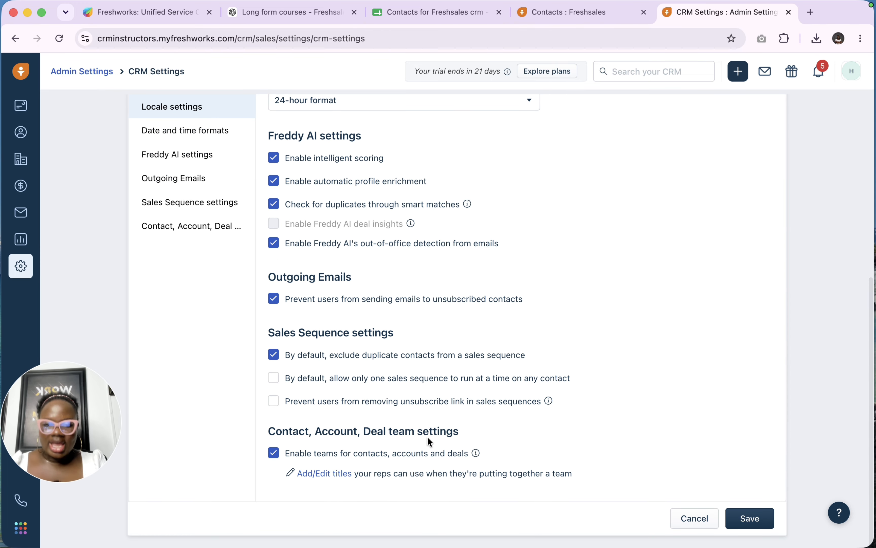
pyautogui.click(274, 299)
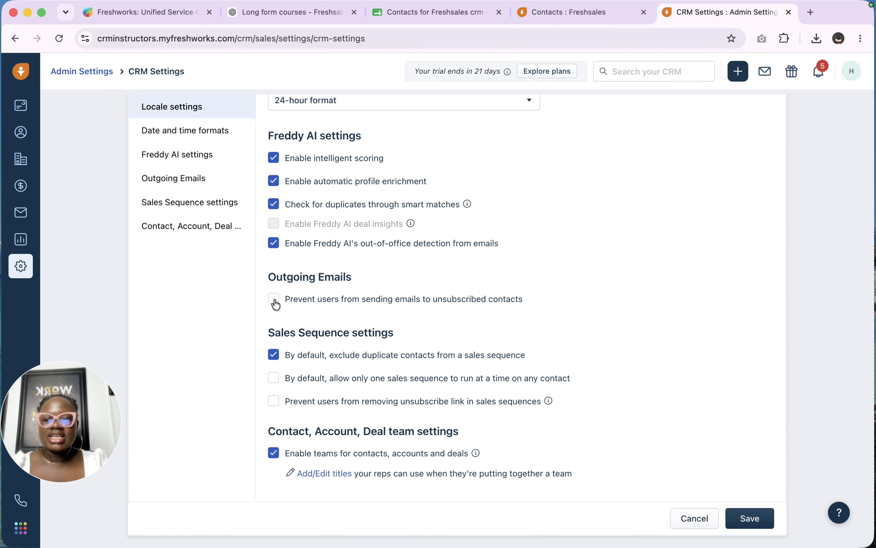
pyautogui.moveTo(781, 517)
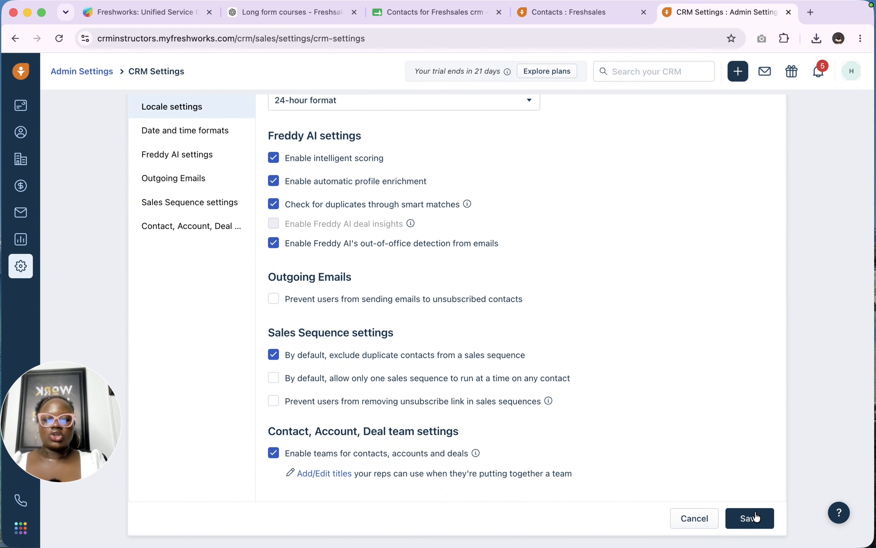
pyautogui.click(754, 511)
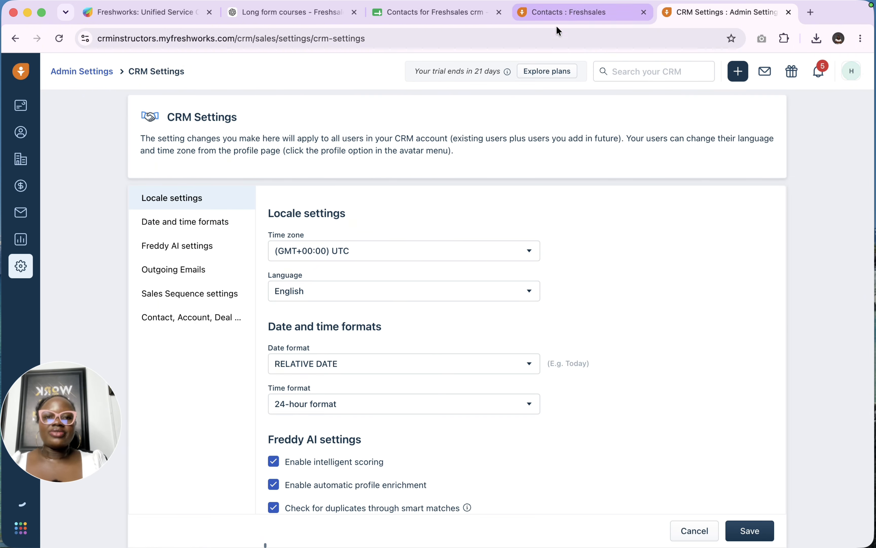
# Return to the email draft and schedule it, confirming that it goes to the unsubscribed recipient anyway.
pyautogui.click(572, 12)
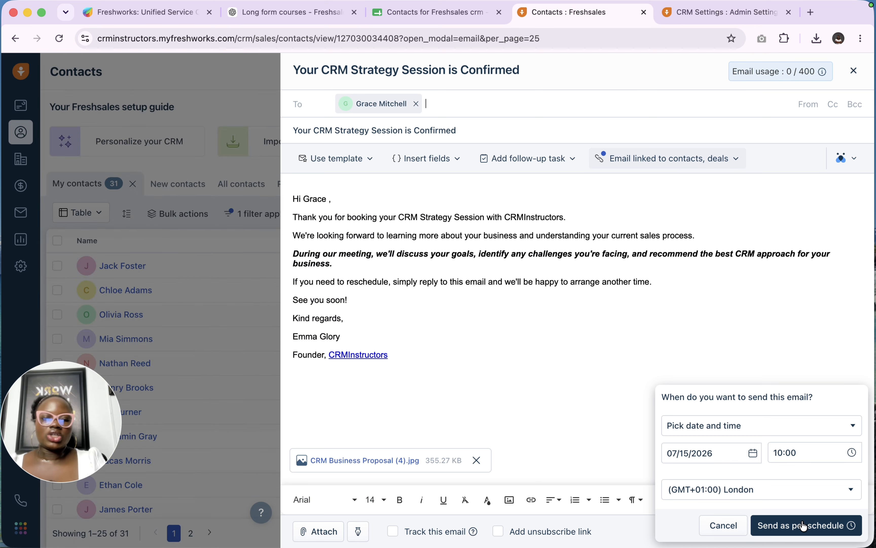
pyautogui.click(792, 529)
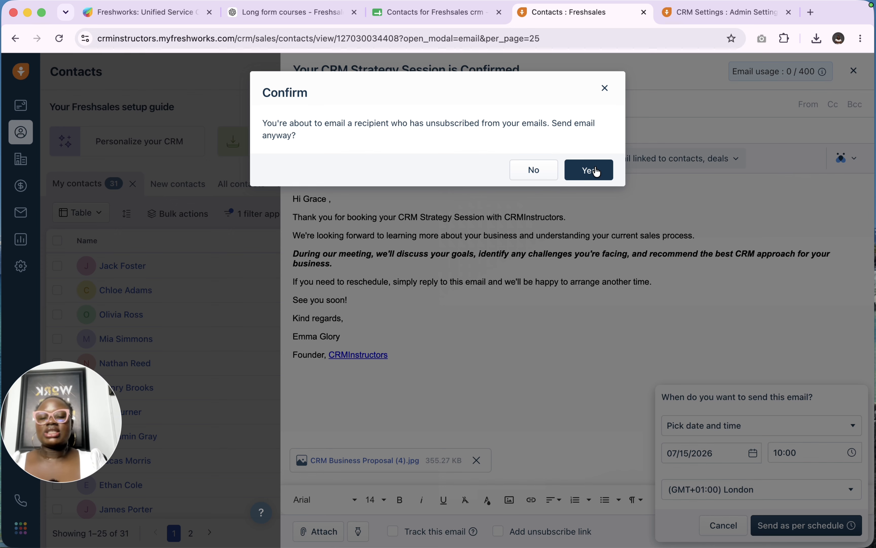
pyautogui.click(589, 171)
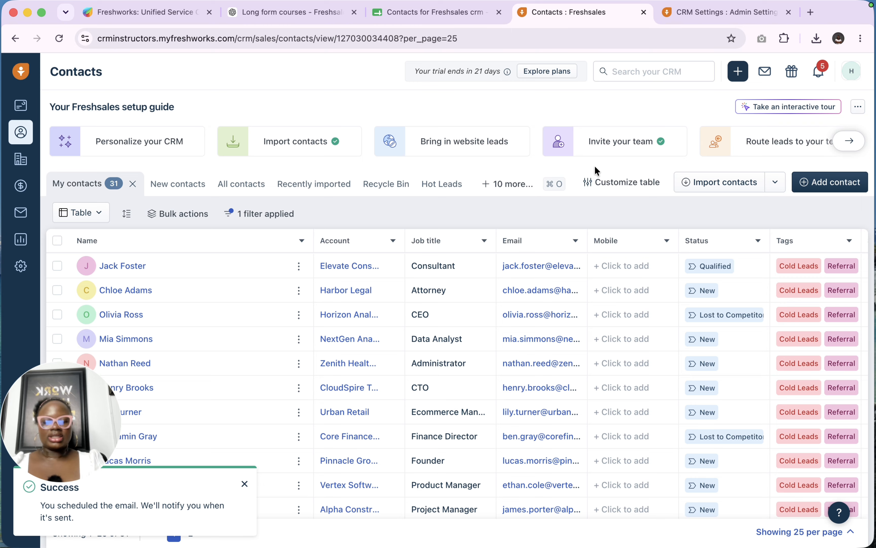
# Open the email recipient's contact record and check the scheduled email's send time in the conversations.
pyautogui.click(128, 311)
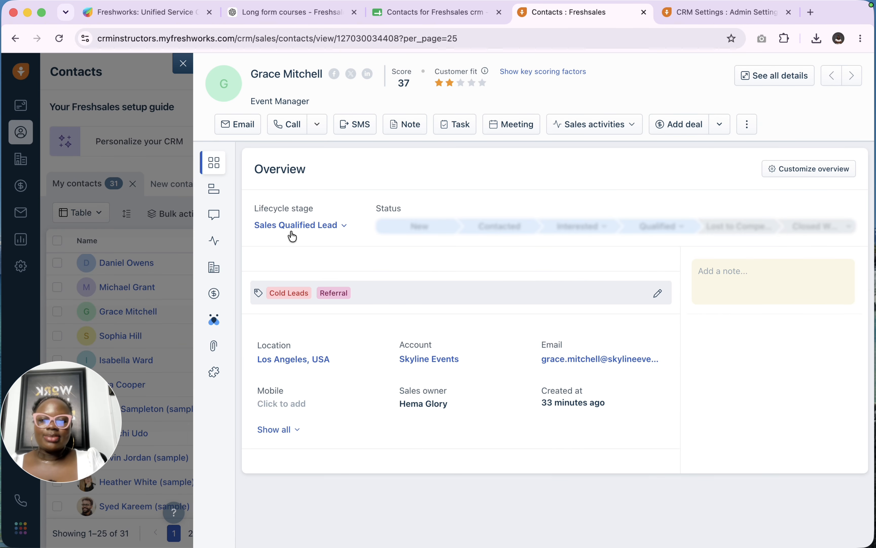
pyautogui.moveTo(222, 182)
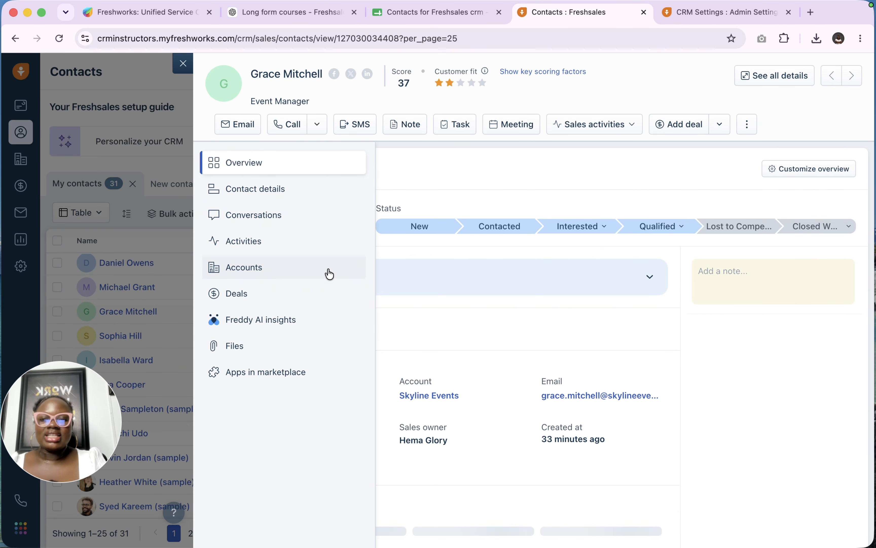
pyautogui.click(256, 218)
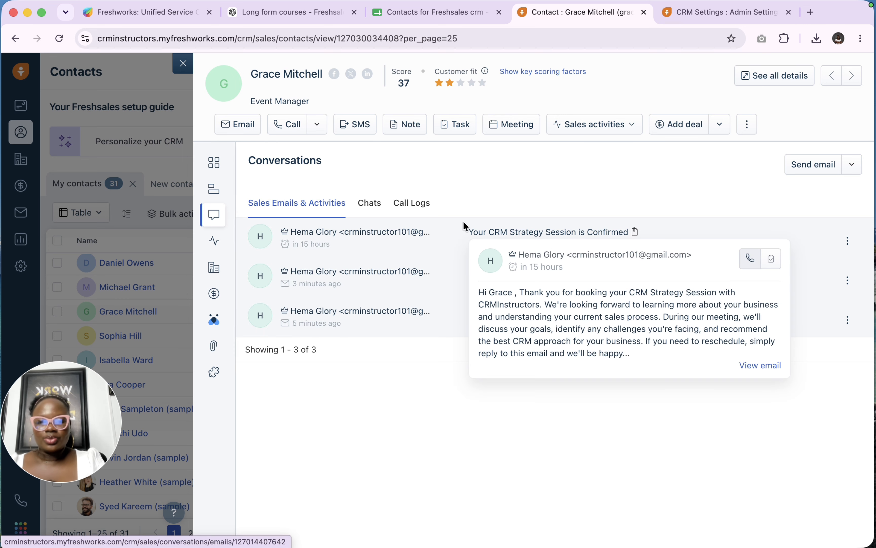
pyautogui.moveTo(306, 247)
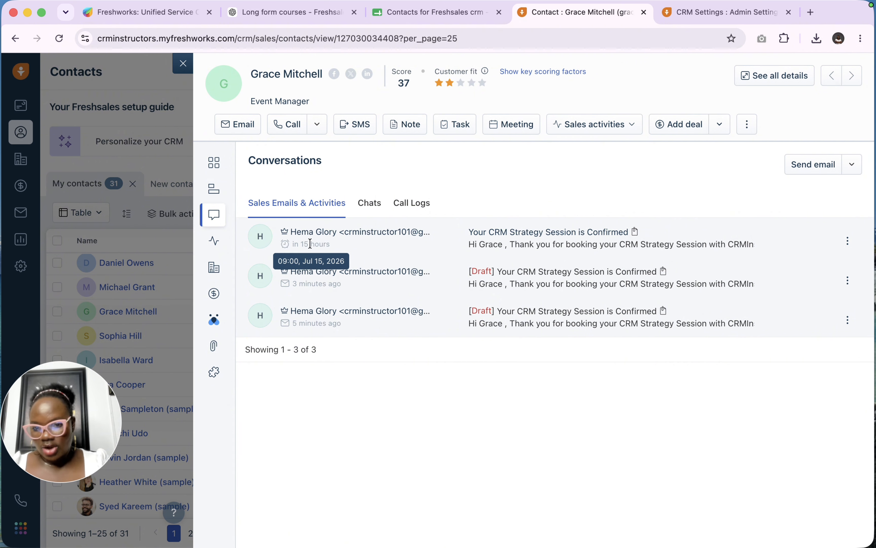
pyautogui.moveTo(578, 236)
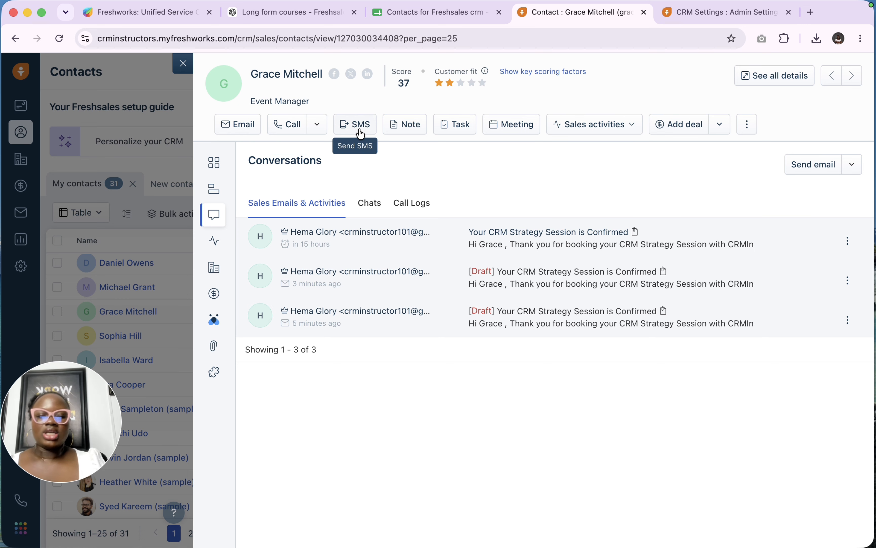
# Start a new note template for the contact with the text "This contact just book a discovey call with" followed by the colleague's first name.
pyautogui.click(403, 127)
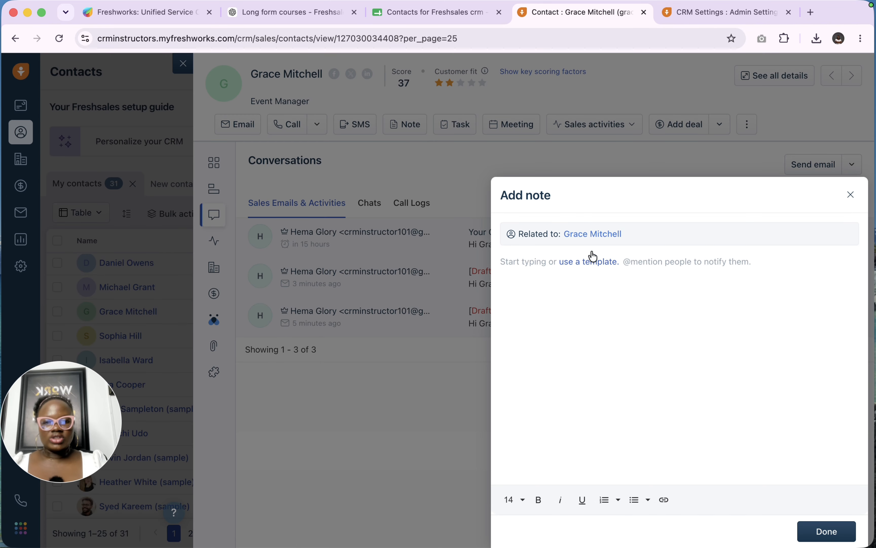
pyautogui.click(577, 263)
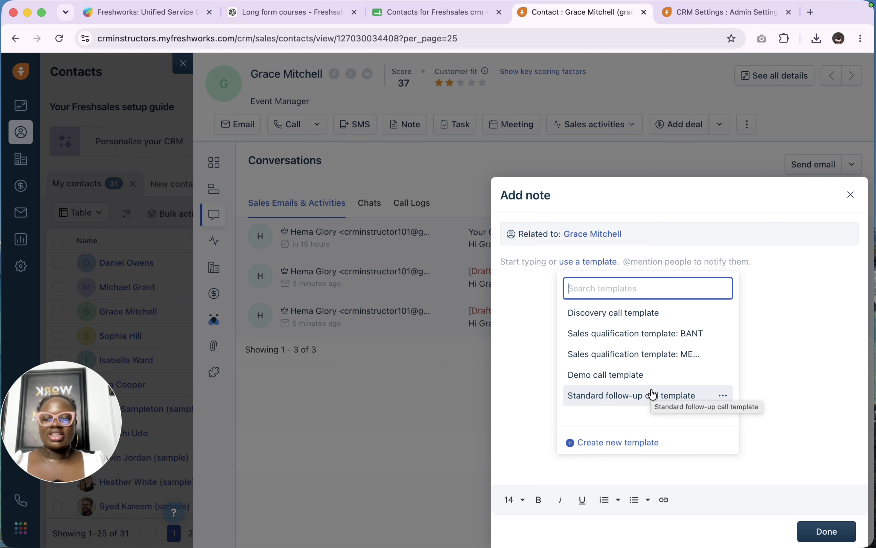
pyautogui.click(606, 443)
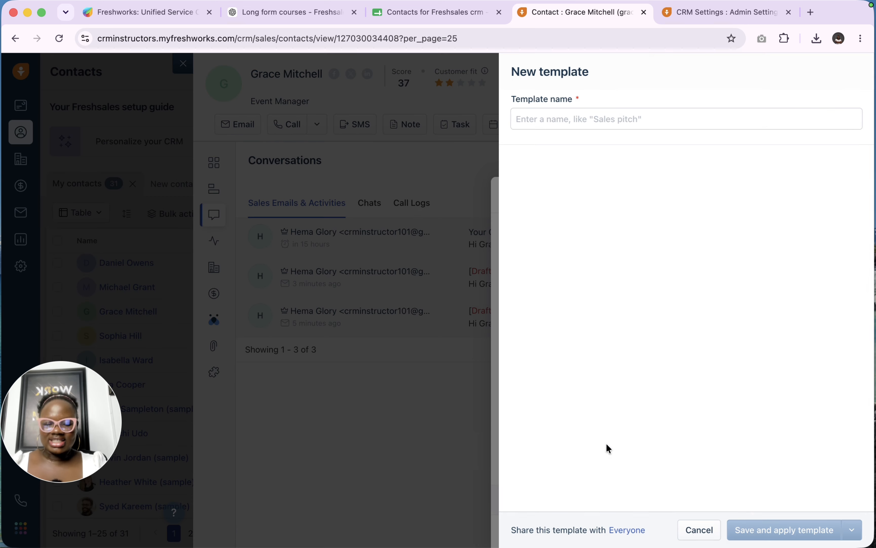
pyautogui.write('Th')
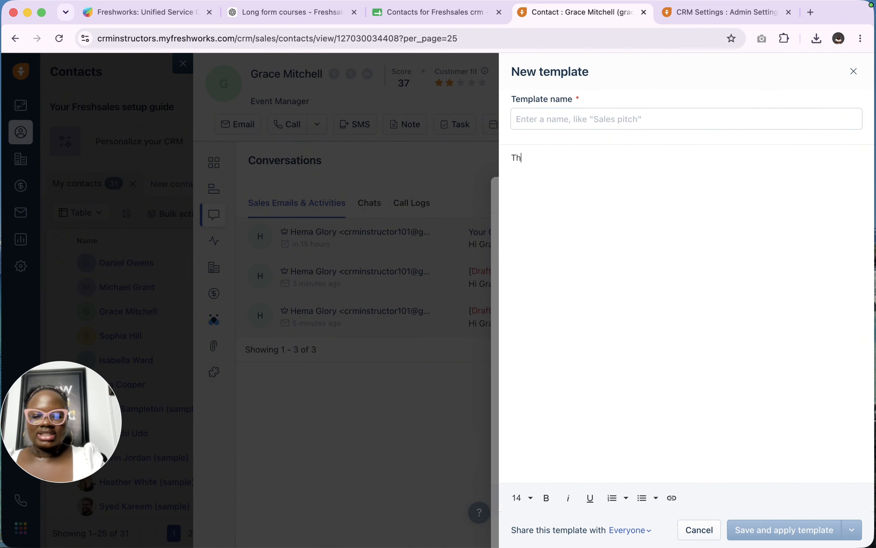
pyautogui.write('is')
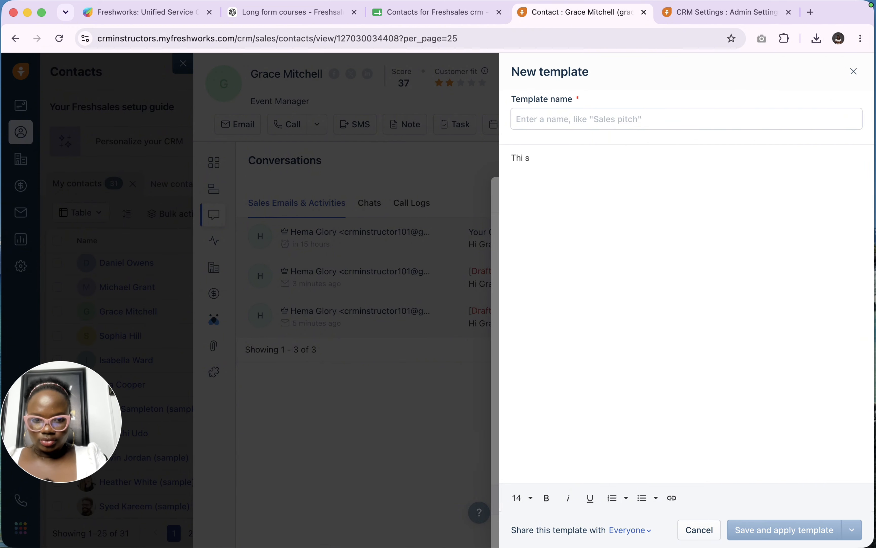
pyautogui.write(' contact just book')
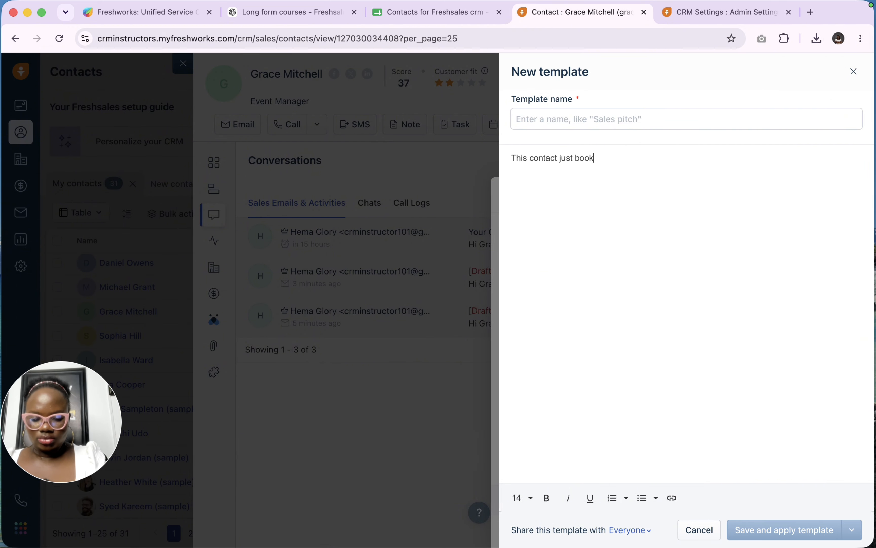
pyautogui.write(' a discovey')
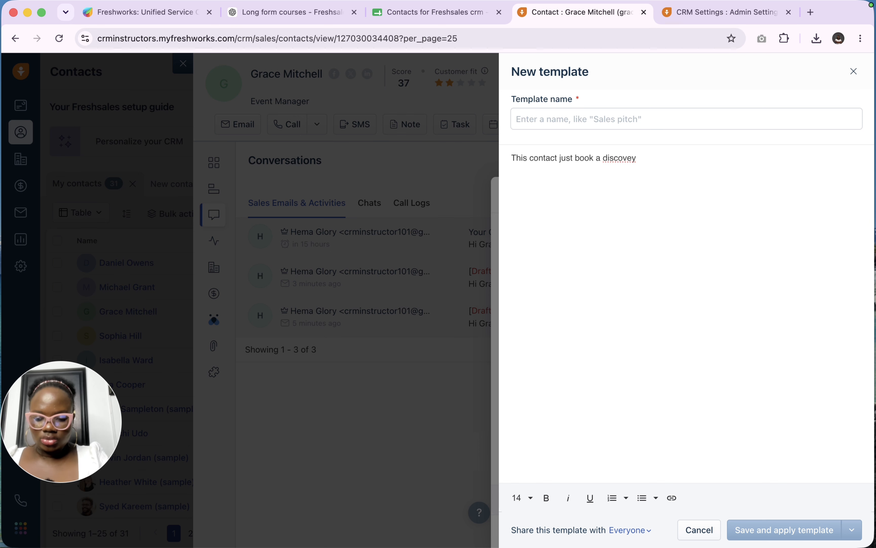
pyautogui.write(' call with Jeff')
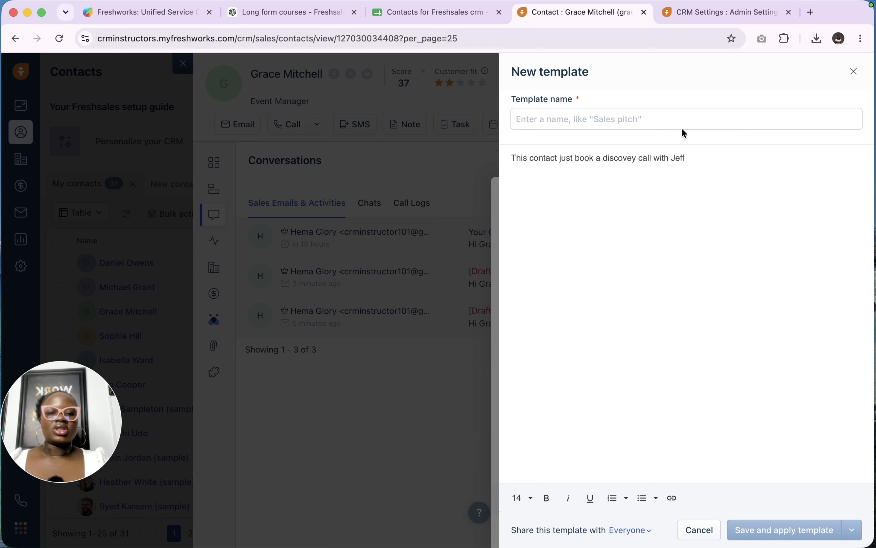
# Name the note template "Call", save and apply it, and add the resulting note to the contact.
pyautogui.click(654, 123)
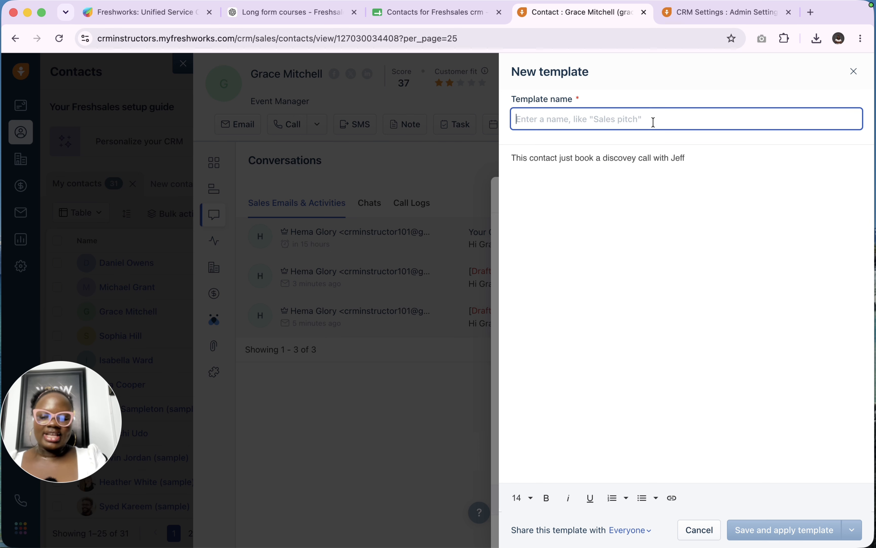
pyautogui.write('C')
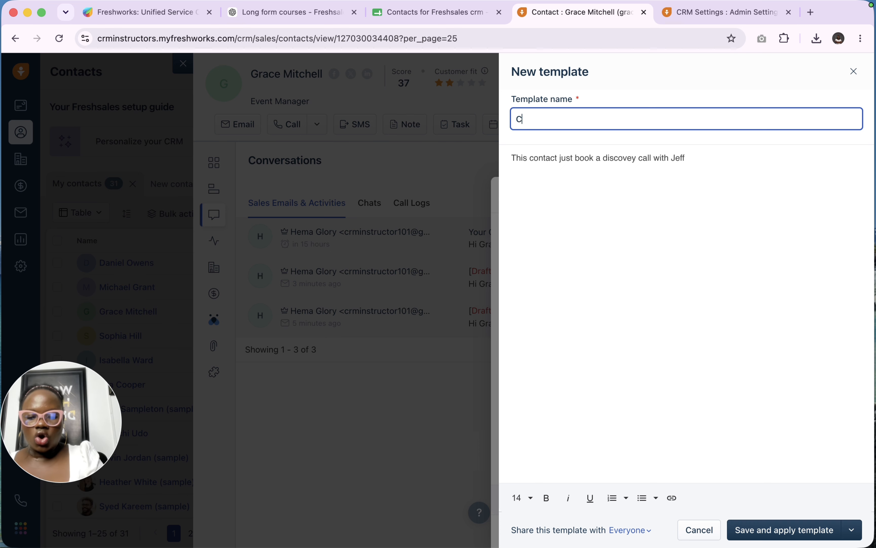
pyautogui.write('all')
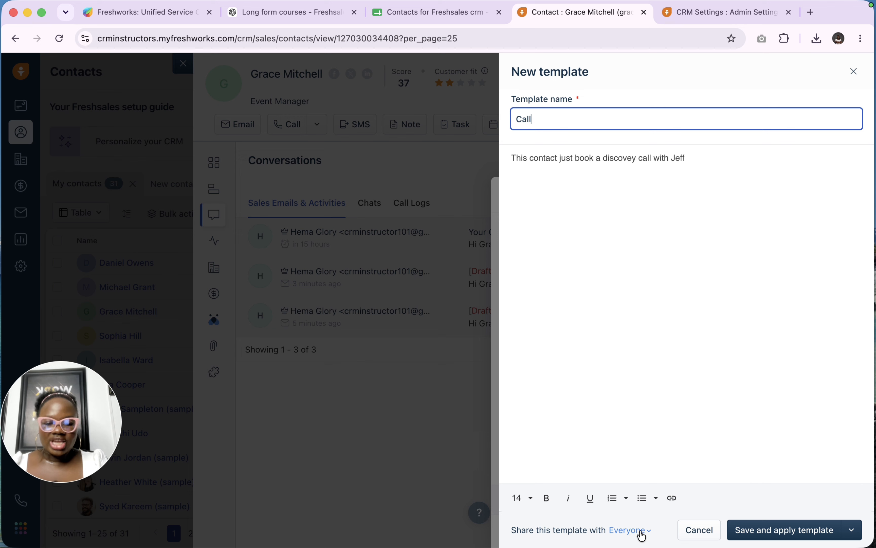
pyautogui.click(808, 540)
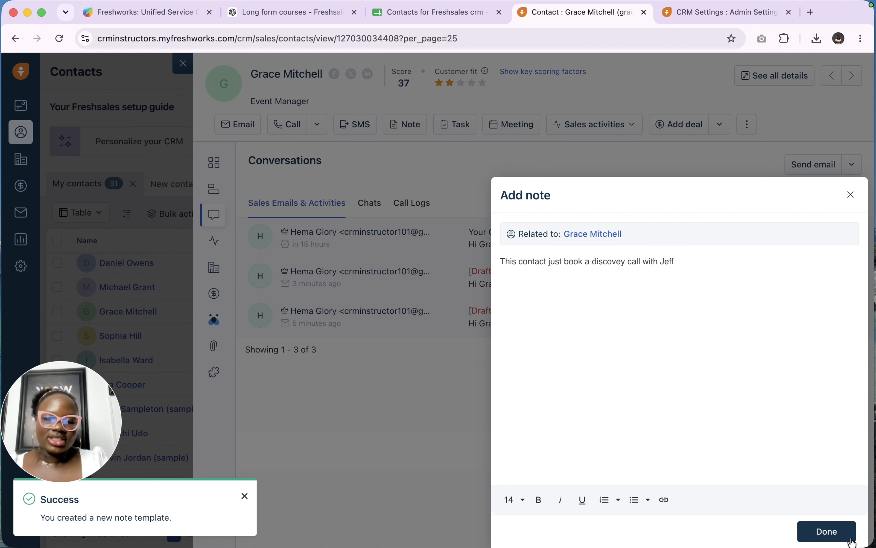
pyautogui.click(827, 533)
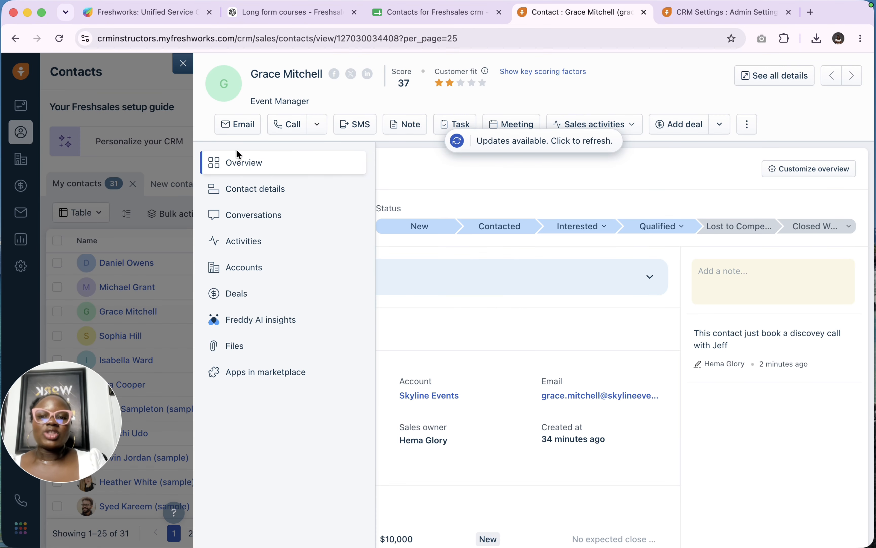
# Review the added note in the contact's overview and look at the blank note form there without adding another note.
pyautogui.click(228, 166)
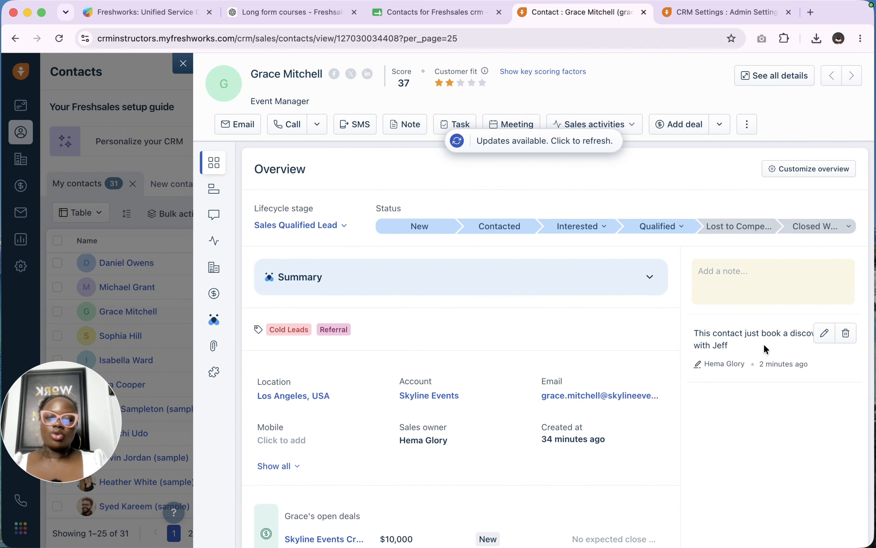
pyautogui.click(726, 276)
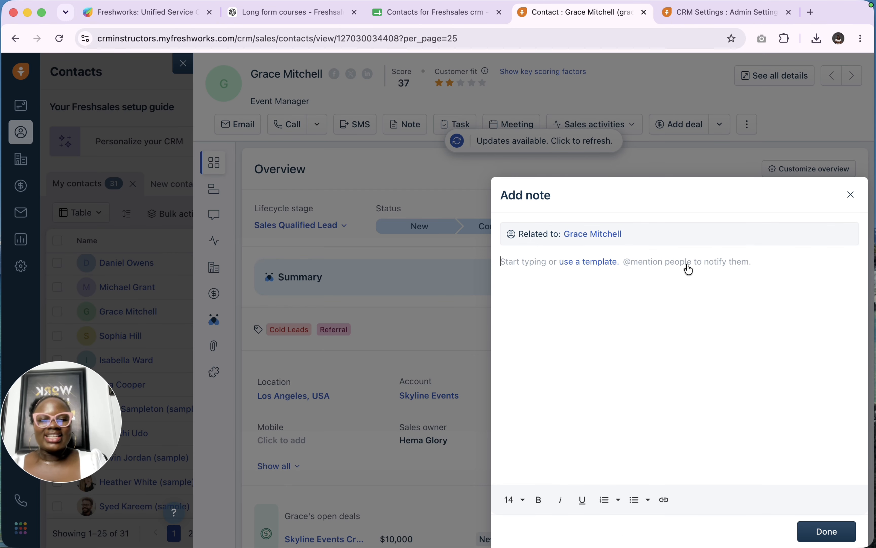
pyautogui.click(851, 195)
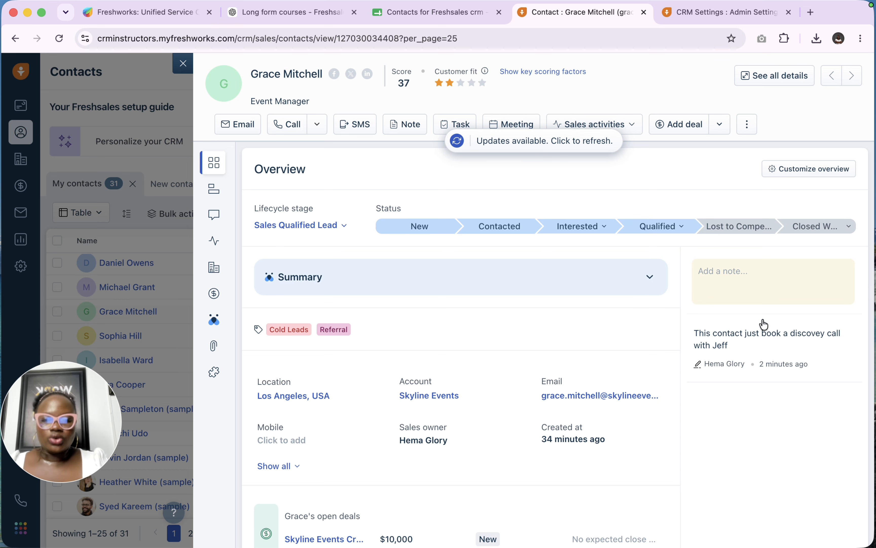
pyautogui.moveTo(755, 358)
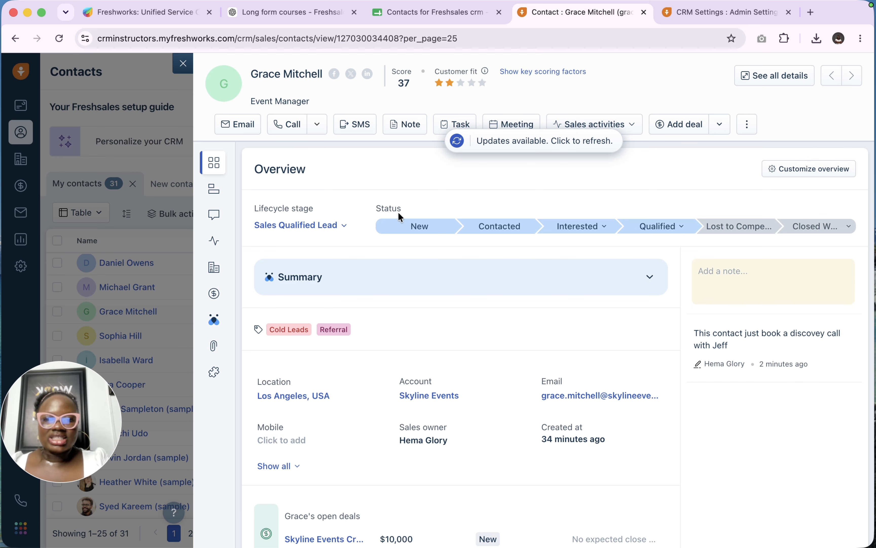
pyautogui.click(588, 140)
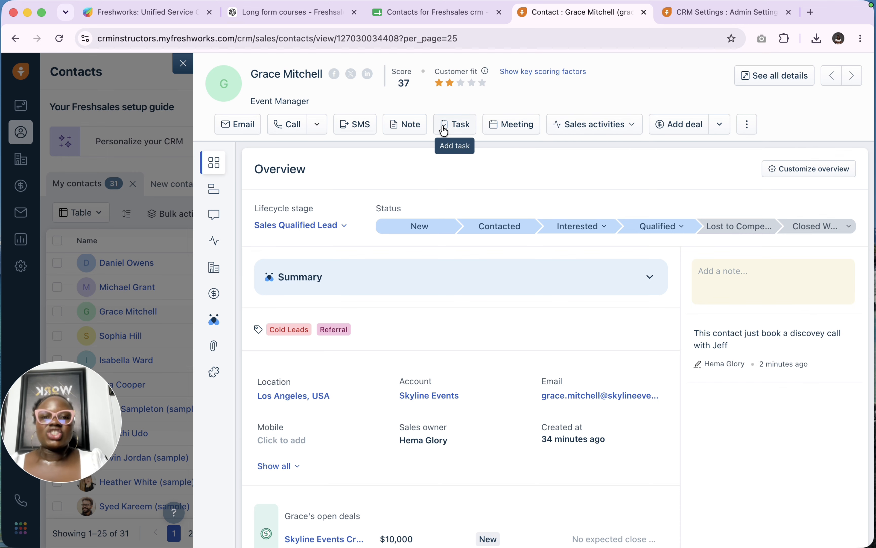
pyautogui.click(454, 124)
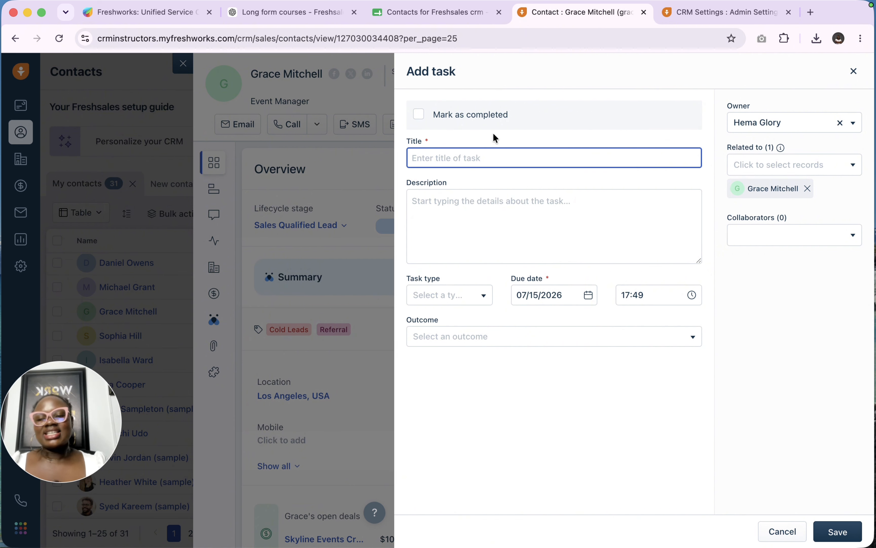
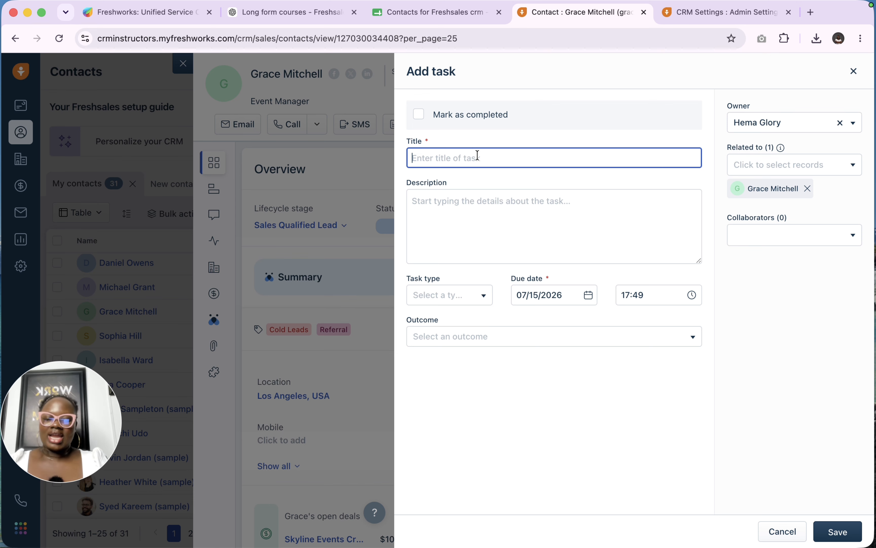
pyautogui.write('S')
pyautogui.press('BackSpace')
pyautogui.write('S')
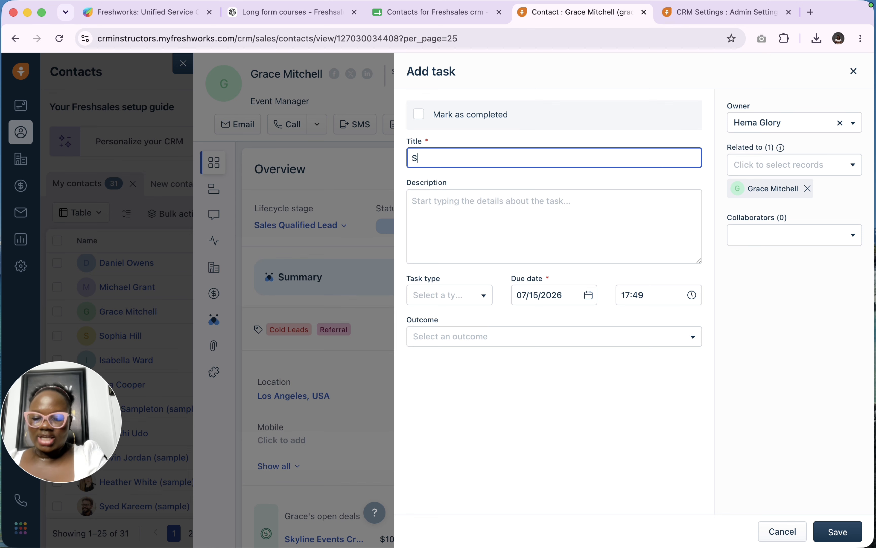
pyautogui.write('end Proposal to Grace')
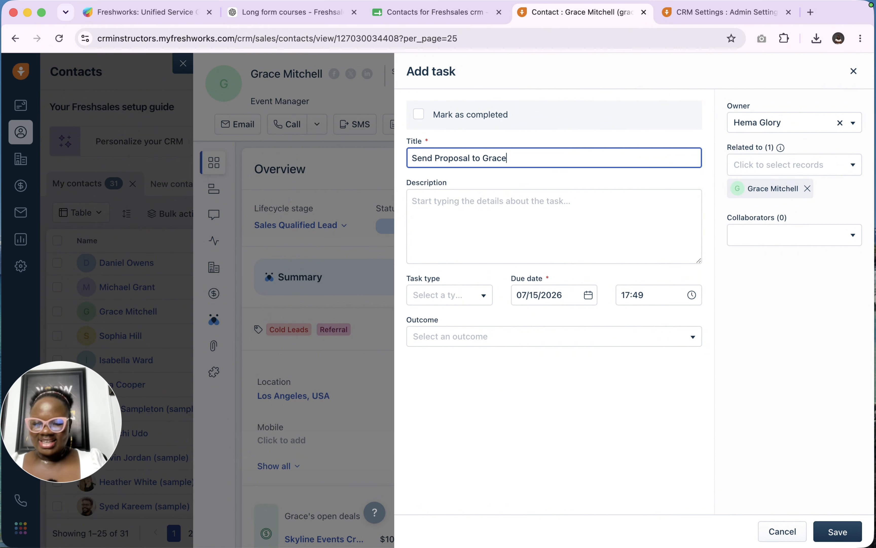
pyautogui.click(455, 205)
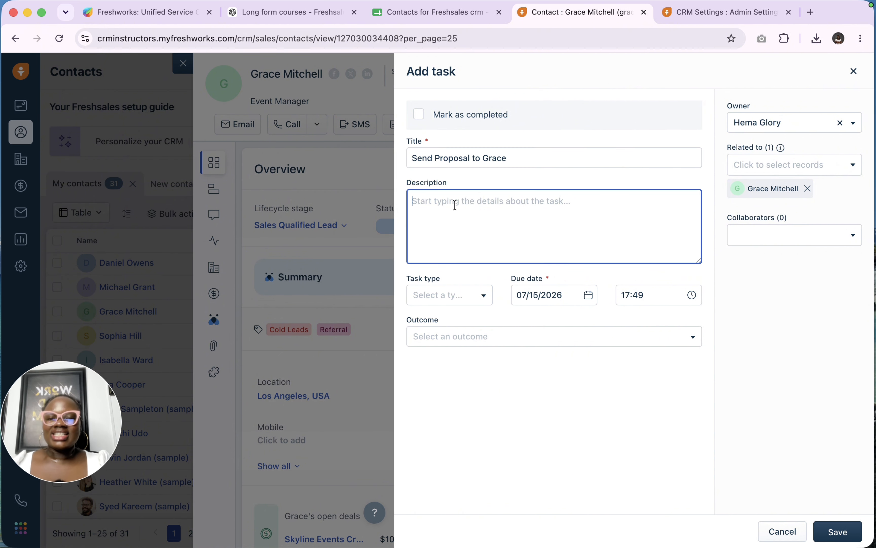
pyautogui.click(453, 303)
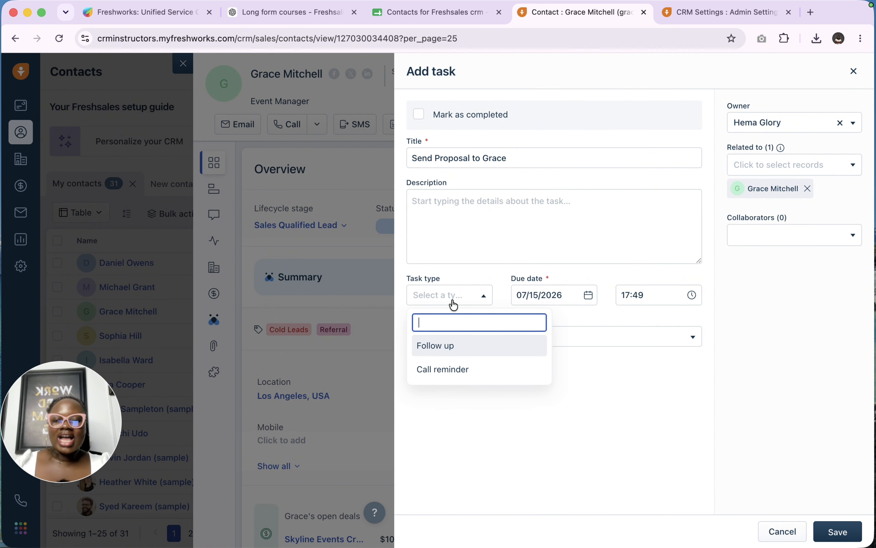
pyautogui.click(460, 350)
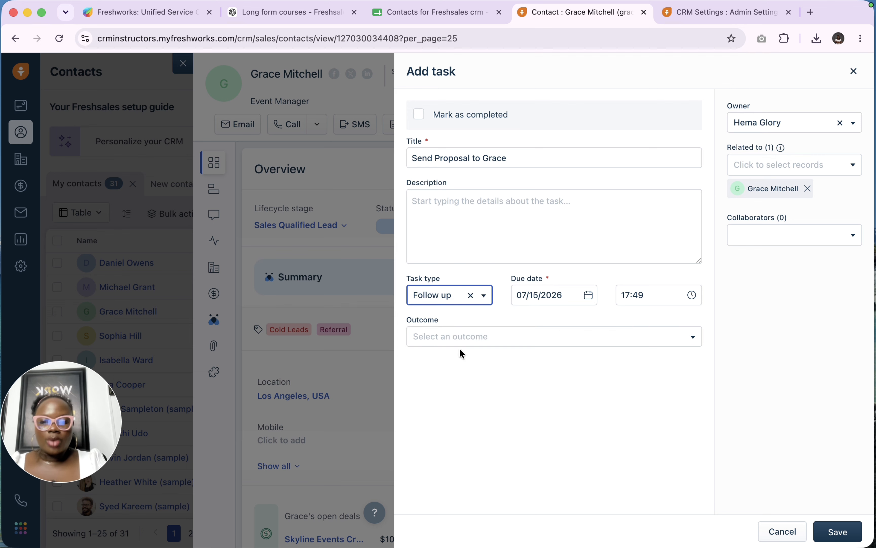
# Leave the CRM Settings, search the admin settings for "sales", and open the Task activity in Sales Activities for editing.
pyautogui.click(720, 12)
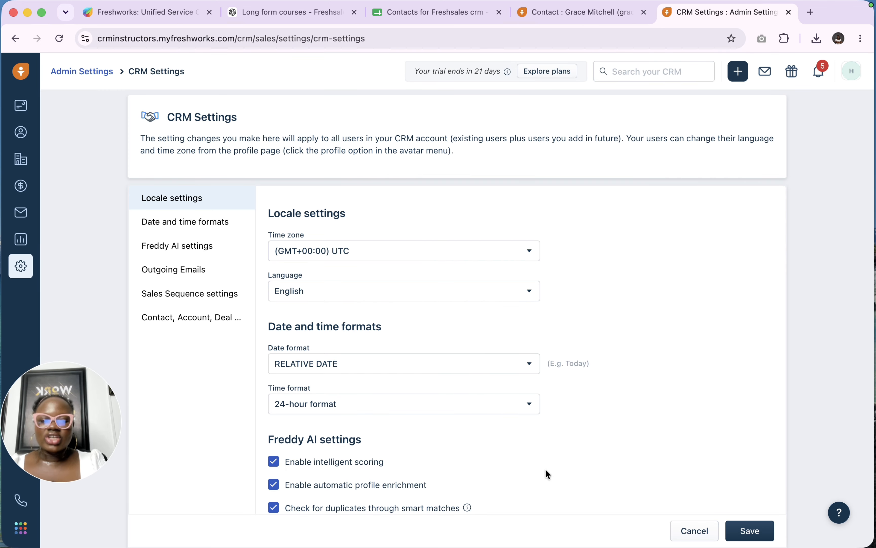
pyautogui.click(695, 532)
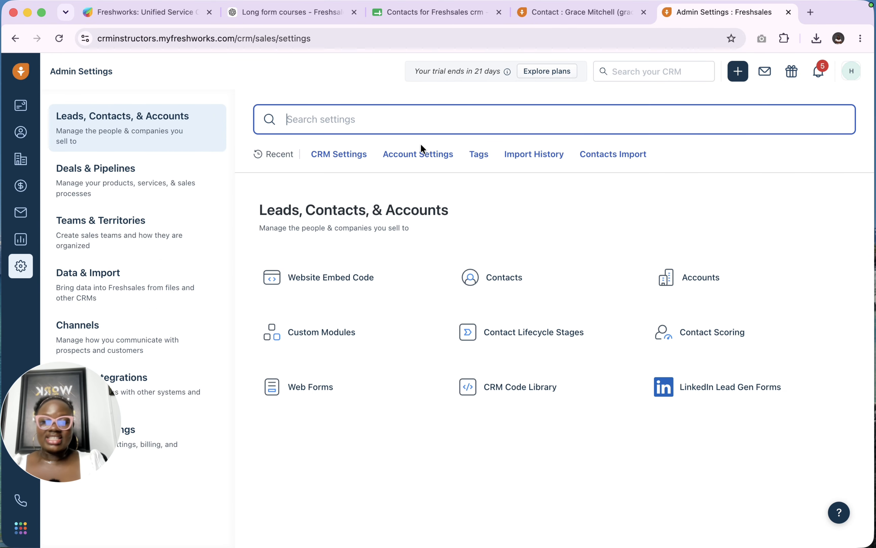
pyautogui.write('sa')
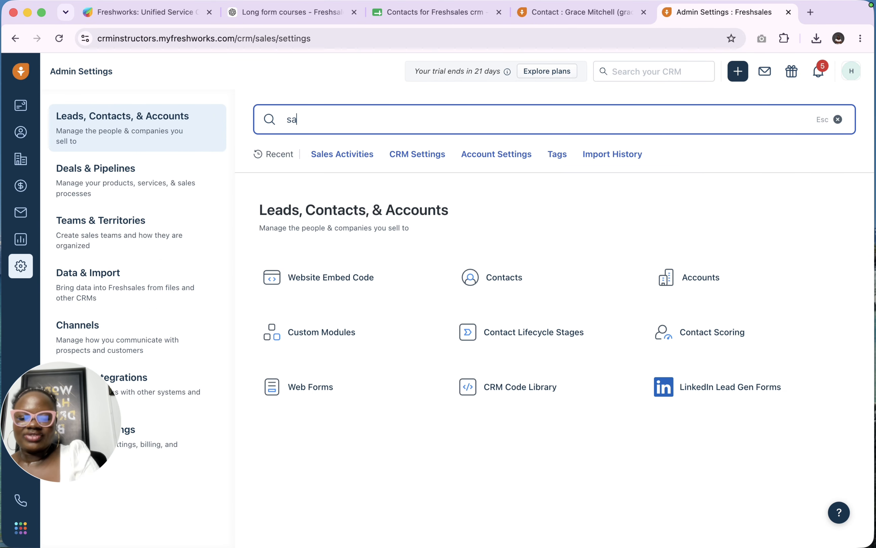
pyautogui.write('les')
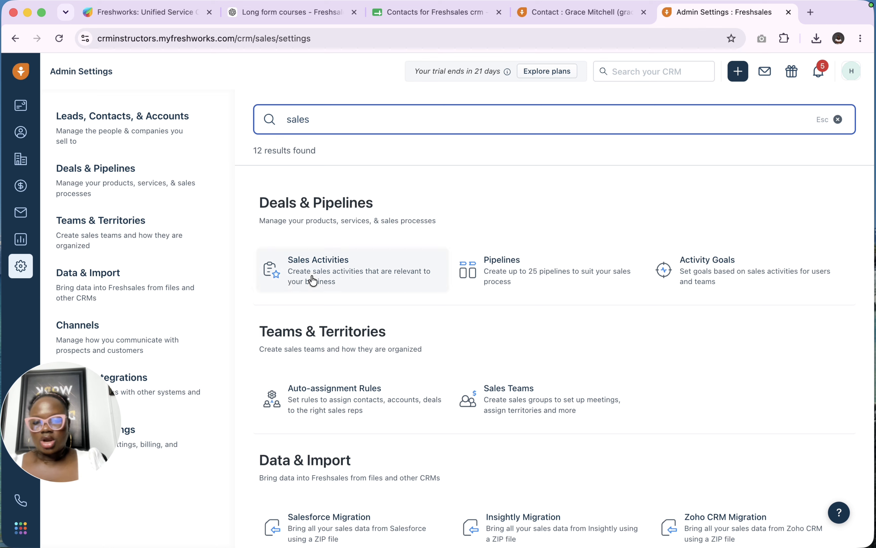
pyautogui.click(340, 266)
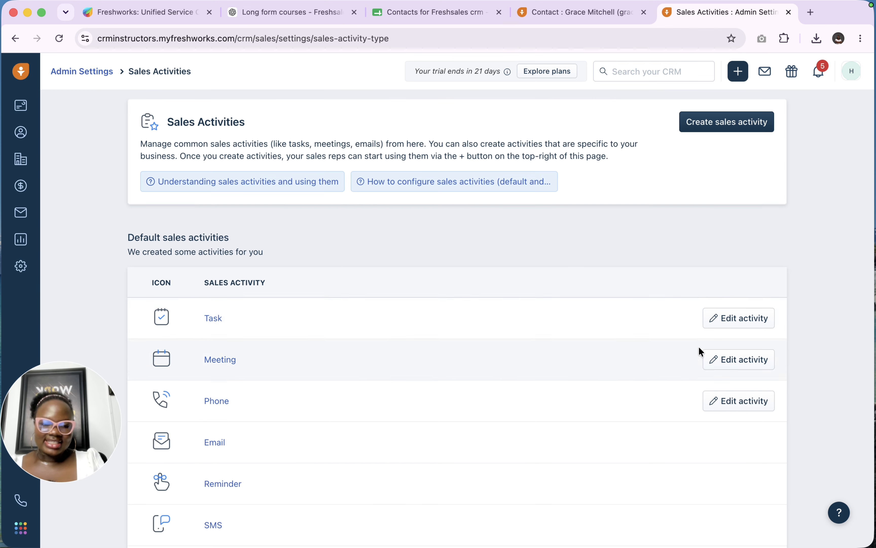
pyautogui.click(739, 326)
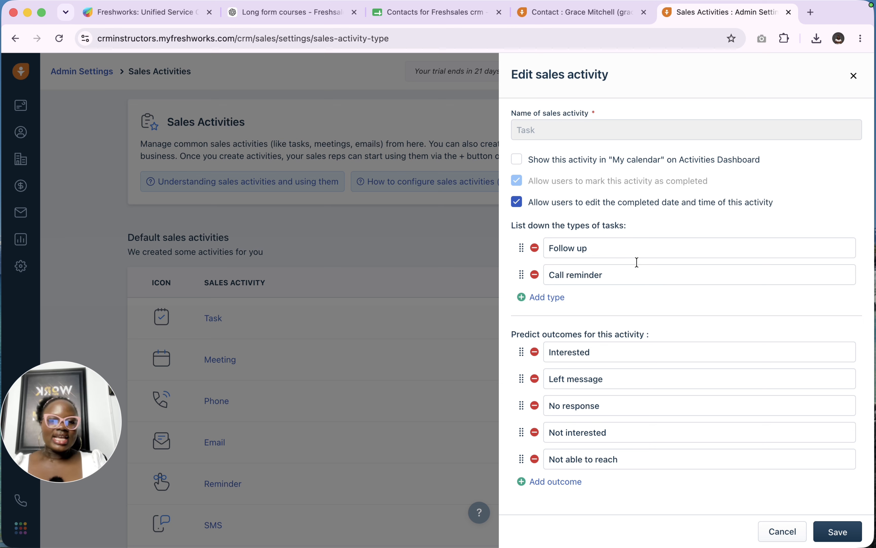
# Add "Email" and "To do" to the types of tasks for the Task activity.
pyautogui.click(539, 295)
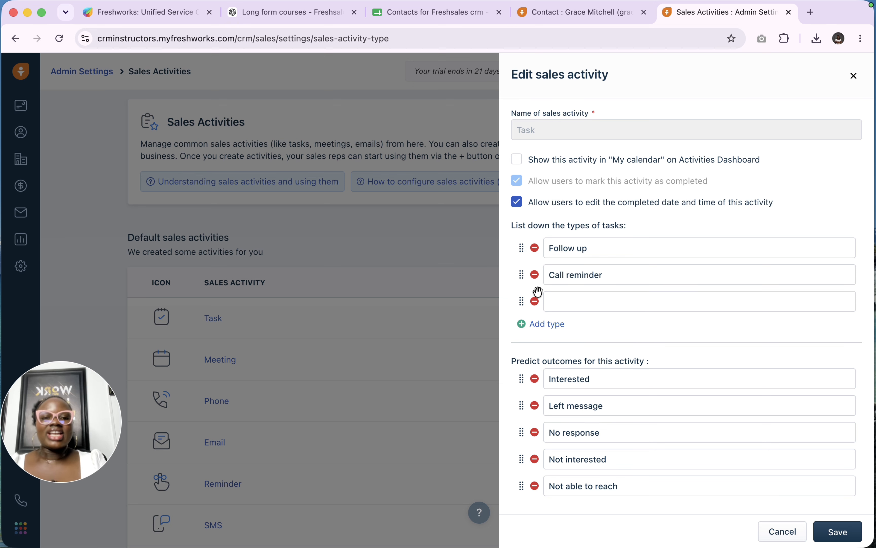
pyautogui.click(578, 306)
pyautogui.write('E')
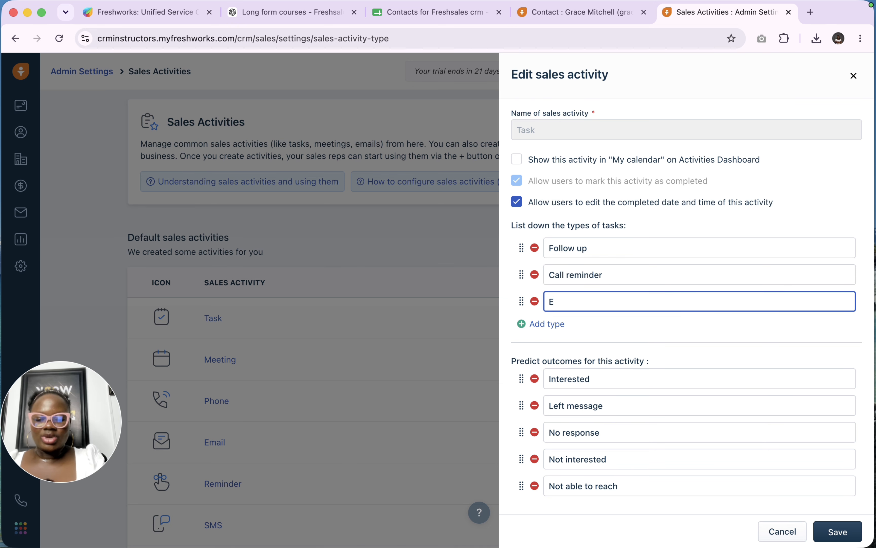
pyautogui.write('mail')
pyautogui.click(550, 325)
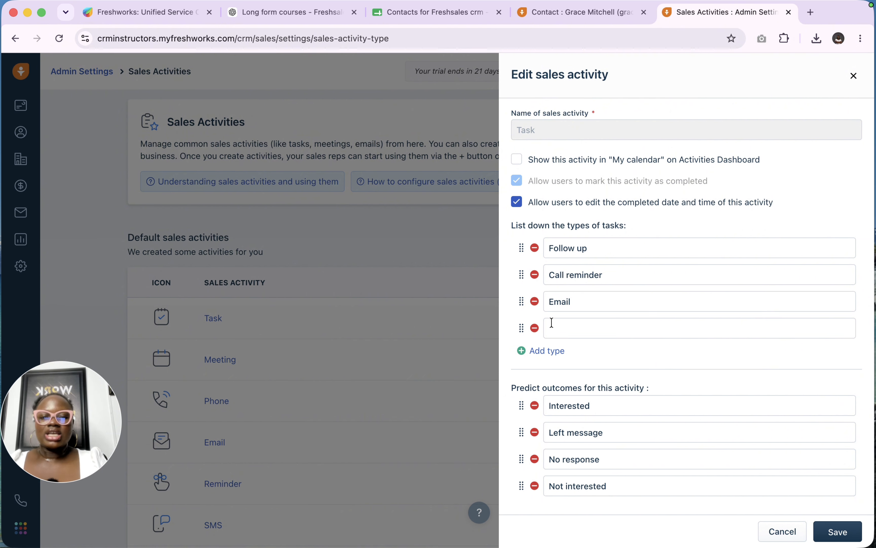
pyautogui.click(551, 331)
pyautogui.write('To do')
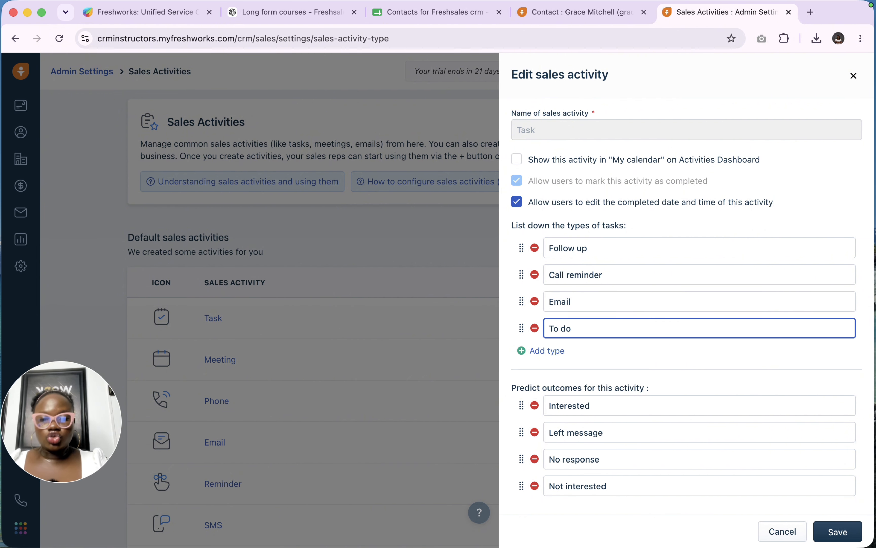
# Add "Proposal" as another task type for the Task activity.
pyautogui.click(542, 351)
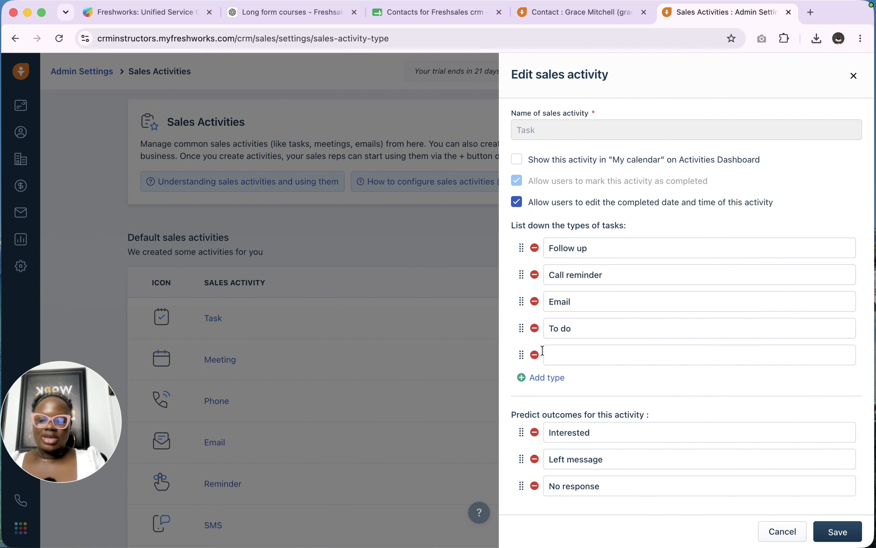
pyautogui.click(550, 353)
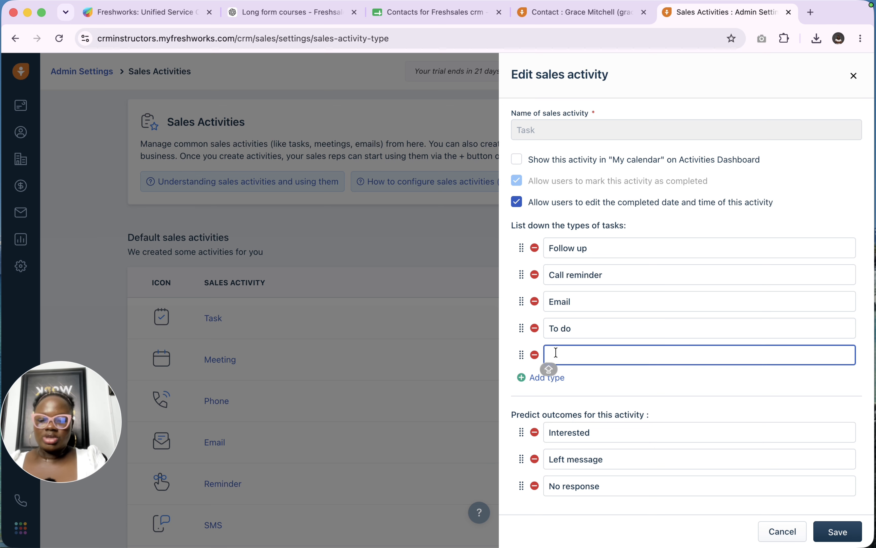
pyautogui.write('Prosa')
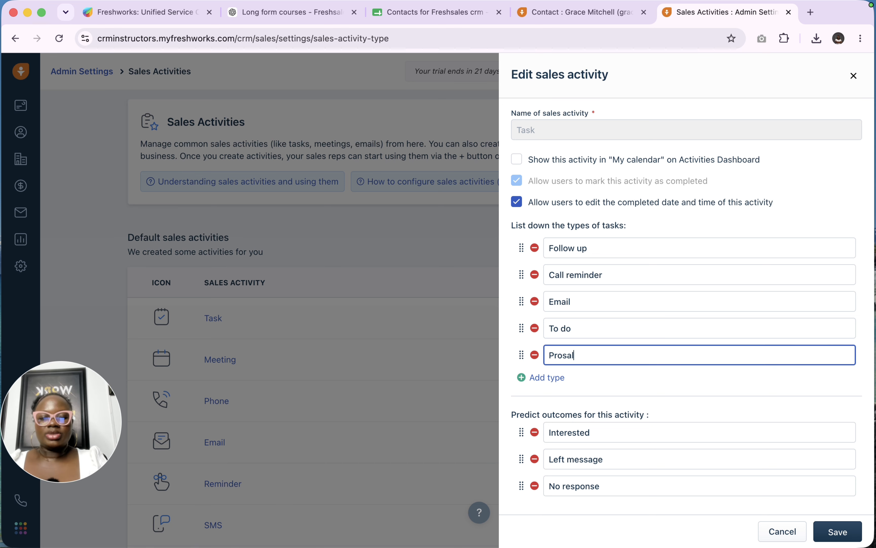
pyautogui.write('l')
pyautogui.press('BackSpace')
pyautogui.press('BackSpace')
pyautogui.press('BackSpace')
pyautogui.write('posal')
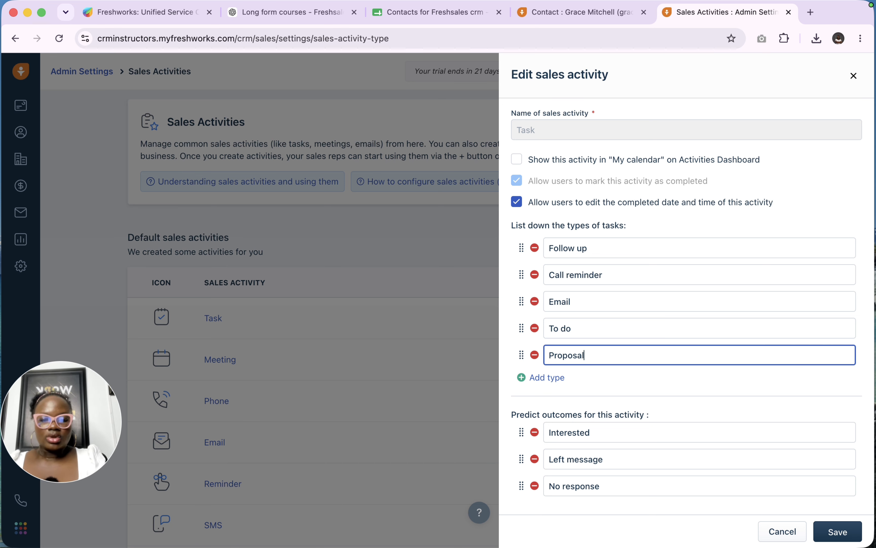
# Add the task type "Demo Call" and save the Task sales activity.
pyautogui.click(543, 378)
pyautogui.click(571, 381)
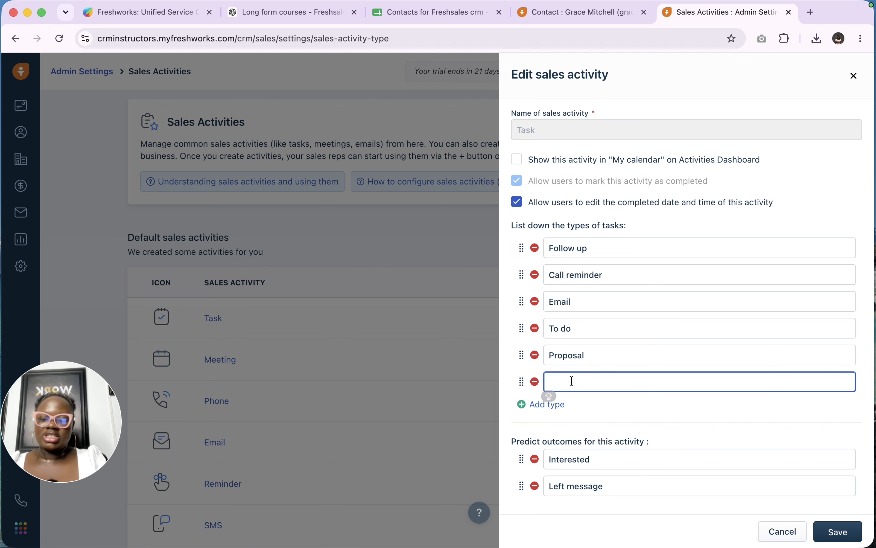
pyautogui.write('Demo ')
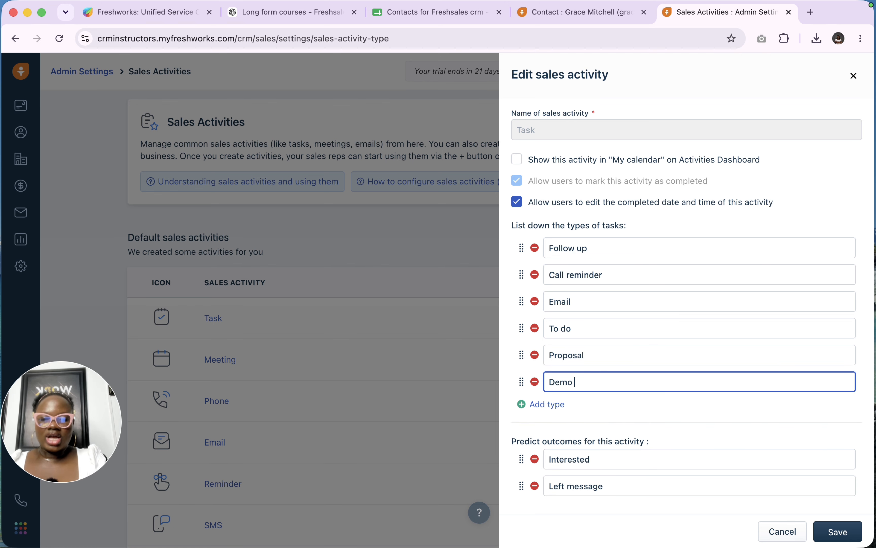
pyautogui.write('Call')
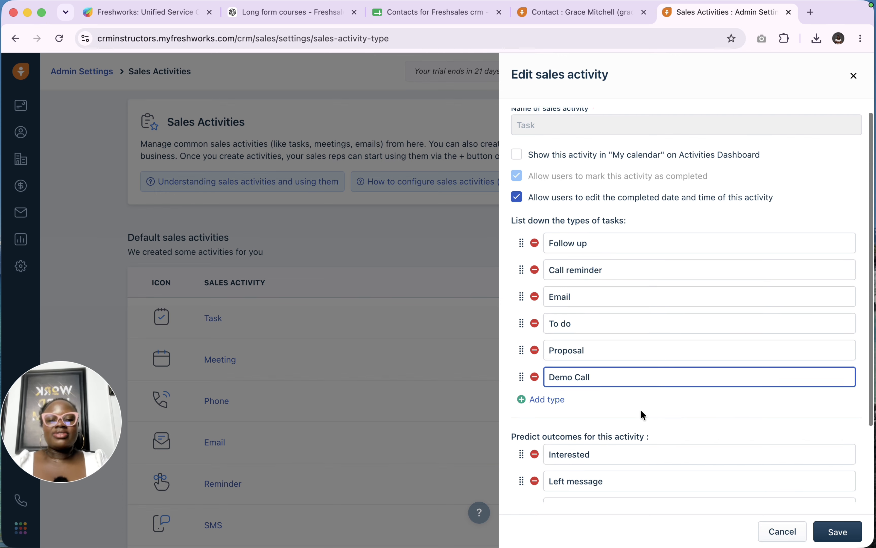
pyautogui.scroll(-3, 644, 413)
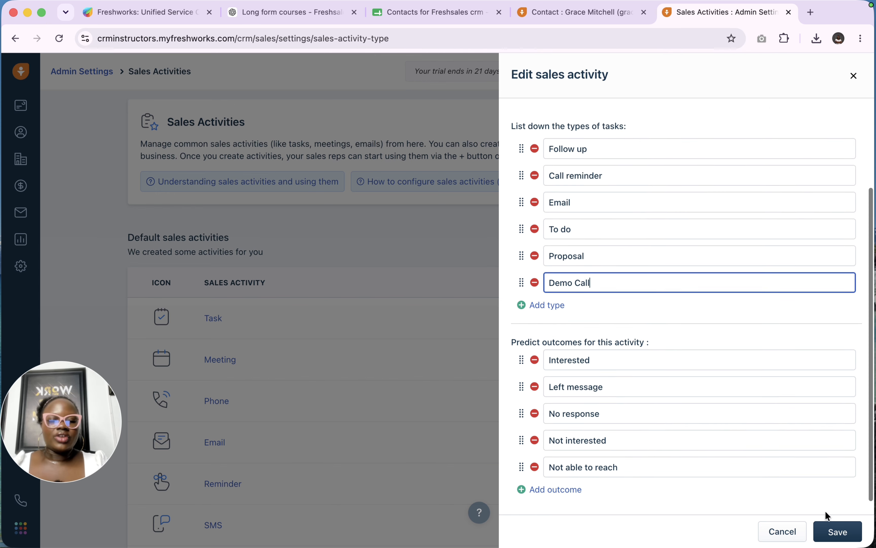
pyautogui.click(838, 532)
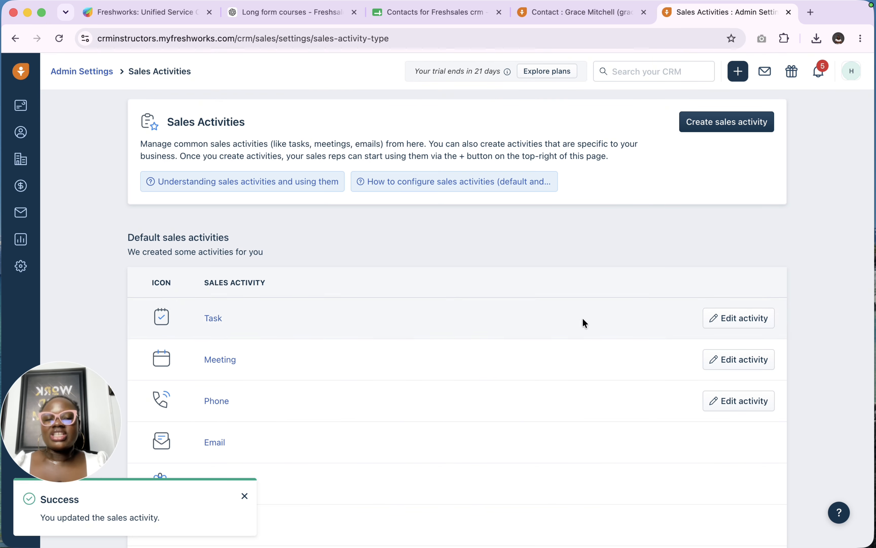
# Return to the contact record, discard the unsaved task draft, and start a new task for the contact.
pyautogui.click(579, 14)
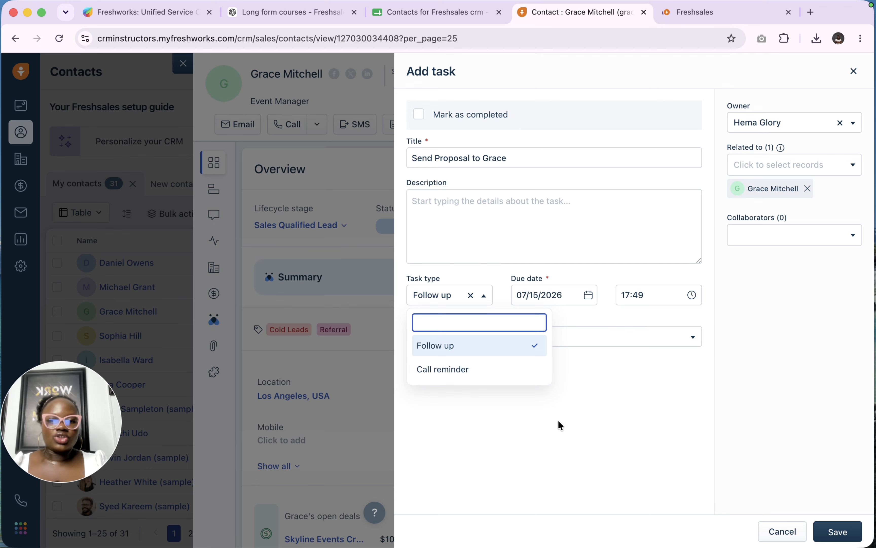
pyautogui.click(676, 74)
pyautogui.click(853, 72)
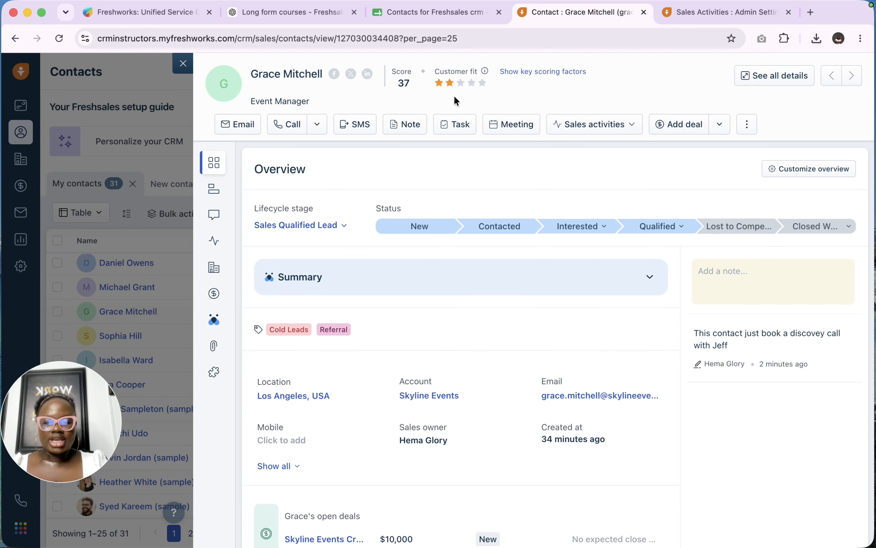
pyautogui.click(459, 125)
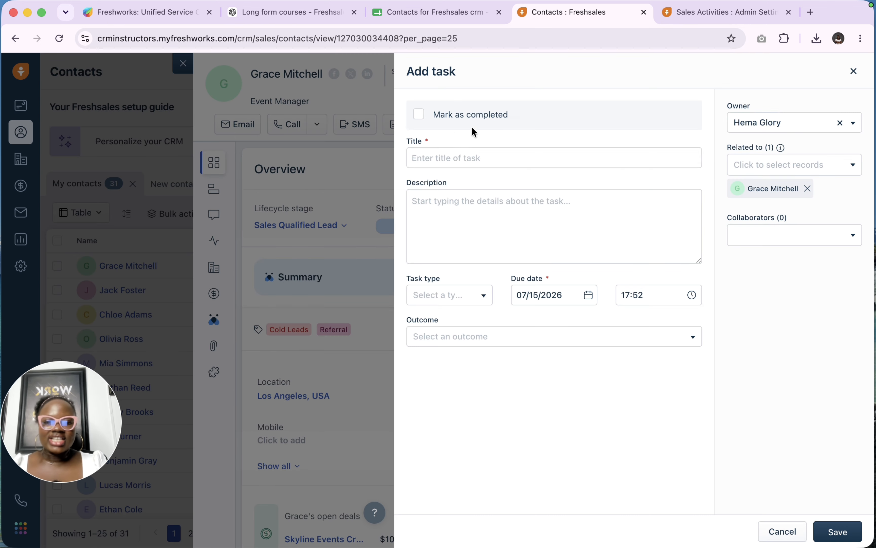
# Title the task "Send Proposal to" followed by the contact's first name, and set its task type to Proposal.
pyautogui.write('Send P')
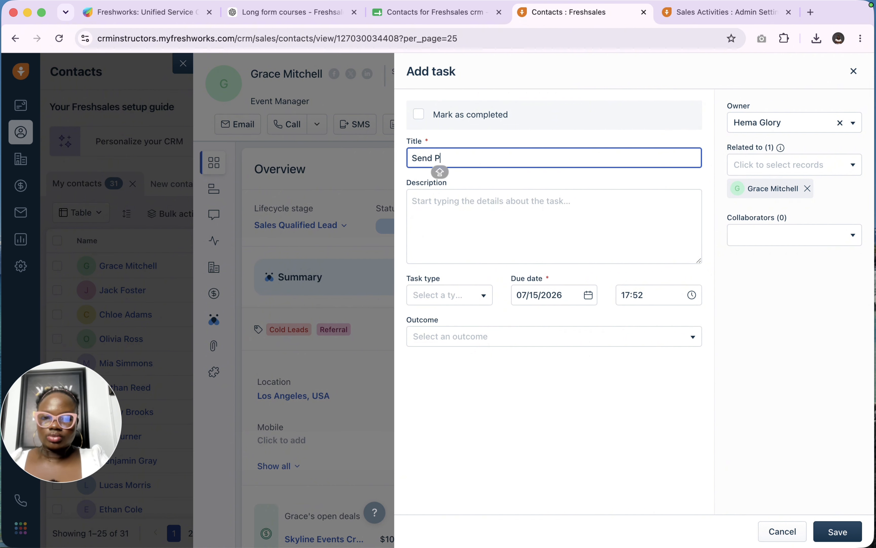
pyautogui.write('roposal to grace')
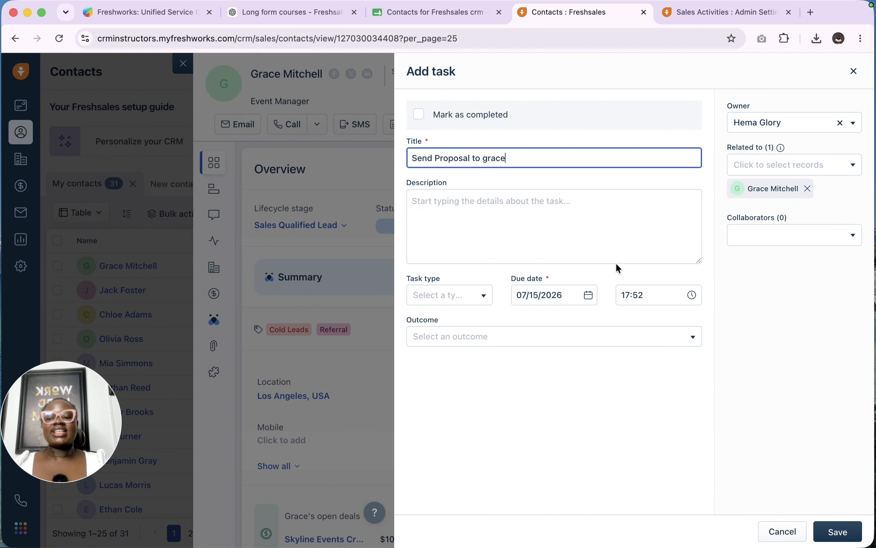
pyautogui.click(592, 216)
pyautogui.click(459, 297)
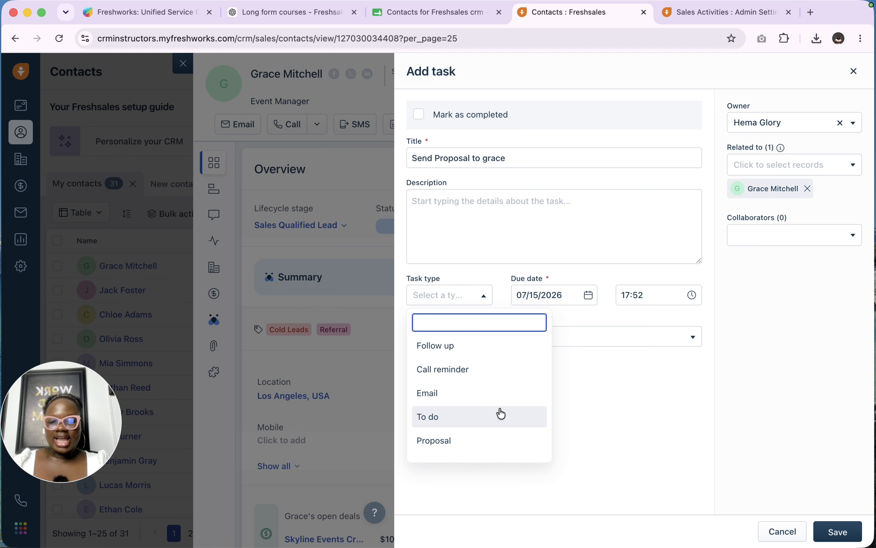
pyautogui.click(471, 446)
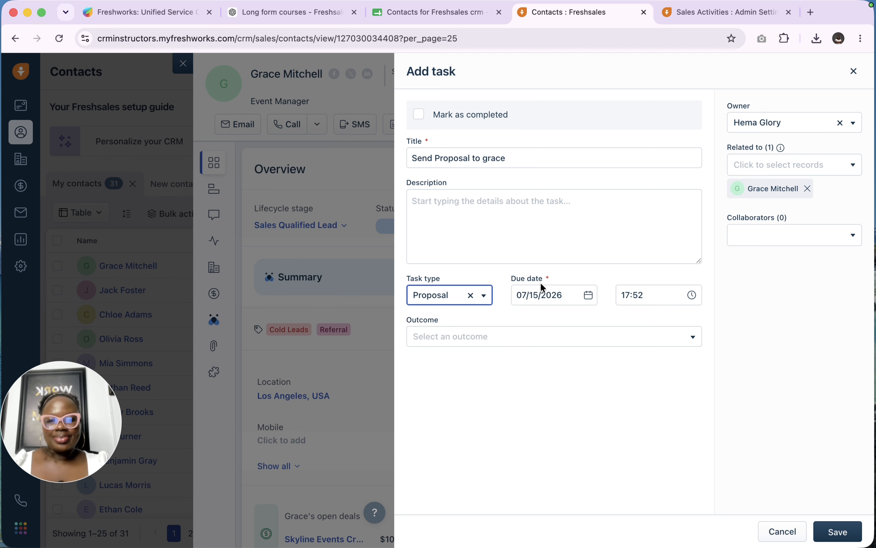
# Set the task's due date to 07/22/2026 and its due time to 10:45.
pyautogui.click(541, 292)
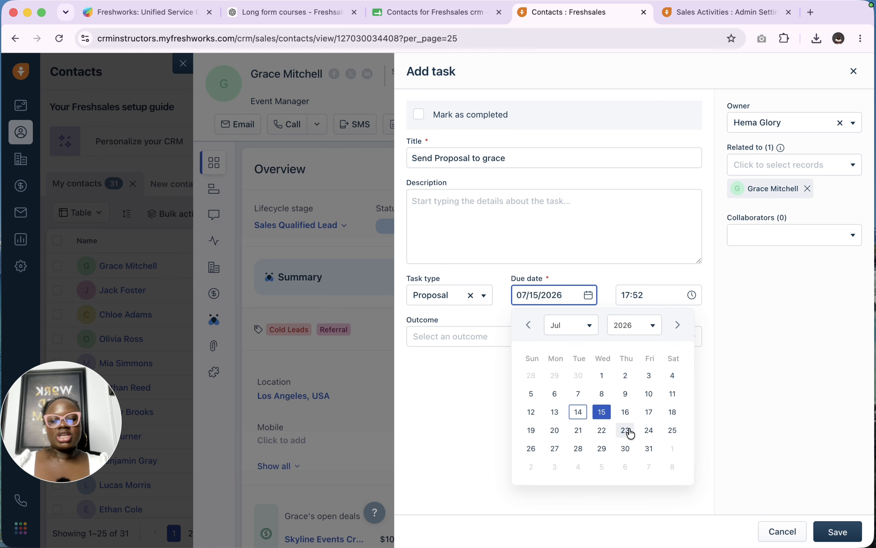
pyautogui.click(602, 430)
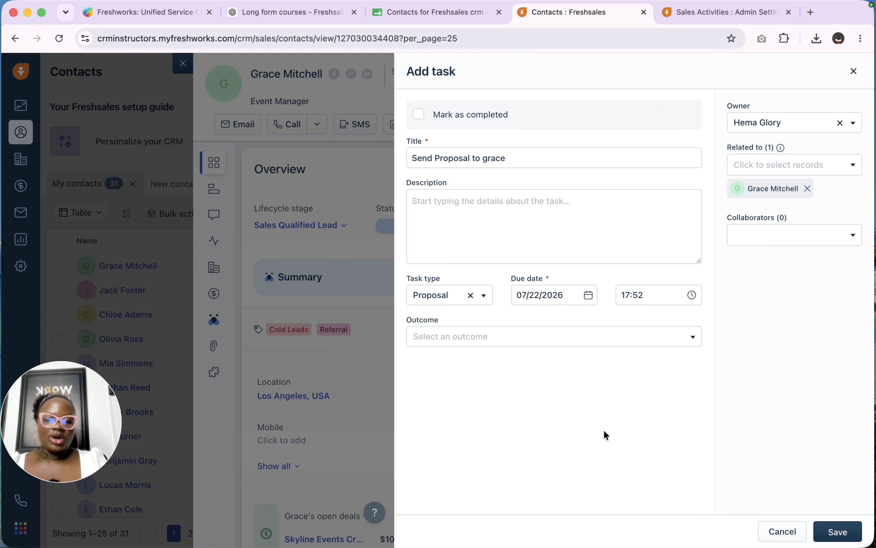
pyautogui.click(683, 340)
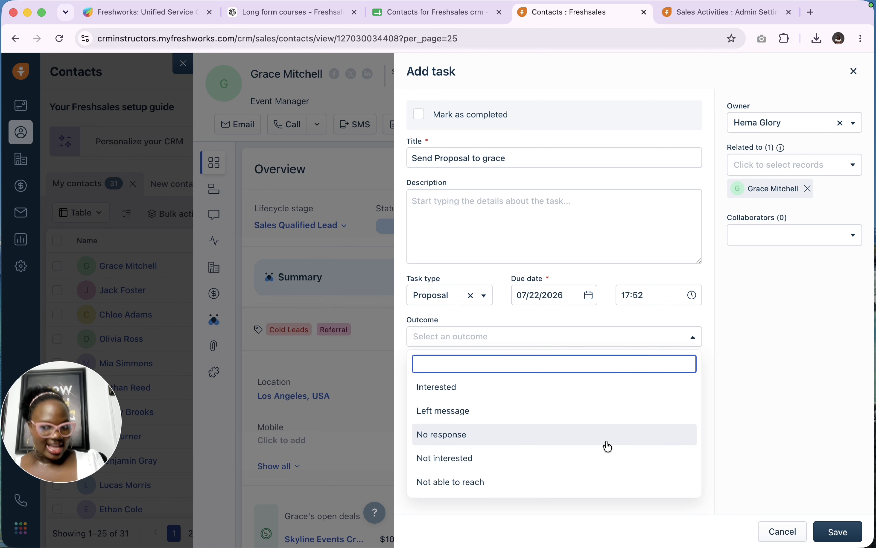
pyautogui.click(706, 250)
pyautogui.click(650, 291)
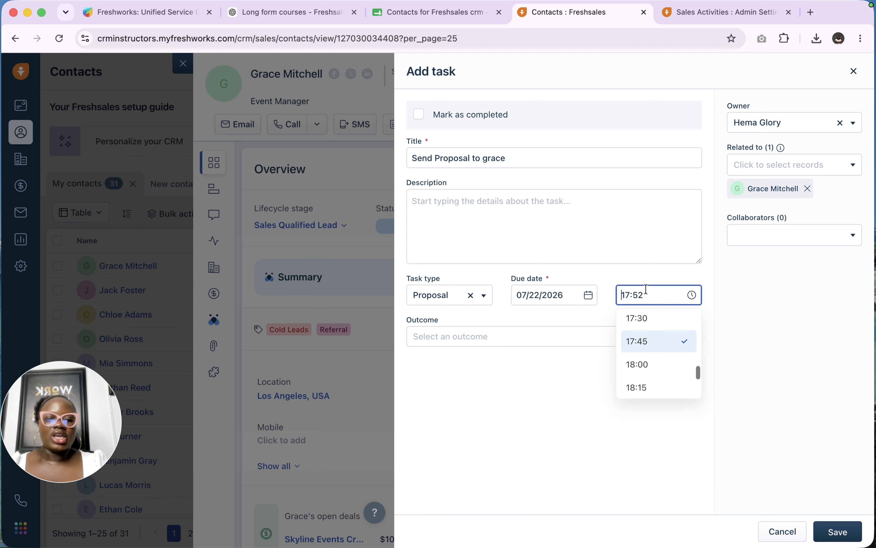
pyautogui.scroll(8, 646, 332)
pyautogui.scroll(10, 647, 332)
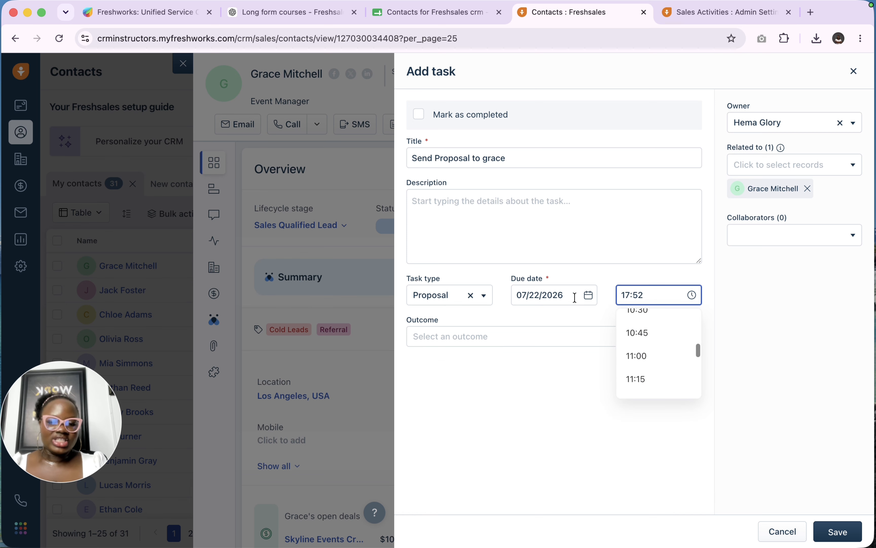
pyautogui.click(646, 340)
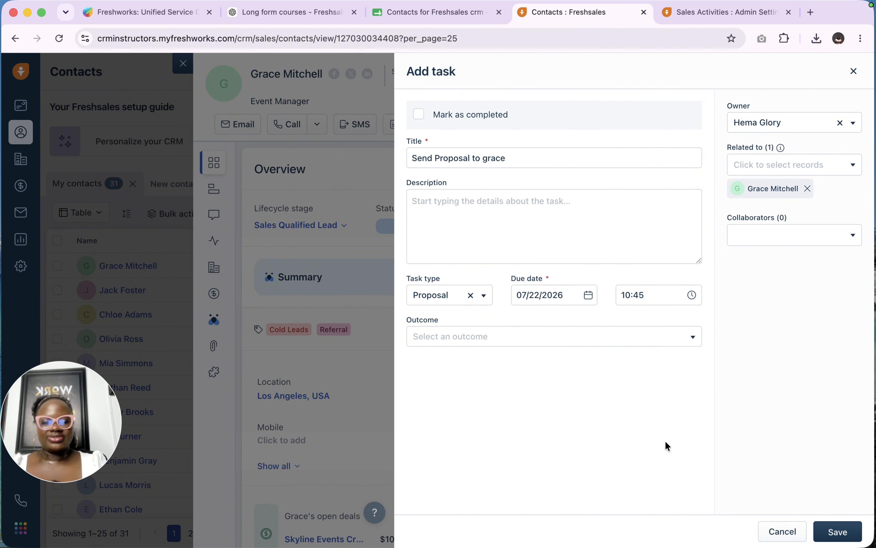
# Search the users for "he", add the first matching colleague as the task's collaborator, and save the task.
pyautogui.click(795, 238)
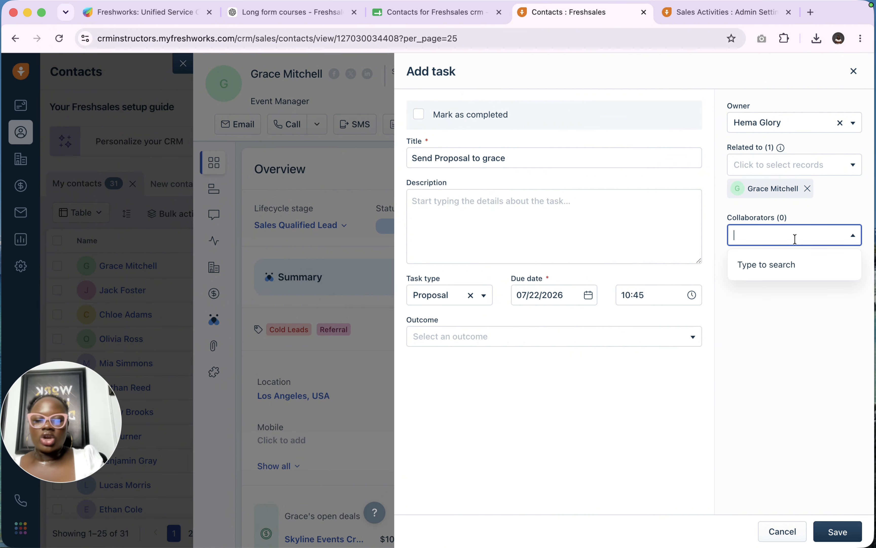
pyautogui.write('he')
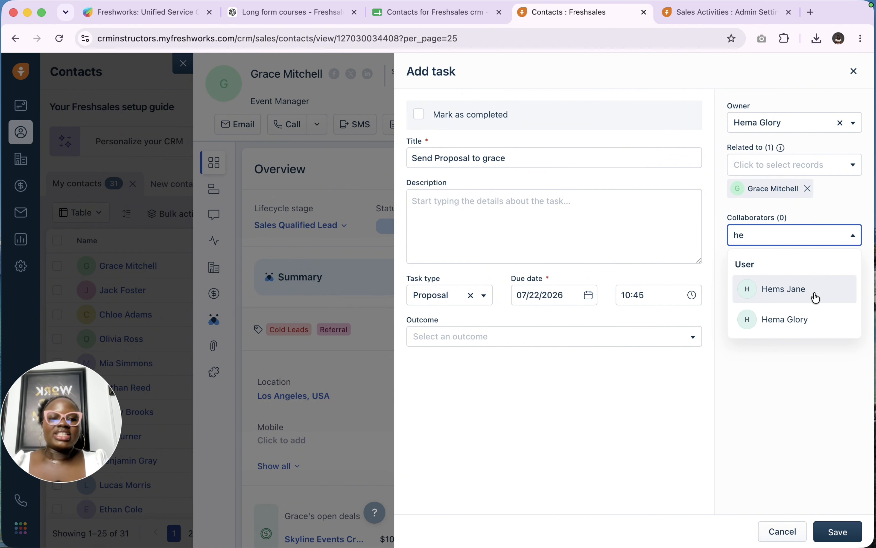
pyautogui.click(792, 294)
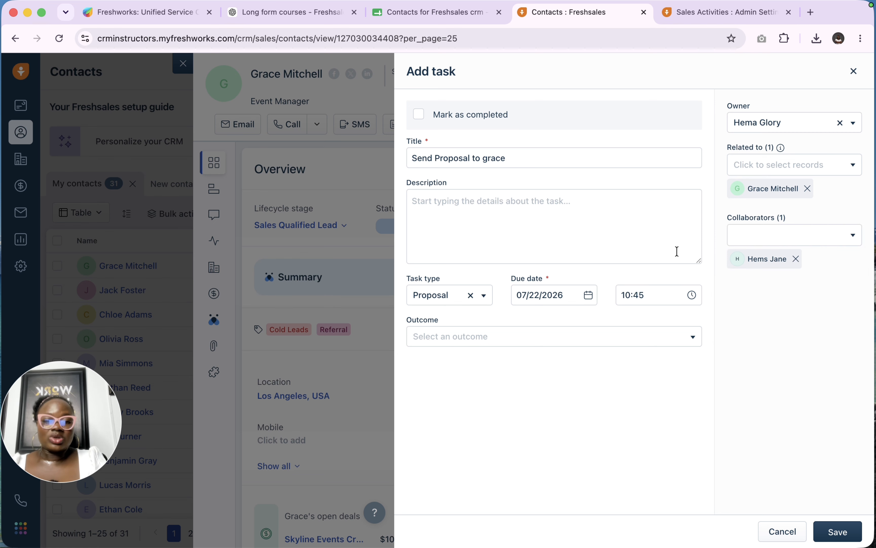
pyautogui.click(796, 240)
pyautogui.click(796, 327)
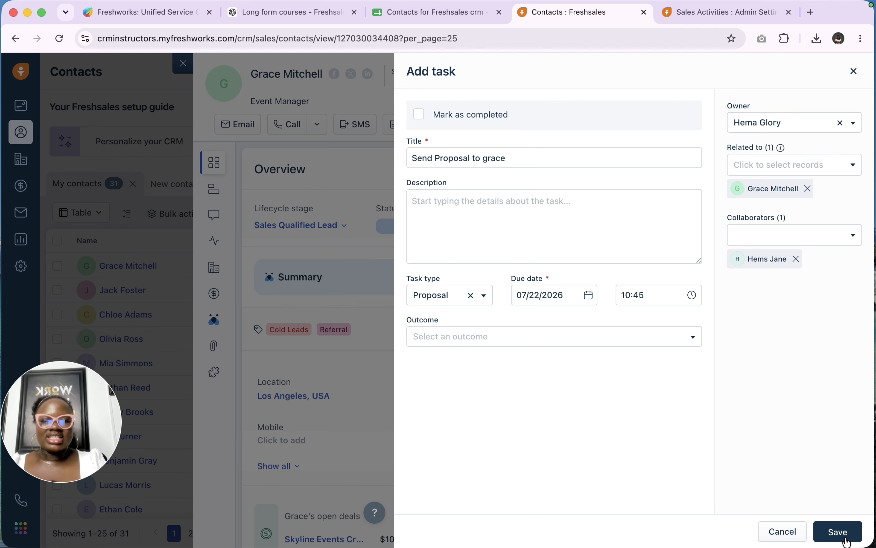
pyautogui.click(838, 532)
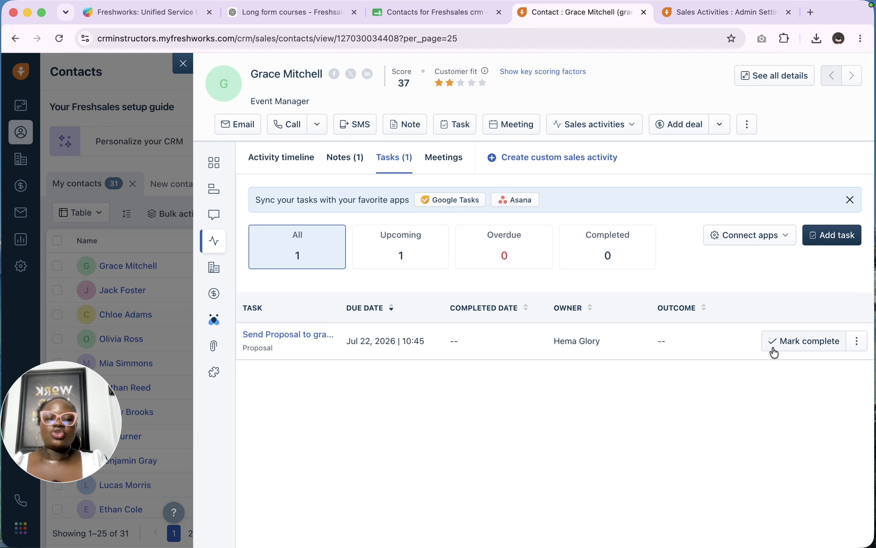
# Mark the contact's proposal task complete with the outcome Interested.
pyautogui.click(800, 343)
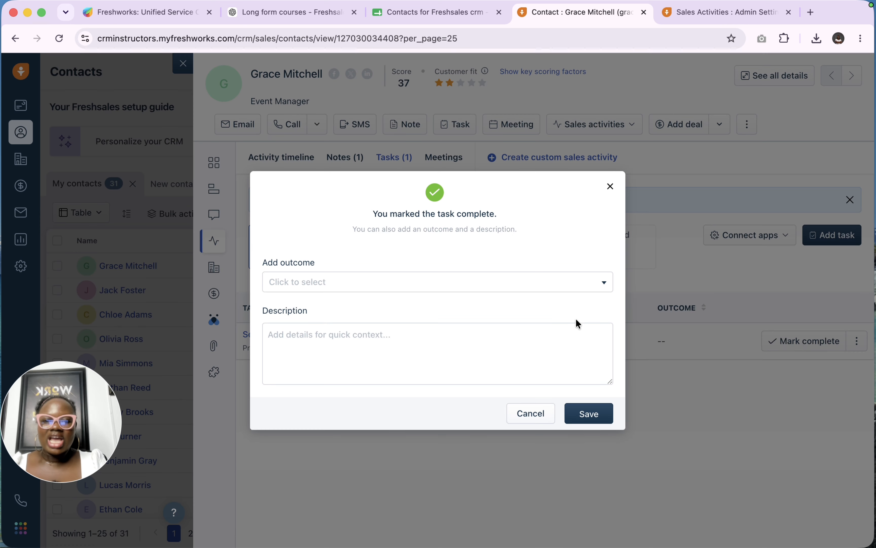
pyautogui.click(503, 286)
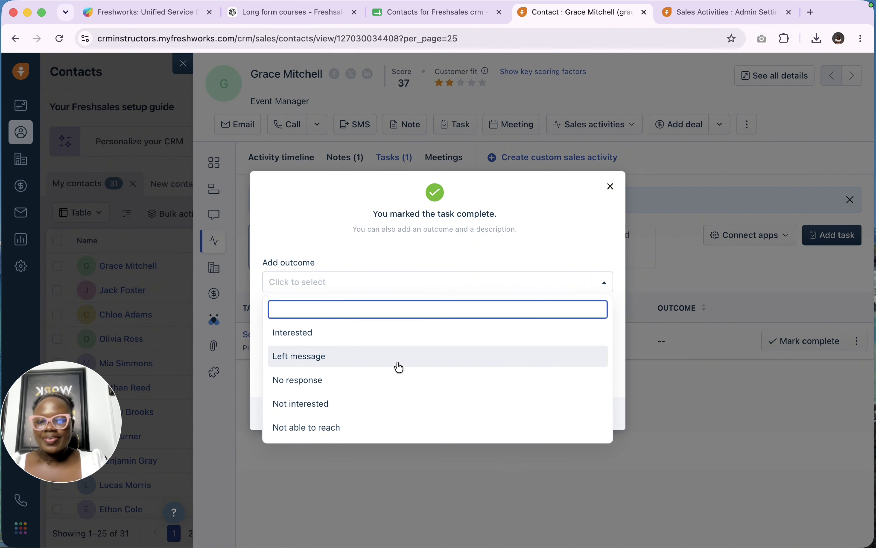
pyautogui.click(373, 342)
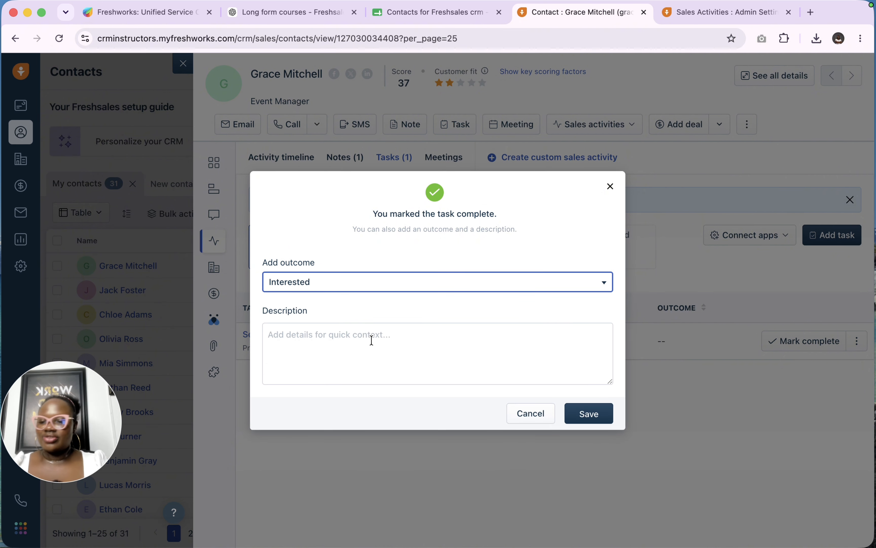
pyautogui.click(372, 340)
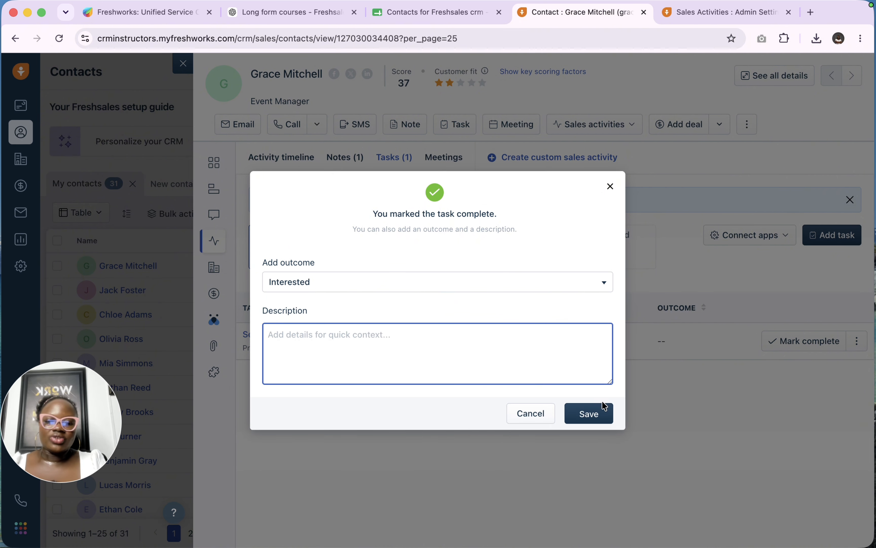
pyautogui.click(589, 420)
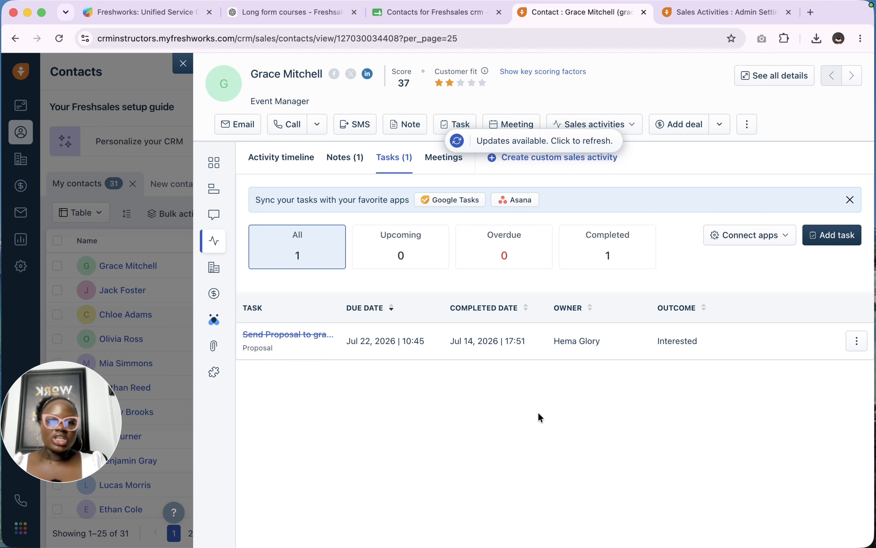
# Start a new meeting for the contact and title it "Onboarding Meeting".
pyautogui.click(442, 159)
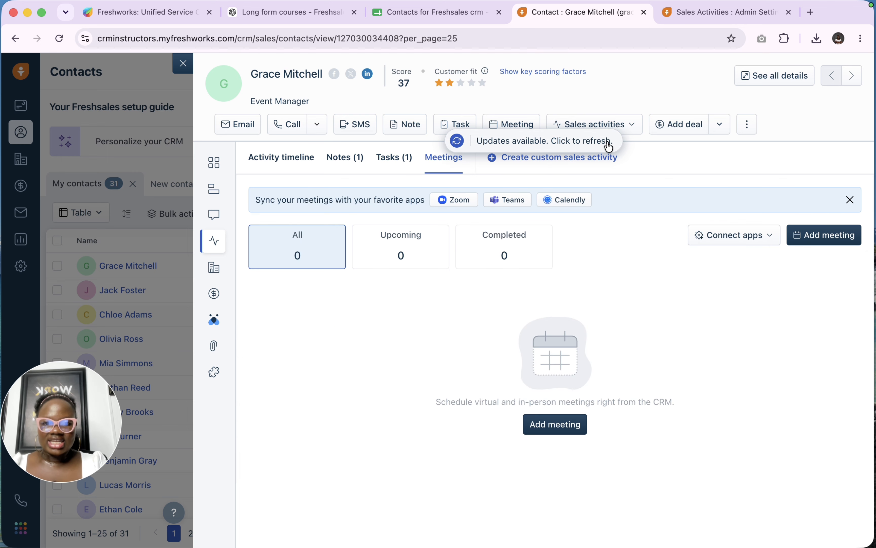
pyautogui.click(585, 148)
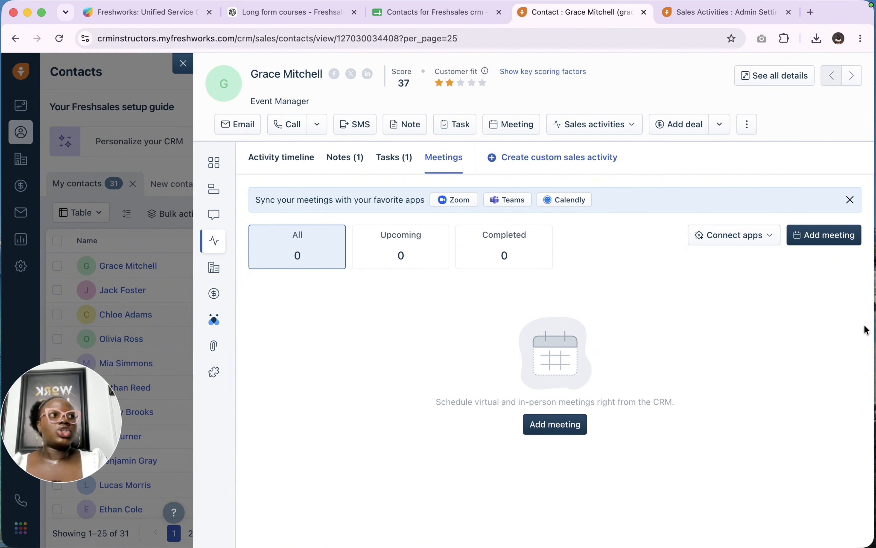
pyautogui.click(815, 233)
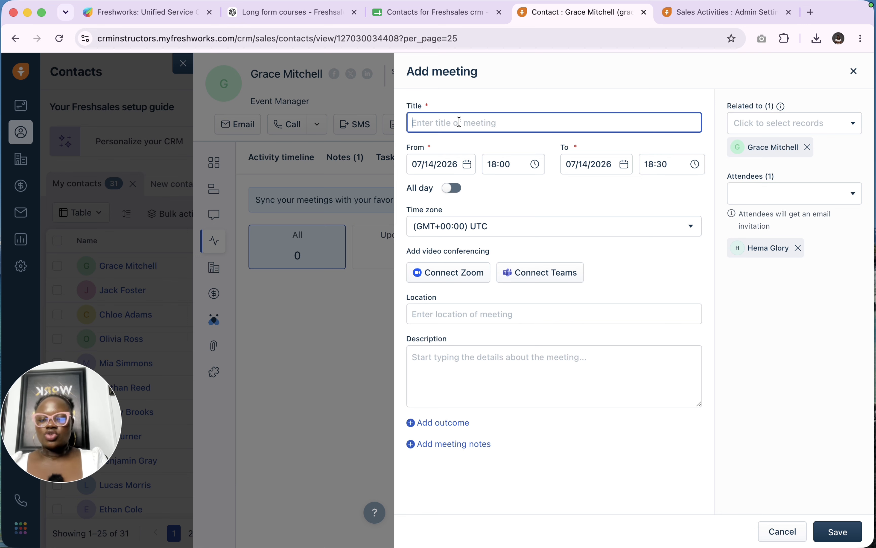
pyautogui.write('O')
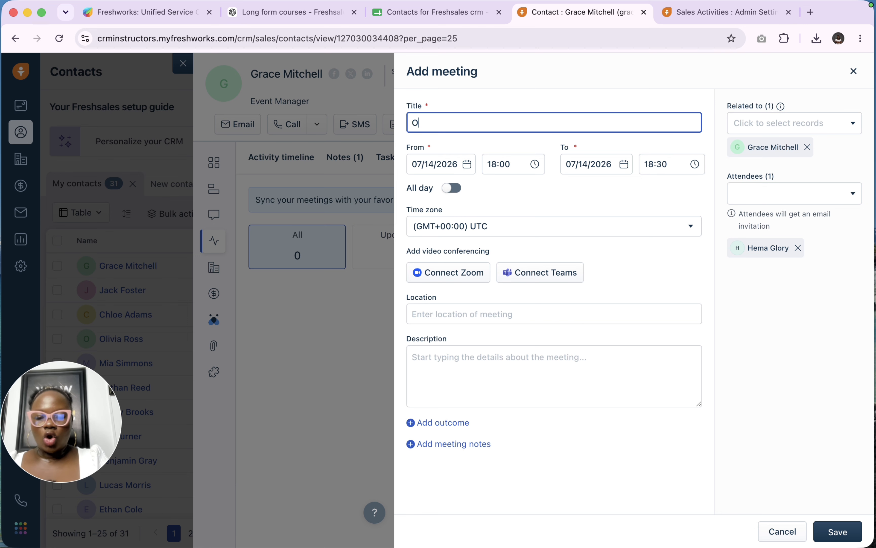
pyautogui.write('nboarding ')
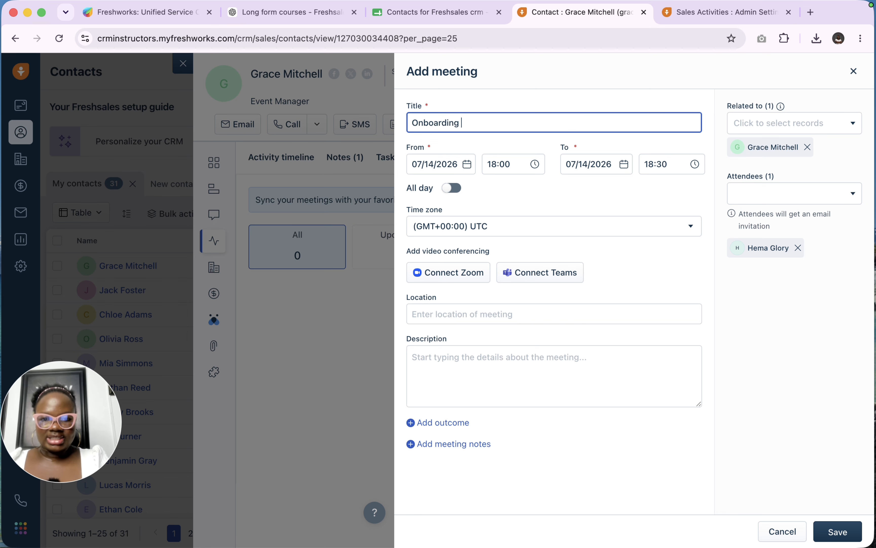
pyautogui.write('Meeting')
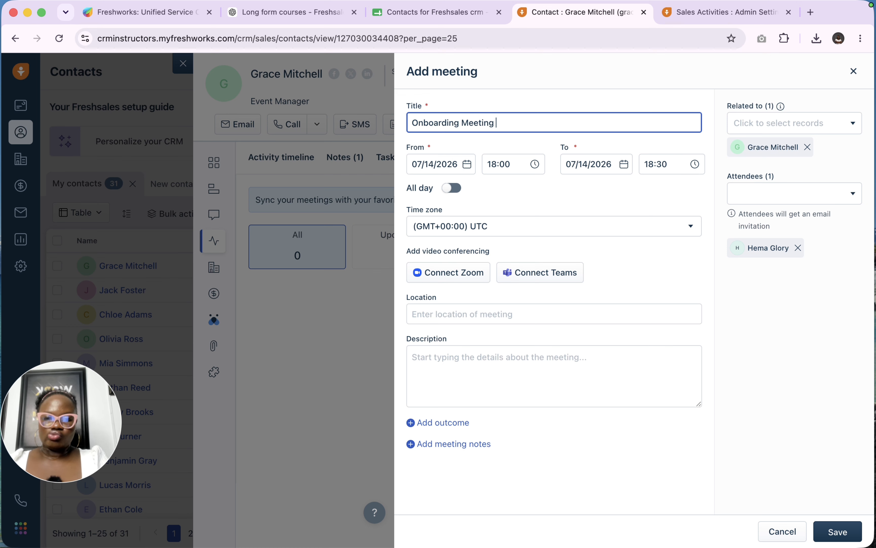
# Set the meeting's start to 07/17/2026 at 11:00.
pyautogui.click(455, 165)
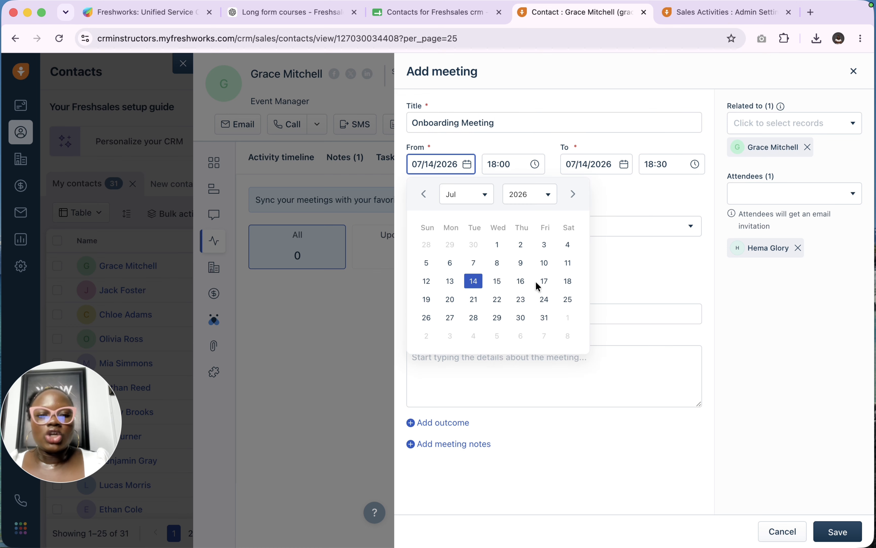
pyautogui.click(544, 281)
pyautogui.click(507, 164)
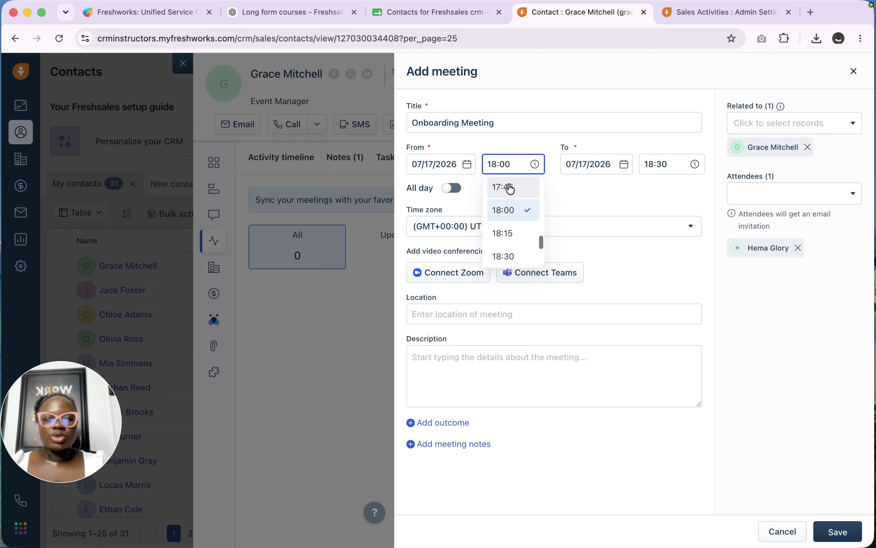
pyautogui.scroll(15, 511, 192)
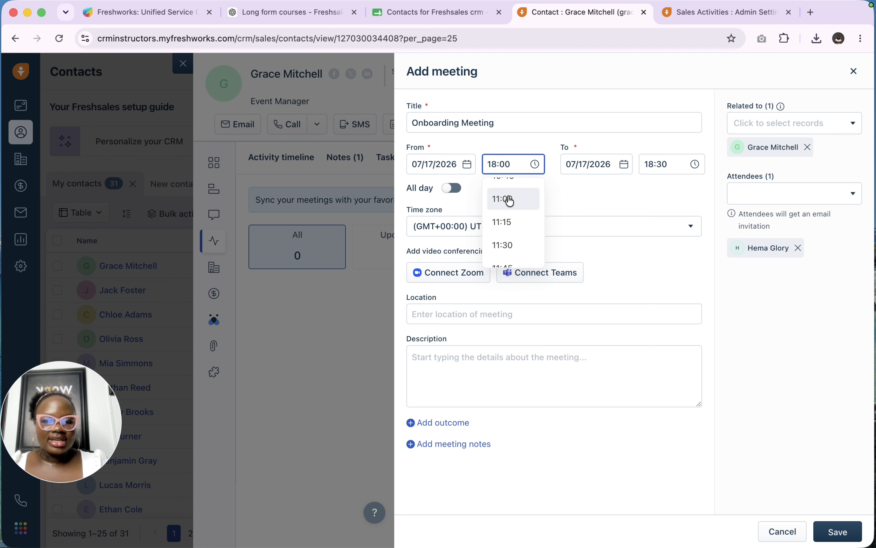
pyautogui.click(512, 197)
# Set the meeting's end to 07/17/2026 at 12:00.
pyautogui.click(587, 167)
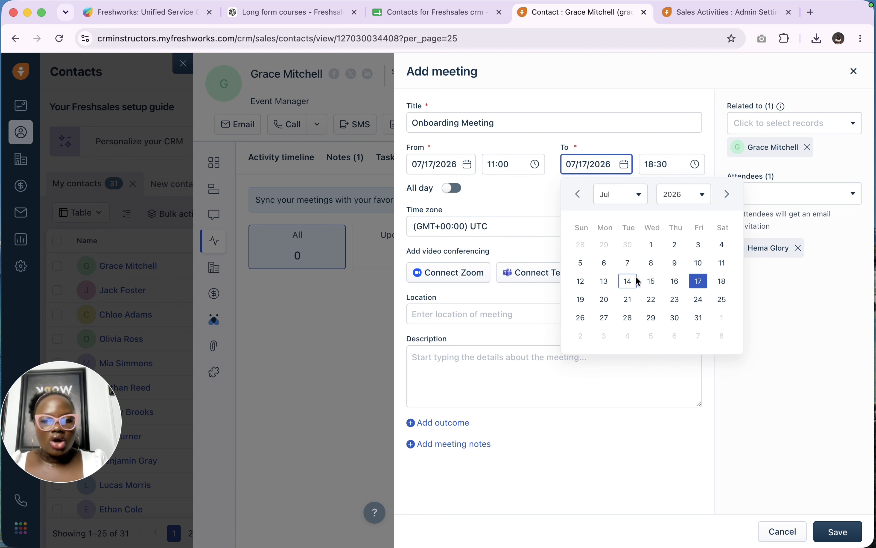
pyautogui.click(701, 282)
pyautogui.click(661, 164)
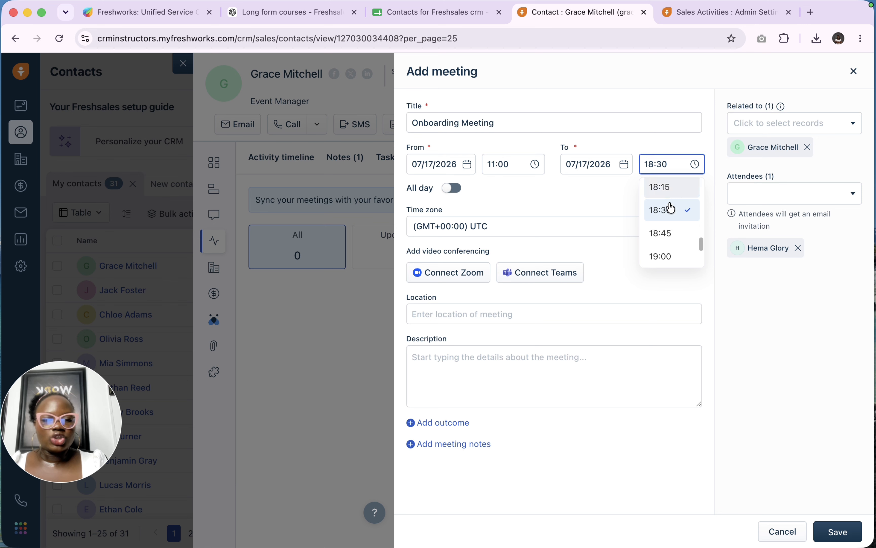
pyautogui.scroll(12, 672, 221)
pyautogui.scroll(5, 675, 223)
pyautogui.scroll(-3, 670, 214)
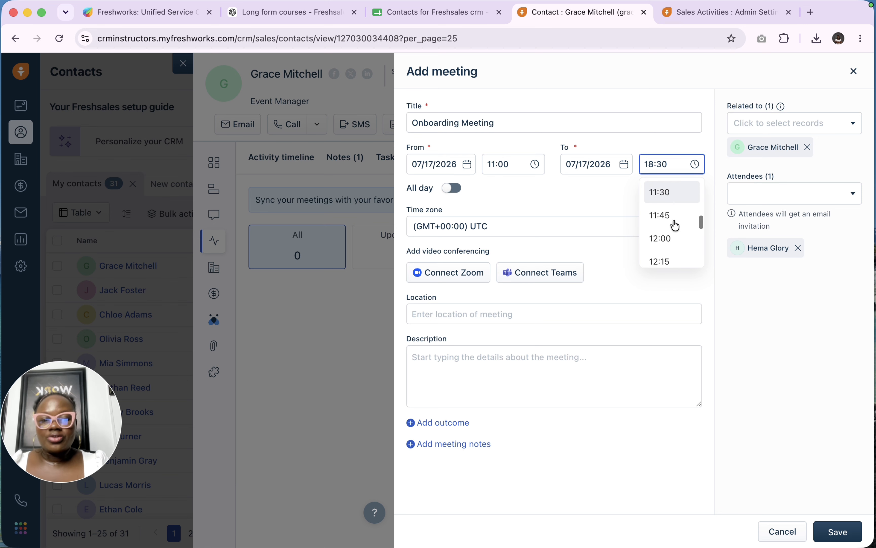
pyautogui.click(666, 201)
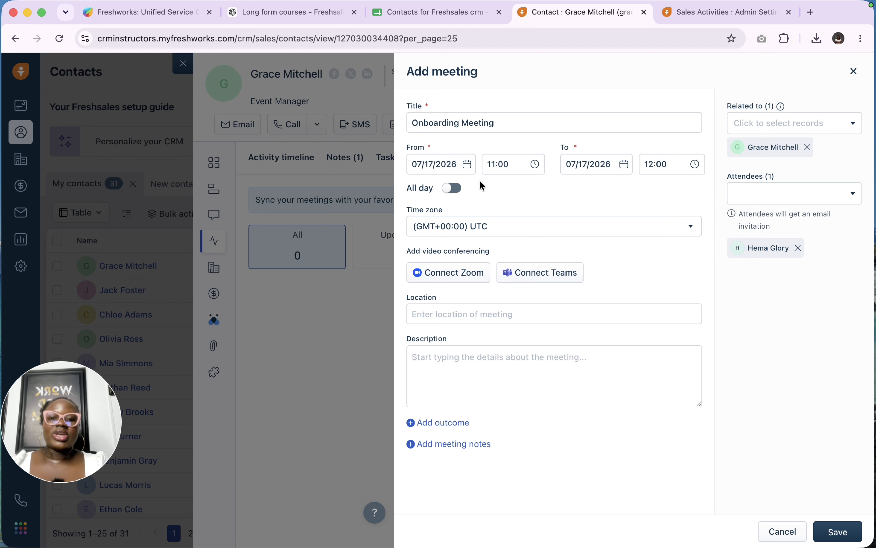
# Set the onboarding meeting's time zone to (GMT+01:00) London.
pyautogui.click(455, 192)
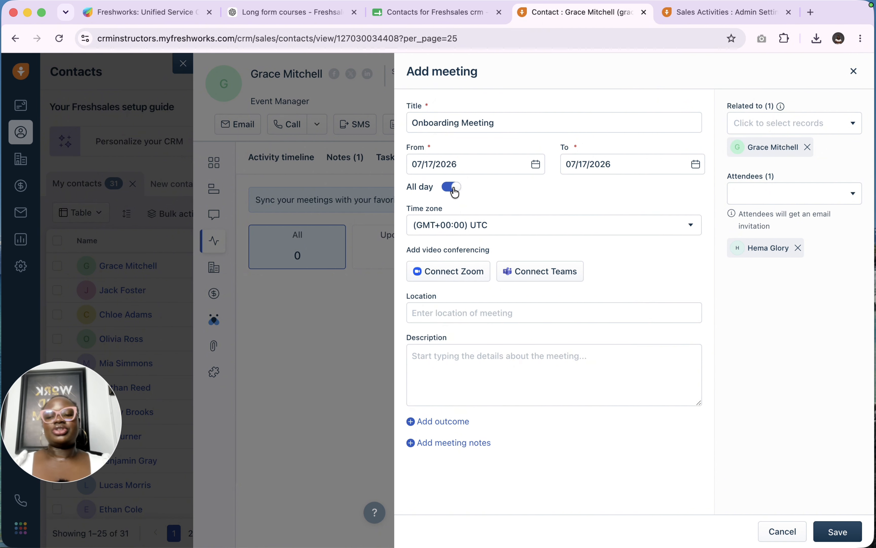
pyautogui.click(455, 192)
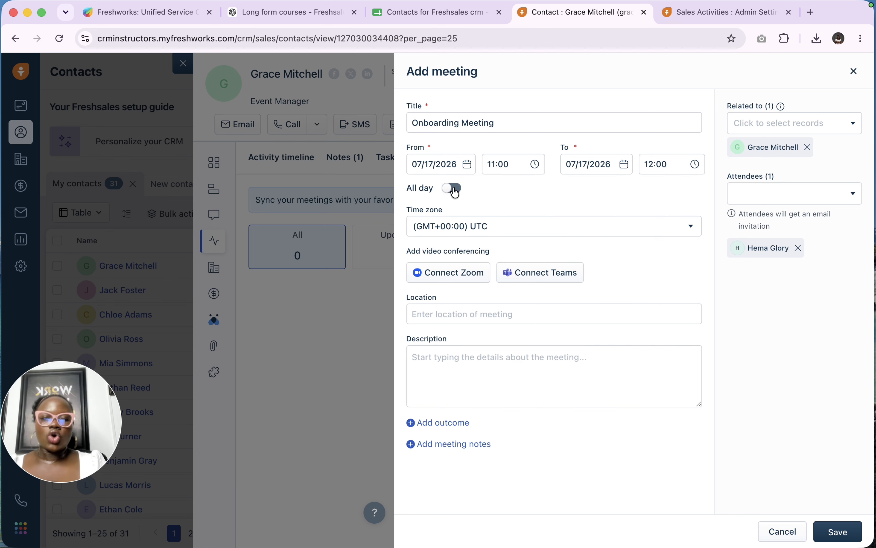
pyautogui.click(477, 230)
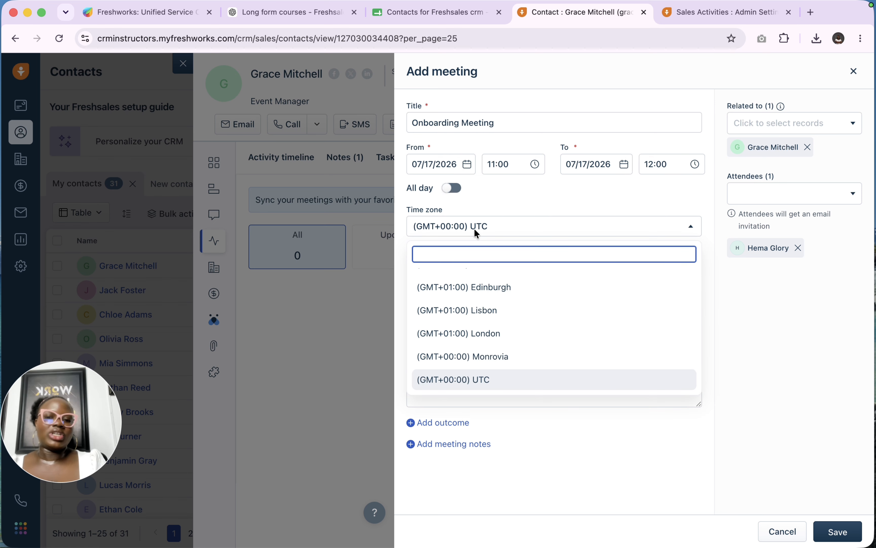
pyautogui.scroll(1, 505, 332)
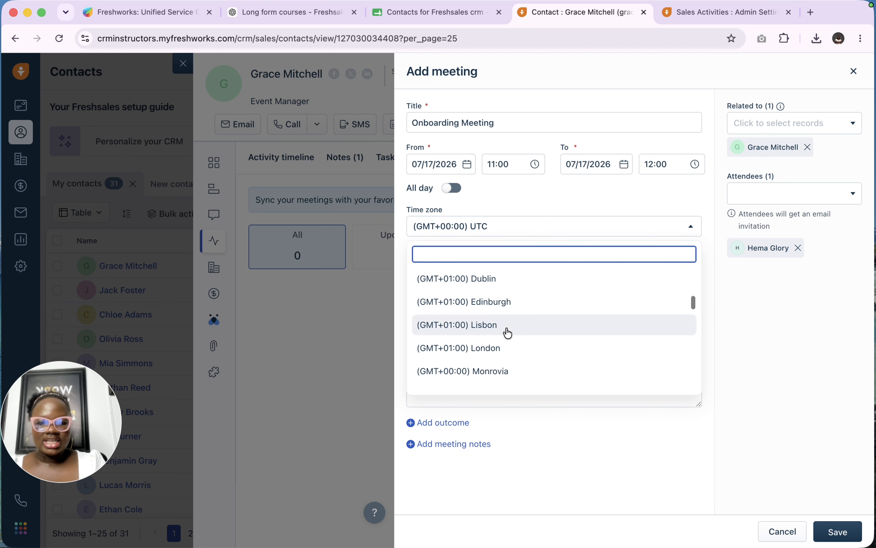
pyautogui.click(506, 352)
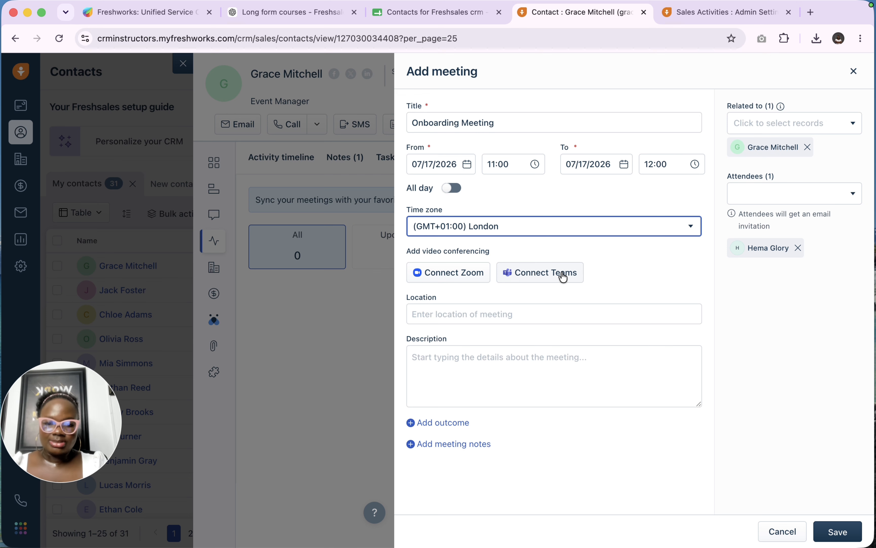
# Enter "Crminstructors office" as the meeting's location.
pyautogui.click(519, 320)
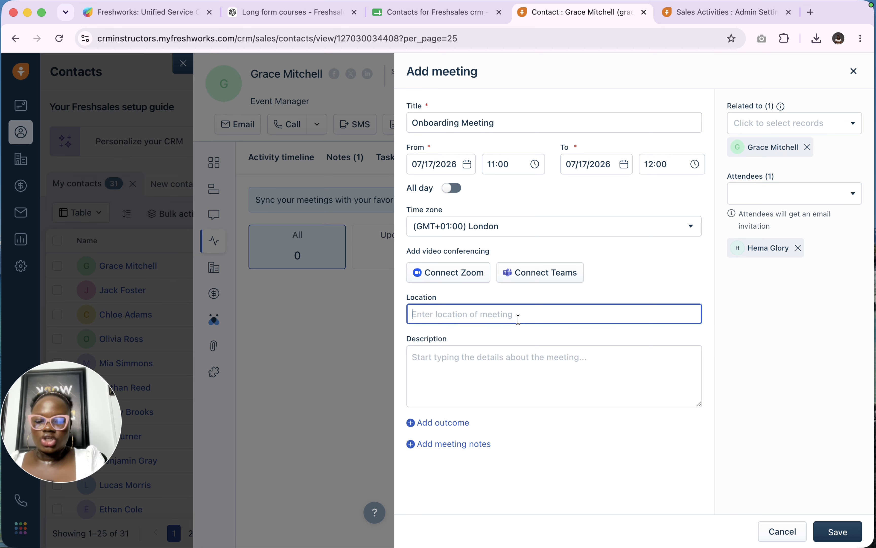
pyautogui.press('capslock')
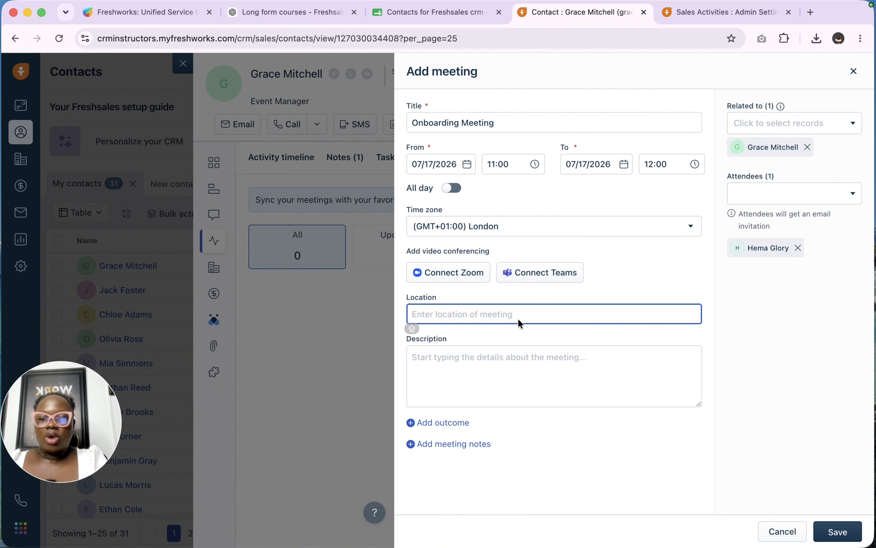
pyautogui.write('O')
pyautogui.press('BackSpace')
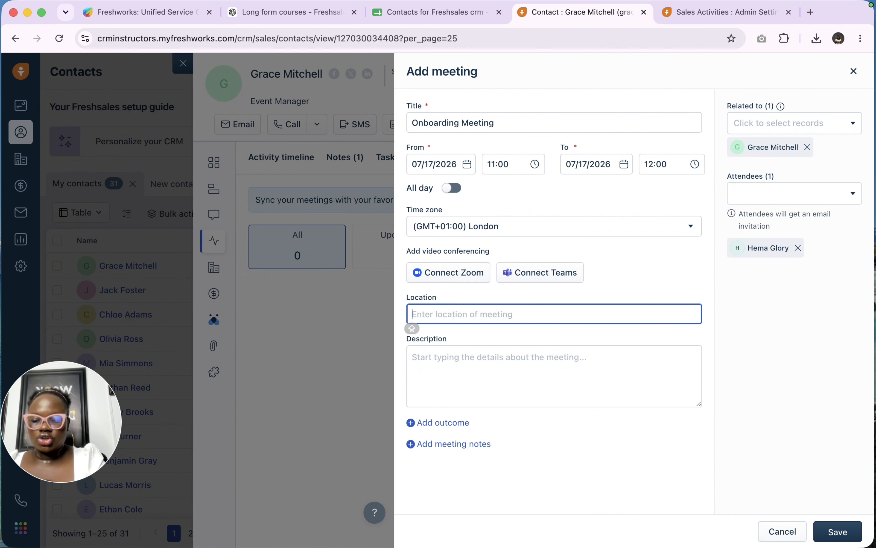
pyautogui.write('Crminstructors office')
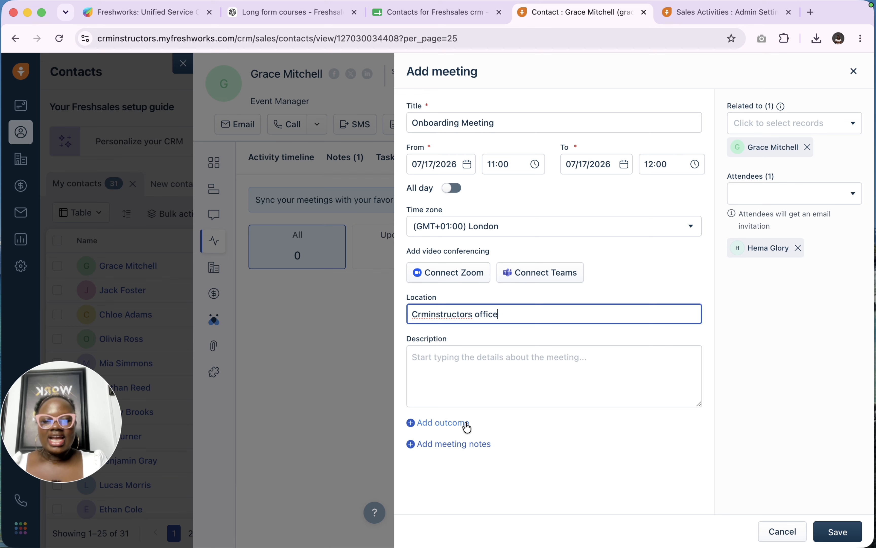
# Add empty outcome and meeting notes fields to the meeting form and save the meeting.
pyautogui.click(448, 425)
pyautogui.click(449, 439)
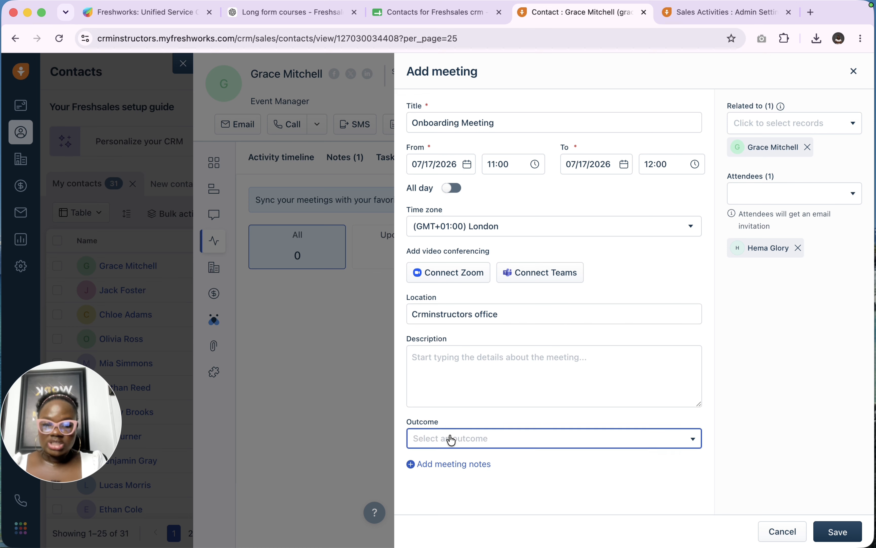
pyautogui.click(748, 382)
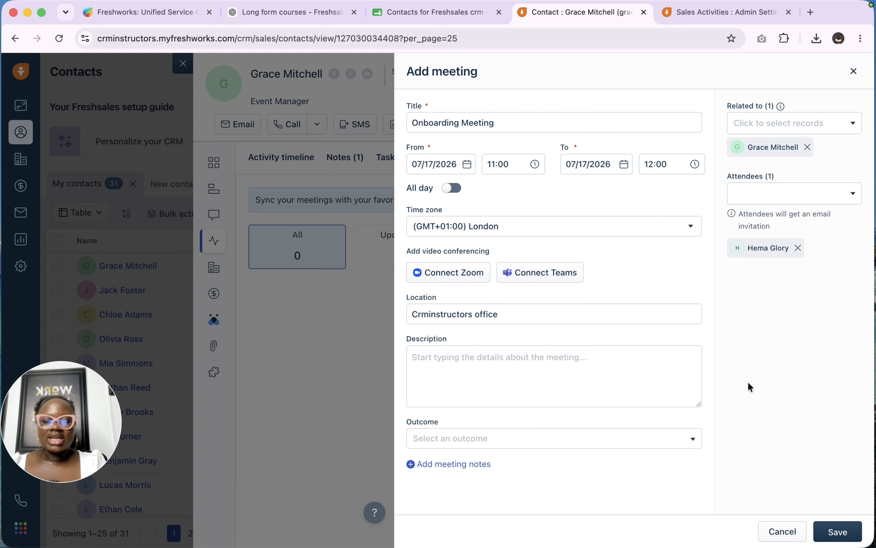
pyautogui.click(472, 464)
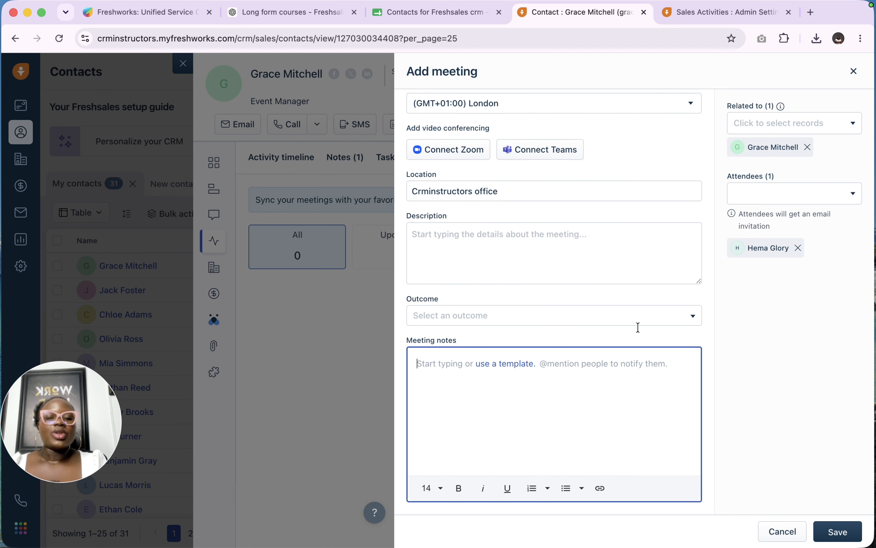
pyautogui.scroll(4, 638, 325)
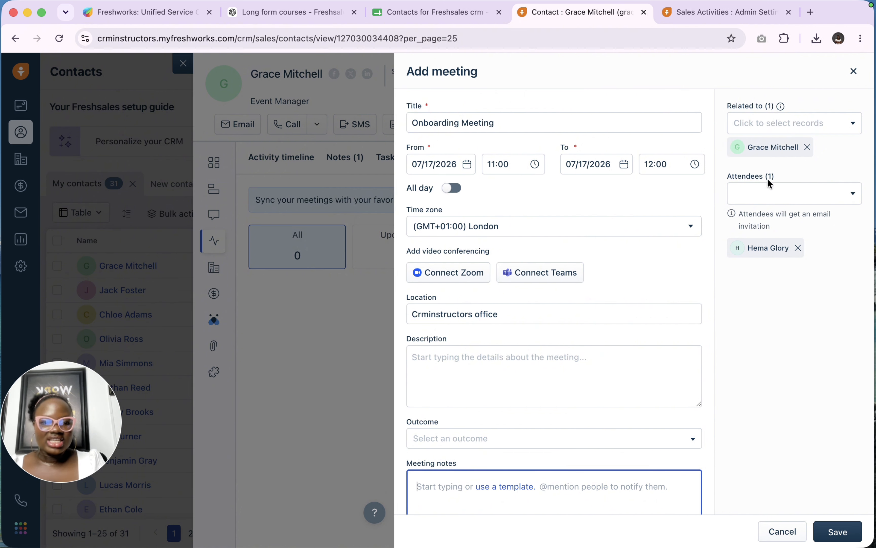
pyautogui.click(763, 196)
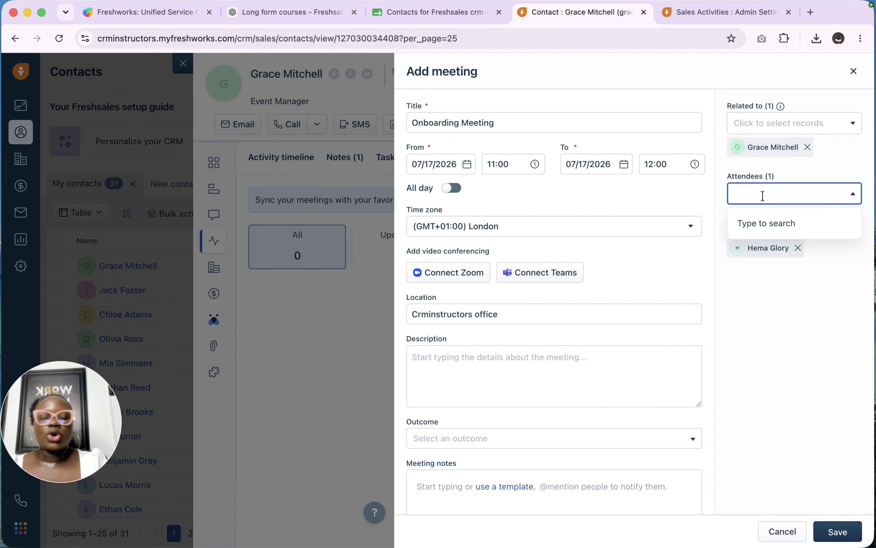
pyautogui.click(840, 540)
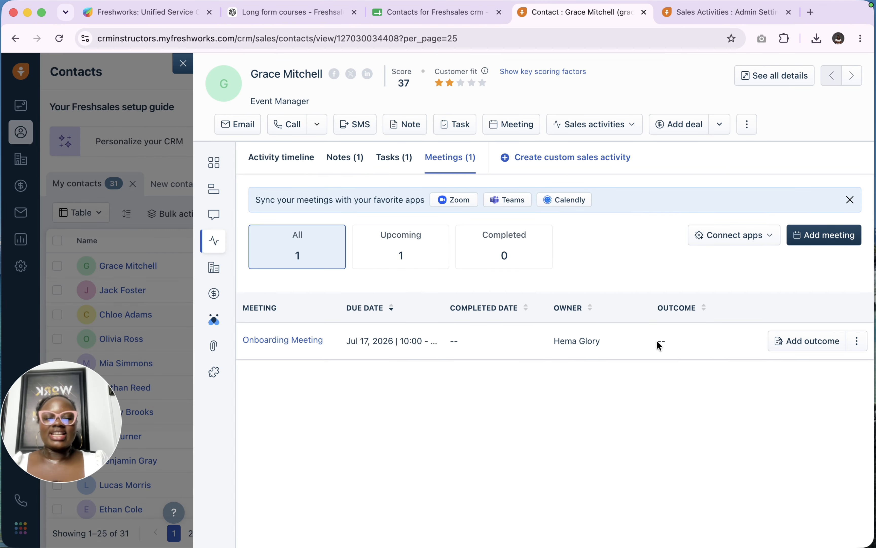
# Record the onboarding meeting's outcome as Interested, with meeting notes inserted from the discovery call template.
pyautogui.click(833, 344)
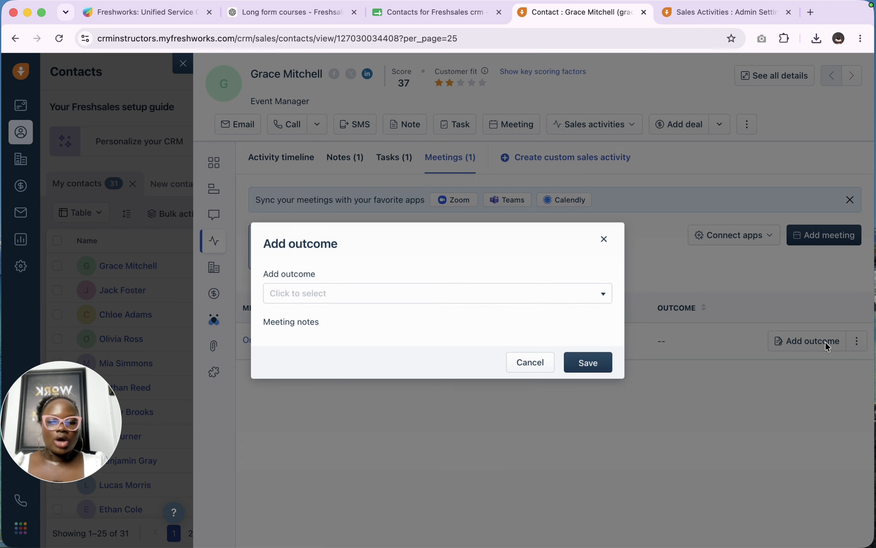
pyautogui.click(378, 215)
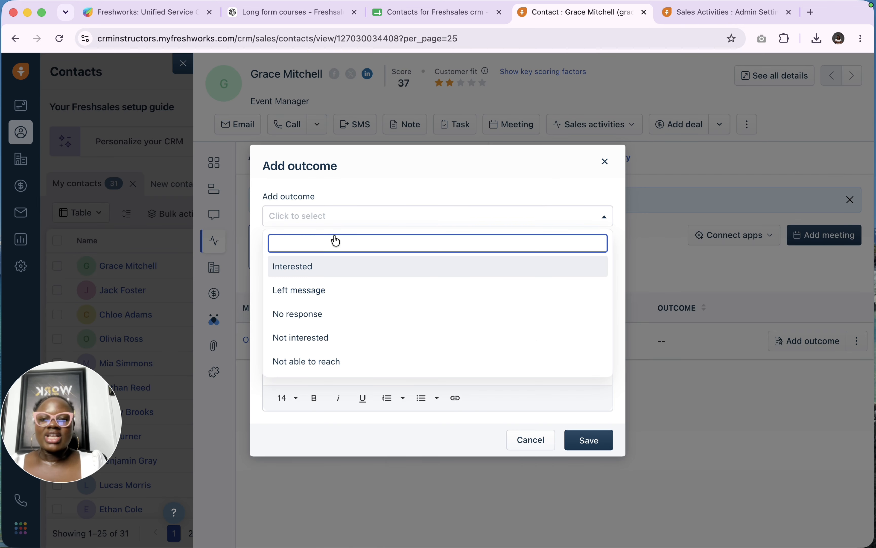
pyautogui.click(306, 274)
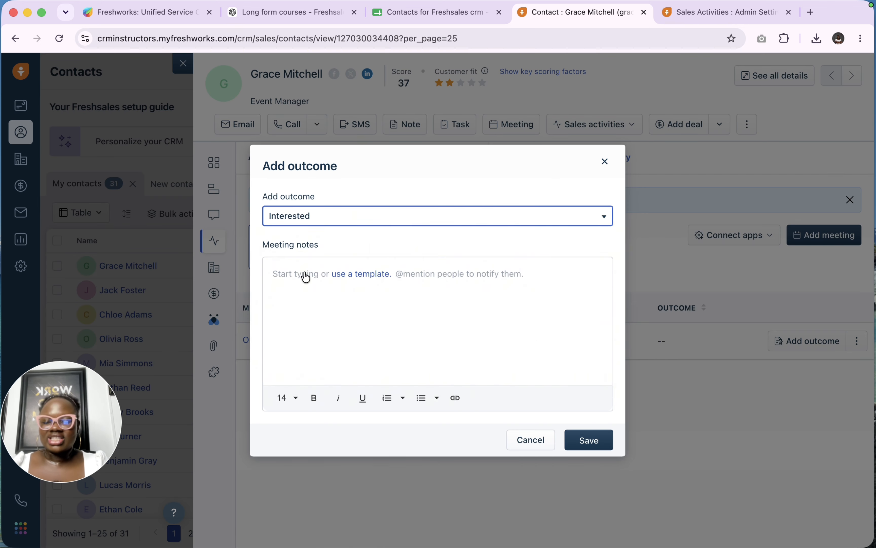
pyautogui.click(441, 332)
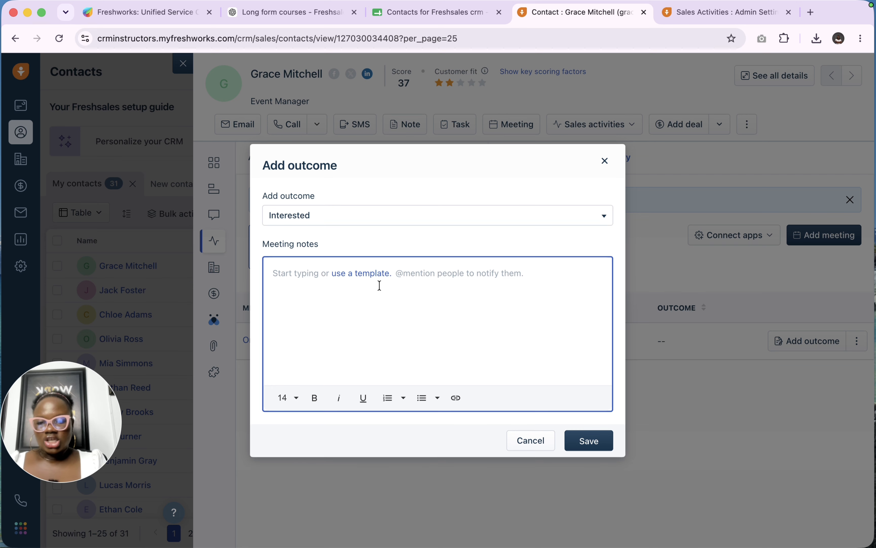
pyautogui.click(358, 274)
pyautogui.click(391, 362)
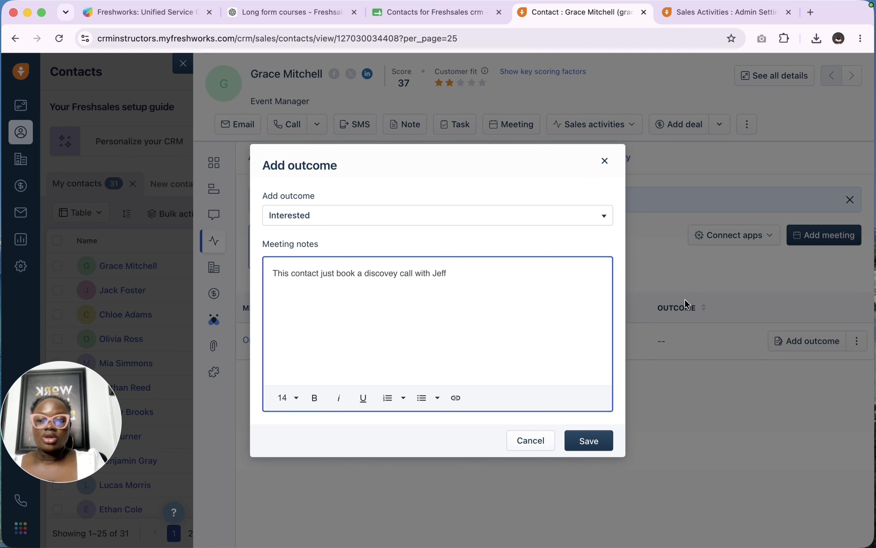
pyautogui.click(585, 439)
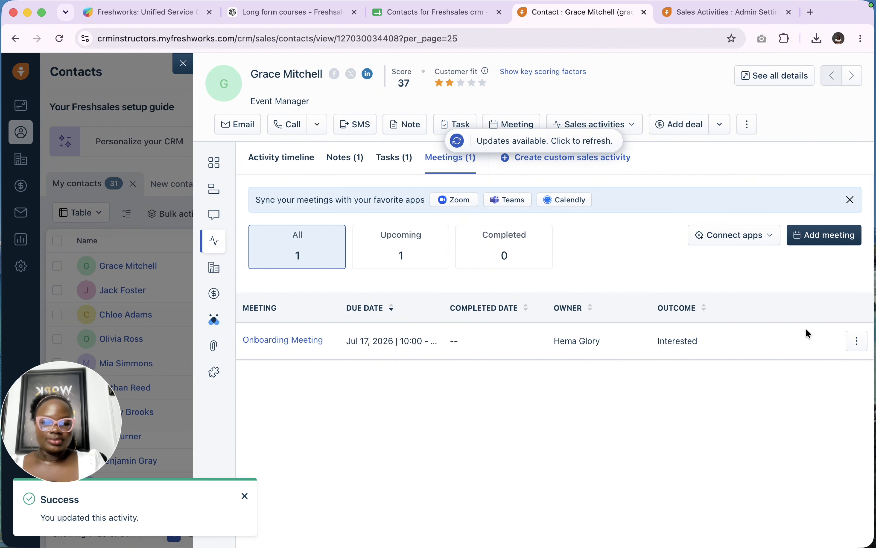
# Check the further actions available for the onboarding meeting and show only the contact's upcoming meetings.
pyautogui.click(858, 341)
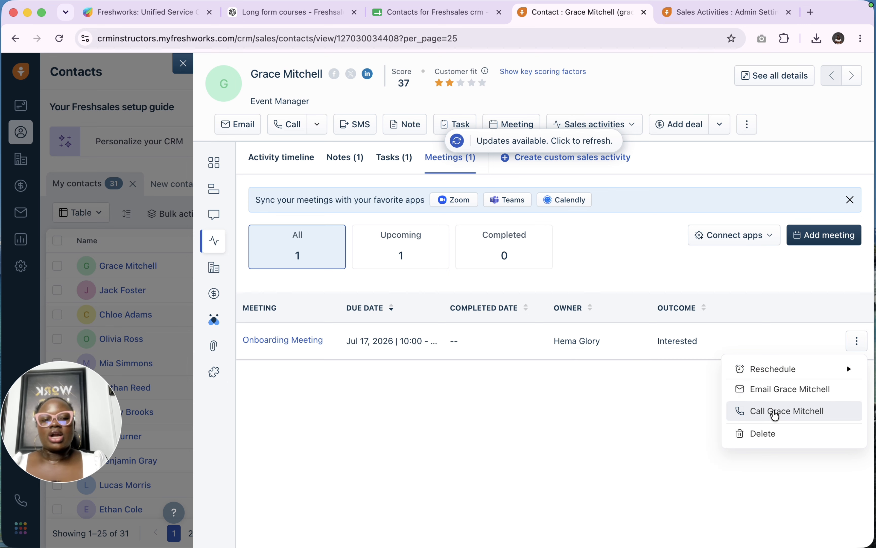
pyautogui.click(518, 448)
pyautogui.click(395, 241)
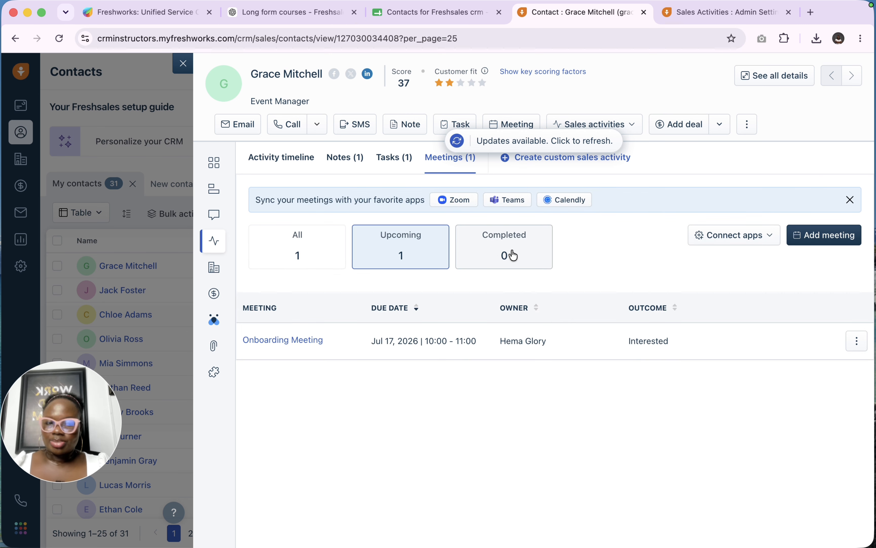
# Start a new custom sales activity named "Crm Review Email" and give it the open-envelope icon.
pyautogui.click(616, 125)
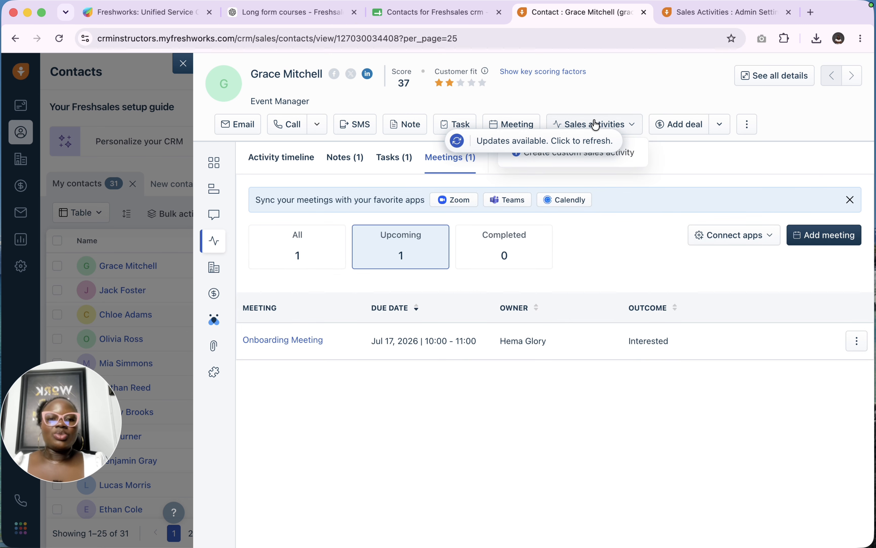
pyautogui.click(576, 145)
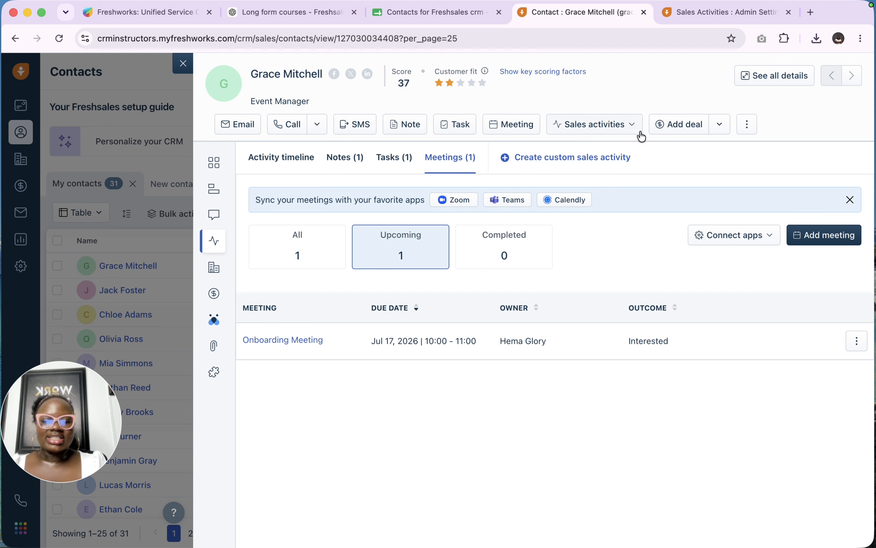
pyautogui.click(563, 154)
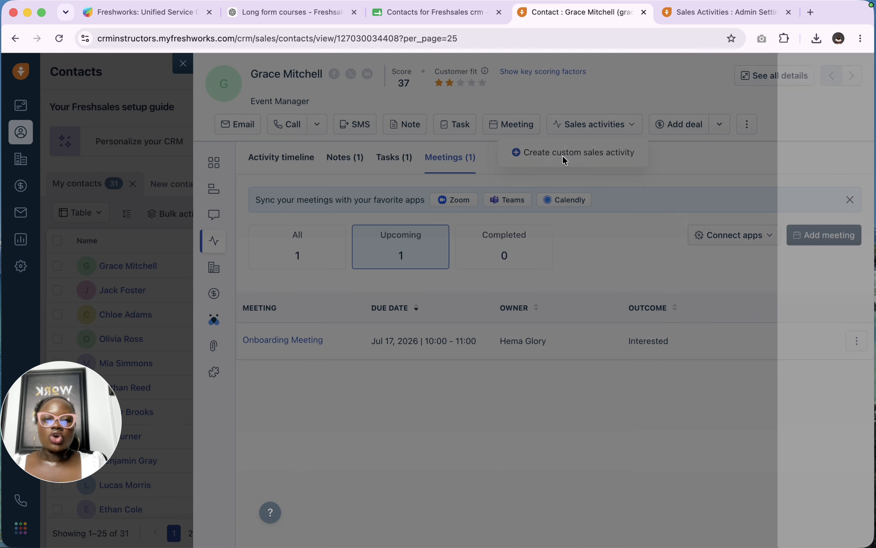
pyautogui.scroll(-2, 674, 389)
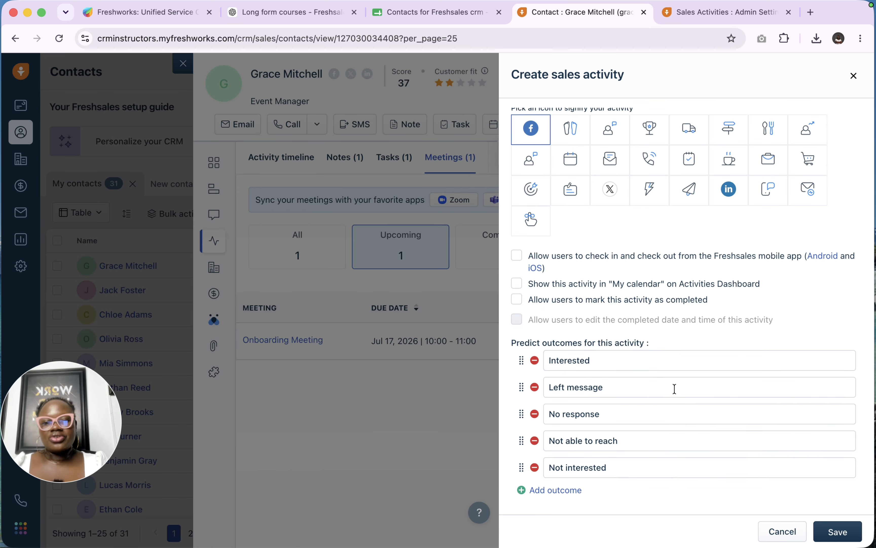
pyautogui.scroll(2, 674, 389)
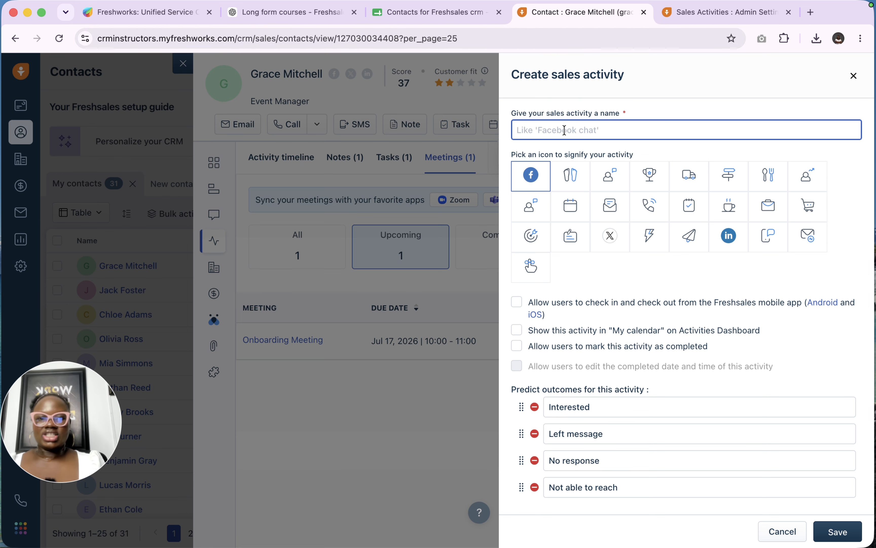
pyautogui.press('capslock')
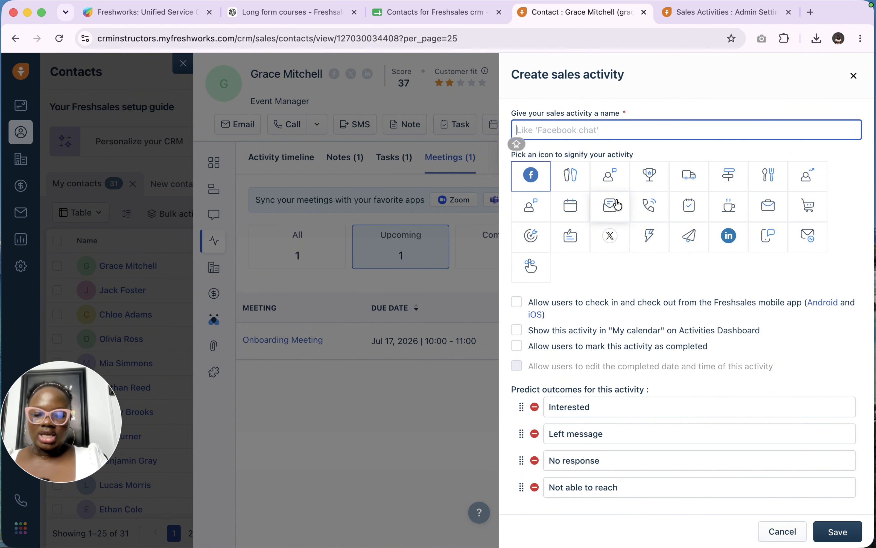
pyautogui.write('C')
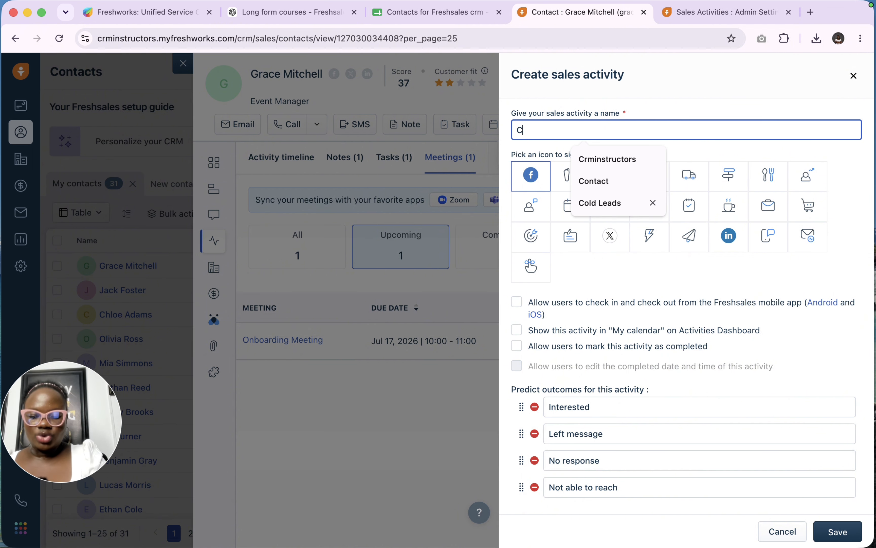
pyautogui.write('rm R')
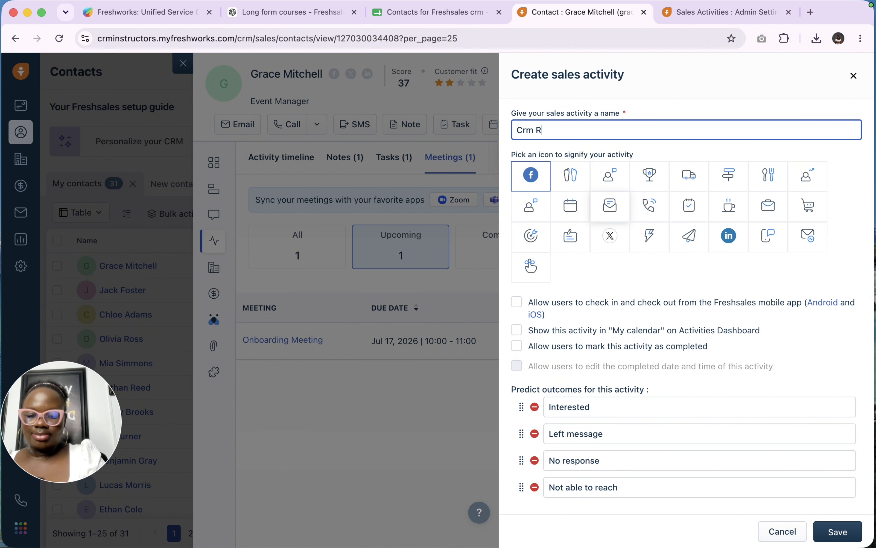
pyautogui.write('eview Email')
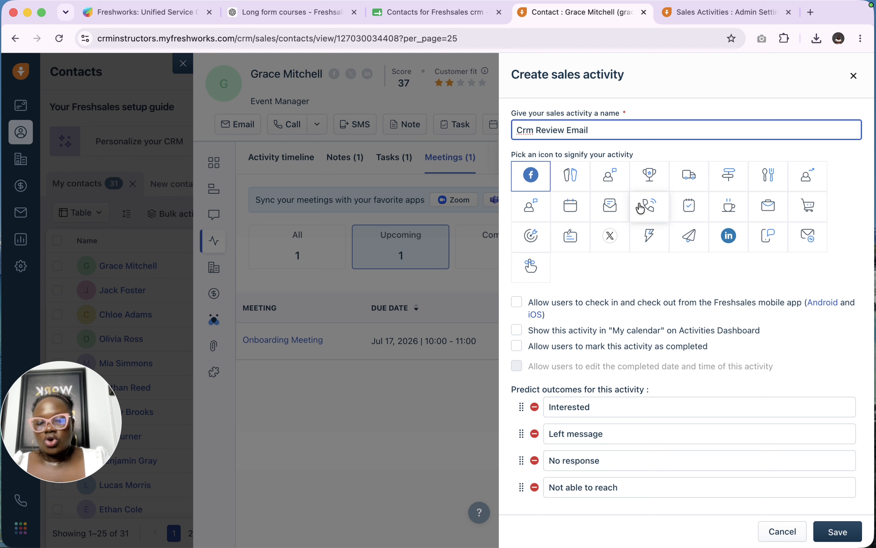
pyautogui.click(612, 212)
pyautogui.scroll(-3, 611, 211)
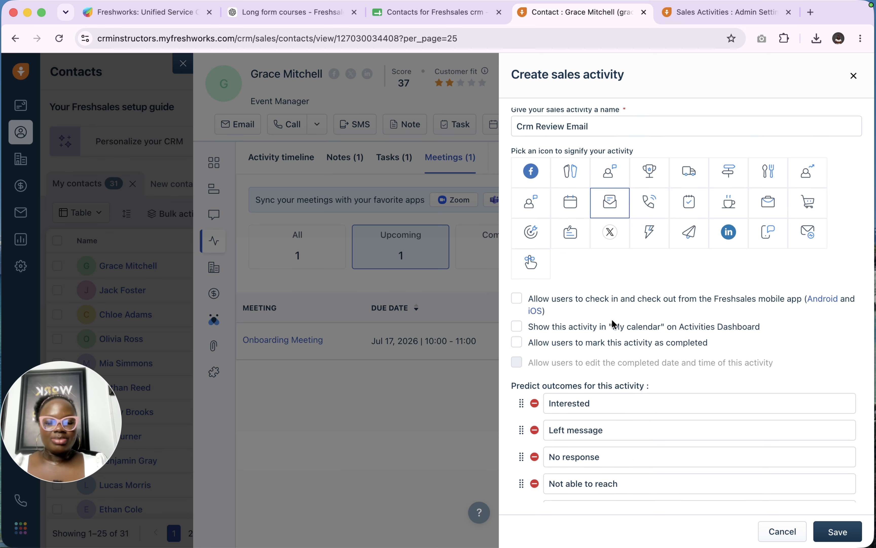
# Enable mobile check-in and check-out, "My calendar" display, marking as completed, and editing of completed date and time for the activity.
pyautogui.click(577, 262)
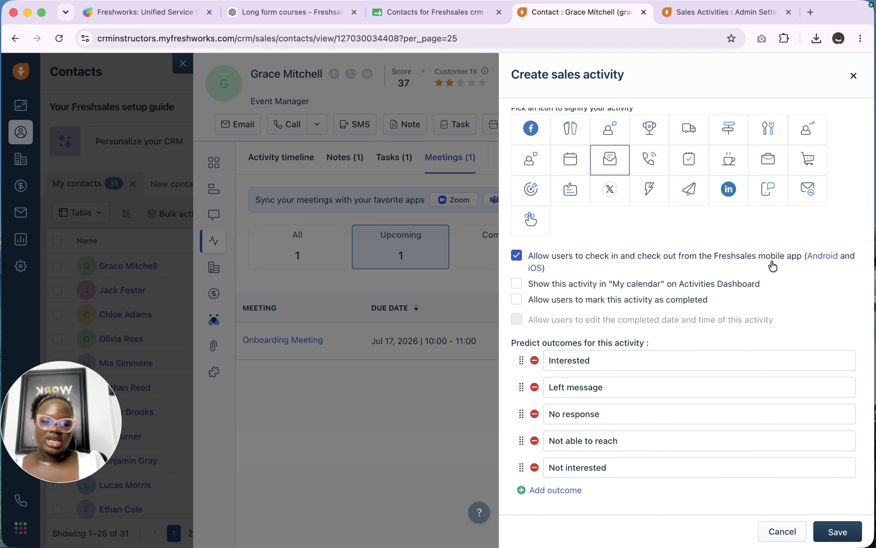
pyautogui.click(552, 290)
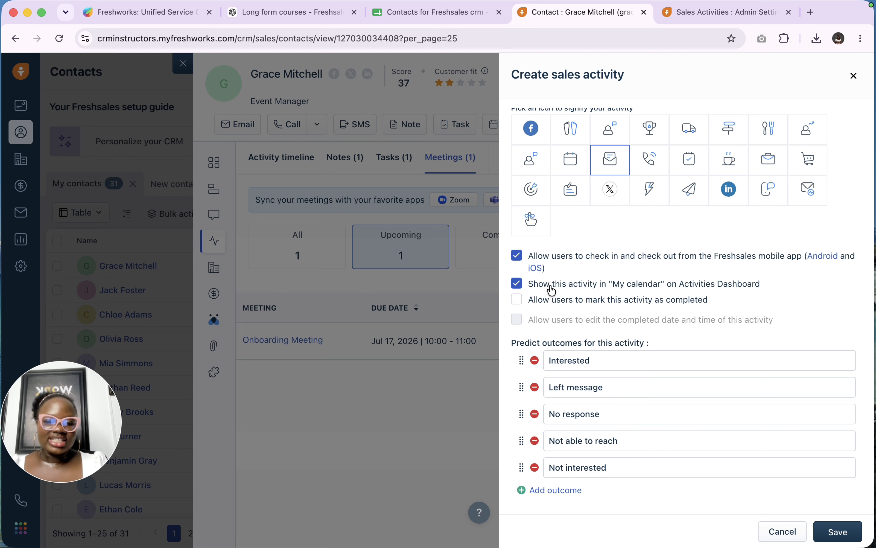
pyautogui.click(561, 300)
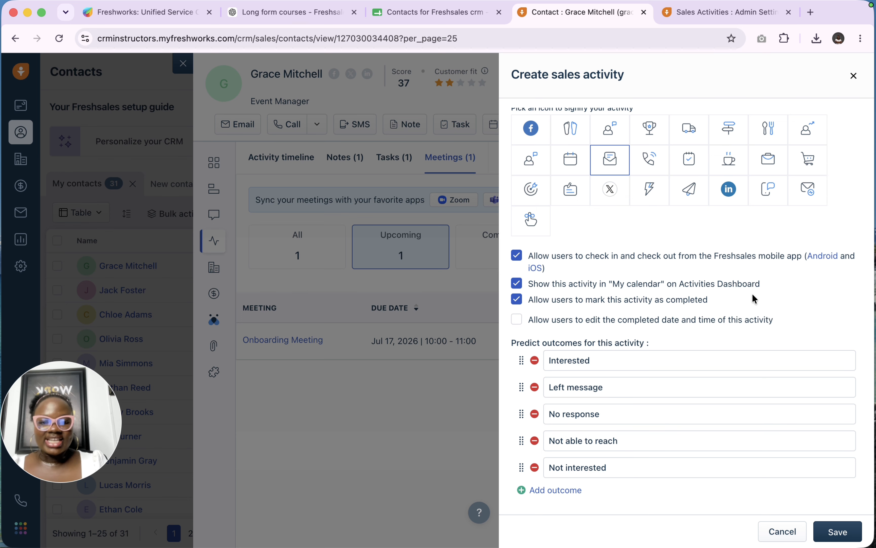
pyautogui.click(584, 323)
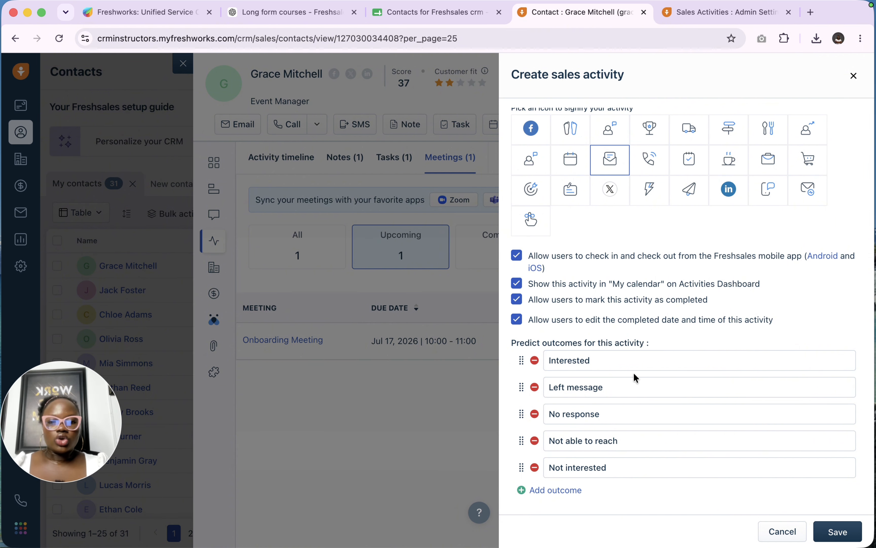
# Add "Lost to Competitors" as a predicted outcome and save the Crm Review Email sales activity.
pyautogui.click(629, 407)
pyautogui.scroll(3, 617, 203)
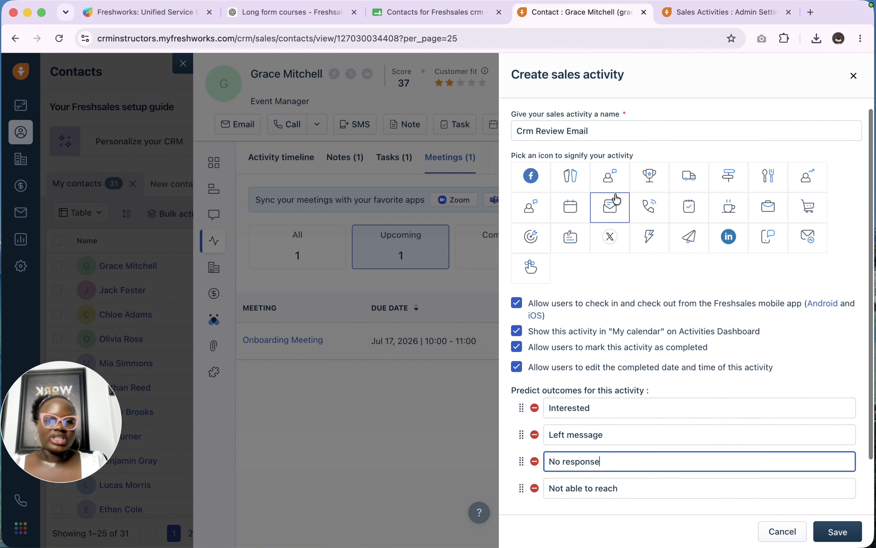
pyautogui.scroll(-3, 630, 471)
pyautogui.click(553, 491)
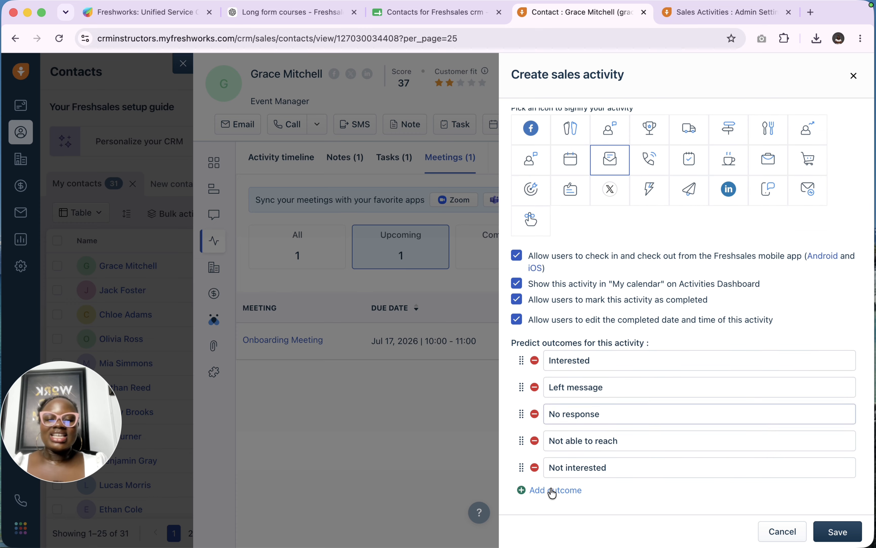
pyautogui.click(560, 470)
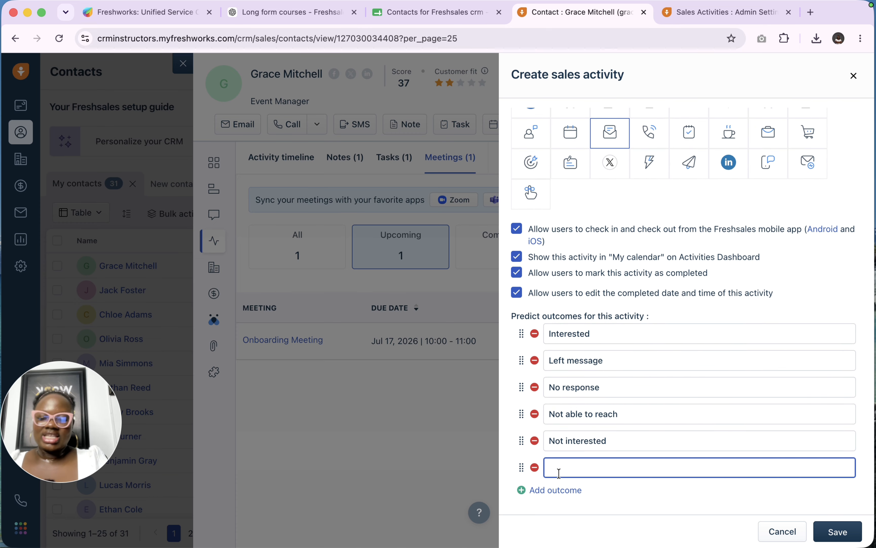
pyautogui.write('Lost')
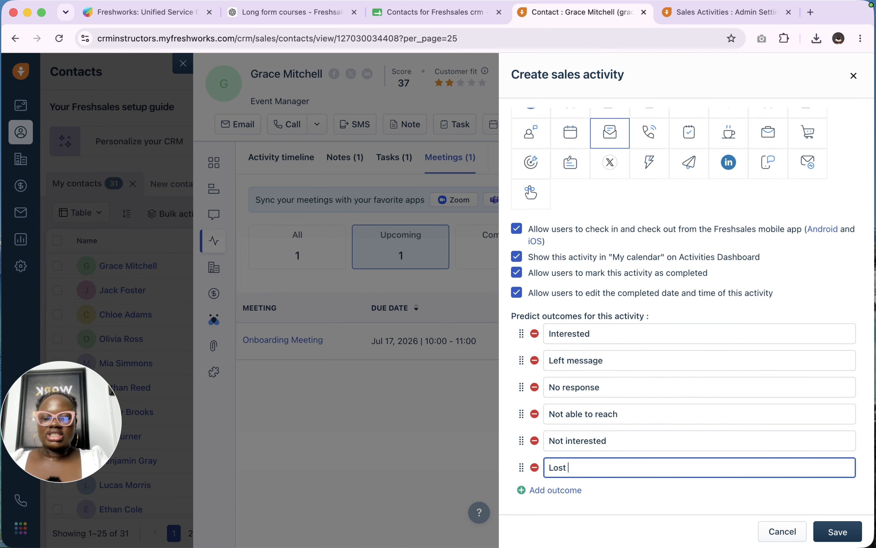
pyautogui.write(' to ')
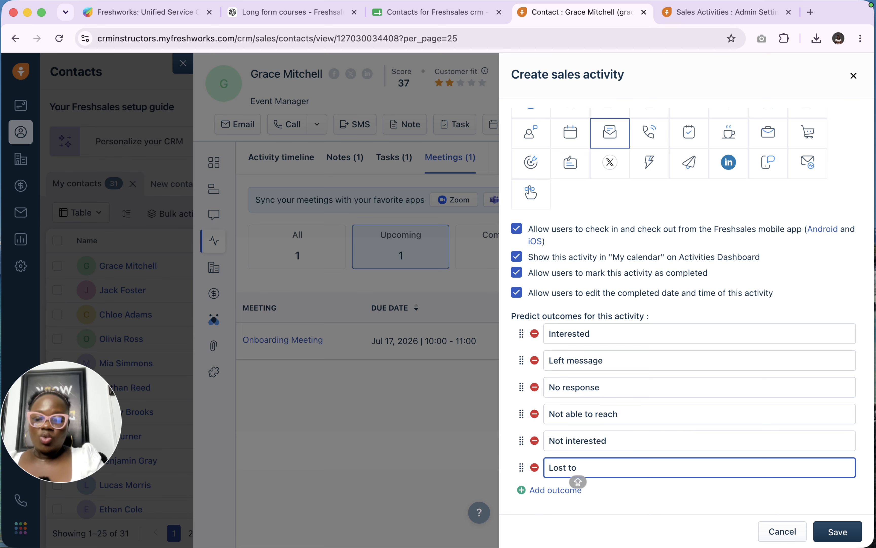
pyautogui.write('Comp')
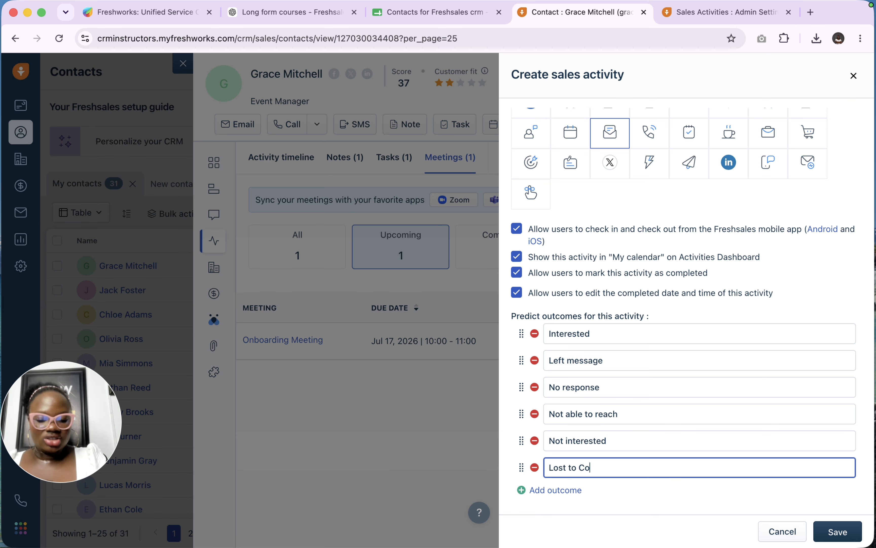
pyautogui.write('etition')
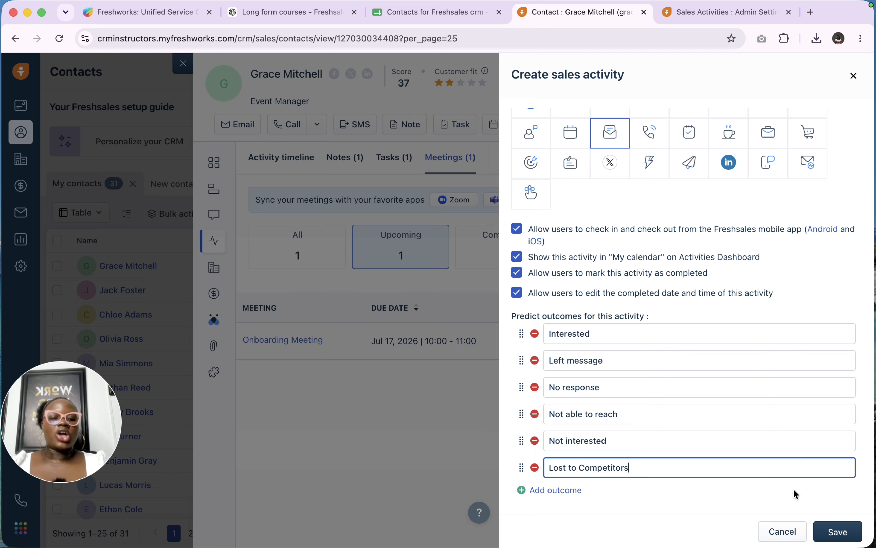
pyautogui.scroll(4, 721, 235)
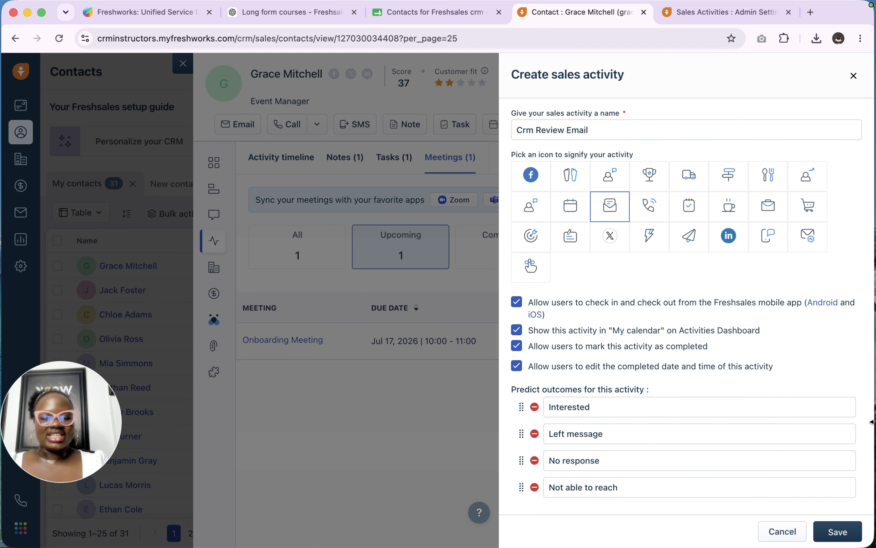
pyautogui.click(839, 533)
# Open a new Crm Review Email activity for the contact, review its fields, and close the form without saving.
pyautogui.click(598, 131)
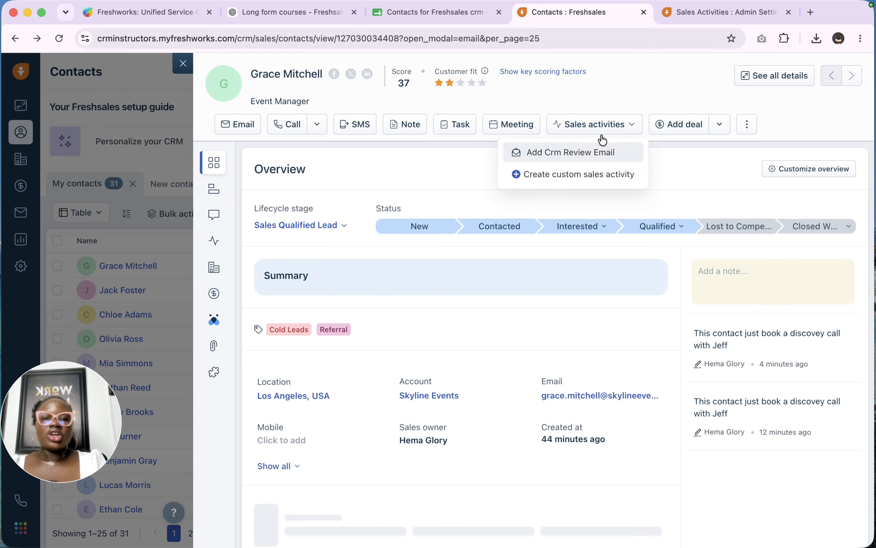
pyautogui.click(544, 156)
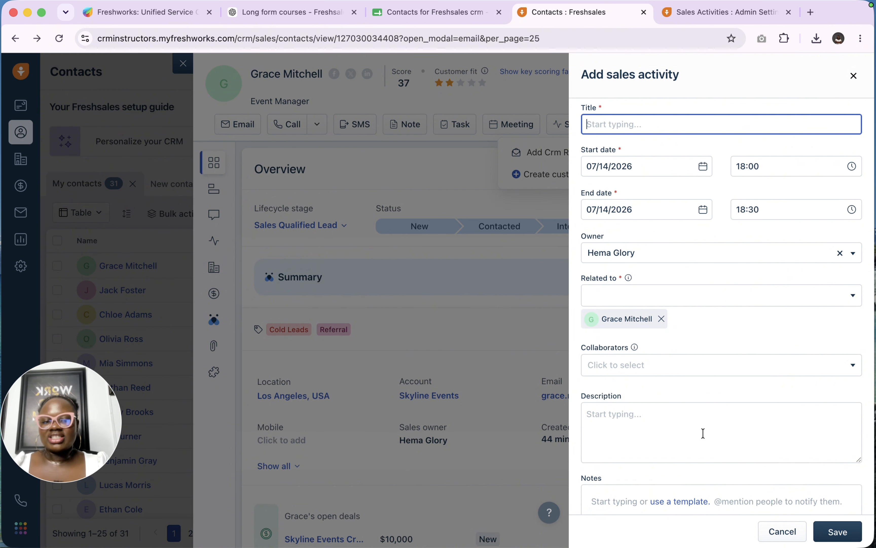
pyautogui.scroll(-10, 703, 432)
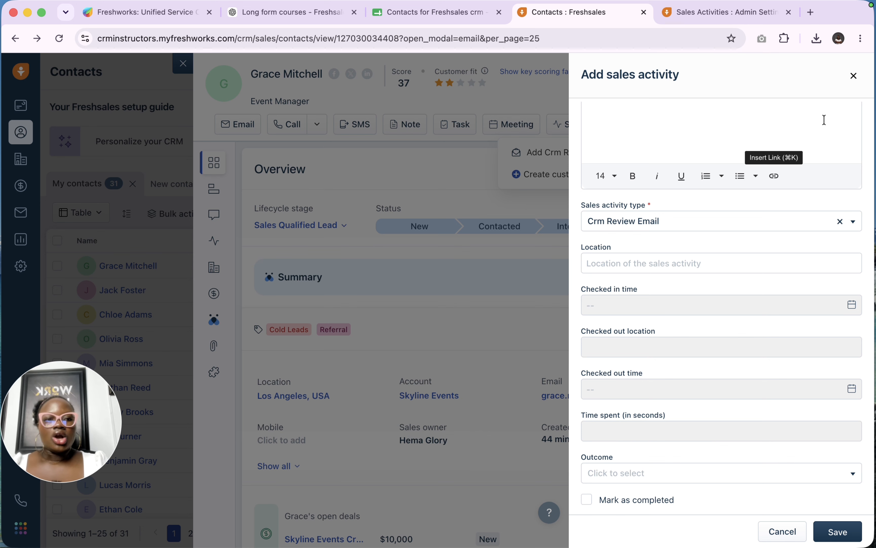
pyautogui.click(854, 76)
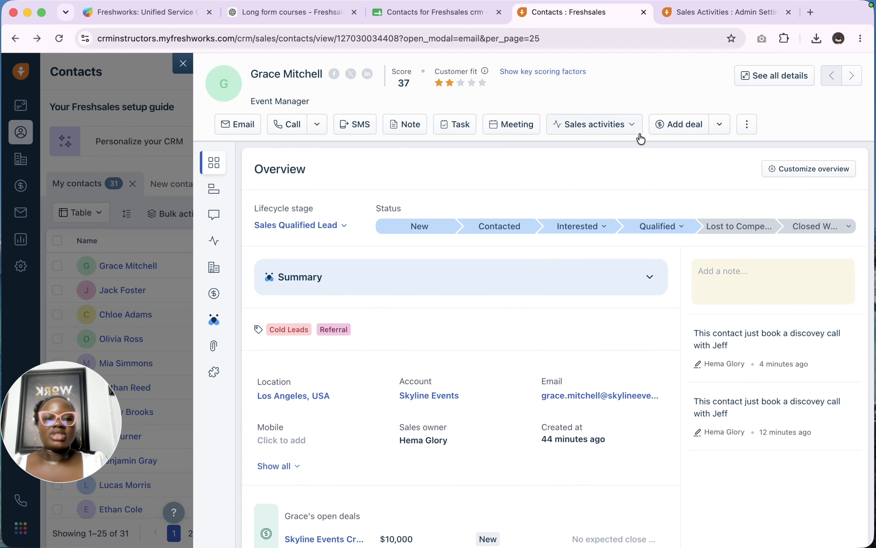
# View the contact's Add deal form, close it, and review the open deals and upcoming meeting in the overview.
pyautogui.click(686, 125)
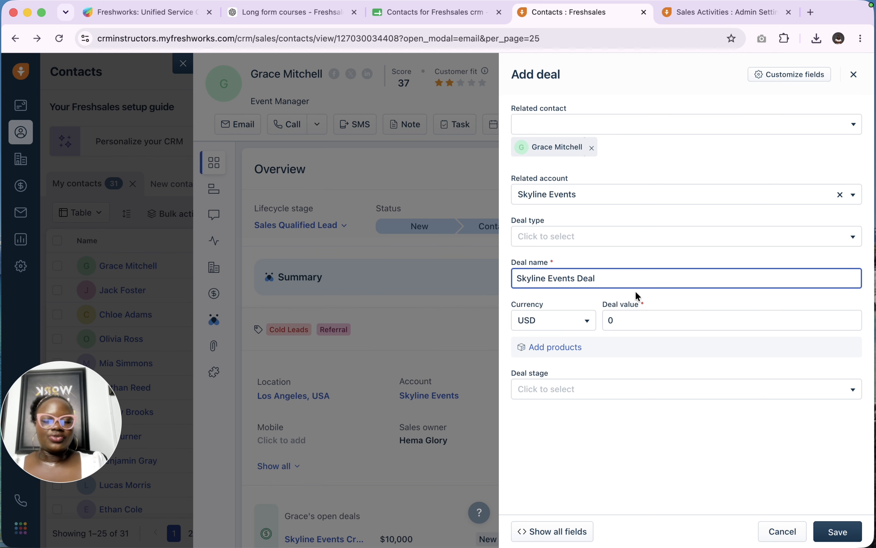
pyautogui.click(854, 75)
pyautogui.scroll(-6, 580, 395)
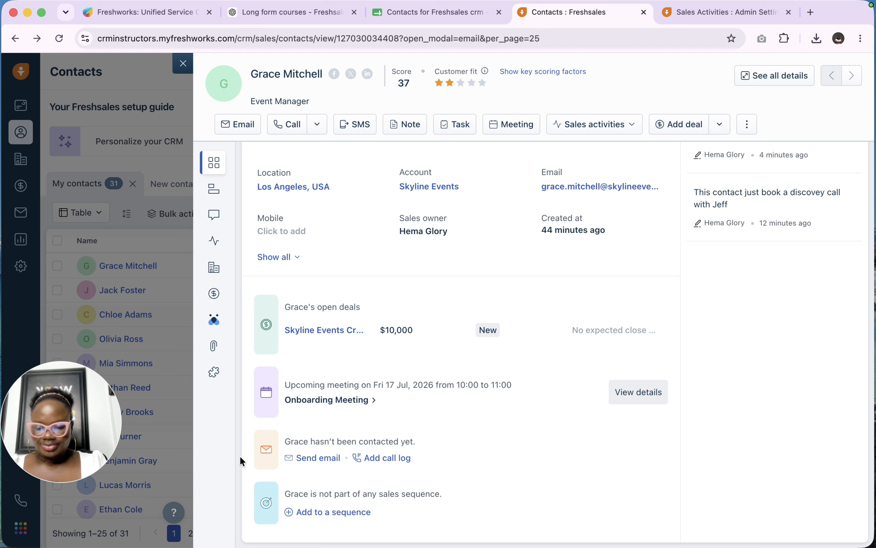
pyautogui.moveTo(76, 449); pyautogui.dragTo(851, 283)
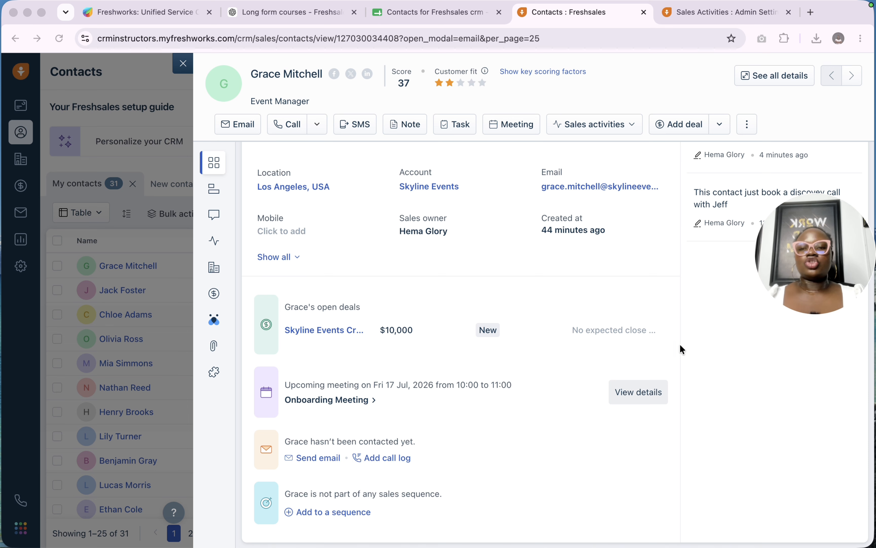
# Close the contact record, go to the Deals pipeline without the new mail form, and look through its stages.
pyautogui.click(183, 64)
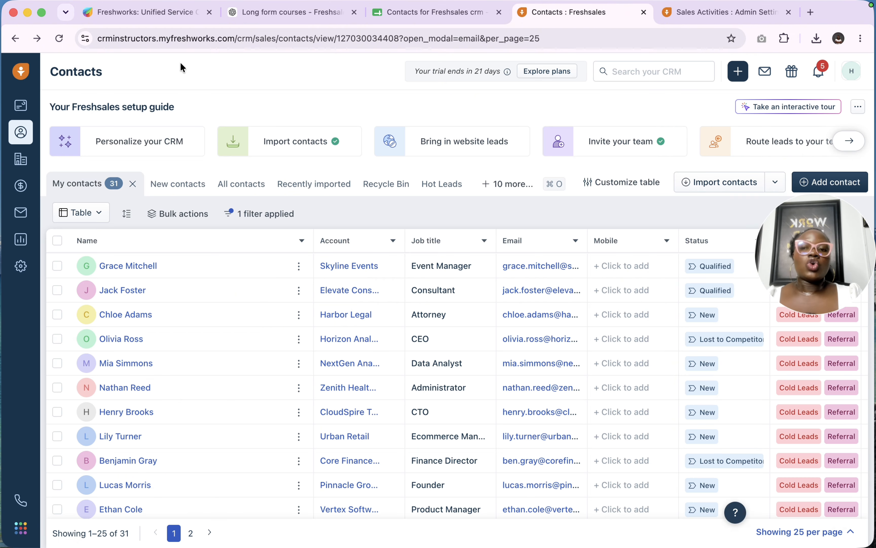
pyautogui.click(22, 191)
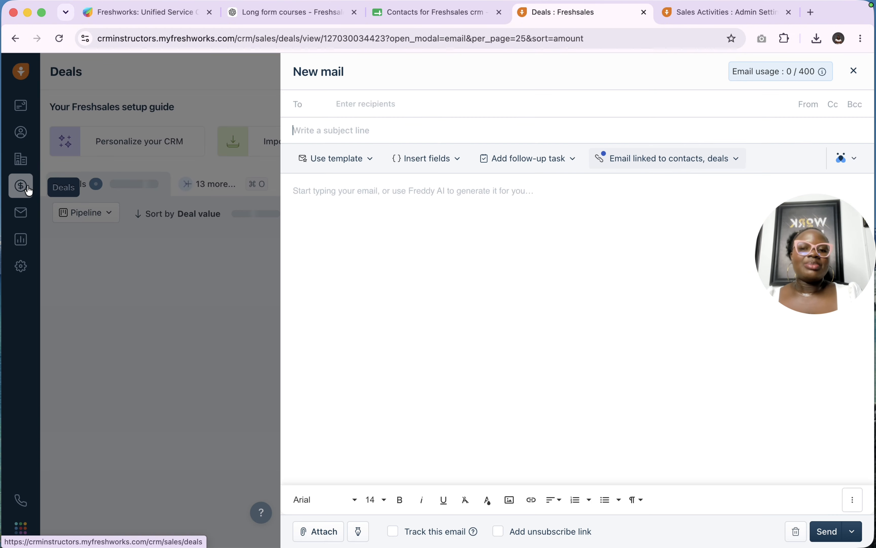
pyautogui.click(853, 71)
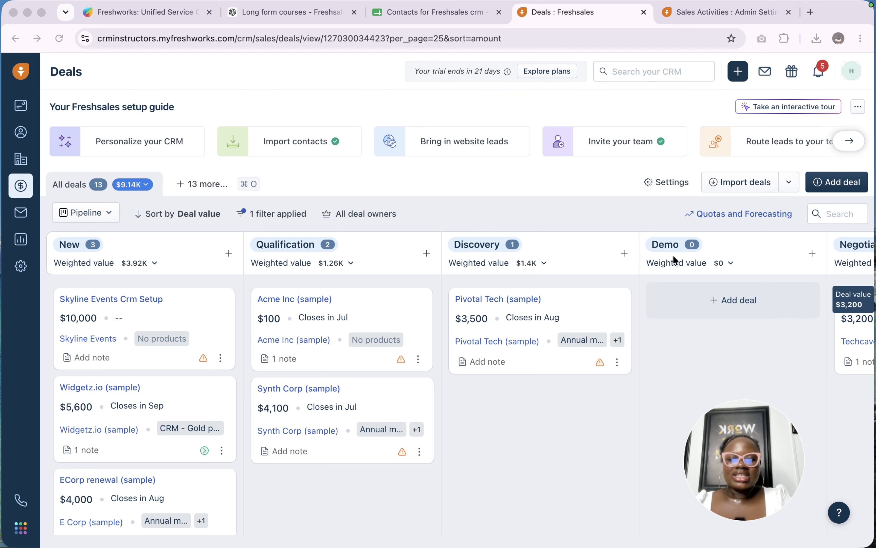
pyautogui.hscroll(10, 727, 250)
pyautogui.hscroll(-10, 724, 247)
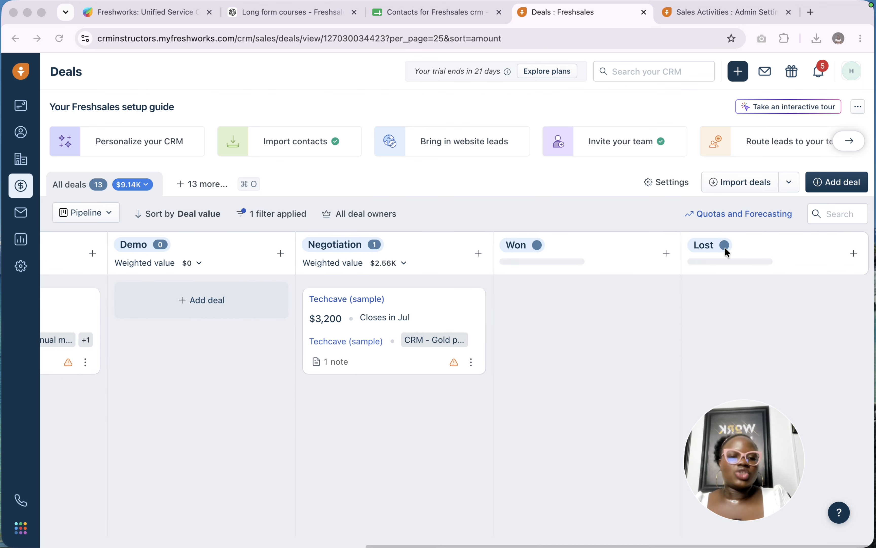
# Open the Default Pipeline for editing and rename its New stage as "New Deal".
pyautogui.click(657, 184)
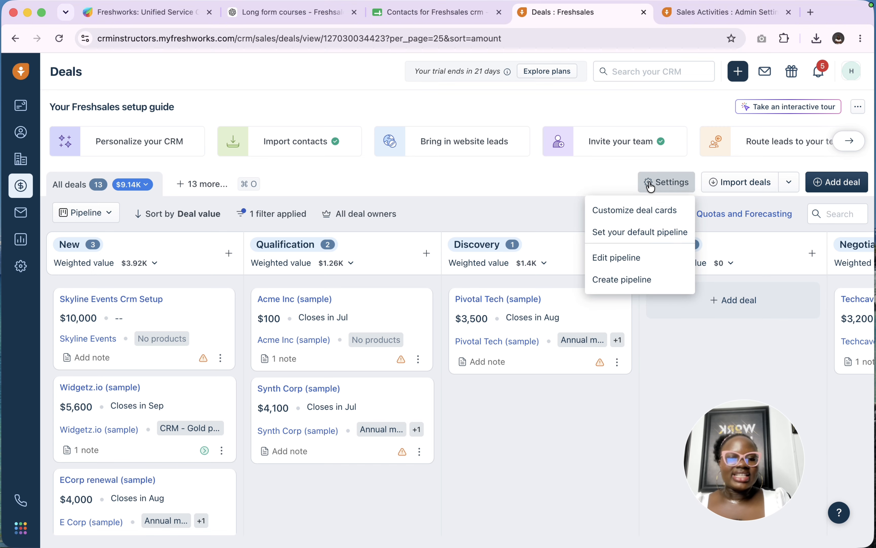
pyautogui.click(620, 258)
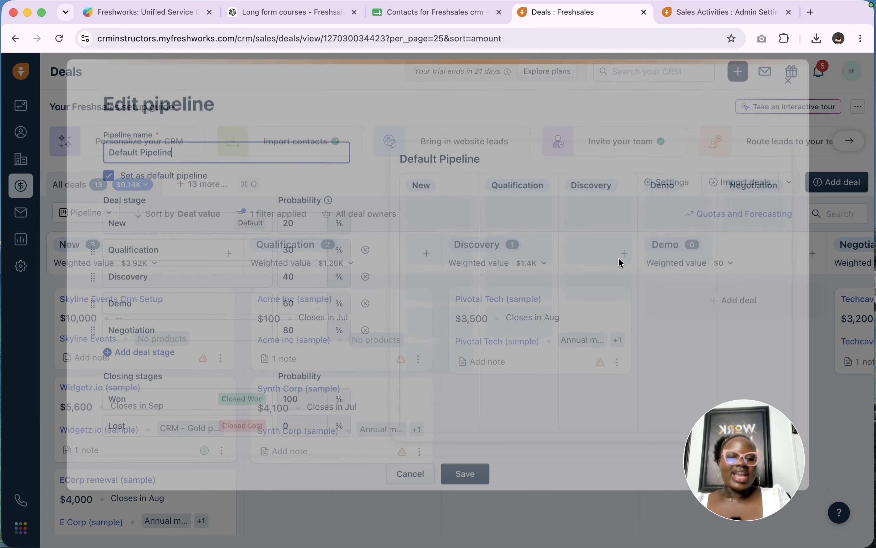
pyautogui.scroll(-3, 258, 303)
pyautogui.scroll(3, 258, 303)
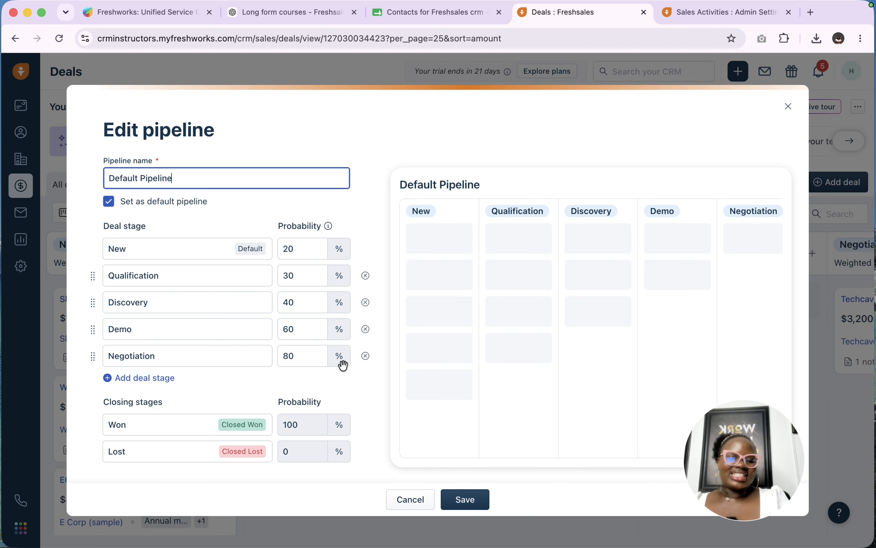
pyautogui.click(142, 249)
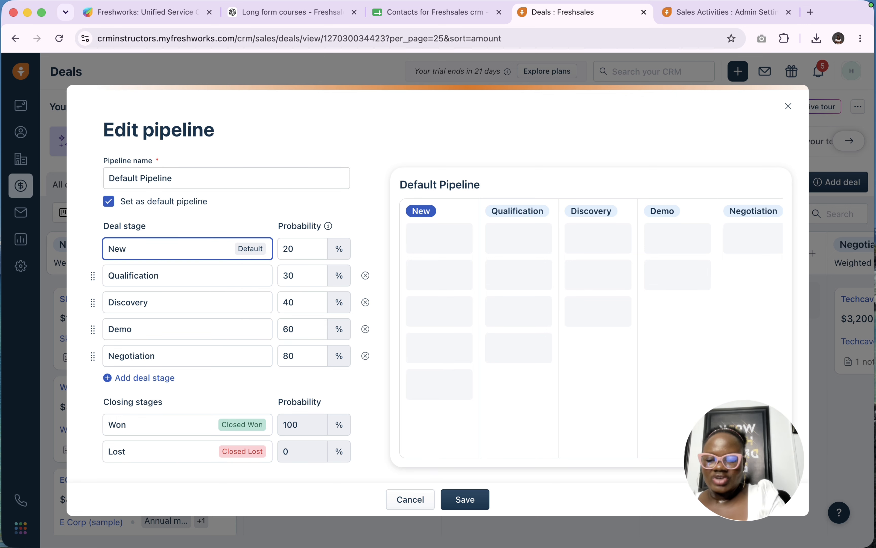
pyautogui.write('Deal')
# Rename the pipeline's Discovery stage as "Discovery Call Booked".
pyautogui.scroll(-2, 157, 298)
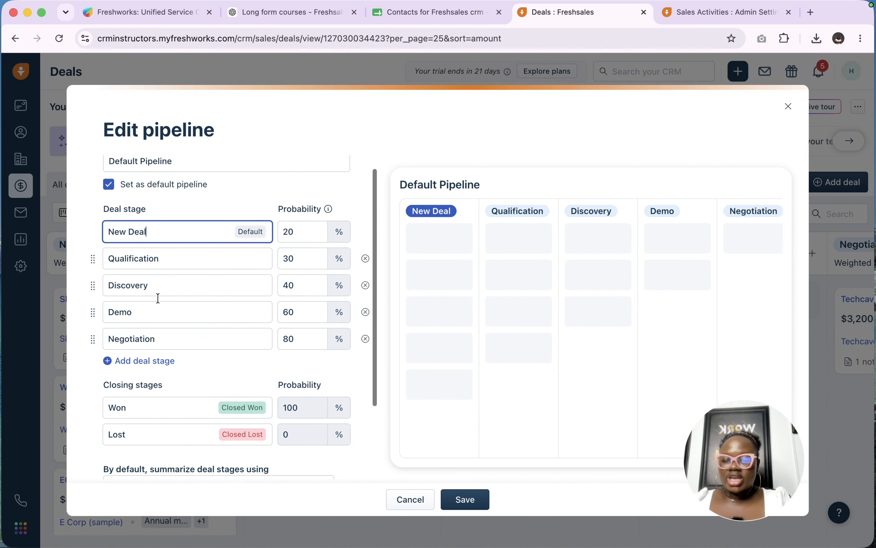
pyautogui.click(159, 238)
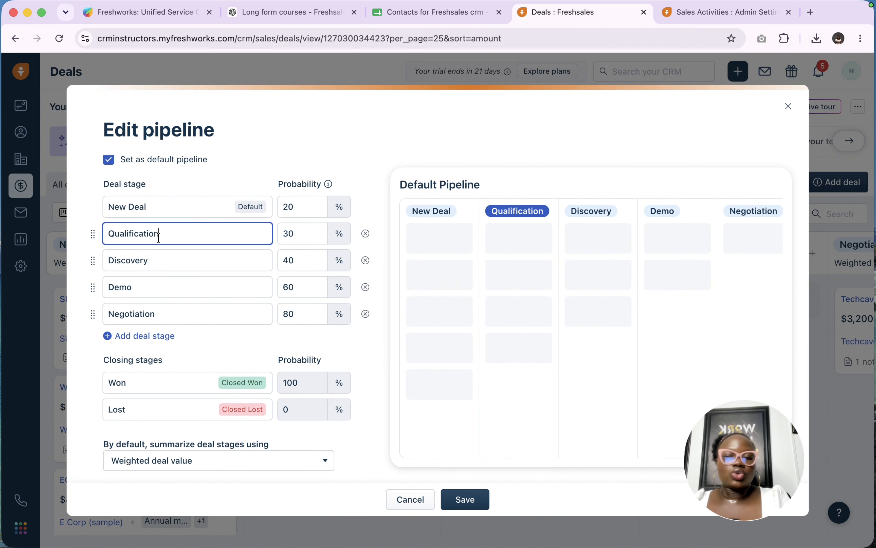
pyautogui.click(165, 261)
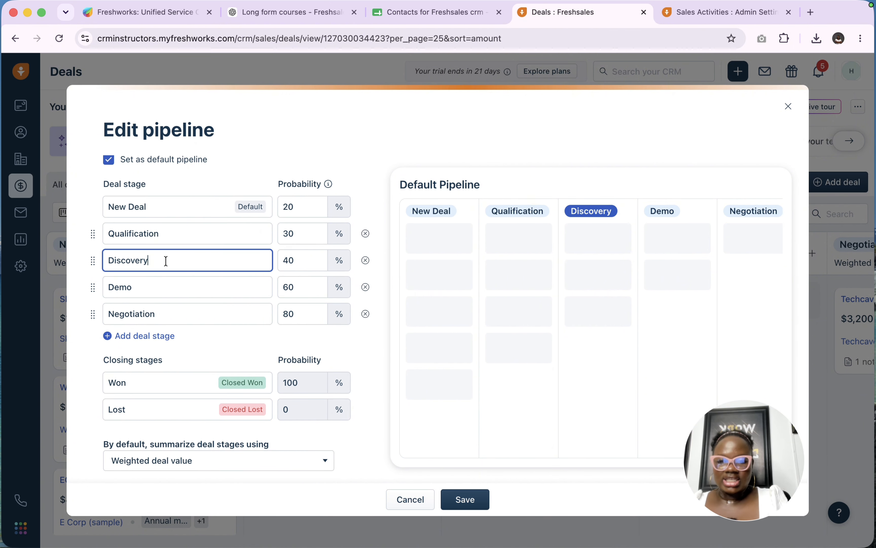
pyautogui.write('c')
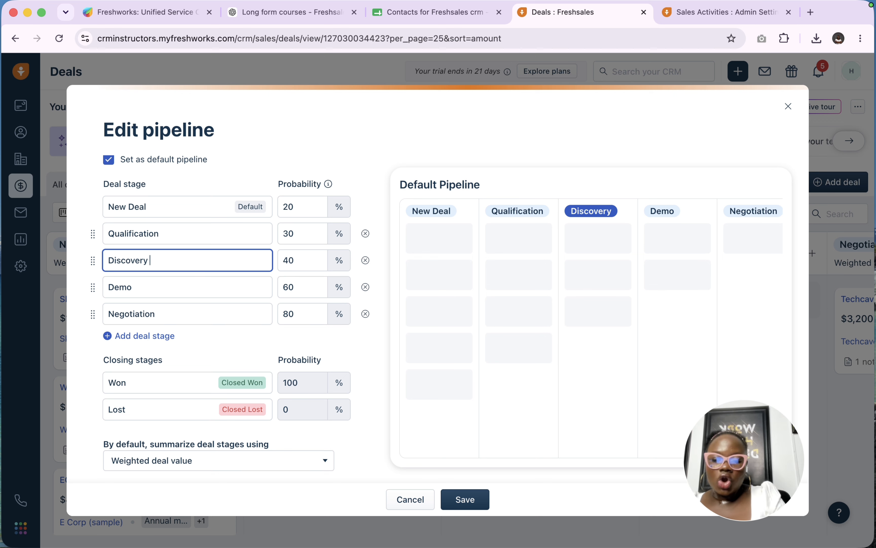
pyautogui.press('BackSpace')
pyautogui.press('capslock')
pyautogui.write('C')
pyautogui.press('capslock')
pyautogui.write('a')
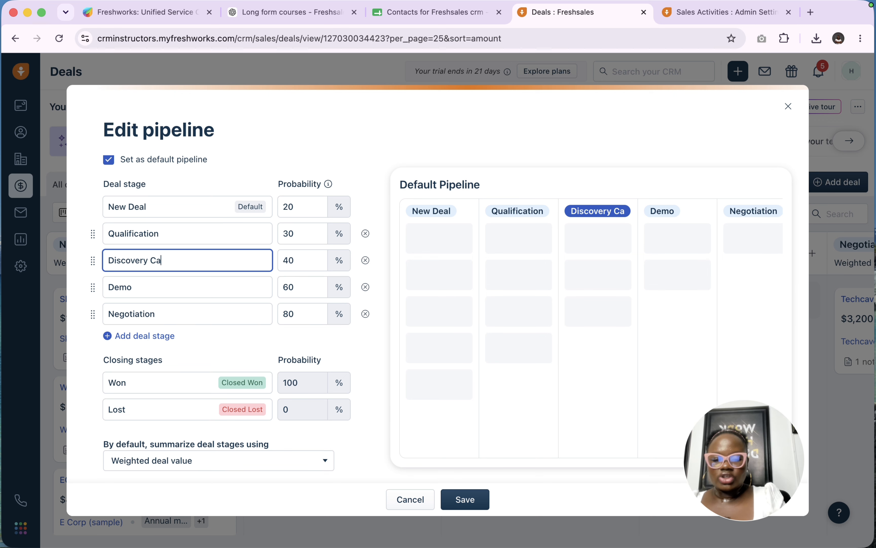
pyautogui.write('ll Booked')
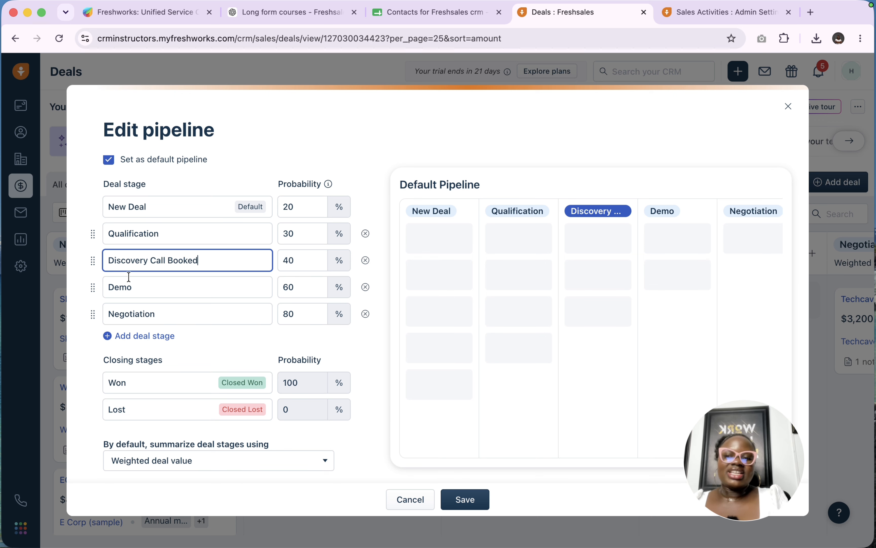
# Add a deal stage named "Discovery Call Completed" and move it directly below Discovery Call Booked.
pyautogui.click(127, 335)
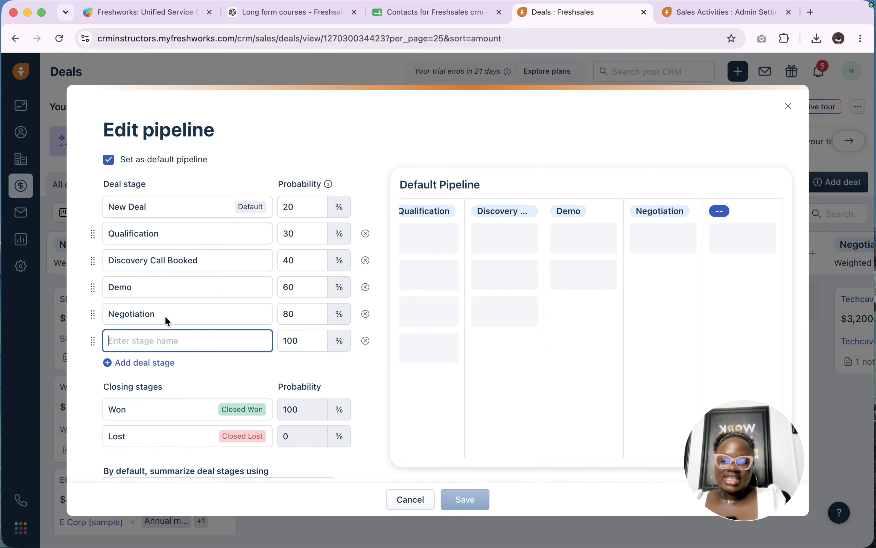
pyautogui.click(166, 261)
pyautogui.tripleClick(166, 261)
pyautogui.press('super+c')
pyautogui.click(166, 340)
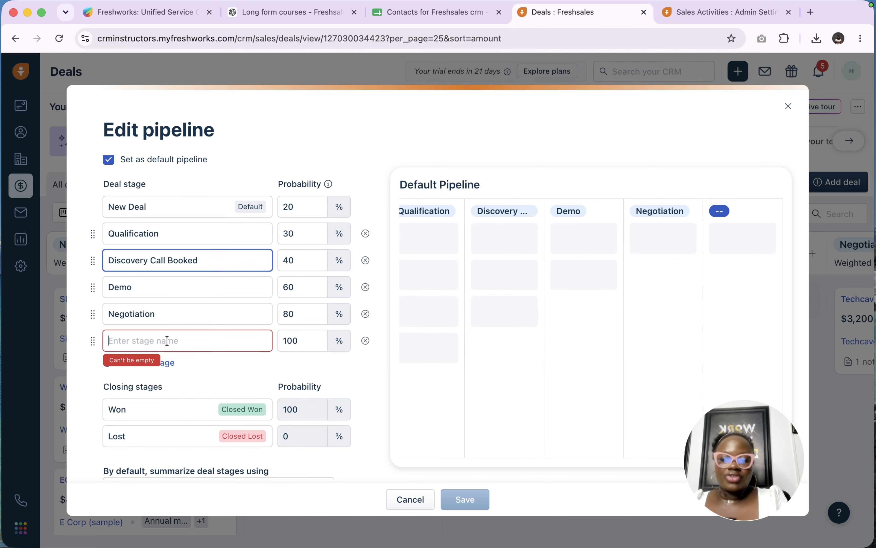
pyautogui.press('super+v')
pyautogui.doubleClick(181, 341)
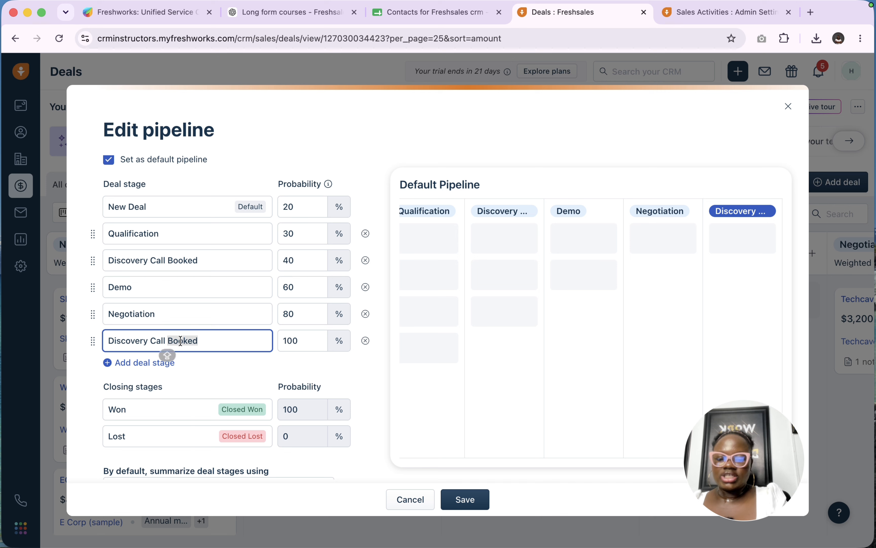
pyautogui.write('Completed')
pyautogui.moveTo(92, 341); pyautogui.dragTo(106, 283)
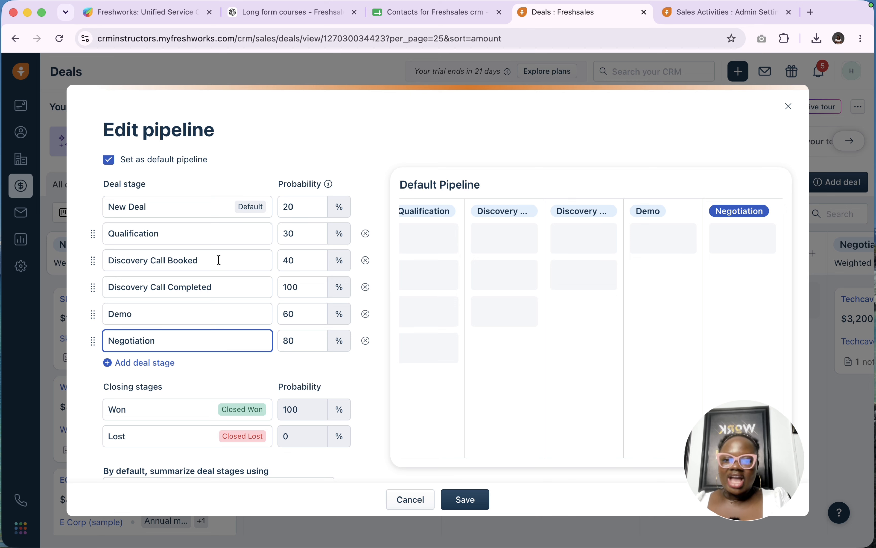
# Rename the pipeline's Demo stage as "Proposal Sent".
pyautogui.doubleClick(153, 309)
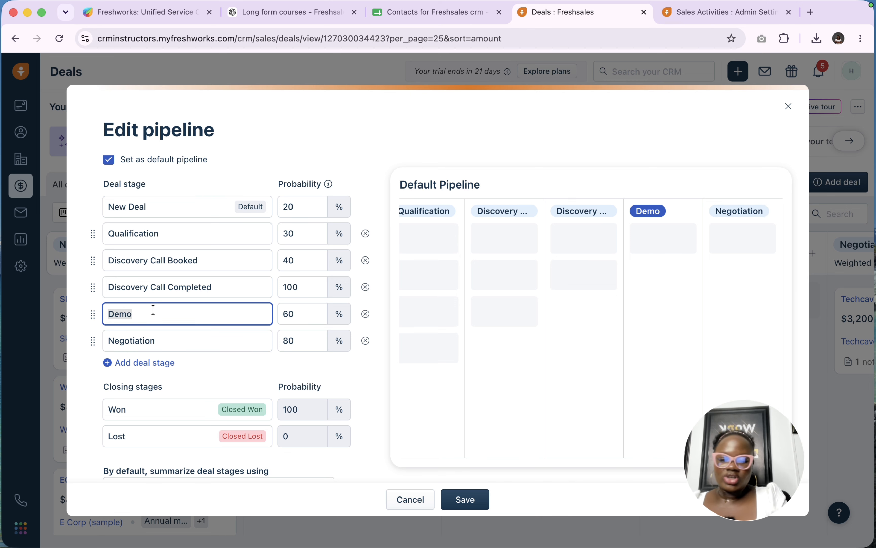
pyautogui.write('Proposal Srnt')
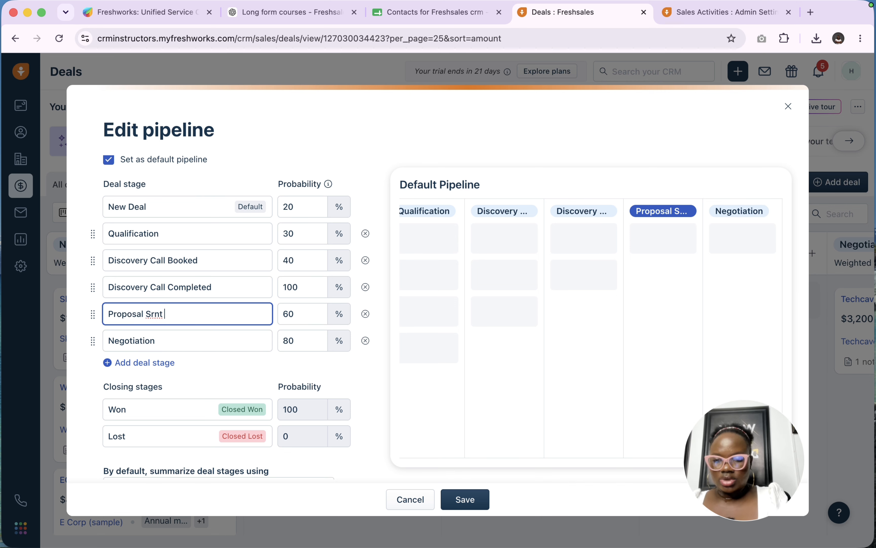
pyautogui.press('BackSpace')
pyautogui.press('BackSpace')
pyautogui.press('BackSpace')
pyautogui.write('ent')
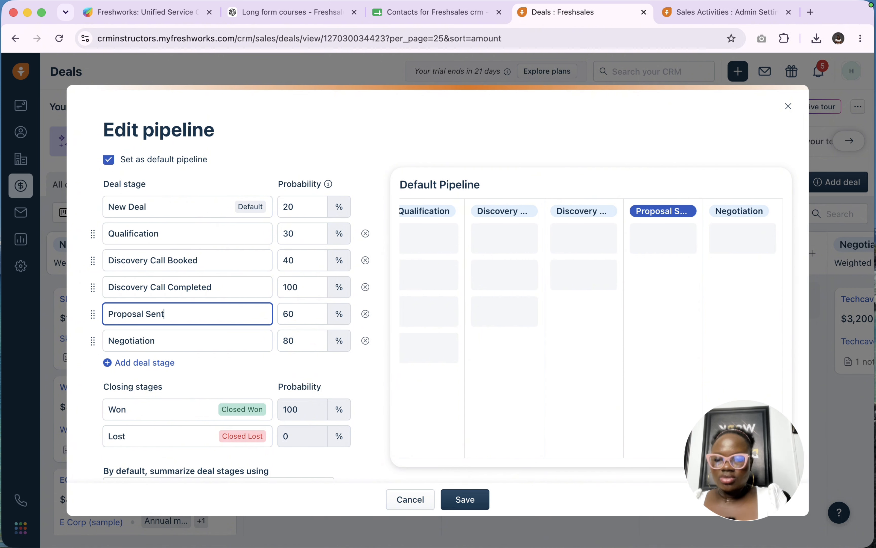
# Rename the pipeline's Negotiation stage as "Proposal Accepted", reusing the Proposal Sent stage name as its base.
pyautogui.tripleClick(164, 319)
pyautogui.press('super+c')
pyautogui.doubleClick(159, 338)
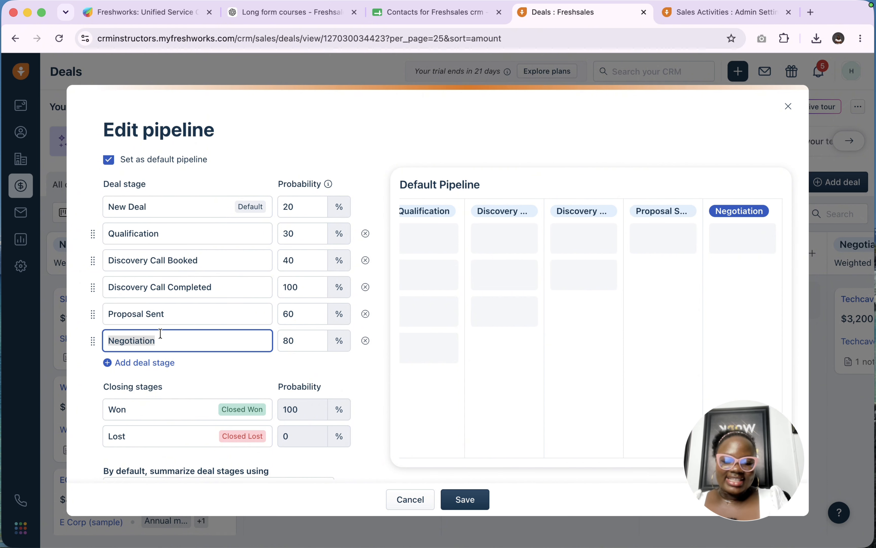
pyautogui.press('super+v')
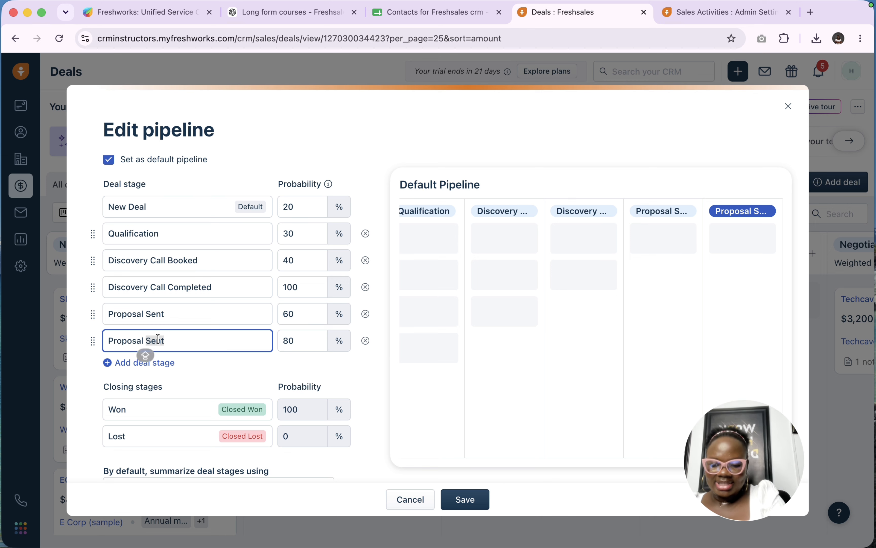
pyautogui.press('BackSpace')
pyautogui.press('BackSpace')
pyautogui.press('BackSpace')
pyautogui.press('BackSpace')
pyautogui.write('Accept')
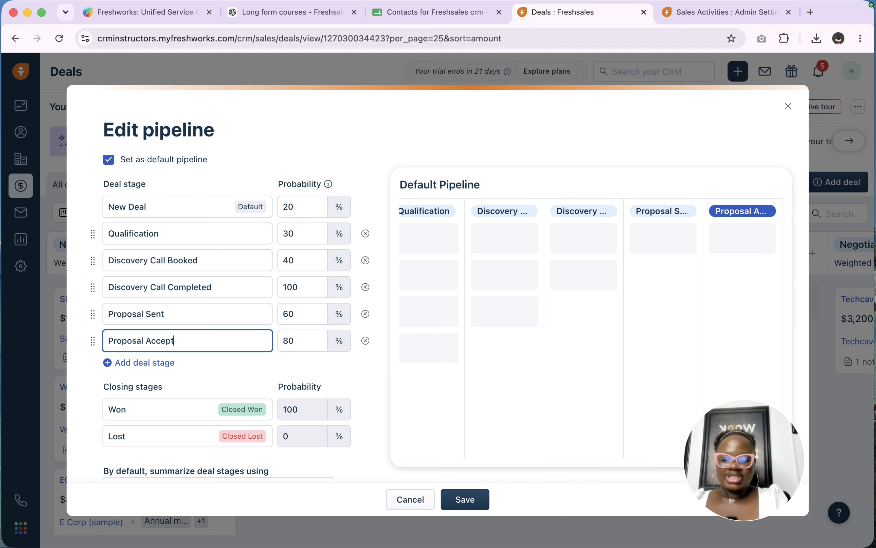
pyautogui.write('ed')
# Add another deal stage named "Contract Signed" after Proposal Accepted.
pyautogui.scroll(-3, 139, 315)
pyautogui.click(135, 267)
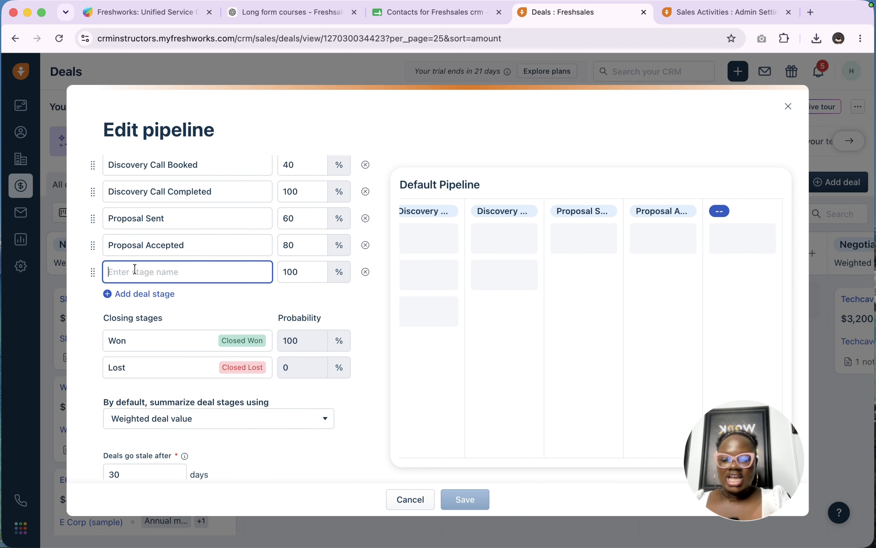
pyautogui.write('Con')
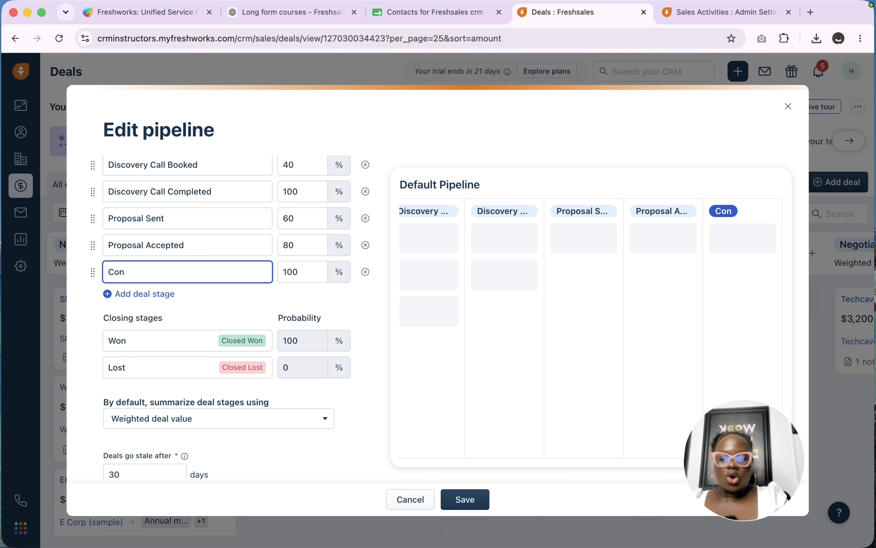
pyautogui.write('tract')
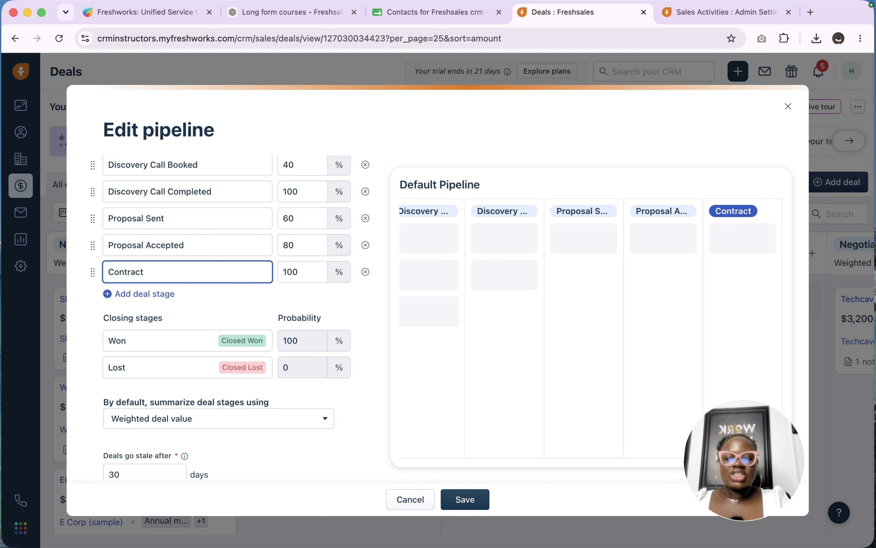
pyautogui.write(' Signed')
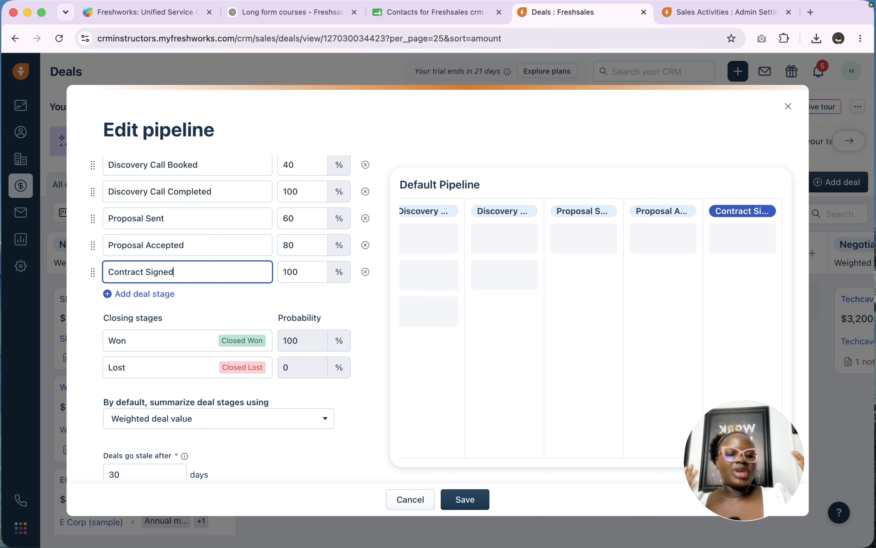
# Review the list of deal stages and set the New Deal stage's probability to 10%.
pyautogui.scroll(6, 198, 276)
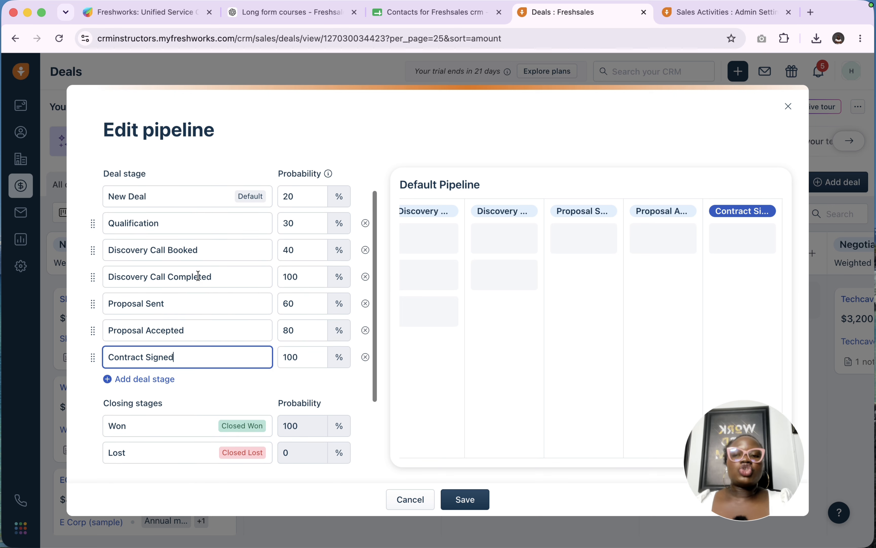
pyautogui.scroll(-5, 260, 302)
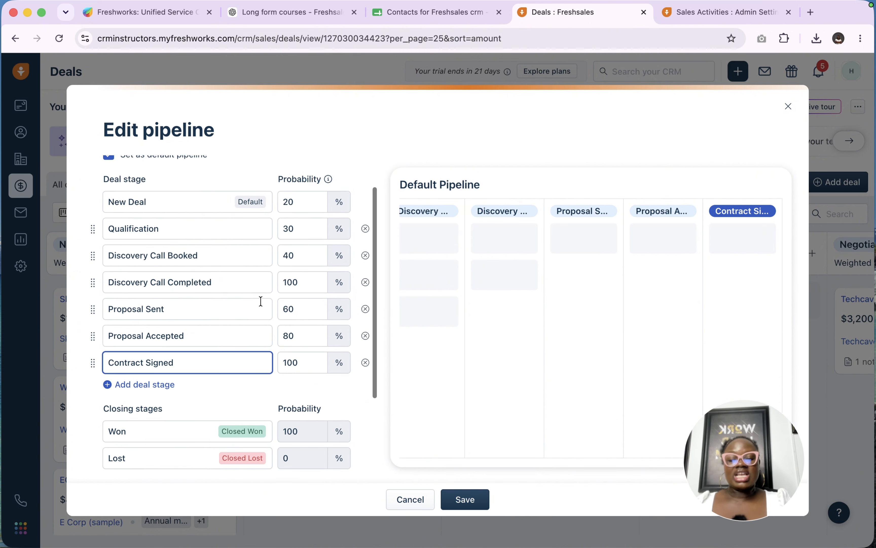
pyautogui.scroll(2, 260, 301)
pyautogui.scroll(3, 252, 302)
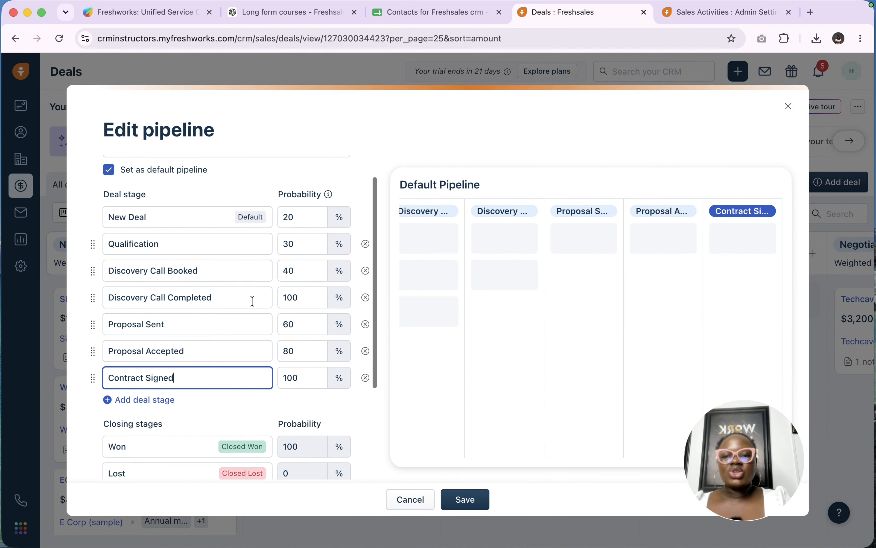
pyautogui.click(314, 253)
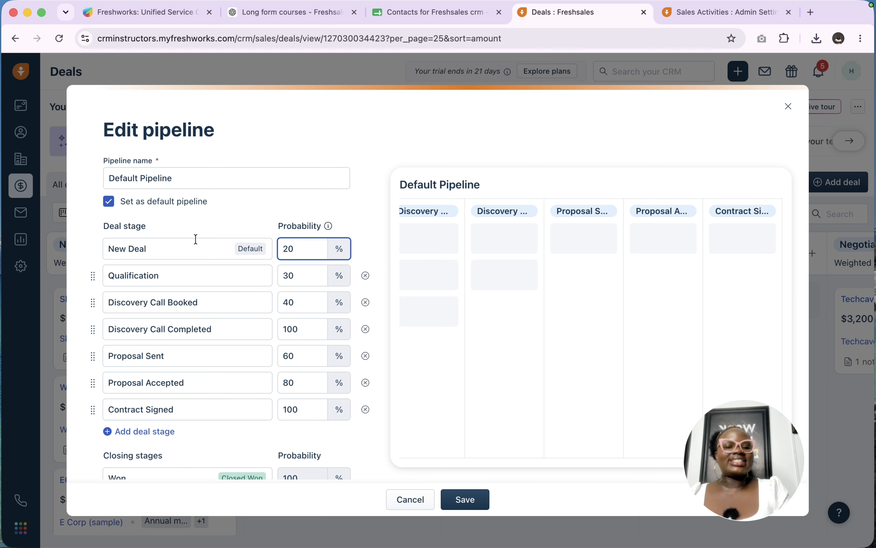
pyautogui.doubleClick(251, 306)
pyautogui.doubleClick(294, 249)
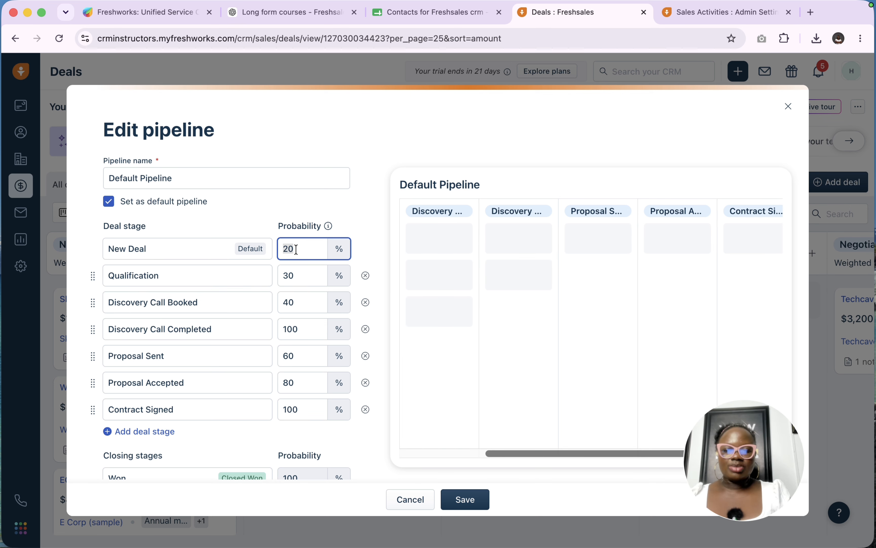
pyautogui.write('10')
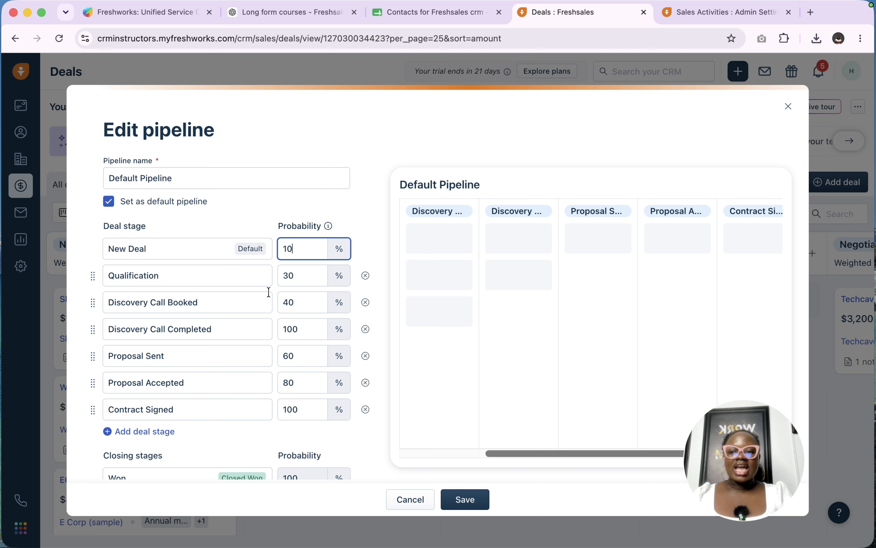
# Set the probability to 40% for Discovery Call Completed and 50% for Proposal Sent.
pyautogui.doubleClick(290, 274)
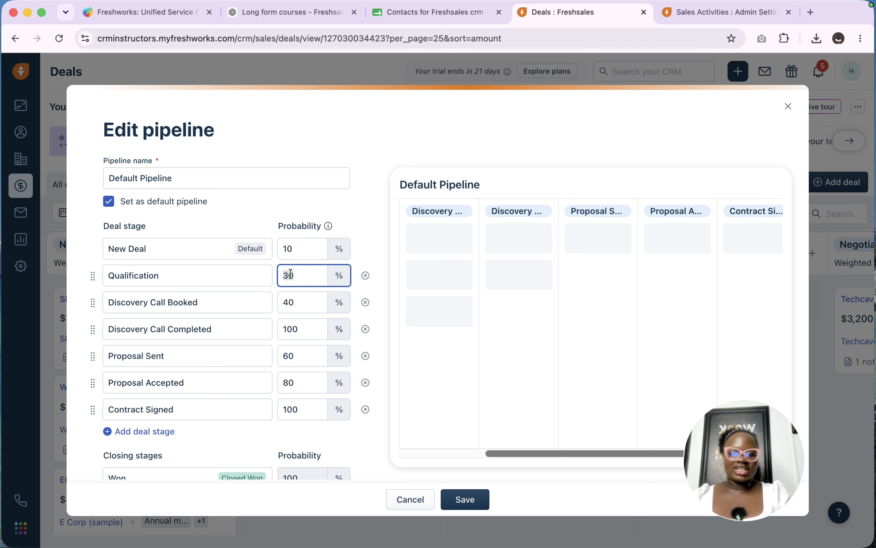
pyautogui.click(308, 308)
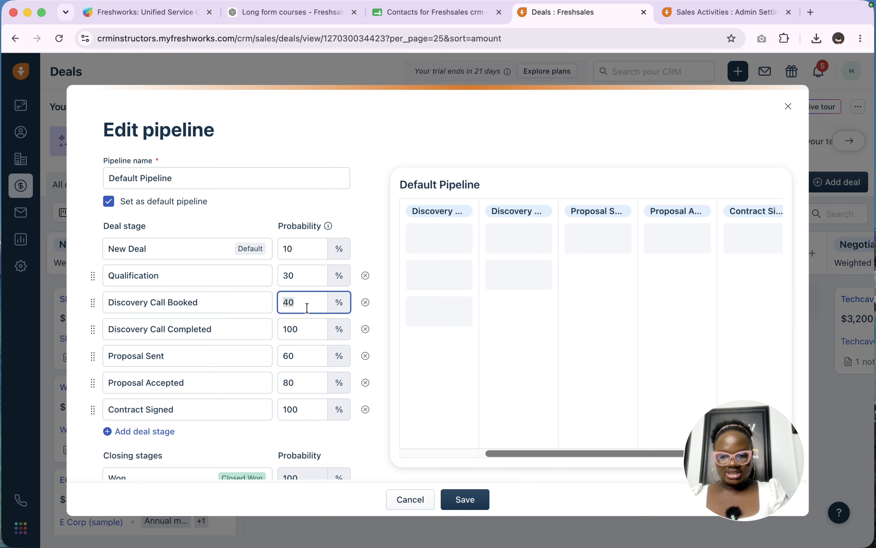
pyautogui.click(303, 330)
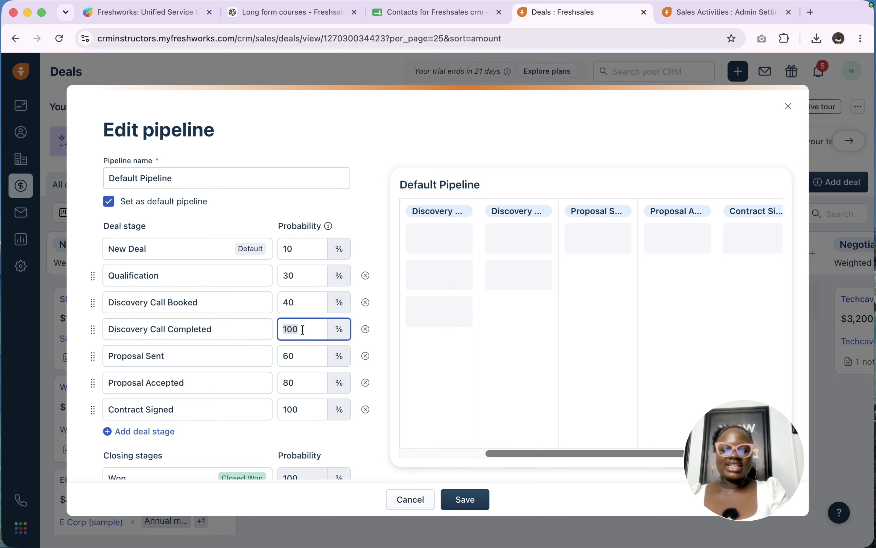
pyautogui.write('40')
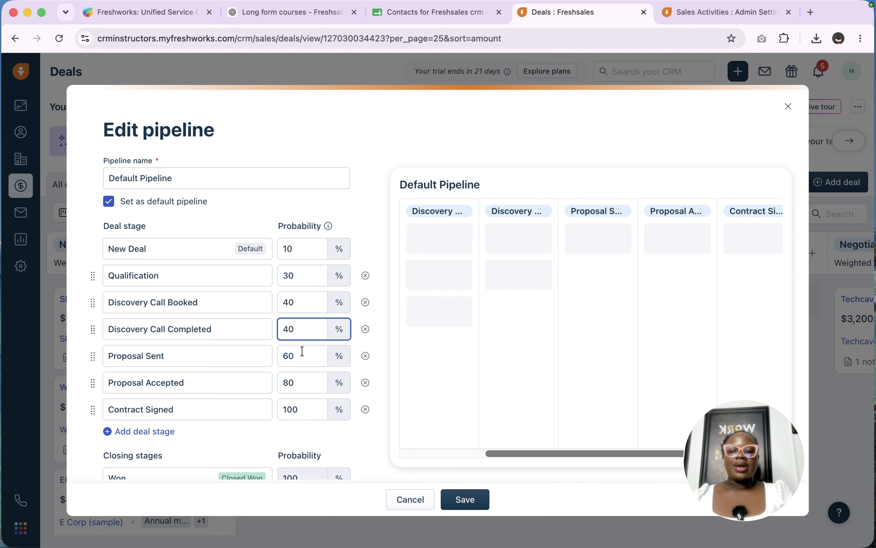
pyautogui.scroll(-2, 302, 351)
pyautogui.click(300, 313)
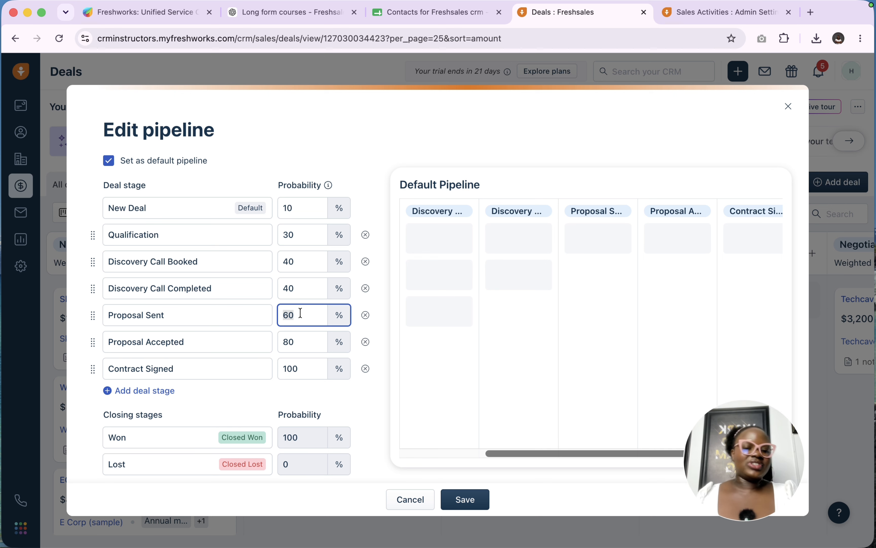
pyautogui.write('50')
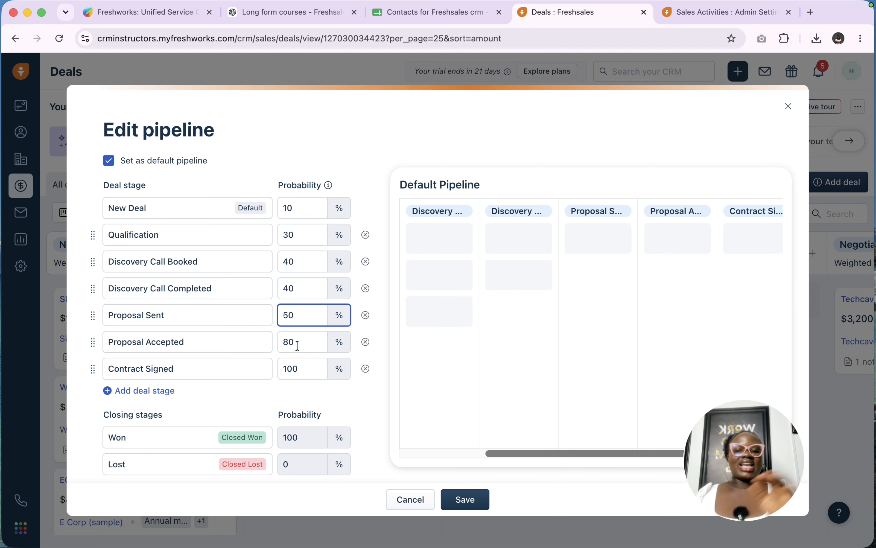
# Set the Contract Signed stage's probability to 90%.
pyautogui.scroll(-2, 297, 347)
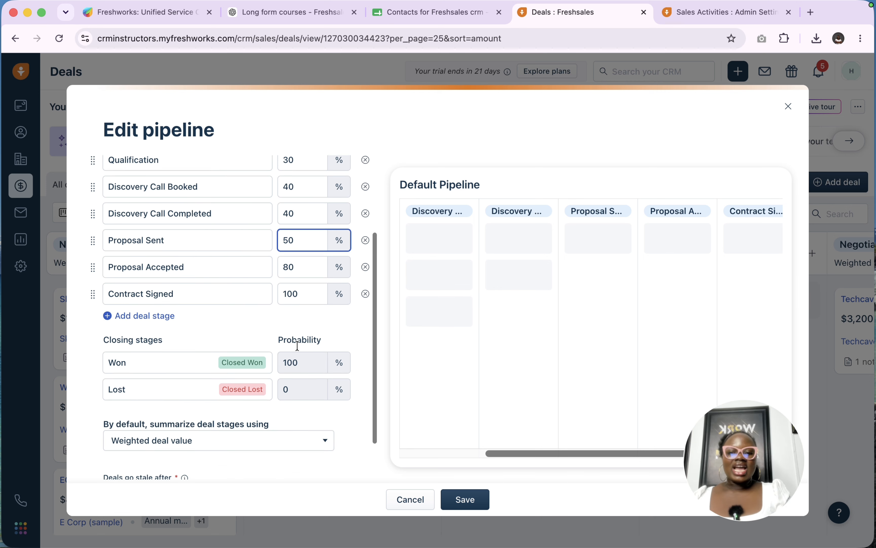
pyautogui.doubleClick(294, 288)
pyautogui.write('9')
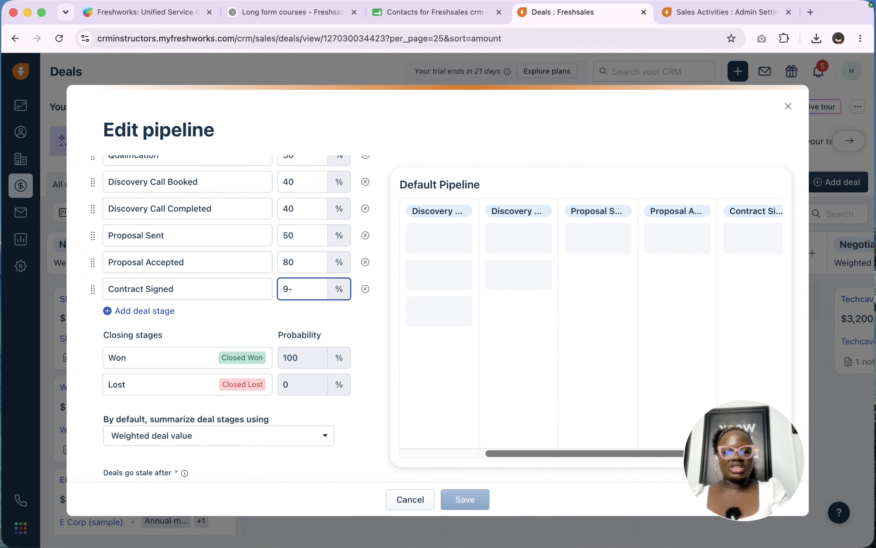
pyautogui.write('0')
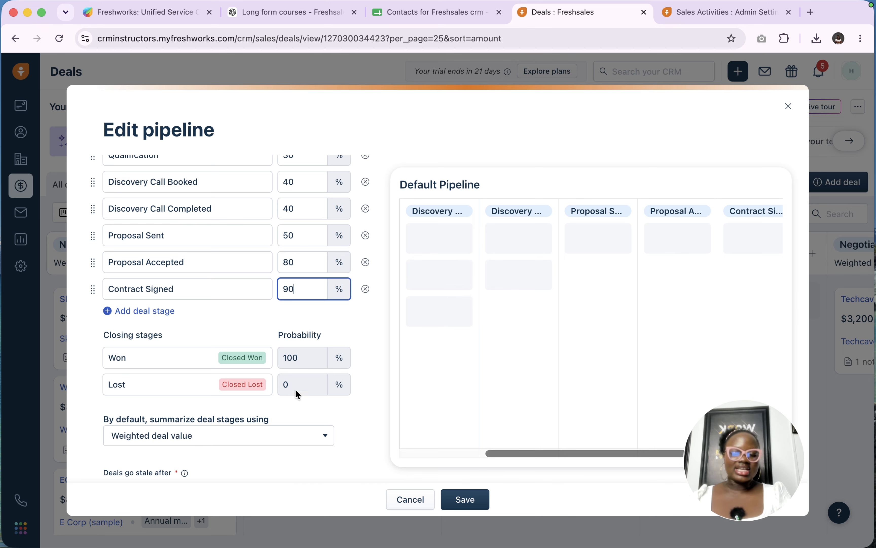
# View the options for summarizing deal stages, keep Weighted deal value, and review all stages and their probabilities.
pyautogui.scroll(-2, 313, 394)
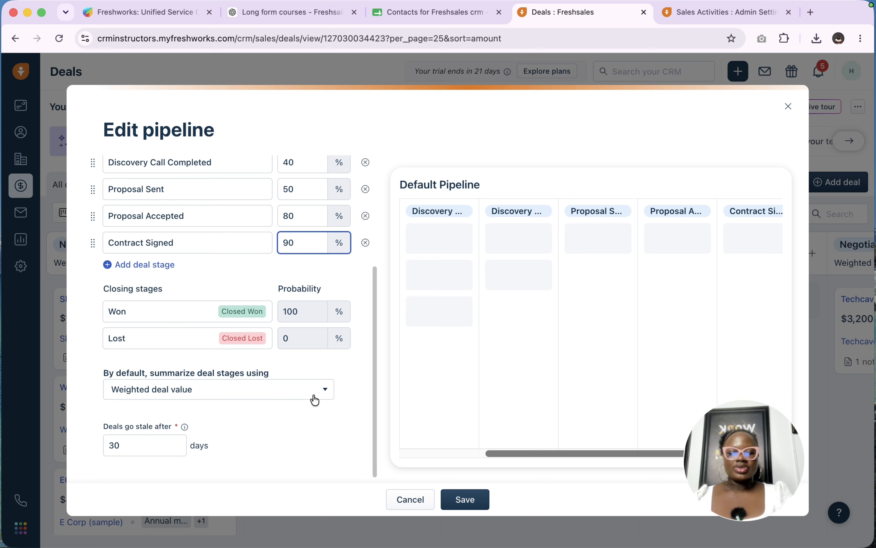
pyautogui.click(255, 395)
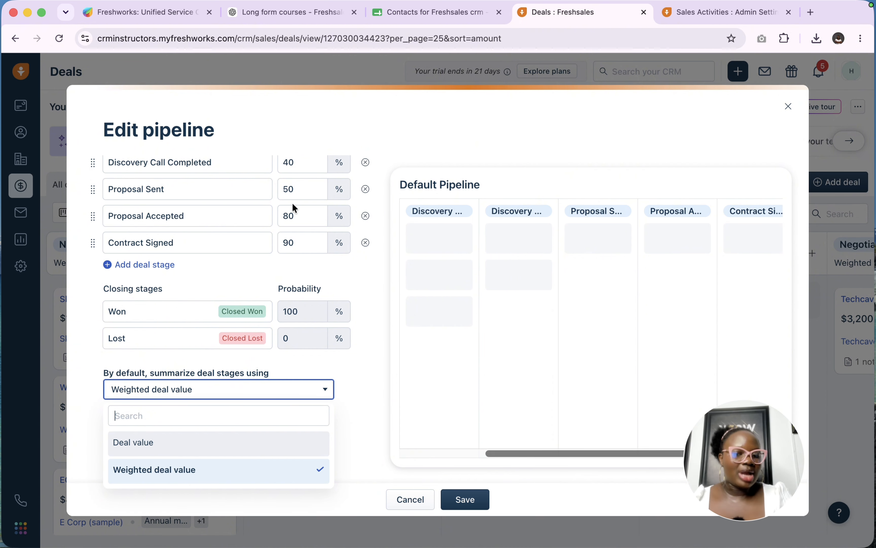
pyautogui.click(303, 372)
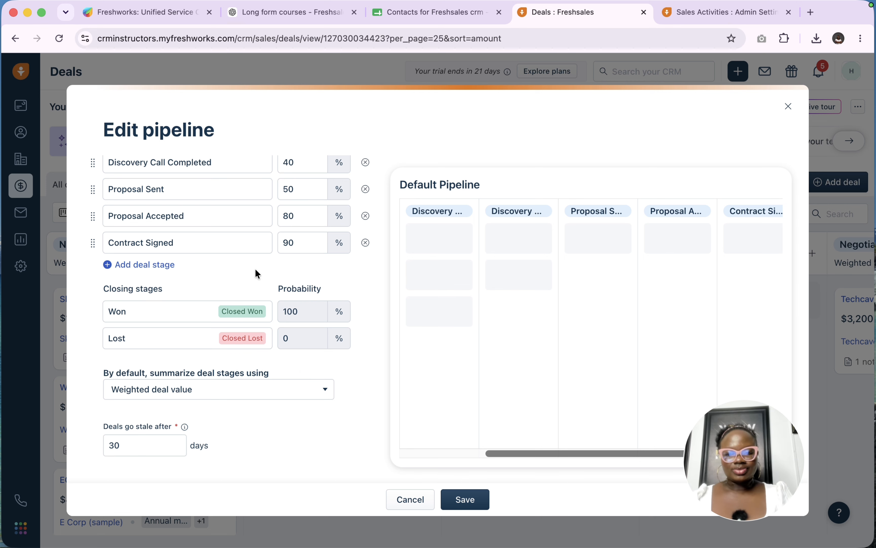
pyautogui.scroll(5, 257, 276)
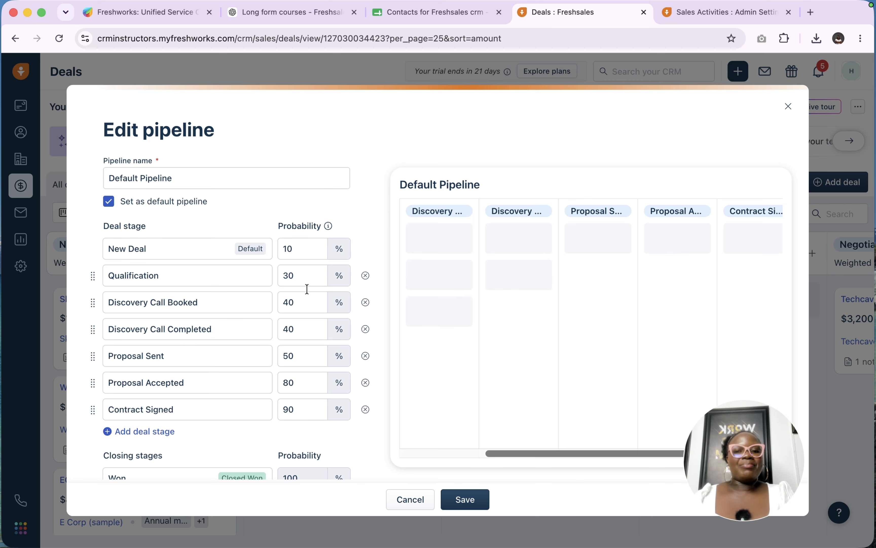
pyautogui.scroll(-5, 355, 291)
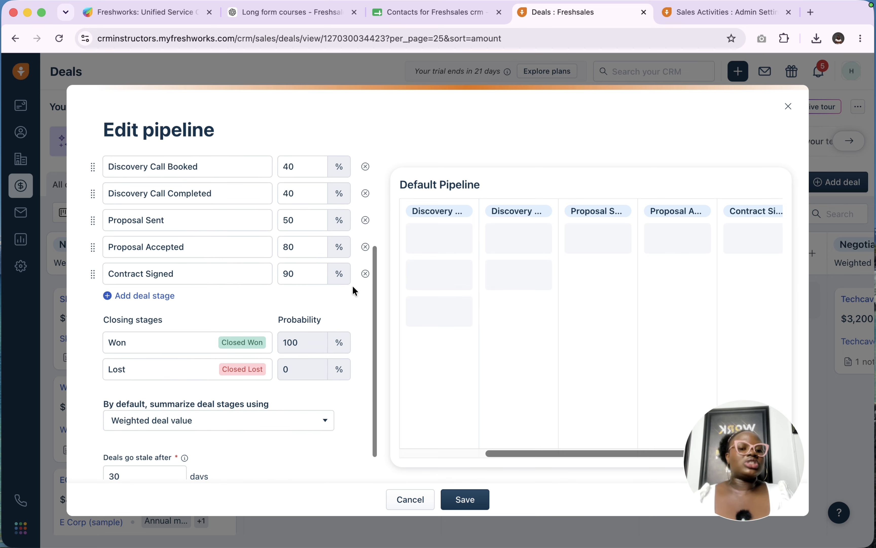
pyautogui.scroll(5, 355, 290)
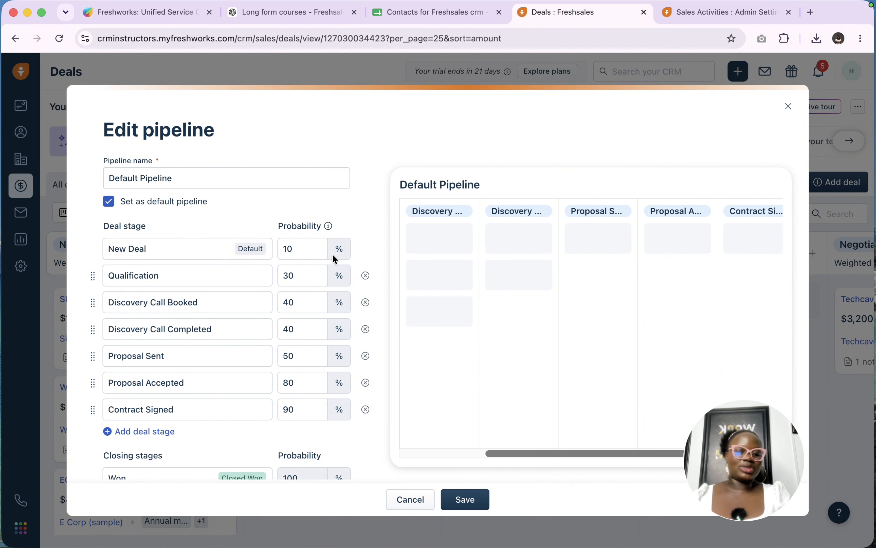
# Save the default pipeline with Weighted deal value as its stage summary, and look over the updated deals board.
pyautogui.scroll(-5, 212, 322)
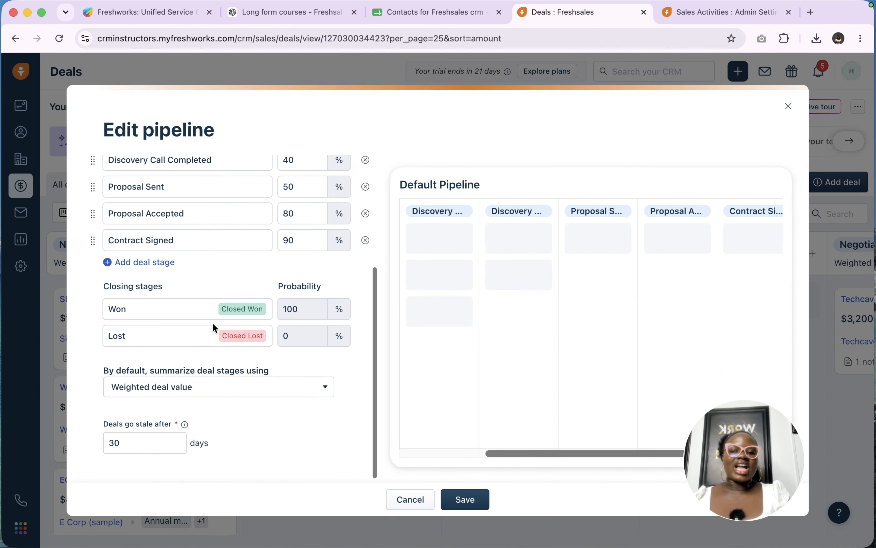
pyautogui.click(193, 388)
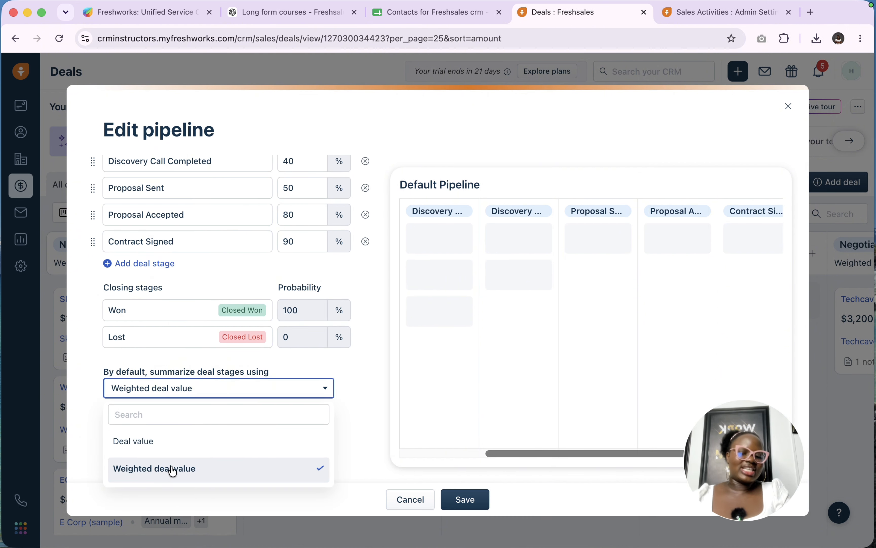
pyautogui.click(377, 390)
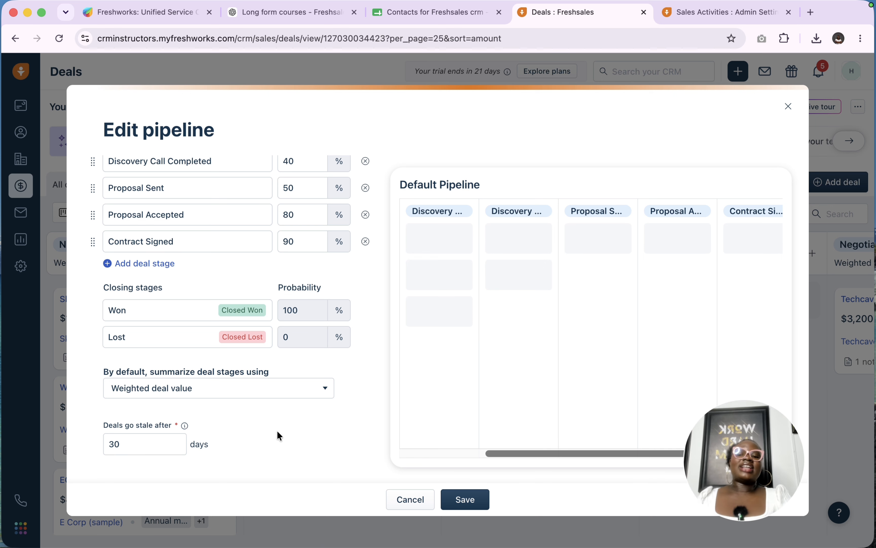
pyautogui.moveTo(186, 429)
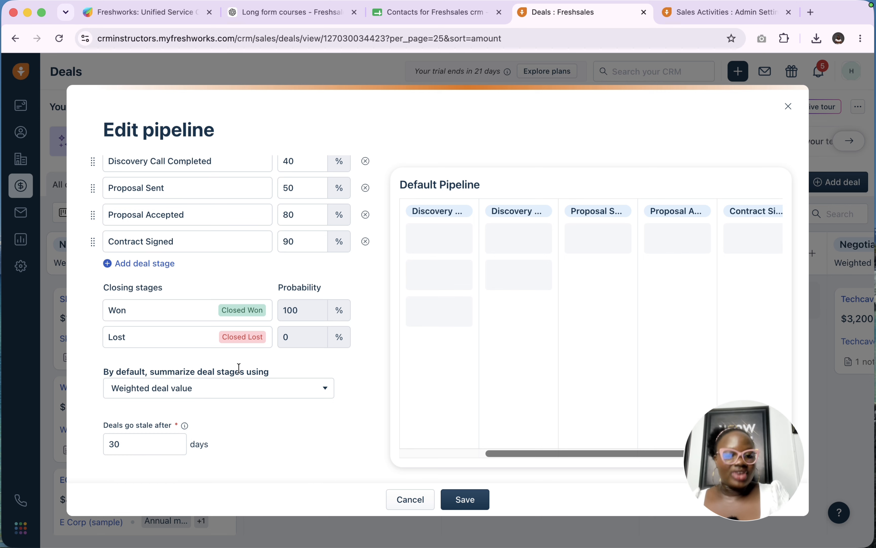
pyautogui.scroll(5, 239, 367)
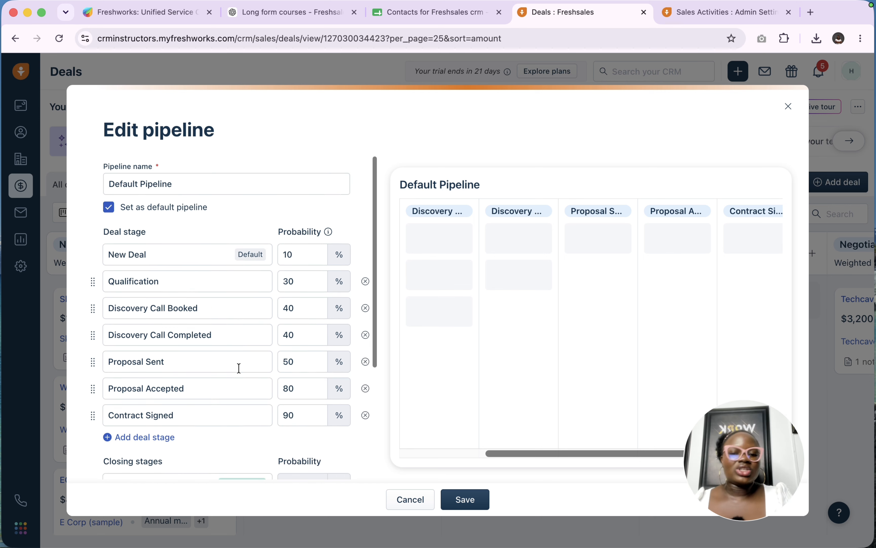
pyautogui.click(466, 502)
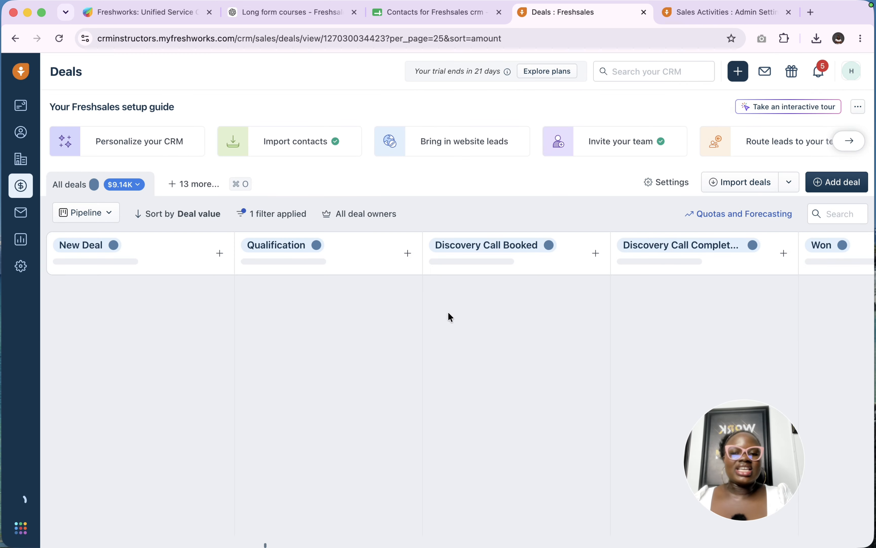
pyautogui.hscroll(5, 623, 297)
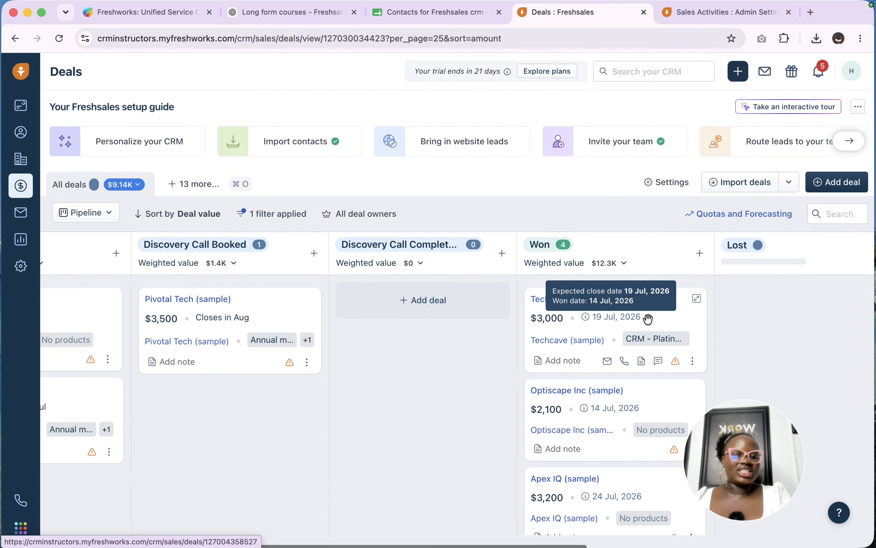
pyautogui.hscroll(5, 646, 317)
pyautogui.hscroll(-10, 648, 319)
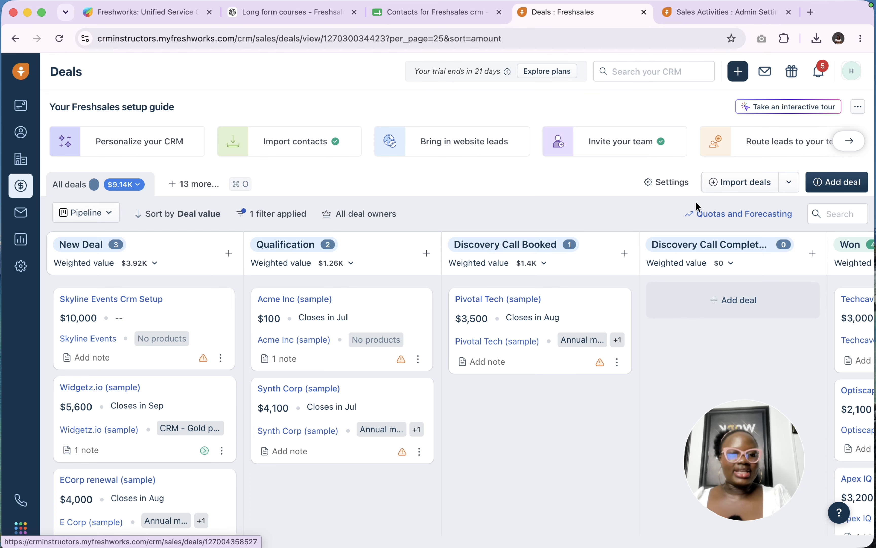
# Examine the new pipeline form's name, deal stages, probabilities, summary option and stale period, and close it without saving.
pyautogui.click(674, 185)
pyautogui.click(619, 280)
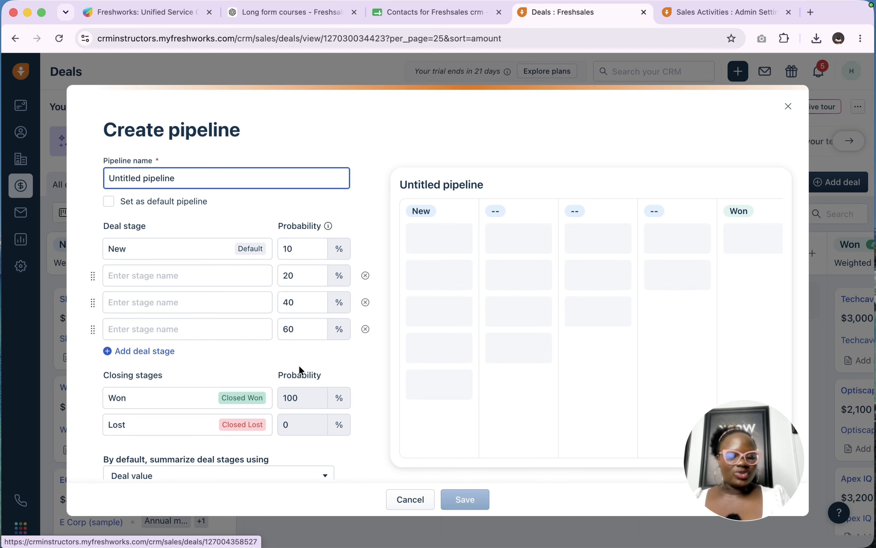
pyautogui.scroll(-3, 299, 365)
pyautogui.scroll(3, 260, 180)
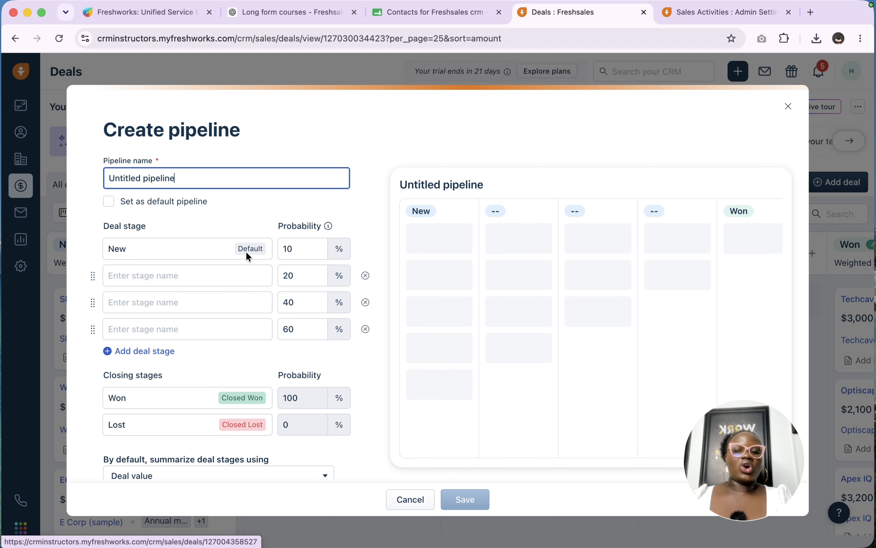
pyautogui.scroll(-3, 235, 307)
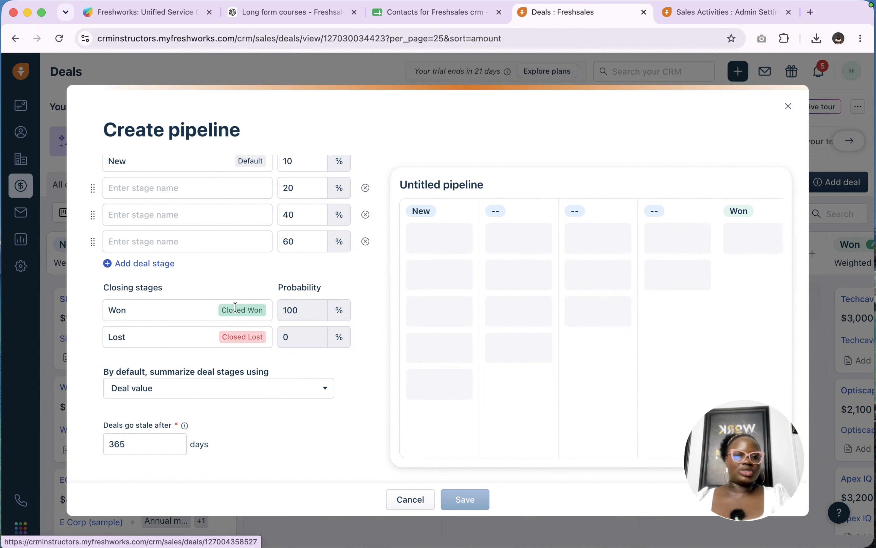
pyautogui.scroll(3, 299, 216)
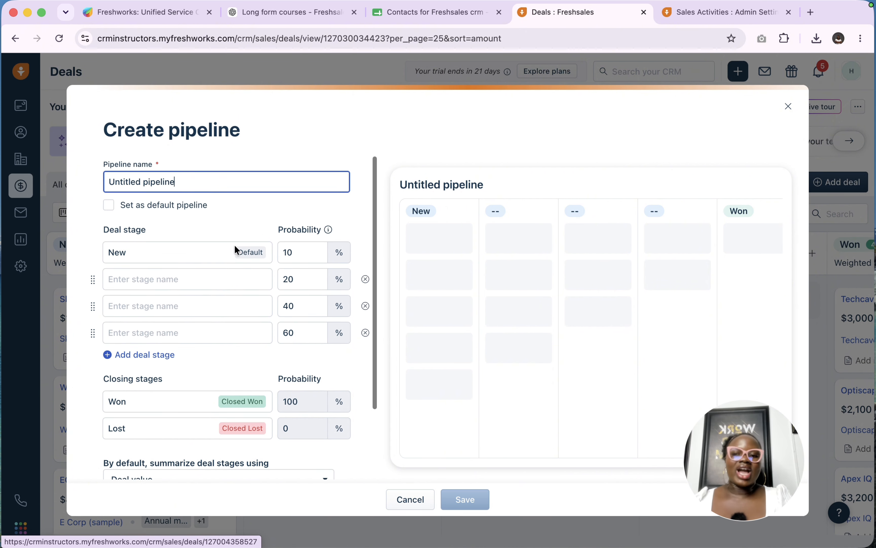
pyautogui.click(199, 183)
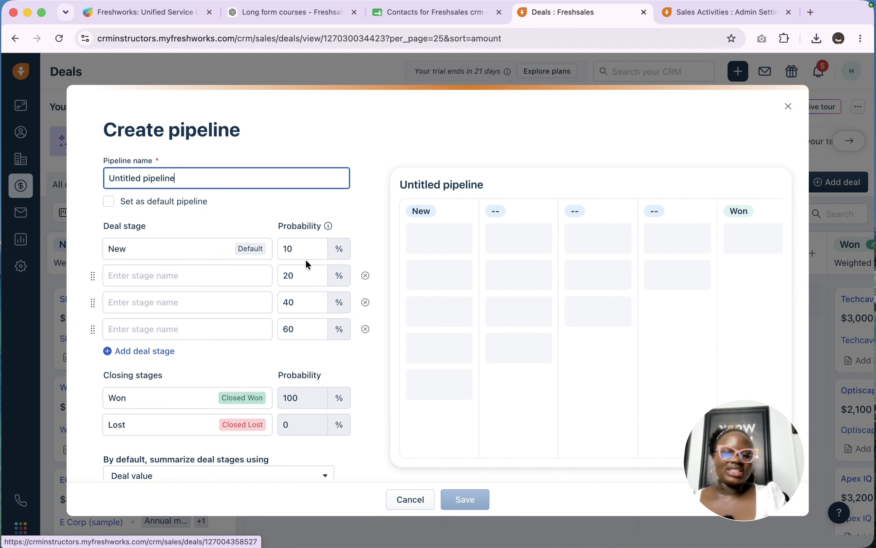
pyautogui.scroll(-3, 305, 259)
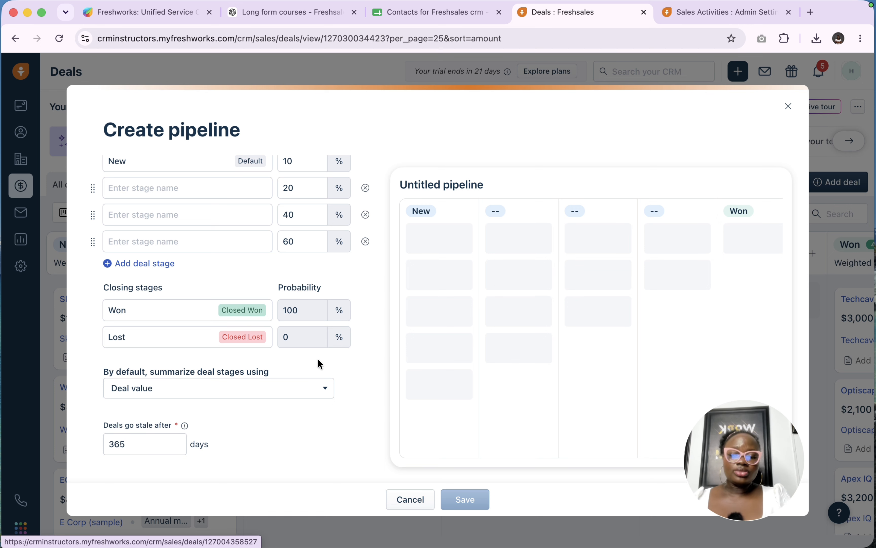
pyautogui.click(276, 392)
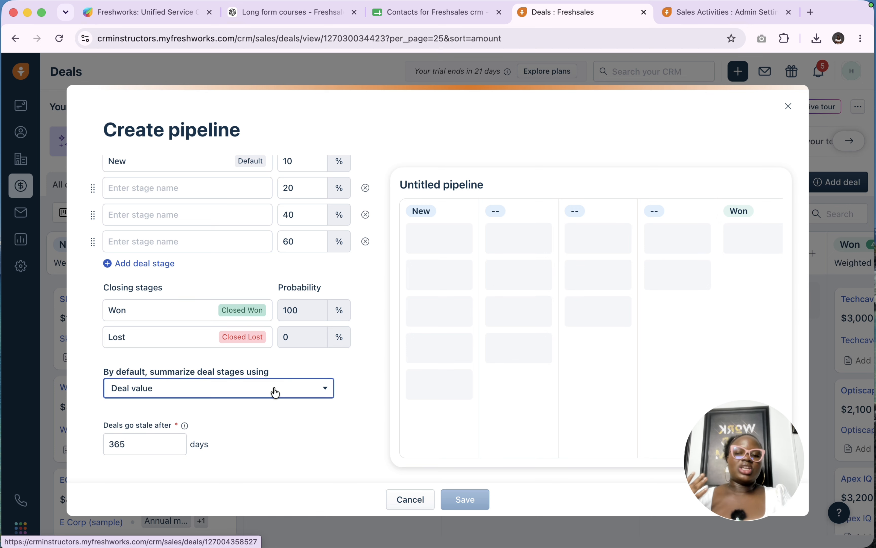
pyautogui.click(516, 136)
pyautogui.click(788, 107)
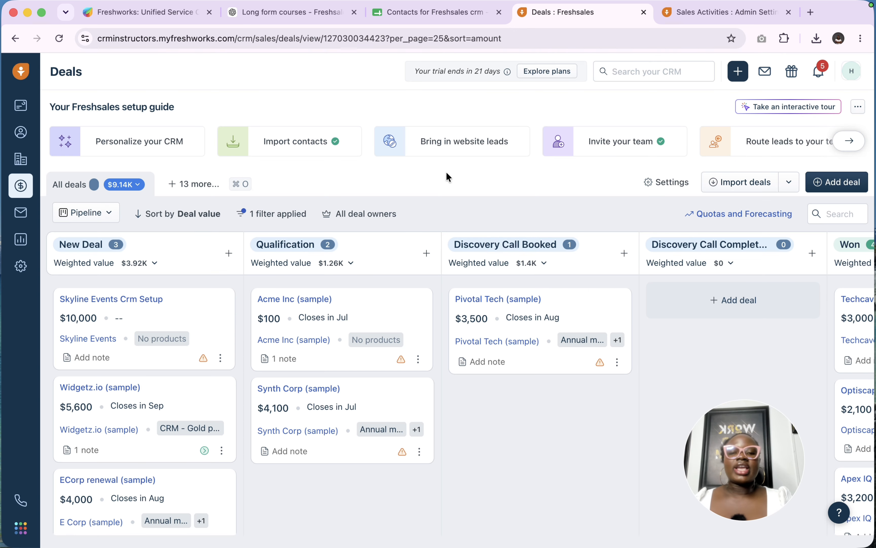
# View the deals as a table, look through the list, and return to the pipeline view.
pyautogui.click(86, 213)
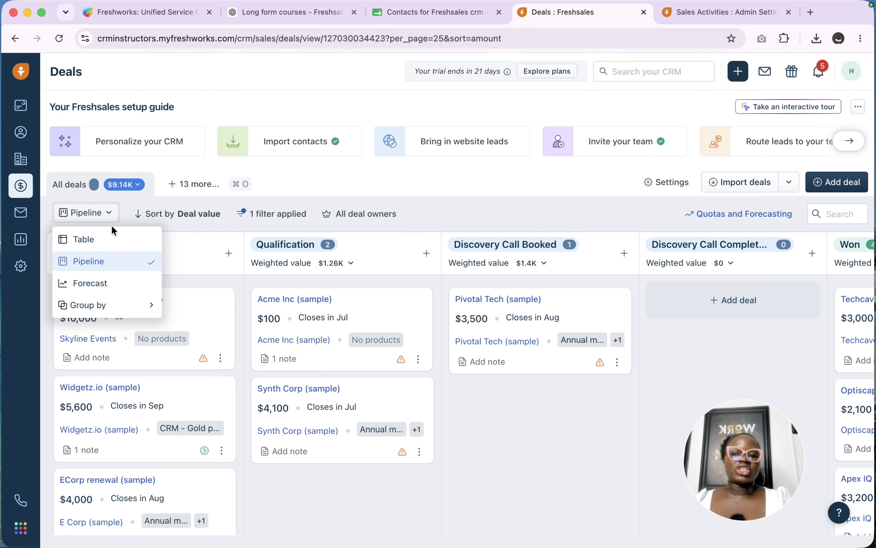
pyautogui.click(95, 243)
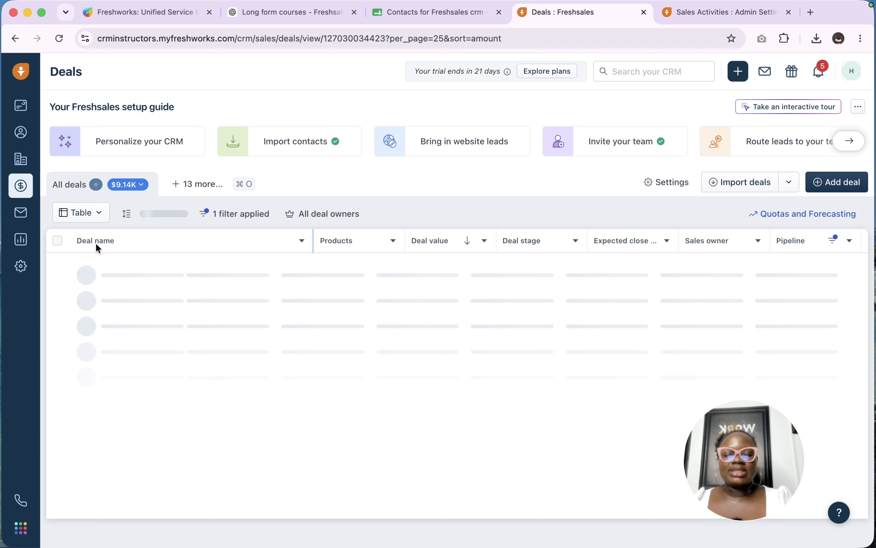
pyautogui.scroll(-2, 418, 374)
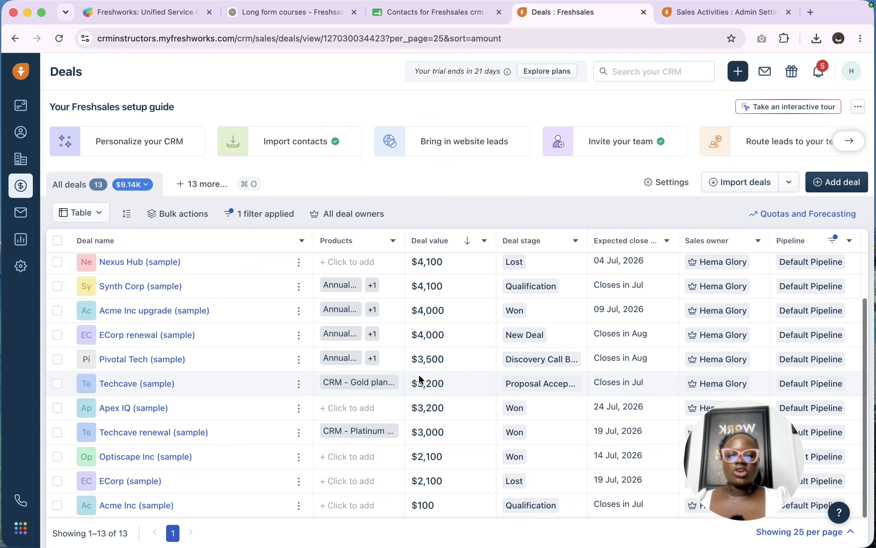
pyautogui.scroll(2, 418, 374)
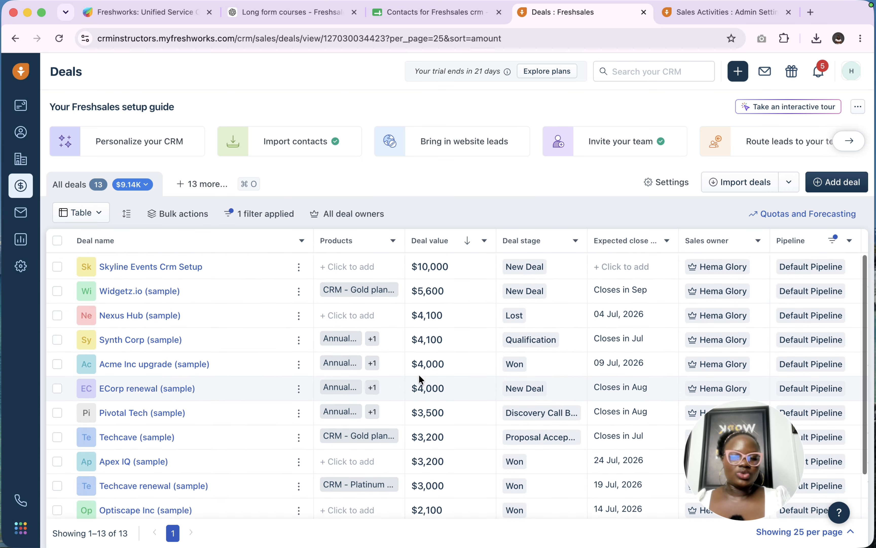
pyautogui.click(62, 211)
pyautogui.click(89, 259)
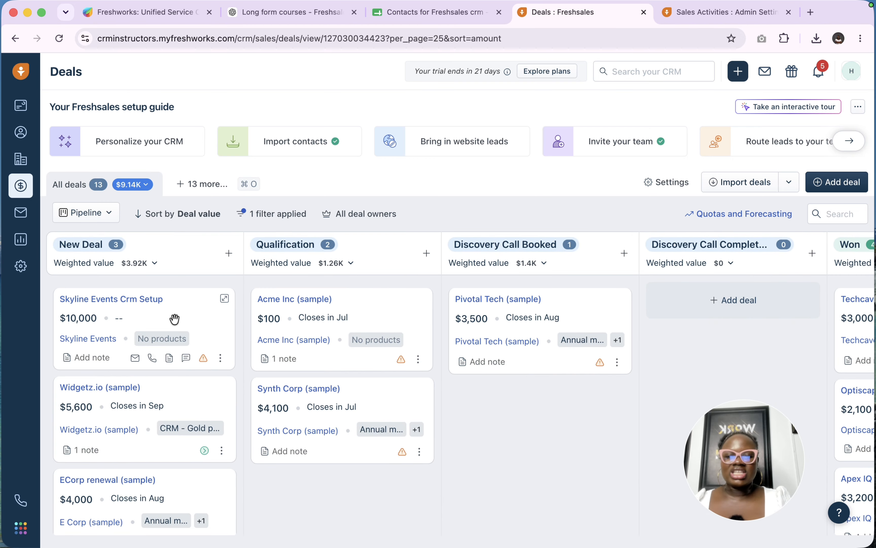
# Move the Skyline Events Crm Setup deal from New Deal to Qualification and on to Discovery Call Booked.
pyautogui.moveTo(176, 309); pyautogui.dragTo(219, 291)
pyautogui.moveTo(86, 335); pyautogui.dragTo(345, 296)
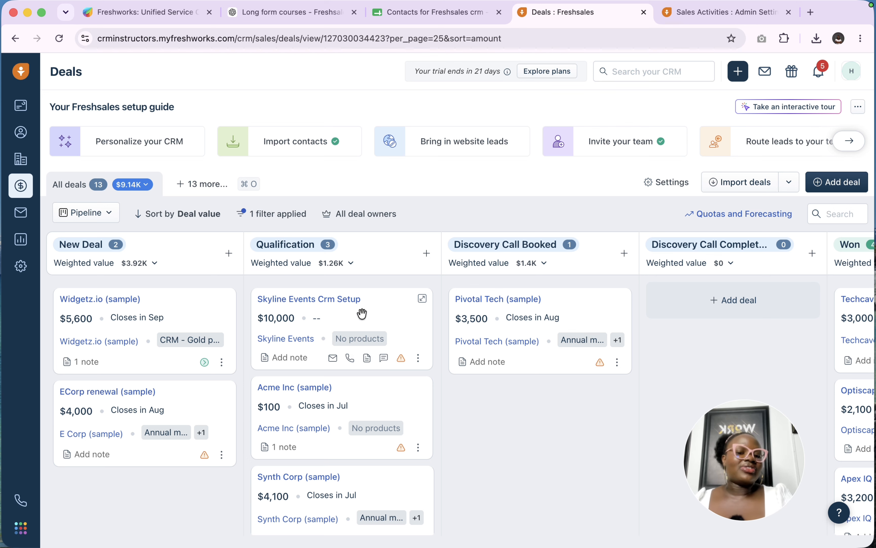
pyautogui.moveTo(362, 313); pyautogui.dragTo(540, 286)
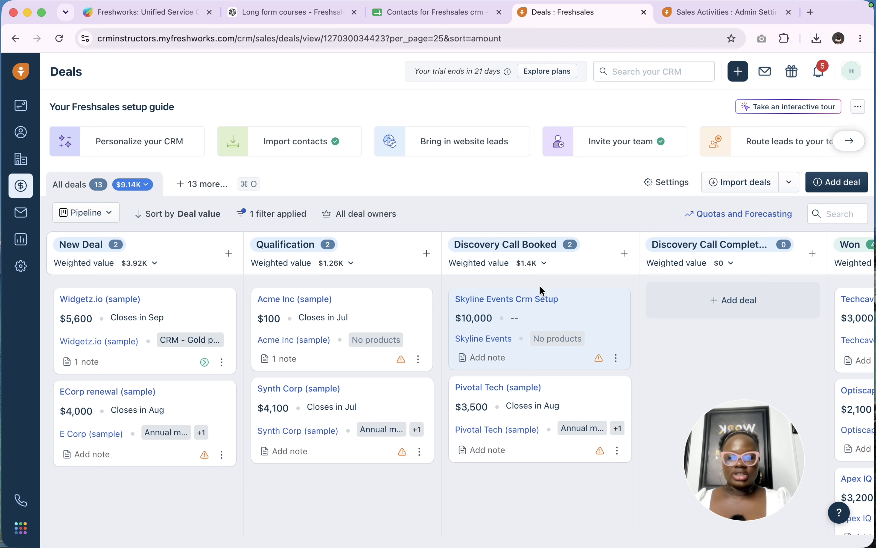
# Show the deals in the Forecast view and examine the 2026 forecast by month and by quarter.
pyautogui.click(104, 212)
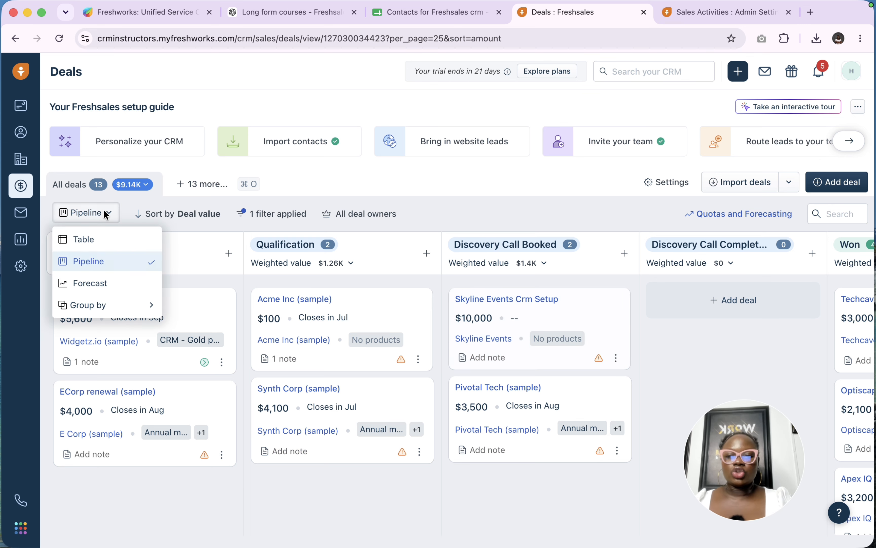
pyautogui.click(96, 286)
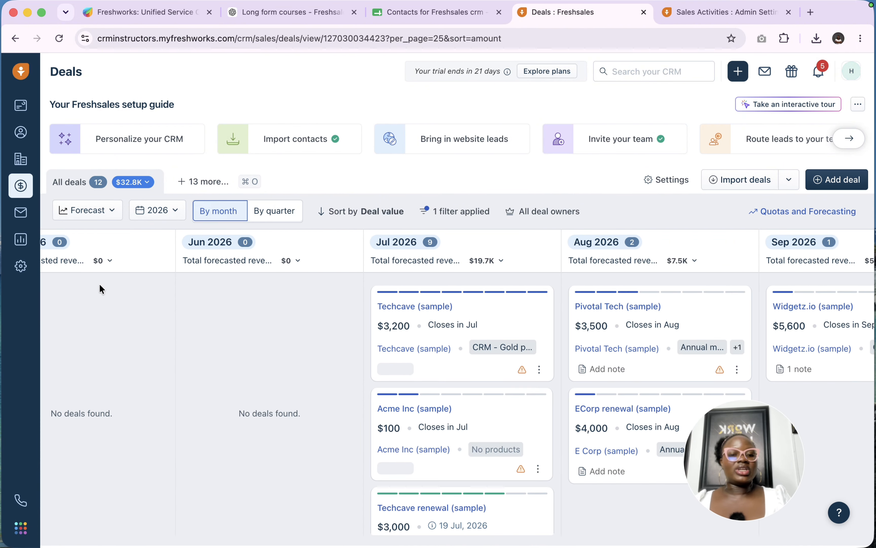
pyautogui.hscroll(5, 420, 320)
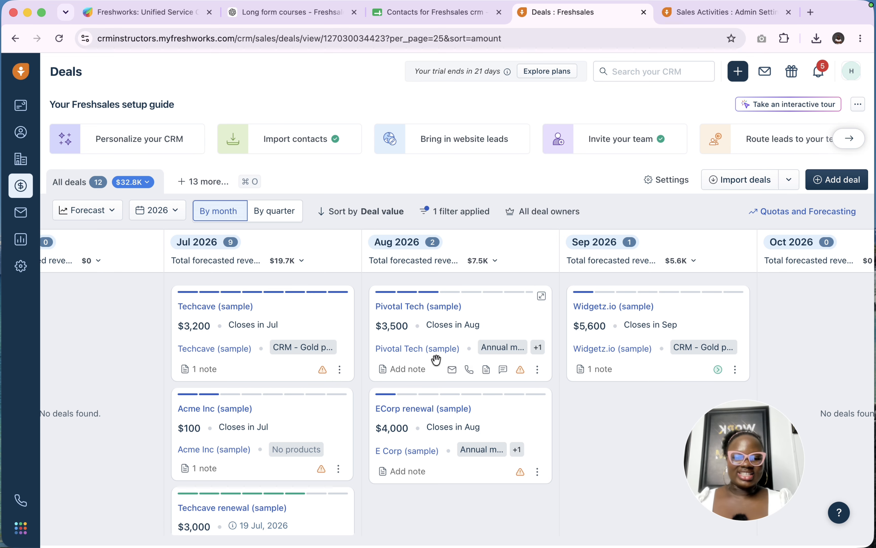
pyautogui.hscroll(-3, 508, 397)
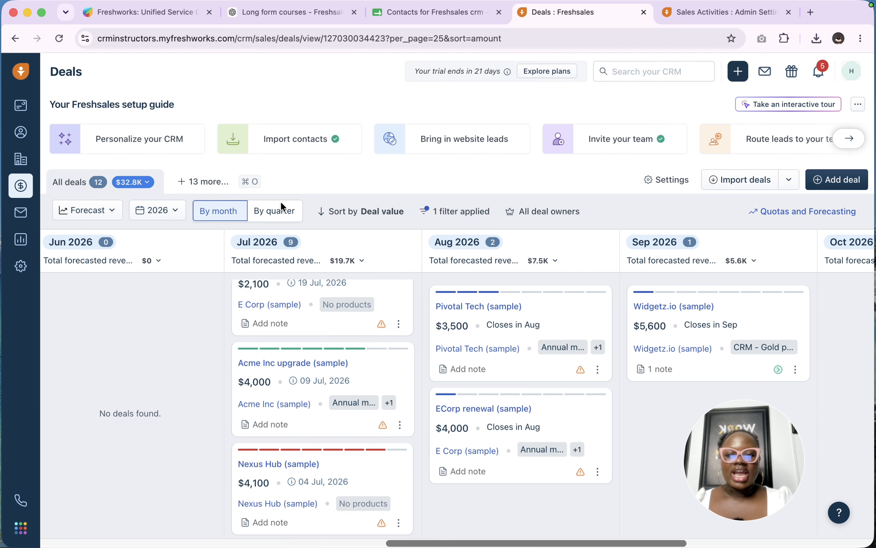
pyautogui.click(272, 216)
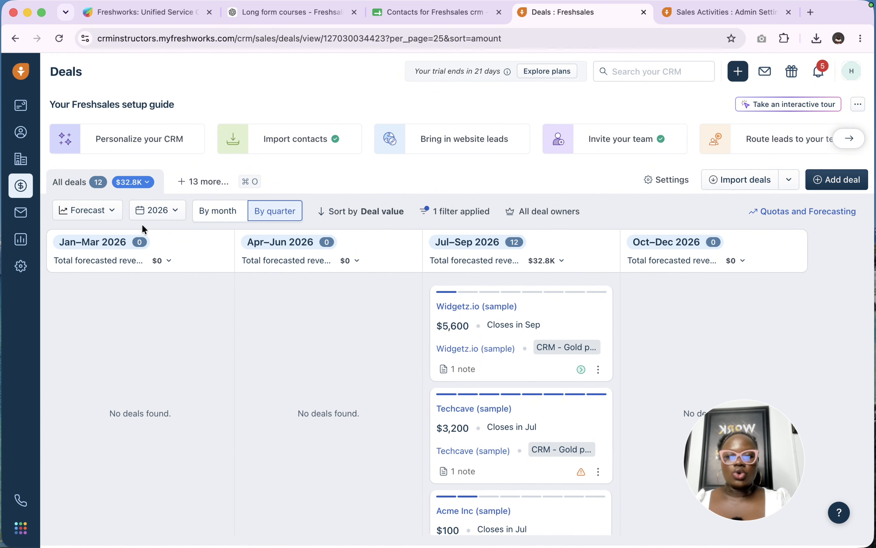
# Group the deals by Deal type to inspect the breakdown, and return to the pipeline view.
pyautogui.click(97, 211)
pyautogui.moveTo(99, 307)
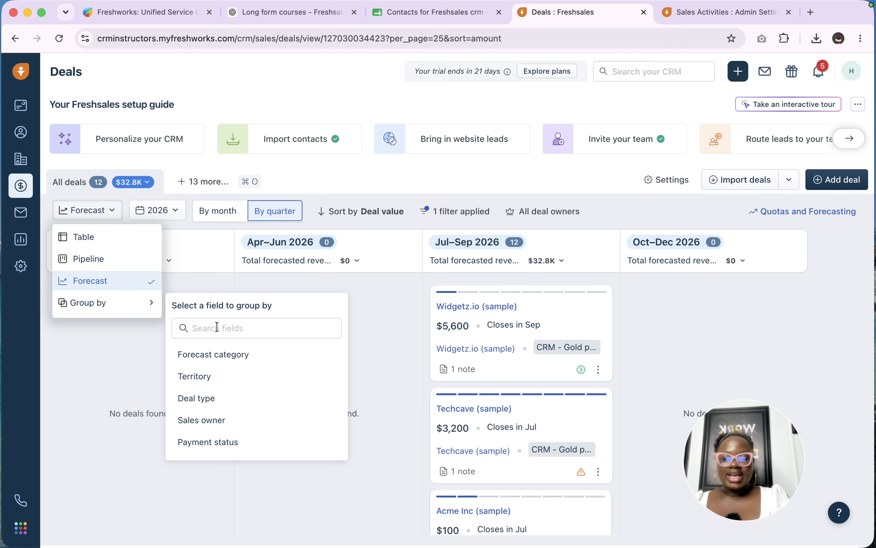
pyautogui.click(211, 397)
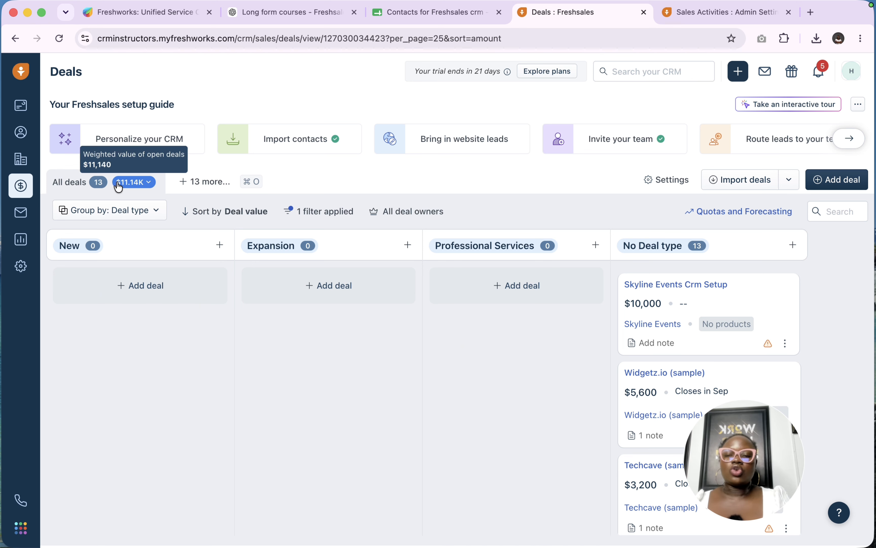
pyautogui.click(107, 210)
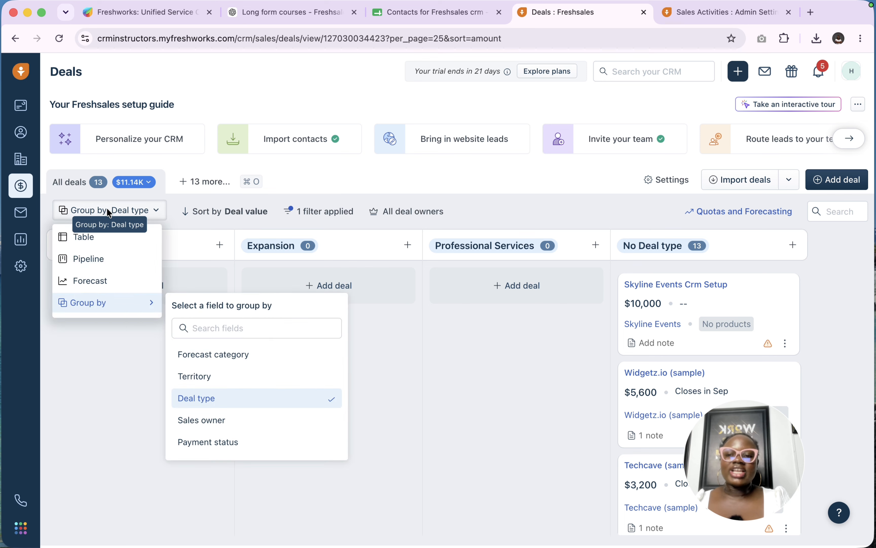
pyautogui.click(87, 256)
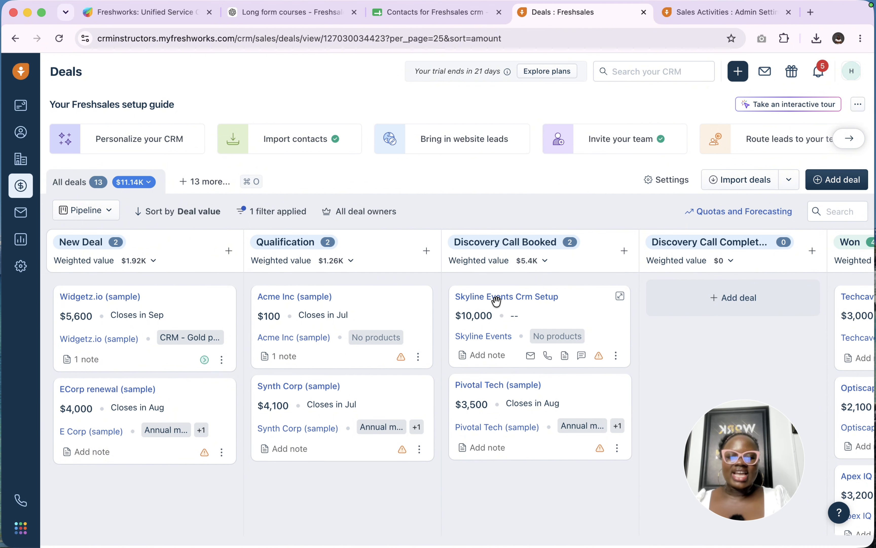
# Open the Skyline Events Crm Setup deal, look over its fields and show its activities.
pyautogui.click(511, 299)
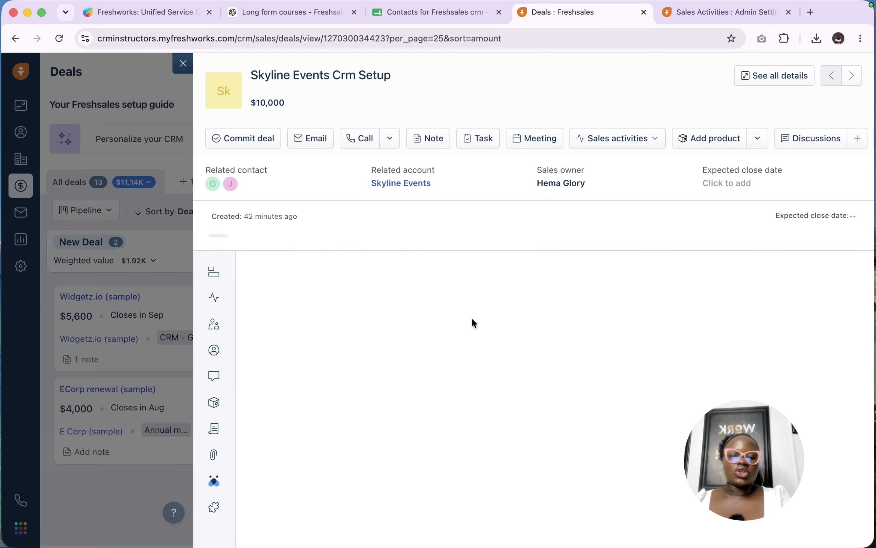
pyautogui.scroll(-1, 466, 291)
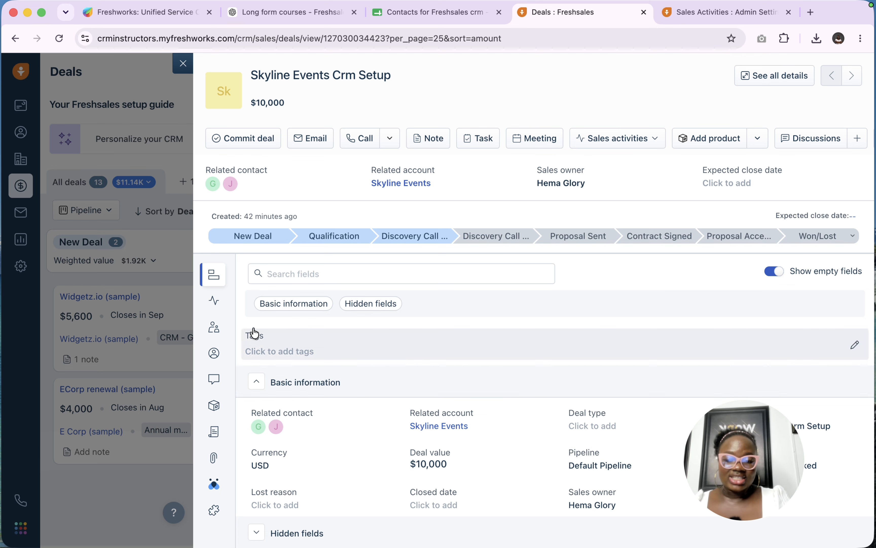
pyautogui.click(214, 301)
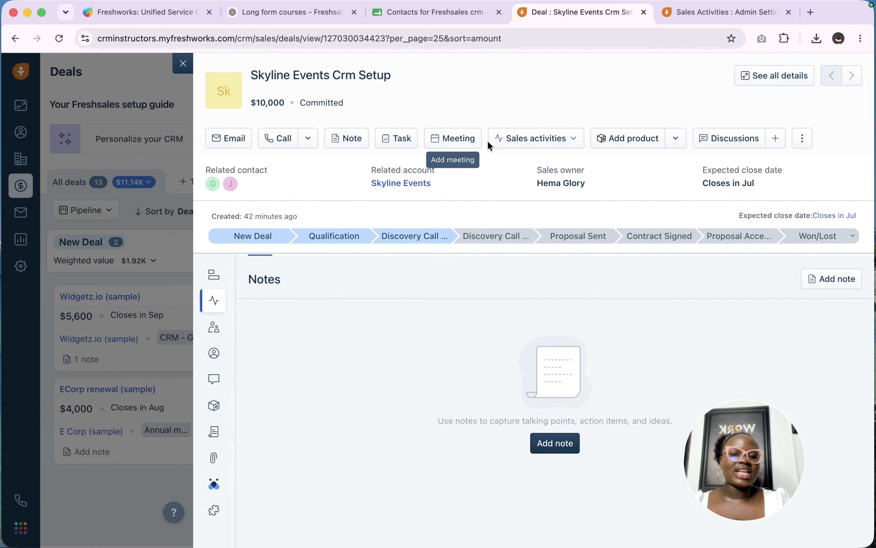
# Start a Crm Review Email sales activity for the deal, look over its form fields, and close it without saving.
pyautogui.click(529, 140)
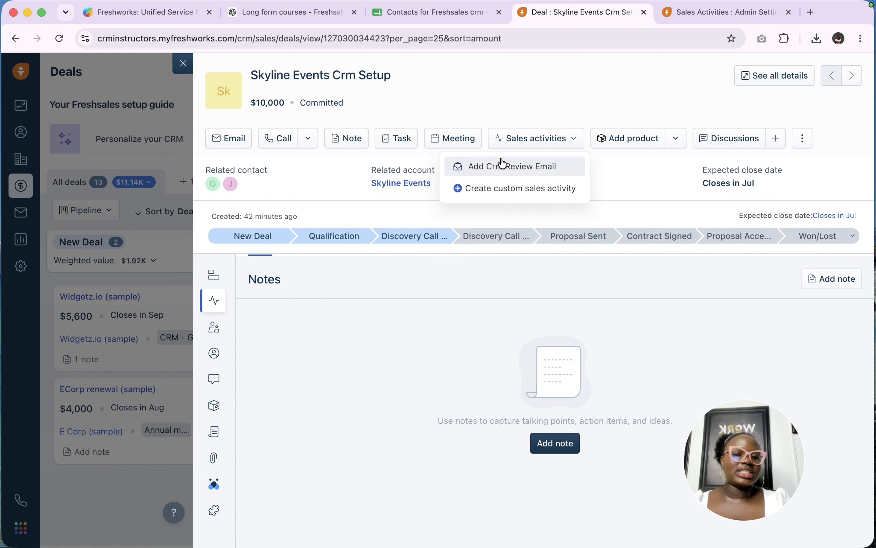
pyautogui.click(510, 167)
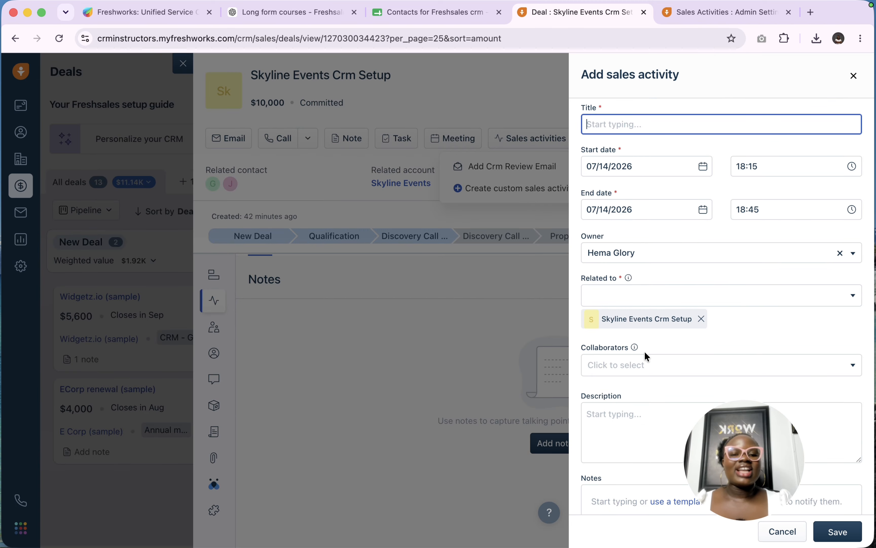
pyautogui.scroll(-3, 644, 348)
pyautogui.scroll(-10, 644, 346)
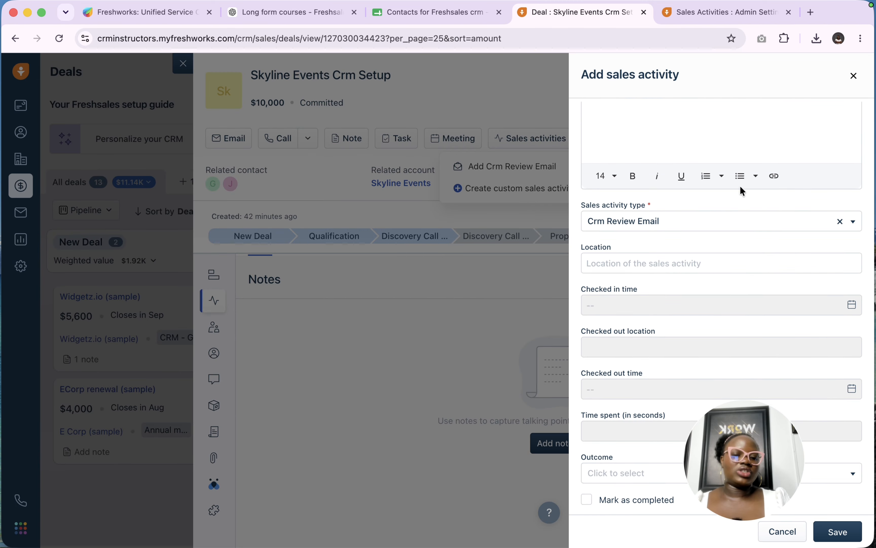
pyautogui.click(854, 84)
# Add the product Annual maintenance contract (sample) to the deal with a quantity of 4 and a 10% discount.
pyautogui.click(630, 142)
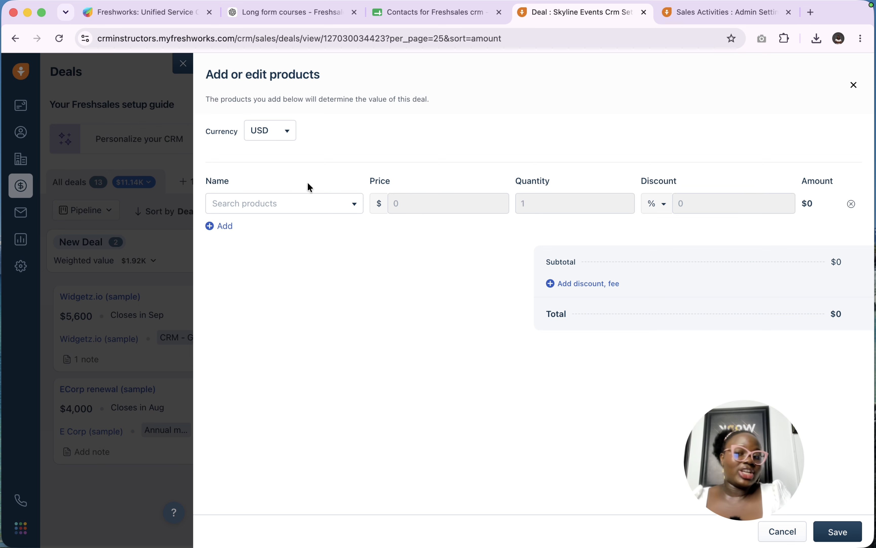
pyautogui.click(296, 202)
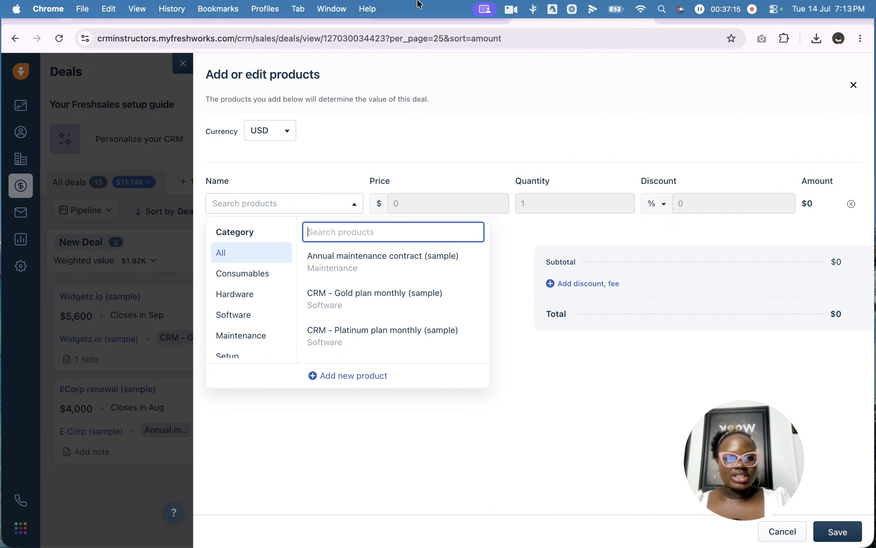
pyautogui.click(406, 270)
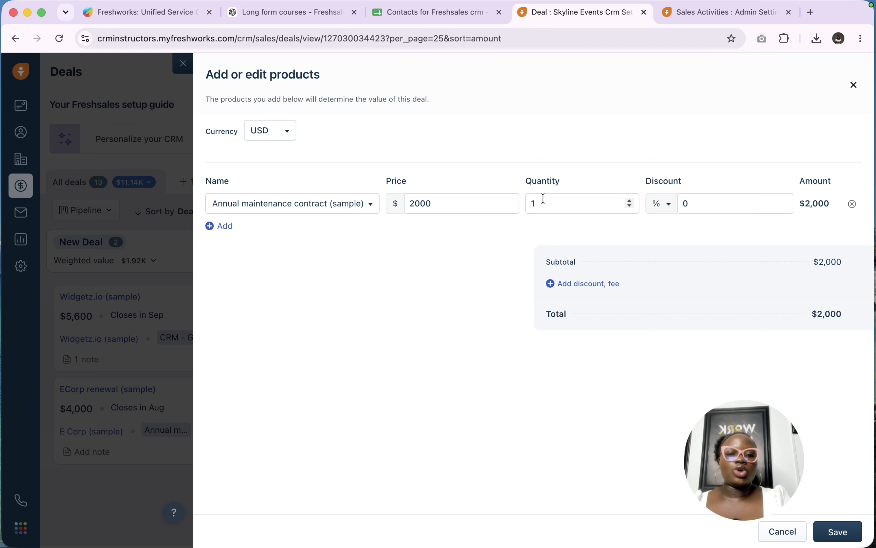
pyautogui.click(629, 200)
pyautogui.click(630, 201)
pyautogui.click(629, 200)
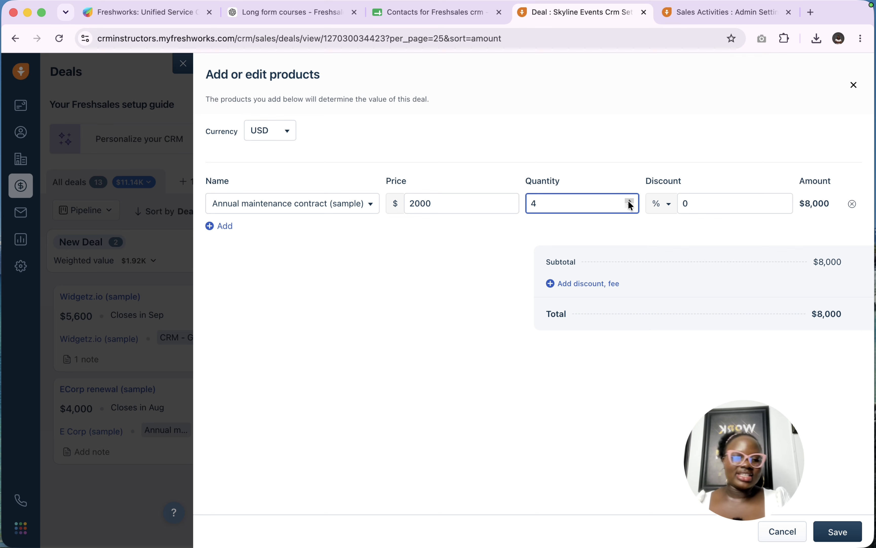
pyautogui.click(725, 200)
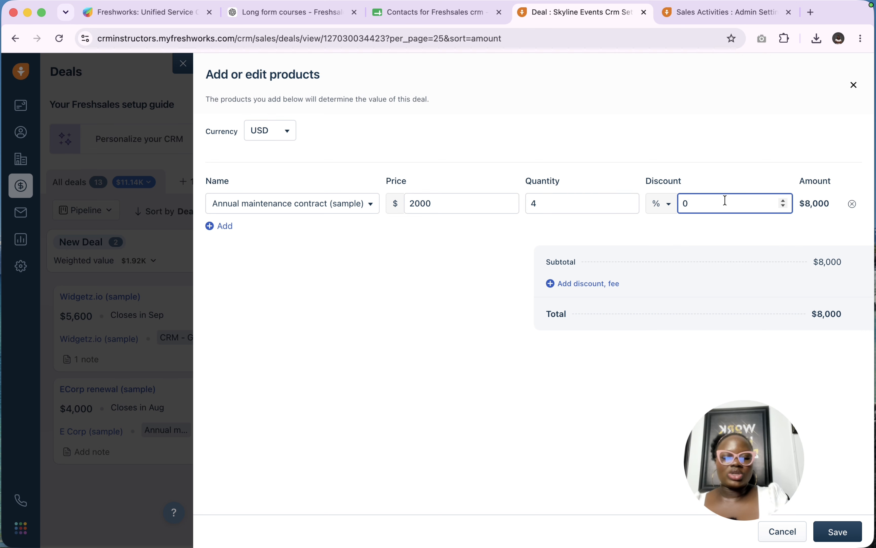
pyautogui.press('BackSpace')
pyautogui.write('10')
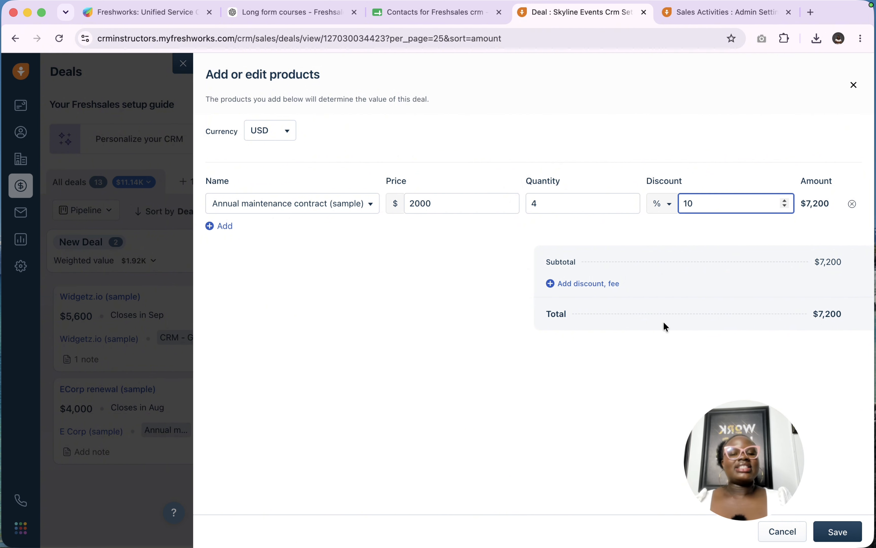
# Add a flat-value fee of $1000 named Setup fee to the deal's products and save them.
pyautogui.click(592, 286)
pyautogui.click(587, 333)
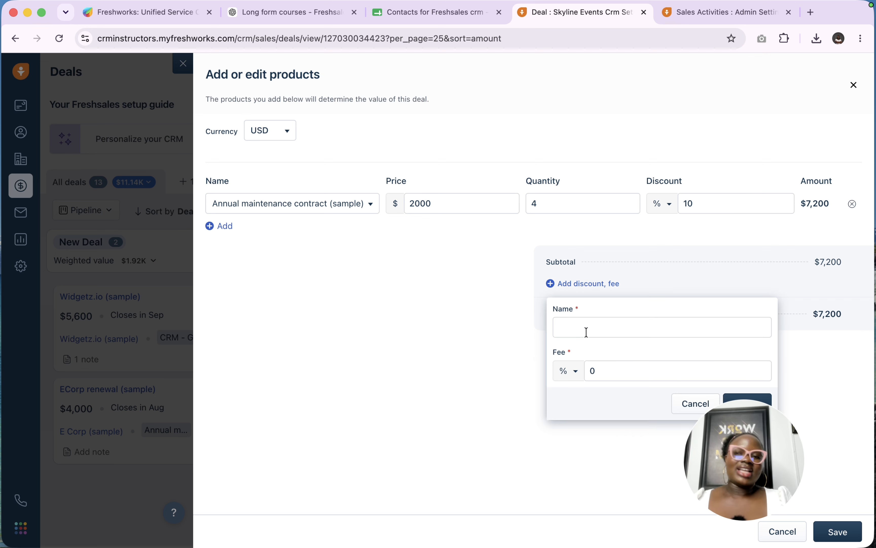
pyautogui.click(594, 329)
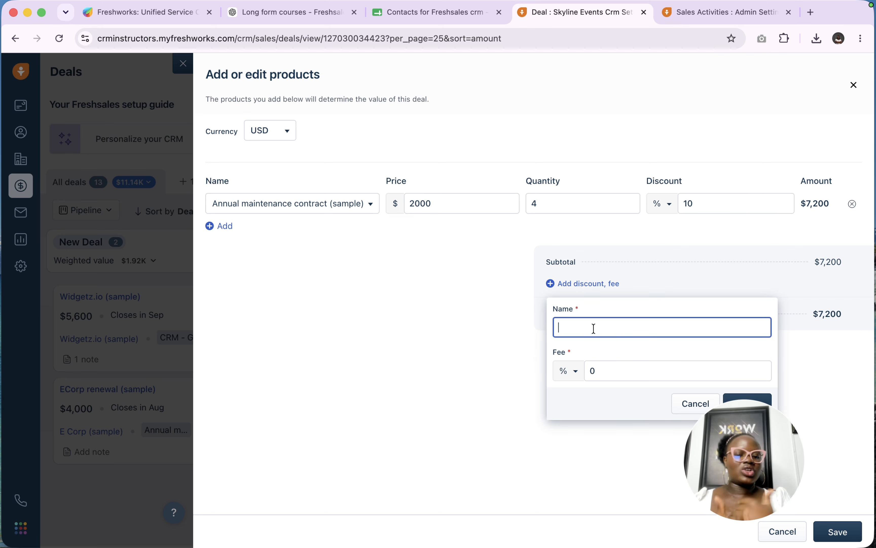
pyautogui.write('Setup fee')
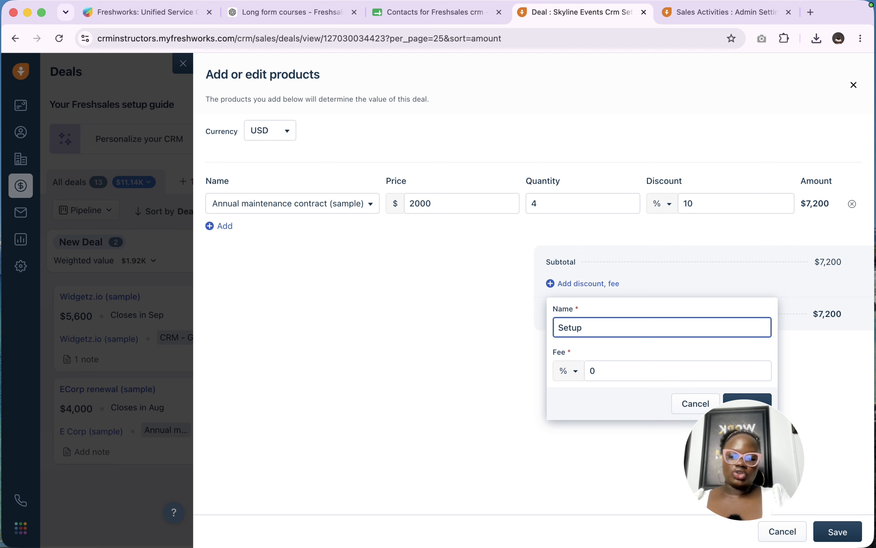
pyautogui.click(604, 371)
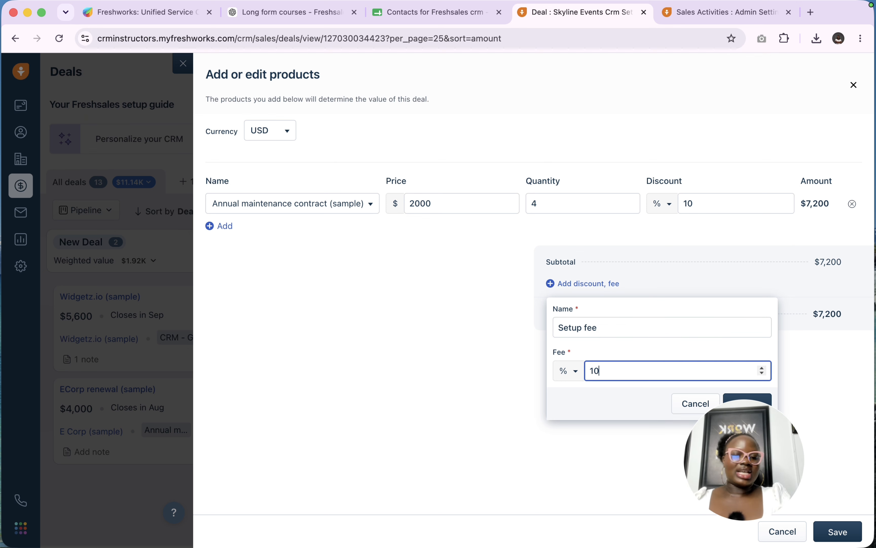
pyautogui.click(567, 371)
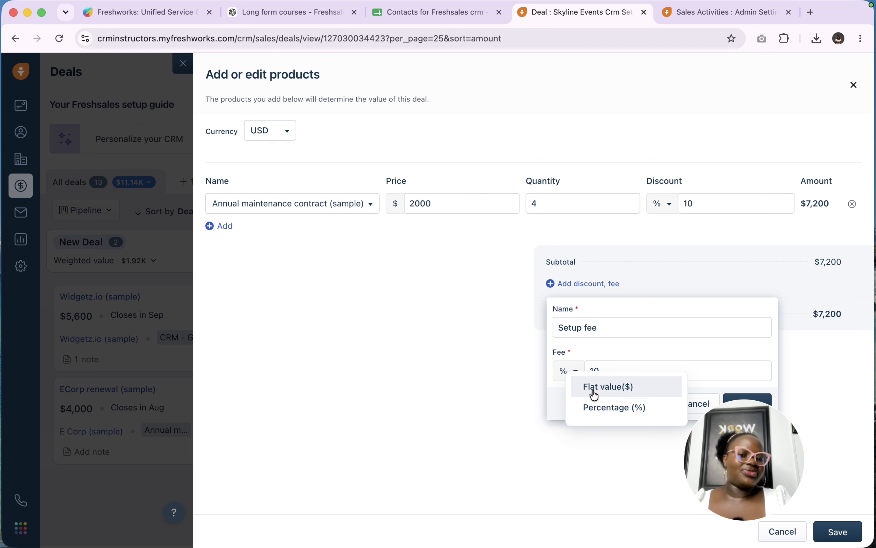
pyautogui.click(586, 385)
pyautogui.click(609, 376)
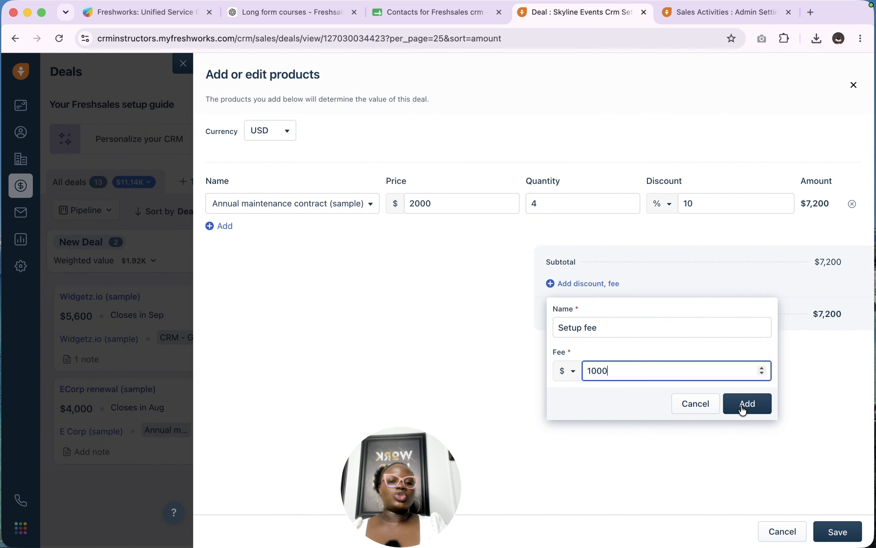
pyautogui.click(744, 408)
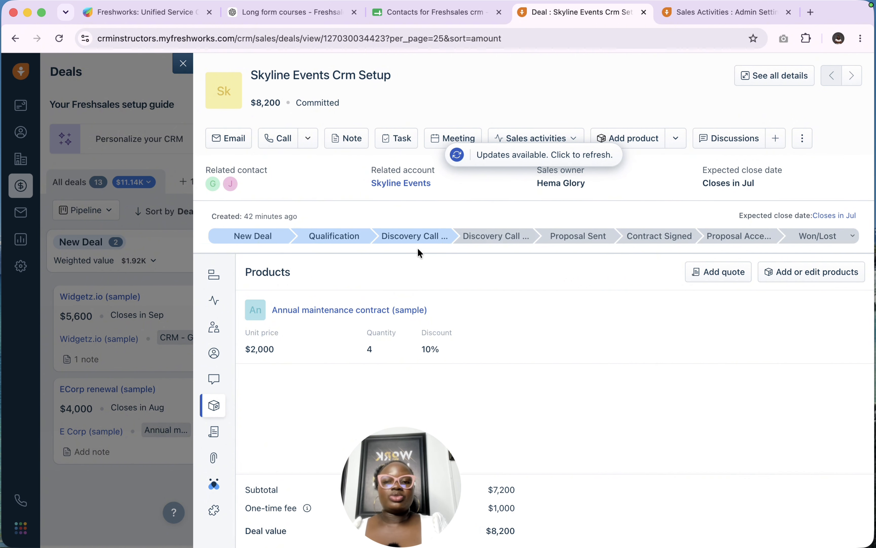
# Move the Skyline Events Crm Setup deal to Proposal Sent and look through its quotes, products, contacts and deal team.
pyautogui.click(574, 240)
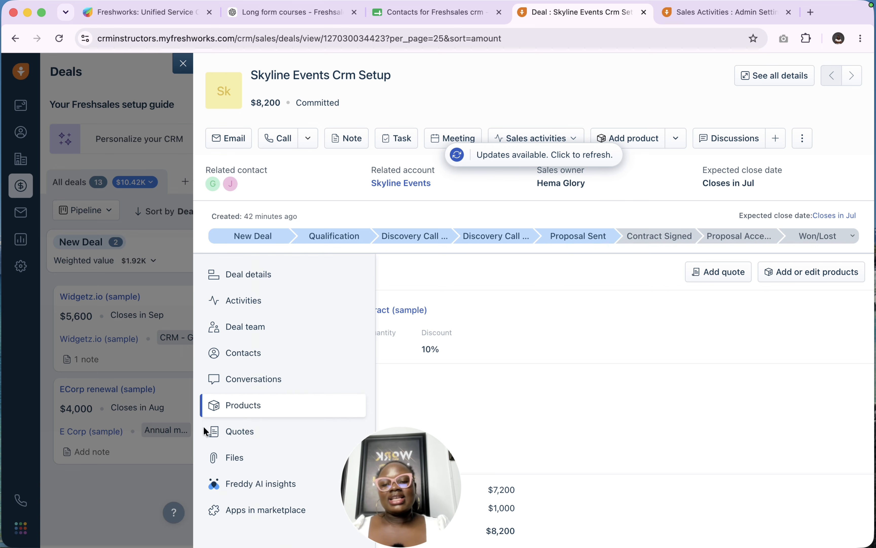
pyautogui.click(227, 434)
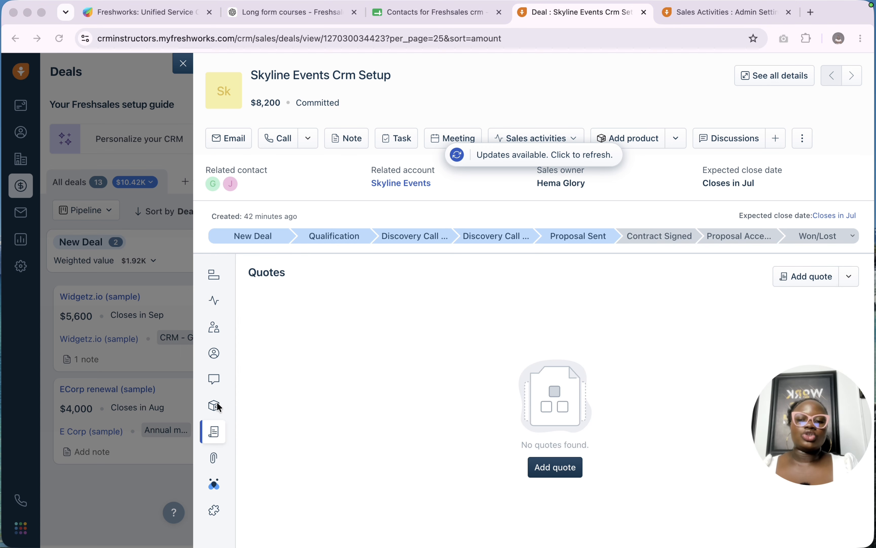
pyautogui.moveTo(213, 407)
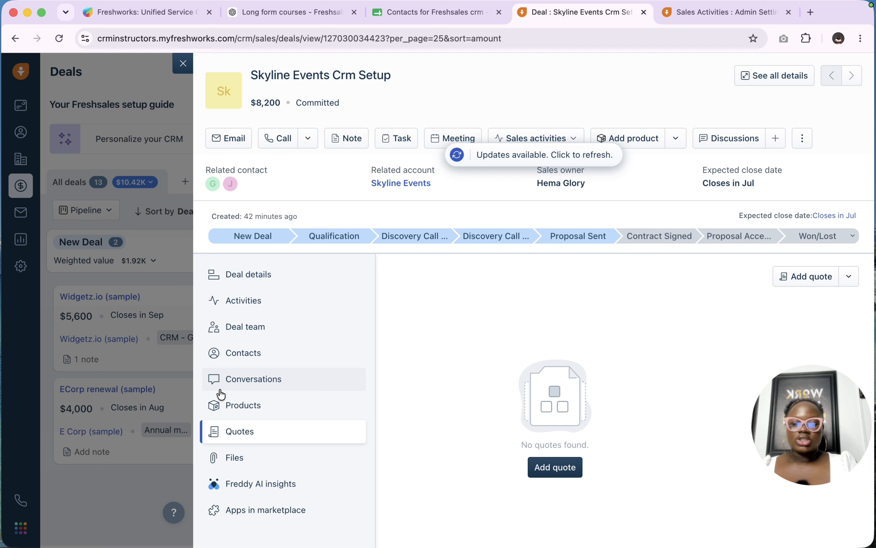
pyautogui.click(229, 409)
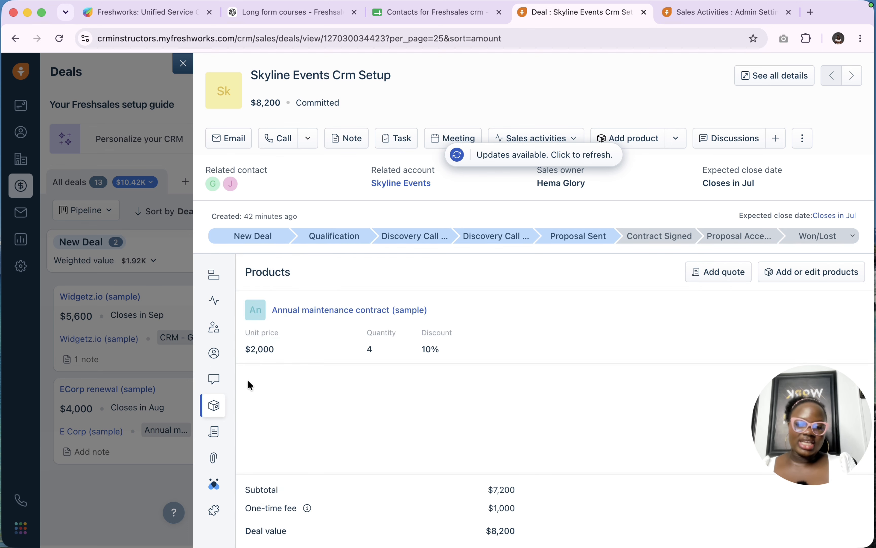
pyautogui.click(235, 359)
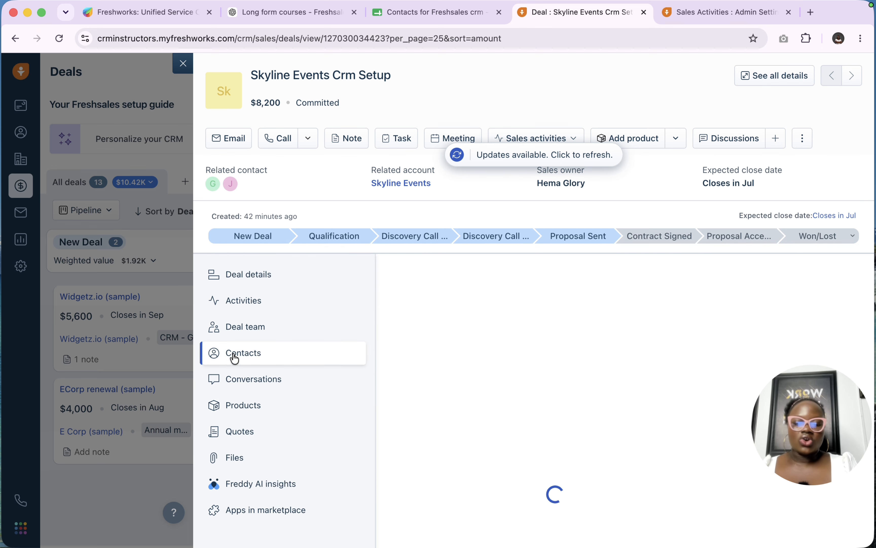
pyautogui.click(235, 337)
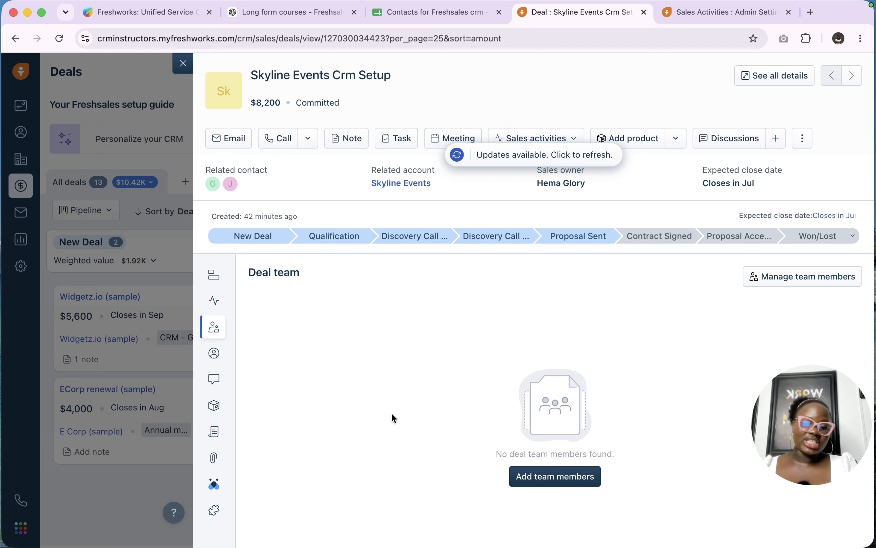
# Review the deal's notes, tasks, meetings and Crm Review Email activities, refresh the record, and return to the deals pipeline.
pyautogui.click(211, 305)
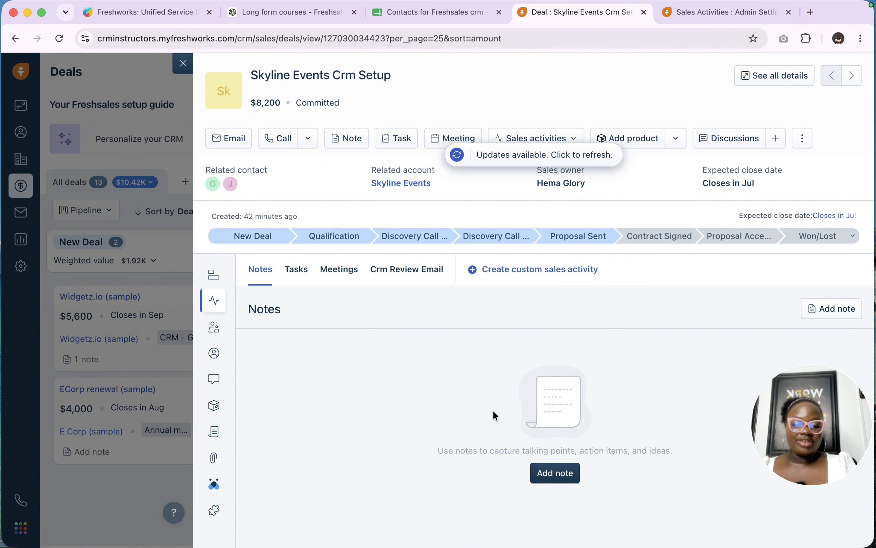
pyautogui.click(295, 270)
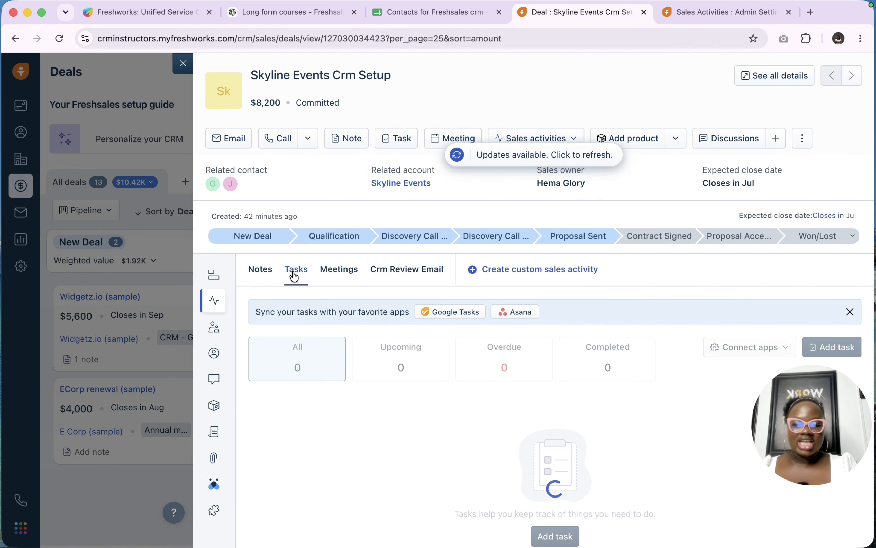
pyautogui.click(342, 277)
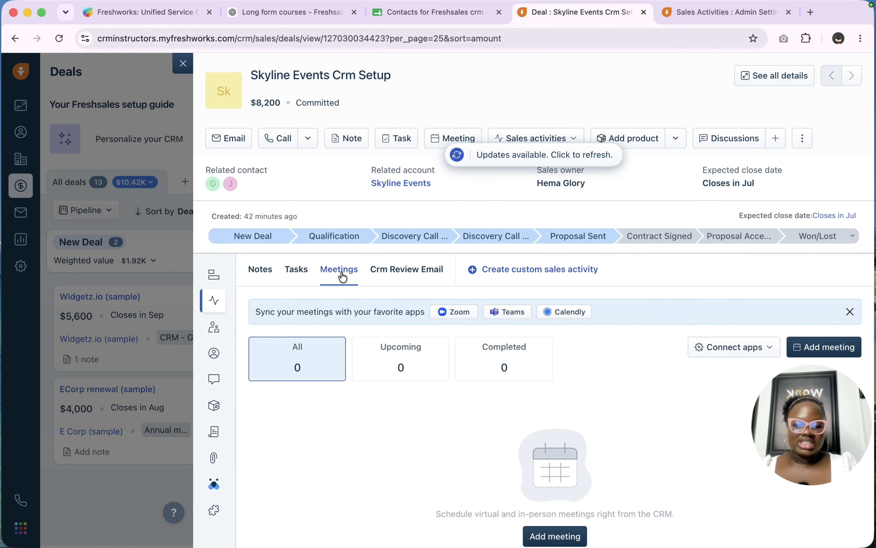
pyautogui.click(397, 282)
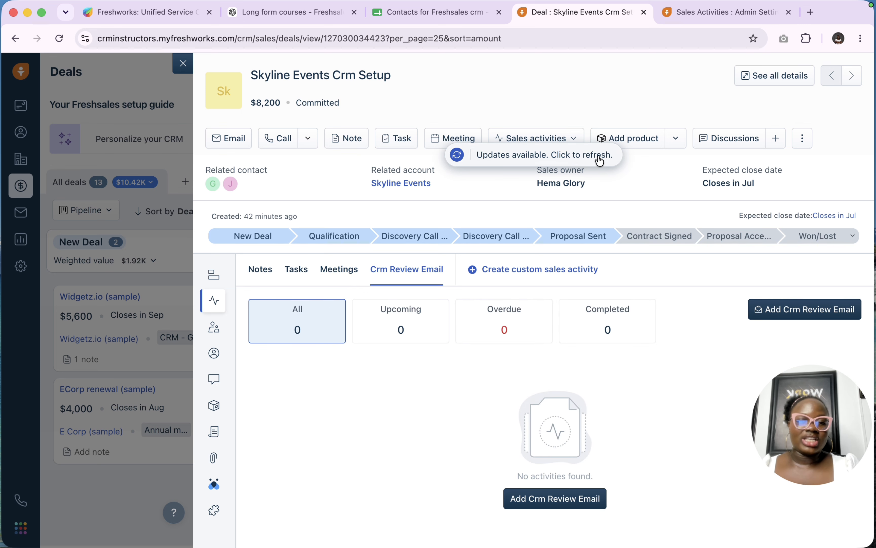
pyautogui.click(578, 157)
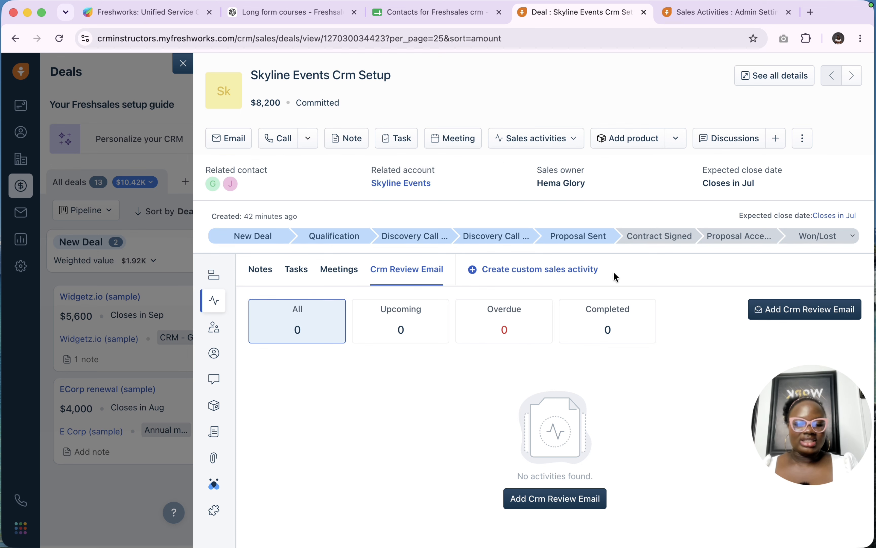
pyautogui.scroll(-1, 614, 271)
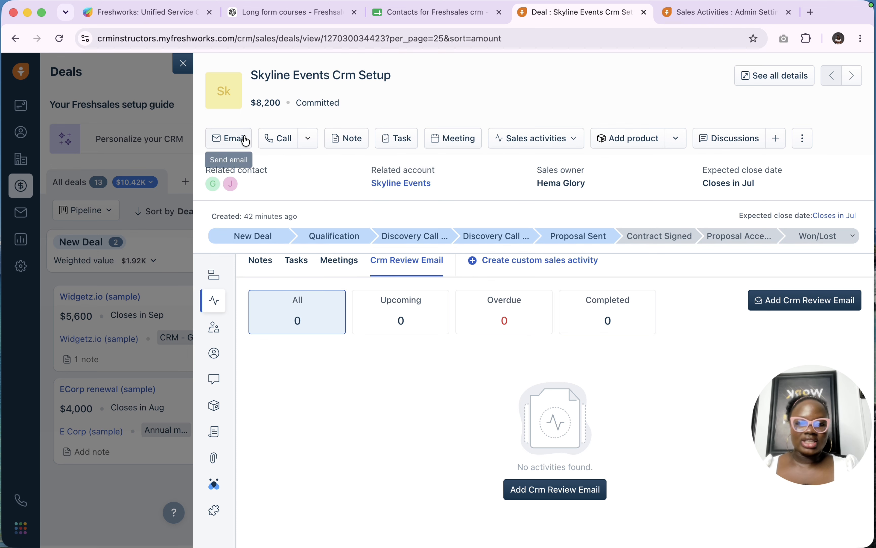
pyautogui.click(184, 64)
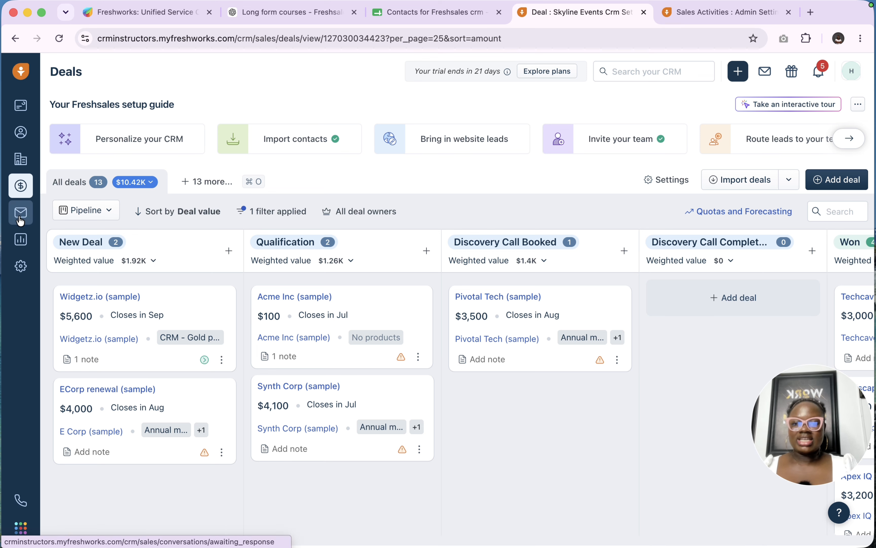
# Search the admin settings for "produ" and open the Product Catalog.
pyautogui.click(21, 264)
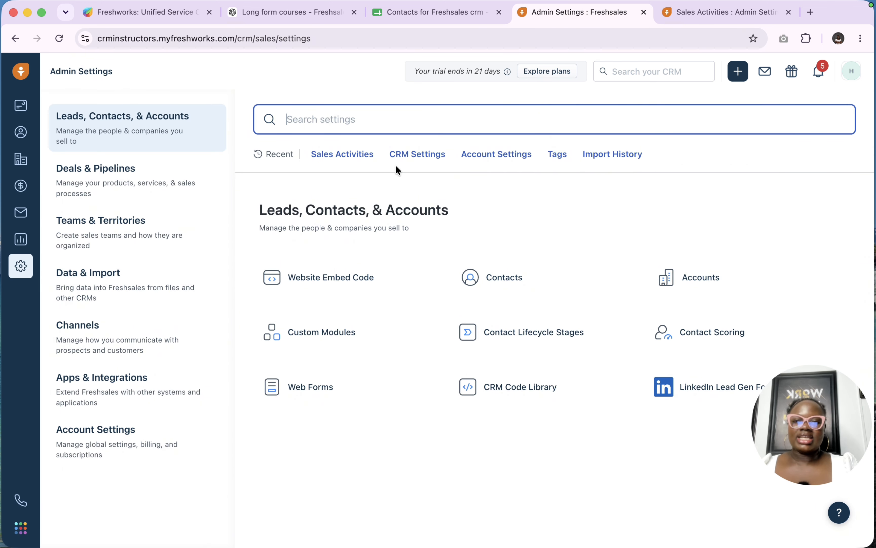
pyautogui.write('produ')
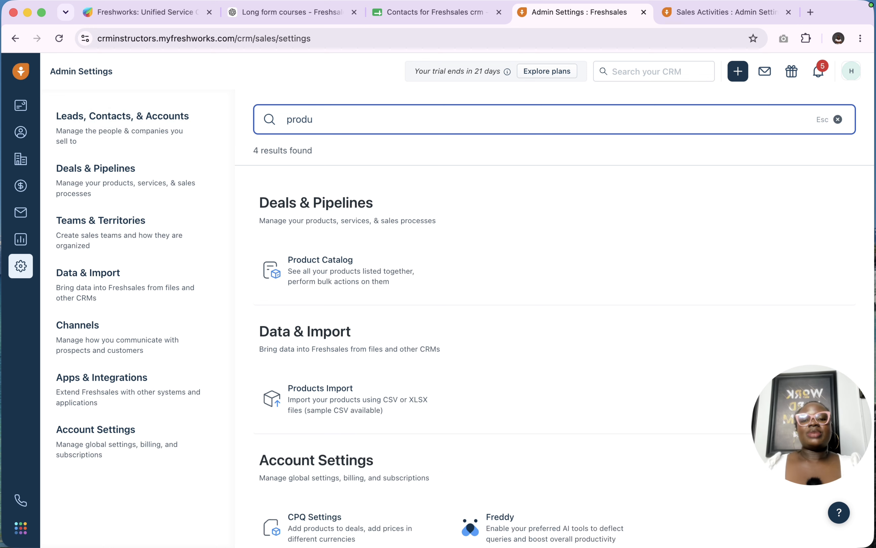
pyautogui.click(342, 252)
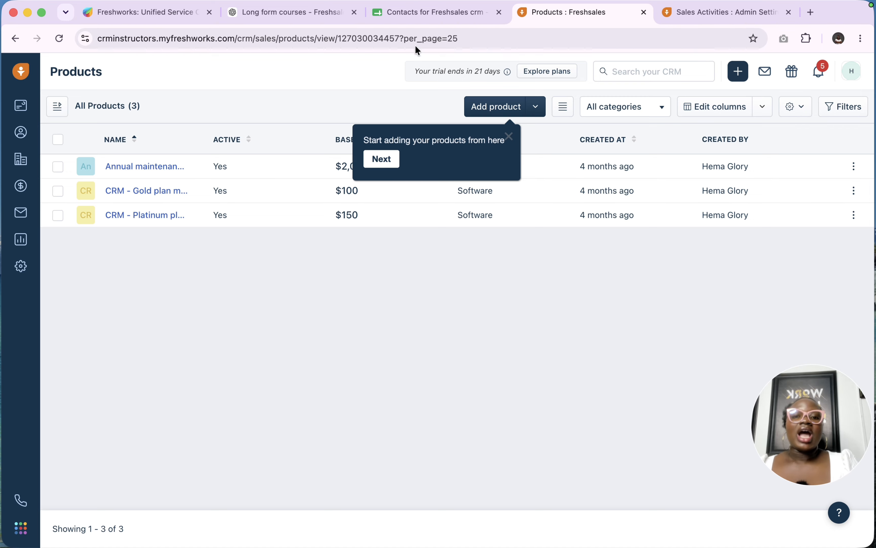
# Switch to Google Sheets and open the Products for Freshsales spreadsheet from the list of files.
pyautogui.click(409, 16)
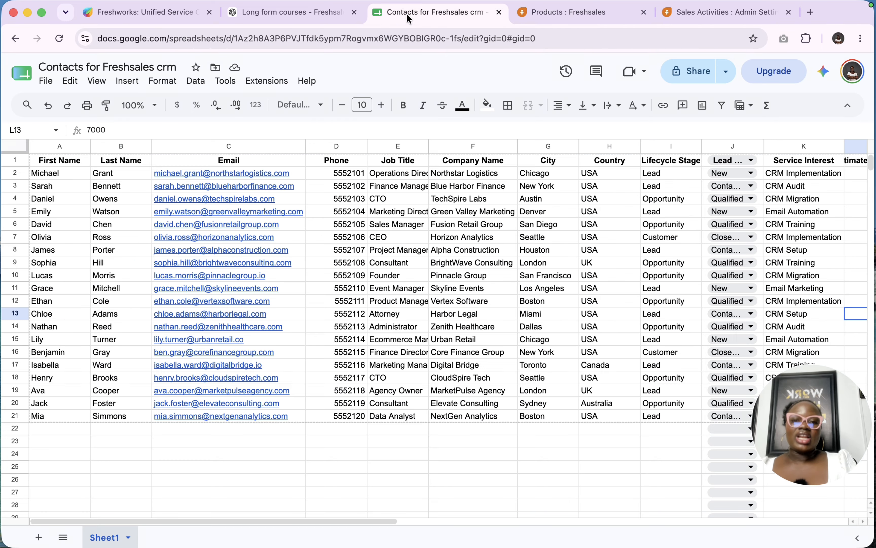
pyautogui.click(20, 76)
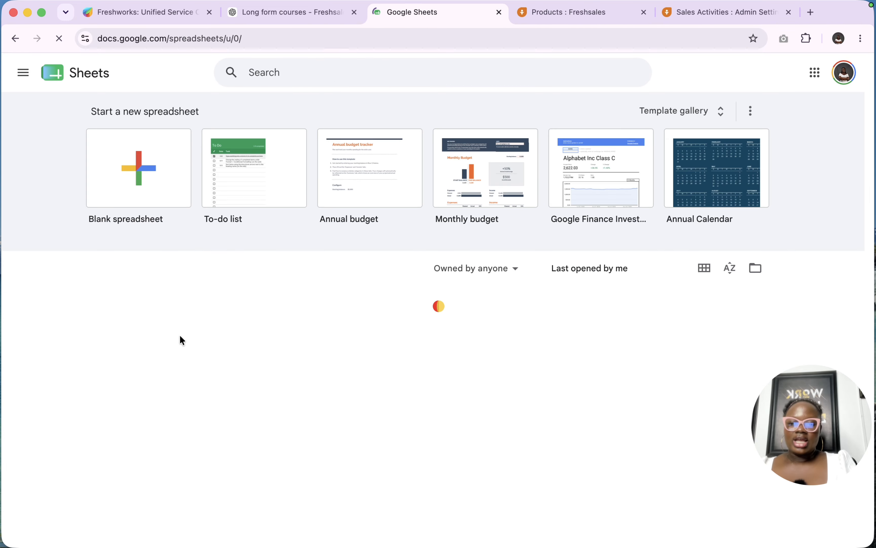
pyautogui.scroll(-10, 181, 338)
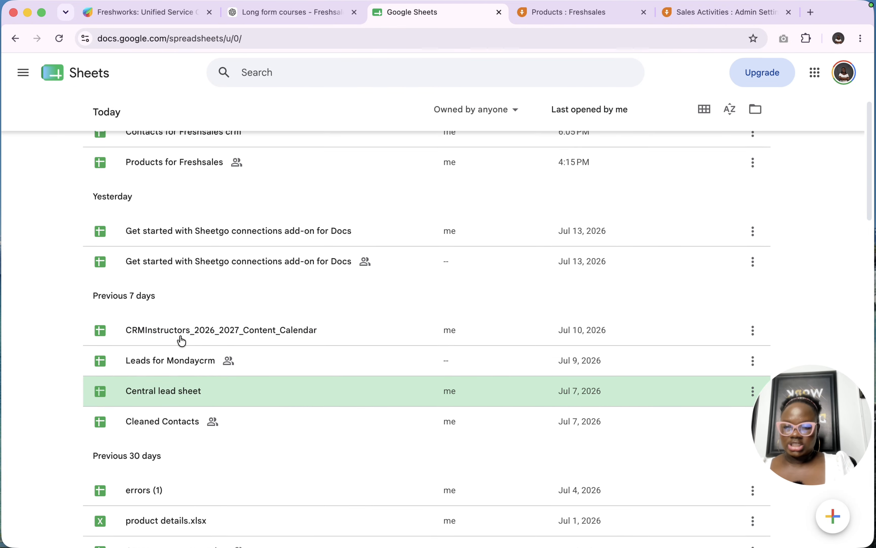
pyautogui.scroll(5, 179, 337)
pyautogui.click(173, 320)
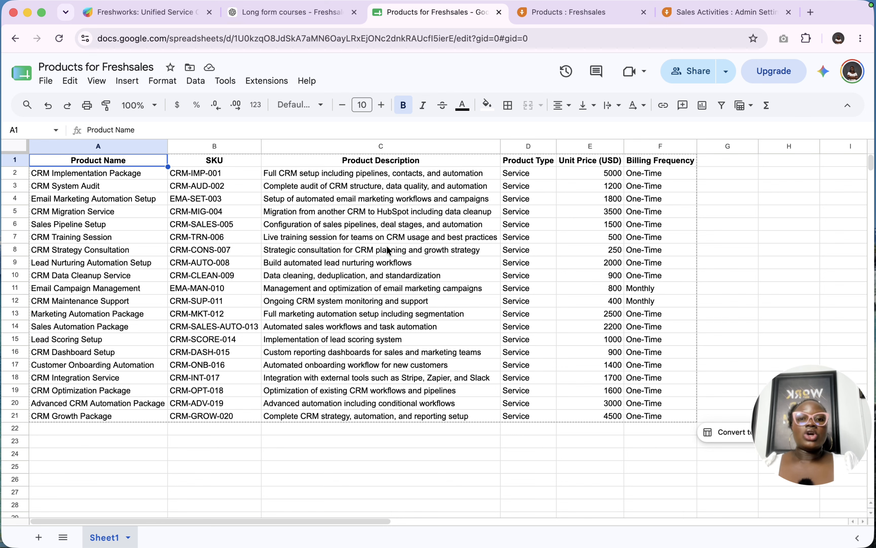
# Switch back to the Freshsales product catalog, advance its setup tip, and open the product import form.
pyautogui.click(561, 15)
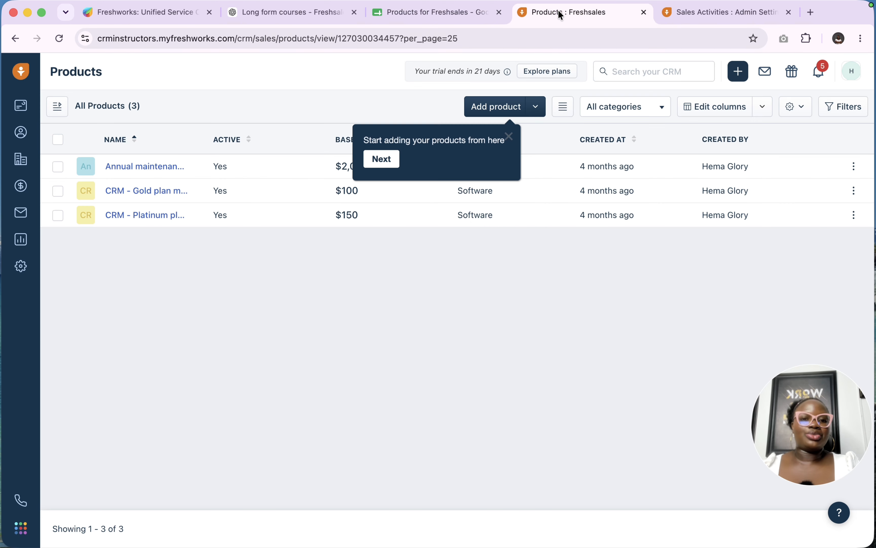
pyautogui.click(381, 160)
pyautogui.click(537, 107)
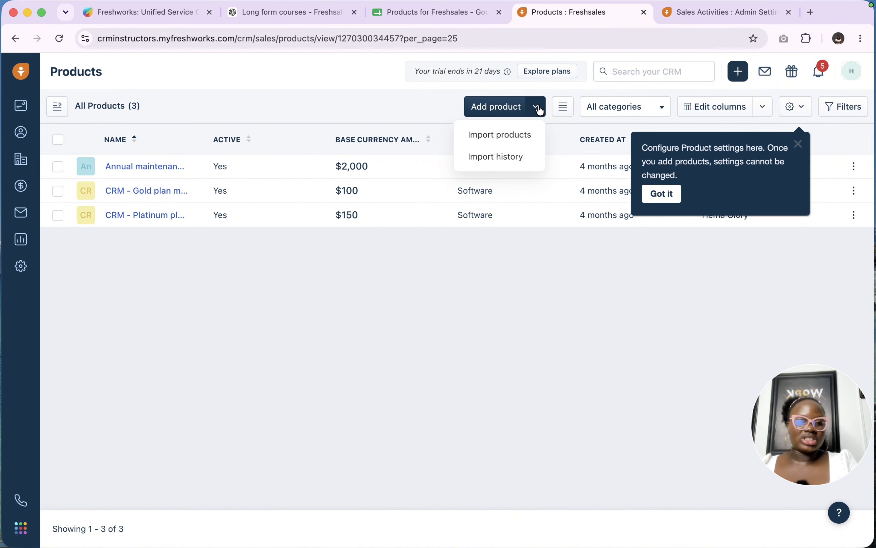
pyautogui.click(510, 139)
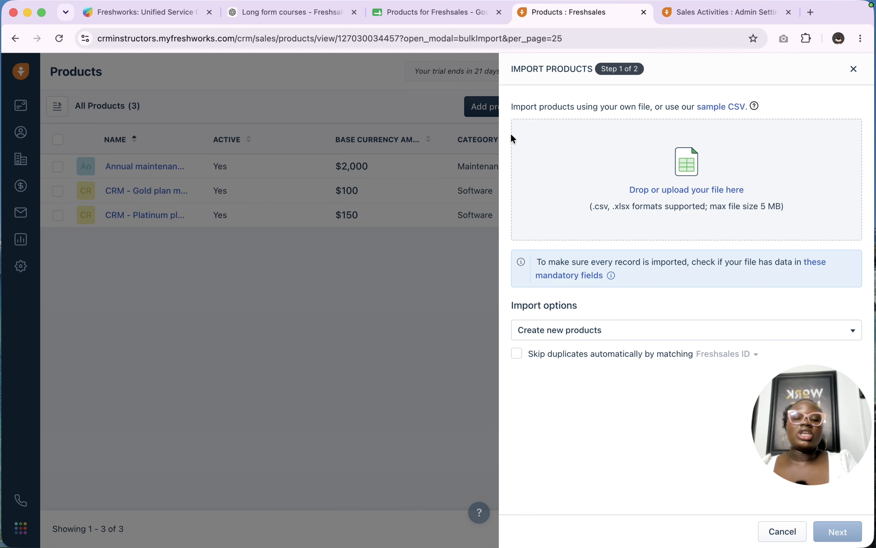
# Check the products spreadsheet, dismiss the setup tip in the second product catalog tab, and open the product field customization there.
pyautogui.click(456, 12)
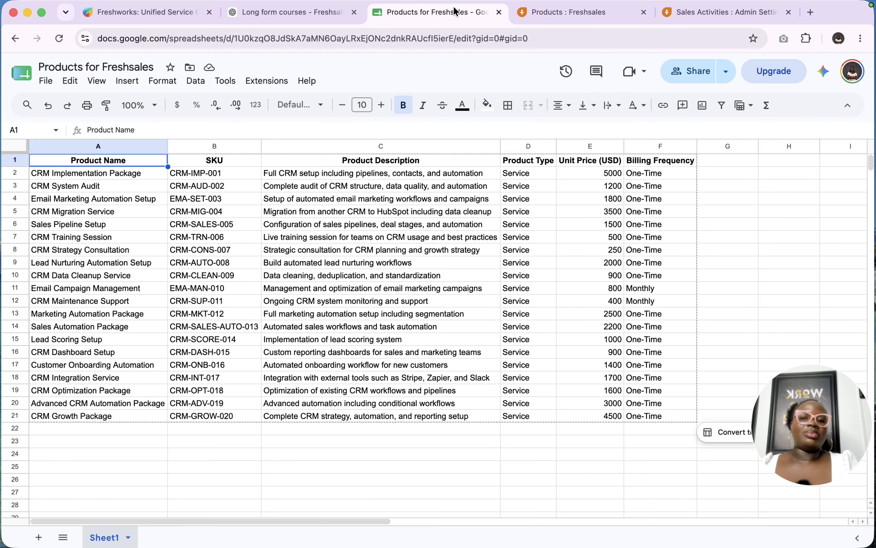
pyautogui.click(722, 12)
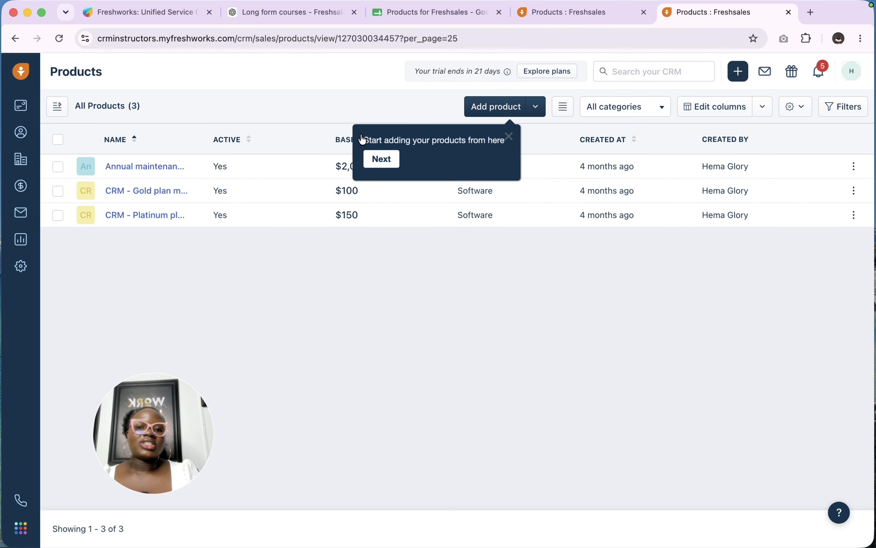
pyautogui.click(509, 137)
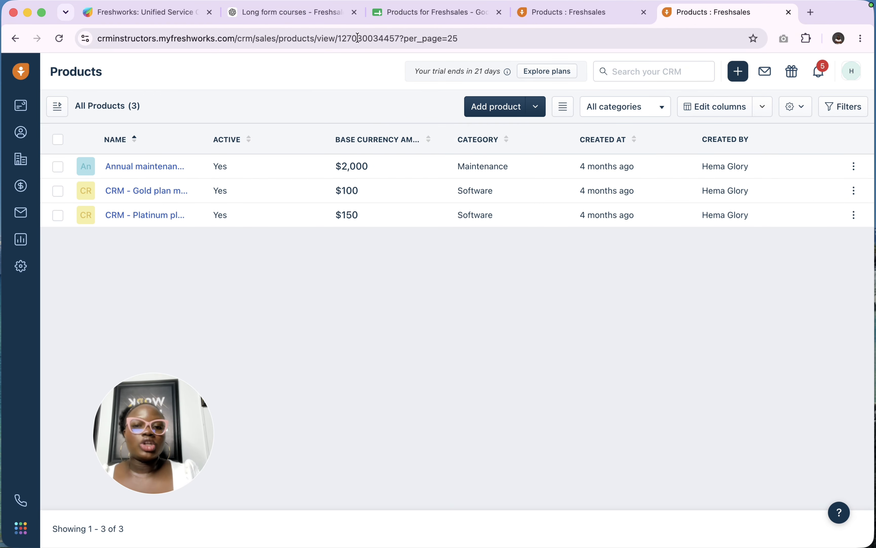
pyautogui.click(434, 12)
pyautogui.click(694, 18)
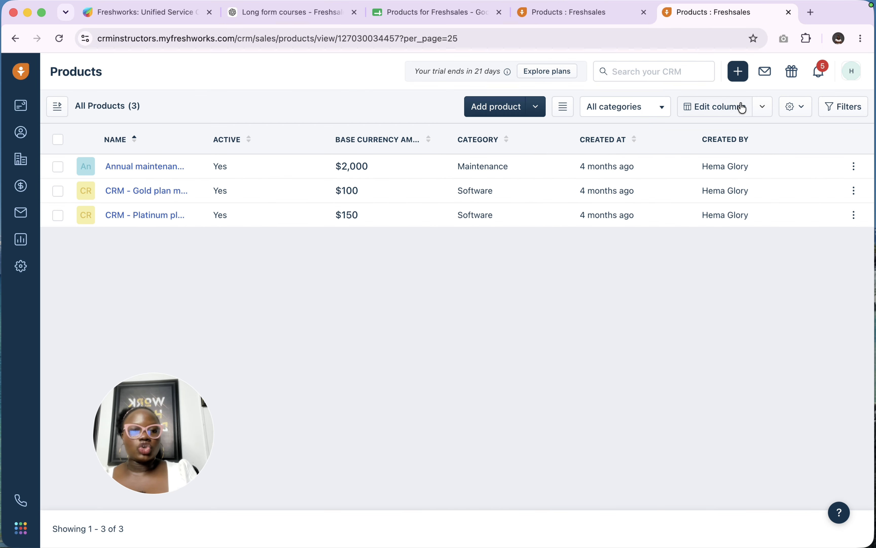
pyautogui.click(803, 108)
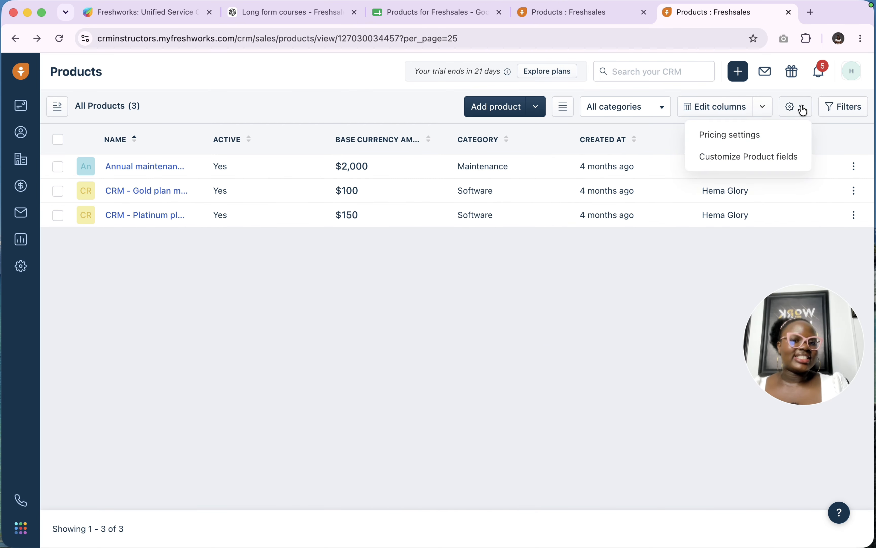
pyautogui.click(757, 165)
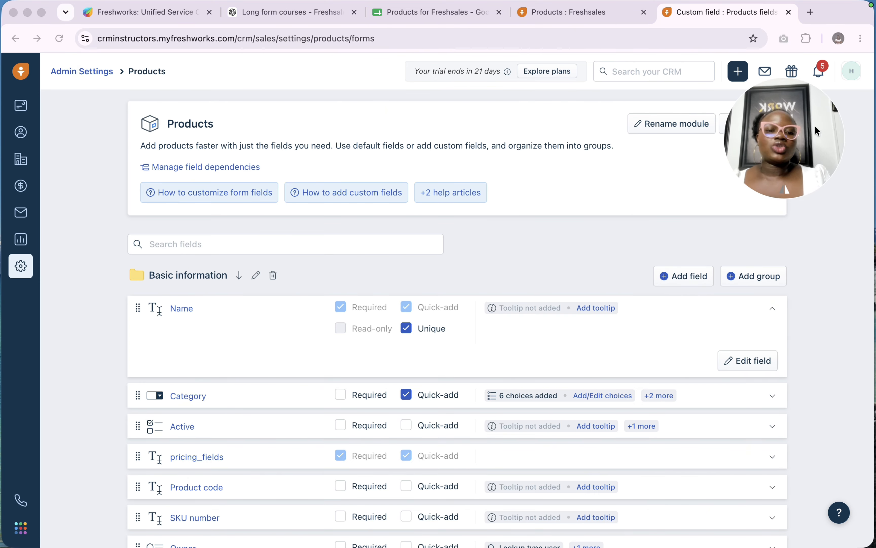
# Compare the product form's fields in Freshsales with the columns of the products spreadsheet.
pyautogui.scroll(-8, 489, 363)
pyautogui.scroll(5, 487, 361)
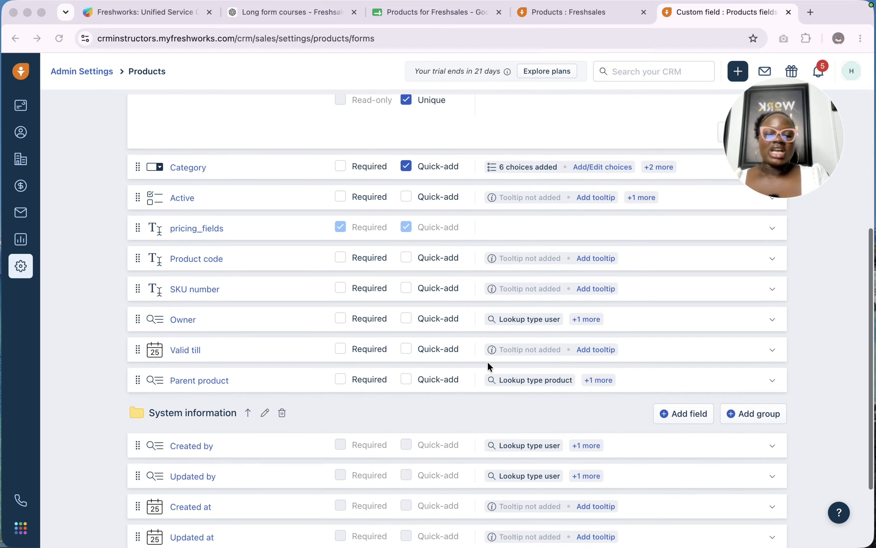
pyautogui.click(422, 13)
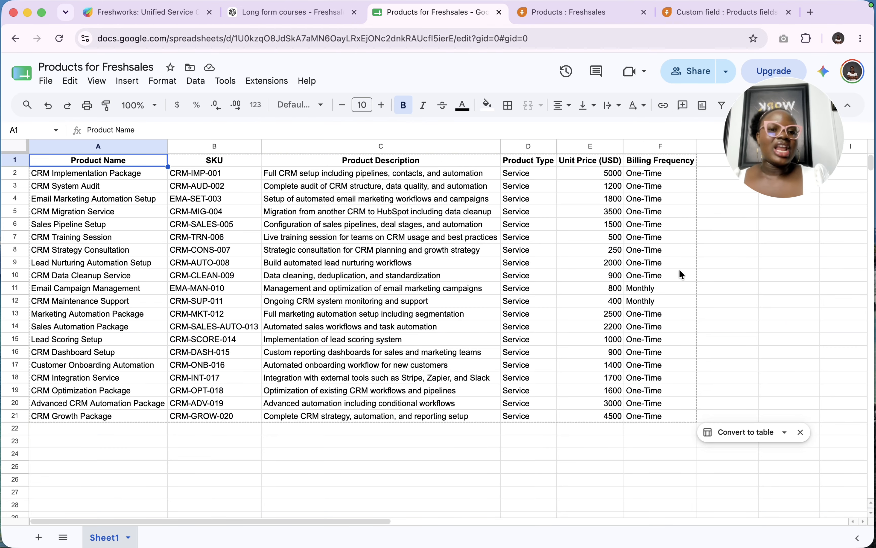
pyautogui.click(691, 14)
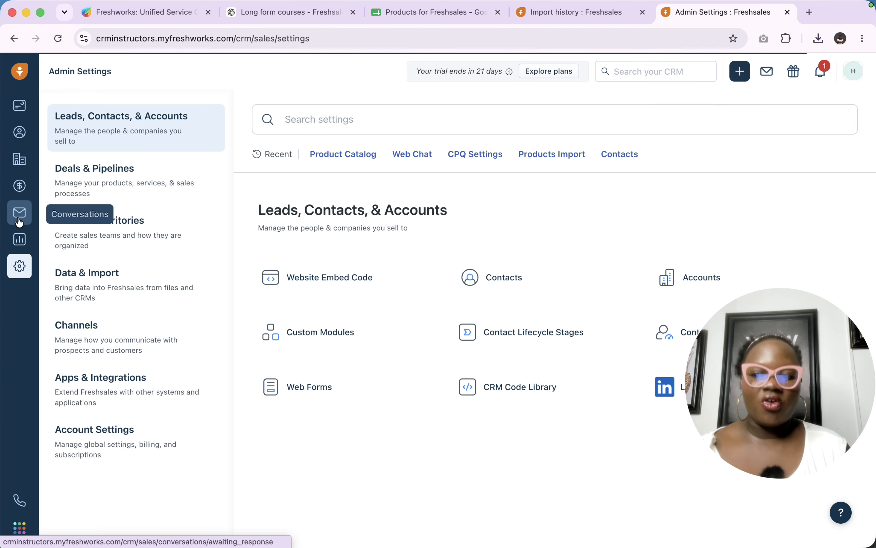
# Open Conversations, dismiss the calendar sync prompt, and look through the Team Inbox, Inbox and Sent emails.
pyautogui.click(18, 213)
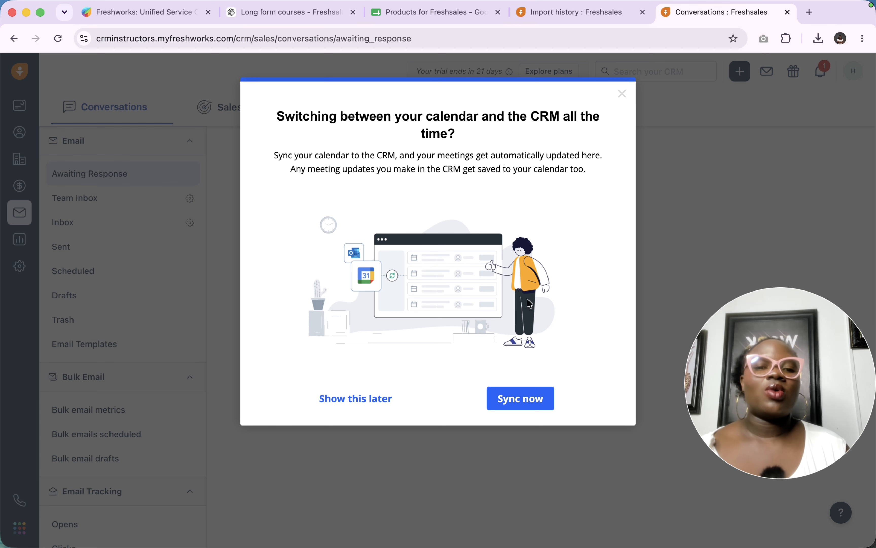
pyautogui.click(622, 94)
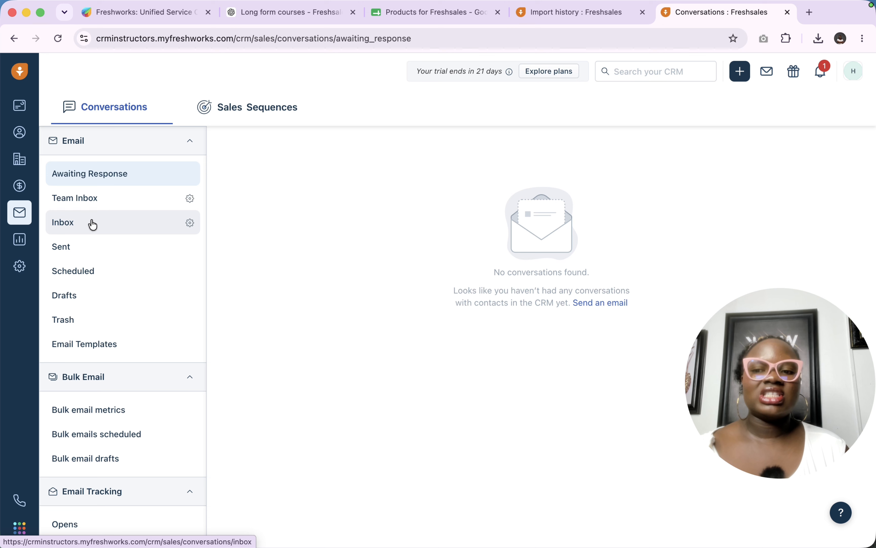
pyautogui.click(120, 199)
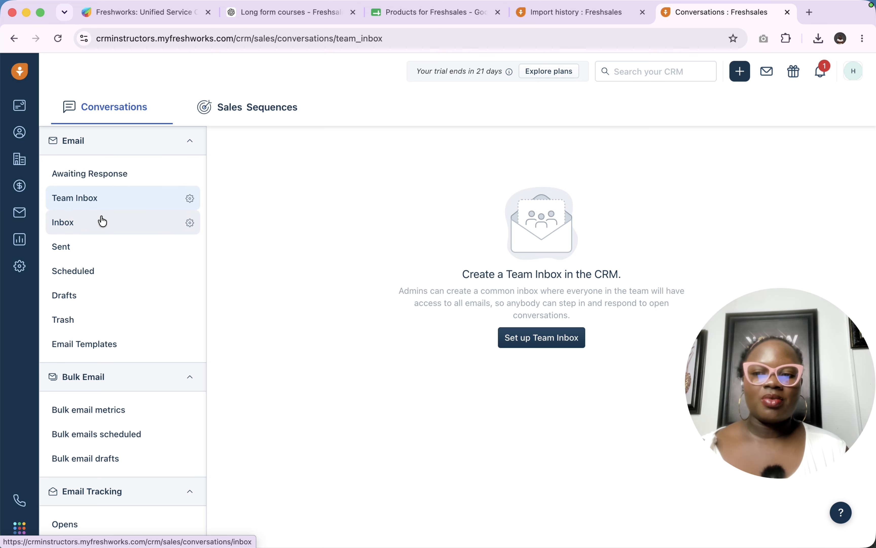
pyautogui.click(101, 227)
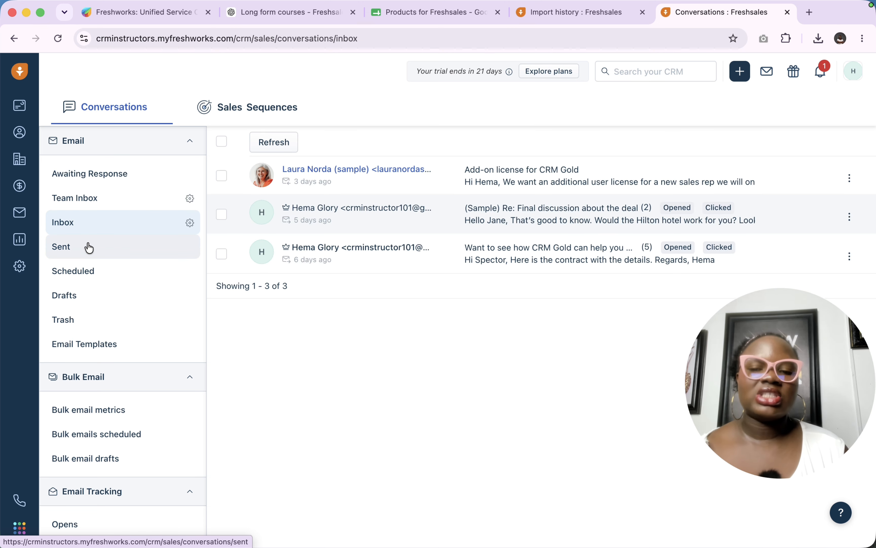
pyautogui.click(99, 246)
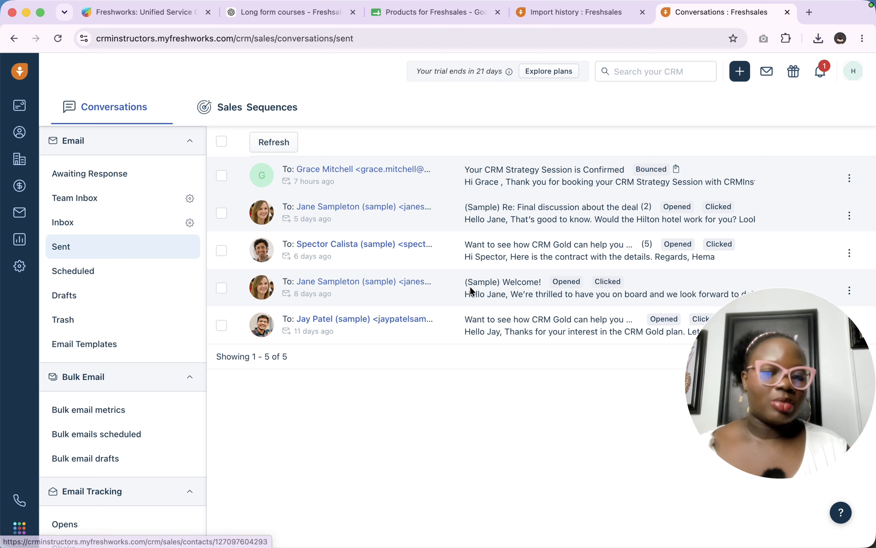
pyautogui.moveTo(797, 402); pyautogui.dragTo(657, 471)
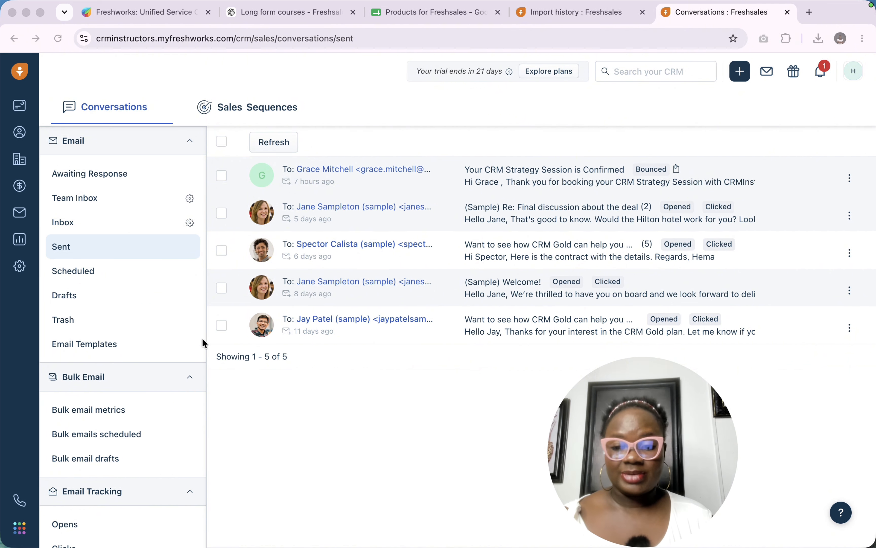
# Open the email templates, view the blank form for creating an email template, and close it without saving.
pyautogui.click(78, 350)
pyautogui.click(80, 348)
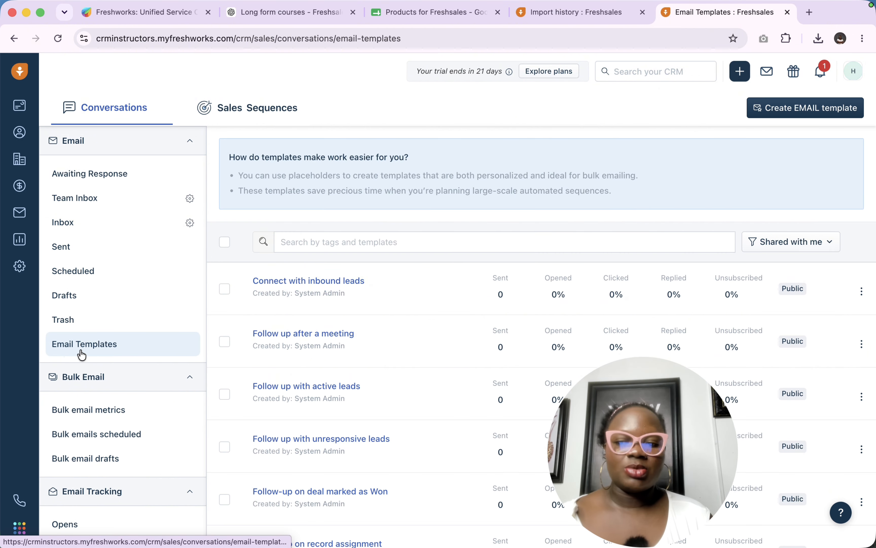
pyautogui.click(797, 117)
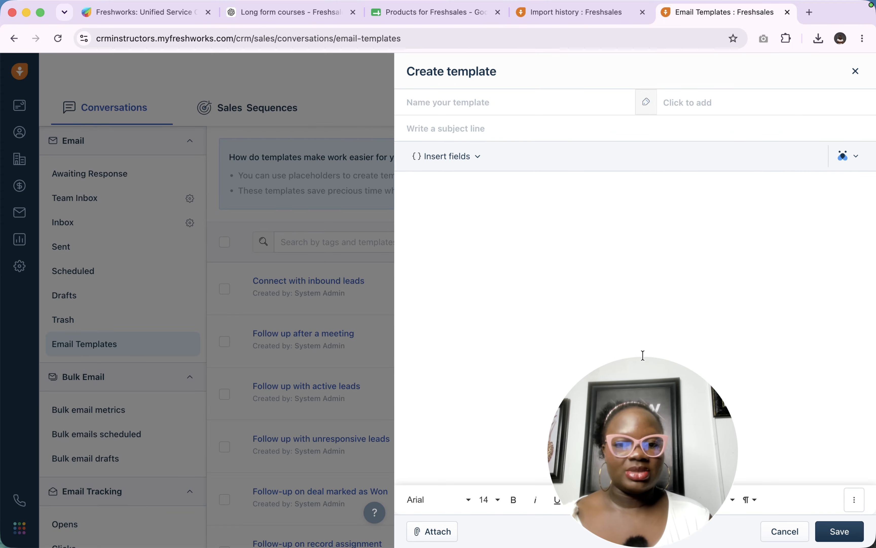
pyautogui.moveTo(645, 454); pyautogui.dragTo(174, 446)
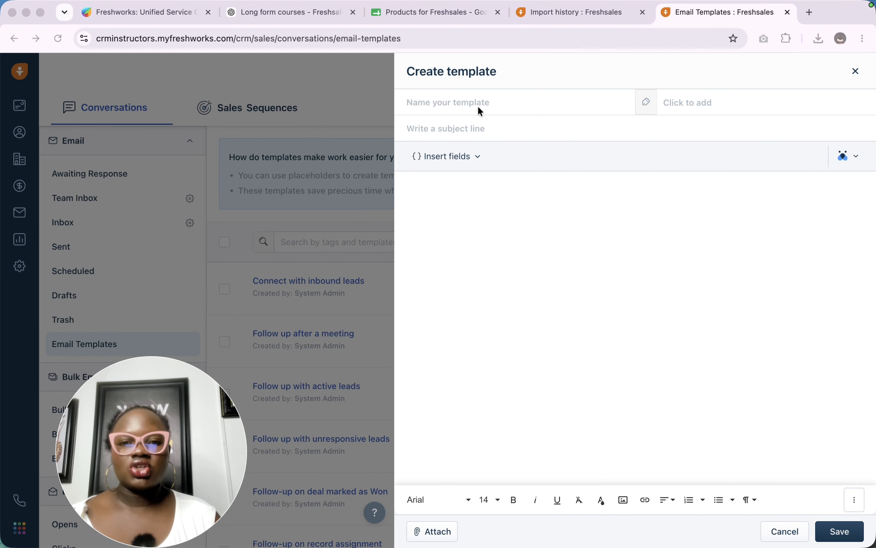
pyautogui.click(857, 72)
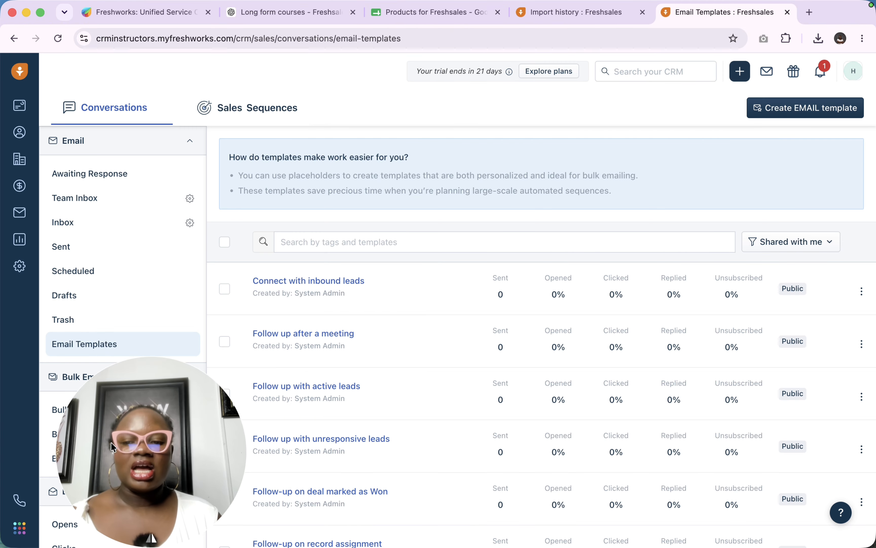
pyautogui.moveTo(111, 442); pyautogui.dragTo(539, 397)
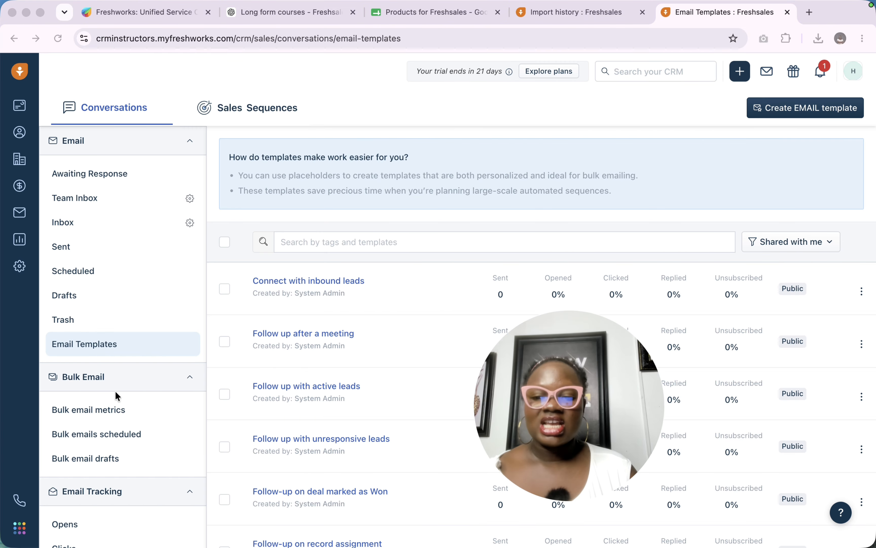
# Look at the bulk email metrics and the scheduled bulk emails.
pyautogui.scroll(-3, 94, 373)
pyautogui.click(89, 328)
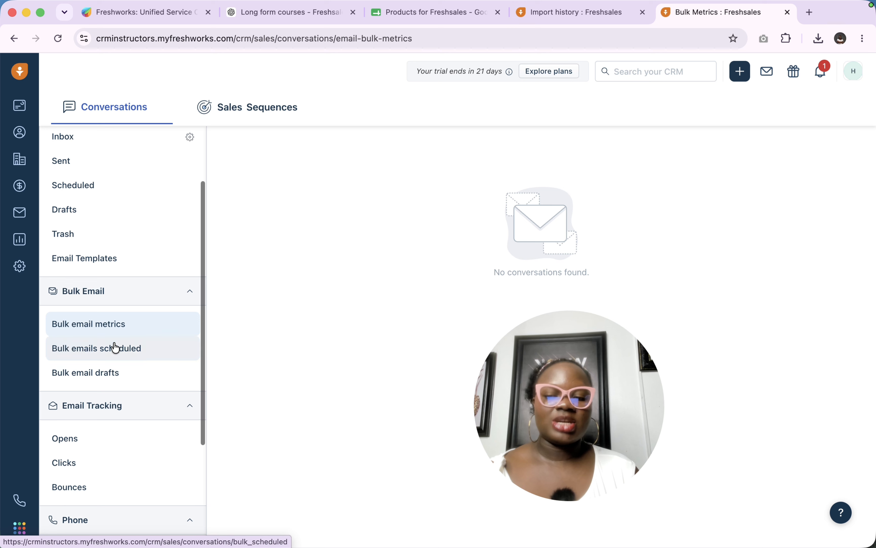
pyautogui.click(144, 354)
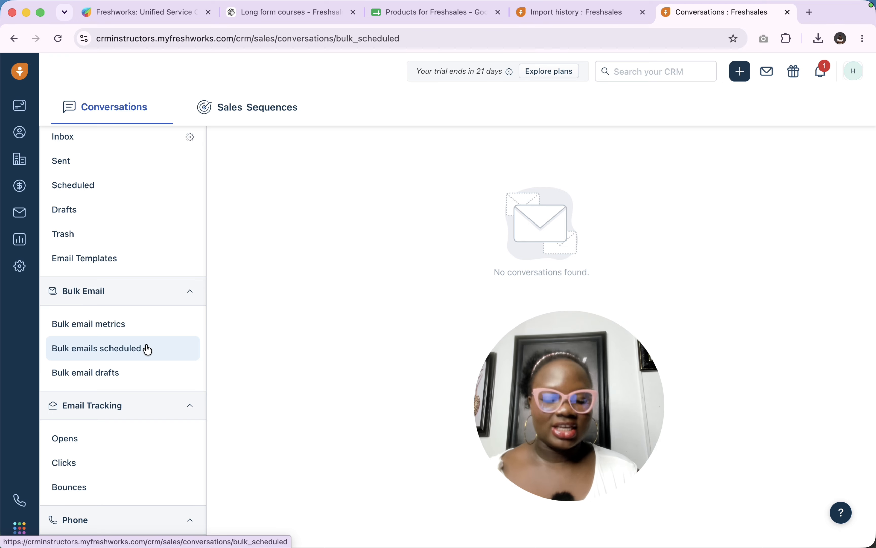
# Select the contacts listed on the page, view the bulk email form and its sending options, then close it and clear the selection.
pyautogui.click(19, 132)
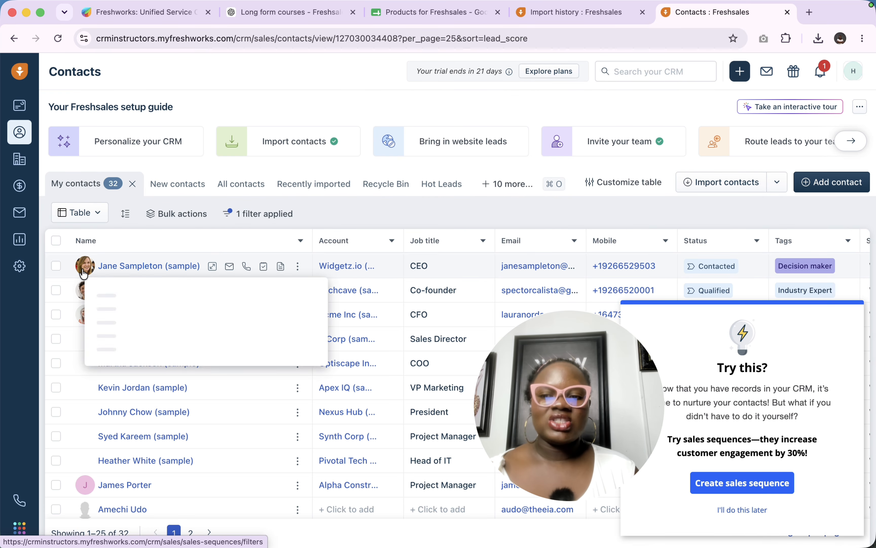
pyautogui.click(56, 241)
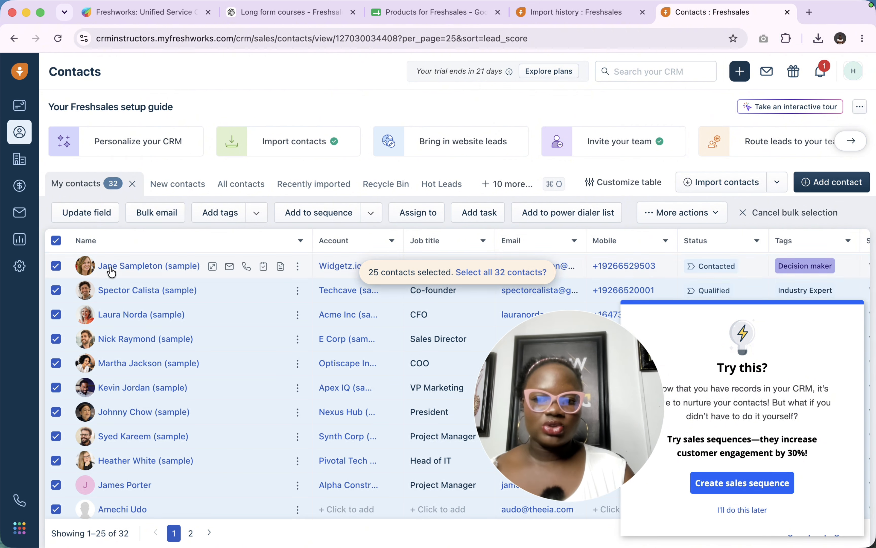
pyautogui.click(149, 218)
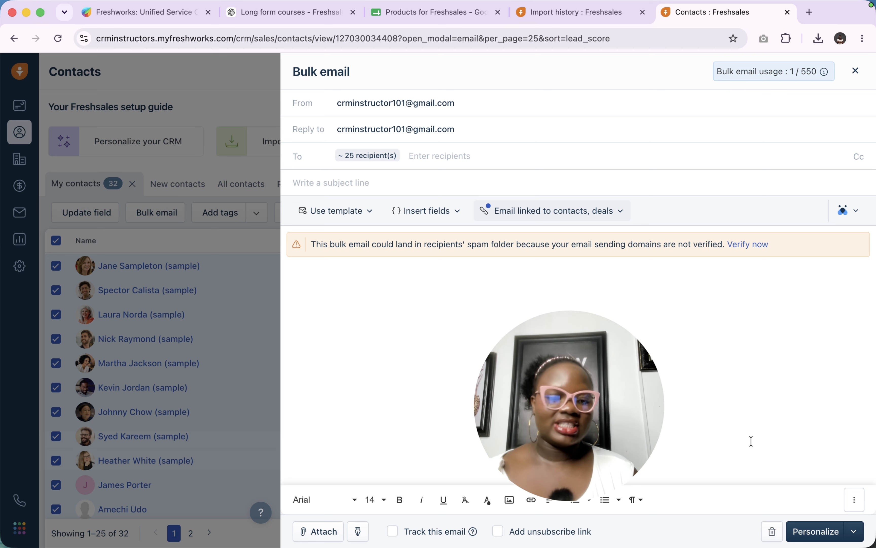
pyautogui.click(853, 533)
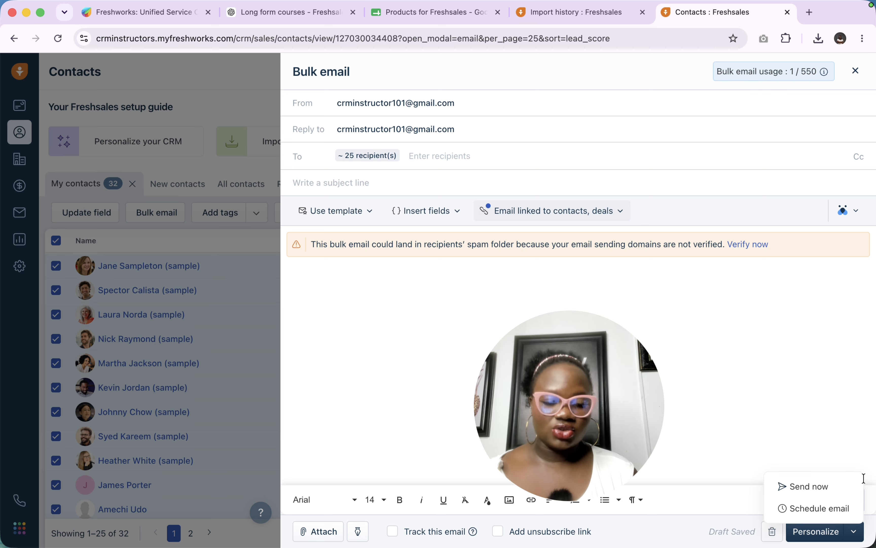
pyautogui.click(857, 71)
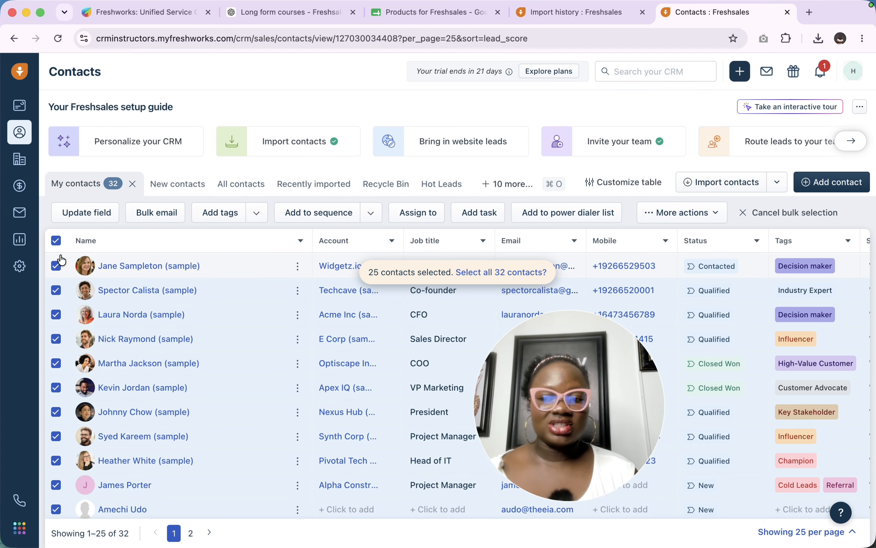
pyautogui.click(56, 240)
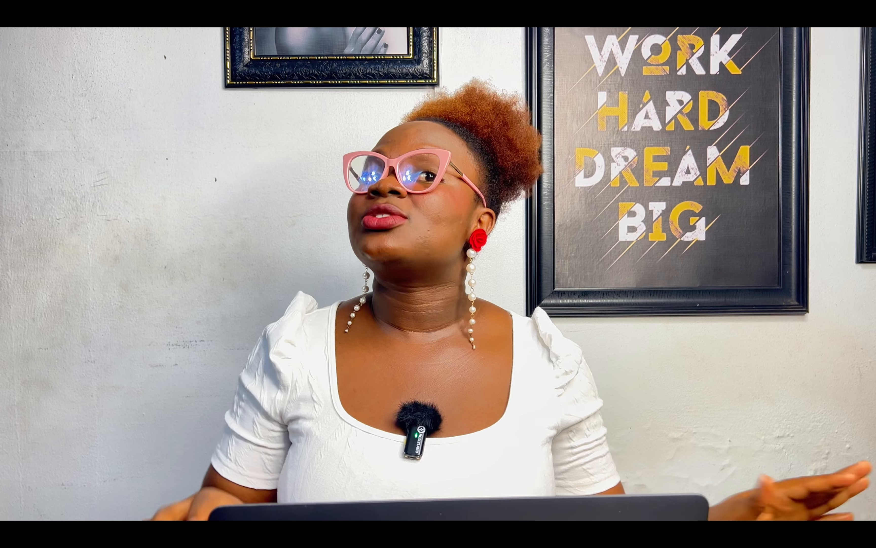
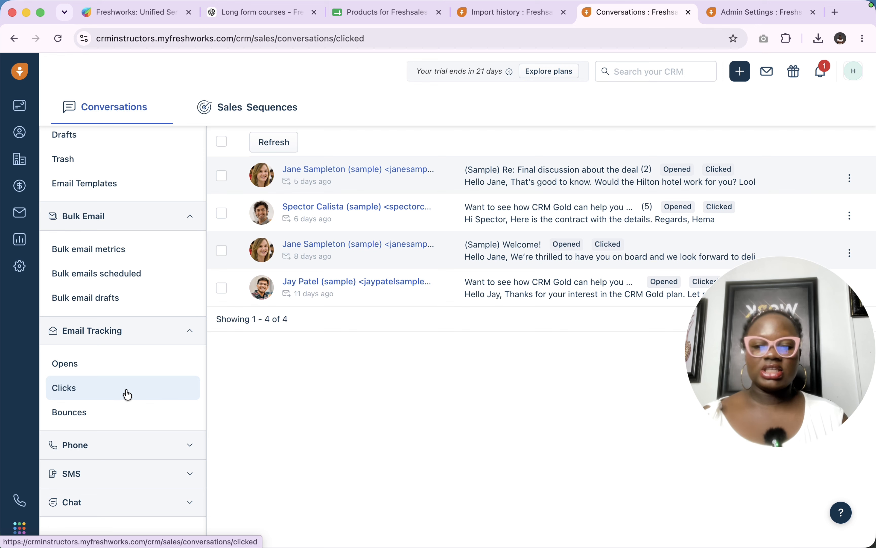
# Look at the bounced emails under email tracking, and open Sales Sequences to view the overview and its ready-made templates.
pyautogui.click(118, 423)
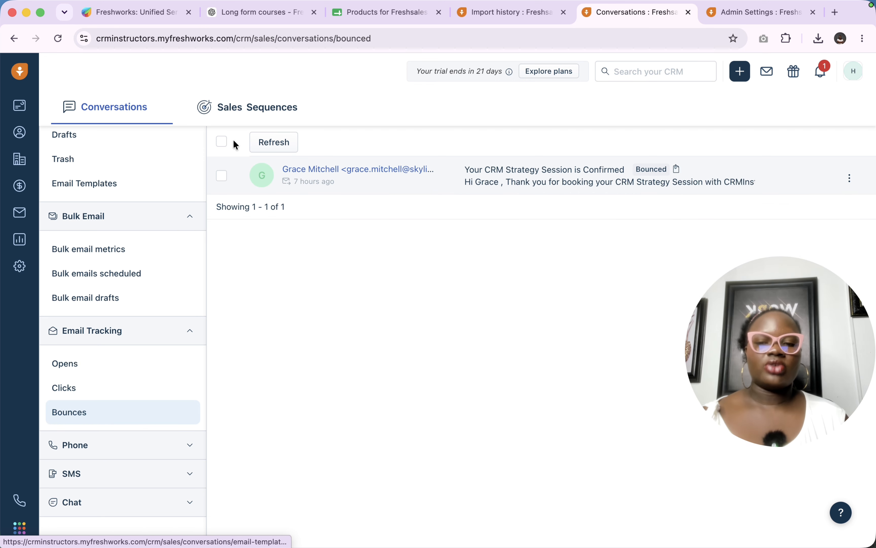
pyautogui.click(255, 109)
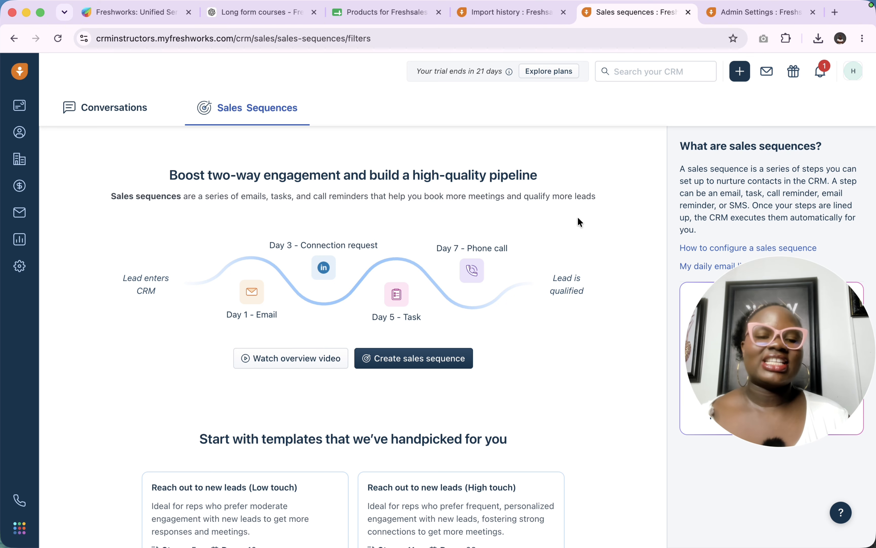
pyautogui.scroll(-2, 578, 218)
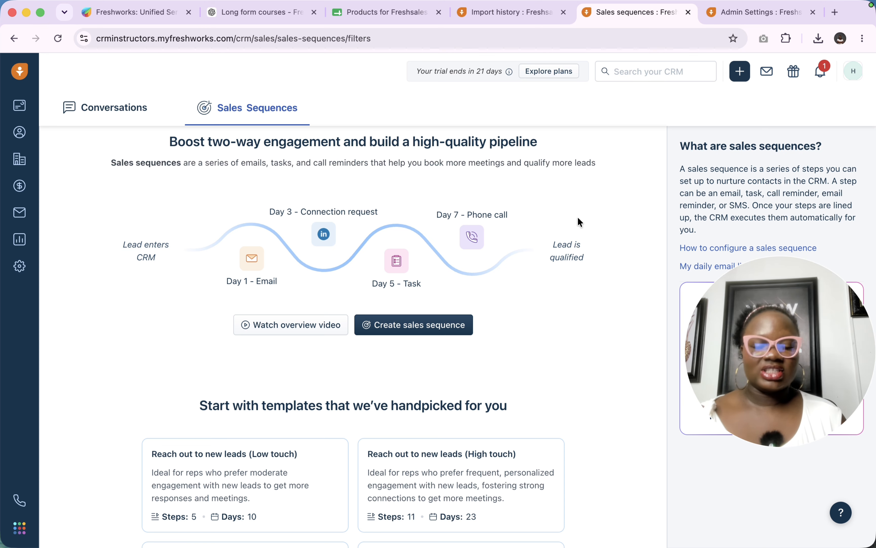
pyautogui.scroll(2, 487, 249)
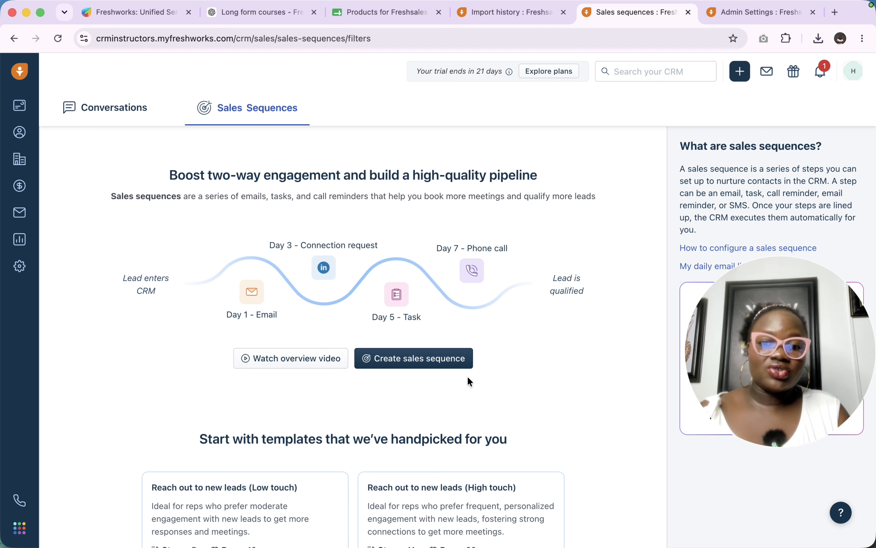
# Start creating a sales sequence, try changing who can enter it to Accounts, and cancel the module change.
pyautogui.click(415, 362)
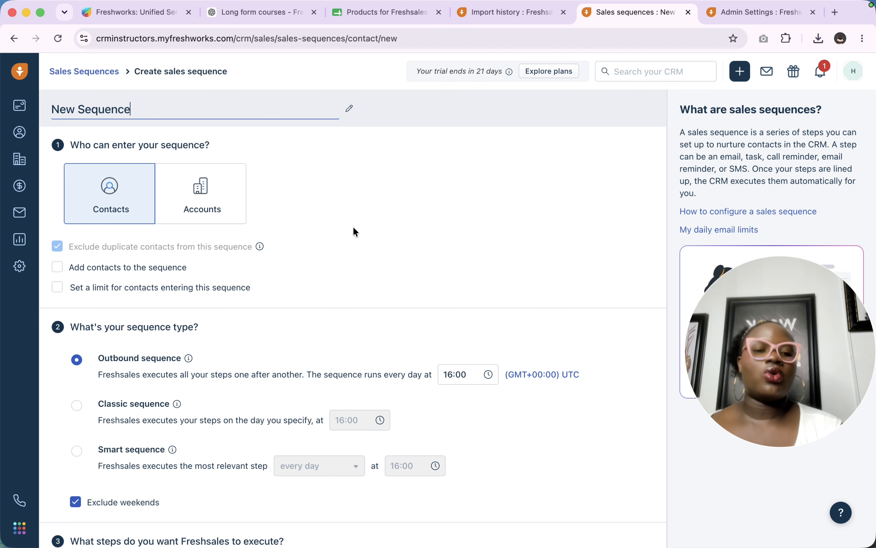
pyautogui.click(175, 188)
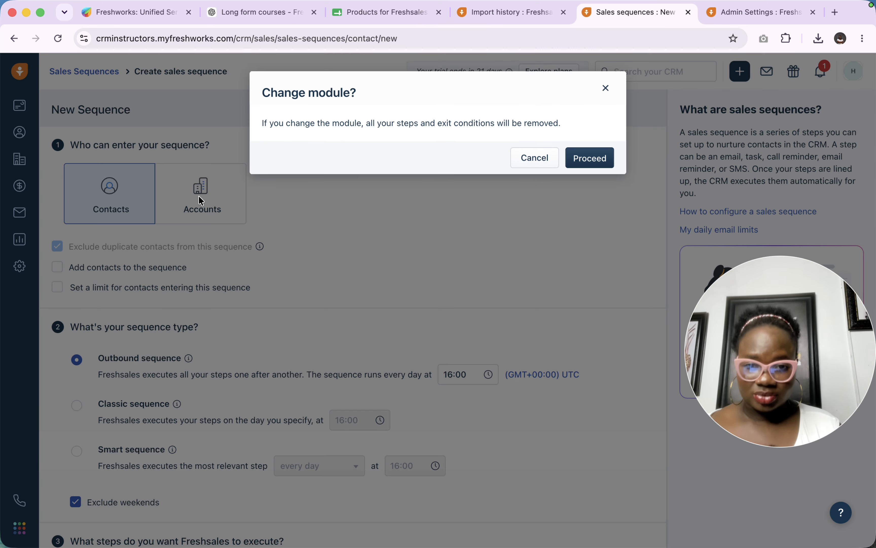
pyautogui.click(606, 89)
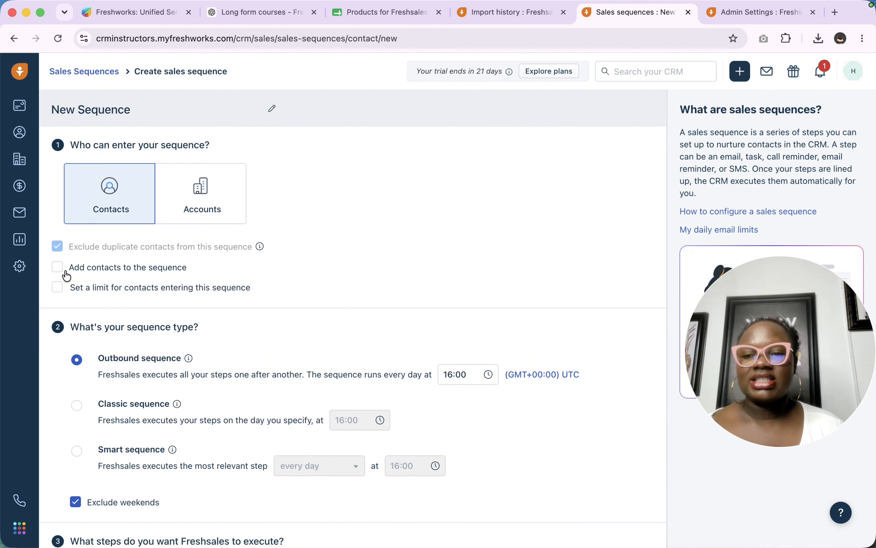
# Enable adding contacts to the sequence and use the My Contacts saved view as their source.
pyautogui.click(58, 268)
pyautogui.click(123, 290)
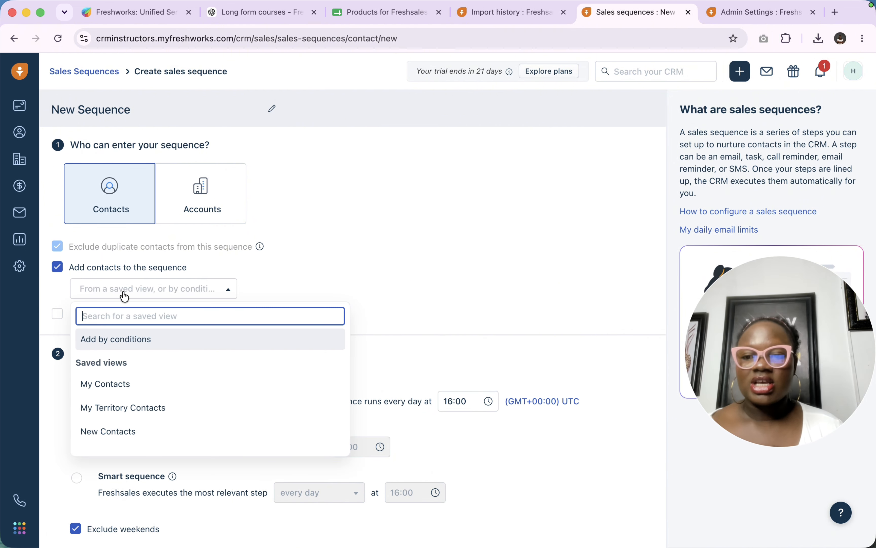
pyautogui.scroll(-2, 156, 419)
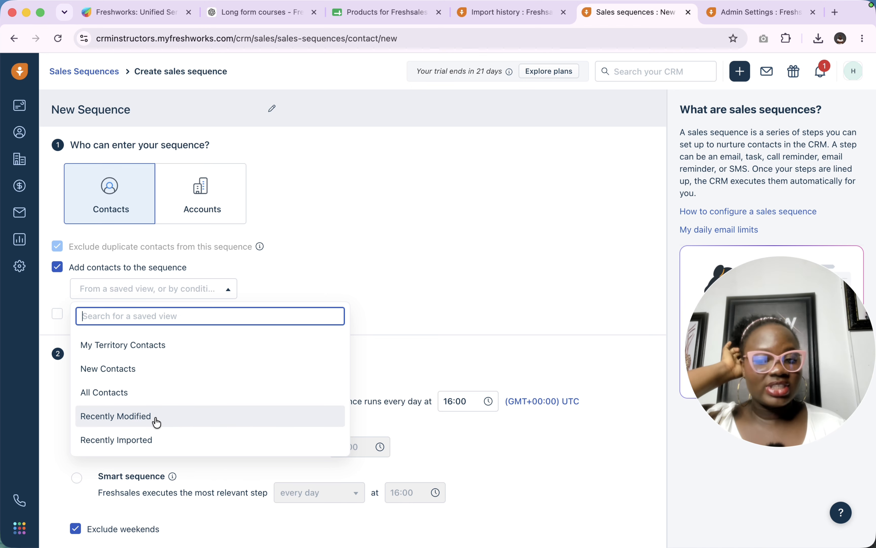
pyautogui.scroll(2, 156, 343)
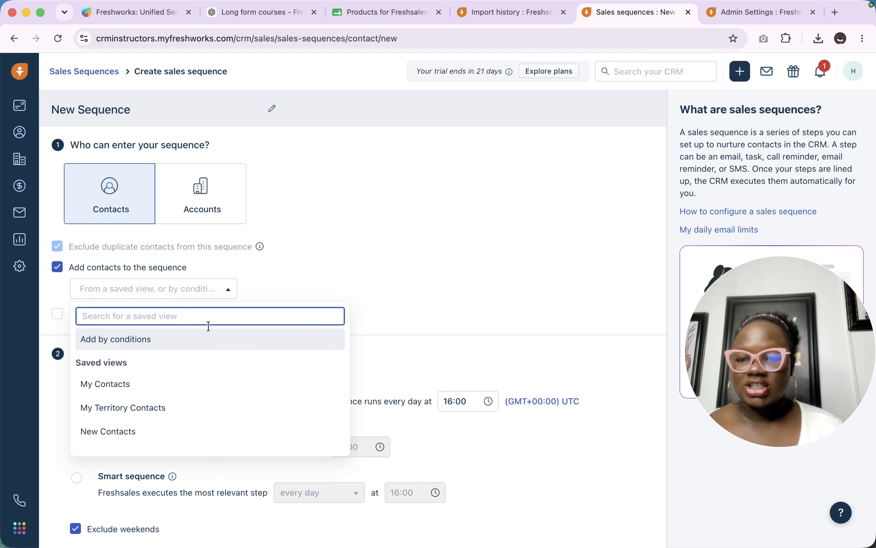
pyautogui.moveTo(171, 478)
pyautogui.click(101, 385)
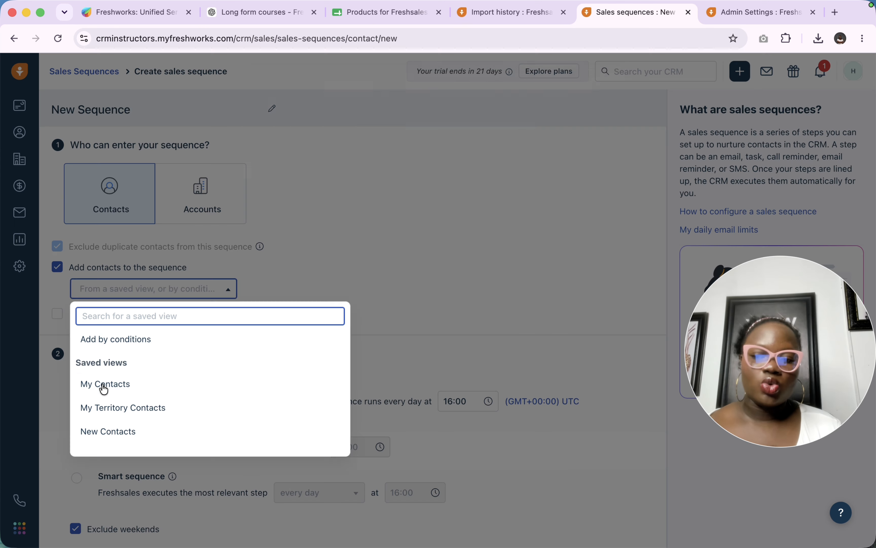
pyautogui.click(581, 163)
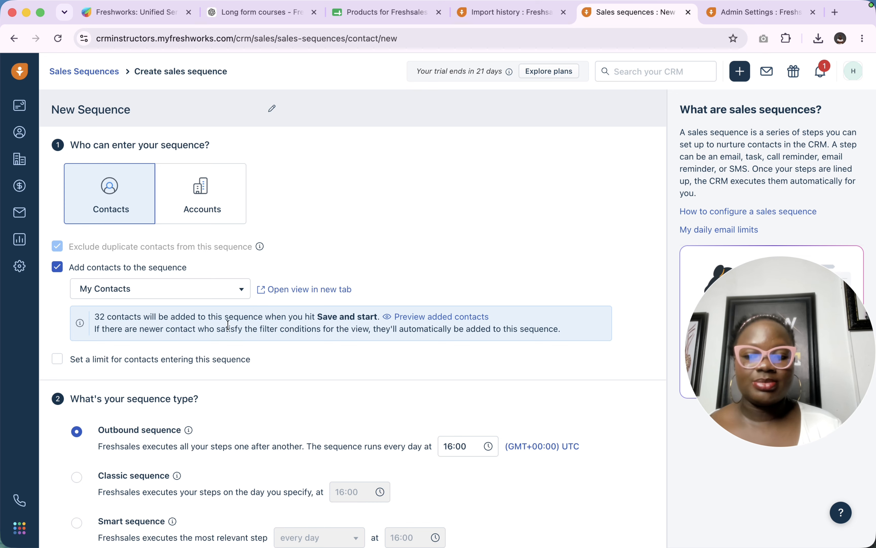
# Switch the saved view that supplies the sequence's contacts to Hot Leads and confirm the change.
pyautogui.click(239, 291)
pyautogui.scroll(-5, 179, 399)
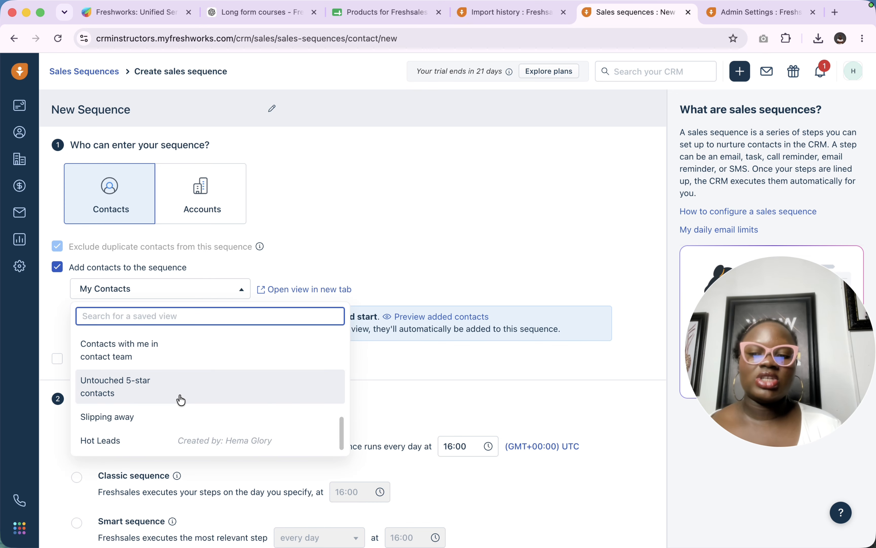
pyautogui.click(104, 439)
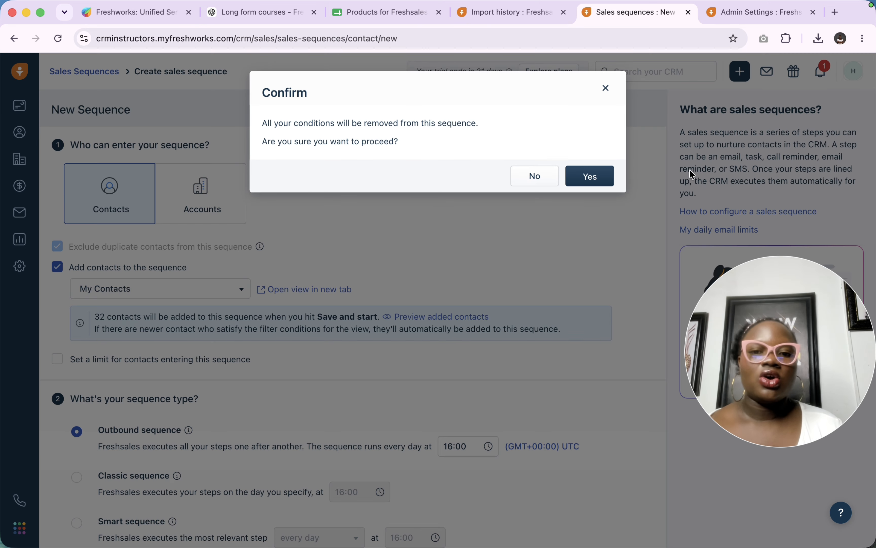
pyautogui.click(590, 174)
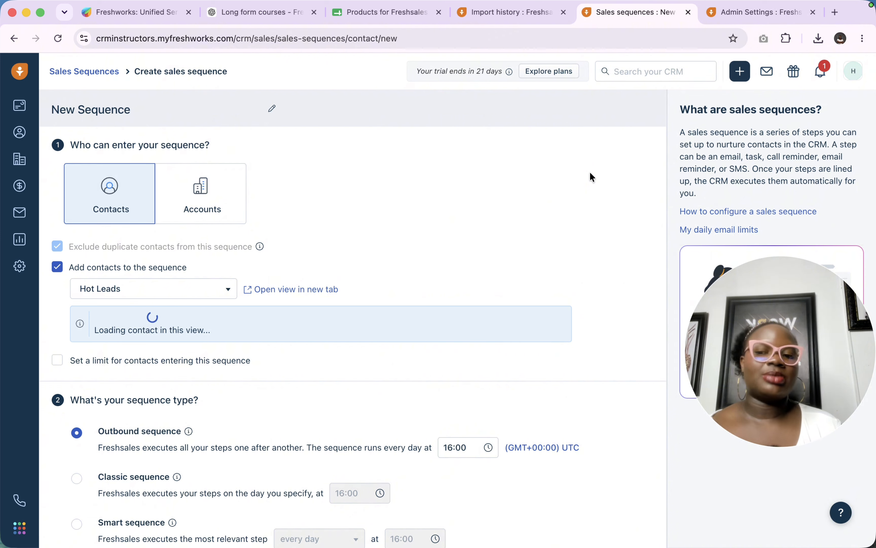
pyautogui.click(193, 300)
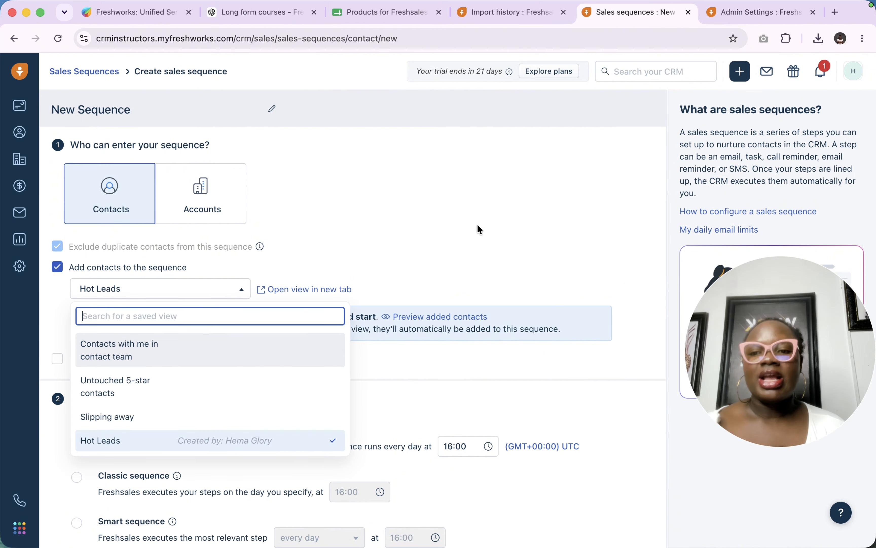
pyautogui.click(414, 233)
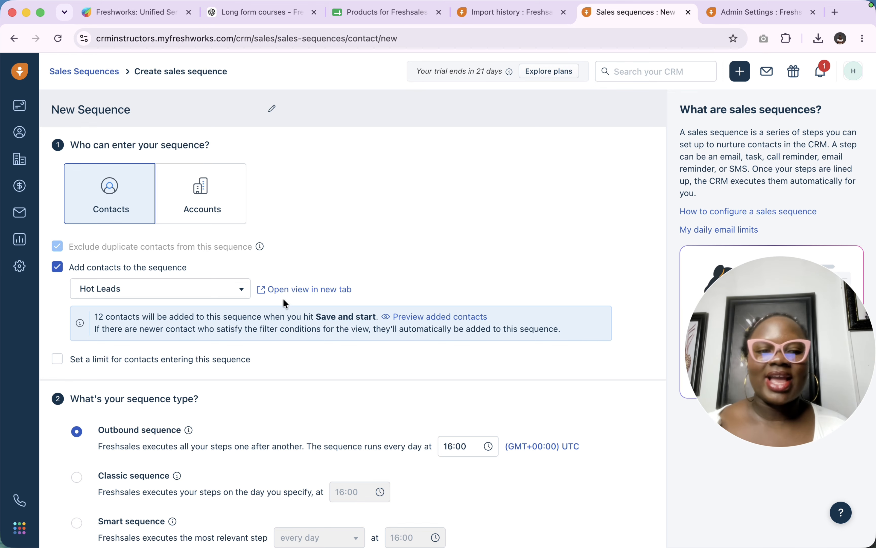
# Try a limit of 50 contacts per owner for entering the sequence, and turn the limit off again.
pyautogui.scroll(-5, 213, 336)
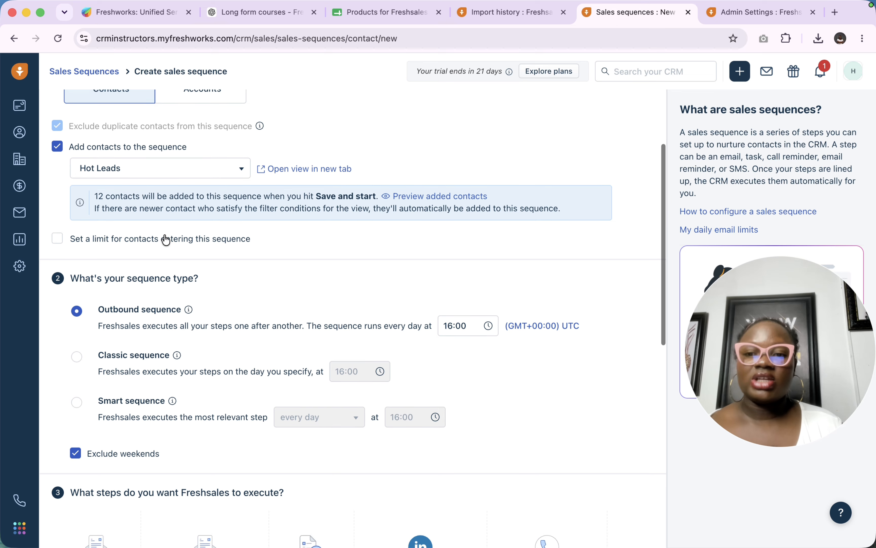
pyautogui.click(167, 239)
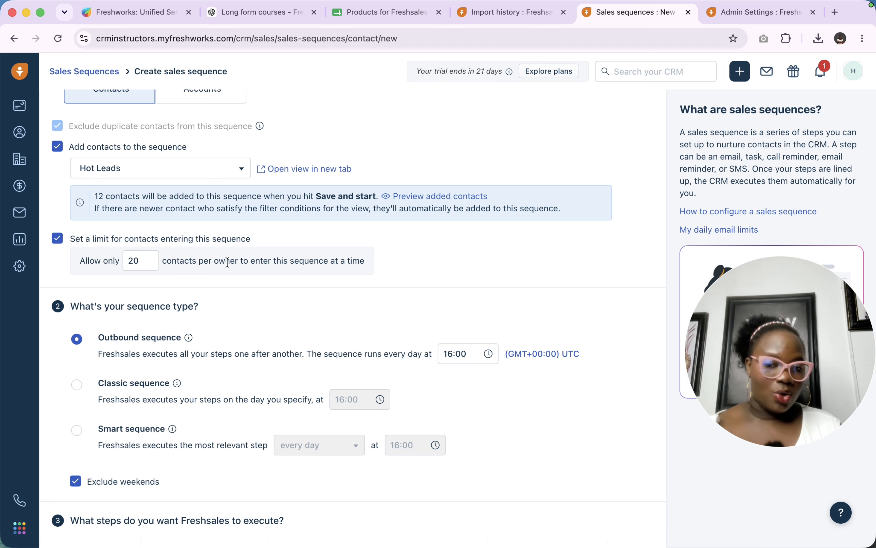
pyautogui.doubleClick(138, 261)
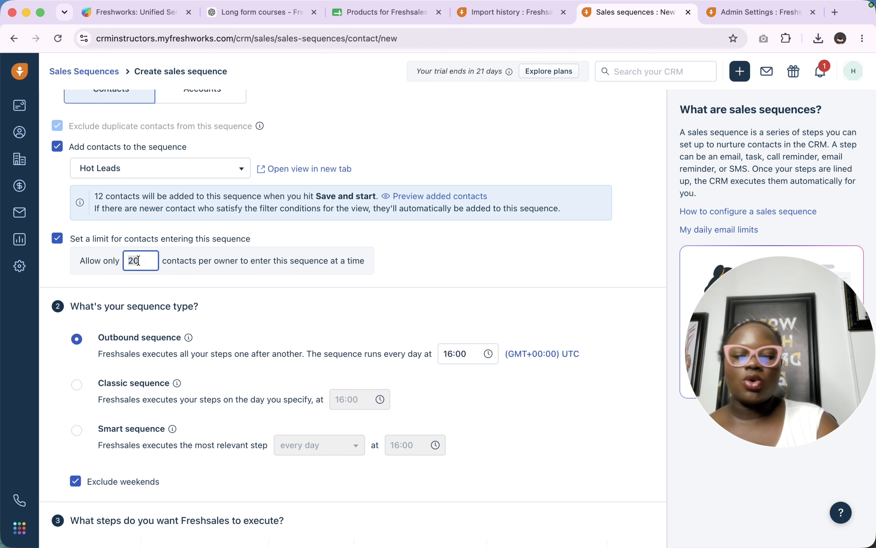
pyautogui.write('5')
pyautogui.click(299, 290)
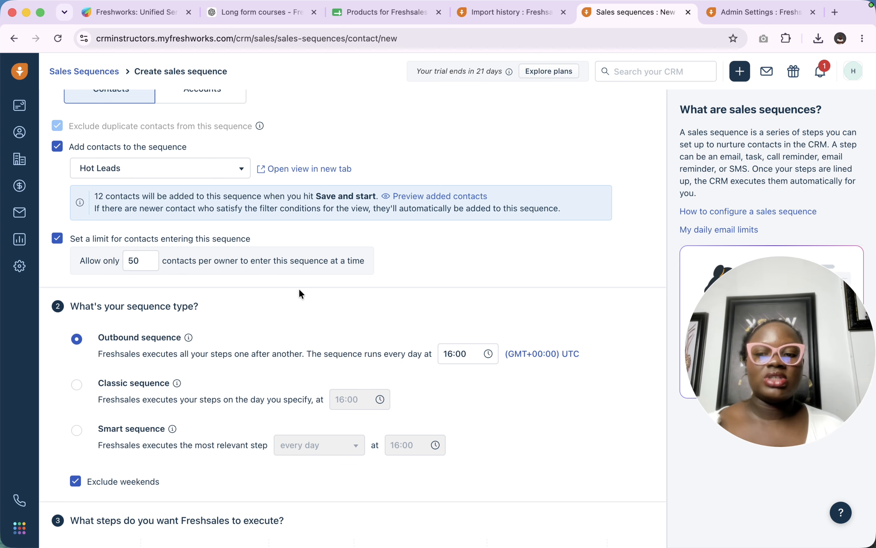
pyautogui.rightClick(58, 239)
pyautogui.click(57, 240)
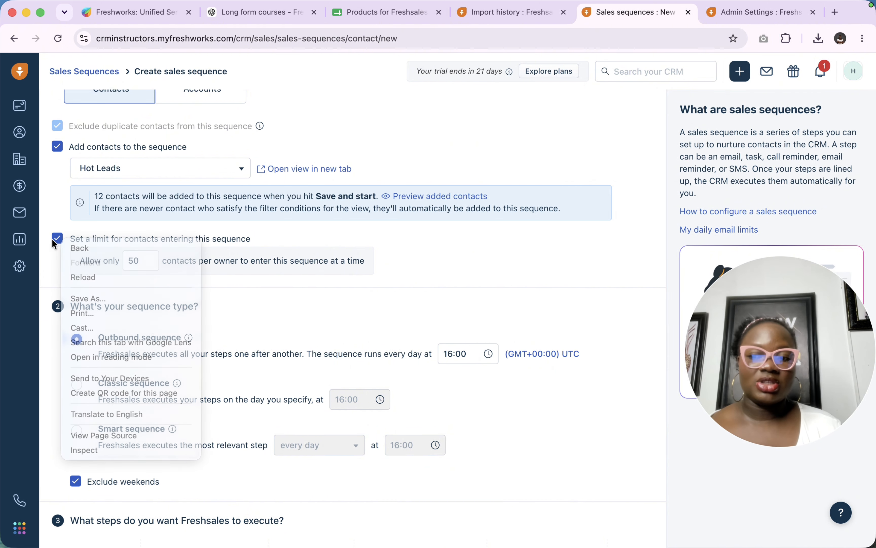
pyautogui.click(57, 241)
# Try the Classic sequence type and look through its execution time options, keeping 16:00.
pyautogui.scroll(-5, 221, 286)
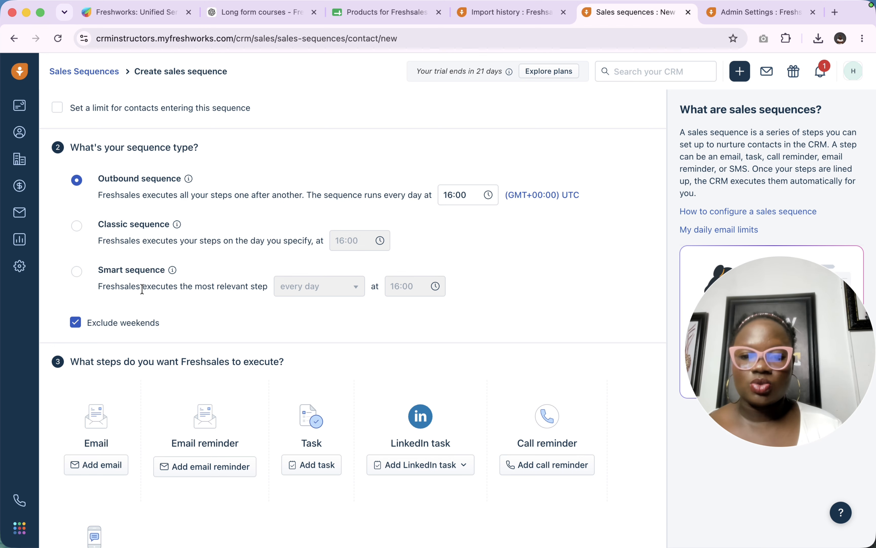
pyautogui.scroll(2, 289, 225)
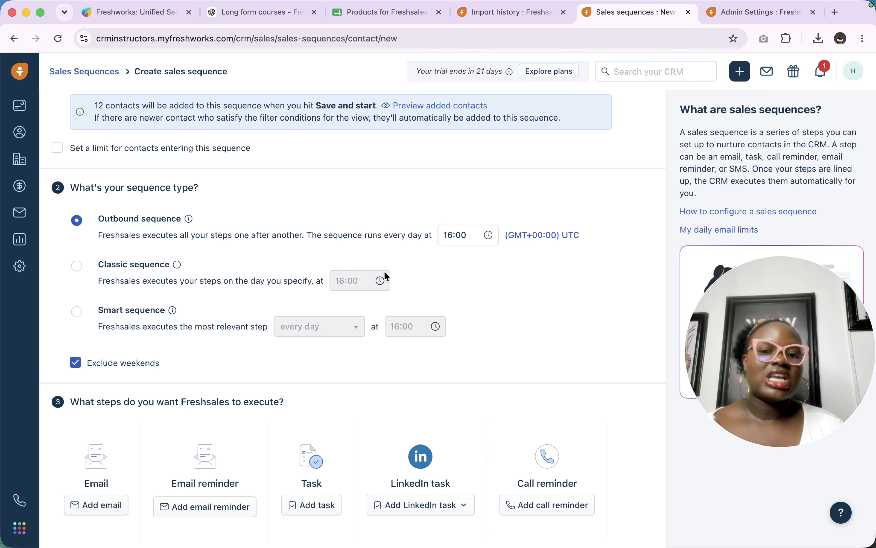
pyautogui.scroll(-2, 257, 255)
pyautogui.scroll(-1, 260, 253)
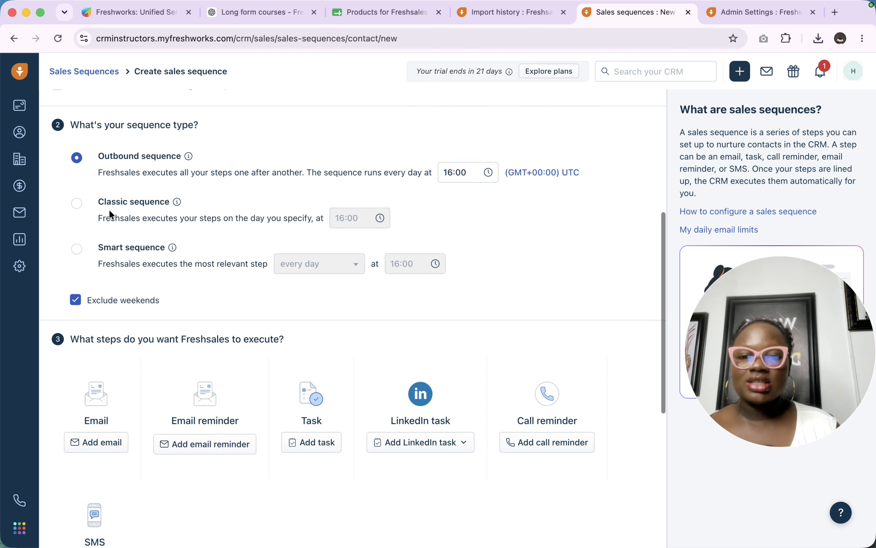
pyautogui.click(77, 203)
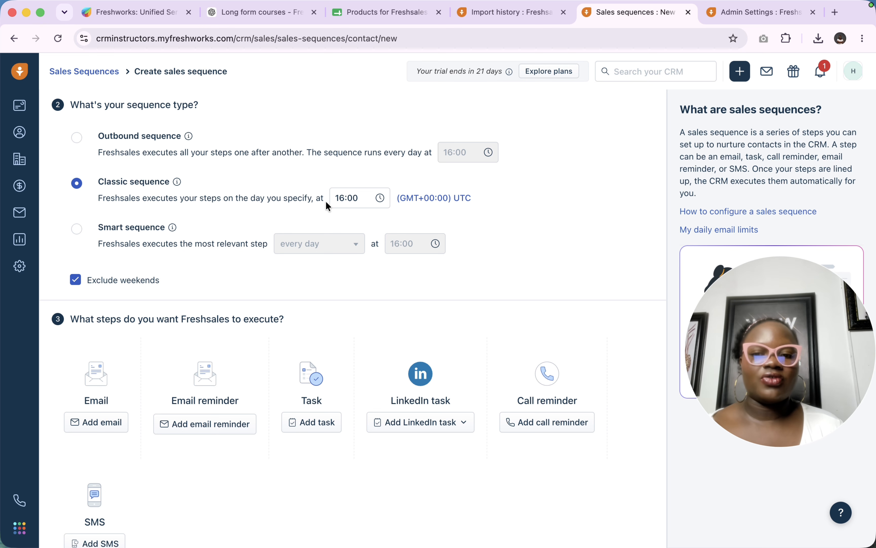
pyautogui.click(351, 198)
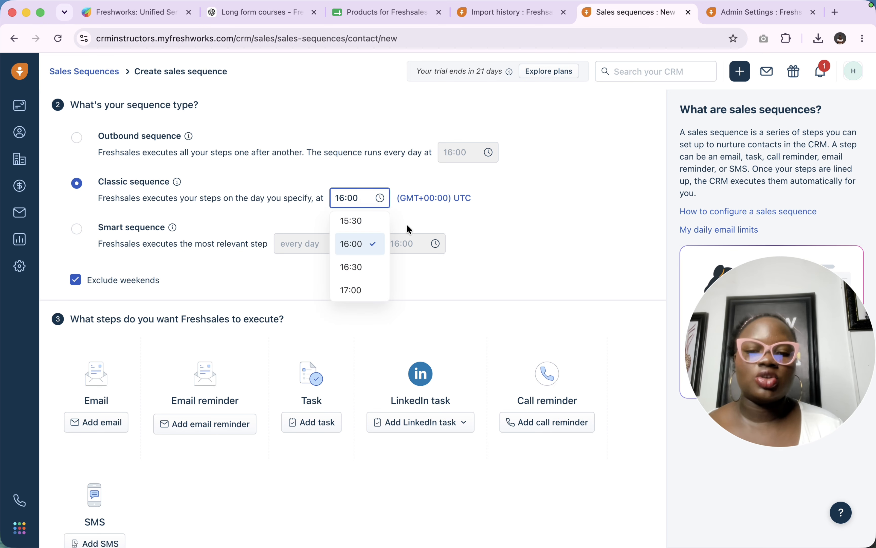
pyautogui.click(365, 248)
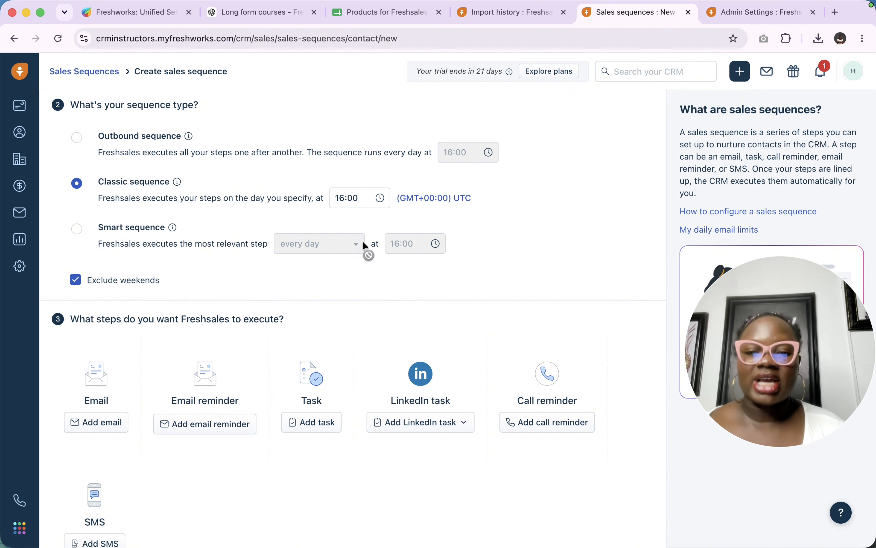
pyautogui.click(357, 198)
pyautogui.scroll(1, 376, 238)
pyautogui.scroll(10, 376, 239)
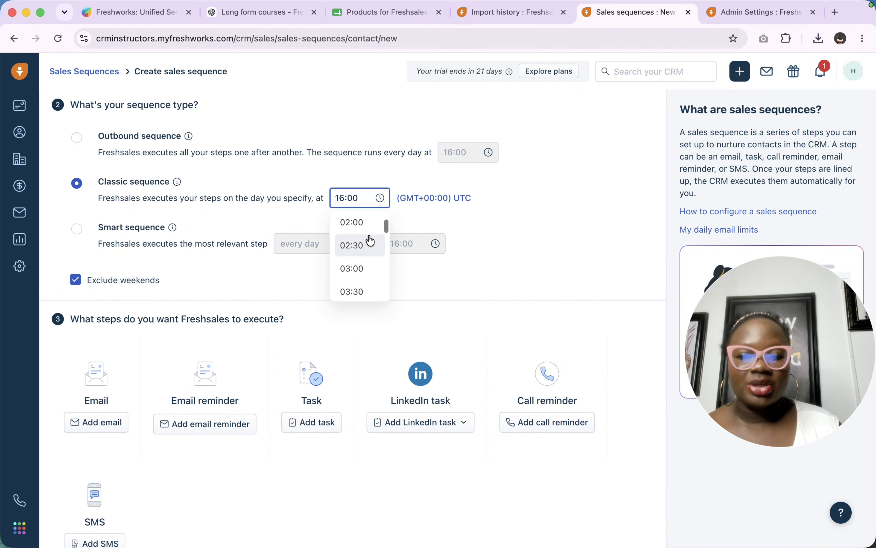
pyautogui.scroll(-5, 362, 236)
# Try the Smart sequence type and set the type back to Outbound sequence.
pyautogui.click(288, 237)
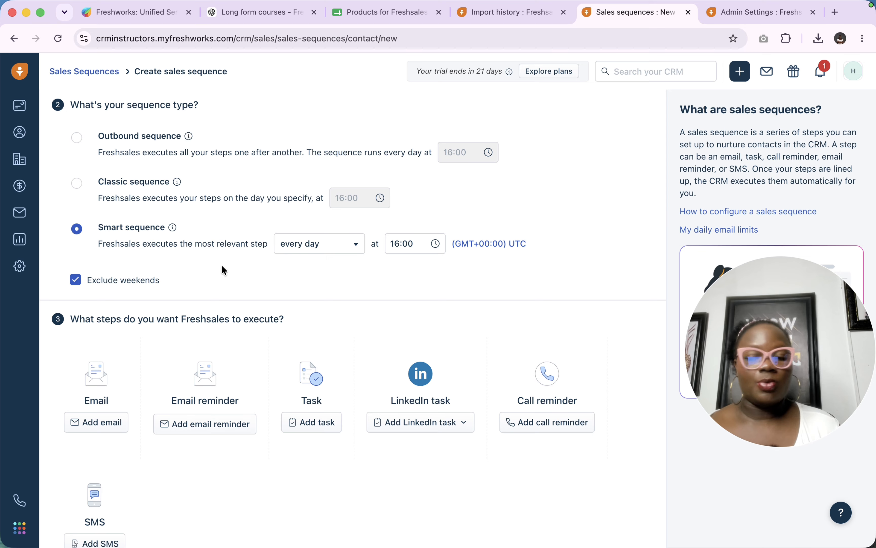
pyautogui.scroll(3, 223, 268)
pyautogui.click(79, 207)
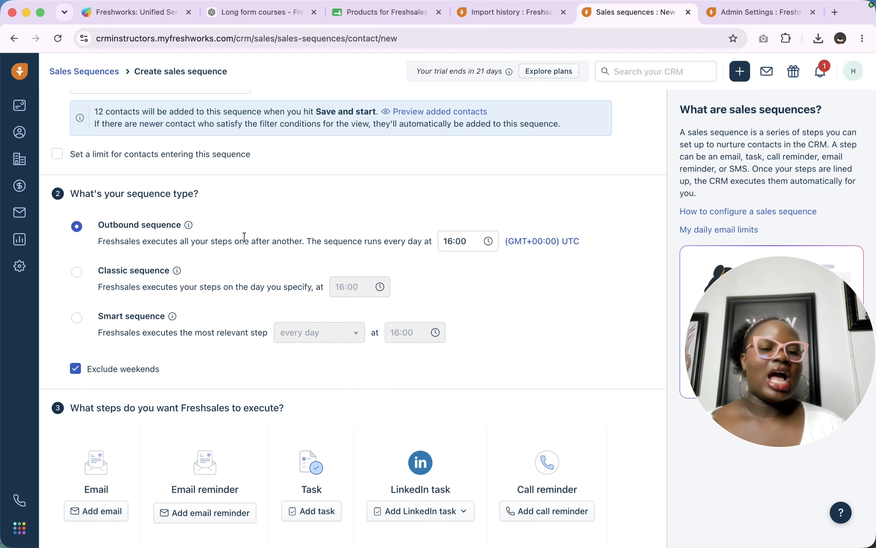
# Look through the step types the sequence can execute and the conditions for contacts to exit it.
pyautogui.scroll(-4, 288, 344)
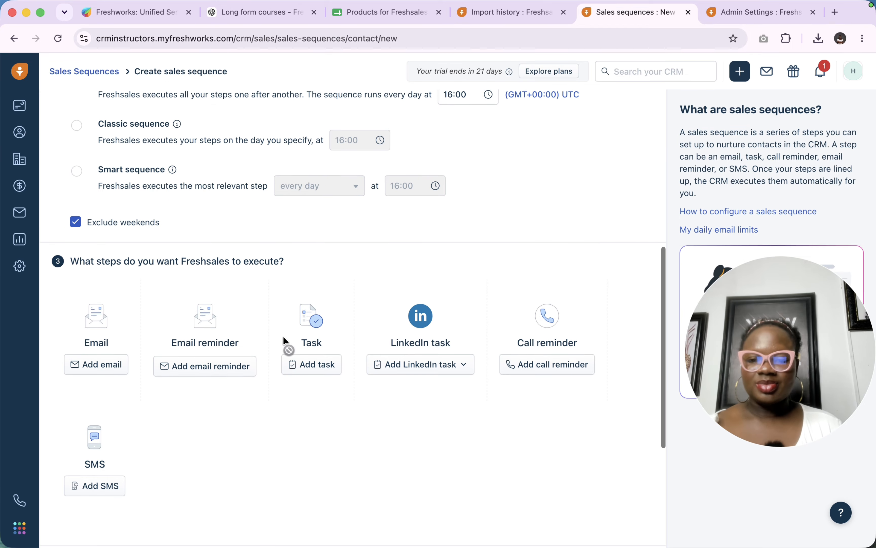
pyautogui.scroll(-3, 283, 335)
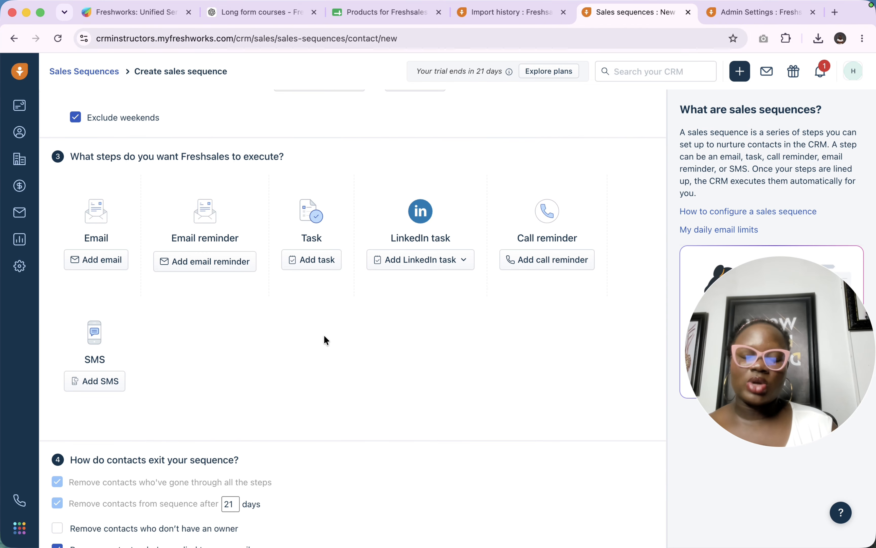
pyautogui.scroll(-3, 325, 340)
pyautogui.scroll(5, 325, 341)
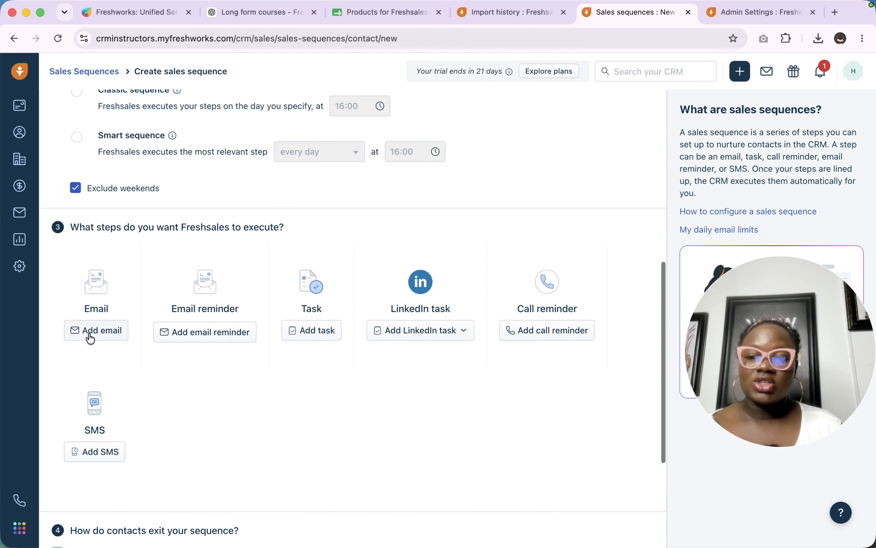
# Add an email step to the sequence with the Follow up after a meeting template and look through its advanced email settings.
pyautogui.click(108, 330)
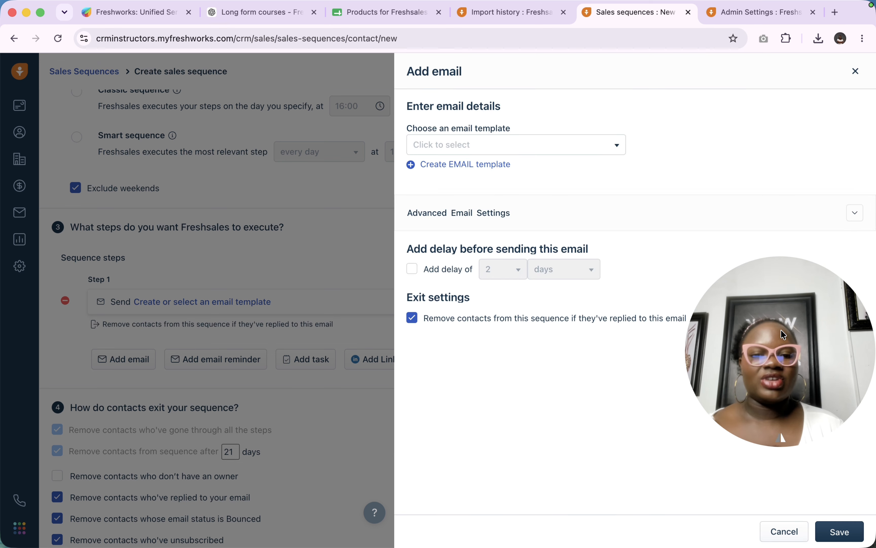
pyautogui.click(519, 152)
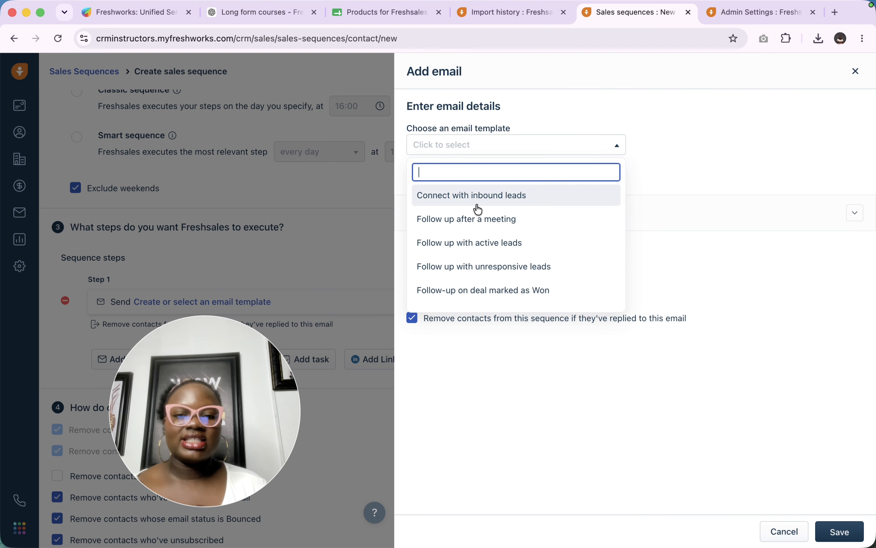
pyautogui.click(479, 220)
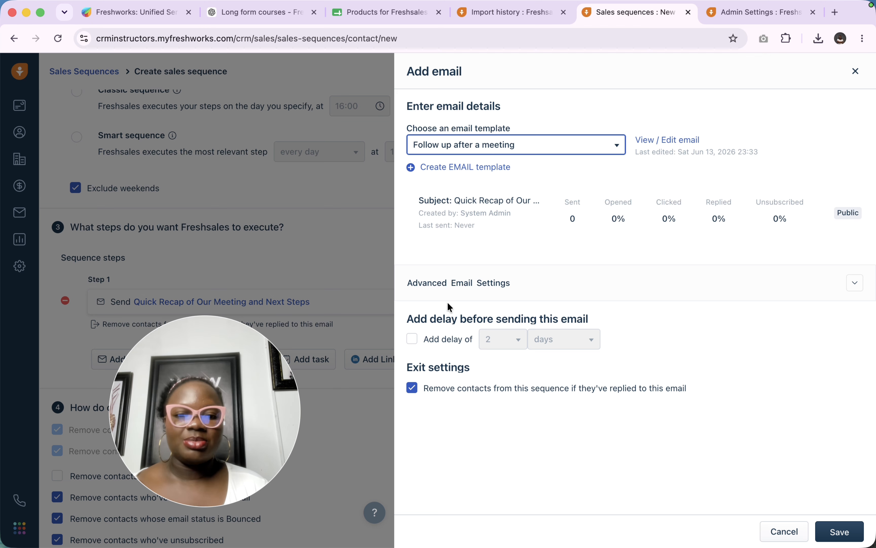
pyautogui.click(463, 287)
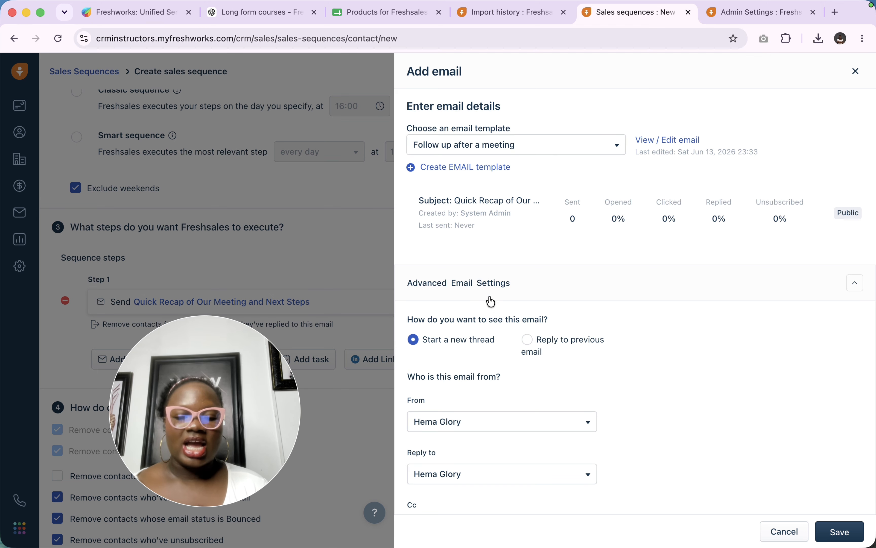
pyautogui.scroll(-3, 510, 315)
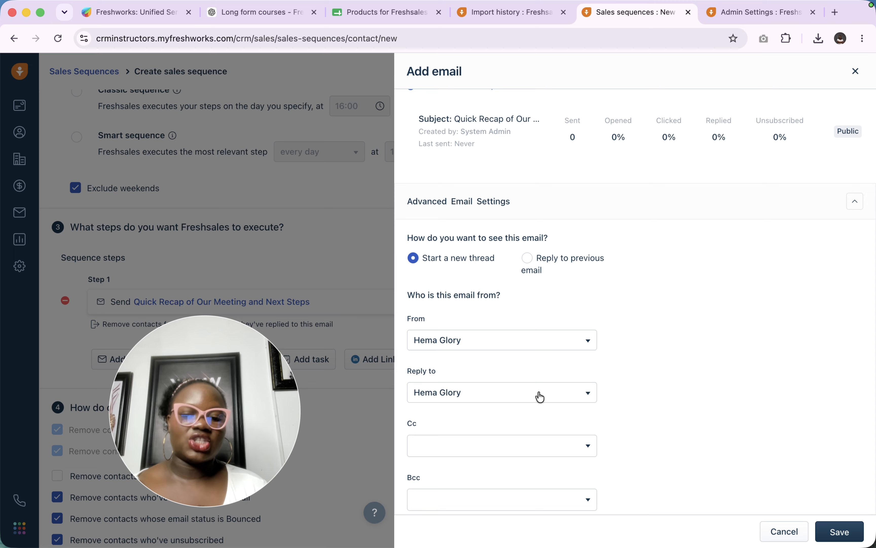
pyautogui.scroll(-4, 509, 405)
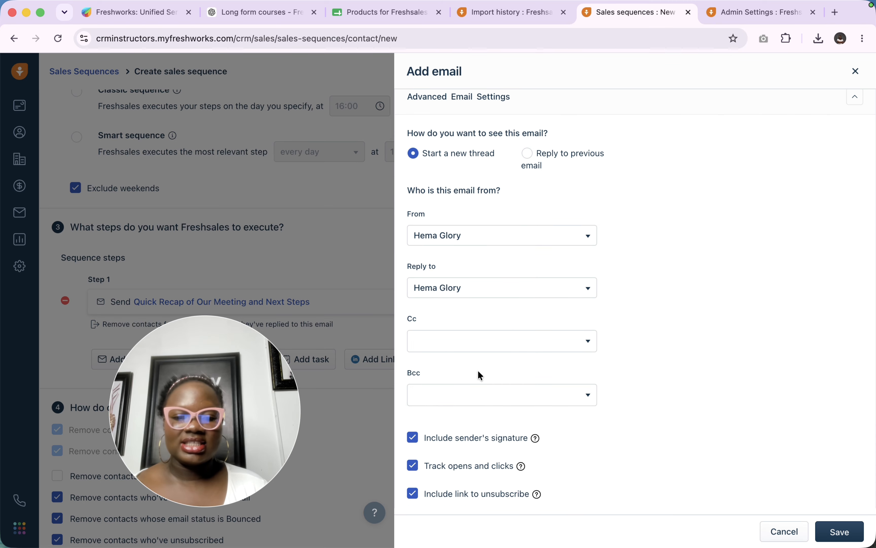
pyautogui.scroll(-3, 477, 373)
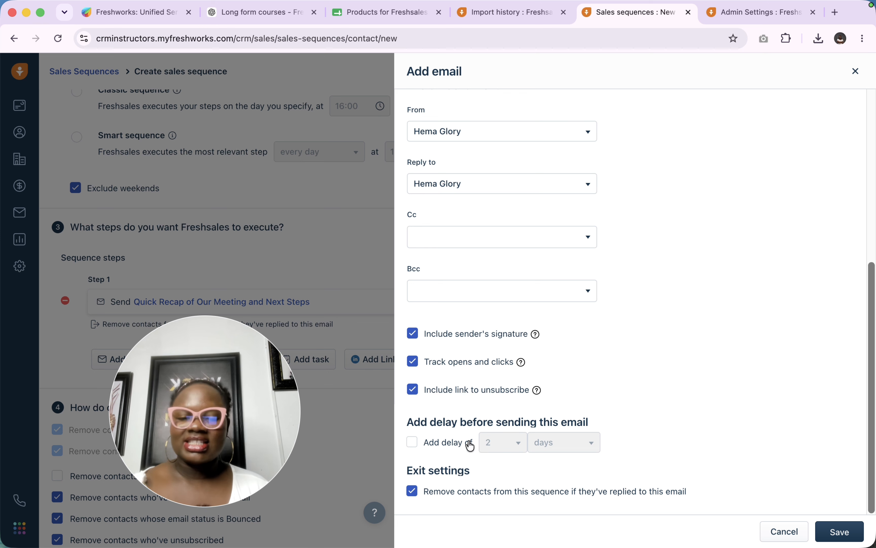
# Set a delay of 3 days before the email, keep removing contacts who have replied, and save the step.
pyautogui.click(410, 443)
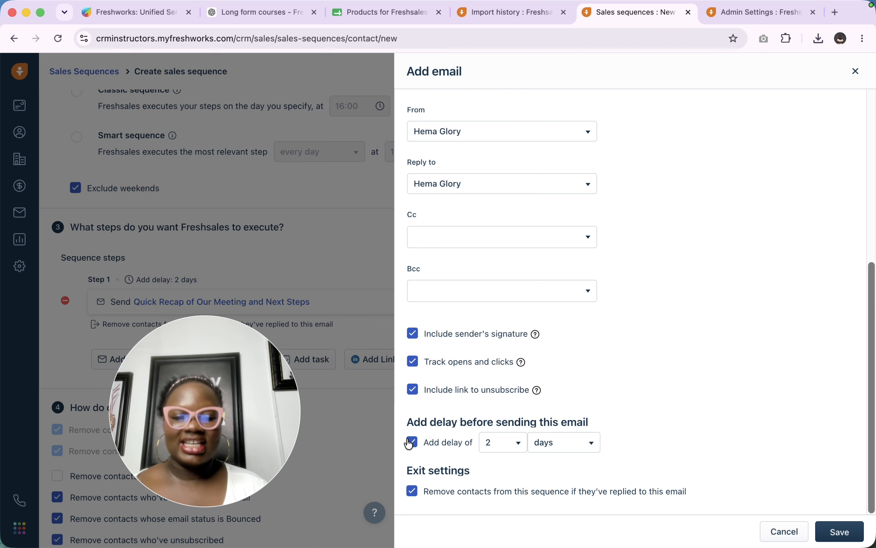
pyautogui.click(522, 452)
pyautogui.click(503, 361)
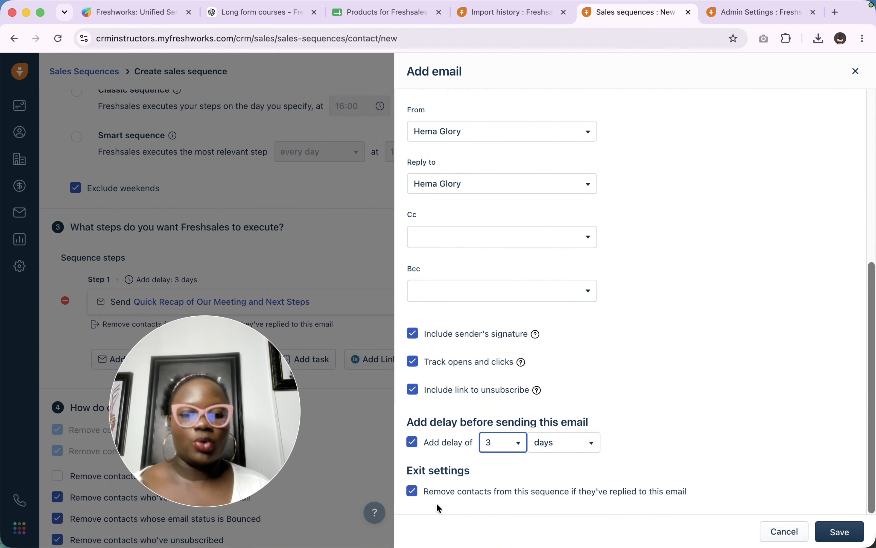
pyautogui.click(411, 492)
pyautogui.click(413, 492)
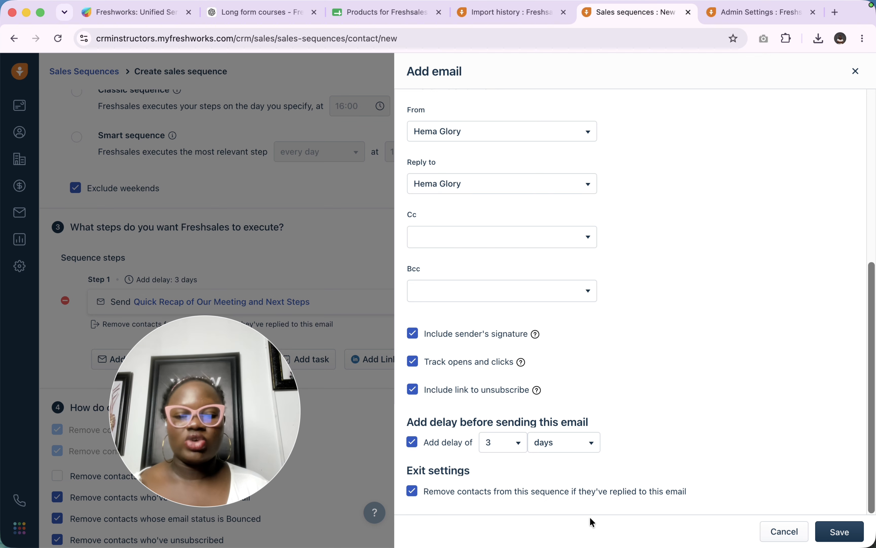
pyautogui.scroll(10, 797, 434)
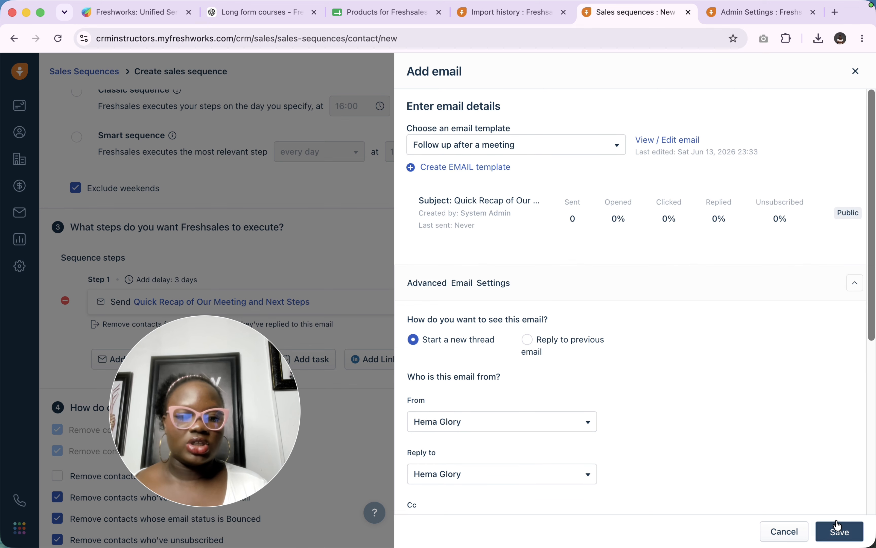
pyautogui.click(838, 532)
# Reopen the email in Step 1, turn off its sending delay and save it.
pyautogui.moveTo(236, 384); pyautogui.dragTo(533, 42)
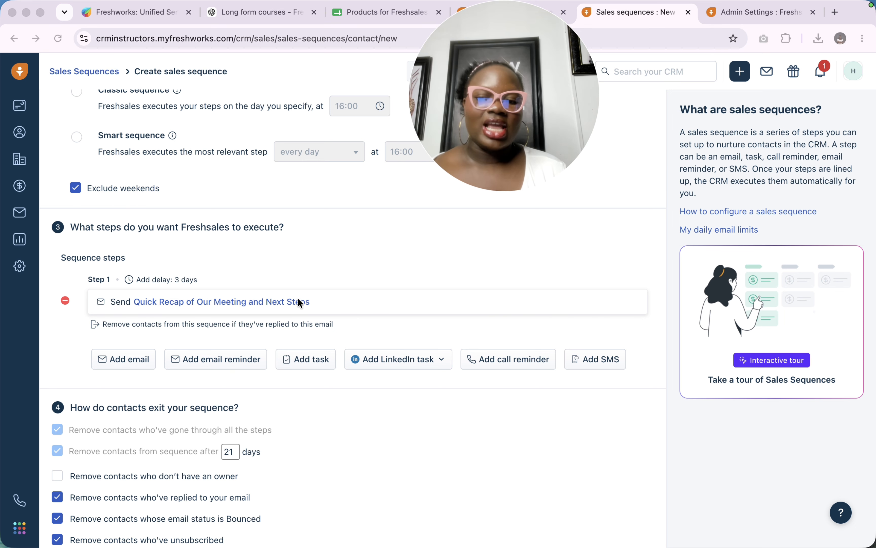
pyautogui.click(155, 298)
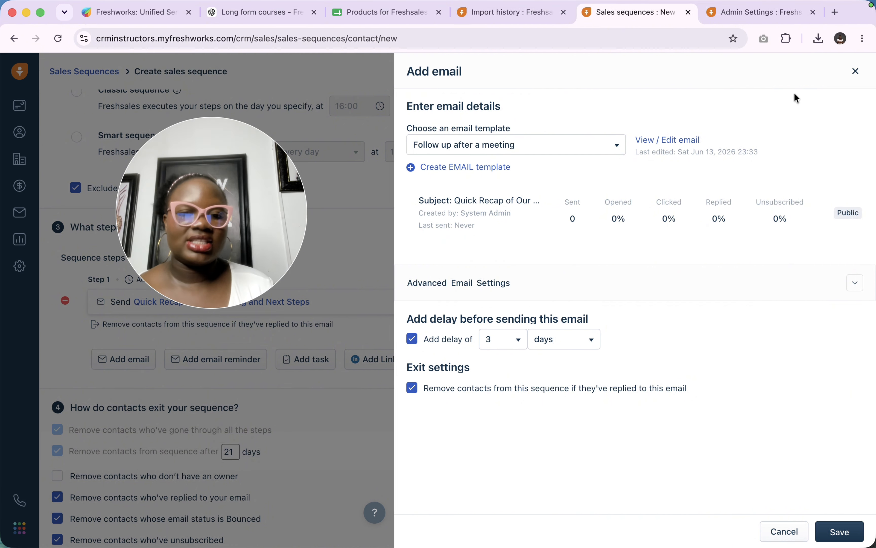
pyautogui.click(855, 71)
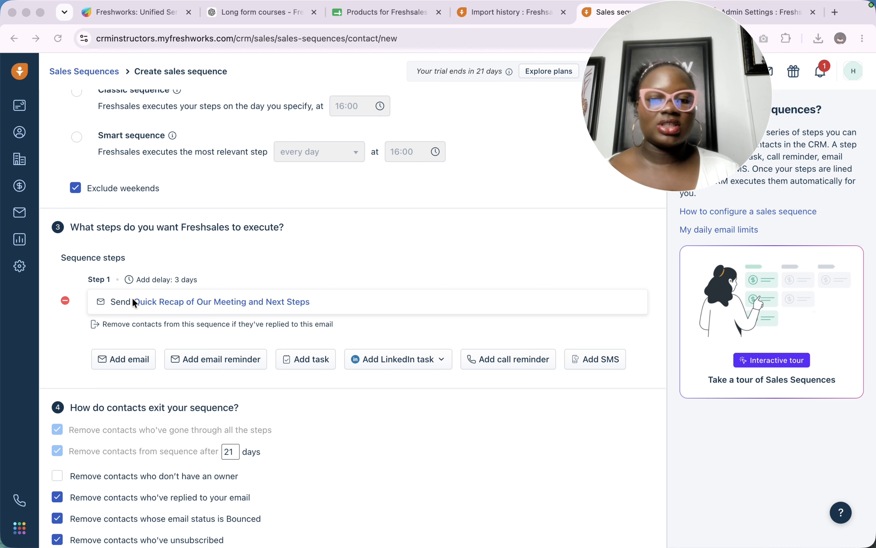
pyautogui.click(148, 298)
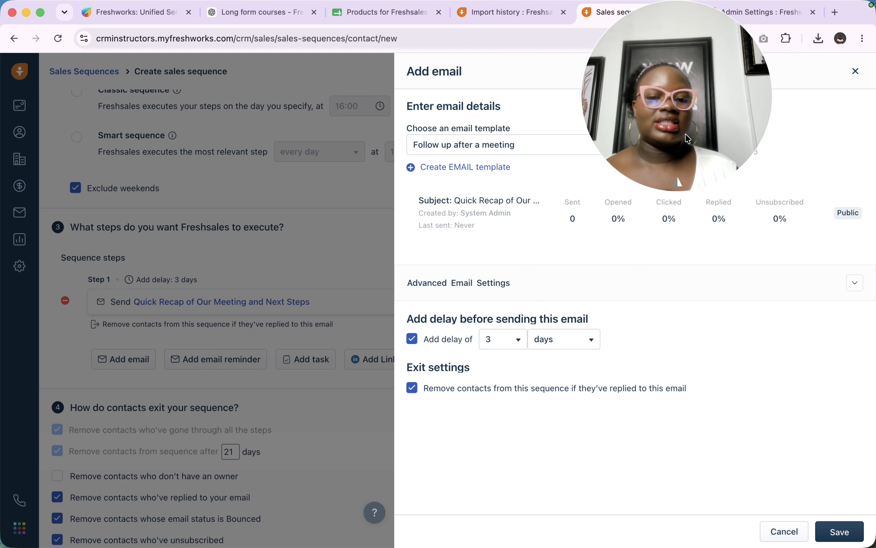
pyautogui.moveTo(686, 133); pyautogui.dragTo(255, 158)
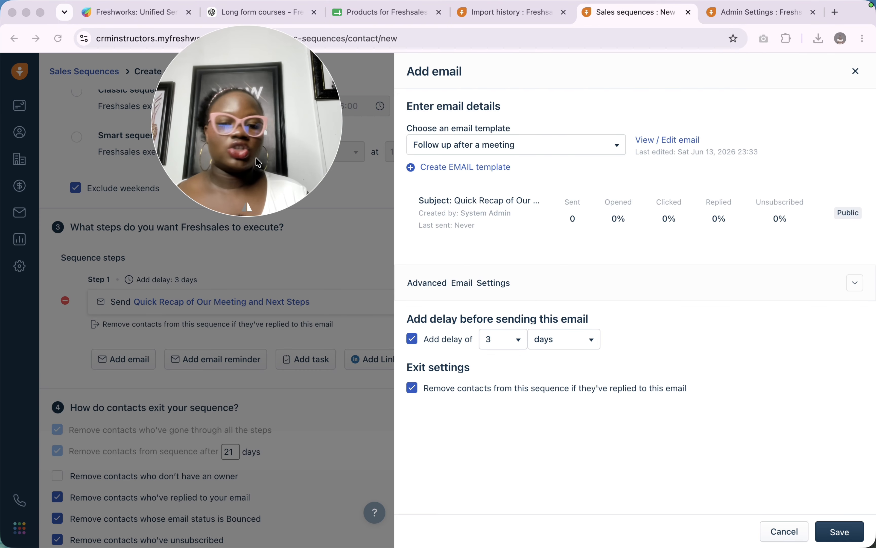
pyautogui.click(413, 339)
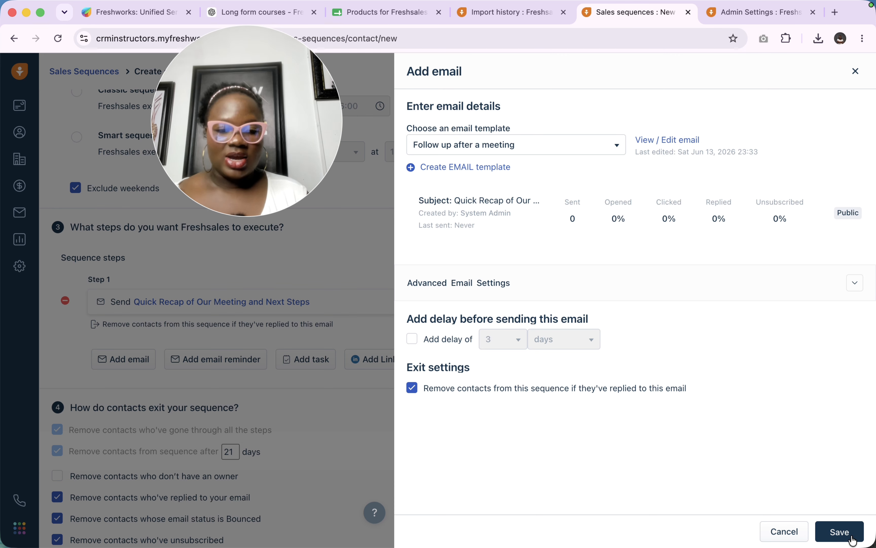
pyautogui.click(841, 532)
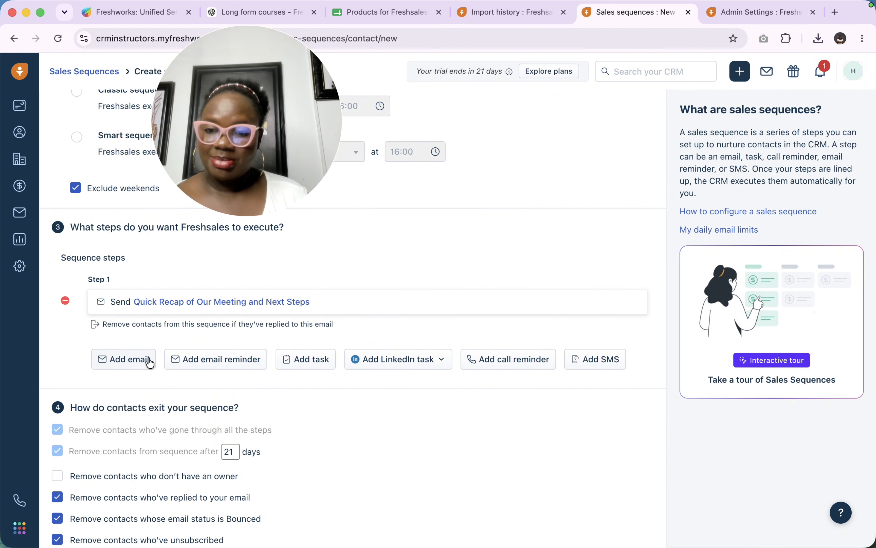
# Add a second email step on the condition that the Follow up after a meeting email from Step 1 was sent.
pyautogui.click(130, 362)
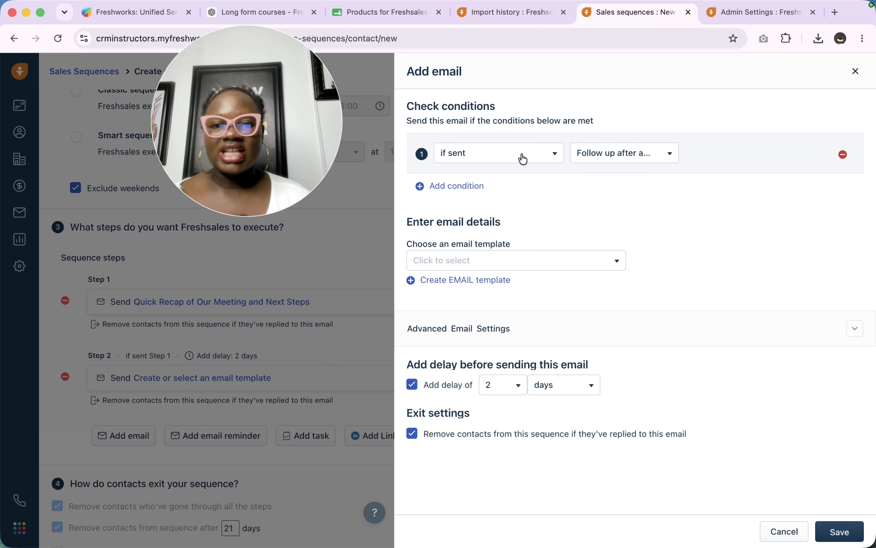
pyautogui.click(509, 154)
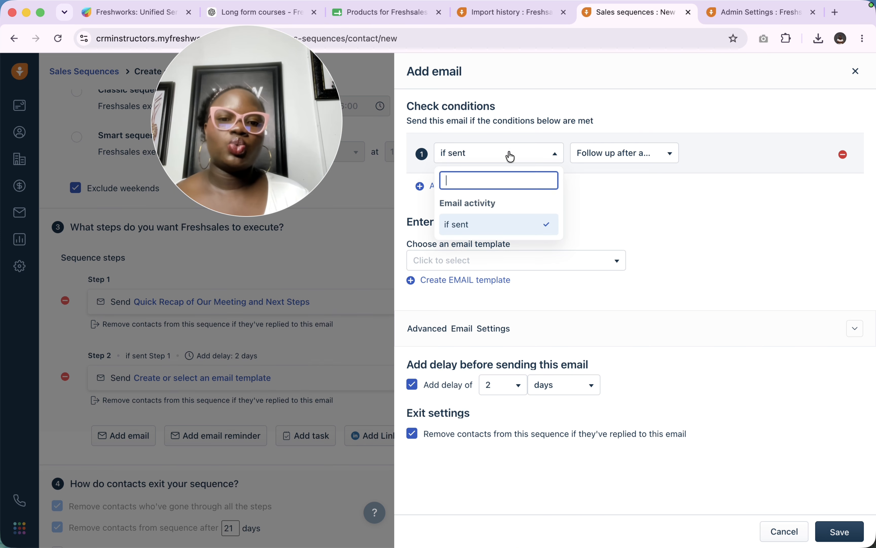
pyautogui.click(480, 223)
pyautogui.click(493, 157)
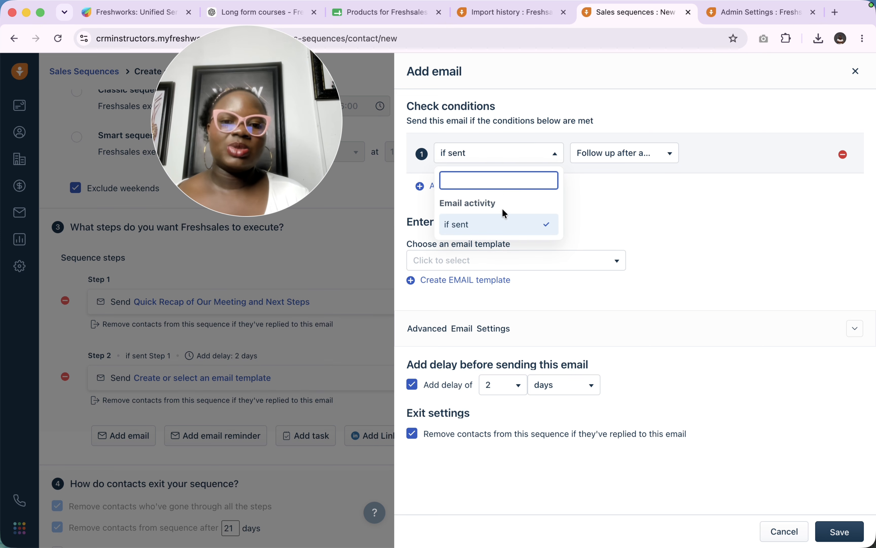
pyautogui.click(617, 159)
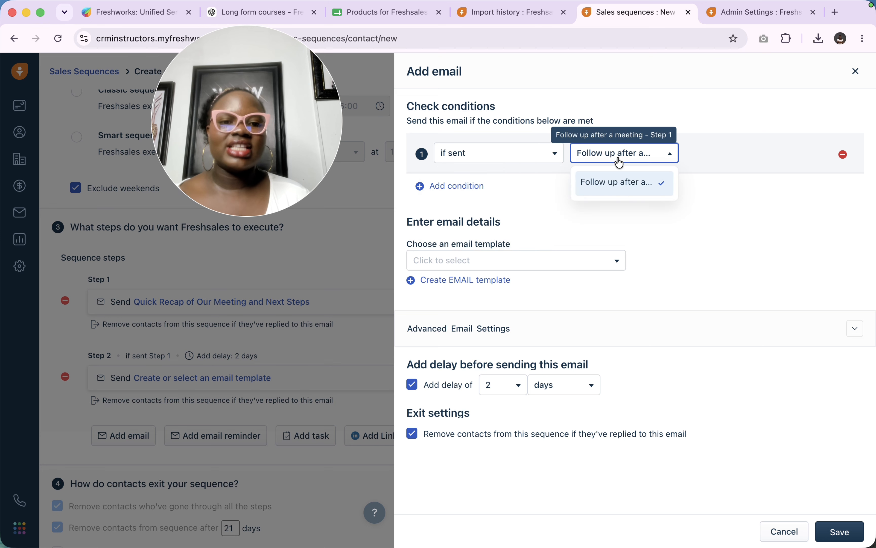
pyautogui.click(614, 192)
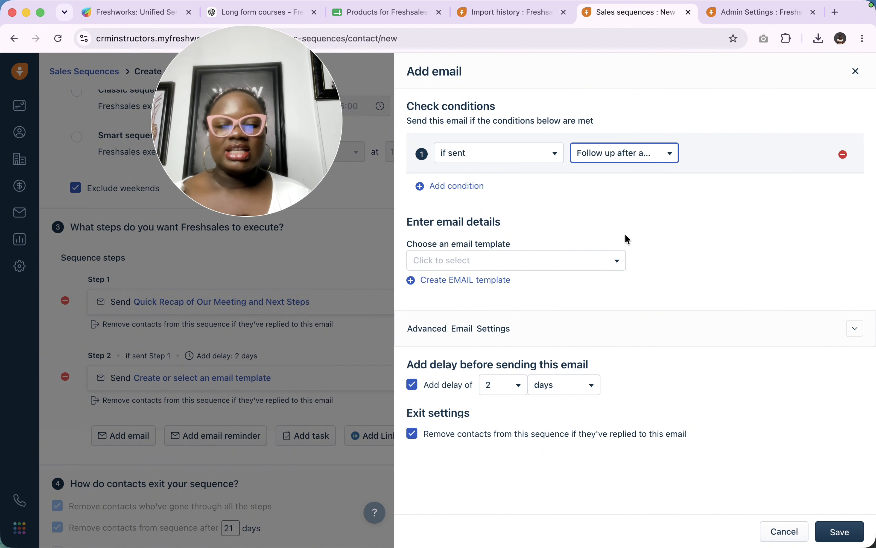
# Choose the Onboarding email template for the second email, check its content and save the template.
pyautogui.click(542, 271)
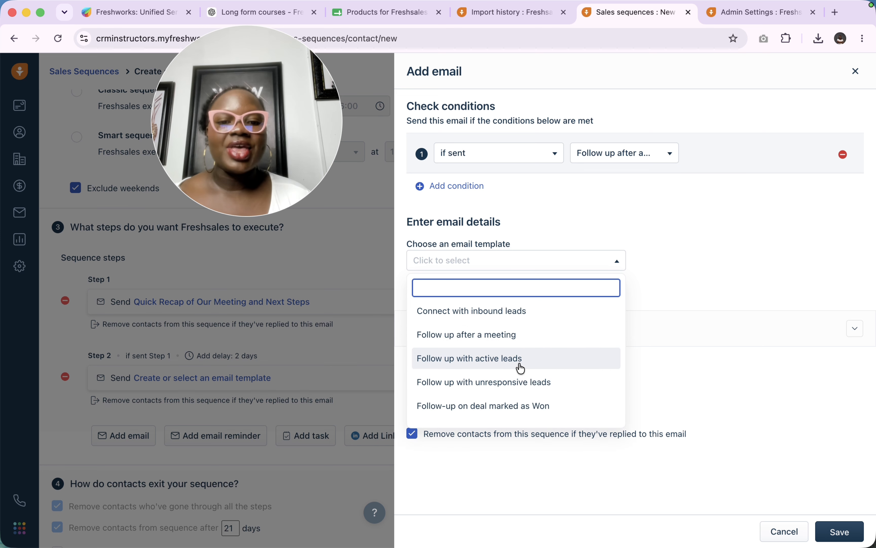
pyautogui.scroll(-5, 522, 379)
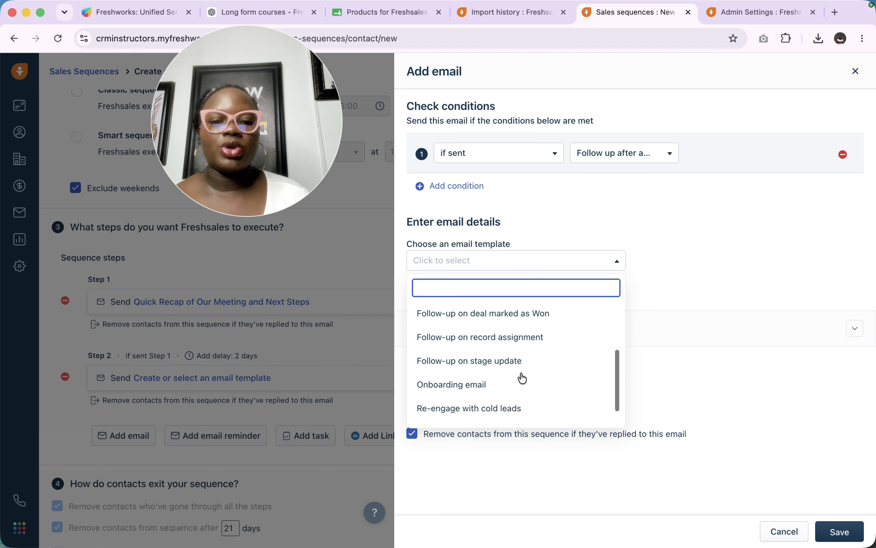
pyautogui.click(512, 373)
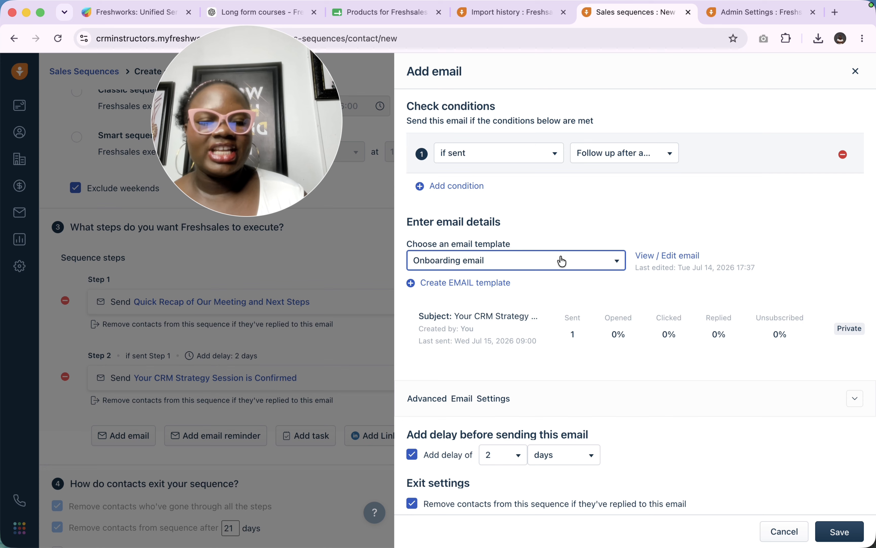
pyautogui.click(673, 257)
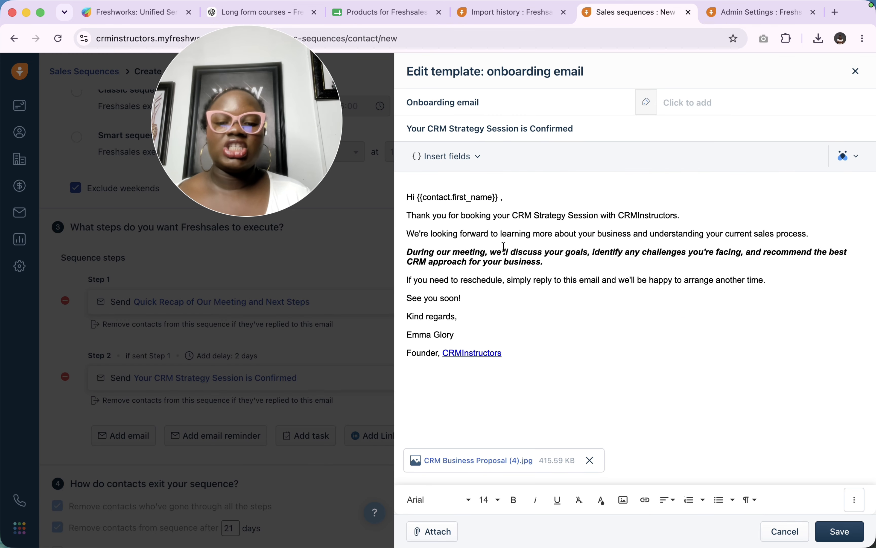
pyautogui.click(839, 531)
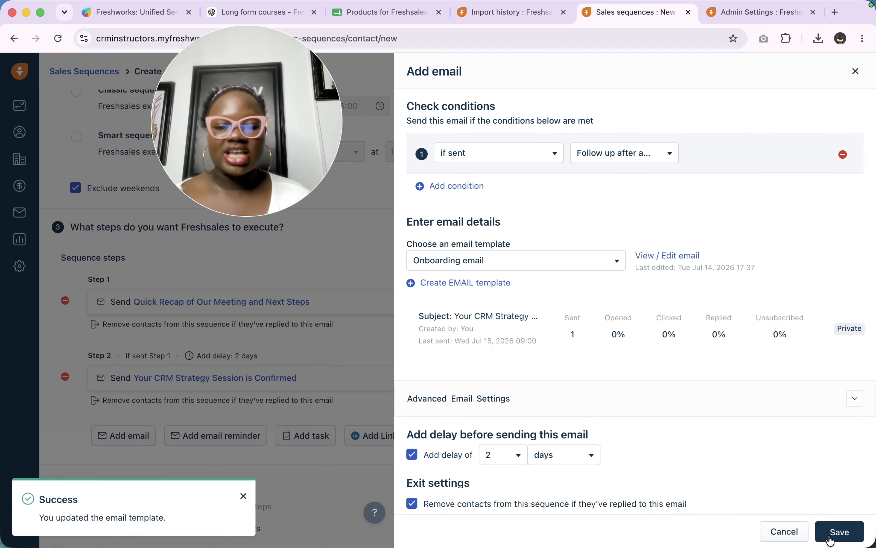
# Try adding another condition to the second email step and remove it again.
pyautogui.click(437, 192)
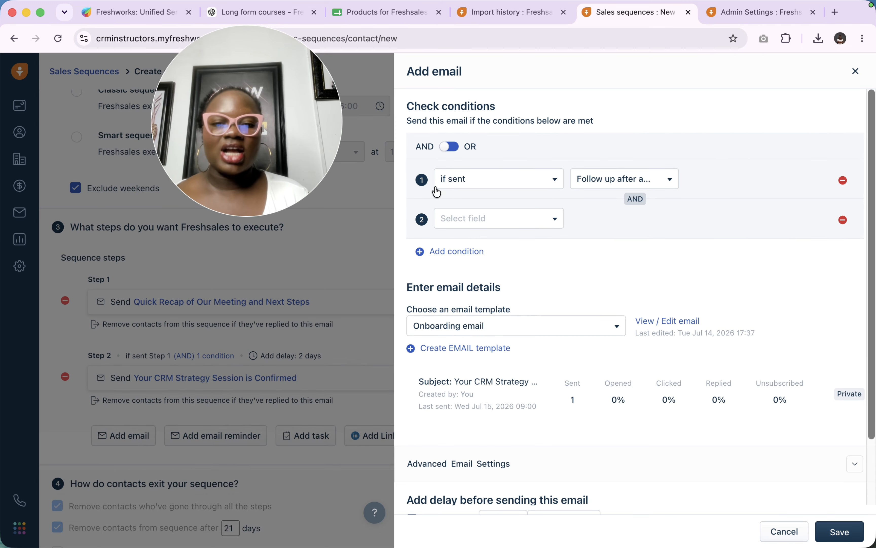
pyautogui.click(467, 220)
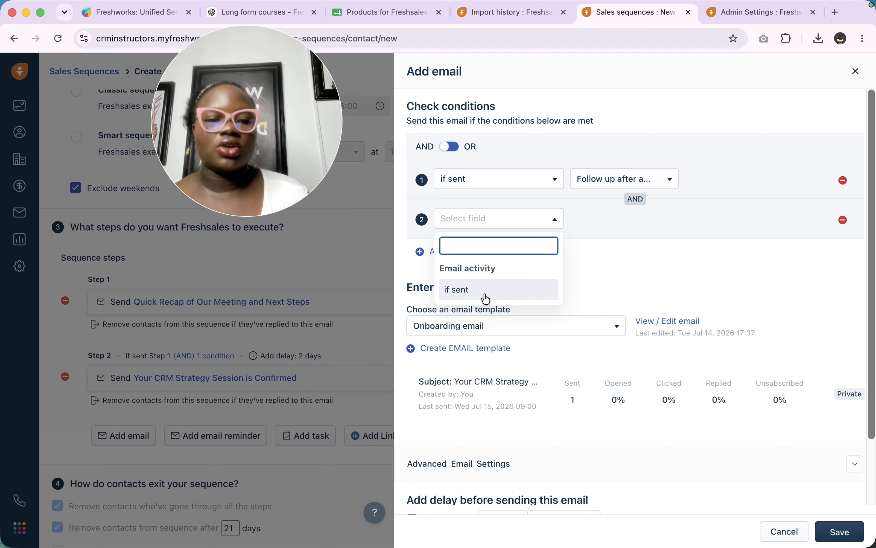
pyautogui.click(843, 219)
# Look through the second email's advanced settings, including the sender and reply-to options.
pyautogui.click(460, 394)
pyautogui.scroll(-6, 459, 393)
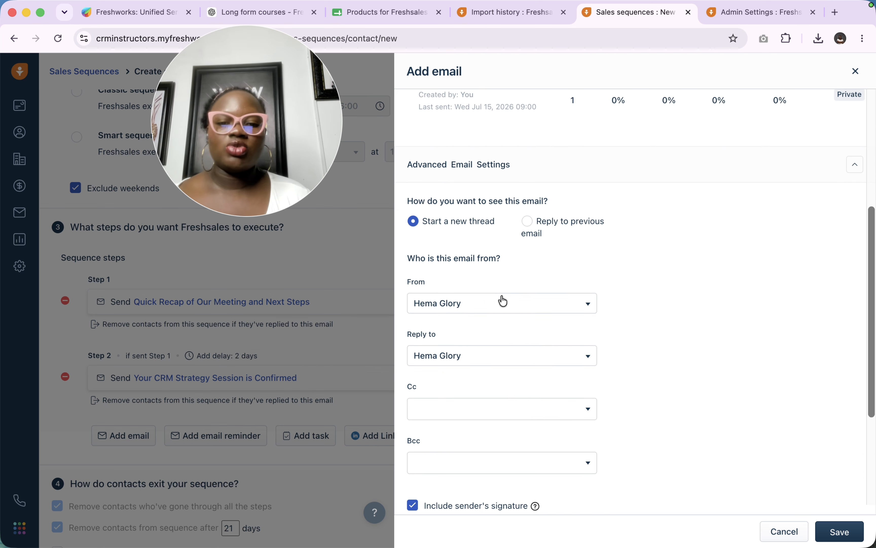
pyautogui.click(485, 308)
pyautogui.click(675, 314)
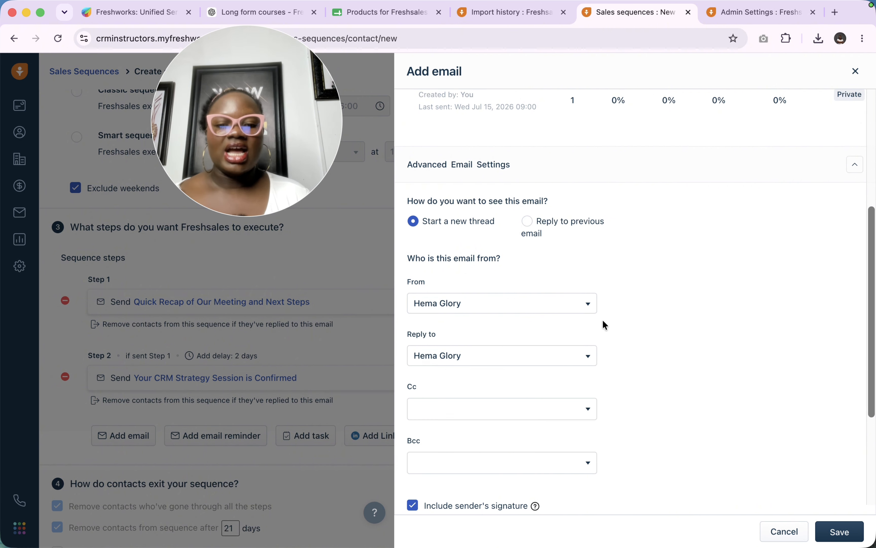
pyautogui.click(502, 360)
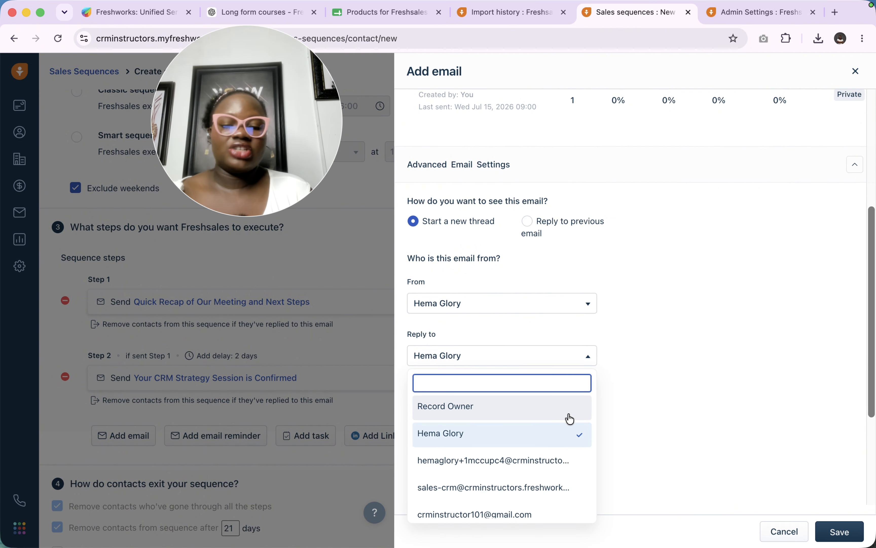
pyautogui.click(685, 355)
# Set the second email's sending delay to 3 days, review its settings and save the email step.
pyautogui.scroll(-5, 608, 410)
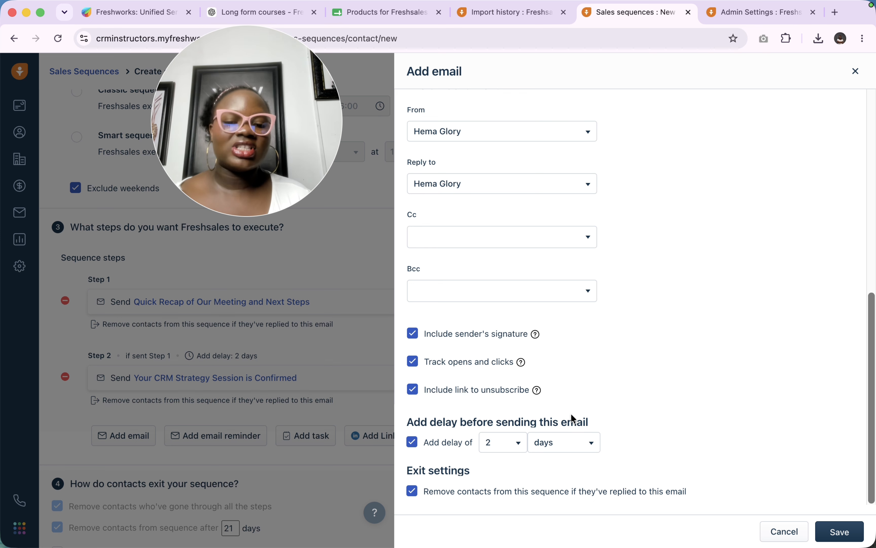
pyautogui.click(502, 449)
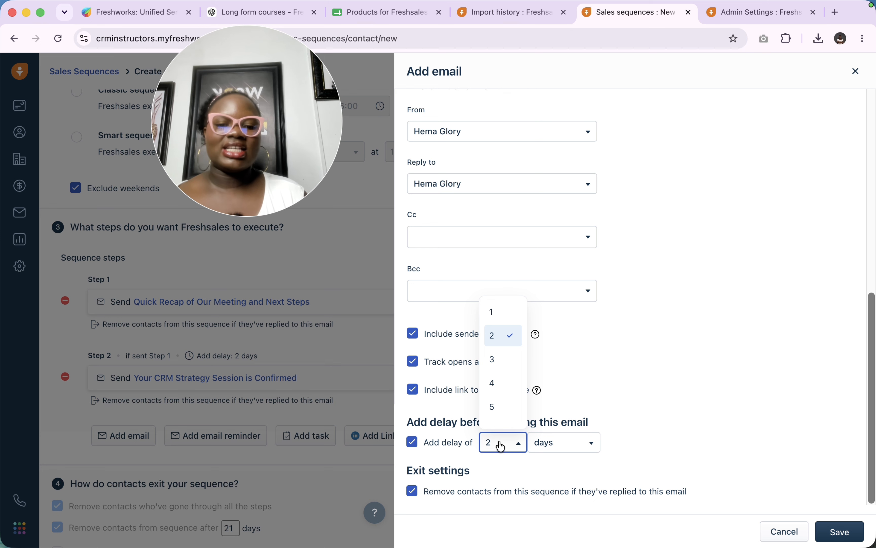
pyautogui.click(503, 365)
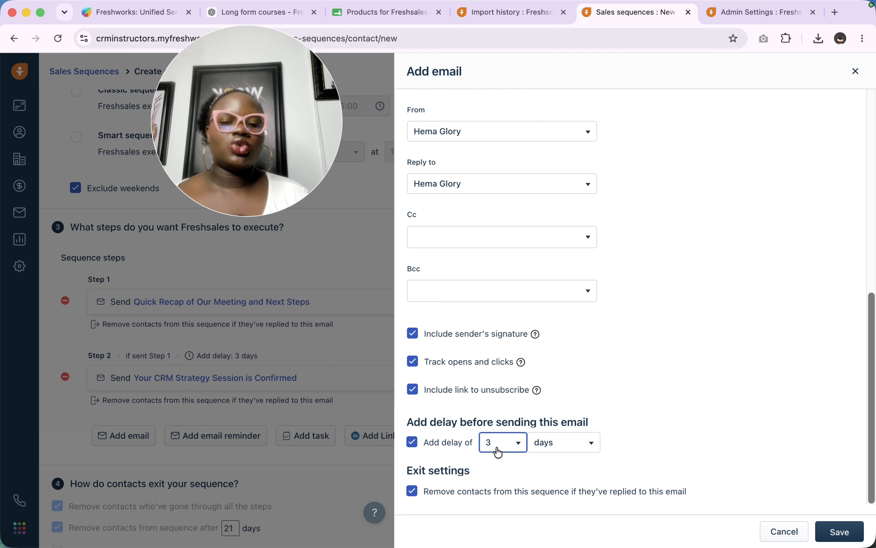
pyautogui.scroll(10, 583, 354)
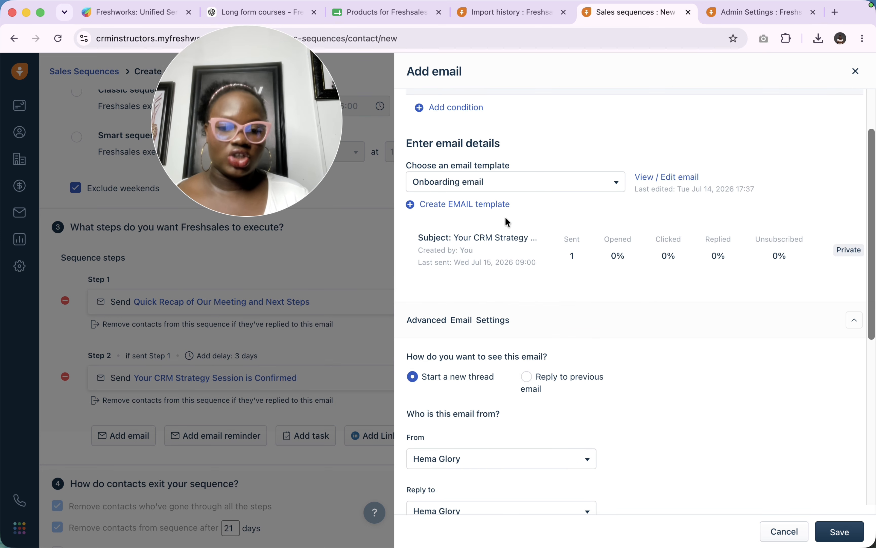
pyautogui.scroll(3, 510, 195)
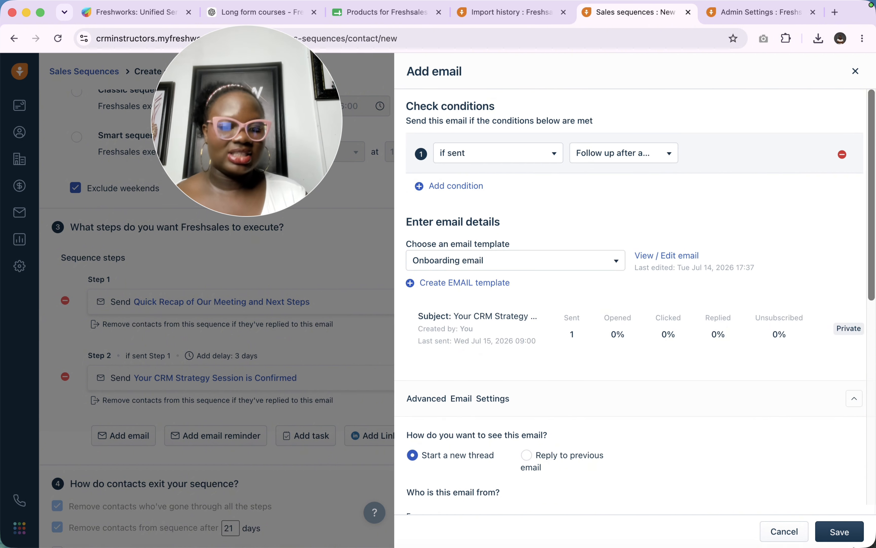
pyautogui.click(838, 531)
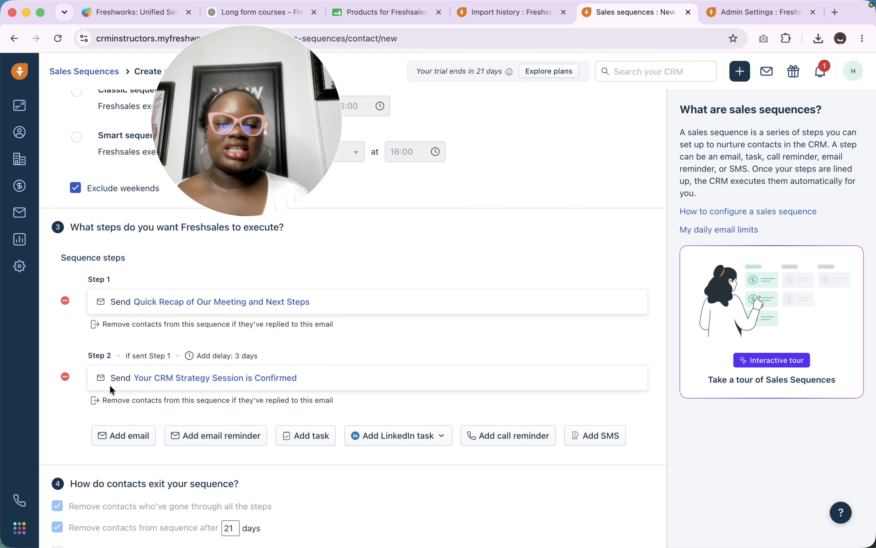
# Add a task step titled Follow-up task on the condition that the Onboarding email from Step 2 was sent.
pyautogui.click(205, 436)
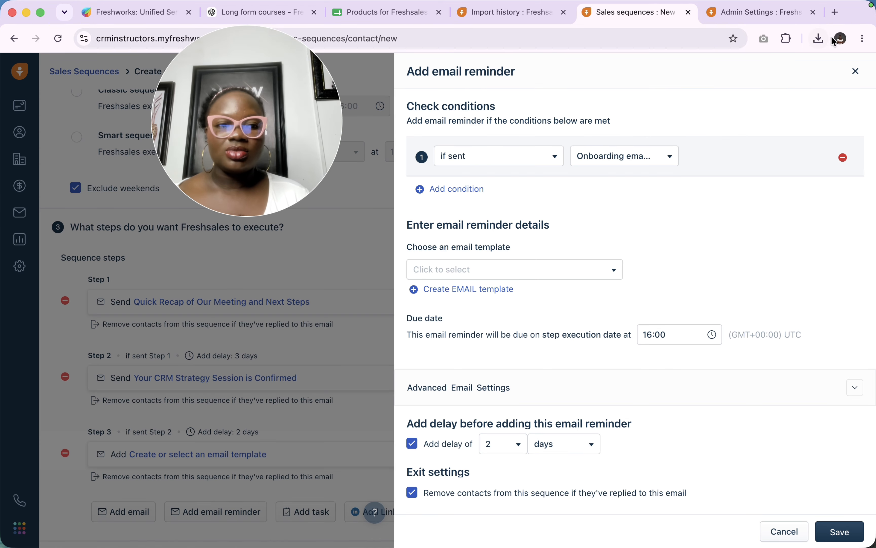
pyautogui.click(856, 71)
pyautogui.click(307, 436)
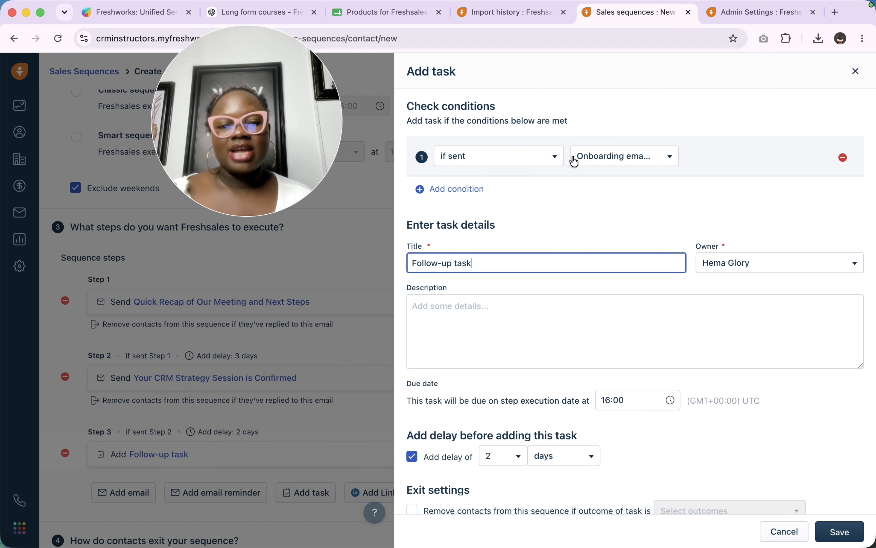
pyautogui.click(513, 164)
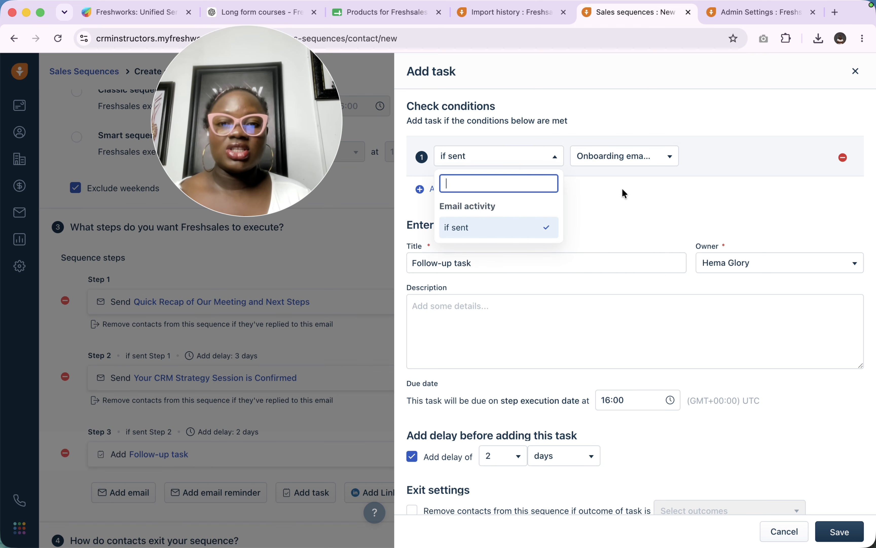
pyautogui.click(623, 198)
pyautogui.click(534, 164)
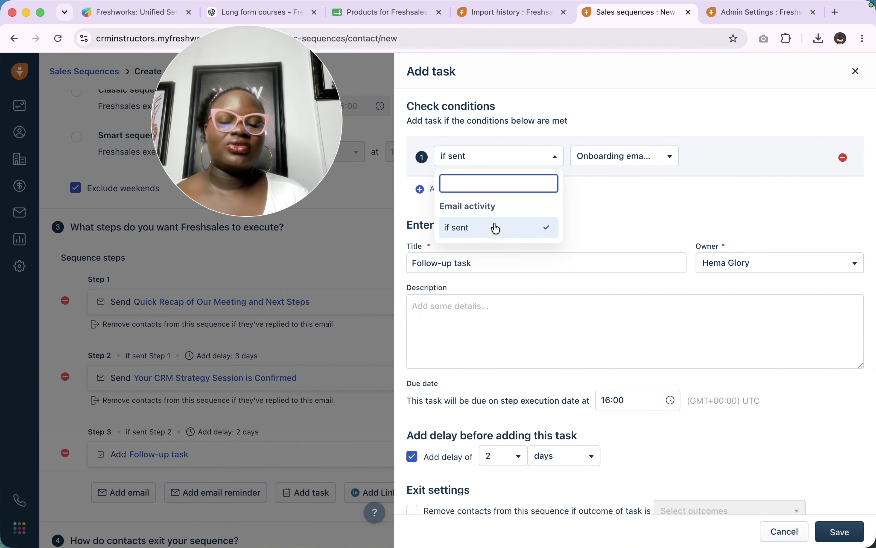
pyautogui.click(614, 157)
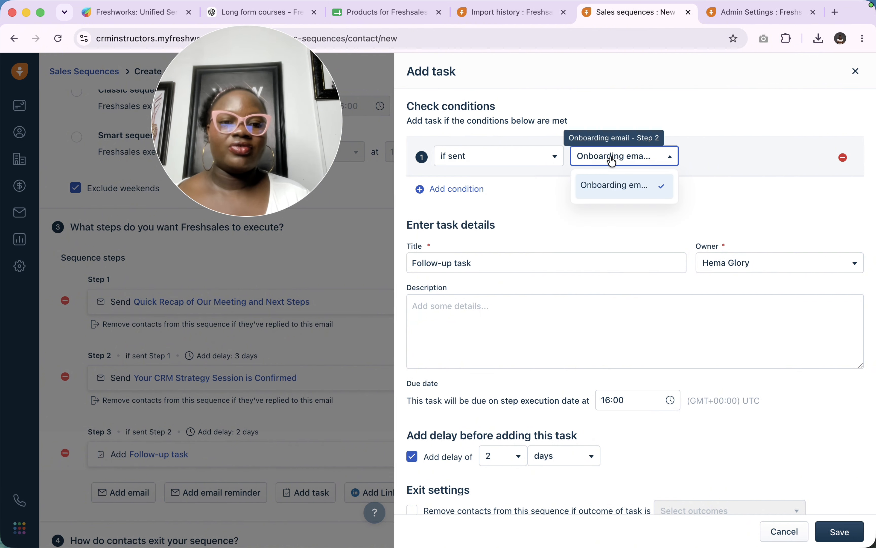
pyautogui.click(605, 195)
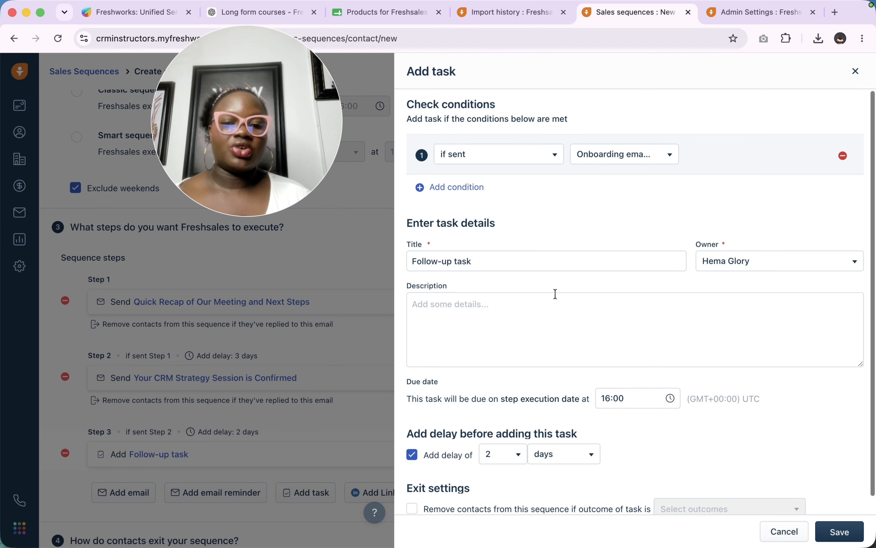
# Check the follow-up task's owner options, set it due at 16:00 and choose a delay of 2 days.
pyautogui.scroll(-1, 543, 286)
pyautogui.click(738, 253)
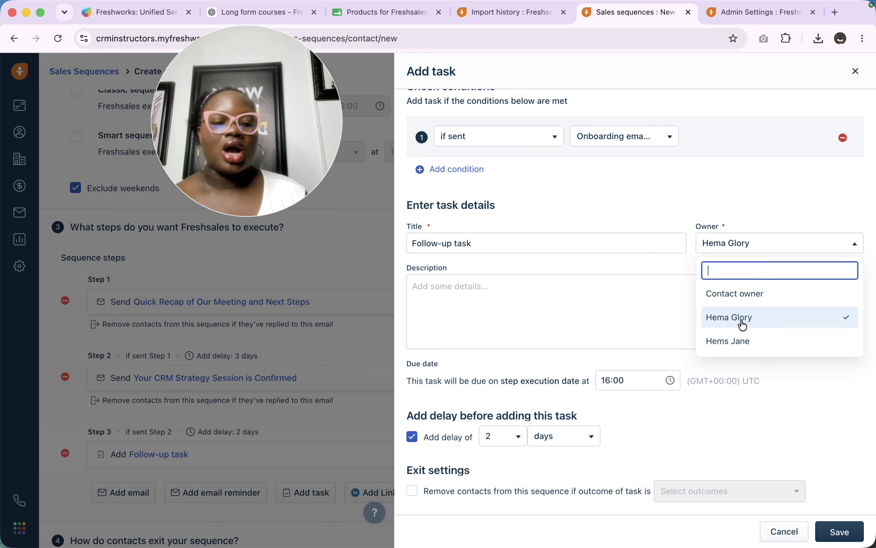
pyautogui.click(531, 299)
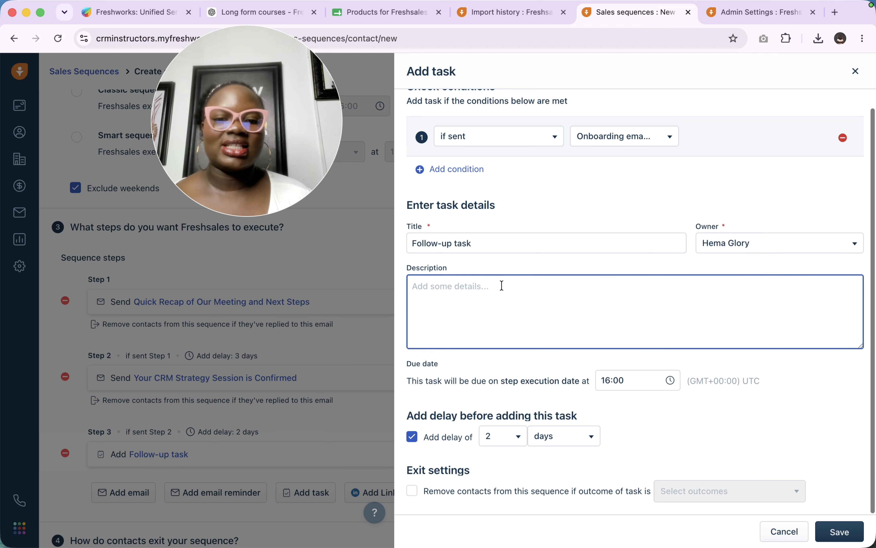
pyautogui.click(472, 384)
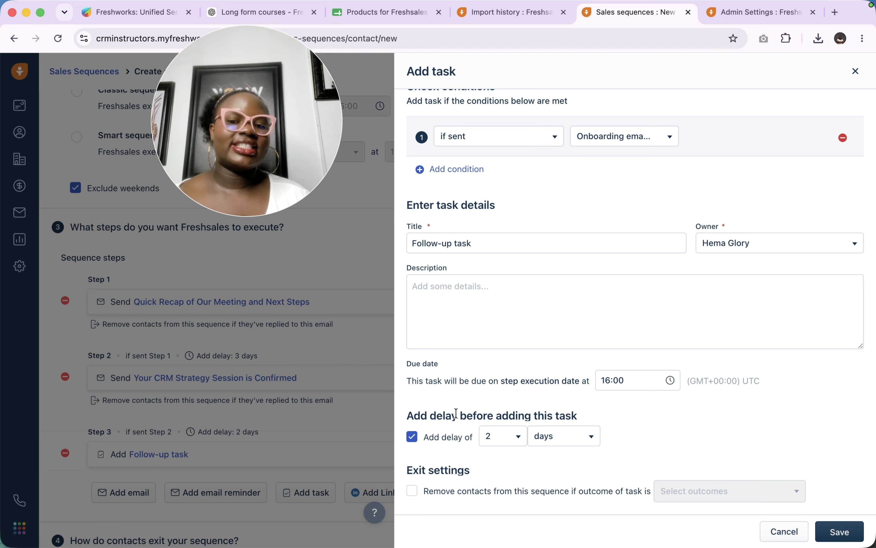
pyautogui.click(634, 384)
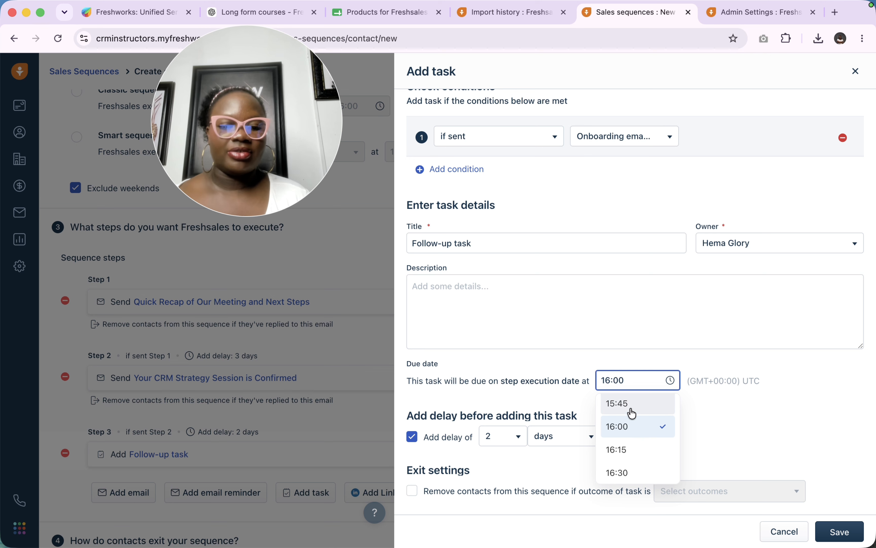
pyautogui.click(629, 427)
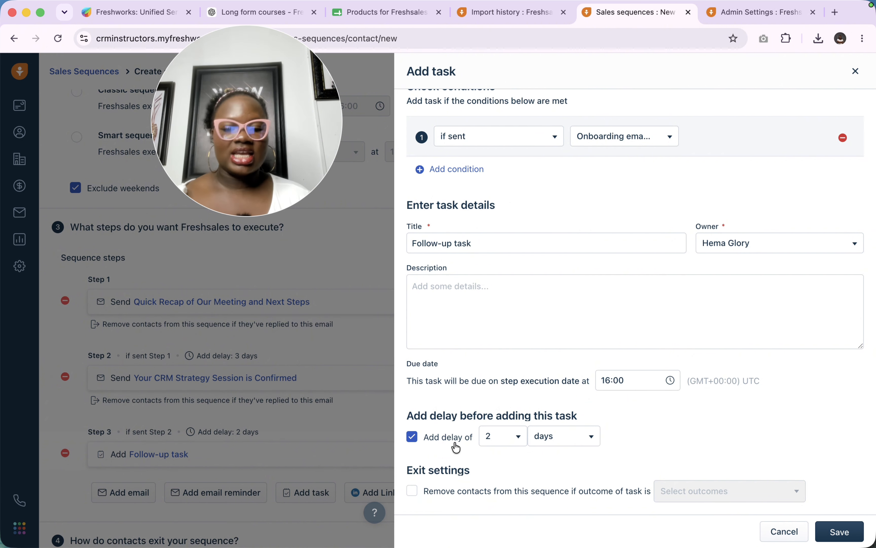
pyautogui.click(499, 443)
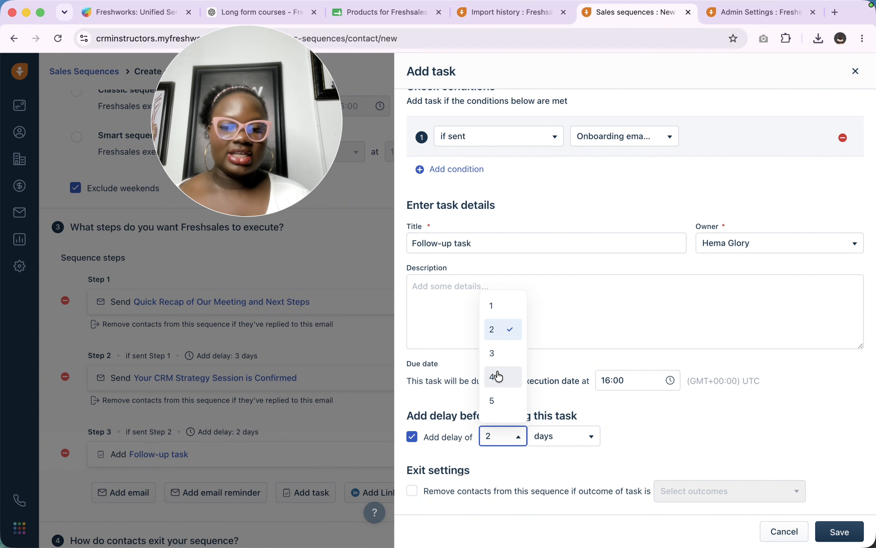
pyautogui.click(493, 330)
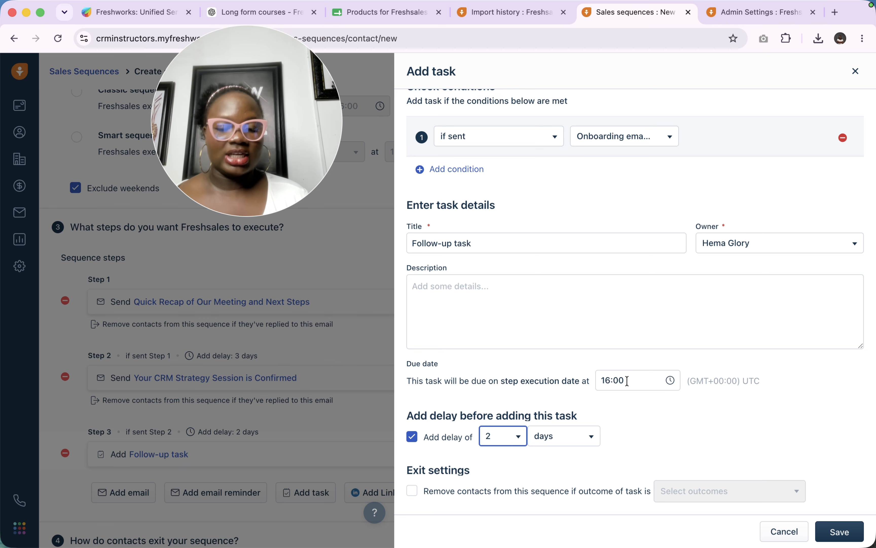
# Remove contacts from the sequence when the follow-up task's outcome is Not interested, and save the task step.
pyautogui.click(412, 491)
pyautogui.click(548, 451)
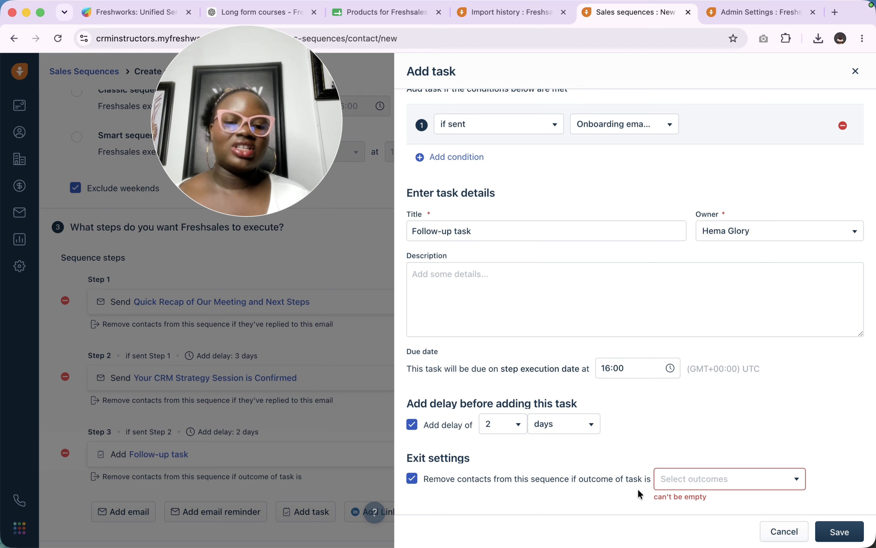
pyautogui.click(673, 480)
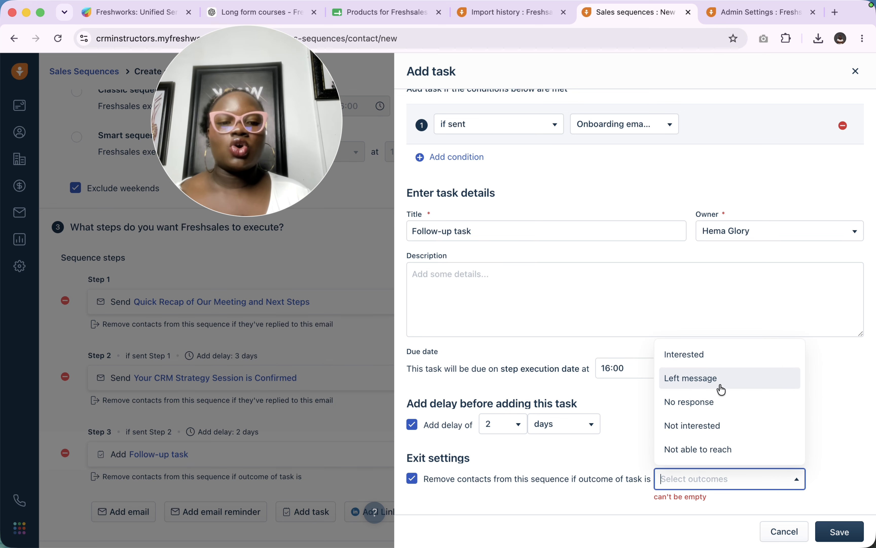
pyautogui.click(690, 425)
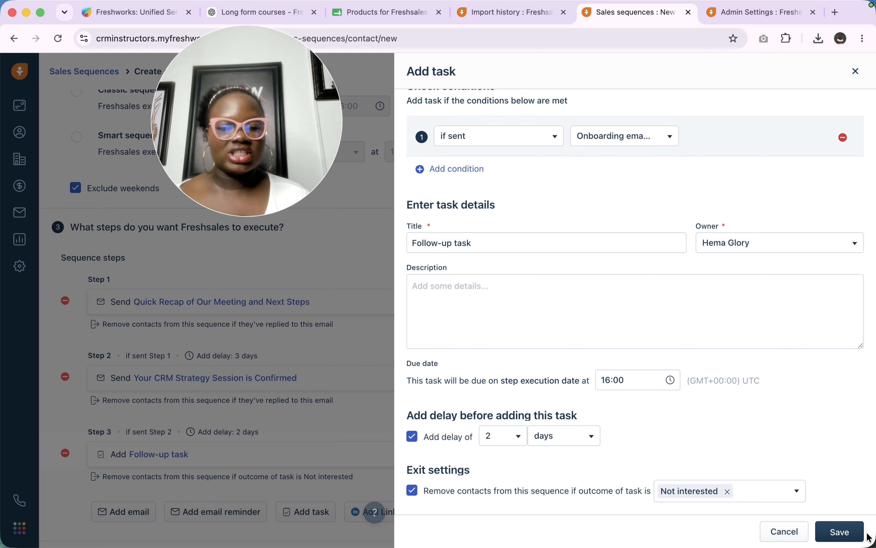
pyautogui.click(848, 532)
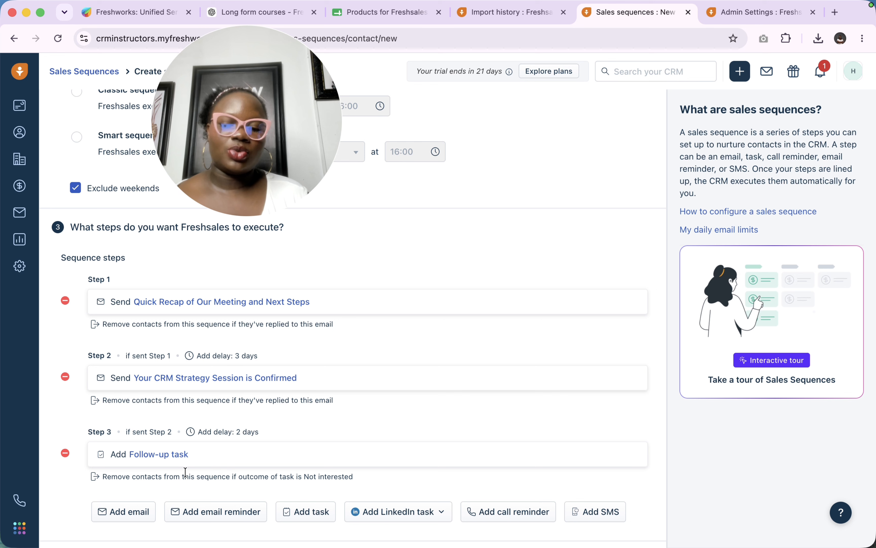
# Look through the LinkedIn task types and the LinkedIn message form without adding a step.
pyautogui.scroll(-6, 436, 447)
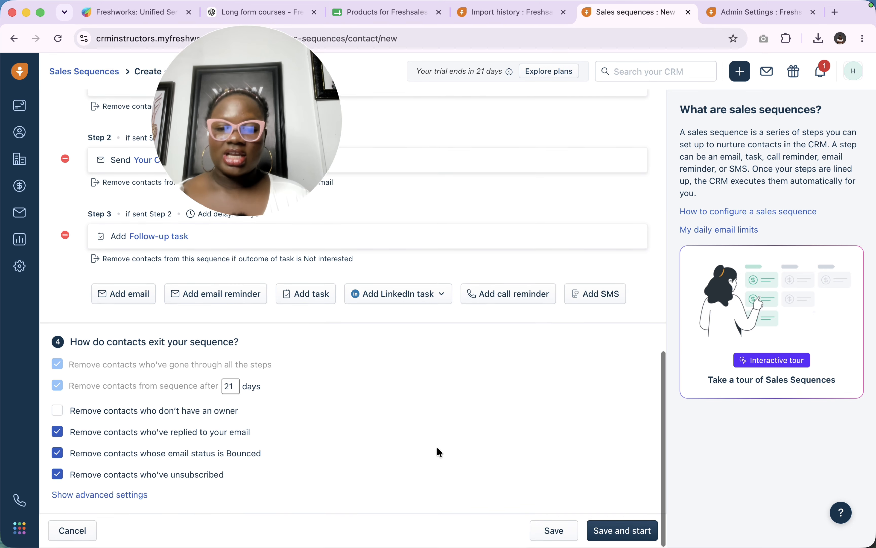
pyautogui.click(433, 297)
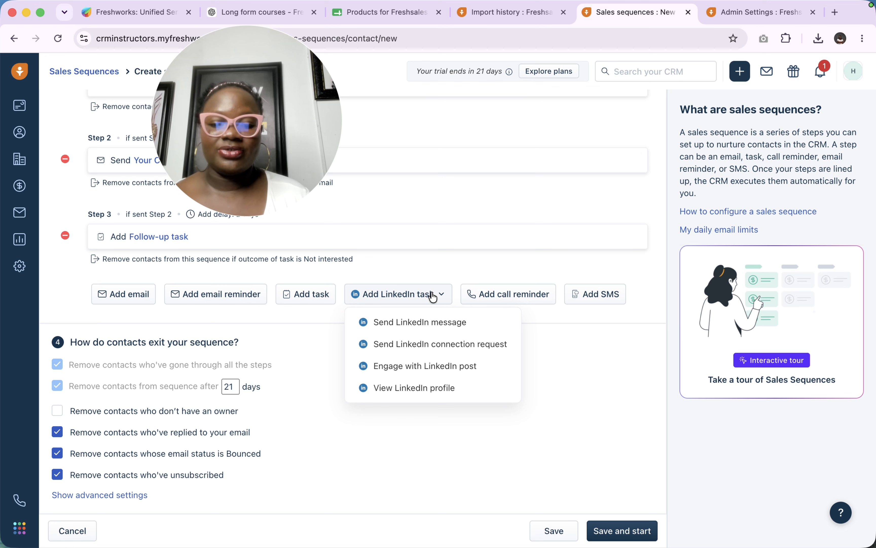
pyautogui.click(446, 328)
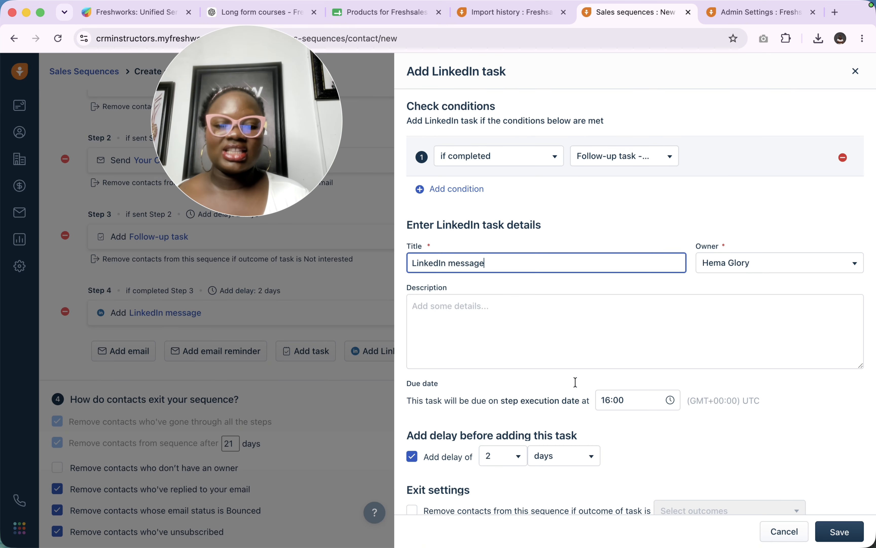
pyautogui.scroll(-2, 570, 420)
pyautogui.click(855, 71)
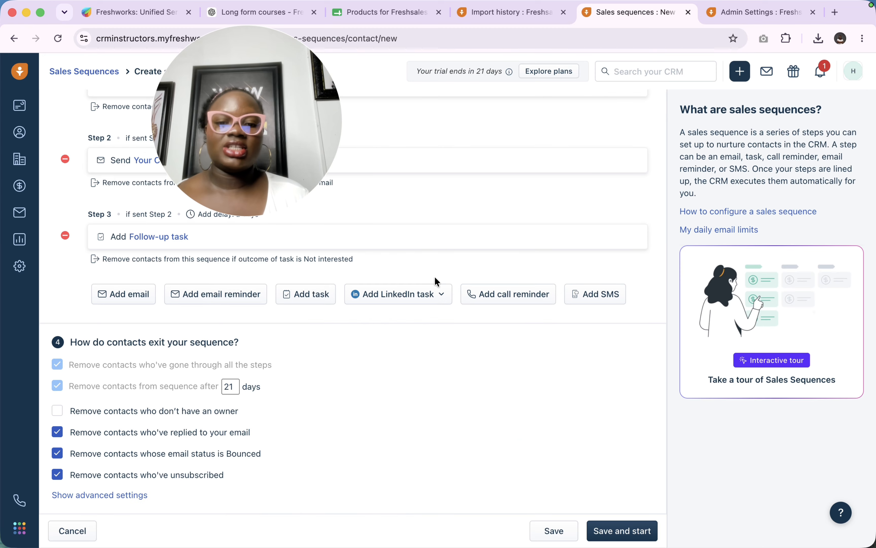
pyautogui.click(435, 293)
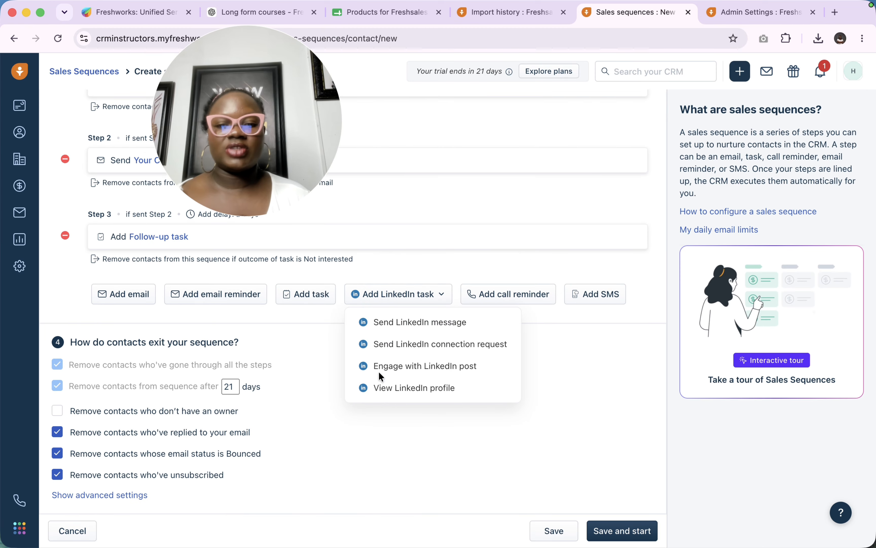
pyautogui.click(604, 351)
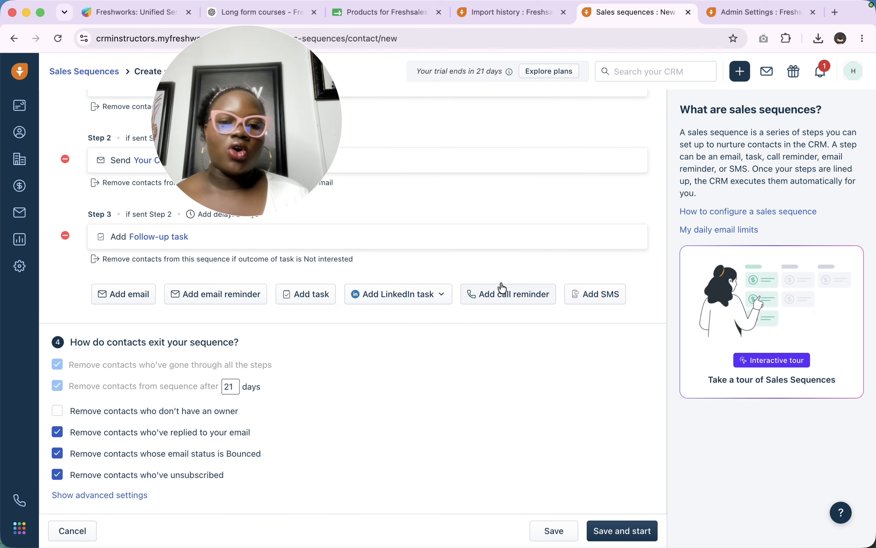
# Look at the call reminder and SMS step forms and close each without saving.
pyautogui.click(493, 294)
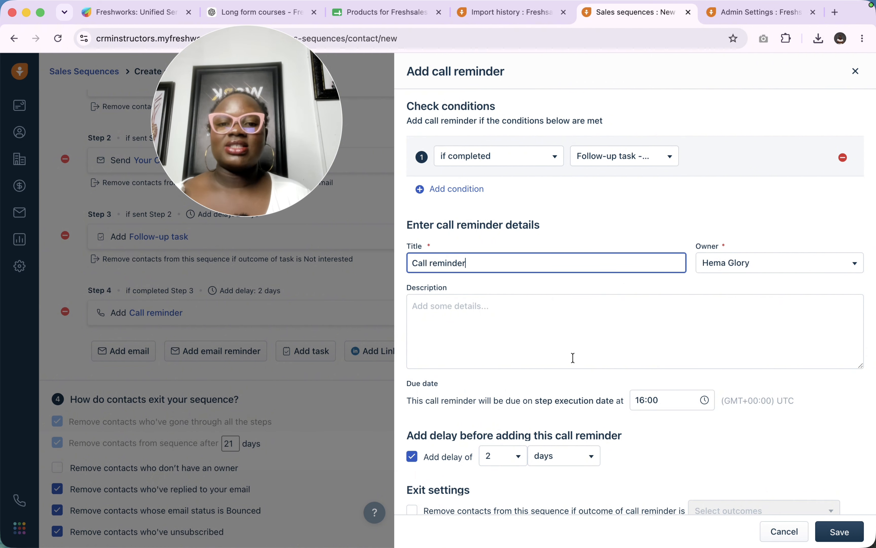
pyautogui.scroll(-1, 573, 356)
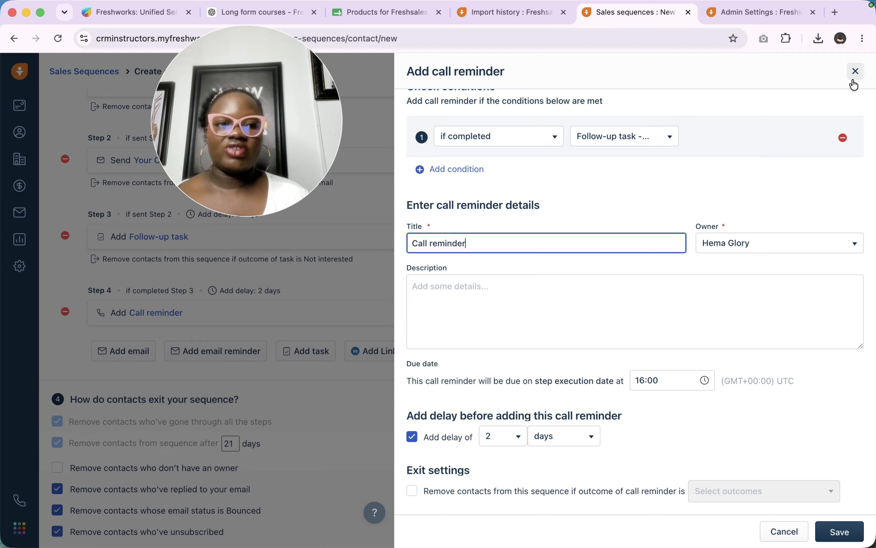
pyautogui.click(854, 72)
pyautogui.click(606, 297)
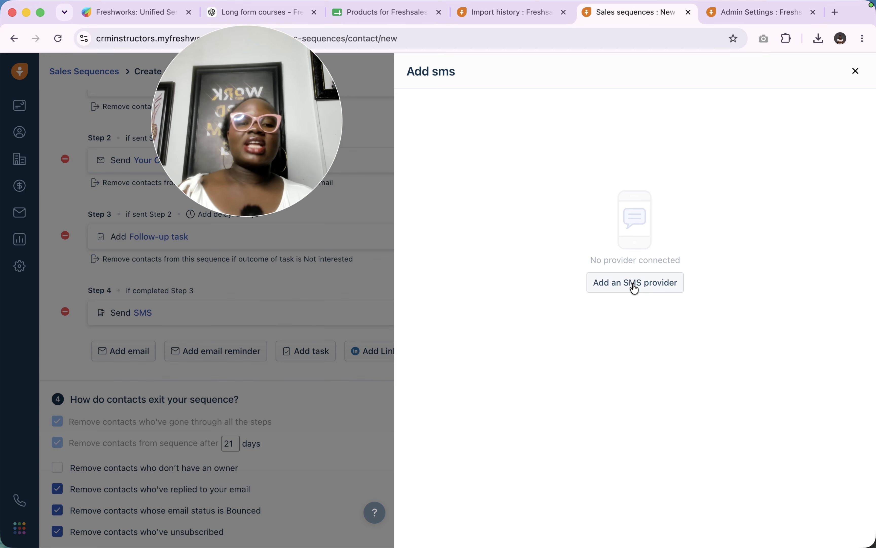
pyautogui.click(856, 73)
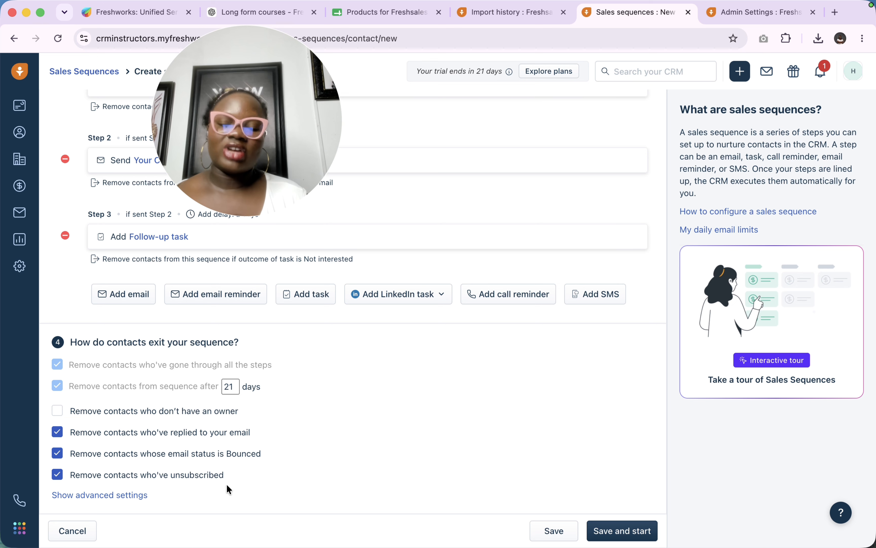
# Check the exit rule for unsubscribed contacts, keep it enabled and show the advanced exit settings.
pyautogui.click(58, 477)
pyautogui.click(58, 475)
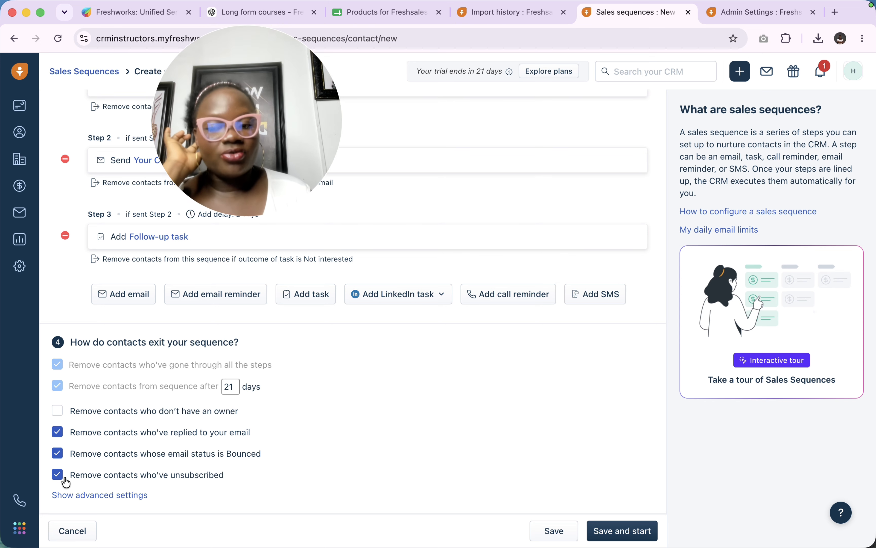
pyautogui.click(115, 496)
pyautogui.scroll(-1, 167, 458)
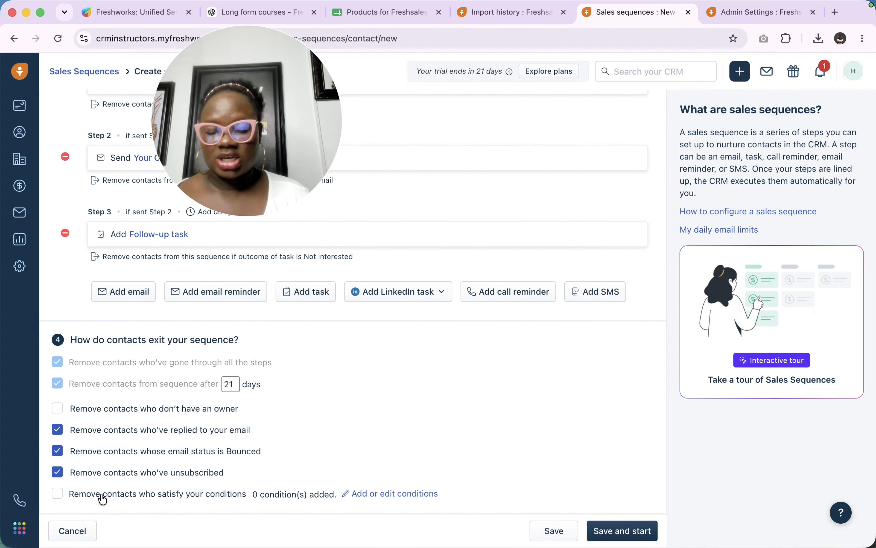
# Enable the exit rule for contacts who satisfy custom conditions and open its condition form.
pyautogui.click(83, 500)
pyautogui.click(415, 493)
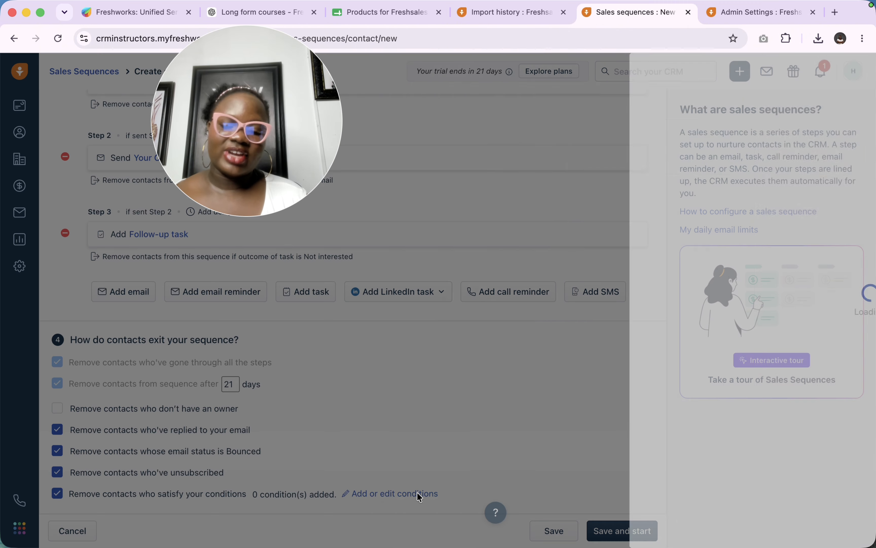
pyautogui.click(644, 159)
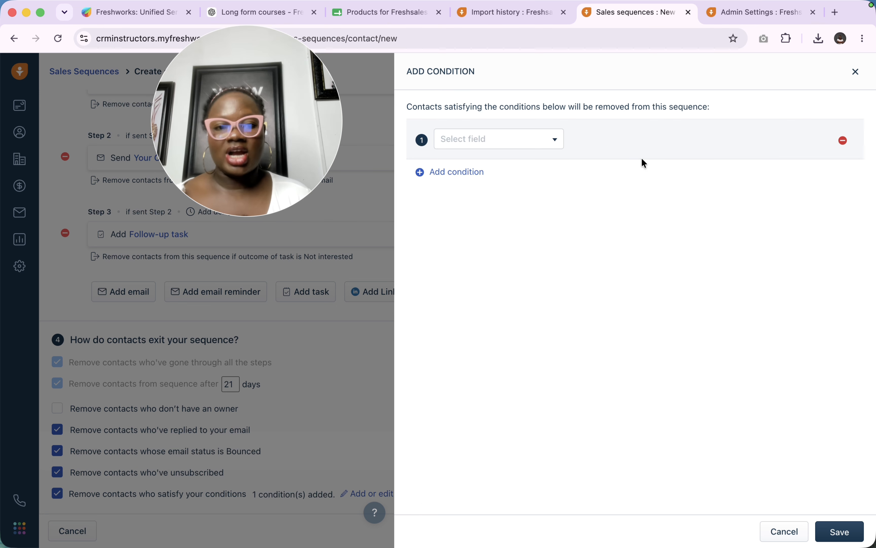
pyautogui.click(530, 146)
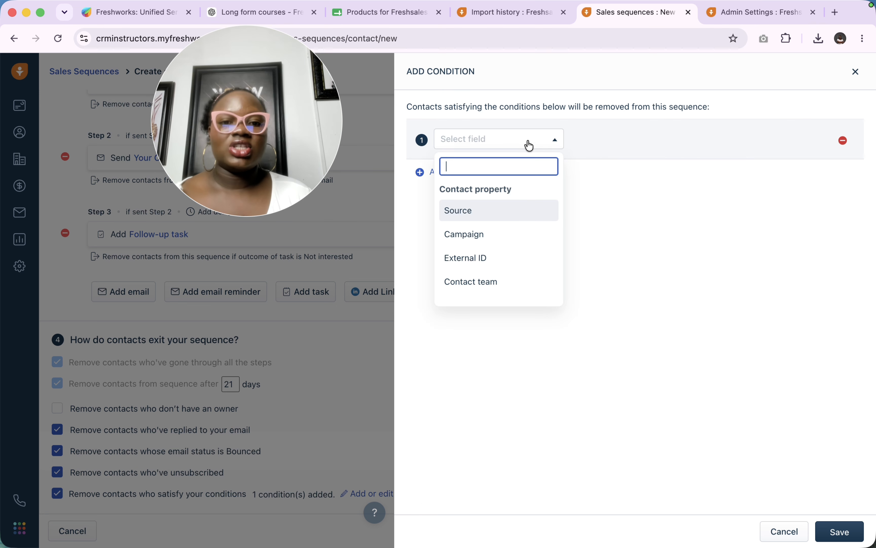
pyautogui.click(492, 213)
pyautogui.click(666, 134)
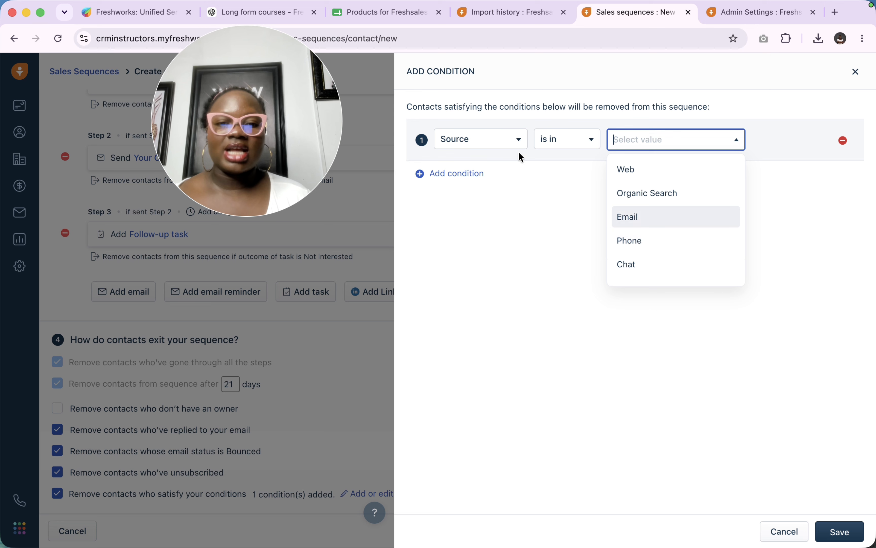
# Set the exit condition to Lifecycle stage is in Customer and save it.
pyautogui.click(492, 146)
pyautogui.scroll(-1, 485, 230)
pyautogui.scroll(-3, 485, 230)
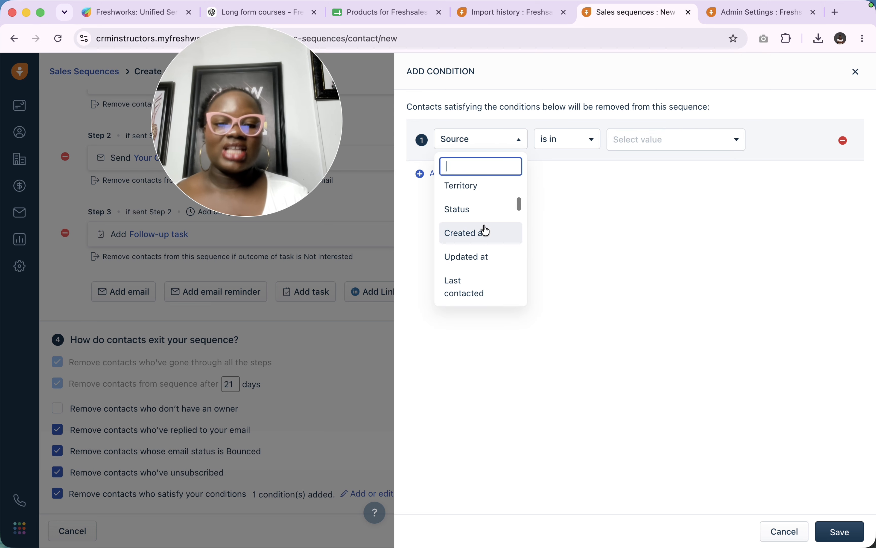
pyautogui.write('sta')
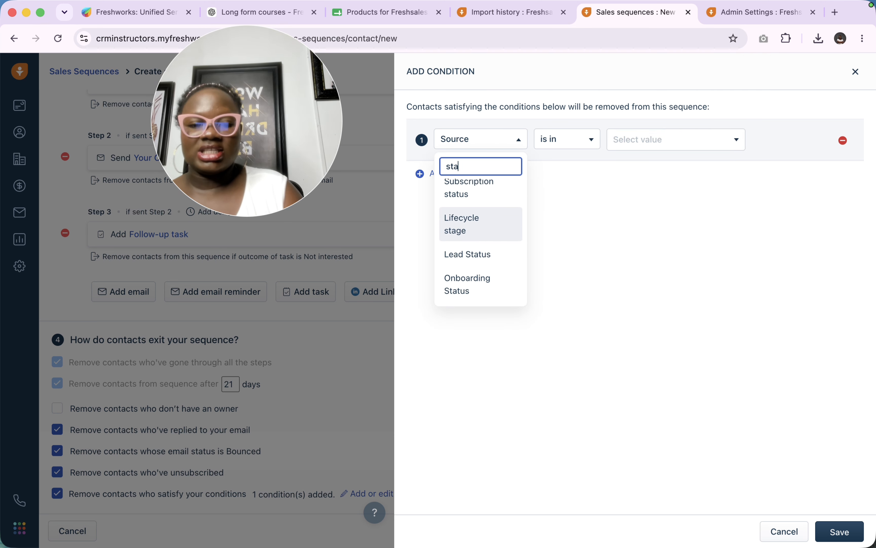
pyautogui.click(470, 227)
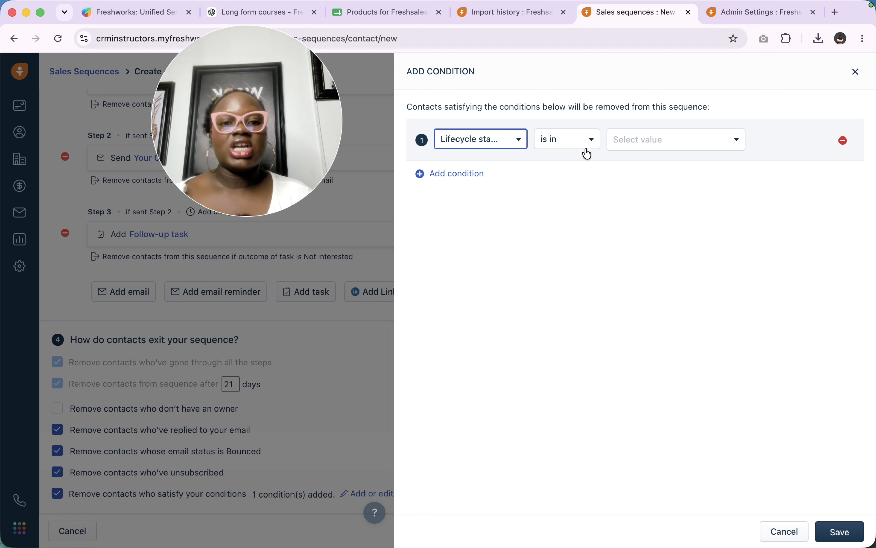
pyautogui.click(646, 141)
pyautogui.click(640, 221)
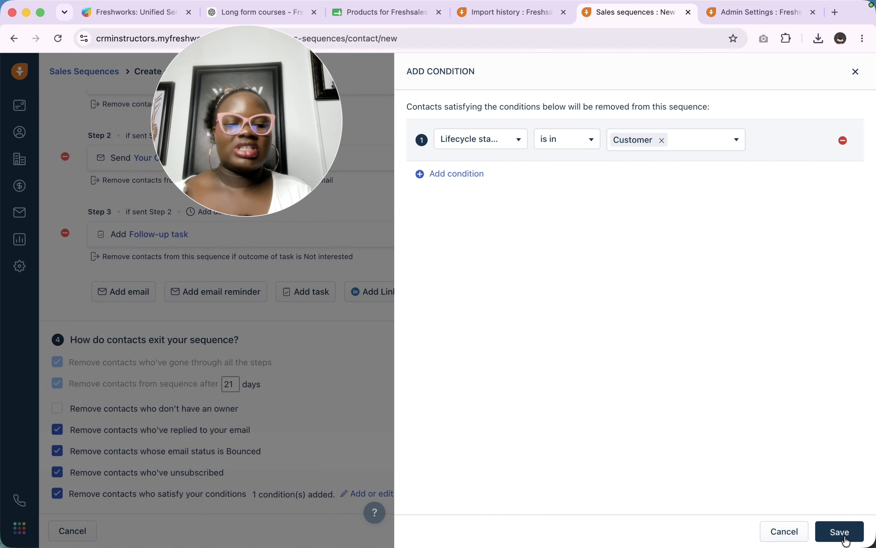
pyautogui.click(840, 532)
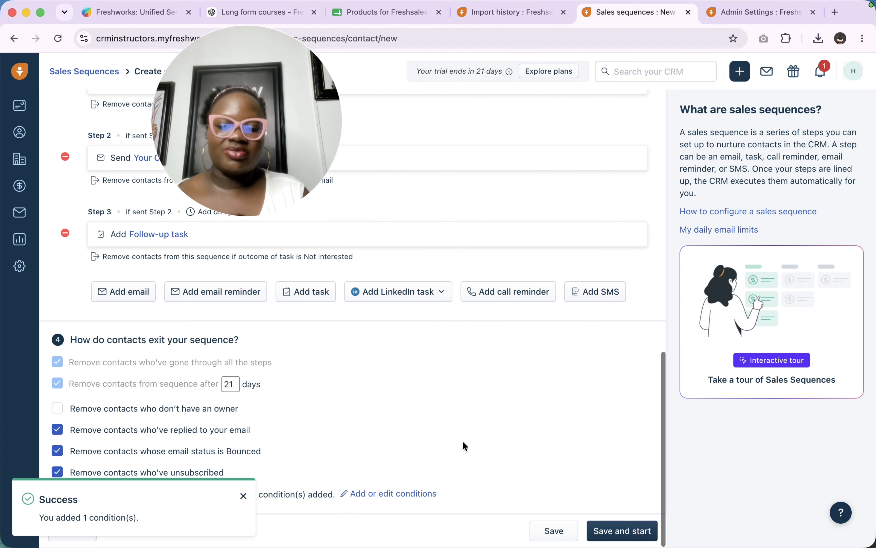
pyautogui.click(243, 496)
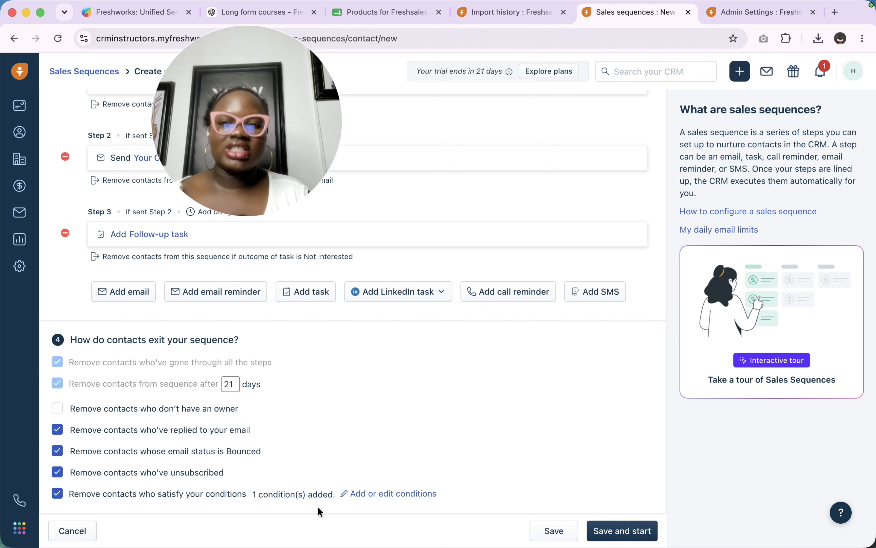
# Rename the new sequence as Onboarding Sequence.
pyautogui.scroll(5, 370, 454)
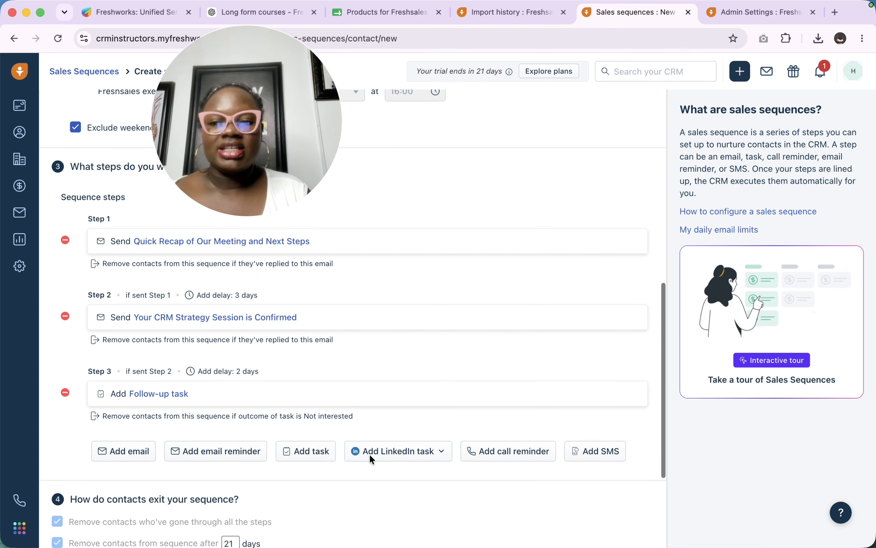
pyautogui.scroll(10, 370, 454)
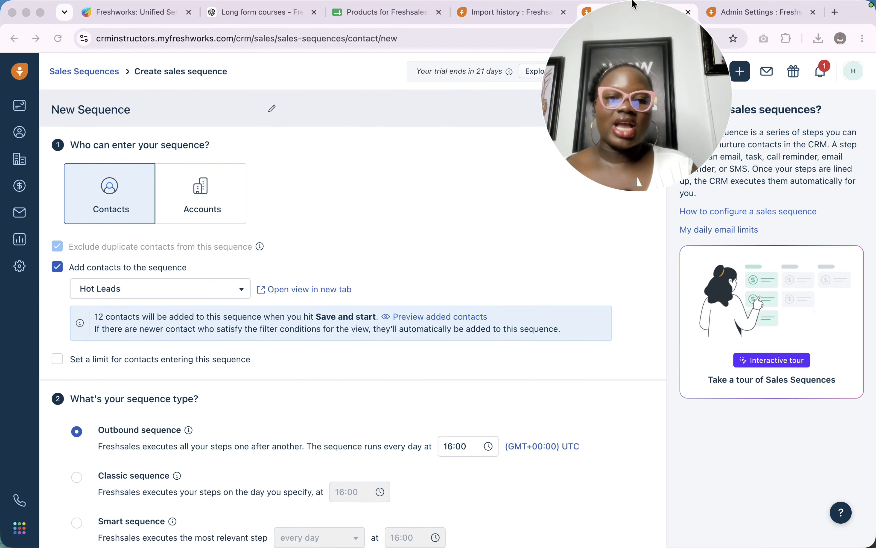
pyautogui.click(272, 108)
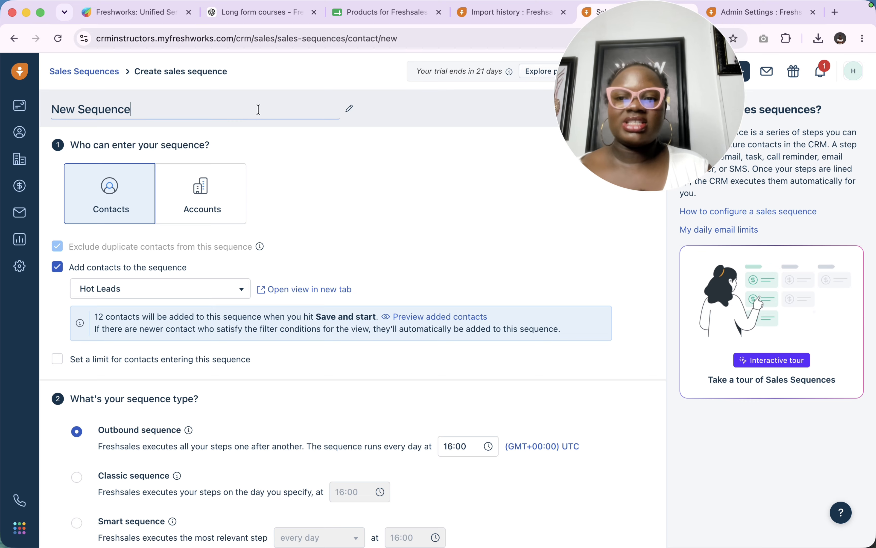
pyautogui.doubleClick(258, 110)
pyautogui.doubleClick(64, 108)
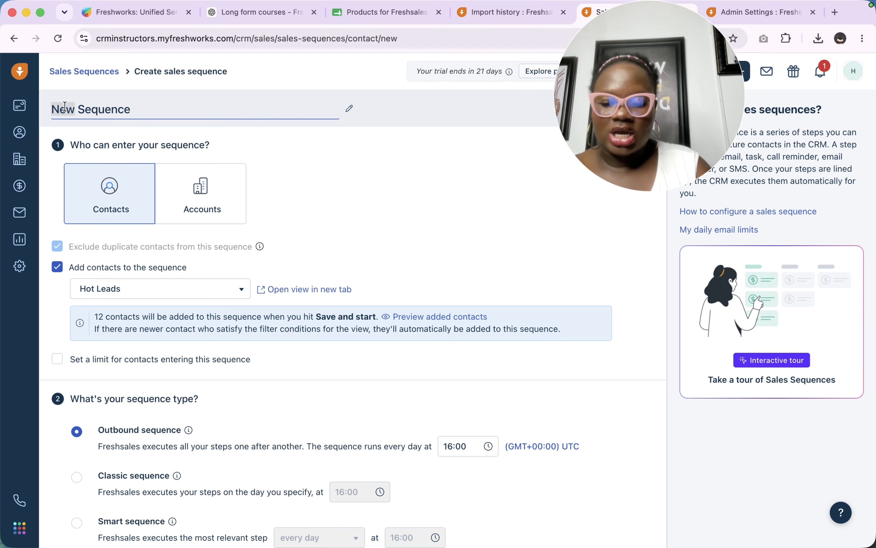
pyautogui.write('d')
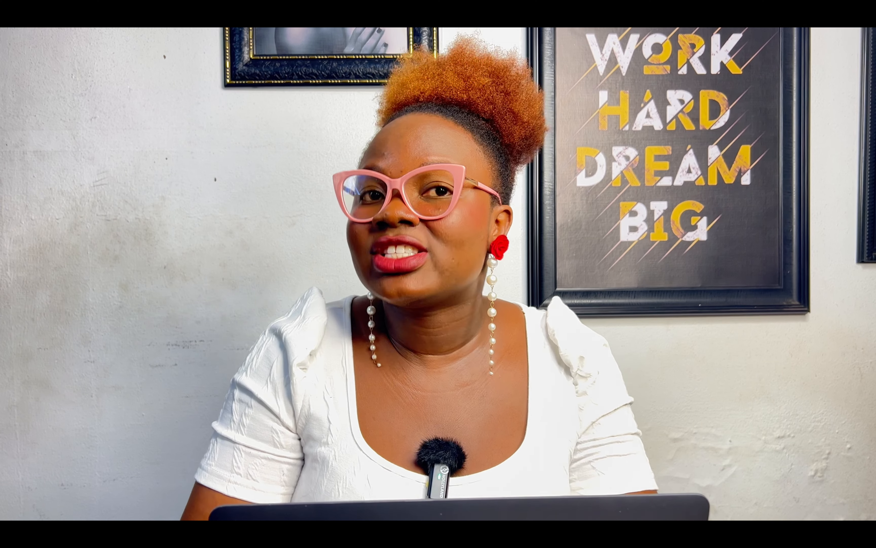
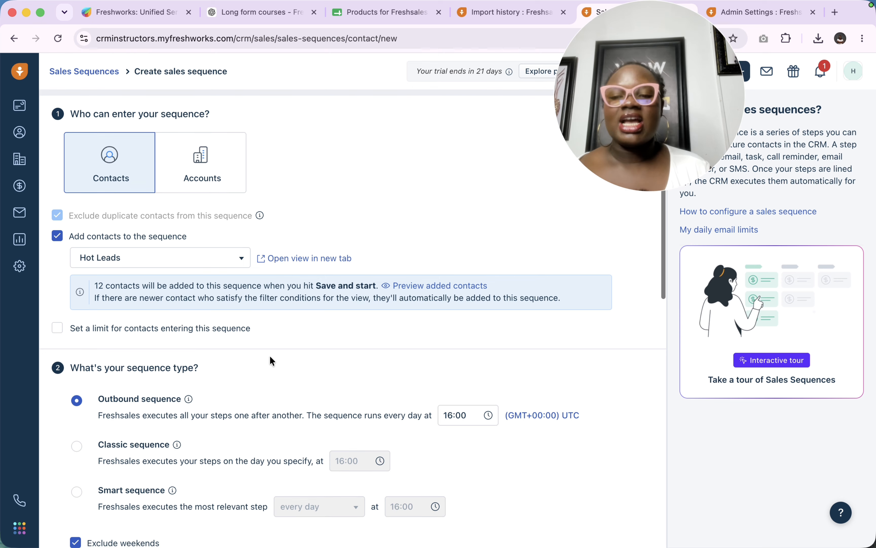
# Review the sequence's entry settings, steps and exit rules, and look at the saved views available for adding contacts.
pyautogui.scroll(-15, 275, 319)
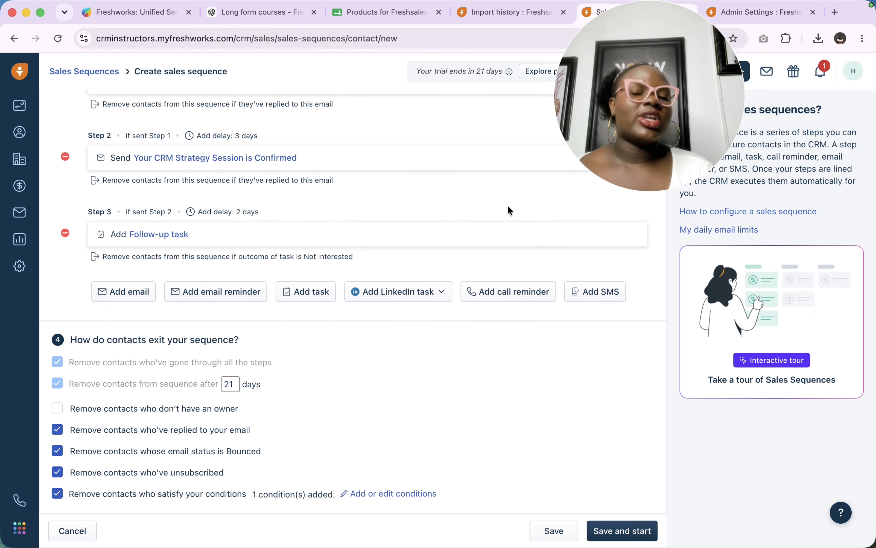
pyautogui.scroll(15, 510, 210)
pyautogui.scroll(-10, 508, 210)
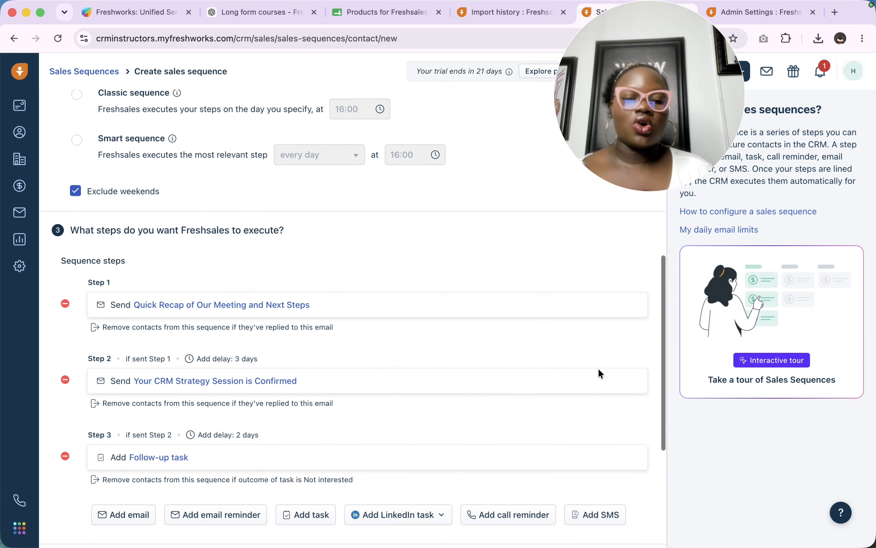
pyautogui.scroll(-5, 598, 368)
pyautogui.scroll(15, 598, 368)
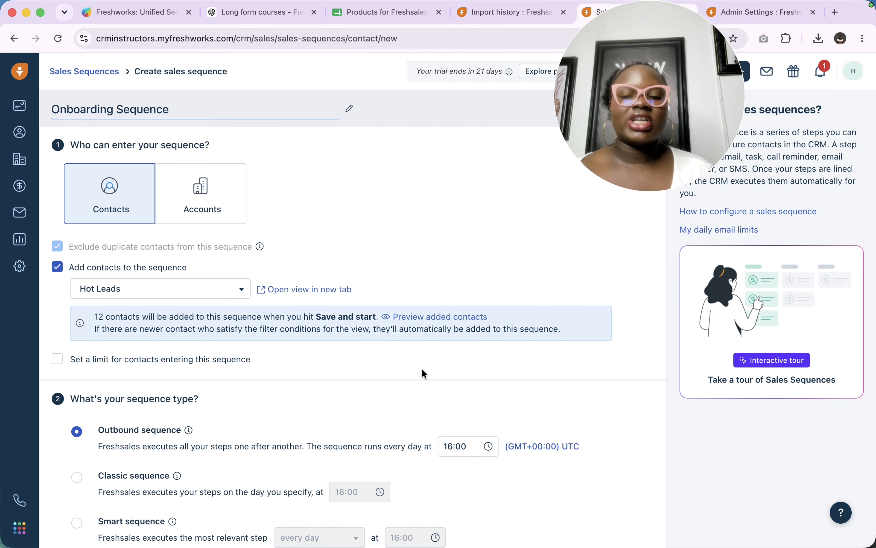
pyautogui.click(101, 298)
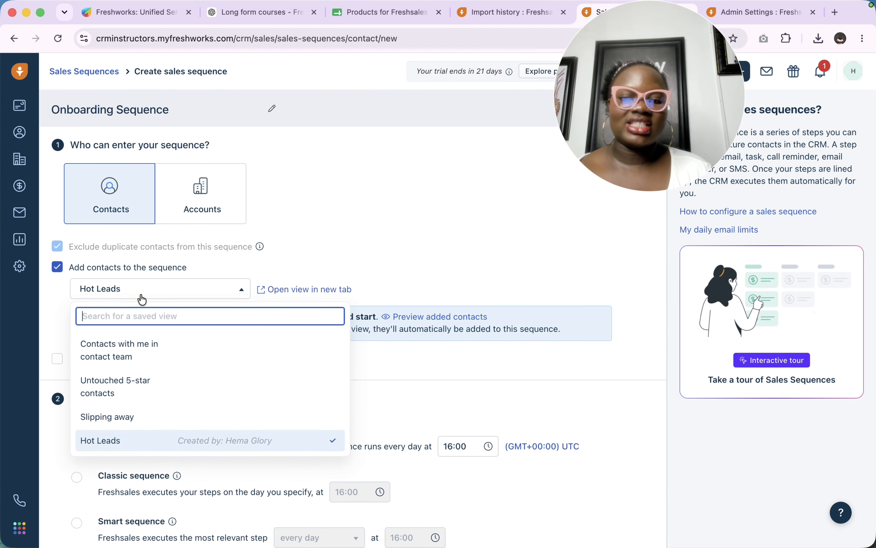
pyautogui.click(332, 266)
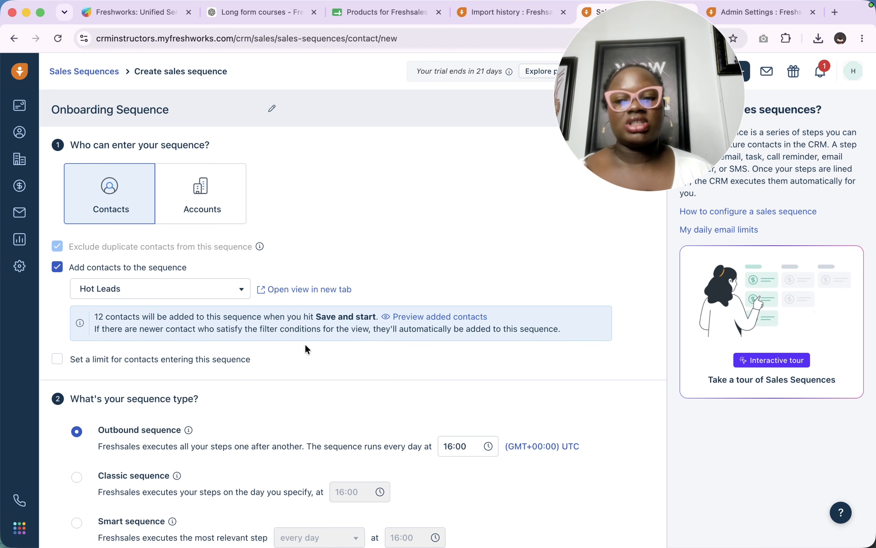
pyautogui.scroll(-3, 307, 348)
pyautogui.scroll(-10, 307, 347)
pyautogui.scroll(15, 308, 347)
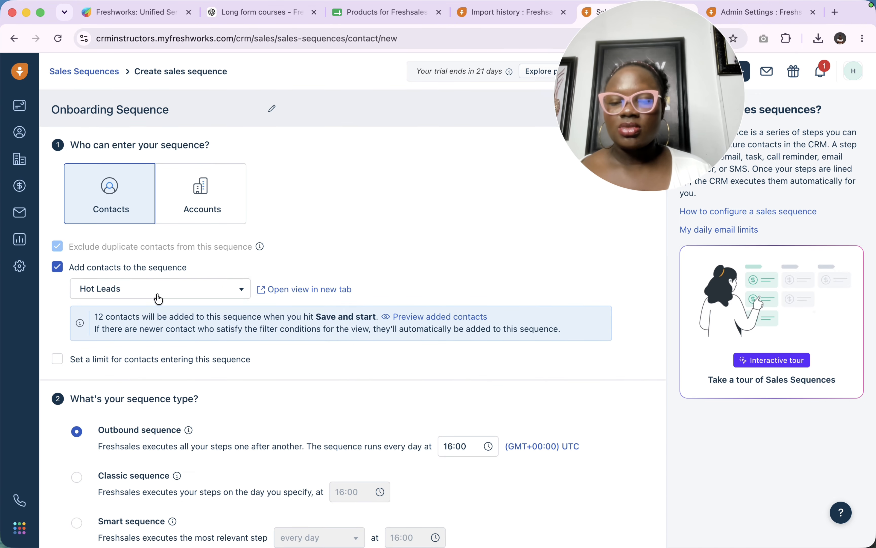
# Change the saved view that adds contacts to the sequence to My Contacts and confirm the replacement.
pyautogui.click(158, 297)
pyautogui.scroll(8, 166, 397)
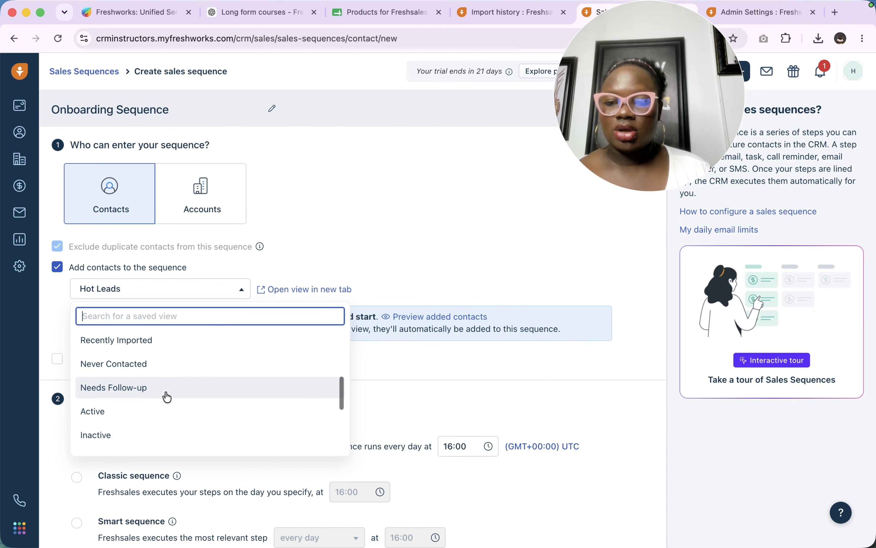
pyautogui.scroll(-3, 166, 397)
pyautogui.scroll(6, 172, 372)
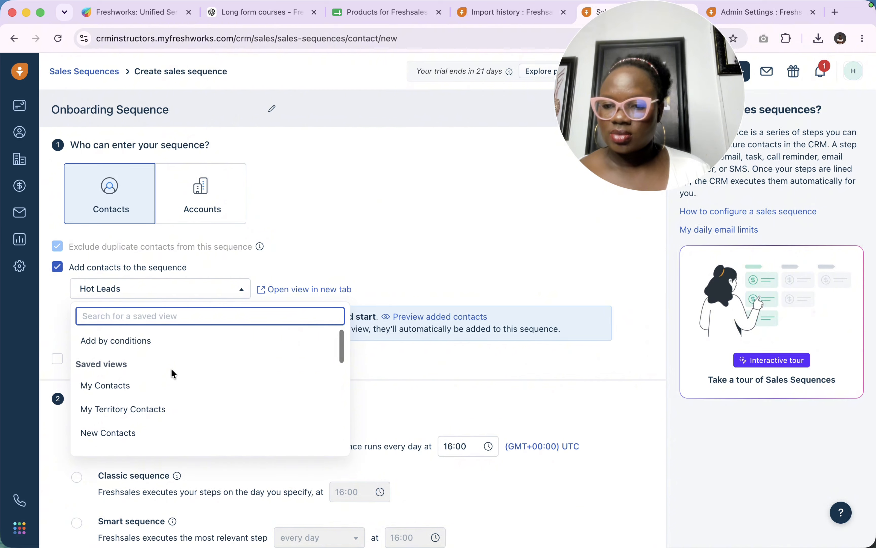
pyautogui.click(126, 391)
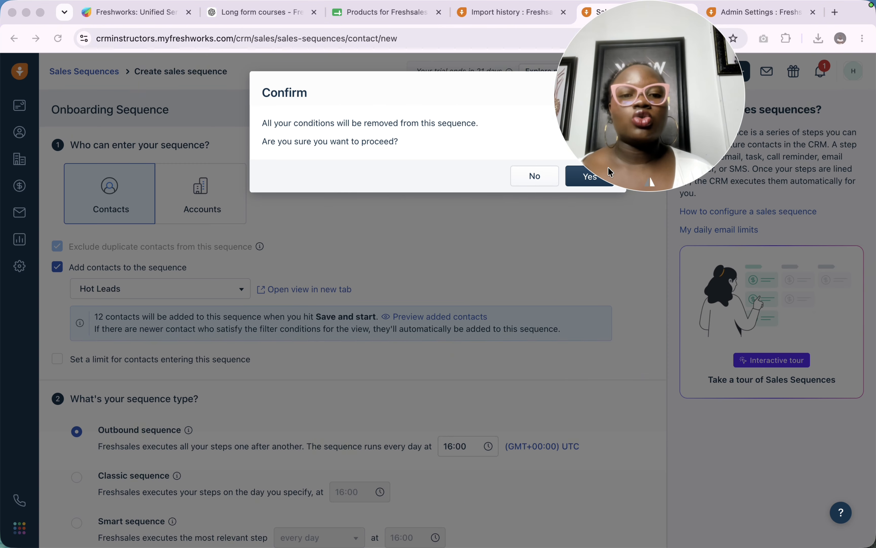
pyautogui.moveTo(618, 112); pyautogui.dragTo(697, 109)
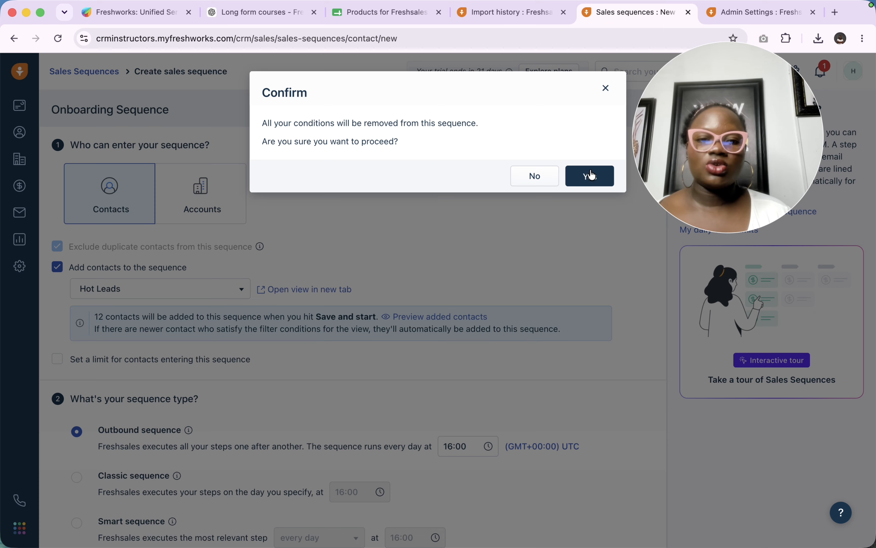
pyautogui.click(593, 176)
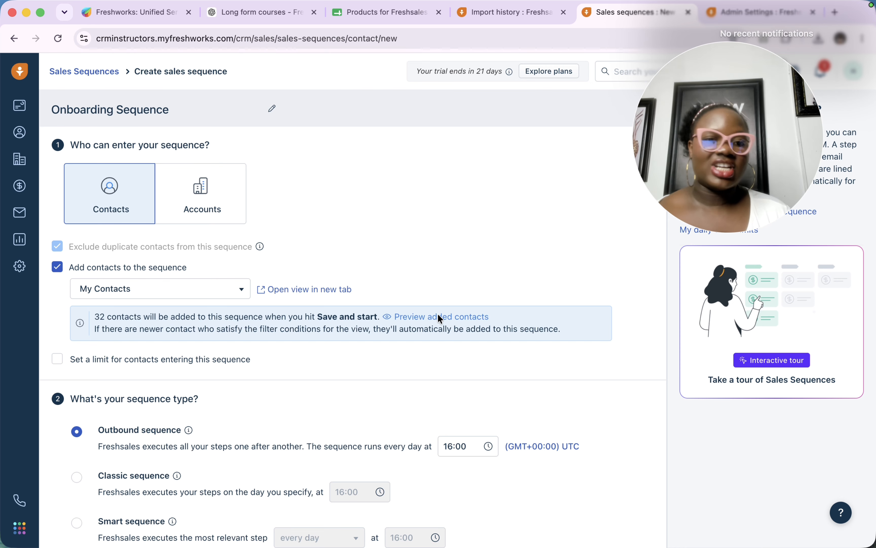
# Save and start the Onboarding Sequence.
pyautogui.scroll(-20, 448, 333)
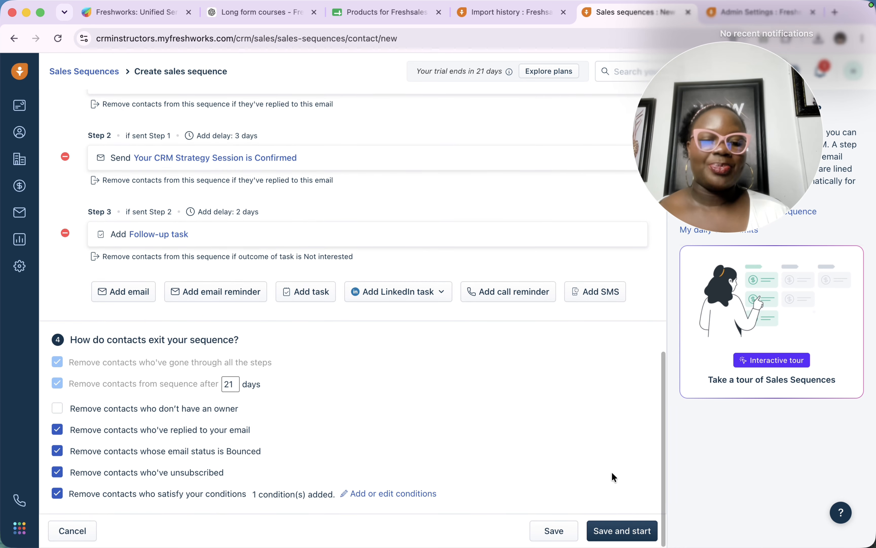
pyautogui.click(617, 539)
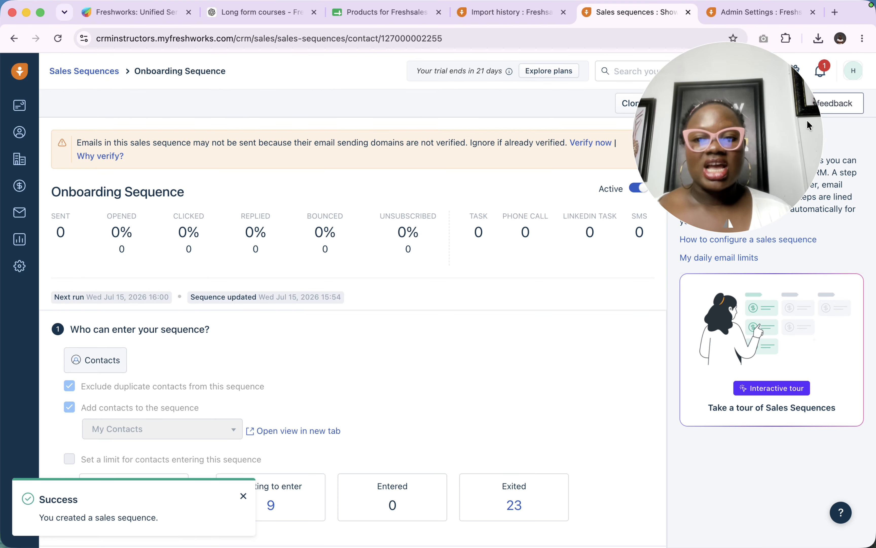
pyautogui.moveTo(810, 125); pyautogui.dragTo(797, 310)
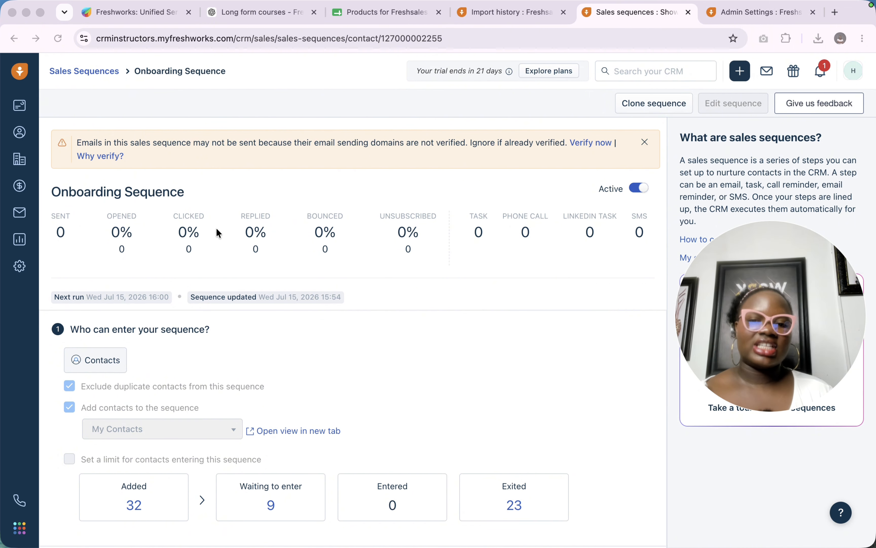
# Examine the started sequence's contact counts, run time, step metrics and exit rules.
pyautogui.scroll(-3, 255, 237)
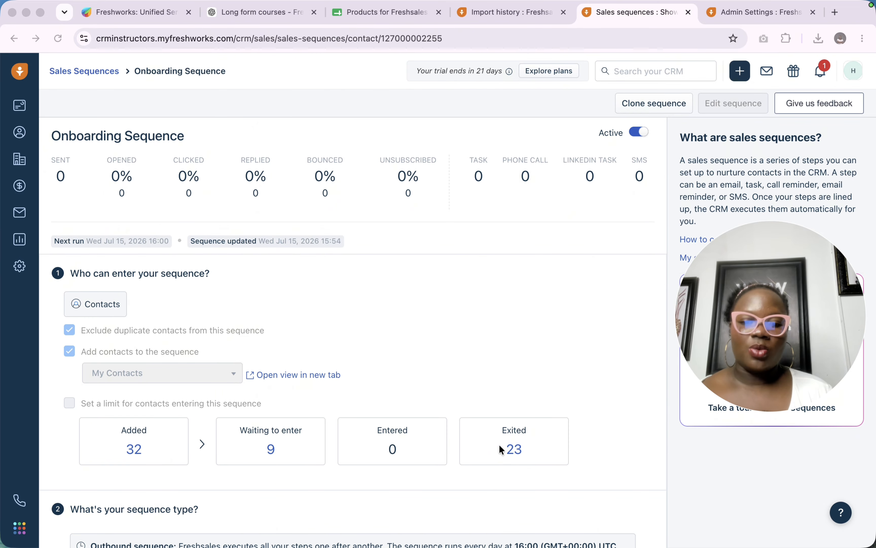
pyautogui.scroll(-5, 499, 444)
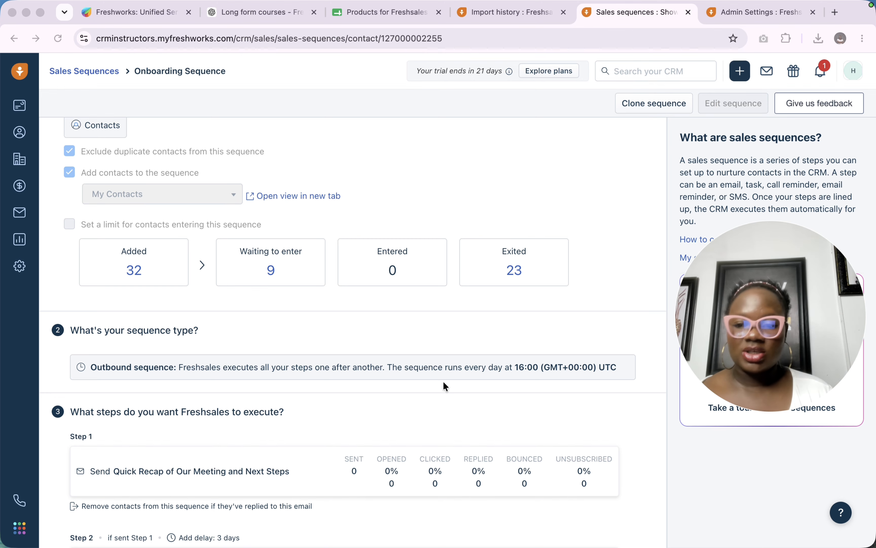
pyautogui.scroll(-5, 443, 380)
pyautogui.scroll(-6, 443, 382)
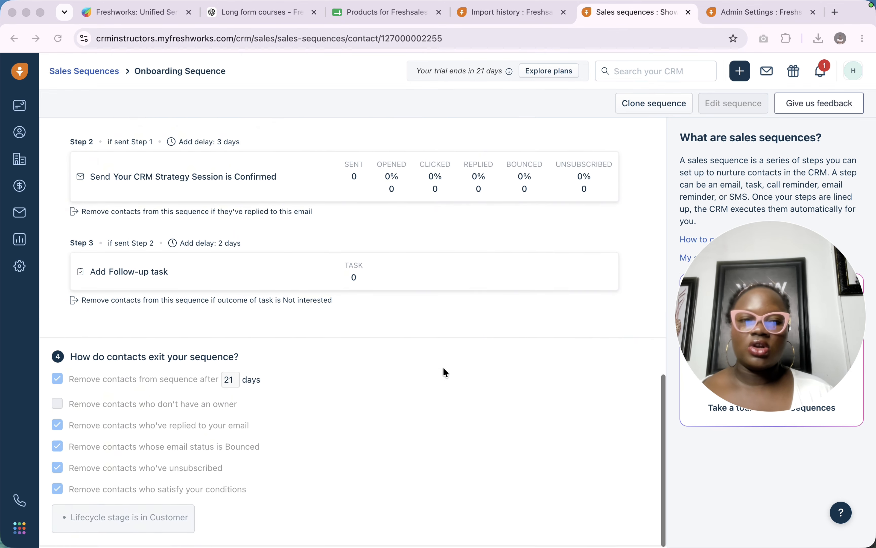
pyautogui.scroll(18, 443, 368)
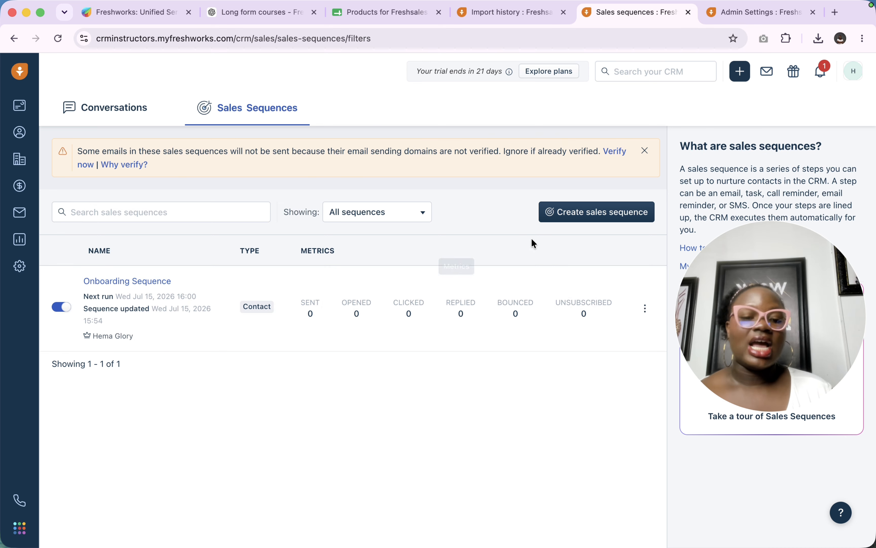
# Look through the sales sequence templates offered for a new sequence, and close the template chooser without using any.
pyautogui.click(559, 218)
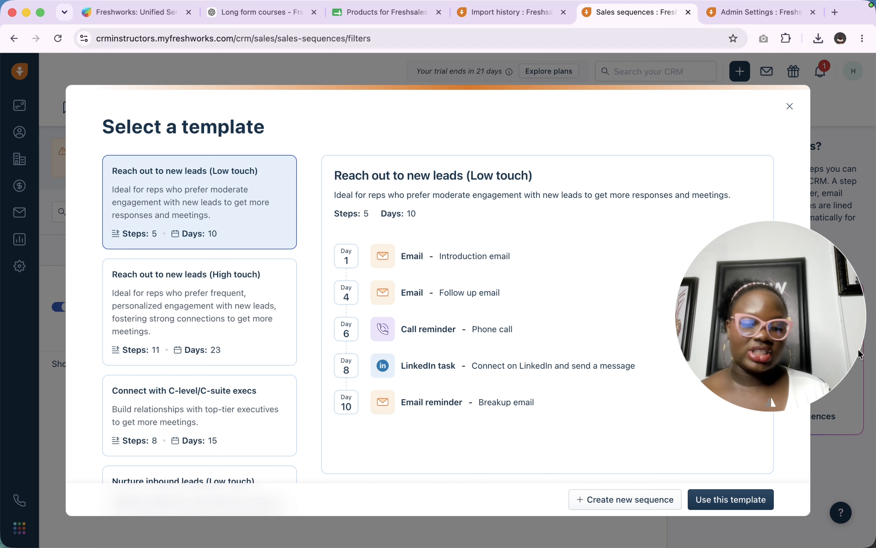
pyautogui.moveTo(826, 345); pyautogui.dragTo(835, 179)
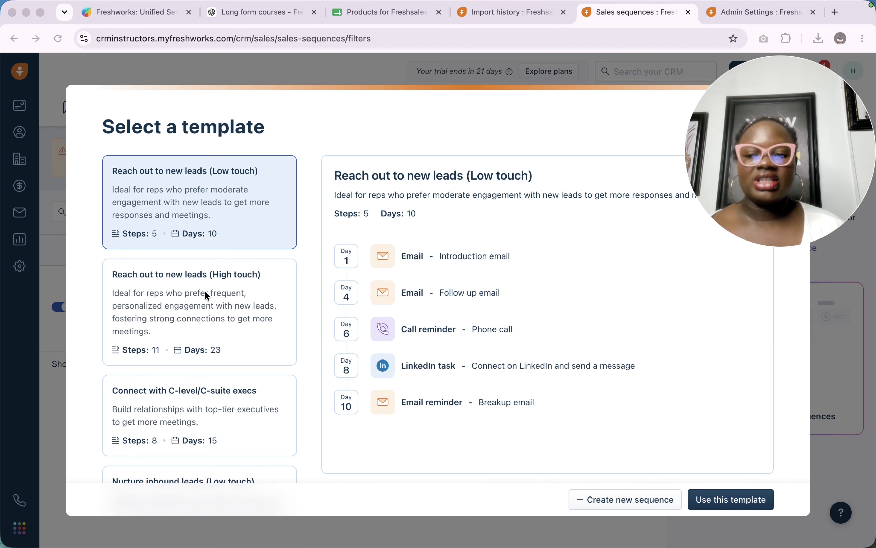
pyautogui.scroll(-10, 206, 295)
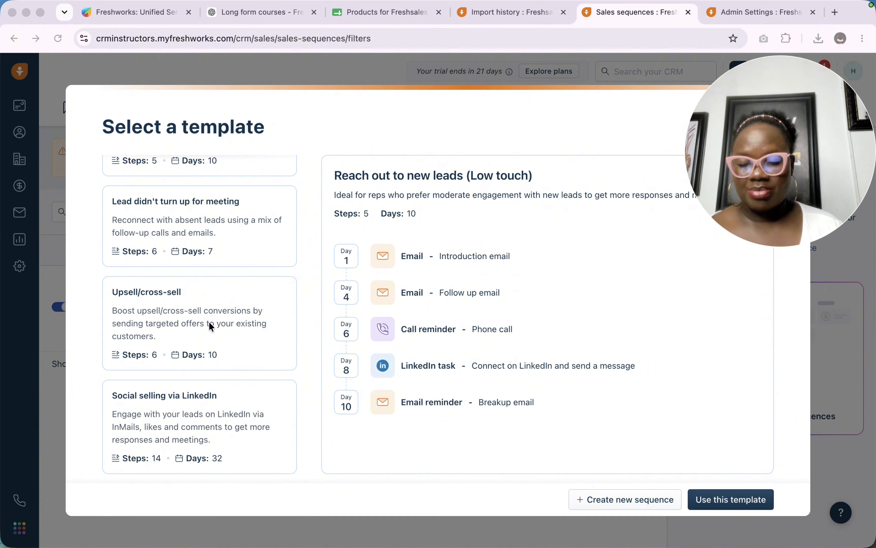
pyautogui.scroll(10, 215, 362)
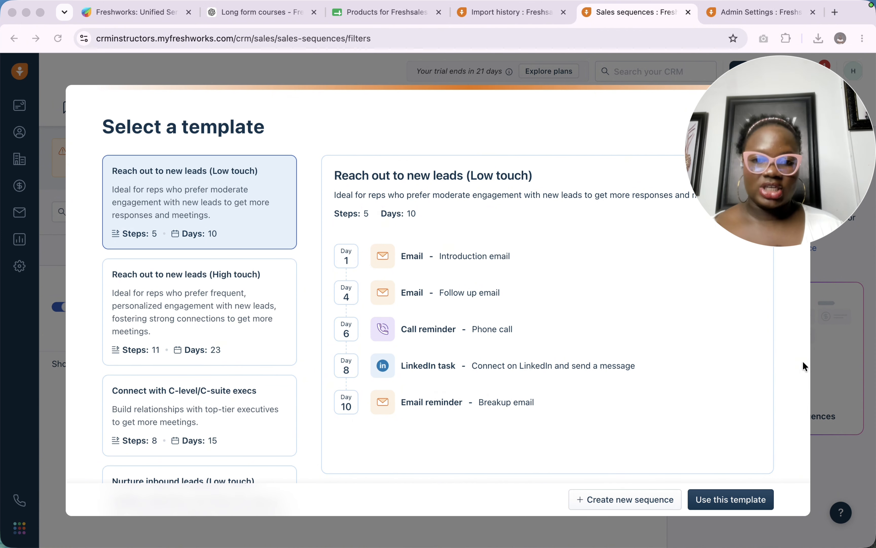
pyautogui.moveTo(774, 218); pyautogui.dragTo(427, 546)
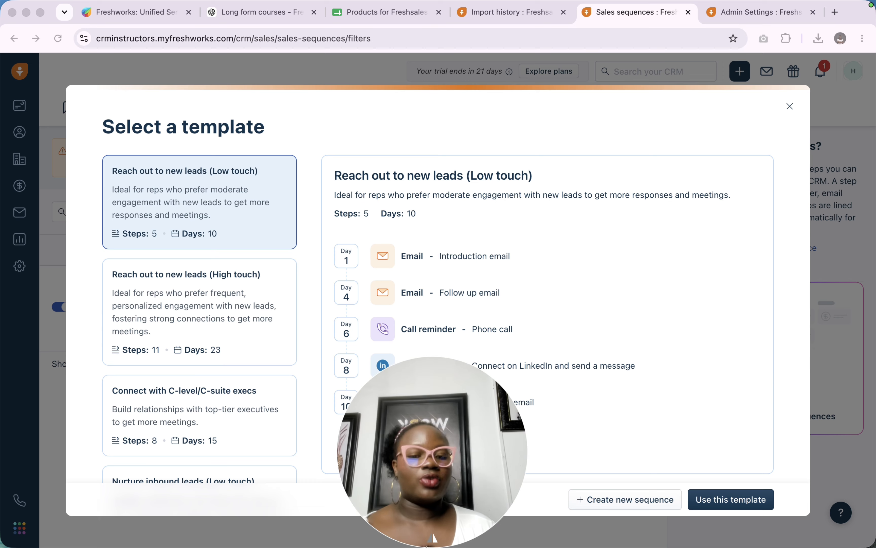
pyautogui.click(788, 107)
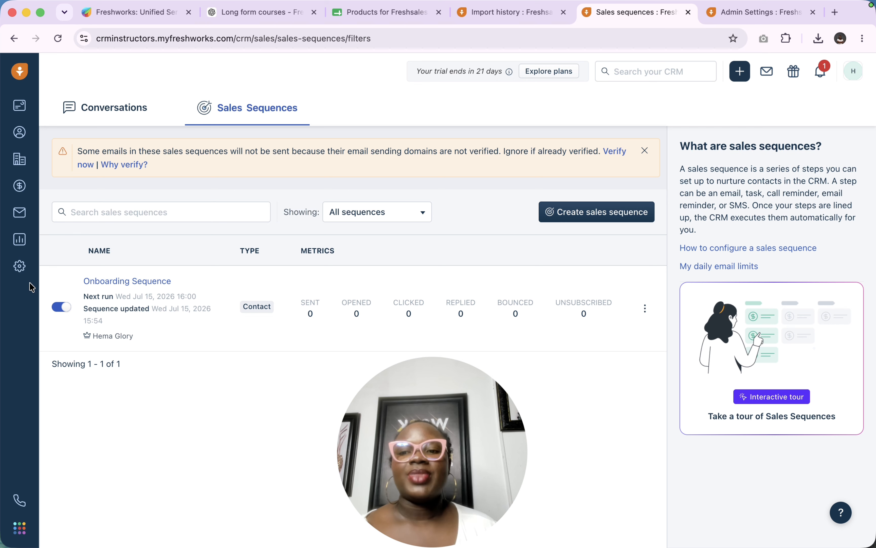
# Search the admin settings for "workf" and open Workflows under Teams & Territories.
pyautogui.click(20, 271)
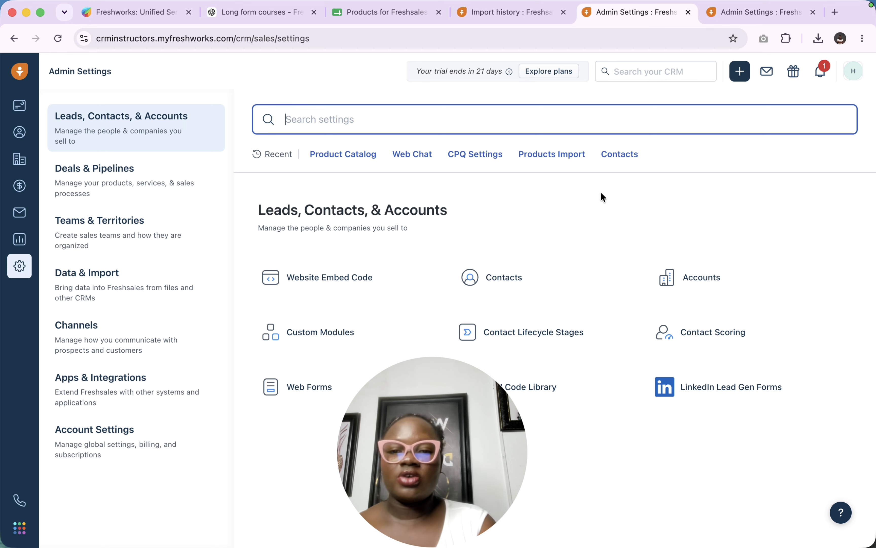
pyautogui.write('workf')
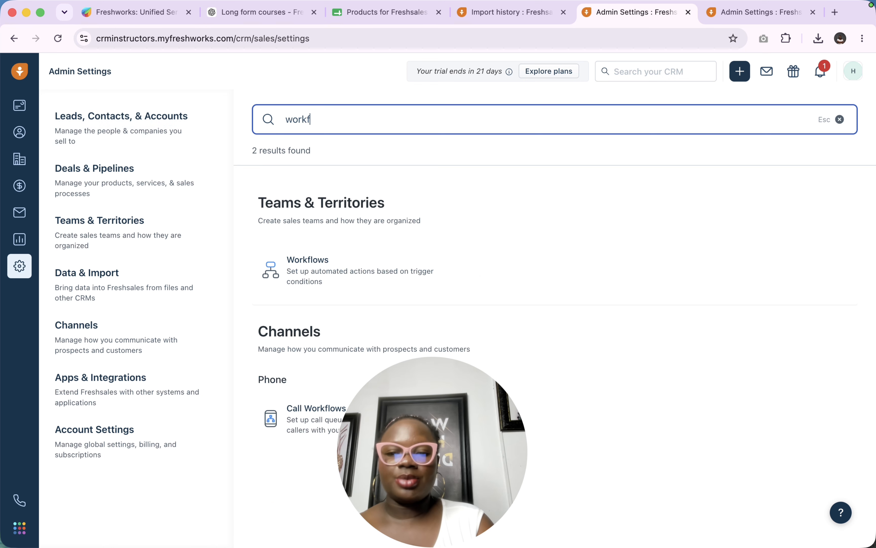
pyautogui.click(349, 272)
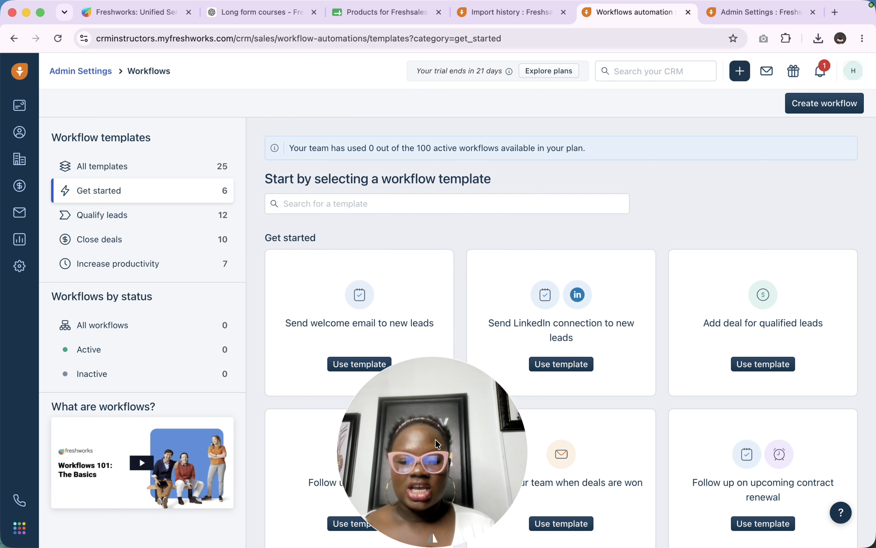
# Look over the workflow templates in the Get started and Qualify leads categories.
pyautogui.moveTo(437, 444); pyautogui.dragTo(88, 506)
pyautogui.scroll(-3, 379, 399)
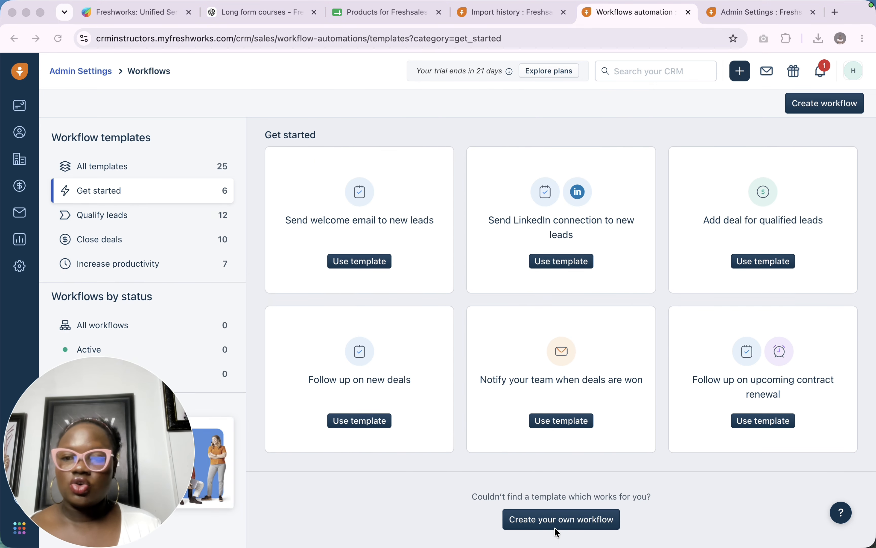
pyautogui.click(172, 221)
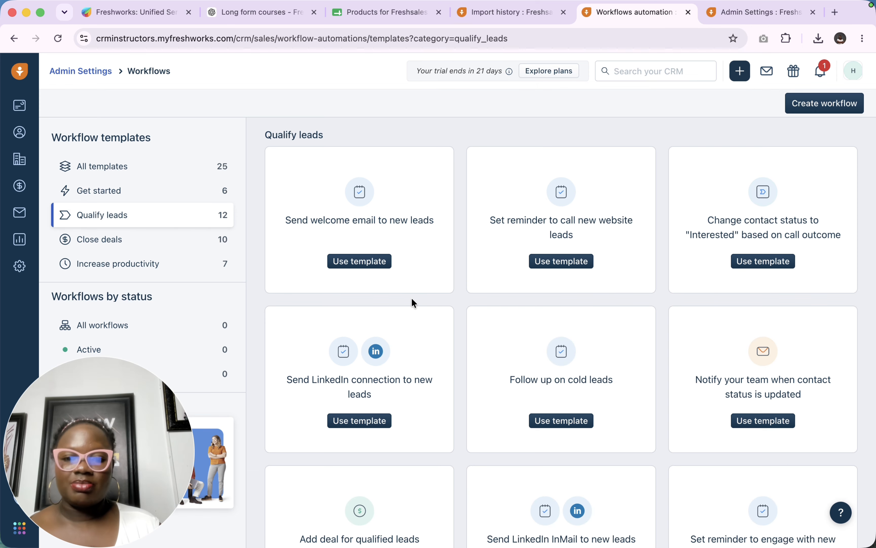
pyautogui.scroll(3, 411, 297)
# Browse the full list of workflow templates across all categories.
pyautogui.click(188, 166)
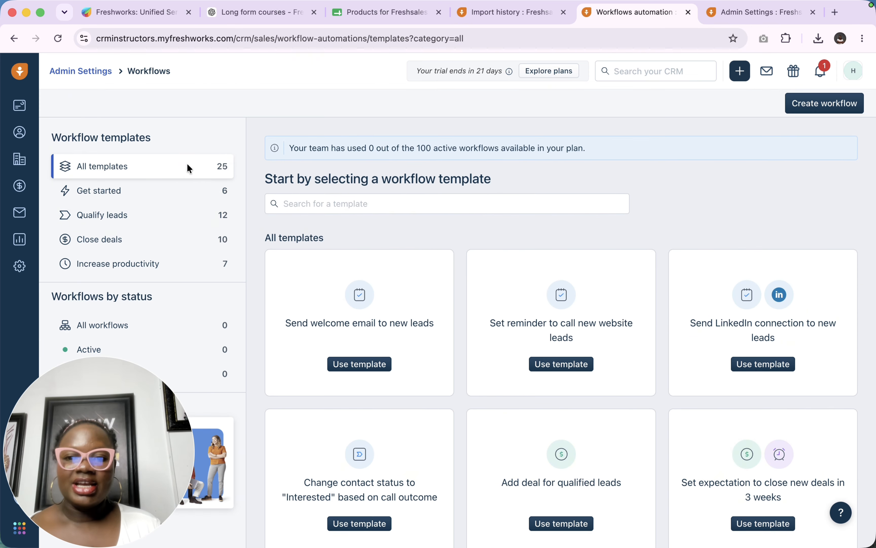
pyautogui.scroll(-10, 463, 290)
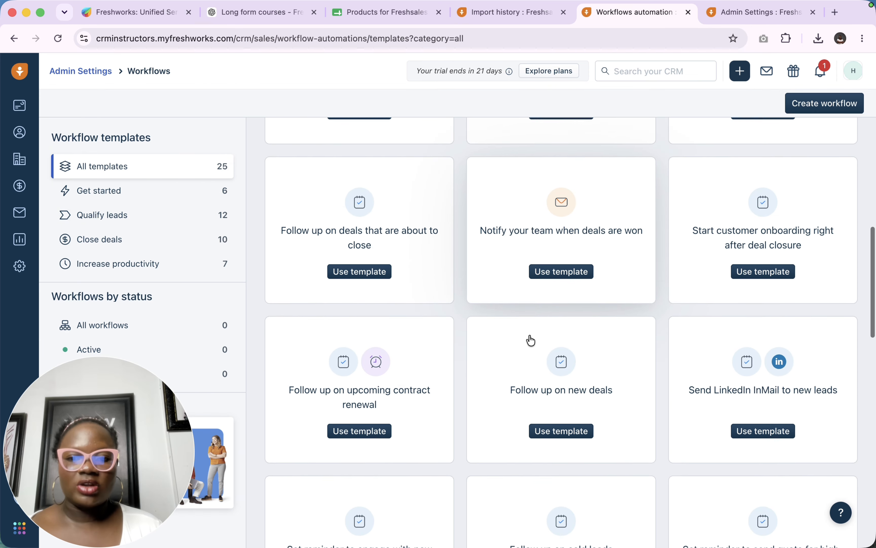
pyautogui.scroll(-10, 531, 341)
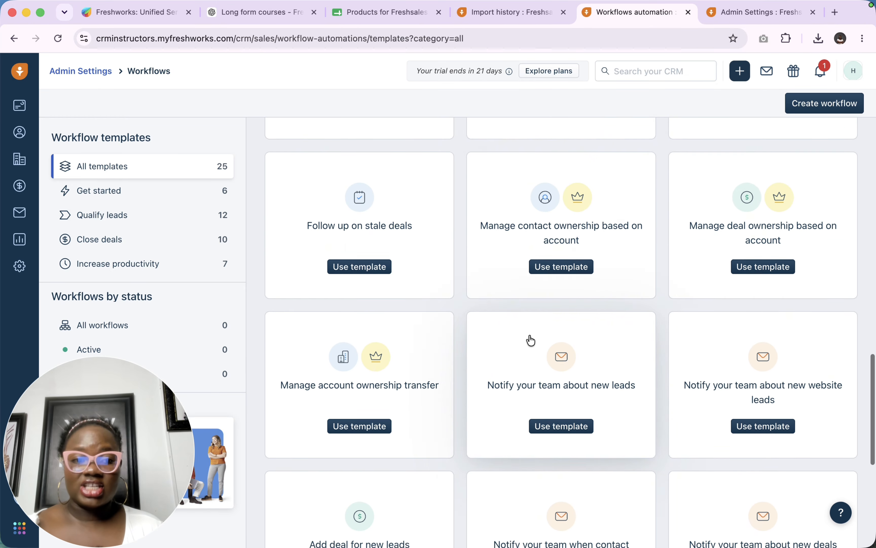
pyautogui.scroll(15, 531, 341)
pyautogui.scroll(2, 531, 341)
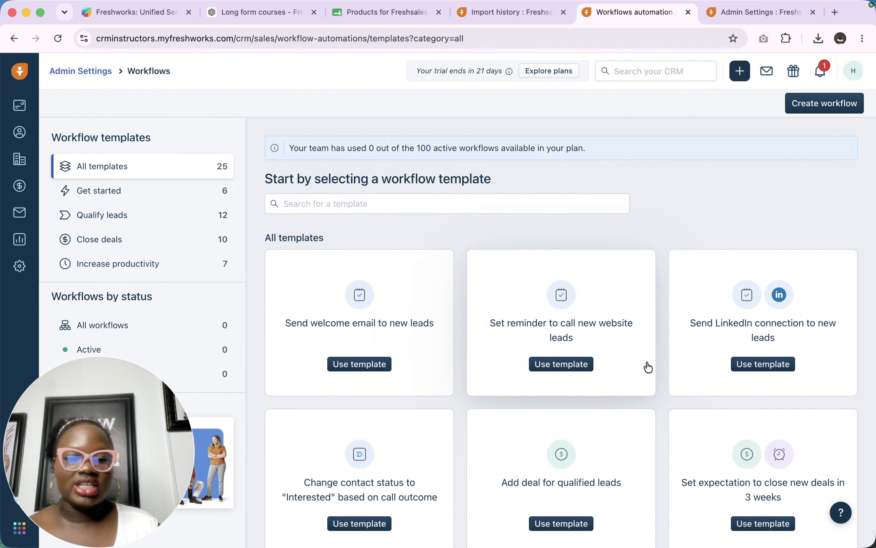
pyautogui.scroll(-6, 645, 365)
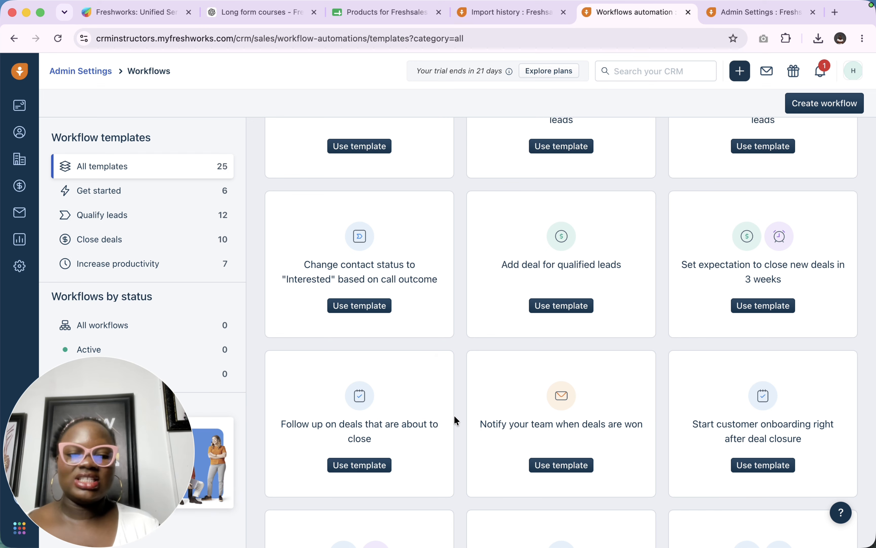
pyautogui.scroll(-4, 689, 421)
pyautogui.scroll(-1, 689, 422)
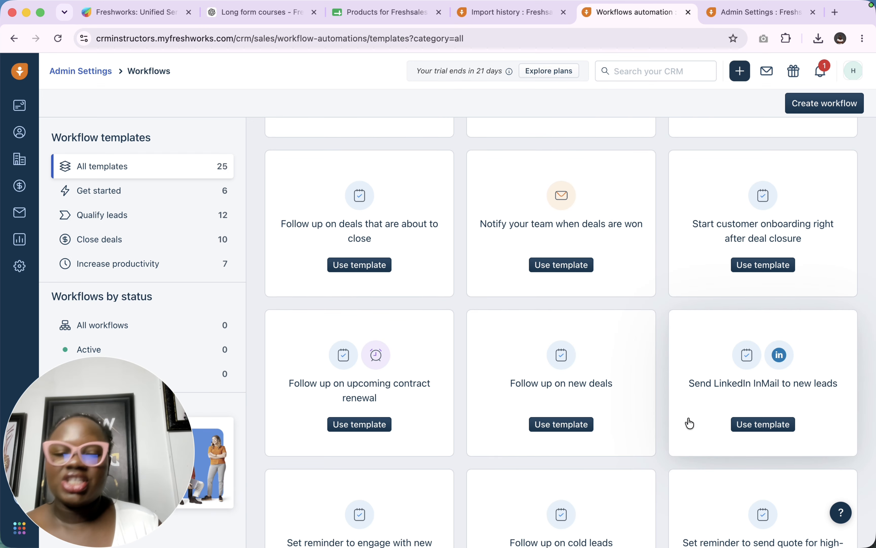
pyautogui.scroll(10, 657, 400)
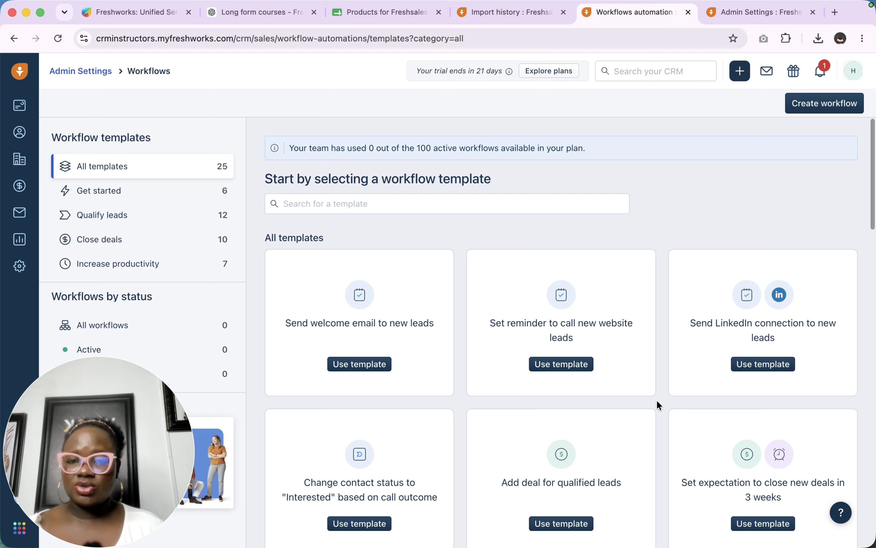
# Start a new workflow without a template and preview its trigger, condition and action settings for the Deals module.
pyautogui.click(814, 109)
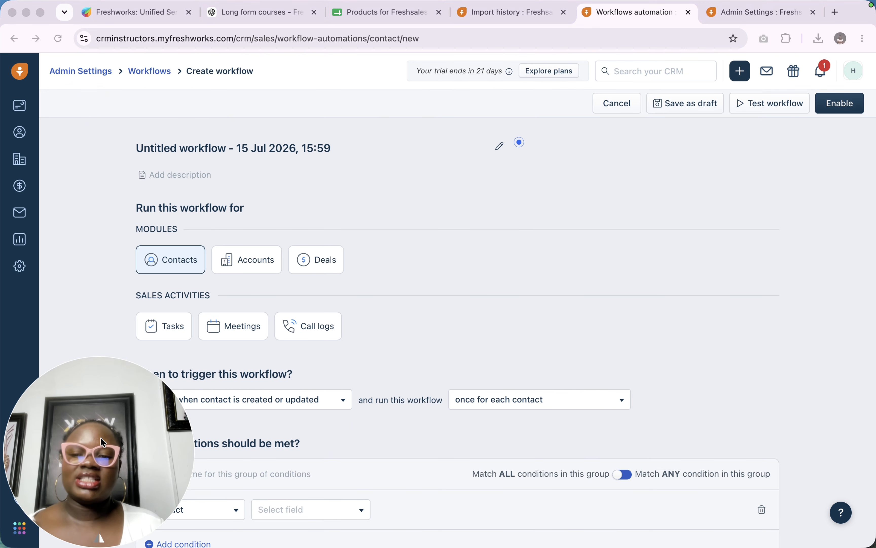
pyautogui.moveTo(100, 437); pyautogui.dragTo(826, 190)
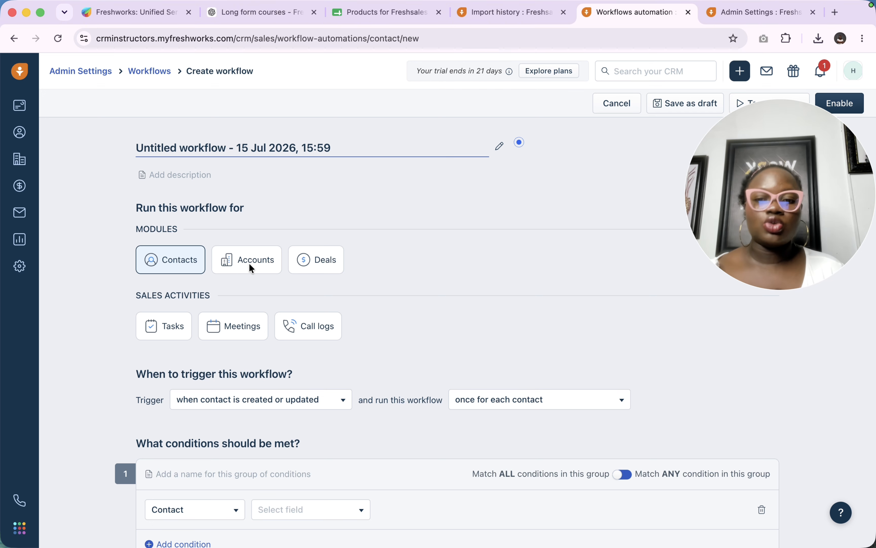
pyautogui.click(329, 264)
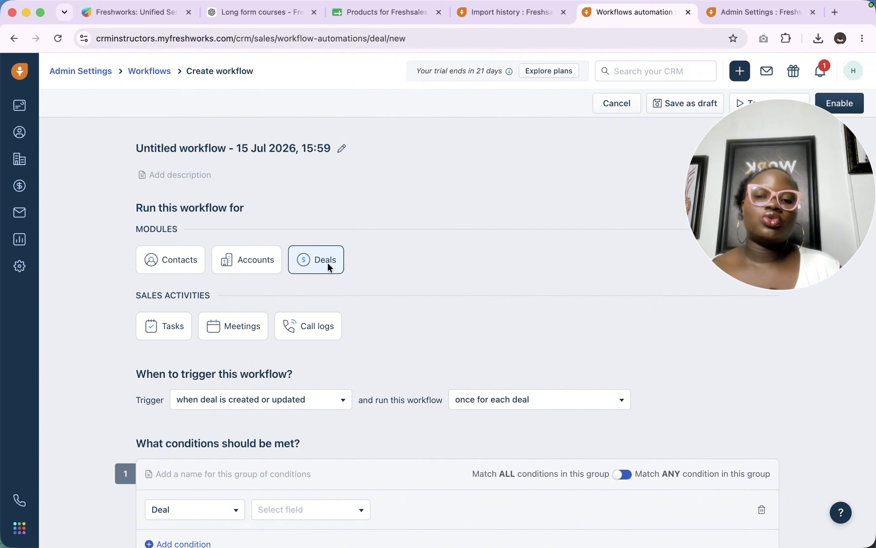
pyautogui.scroll(-2, 336, 351)
pyautogui.scroll(-4, 336, 350)
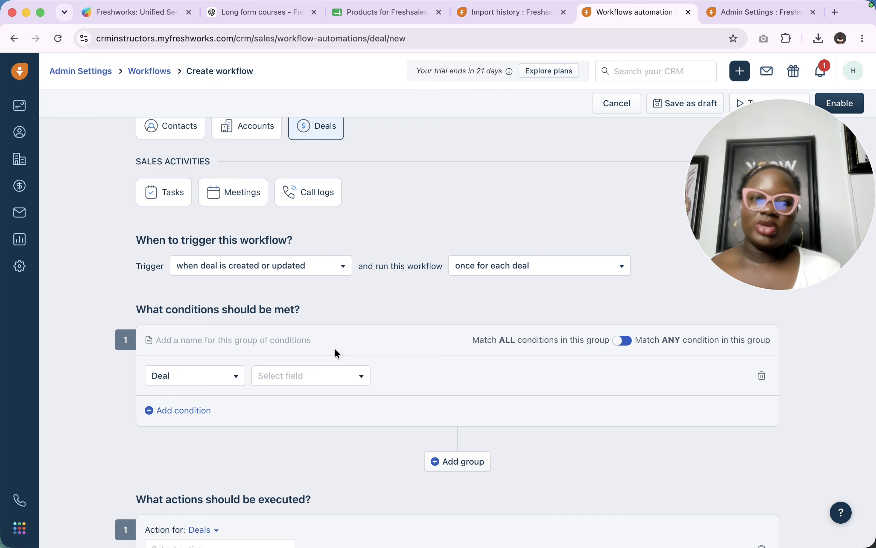
pyautogui.scroll(4, 335, 348)
# Compare the workflow's trigger and condition settings for Contacts, Tasks, Call logs and Meetings.
pyautogui.click(170, 269)
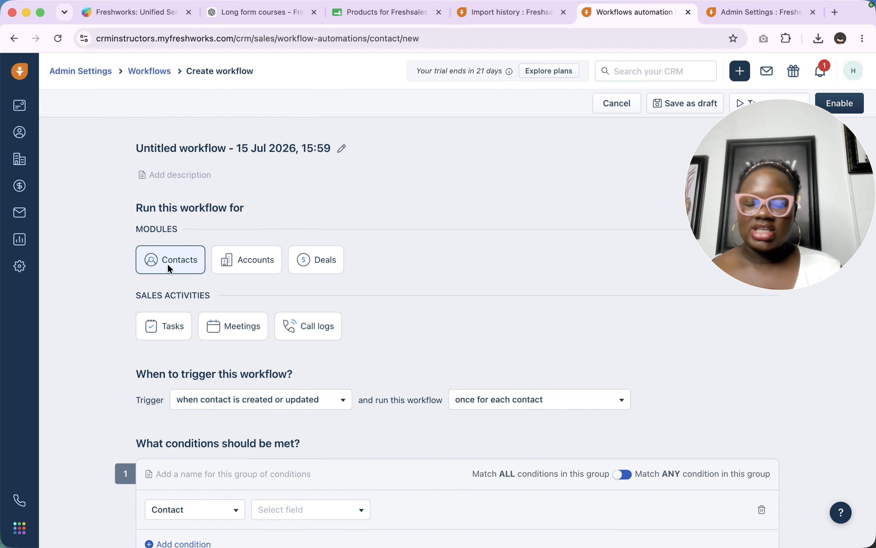
pyautogui.click(343, 152)
pyautogui.click(370, 185)
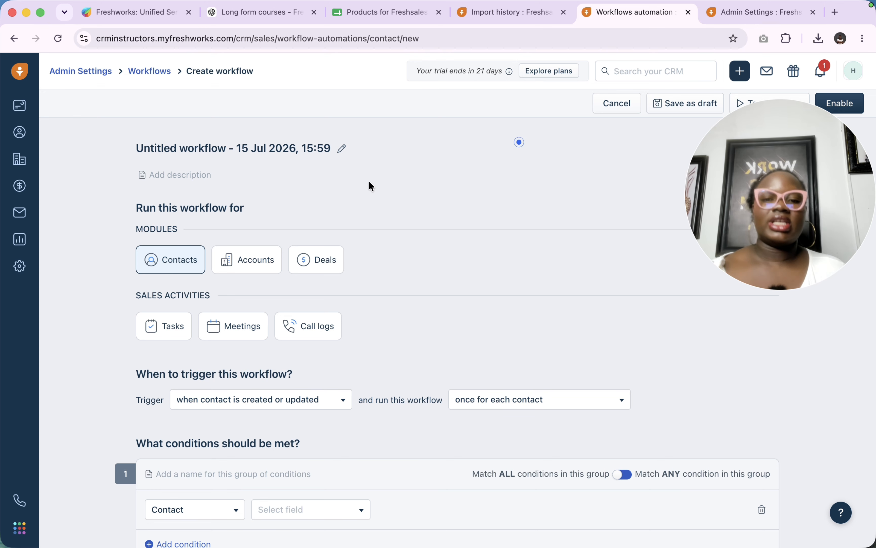
pyautogui.click(142, 337)
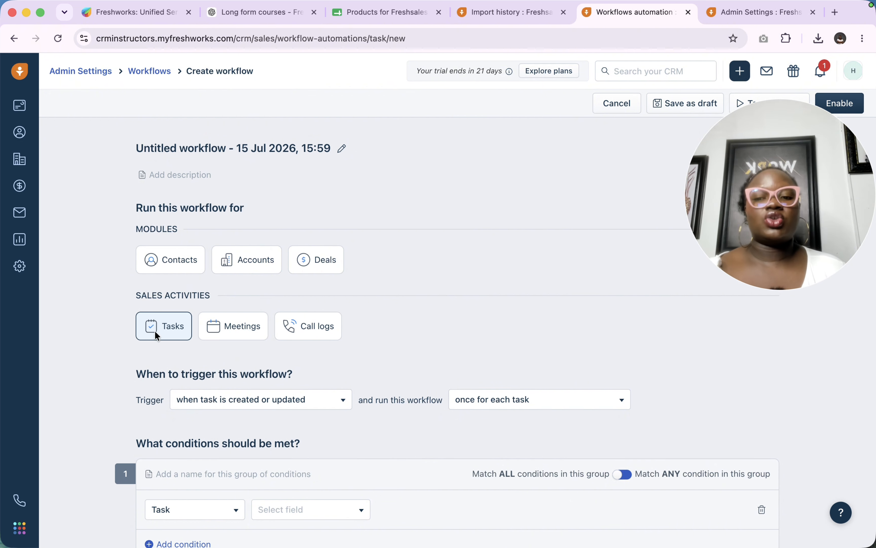
pyautogui.click(237, 330)
pyautogui.click(299, 328)
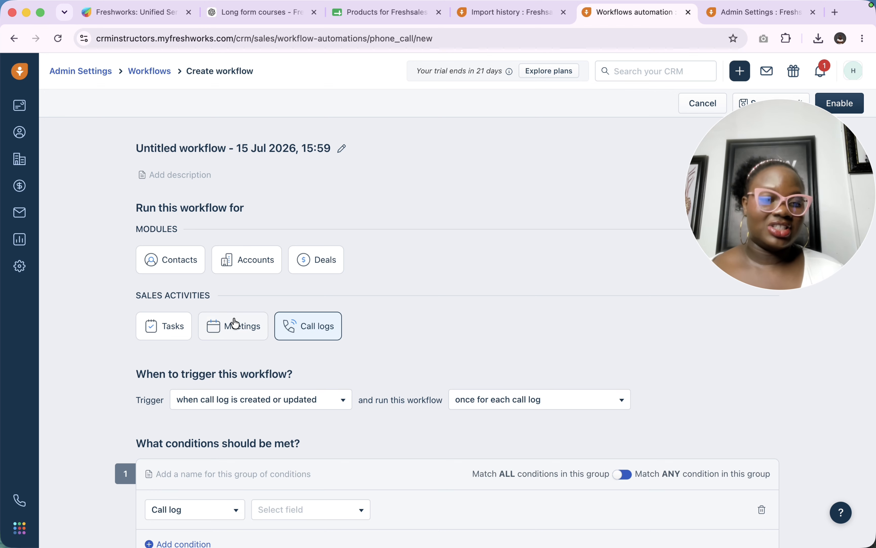
pyautogui.scroll(-2, 207, 322)
pyautogui.scroll(-1, 207, 321)
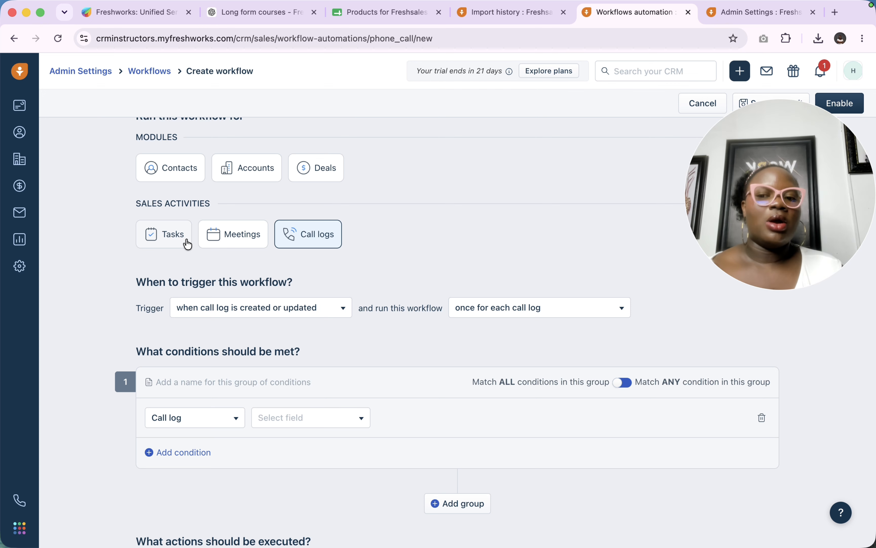
pyautogui.click(221, 235)
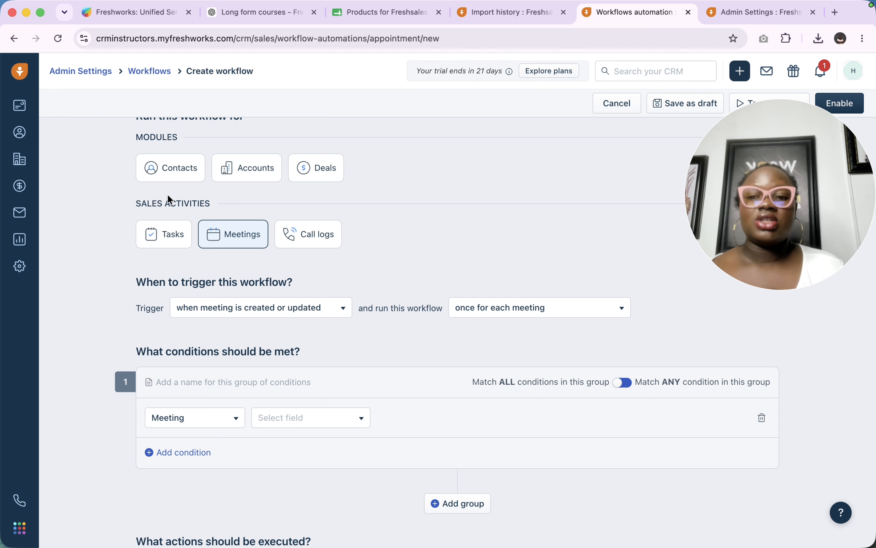
# Set the workflow to run for the Contacts module and review its trigger, conditions and actions sections.
pyautogui.click(172, 175)
pyautogui.scroll(-3, 172, 175)
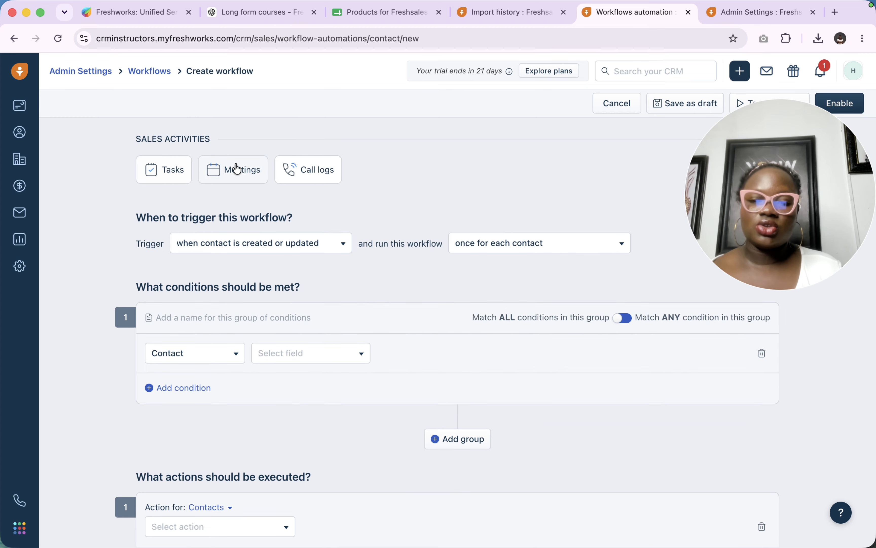
pyautogui.scroll(3, 216, 194)
pyautogui.scroll(-3, 171, 207)
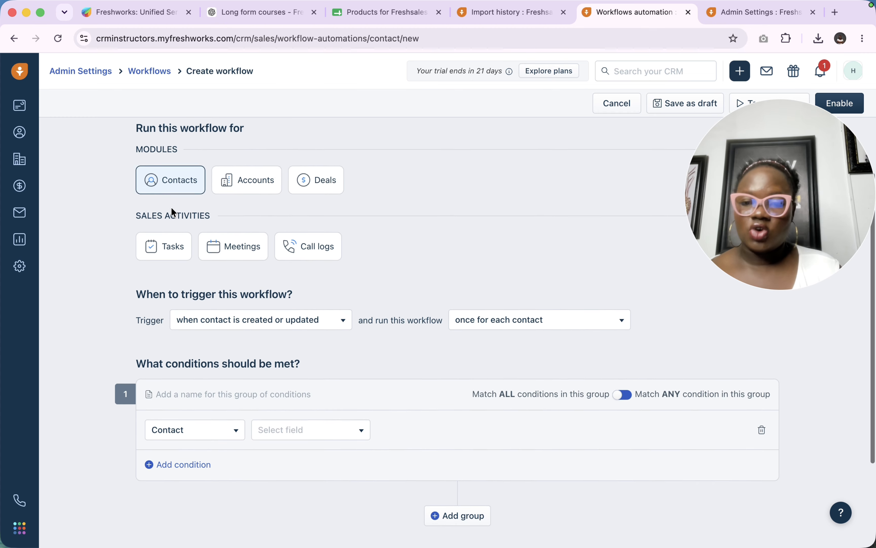
pyautogui.scroll(-2, 172, 207)
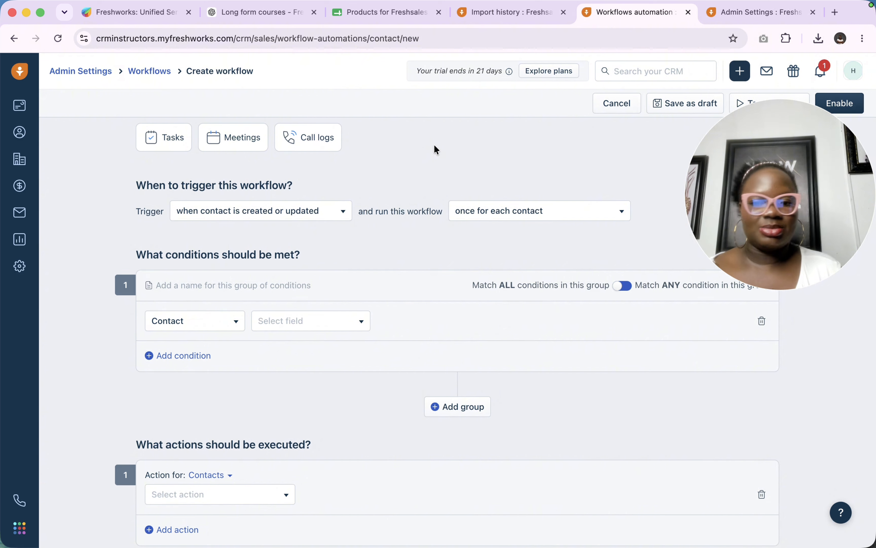
# Try the workflow trigger as when contact is created and as every week, reviewing the other trigger options.
pyautogui.click(311, 217)
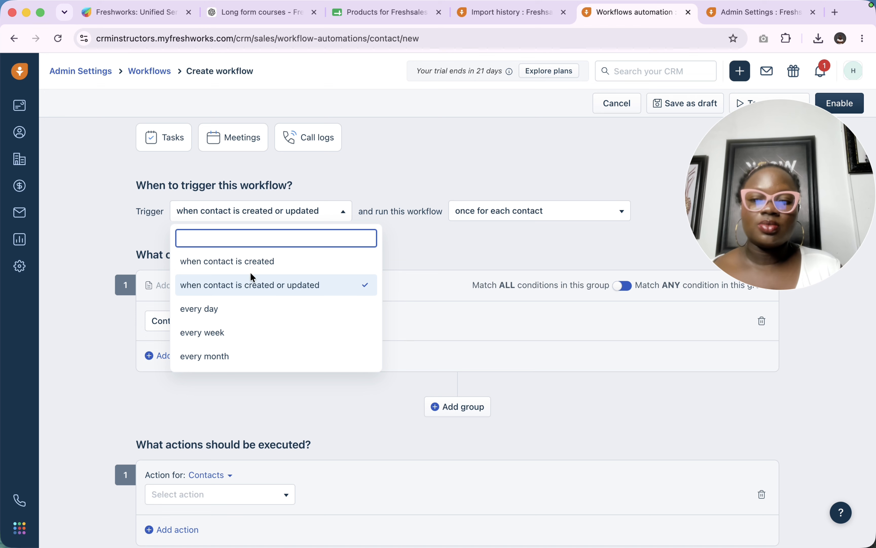
pyautogui.click(258, 263)
pyautogui.click(293, 220)
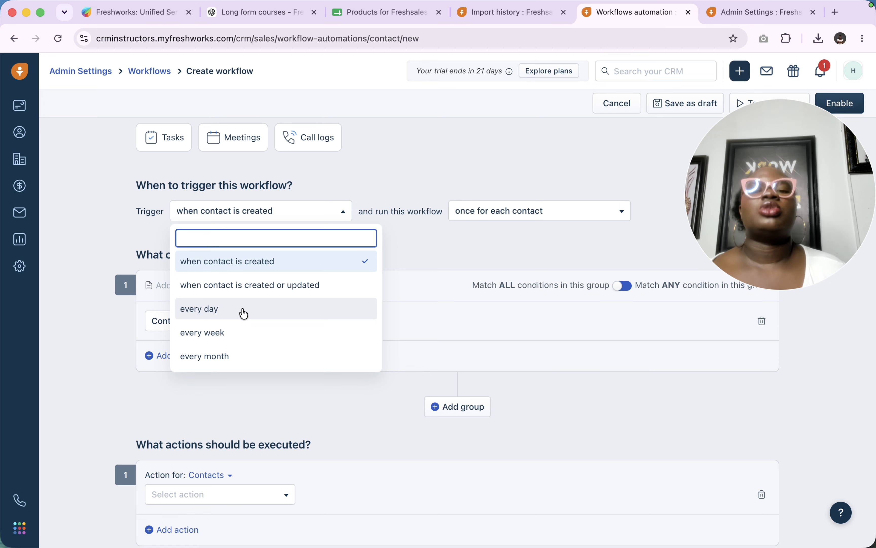
pyautogui.click(227, 331)
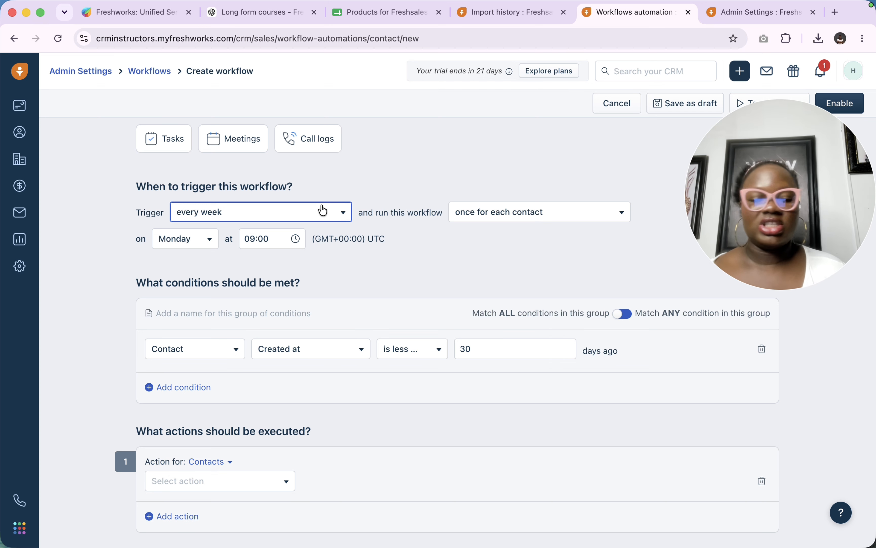
pyautogui.click(309, 221)
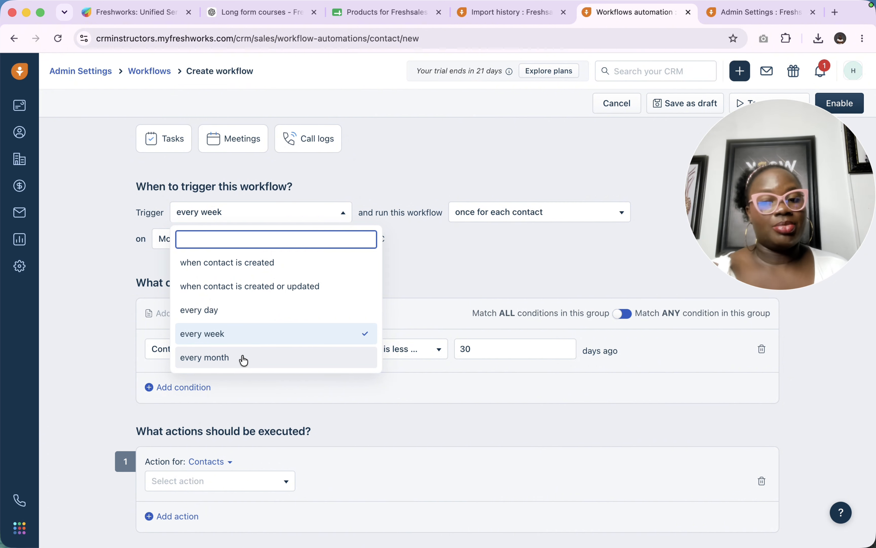
pyautogui.click(456, 264)
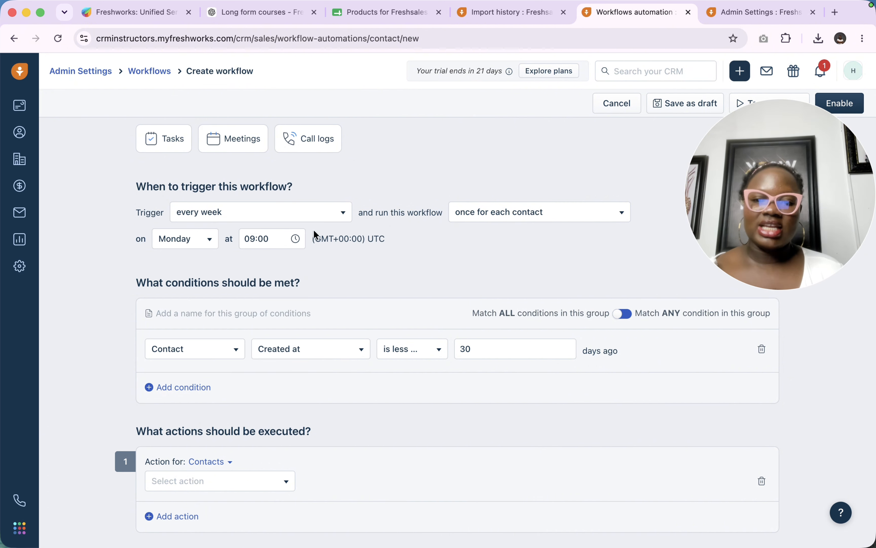
# Set the trigger to when contact is created, discarding the weekly conditions, and run the workflow once for each contact.
pyautogui.click(268, 218)
pyautogui.click(242, 257)
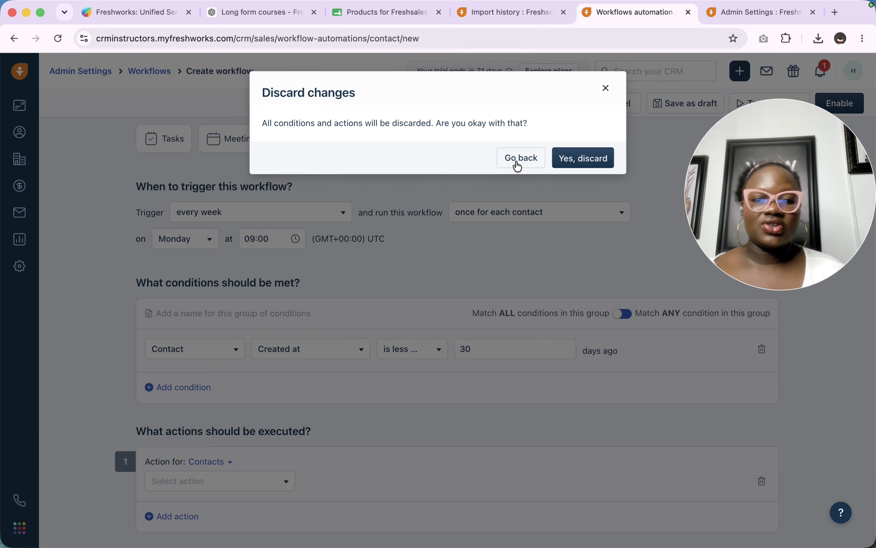
pyautogui.click(582, 160)
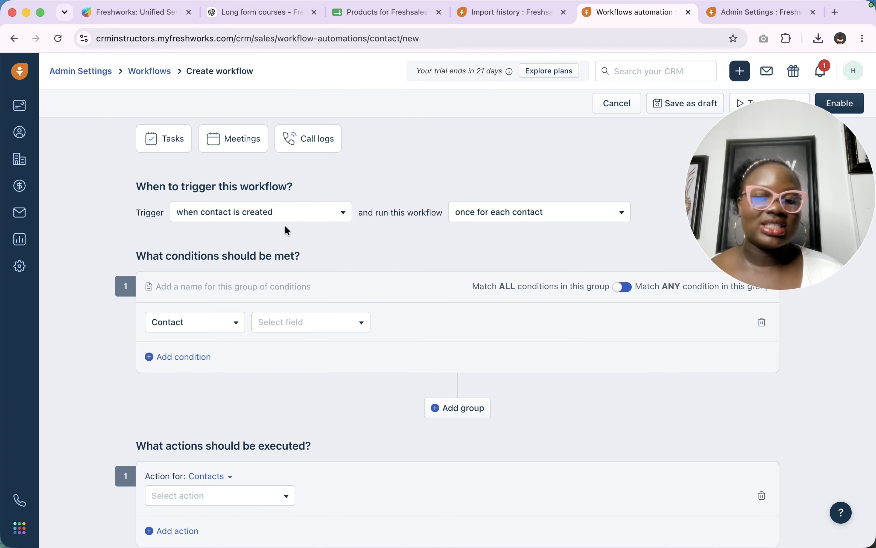
pyautogui.click(586, 220)
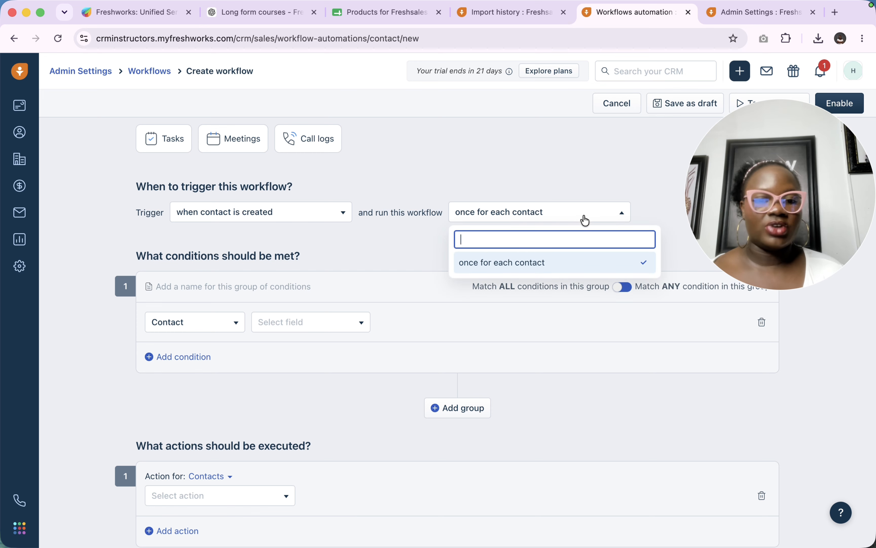
pyautogui.click(508, 267)
pyautogui.scroll(-1, 490, 250)
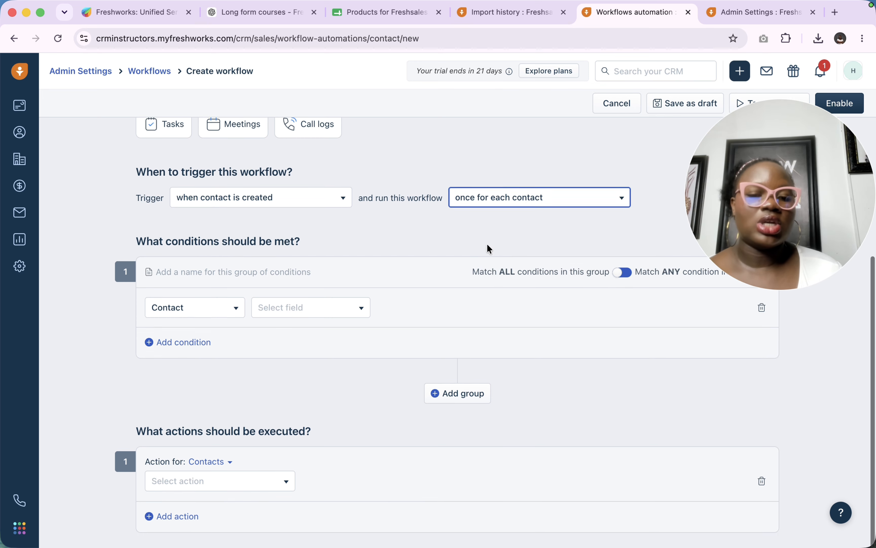
# Try running the workflow repeatedly for the same contact when created or updated, and return the trigger to when contact is created.
pyautogui.click(297, 199)
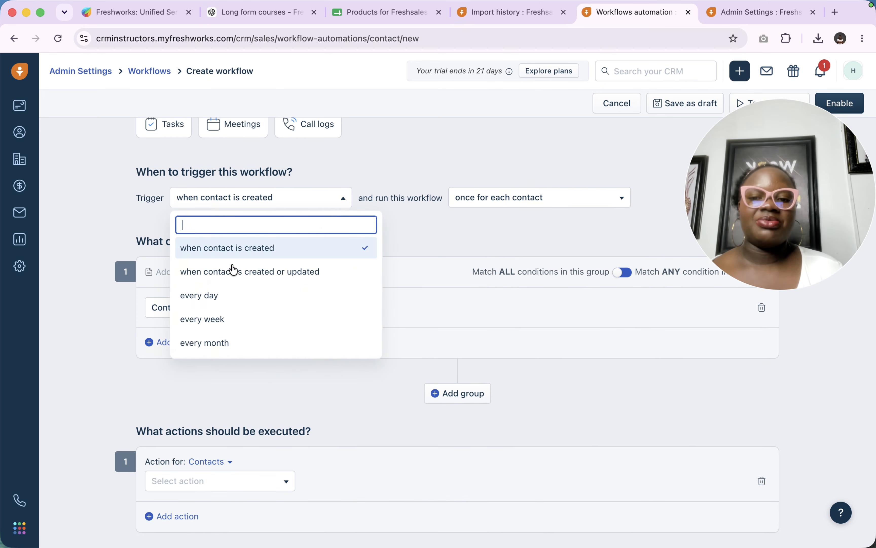
pyautogui.click(233, 270)
pyautogui.click(485, 199)
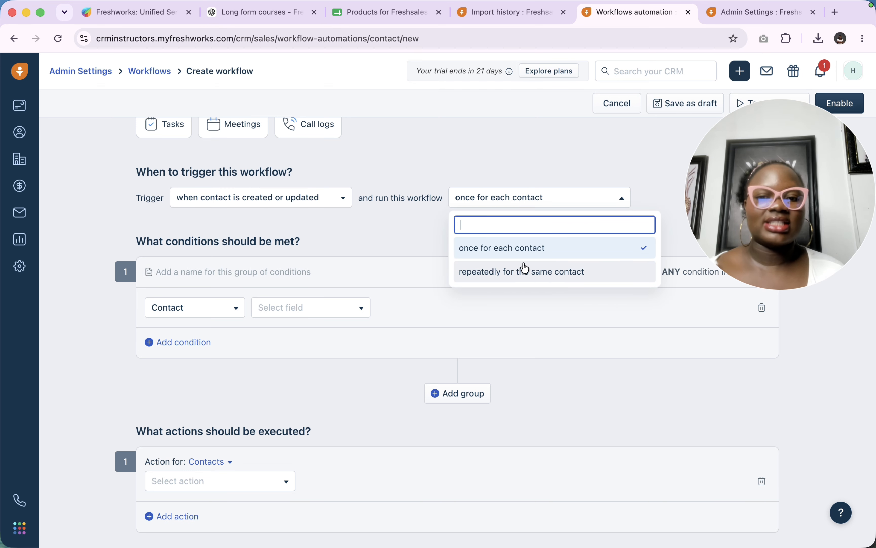
pyautogui.click(307, 207)
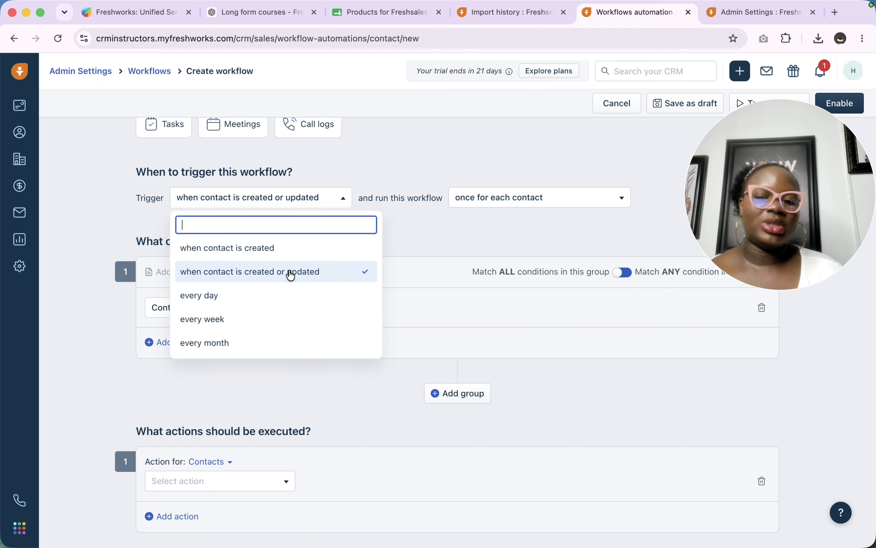
pyautogui.click(540, 200)
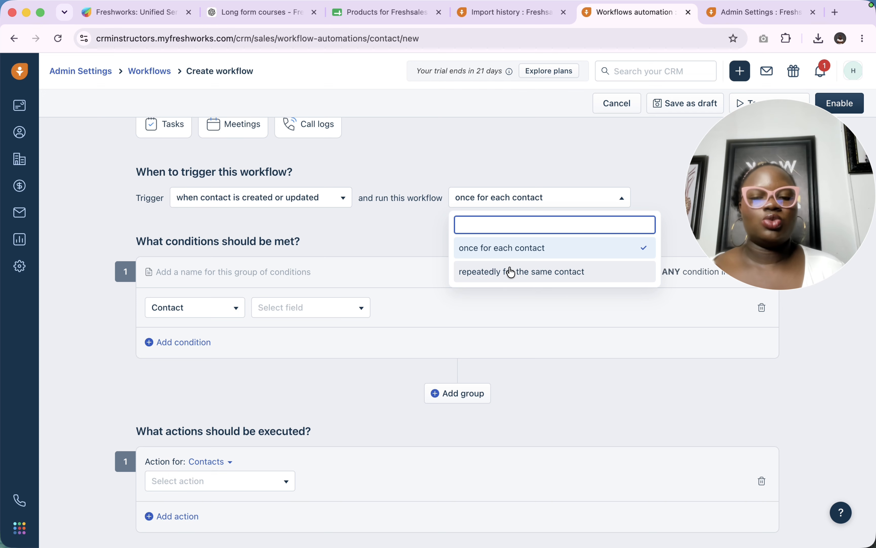
pyautogui.click(487, 277)
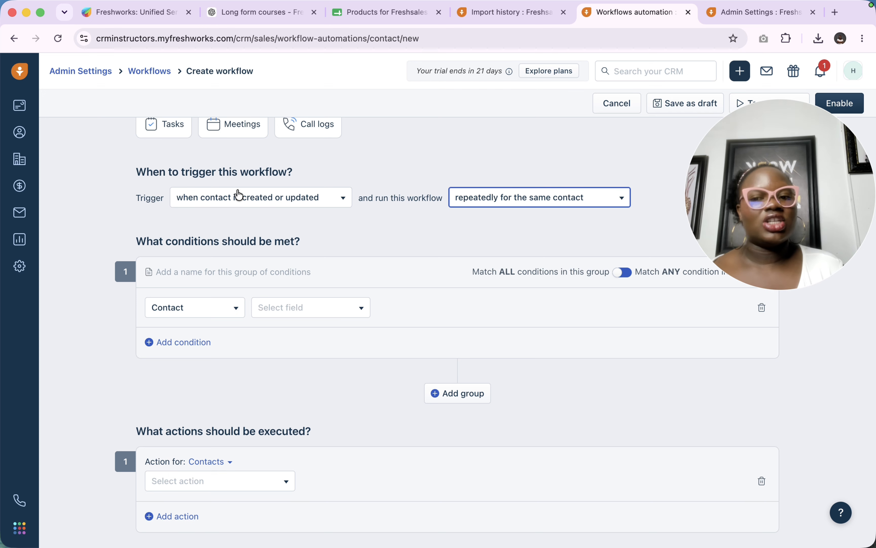
pyautogui.click(277, 207)
pyautogui.click(279, 250)
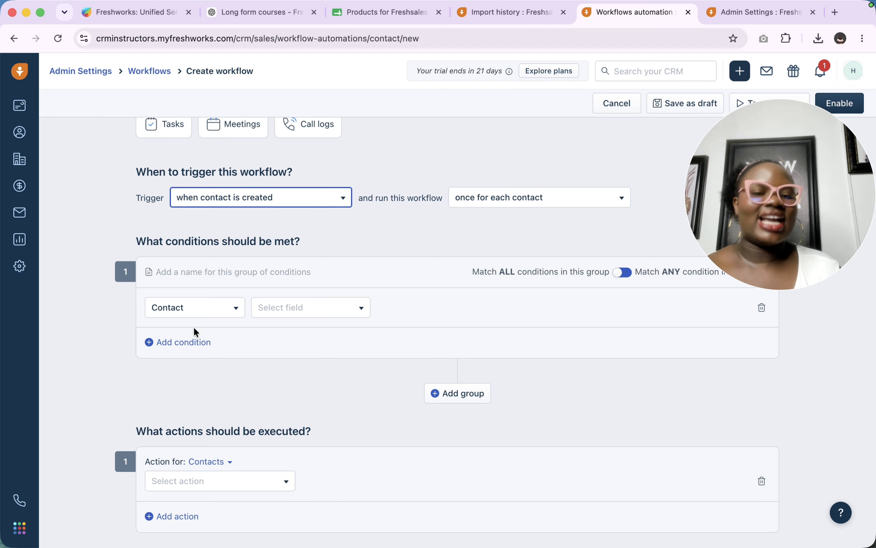
# Set the first condition of the contact workflow to check the Job title field.
pyautogui.click(202, 314)
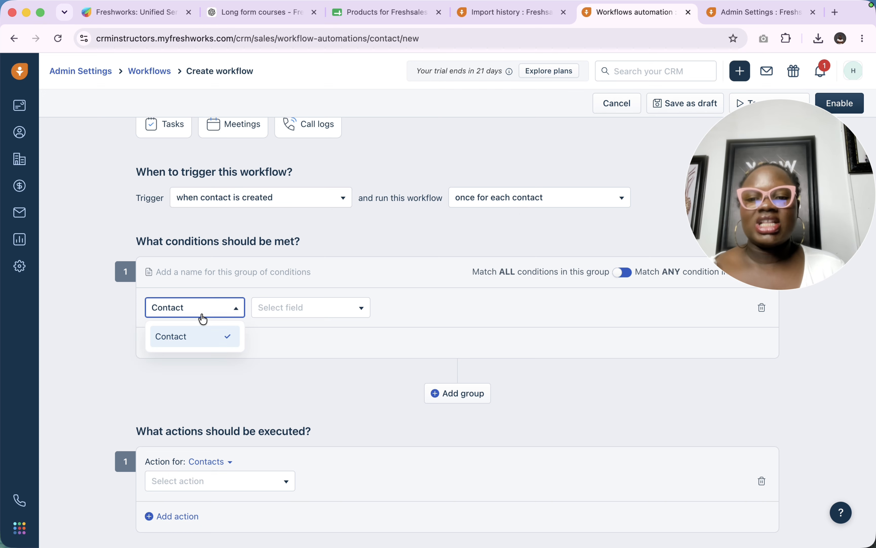
pyautogui.click(293, 319)
pyautogui.scroll(-5, 304, 408)
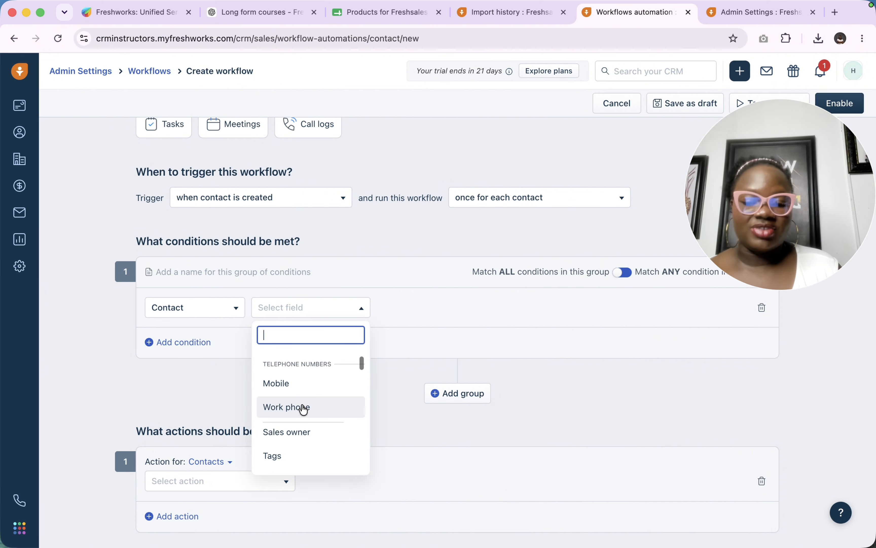
pyautogui.scroll(2, 302, 398)
pyautogui.click(285, 377)
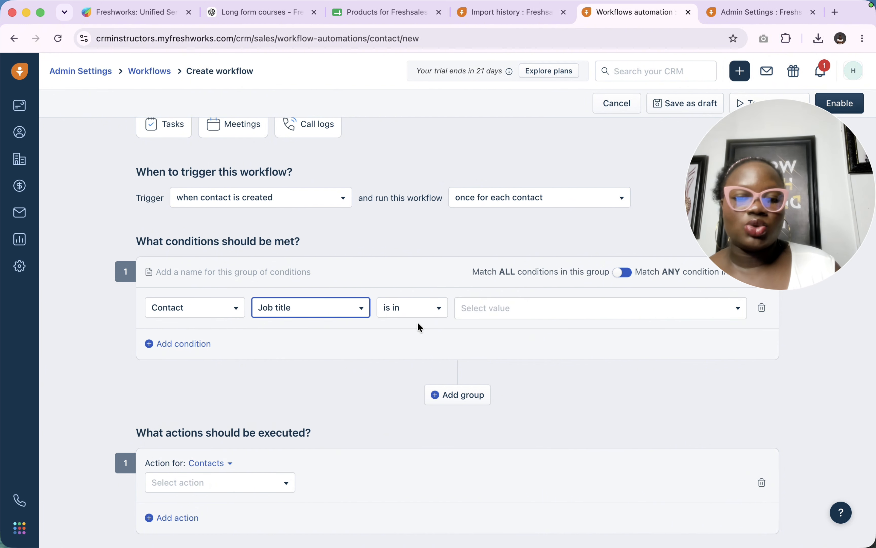
# Set the first condition so the contact's Tags field is in Cold Leads.
pyautogui.click(322, 316)
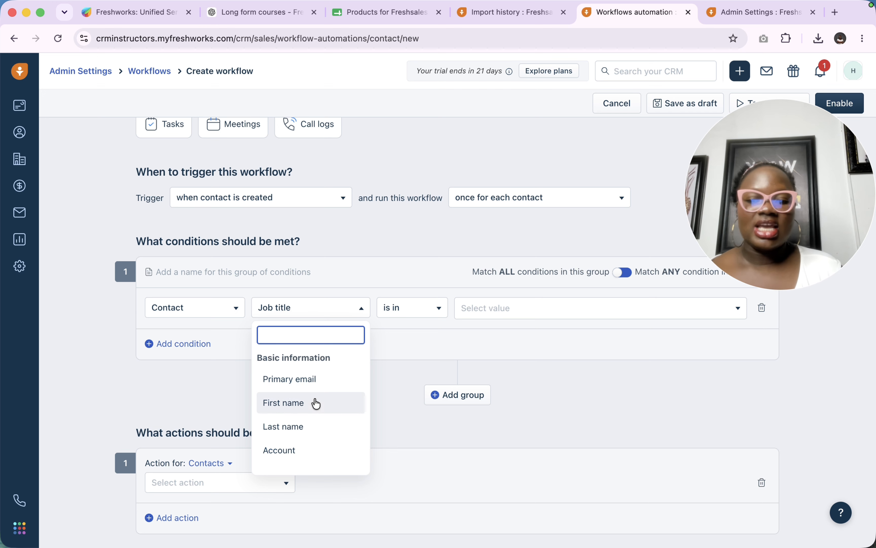
pyautogui.scroll(-3, 316, 403)
pyautogui.scroll(-5, 310, 420)
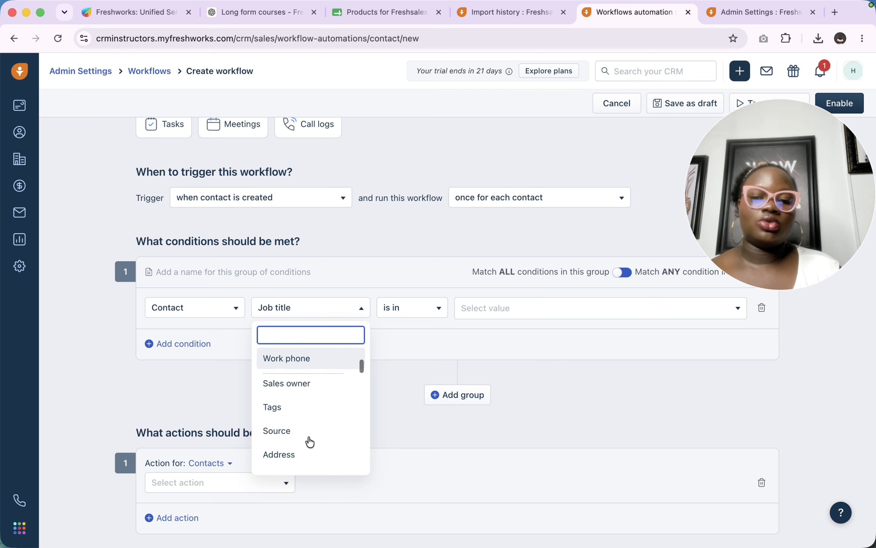
pyautogui.click(292, 353)
pyautogui.click(481, 314)
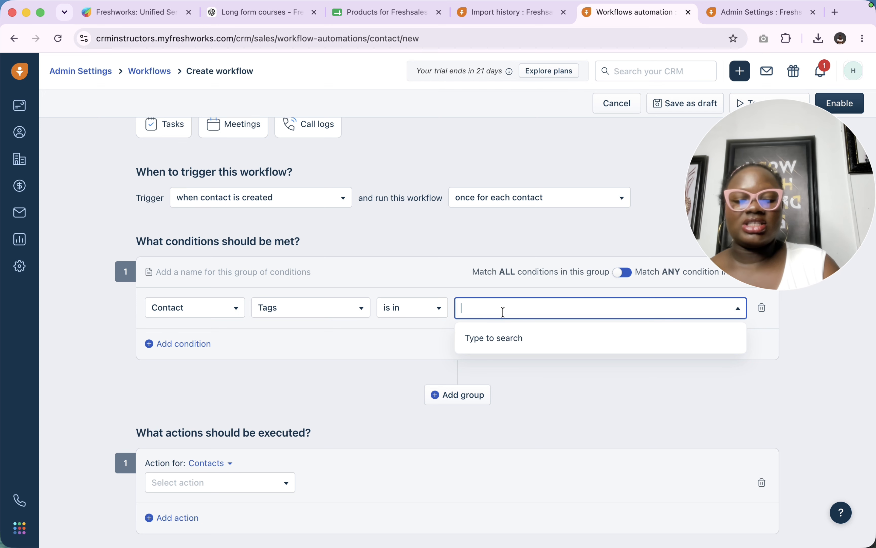
pyautogui.write('col')
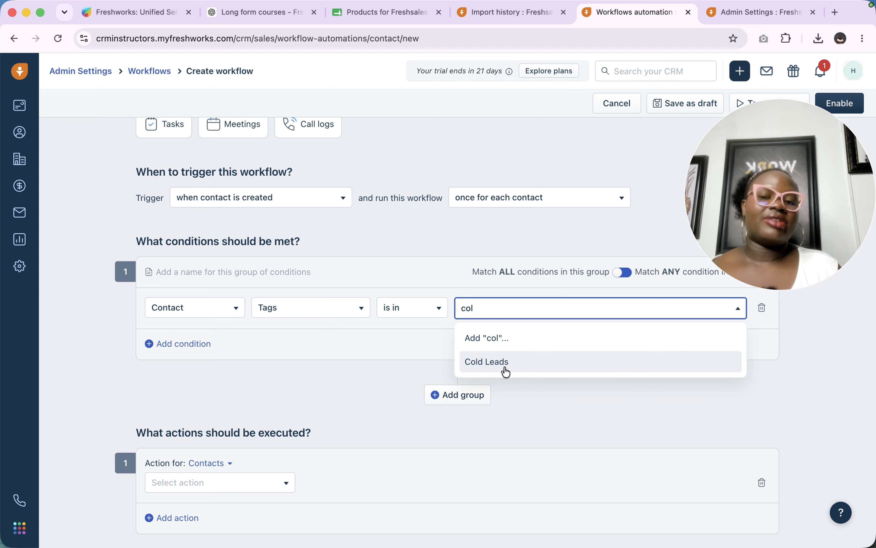
pyautogui.click(505, 366)
pyautogui.click(555, 314)
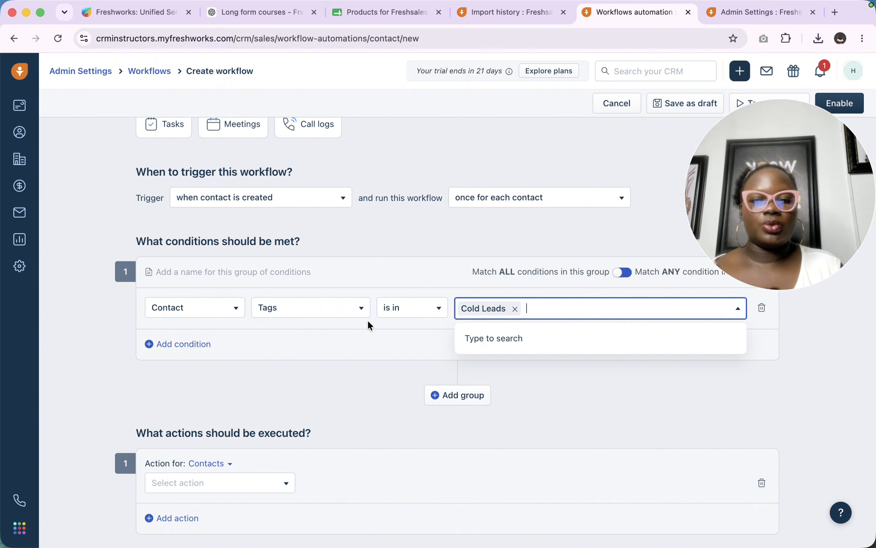
# Browse the contact fields available for the first condition.
pyautogui.click(323, 310)
pyautogui.scroll(5, 308, 409)
pyautogui.scroll(-1, 307, 408)
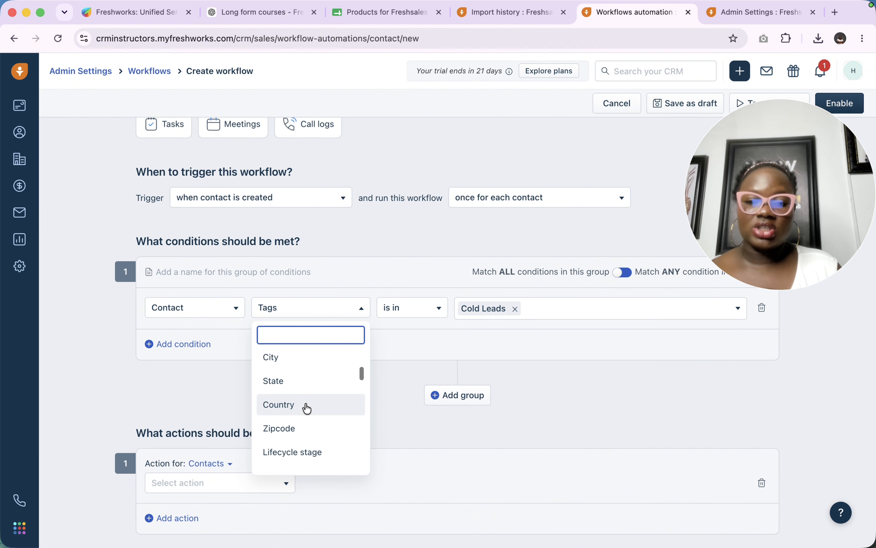
# Change the first group's condition from the Tags field to contact Status is in Contacted.
pyautogui.scroll(1, 306, 407)
pyautogui.write('sta')
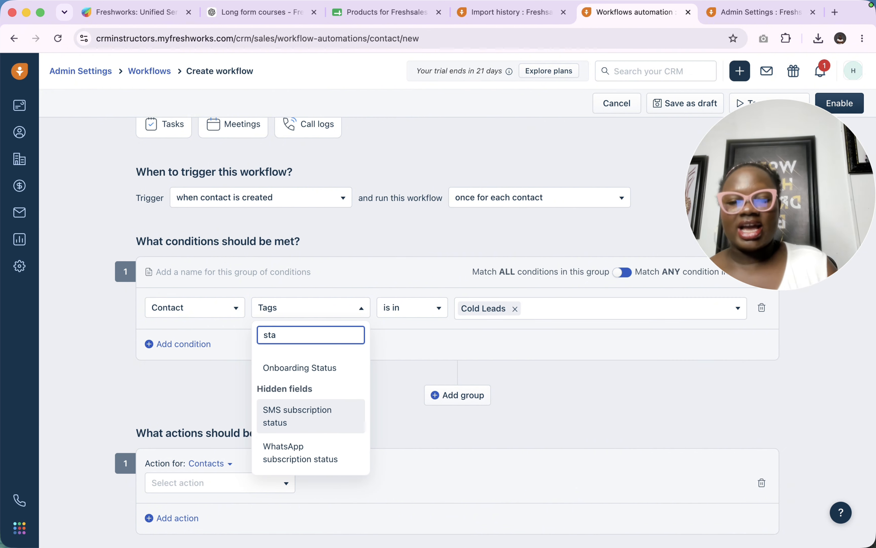
pyautogui.scroll(2, 324, 380)
pyautogui.scroll(3, 325, 386)
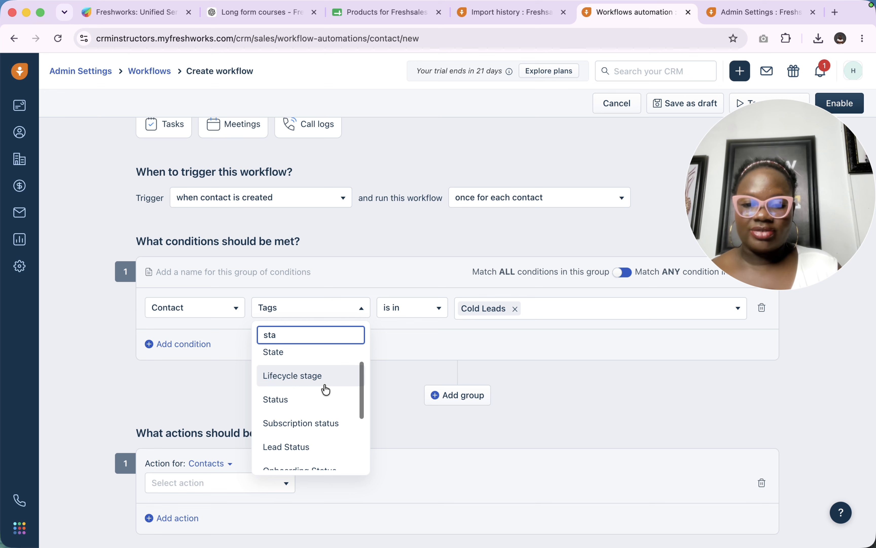
pyautogui.scroll(-2, 319, 385)
pyautogui.click(307, 371)
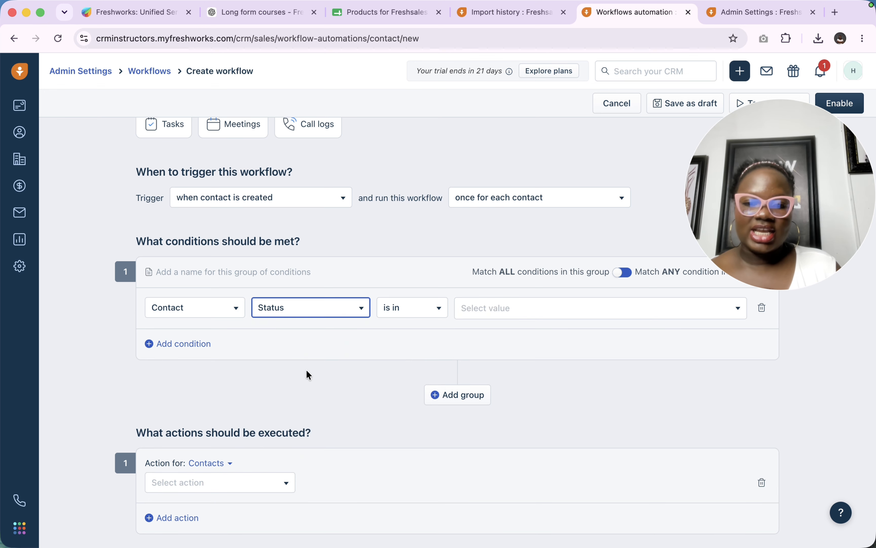
pyautogui.click(497, 317)
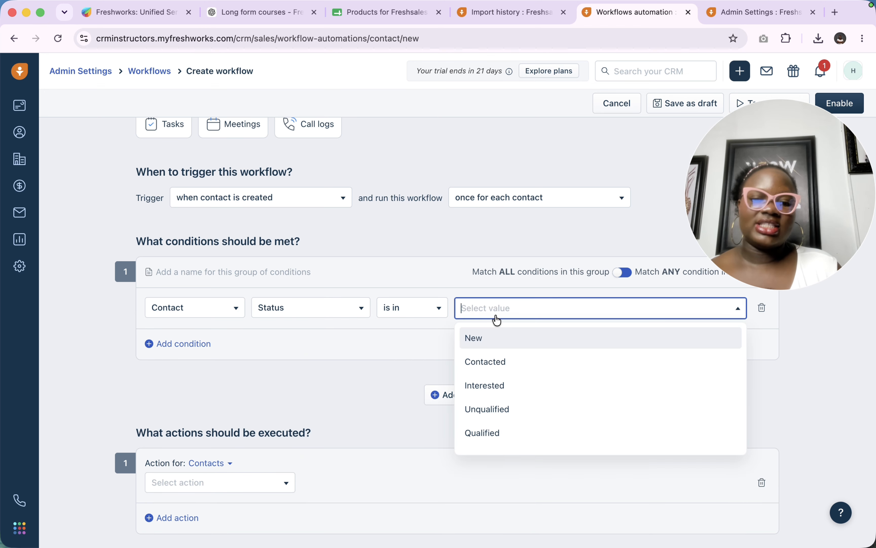
pyautogui.click(501, 362)
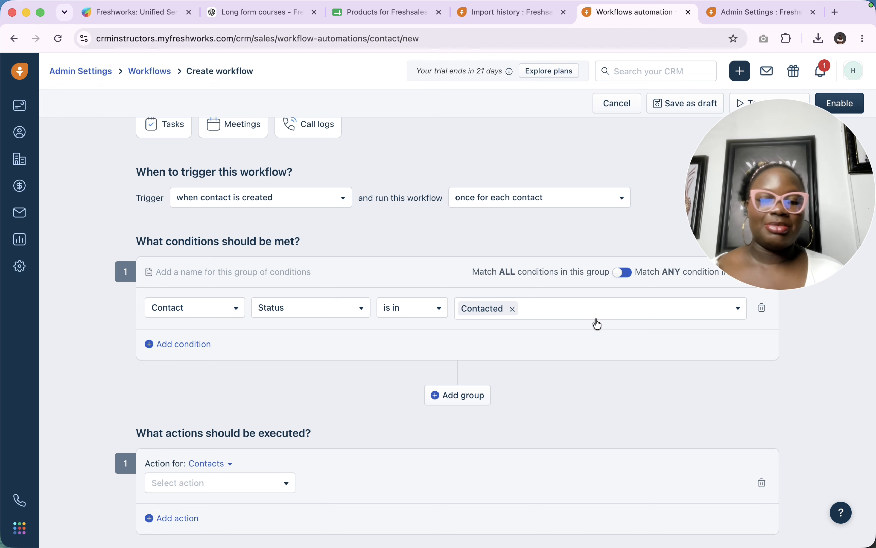
pyautogui.moveTo(752, 234); pyautogui.dragTo(650, 166)
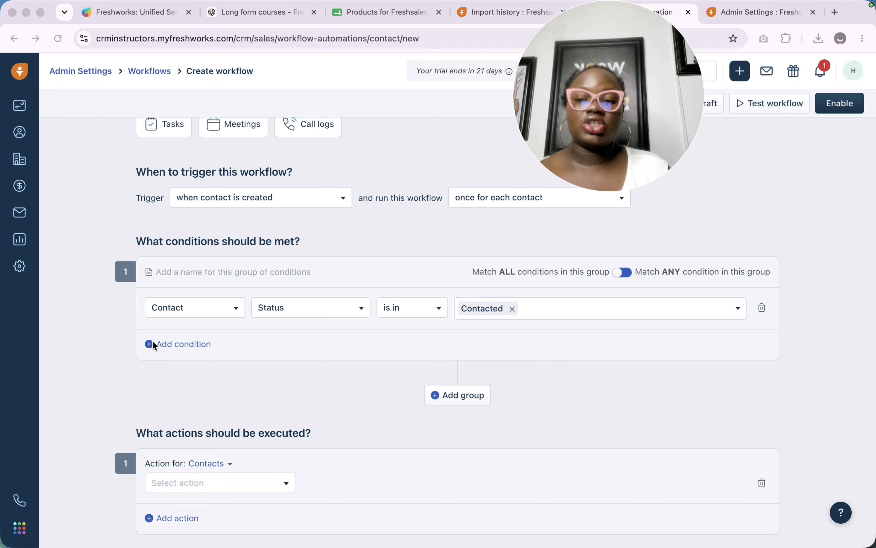
# Add a second condition to the first group requiring that the contact's Primary email is not empty.
pyautogui.click(162, 343)
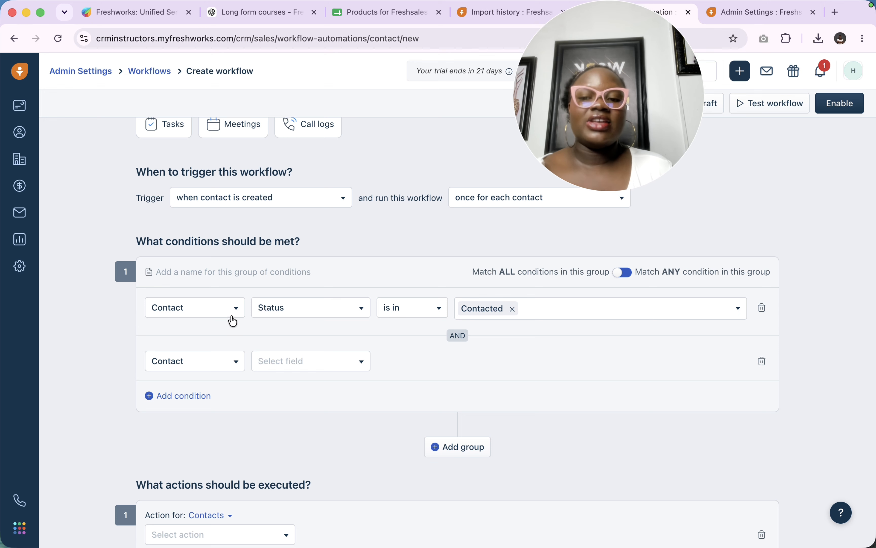
pyautogui.click(205, 366)
pyautogui.click(286, 365)
pyautogui.scroll(-5, 310, 459)
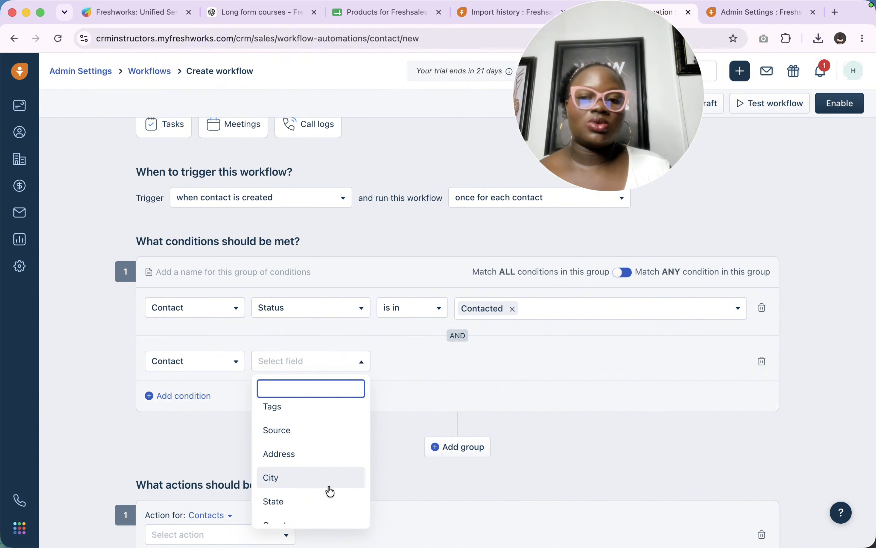
pyautogui.scroll(-2, 330, 491)
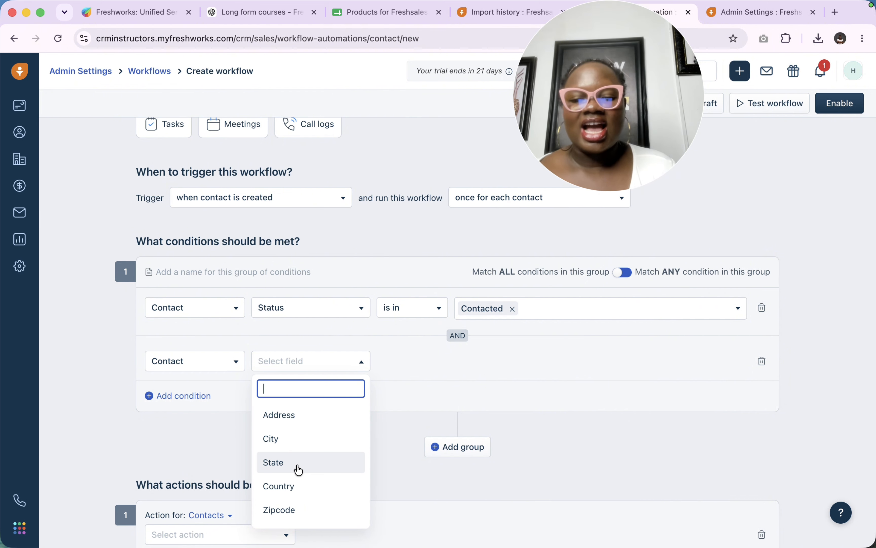
pyautogui.scroll(4, 297, 468)
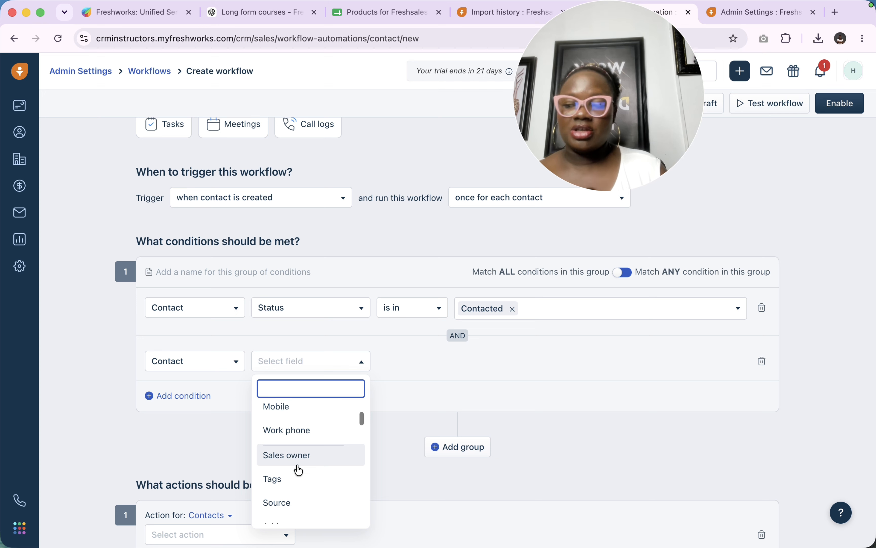
pyautogui.scroll(-2, 298, 470)
pyautogui.scroll(1, 298, 470)
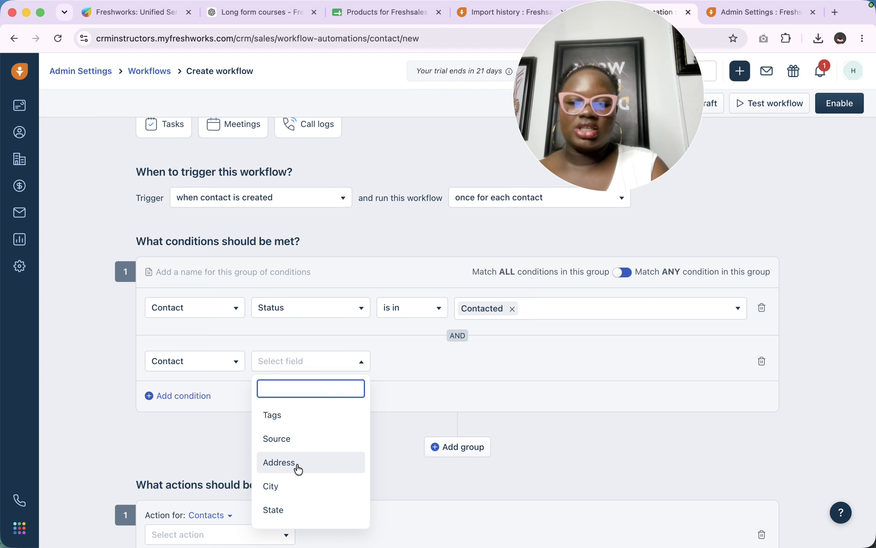
pyautogui.write('ema')
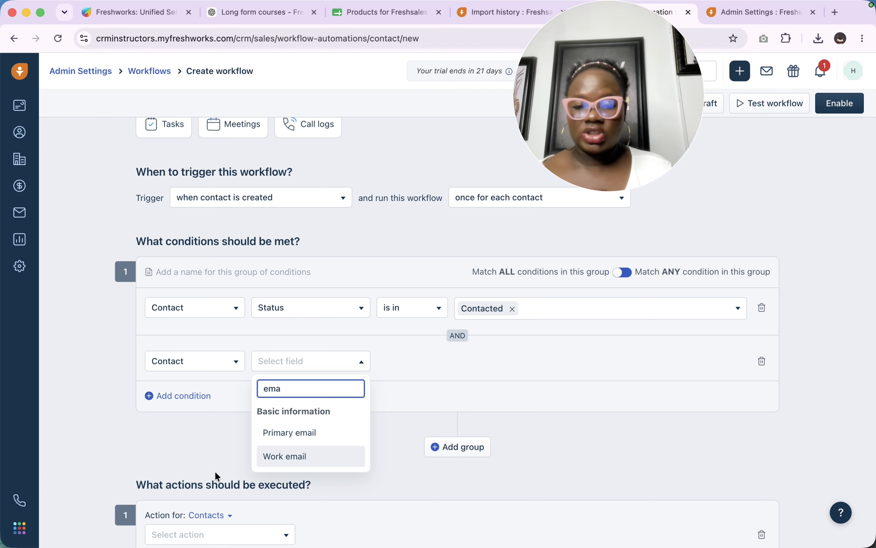
pyautogui.click(307, 437)
pyautogui.click(424, 364)
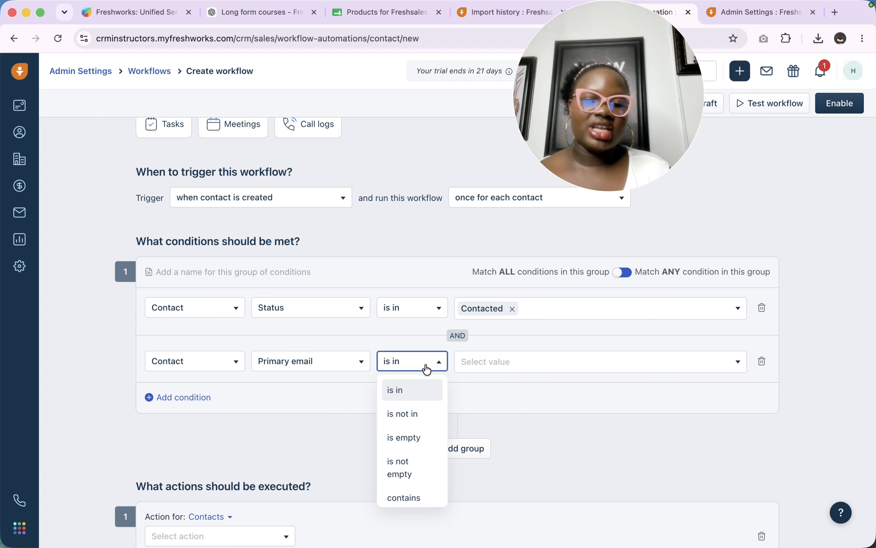
pyautogui.click(425, 460)
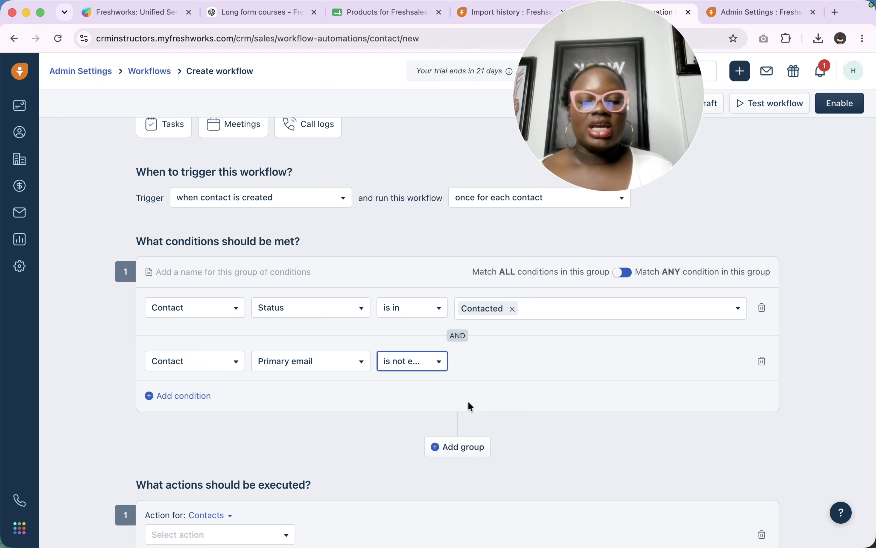
# Add a second condition group and join it to the first group with OR.
pyautogui.scroll(-3, 468, 402)
pyautogui.click(453, 397)
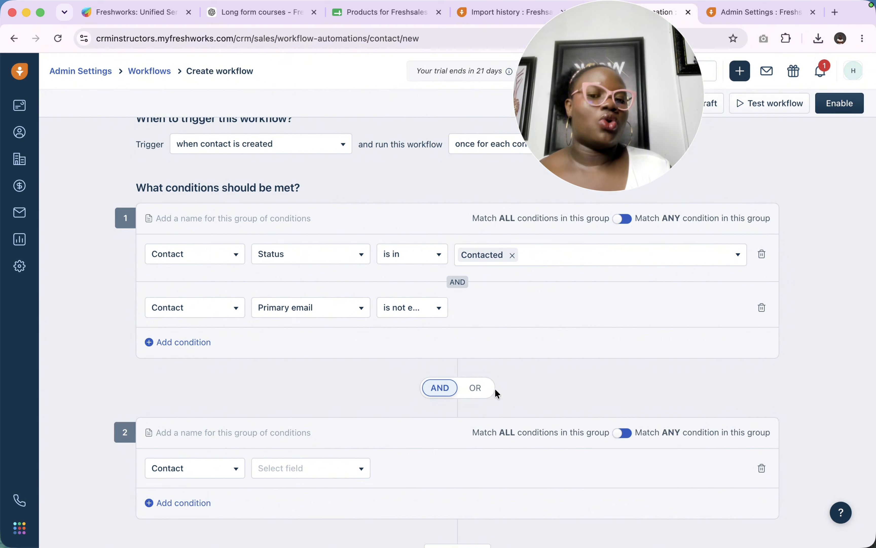
pyautogui.scroll(-2, 481, 394)
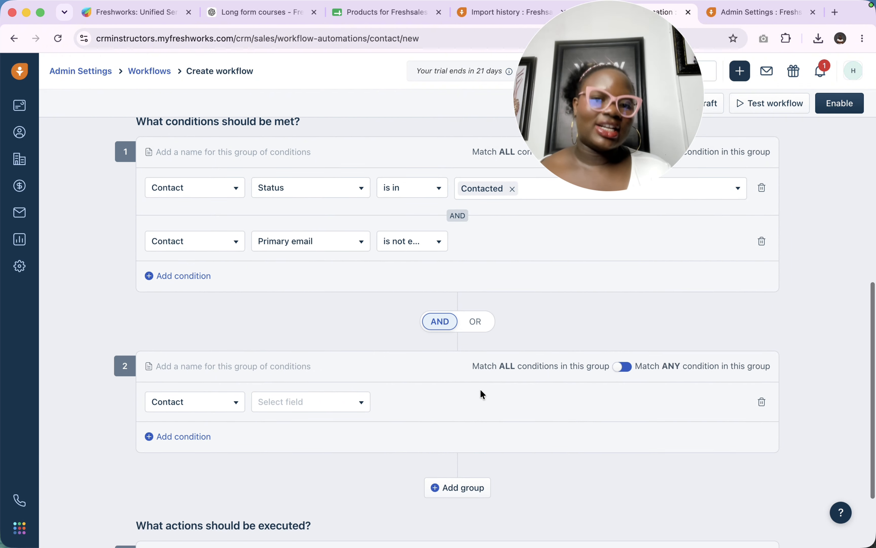
pyautogui.scroll(2, 470, 326)
pyautogui.scroll(2, 225, 280)
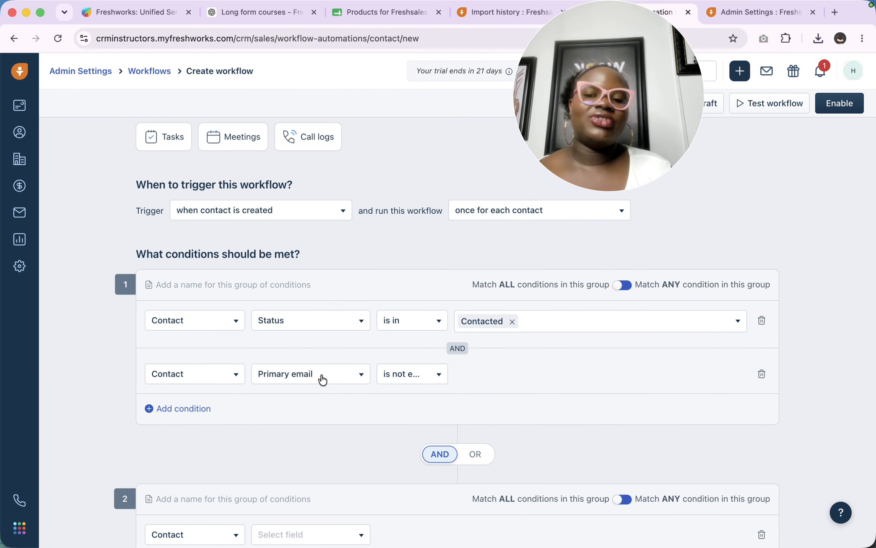
pyautogui.scroll(-1, 308, 319)
pyautogui.scroll(-3, 298, 338)
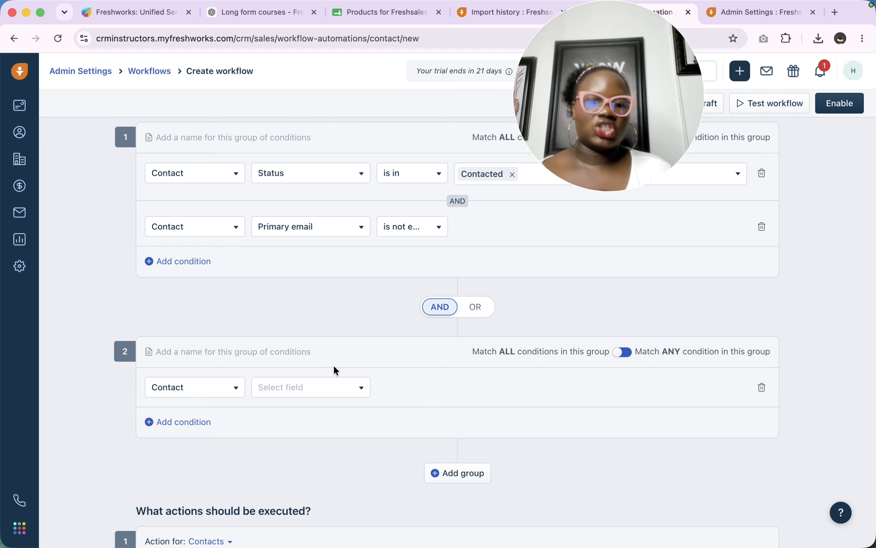
pyautogui.scroll(3, 334, 365)
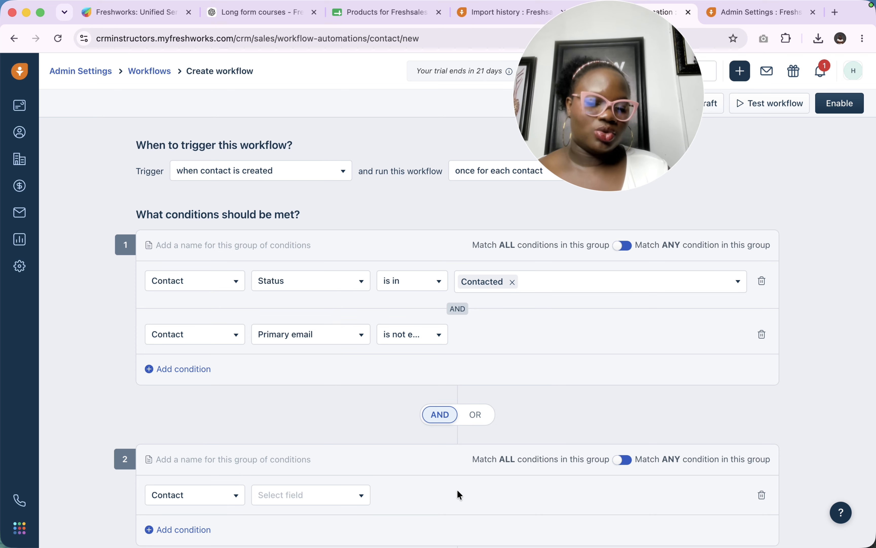
pyautogui.scroll(-2, 457, 489)
pyautogui.click(475, 365)
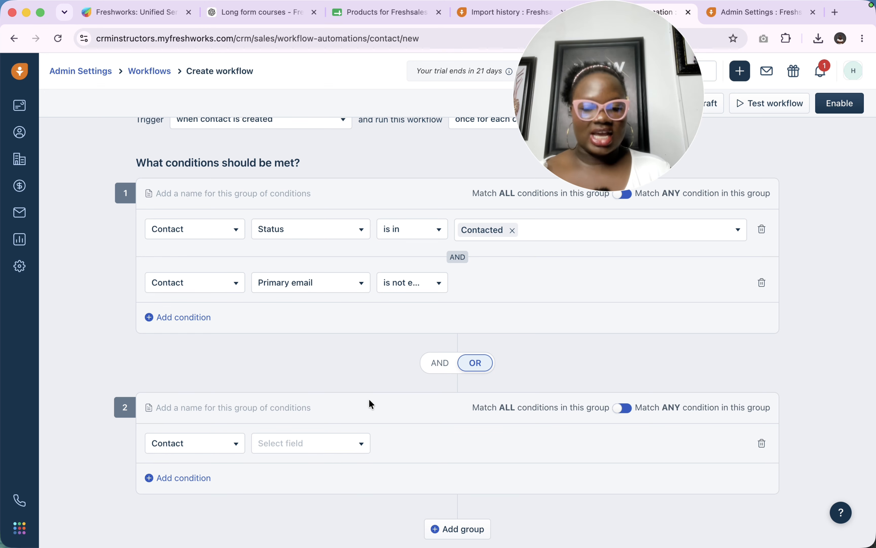
# Set the second group's condition to contact Lifecycle stage is in Sales Qualified Lead.
pyautogui.click(362, 443)
pyautogui.click(313, 375)
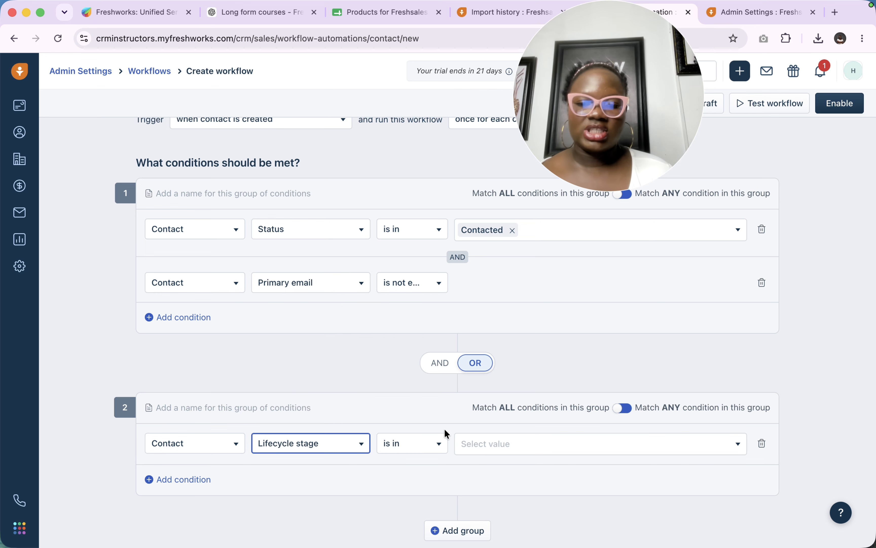
pyautogui.scroll(-3, 451, 433)
pyautogui.click(512, 377)
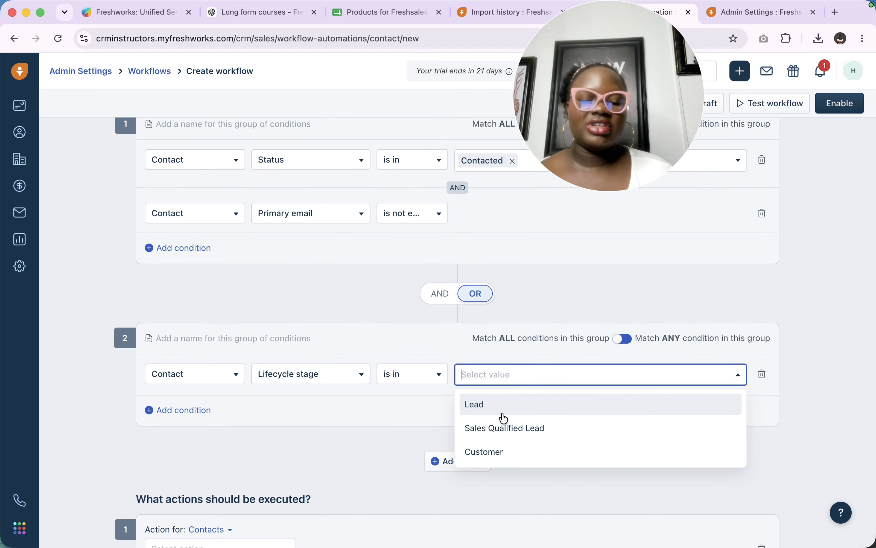
pyautogui.click(516, 434)
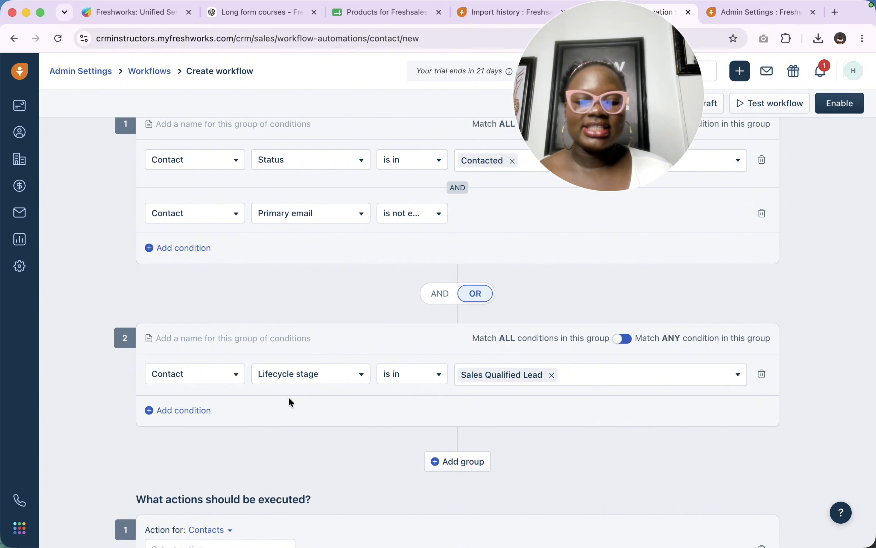
# Add another condition to the second group so that contact Tags is in Cold Leads.
pyautogui.click(177, 412)
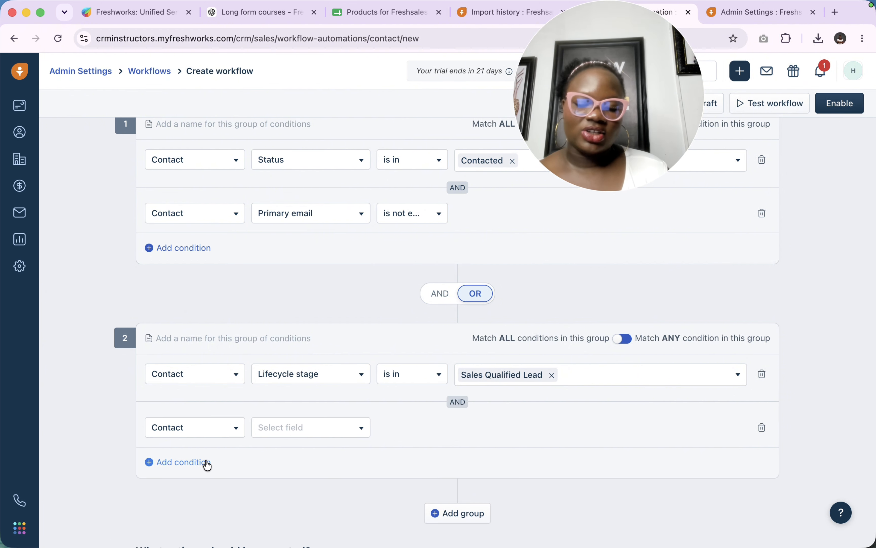
pyautogui.click(214, 434)
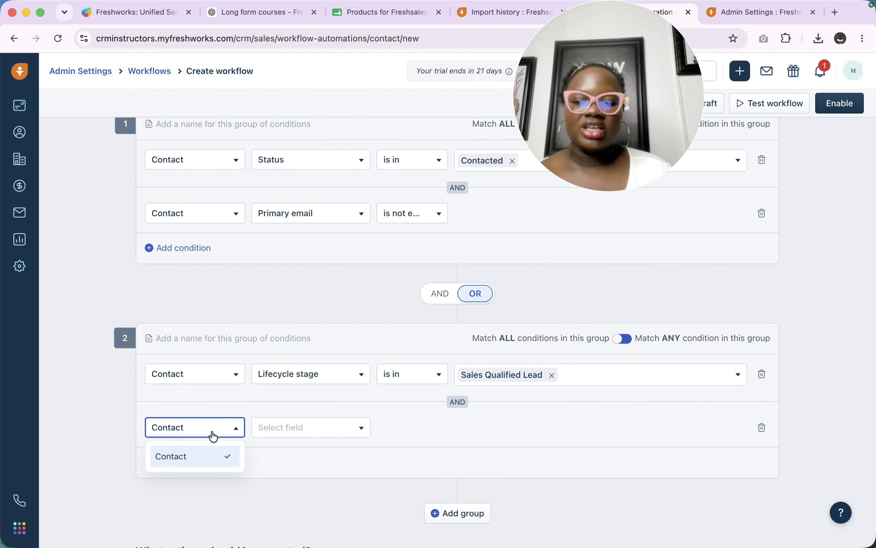
pyautogui.click(313, 431)
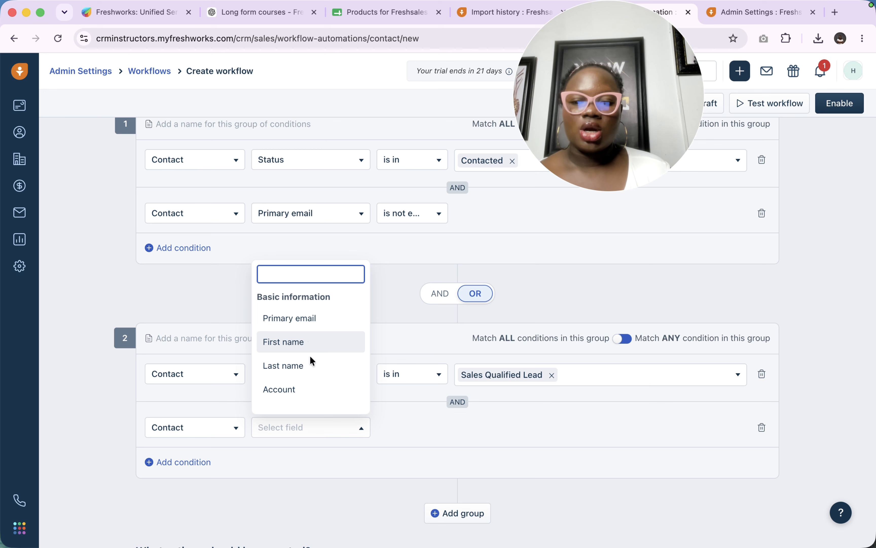
pyautogui.scroll(-8, 310, 362)
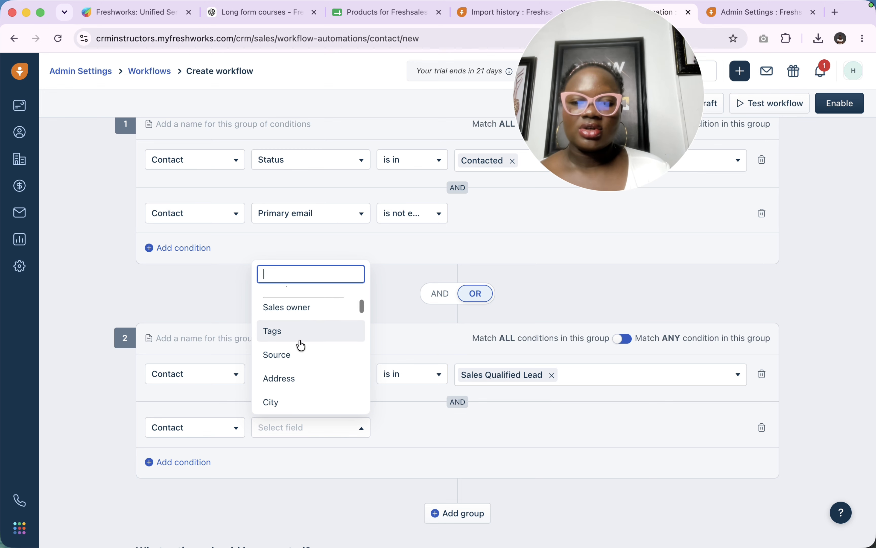
pyautogui.click(300, 344)
pyautogui.click(495, 429)
pyautogui.write('col')
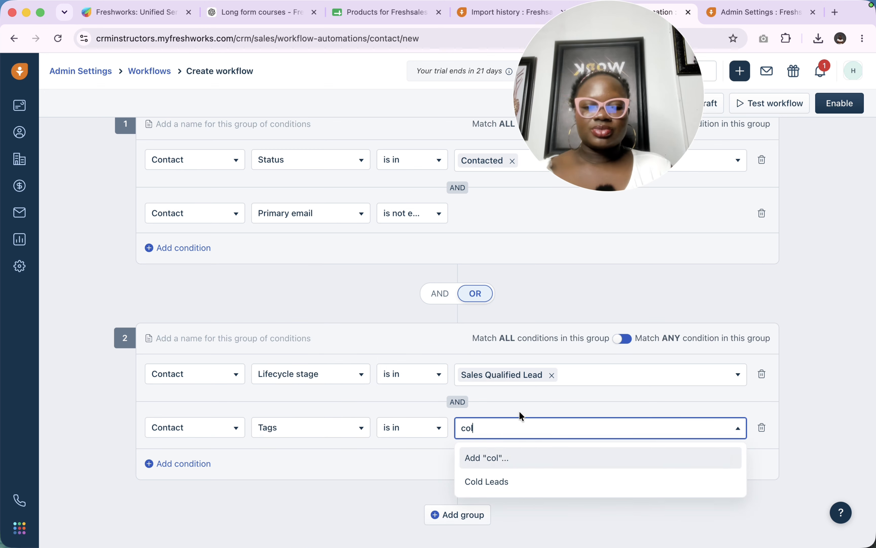
pyautogui.click(488, 485)
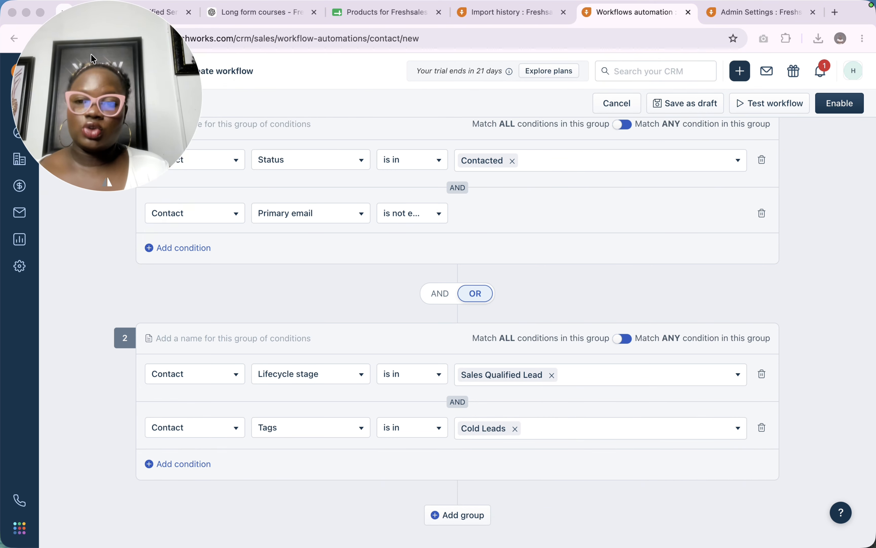
# Try joining the two condition groups with AND, and switch the operator back to OR.
pyautogui.scroll(3, 580, 238)
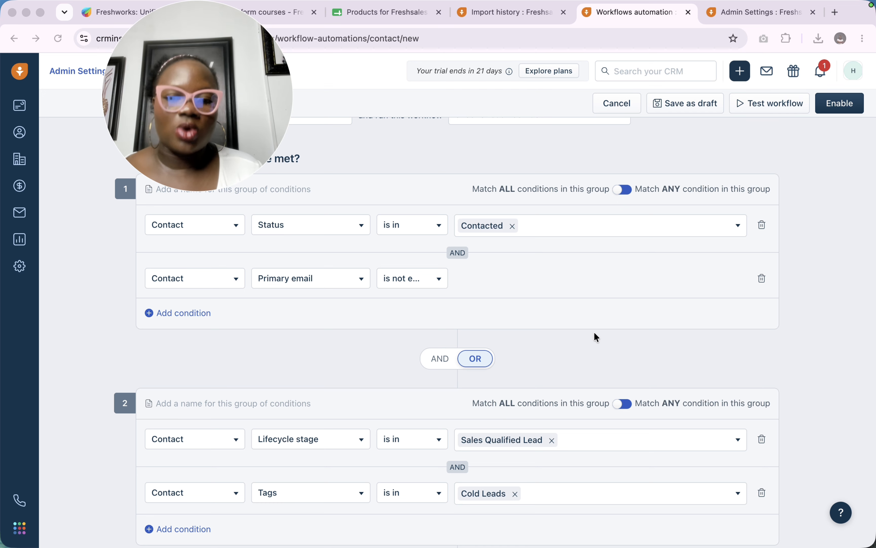
pyautogui.click(430, 362)
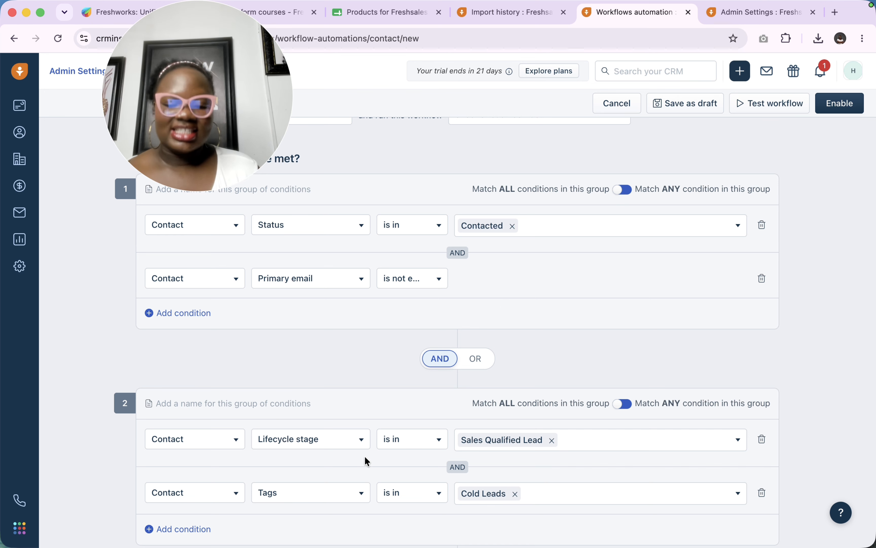
pyautogui.scroll(-3, 375, 462)
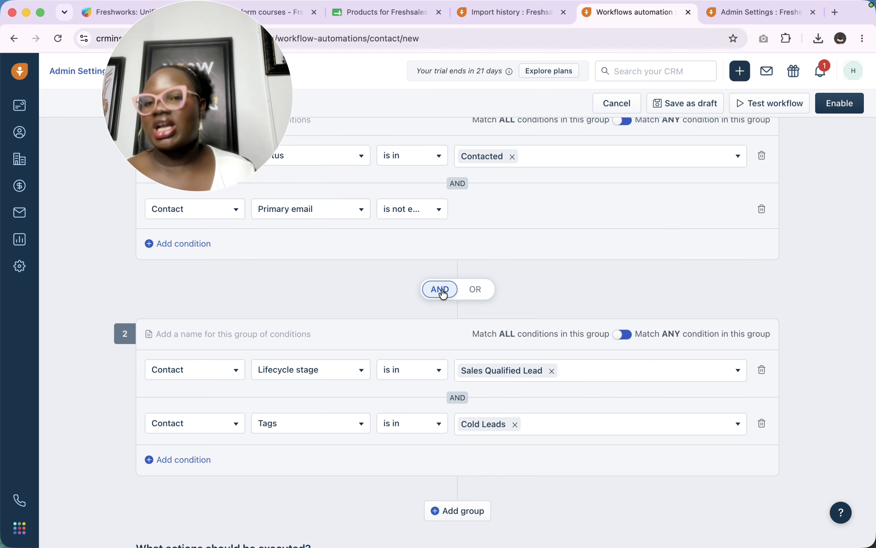
pyautogui.scroll(-3, 443, 293)
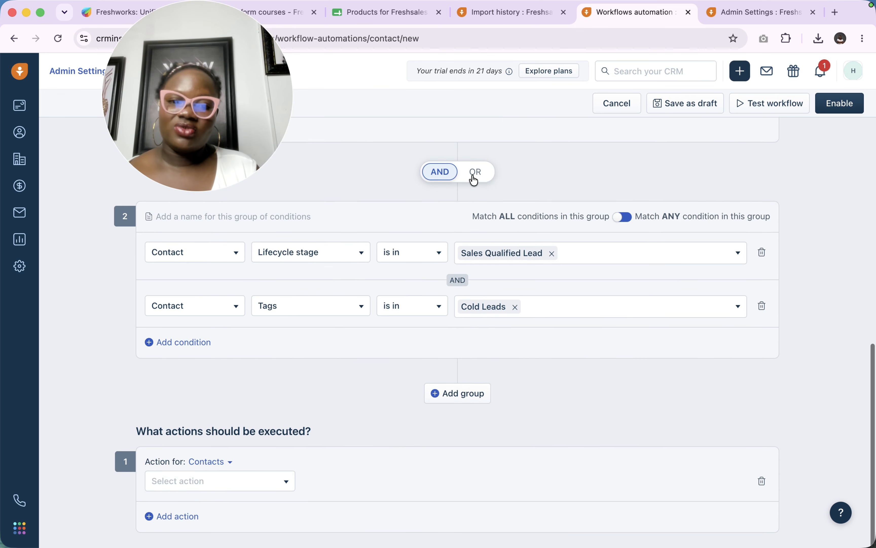
pyautogui.click(472, 174)
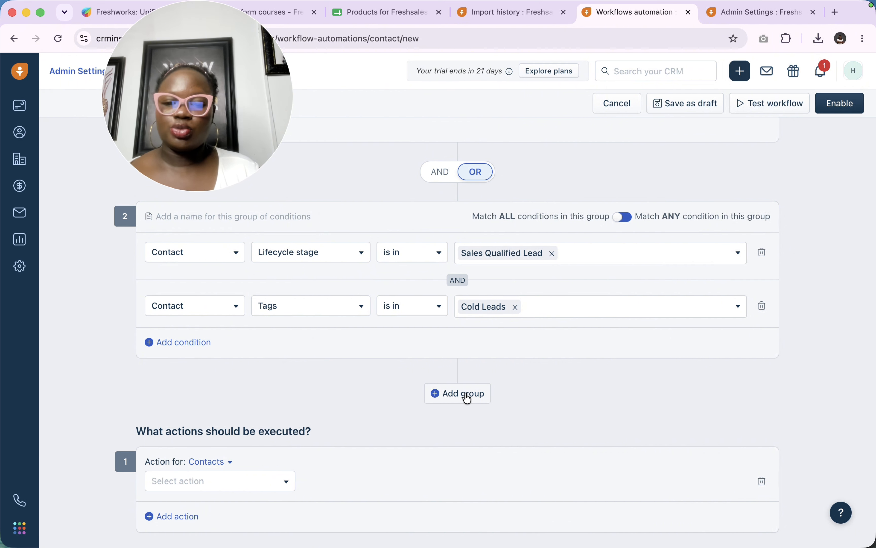
pyautogui.scroll(5, 467, 398)
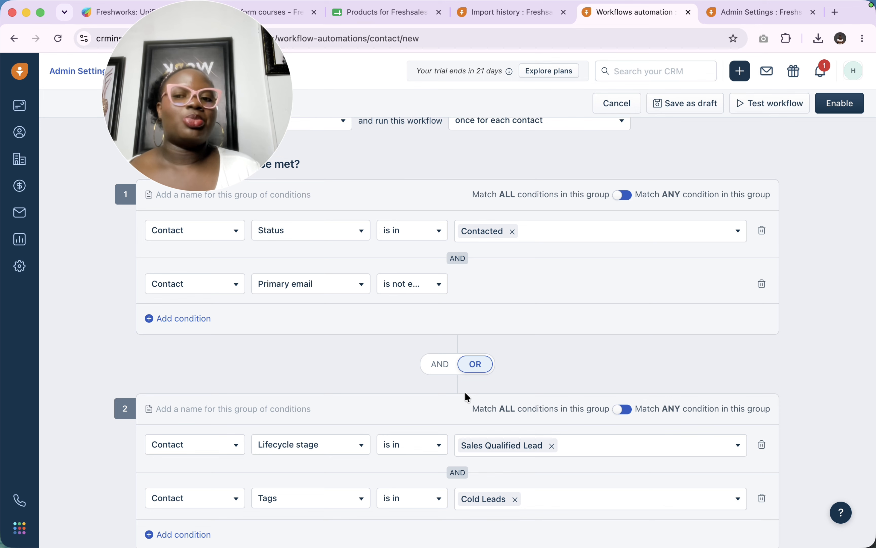
# Review the available contact actions and the condition groups, and set the workflow's first action to Update contact.
pyautogui.scroll(-2, 583, 386)
pyautogui.scroll(2, 541, 358)
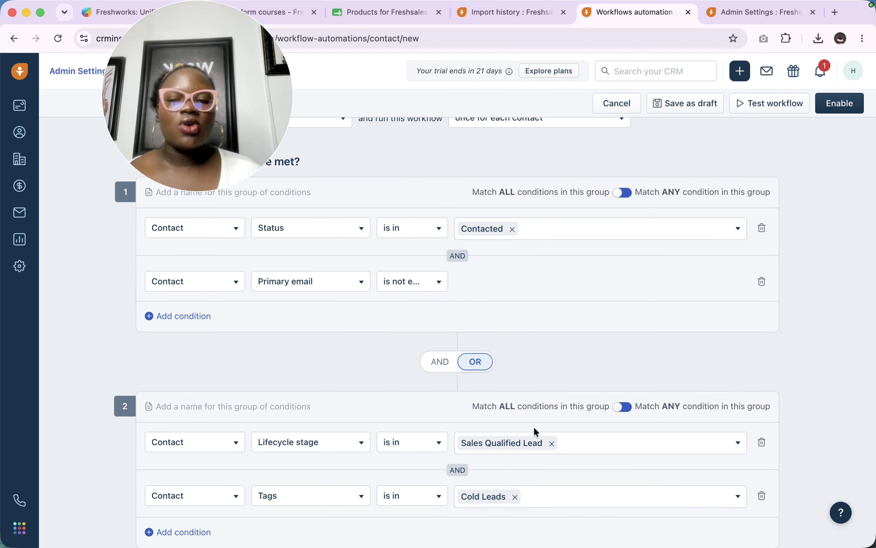
pyautogui.scroll(-5, 534, 426)
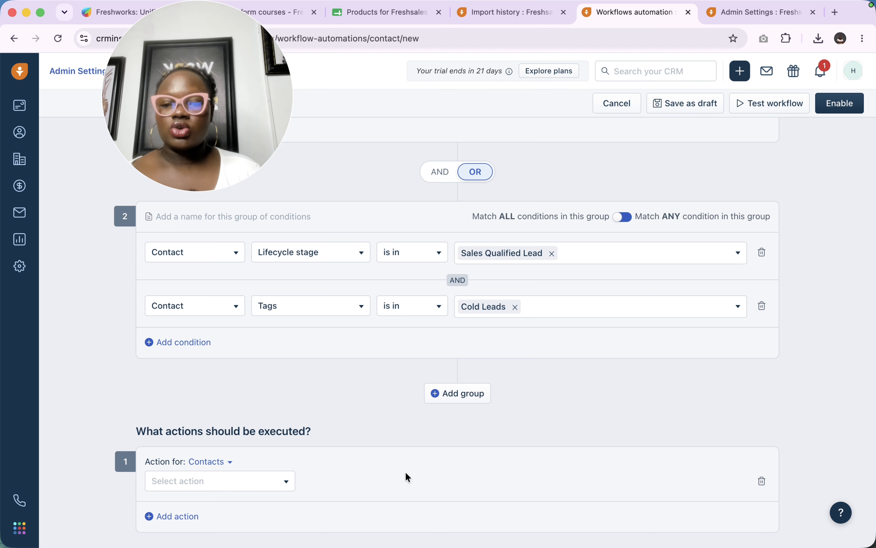
pyautogui.click(227, 478)
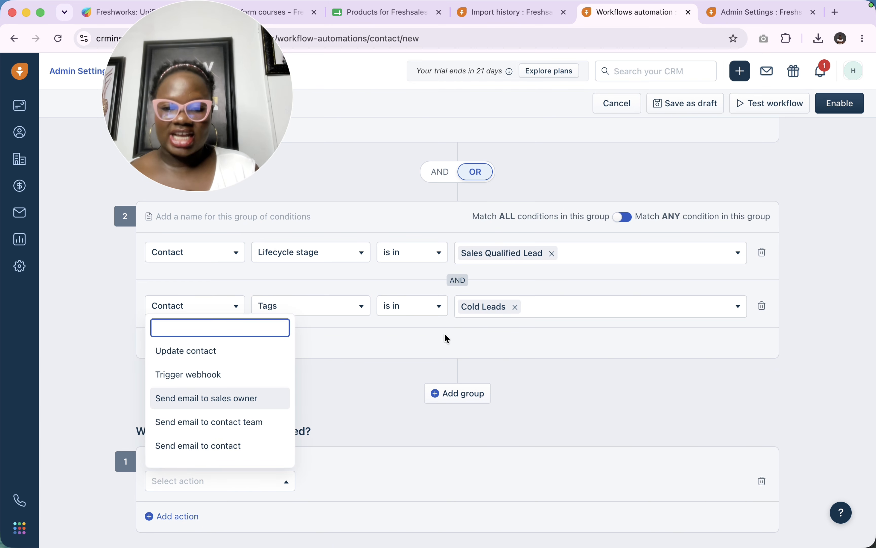
pyautogui.scroll(-5, 196, 435)
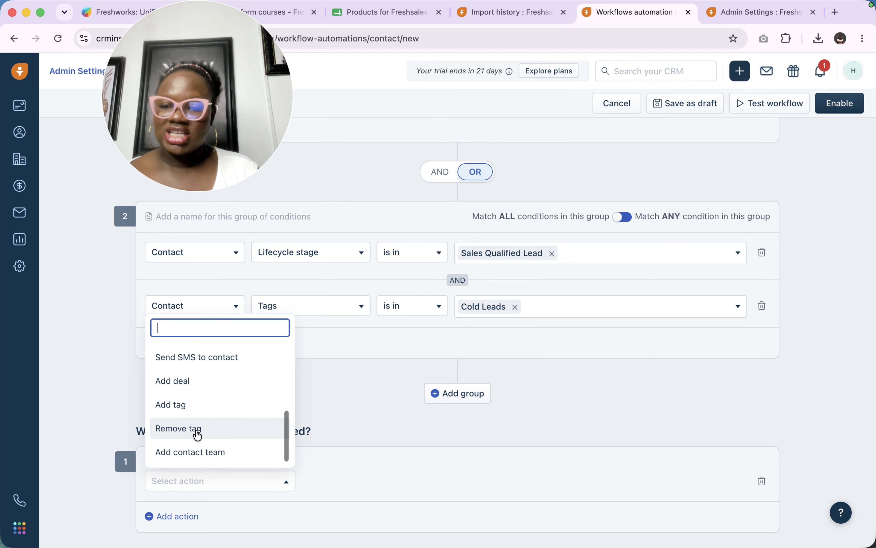
pyautogui.scroll(5, 195, 434)
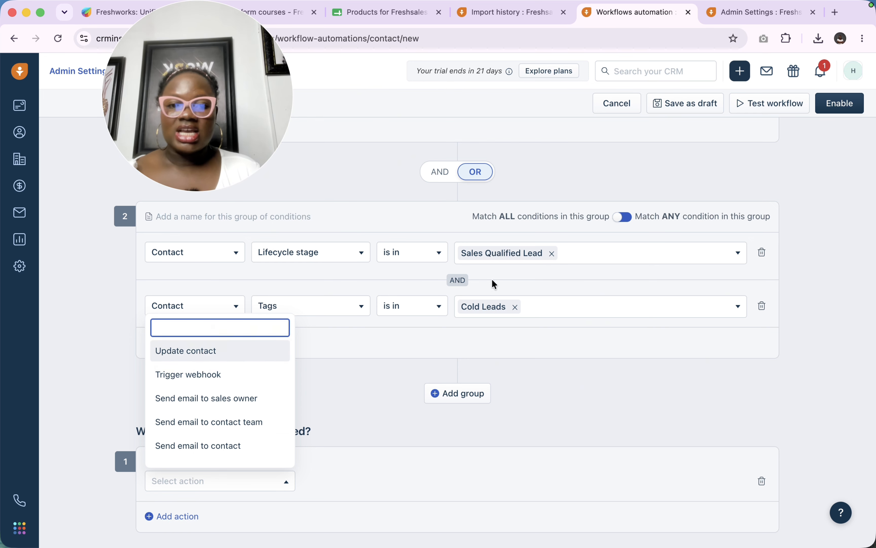
pyautogui.scroll(4, 495, 284)
pyautogui.scroll(-3, 473, 416)
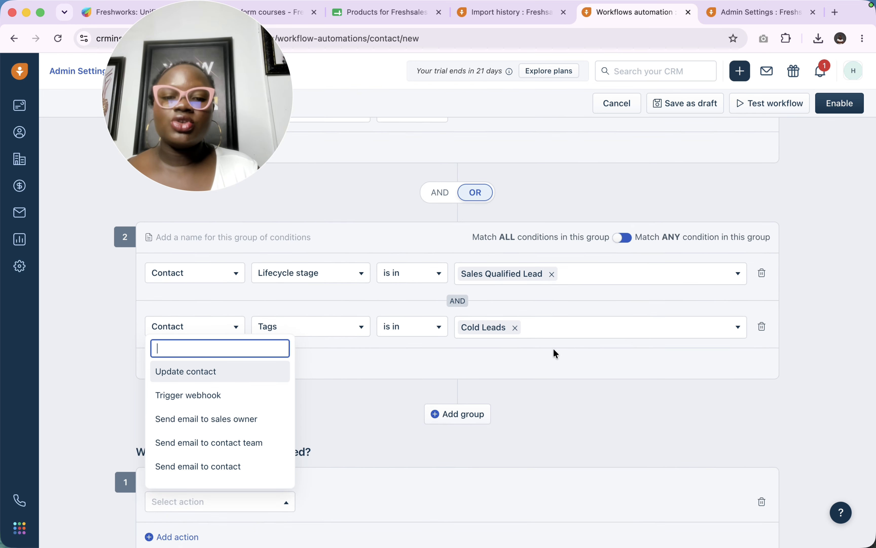
pyautogui.scroll(-1, 555, 353)
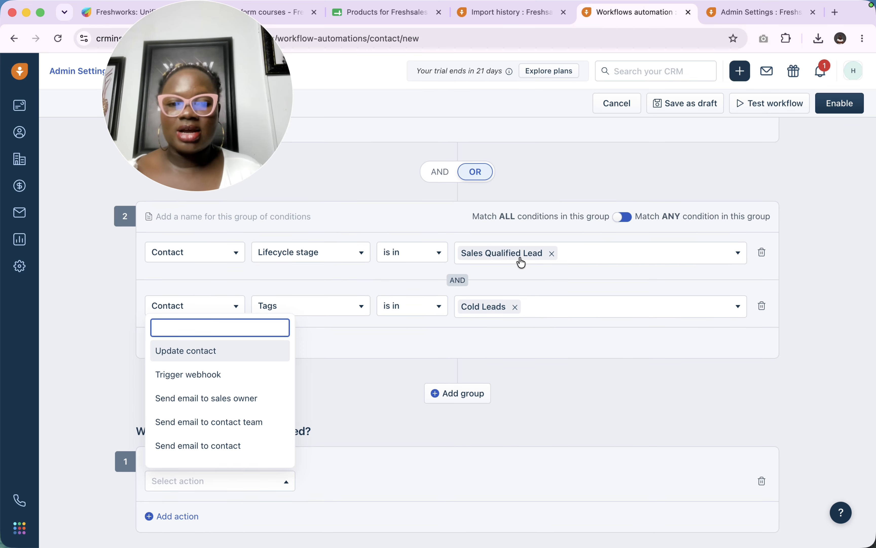
pyautogui.scroll(6, 520, 259)
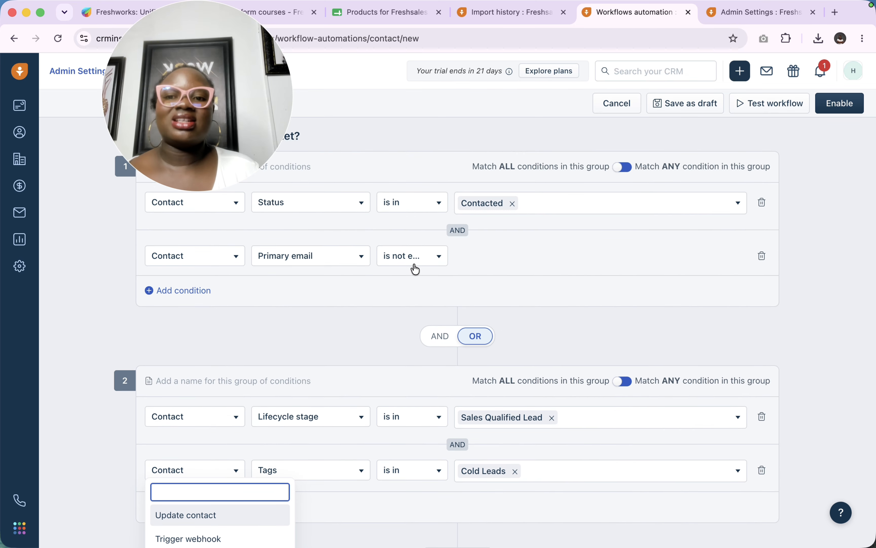
pyautogui.scroll(-6, 420, 347)
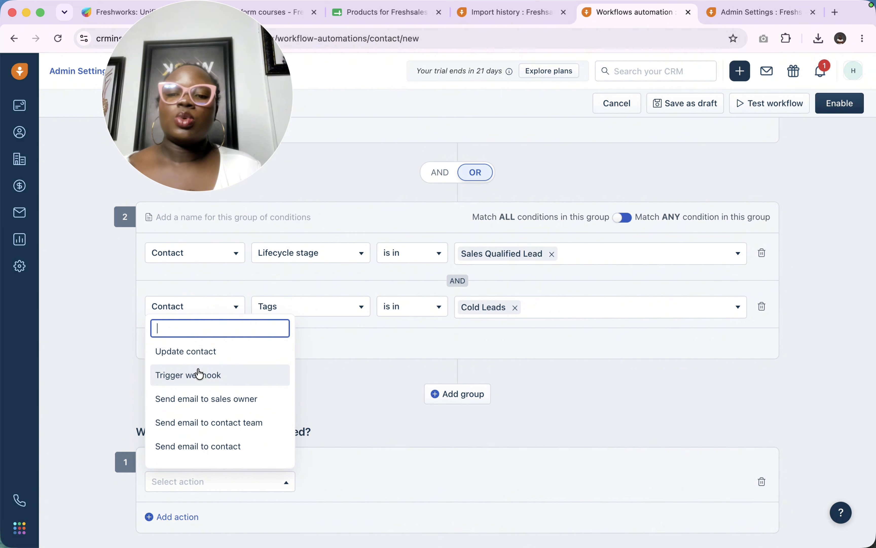
pyautogui.click(210, 360)
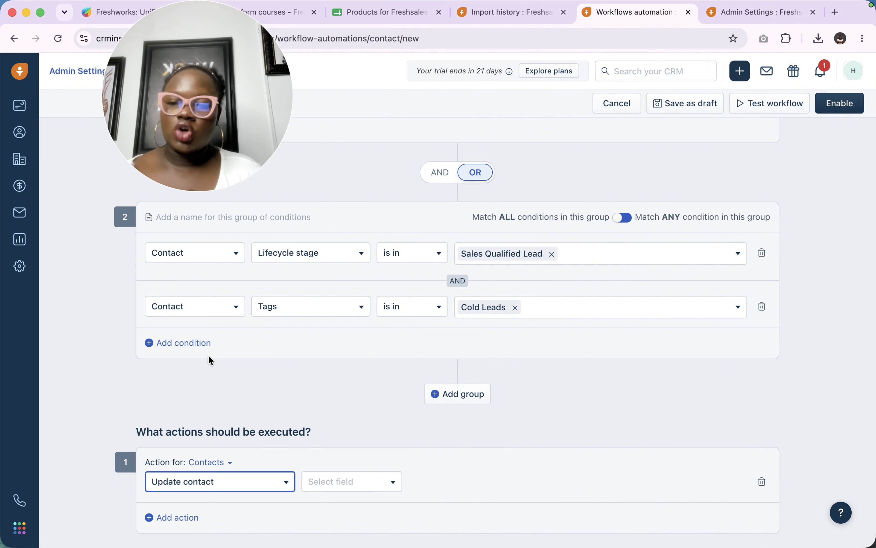
# Try Status and Lifecycle stage as the contact field that the first action updates.
pyautogui.click(360, 483)
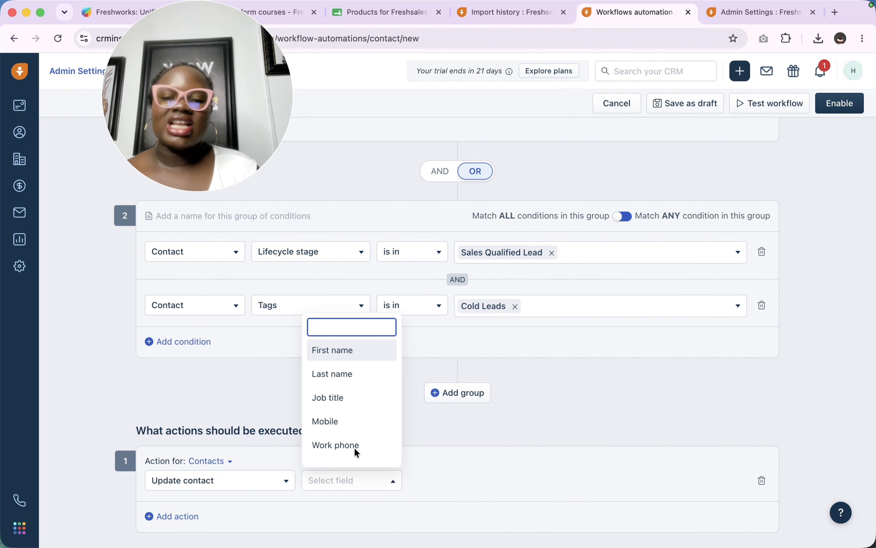
pyautogui.scroll(-10, 354, 416)
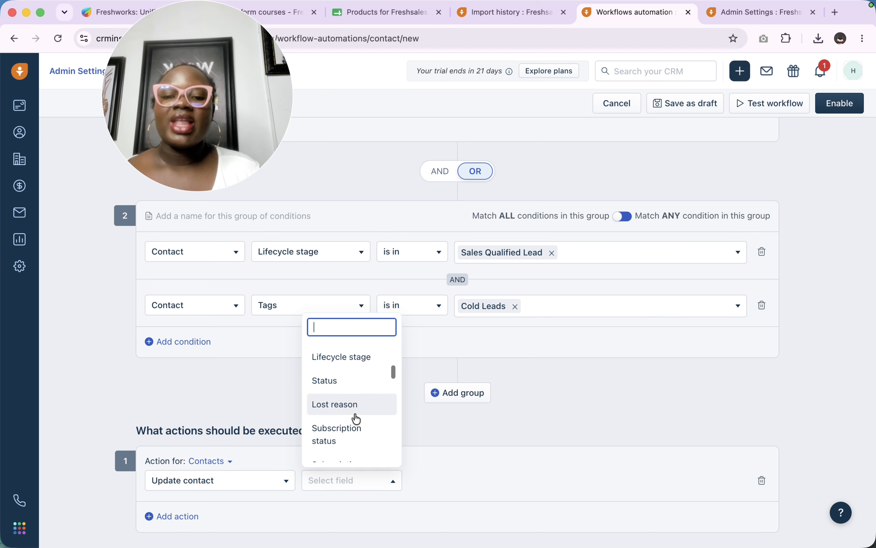
pyautogui.click(351, 391)
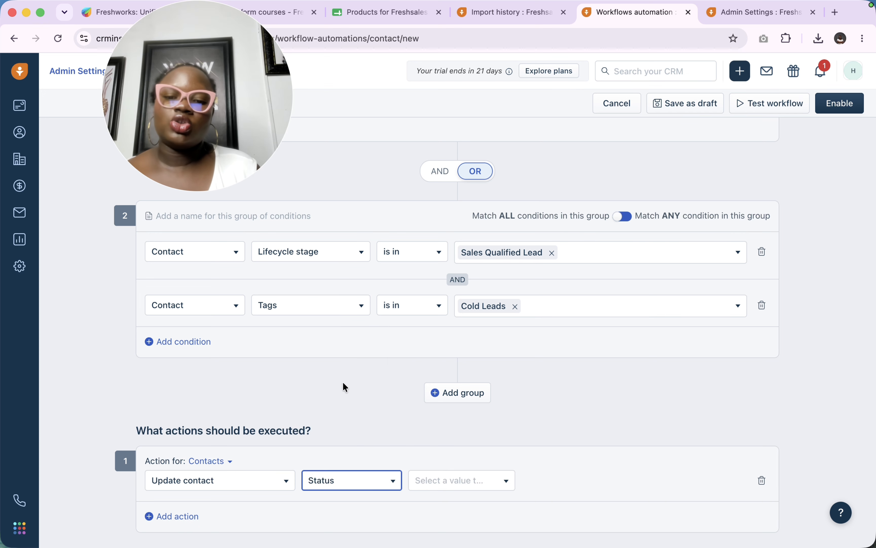
pyautogui.click(356, 488)
pyautogui.click(359, 429)
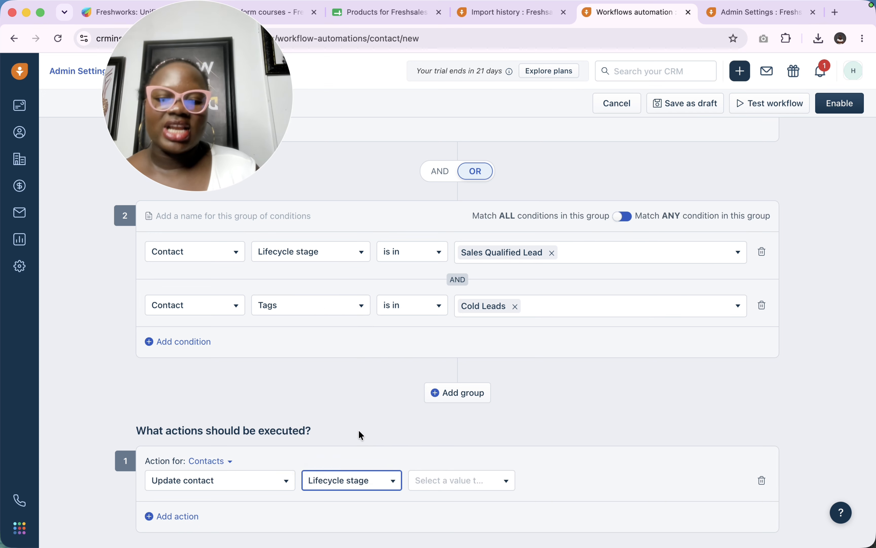
# Choose Client Tier as the contact field for the first action to update.
pyautogui.click(348, 483)
pyautogui.scroll(-5, 350, 421)
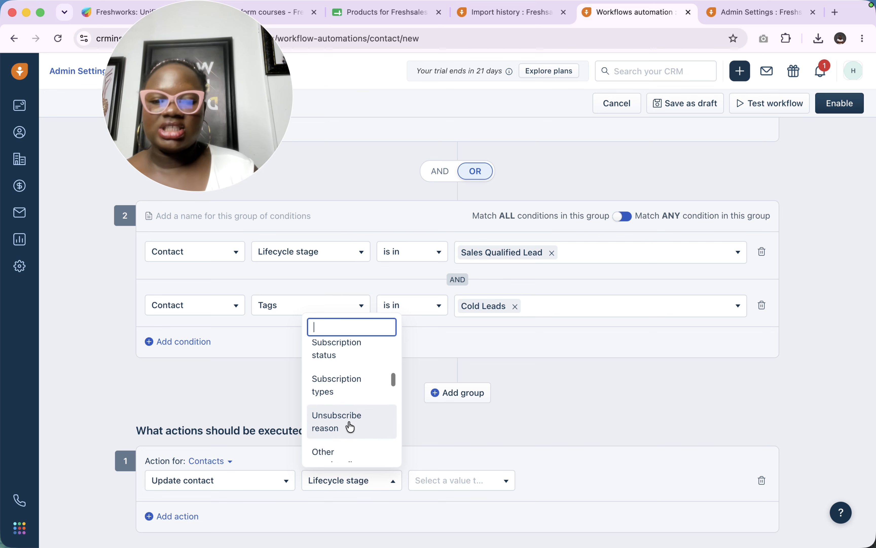
pyautogui.scroll(1, 349, 422)
pyautogui.scroll(2, 348, 422)
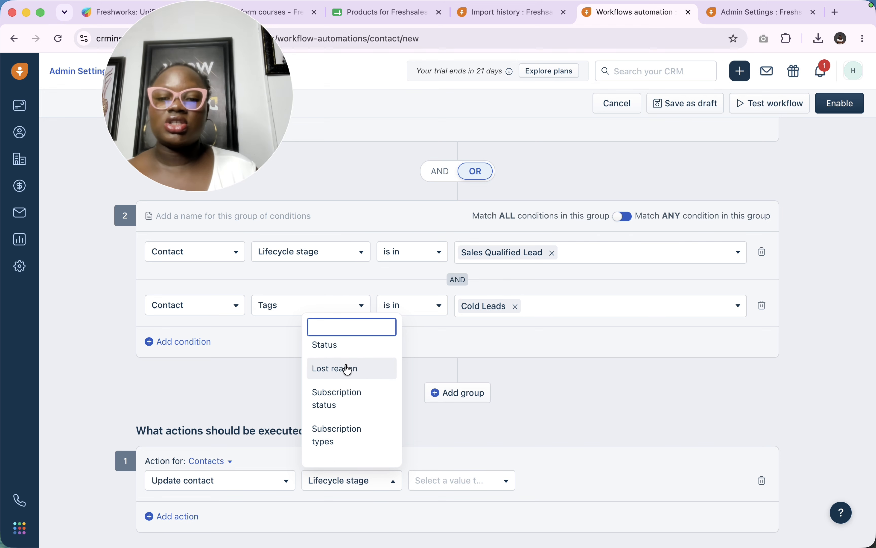
pyautogui.scroll(-1, 345, 367)
pyautogui.scroll(-8, 348, 373)
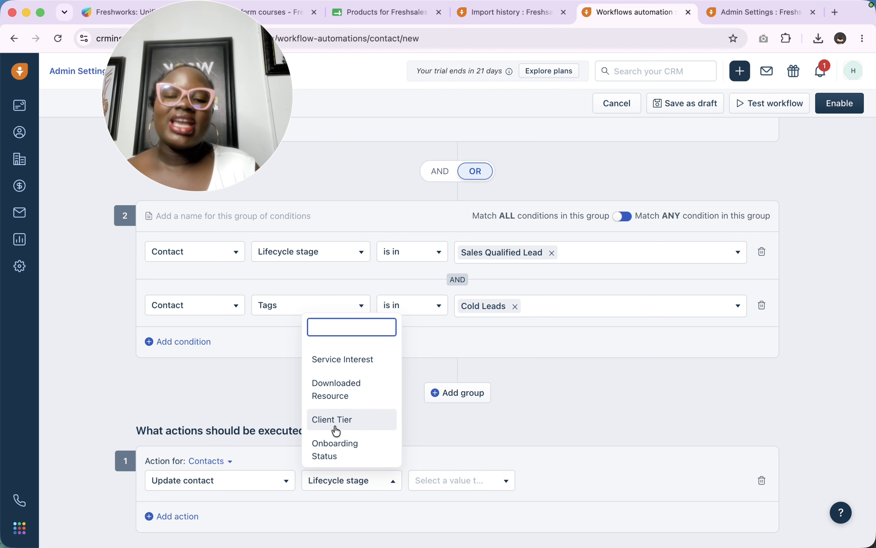
pyautogui.click(336, 424)
# Try mapping Client Tier from another field with a Reference value.
pyautogui.click(455, 482)
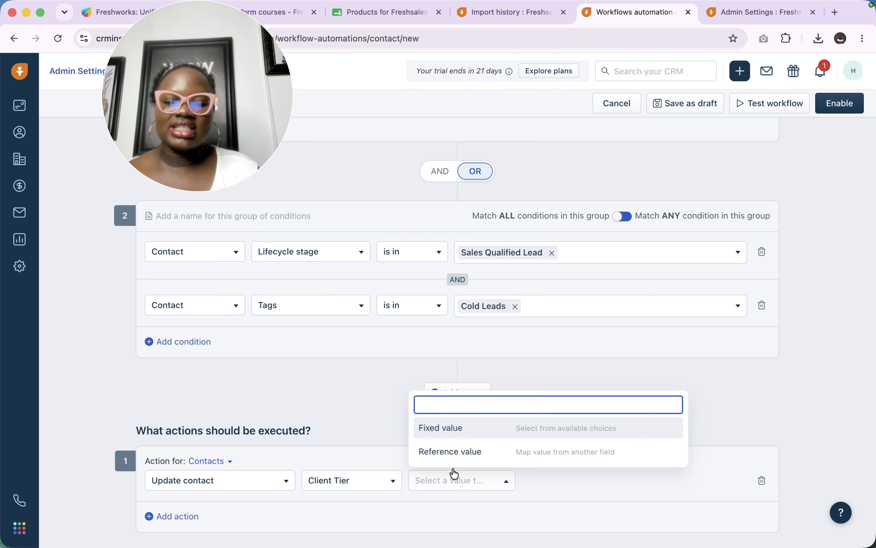
pyautogui.click(468, 452)
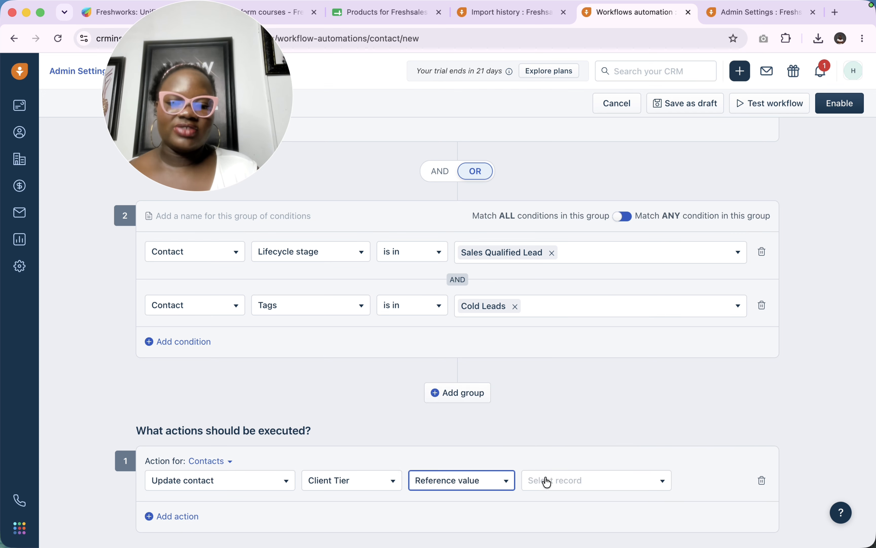
pyautogui.click(547, 482)
# Set the Client Tier update to the Fixed value Gold.
pyautogui.click(469, 484)
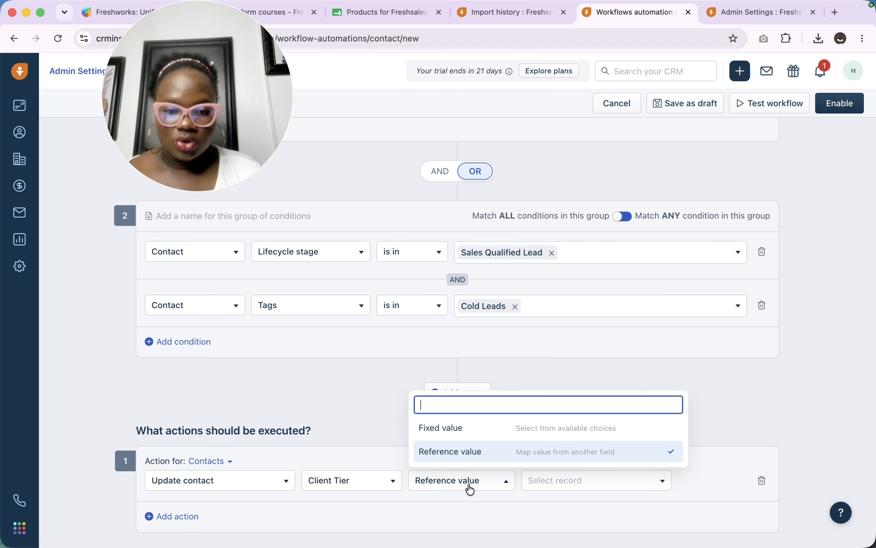
pyautogui.click(463, 429)
pyautogui.click(574, 486)
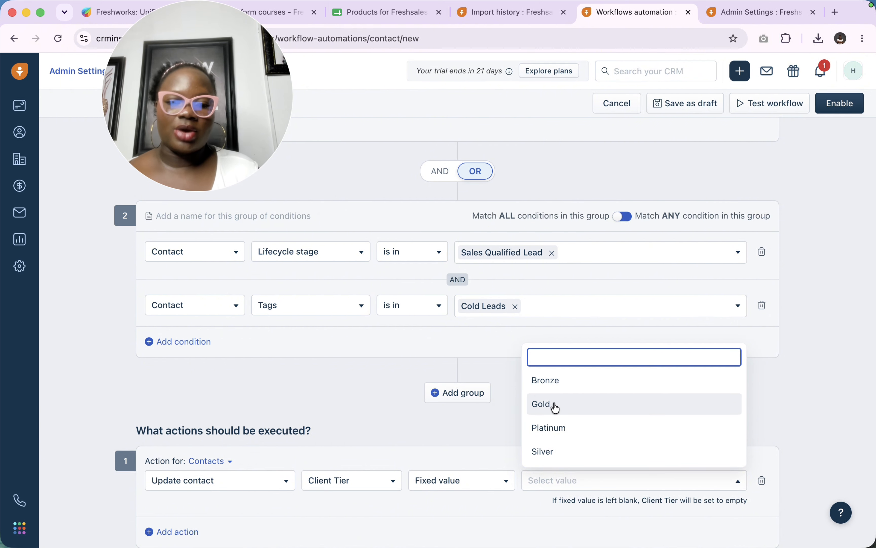
pyautogui.click(568, 408)
# Add a second workflow action for Contacts and set it to Add deal.
pyautogui.scroll(-1, 547, 449)
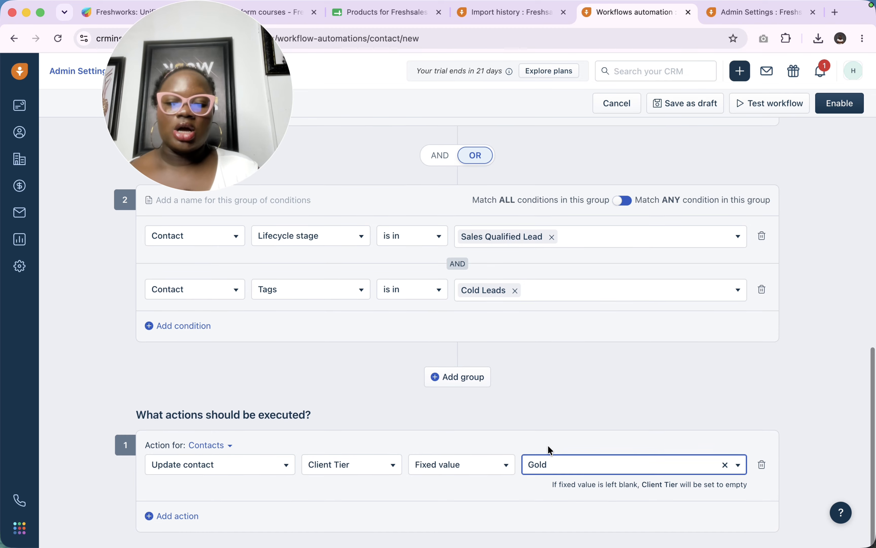
pyautogui.click(176, 515)
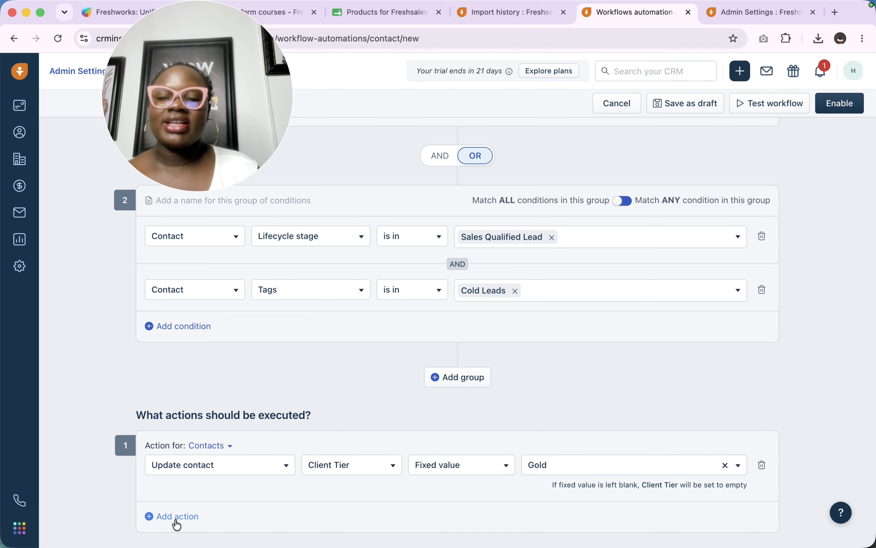
pyautogui.click(177, 516)
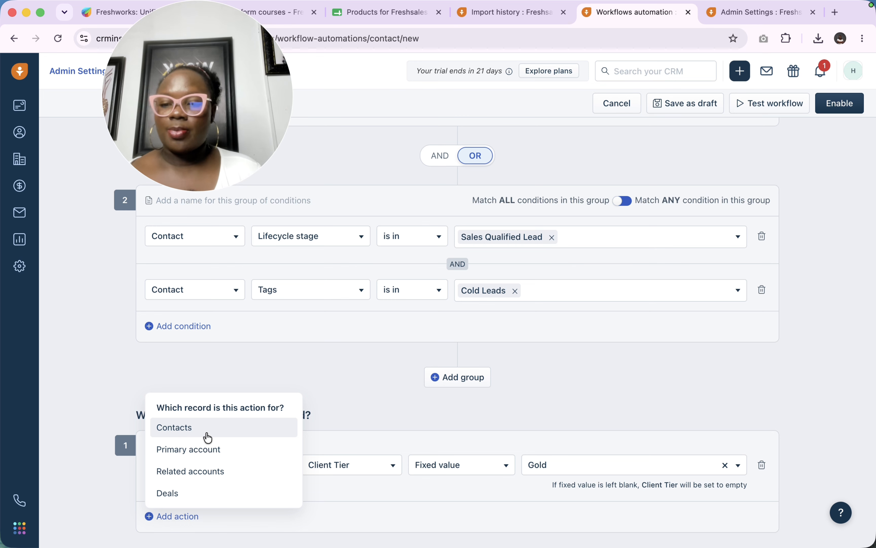
pyautogui.click(200, 428)
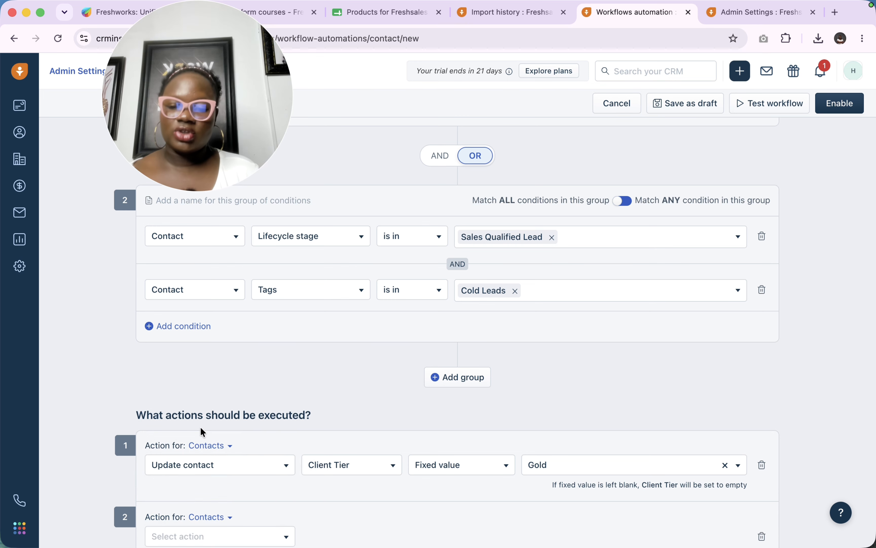
pyautogui.scroll(-3, 308, 471)
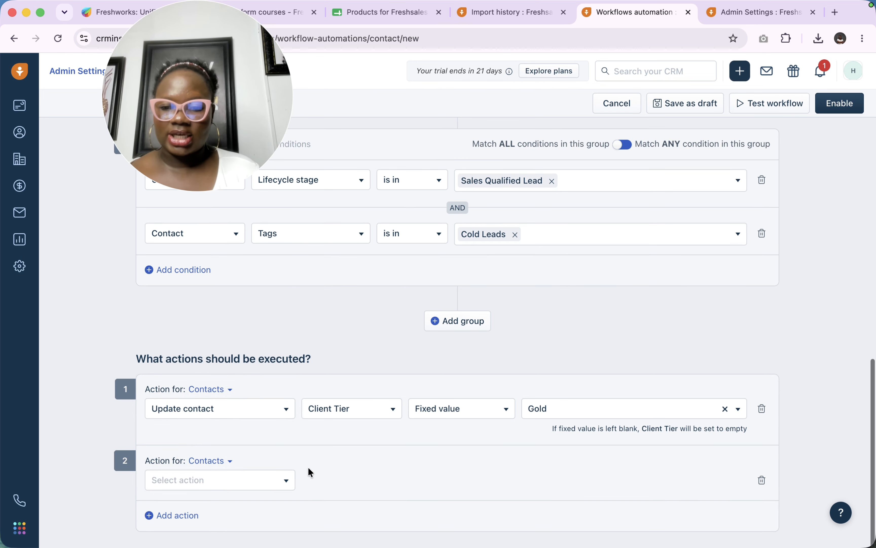
pyautogui.click(206, 482)
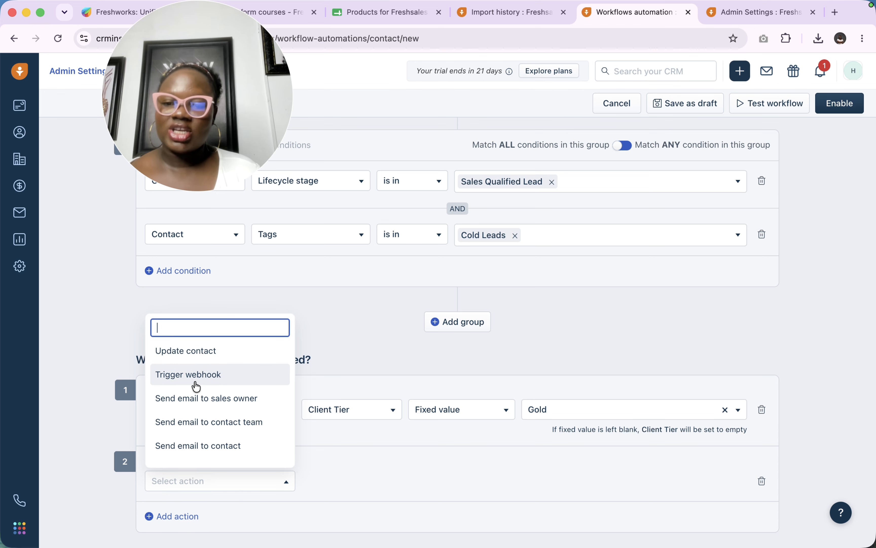
pyautogui.scroll(-1, 214, 400)
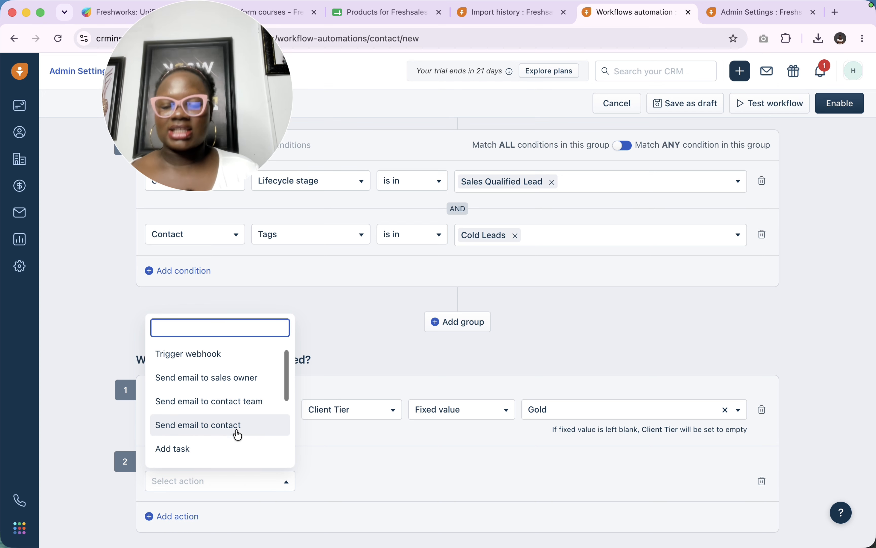
pyautogui.scroll(-3, 235, 427)
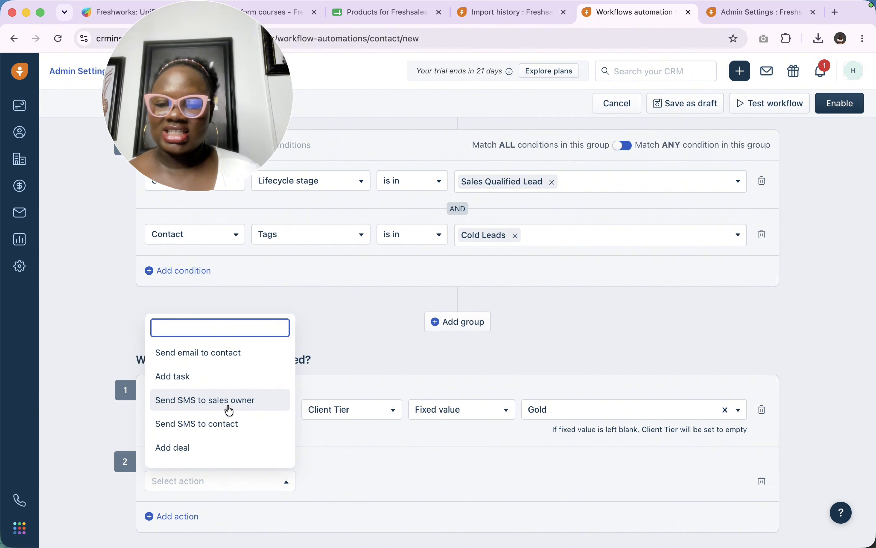
pyautogui.scroll(-2, 219, 430)
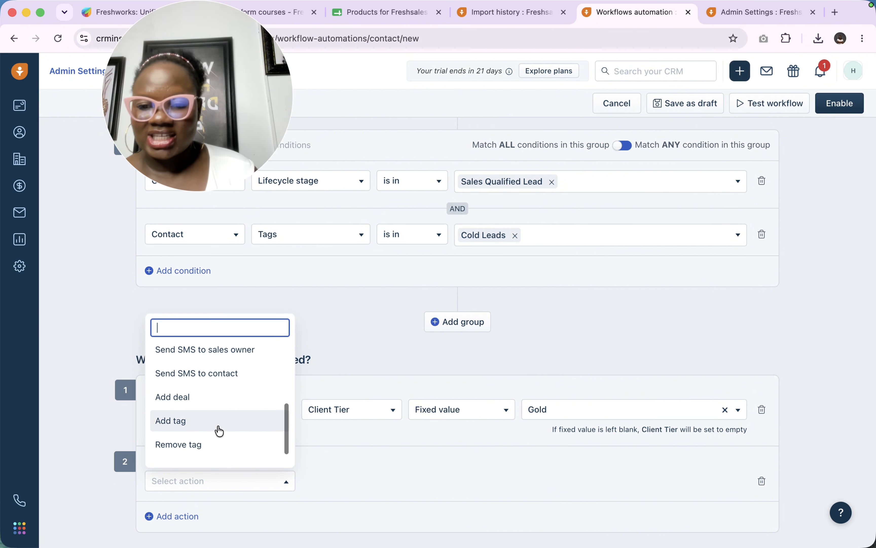
pyautogui.scroll(-1, 193, 393)
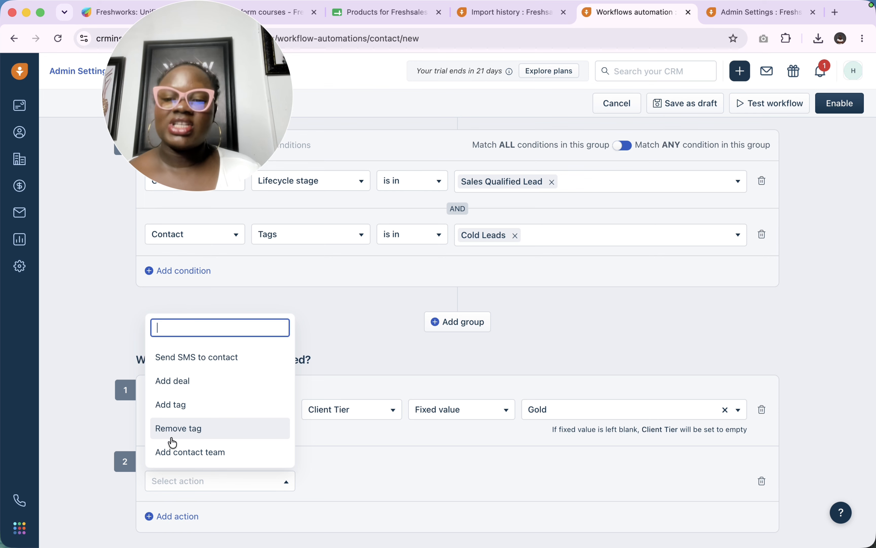
pyautogui.click(188, 383)
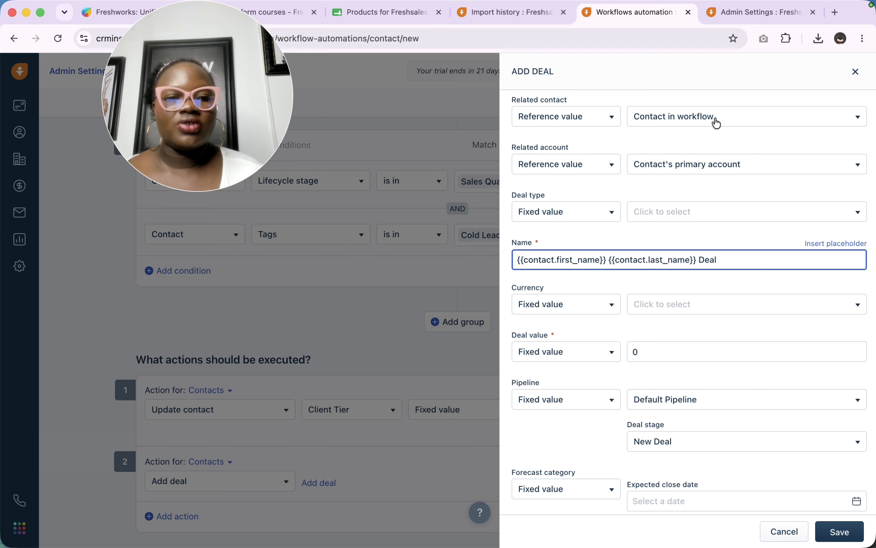
# Check the reference options offered for the new deal's related contact and related account.
pyautogui.click(702, 123)
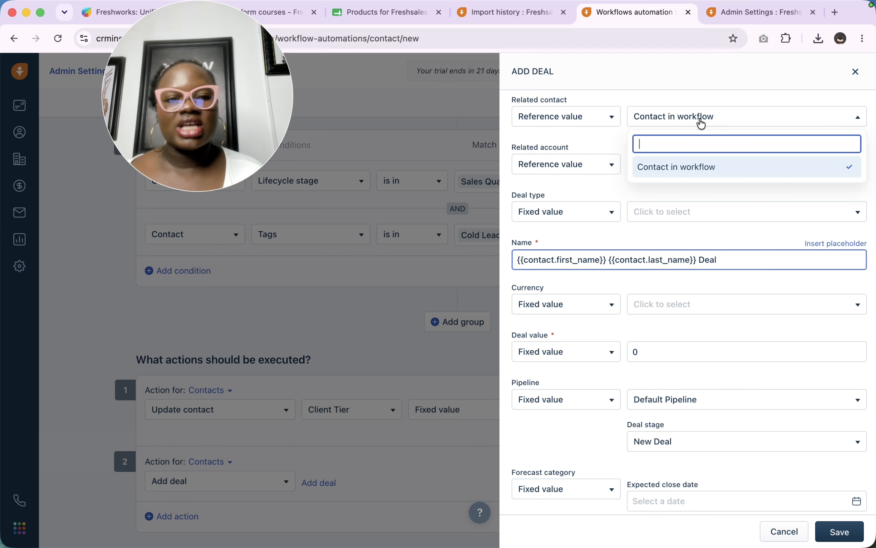
pyautogui.click(685, 83)
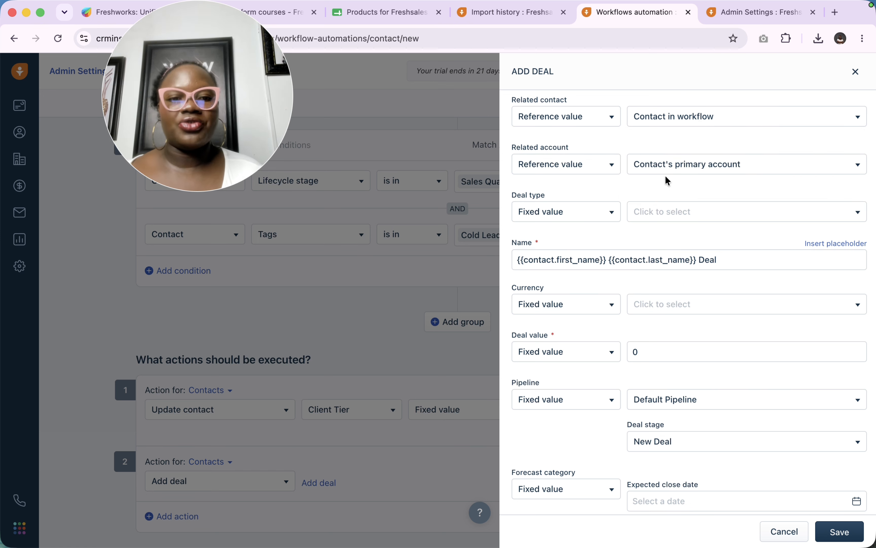
pyautogui.click(703, 174)
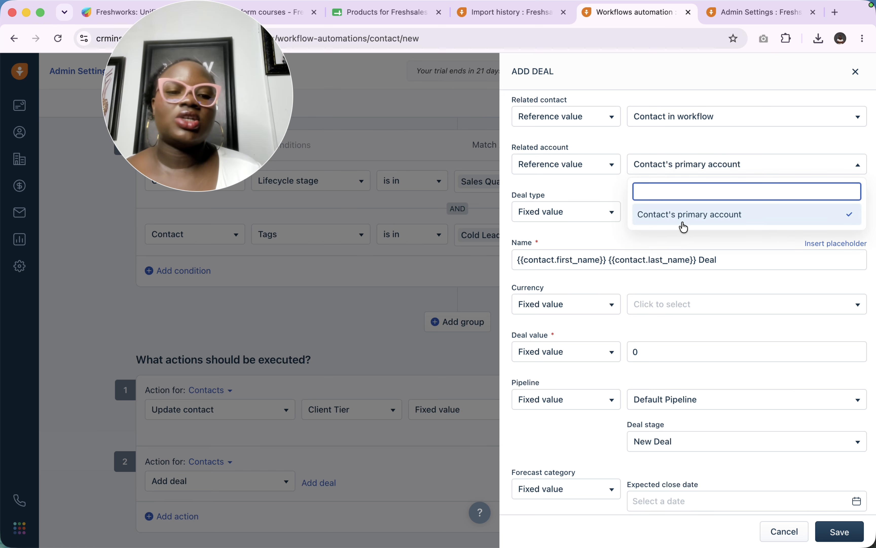
pyautogui.click(584, 233)
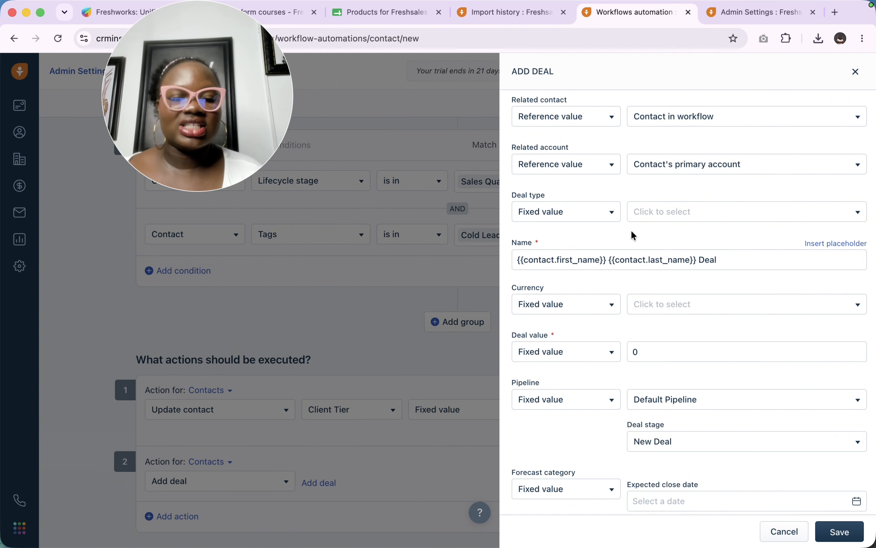
# Set the new deal's type to the fixed value Professional Services.
pyautogui.click(645, 217)
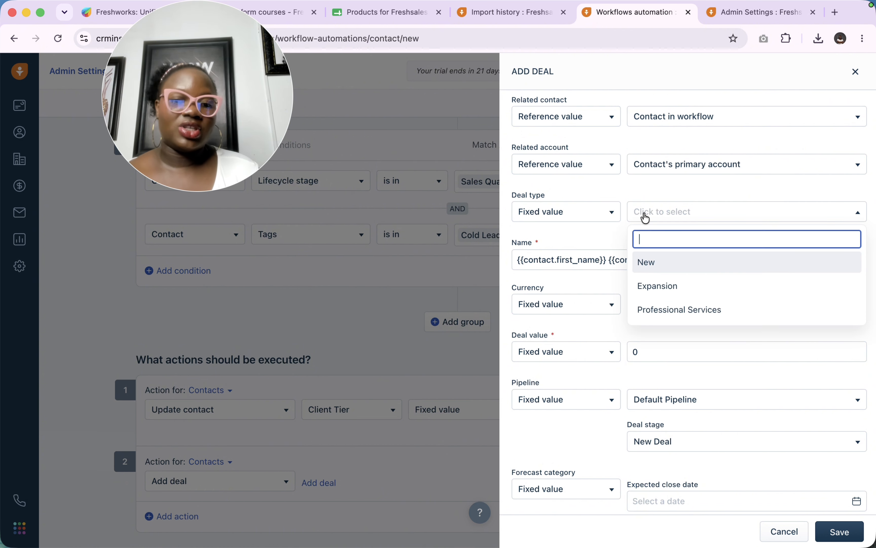
pyautogui.click(664, 266)
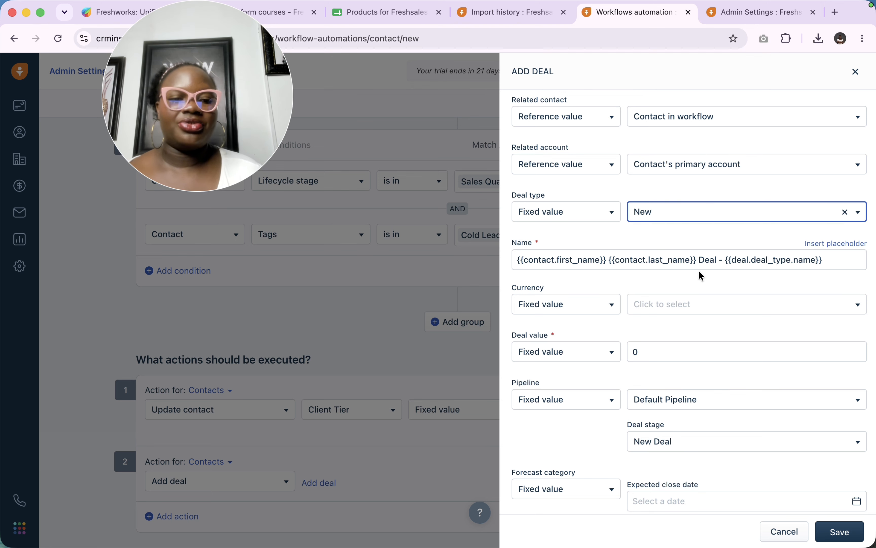
pyautogui.click(830, 257)
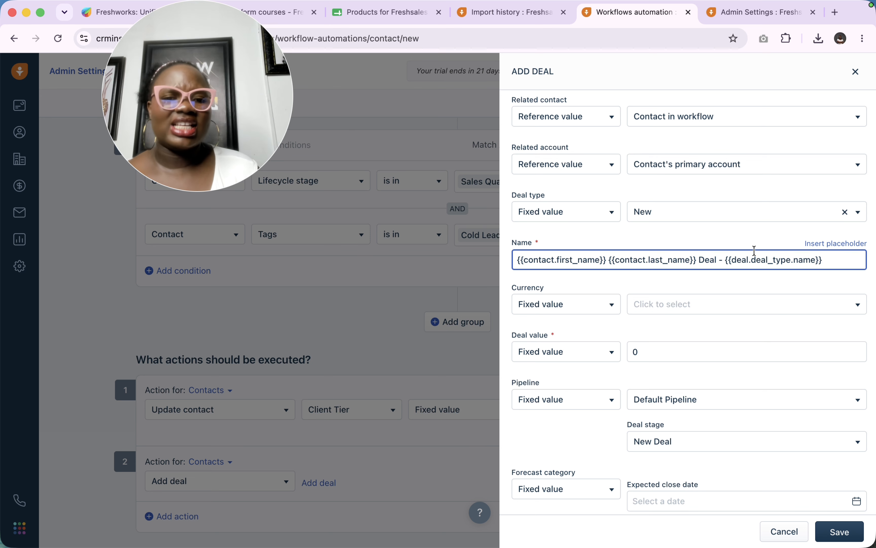
pyautogui.click(727, 215)
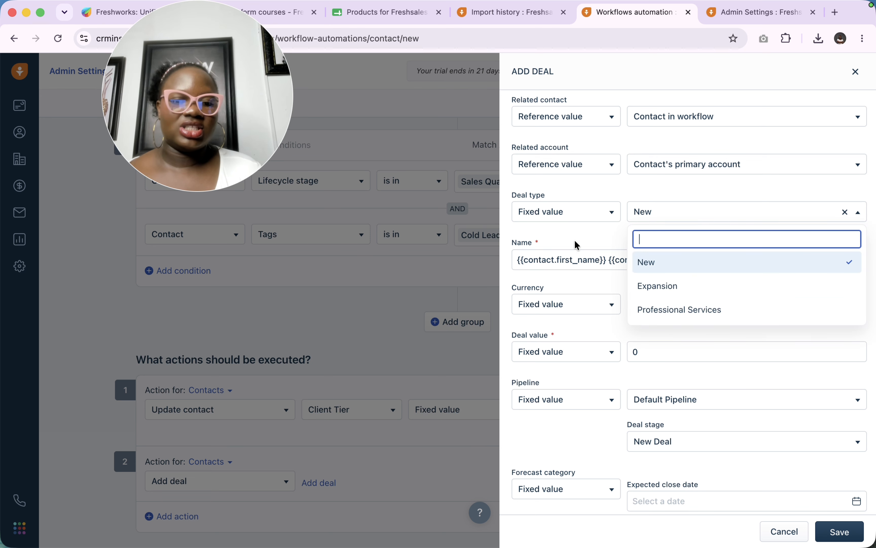
pyautogui.click(667, 309)
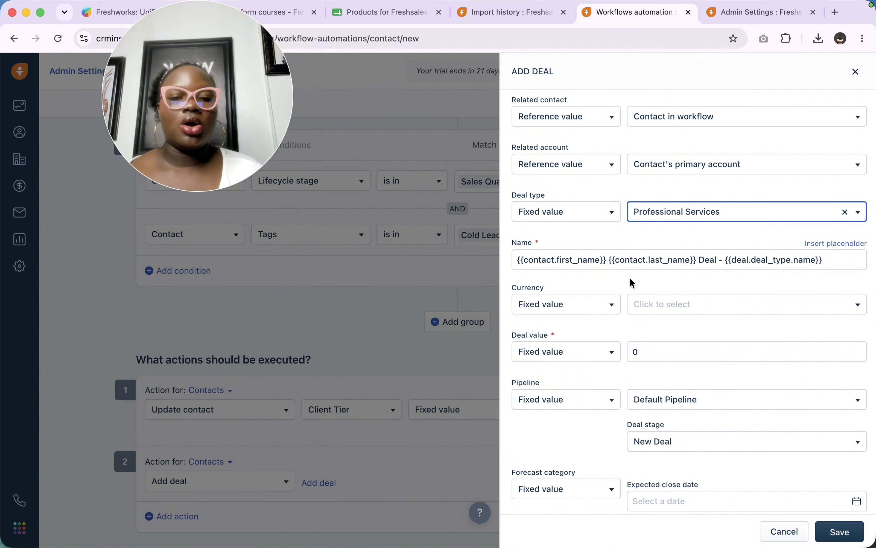
# Set the deal's currency to USD and its fixed deal value to 10000.
pyautogui.click(610, 311)
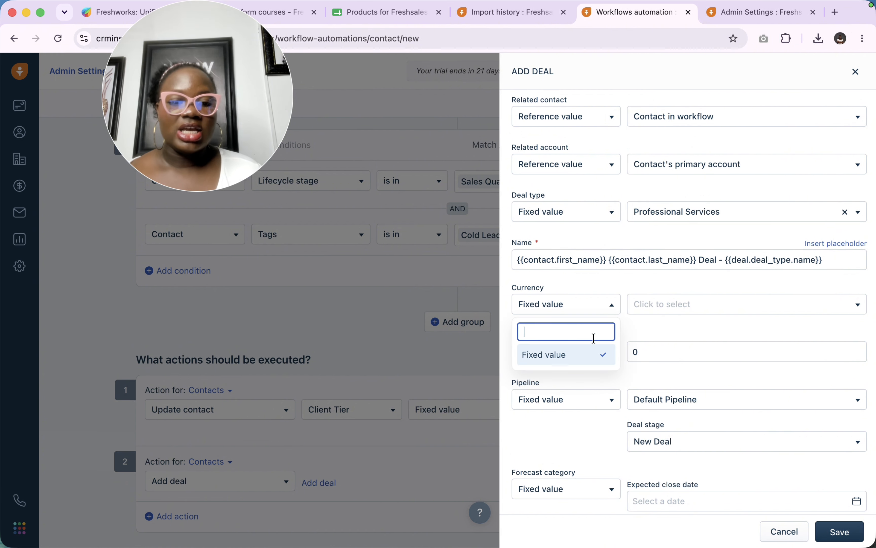
pyautogui.click(650, 307)
pyautogui.click(650, 355)
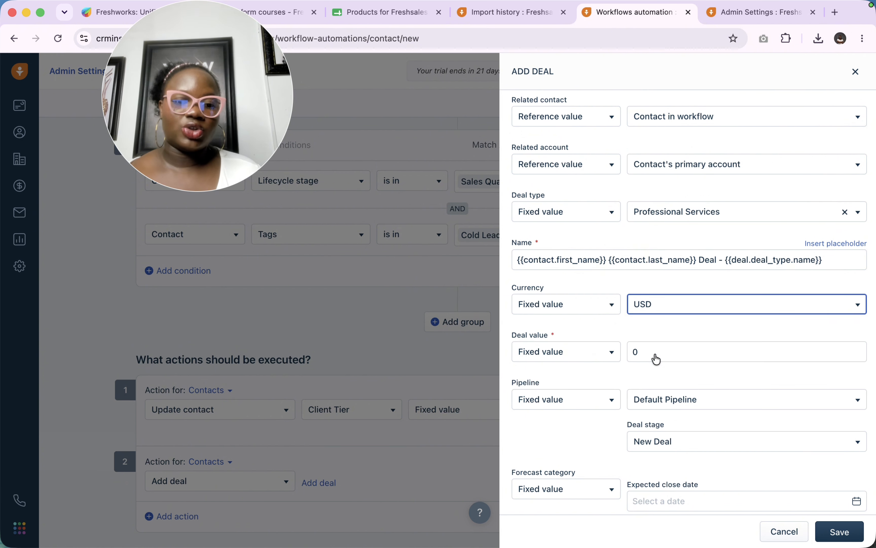
pyautogui.click(659, 346)
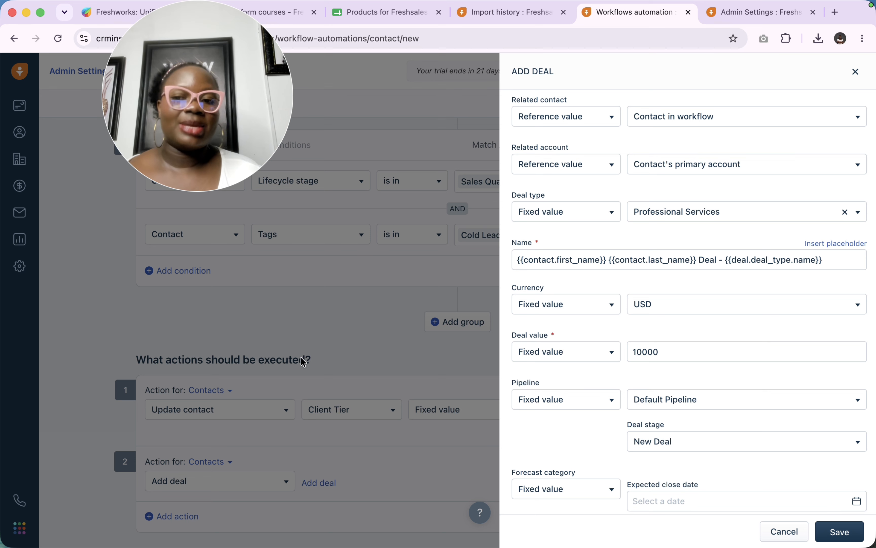
# Keep the deal in the Default Pipeline and set its deal stage to Qualification.
pyautogui.click(677, 399)
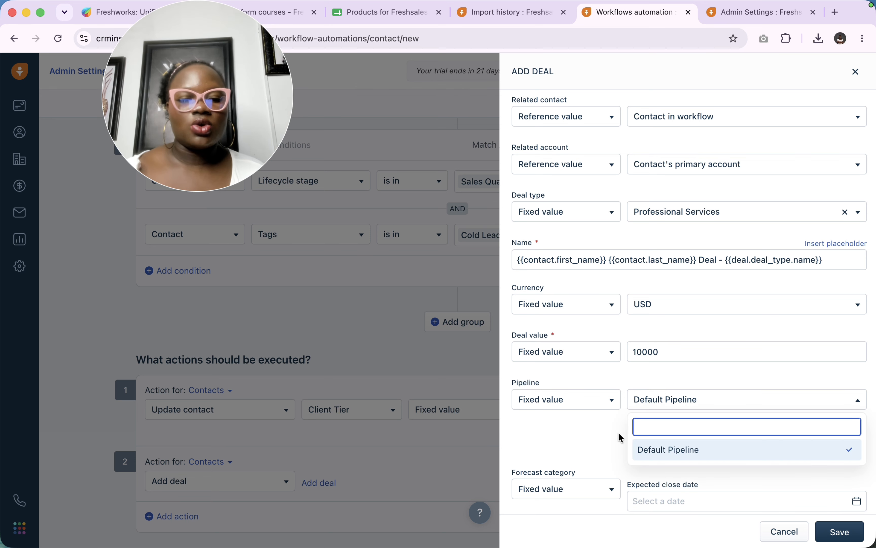
pyautogui.click(677, 450)
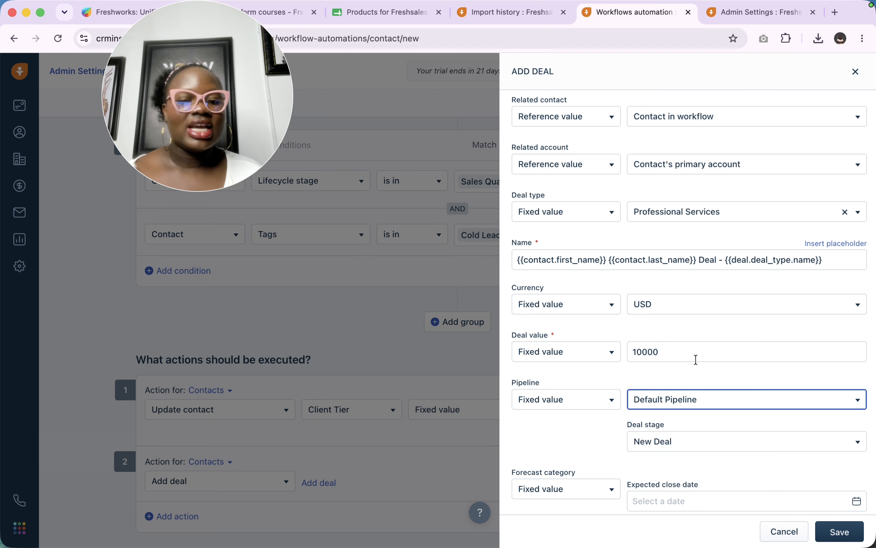
pyautogui.click(677, 442)
pyautogui.scroll(-3, 691, 466)
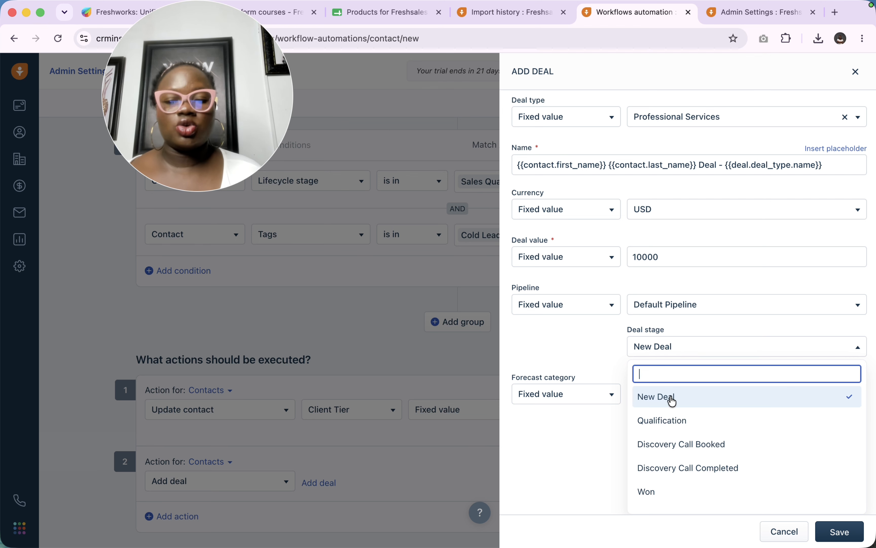
pyautogui.click(694, 428)
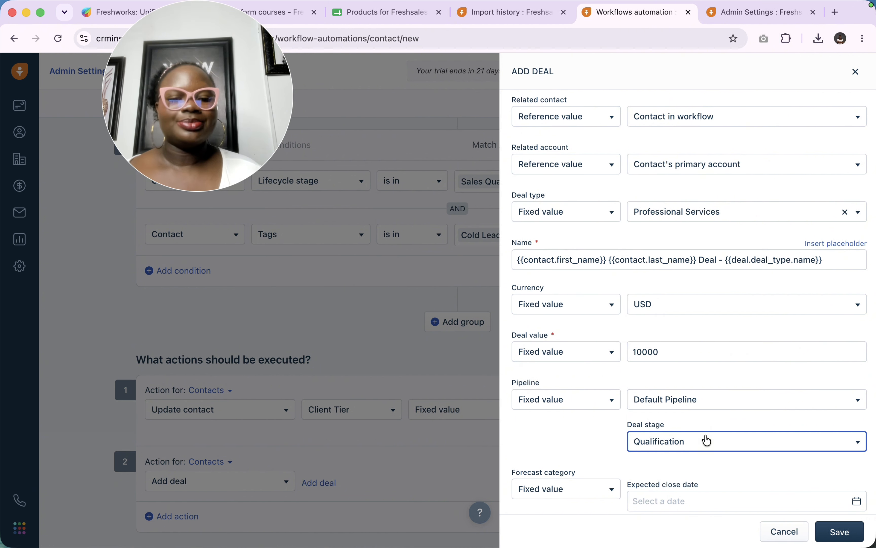
pyautogui.click(576, 491)
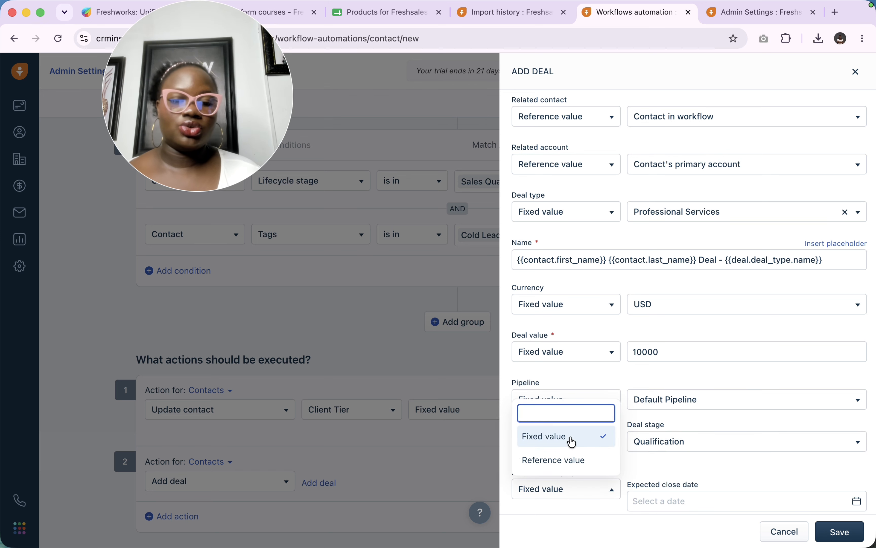
pyautogui.click(578, 461)
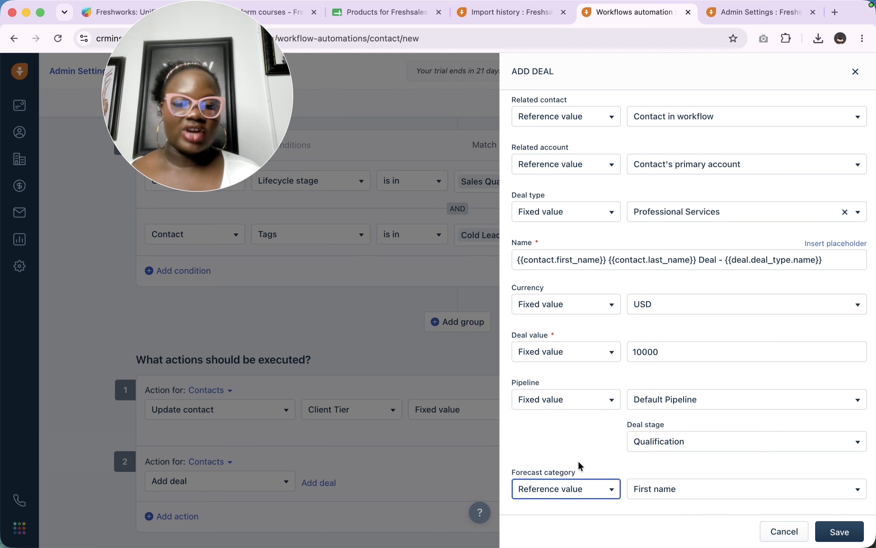
pyautogui.click(583, 486)
pyautogui.click(576, 439)
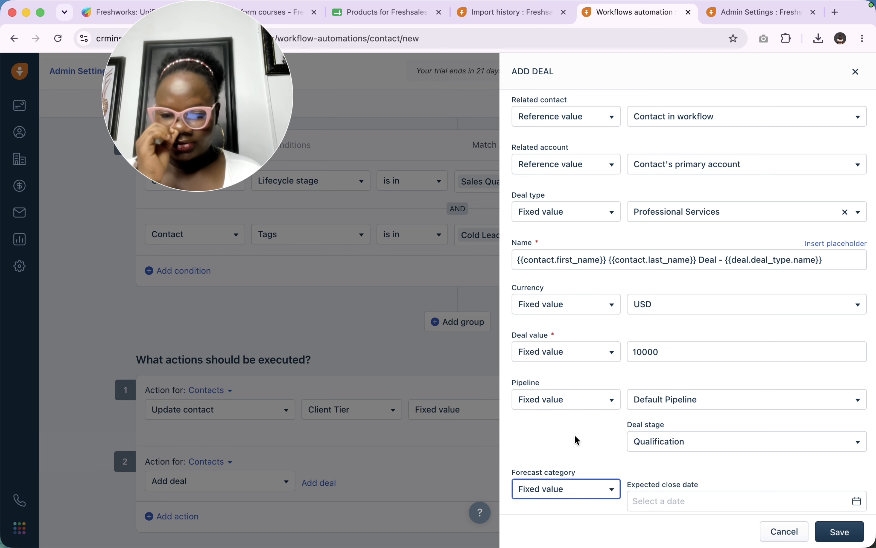
# Set the deal's expected close date to 08/03/2026.
pyautogui.click(645, 497)
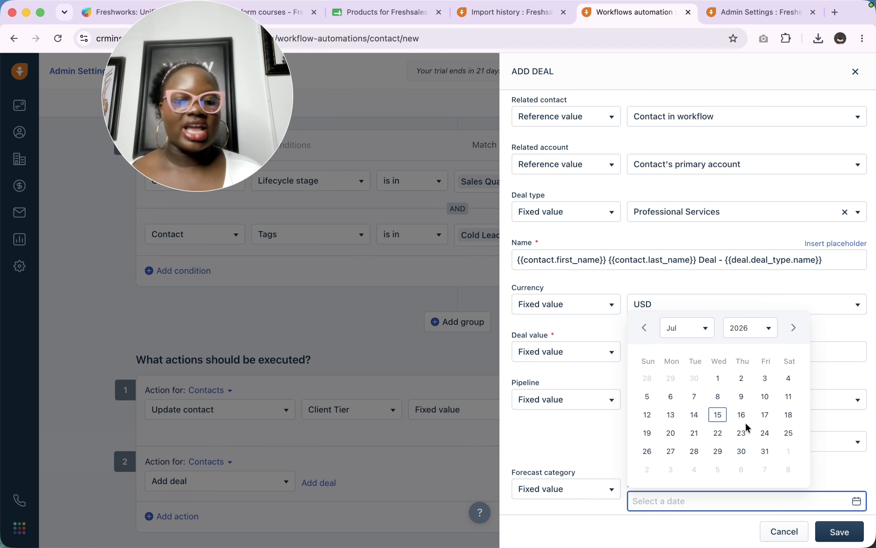
pyautogui.click(760, 335)
pyautogui.scroll(-2, 745, 446)
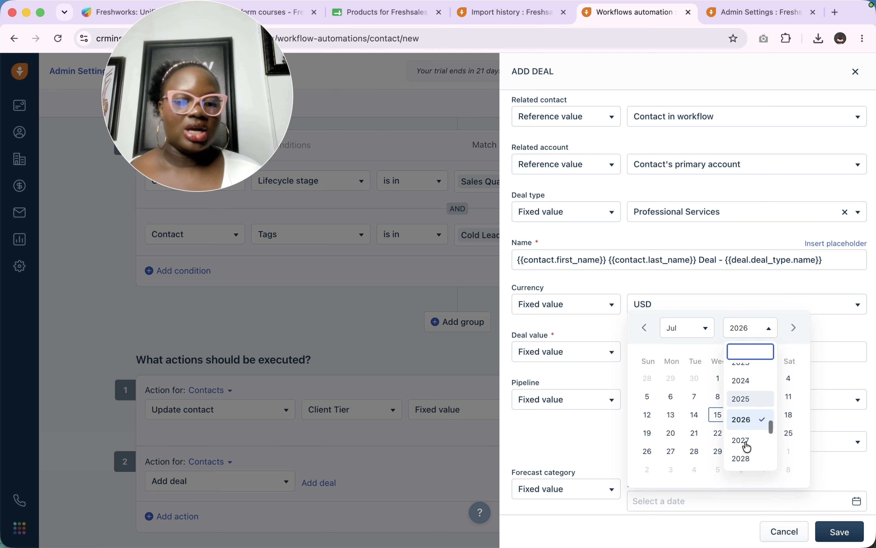
pyautogui.click(679, 361)
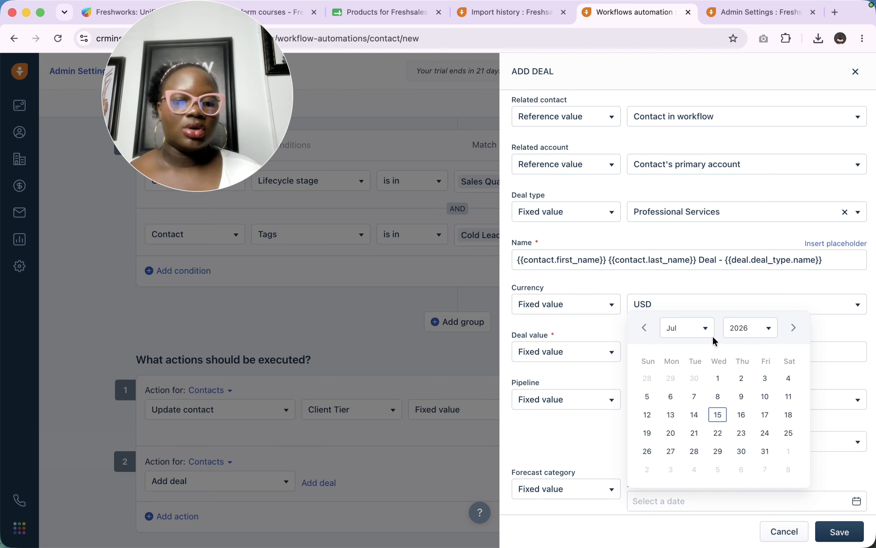
pyautogui.click(706, 333)
pyautogui.scroll(-3, 683, 435)
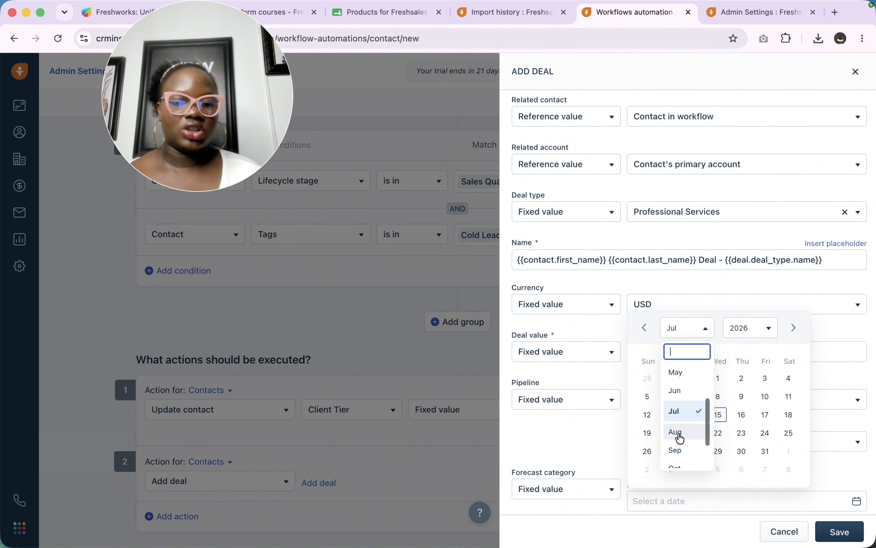
pyautogui.click(679, 432)
pyautogui.click(679, 395)
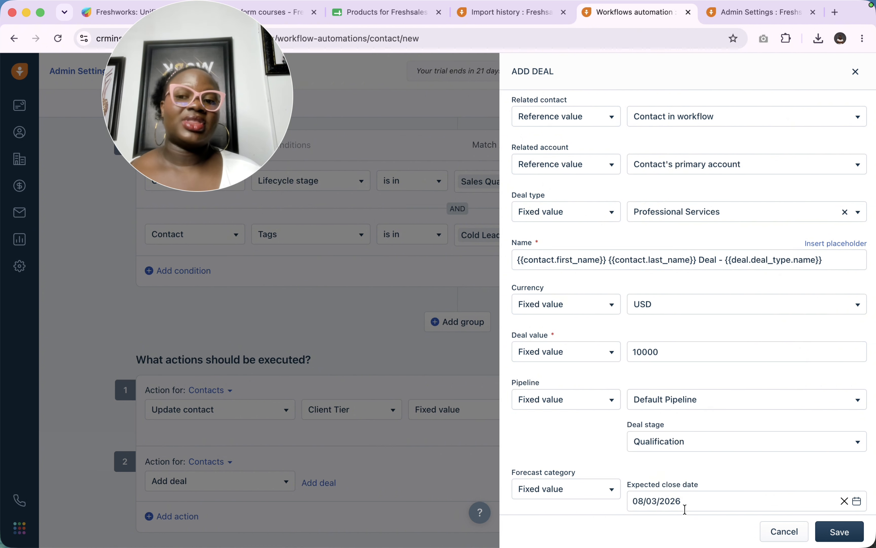
# Try a Reference value for the forecast category, browse the contact fields it offers, and return it to Fixed value.
pyautogui.click(605, 496)
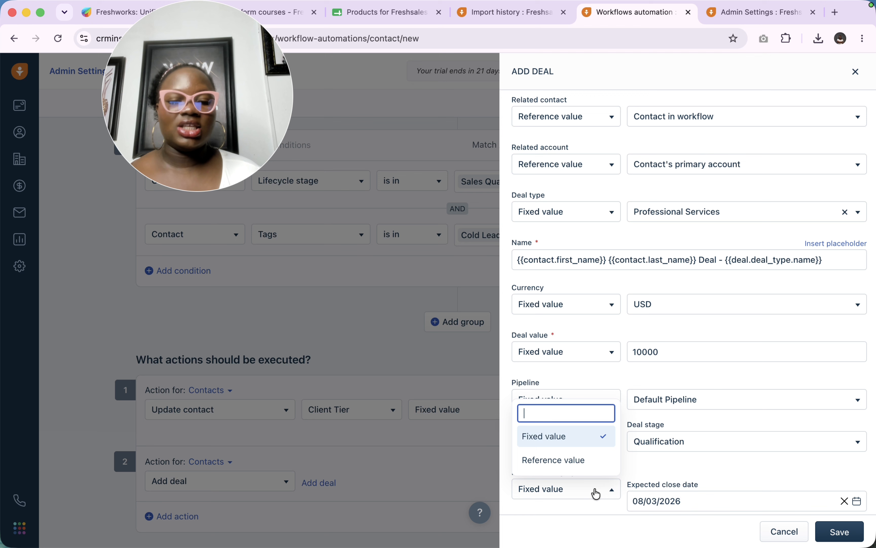
pyautogui.click(561, 460)
pyautogui.click(672, 498)
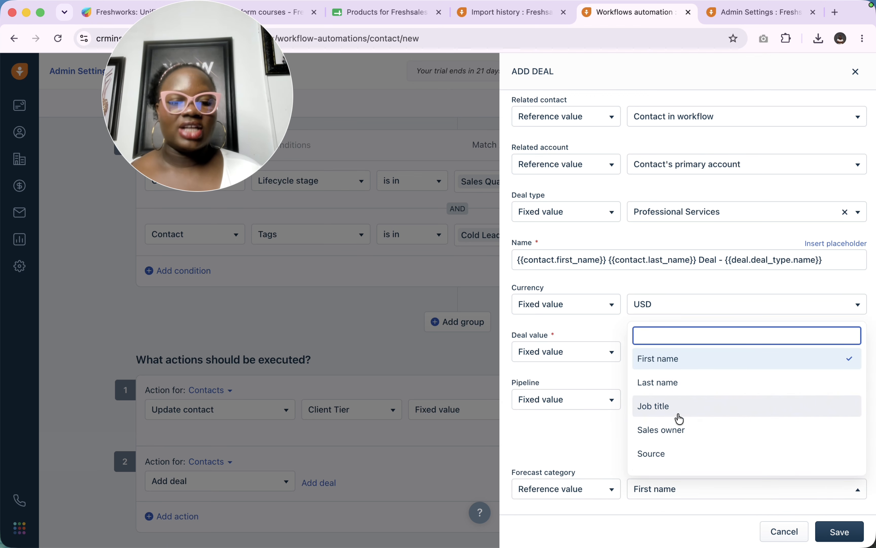
pyautogui.scroll(-5, 677, 418)
pyautogui.scroll(-5, 679, 354)
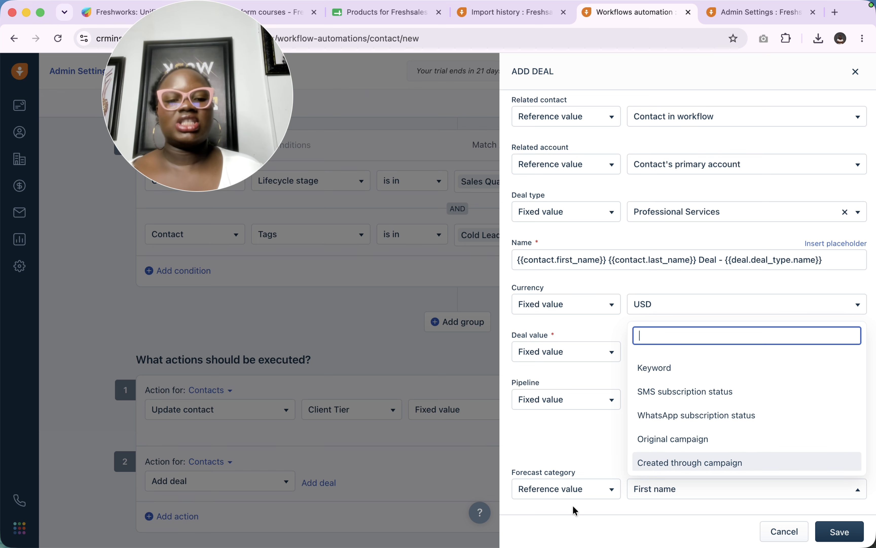
pyautogui.click(567, 493)
pyautogui.click(553, 442)
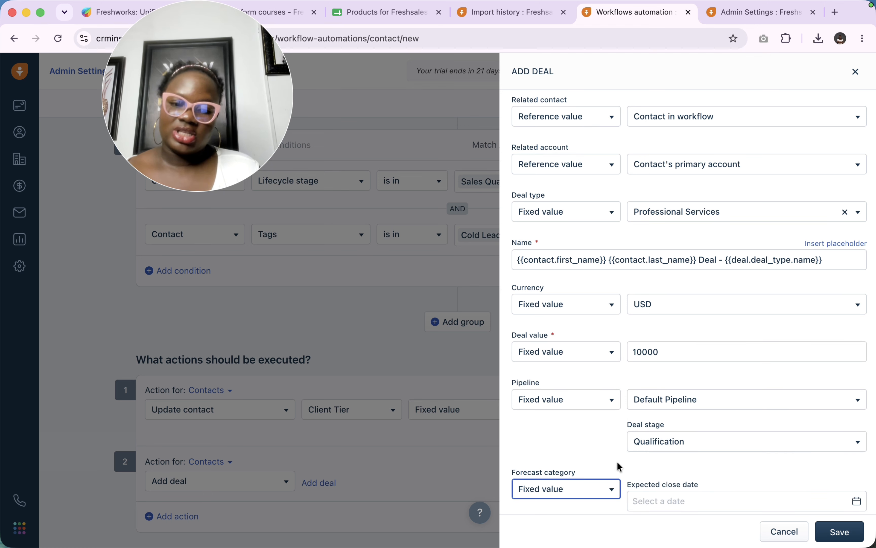
# Set the deal's expected close date to 08/04/2026 and save the add-deal action.
pyautogui.click(683, 499)
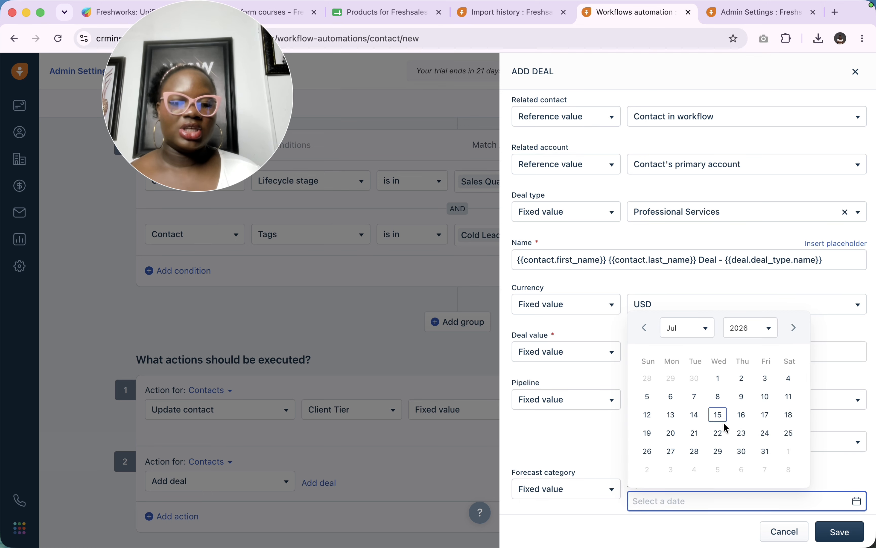
pyautogui.click(705, 329)
pyautogui.scroll(-2, 686, 445)
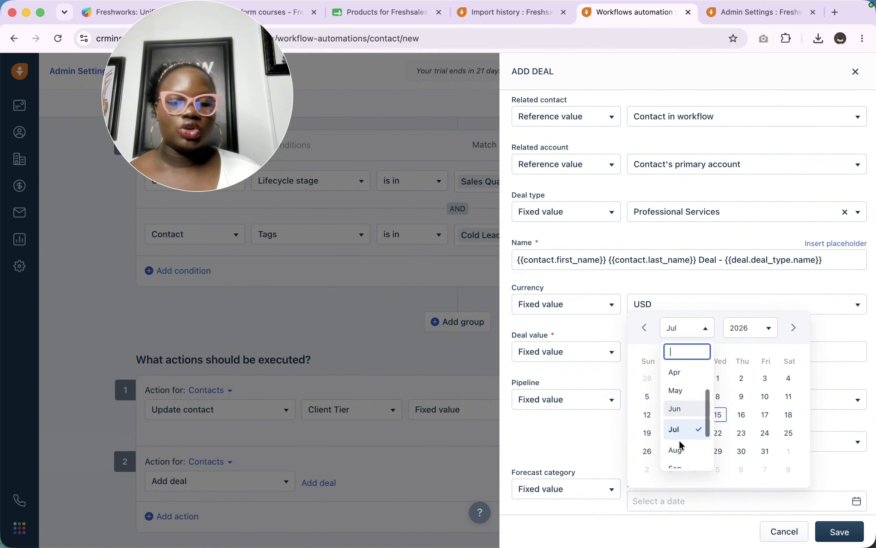
pyautogui.click(677, 439)
pyautogui.click(694, 398)
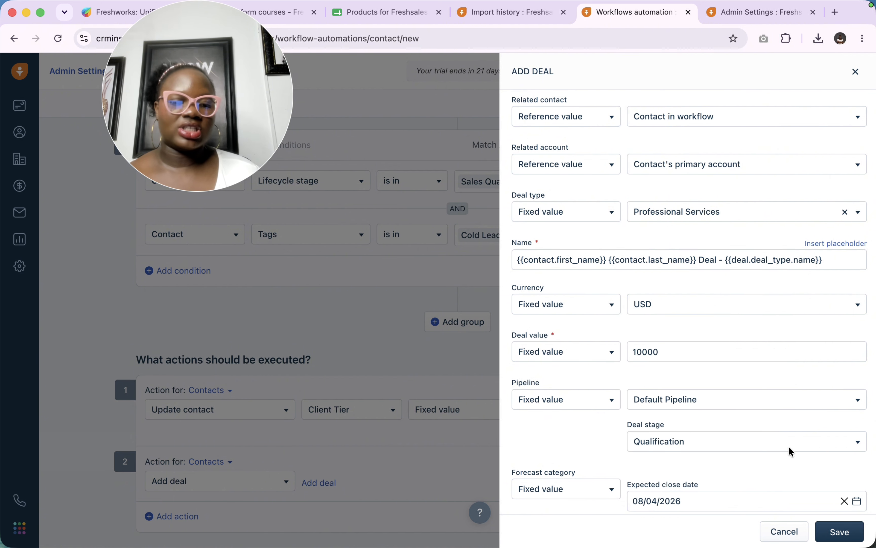
pyautogui.click(840, 532)
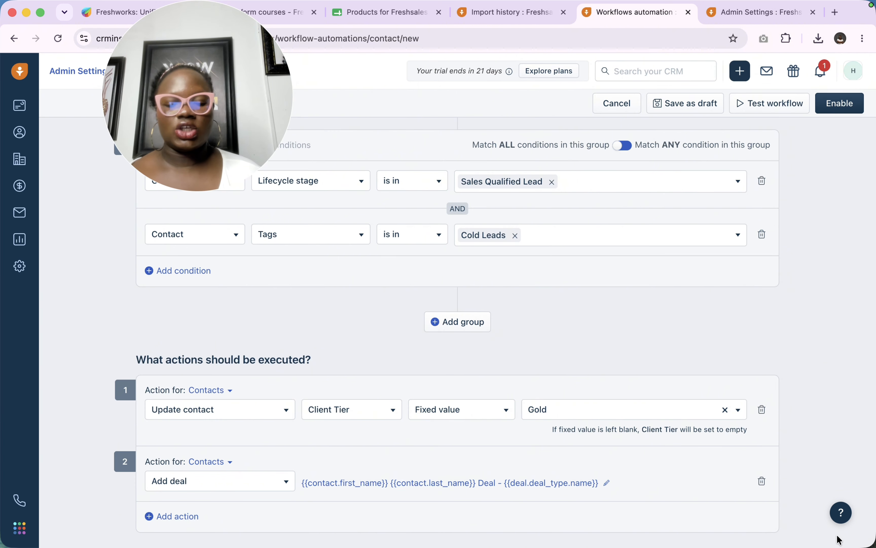
# Add a third workflow action for Deals below the add-deal action.
pyautogui.click(184, 517)
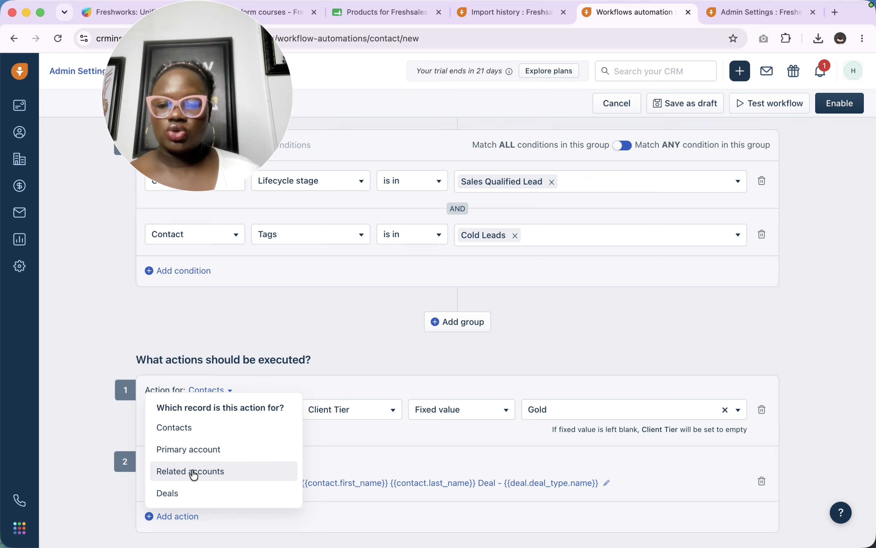
pyautogui.click(190, 493)
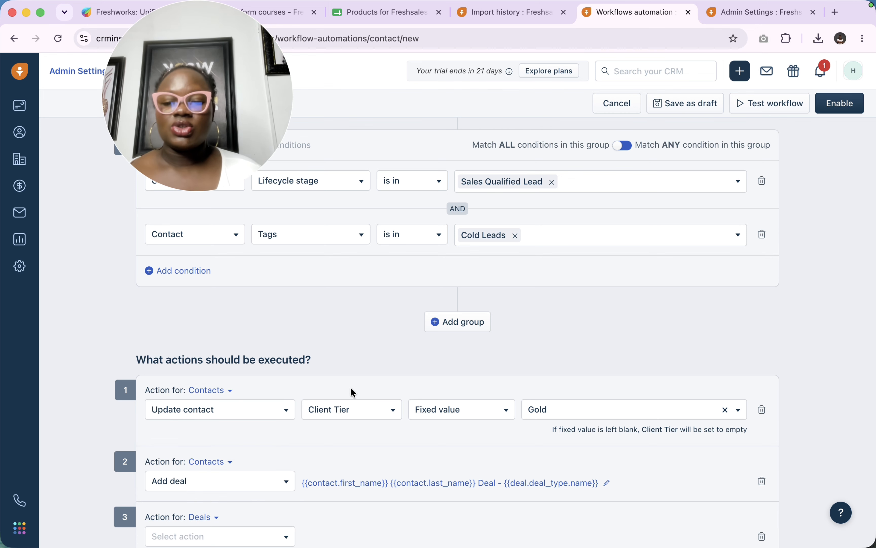
pyautogui.scroll(-2, 344, 512)
pyautogui.scroll(10, 446, 356)
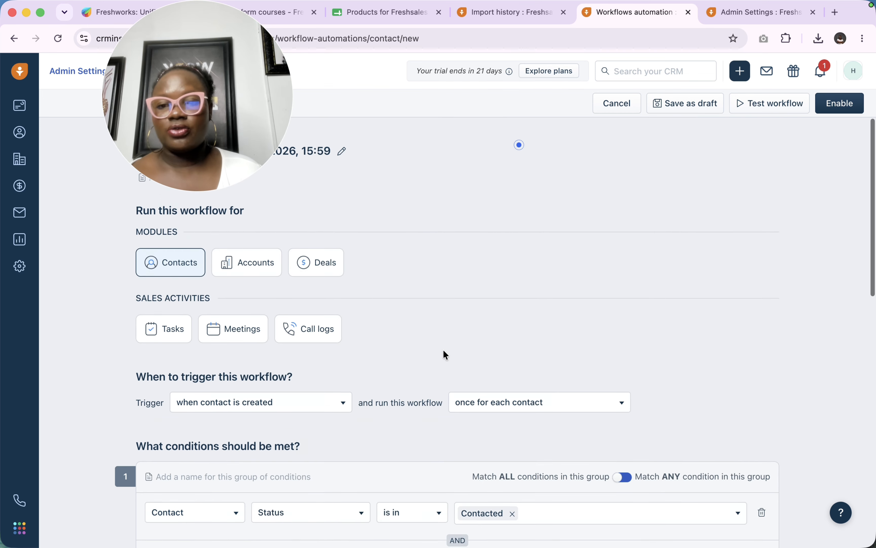
# Make the third action update all related deals and choose Sales owner as the field to update.
pyautogui.moveTo(191, 118); pyautogui.dragTo(796, 211)
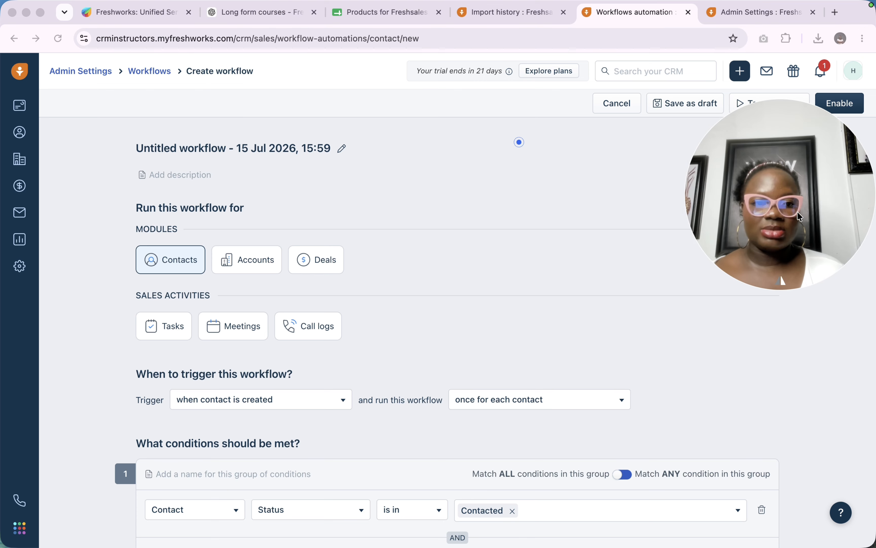
pyautogui.scroll(-1, 341, 354)
pyautogui.scroll(-15, 341, 353)
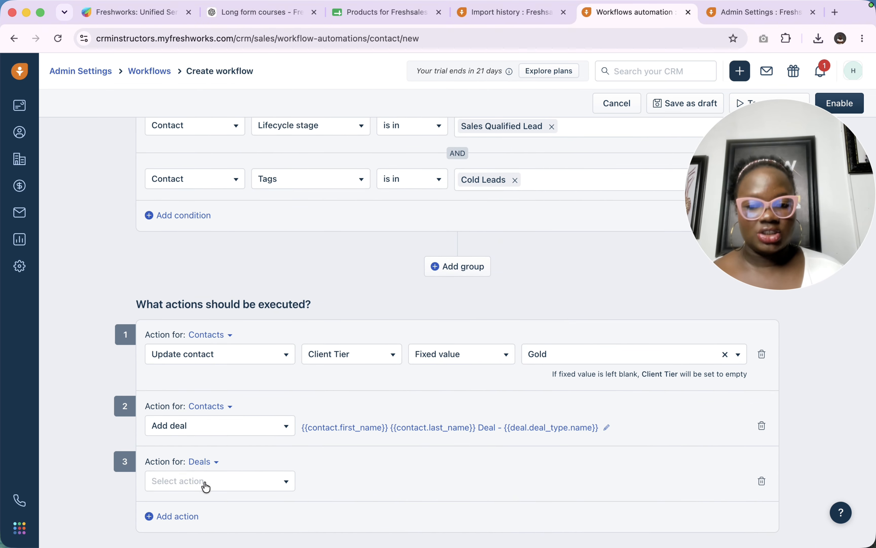
pyautogui.click(261, 486)
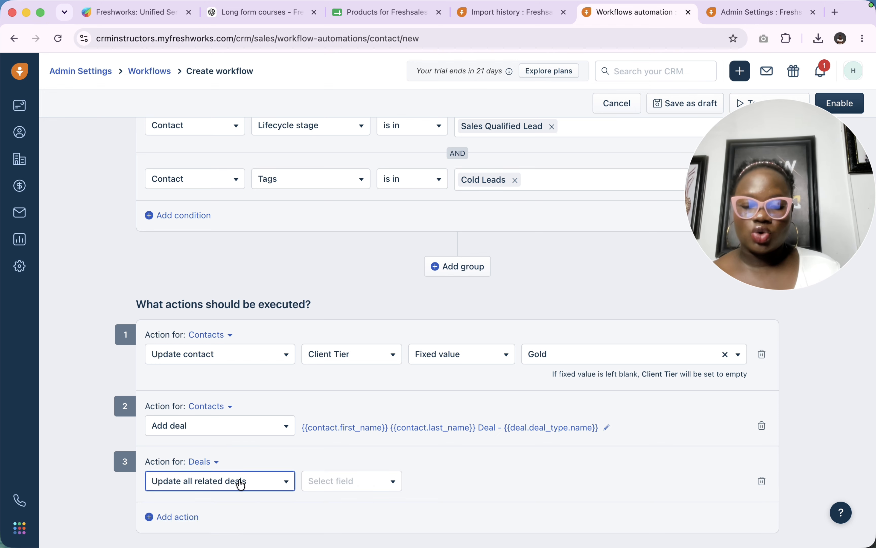
pyautogui.click(342, 489)
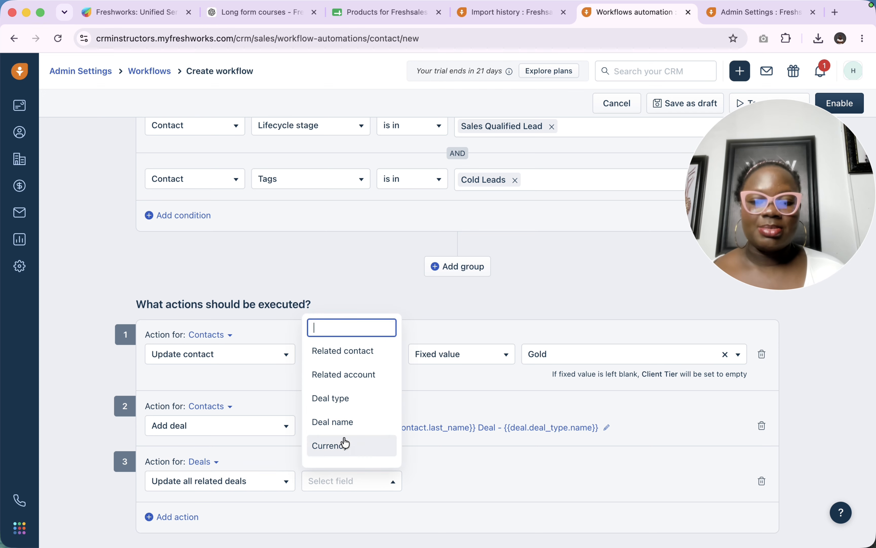
pyautogui.scroll(-2, 344, 422)
pyautogui.scroll(-4, 346, 421)
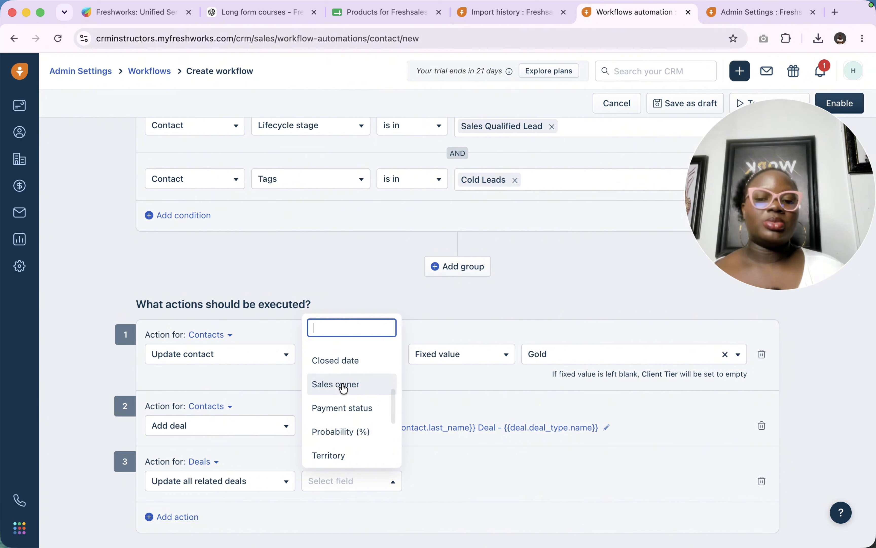
pyautogui.click(343, 385)
# Keep Sales owner as the deal field and set it to a fixed value, choosing the first listed user.
pyautogui.click(351, 476)
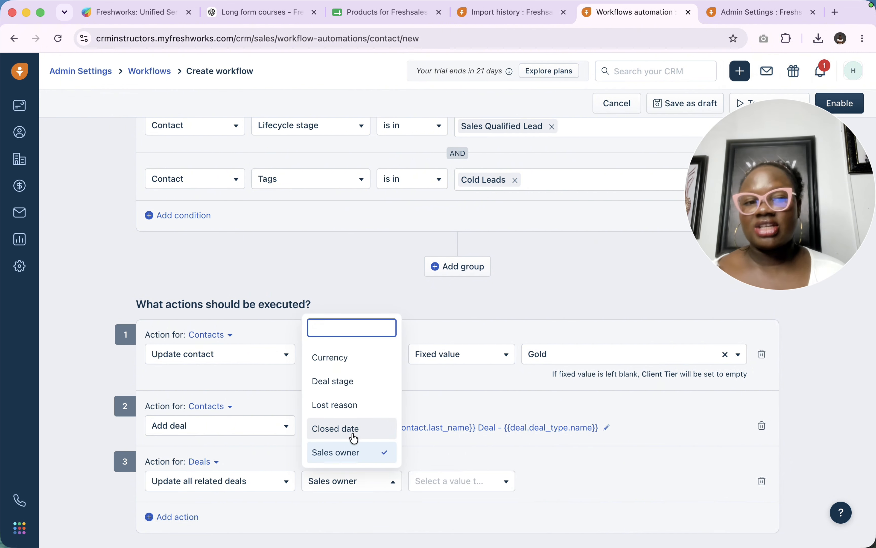
pyautogui.scroll(-5, 353, 439)
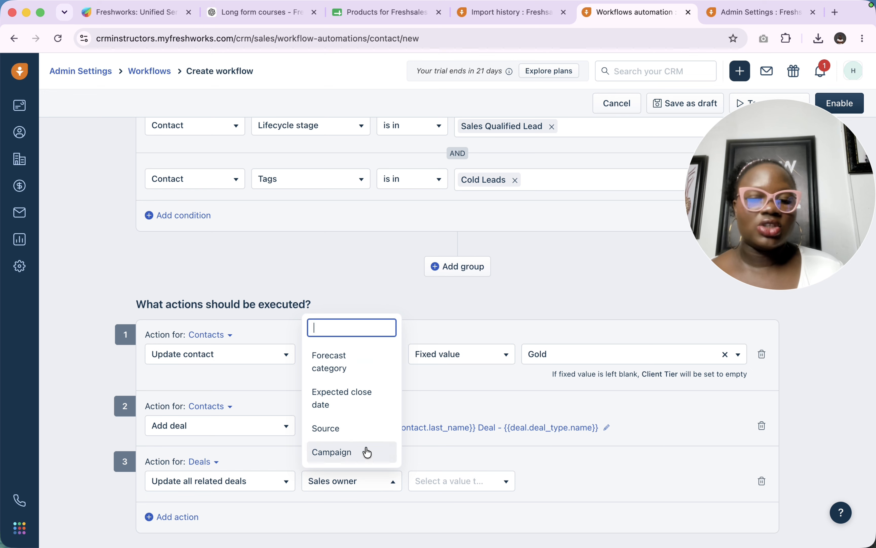
pyautogui.scroll(10, 357, 409)
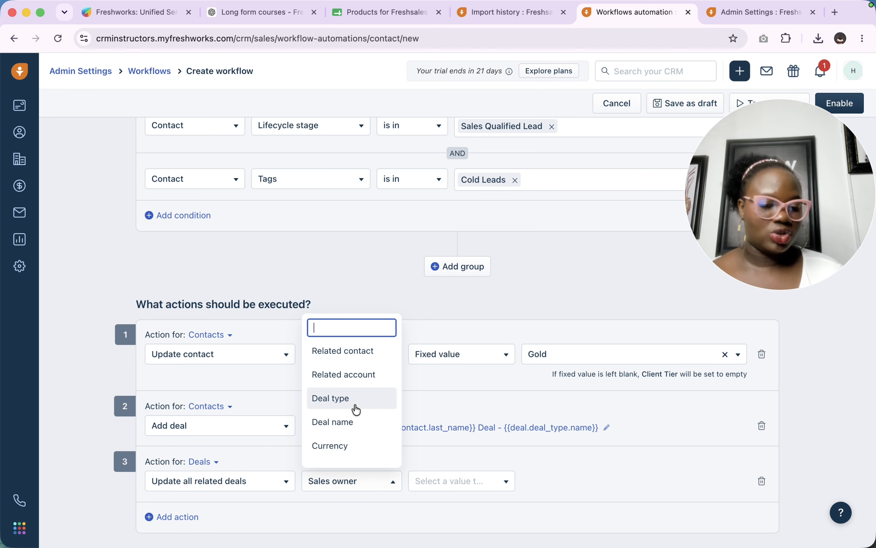
pyautogui.click(450, 480)
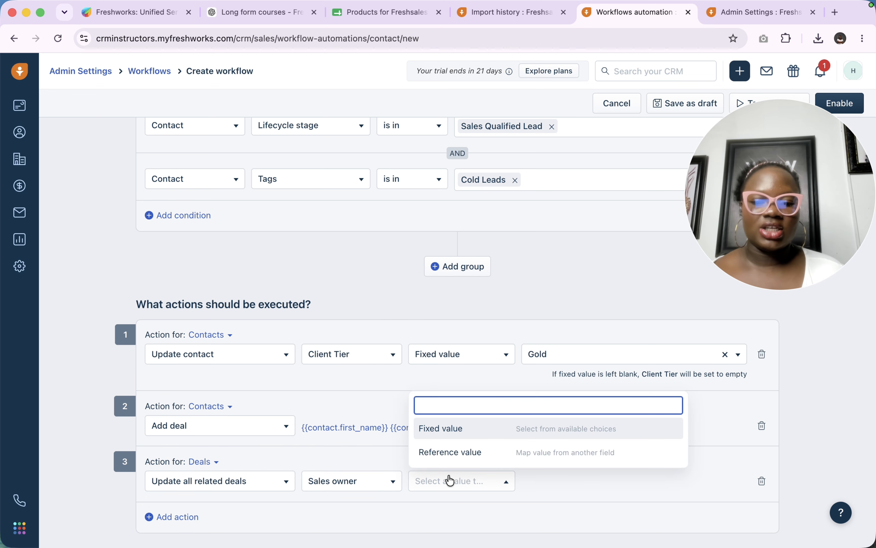
pyautogui.click(458, 431)
pyautogui.click(568, 479)
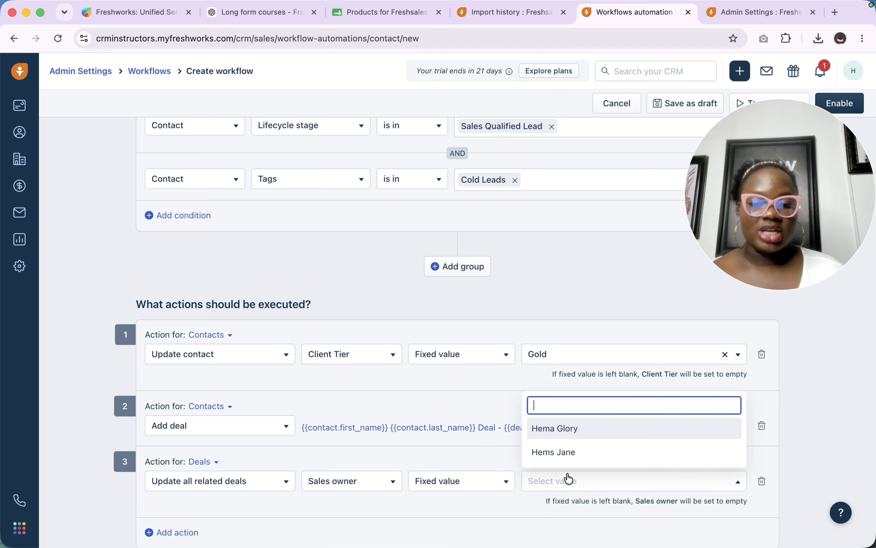
pyautogui.click(559, 431)
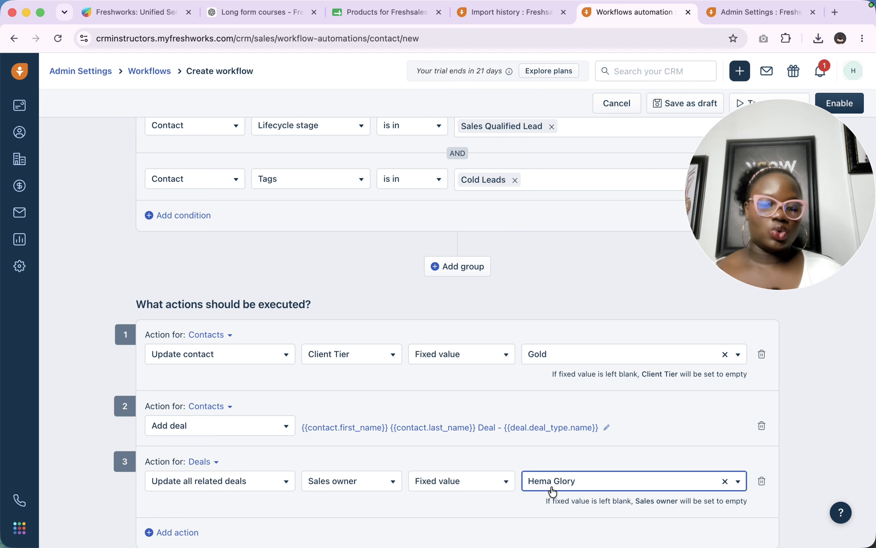
# Add a fourth workflow action for Related accounts that updates all related accounts.
pyautogui.scroll(-2, 547, 426)
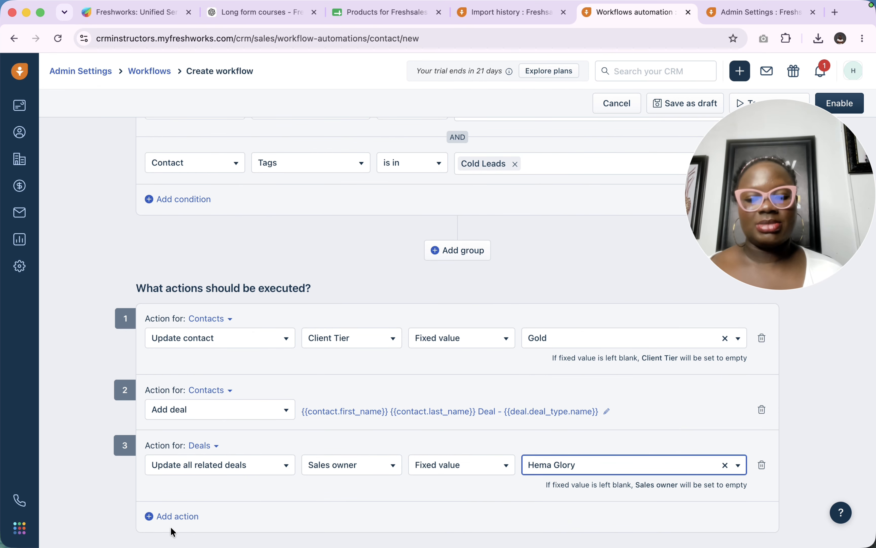
pyautogui.click(159, 521)
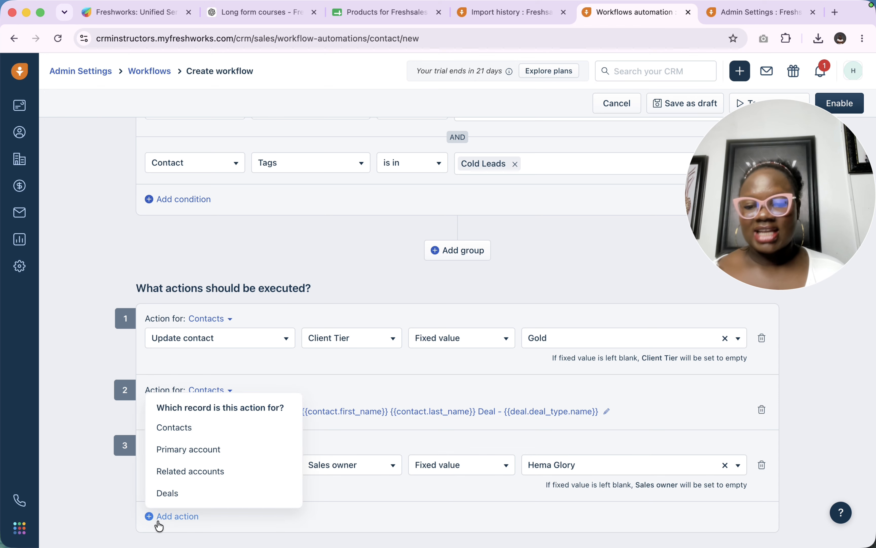
pyautogui.click(199, 472)
pyautogui.scroll(-2, 197, 476)
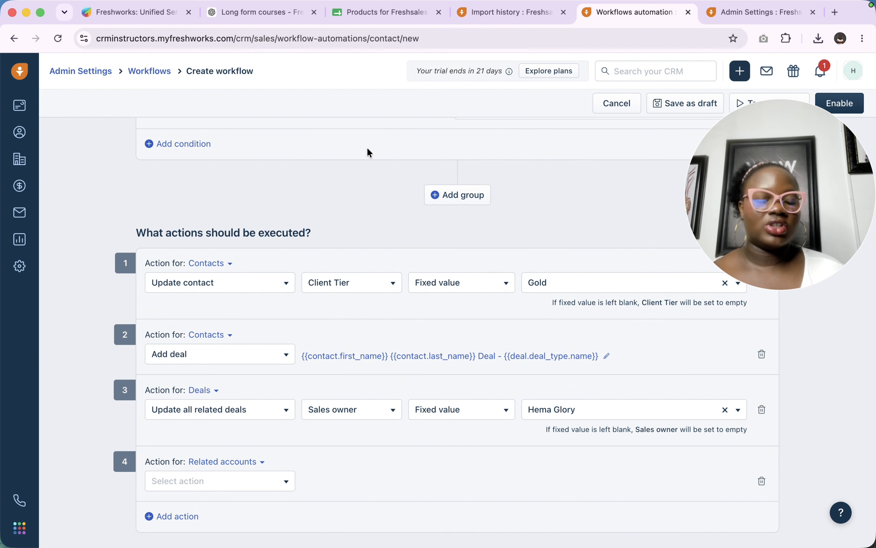
pyautogui.click(234, 486)
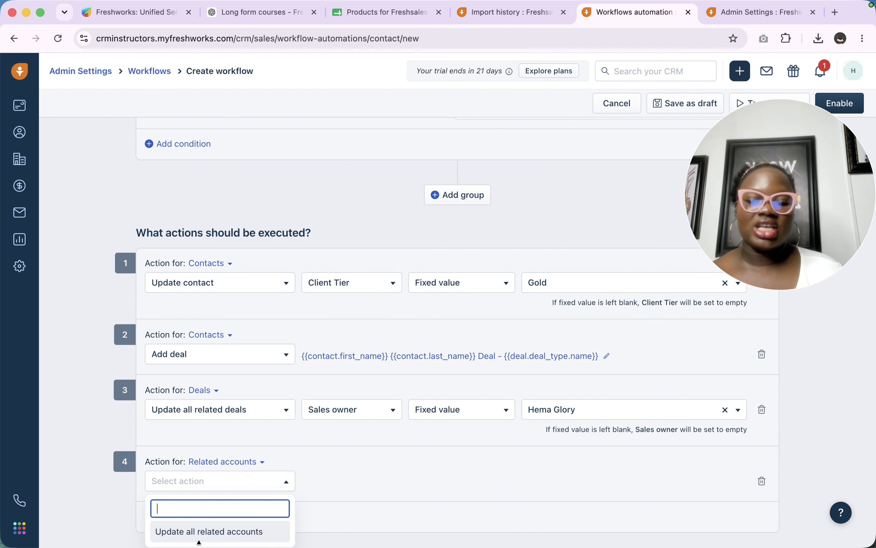
pyautogui.click(200, 539)
# Set the related accounts' Sales owner to a fixed value, choosing the same user as in the deals action.
pyautogui.click(375, 492)
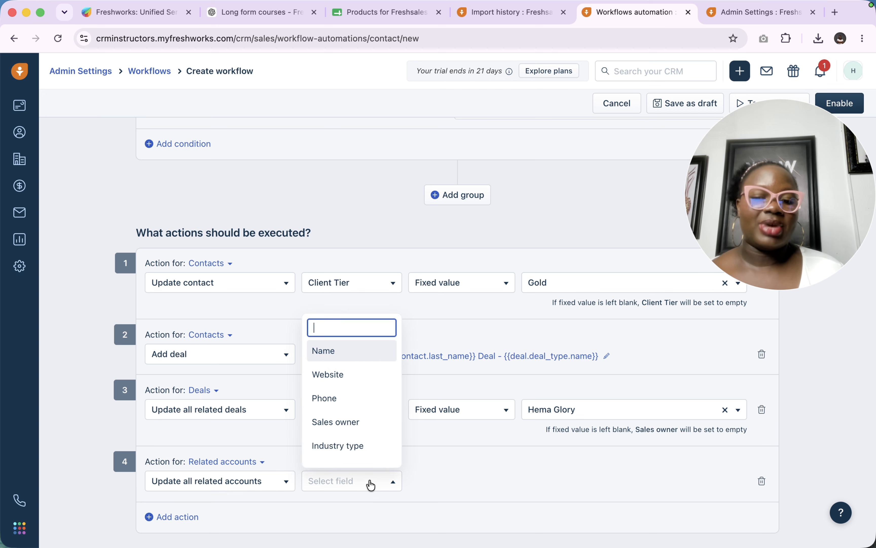
pyautogui.scroll(-5, 362, 397)
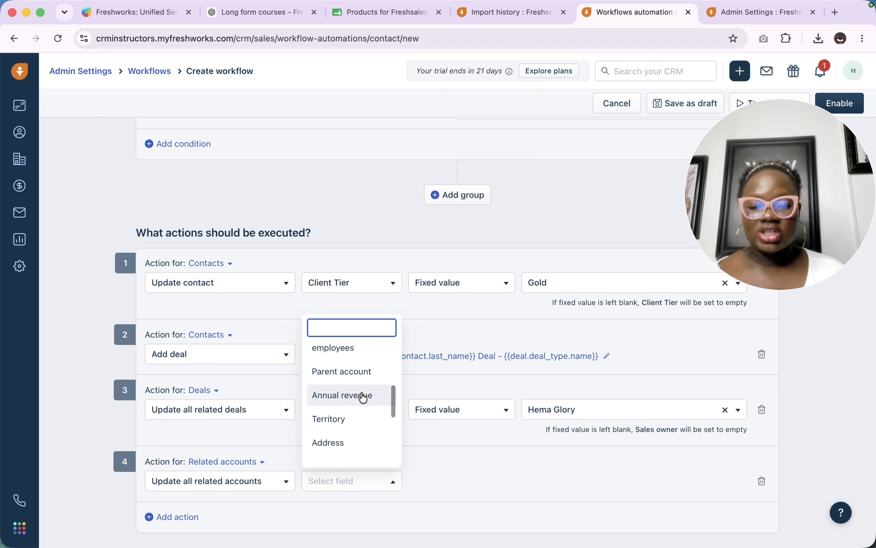
pyautogui.scroll(4, 361, 407)
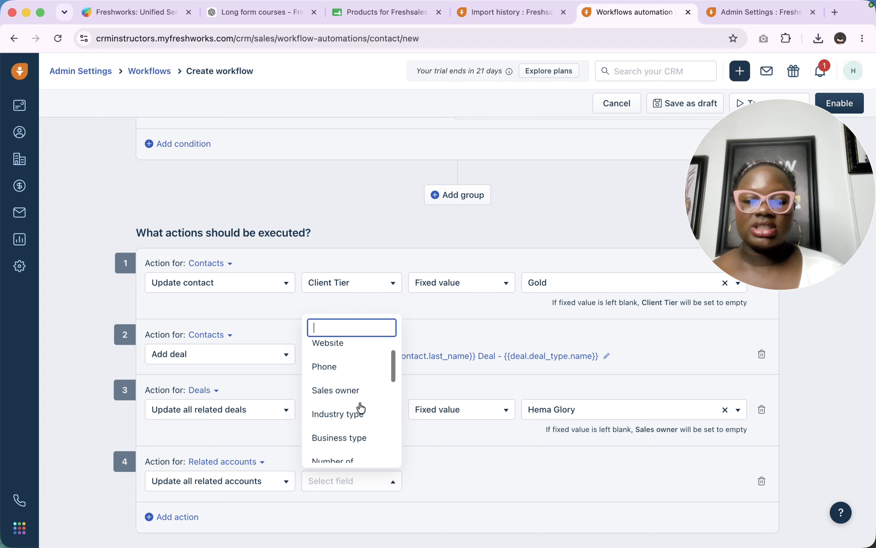
pyautogui.click(342, 390)
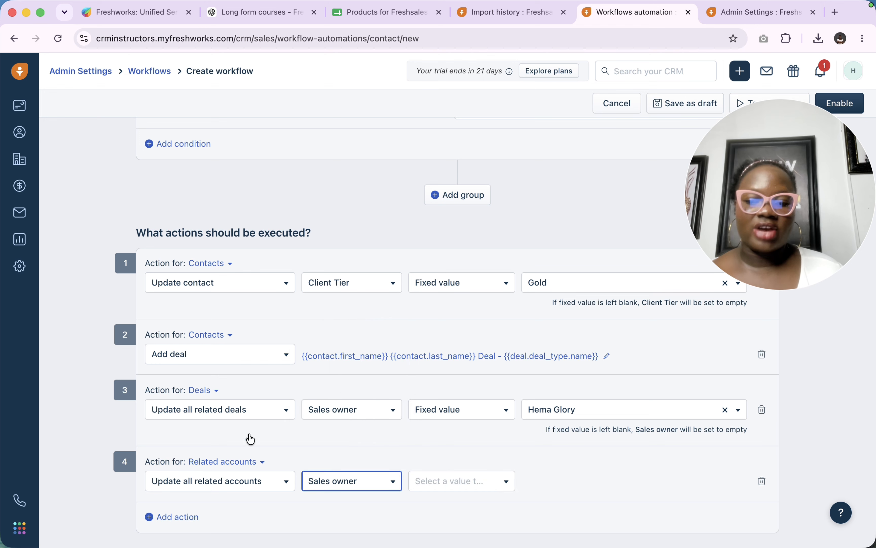
pyautogui.click(491, 487)
pyautogui.click(470, 428)
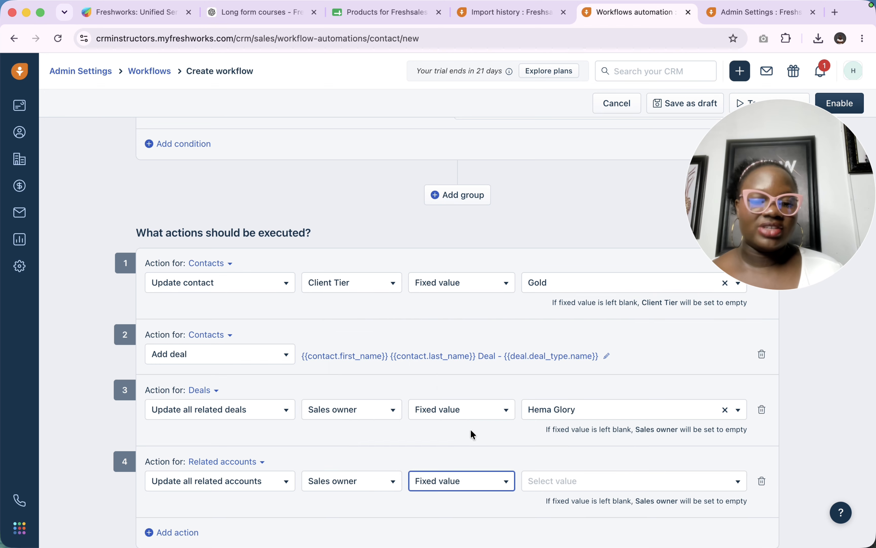
pyautogui.click(612, 486)
pyautogui.click(578, 437)
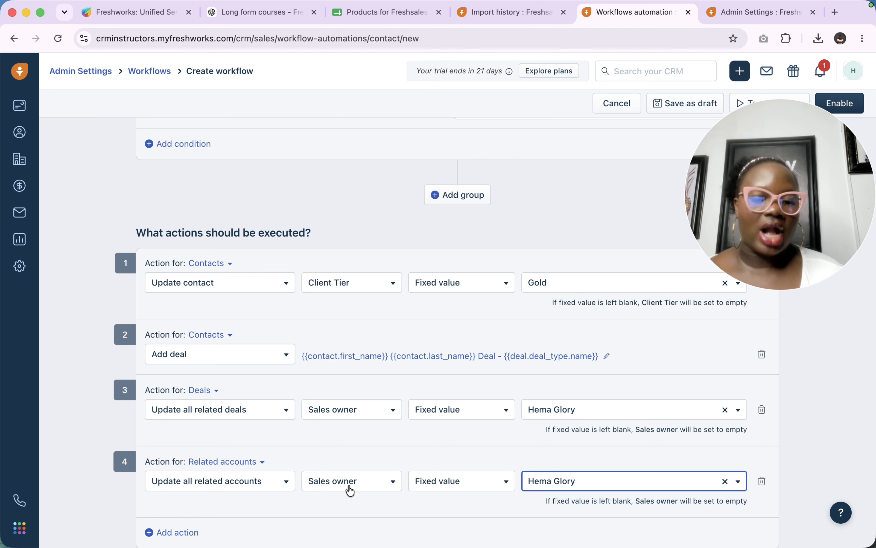
pyautogui.scroll(-1, 350, 489)
pyautogui.click(181, 516)
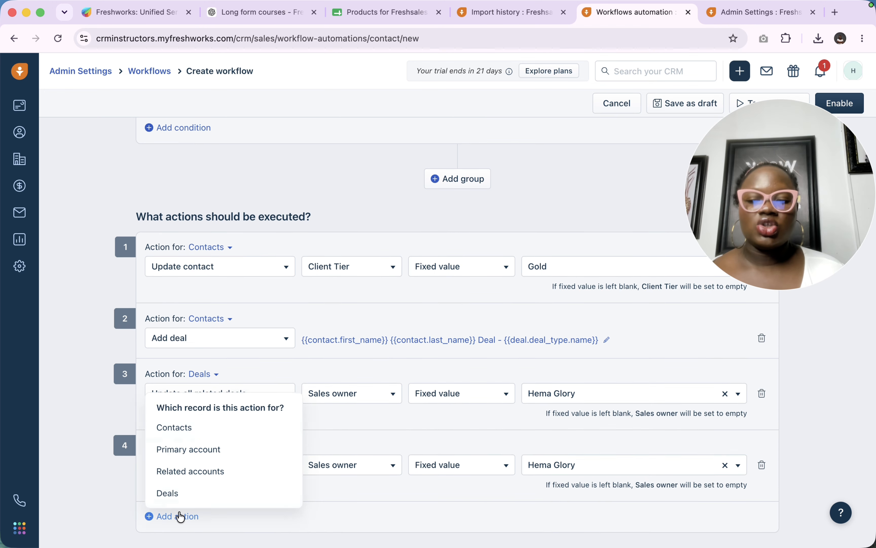
pyautogui.click(203, 471)
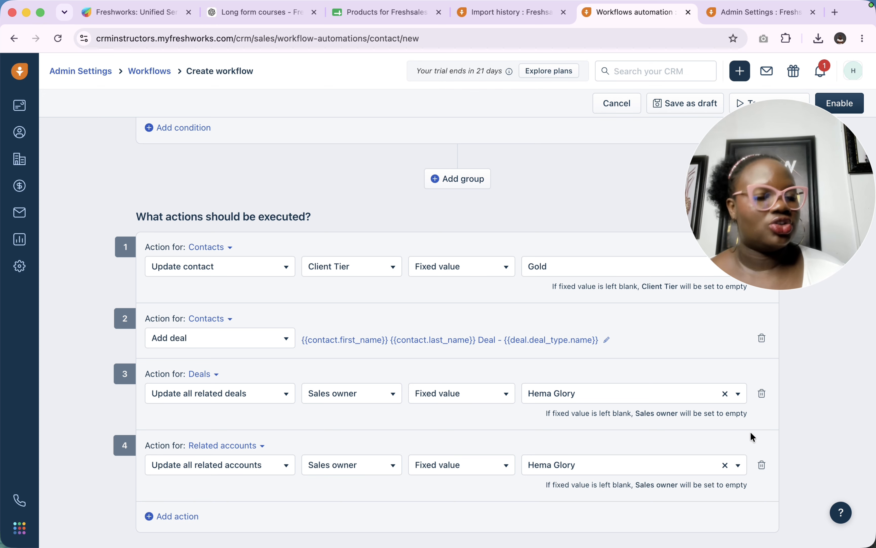
# Add a fifth workflow action for Contacts and set it to Add tag.
pyautogui.click(191, 515)
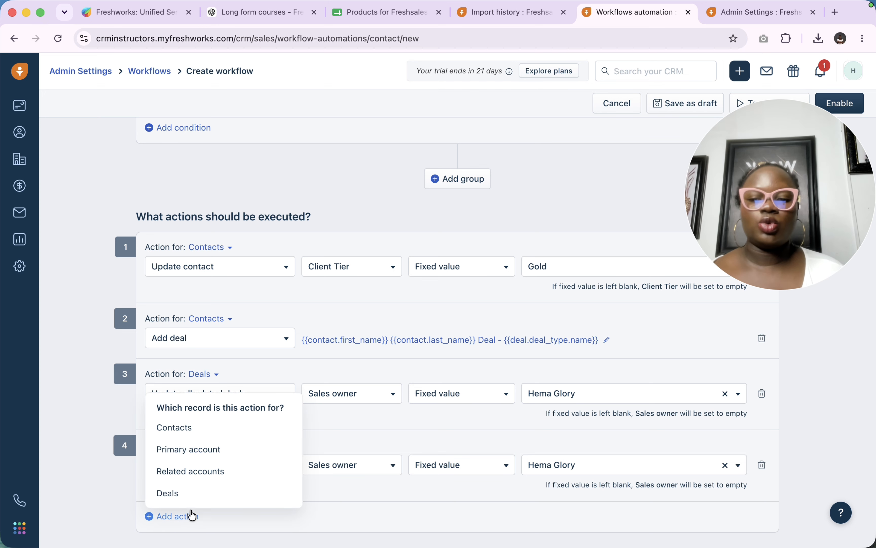
pyautogui.click(224, 426)
pyautogui.scroll(-3, 231, 471)
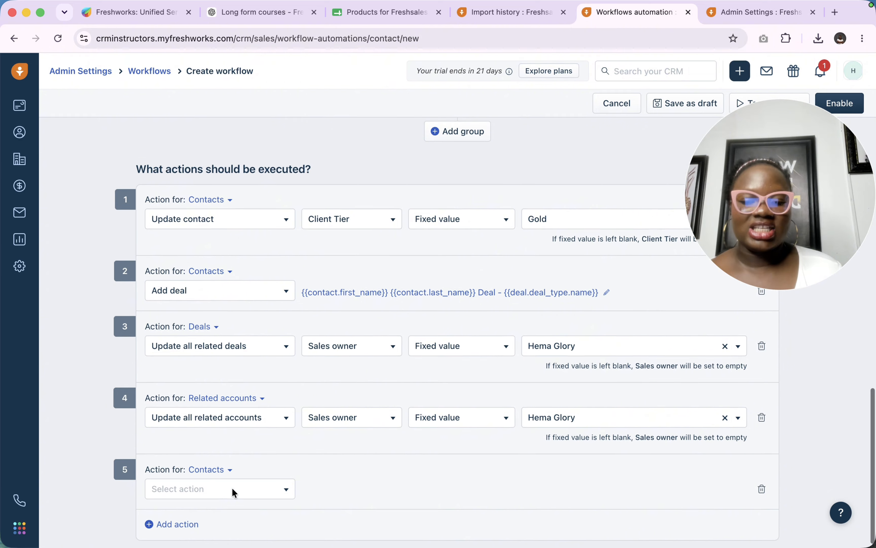
pyautogui.click(205, 489)
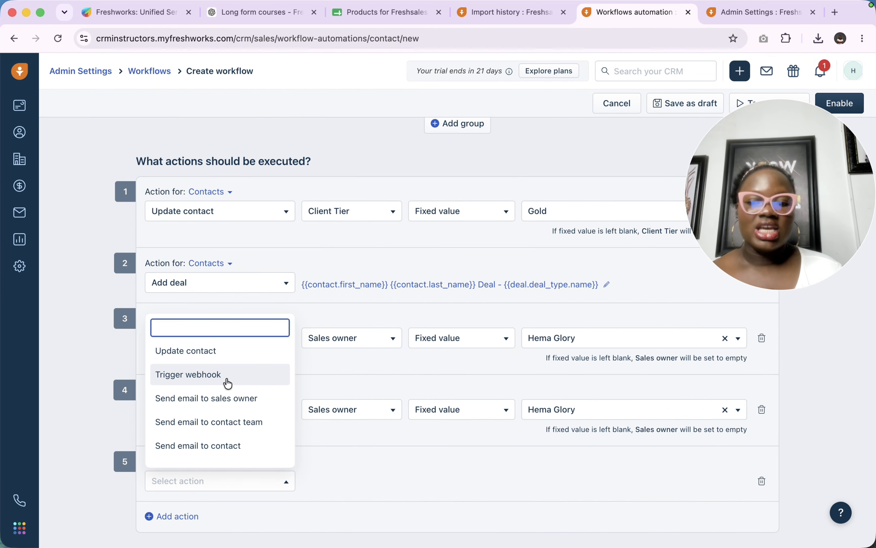
pyautogui.scroll(-1, 185, 372)
pyautogui.scroll(-1, 185, 373)
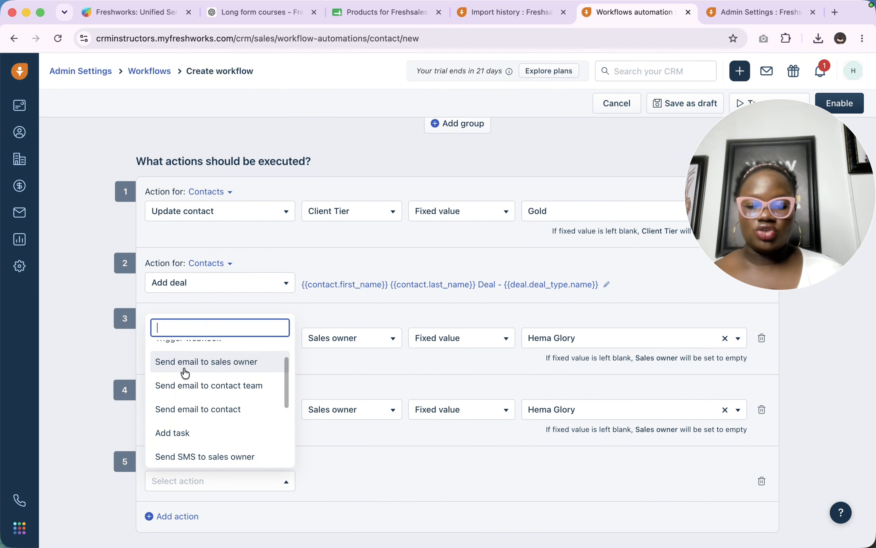
pyautogui.scroll(-2, 185, 372)
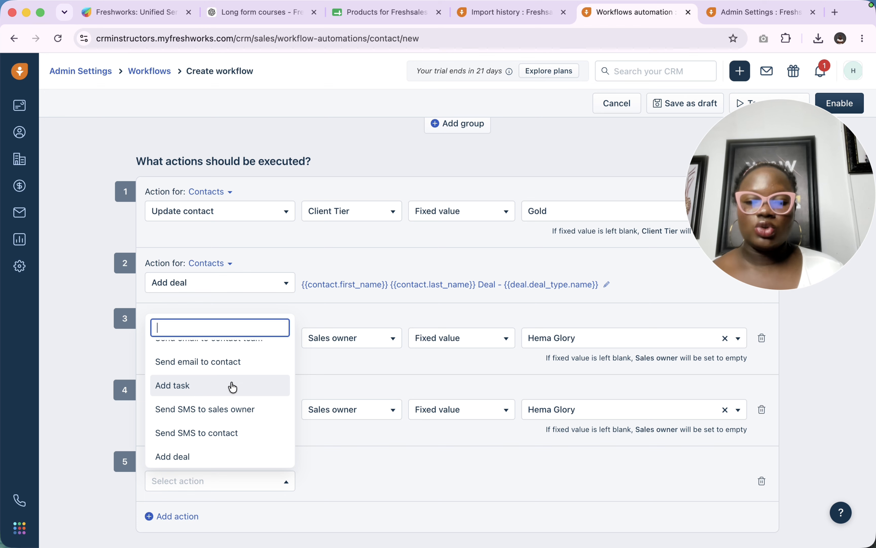
pyautogui.scroll(-3, 217, 394)
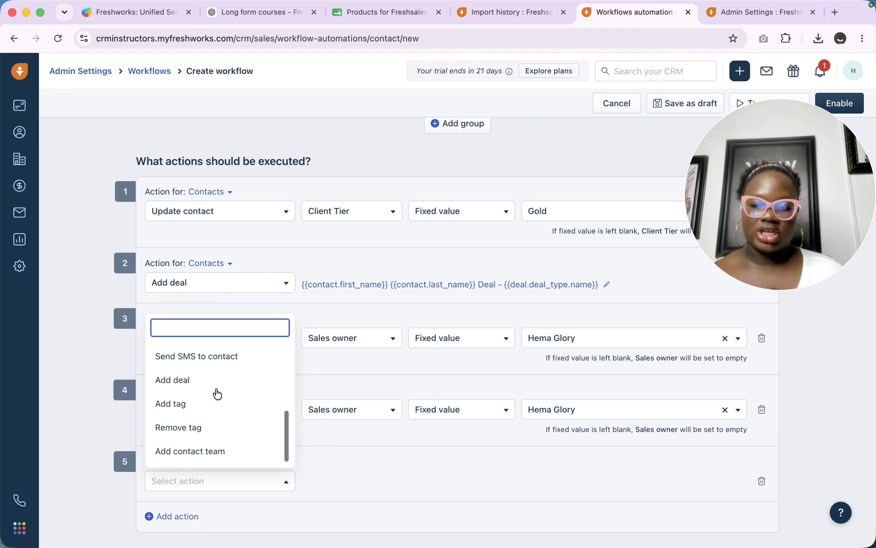
pyautogui.click(177, 405)
# Create the new tag "Hot Leads" as the tag that the fifth action adds to contacts.
pyautogui.click(387, 481)
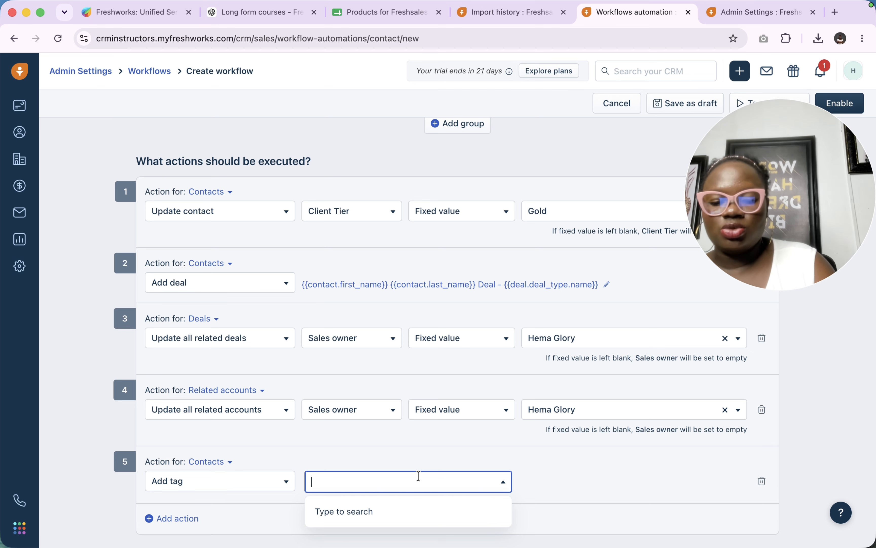
pyautogui.write('re')
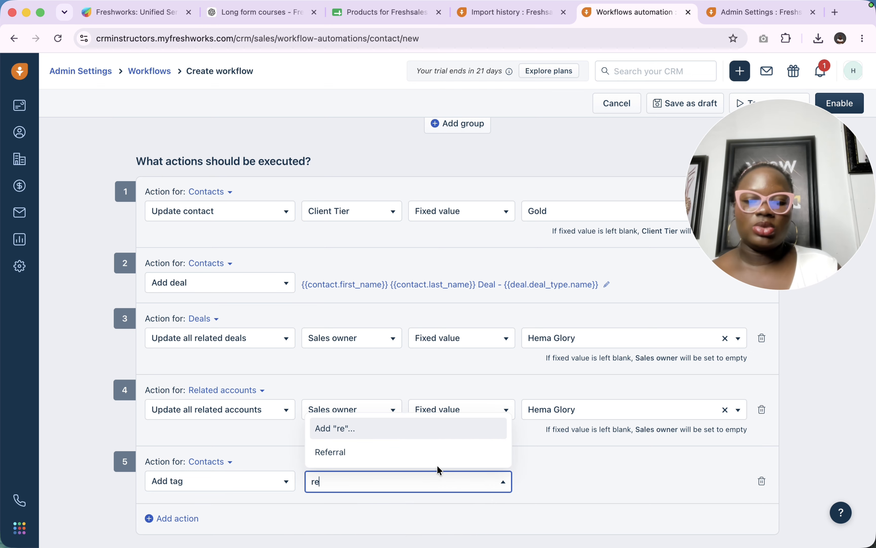
pyautogui.click(375, 488)
pyautogui.click(374, 486)
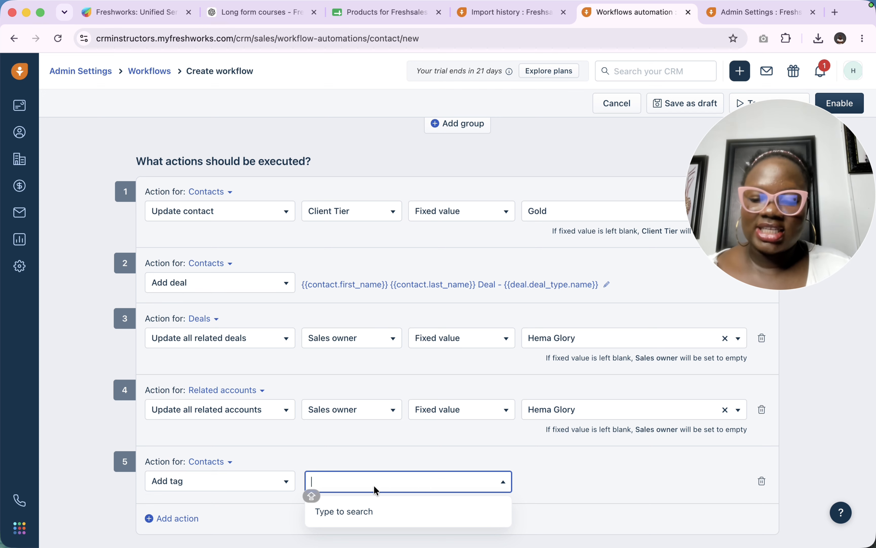
pyautogui.write('Hot ')
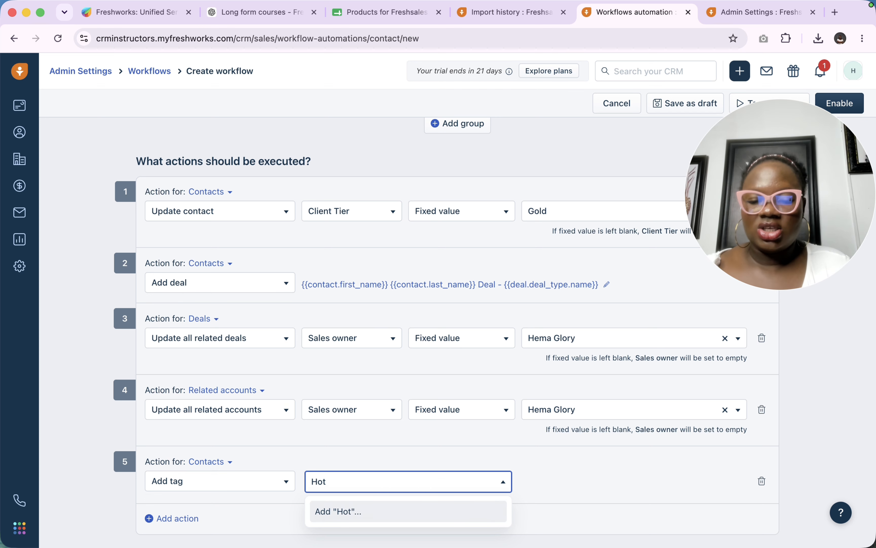
pyautogui.write('Leads')
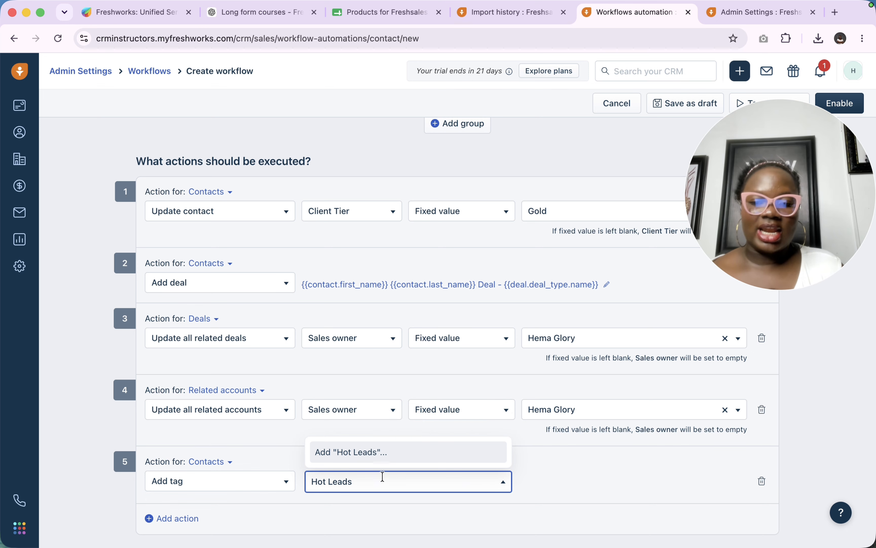
pyautogui.click(399, 452)
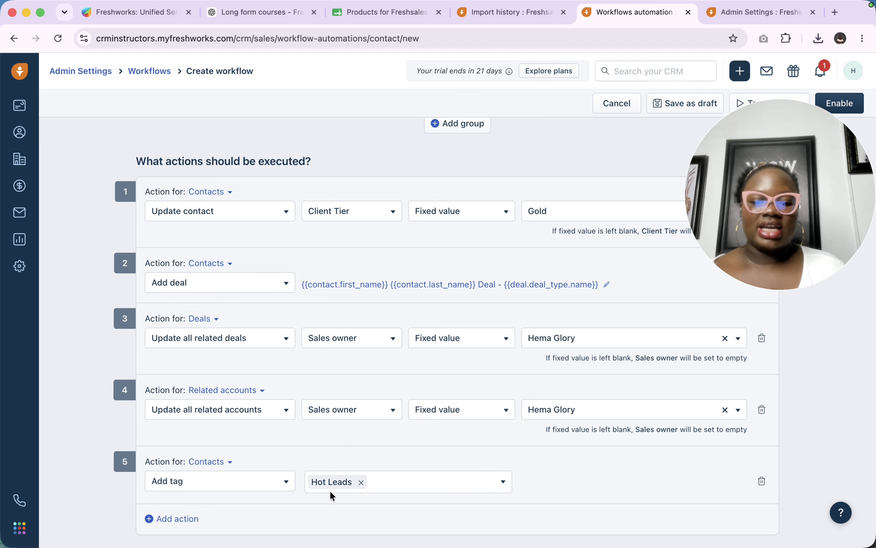
# Rename the untitled contact workflow as "Hot leads workflow".
pyautogui.scroll(15, 405, 346)
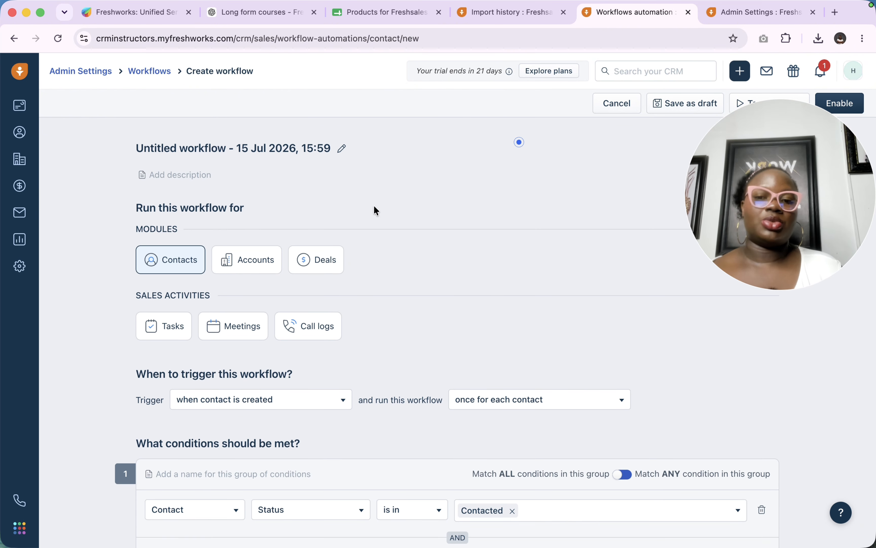
pyautogui.click(341, 149)
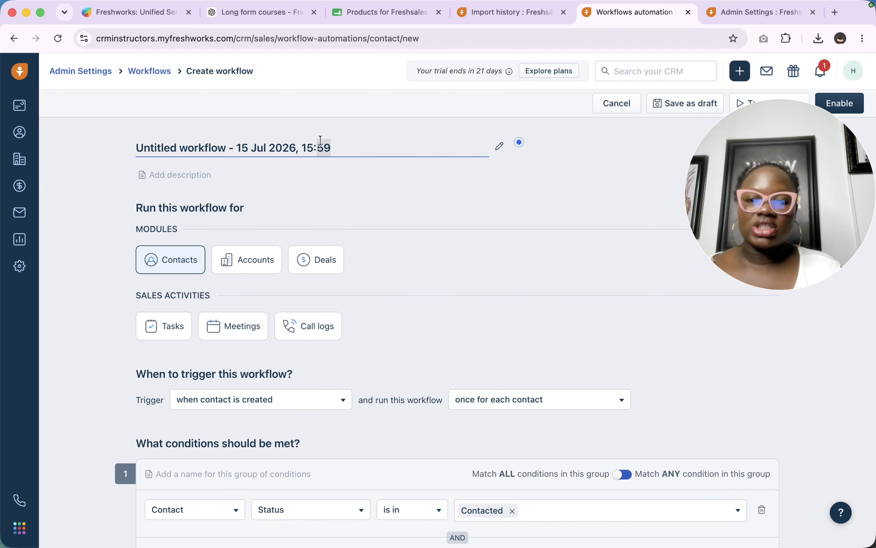
pyautogui.press('super+a')
pyautogui.write('Ht leads workflow')
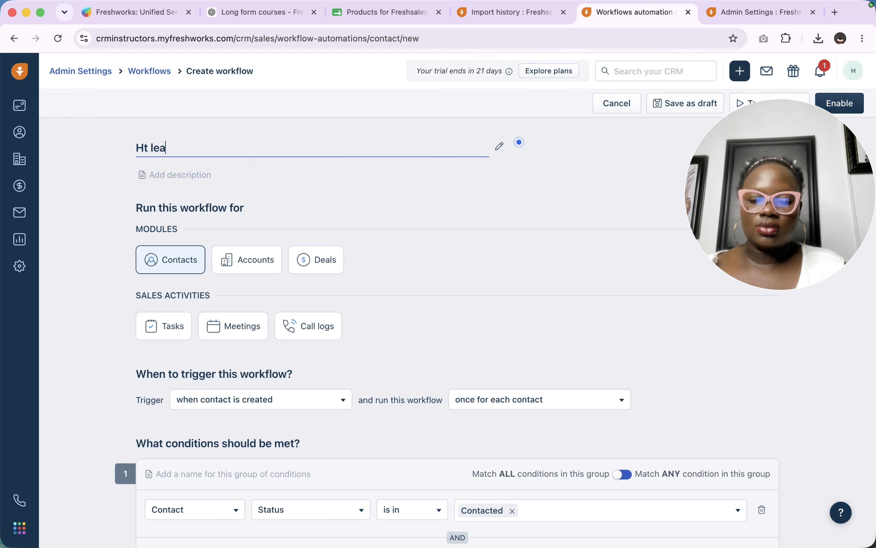
pyautogui.click(143, 148)
pyautogui.write('o')
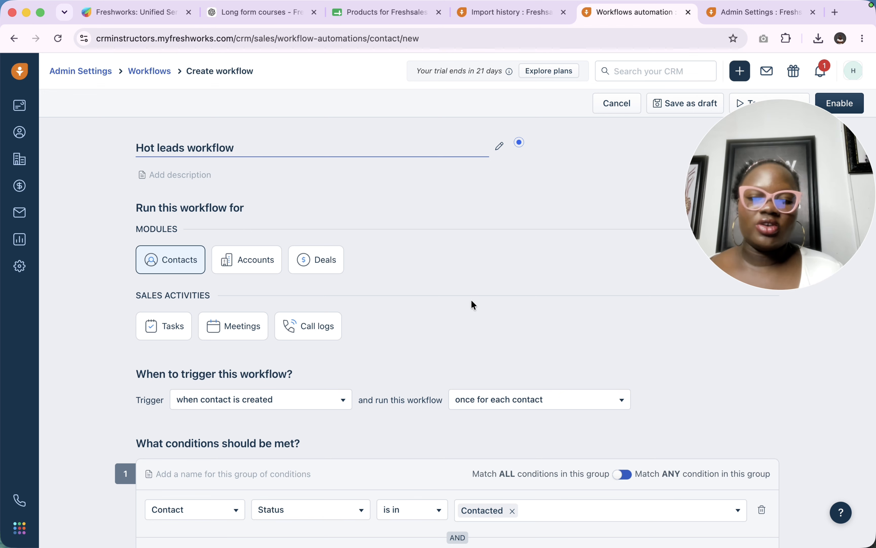
# Open the test for the workflow and start searching for a contact to test it on.
pyautogui.moveTo(857, 187); pyautogui.dragTo(508, 240)
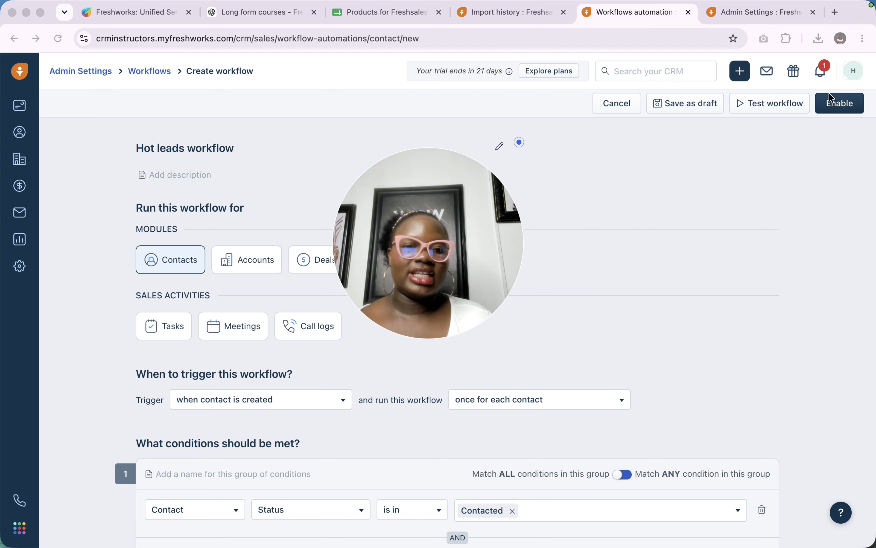
pyautogui.click(753, 103)
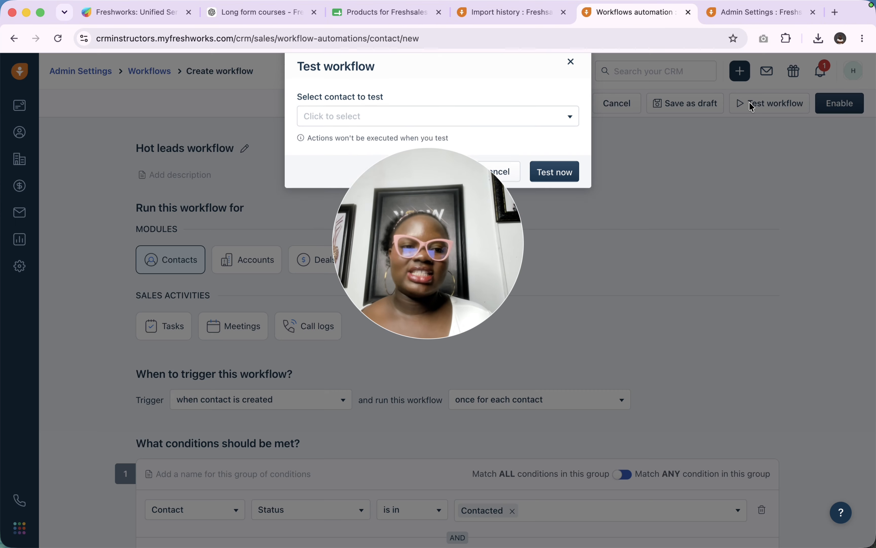
pyautogui.moveTo(461, 220); pyautogui.dragTo(797, 168)
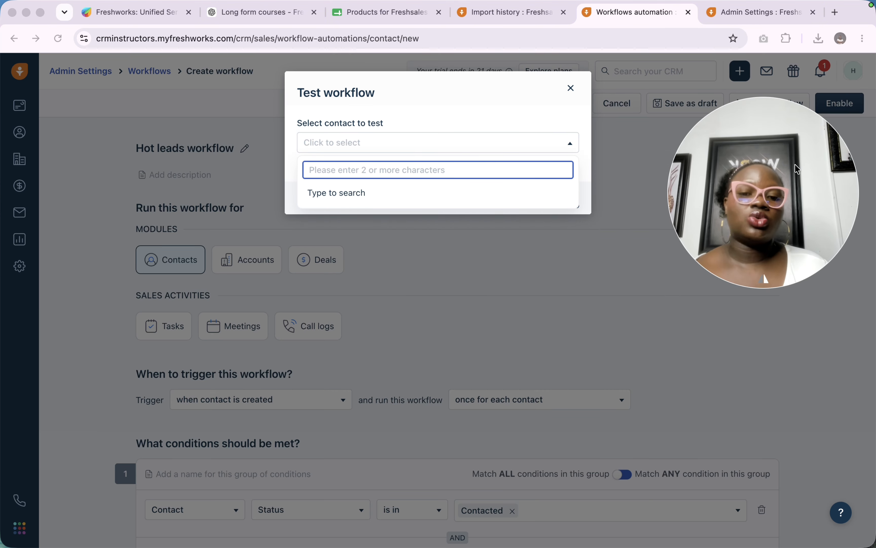
pyautogui.click(501, 170)
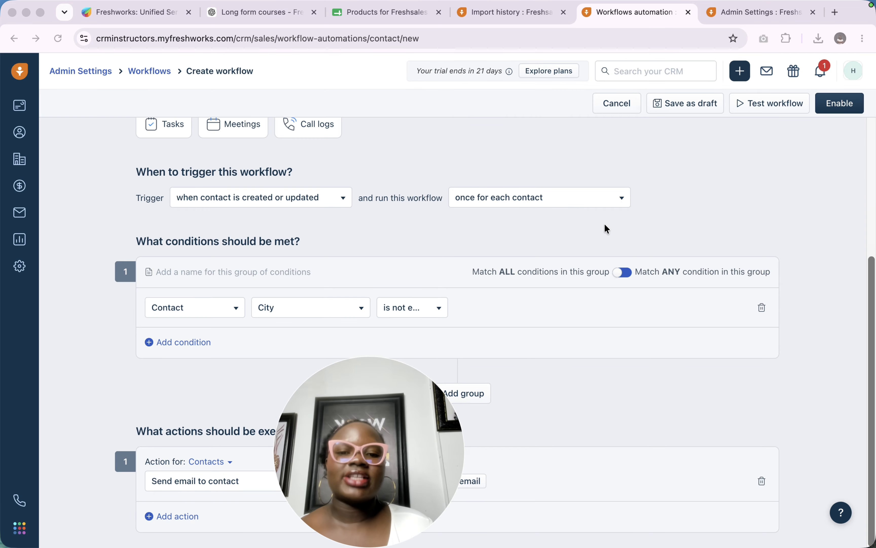
# Enable the contact workflow that runs when a contact is created or updated.
pyautogui.scroll(5, 607, 228)
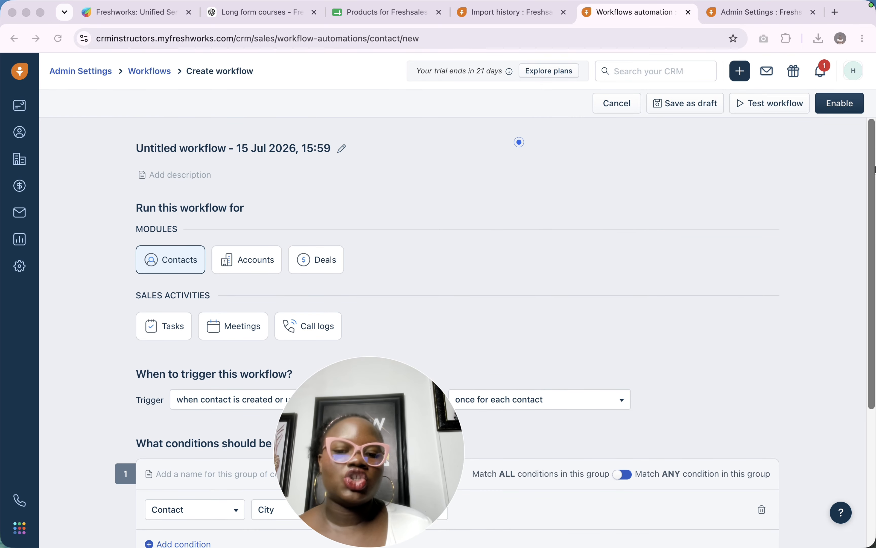
pyautogui.click(838, 103)
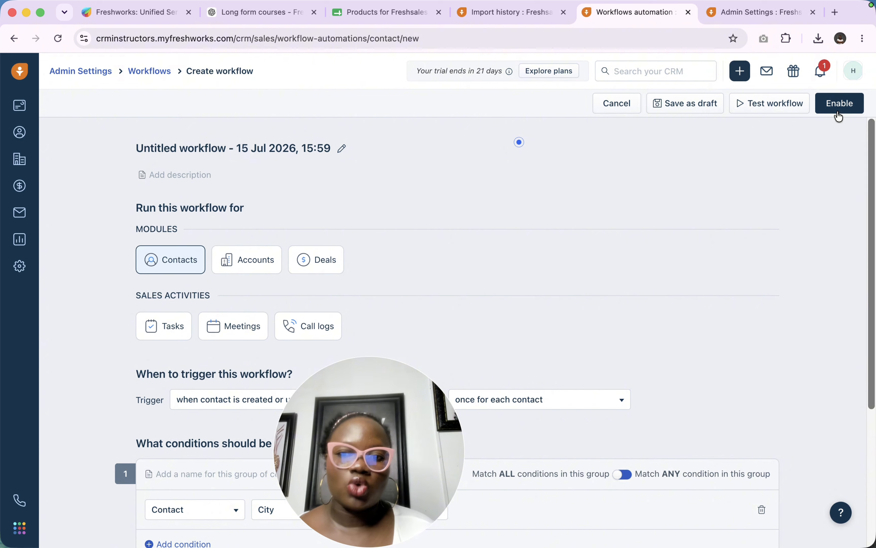
pyautogui.click(838, 105)
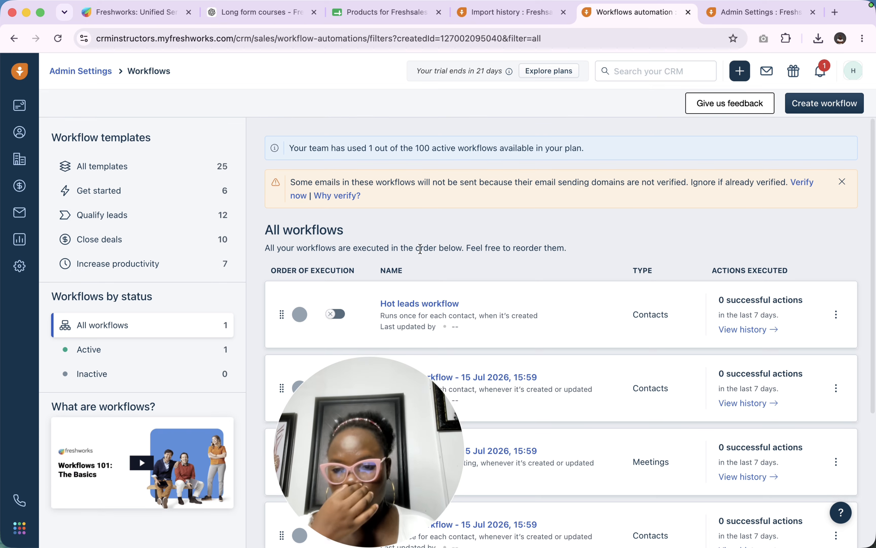
# Filter the workflow list to active workflows and open the untitled contacts workflow for editing.
pyautogui.click(101, 355)
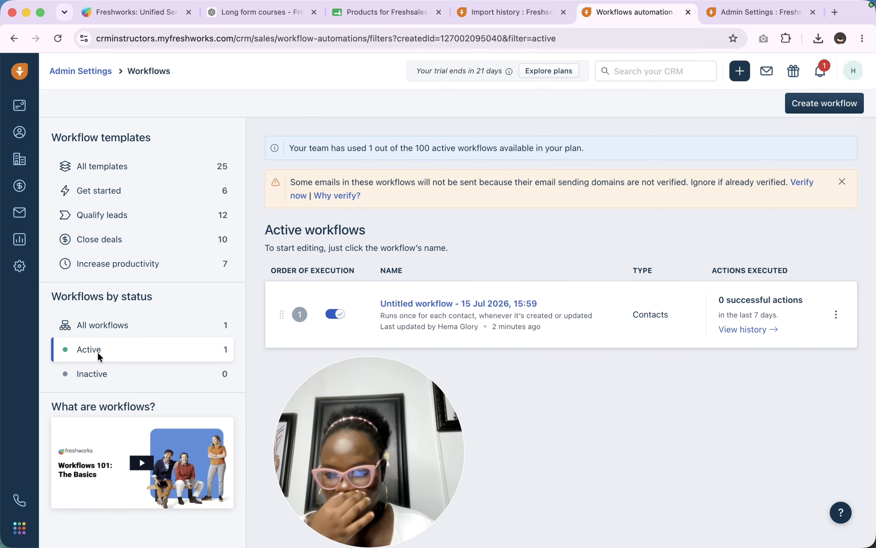
pyautogui.rightClick(453, 308)
pyautogui.click(398, 309)
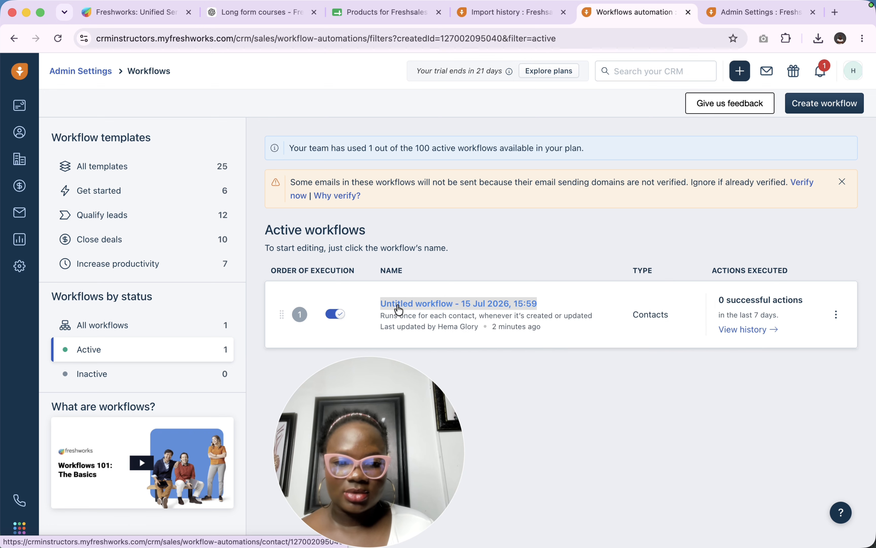
pyautogui.click(839, 317)
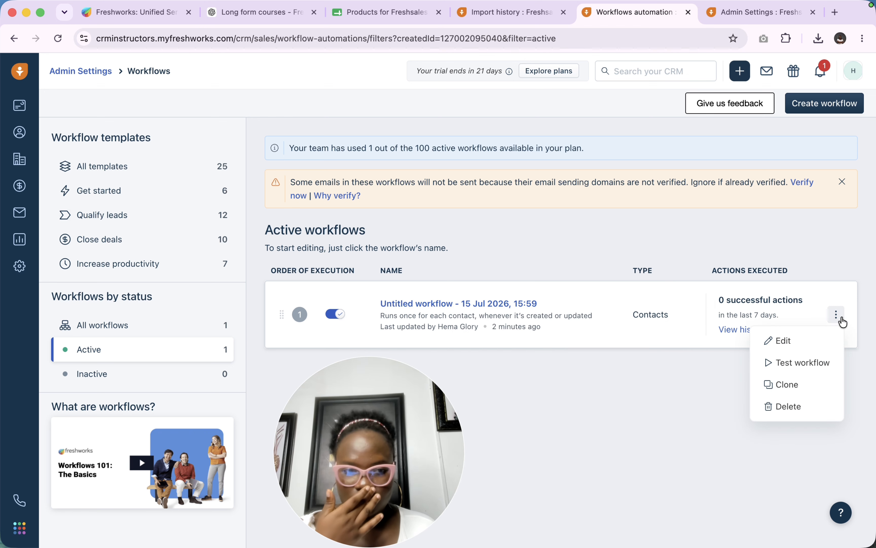
pyautogui.click(778, 341)
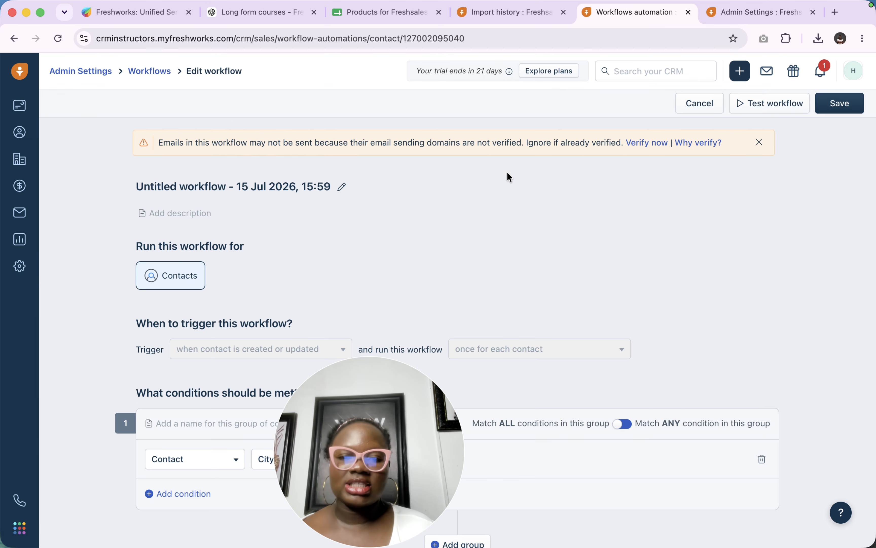
# Rename the active workflow as "Hot leads workflow" and save the change.
pyautogui.click(342, 186)
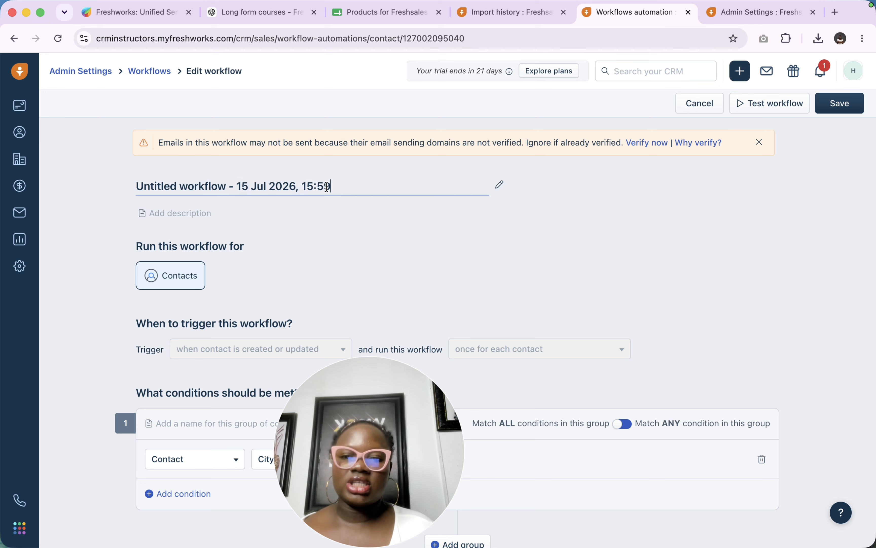
pyautogui.press('super+a')
pyautogui.write('H')
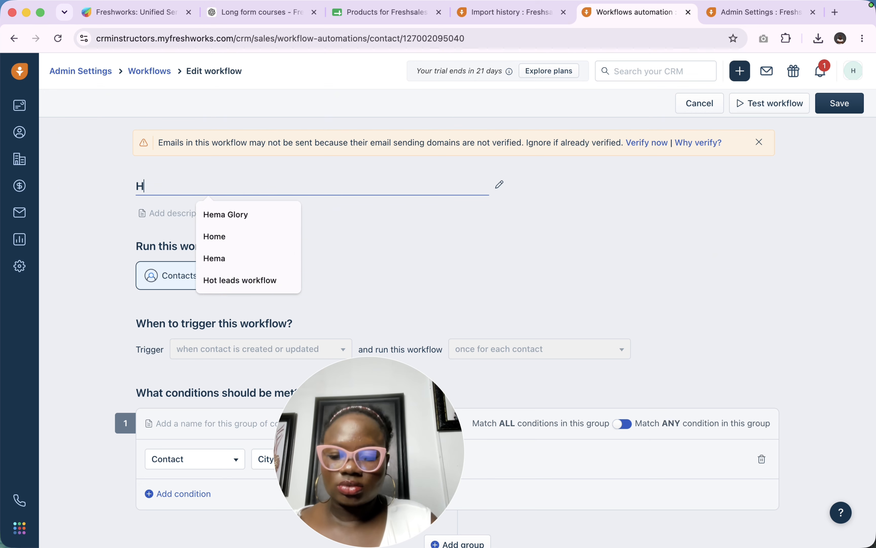
pyautogui.write('ot le')
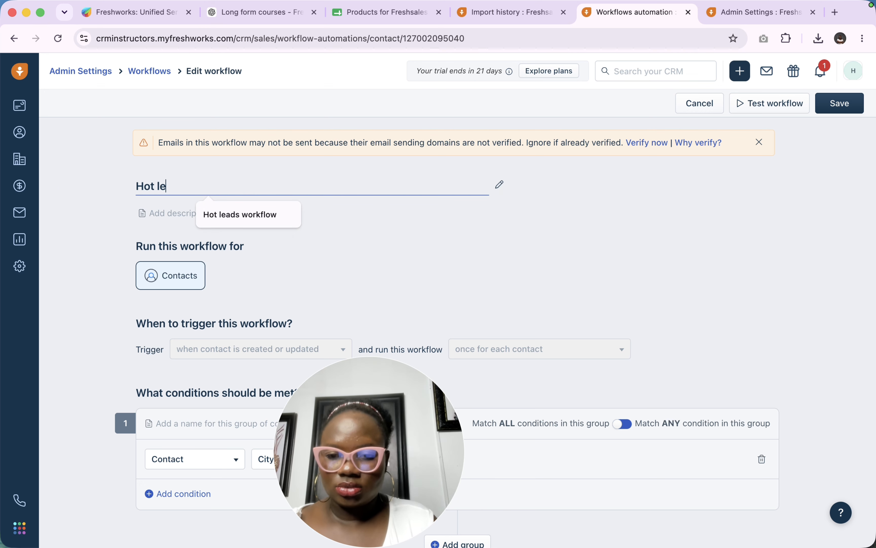
pyautogui.press('Down')
pyautogui.press('Return')
pyautogui.click(844, 105)
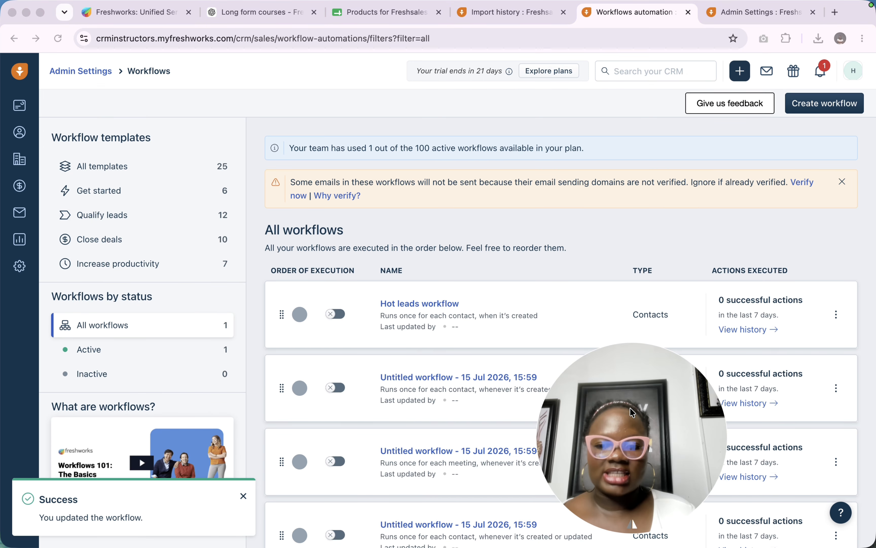
# Check the list of active workflows, followed by the list of inactive ones.
pyautogui.click(146, 348)
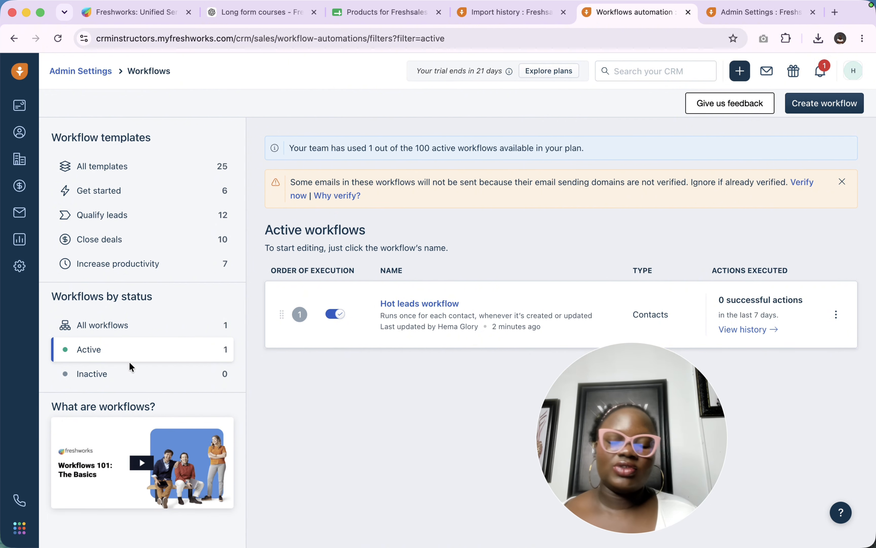
pyautogui.click(117, 377)
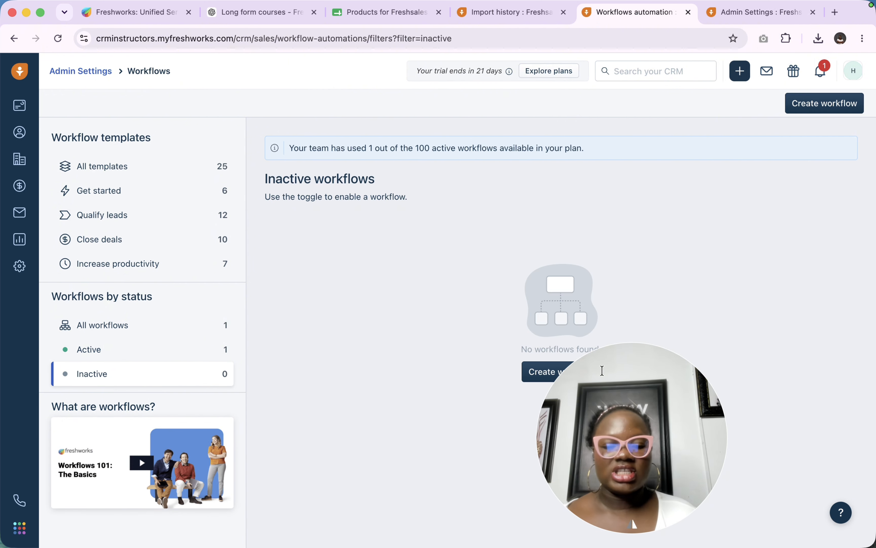
pyautogui.moveTo(602, 370); pyautogui.dragTo(748, 328)
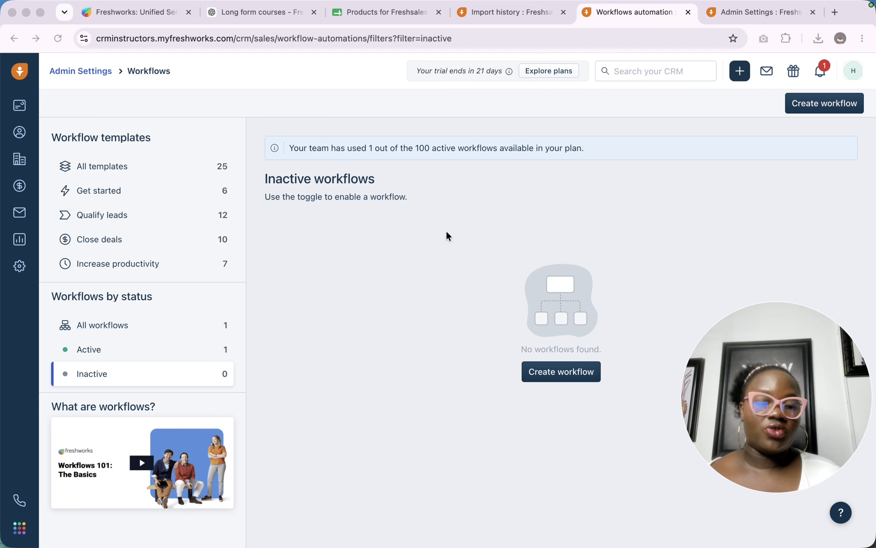
# Open Analytics and look through the curated, private and shared report lists.
pyautogui.moveTo(389, 4)
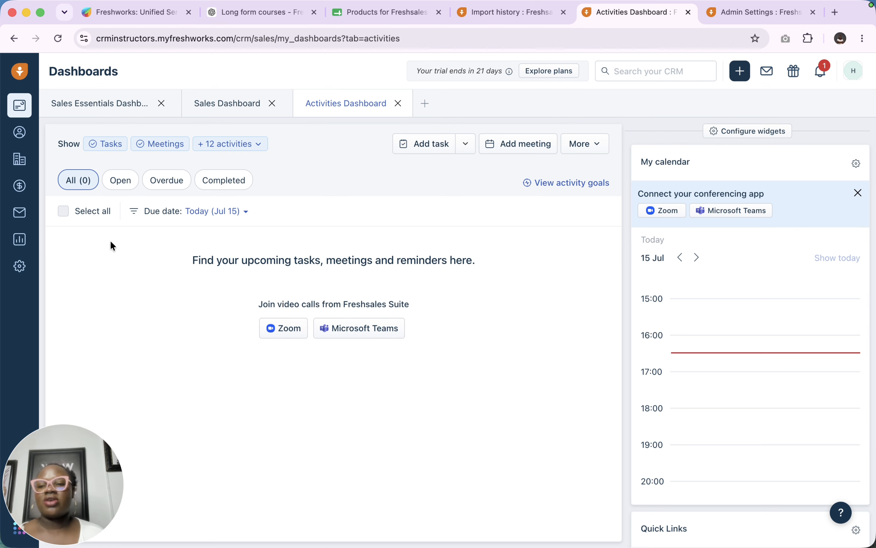
pyautogui.click(18, 248)
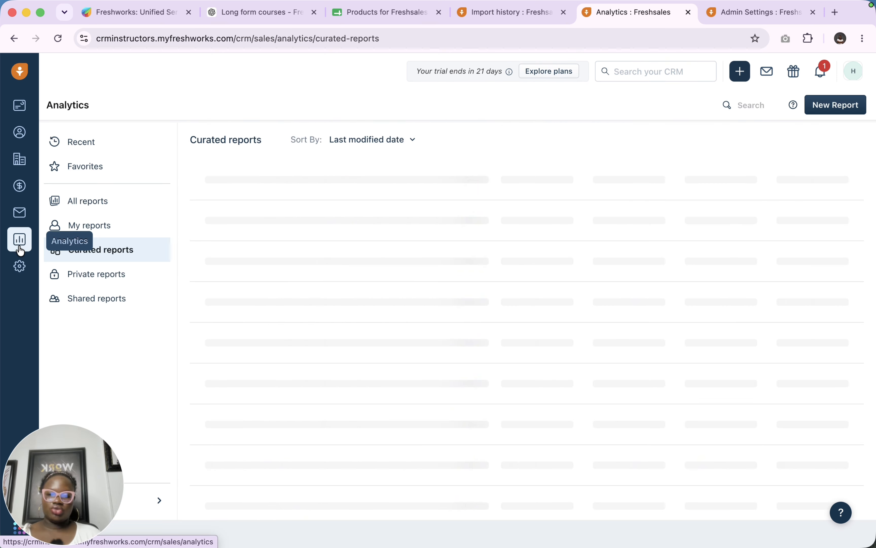
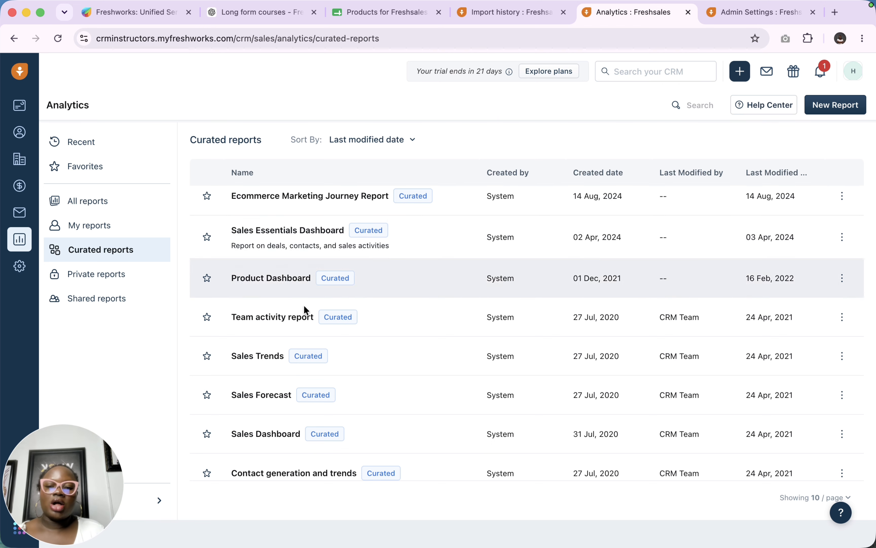
pyautogui.scroll(-1, 357, 346)
pyautogui.scroll(1, 357, 345)
pyautogui.scroll(2, 356, 342)
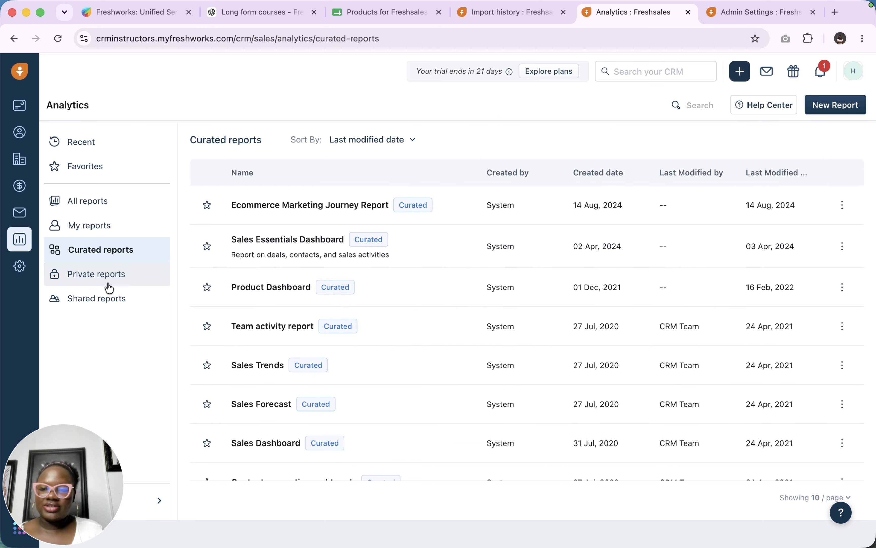
pyautogui.click(84, 277)
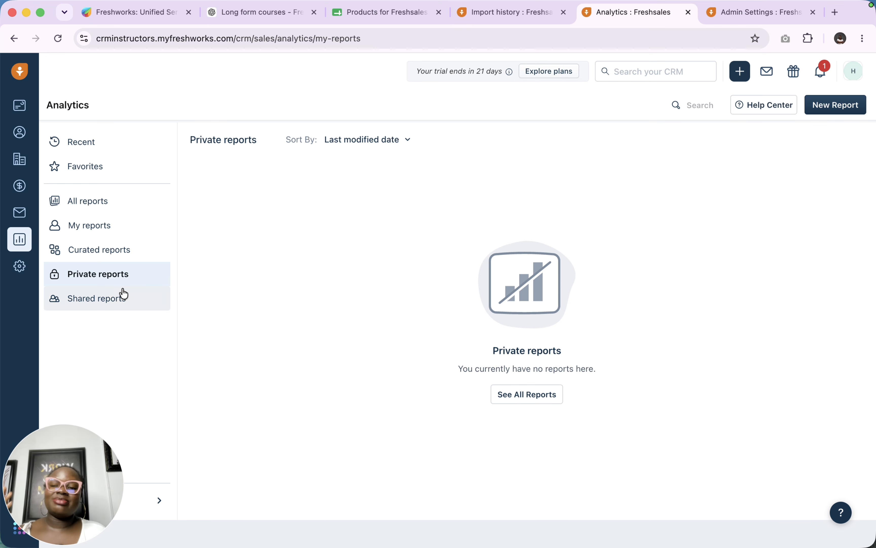
pyautogui.click(108, 303)
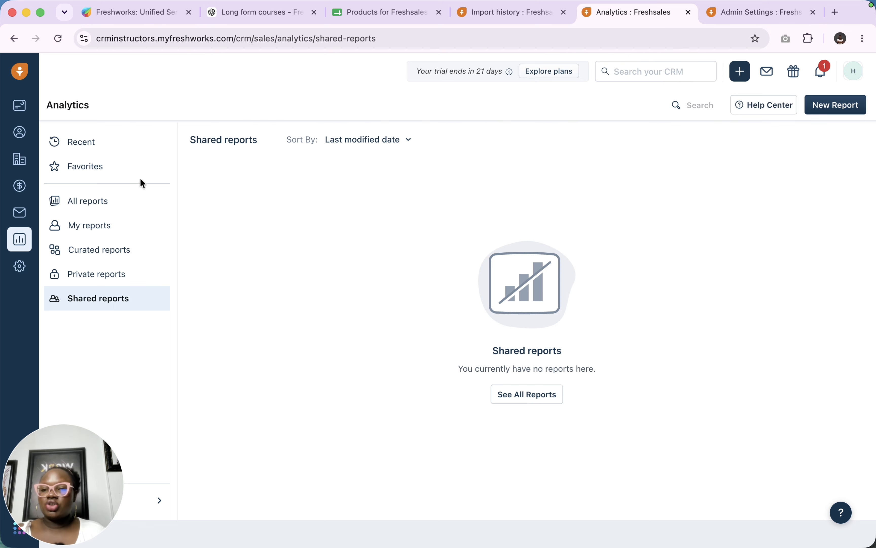
pyautogui.click(852, 104)
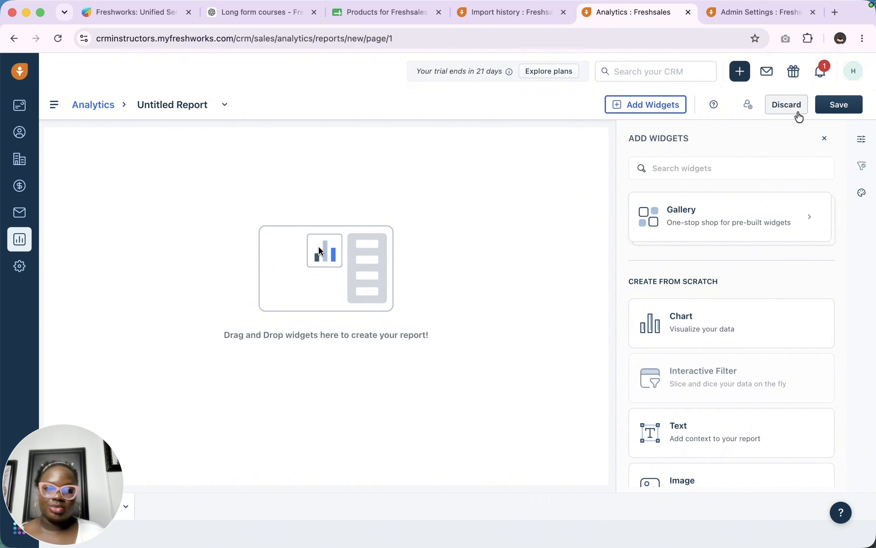
pyautogui.click(793, 111)
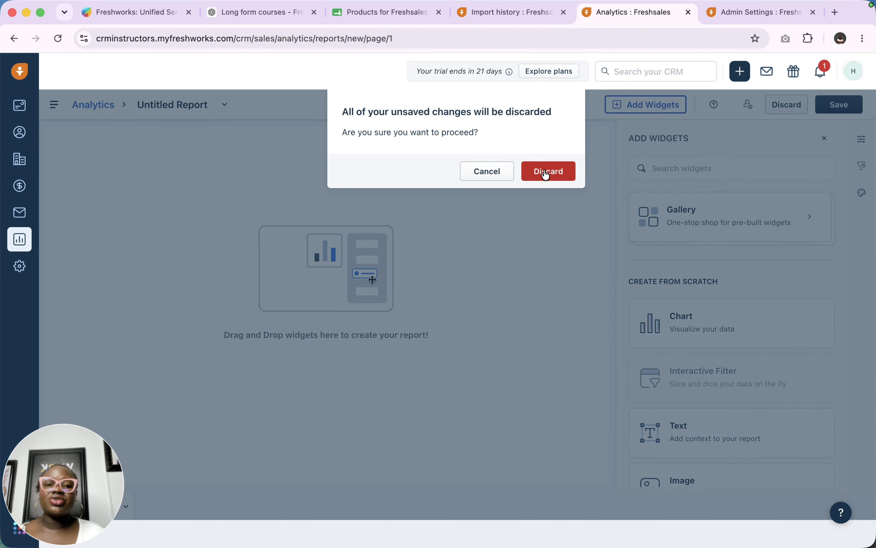
pyautogui.click(546, 172)
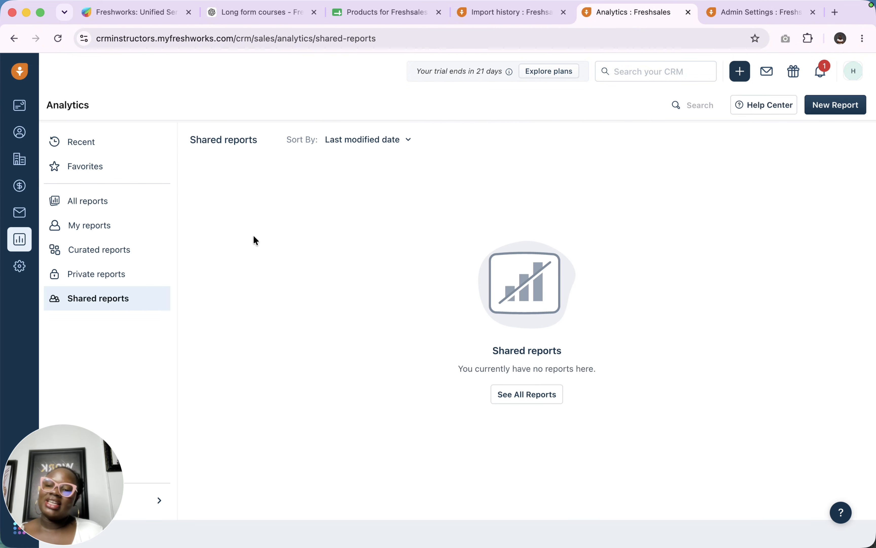
# Return to the curated reports and open the Sales Essentials Dashboard.
pyautogui.click(102, 254)
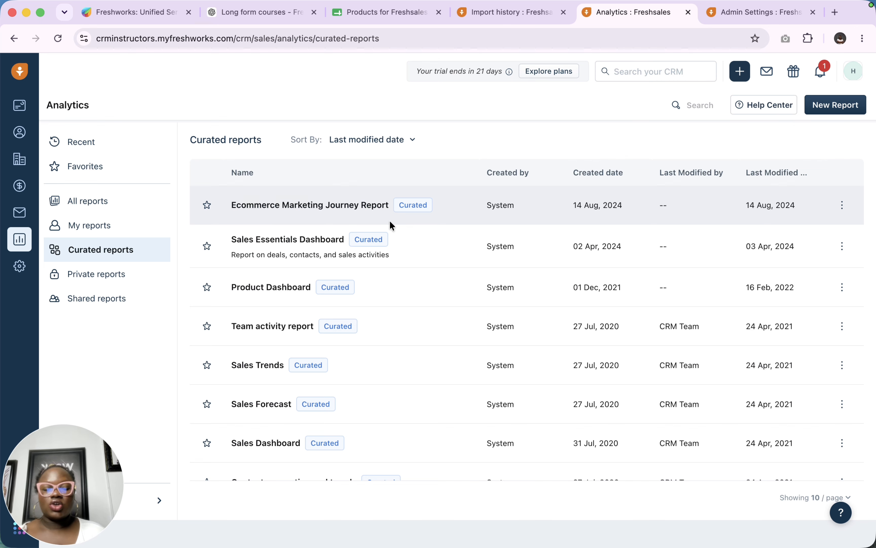
pyautogui.scroll(-1, 410, 287)
pyautogui.scroll(1, 411, 287)
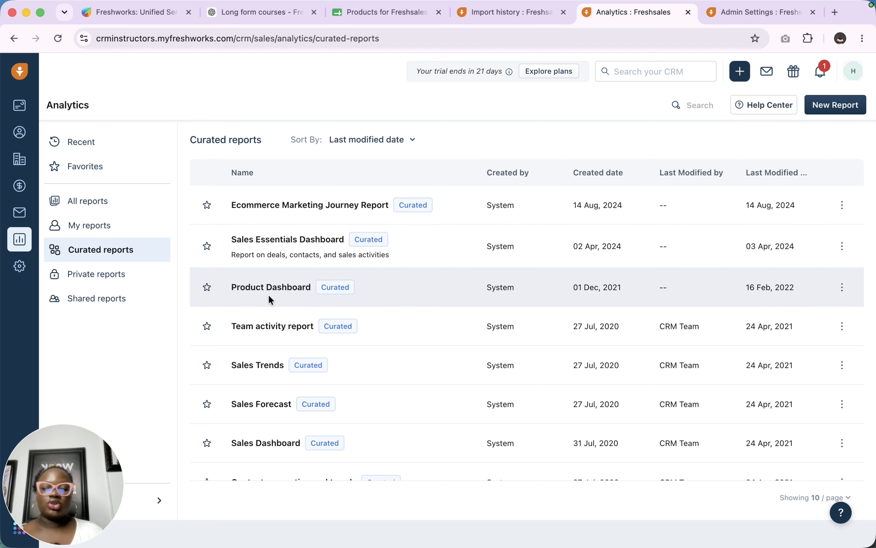
pyautogui.scroll(-1, 269, 297)
pyautogui.scroll(-1, 268, 295)
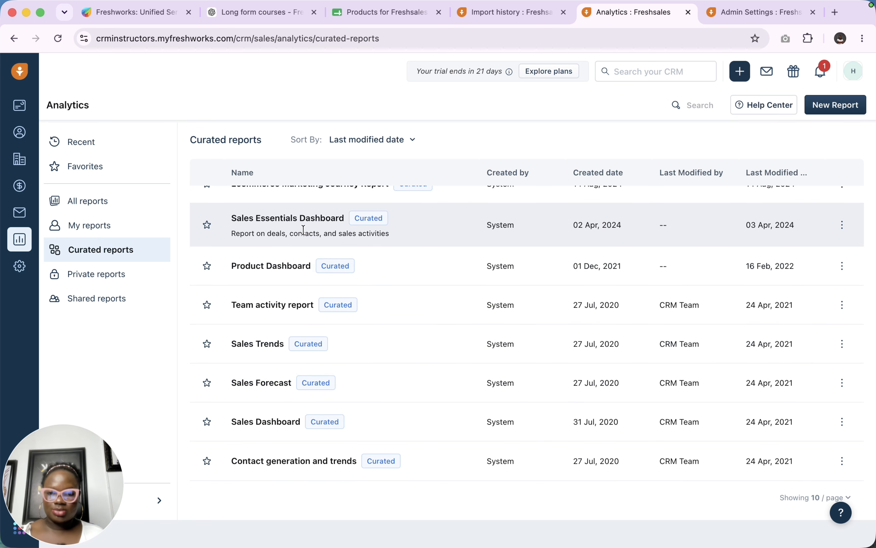
pyautogui.click(289, 217)
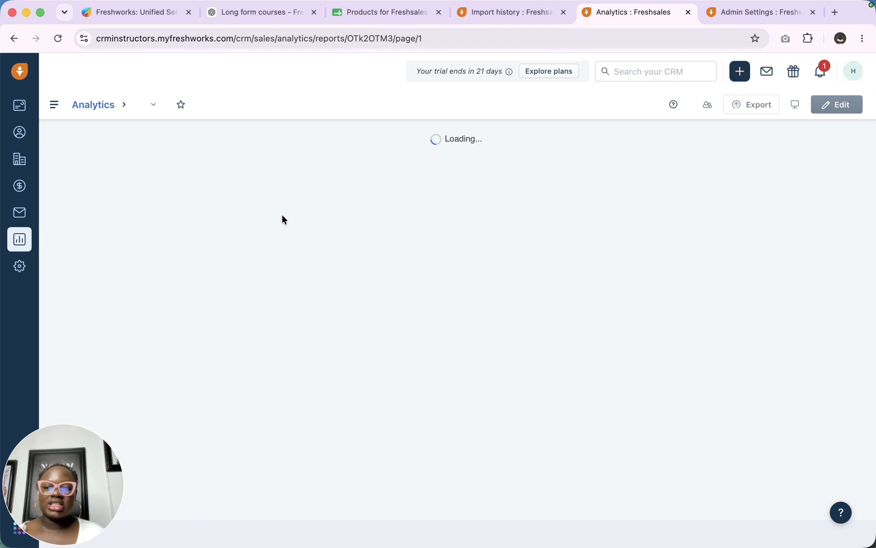
# Look over the Sales Essentials Dashboard, put it into edit mode and check the chart types offered for the Revenue won widget.
pyautogui.scroll(-3, 448, 329)
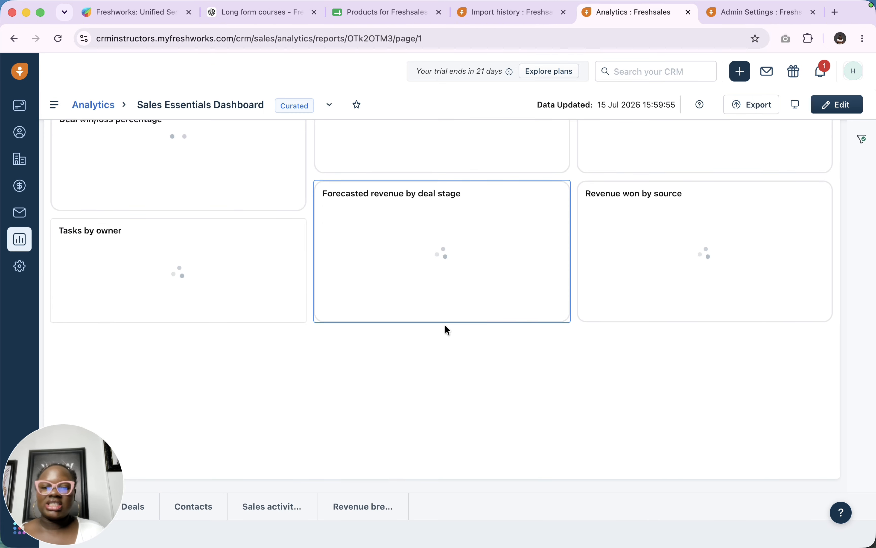
pyautogui.scroll(3, 445, 323)
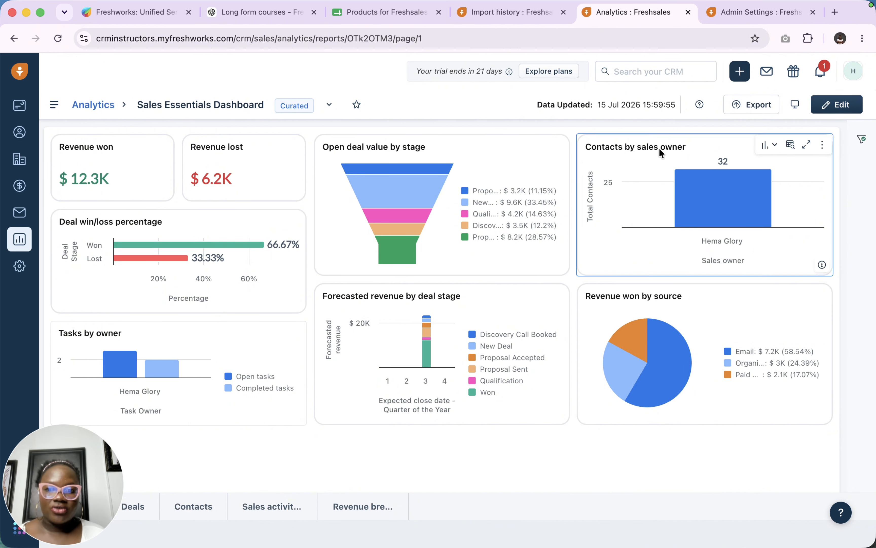
pyautogui.click(834, 106)
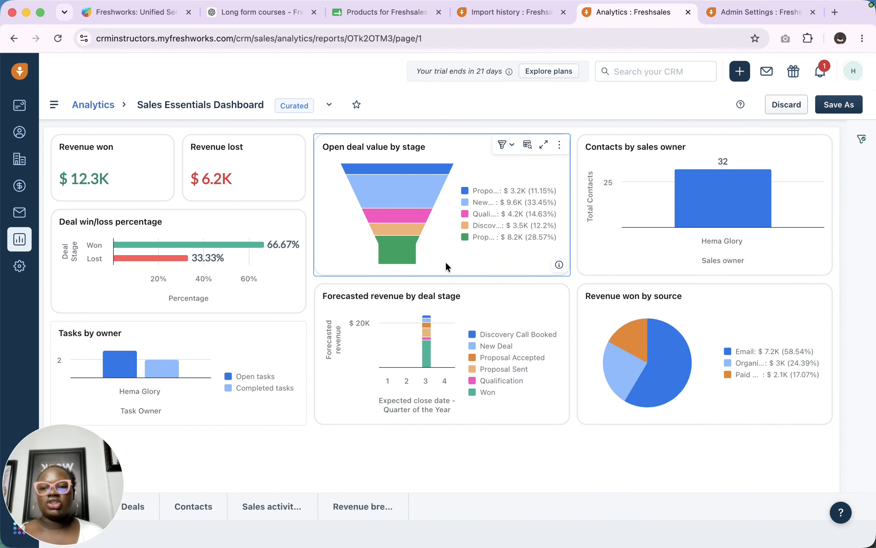
pyautogui.click(117, 168)
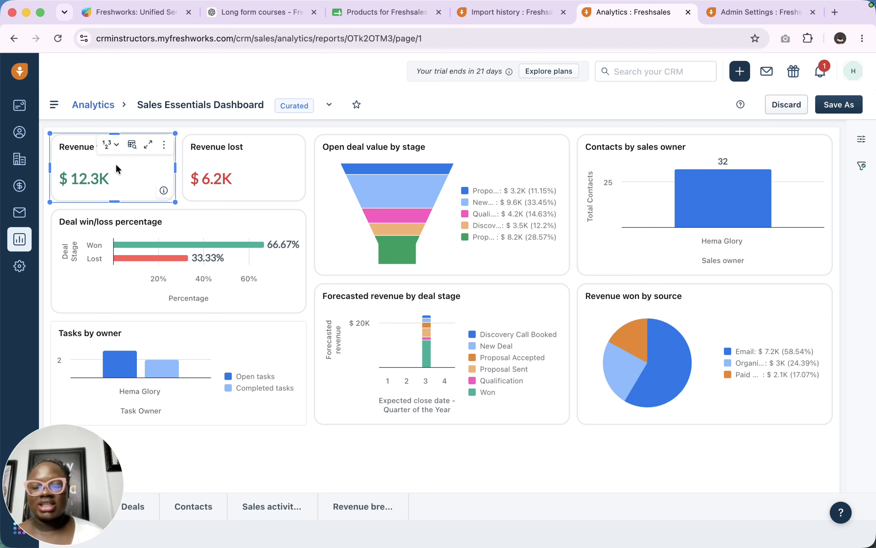
pyautogui.click(334, 197)
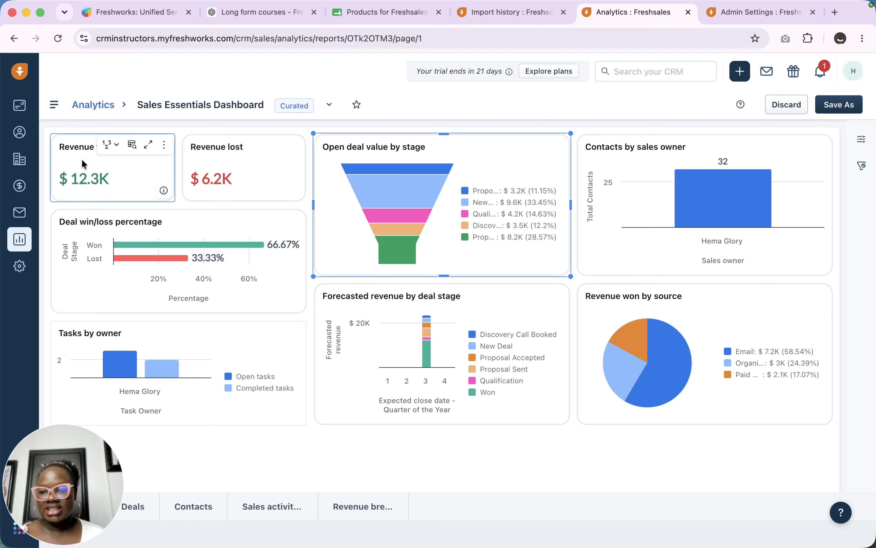
pyautogui.click(109, 145)
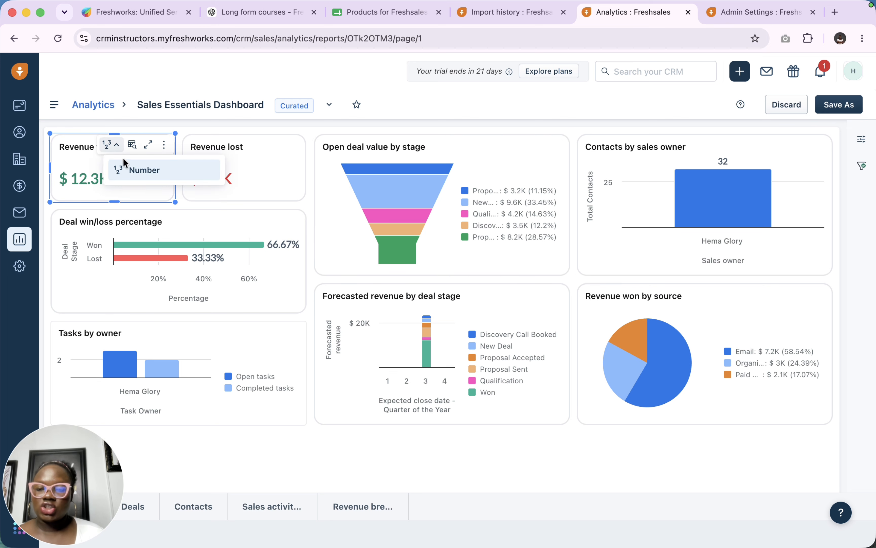
pyautogui.click(131, 173)
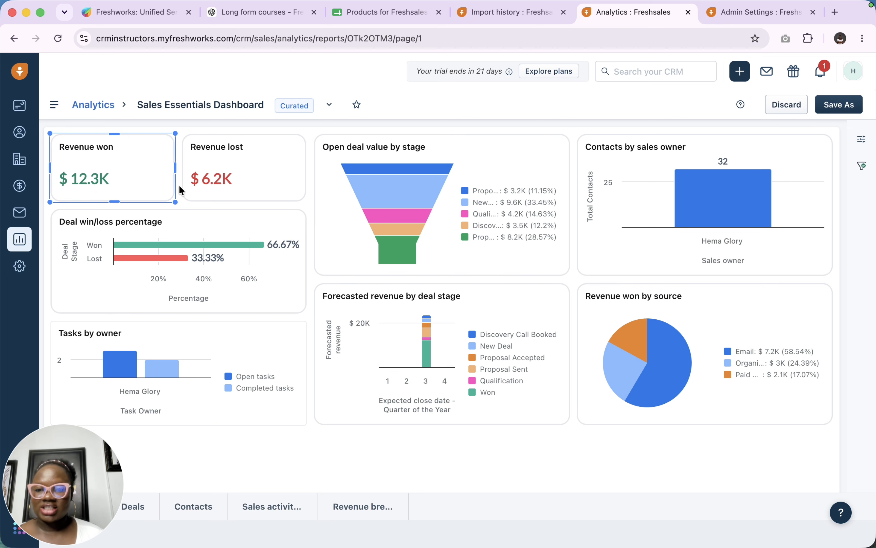
# Change the Open deal value by stage widget to a bar chart and the Contacts by sales owner widget to a donut chart.
pyautogui.click(513, 153)
pyautogui.click(511, 146)
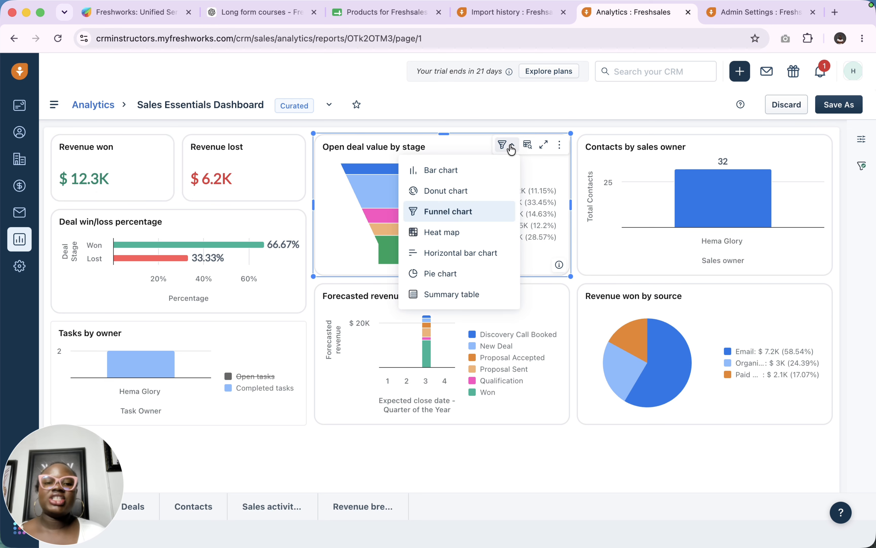
pyautogui.click(445, 183)
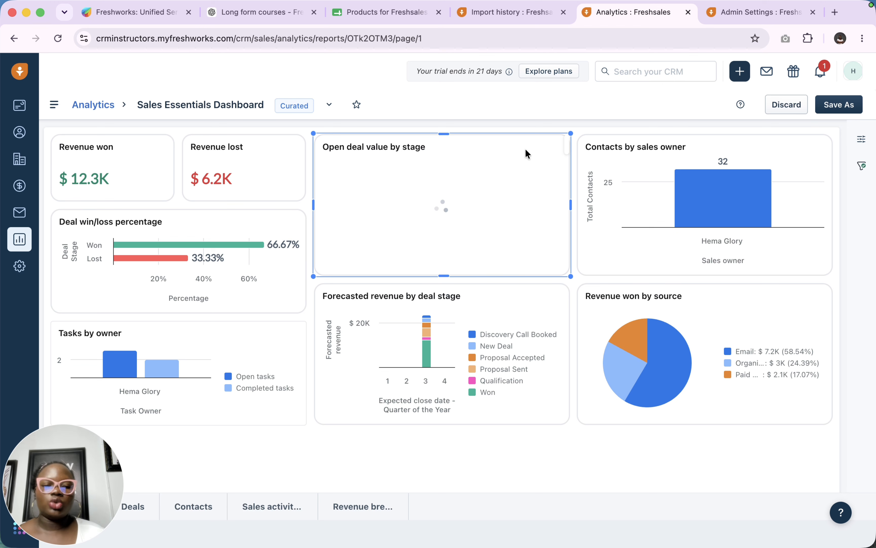
pyautogui.click(769, 146)
pyautogui.click(770, 145)
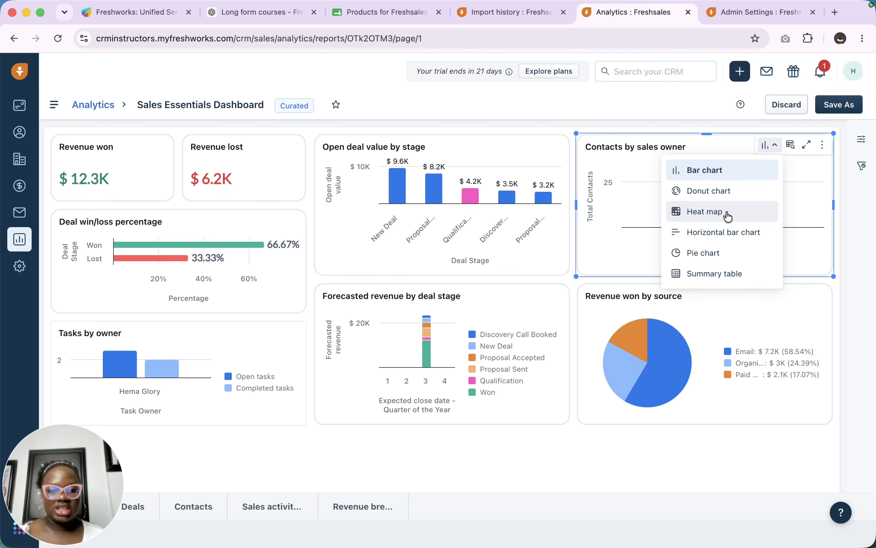
pyautogui.click(719, 197)
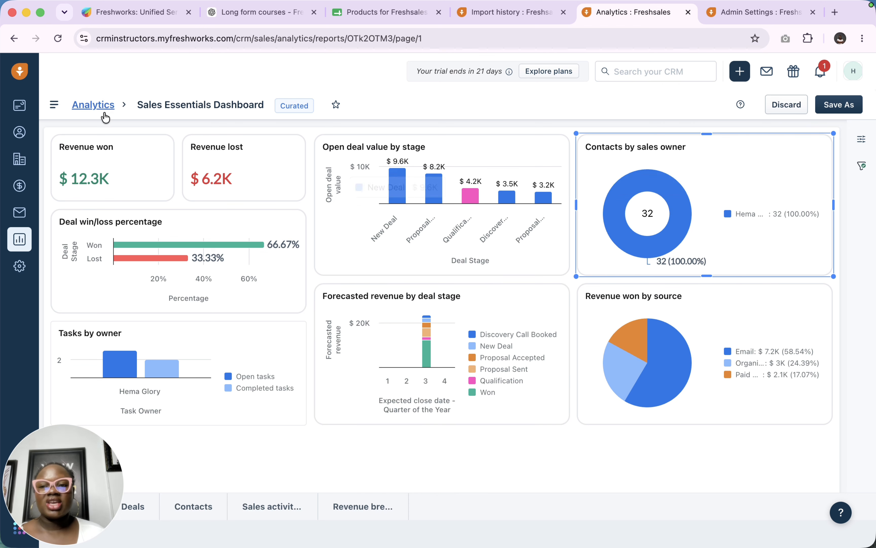
# Leave the dashboard without saving its changes and start a new report with the gallery of pre-built widgets open.
pyautogui.click(93, 105)
pyautogui.click(370, 171)
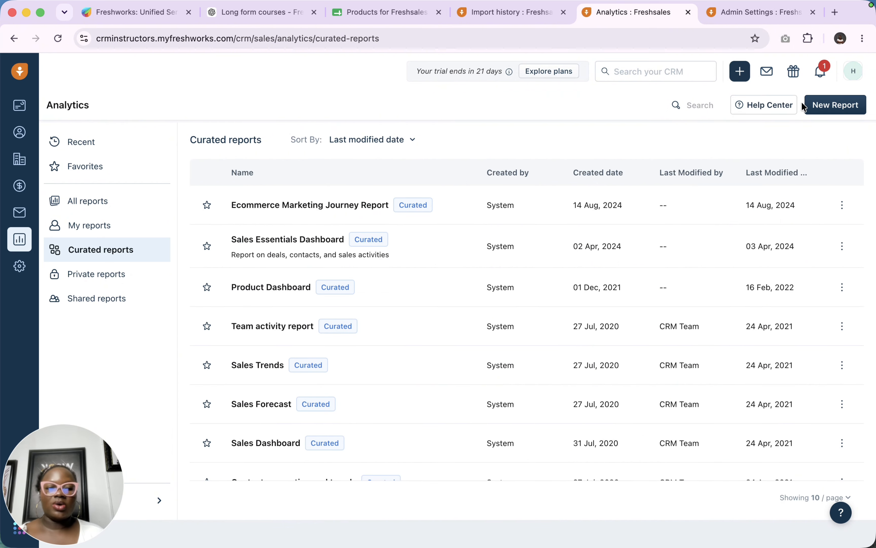
pyautogui.click(837, 107)
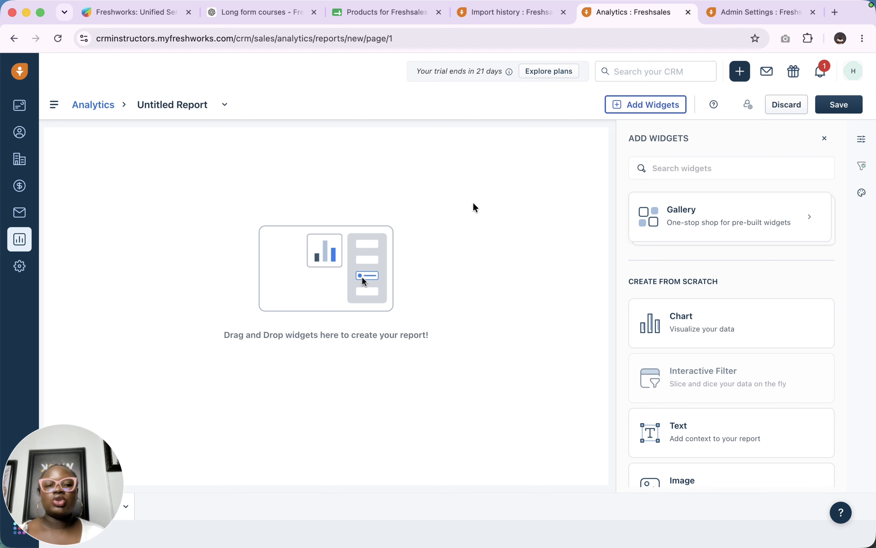
pyautogui.click(654, 108)
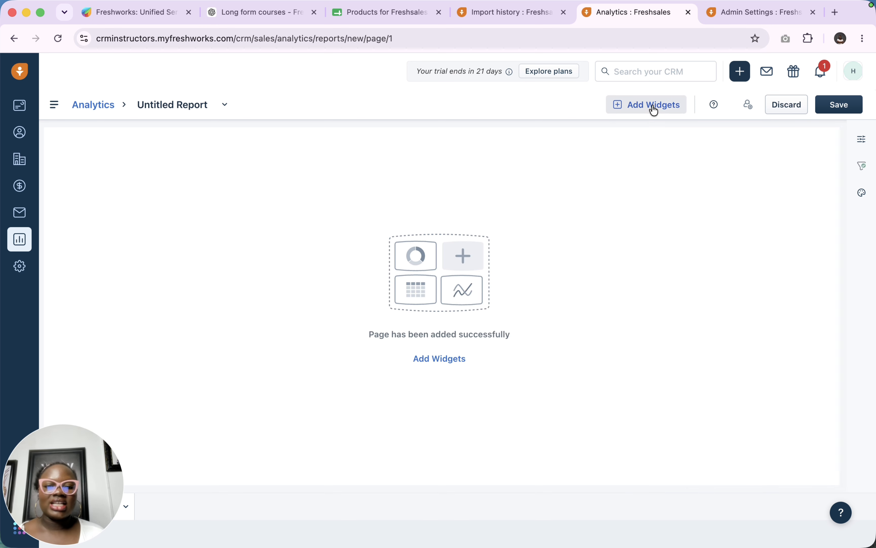
pyautogui.click(433, 364)
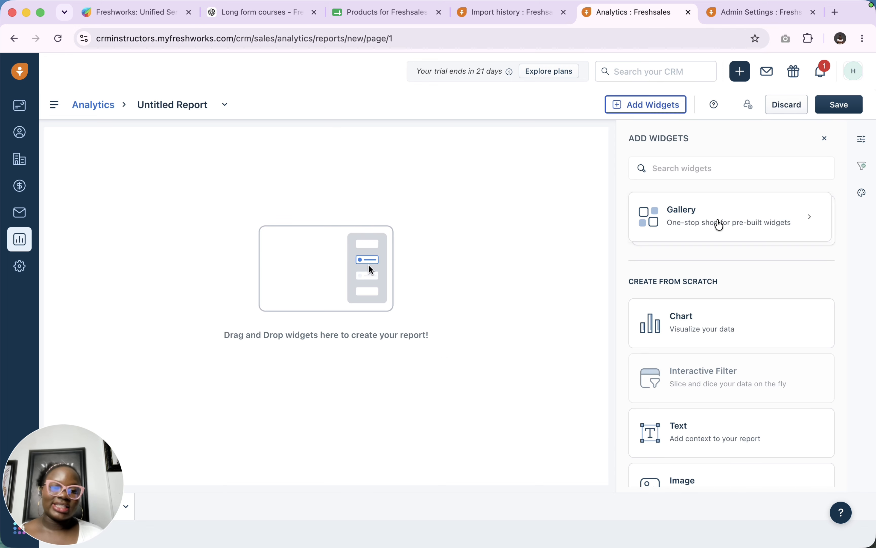
pyautogui.click(760, 221)
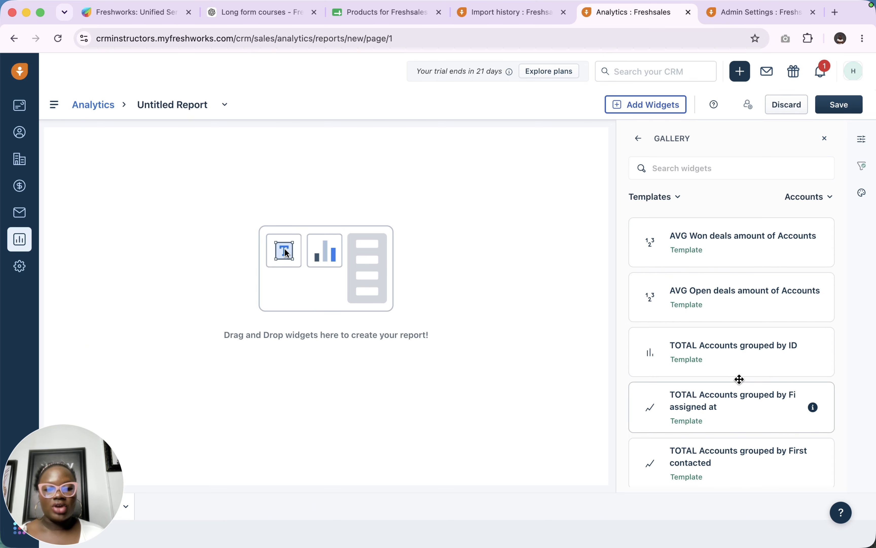
# Switch the gallery templates from Accounts to Contacts and add the TOTAL Contacts grouped by External ID widget to the report.
pyautogui.scroll(-10, 739, 367)
pyautogui.scroll(10, 740, 370)
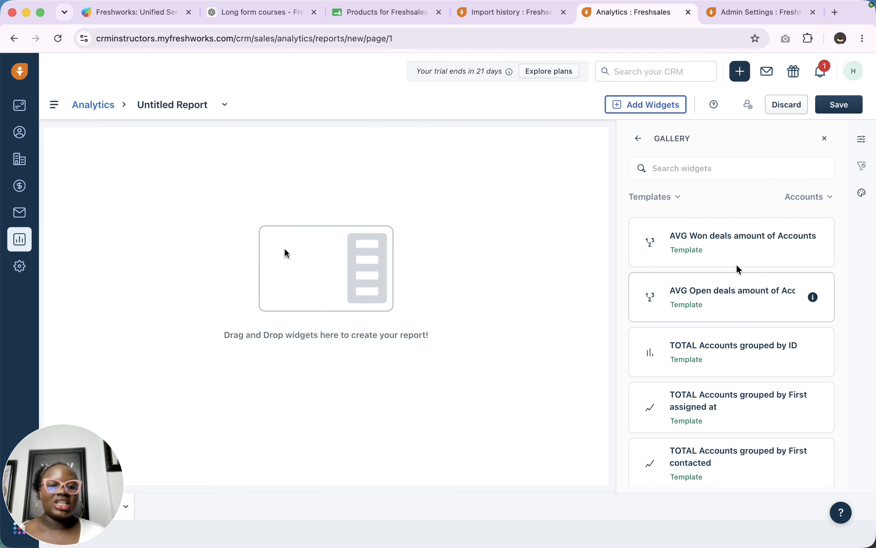
pyautogui.scroll(-15, 719, 227)
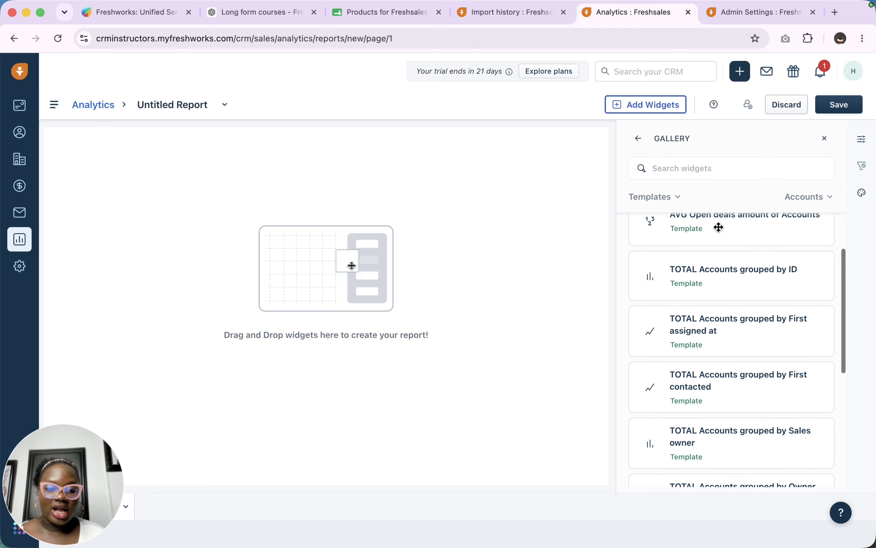
pyautogui.scroll(-5, 718, 227)
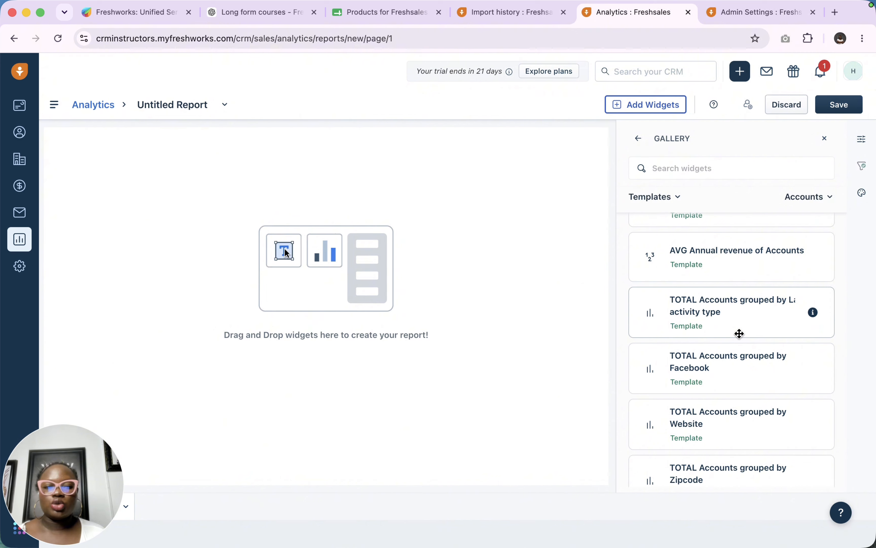
pyautogui.scroll(20, 740, 334)
pyautogui.click(807, 200)
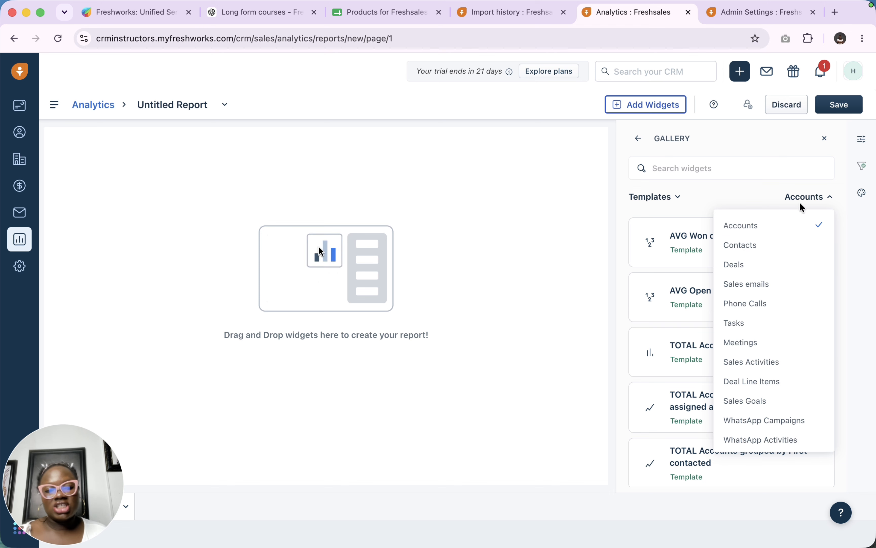
pyautogui.click(772, 253)
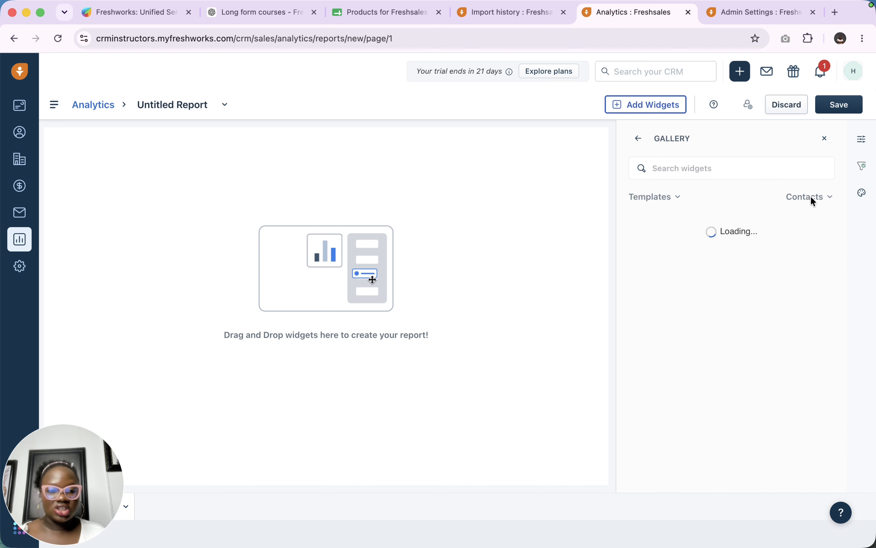
pyautogui.hscroll(3, 799, 202)
pyautogui.click(539, 279)
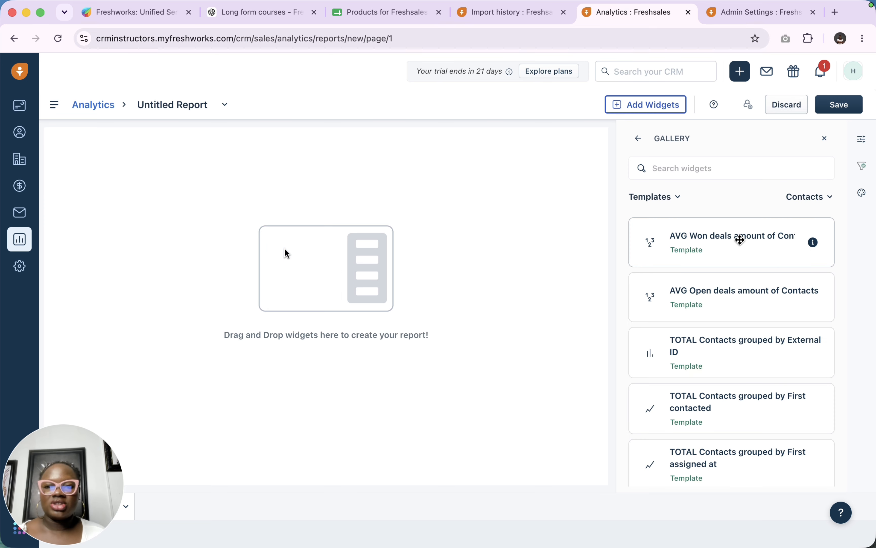
# Add the TOTAL Contacts grouped by Sales owner and TOTAL Contacts grouped by Tags widgets to the report.
pyautogui.scroll(-1, 745, 407)
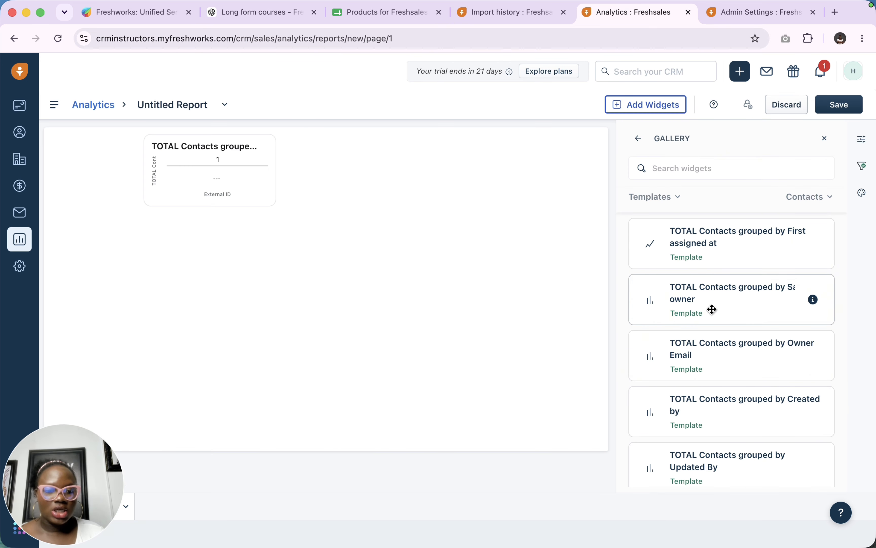
pyautogui.moveTo(753, 297); pyautogui.dragTo(450, 196)
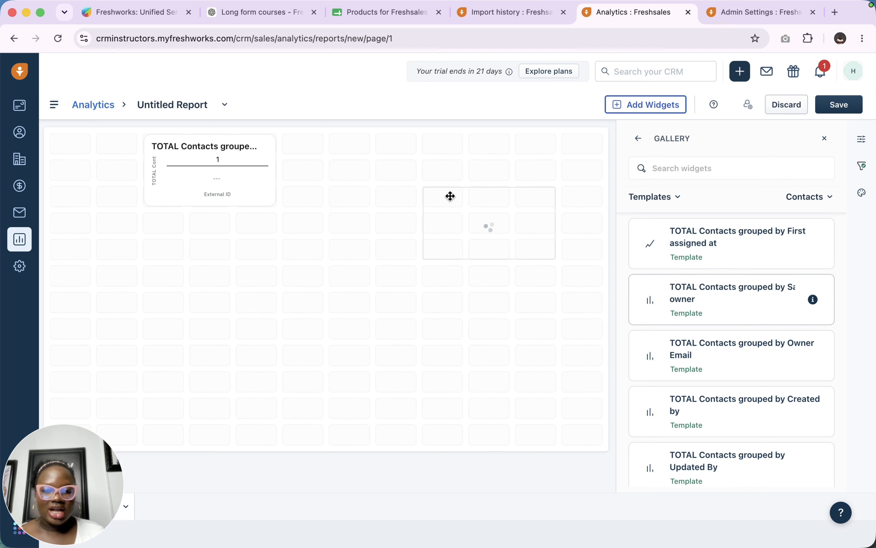
pyautogui.scroll(-4, 711, 422)
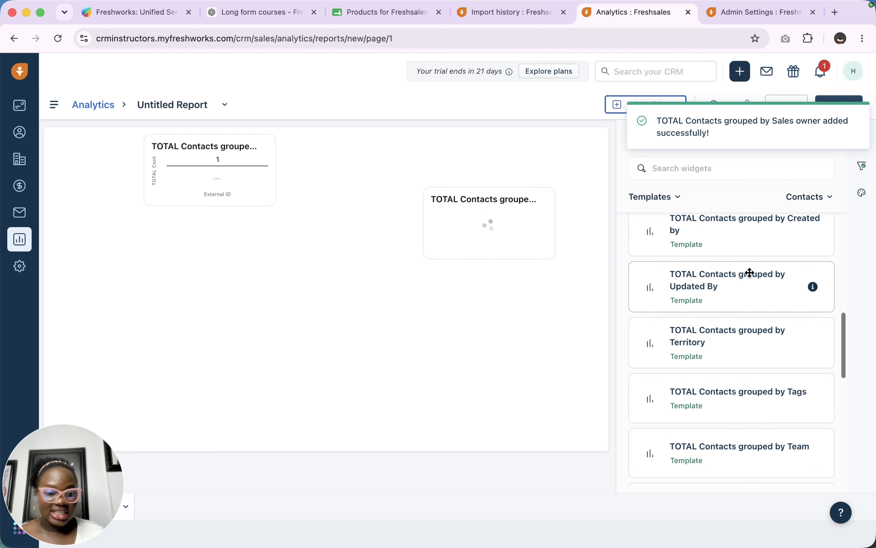
pyautogui.scroll(-2, 739, 357)
pyautogui.scroll(-1, 740, 356)
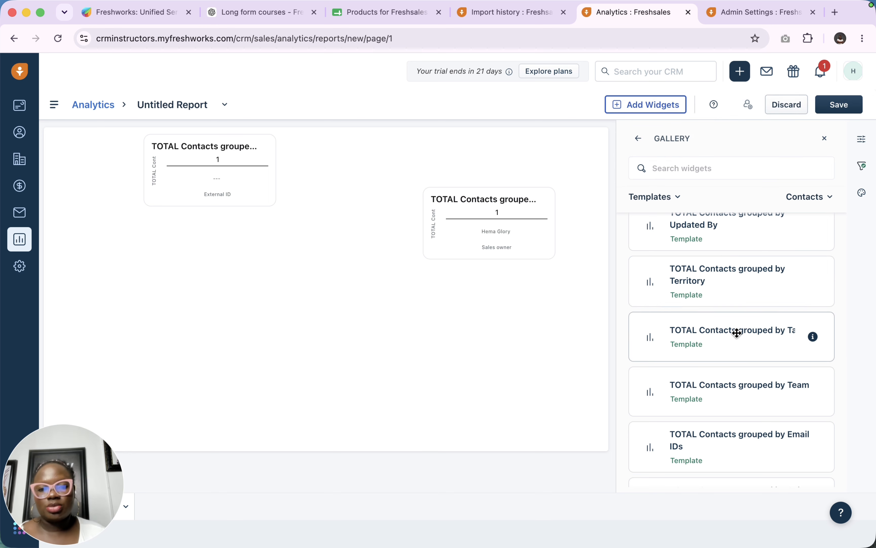
pyautogui.moveTo(737, 332); pyautogui.dragTo(426, 319)
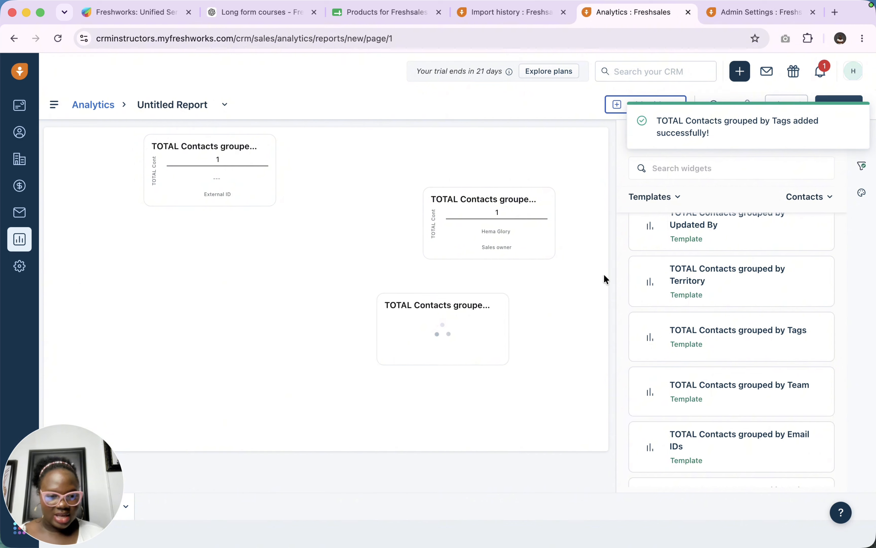
# Add the TOTAL Contacts grouped by Status and TOTAL Contacts grouped by Service Interest widgets below the existing ones.
pyautogui.scroll(-5, 716, 458)
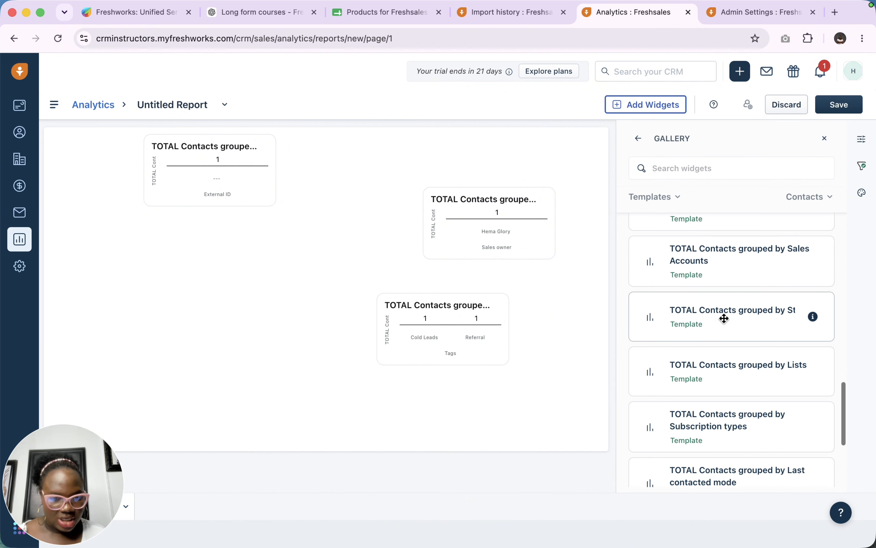
pyautogui.moveTo(734, 313); pyautogui.dragTo(241, 317)
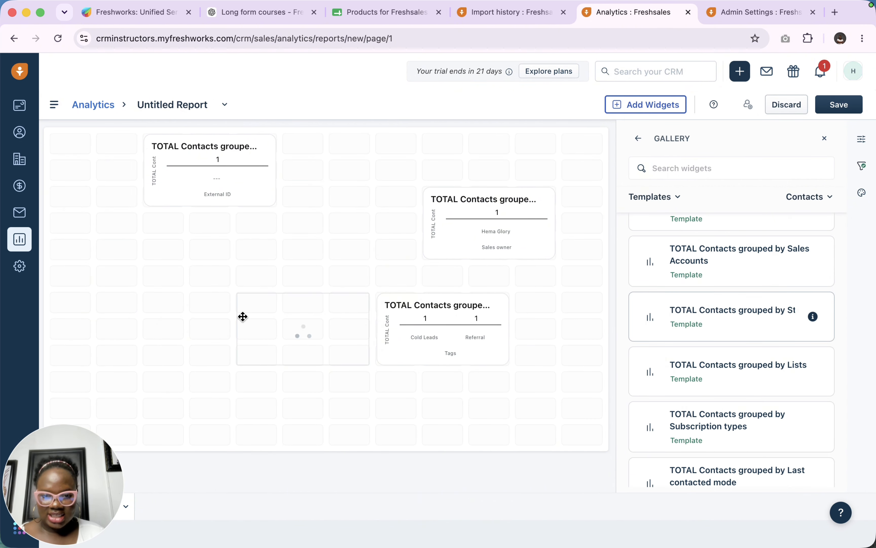
pyautogui.scroll(-3, 741, 324)
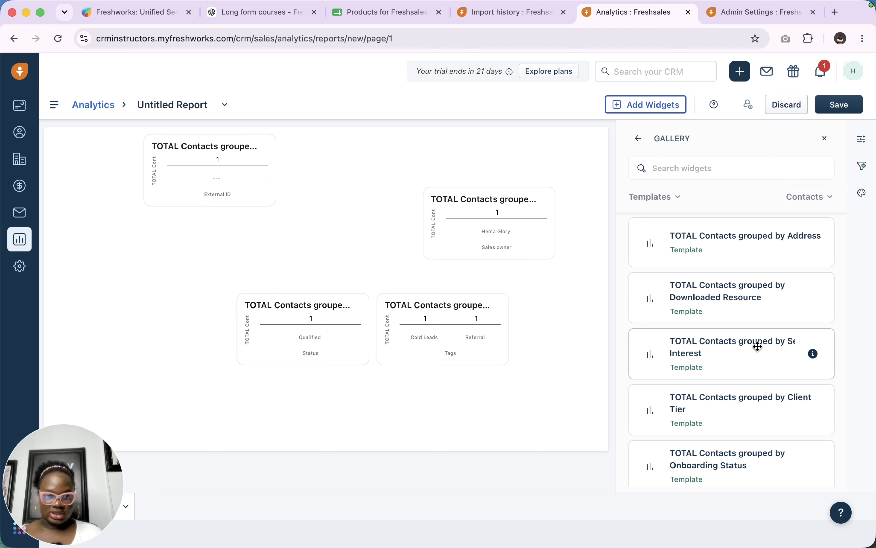
pyautogui.moveTo(758, 347); pyautogui.dragTo(290, 402)
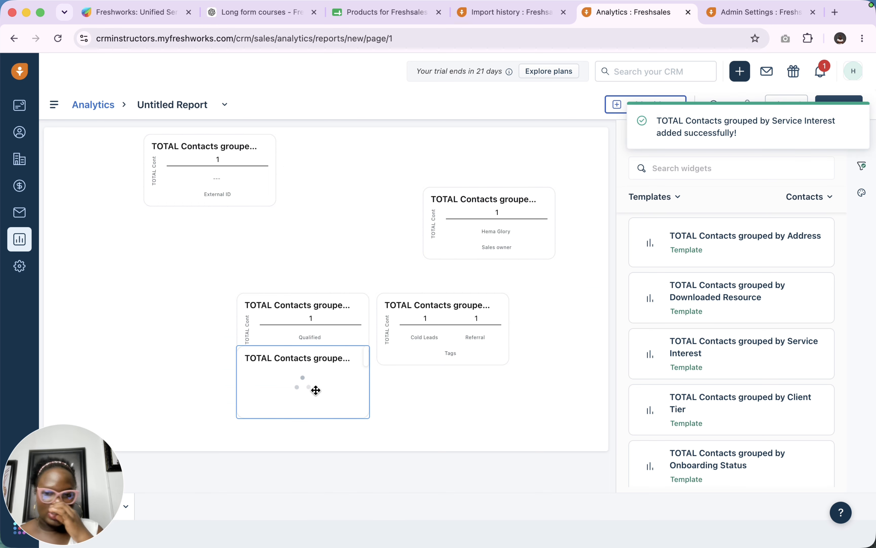
# Remove the External ID widget, then move the Sales owner widget to the report's upper-left corner and enlarge it.
pyautogui.click(150, 144)
pyautogui.moveTo(228, 246)
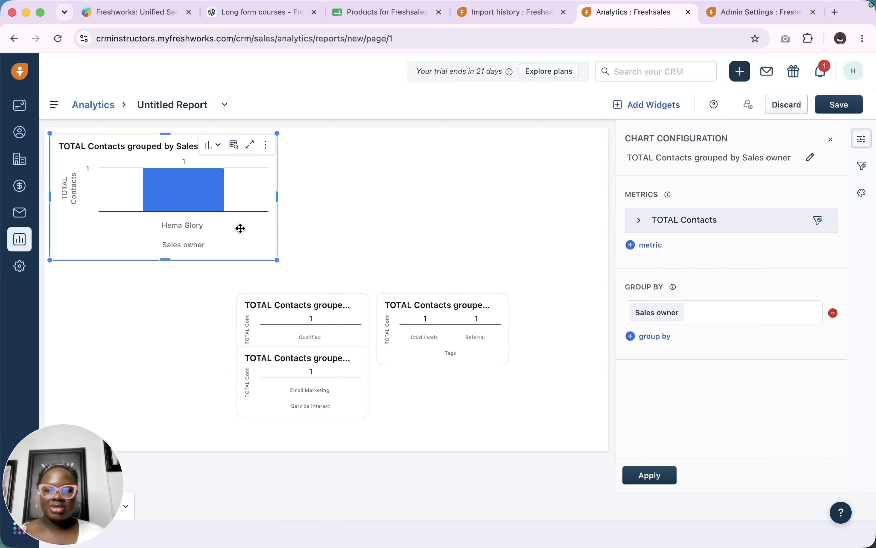
pyautogui.moveTo(247, 218); pyautogui.dragTo(239, 204)
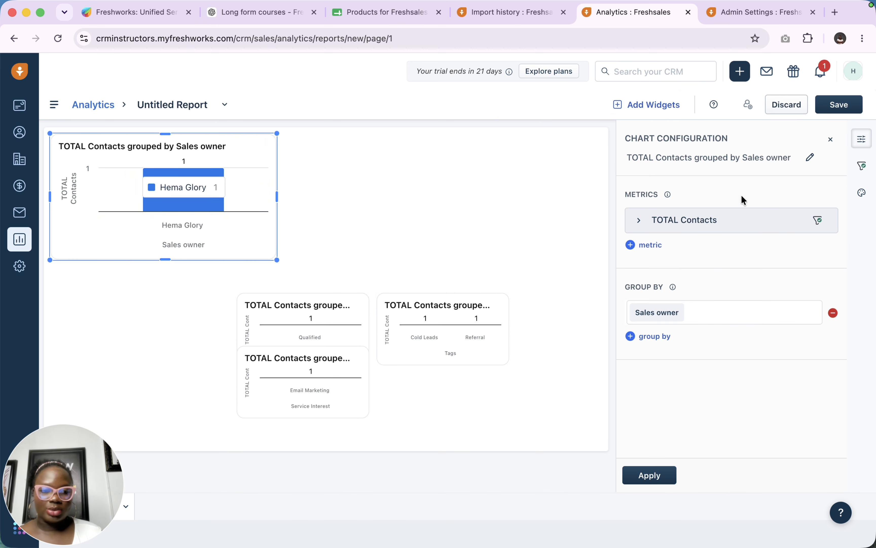
# Set the Date Range Dimension of the Sales owner widget's TOTAL Contacts metric to Created at.
pyautogui.click(639, 220)
pyautogui.scroll(-1, 723, 292)
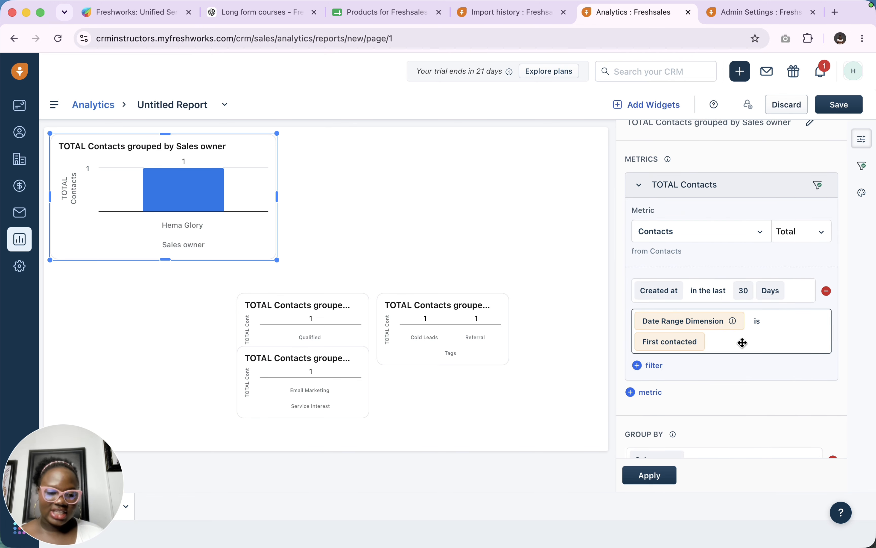
pyautogui.press('BackSpace')
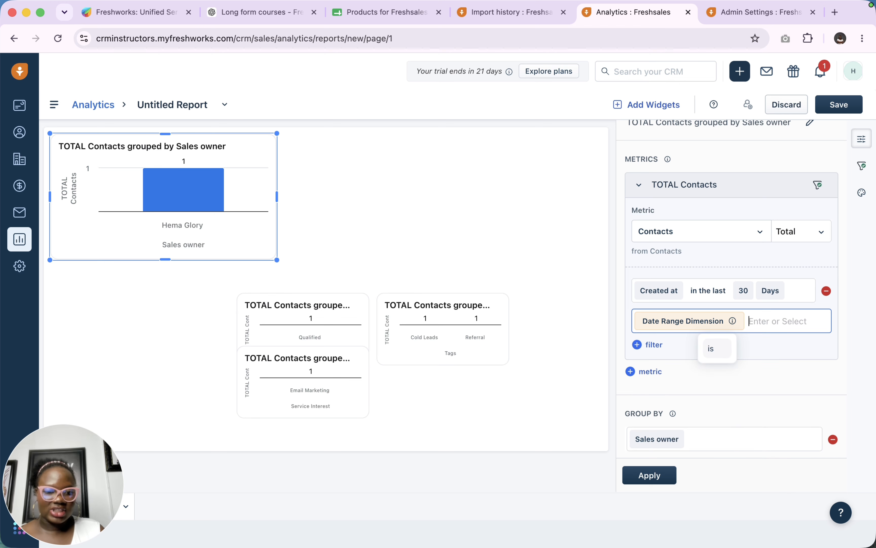
pyautogui.click(757, 322)
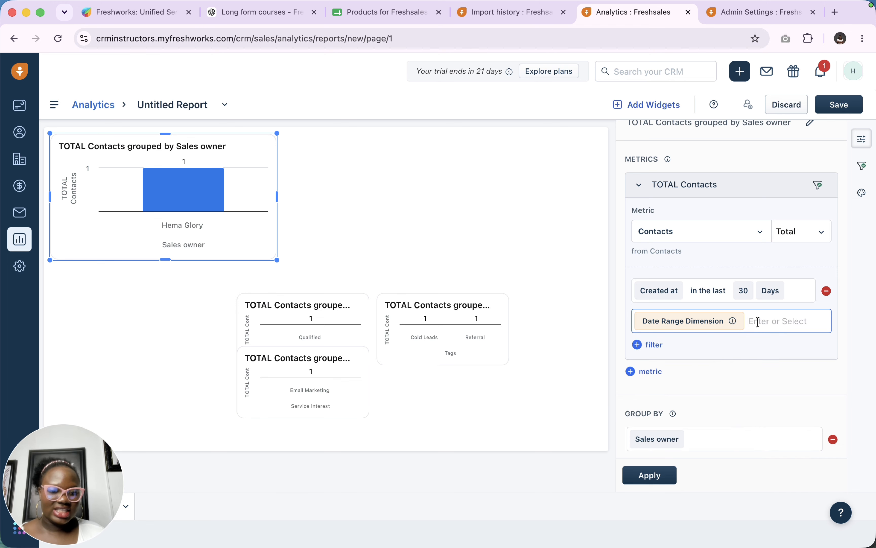
pyautogui.click(711, 359)
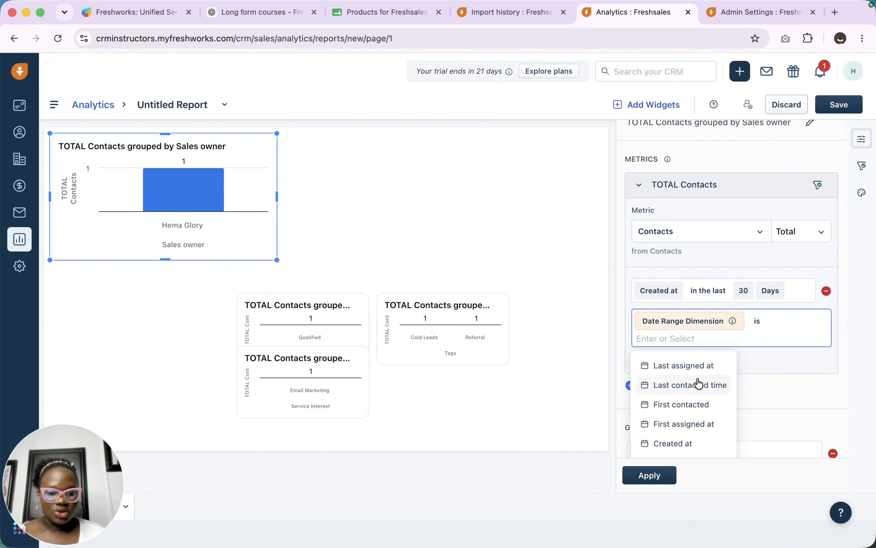
pyautogui.click(673, 442)
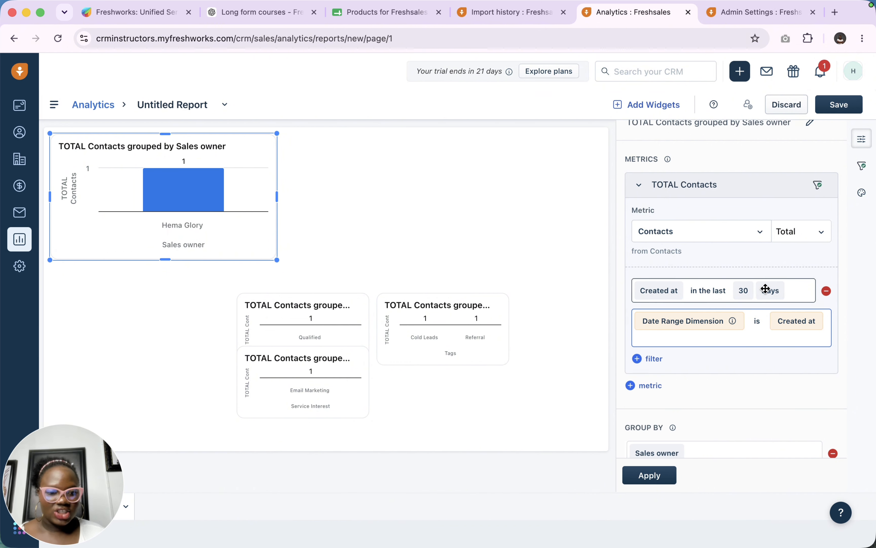
# Set the metric's Created at filter to "is anything", keep Total as the aggregation, and apply the configuration to the Sales owner widget.
pyautogui.click(786, 289)
pyautogui.press('BackSpace')
pyautogui.press('BackSpace')
pyautogui.press('BackSpace')
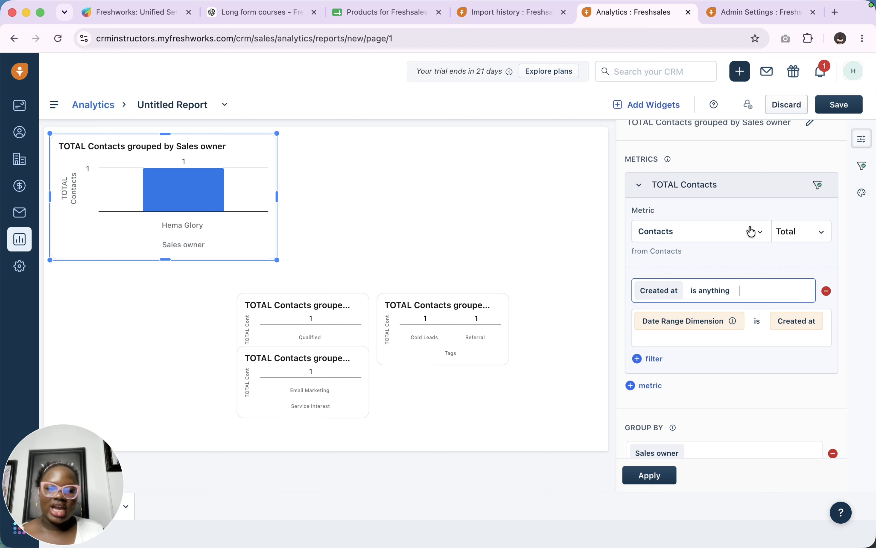
pyautogui.click(807, 231)
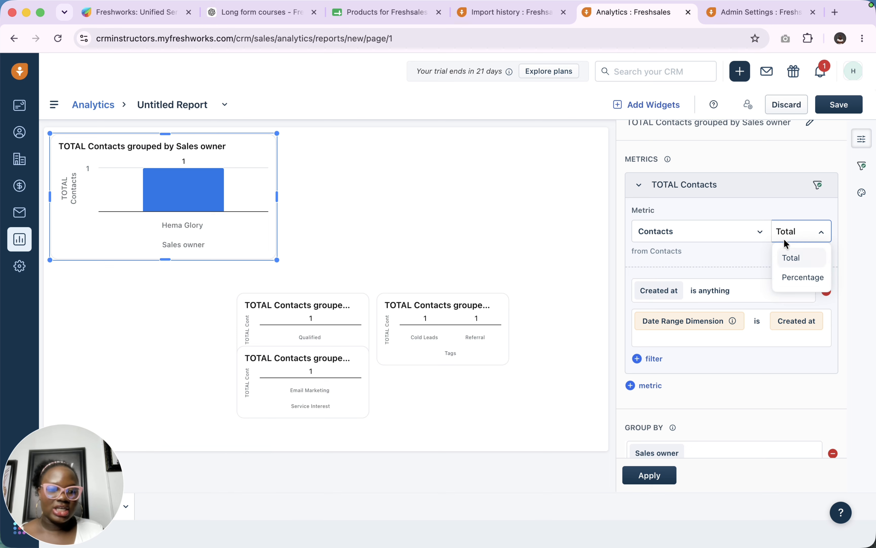
pyautogui.click(795, 261)
pyautogui.scroll(-2, 774, 321)
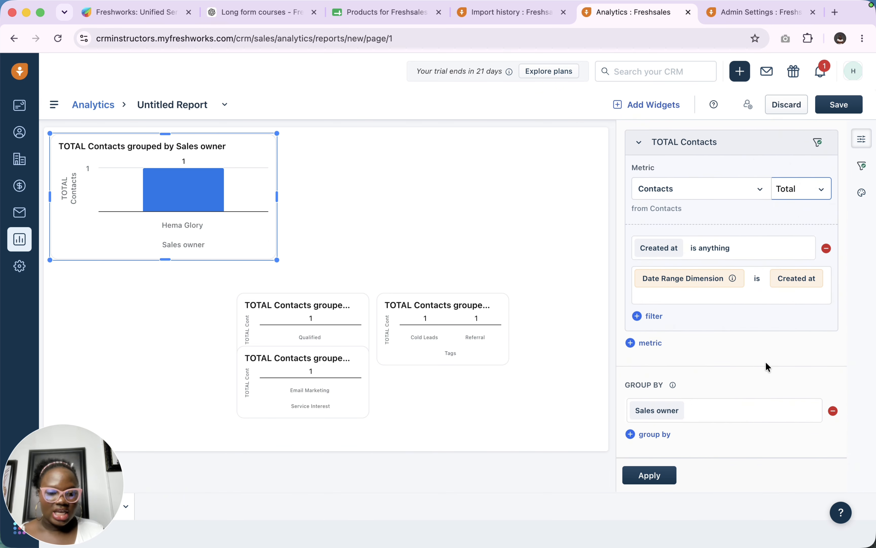
pyautogui.click(661, 474)
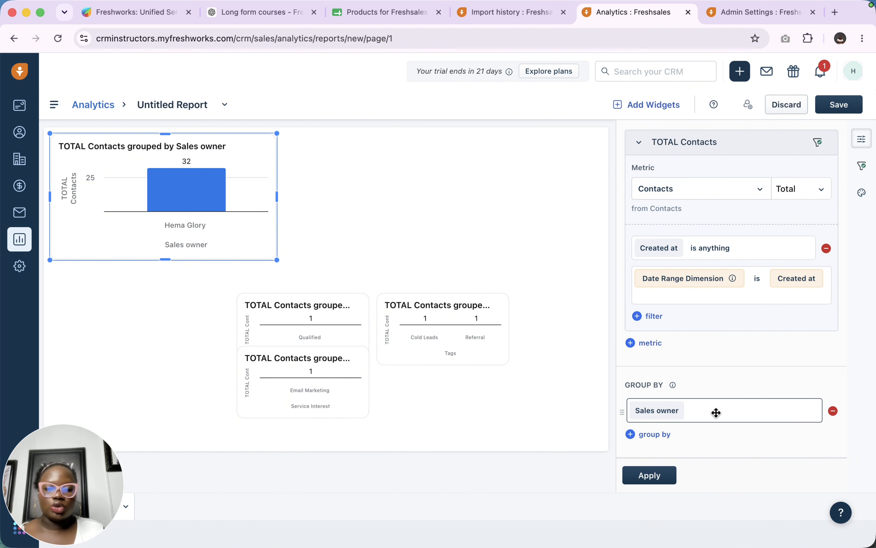
# Add Original source as a second grouping on the Sales owner widget and apply it.
pyautogui.click(654, 436)
pyautogui.scroll(-1, 671, 422)
pyautogui.click(668, 412)
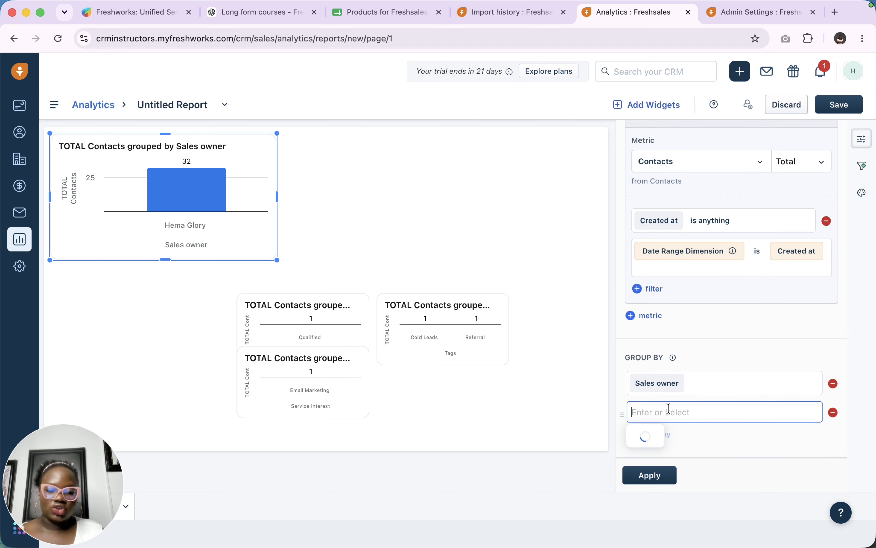
pyautogui.scroll(-3, 670, 406)
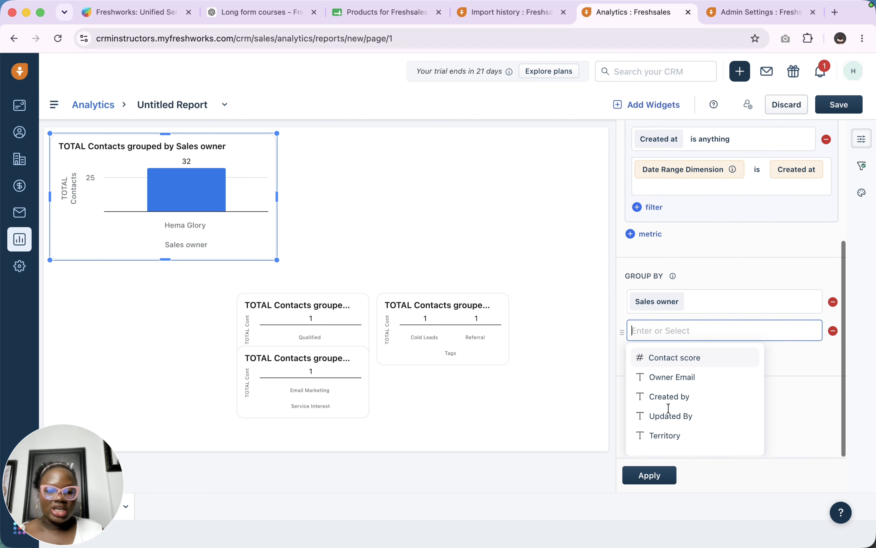
pyautogui.scroll(-10, 704, 367)
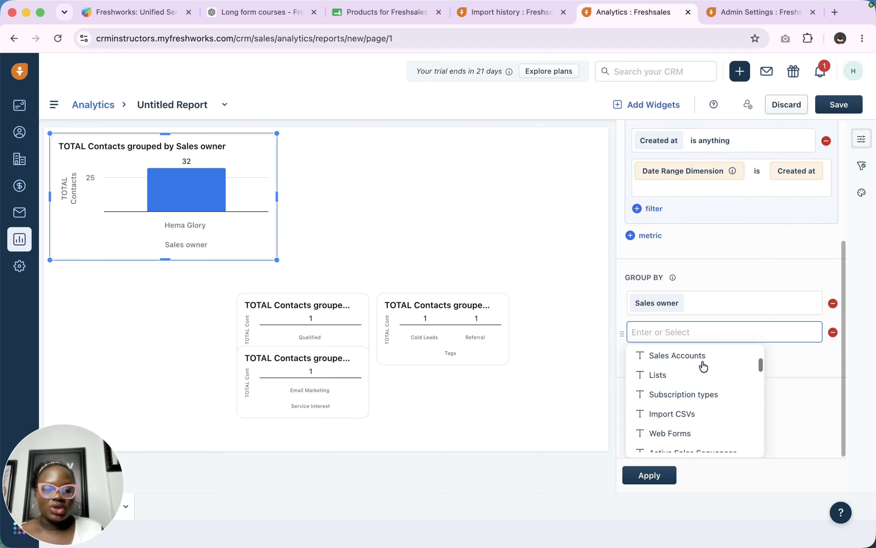
pyautogui.scroll(-8, 688, 440)
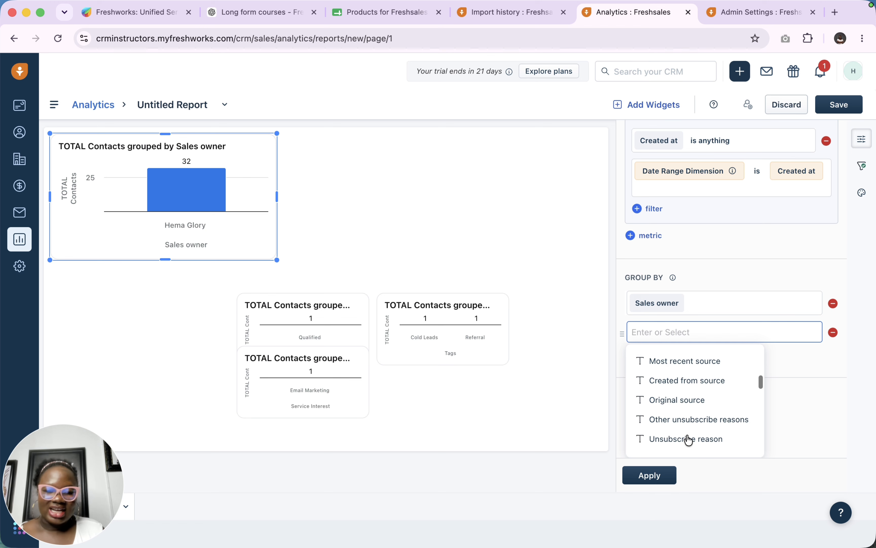
pyautogui.scroll(10, 689, 440)
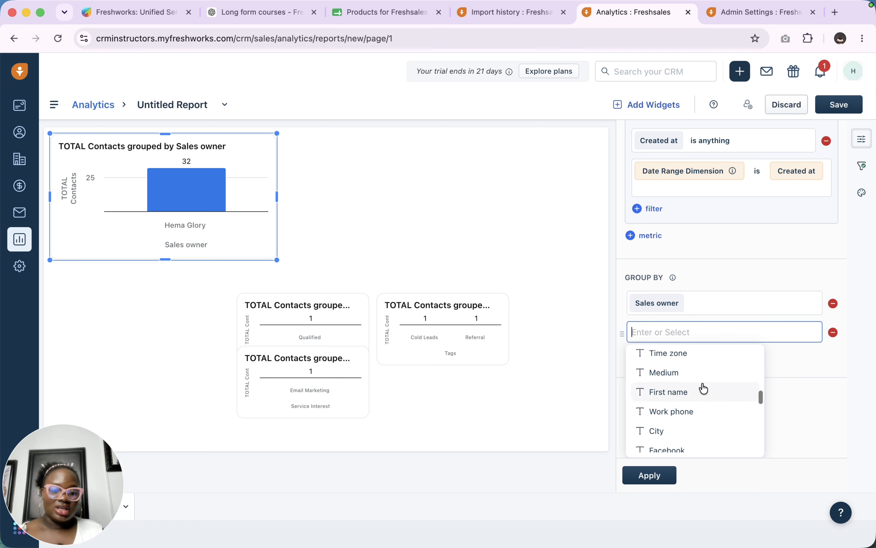
pyautogui.scroll(2, 702, 388)
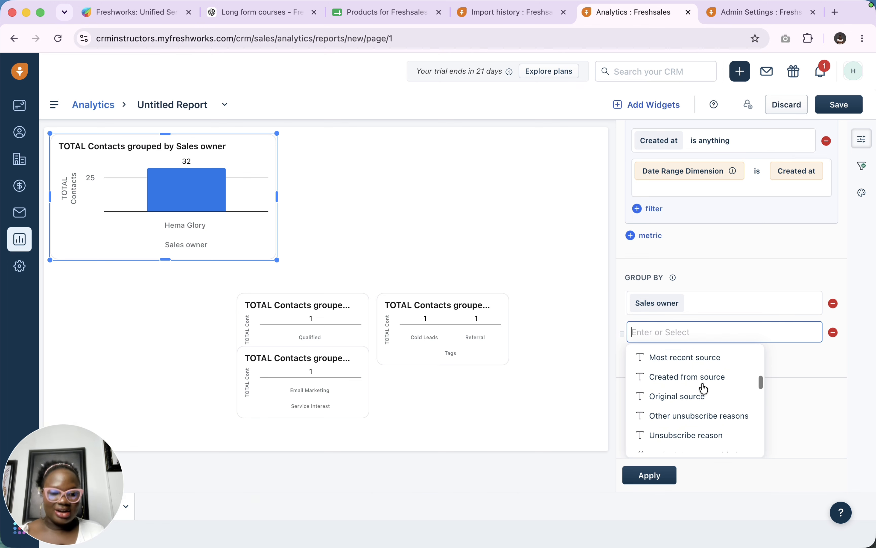
pyautogui.click(688, 395)
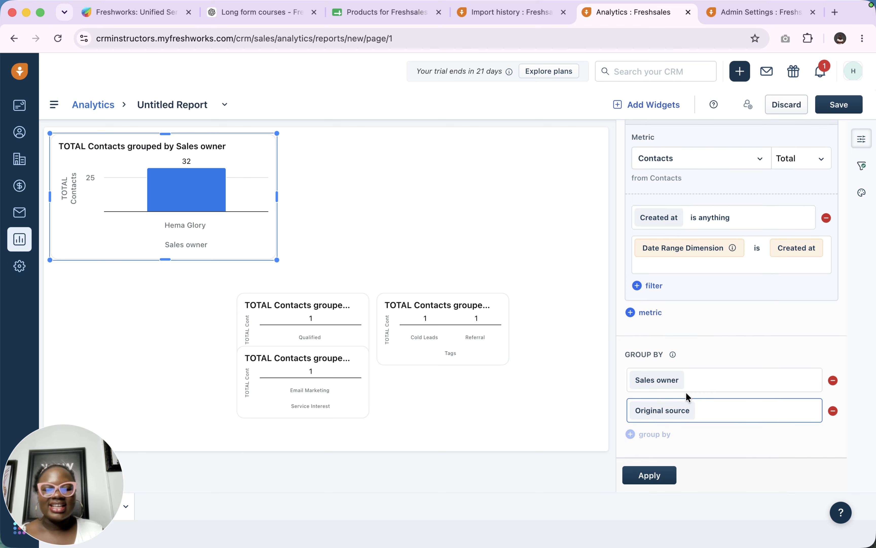
pyautogui.click(650, 475)
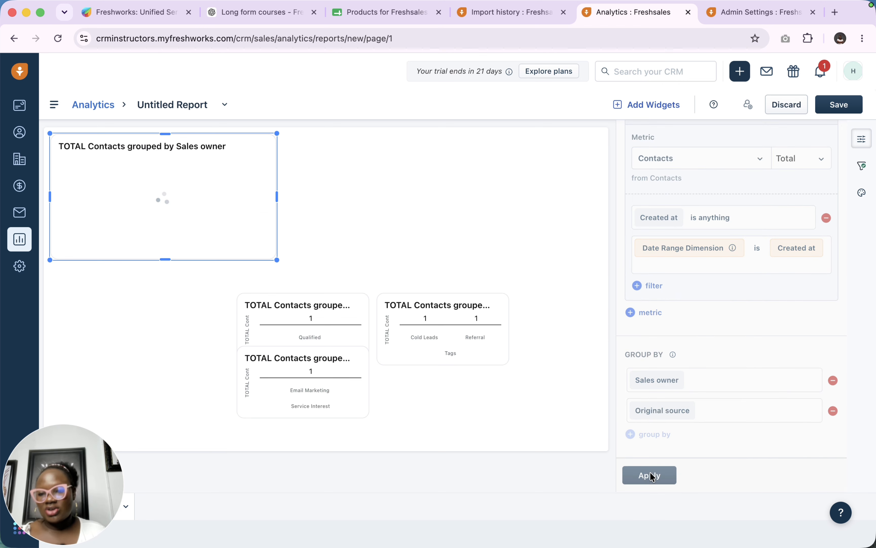
# Remove the second grouping from the Sales owner widget, leaving only Sales owner, and apply the configuration.
pyautogui.click(725, 414)
pyautogui.scroll(-2, 711, 434)
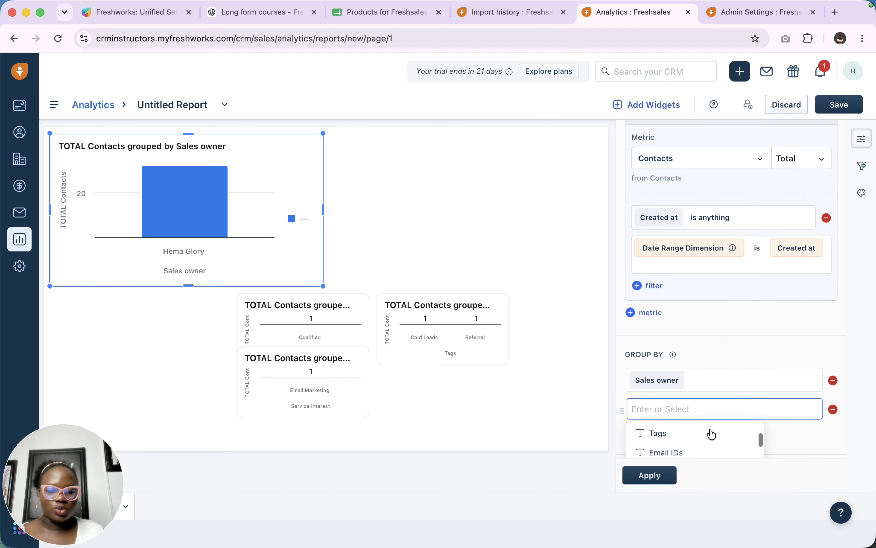
pyautogui.scroll(-5, 708, 388)
pyautogui.scroll(-1, 723, 395)
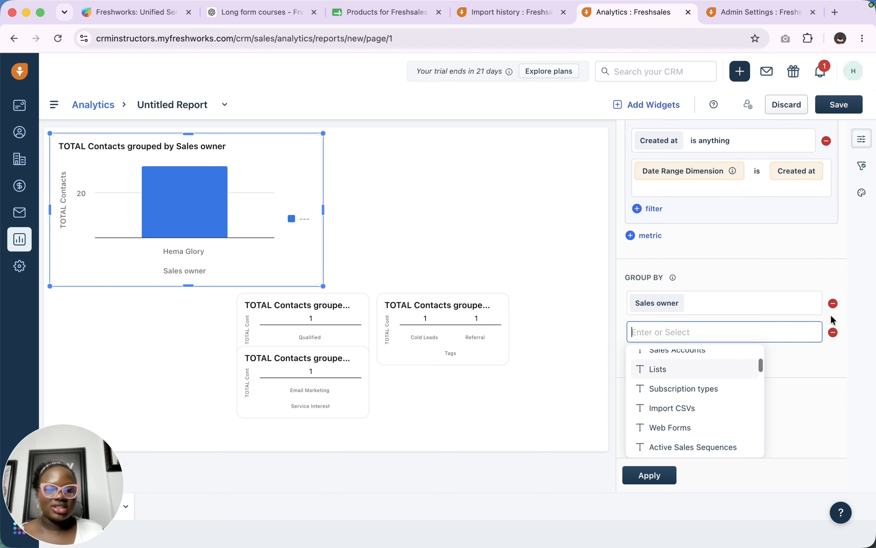
pyautogui.click(832, 333)
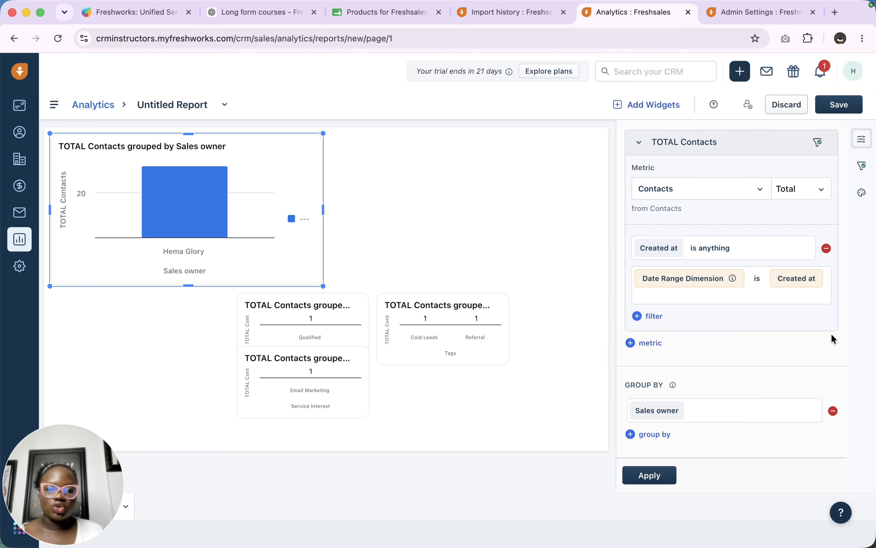
pyautogui.click(656, 479)
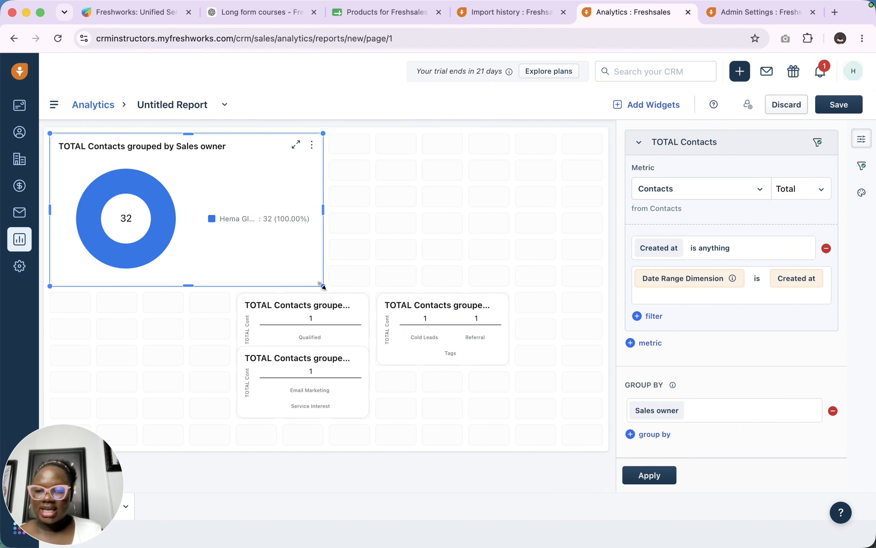
# Widen the Sales owner chart and move the Service Interest, Tags and Status widgets lower on the report page.
pyautogui.moveTo(323, 285); pyautogui.dragTo(363, 278)
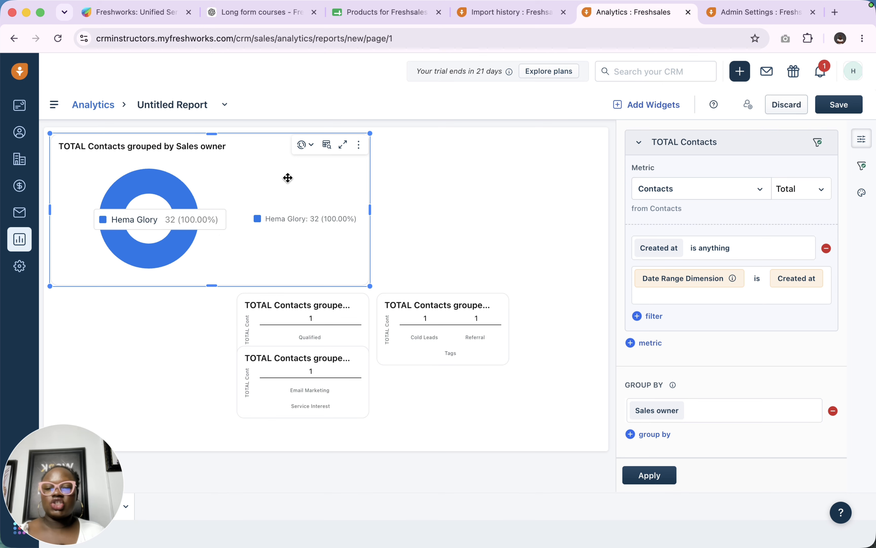
pyautogui.moveTo(351, 402); pyautogui.dragTo(264, 415)
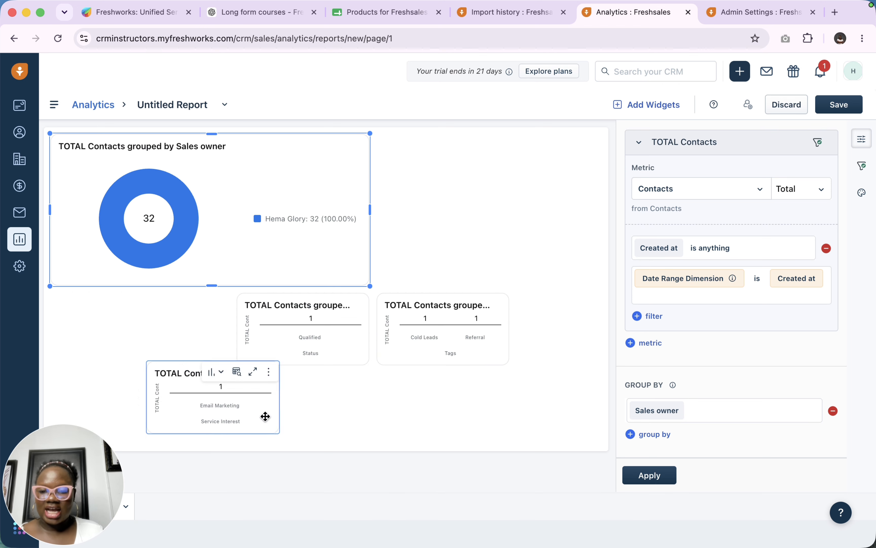
pyautogui.moveTo(450, 322); pyautogui.dragTo(456, 405)
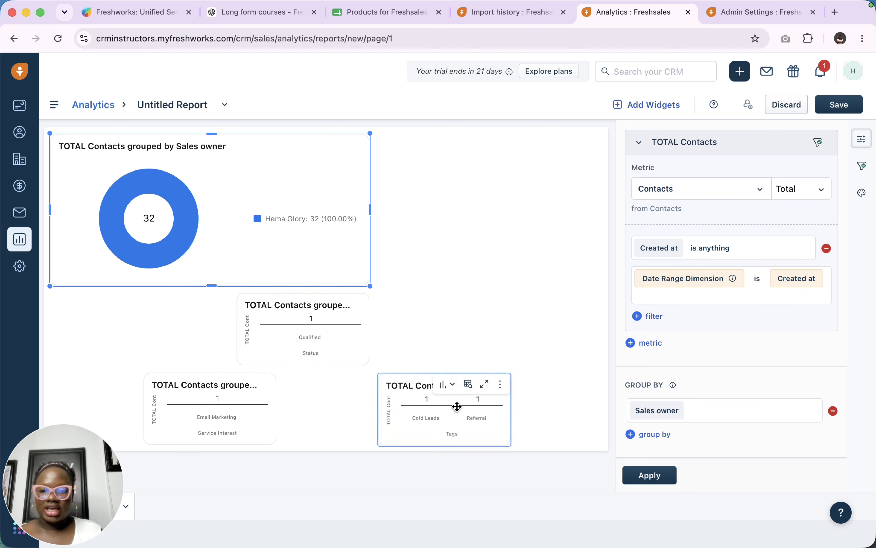
pyautogui.moveTo(354, 325); pyautogui.dragTo(355, 388)
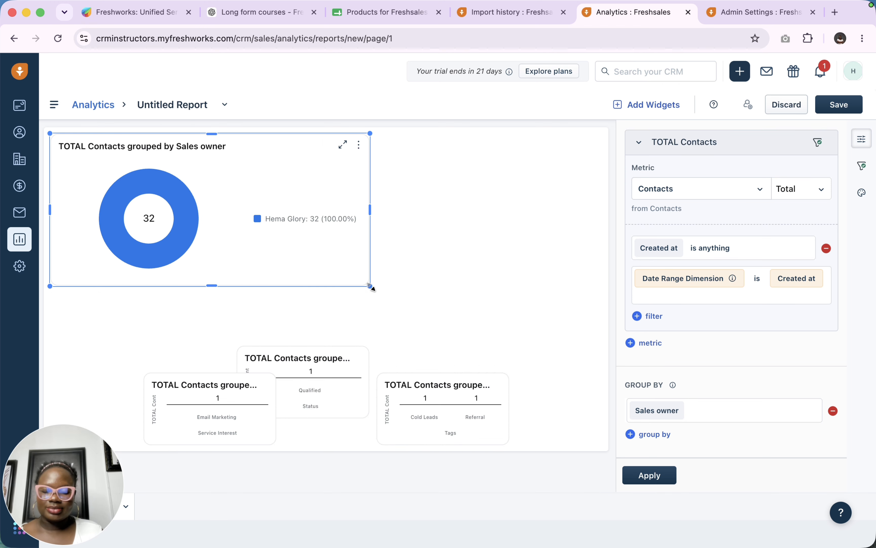
pyautogui.moveTo(370, 287)
pyautogui.mouseDown()
pyautogui.moveTo(465, 291)
pyautogui.moveTo(362, 278)
pyautogui.mouseUp()
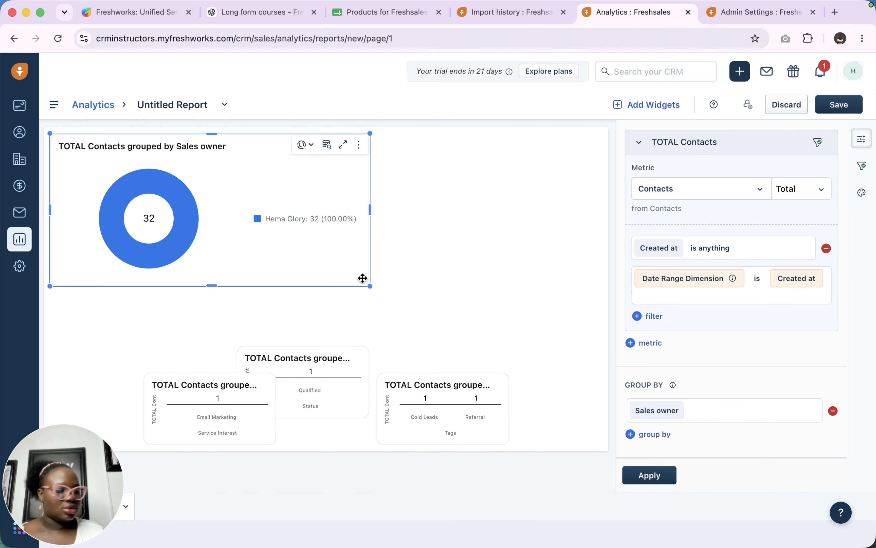
# Move the Tags widget beside the Sales owner chart and set its metric's Date Range Dimension to Created at.
pyautogui.click(439, 398)
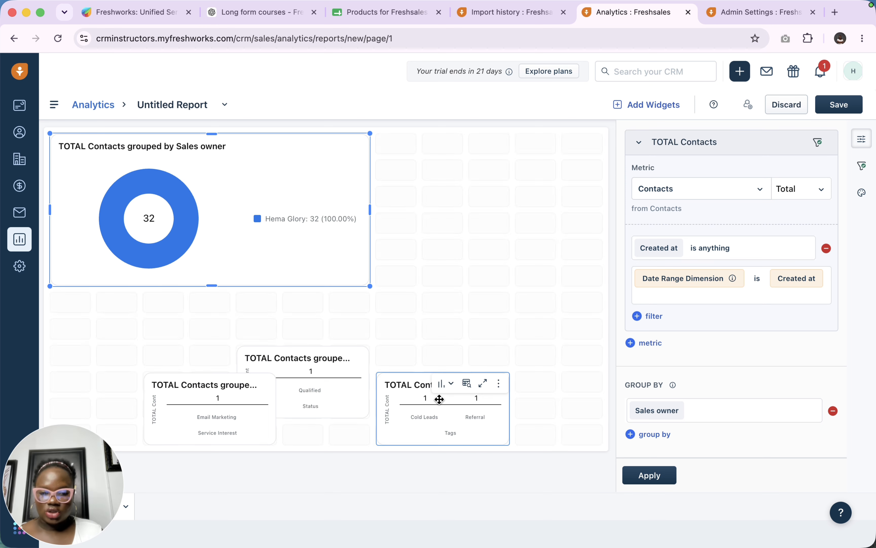
pyautogui.moveTo(439, 398); pyautogui.dragTo(436, 199)
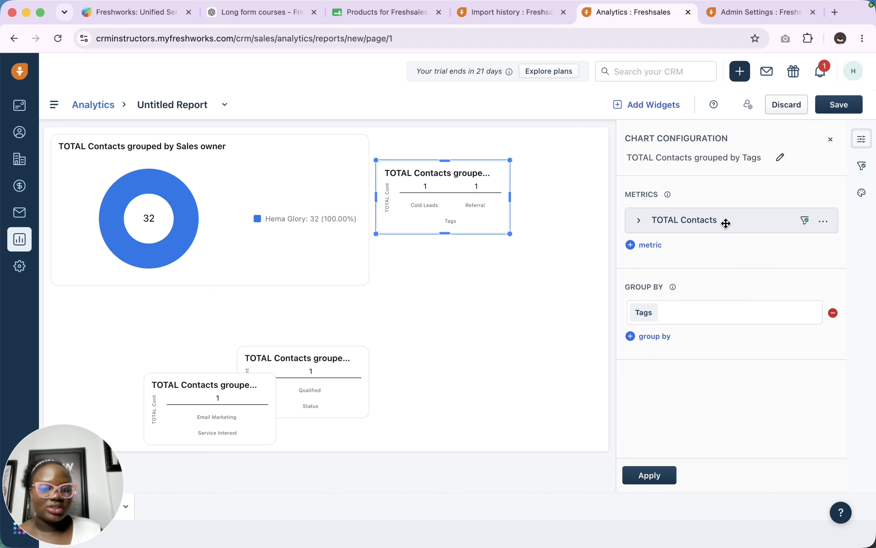
pyautogui.click(690, 228)
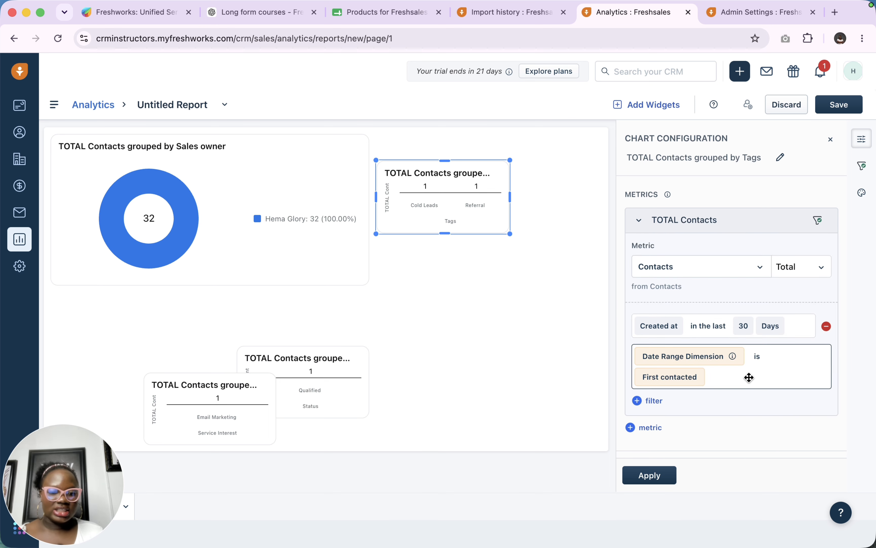
pyautogui.press('BackSpace')
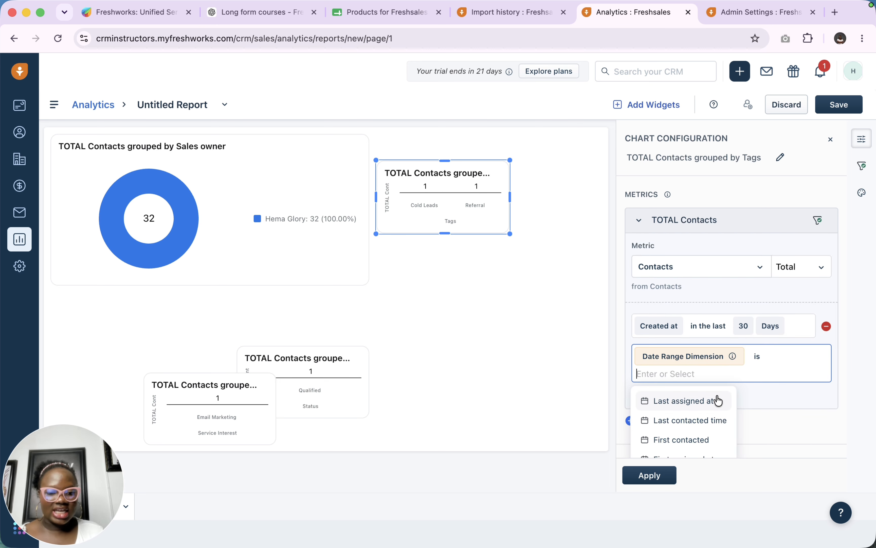
pyautogui.scroll(-2, 715, 399)
pyautogui.scroll(1, 716, 399)
pyautogui.scroll(-1, 696, 417)
pyautogui.click(688, 420)
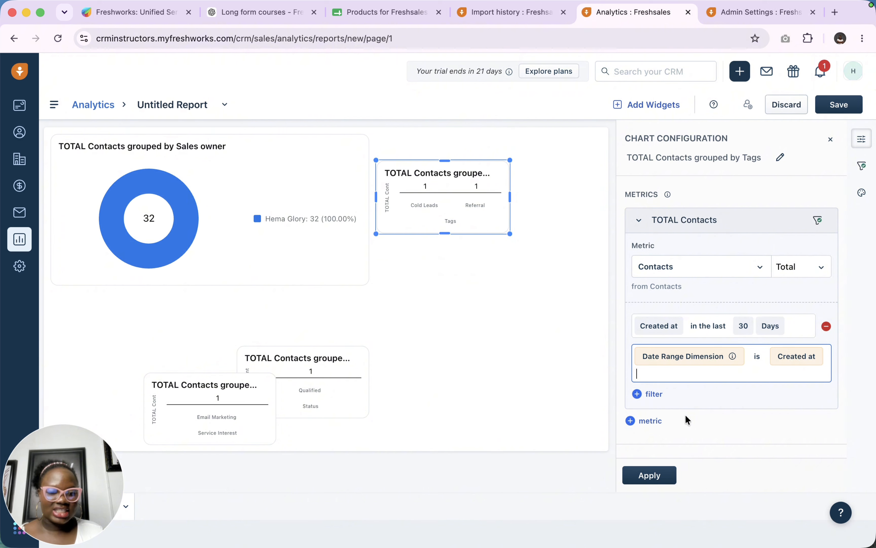
pyautogui.scroll(-2, 686, 393)
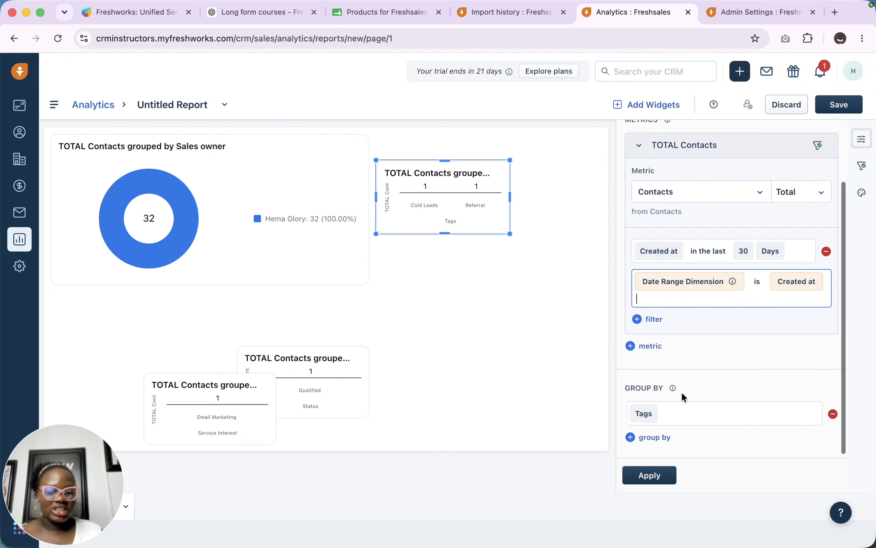
pyautogui.click(682, 410)
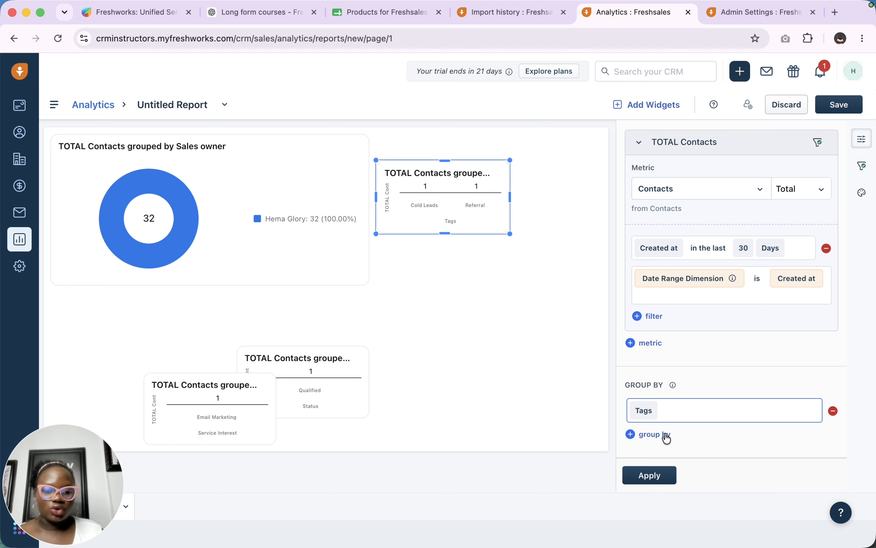
pyautogui.click(647, 435)
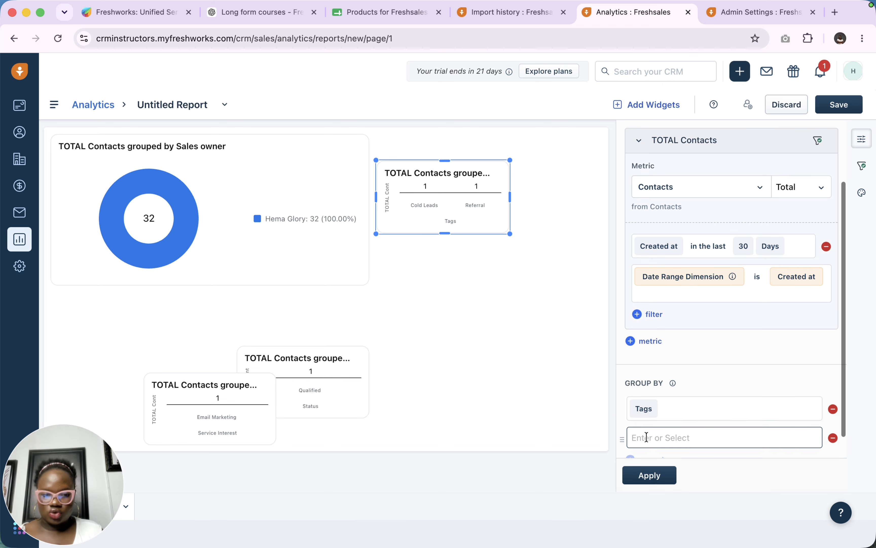
pyautogui.scroll(-3, 666, 366)
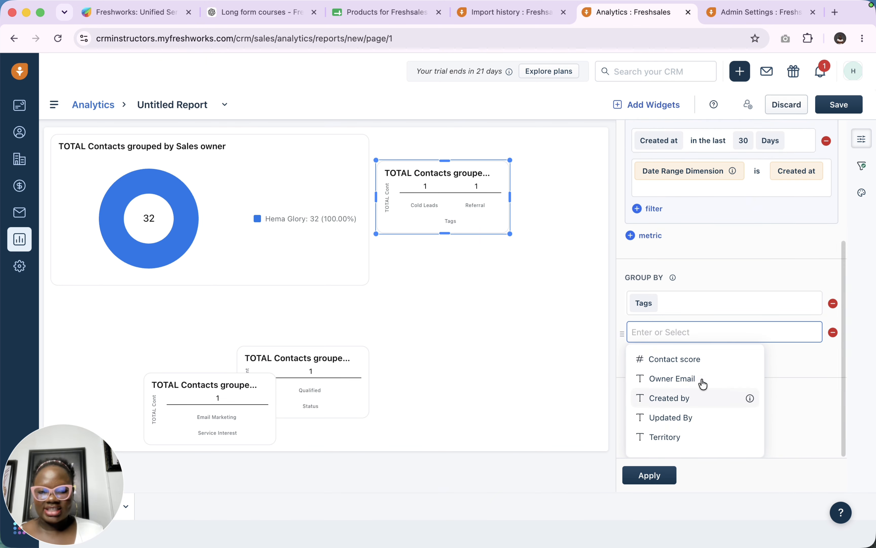
pyautogui.click(790, 379)
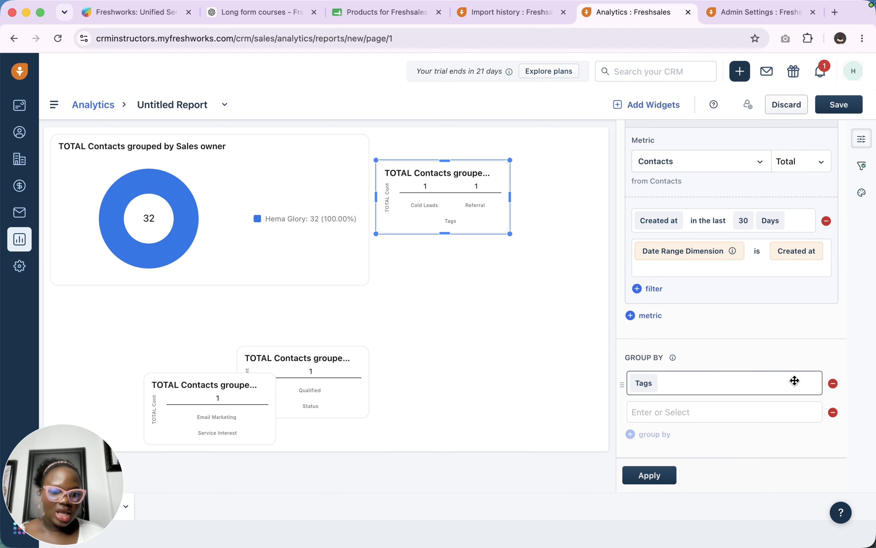
pyautogui.click(833, 412)
# Set the Tags widget's Created at filter to is anything and apply the configuration.
pyautogui.scroll(3, 755, 286)
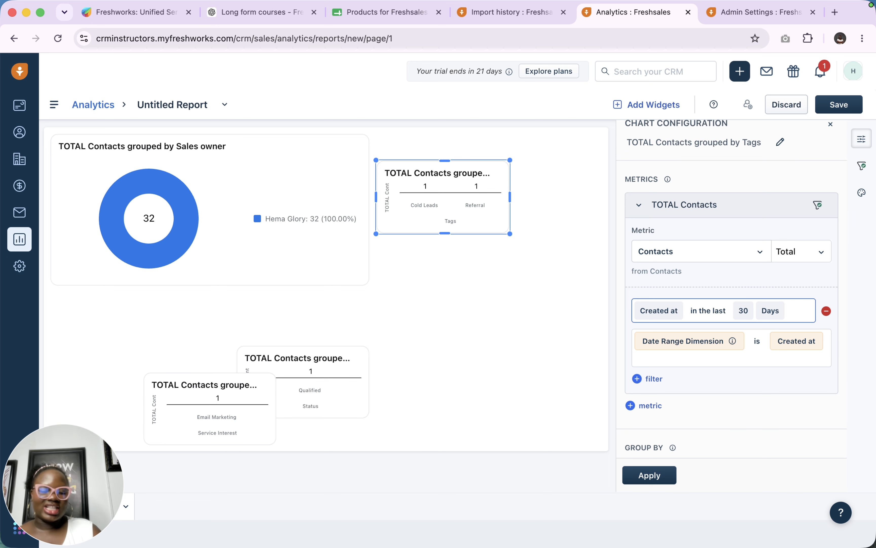
pyautogui.click(708, 311)
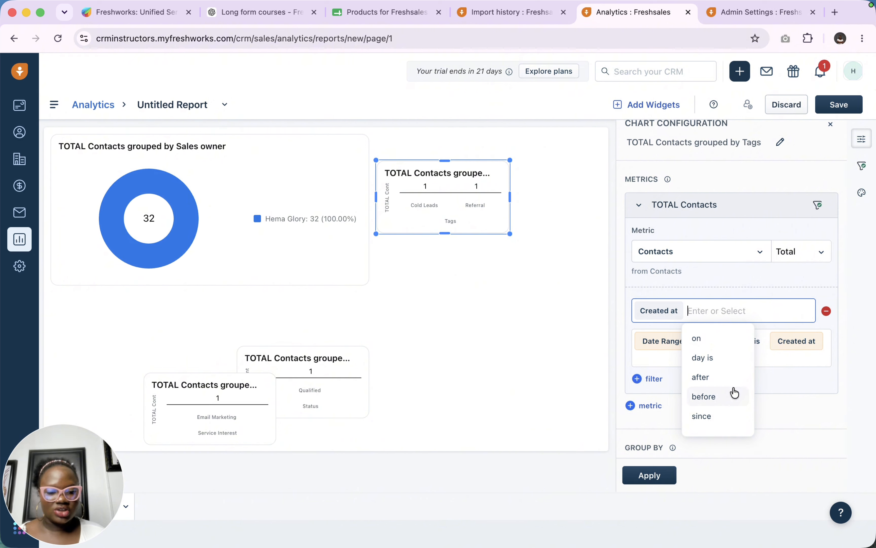
pyautogui.scroll(-5, 733, 393)
pyautogui.click(722, 405)
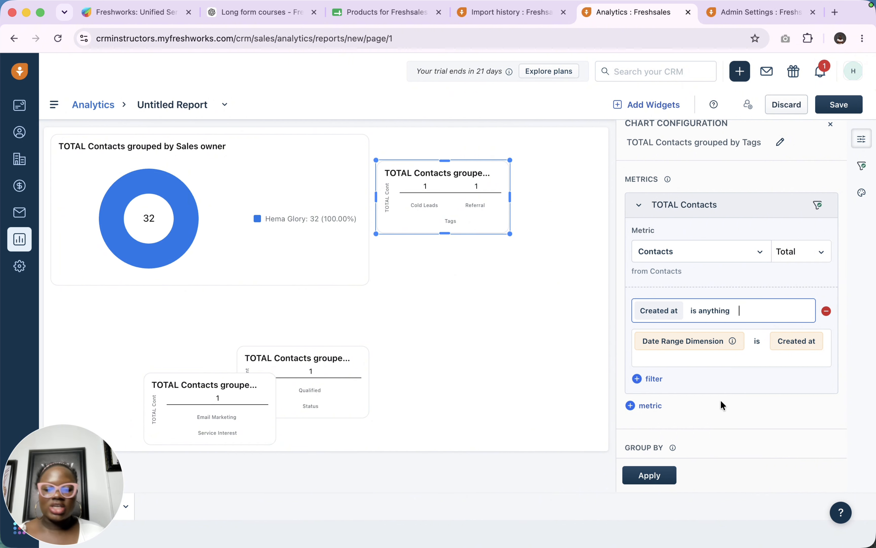
pyautogui.scroll(-3, 687, 374)
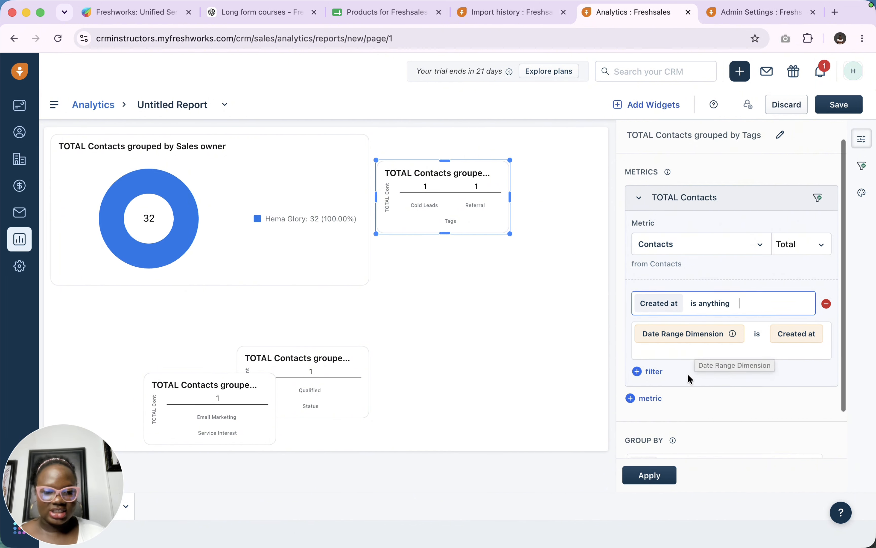
pyautogui.click(650, 476)
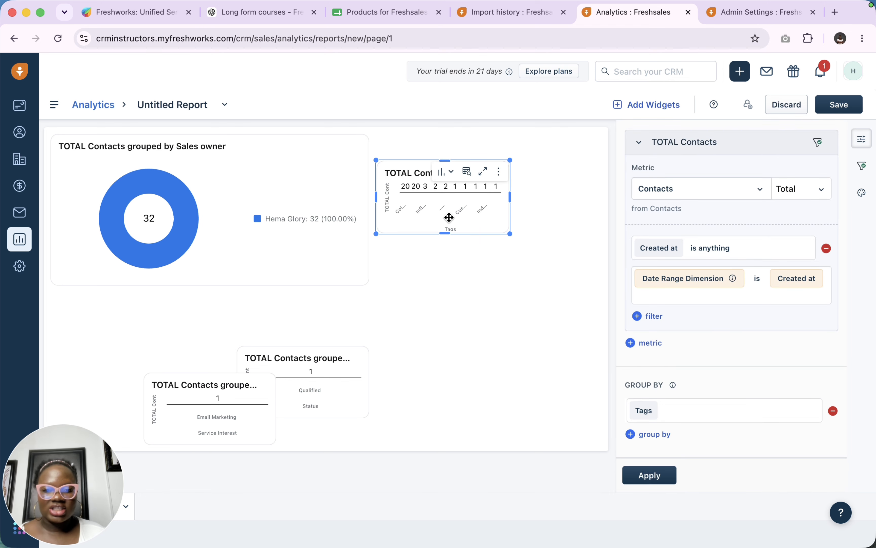
# Enlarge the Tags chart below the Sales owner chart, and place an enlarged Status chart beside the Sales owner chart.
pyautogui.moveTo(510, 234); pyautogui.dragTo(613, 308)
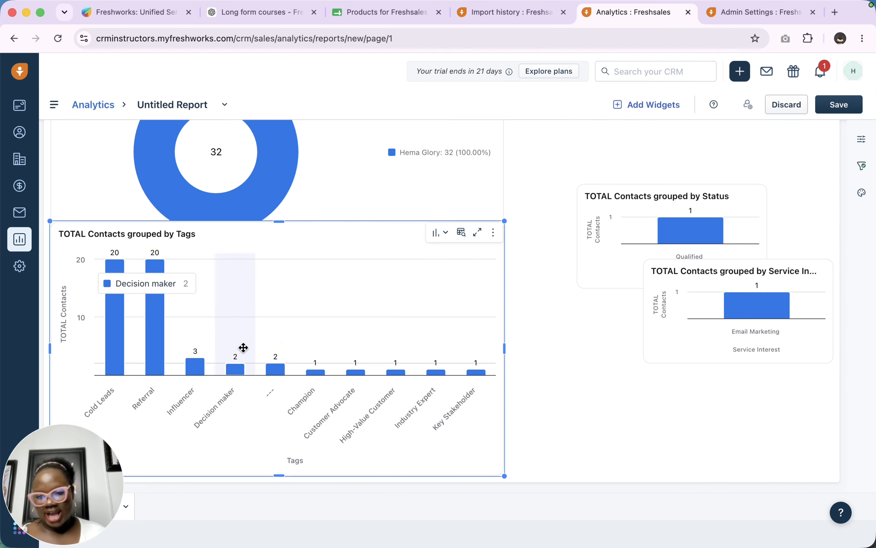
pyautogui.scroll(3, 655, 297)
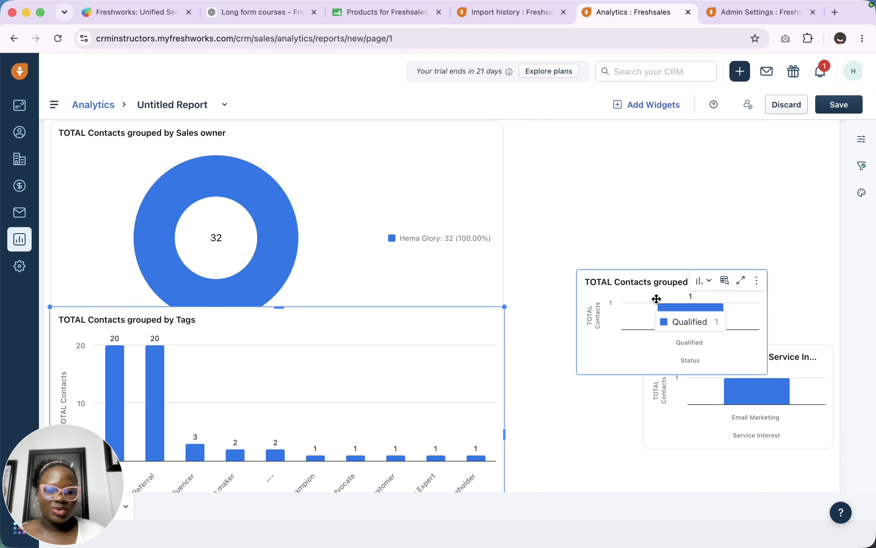
pyautogui.moveTo(632, 285); pyautogui.dragTo(583, 147)
pyautogui.moveTo(702, 229); pyautogui.dragTo(828, 334)
# Set the Date Range Dimension of the Status chart's TOTAL Contacts metric to Created at.
pyautogui.click(714, 274)
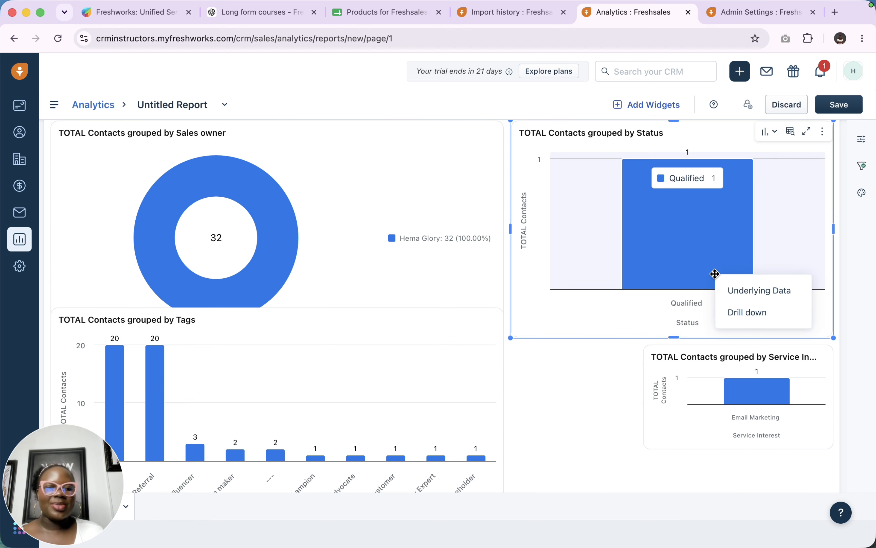
pyautogui.click(862, 139)
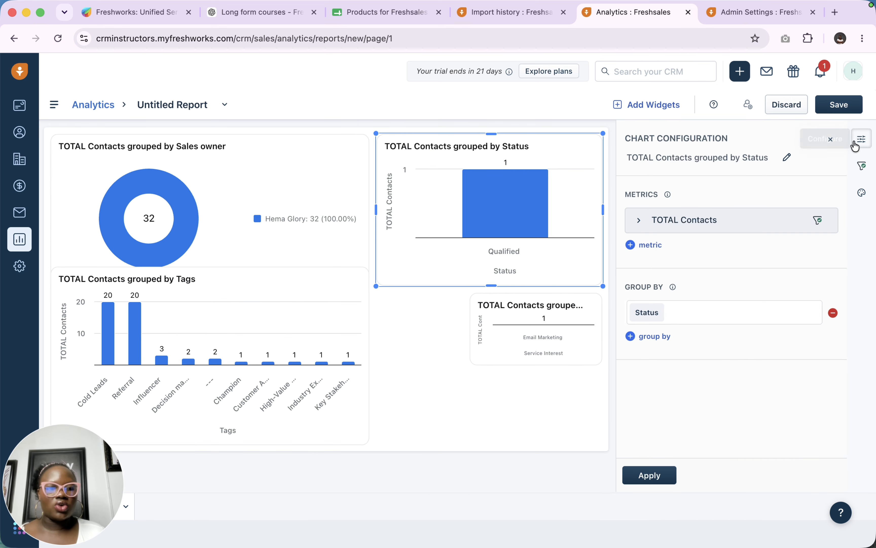
pyautogui.click(480, 228)
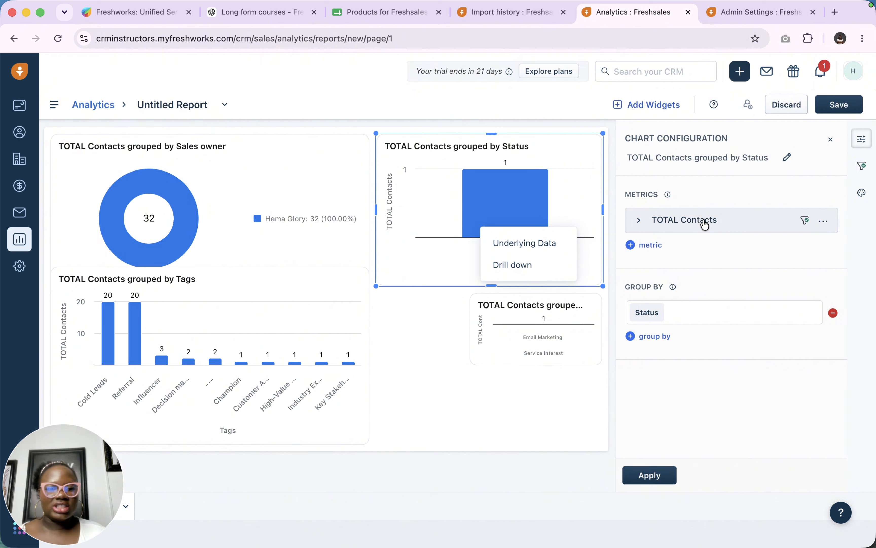
pyautogui.click(639, 220)
pyautogui.scroll(-3, 680, 308)
pyautogui.click(749, 296)
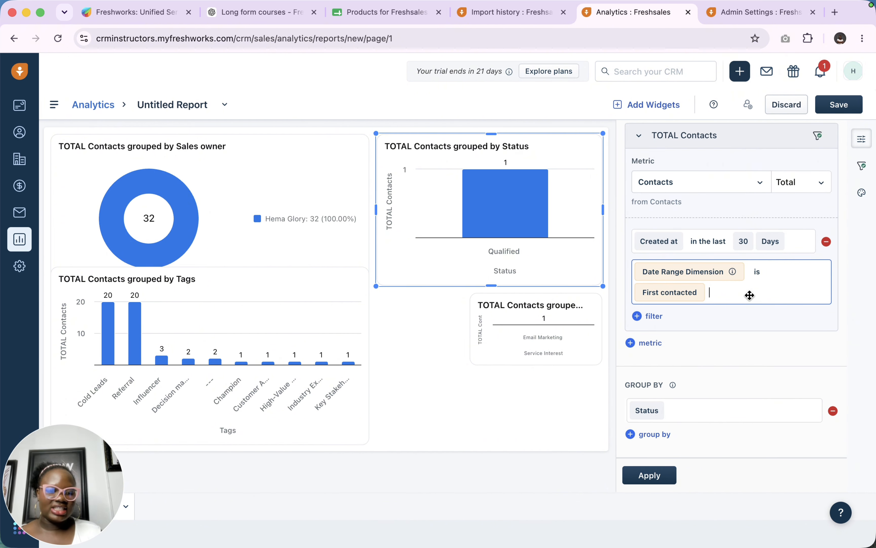
pyautogui.press('BackSpace')
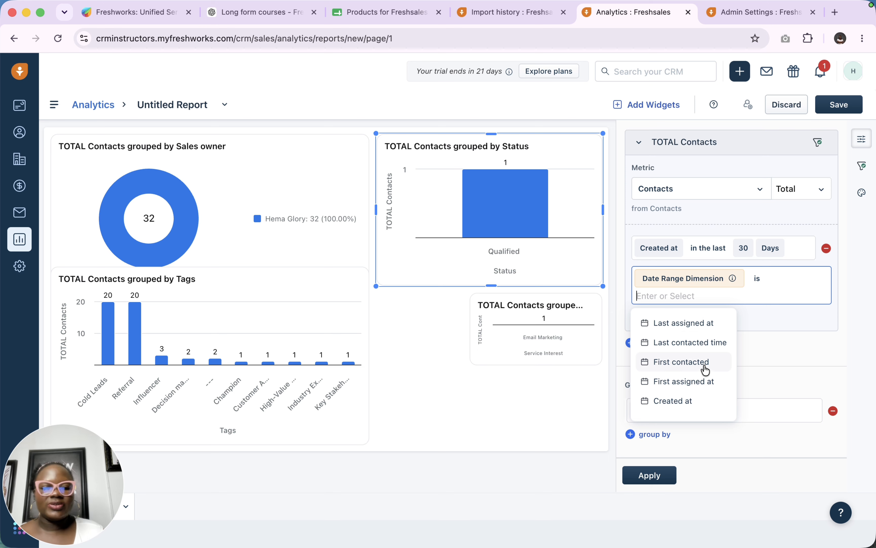
pyautogui.scroll(-3, 708, 364)
pyautogui.click(673, 348)
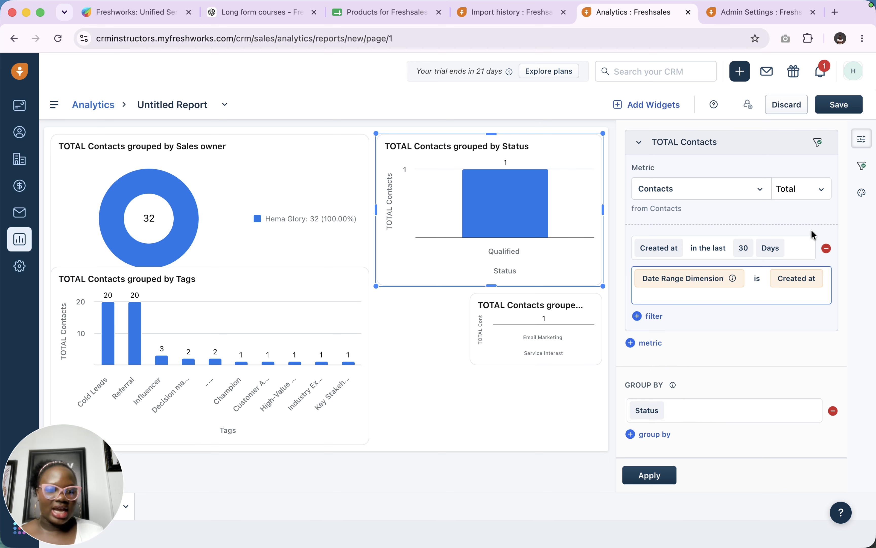
# Change the Status chart's Created at filter to is anything.
pyautogui.click(793, 246)
pyautogui.press('BackSpace')
pyautogui.press('BackSpace')
pyautogui.press('BackSpace')
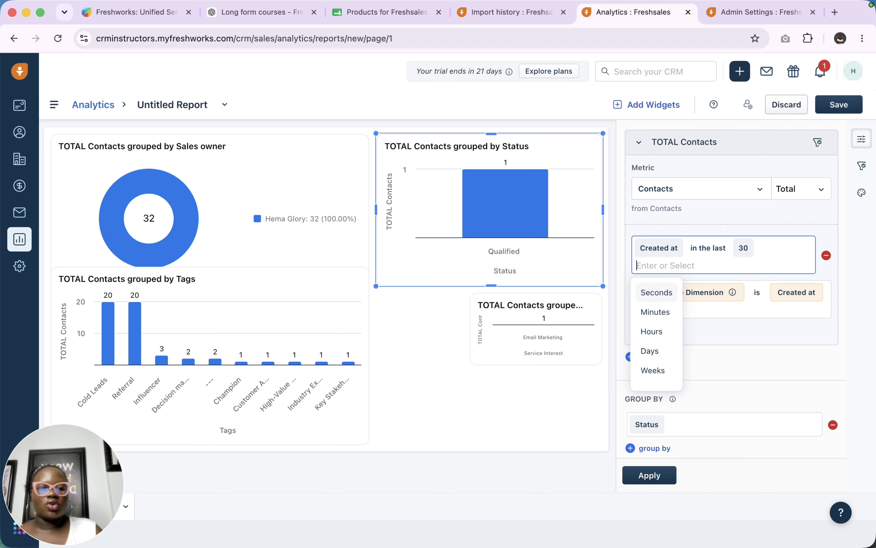
pyautogui.scroll(-5, 739, 336)
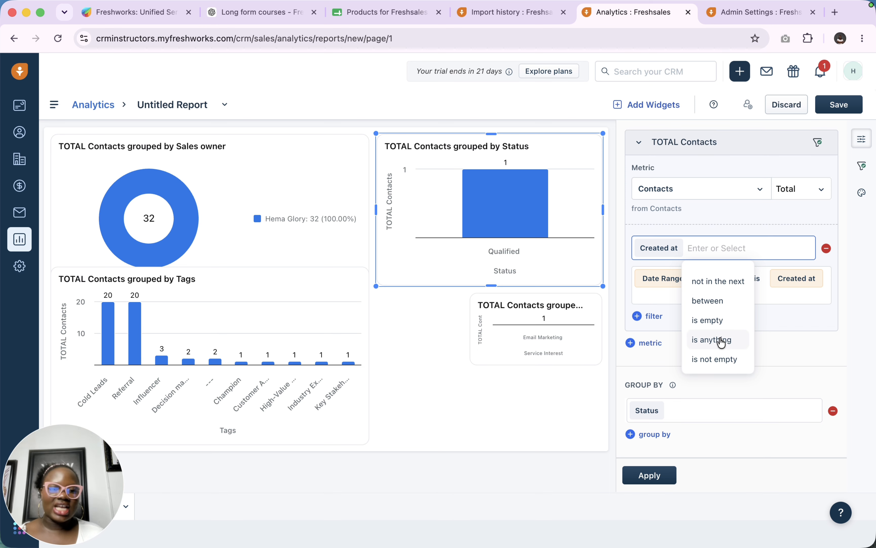
pyautogui.click(720, 342)
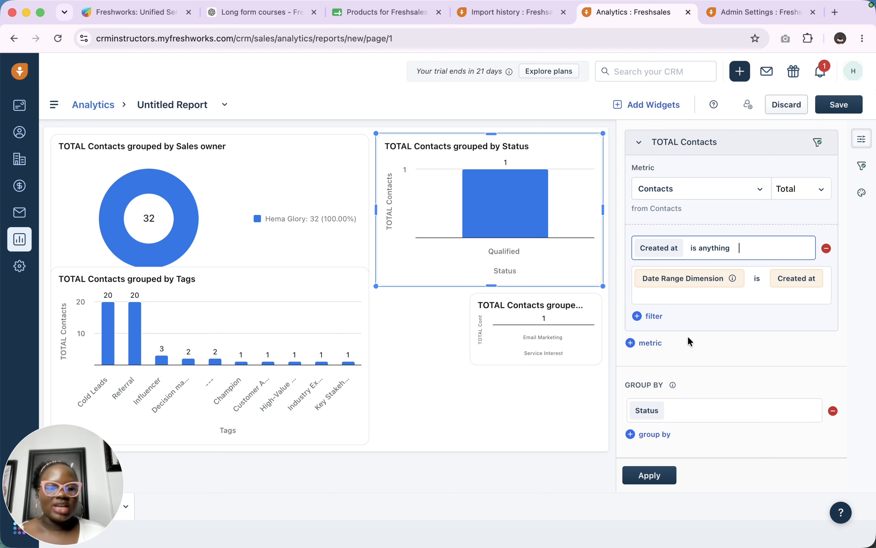
# Move the Service Interest widget lower on the page and apply the Status chart's configuration.
pyautogui.click(649, 410)
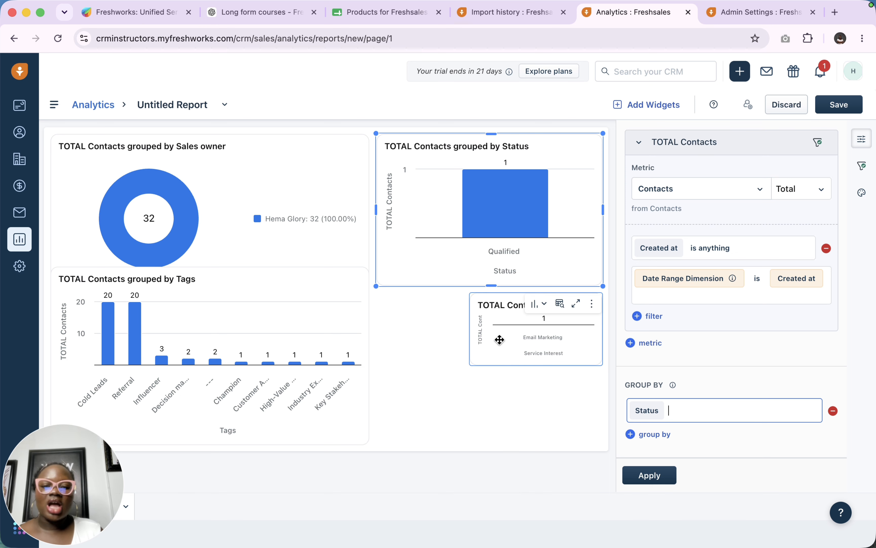
pyautogui.moveTo(498, 338); pyautogui.dragTo(444, 405)
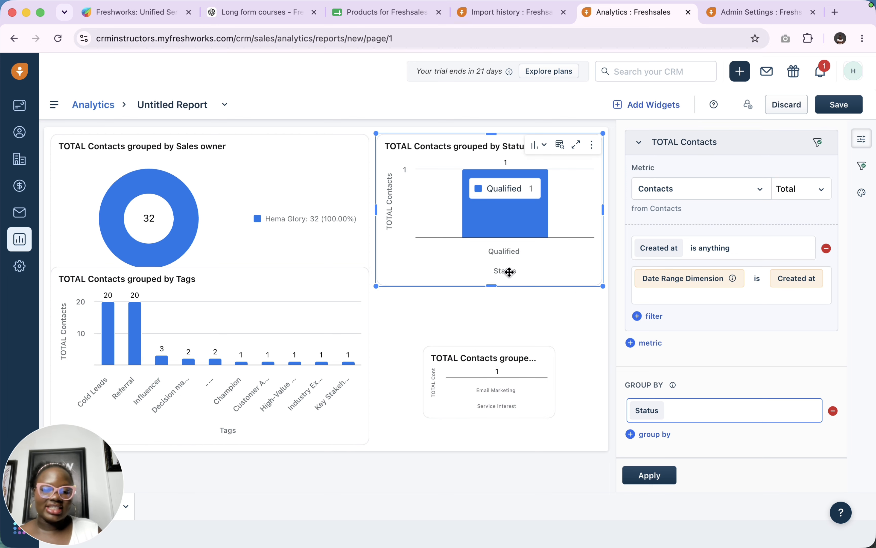
pyautogui.click(650, 476)
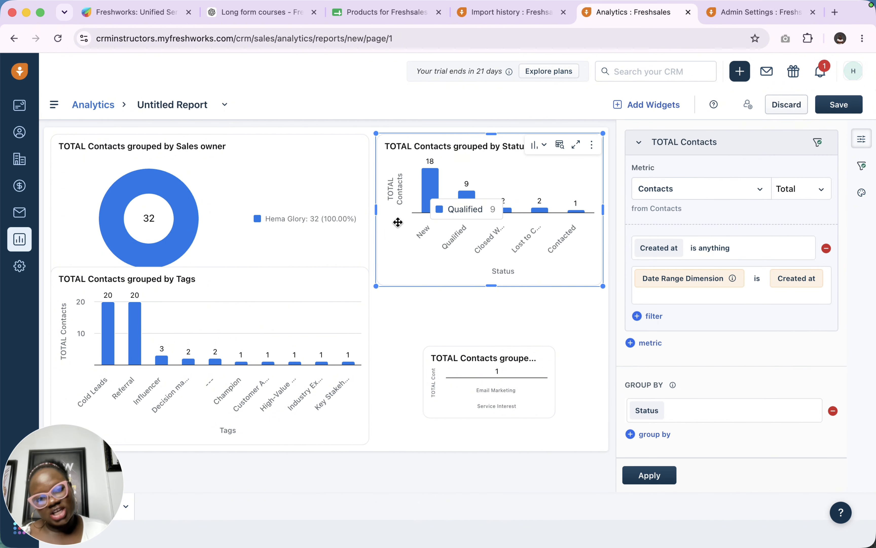
# Try displaying the Status widget as a donut chart and as a funnel chart.
pyautogui.click(539, 146)
pyautogui.click(501, 191)
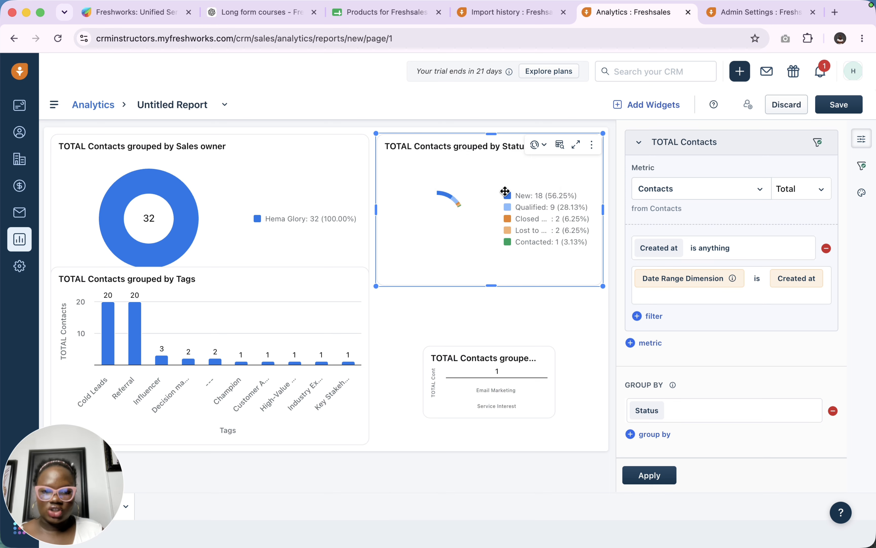
pyautogui.click(537, 154)
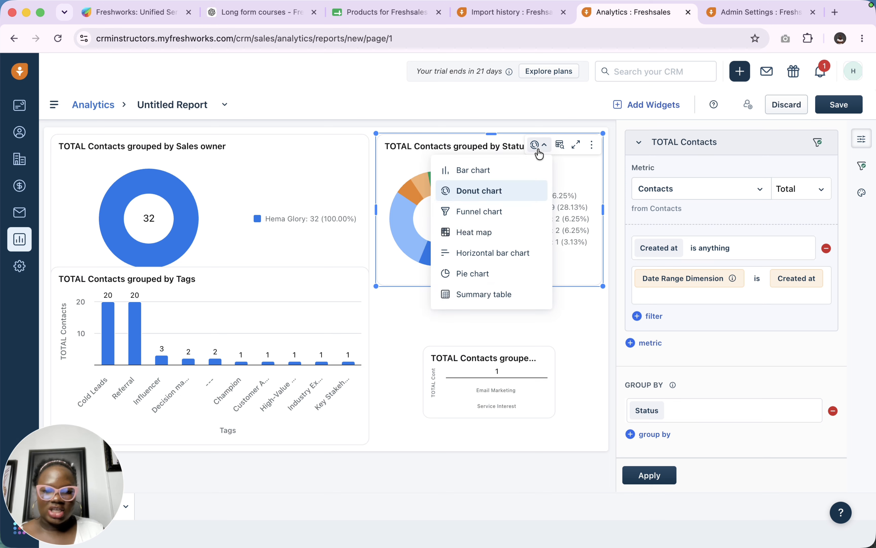
pyautogui.click(501, 211)
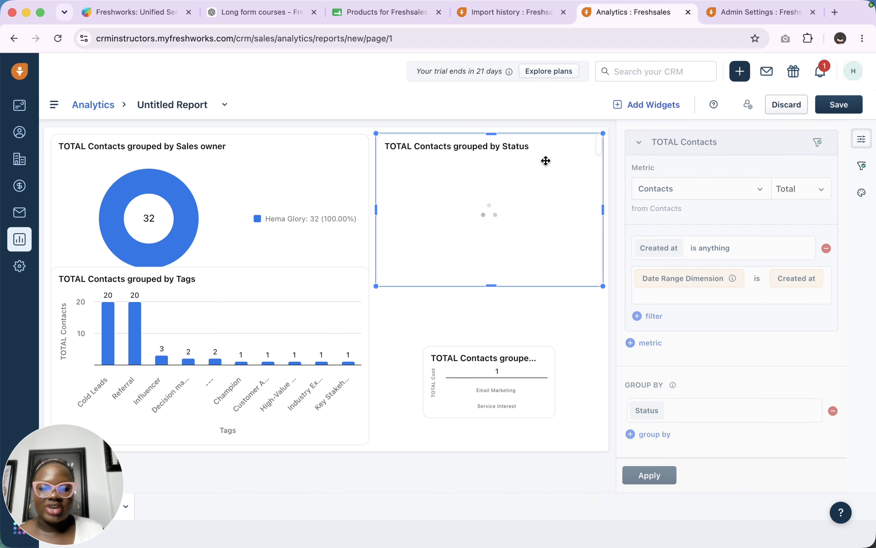
# Narrow the Sales owner chart, and shift and widen the Status chart to fill the rest of the row.
pyautogui.click(335, 242)
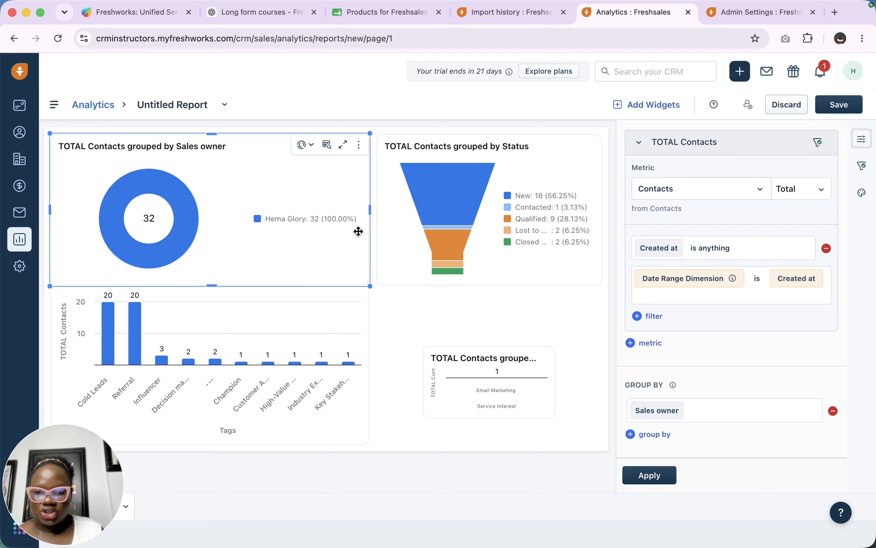
pyautogui.moveTo(370, 210); pyautogui.dragTo(326, 210)
pyautogui.click(393, 199)
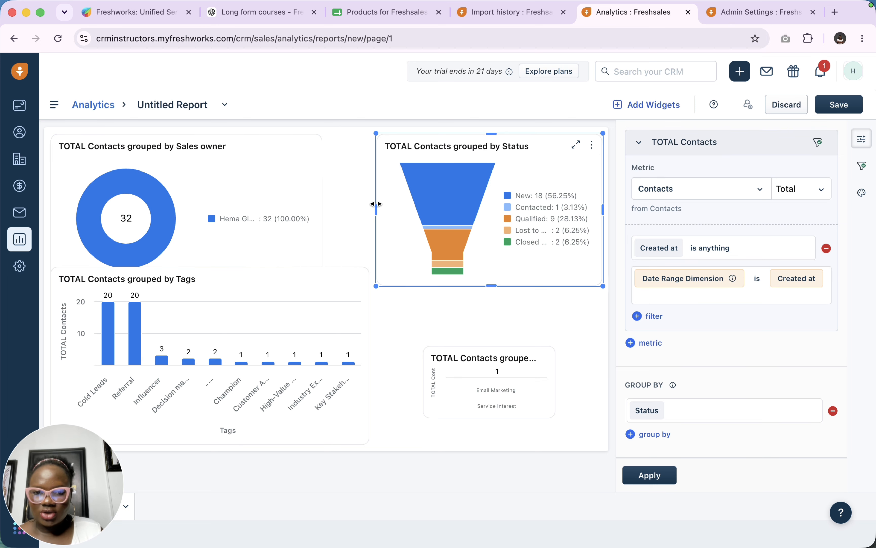
pyautogui.moveTo(381, 207); pyautogui.dragTo(332, 197)
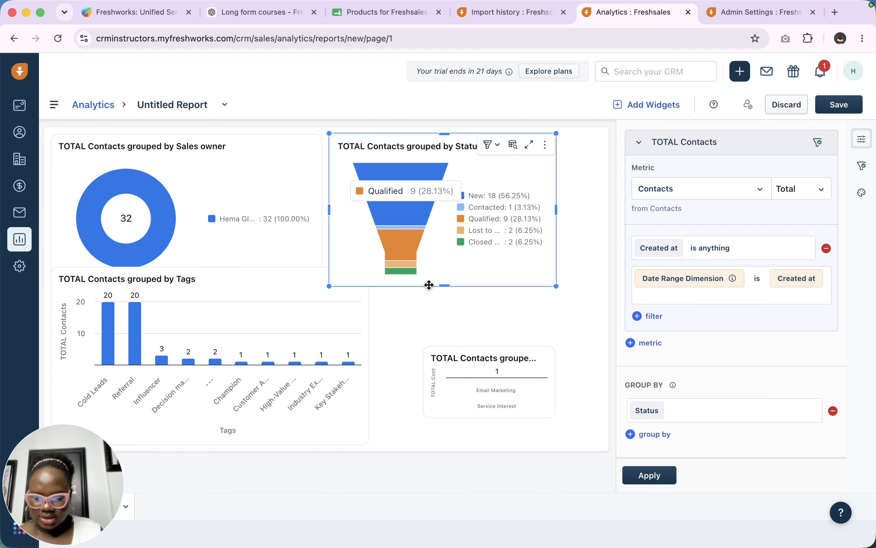
pyautogui.click(412, 377)
pyautogui.click(504, 251)
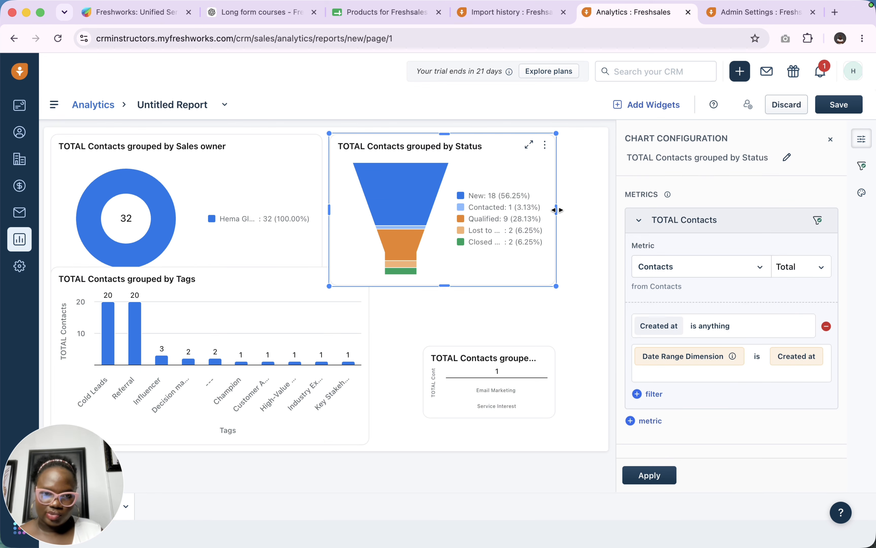
pyautogui.moveTo(556, 210); pyautogui.dragTo(605, 202)
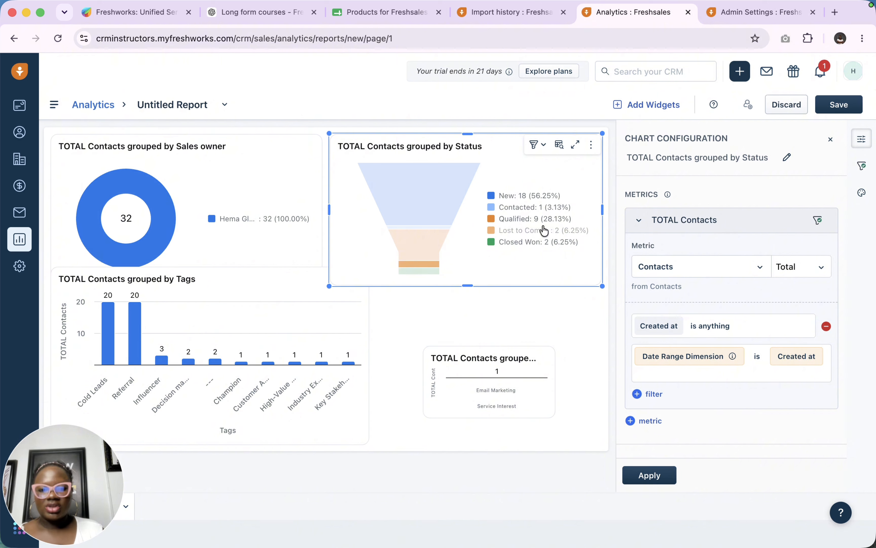
# Try the Status widget as a heat map and change it to a pie chart.
pyautogui.click(535, 144)
pyautogui.click(498, 234)
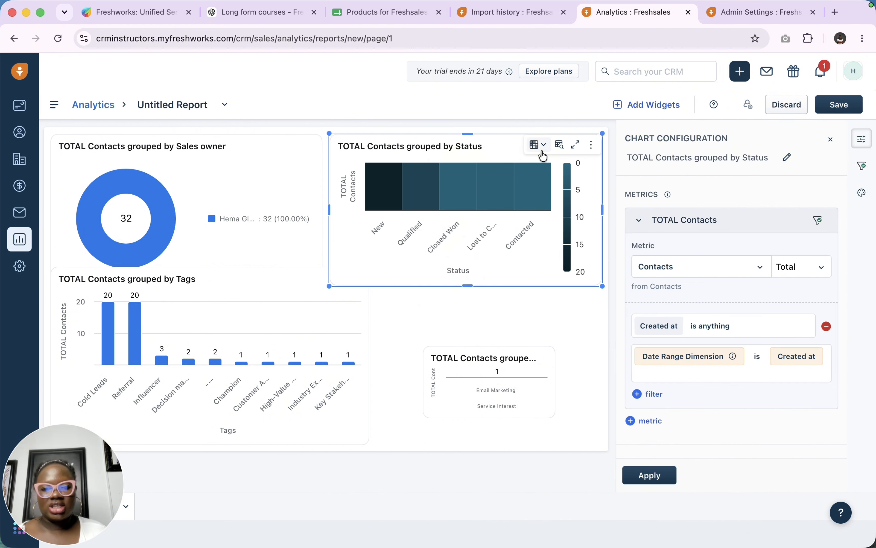
pyautogui.click(543, 152)
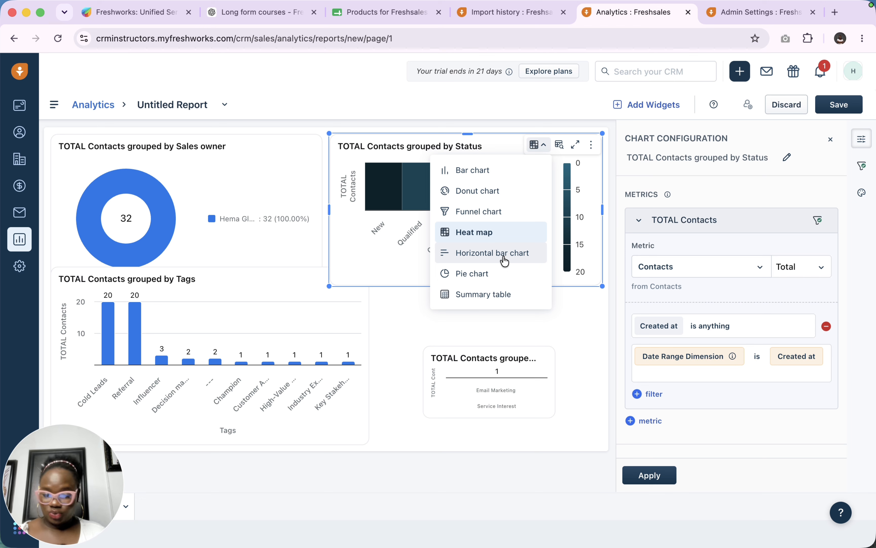
pyautogui.click(471, 274)
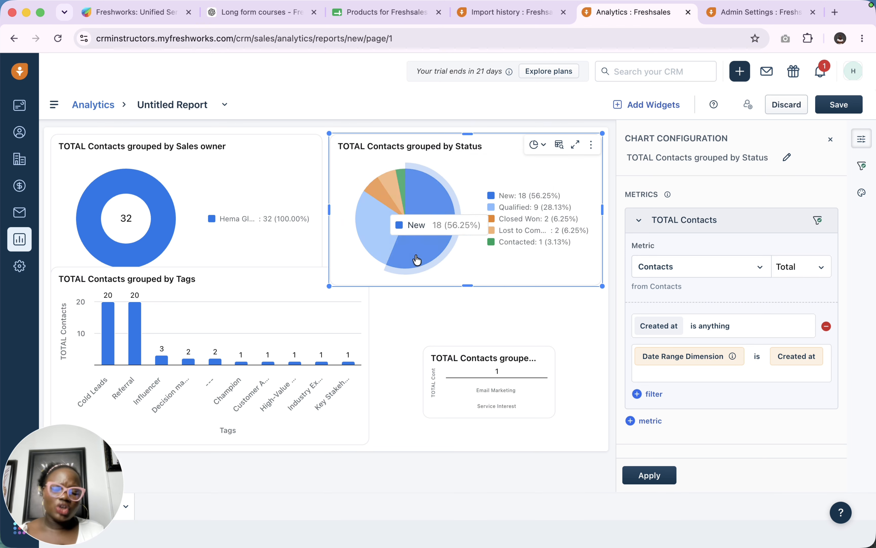
# Set the Created at filter of the Service Interest widget's TOTAL Contacts metric to "is anything".
pyautogui.click(506, 394)
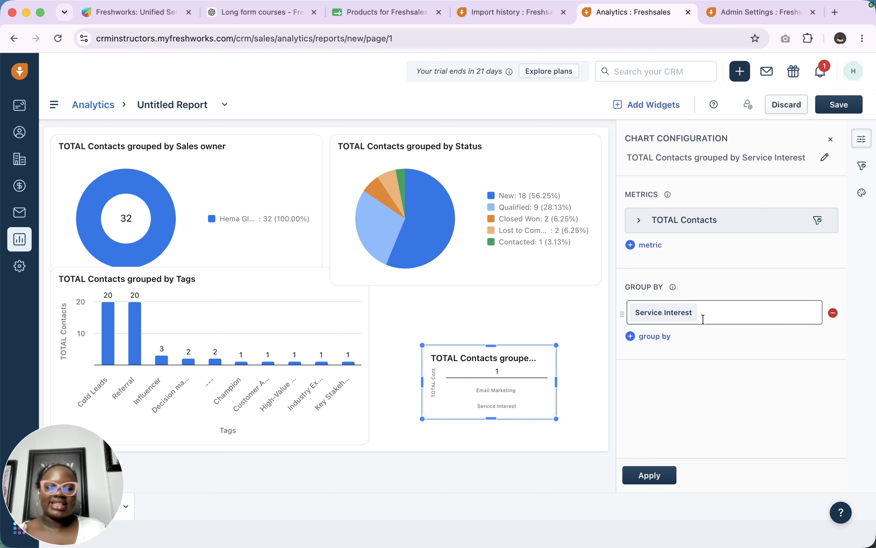
pyautogui.click(646, 222)
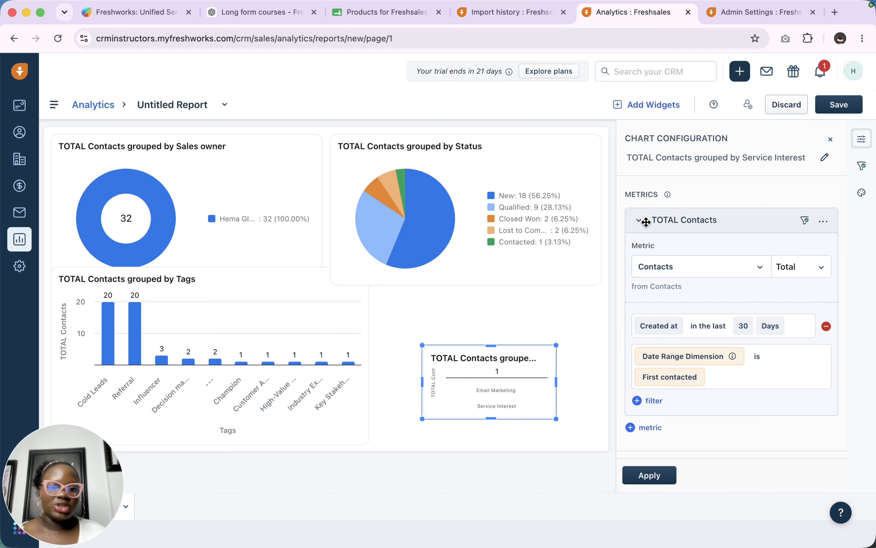
pyautogui.click(811, 273)
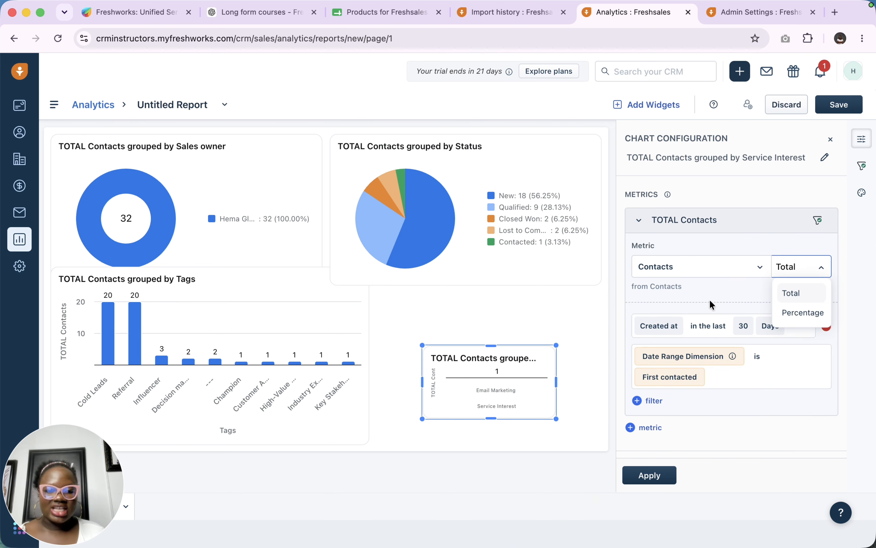
pyautogui.click(721, 294)
pyautogui.click(794, 326)
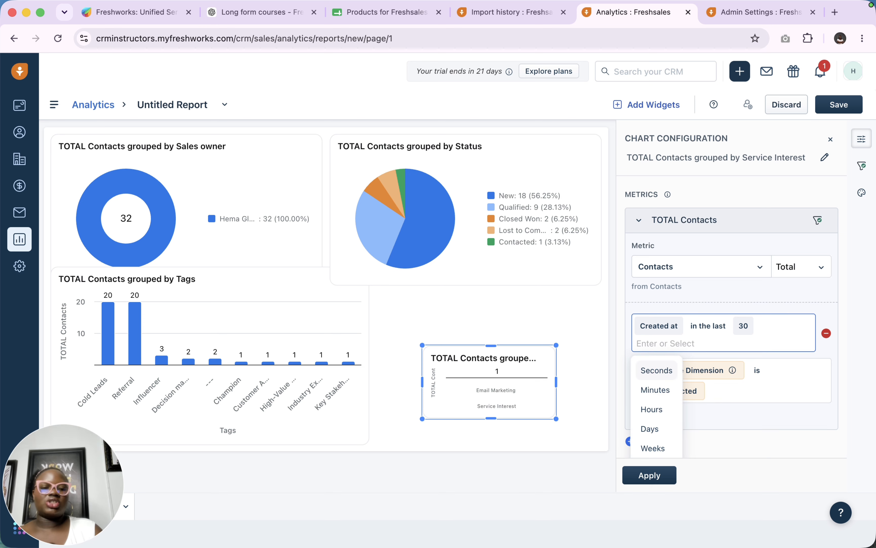
pyautogui.press('BackSpace')
pyautogui.press('BackSpace')
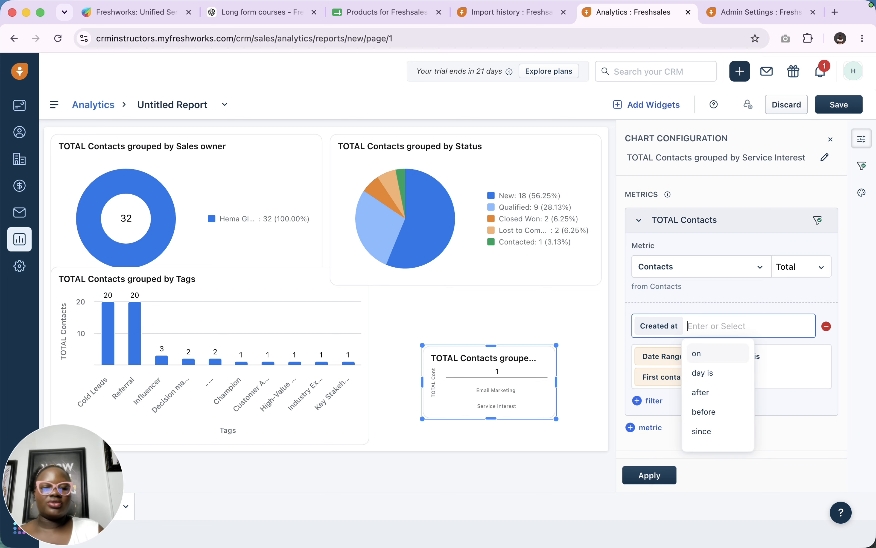
pyautogui.scroll(-5, 703, 427)
pyautogui.click(708, 417)
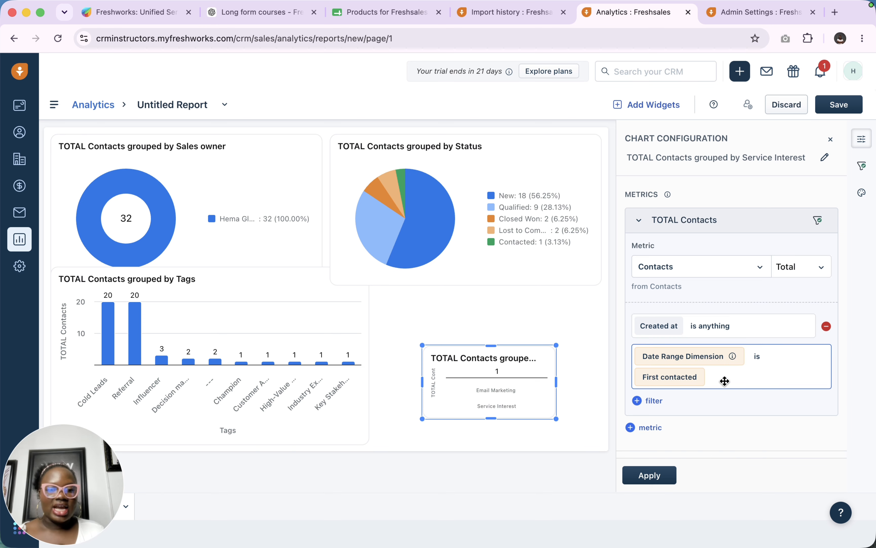
# Set the Service Interest widget's Date Range Dimension to Created at and apply the configuration.
pyautogui.press('BackSpace')
pyautogui.press('BackSpace')
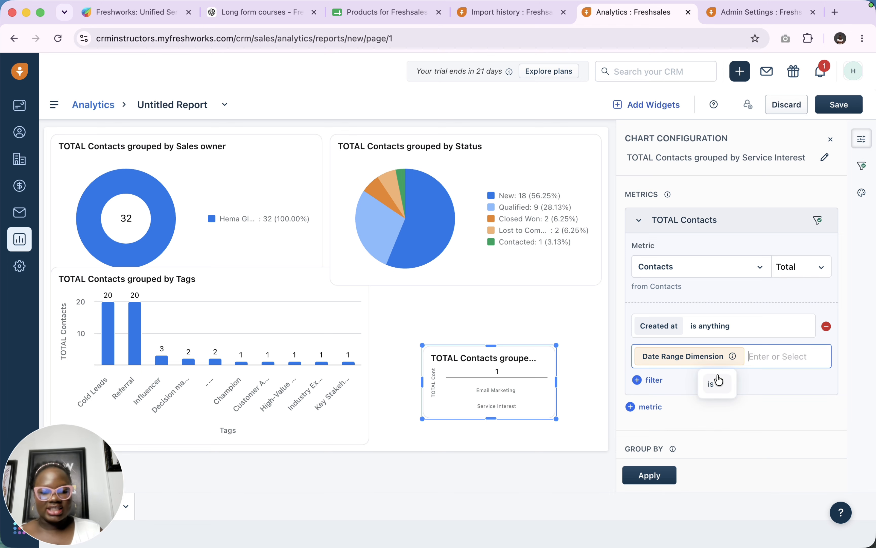
pyautogui.click(718, 380)
pyautogui.scroll(-3, 677, 428)
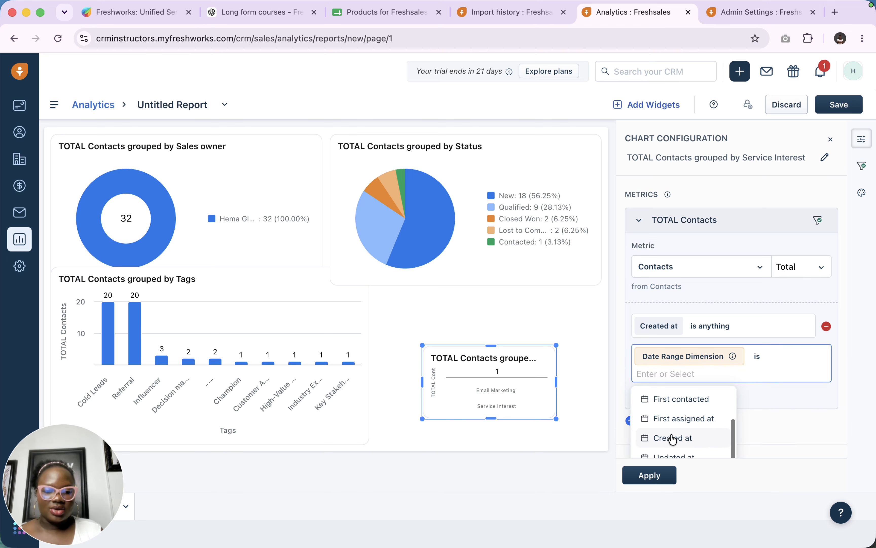
pyautogui.click(672, 438)
pyautogui.scroll(-3, 672, 427)
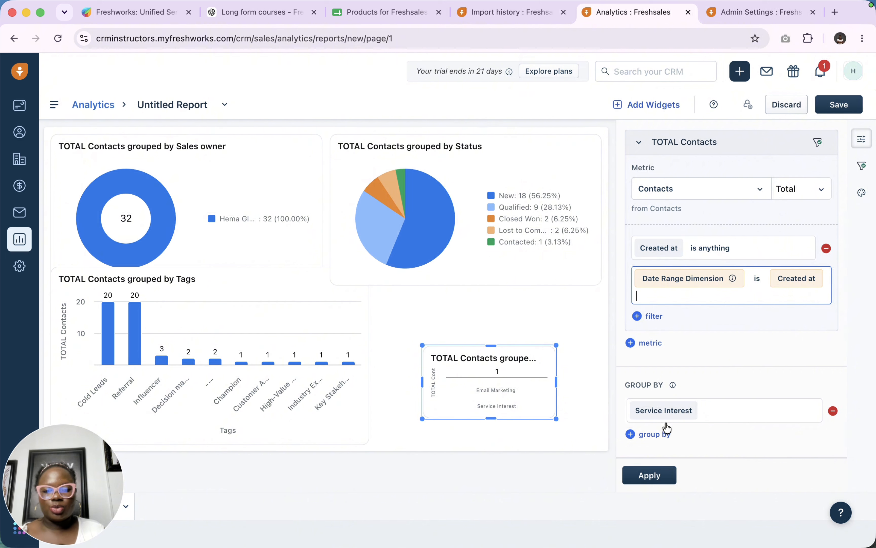
pyautogui.click(661, 478)
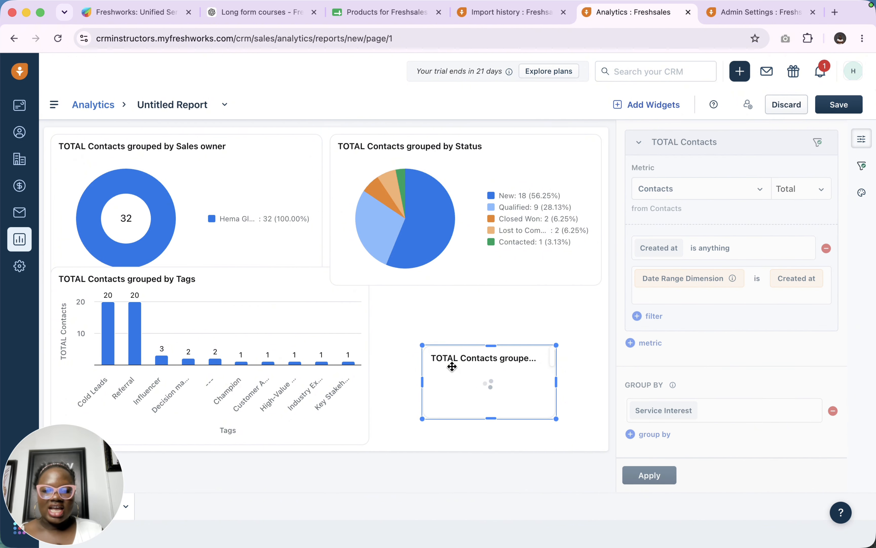
# Narrow the Tags chart to the Sales owner chart's width and enlarge the Service Interest chart to fill the space beside it.
pyautogui.moveTo(420, 344); pyautogui.dragTo(377, 292)
pyautogui.click(358, 307)
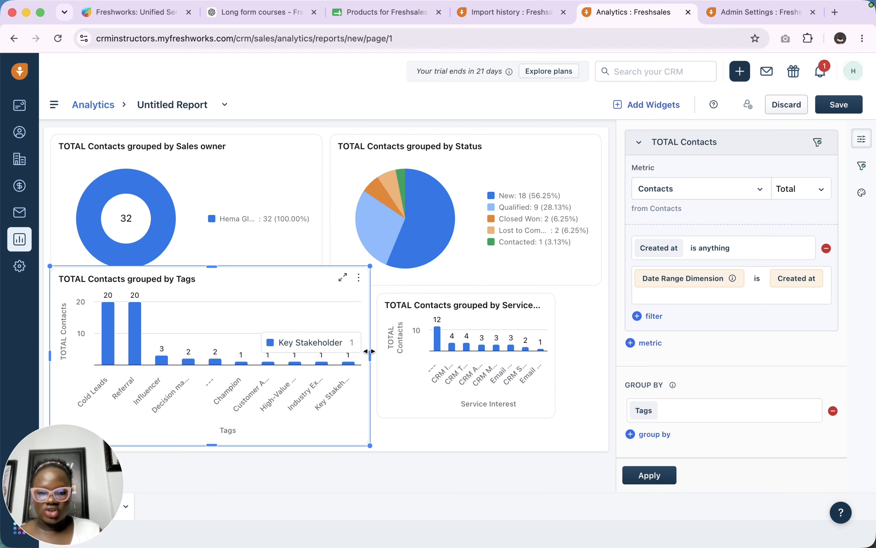
pyautogui.moveTo(369, 356); pyautogui.dragTo(323, 354)
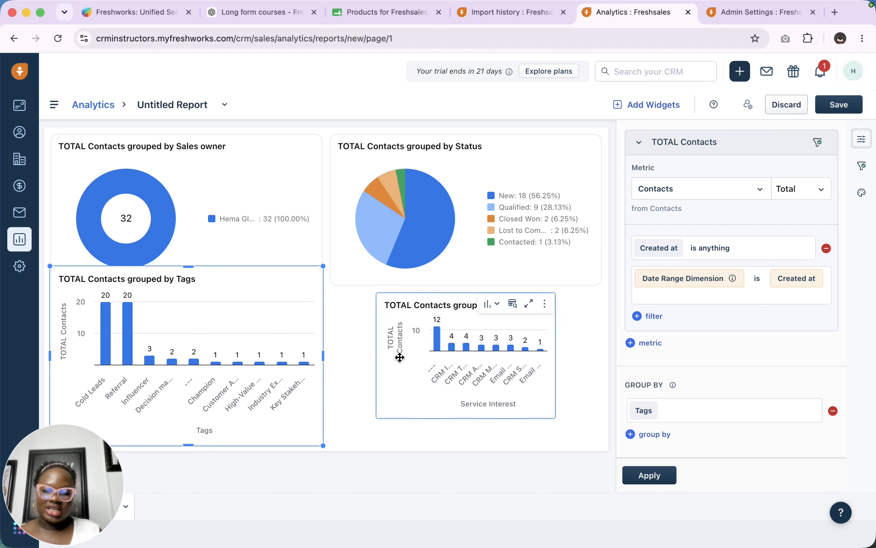
pyautogui.moveTo(377, 350); pyautogui.dragTo(330, 350)
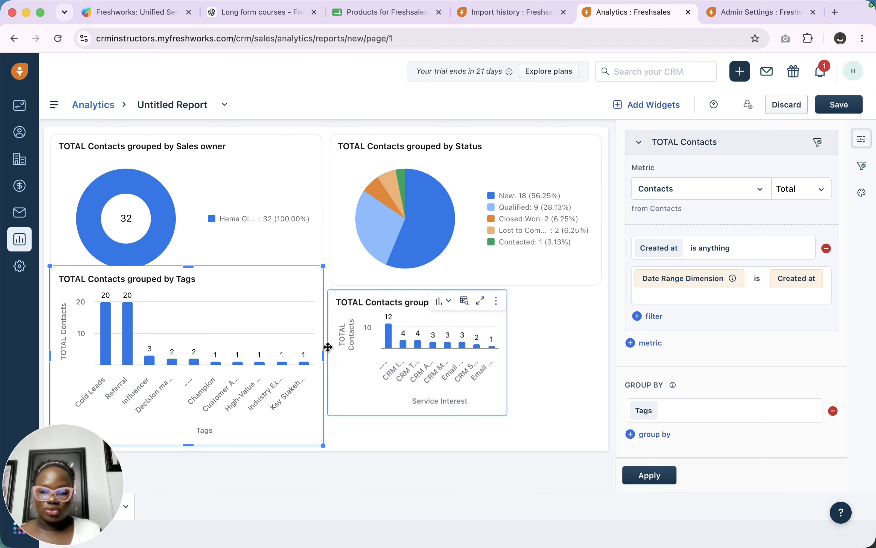
pyautogui.moveTo(509, 356); pyautogui.dragTo(602, 356)
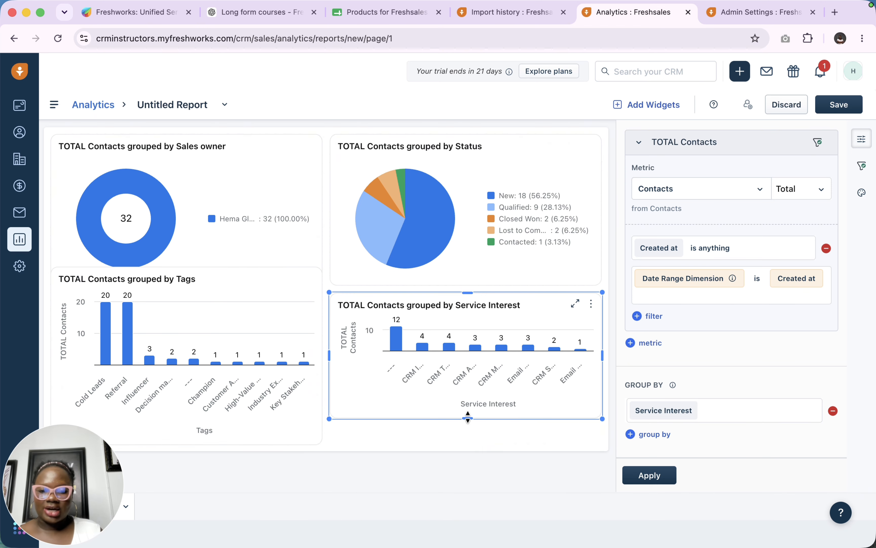
pyautogui.moveTo(468, 417); pyautogui.dragTo(467, 447)
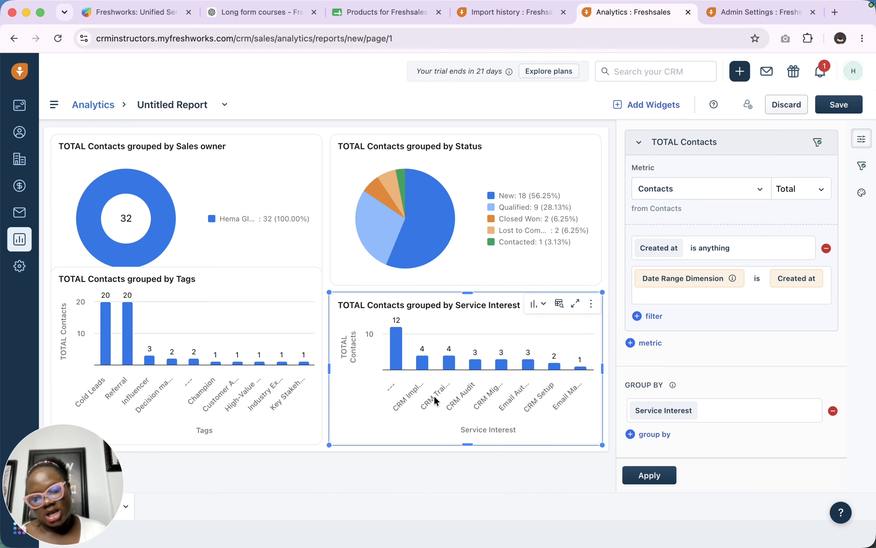
# Change the Service Interest widget to a donut chart, apply it, and bring up the options for adding widgets.
pyautogui.click(538, 303)
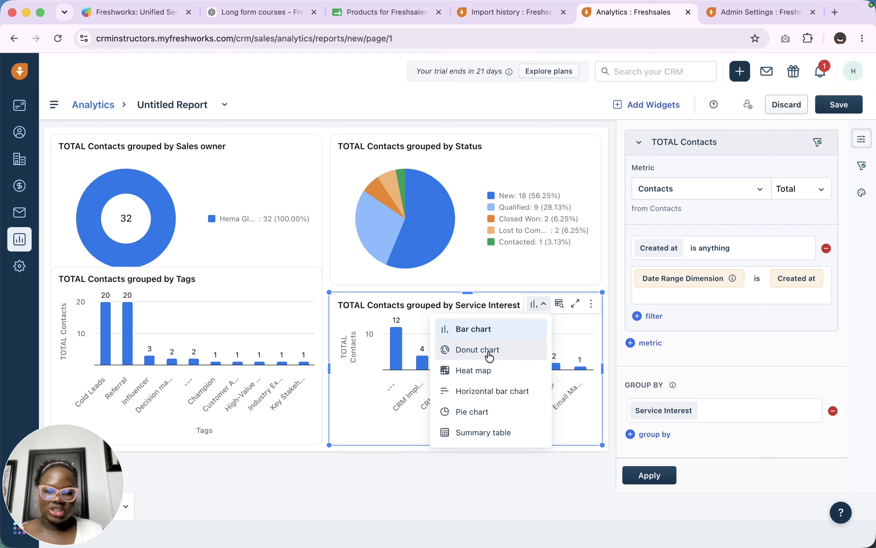
pyautogui.click(490, 351)
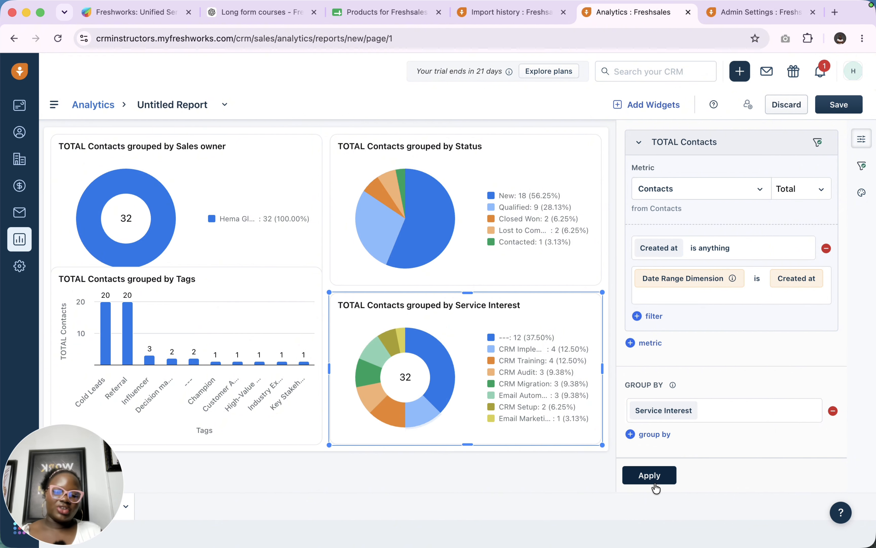
pyautogui.click(650, 475)
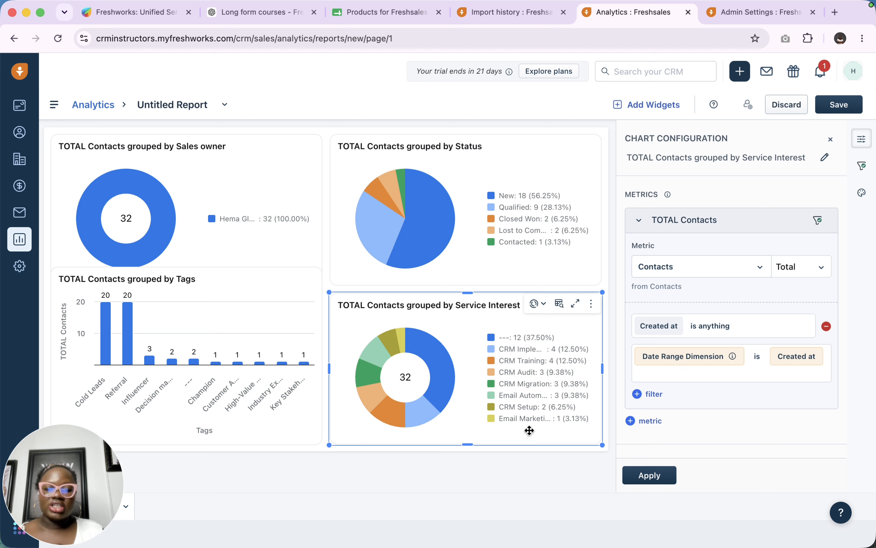
pyautogui.click(643, 104)
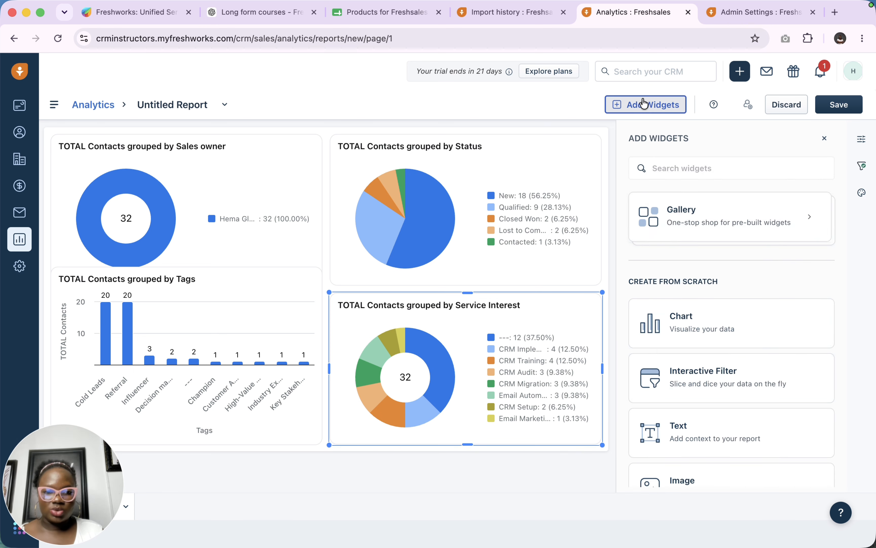
pyautogui.moveTo(703, 331); pyautogui.dragTo(751, 218)
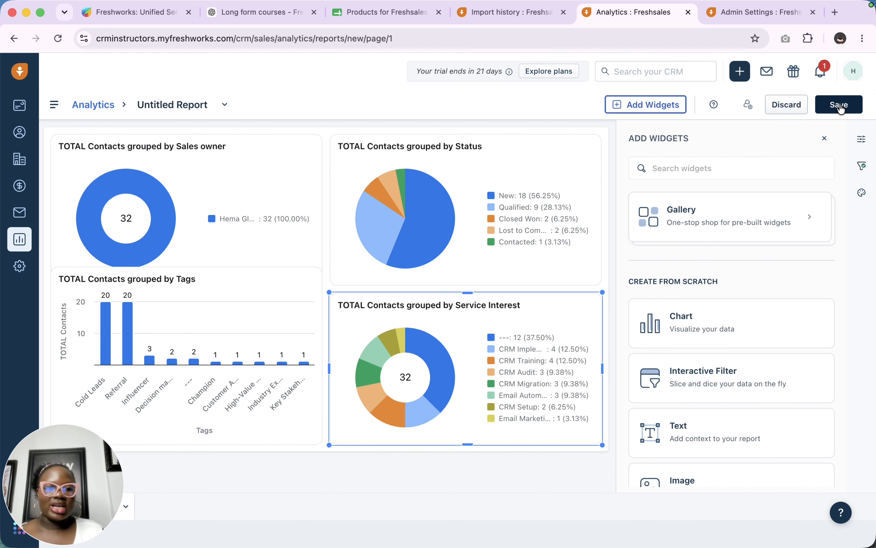
# Rename the untitled report to the owner's first name followed by "Report", and save it.
pyautogui.click(205, 115)
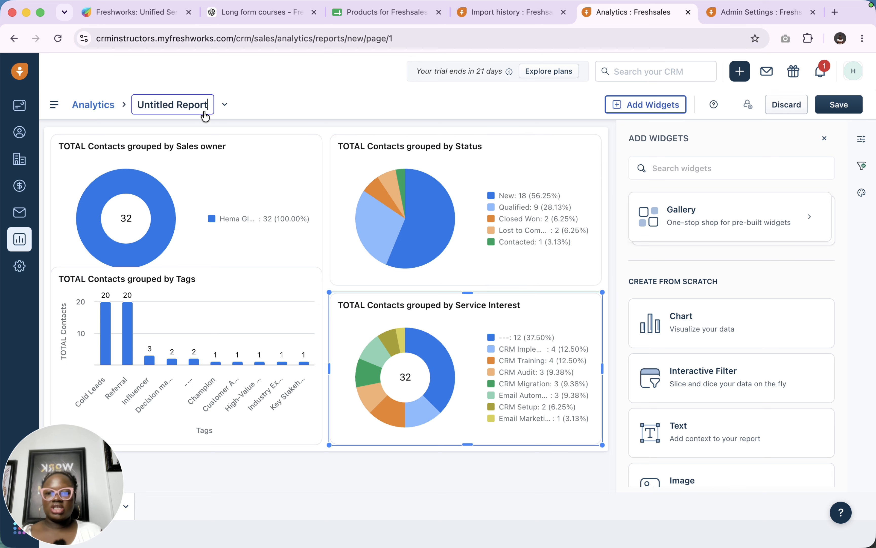
pyautogui.tripleClick(190, 108)
pyautogui.write('He')
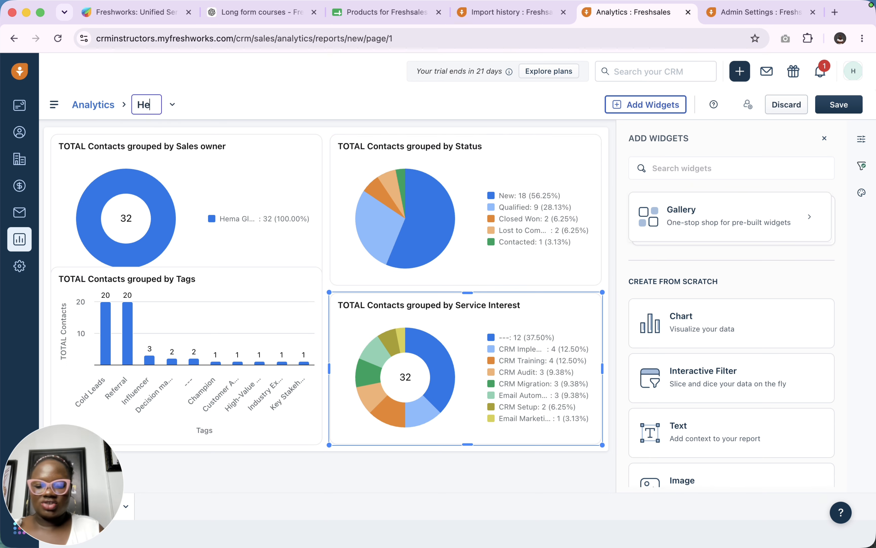
pyautogui.write('ma Report')
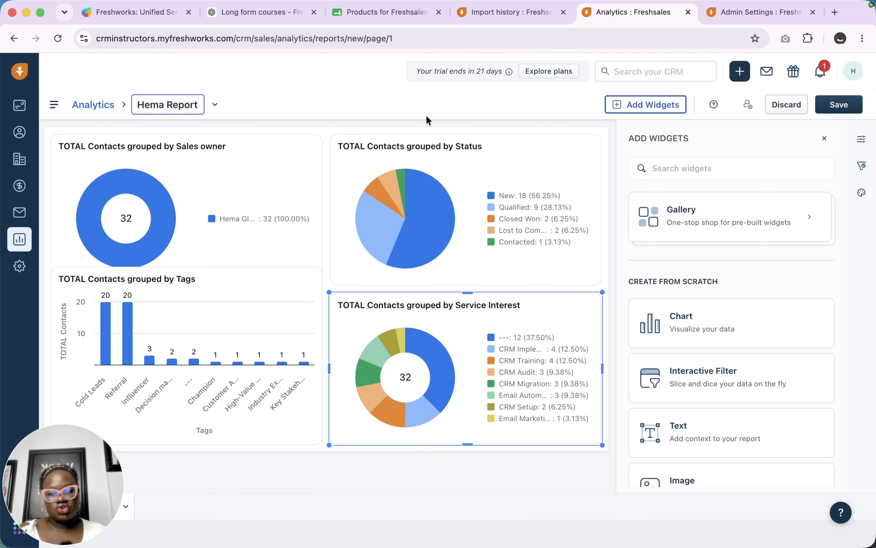
pyautogui.click(835, 108)
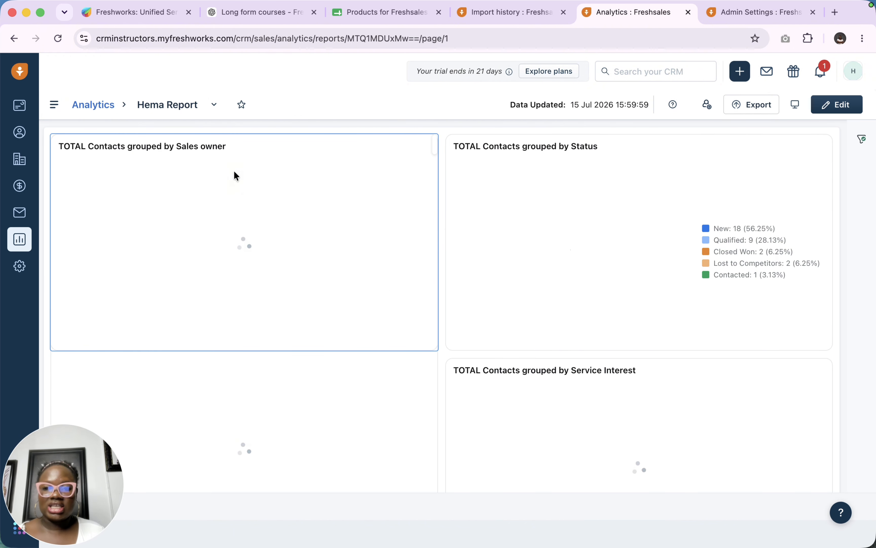
# Return to the Analytics overview and list My reports to find the saved report.
pyautogui.click(89, 105)
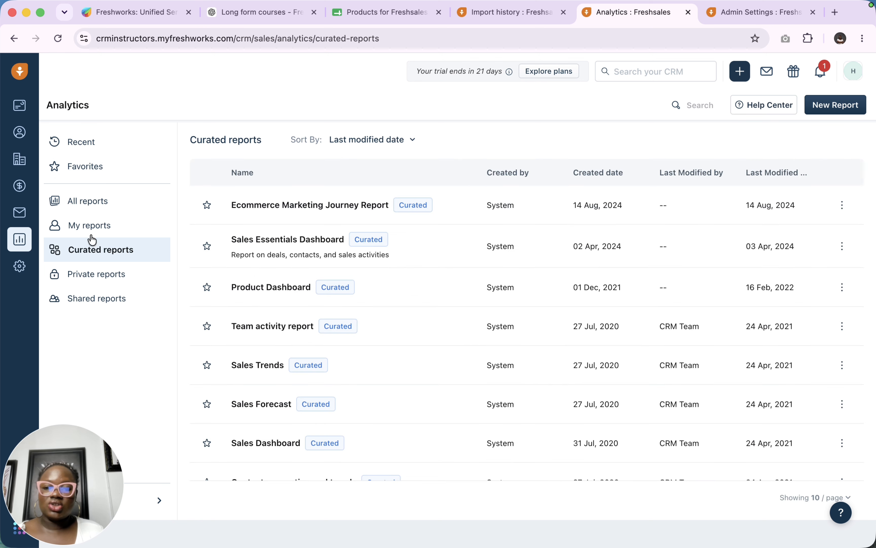
pyautogui.click(82, 231)
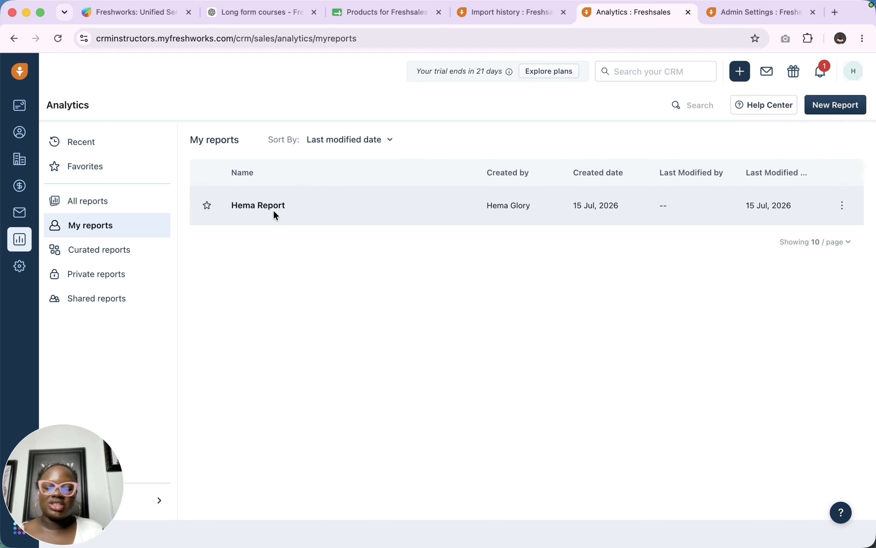
pyautogui.moveTo(762, 3)
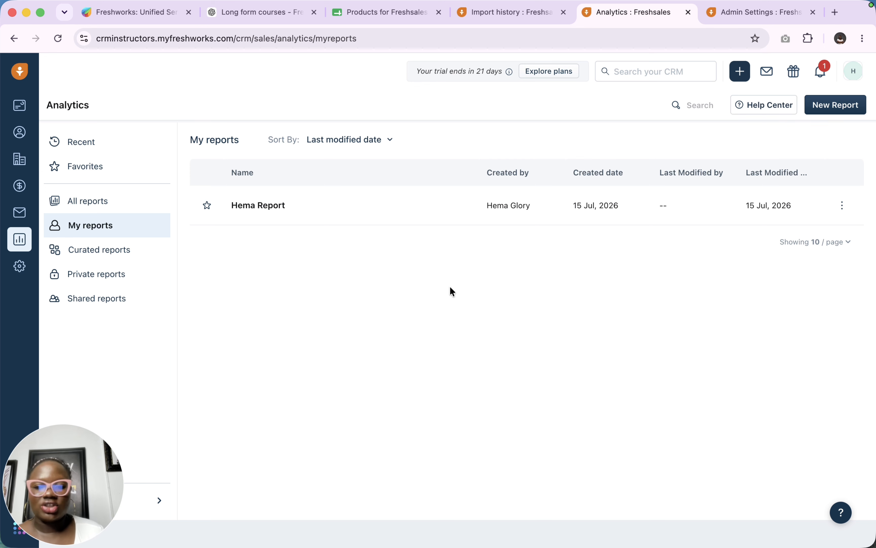
# Go to Dashboards and view the Sales Essentials Dashboard and the Sales Dashboard.
pyautogui.click(18, 112)
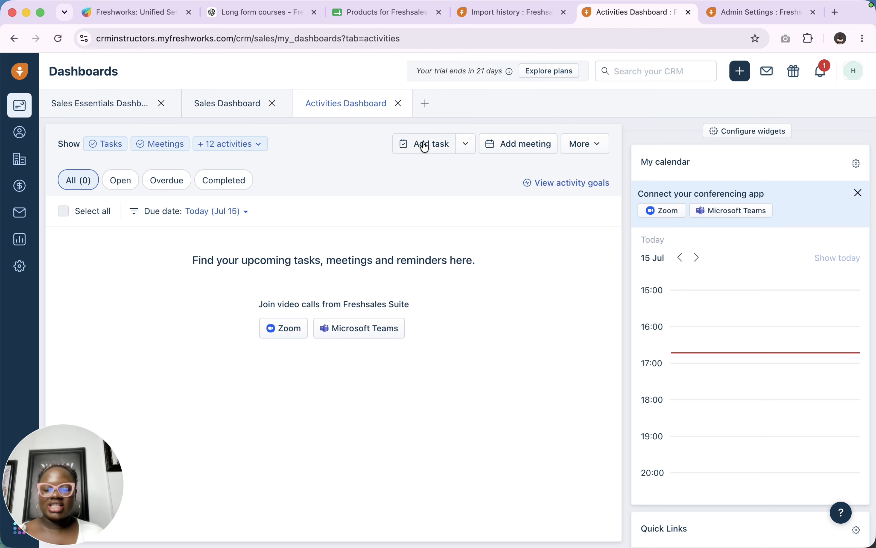
pyautogui.click(118, 115)
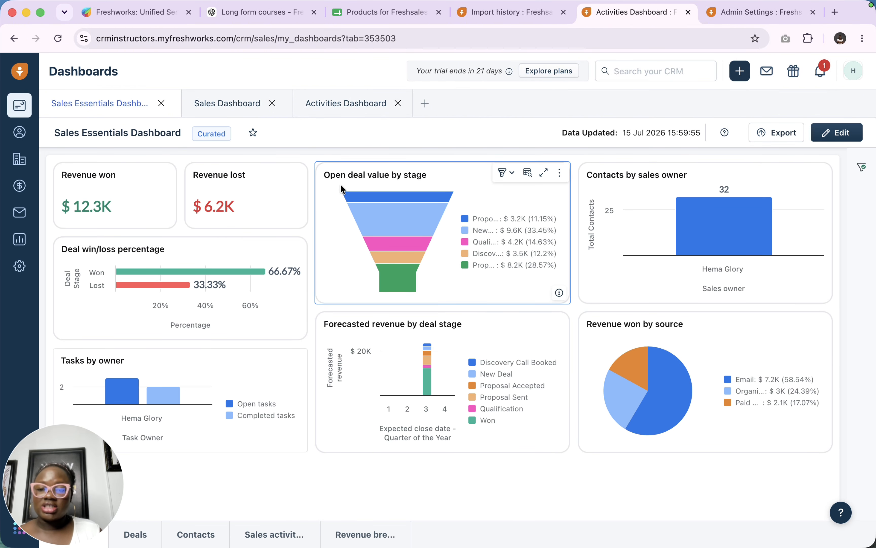
pyautogui.click(219, 103)
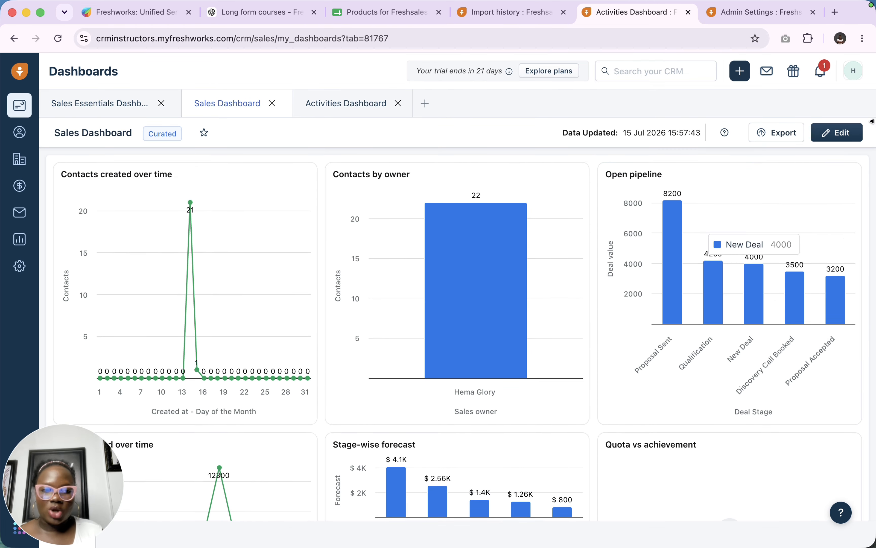
# Open the Sales Dashboard for editing and examine the Open pipeline chart's configuration and the dashboard's other charts.
pyautogui.click(840, 133)
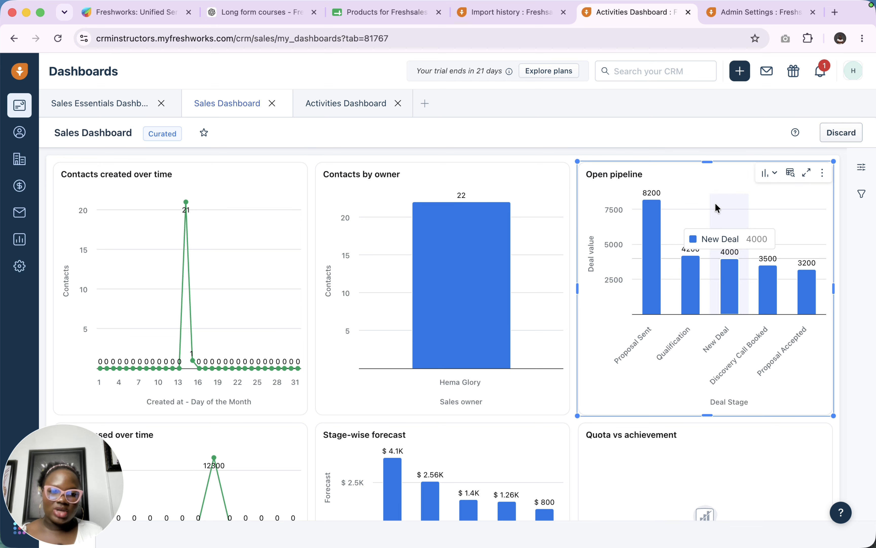
pyautogui.click(865, 170)
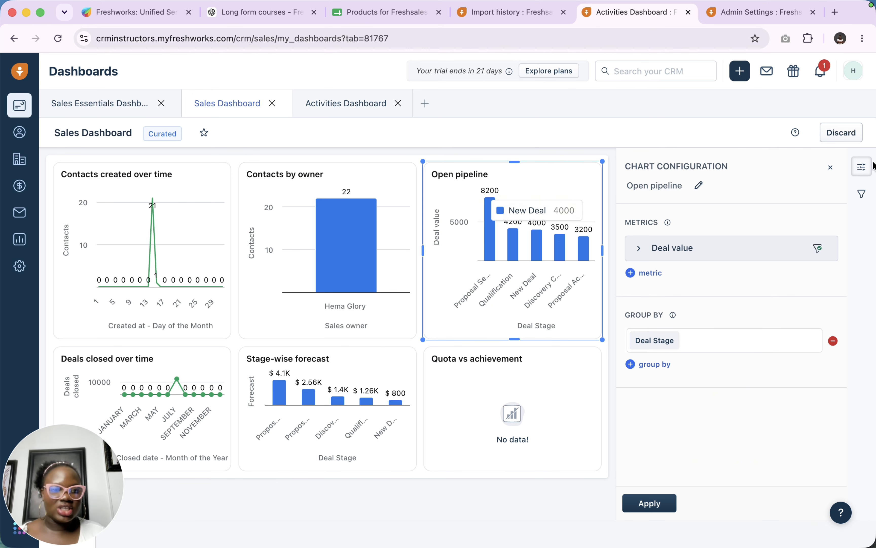
pyautogui.click(862, 167)
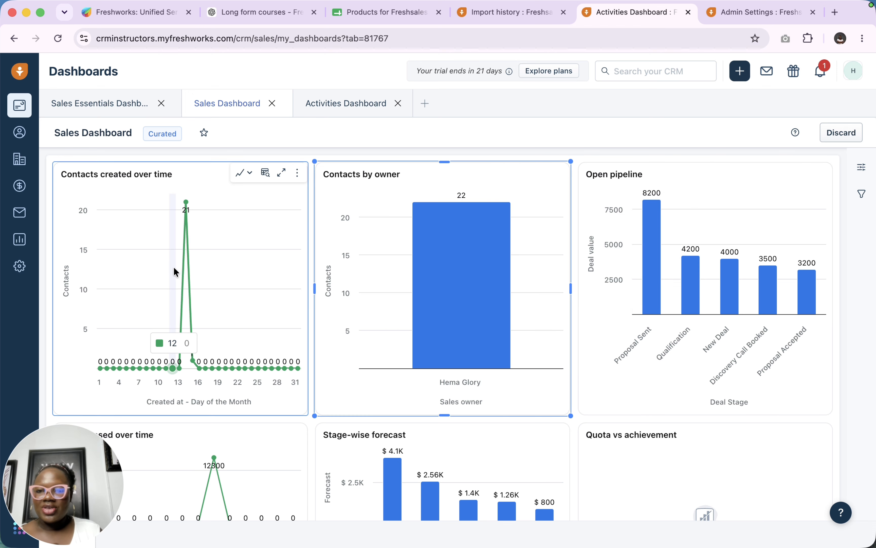
pyautogui.scroll(-3, 231, 285)
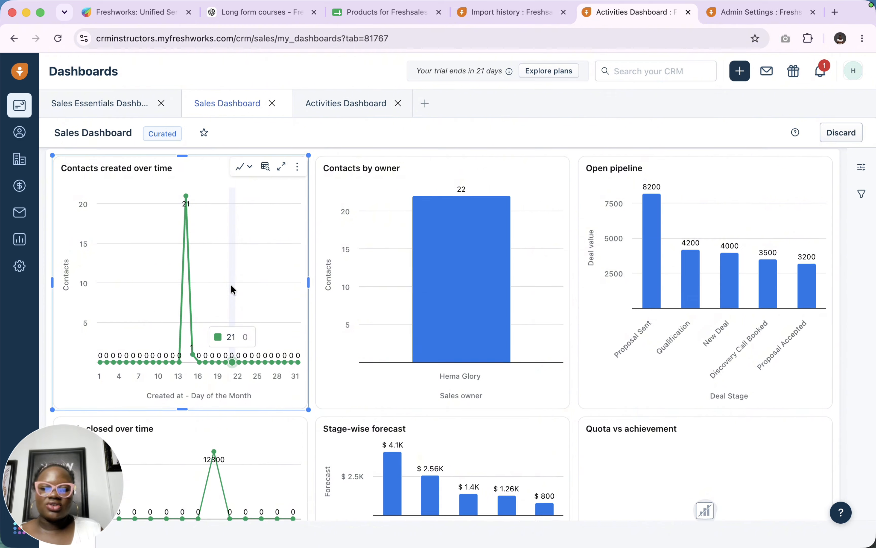
pyautogui.scroll(3, 457, 338)
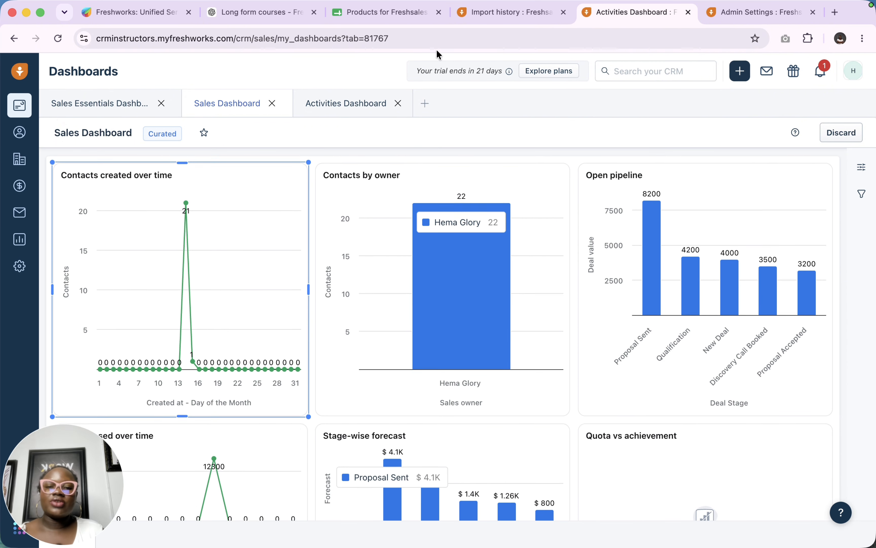
# Add the saved custom report and the Sales Forecast report to Dashboards as new tabs.
pyautogui.click(425, 105)
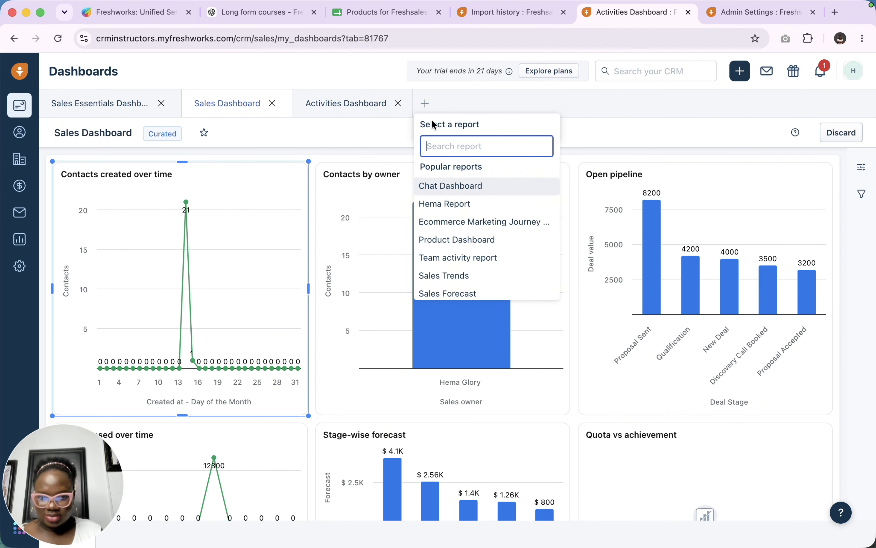
pyautogui.click(451, 206)
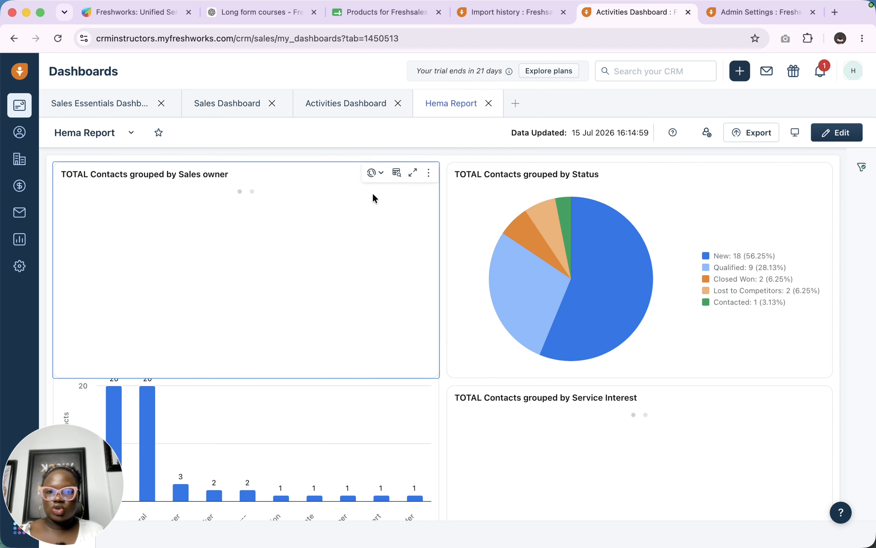
pyautogui.moveTo(511, 310)
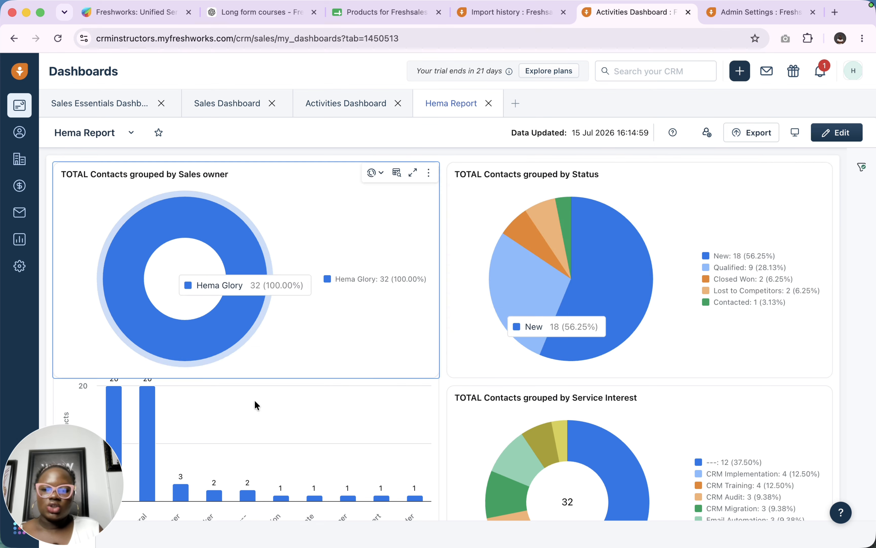
pyautogui.scroll(-3, 536, 348)
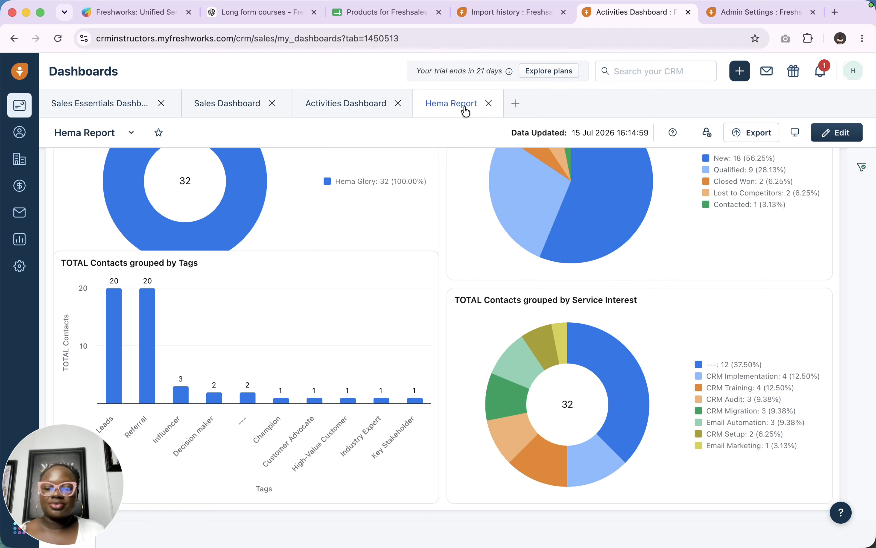
pyautogui.click(515, 104)
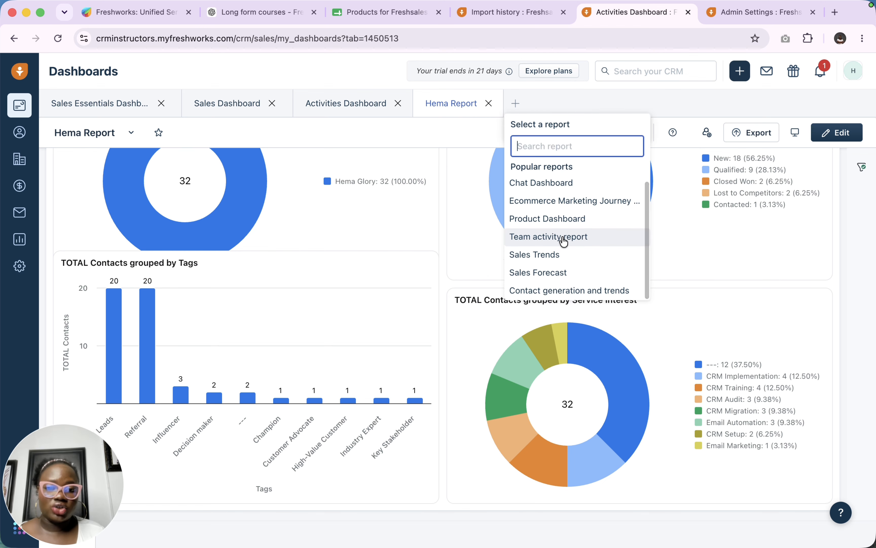
pyautogui.click(545, 275)
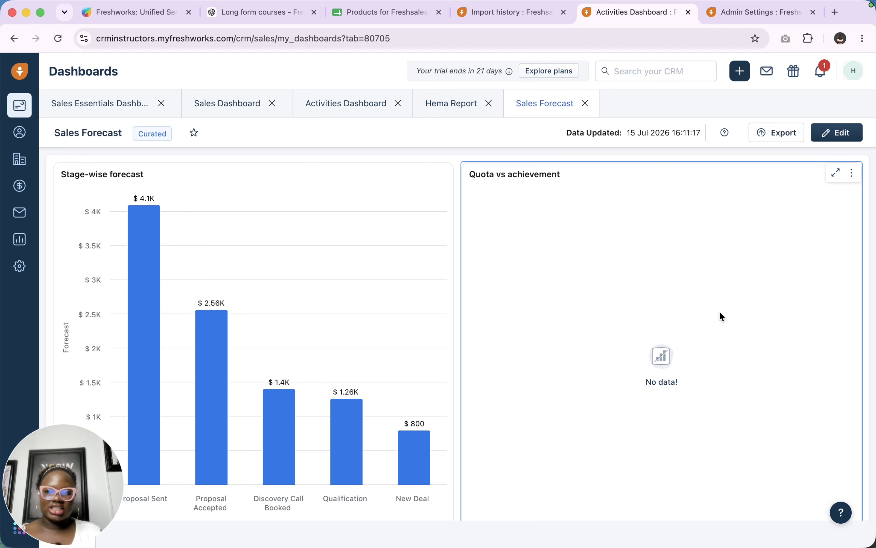
# Open the Sales Essentials Dashboard for editing and examine the Open deal value by stage chart's metric, filters and grouping.
pyautogui.click(86, 108)
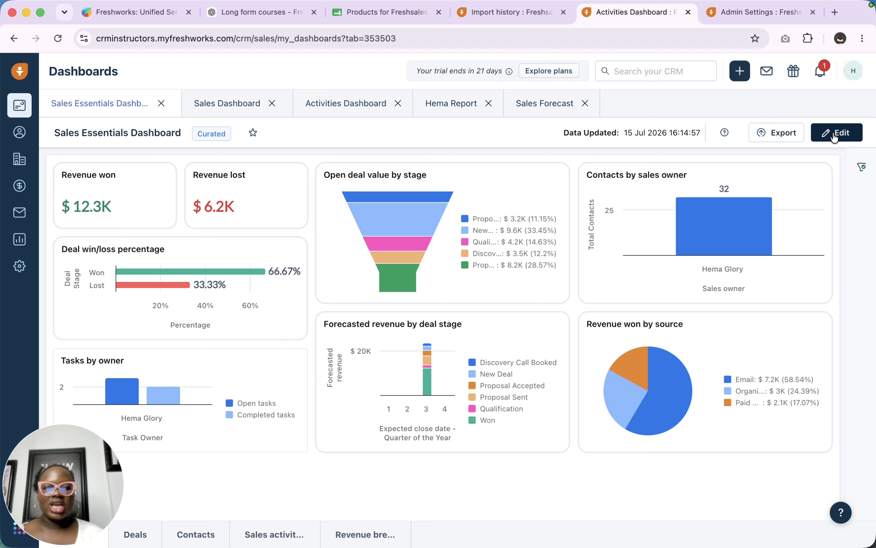
pyautogui.click(834, 134)
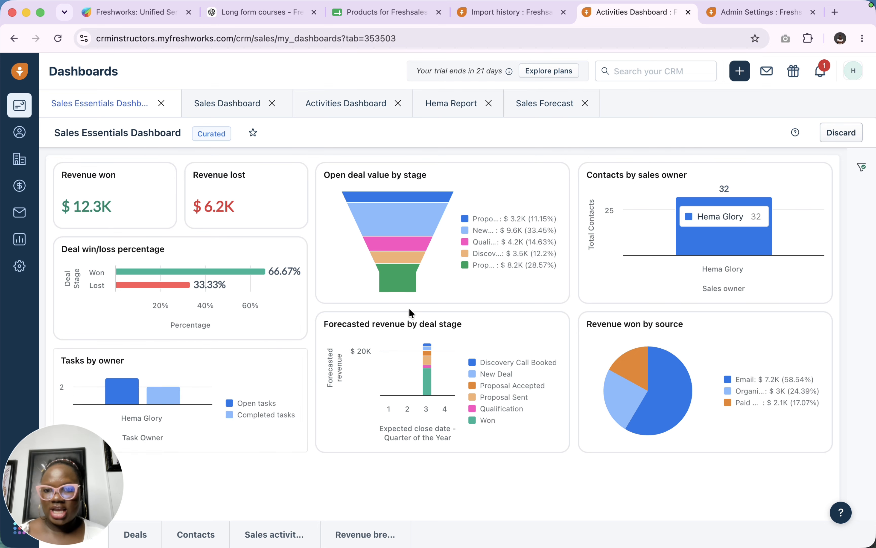
pyautogui.click(364, 266)
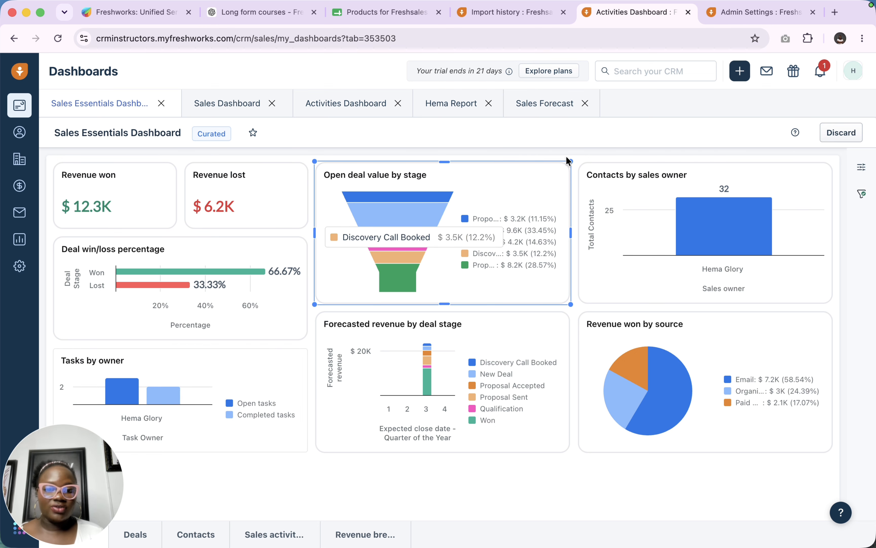
pyautogui.click(480, 230)
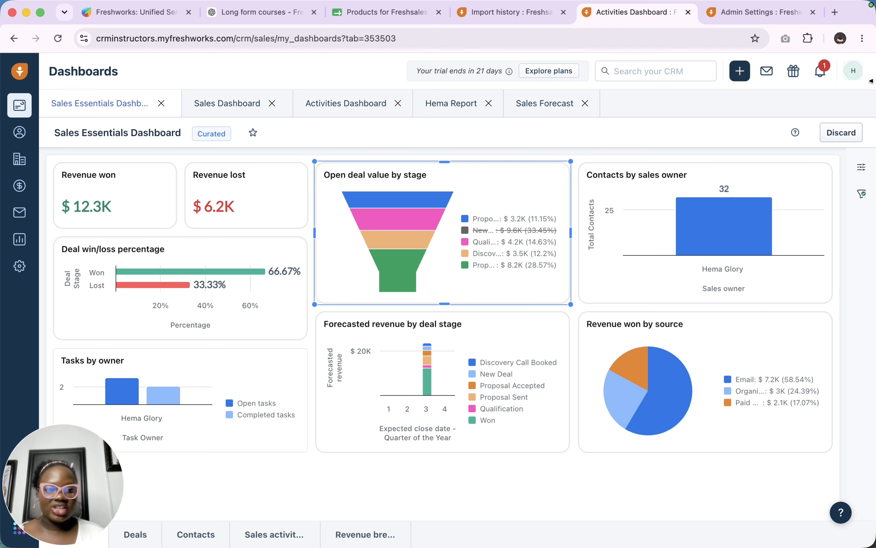
pyautogui.click(863, 168)
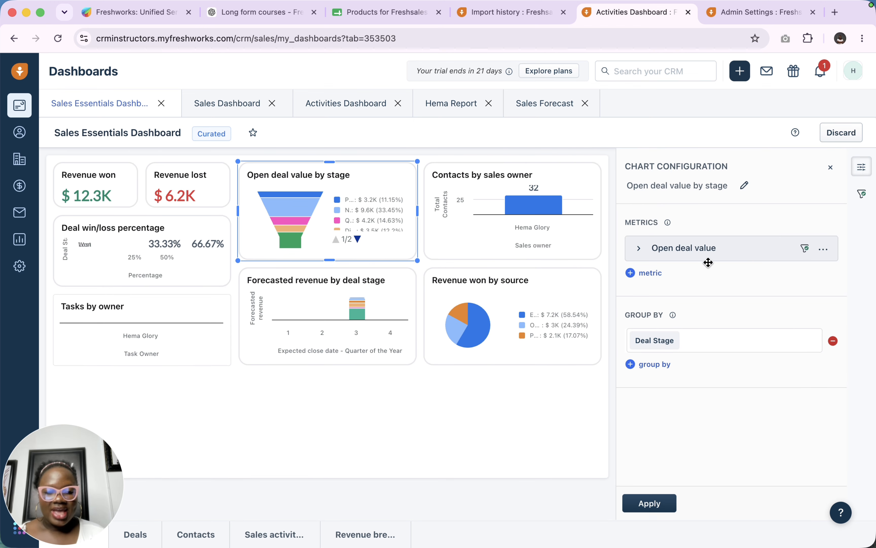
pyautogui.click(718, 256)
pyautogui.scroll(-3, 735, 268)
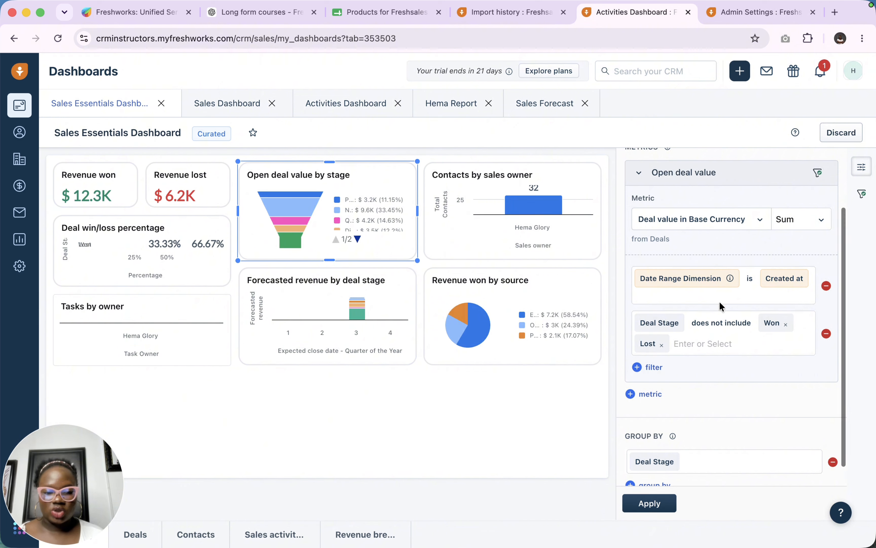
pyautogui.scroll(-2, 745, 299)
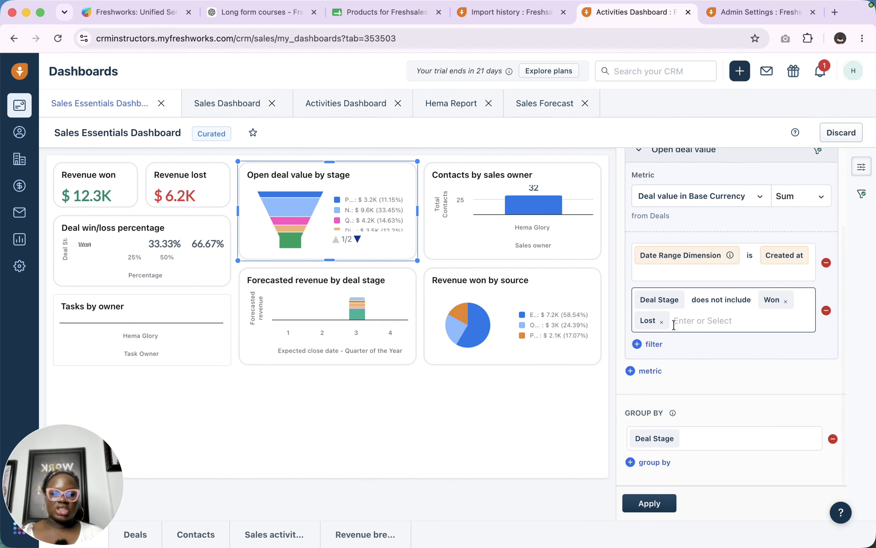
pyautogui.moveTo(678, 458); pyautogui.dragTo(701, 447)
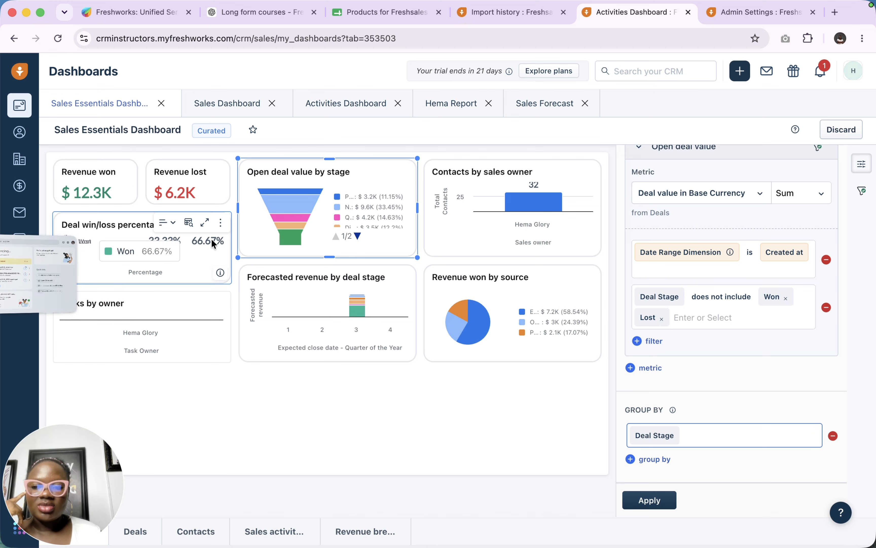
# Start a new custom module in Admin Settings with the singular name Student and check its plural and internal names.
pyautogui.click(19, 266)
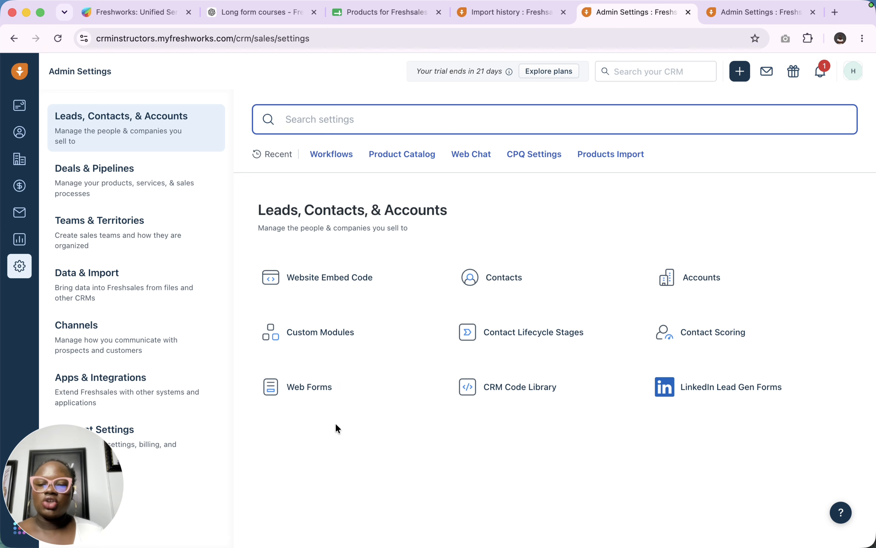
pyautogui.click(327, 341)
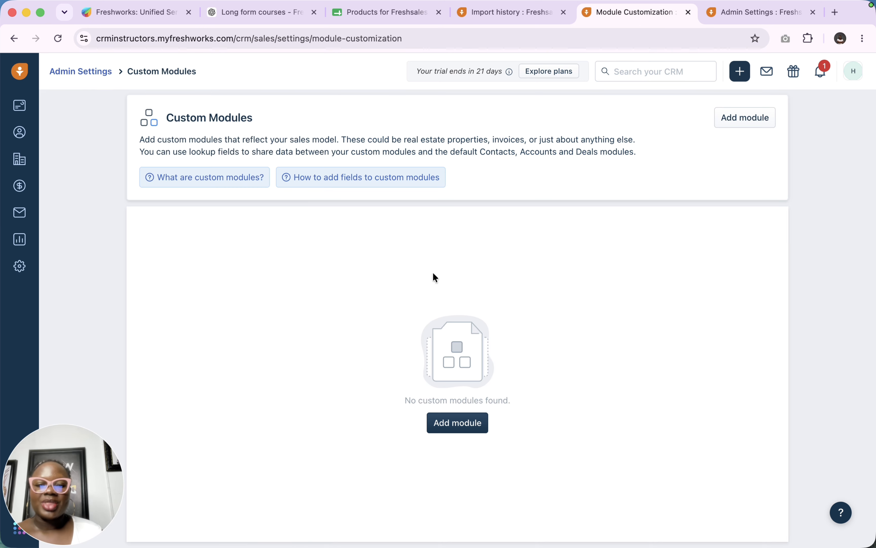
pyautogui.click(456, 427)
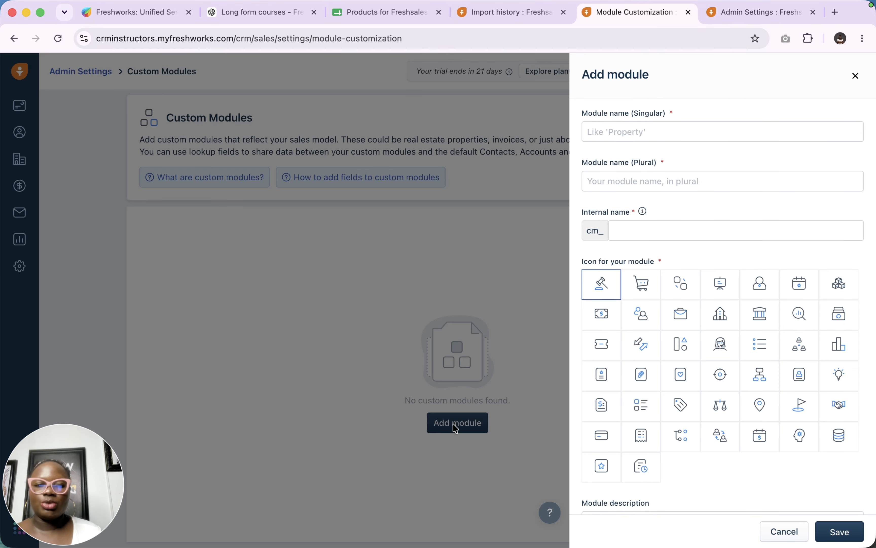
pyautogui.click(641, 133)
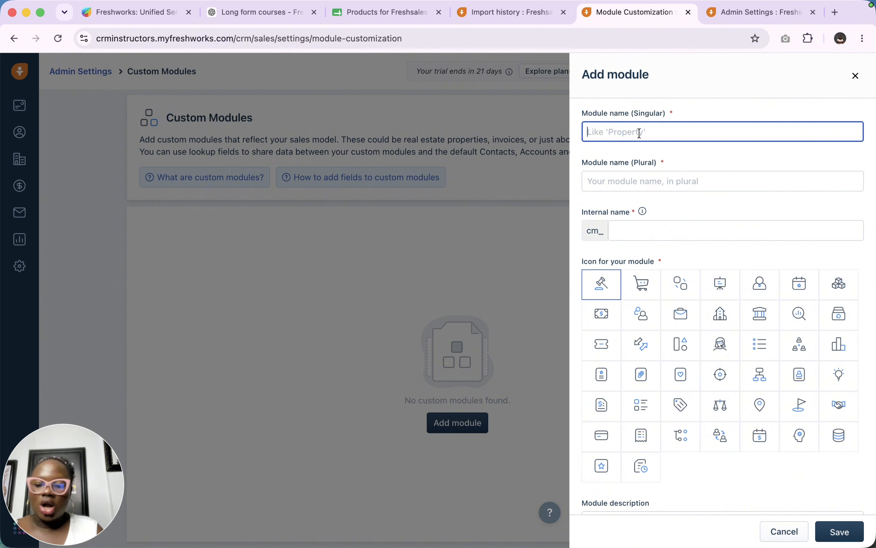
pyautogui.write('St')
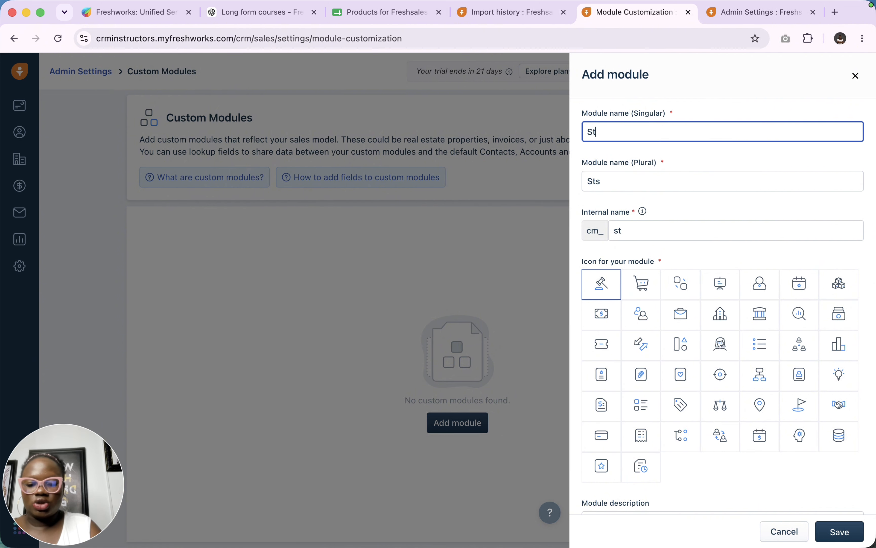
pyautogui.write('udent')
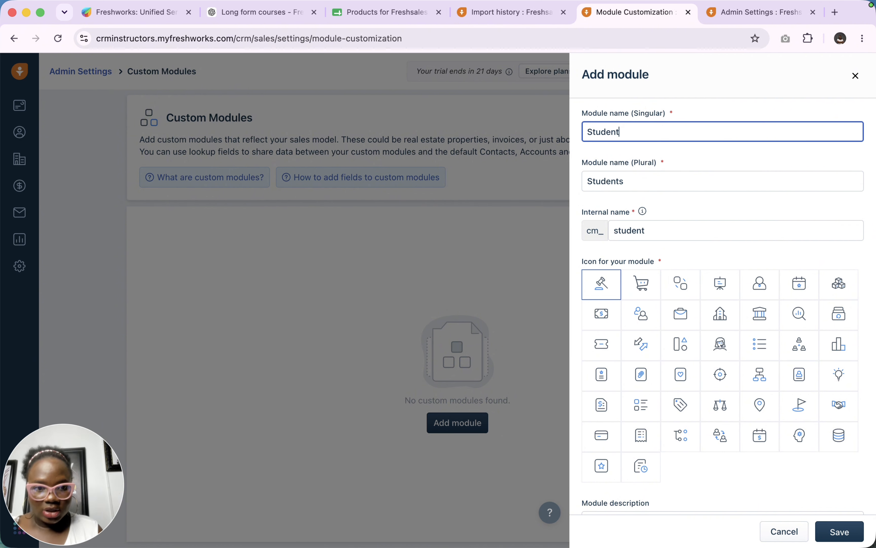
pyautogui.doubleClick(606, 131)
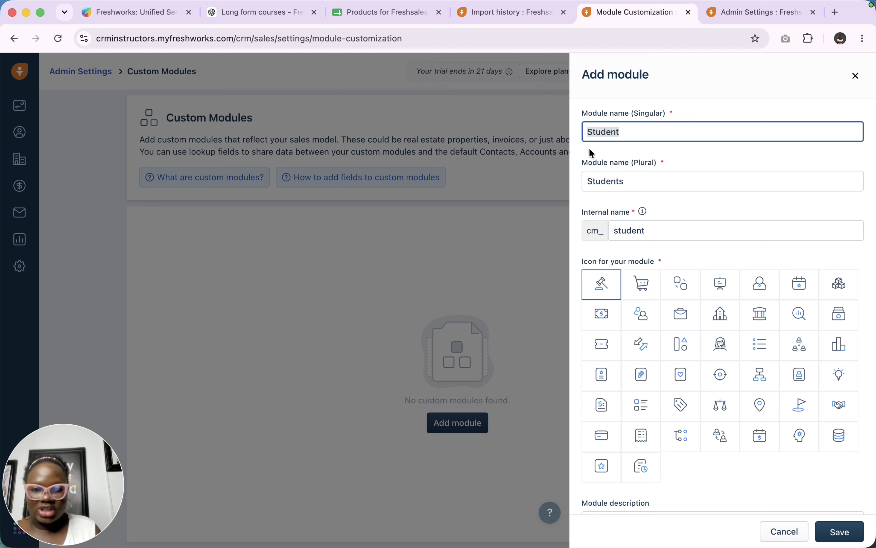
pyautogui.click(645, 178)
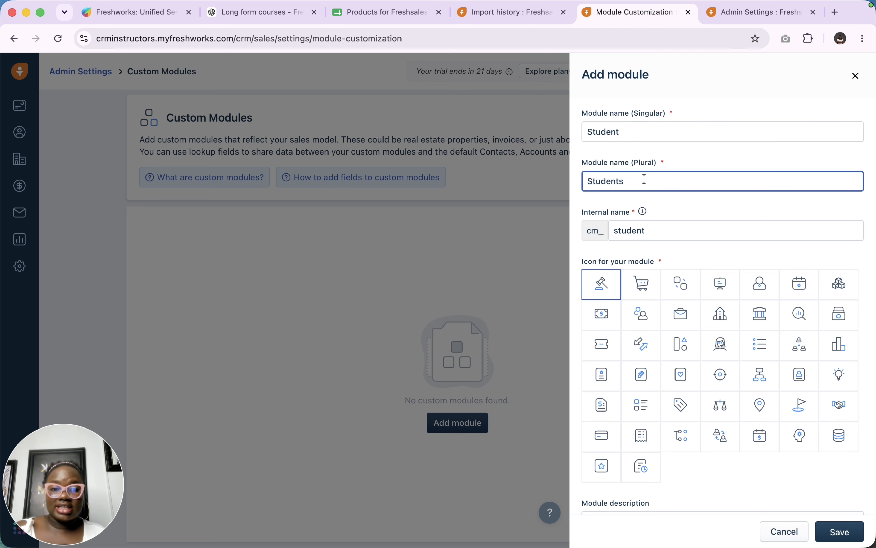
pyautogui.click(643, 232)
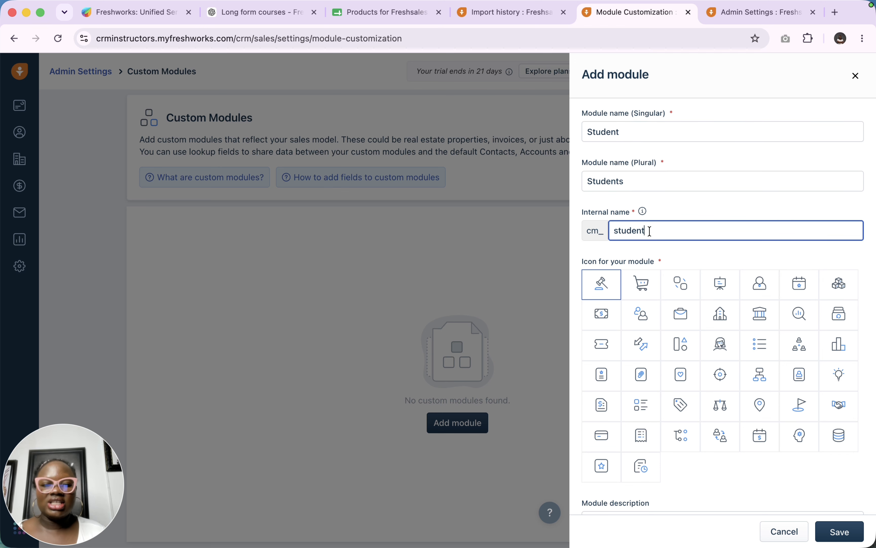
# Give the module the two-people icon and the description "This is for the student in our coaching business", and save it.
pyautogui.scroll(-2, 648, 232)
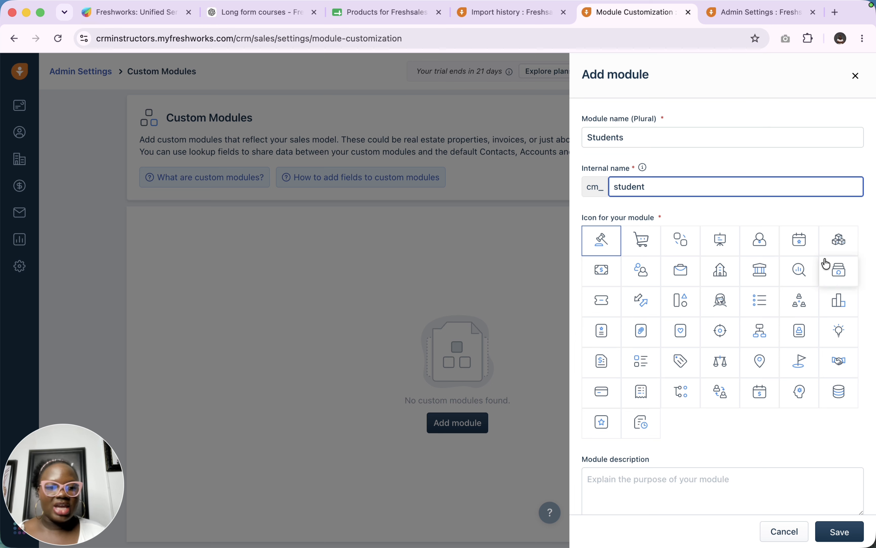
pyautogui.click(647, 274)
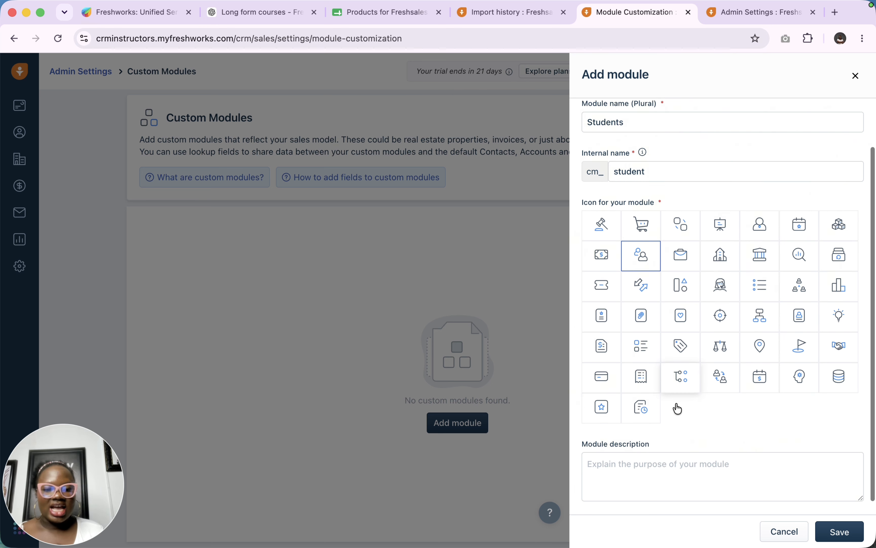
pyautogui.scroll(-1, 679, 424)
pyautogui.click(645, 450)
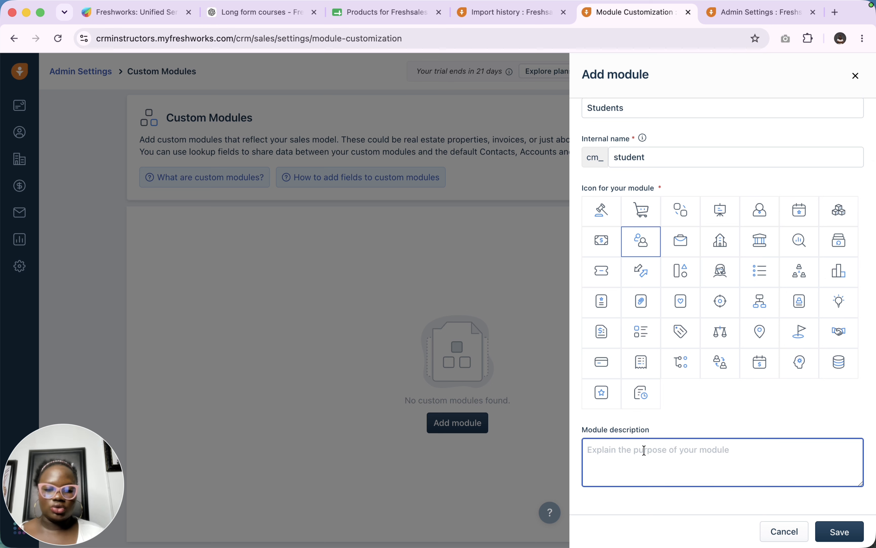
pyautogui.write('T')
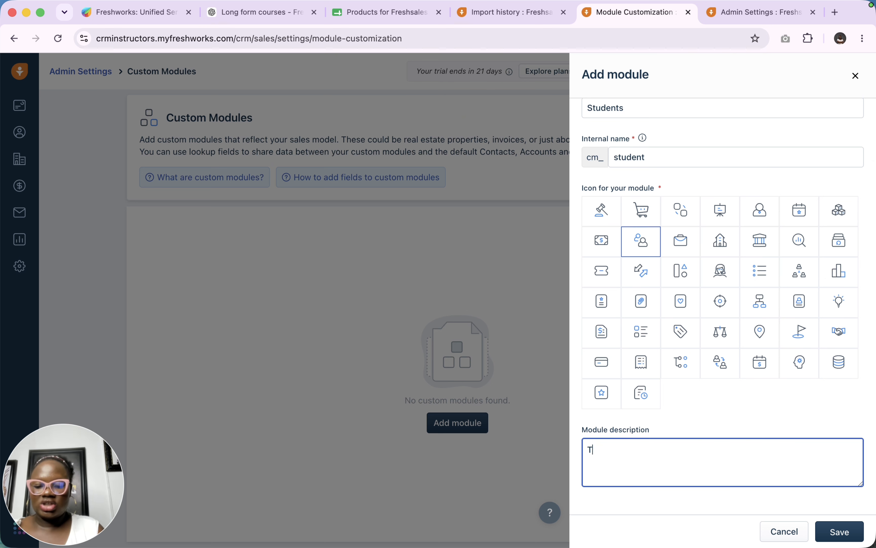
pyautogui.write('his is for')
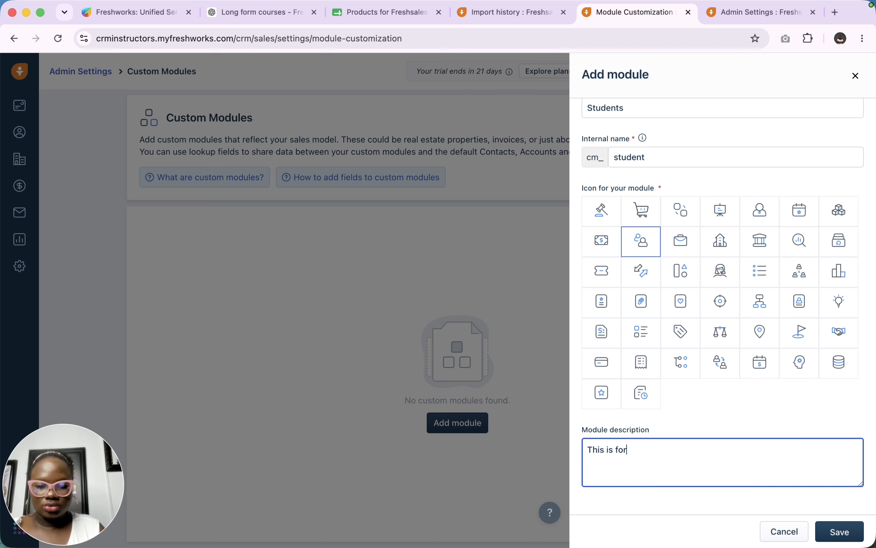
pyautogui.write(' the student in our coaching business')
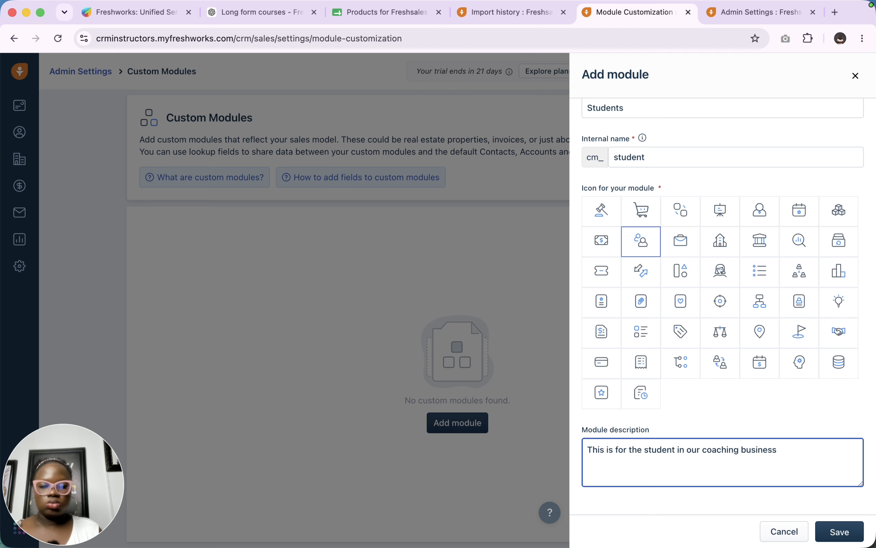
pyautogui.click(839, 531)
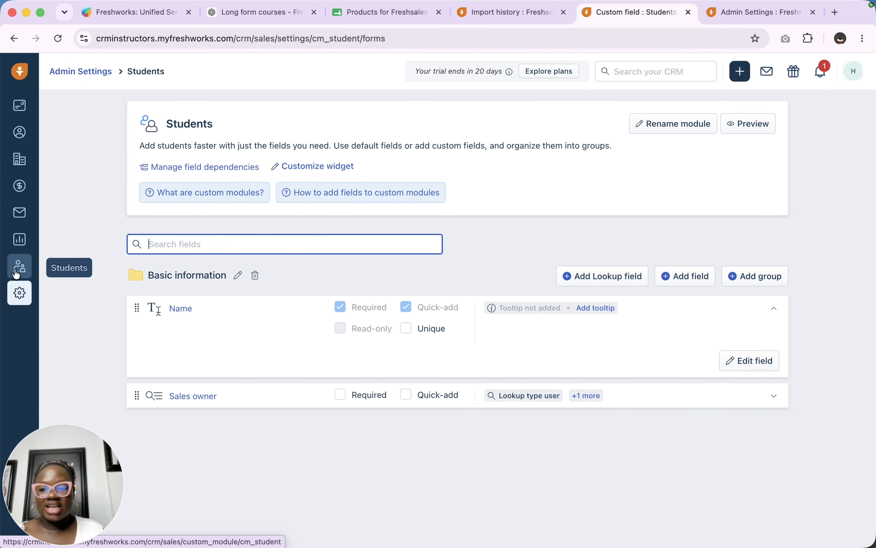
# Open the new Students module and view its import options.
pyautogui.click(21, 270)
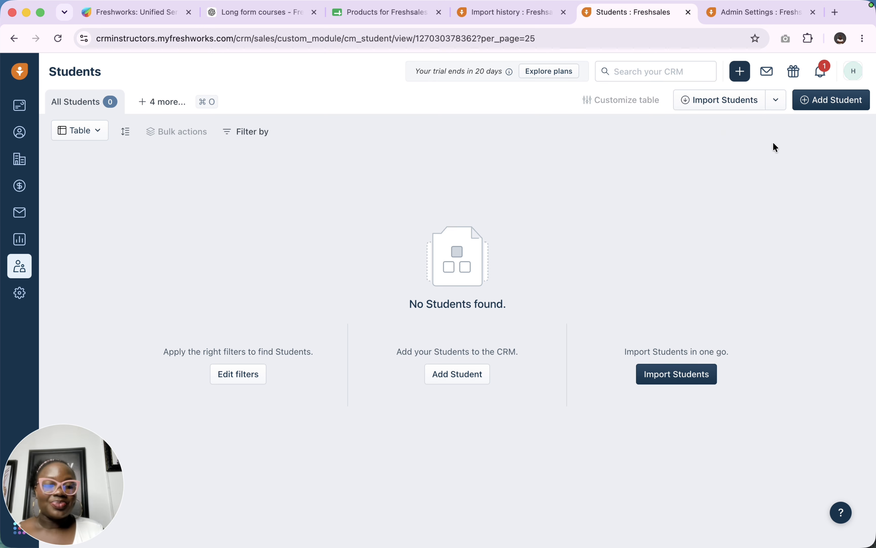
pyautogui.click(774, 104)
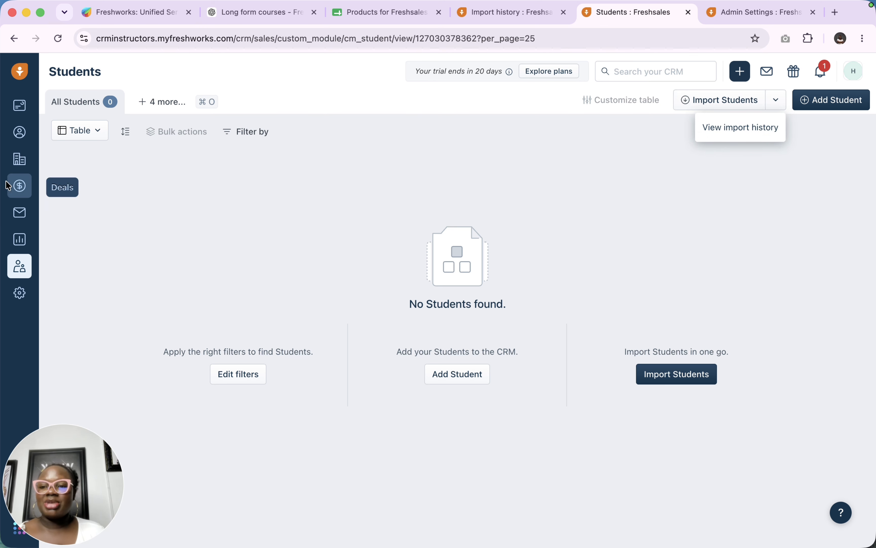
# Return to the Custom Modules settings and open the Student module's field customization.
pyautogui.click(19, 106)
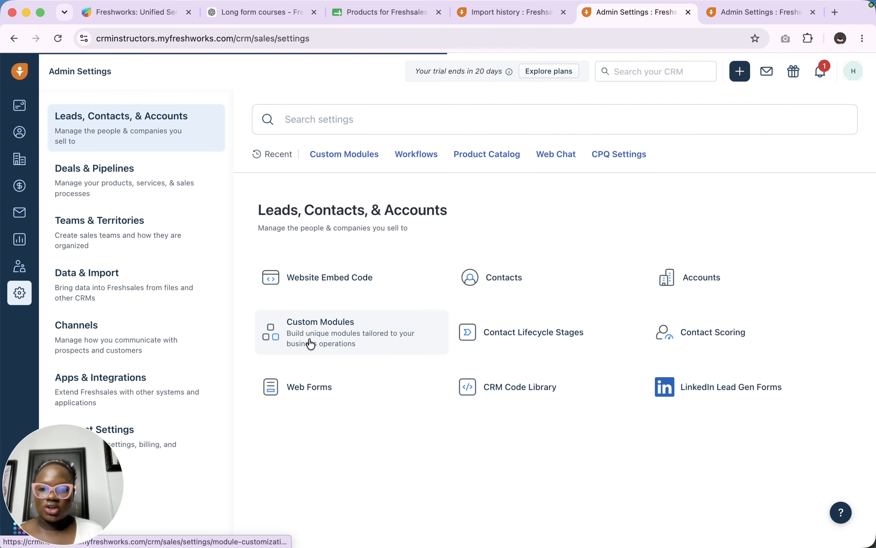
pyautogui.click(308, 341)
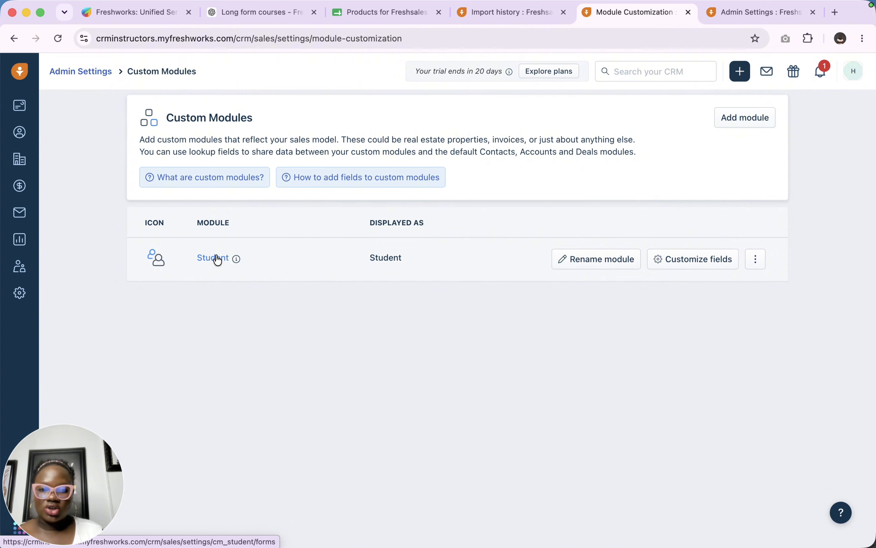
pyautogui.click(697, 259)
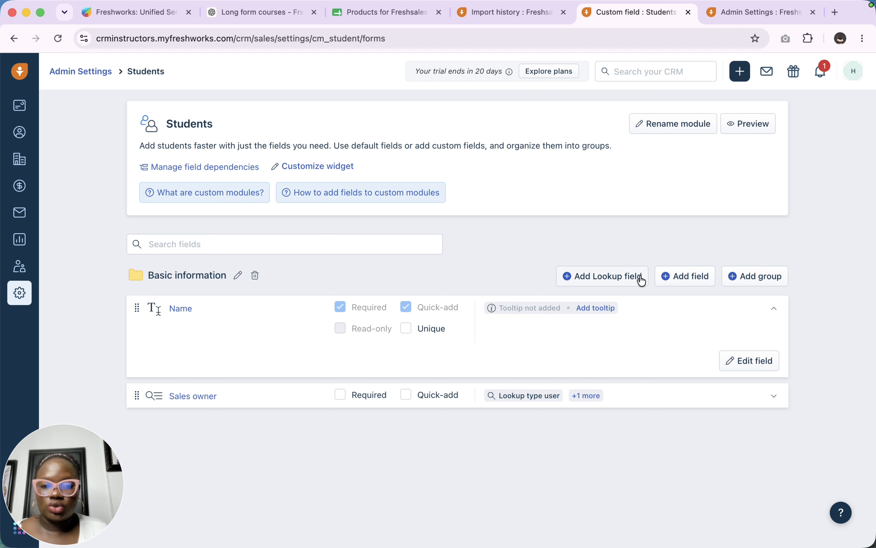
# Review the lookup field form and the available default and custom field types for the Students module without adding any.
pyautogui.click(612, 278)
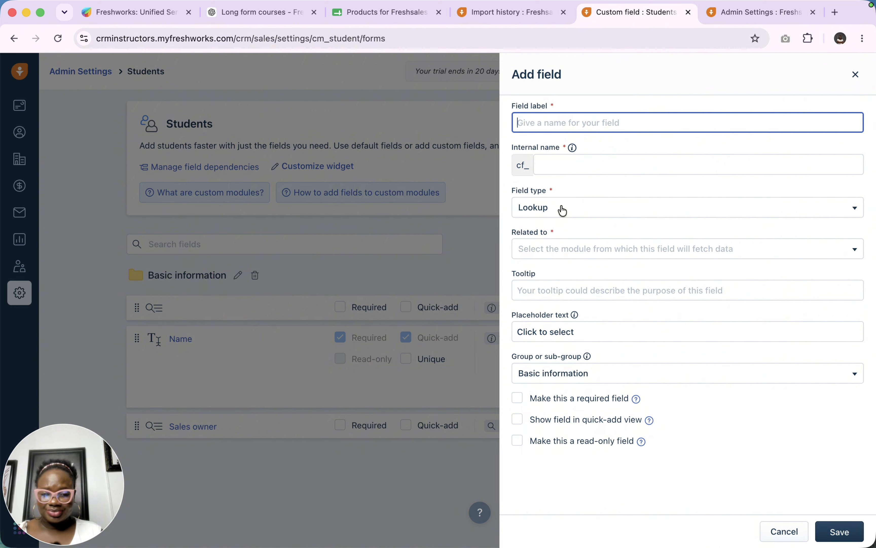
pyautogui.click(856, 75)
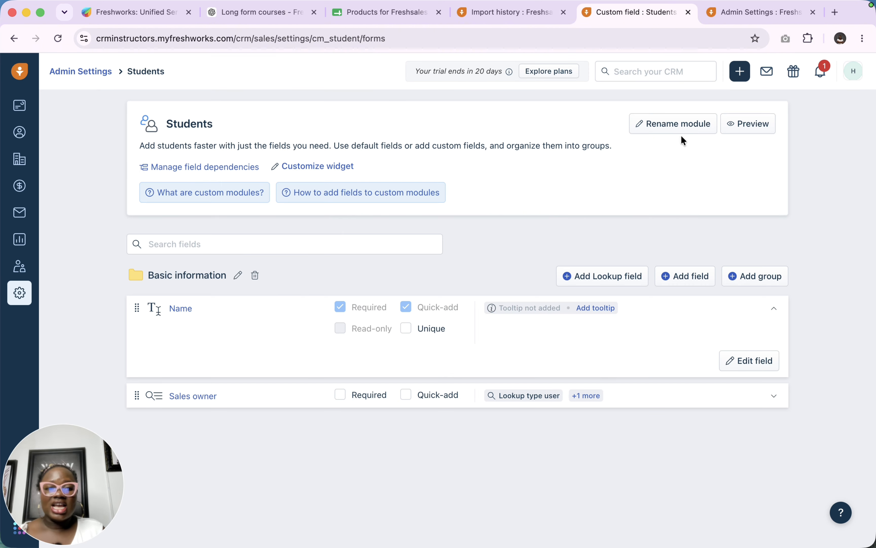
pyautogui.click(690, 282)
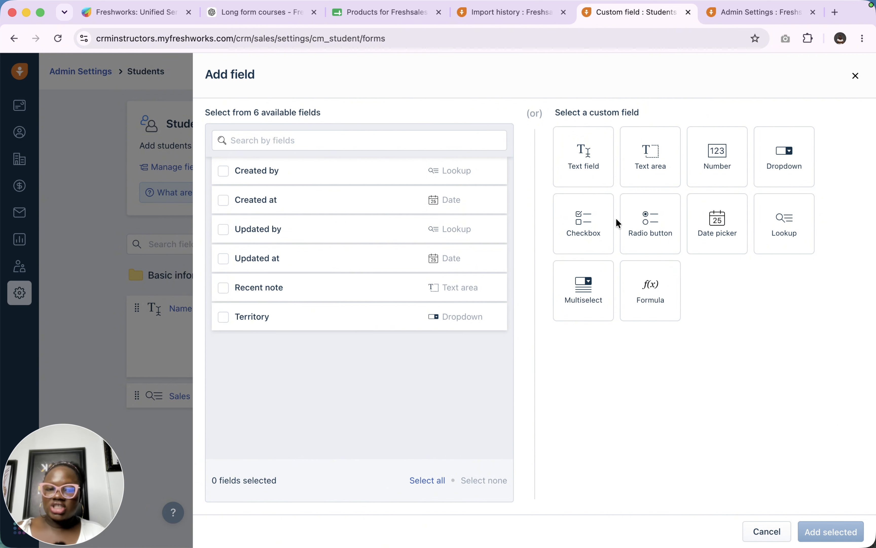
pyautogui.click(856, 76)
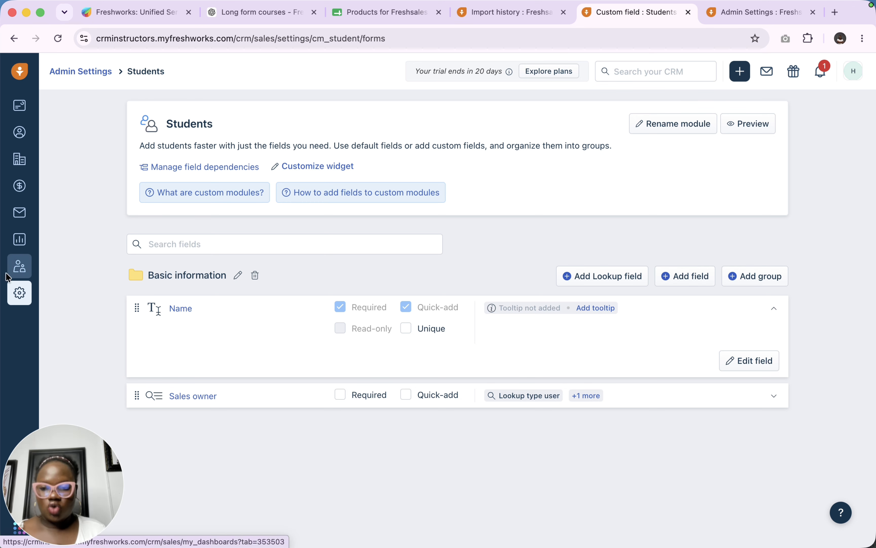
# Open the Students module, view its import form, and close it without importing a file.
pyautogui.click(18, 268)
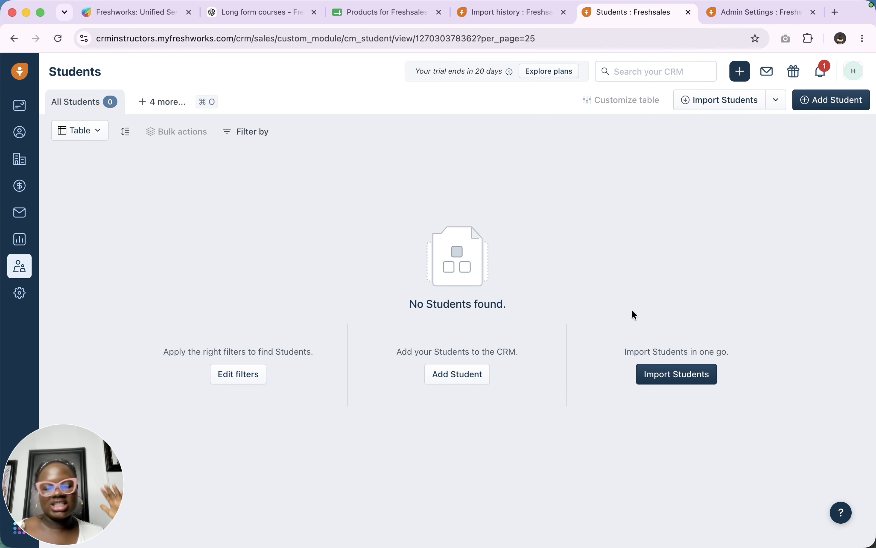
pyautogui.click(670, 377)
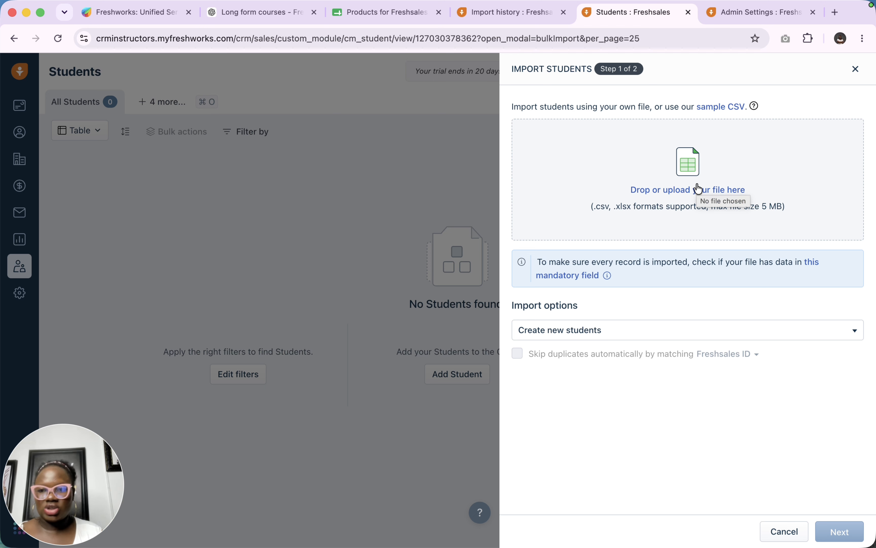
pyautogui.click(856, 69)
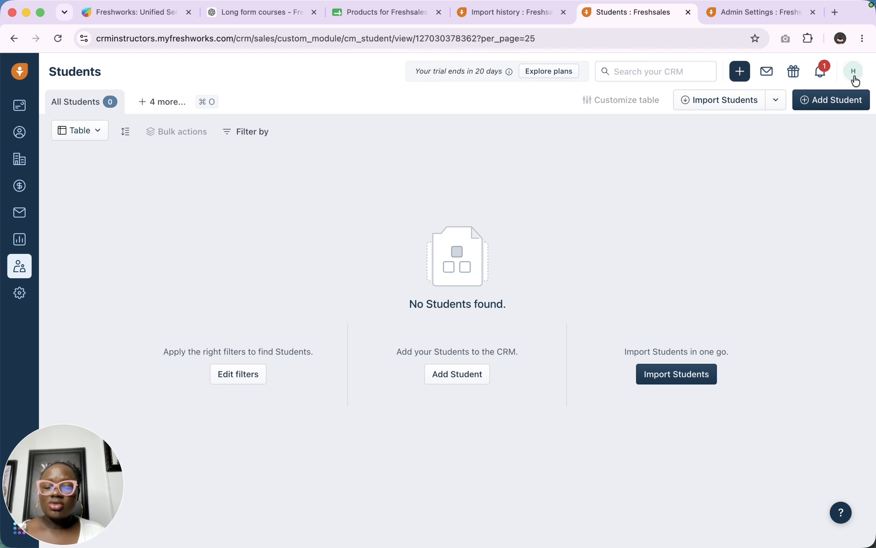
# Return to the Custom Modules settings, view the blank form for adding another module, and close it.
pyautogui.click(17, 296)
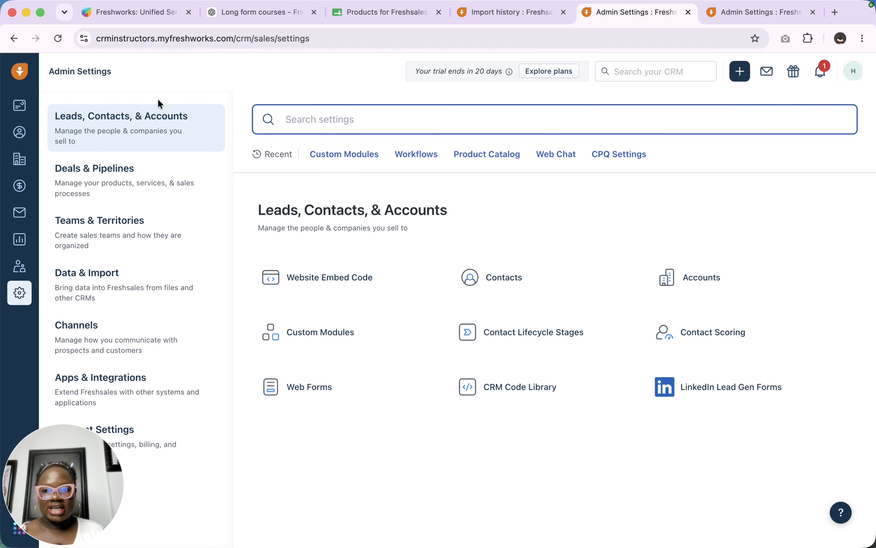
pyautogui.click(311, 335)
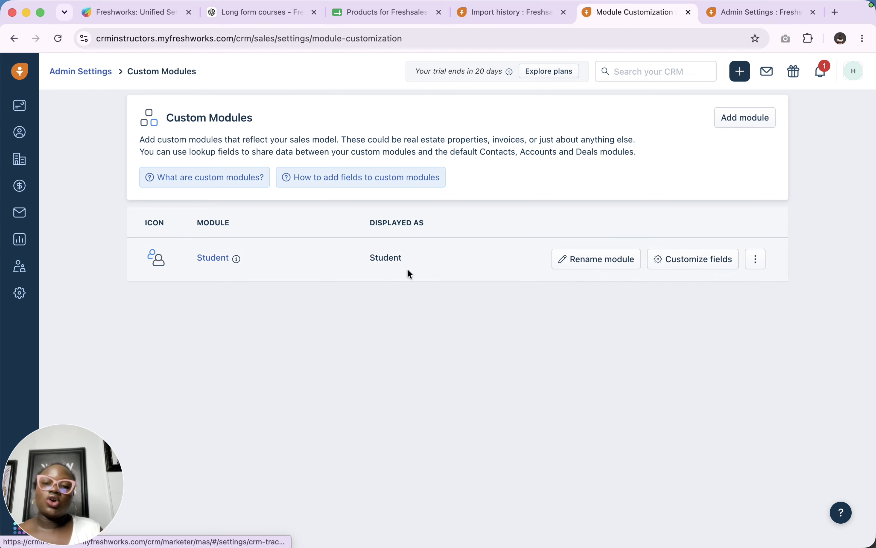
pyautogui.click(735, 118)
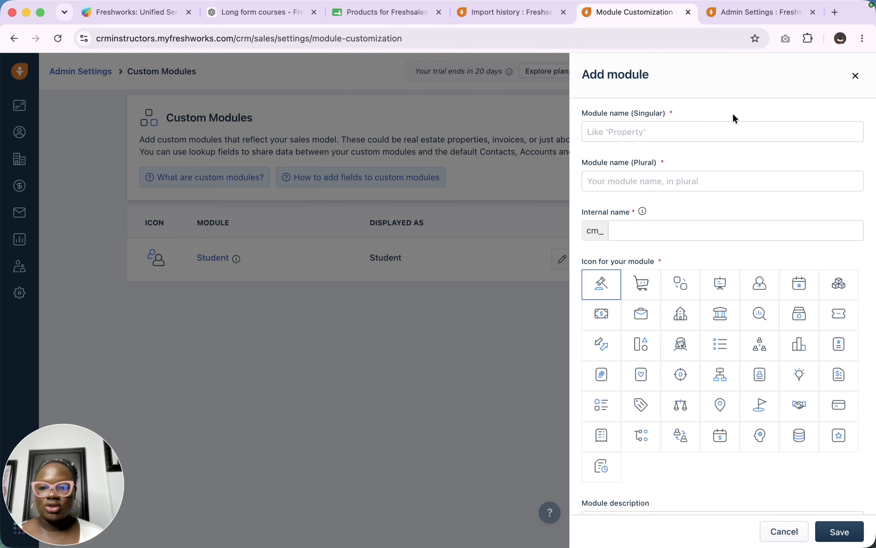
pyautogui.click(855, 76)
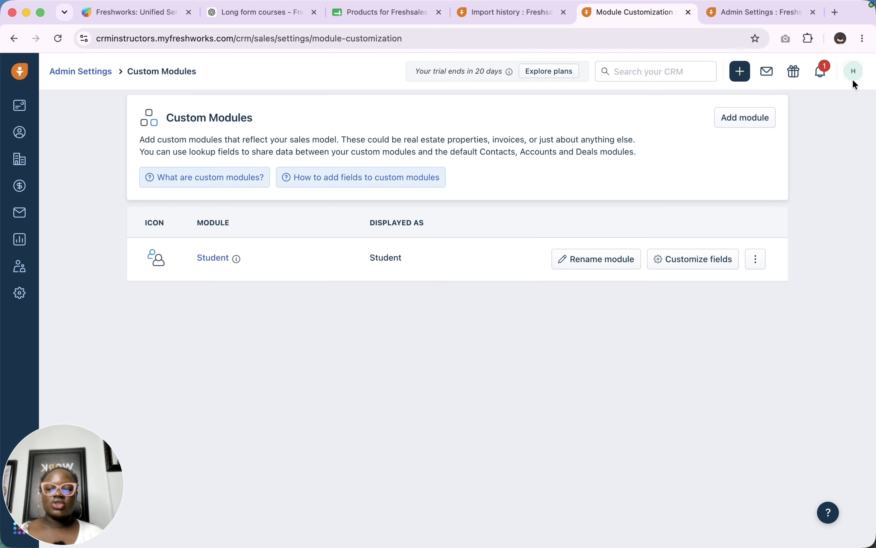
# Look through the Channels options in Admin Settings and open the Instagram channel's setup page.
pyautogui.click(20, 294)
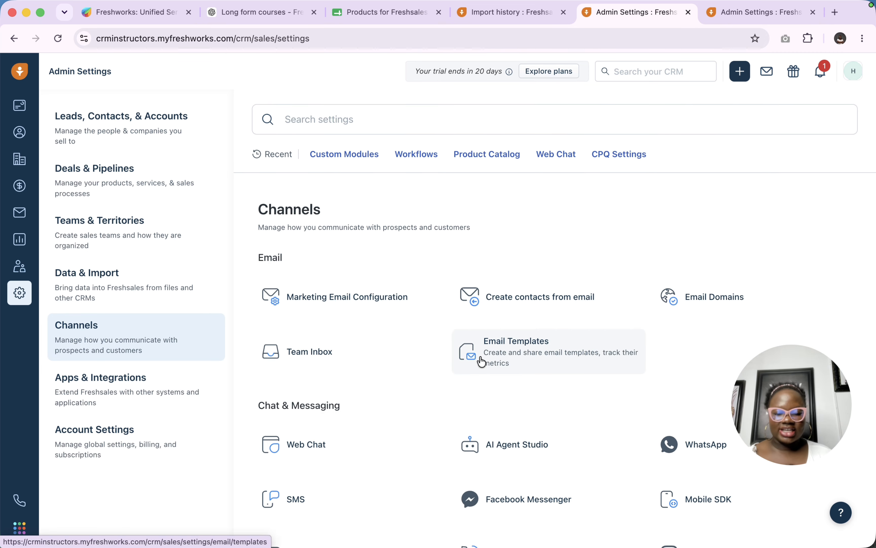
pyautogui.scroll(-10, 479, 361)
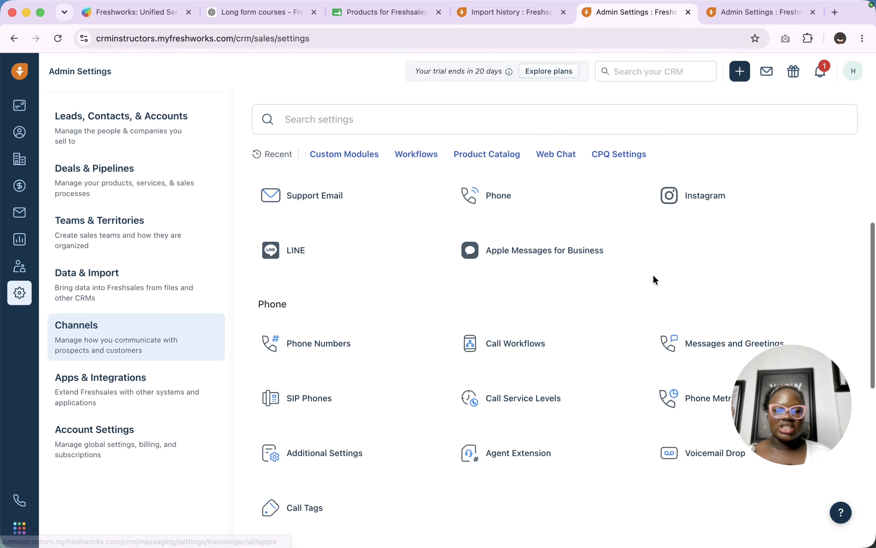
pyautogui.scroll(2, 655, 280)
pyautogui.click(684, 262)
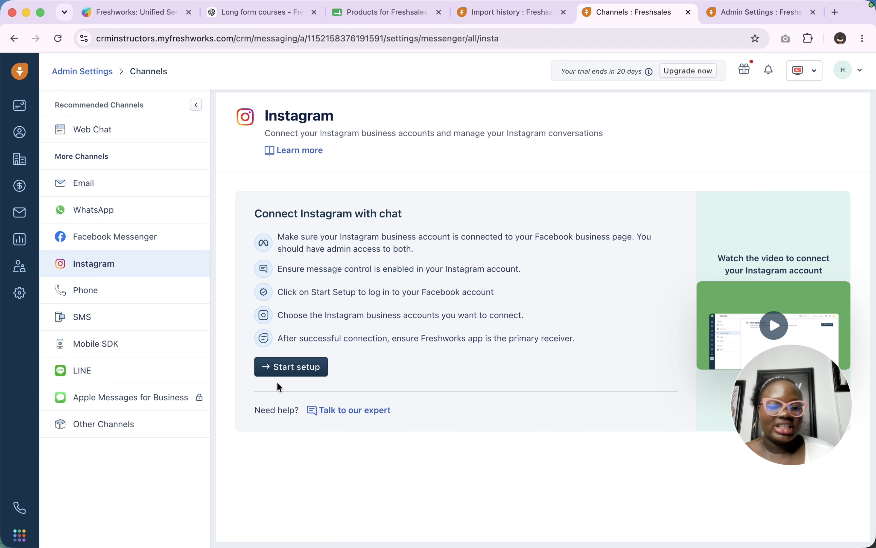
# Start the Instagram connection setup to view the Facebook login page, and return to the Freshsales Channels page without signing in.
pyautogui.click(296, 368)
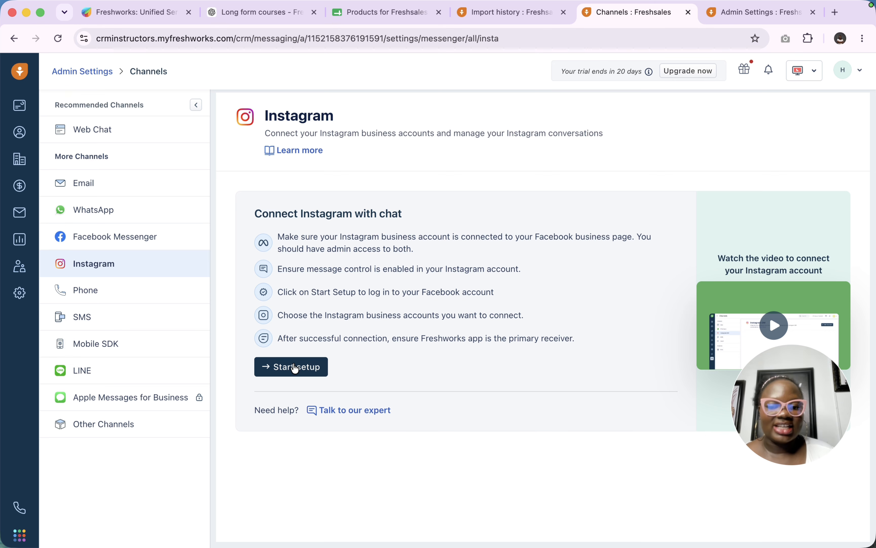
pyautogui.click(295, 367)
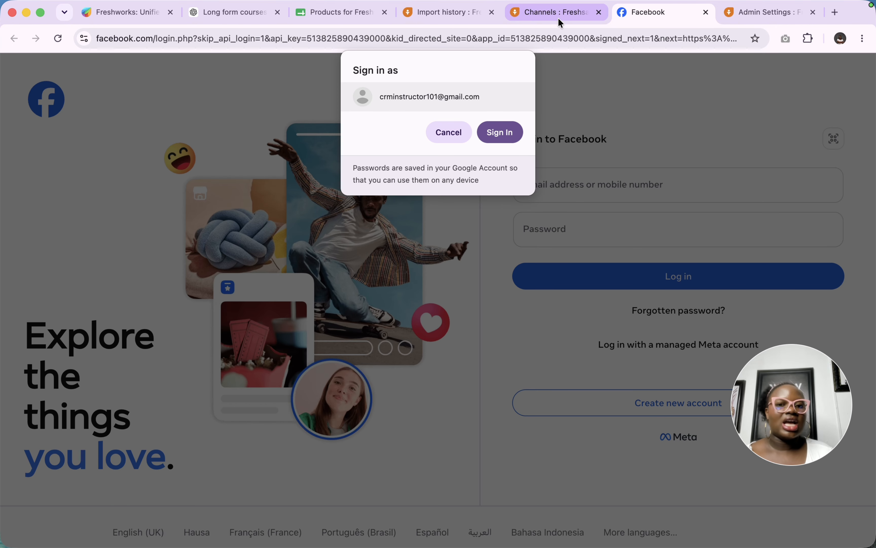
pyautogui.click(565, 20)
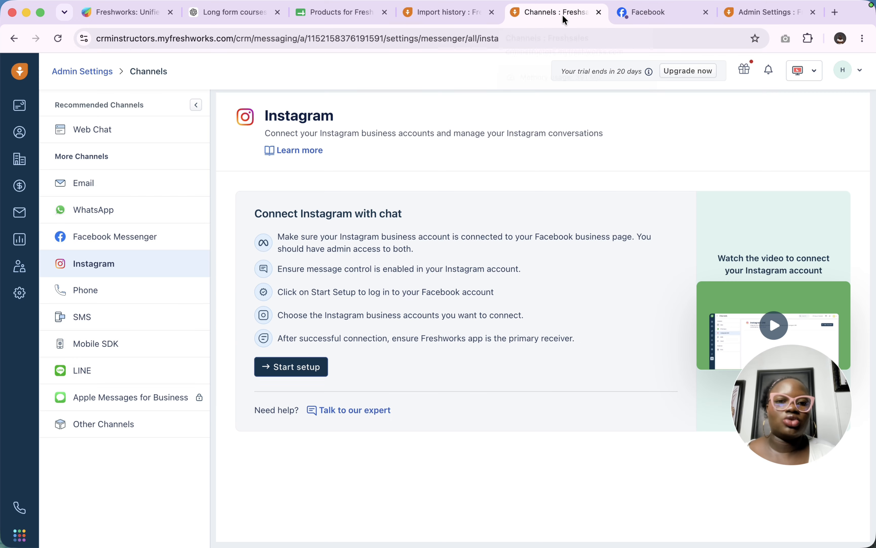
# Review the WhatsApp setup requirements and the Other Channels integrations, and return to the Admin Settings overview.
pyautogui.click(89, 213)
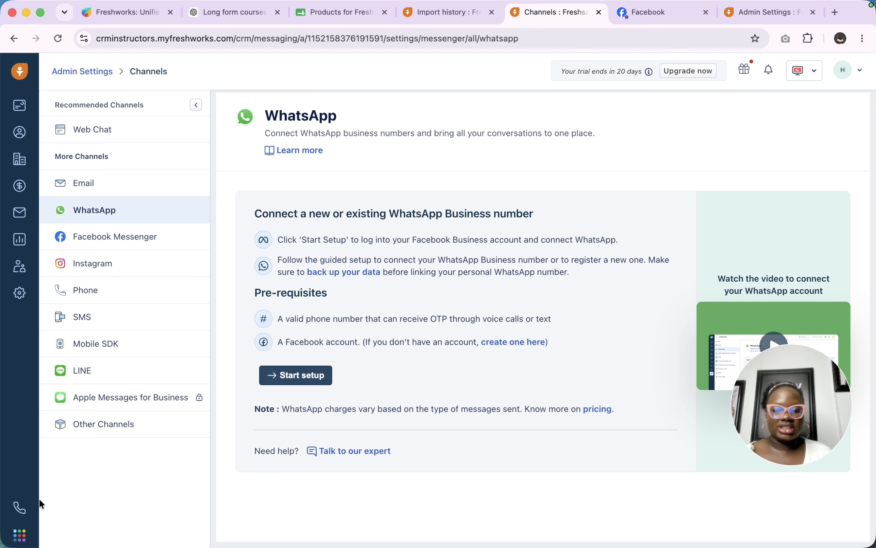
pyautogui.click(101, 427)
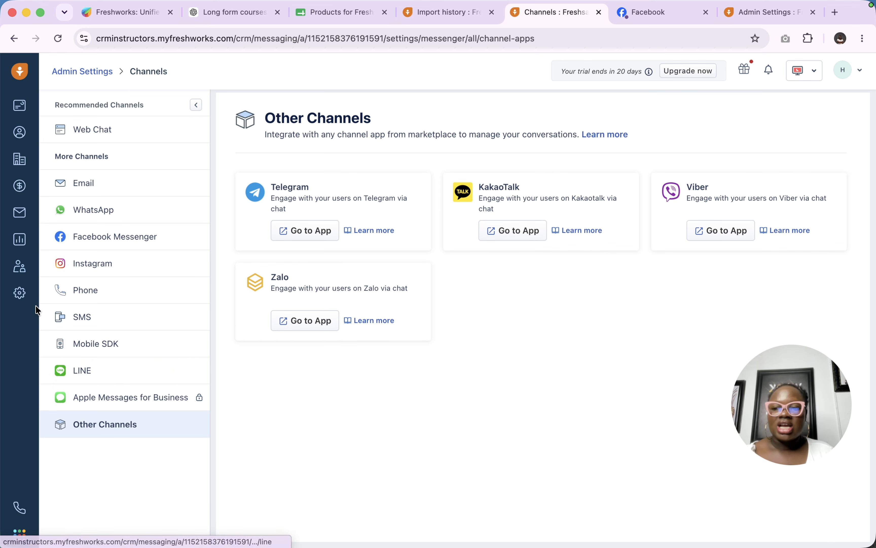
pyautogui.click(19, 296)
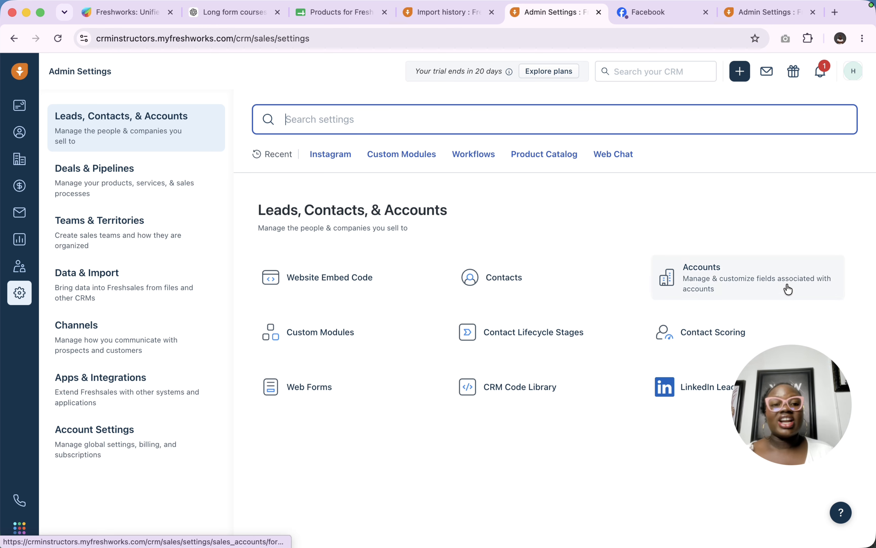
pyautogui.moveTo(763, 4)
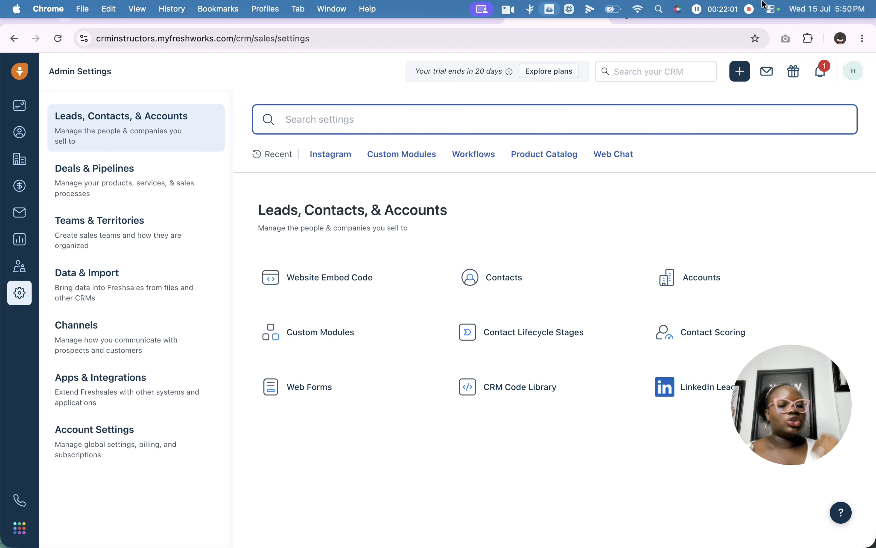